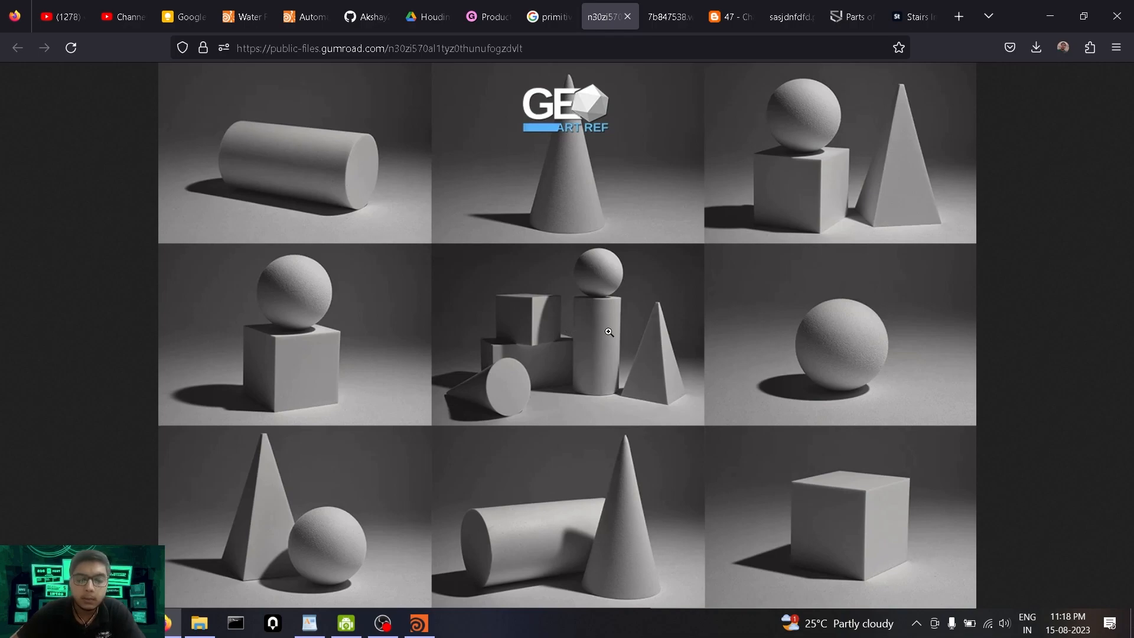
Examine the primitive-shape photos and the block-figure drawings in the browser, switching to Houdini to compare them with its primitive tools.
{"action": "left_click", "coordinate": [419, 623]}
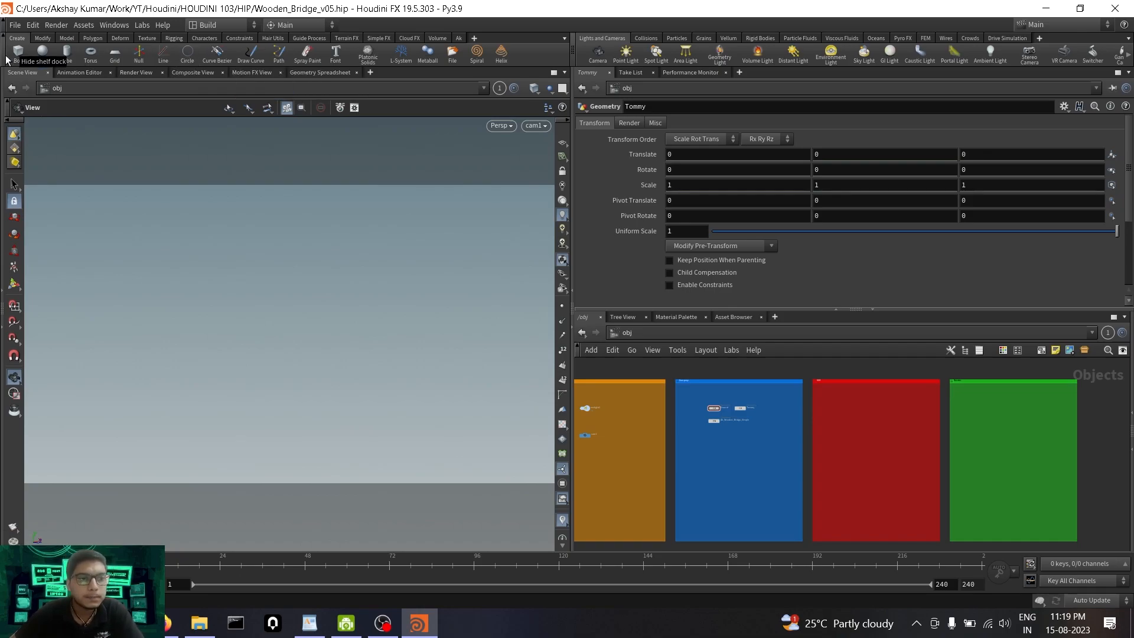
{"action": "left_click", "coordinate": [172, 625]}
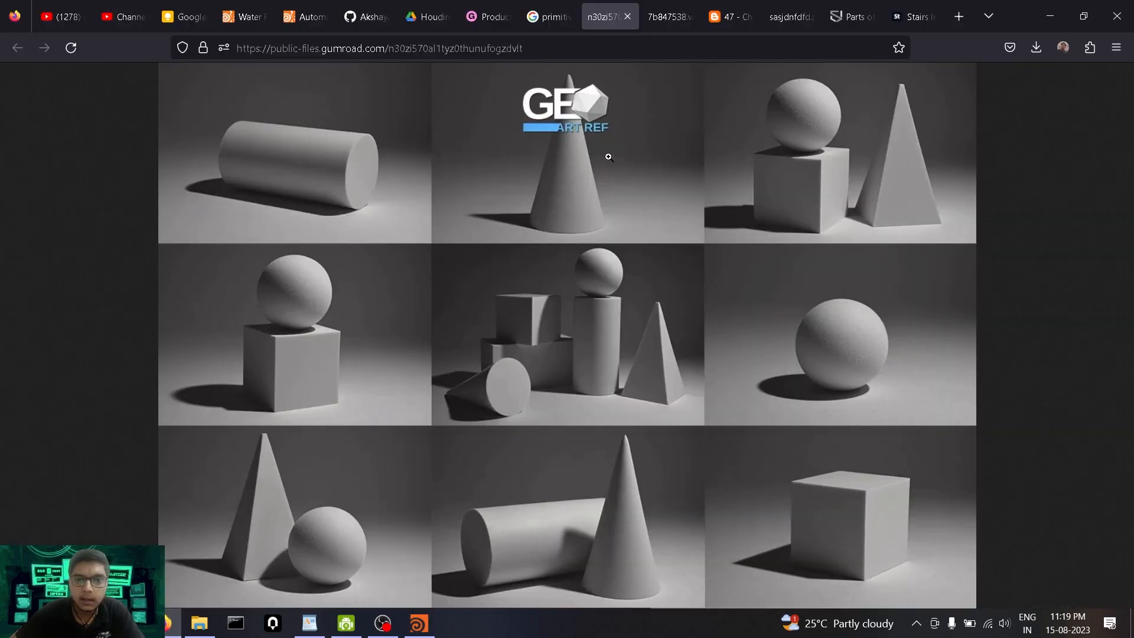
{"action": "left_click", "coordinate": [656, 20]}
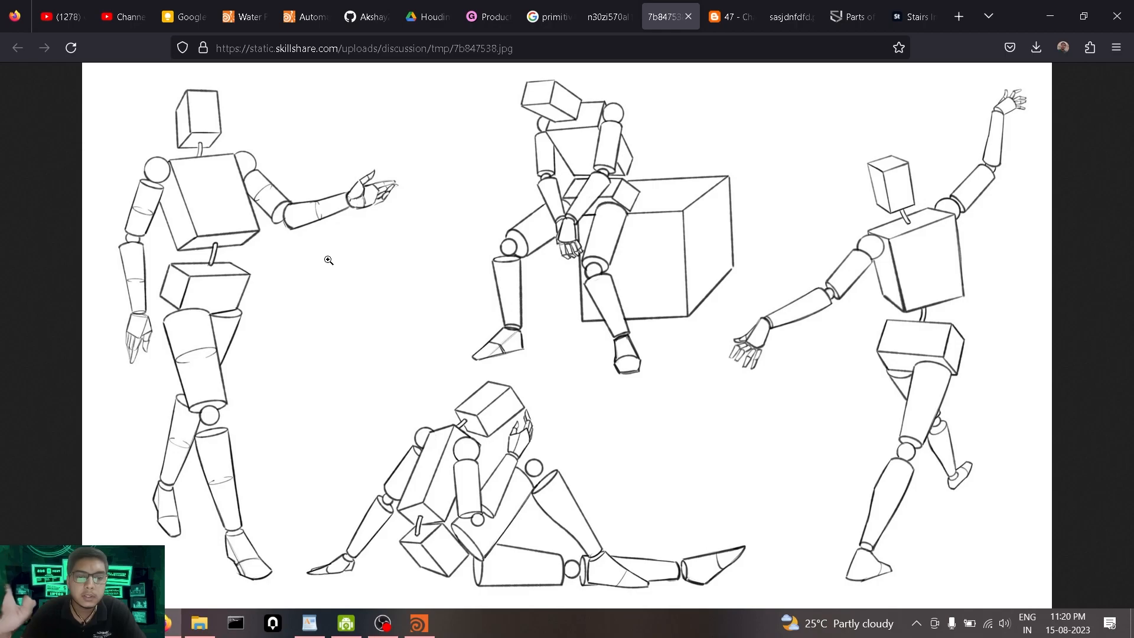
{"action": "left_click", "coordinate": [419, 624]}
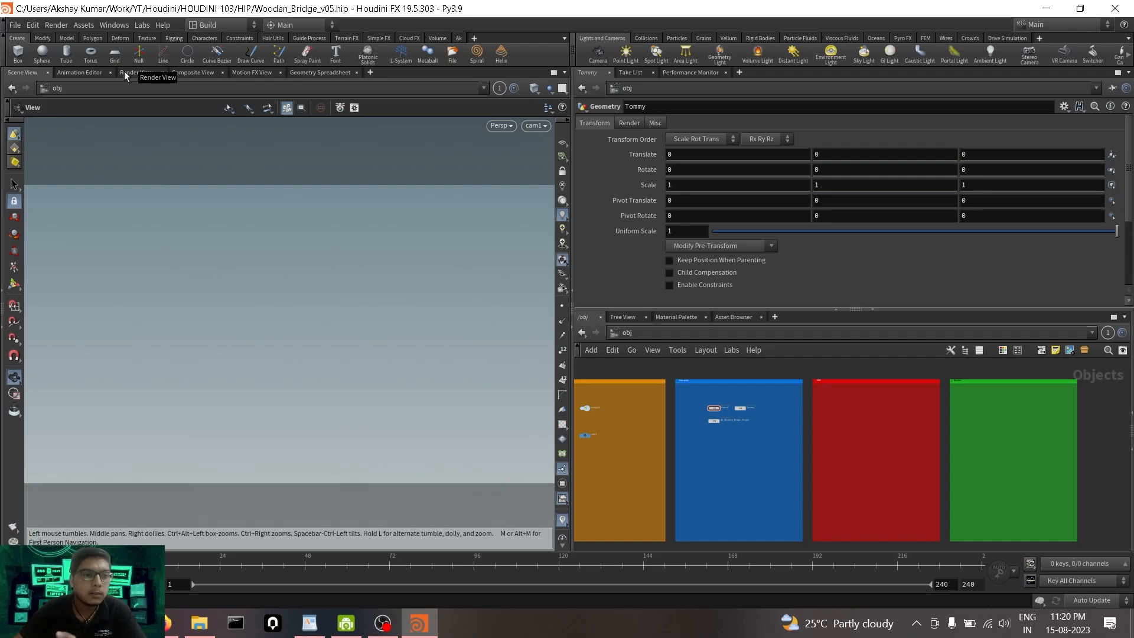
{"action": "key", "text": "alt+Tab"}
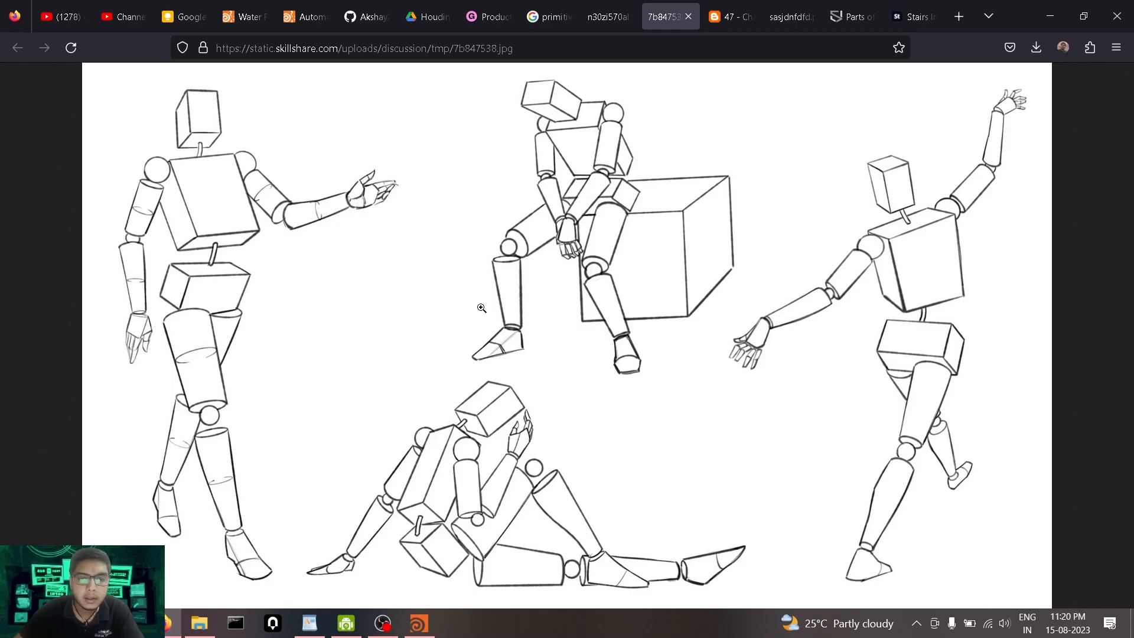
Examine the rabbit construction drawing and the shape-based character illustration, then revisit the block-figure reference.
{"action": "left_click", "coordinate": [732, 16]}
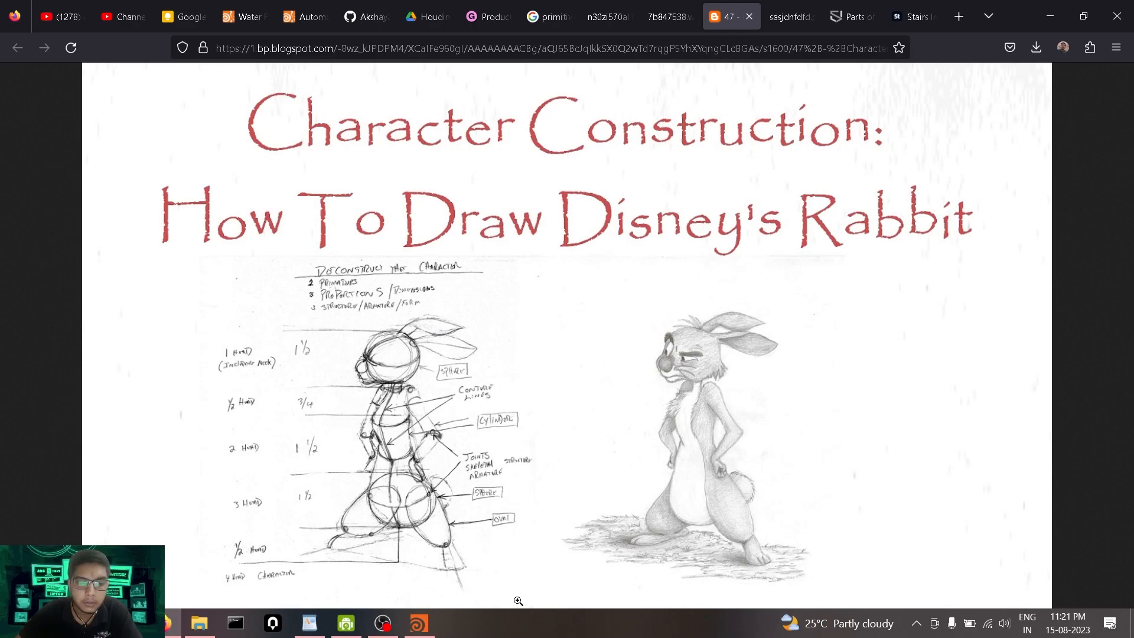
{"action": "left_click", "coordinate": [789, 16]}
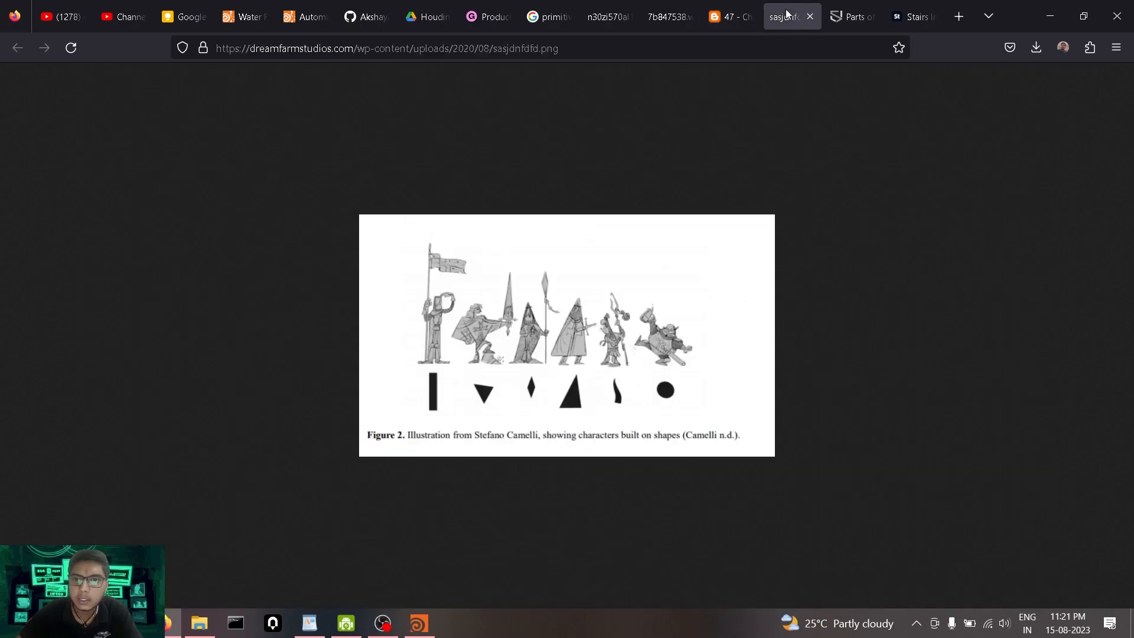
{"action": "scroll", "coordinate": [642, 299], "scroll_direction": "up", "scroll_amount": 5, "text": "ctrl"}
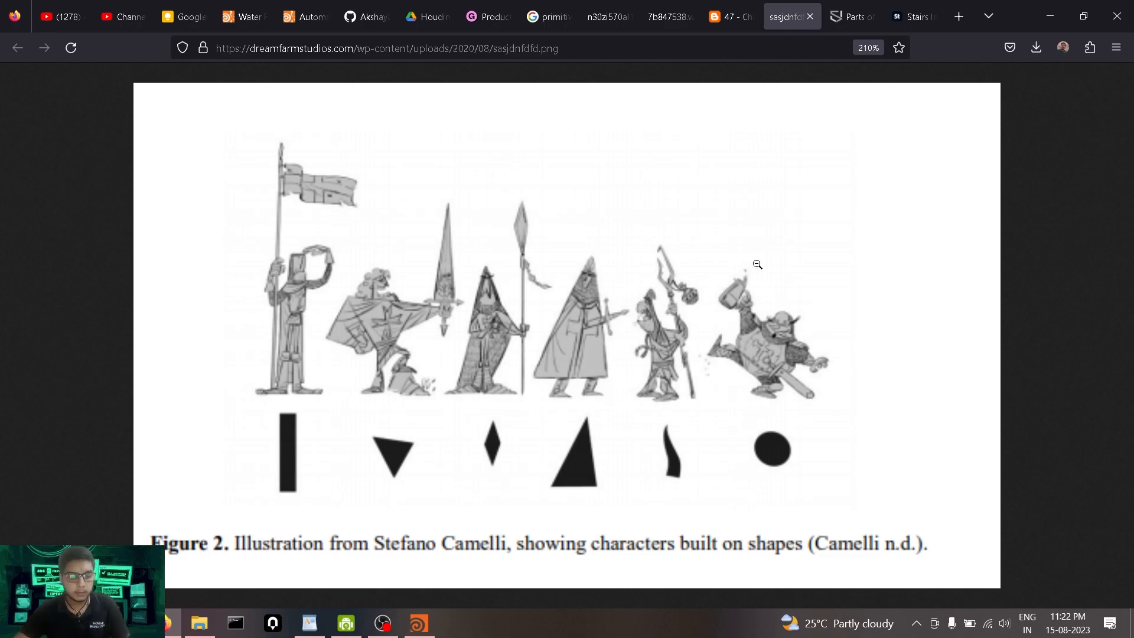
{"action": "scroll", "coordinate": [762, 261], "scroll_direction": "down", "scroll_amount": 3, "text": "ctrl"}
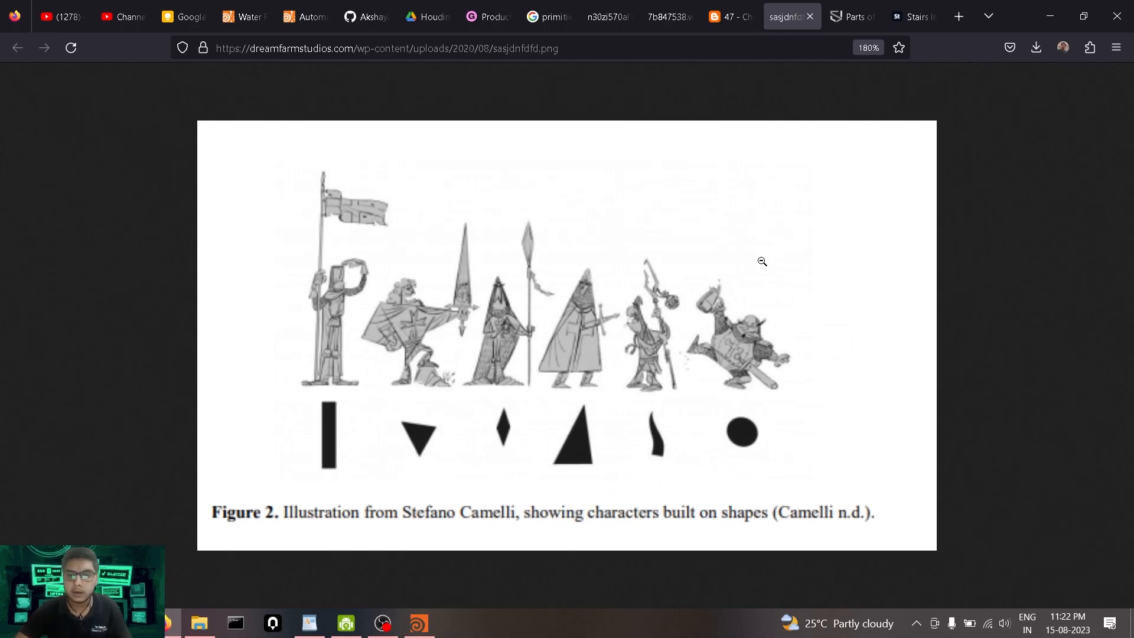
{"action": "left_click", "coordinate": [873, 47]}
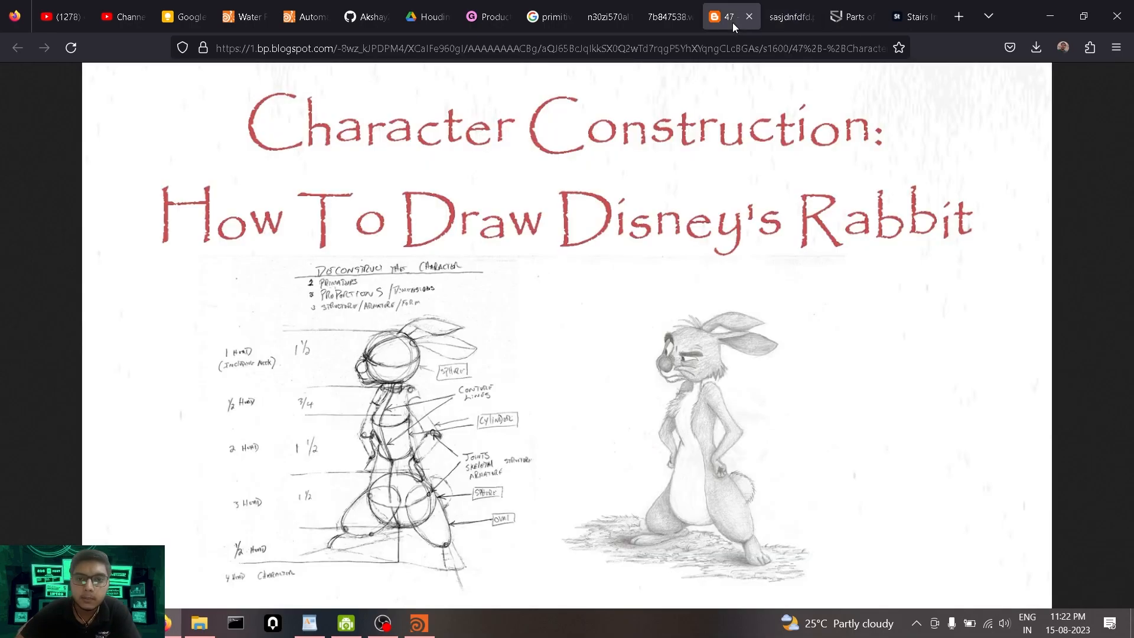
{"action": "left_click", "coordinate": [733, 23]}
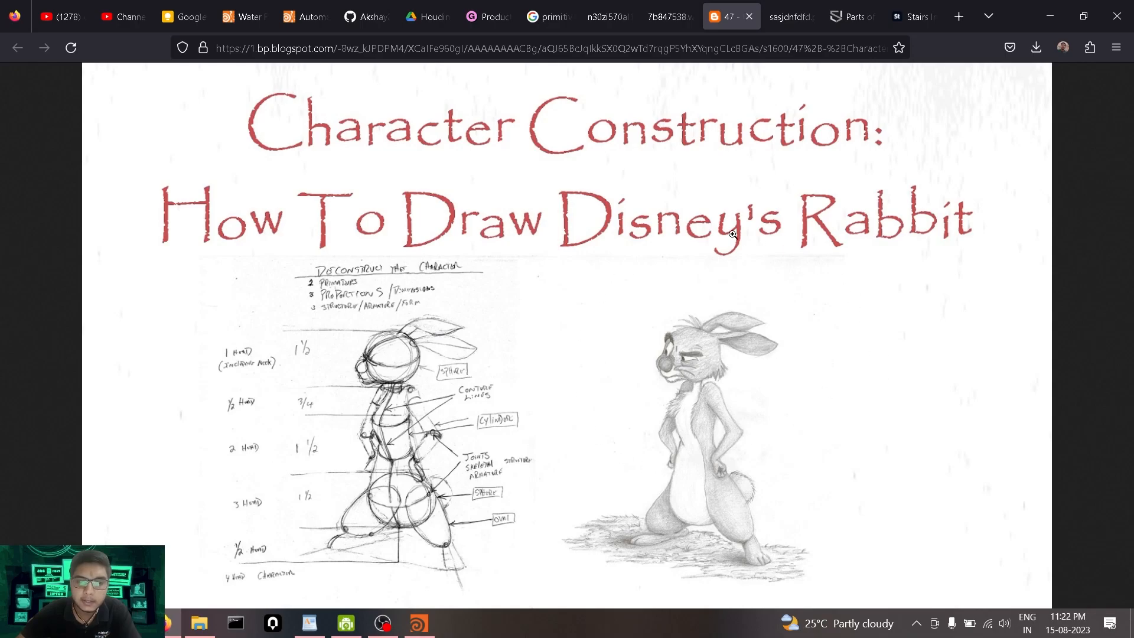
{"action": "left_click", "coordinate": [656, 17]}
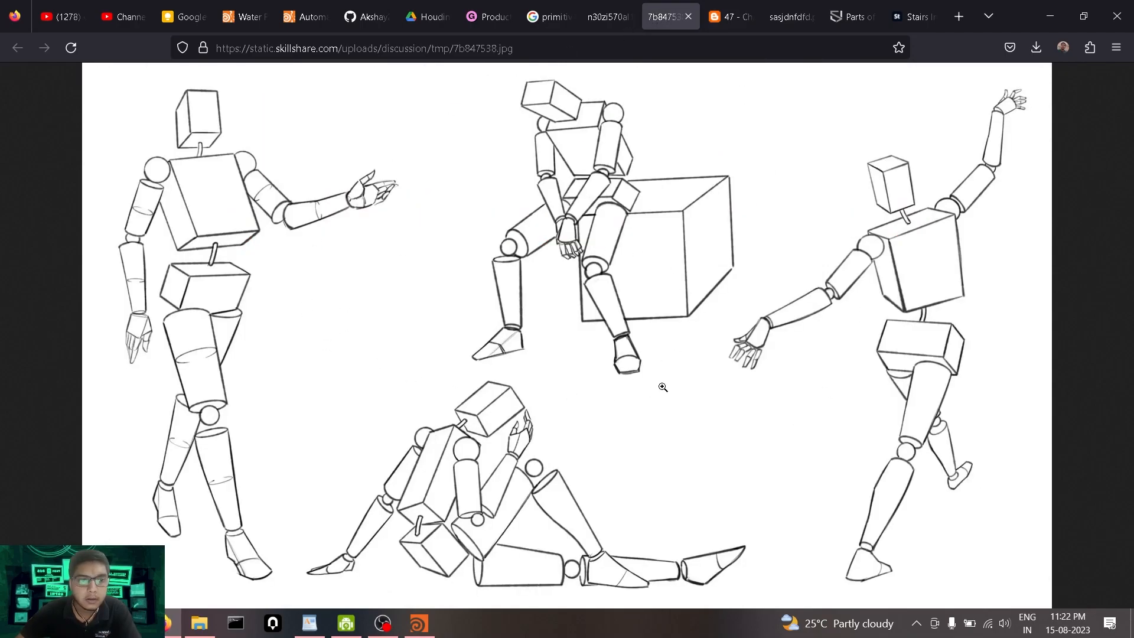
Switch to the WordPad outline and highlight the item "Understand logic for procedural modeling" for review.
{"action": "left_click", "coordinate": [310, 623]}
{"action": "left_click_drag", "start_coordinate": [28, 207], "coordinate": [335, 213]}
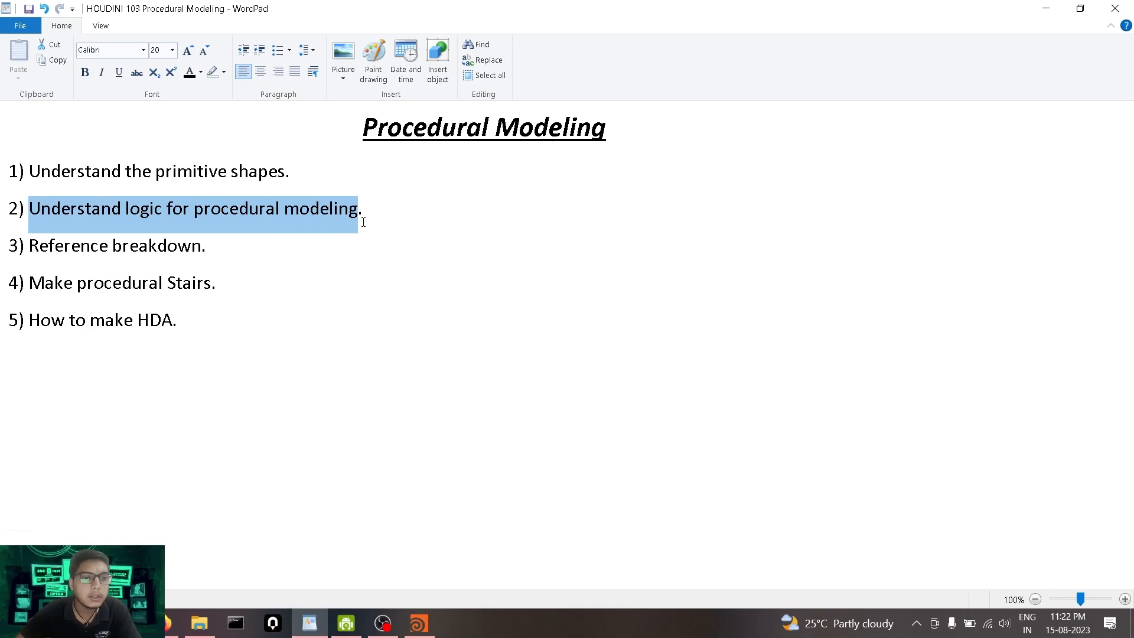
{"action": "left_click", "coordinate": [382, 214]}
{"action": "left_click_drag", "start_coordinate": [381, 212], "coordinate": [73, 208]}
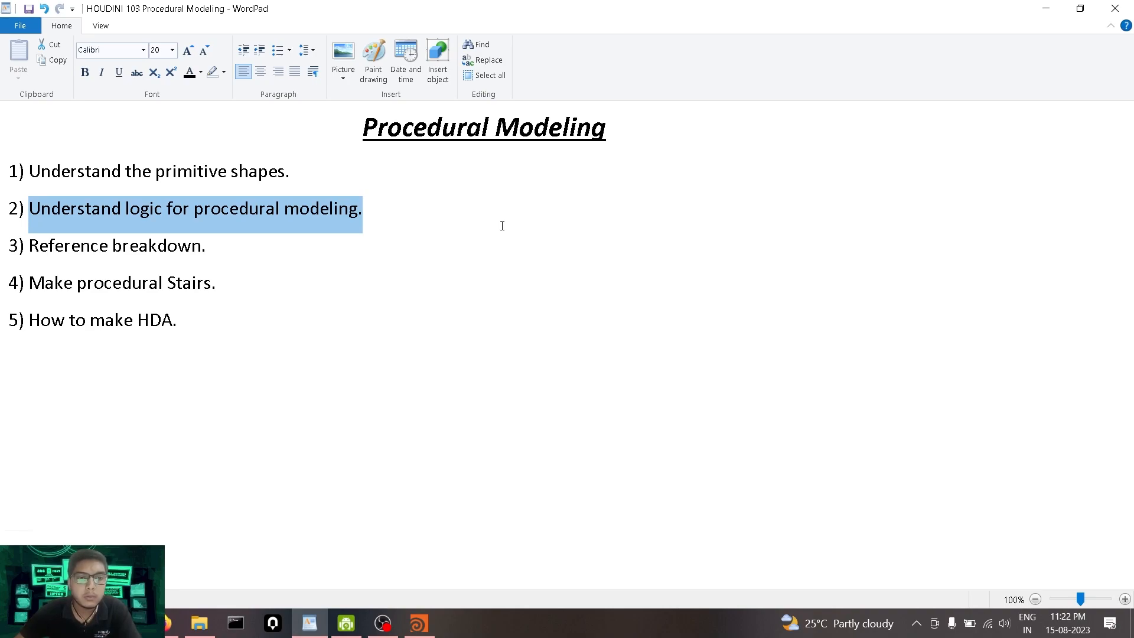
{"action": "left_click", "coordinate": [403, 211]}
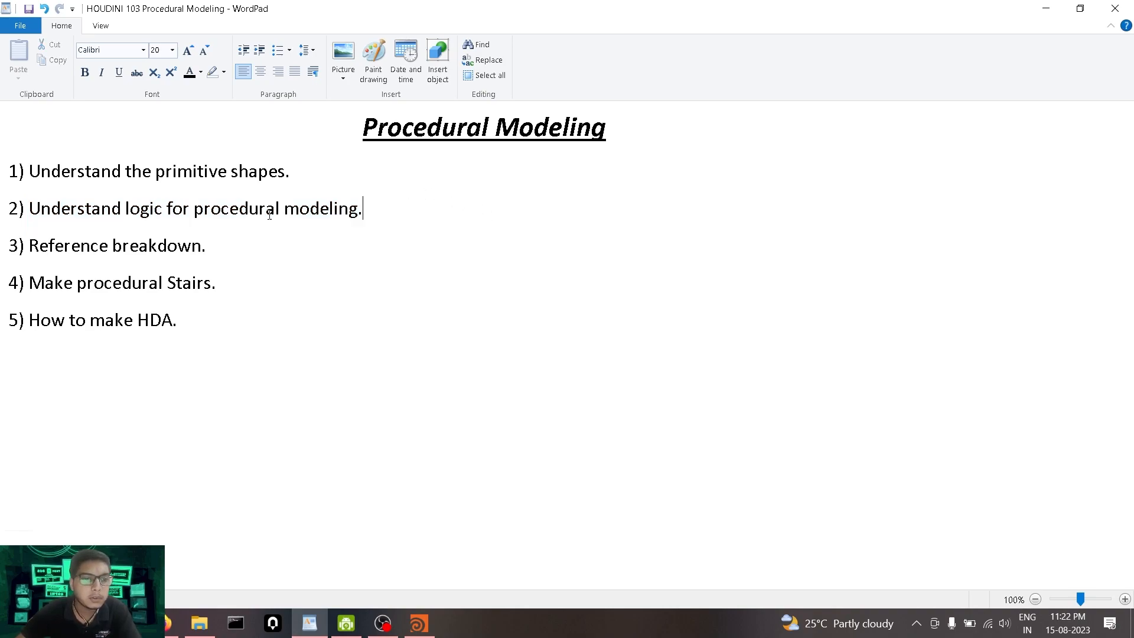
{"action": "left_click_drag", "start_coordinate": [167, 209], "coordinate": [406, 217]}
{"action": "left_click", "coordinate": [406, 218]}
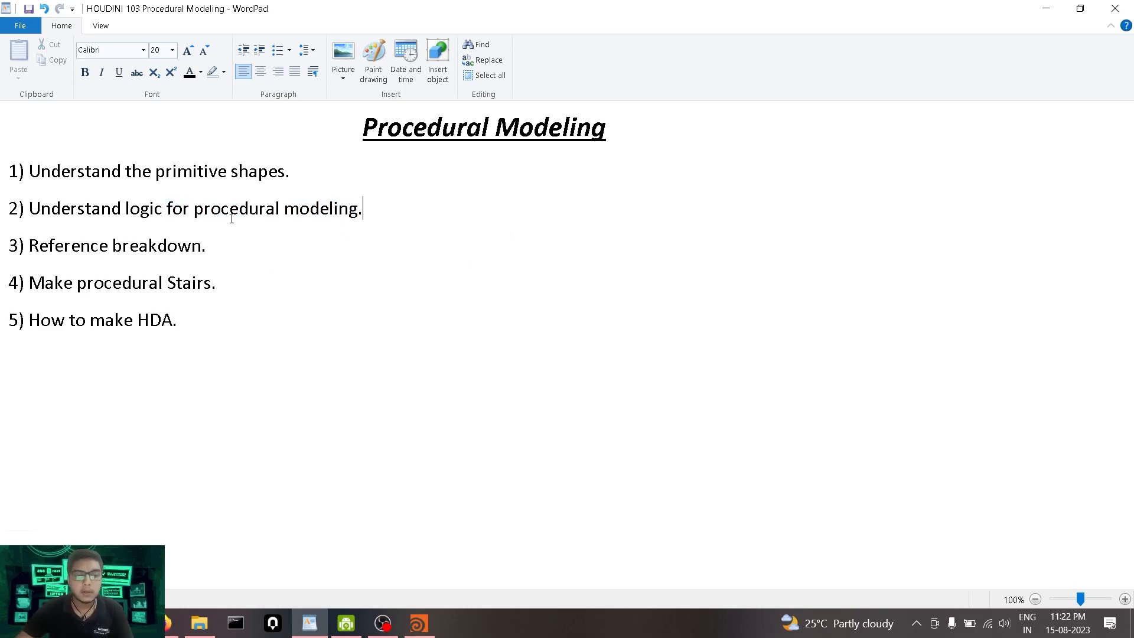
Switch to Houdini and turn on the display of the Ground, Tommy and Ak_Wooden_Bridge_Simple objects.
{"action": "left_click", "coordinate": [418, 625]}
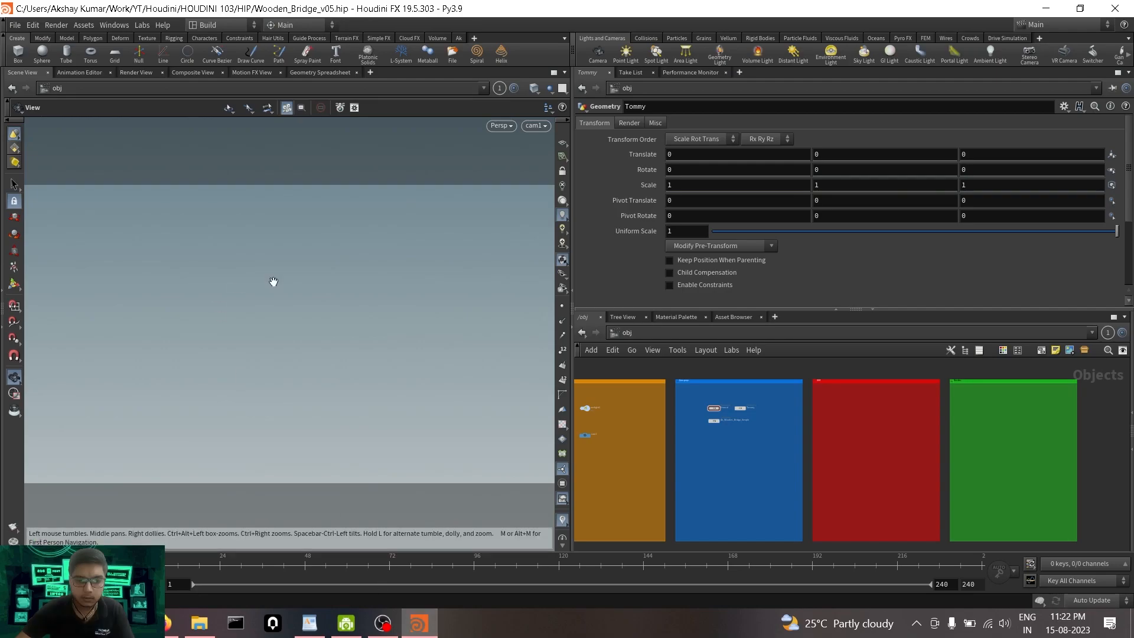
{"action": "scroll", "coordinate": [709, 430], "scroll_direction": "up", "scroll_amount": 4}
{"action": "middle_click", "coordinate": [714, 415]}
{"action": "middle_click_drag", "start_coordinate": [712, 446], "coordinate": [709, 508]}
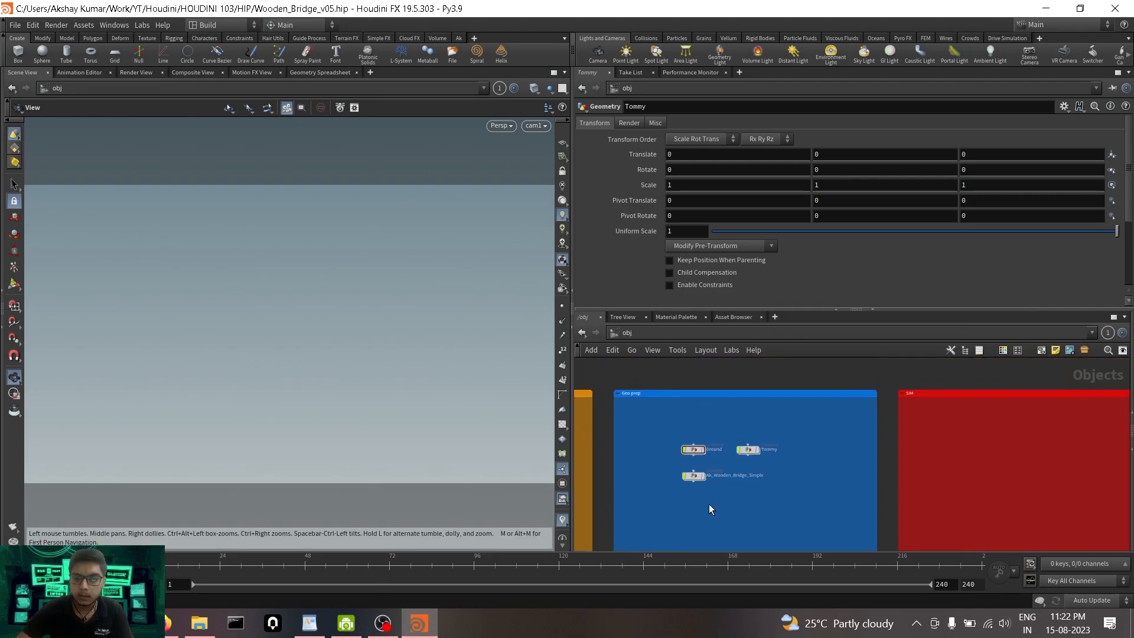
{"action": "scroll", "coordinate": [708, 499], "scroll_direction": "up", "scroll_amount": 5}
{"action": "left_click_drag", "start_coordinate": [675, 508], "coordinate": [867, 390]}
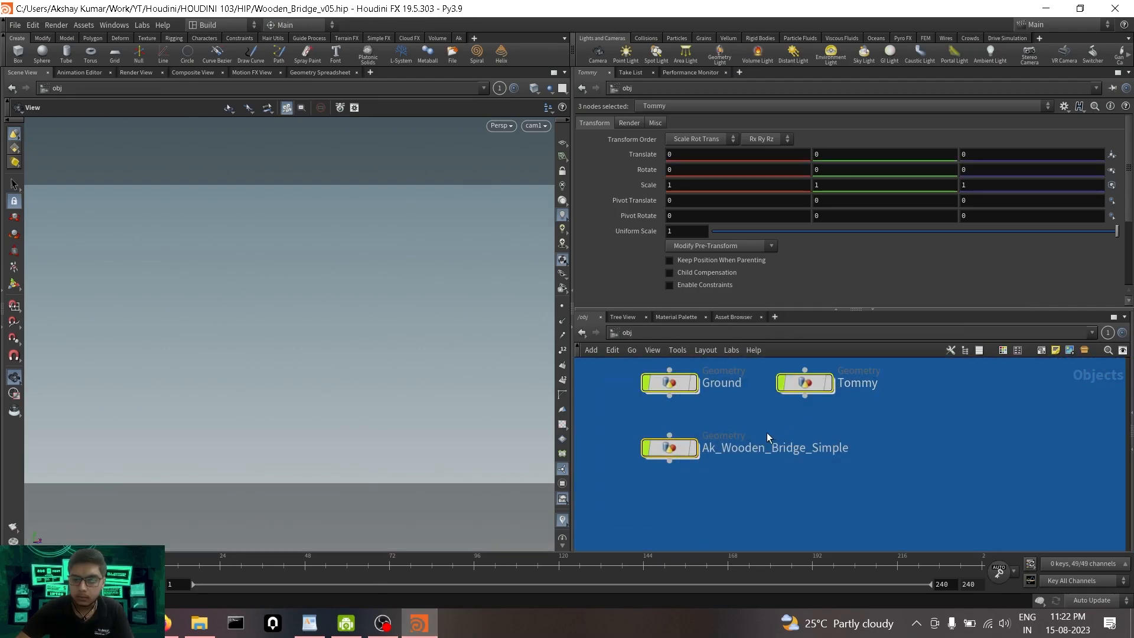
{"action": "left_click", "coordinate": [697, 452]}
{"action": "key", "text": "space+f"}
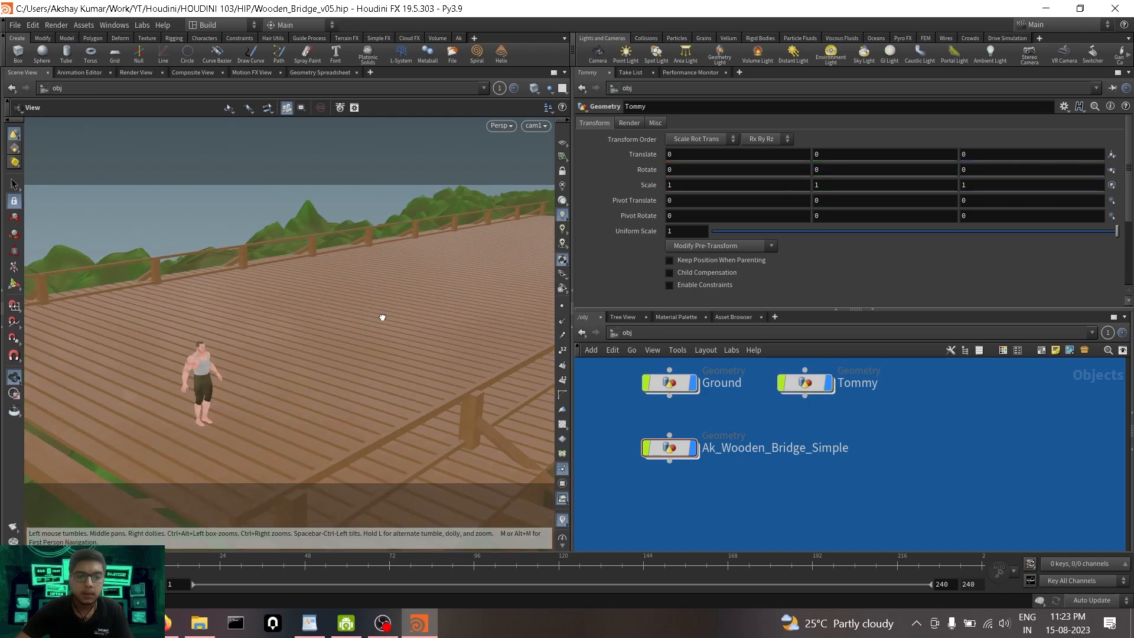
Hide the Ground and Tommy objects in the scene.
{"action": "scroll", "coordinate": [196, 338], "scroll_direction": "up", "scroll_amount": 8}
{"action": "left_click_drag", "start_coordinate": [107, 349], "coordinate": [116, 292]}
{"action": "middle_click_drag", "start_coordinate": [119, 324], "coordinate": [295, 356]}
{"action": "left_click_drag", "start_coordinate": [259, 388], "coordinate": [280, 411]}
{"action": "left_click", "coordinate": [693, 383]}
{"action": "left_click", "coordinate": [829, 386]}
{"action": "scroll", "coordinate": [241, 374], "scroll_direction": "down", "scroll_amount": 4}
{"action": "middle_click_drag", "start_coordinate": [270, 391], "coordinate": [210, 398]}
{"action": "left_click_drag", "start_coordinate": [274, 408], "coordinate": [272, 417]}
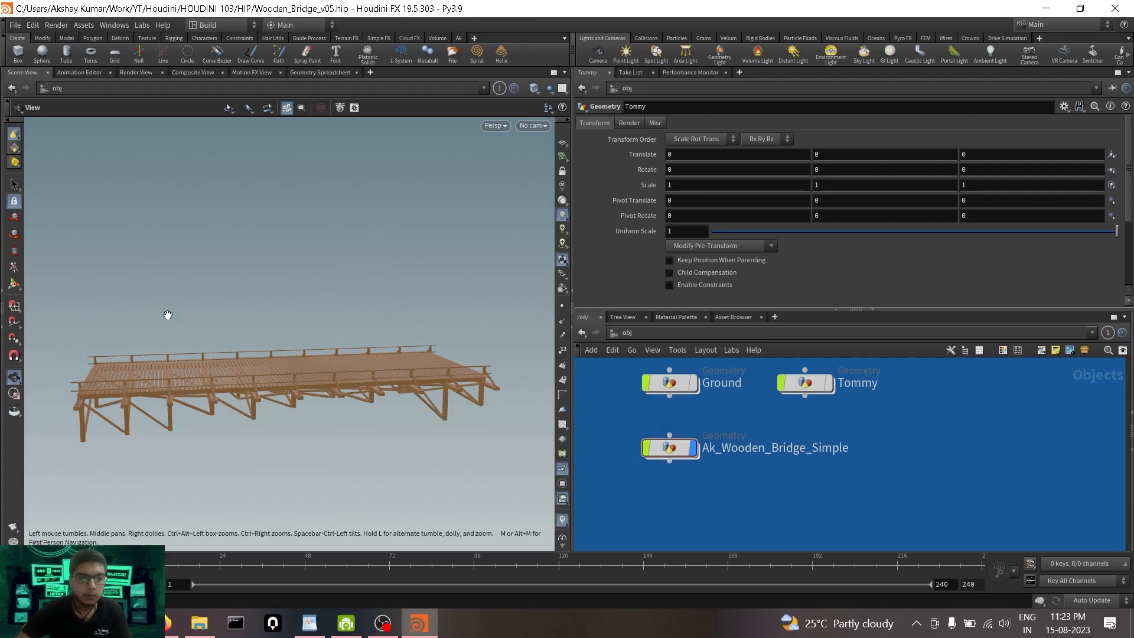
Enter the Ak_Wooden_Bridge_Simple geometry network and switch the viewport to the front view.
{"action": "left_click_drag", "start_coordinate": [252, 355], "coordinate": [310, 370]}
{"action": "left_click", "coordinate": [671, 449]}
{"action": "double_click", "coordinate": [671, 449]}
{"action": "left_click_drag", "start_coordinate": [241, 428], "coordinate": [246, 424]}
{"action": "key", "text": "space+3"}
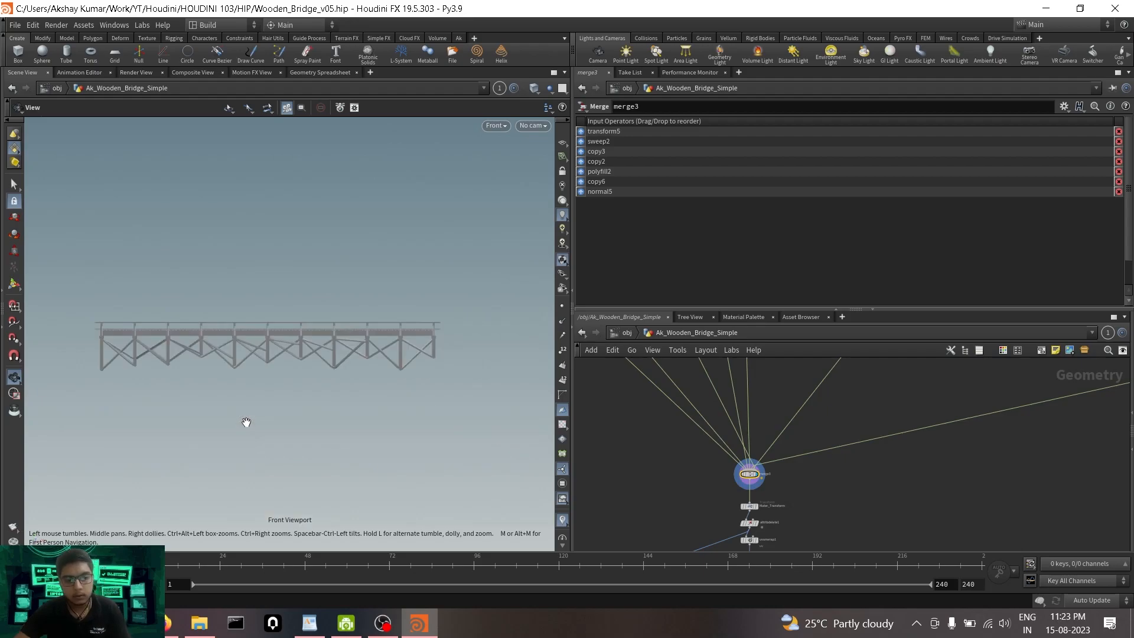
Select the primitives of the bridge's upper part and move them up about 8.36 units in Y.
{"action": "key", "text": "s"}
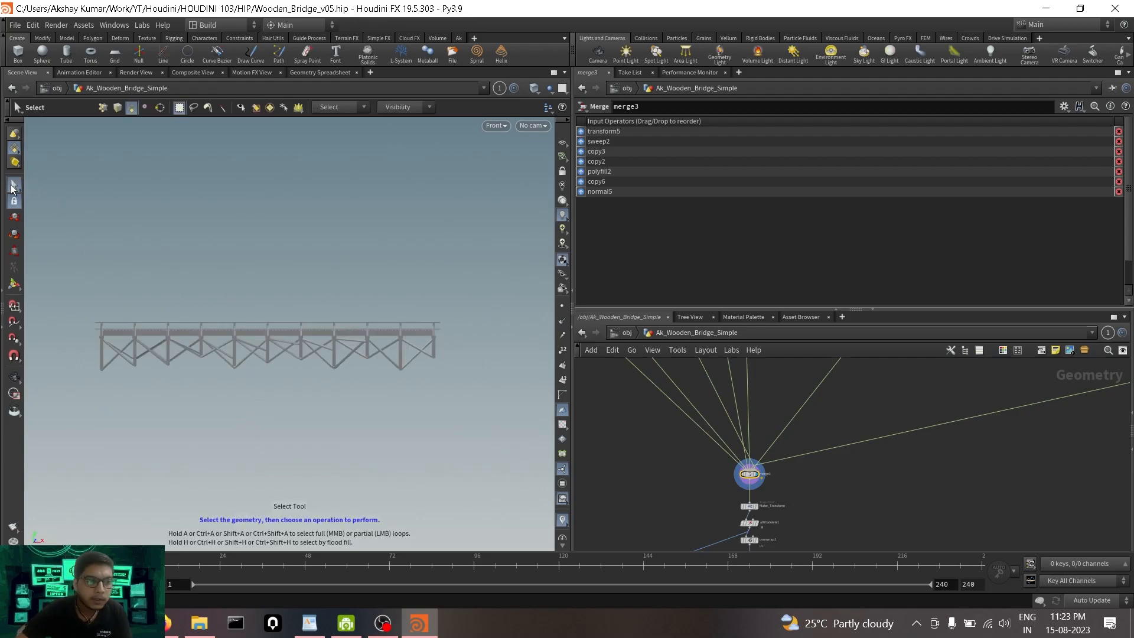
{"action": "left_click_drag", "start_coordinate": [65, 265], "coordinate": [475, 342]}
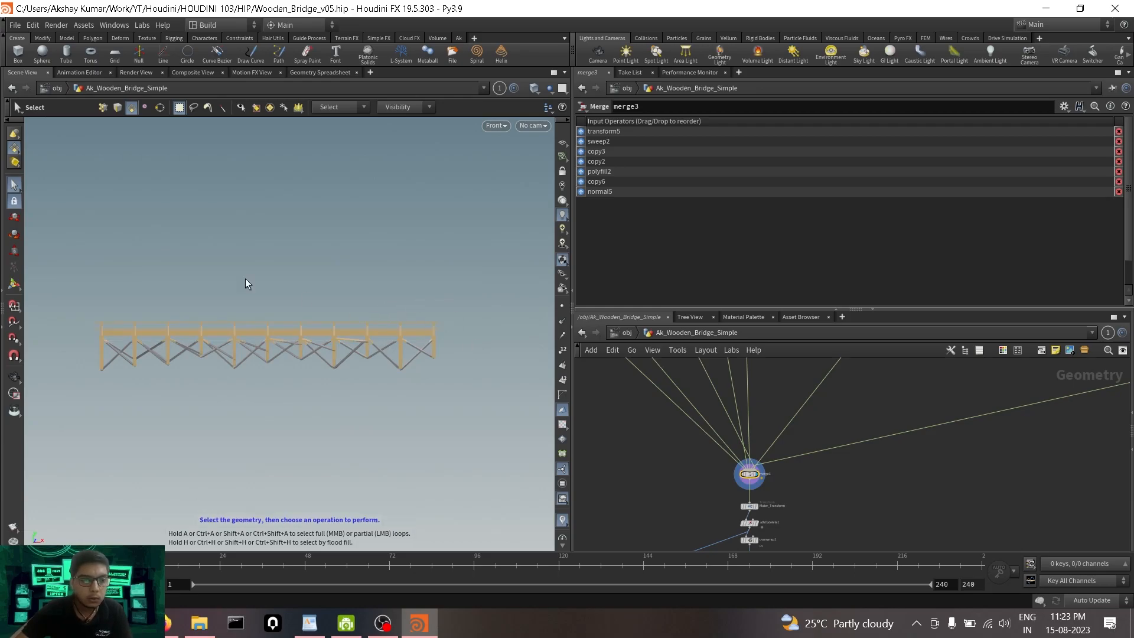
{"action": "left_click", "coordinate": [18, 224]}
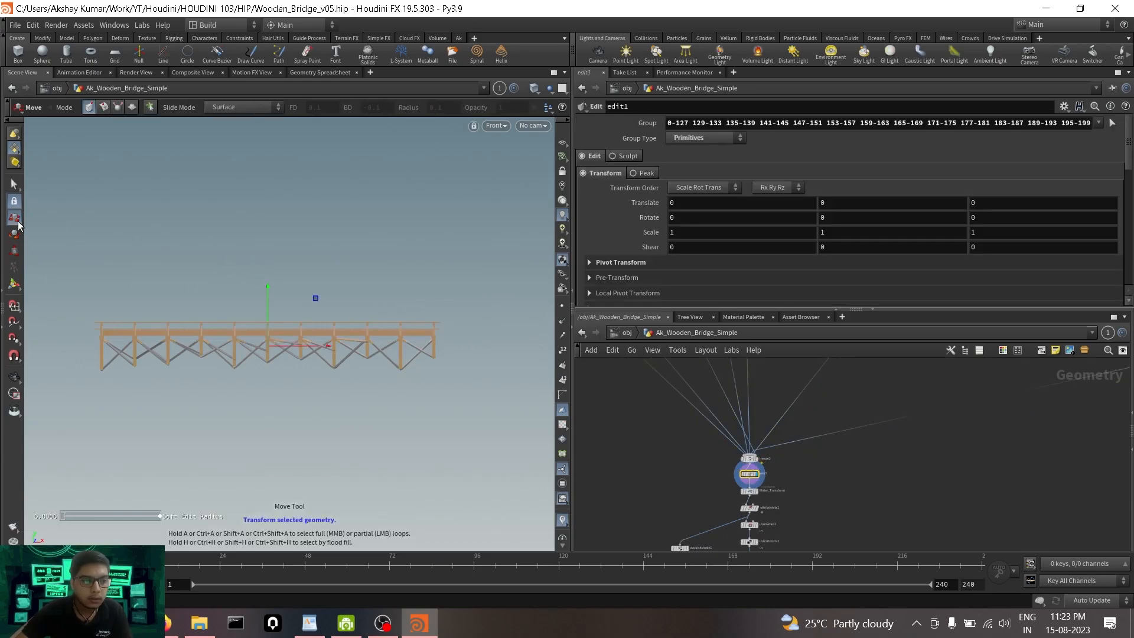
{"action": "left_click_drag", "start_coordinate": [267, 292], "coordinate": [273, 236]}
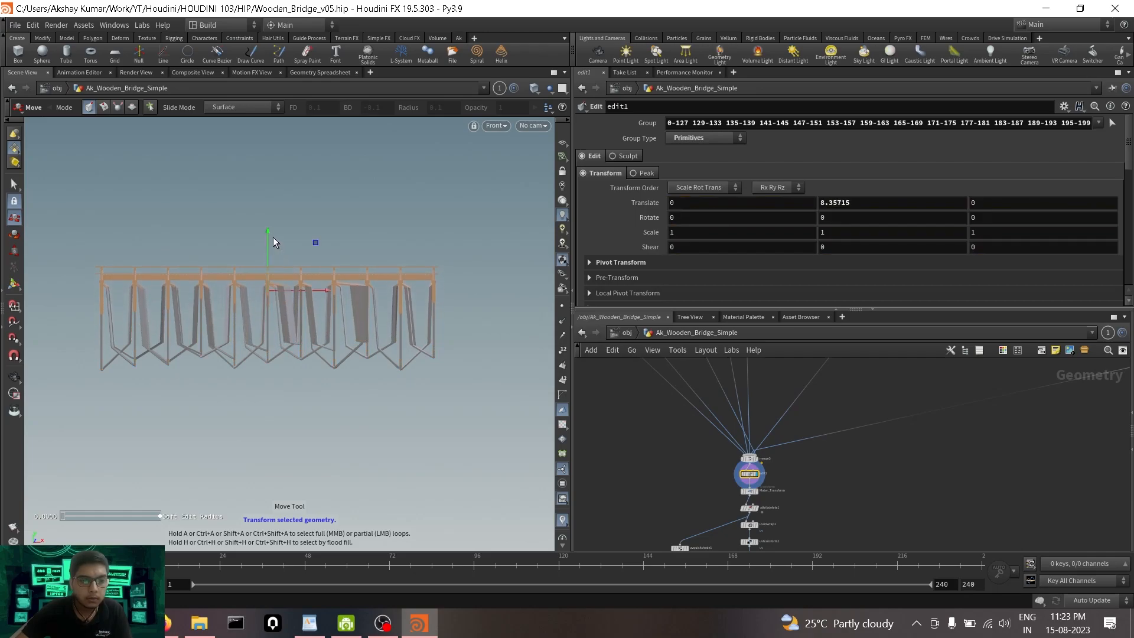
Return to the perspective view and examine the supports beneath the raised bridge deck from several angles.
{"action": "key", "text": "space+1"}
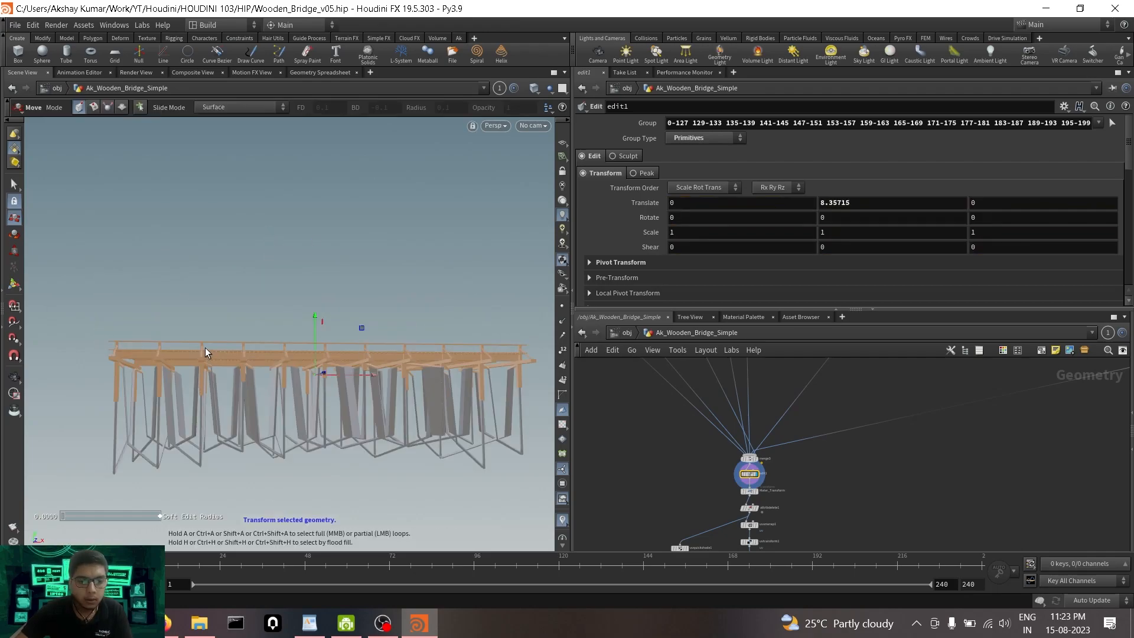
{"action": "key", "text": "space"}
{"action": "left_click_drag", "start_coordinate": [205, 350], "coordinate": [156, 347]}
{"action": "left_click_drag", "start_coordinate": [345, 384], "coordinate": [356, 282]}
{"action": "left_click_drag", "start_coordinate": [383, 365], "coordinate": [208, 316]}
{"action": "mouse_move", "coordinate": [186, 375]}
{"action": "left_mouse_down"}
{"action": "mouse_move", "coordinate": [247, 361]}
{"action": "mouse_move", "coordinate": [140, 347]}
{"action": "mouse_move", "coordinate": [195, 331]}
{"action": "mouse_move", "coordinate": [252, 338]}
{"action": "mouse_move", "coordinate": [136, 331]}
{"action": "left_mouse_up"}
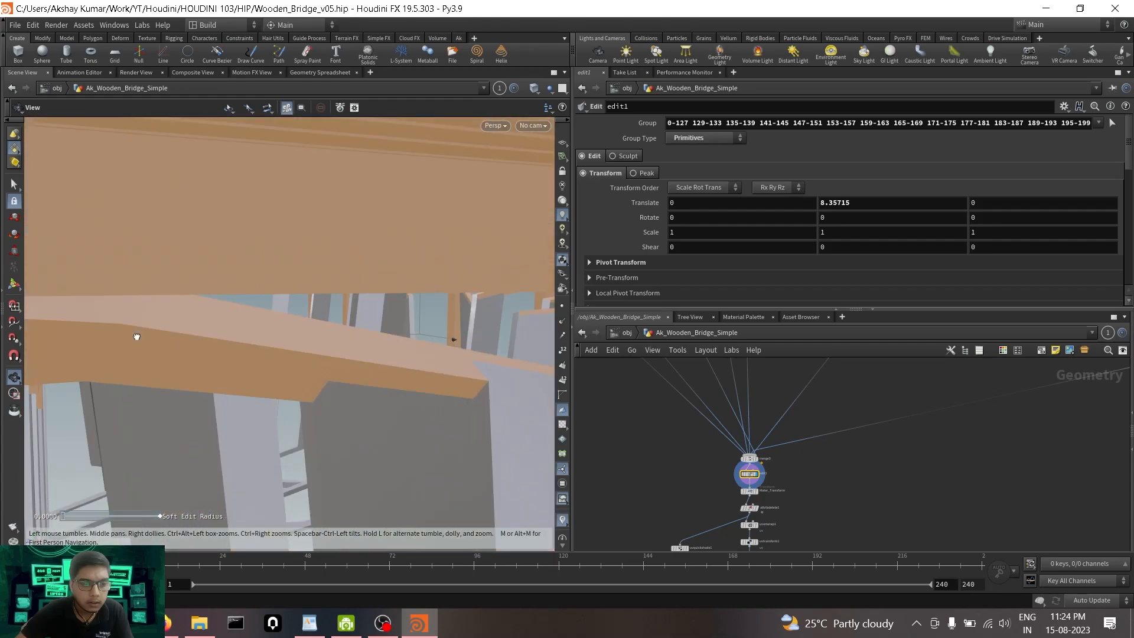
{"action": "key", "text": "f"}
{"action": "left_click_drag", "start_coordinate": [215, 354], "coordinate": [24, 347]}
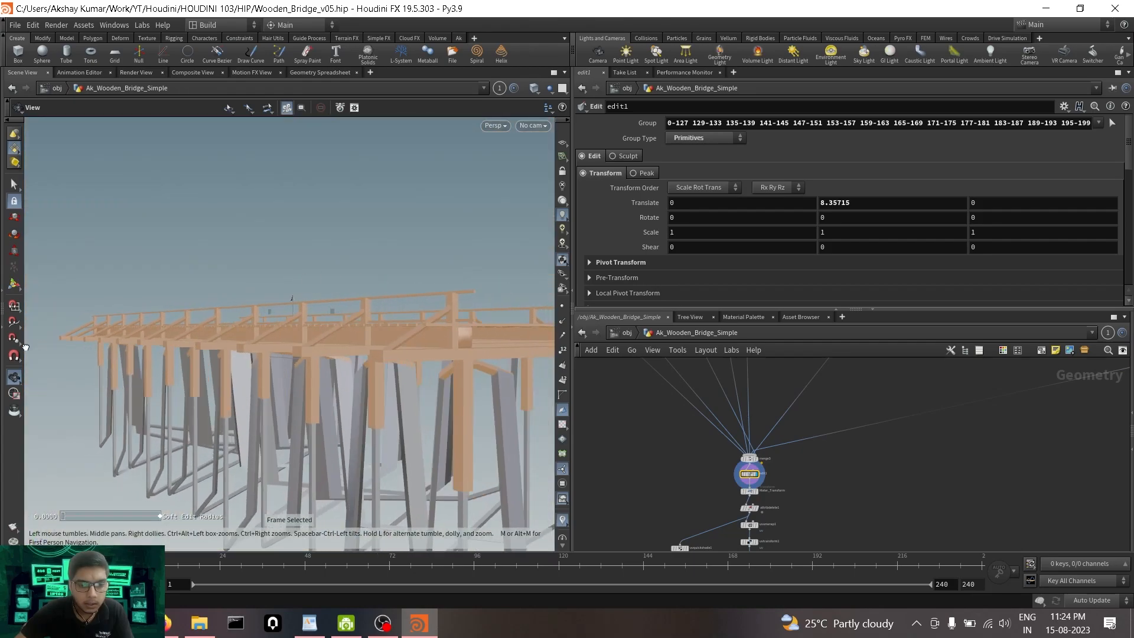
{"action": "middle_click_drag", "start_coordinate": [272, 390], "coordinate": [225, 291]}
{"action": "left_click_drag", "start_coordinate": [225, 291], "coordinate": [152, 303]}
{"action": "key", "text": "f"}
{"action": "left_click_drag", "start_coordinate": [385, 304], "coordinate": [377, 367]}
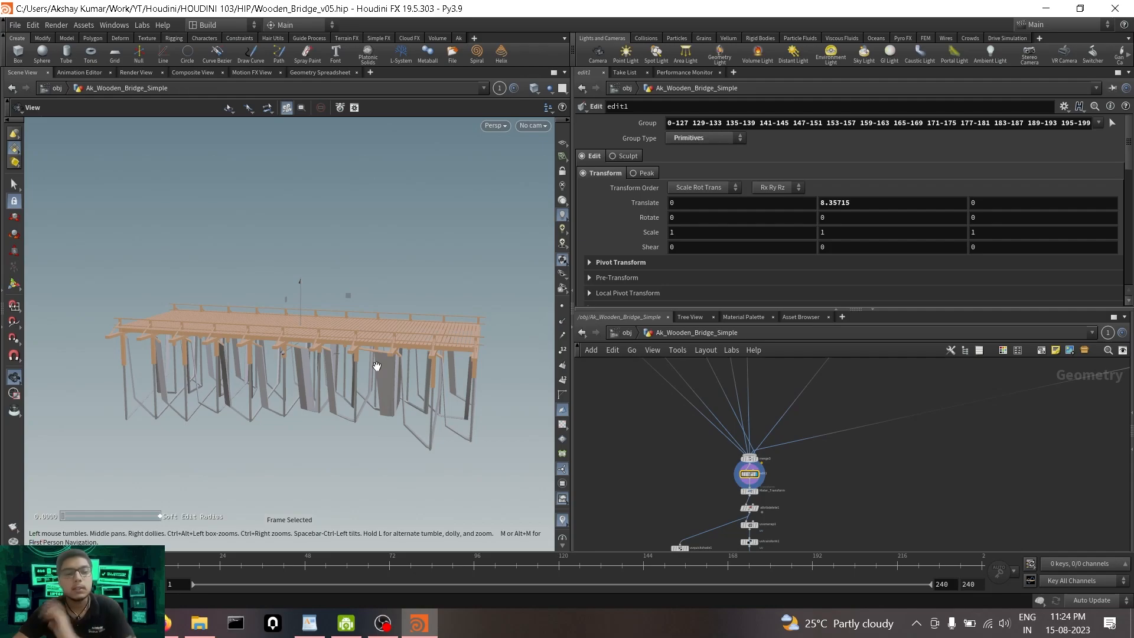
Set the viewport shading to Smooth Wire Shaded for a close view of the bridge supports.
{"action": "scroll", "coordinate": [377, 366], "scroll_direction": "up", "scroll_amount": 5}
{"action": "left_click", "coordinate": [534, 89]}
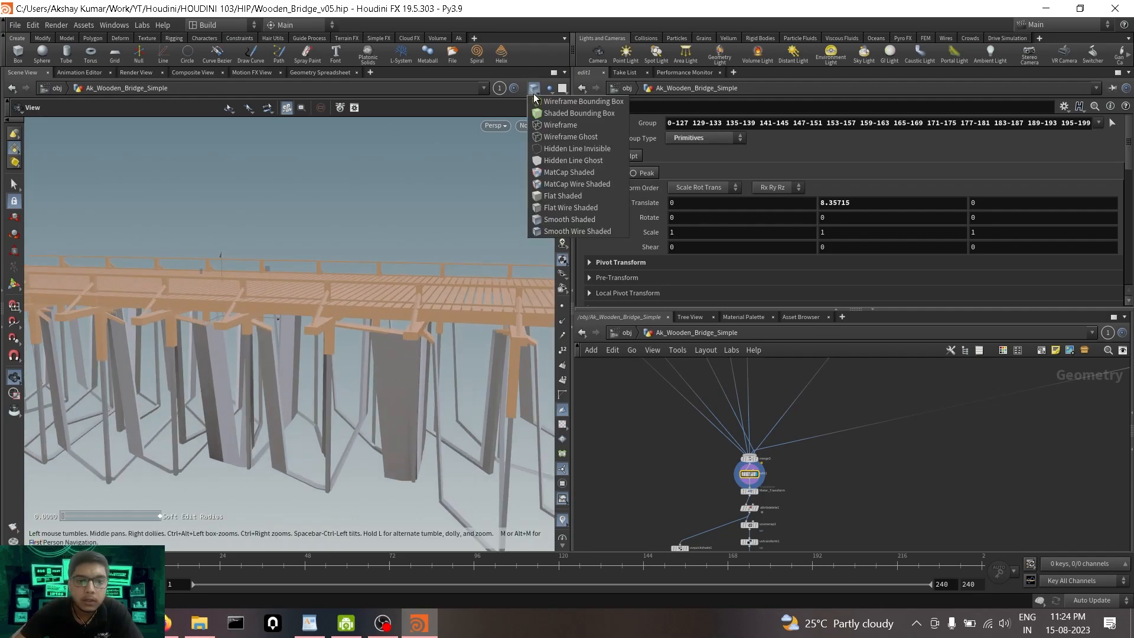
{"action": "left_click", "coordinate": [570, 231]}
{"action": "scroll", "coordinate": [406, 350], "scroll_direction": "up", "scroll_amount": 5}
{"action": "mouse_move", "coordinate": [406, 349]}
{"action": "left_mouse_down"}
{"action": "mouse_move", "coordinate": [375, 307]}
{"action": "mouse_move", "coordinate": [384, 290]}
{"action": "left_mouse_up"}
Show the bridge's points, inspect them around the deck and supports, and hide them again.
{"action": "left_click", "coordinate": [562, 306]}
{"action": "scroll", "coordinate": [360, 334], "scroll_direction": "up", "scroll_amount": 2}
{"action": "left_click_drag", "start_coordinate": [360, 335], "coordinate": [306, 319]}
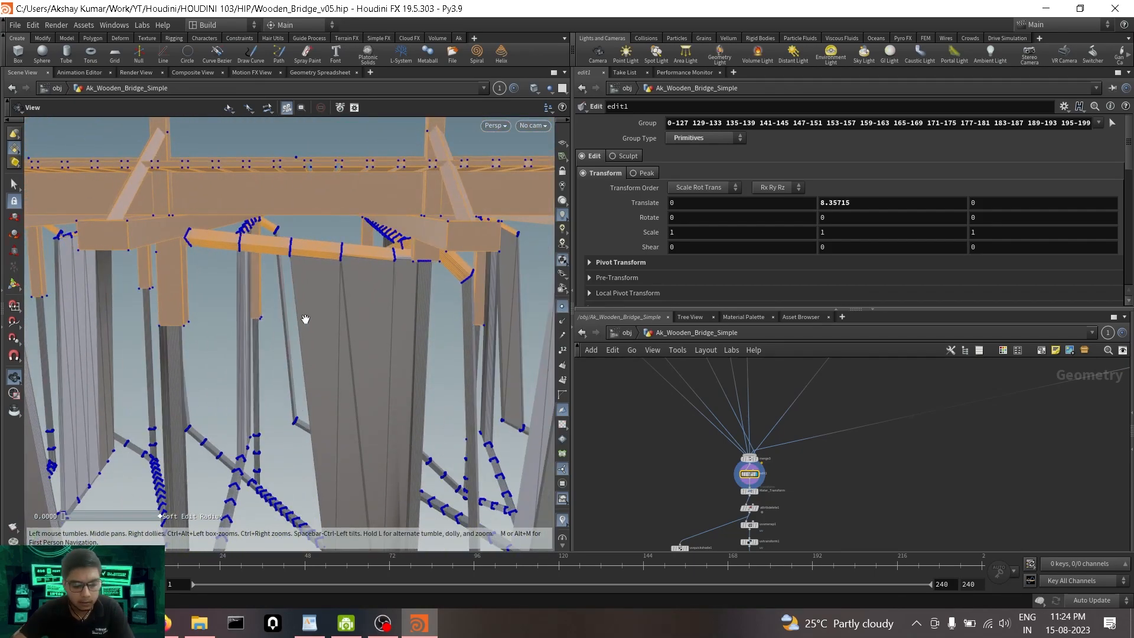
{"action": "key", "text": "h"}
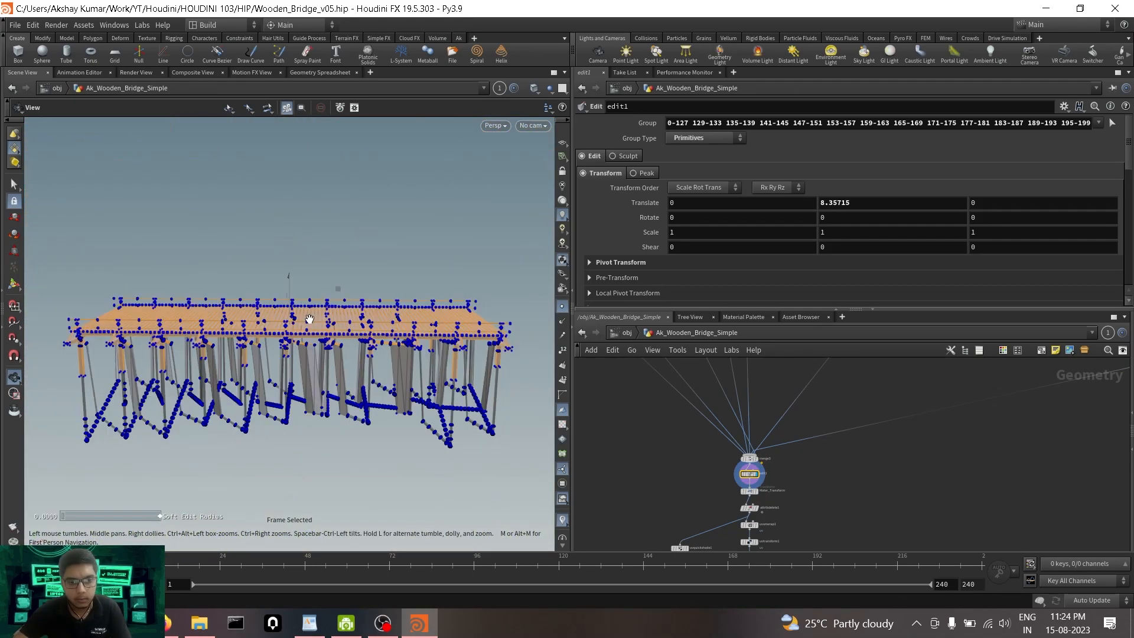
{"action": "left_click", "coordinate": [562, 307]}
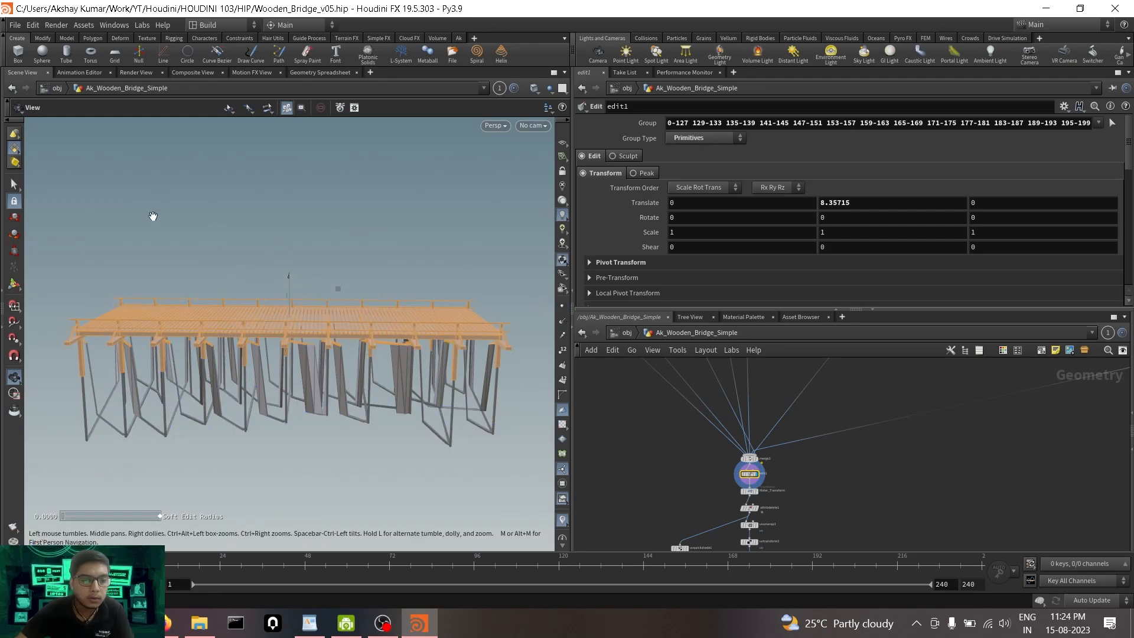
Delete the edit1 node from the bridge's network and return to the object level.
{"action": "left_click", "coordinate": [15, 185]}
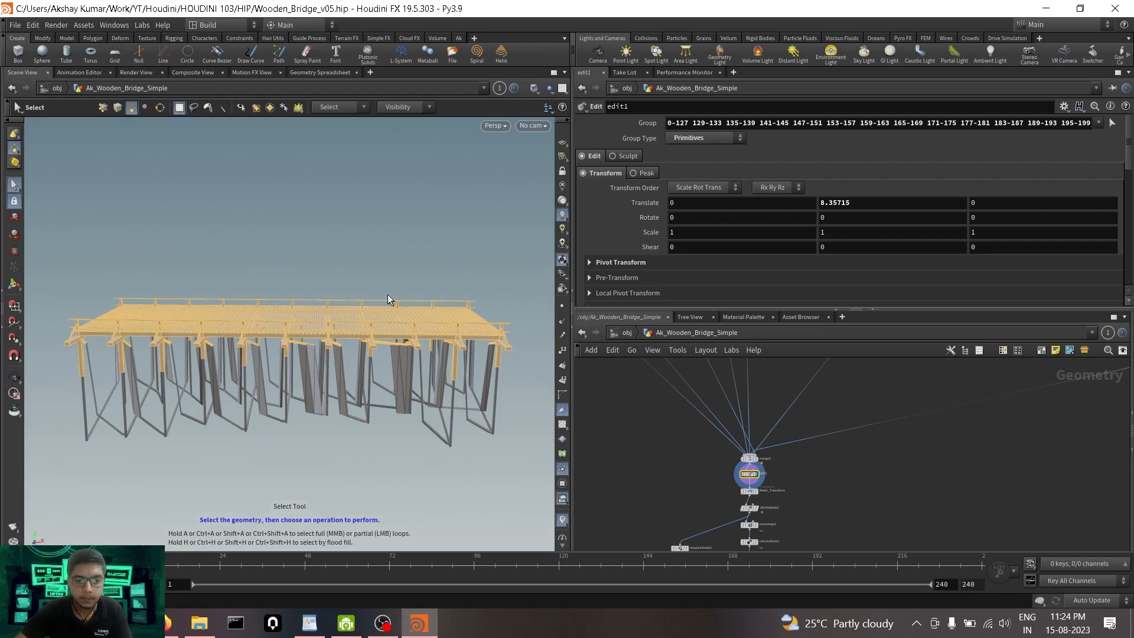
{"action": "key", "text": "Escape"}
{"action": "scroll", "coordinate": [792, 479], "scroll_direction": "up", "scroll_amount": 2}
{"action": "key", "text": "Delete"}
{"action": "left_click", "coordinate": [627, 334]}
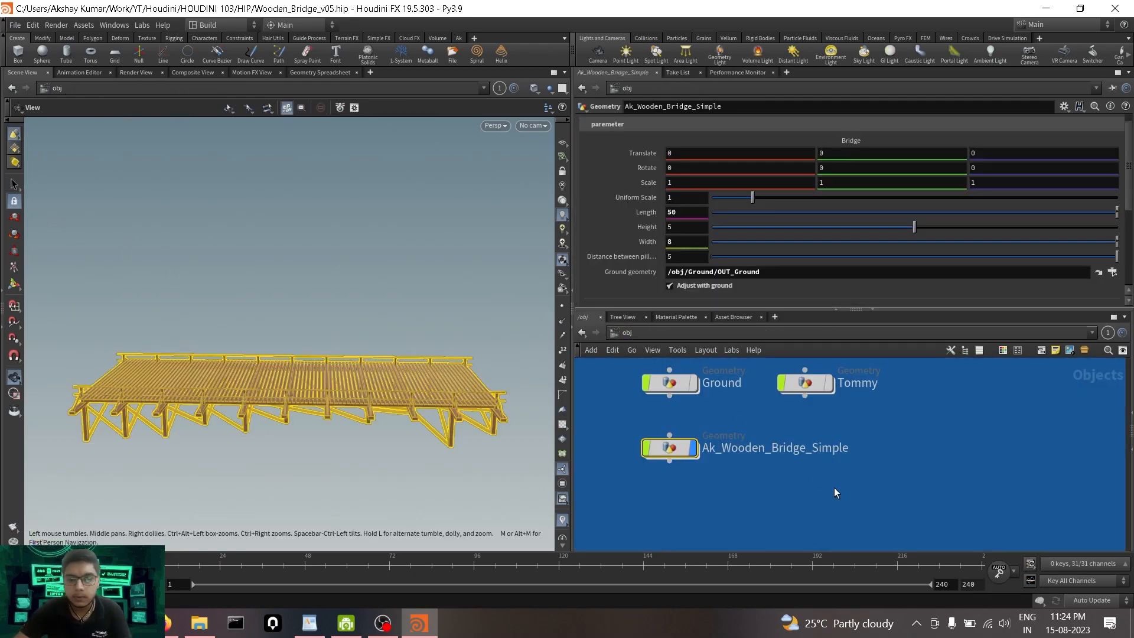
Display the Ground and Tommy objects together with the bridge and frame the supports standing on the terrain.
{"action": "mouse_move", "coordinate": [340, 393]}
{"action": "left_mouse_down"}
{"action": "mouse_move", "coordinate": [359, 362]}
{"action": "mouse_move", "coordinate": [352, 379]}
{"action": "left_mouse_up"}
{"action": "left_click", "coordinate": [548, 108]}
{"action": "left_click", "coordinate": [564, 215]}
{"action": "left_click_drag", "start_coordinate": [284, 343], "coordinate": [260, 382]}
{"action": "scroll", "coordinate": [144, 317], "scroll_direction": "up", "scroll_amount": 3}
{"action": "scroll", "coordinate": [250, 407], "scroll_direction": "up", "scroll_amount": 2}
{"action": "left_click_drag", "start_coordinate": [609, 423], "coordinate": [791, 469]}
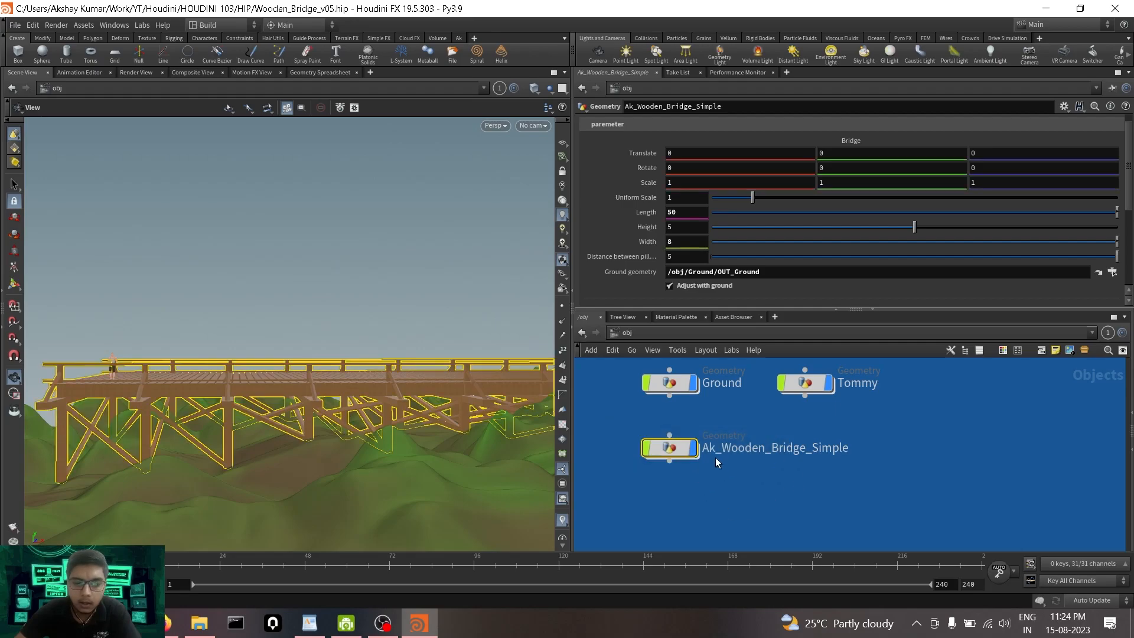
{"action": "left_click", "coordinate": [729, 497]}
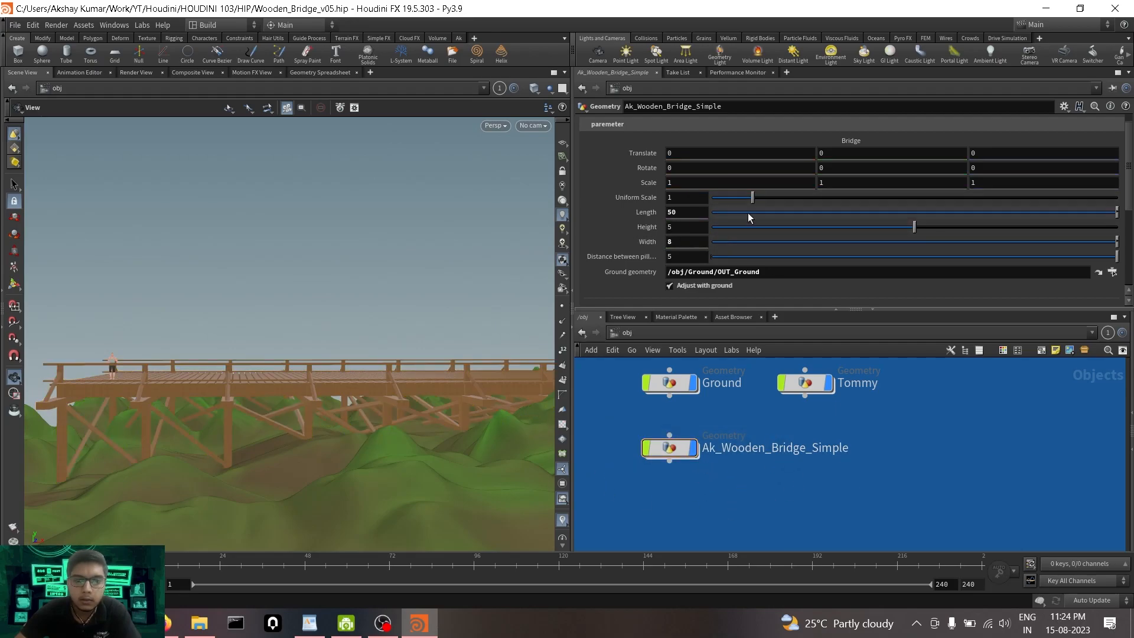
Set the bridge's Height parameter to 10 and inspect the raised deck and supports over the terrain.
{"action": "left_click", "coordinate": [687, 230]}
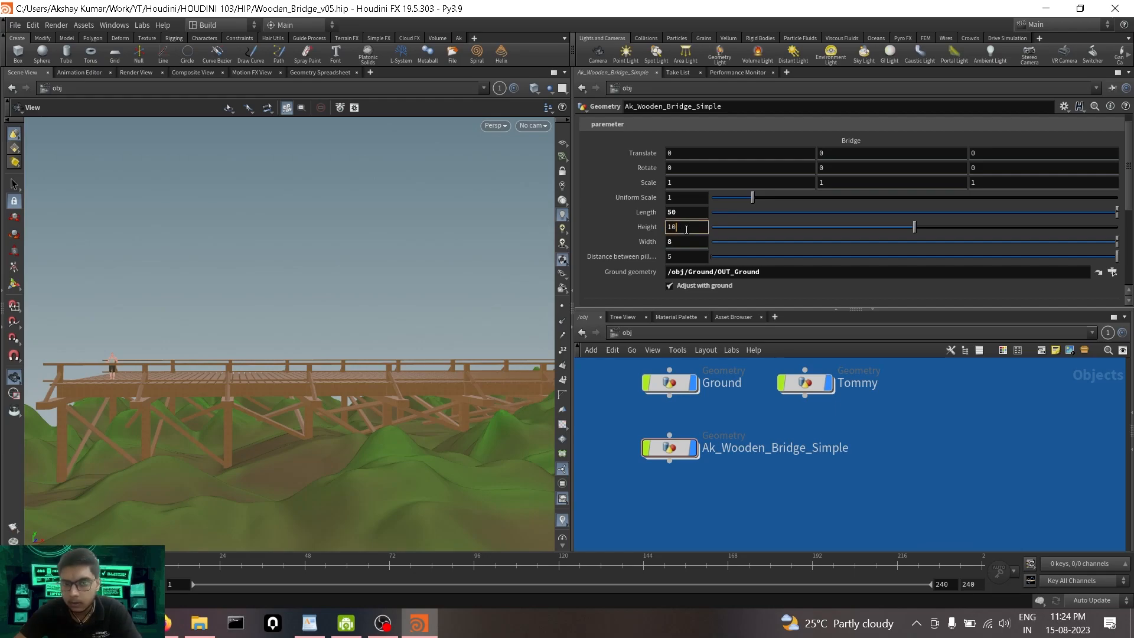
{"action": "type", "text": "10"}
{"action": "key", "text": "Return"}
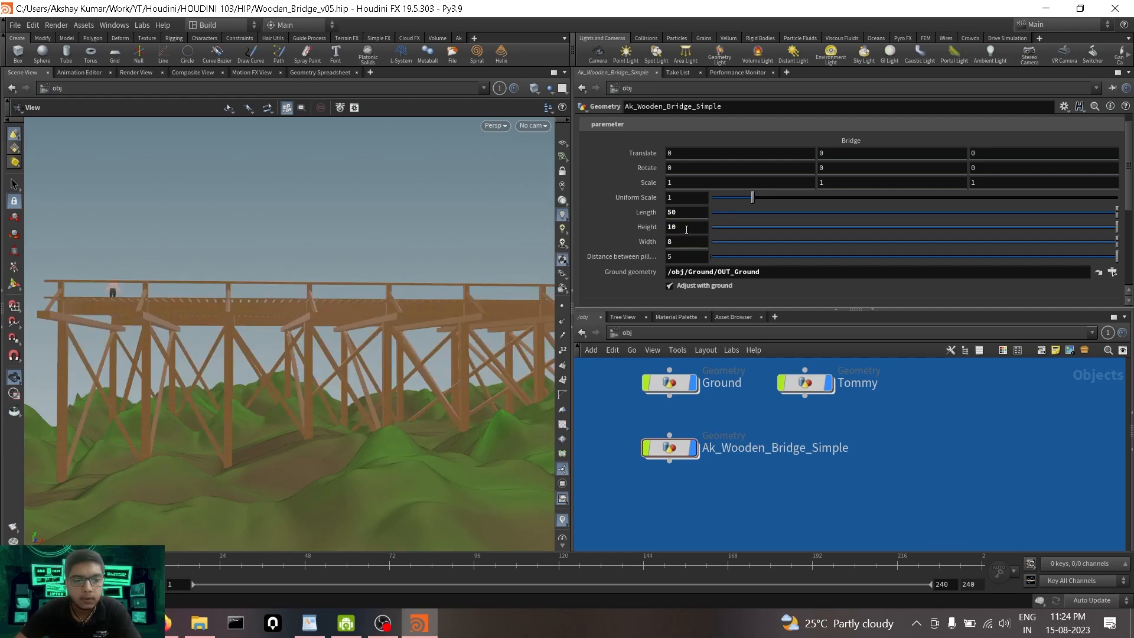
{"action": "left_click_drag", "start_coordinate": [311, 337], "coordinate": [269, 354]}
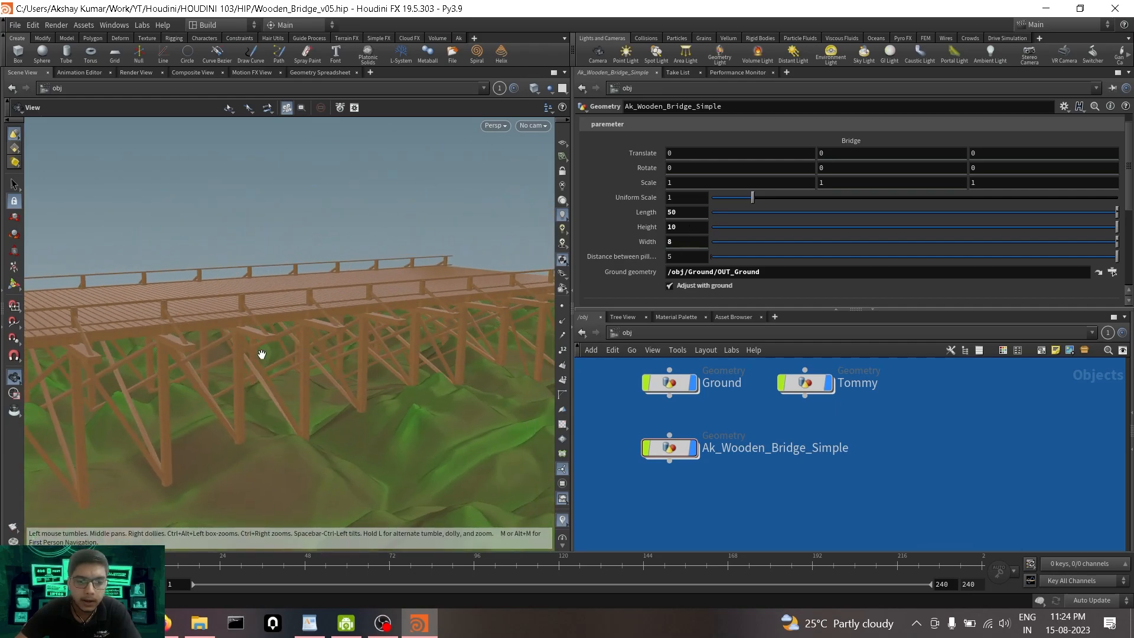
{"action": "left_click_drag", "start_coordinate": [366, 342], "coordinate": [354, 362]}
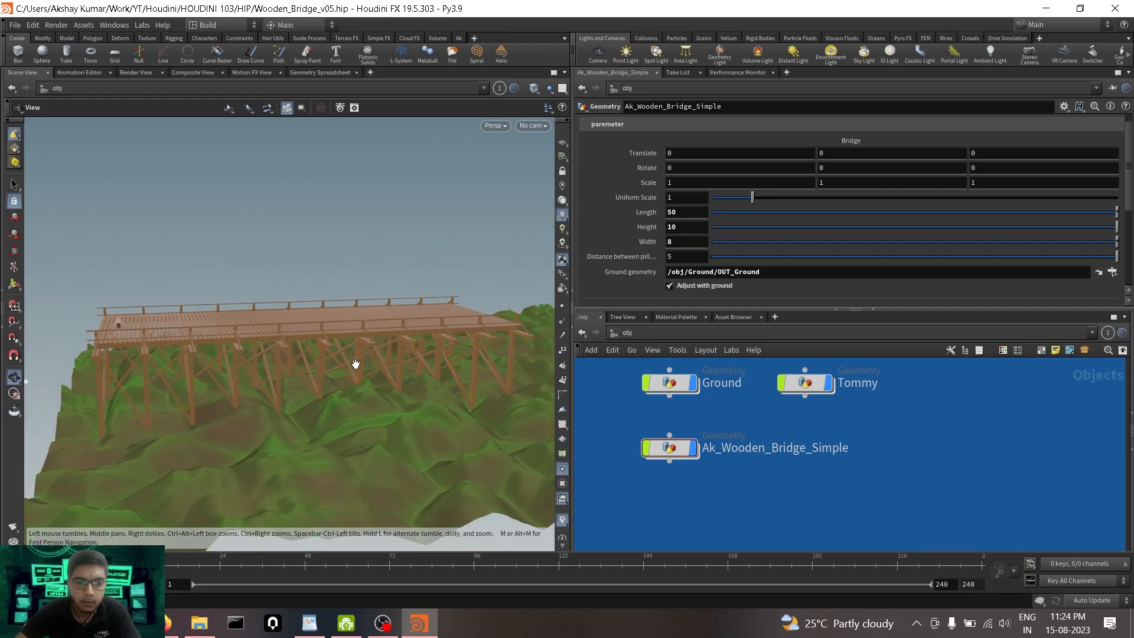
Set the bridge's Height parameter to 30.
{"action": "middle_click_drag", "start_coordinate": [693, 229], "coordinate": [822, 207]}
{"action": "scroll", "coordinate": [242, 272], "scroll_direction": "down", "scroll_amount": 3}
{"action": "left_click_drag", "start_coordinate": [243, 271], "coordinate": [452, 263]}
{"action": "double_click", "coordinate": [691, 228]}
{"action": "type", "text": "30"}
{"action": "key", "text": "Return"}
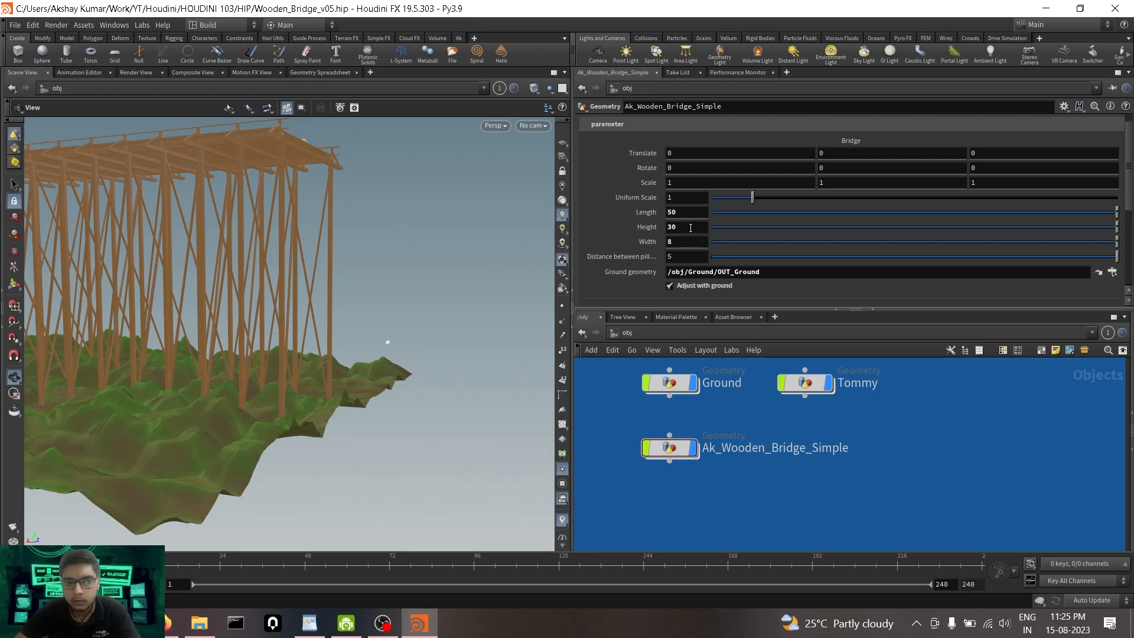
Inspect the tall supports and deck, and set the bridge's Length parameter to 150.
{"action": "left_click_drag", "start_coordinate": [217, 275], "coordinate": [246, 315]}
{"action": "right_click_drag", "start_coordinate": [297, 274], "coordinate": [362, 276]}
{"action": "left_click_drag", "start_coordinate": [362, 276], "coordinate": [289, 266]}
{"action": "left_click_drag", "start_coordinate": [131, 242], "coordinate": [252, 290]}
{"action": "mouse_move", "coordinate": [179, 291]}
{"action": "left_mouse_down"}
{"action": "mouse_move", "coordinate": [256, 312]}
{"action": "mouse_move", "coordinate": [343, 314]}
{"action": "mouse_move", "coordinate": [248, 317]}
{"action": "mouse_move", "coordinate": [309, 286]}
{"action": "mouse_move", "coordinate": [299, 325]}
{"action": "mouse_move", "coordinate": [236, 297]}
{"action": "mouse_move", "coordinate": [250, 309]}
{"action": "mouse_move", "coordinate": [304, 240]}
{"action": "left_mouse_up"}
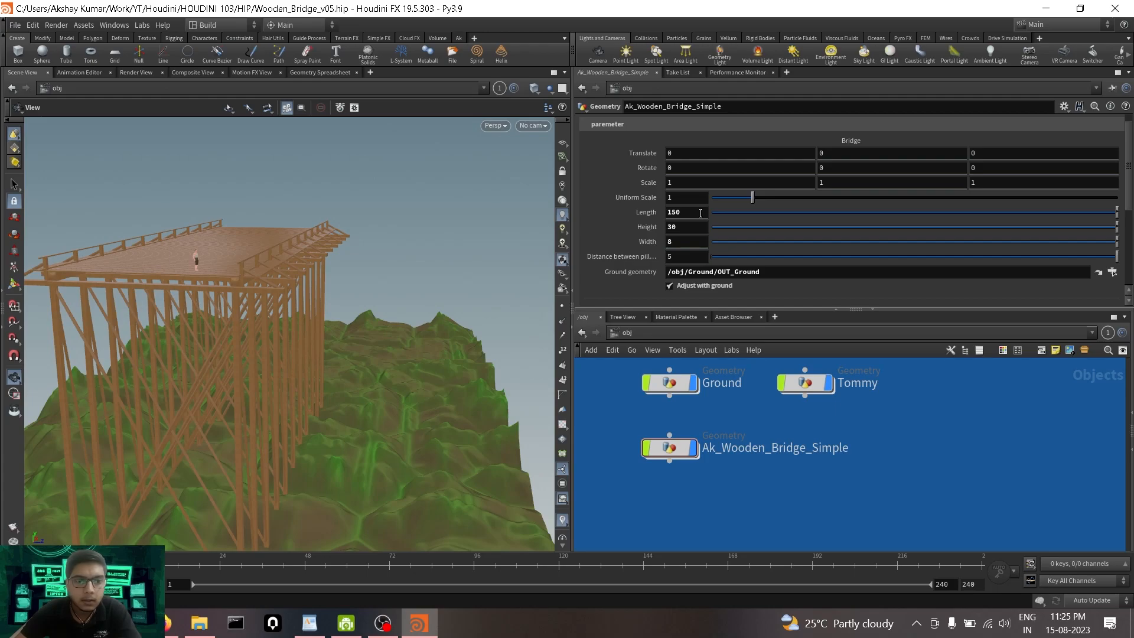
Set the bridge's Width parameter to 2 and examine the narrow deck and supports next to the Tommy figure.
{"action": "left_click_drag", "start_coordinate": [356, 241], "coordinate": [384, 355]}
{"action": "left_click_drag", "start_coordinate": [204, 370], "coordinate": [182, 353]}
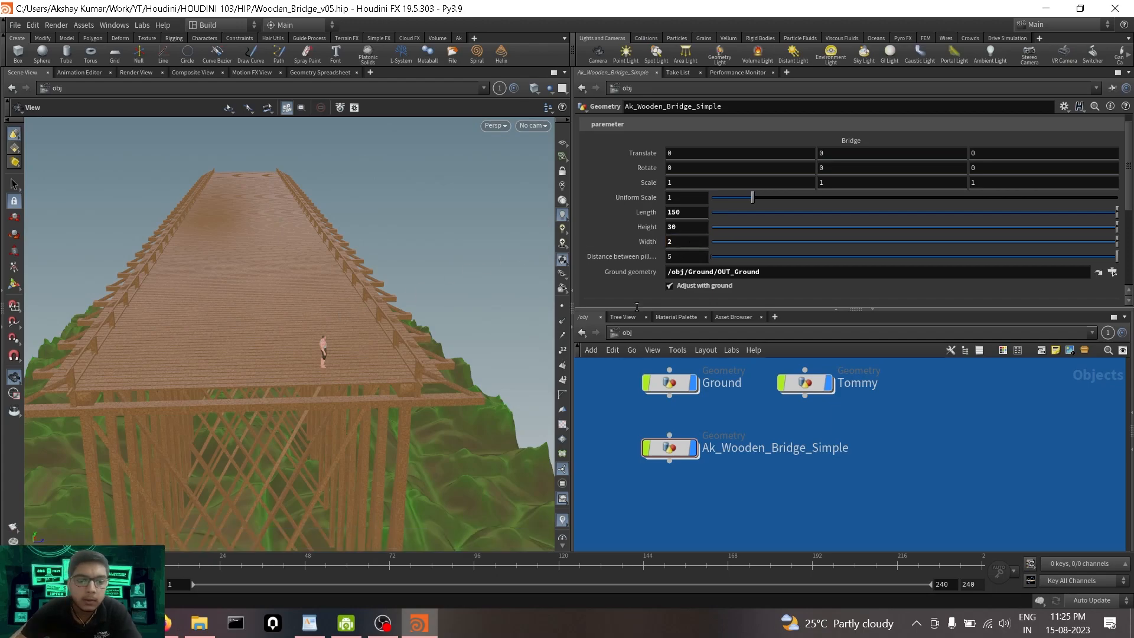
{"action": "left_click_drag", "start_coordinate": [224, 400], "coordinate": [306, 393]}
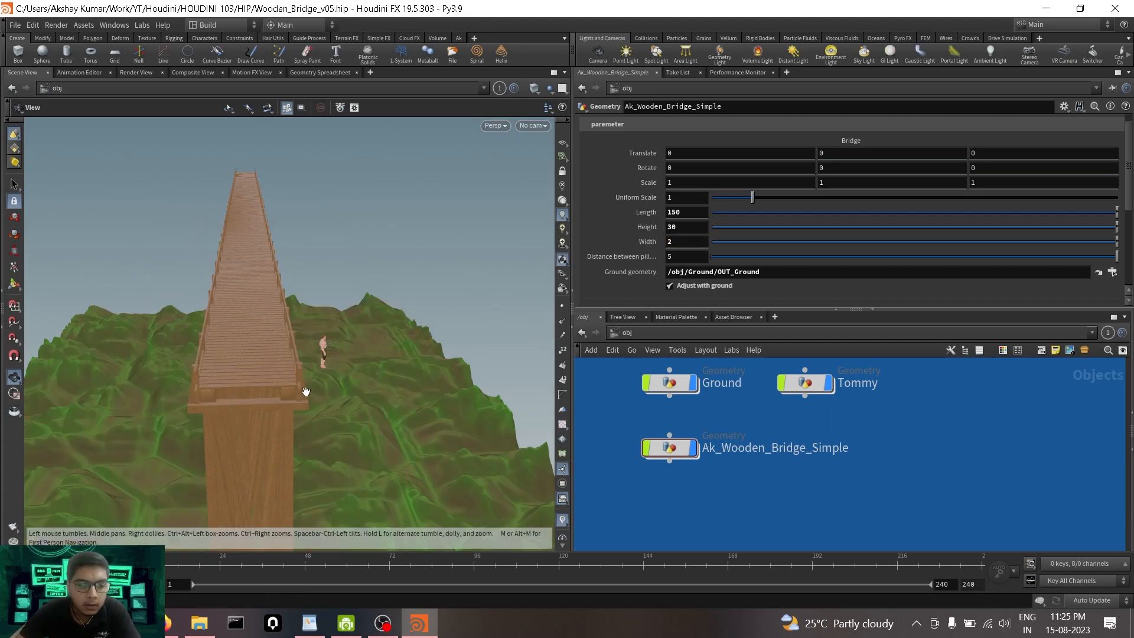
{"action": "left_click_drag", "start_coordinate": [231, 373], "coordinate": [231, 347]}
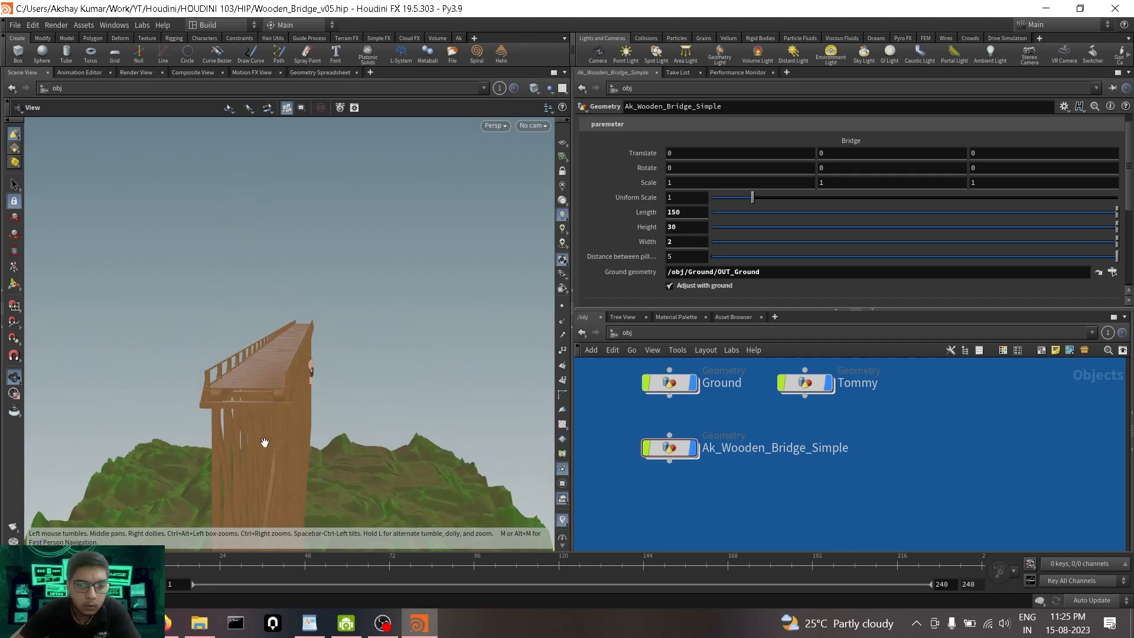
{"action": "middle_click_drag", "start_coordinate": [263, 443], "coordinate": [299, 284]}
{"action": "left_click_drag", "start_coordinate": [299, 283], "coordinate": [285, 389]}
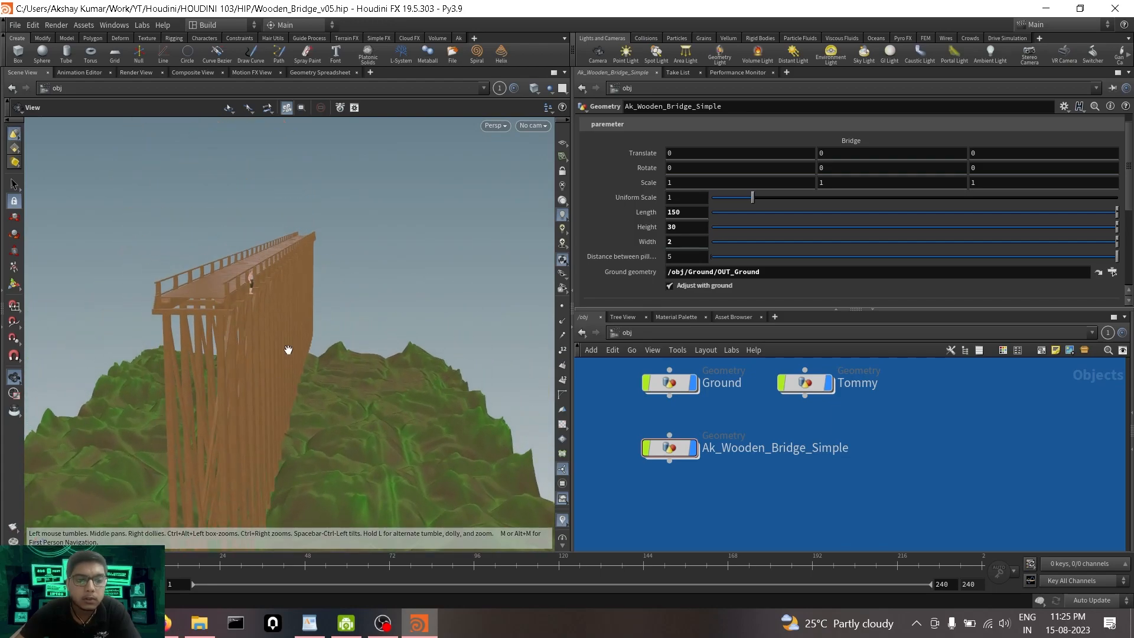
{"action": "middle_click_drag", "start_coordinate": [267, 327], "coordinate": [335, 402]}
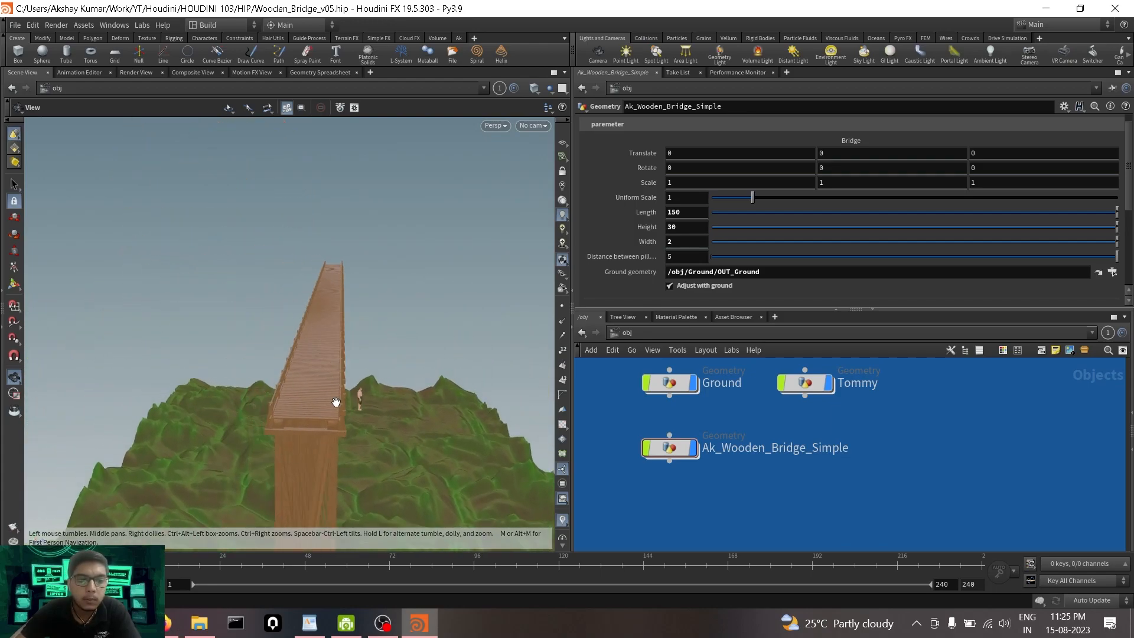
{"action": "scroll", "coordinate": [336, 402], "scroll_direction": "up", "scroll_amount": 8}
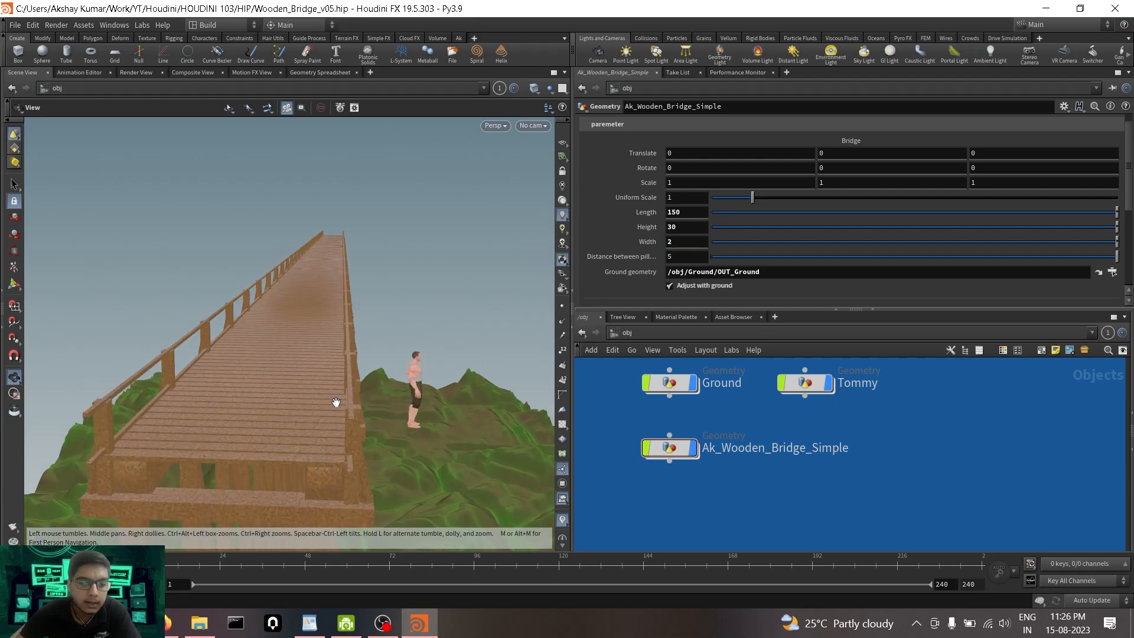
Switch to WordPad, highlight the outline item "Understand logic for procedural modeling.", and return to Houdini.
{"action": "left_click", "coordinate": [309, 623]}
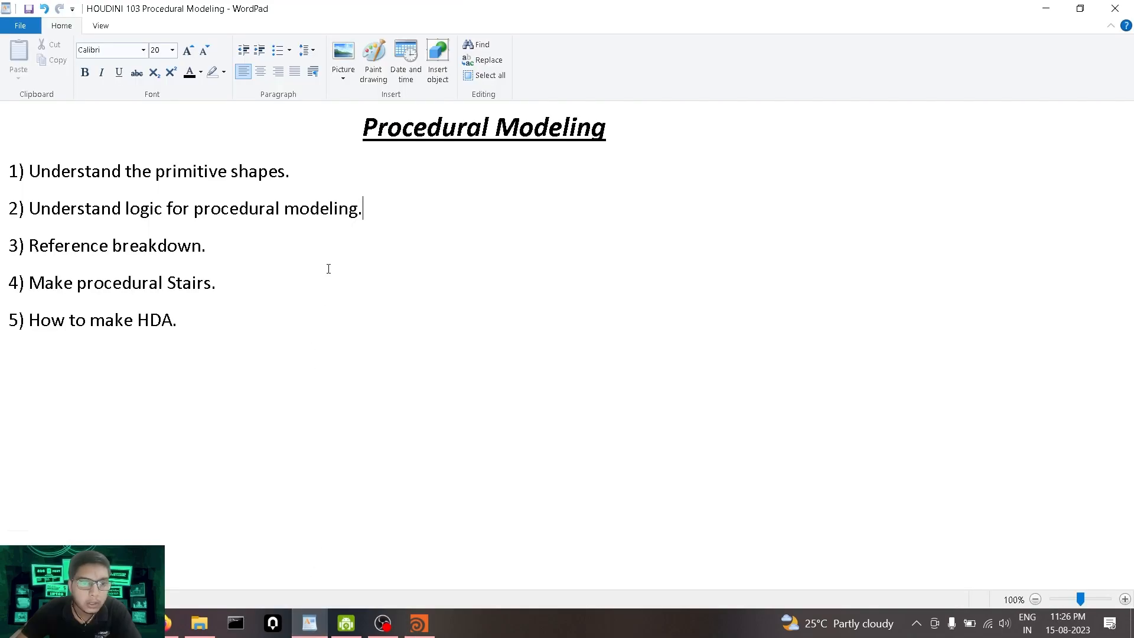
{"action": "left_click_drag", "start_coordinate": [366, 216], "coordinate": [77, 213]}
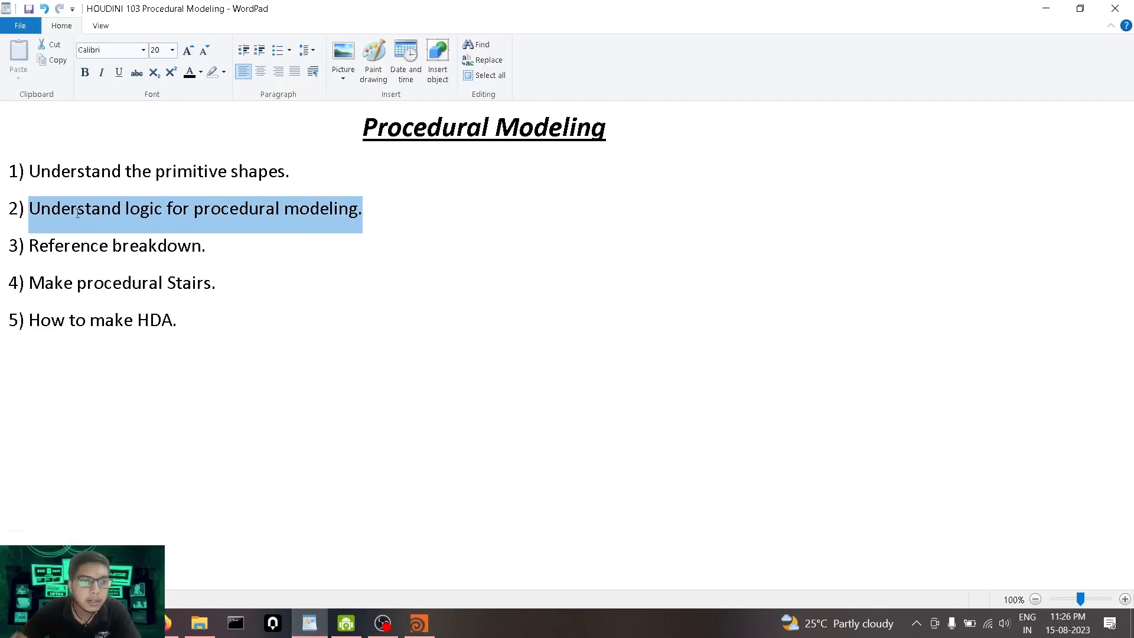
{"action": "left_click", "coordinate": [419, 623]}
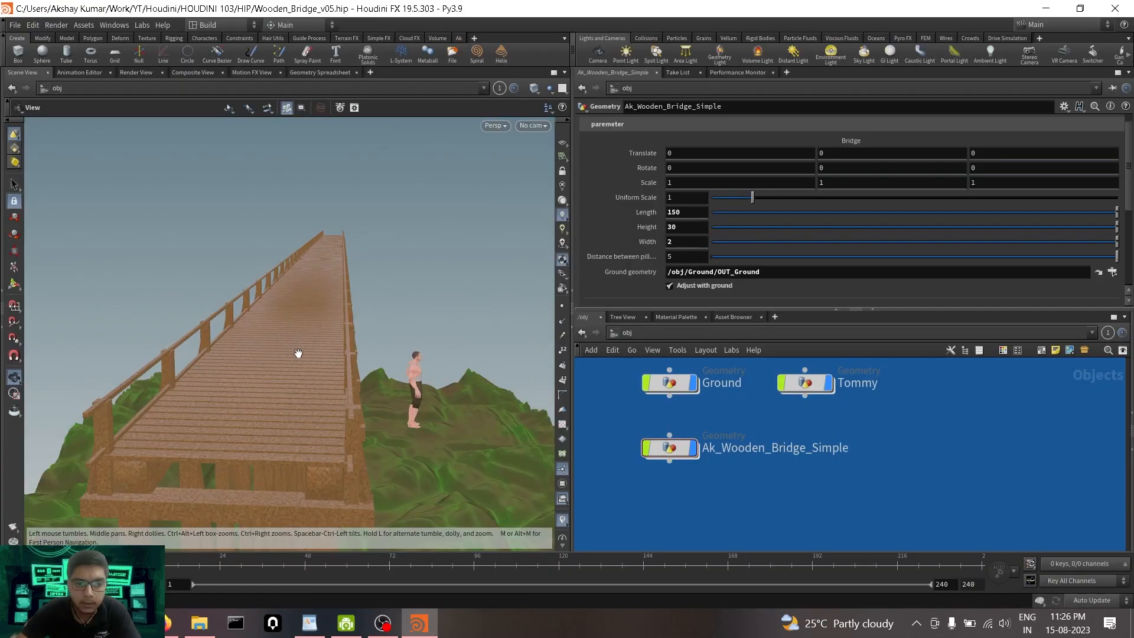
Reset the bridge's Height to its default of 5 and its Length to its default of 15.
{"action": "left_click_drag", "start_coordinate": [323, 365], "coordinate": [407, 337]}
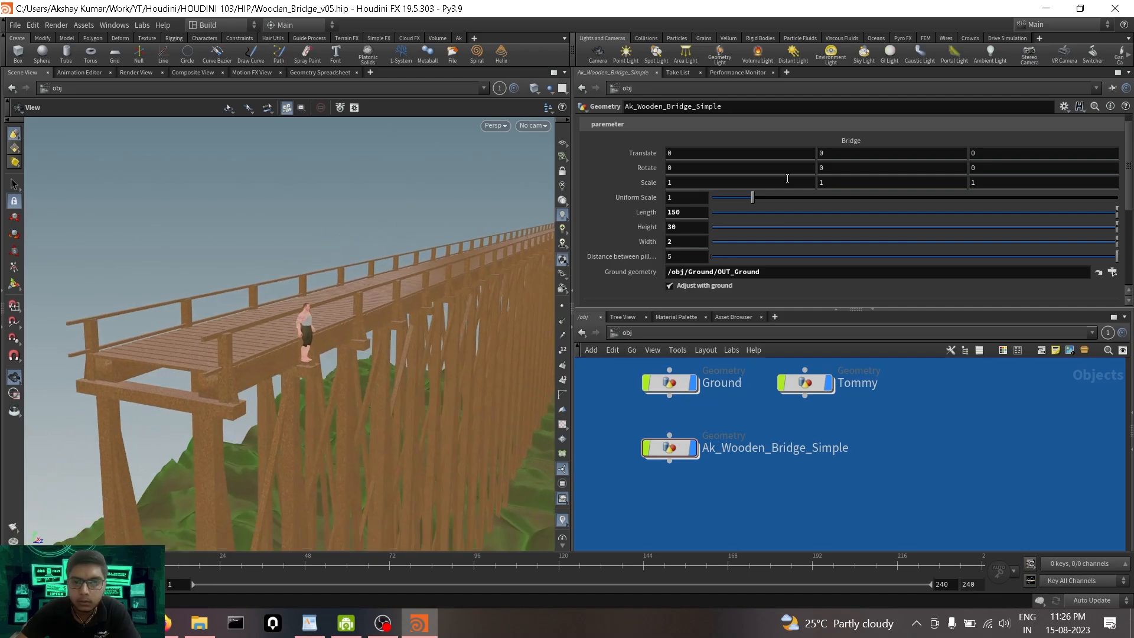
{"action": "middle_click", "coordinate": [697, 227], "text": "ctrl"}
{"action": "middle_click", "coordinate": [697, 214], "text": "ctrl"}
{"action": "left_click_drag", "start_coordinate": [290, 397], "coordinate": [374, 331]}
{"action": "scroll", "coordinate": [390, 354], "scroll_direction": "up", "scroll_amount": 5}
{"action": "scroll", "coordinate": [369, 361], "scroll_direction": "down", "scroll_amount": 2}
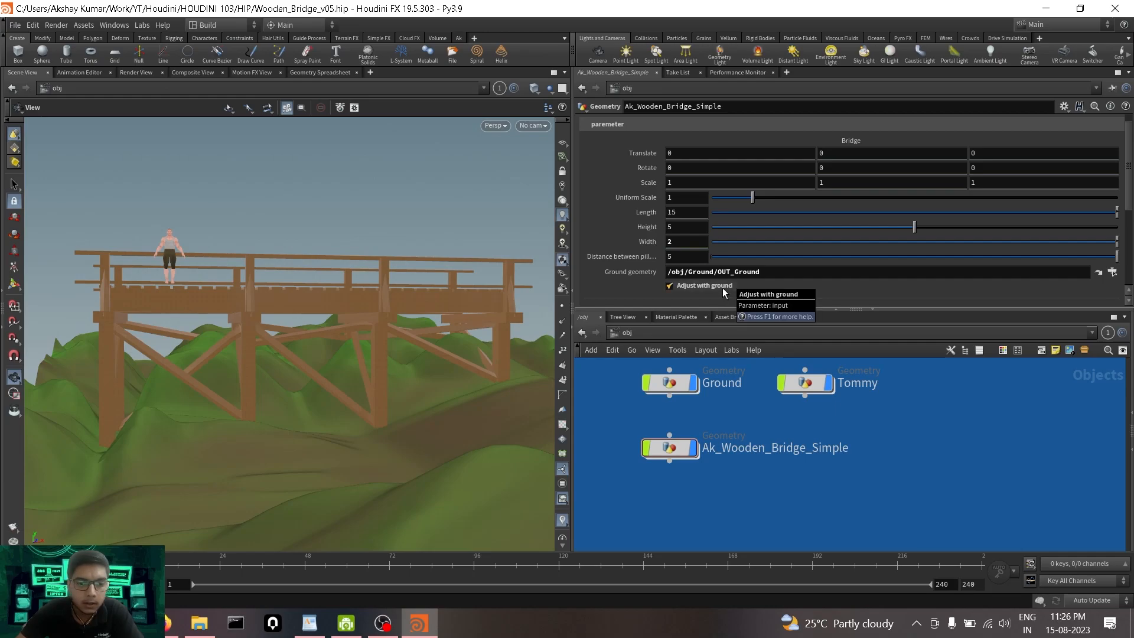
Turn off Adjust with ground for the bridge and inspect the pillars from beneath the terrain.
{"action": "left_click", "coordinate": [670, 285]}
{"action": "left_click_drag", "start_coordinate": [271, 355], "coordinate": [373, 348]}
{"action": "left_click_drag", "start_coordinate": [326, 395], "coordinate": [175, 290]}
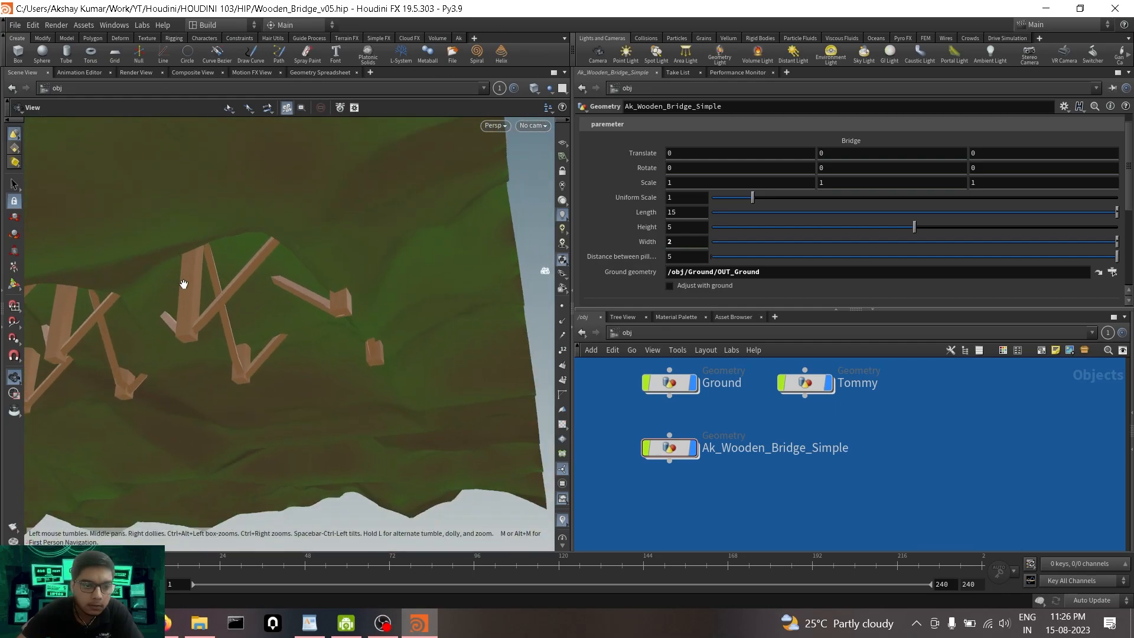
{"action": "left_click_drag", "start_coordinate": [263, 322], "coordinate": [391, 346]}
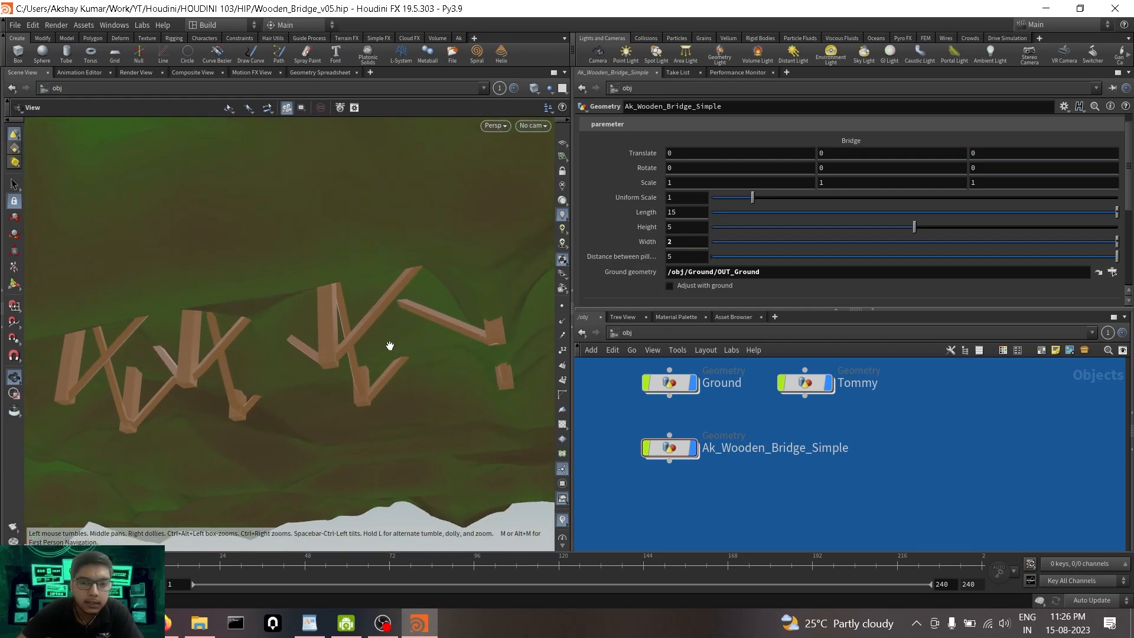
Toggle Adjust with ground on and off to compare the pillars above and below the terrain, leaving it on.
{"action": "left_click", "coordinate": [721, 286]}
{"action": "left_click_drag", "start_coordinate": [354, 324], "coordinate": [355, 357]}
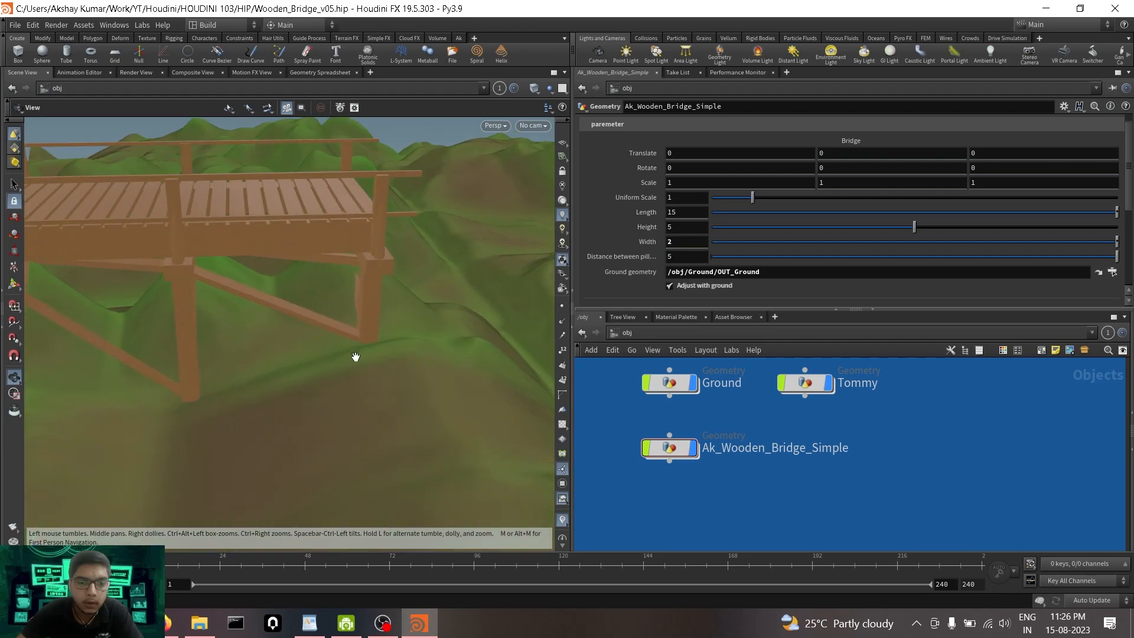
{"action": "left_click", "coordinate": [719, 286]}
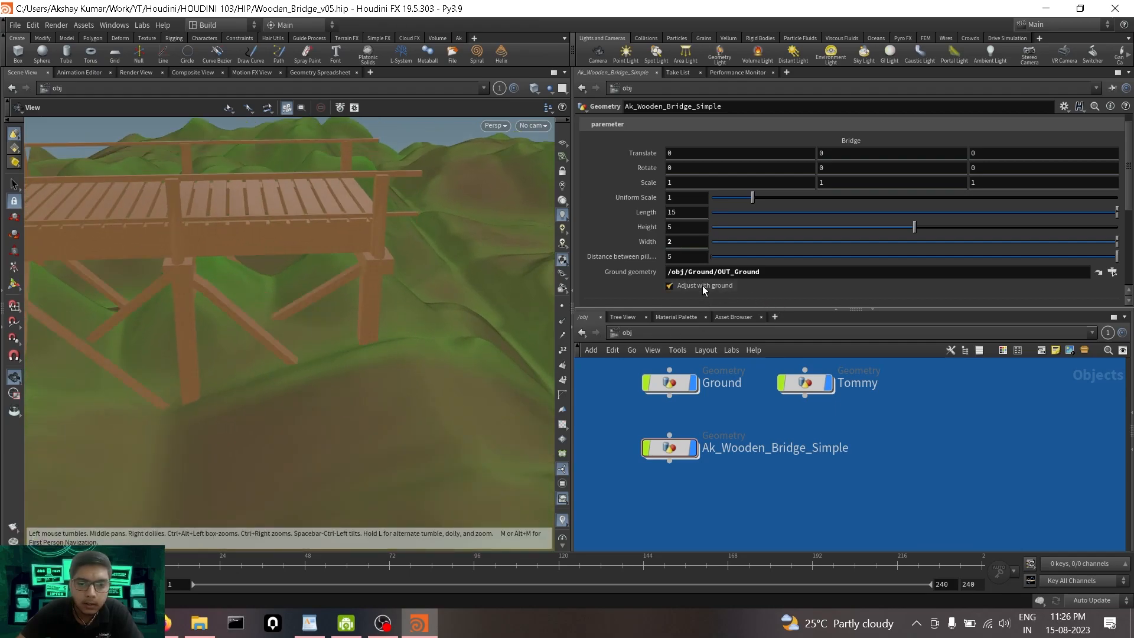
{"action": "left_click", "coordinate": [703, 286]}
{"action": "left_click_drag", "start_coordinate": [341, 349], "coordinate": [377, 275]}
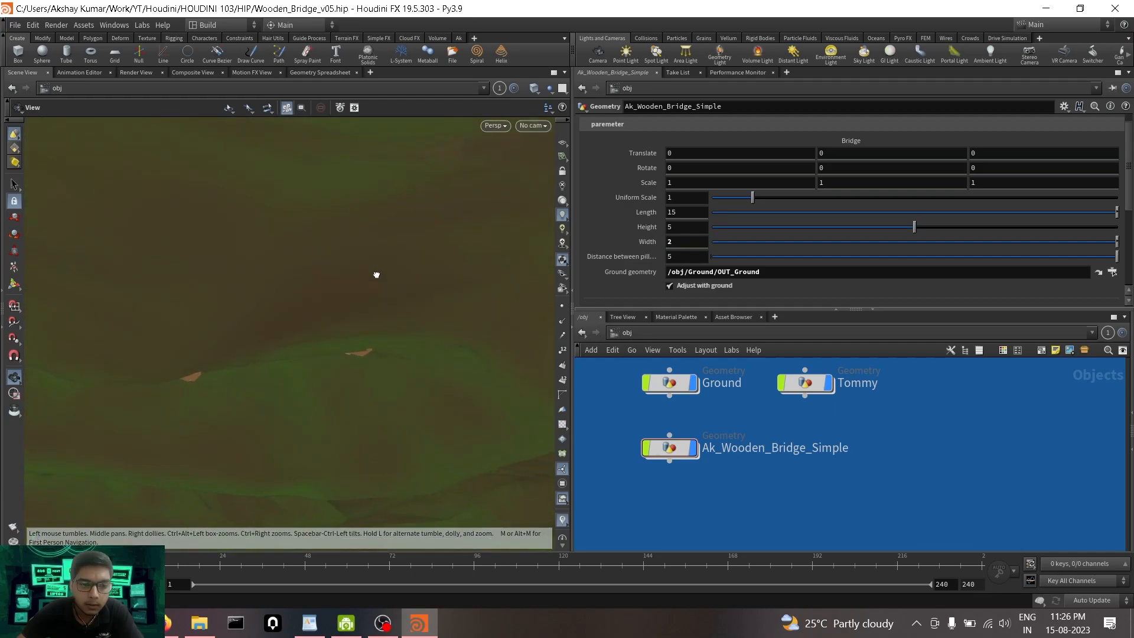
{"action": "left_click", "coordinate": [698, 286]}
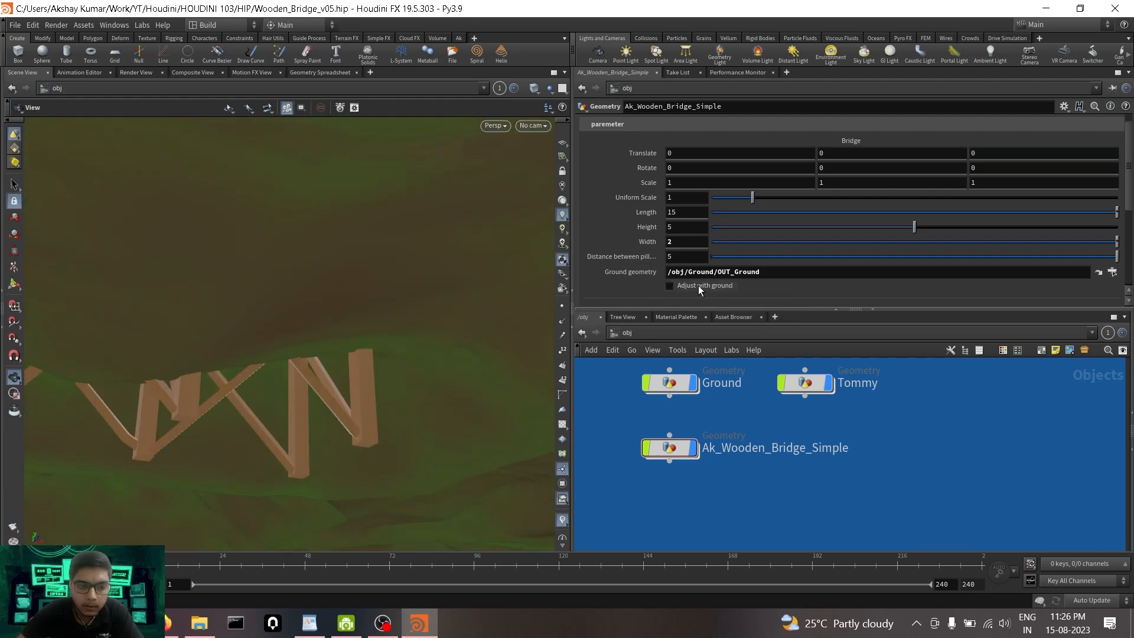
{"action": "left_click", "coordinate": [698, 286]}
Set the bridge's Length parameter to 50 and its Width parameter to 4.
{"action": "key", "text": "f"}
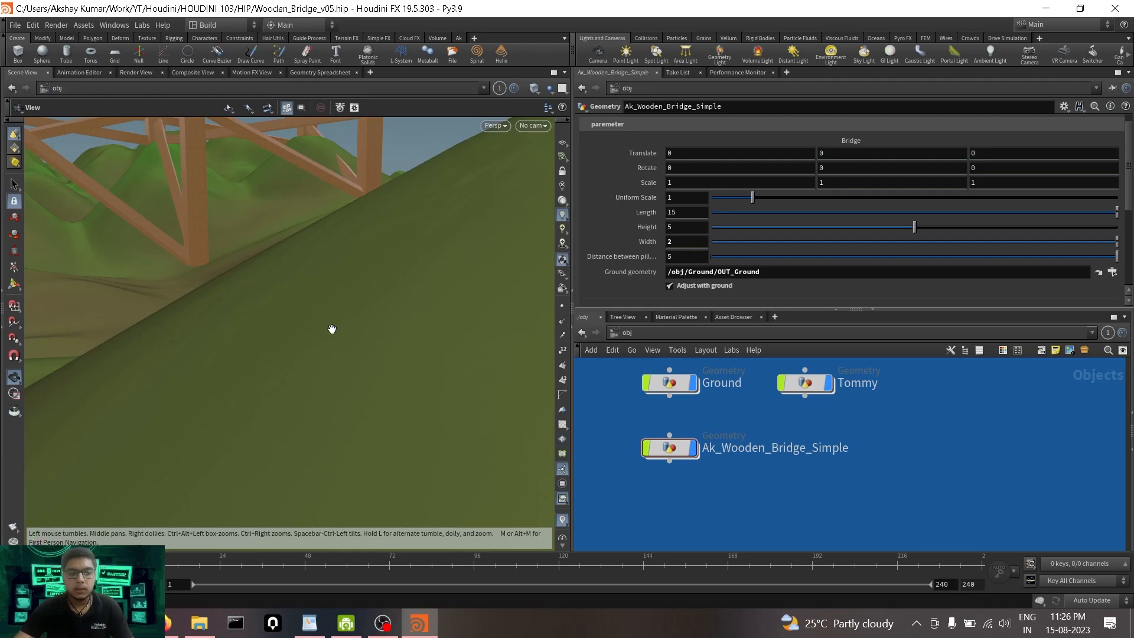
{"action": "left_click_drag", "start_coordinate": [331, 329], "coordinate": [335, 368]}
{"action": "middle_click_drag", "start_coordinate": [203, 402], "coordinate": [410, 395]}
{"action": "scroll", "coordinate": [410, 396], "scroll_direction": "up", "scroll_amount": 8}
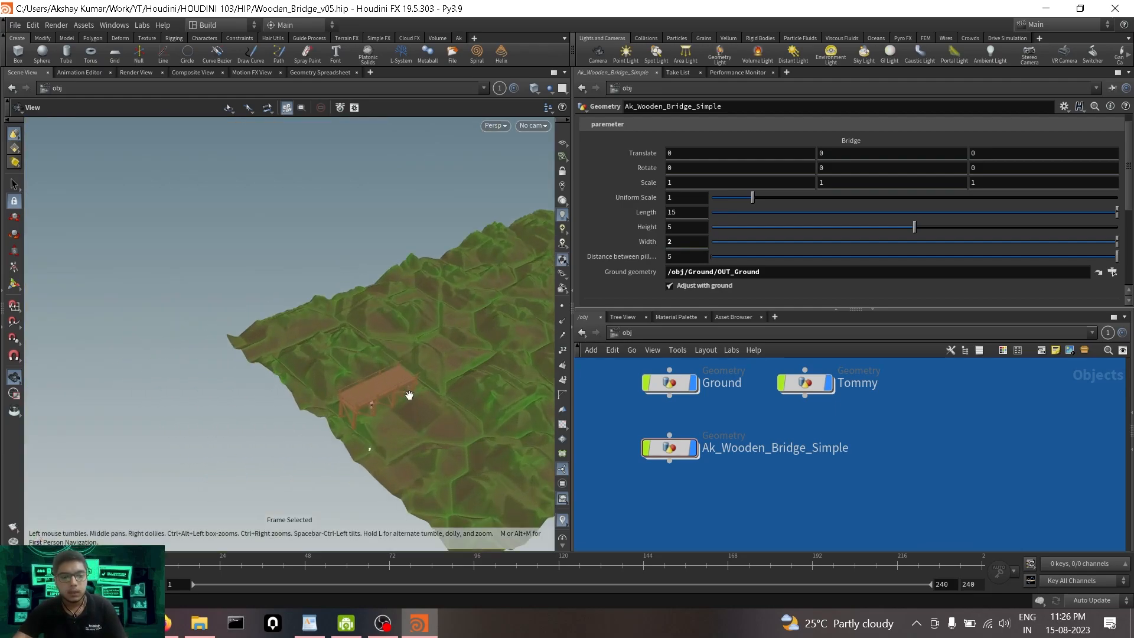
{"action": "double_click", "coordinate": [686, 211]}
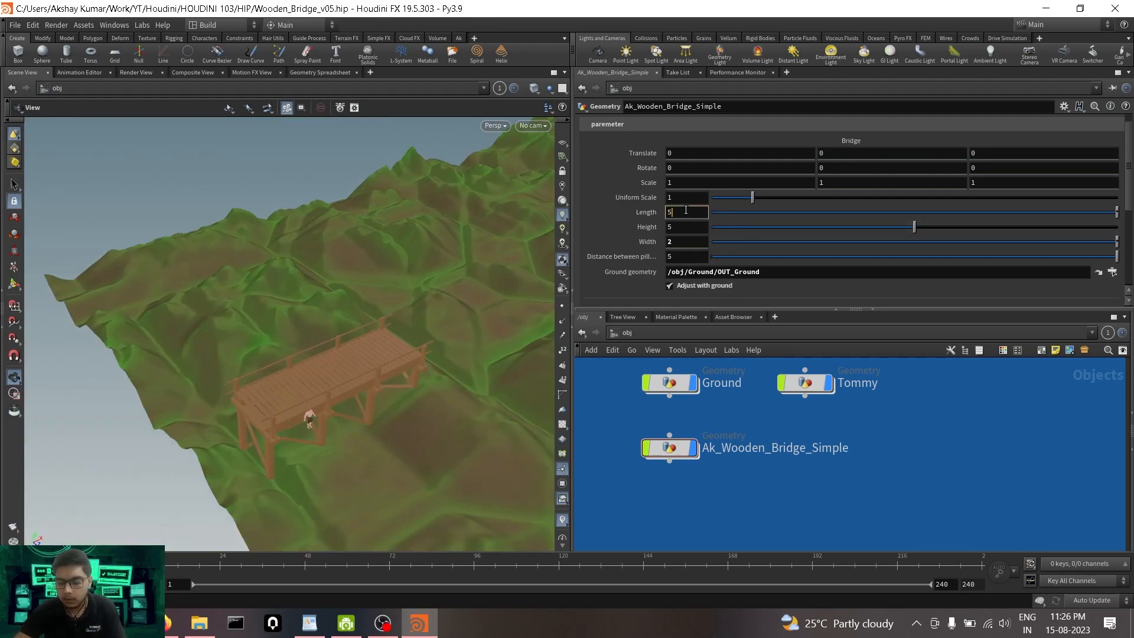
{"action": "left_click_drag", "start_coordinate": [443, 311], "coordinate": [345, 393]}
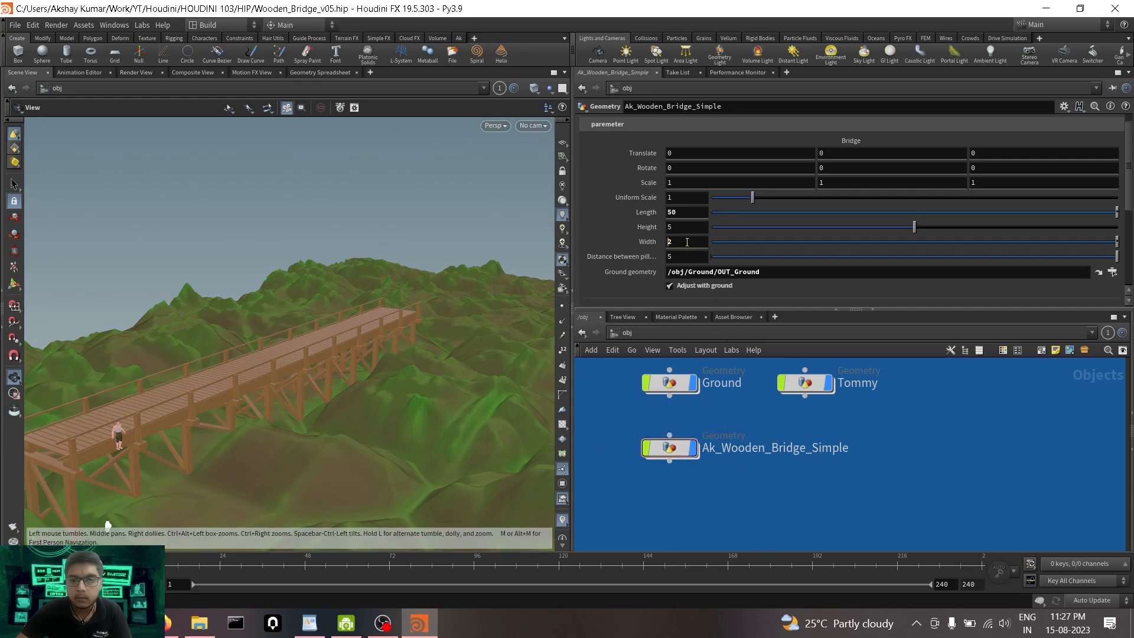
{"action": "type", "text": "4"}
{"action": "key", "text": "Return"}
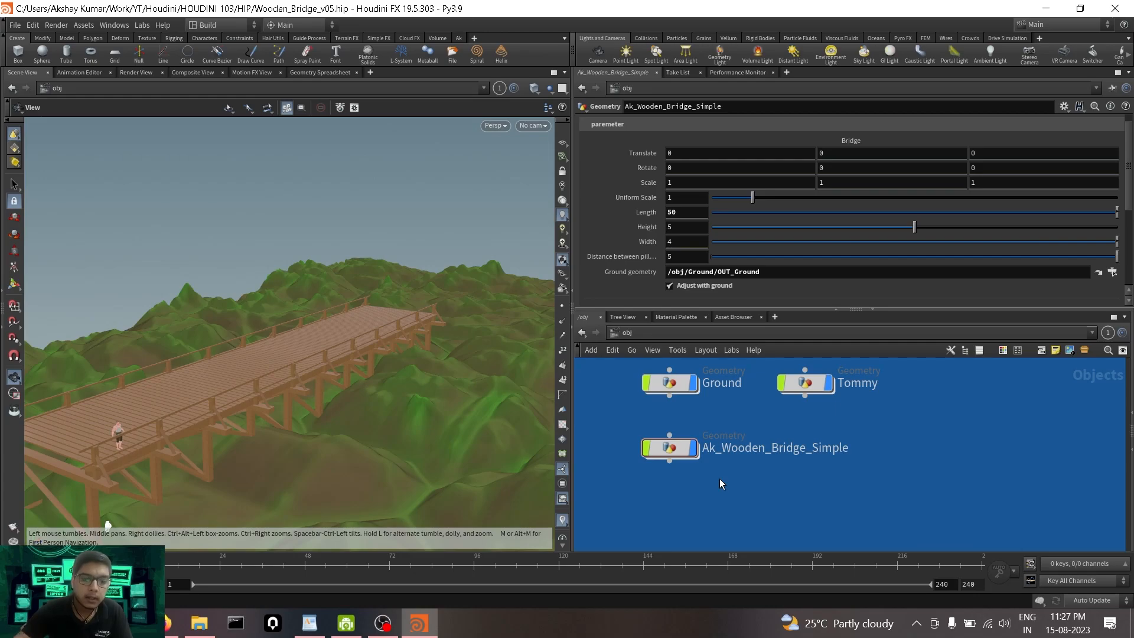
Select the Ground, Tommy and Ak_Wooden_Bridge_Simple objects and turn off their display in the viewport.
{"action": "scroll", "coordinate": [720, 479], "scroll_direction": "down", "scroll_amount": 3}
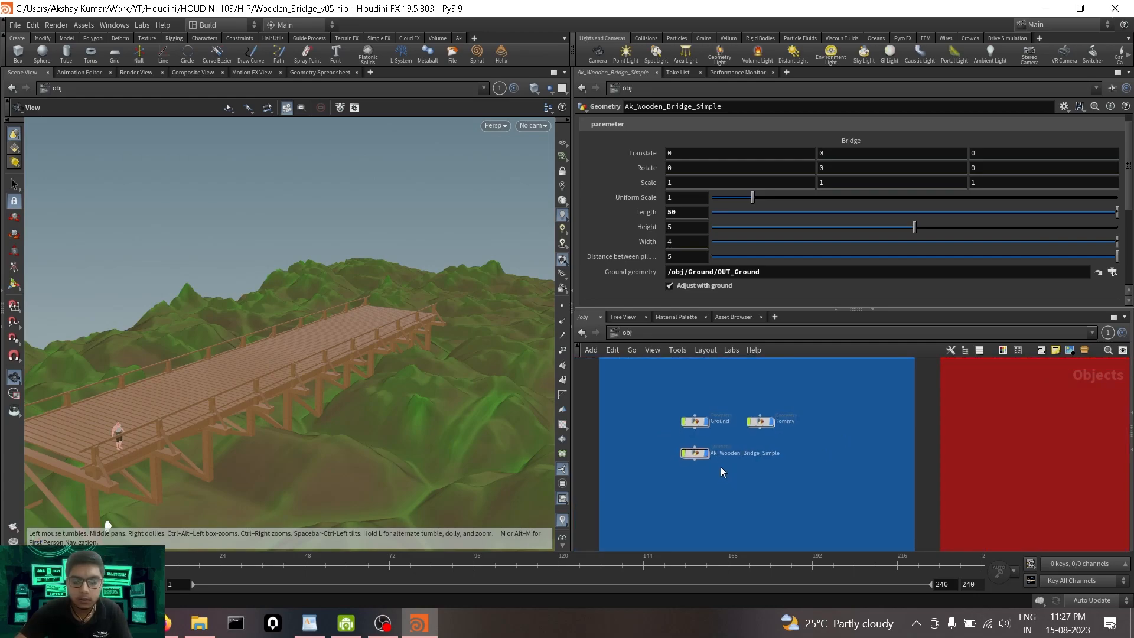
{"action": "left_click_drag", "start_coordinate": [665, 469], "coordinate": [824, 393]}
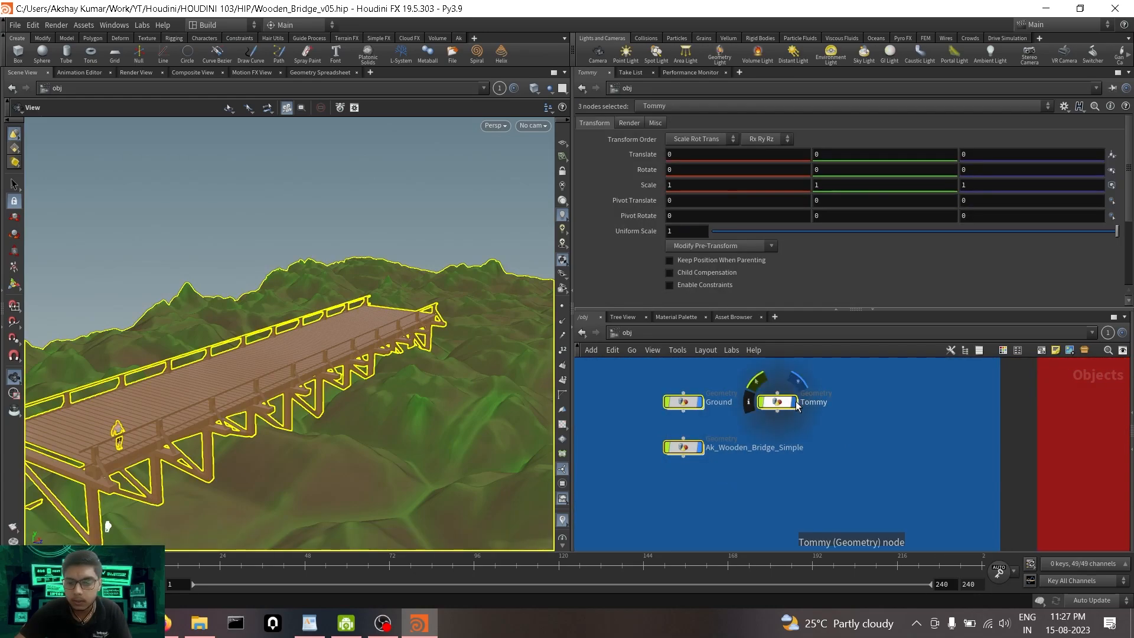
{"action": "left_click", "coordinate": [795, 401]}
{"action": "left_click", "coordinate": [856, 450]}
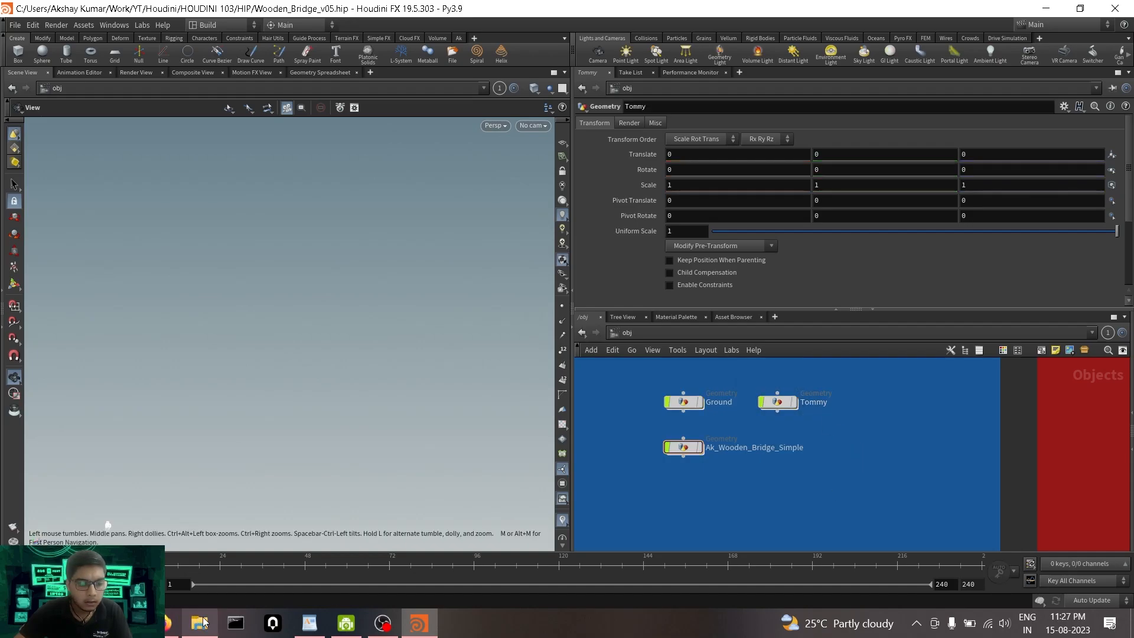
Switch to the WordPad lesson outline and highlight the Reference breakdown topic.
{"action": "left_click", "coordinate": [310, 623]}
{"action": "left_click", "coordinate": [241, 241]}
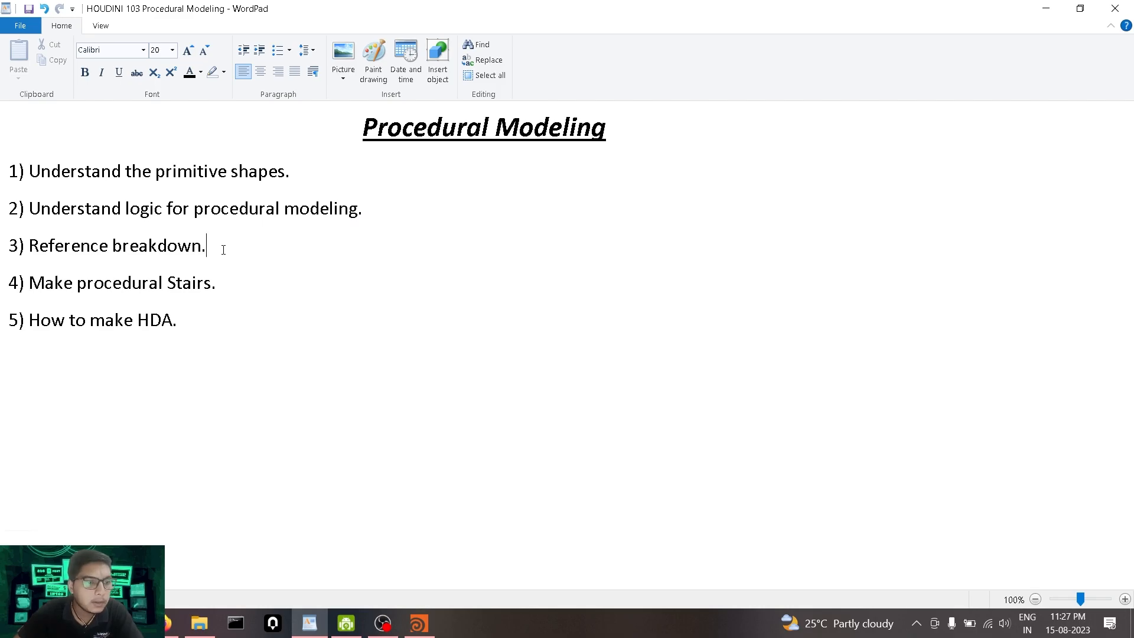
{"action": "left_click_drag", "start_coordinate": [223, 249], "coordinate": [84, 246]}
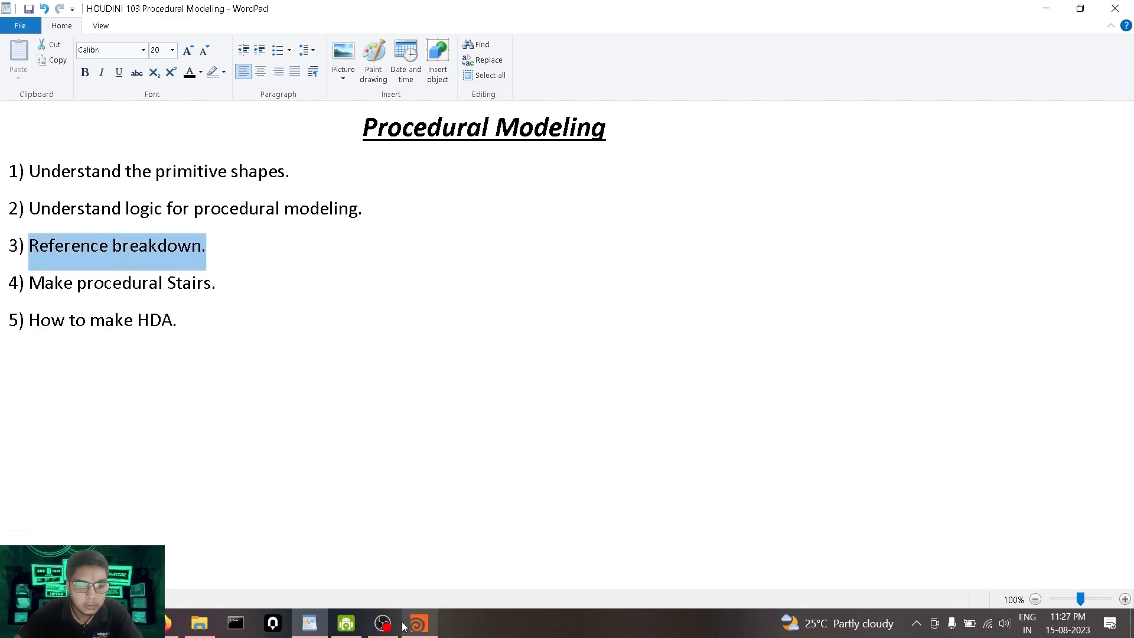
Switch to the browser and study the Parts of a staircase explained article, examining its photo and the Anatomy of a staircase diagram.
{"action": "left_click", "coordinate": [168, 622]}
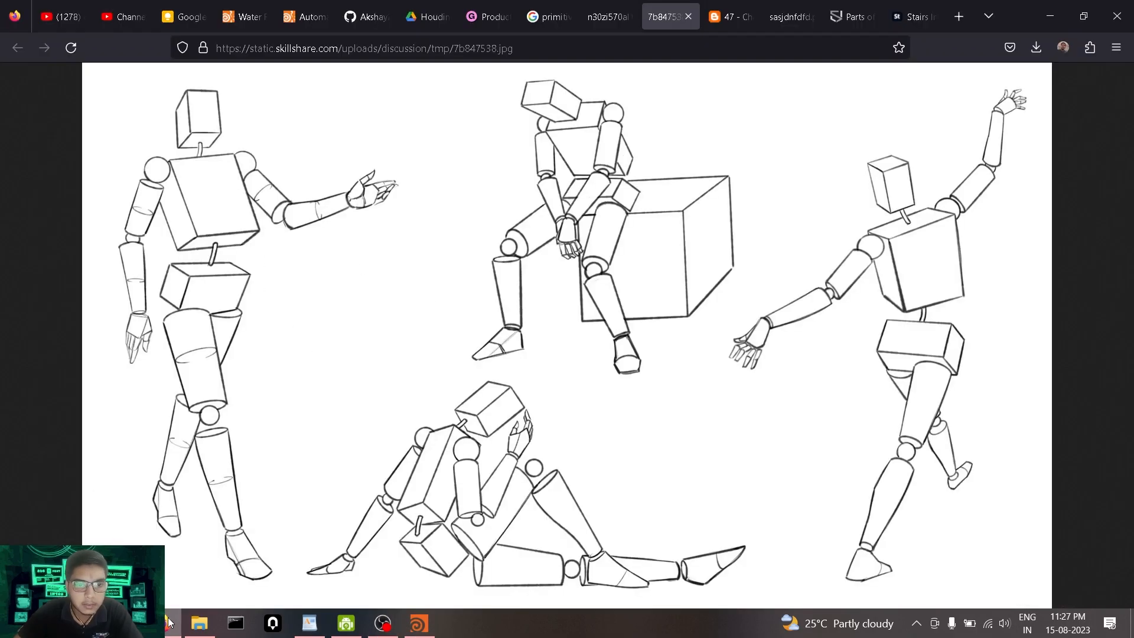
{"action": "left_click", "coordinate": [854, 17]}
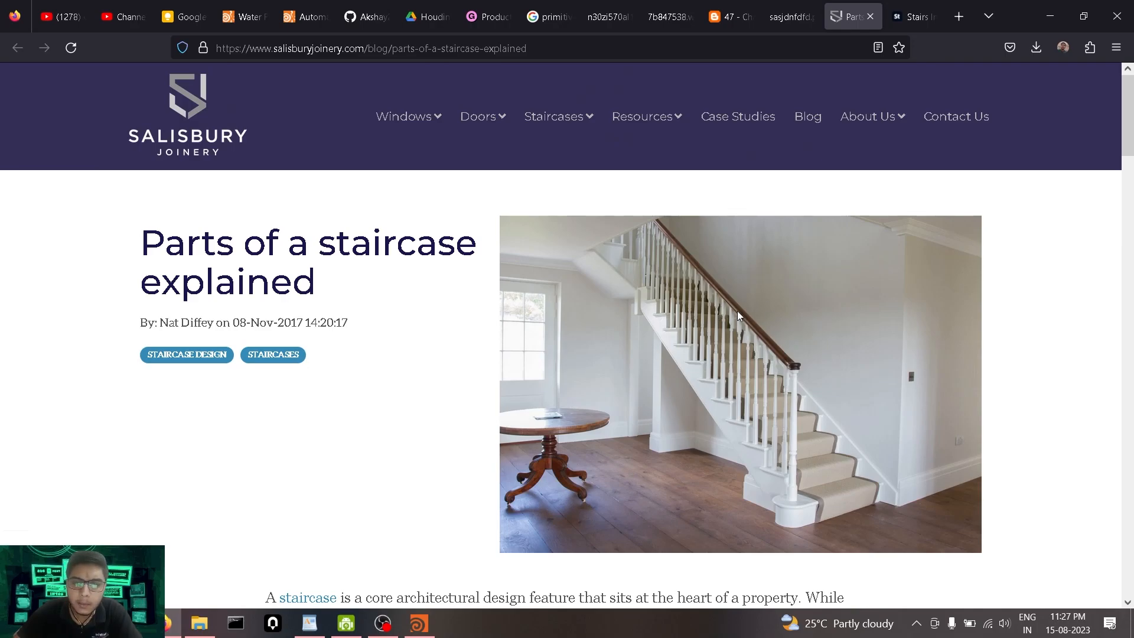
{"action": "scroll", "coordinate": [737, 310], "scroll_direction": "down", "scroll_amount": 3}
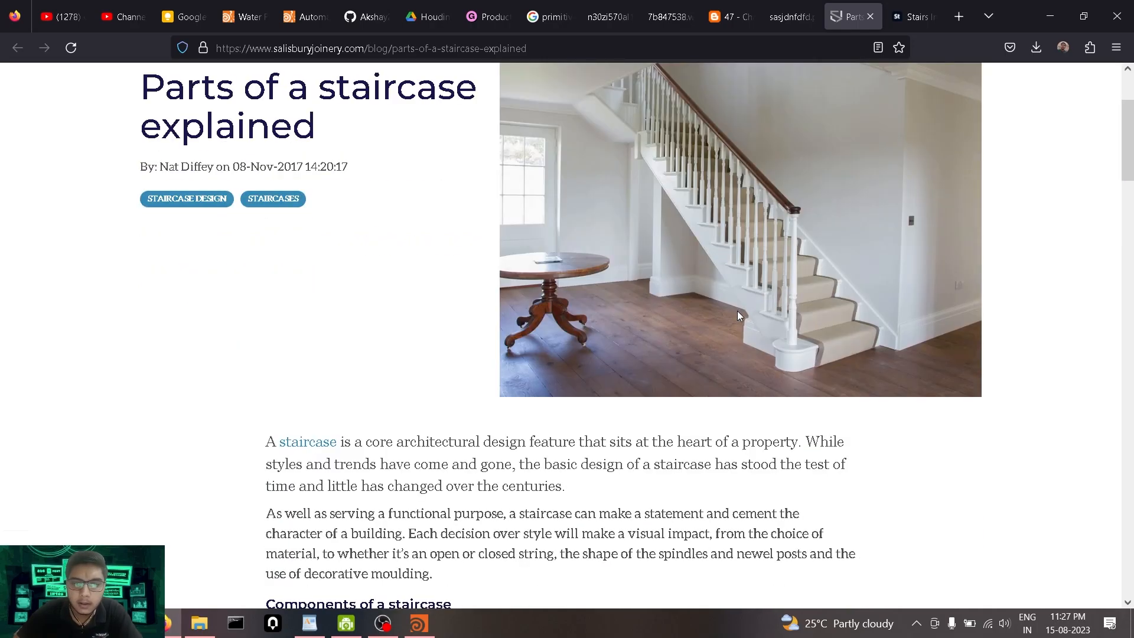
{"action": "scroll", "coordinate": [737, 311], "scroll_direction": "up", "scroll_amount": 2}
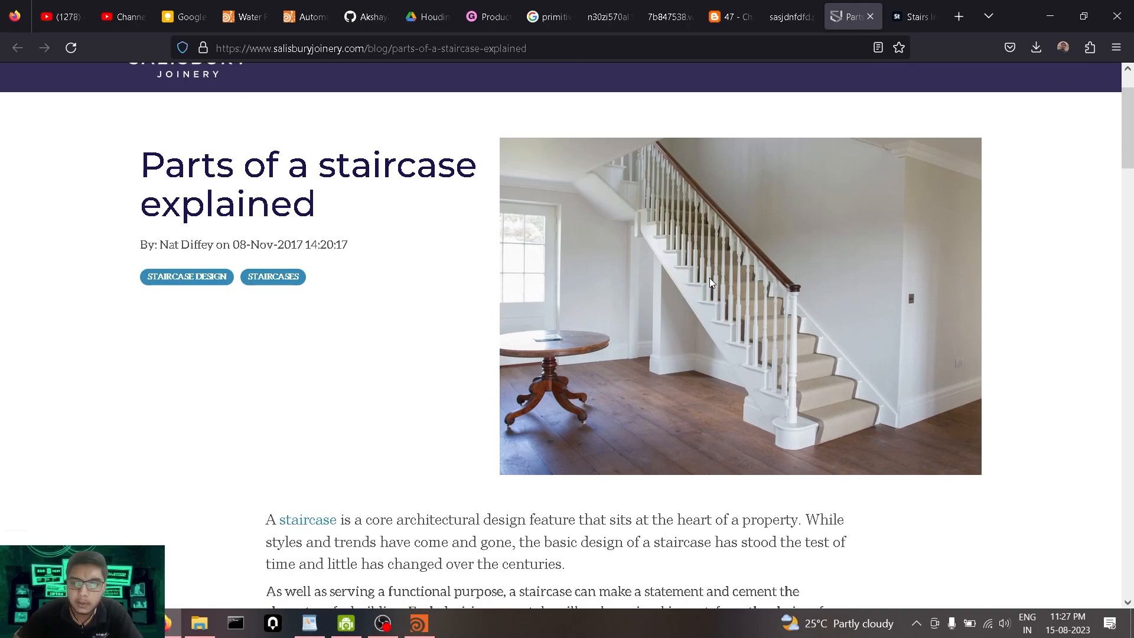
{"action": "scroll", "coordinate": [710, 282], "scroll_direction": "down", "scroll_amount": 10}
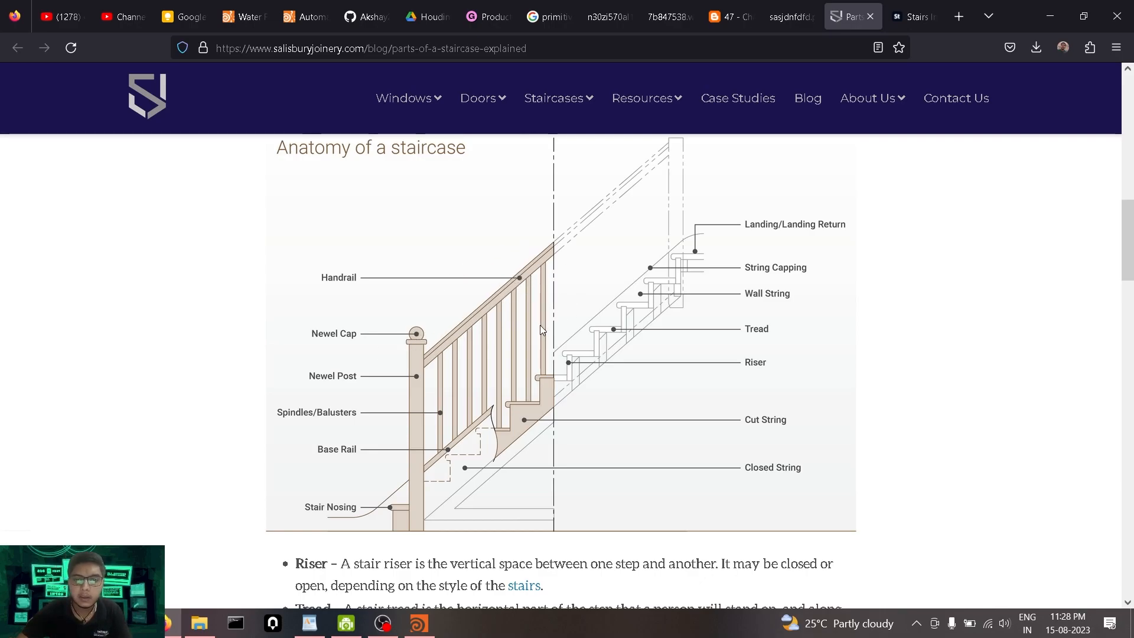
{"action": "scroll", "coordinate": [570, 384], "scroll_direction": "down", "scroll_amount": 1}
{"action": "scroll", "coordinate": [563, 423], "scroll_direction": "up", "scroll_amount": 1}
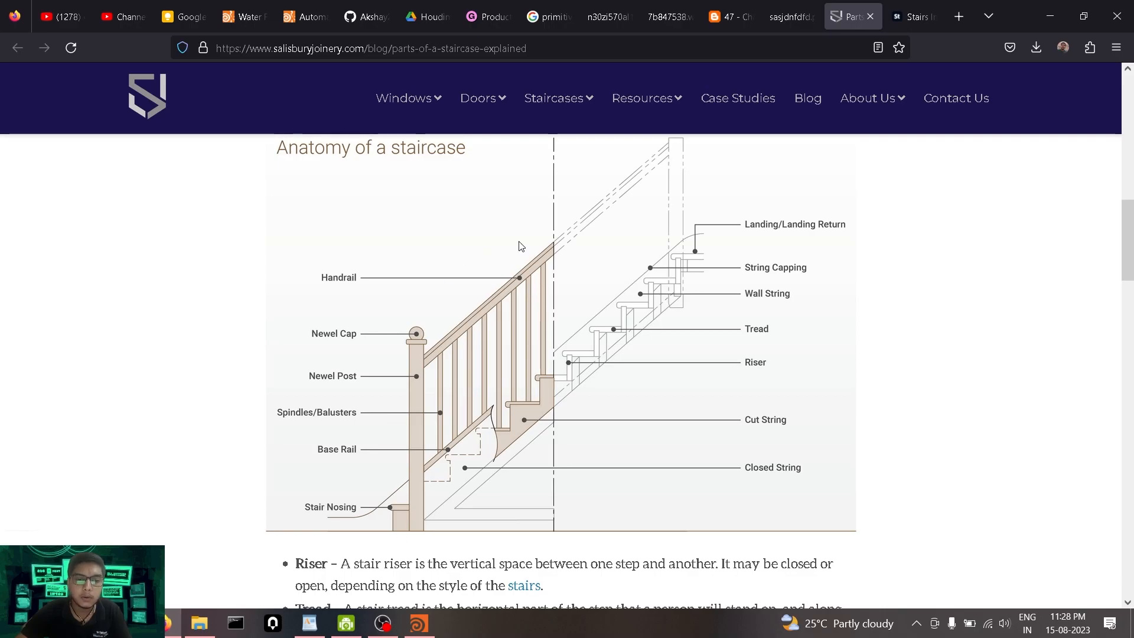
Return to Houdini, add a Geometry object at the object level and name it Stairs.
{"action": "left_click", "coordinate": [425, 630]}
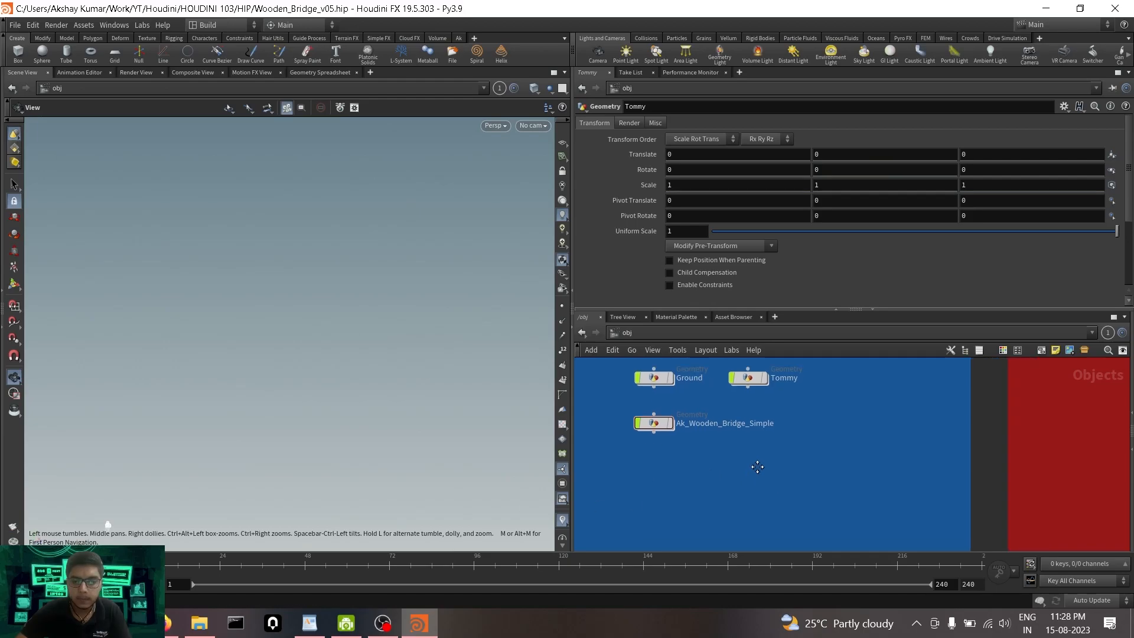
{"action": "type", "text": "geo"}
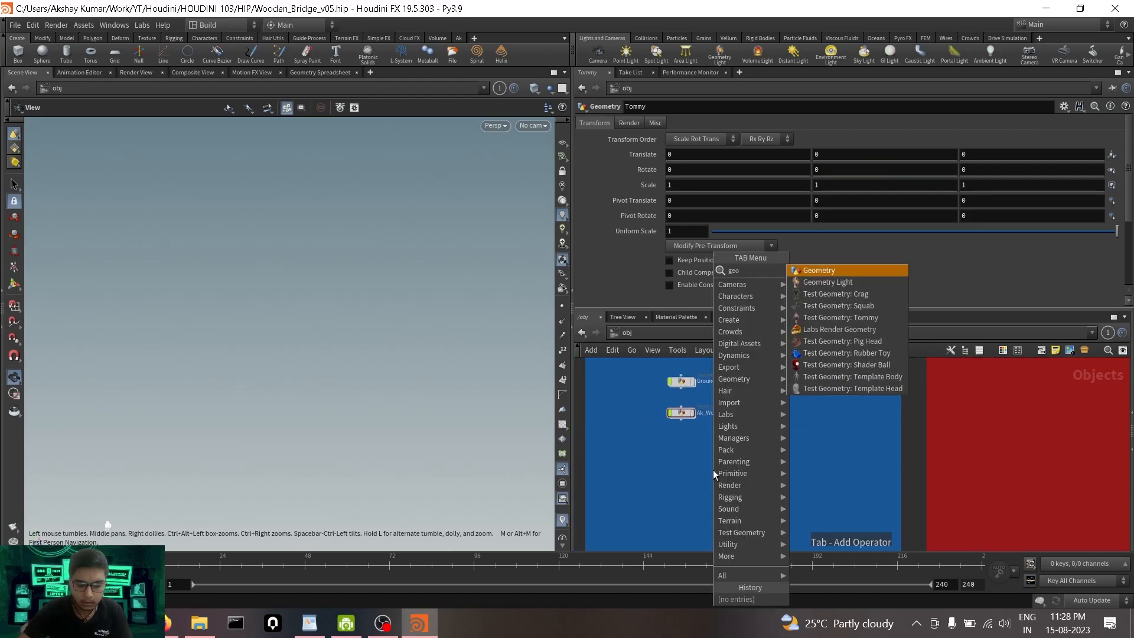
{"action": "key", "text": "Return"}
{"action": "left_click", "coordinate": [713, 470]}
{"action": "scroll", "coordinate": [732, 449], "scroll_direction": "up", "scroll_amount": 3}
{"action": "double_click", "coordinate": [736, 442]}
{"action": "type", "text": "S"}
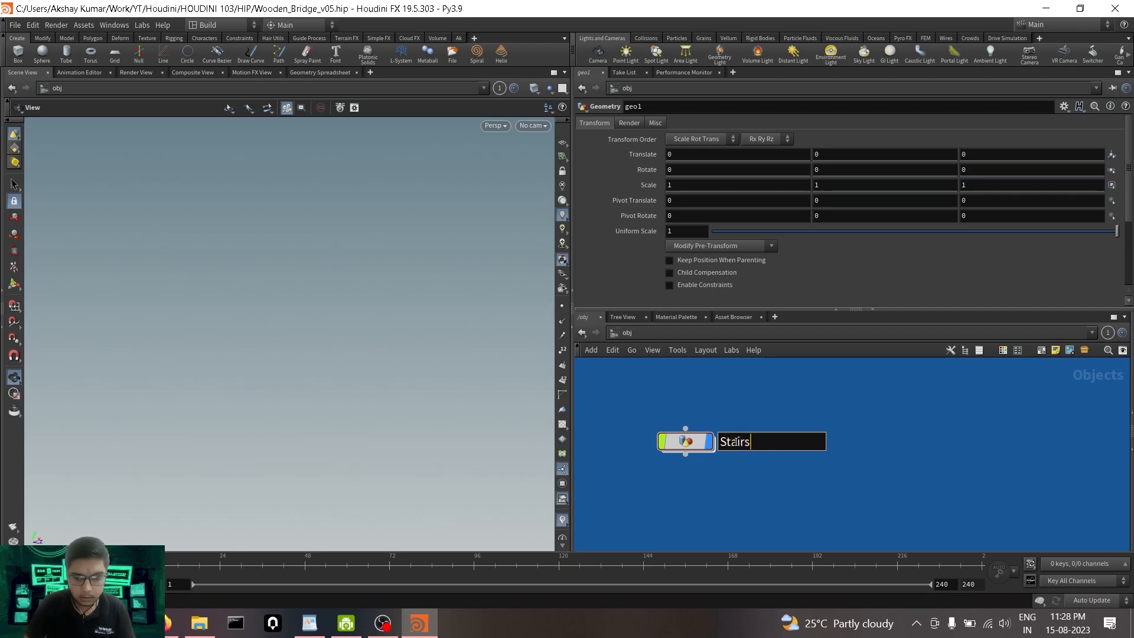
{"action": "type", "text": "tairs"}
{"action": "key", "text": "Return"}
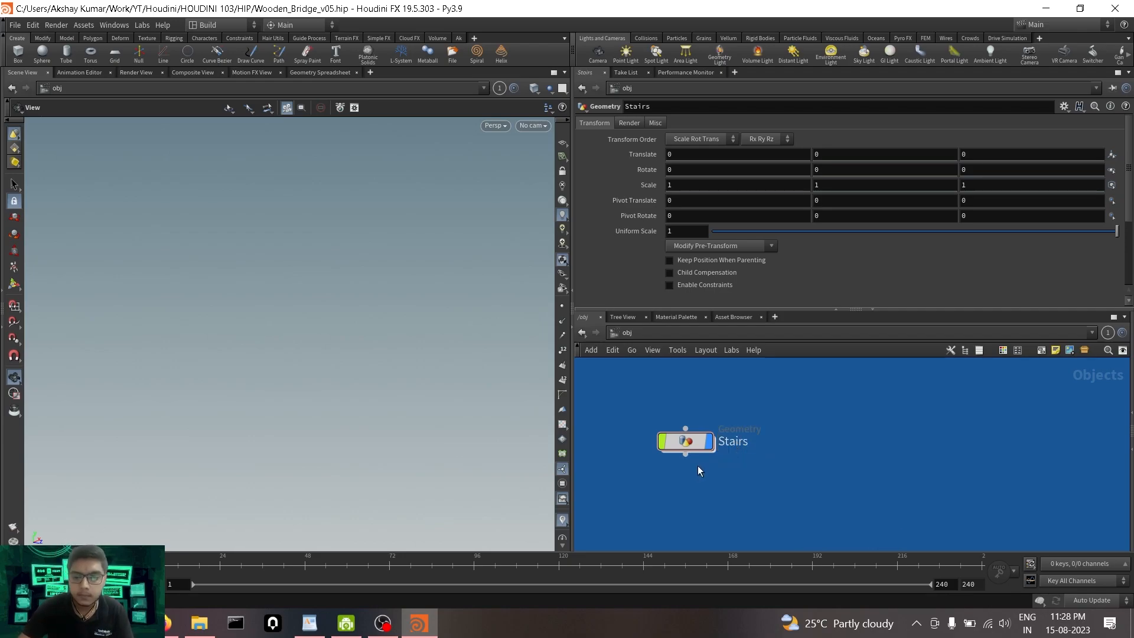
Enter the Stairs object and add a Box node to its empty network.
{"action": "double_click", "coordinate": [684, 442]}
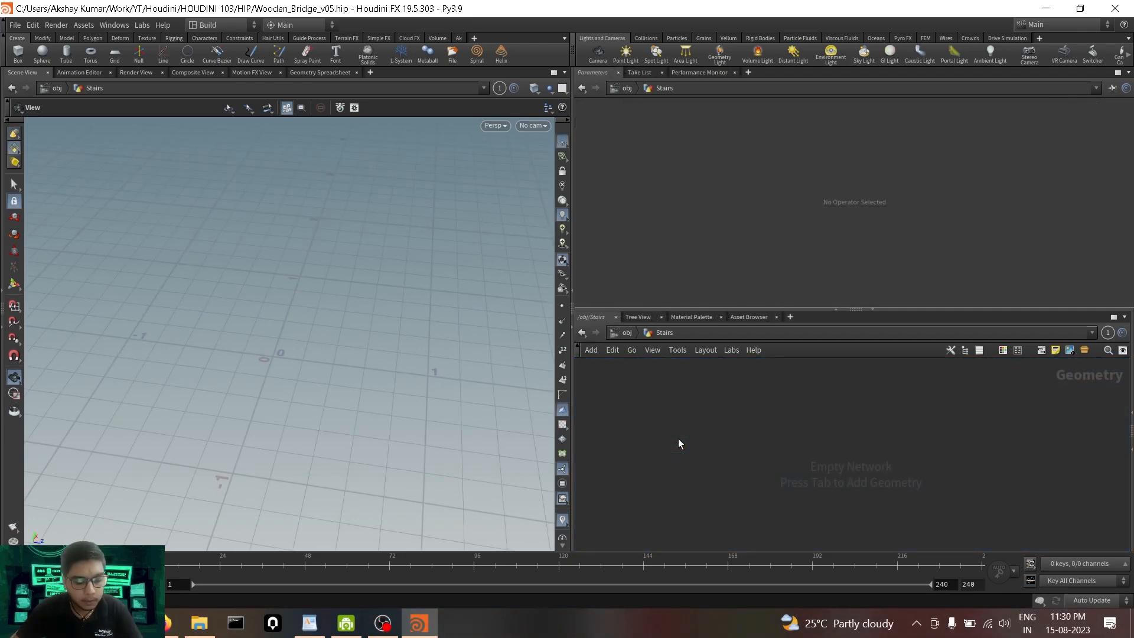
{"action": "key", "text": "Tab"}
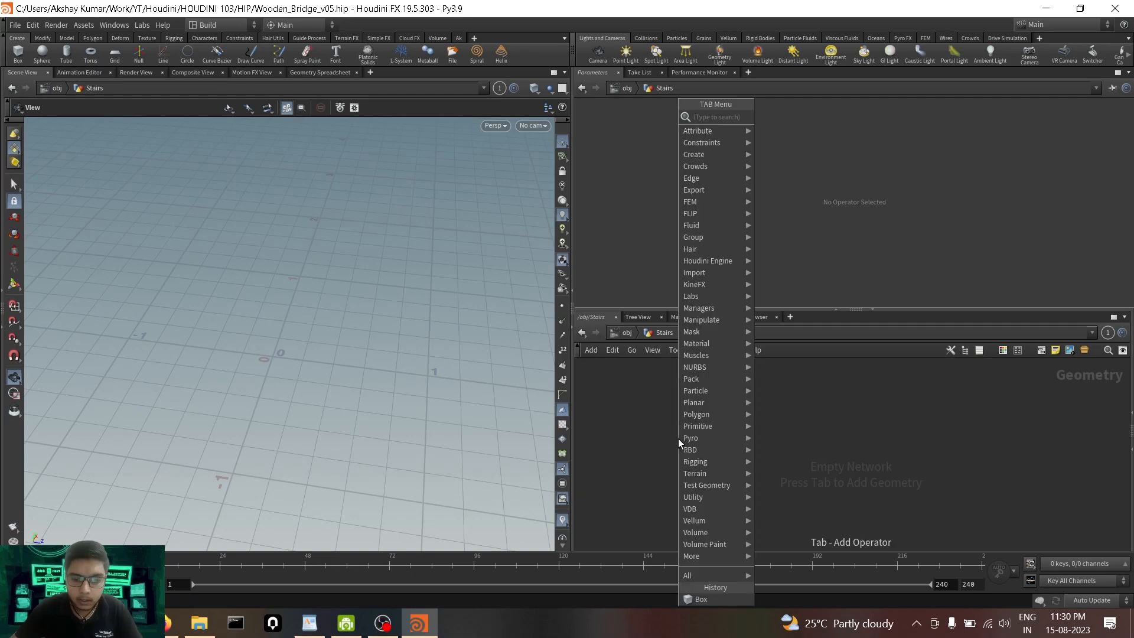
{"action": "type", "text": "box"}
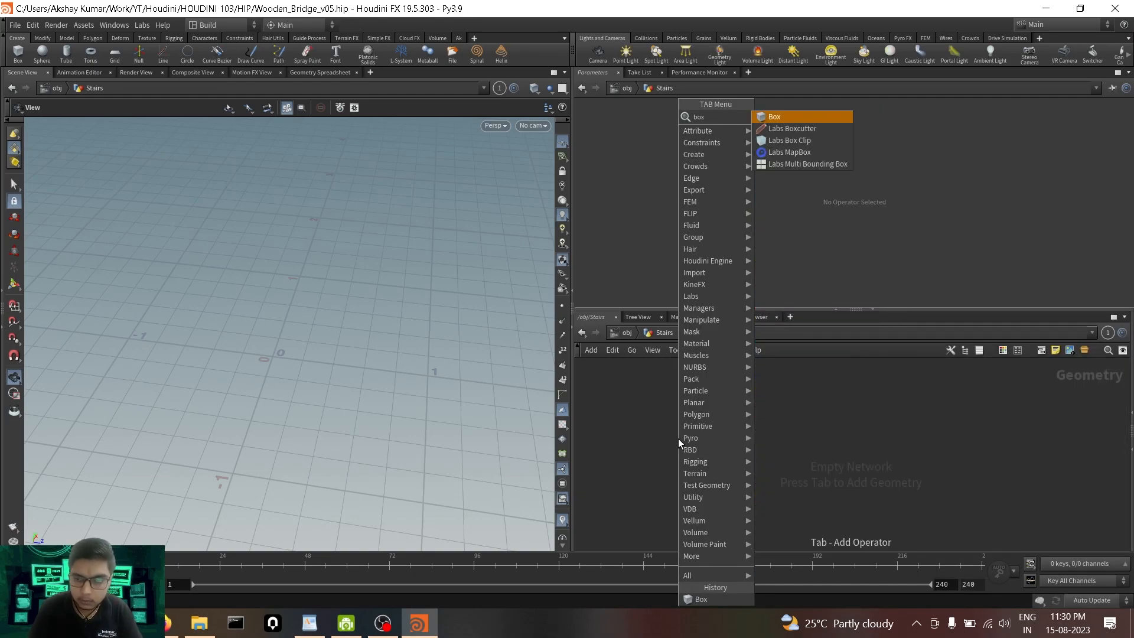
{"action": "key", "text": "Return"}
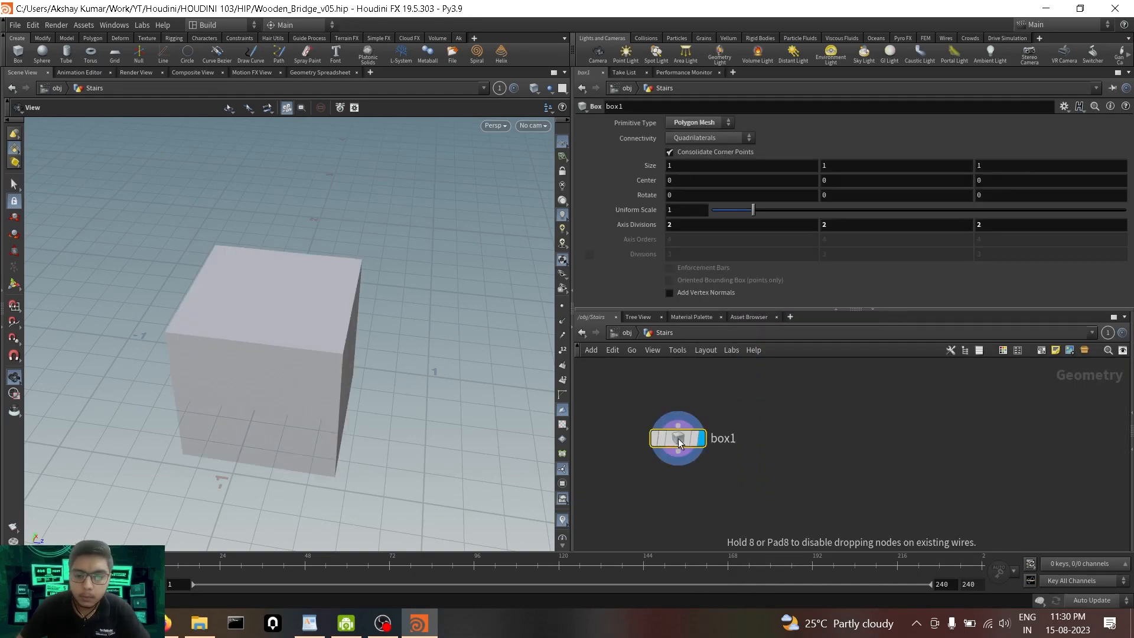
{"action": "middle_click", "coordinate": [678, 438]}
{"action": "left_click_drag", "start_coordinate": [677, 439], "coordinate": [732, 421]}
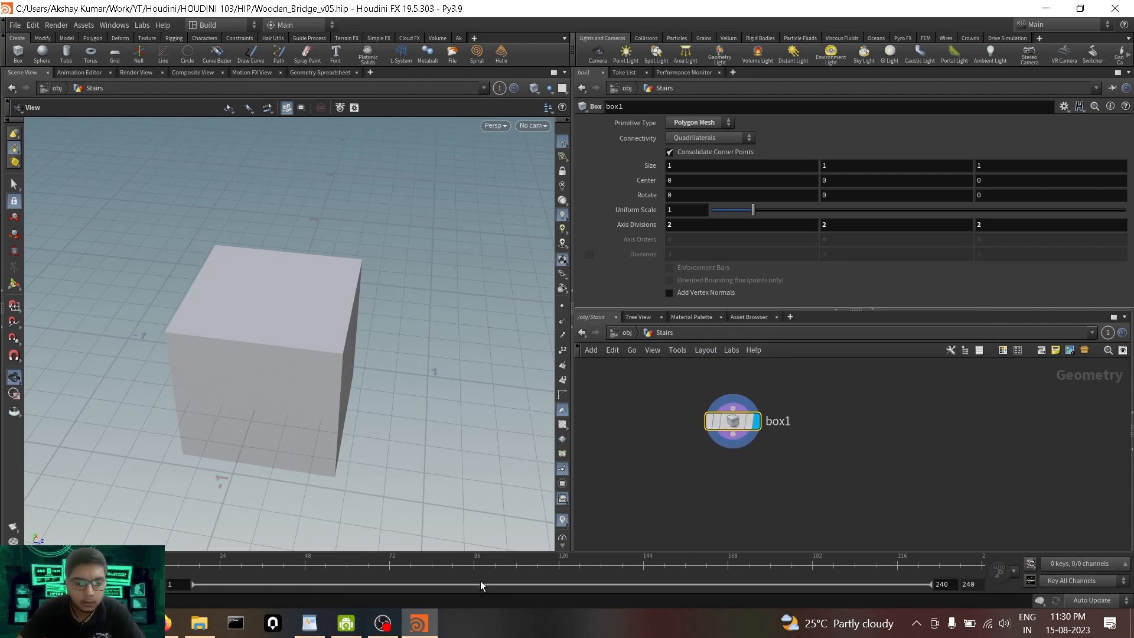
Check the staircase photo in the browser, return to Houdini and stretch the box to an X Size of 4.2.
{"action": "left_click", "coordinate": [171, 628]}
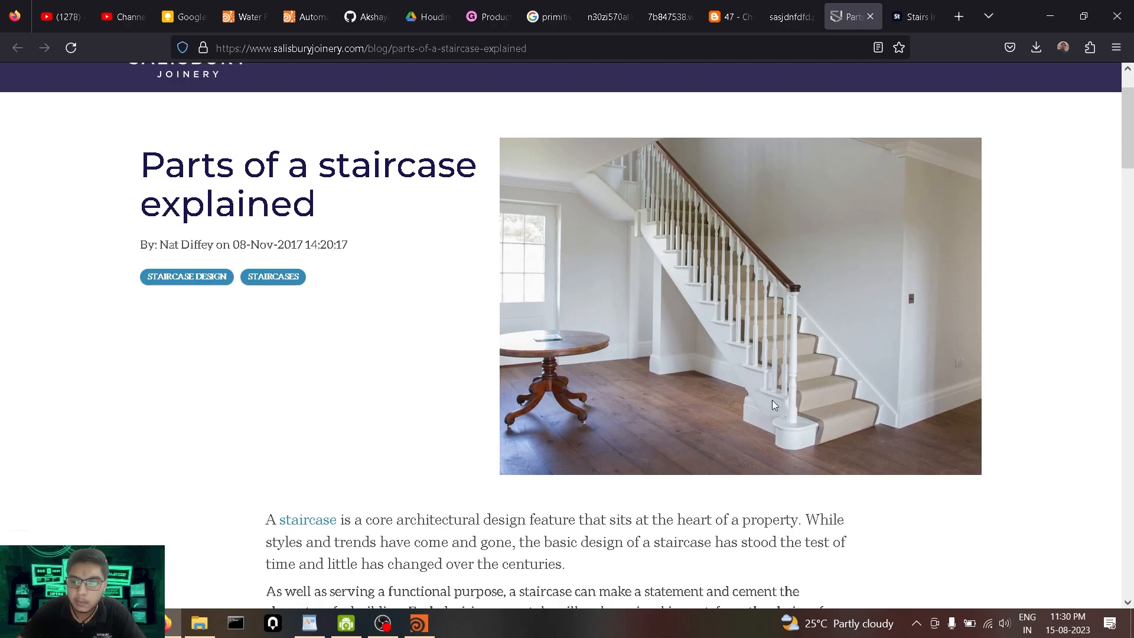
{"action": "left_click", "coordinate": [419, 623]}
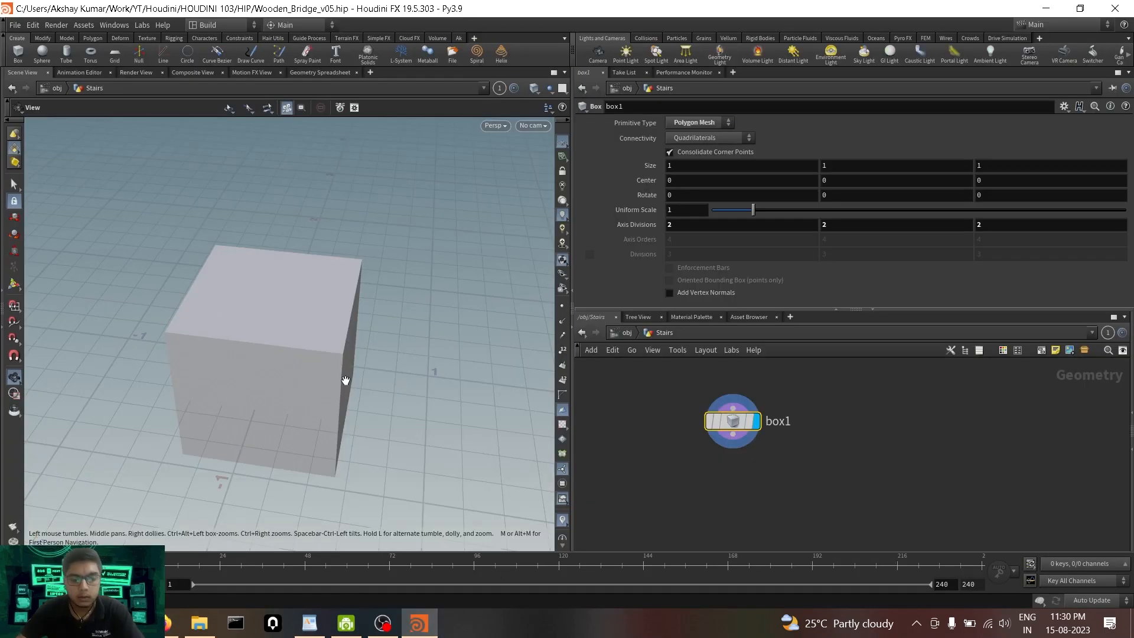
{"action": "scroll", "coordinate": [353, 383], "scroll_direction": "down", "scroll_amount": 3}
{"action": "mouse_move", "coordinate": [373, 387]}
{"action": "left_mouse_down"}
{"action": "mouse_move", "coordinate": [342, 357]}
{"action": "mouse_move", "coordinate": [267, 328]}
{"action": "mouse_move", "coordinate": [374, 360]}
{"action": "mouse_move", "coordinate": [370, 383]}
{"action": "left_mouse_up"}
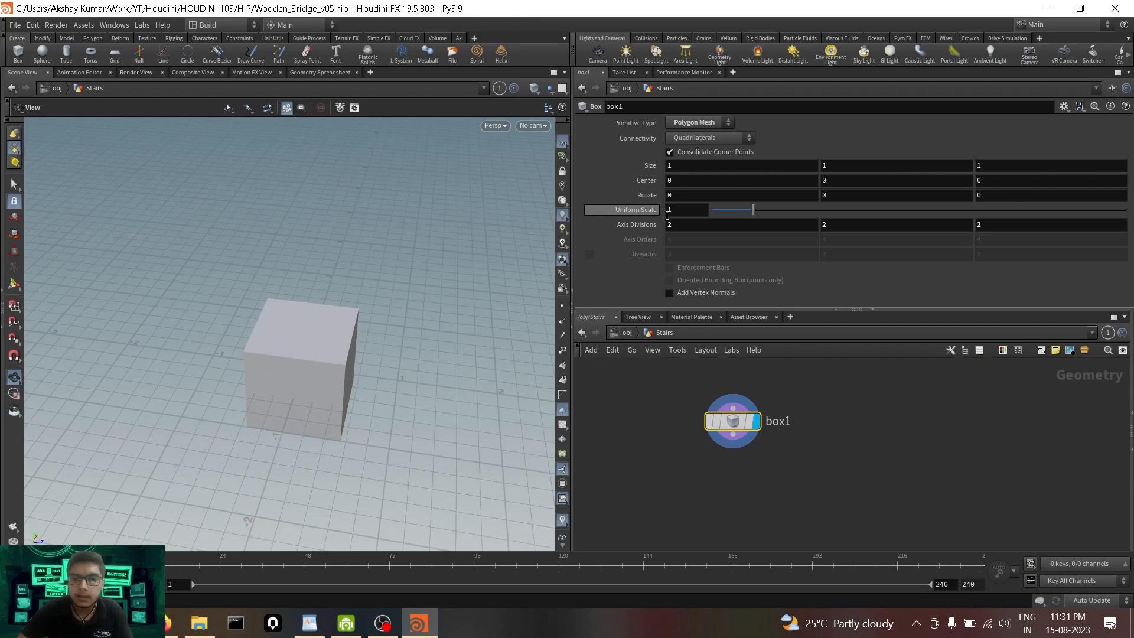
{"action": "middle_click_drag", "start_coordinate": [694, 166], "coordinate": [762, 165]}
{"action": "left_click_drag", "start_coordinate": [399, 344], "coordinate": [286, 359]}
{"action": "key", "text": "f"}
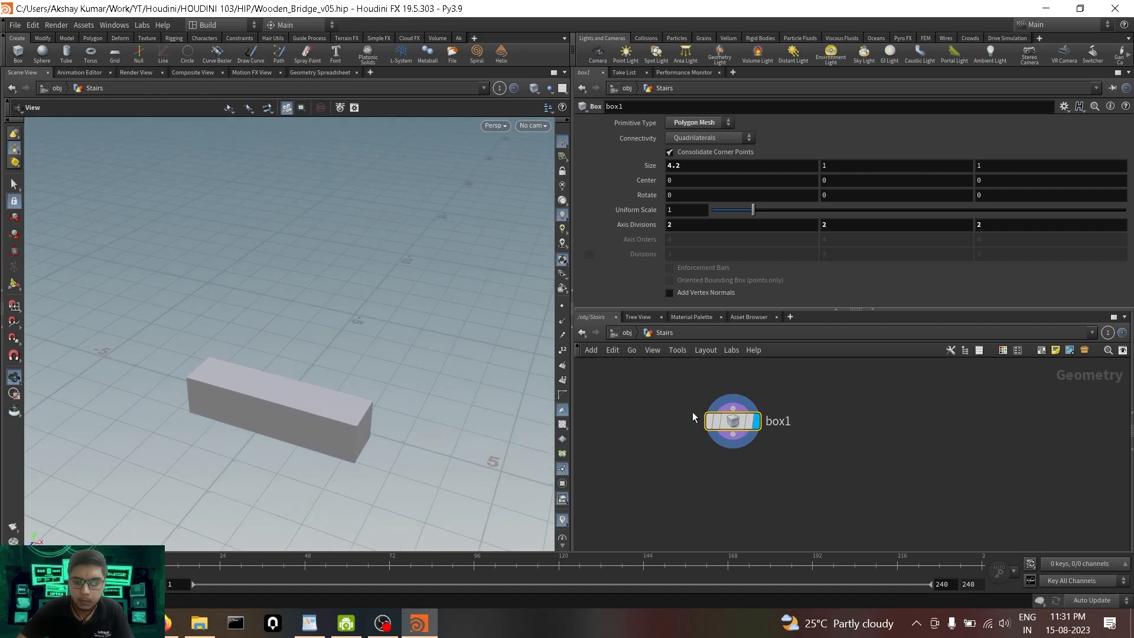
Reset the box's X Size to its default value.
{"action": "middle_click_drag", "start_coordinate": [806, 446], "coordinate": [773, 454]}
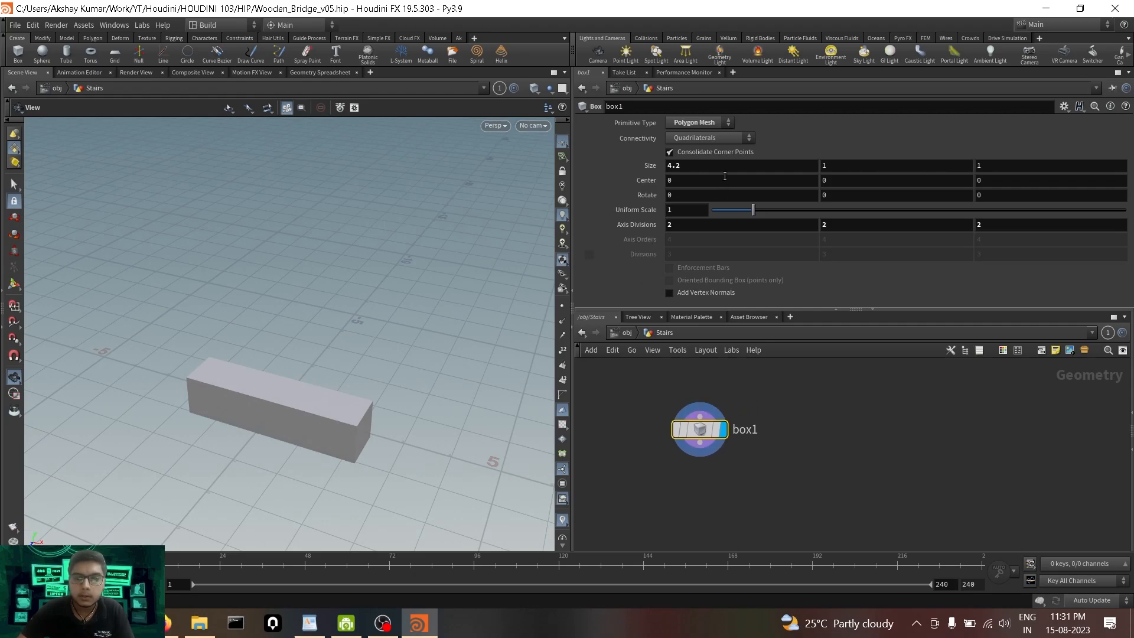
{"action": "middle_click", "coordinate": [714, 167], "text": "ctrl"}
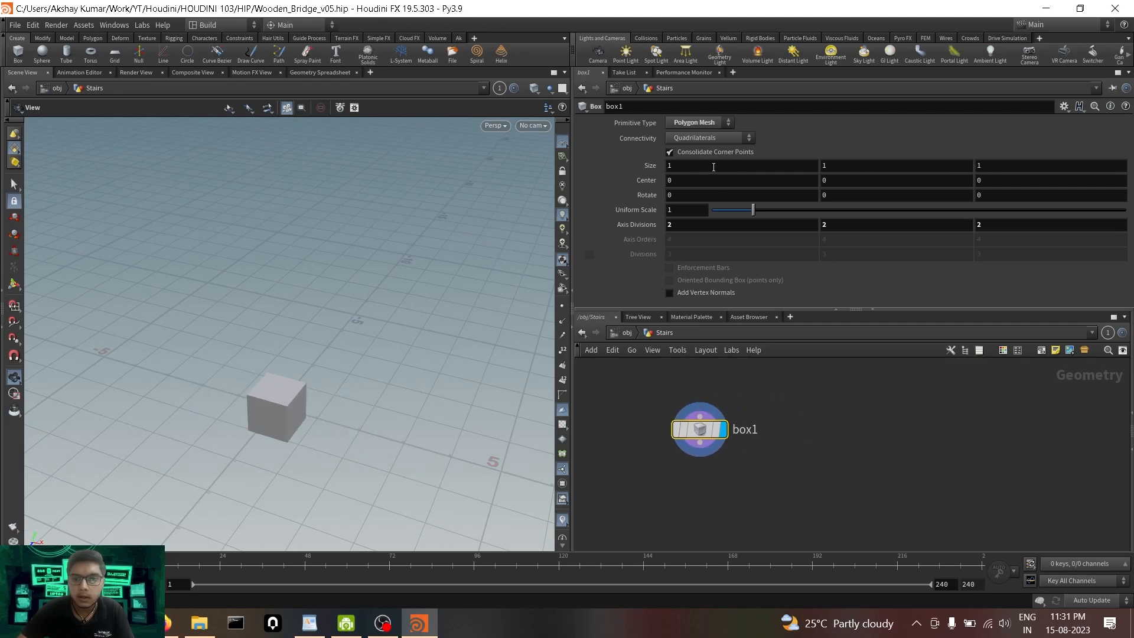
{"action": "left_click_drag", "start_coordinate": [641, 398], "coordinate": [778, 454]}
{"action": "middle_click_drag", "start_coordinate": [707, 487], "coordinate": [735, 480]}
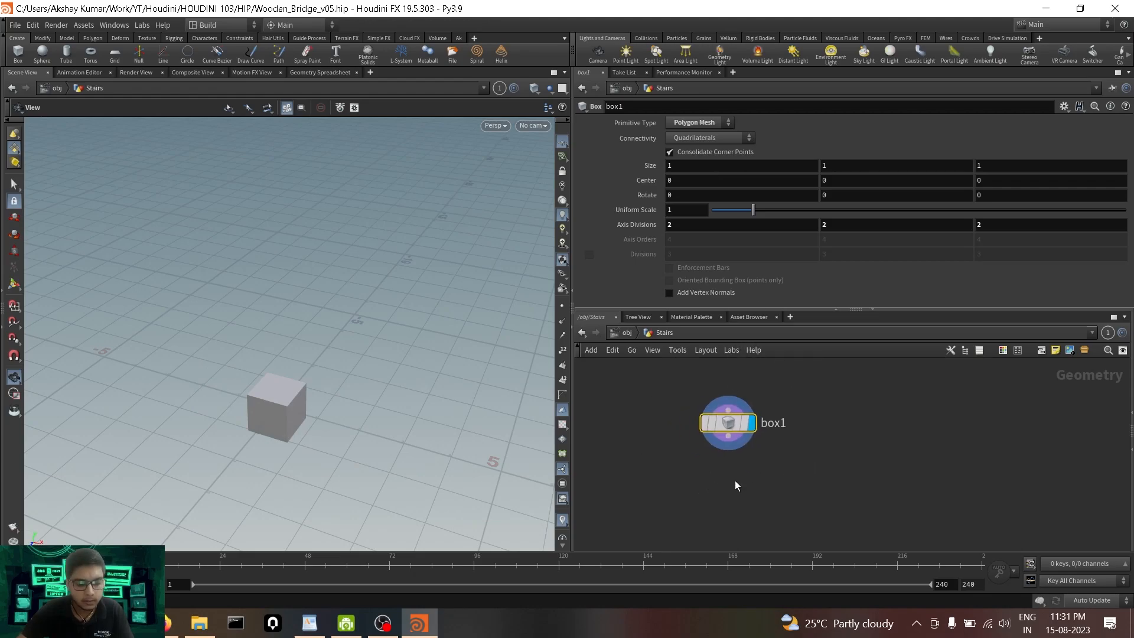
Add a Transform node directly below the box node.
{"action": "key", "text": "Tab"}
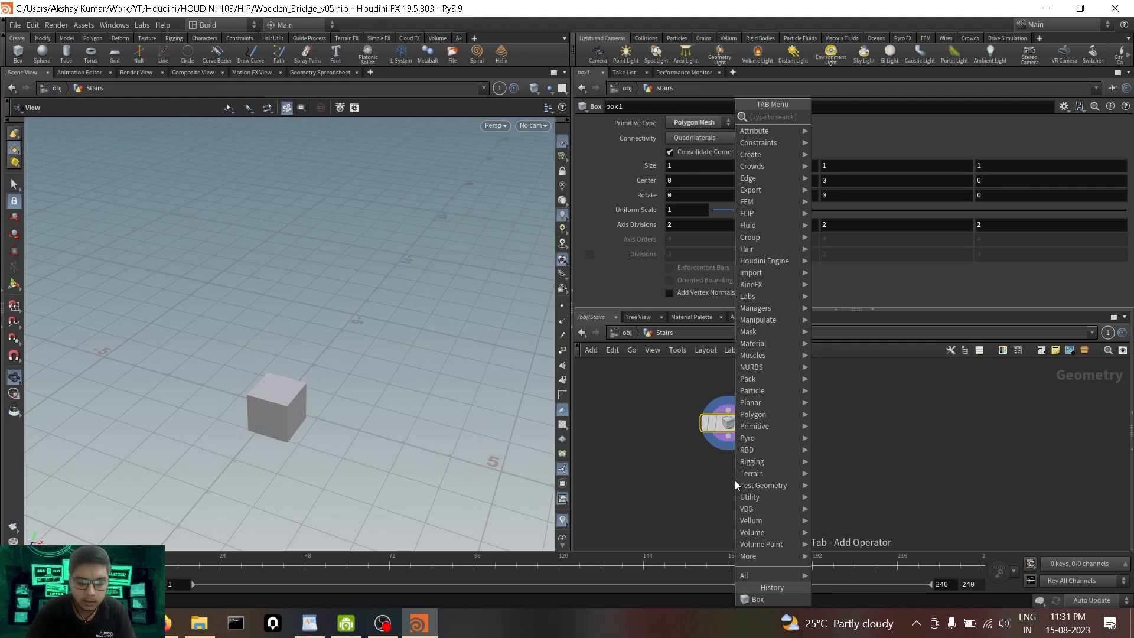
{"action": "type", "text": "tr"}
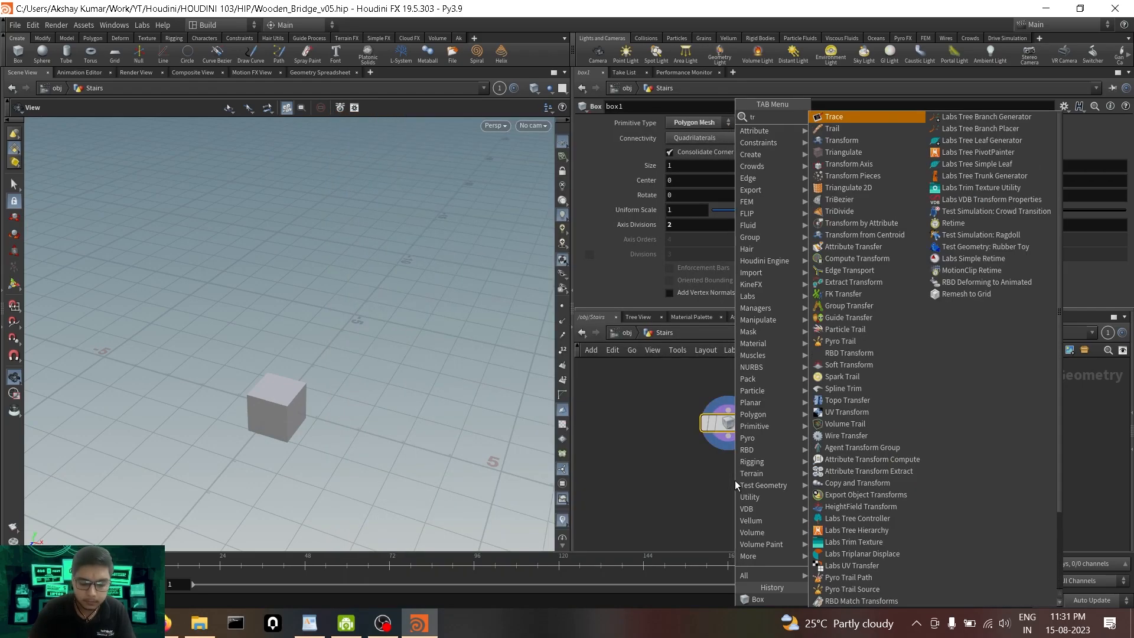
{"action": "type", "text": "an"}
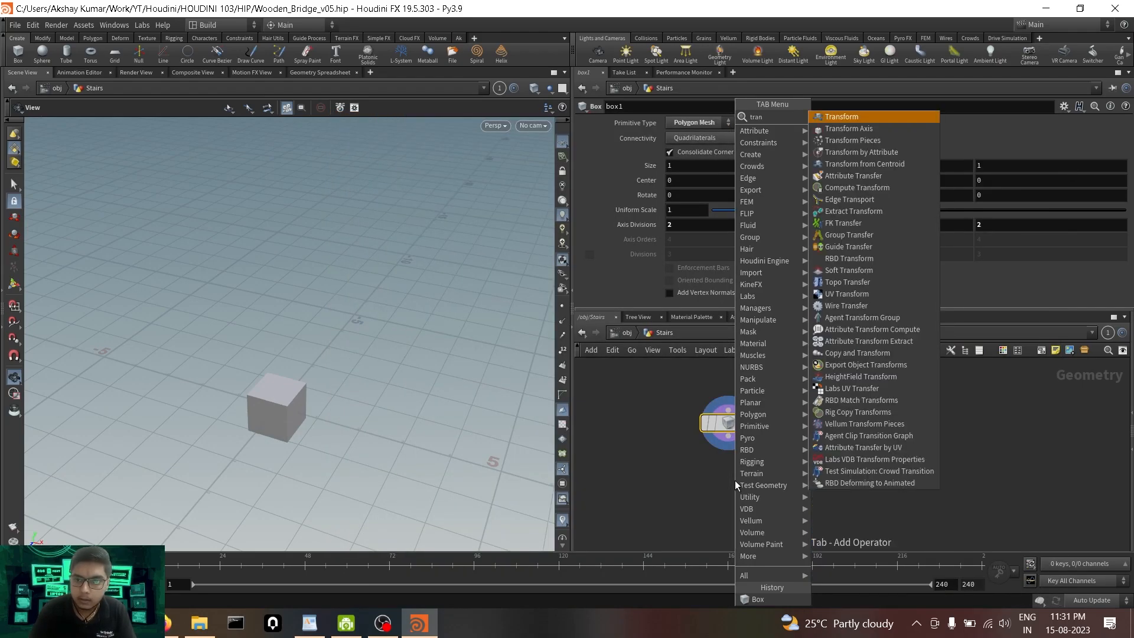
{"action": "key", "text": "Return"}
{"action": "left_click", "coordinate": [735, 480]}
{"action": "left_click", "coordinate": [726, 489]}
Connect the box's output to the Transform node, display the Transform's result and show its parameters.
{"action": "left_click_drag", "start_coordinate": [672, 364], "coordinate": [812, 439]}
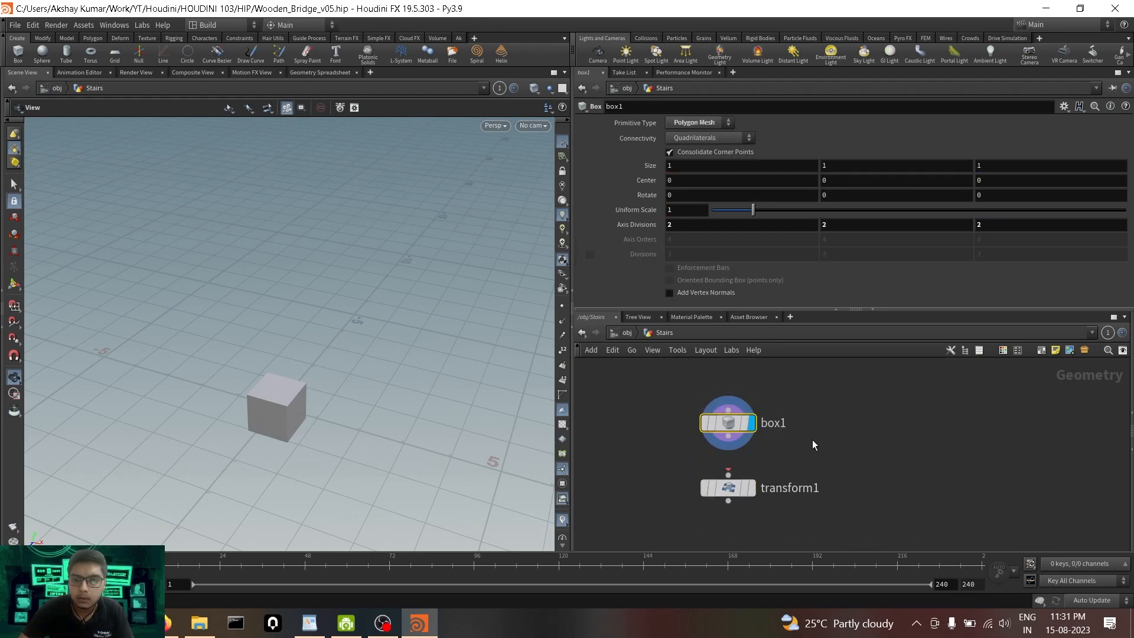
{"action": "left_click", "coordinate": [727, 436]}
{"action": "left_click", "coordinate": [729, 474]}
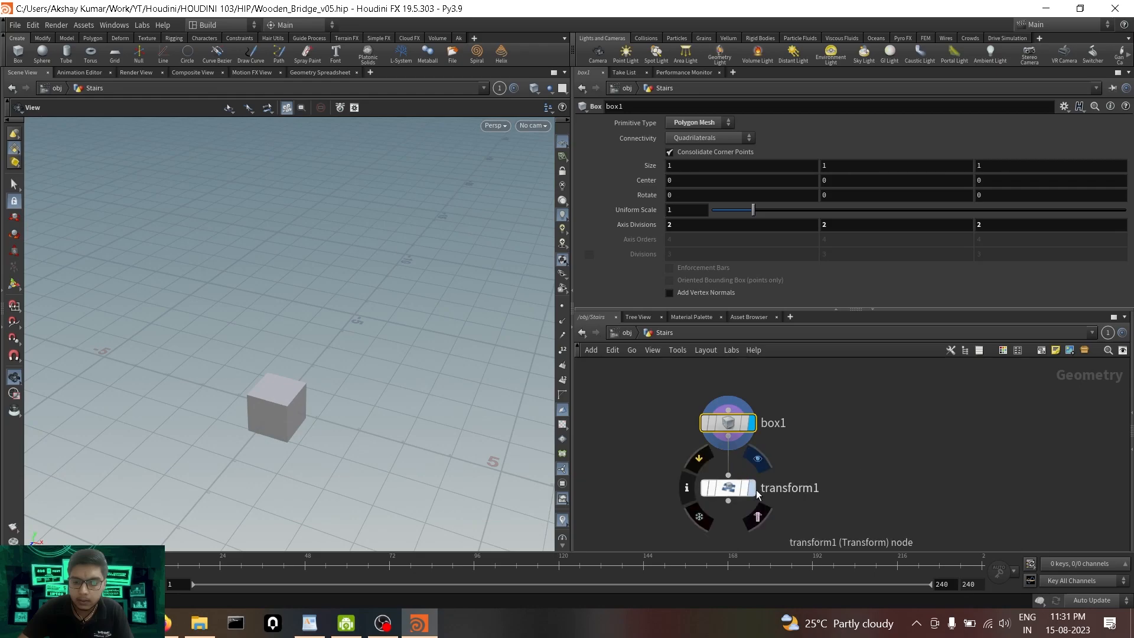
{"action": "left_click", "coordinate": [752, 488]}
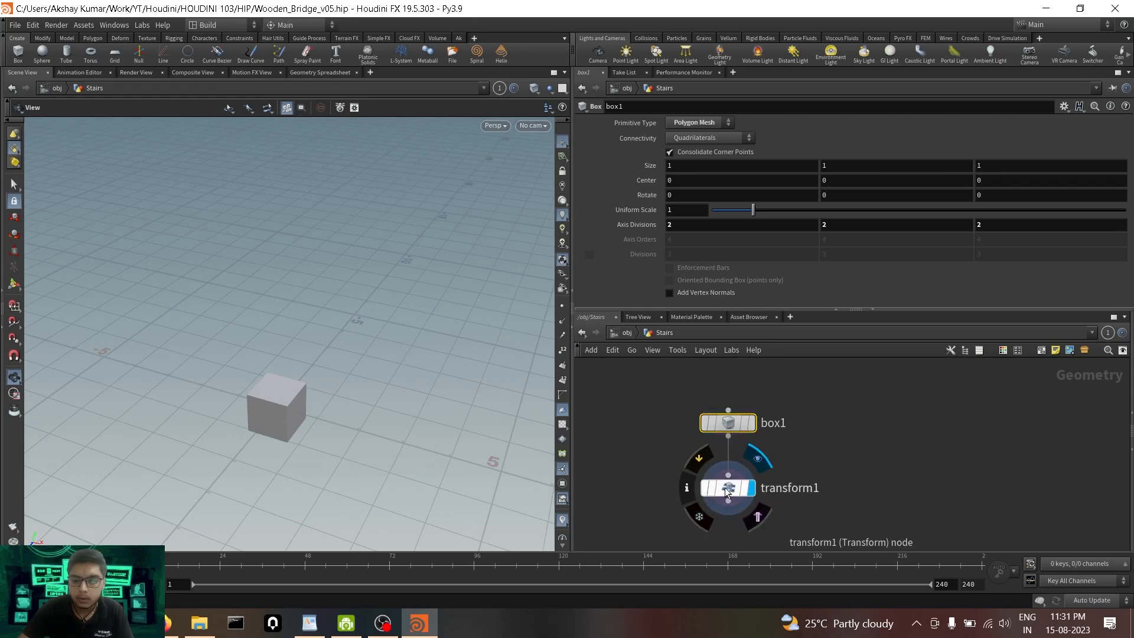
{"action": "left_click", "coordinate": [730, 490]}
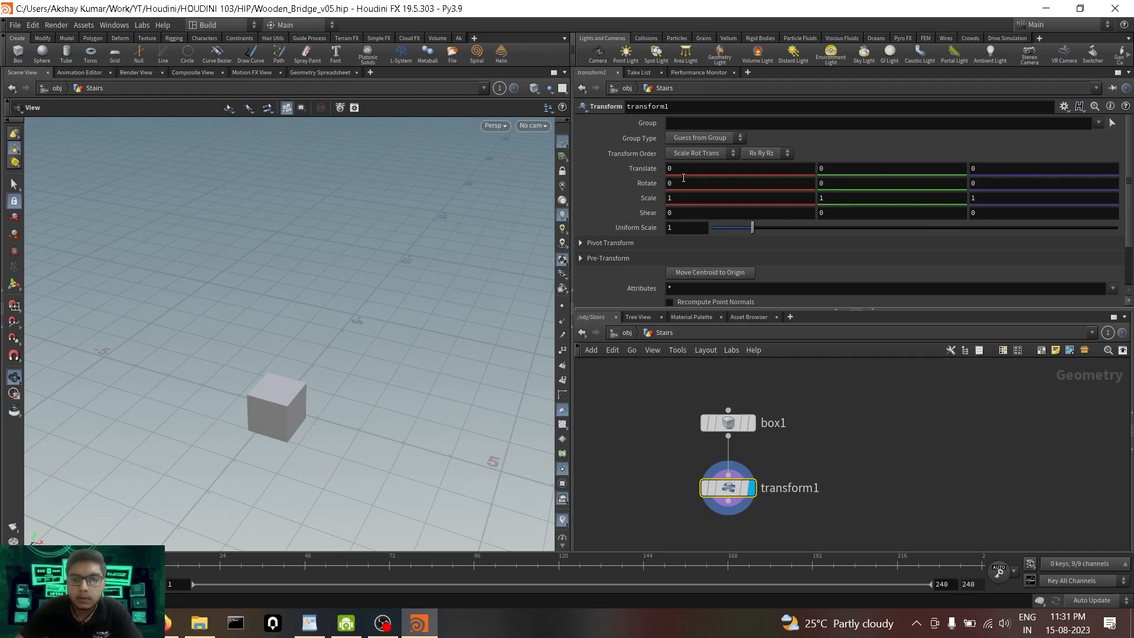
Try a Translate X of -2.4 on the Transform node and reset it, and set Scale X to 5.1.
{"action": "middle_click_drag", "start_coordinate": [691, 169], "coordinate": [752, 178]}
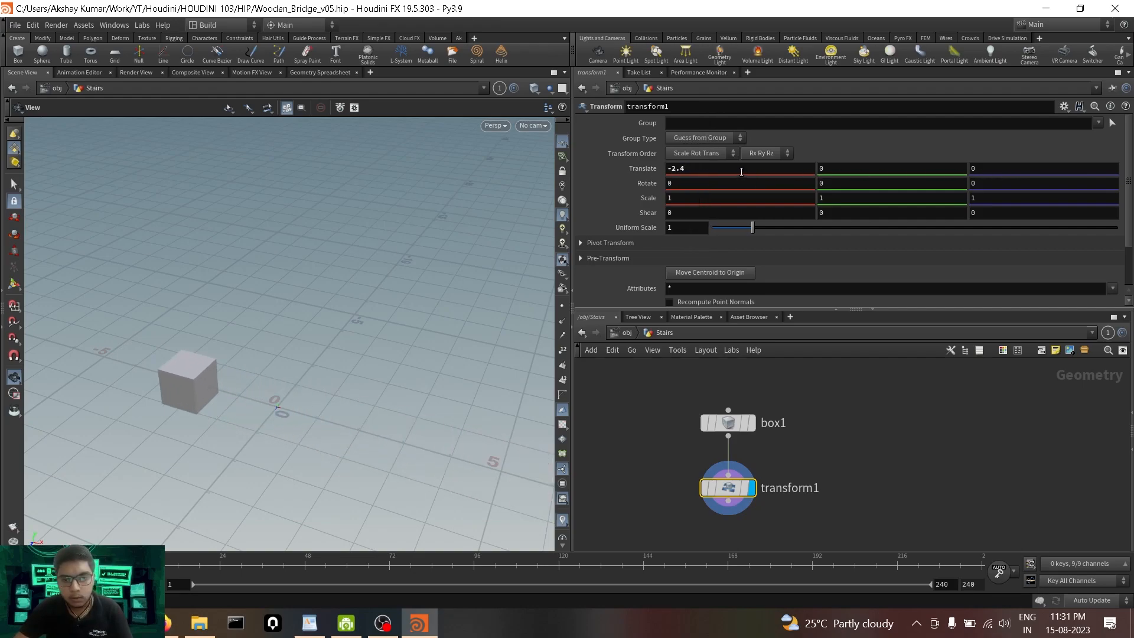
{"action": "middle_click", "coordinate": [741, 171], "text": "ctrl"}
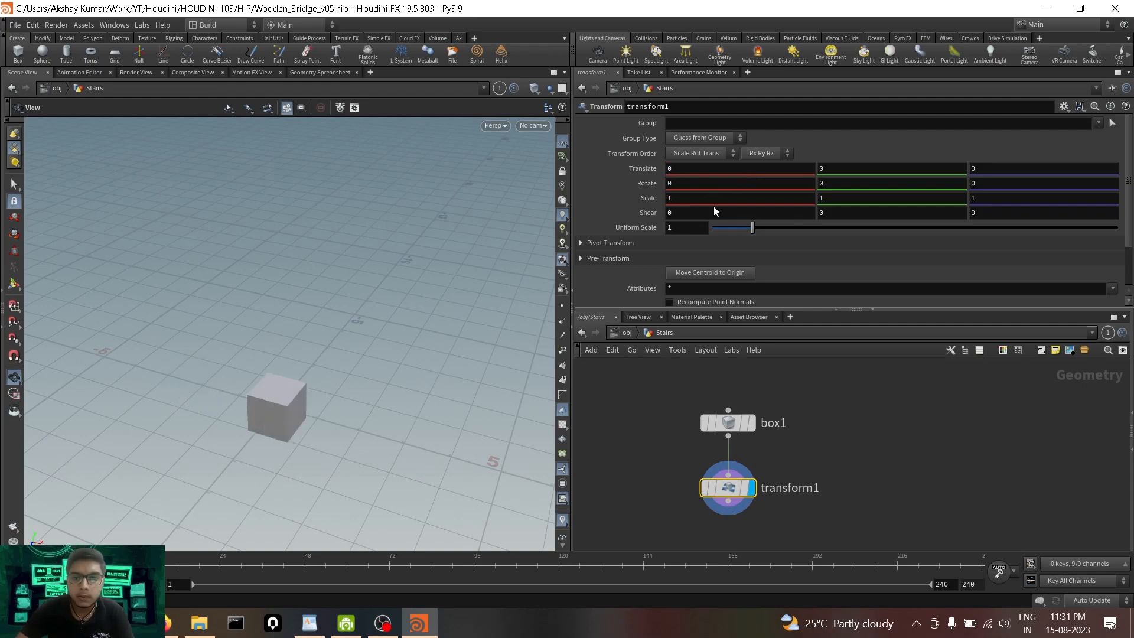
{"action": "middle_click_drag", "start_coordinate": [700, 198], "coordinate": [918, 224]}
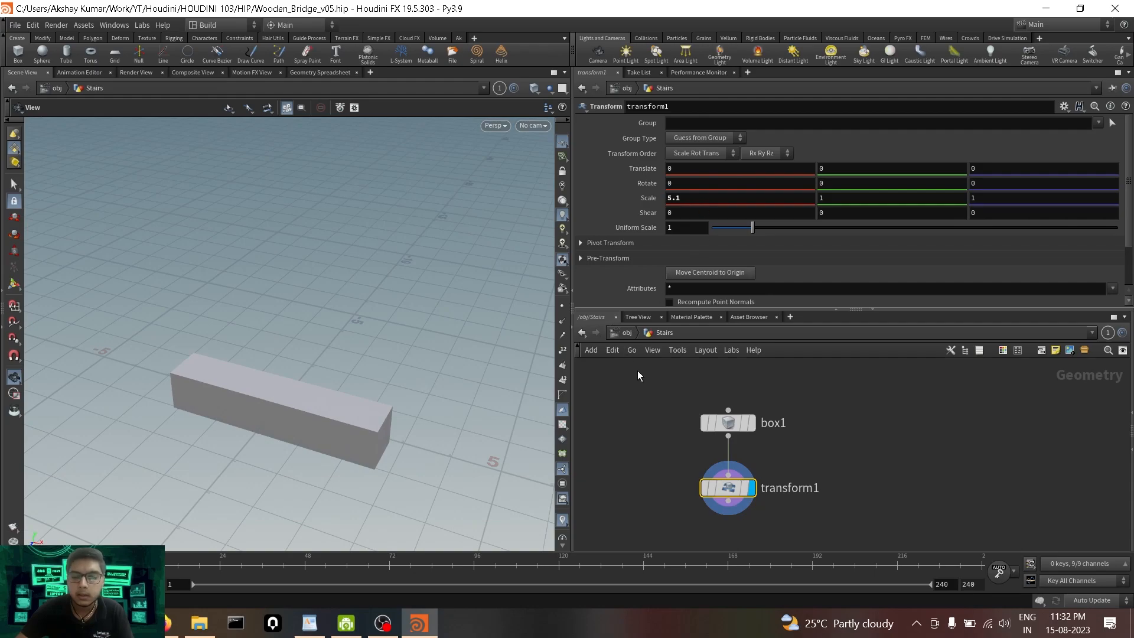
{"action": "left_click_drag", "start_coordinate": [660, 399], "coordinate": [856, 456]}
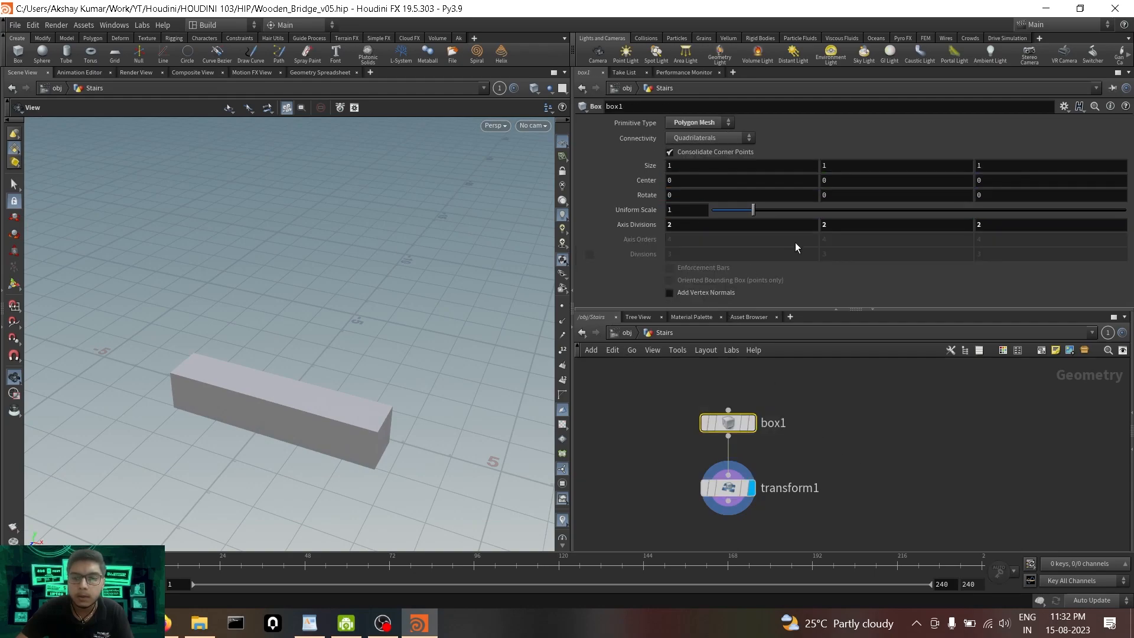
Compare the parameters of the box node and the Transform node.
{"action": "left_click_drag", "start_coordinate": [651, 476], "coordinate": [836, 512]}
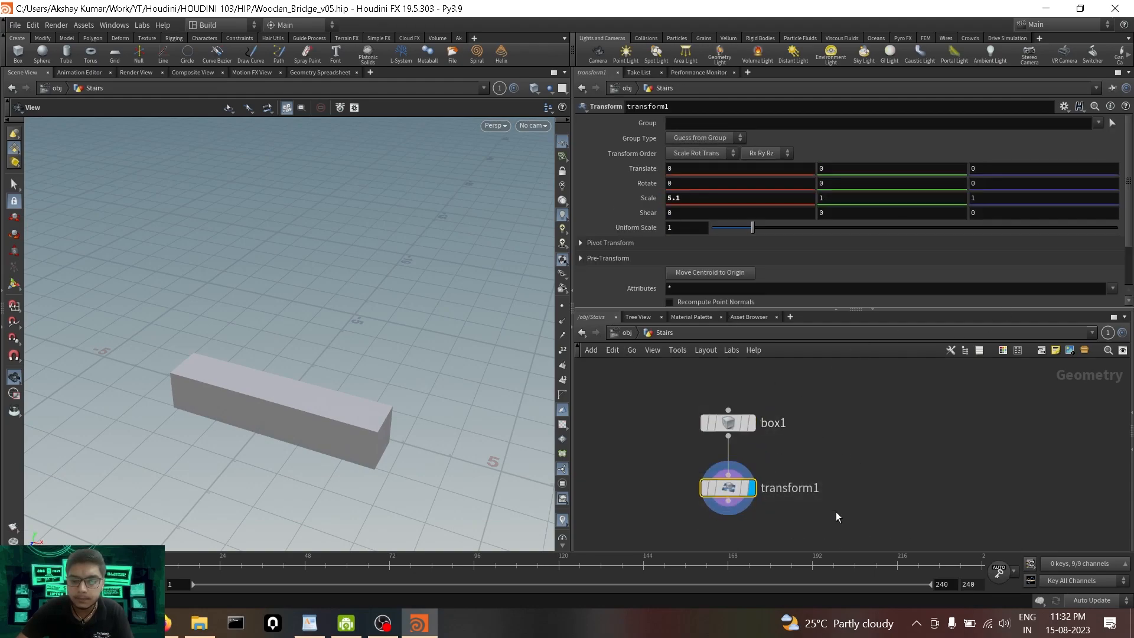
{"action": "left_click_drag", "start_coordinate": [672, 387], "coordinate": [840, 448]}
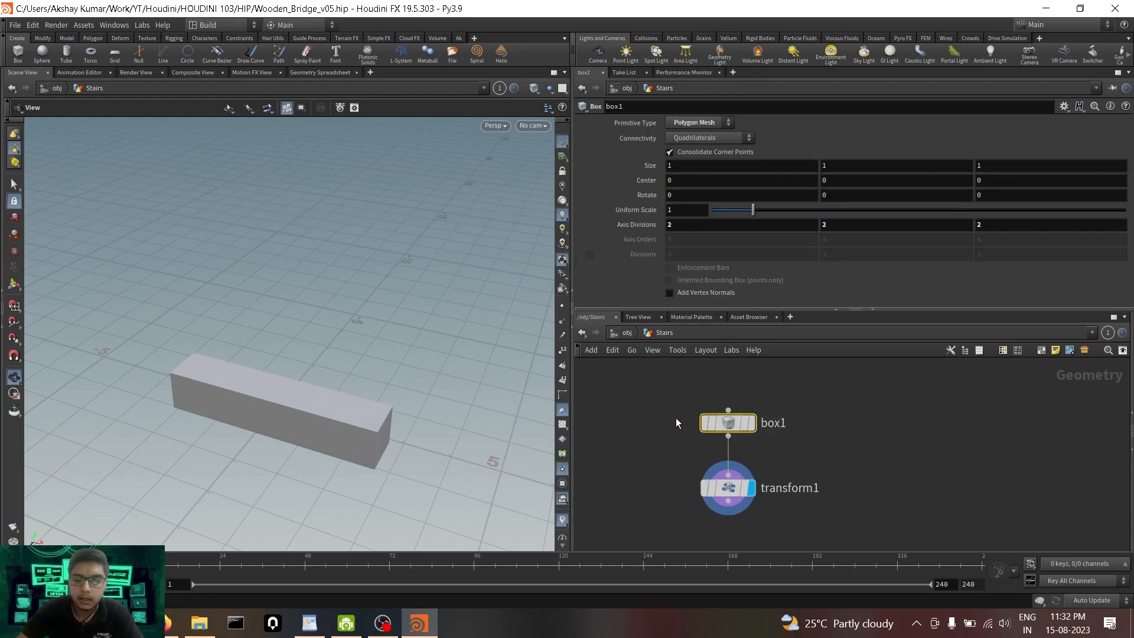
{"action": "left_click_drag", "start_coordinate": [671, 388], "coordinate": [825, 449]}
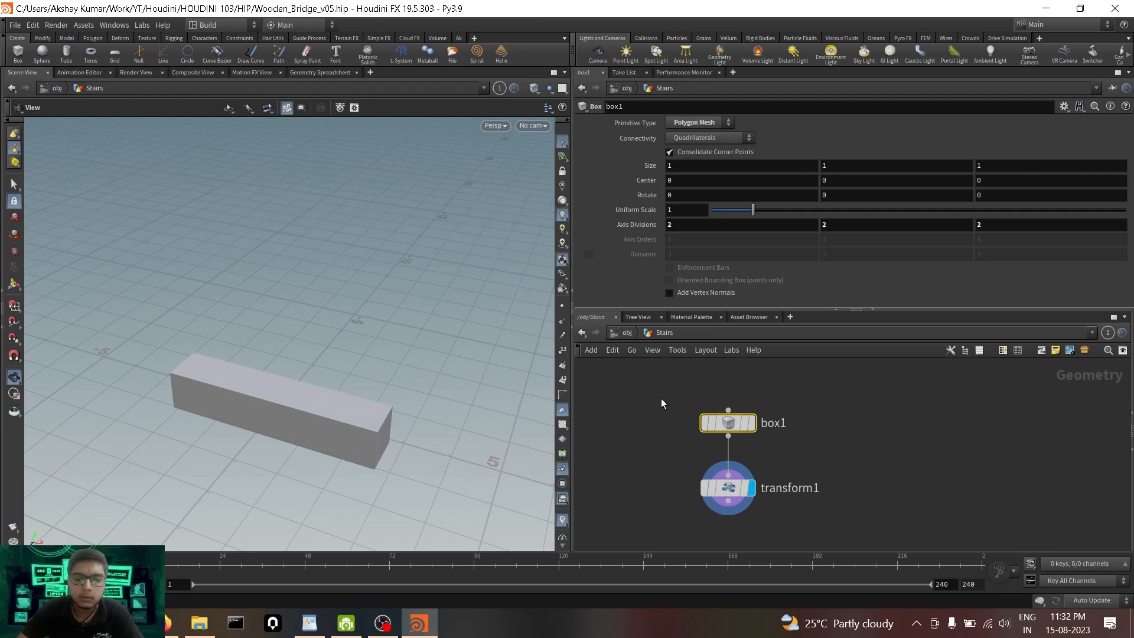
Set the Transform node's Scale X to 5.
{"action": "left_click_drag", "start_coordinate": [644, 481], "coordinate": [849, 516]}
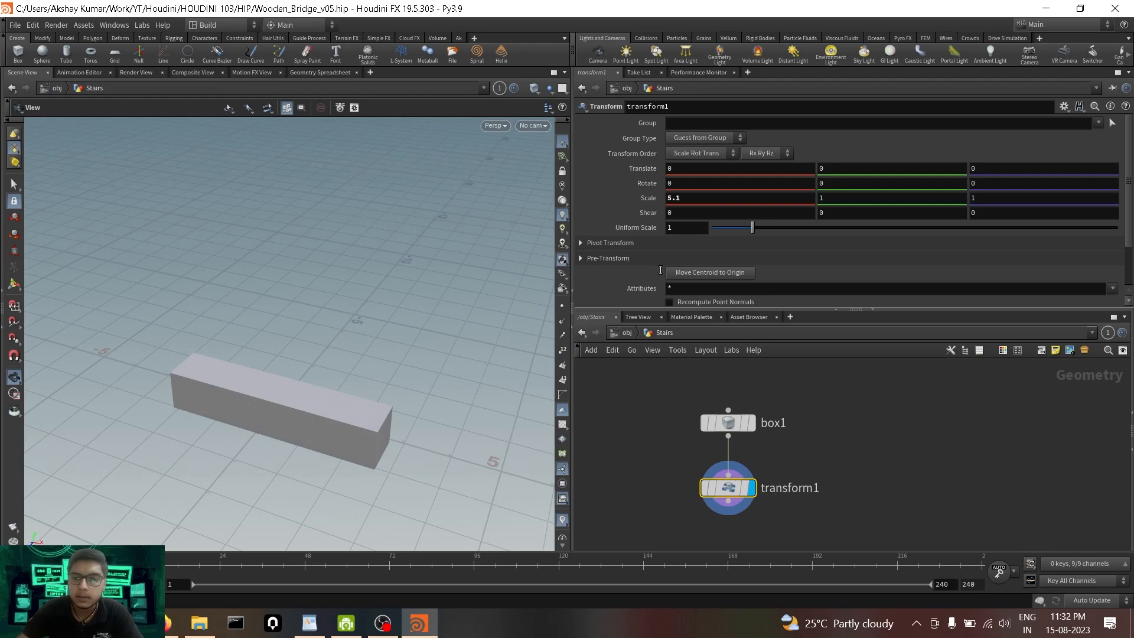
{"action": "left_click", "coordinate": [706, 201]}
{"action": "key", "text": "BackSpace"}
{"action": "key", "text": "BackSpace"}
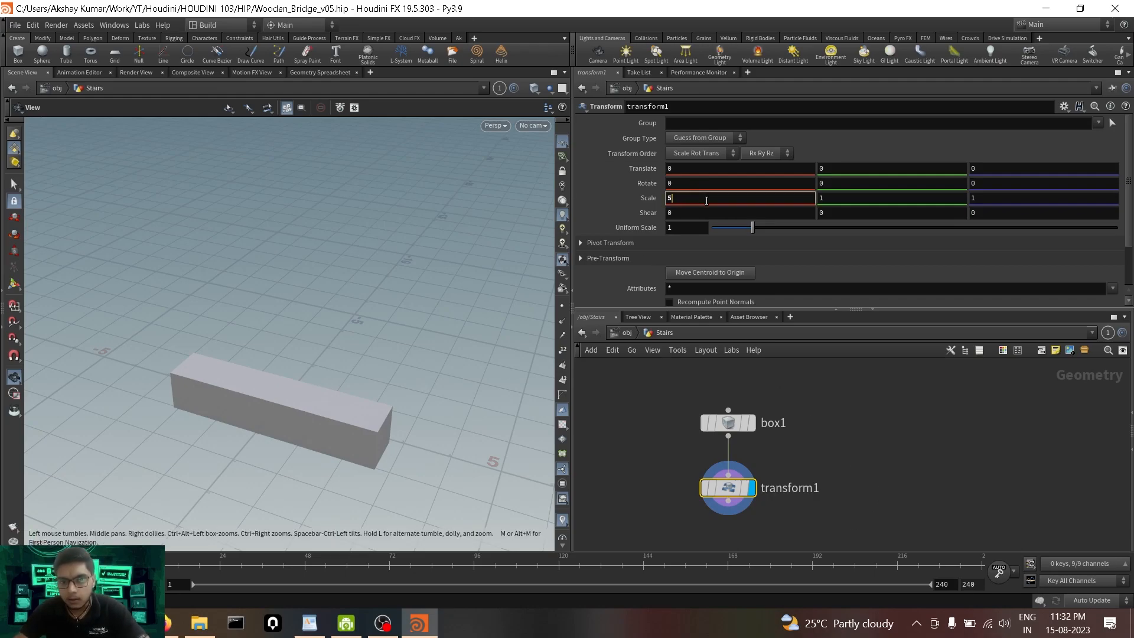
{"action": "key", "text": "Return"}
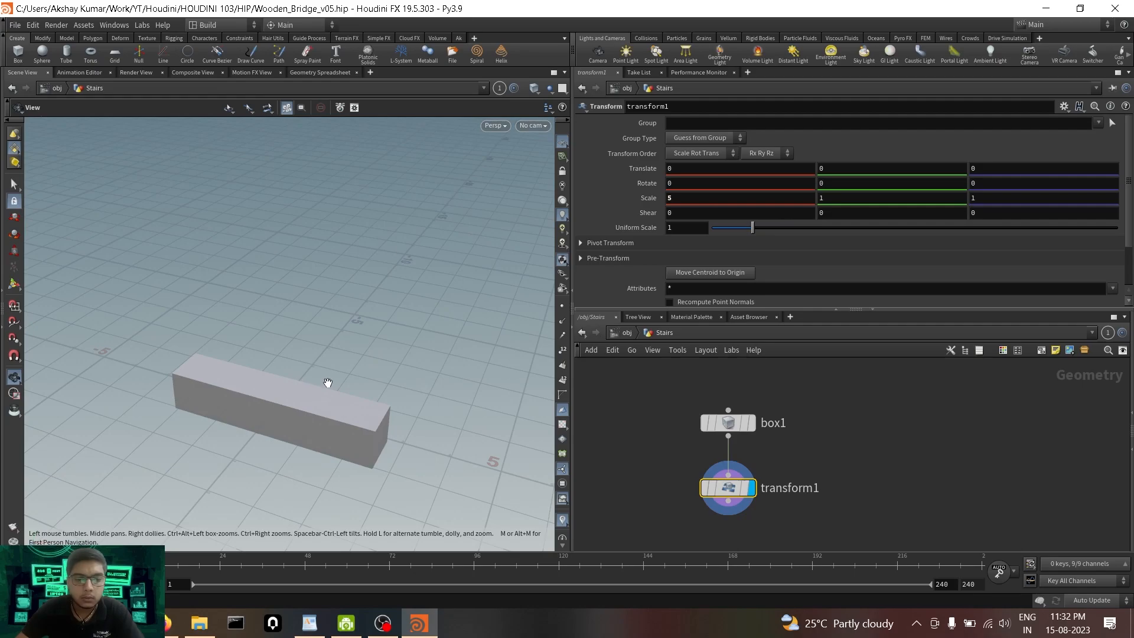
Flatten the box by setting the Transform node's Scale Y to 0.5.
{"action": "scroll", "coordinate": [326, 384], "scroll_direction": "down", "scroll_amount": 2}
{"action": "left_click_drag", "start_coordinate": [332, 395], "coordinate": [296, 365]}
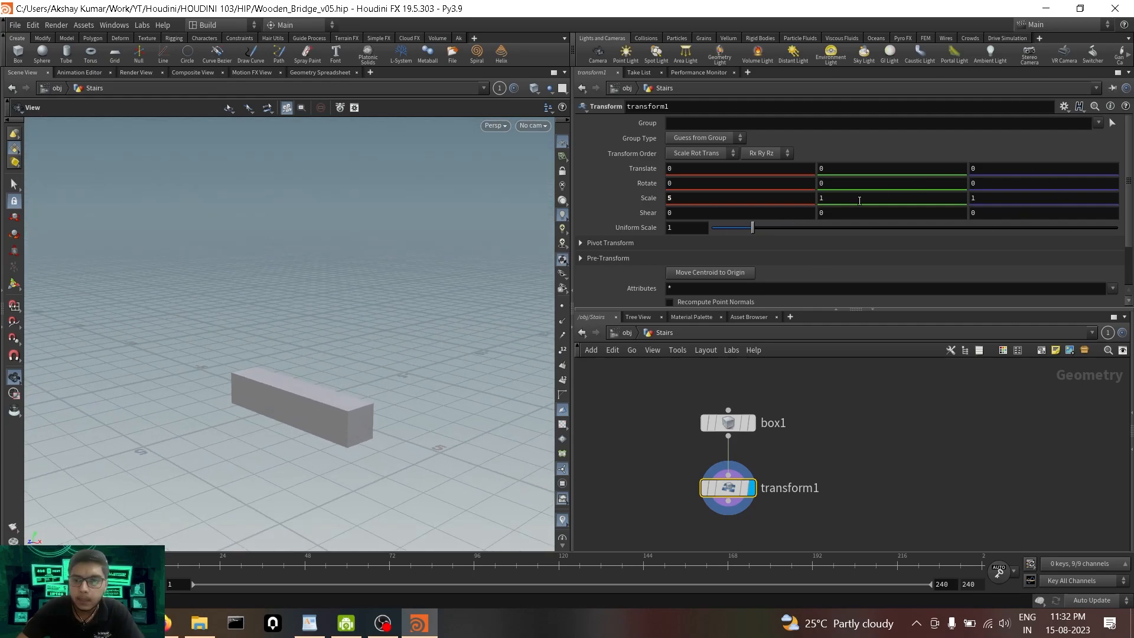
{"action": "key", "text": "BackSpace"}
{"action": "type", "text": "0.5"}
{"action": "key", "text": "Return"}
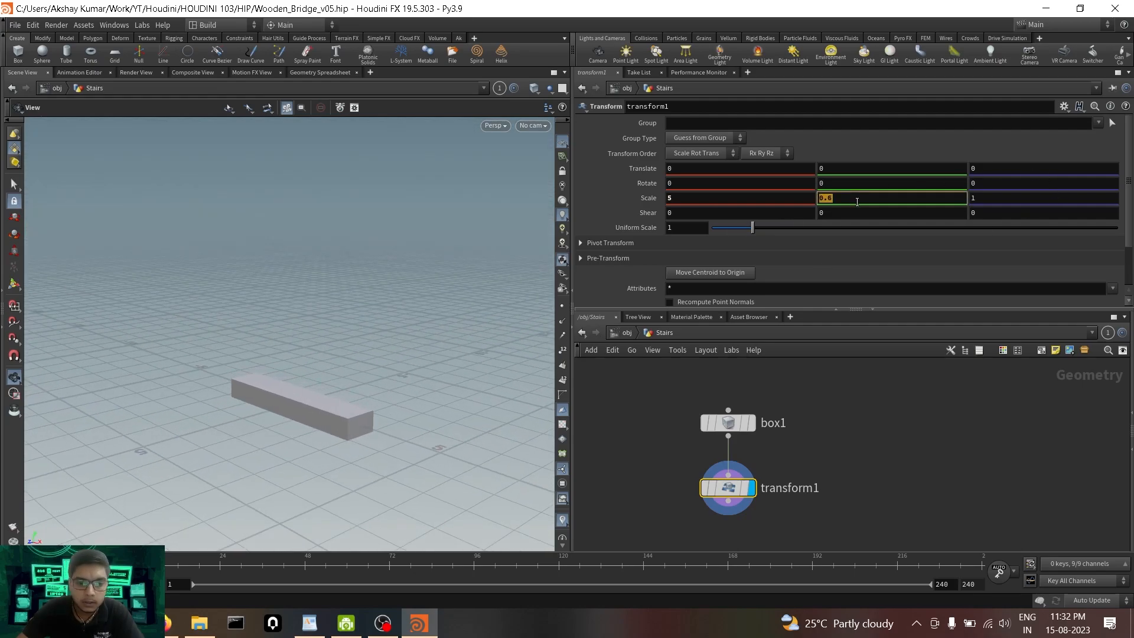
Raise the box towards the ground plane by setting the Transform node's Translate Y to 0.3.
{"action": "left_click_drag", "start_coordinate": [157, 435], "coordinate": [291, 372]}
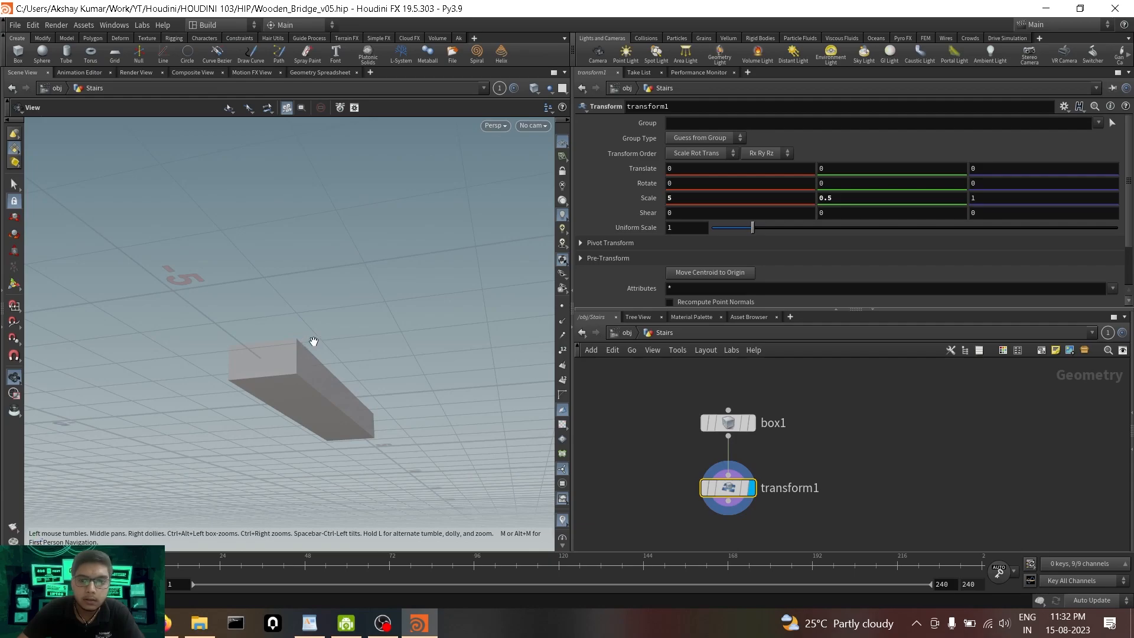
{"action": "left_click_drag", "start_coordinate": [314, 342], "coordinate": [324, 349]}
{"action": "left_click", "coordinate": [854, 169]}
{"action": "scroll", "coordinate": [854, 169], "scroll_direction": "up", "scroll_amount": 3}
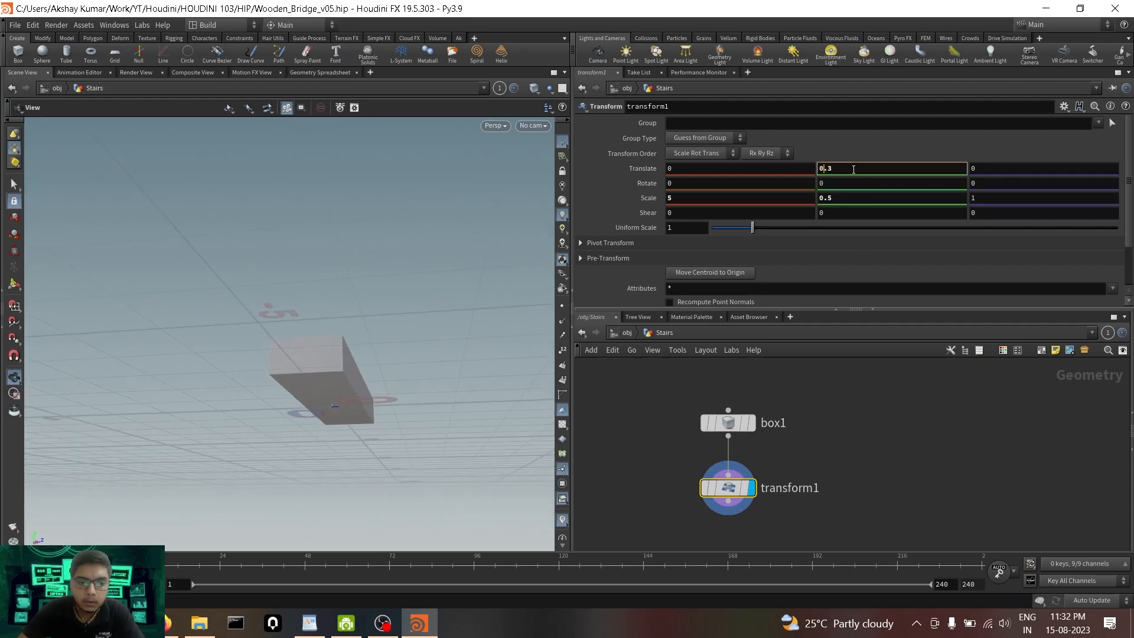
Check the box's underside against the grid and set the Transform node's Scale Y to 1.
{"action": "left_click_drag", "start_coordinate": [317, 359], "coordinate": [277, 376]}
{"action": "left_click", "coordinate": [837, 198]}
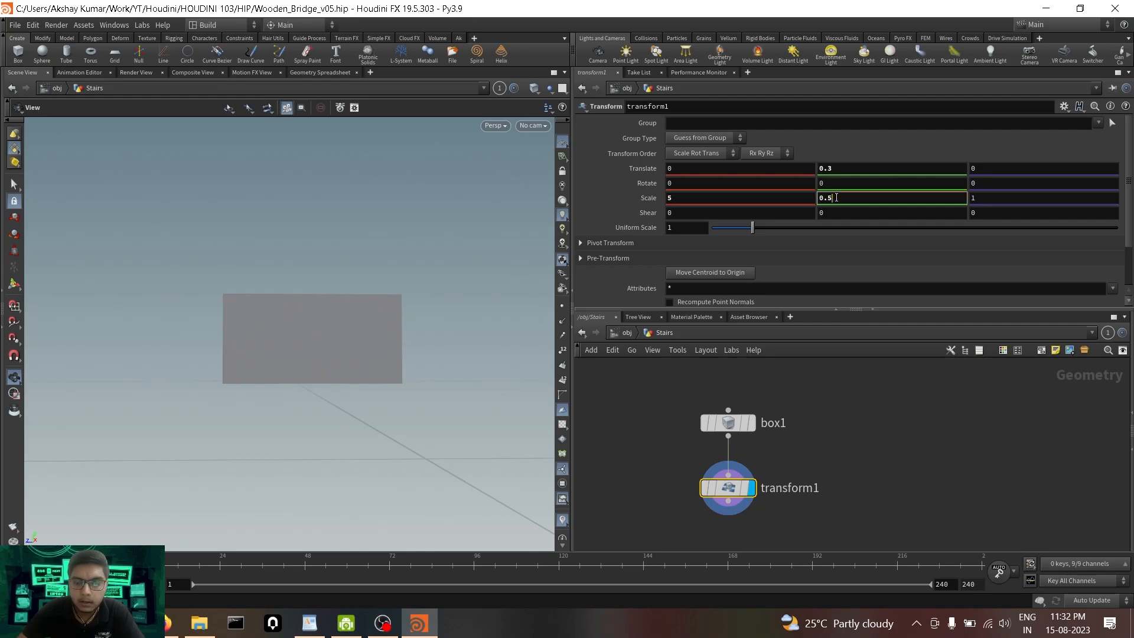
{"action": "double_click", "coordinate": [850, 197]}
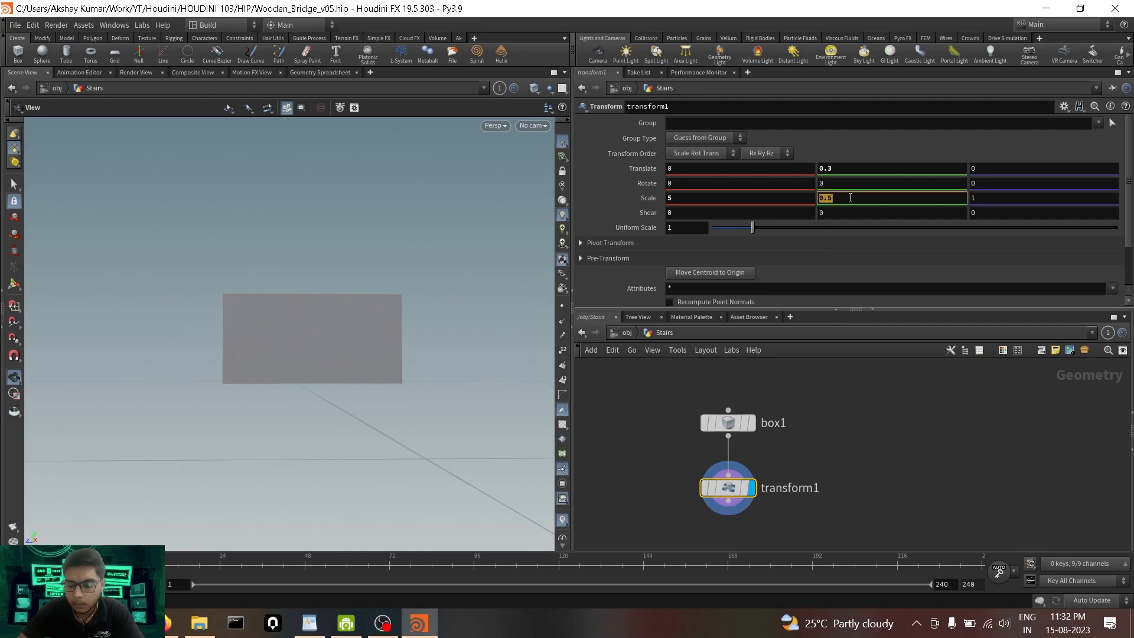
{"action": "type", "text": "1"}
{"action": "key", "text": "Return"}
Examine from several angles how the box sits on the grid, in both wireframe and shaded display.
{"action": "left_click_drag", "start_coordinate": [284, 405], "coordinate": [417, 375]}
{"action": "left_click_drag", "start_coordinate": [240, 401], "coordinate": [454, 372]}
{"action": "mouse_move", "coordinate": [301, 352]}
{"action": "left_mouse_down"}
{"action": "mouse_move", "coordinate": [456, 382]}
{"action": "mouse_move", "coordinate": [369, 380]}
{"action": "mouse_move", "coordinate": [417, 380]}
{"action": "mouse_move", "coordinate": [359, 362]}
{"action": "mouse_move", "coordinate": [356, 380]}
{"action": "left_mouse_up"}
{"action": "scroll", "coordinate": [343, 360], "scroll_direction": "down", "scroll_amount": 2}
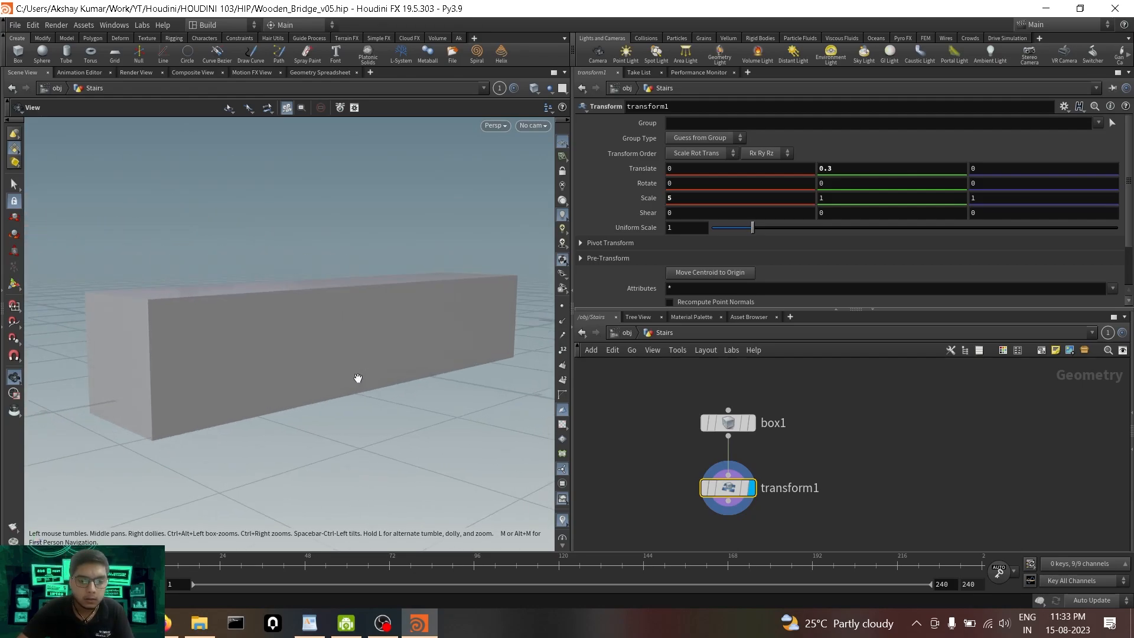
{"action": "key", "text": "w"}
{"action": "scroll", "coordinate": [354, 355], "scroll_direction": "up", "scroll_amount": 2}
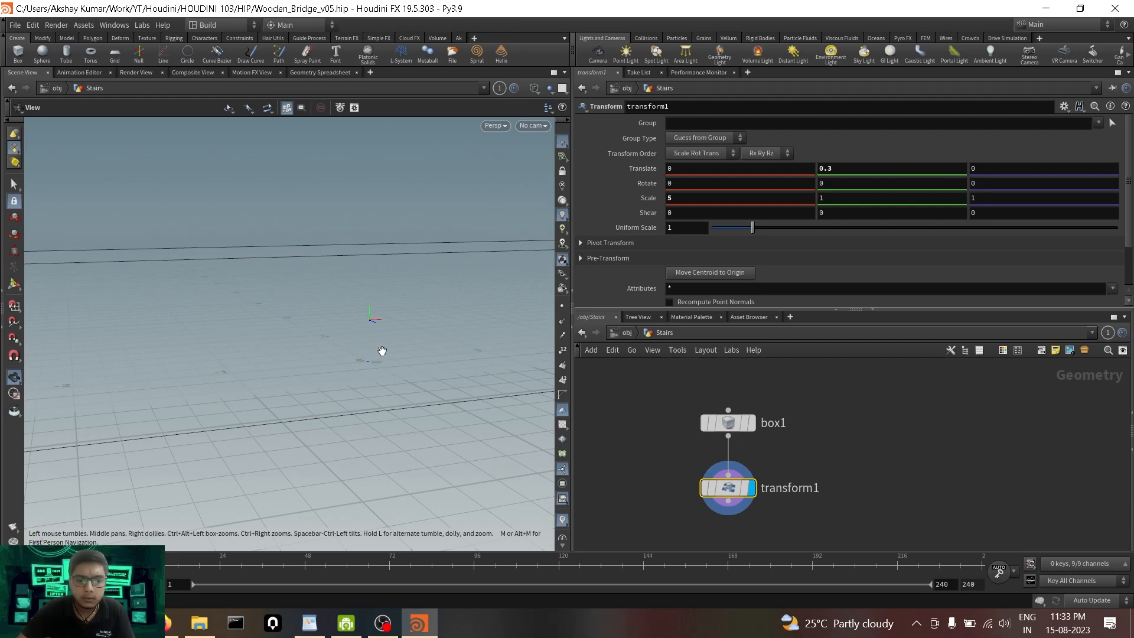
{"action": "key", "text": "w"}
{"action": "scroll", "coordinate": [382, 351], "scroll_direction": "down", "scroll_amount": 3}
{"action": "scroll", "coordinate": [383, 352], "scroll_direction": "down", "scroll_amount": 1}
{"action": "middle_click_drag", "start_coordinate": [383, 352], "coordinate": [352, 384]}
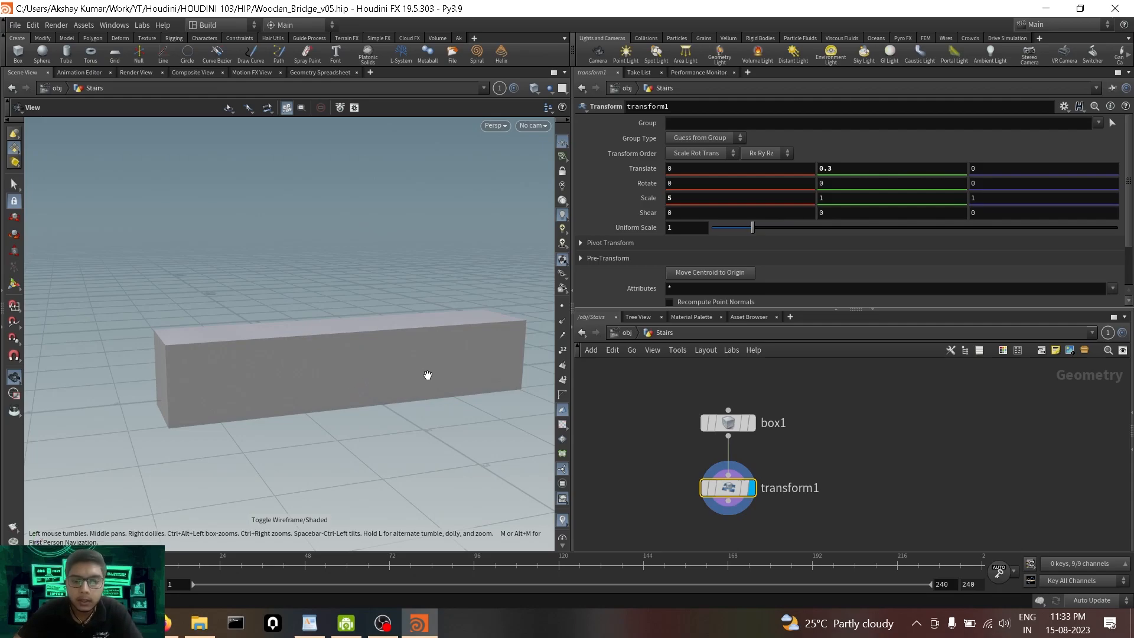
{"action": "left_click_drag", "start_coordinate": [426, 374], "coordinate": [372, 378]}
{"action": "middle_click_drag", "start_coordinate": [380, 352], "coordinate": [319, 413]}
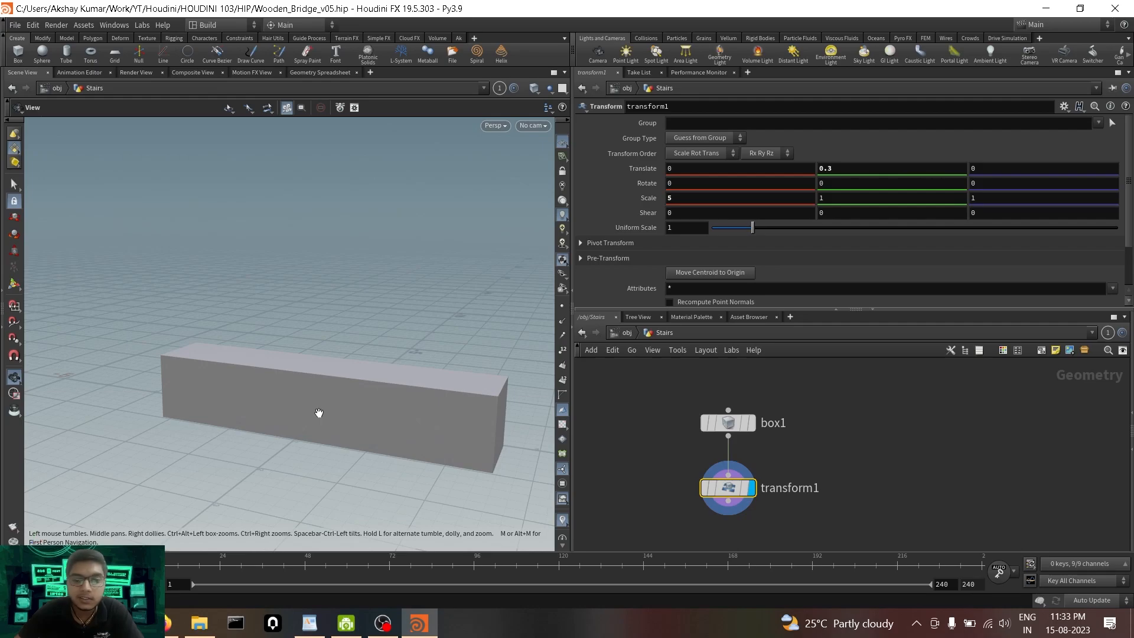
{"action": "middle_click_drag", "start_coordinate": [327, 413], "coordinate": [314, 423]}
{"action": "left_click_drag", "start_coordinate": [314, 423], "coordinate": [294, 435]}
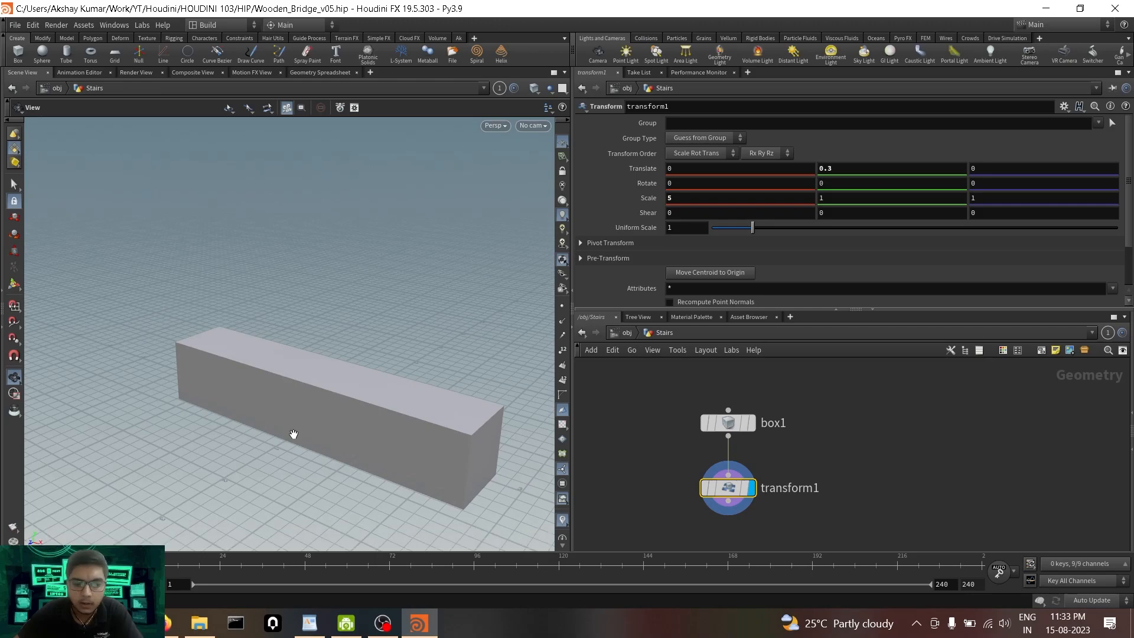
{"action": "scroll", "coordinate": [293, 435], "scroll_direction": "up", "scroll_amount": 2}
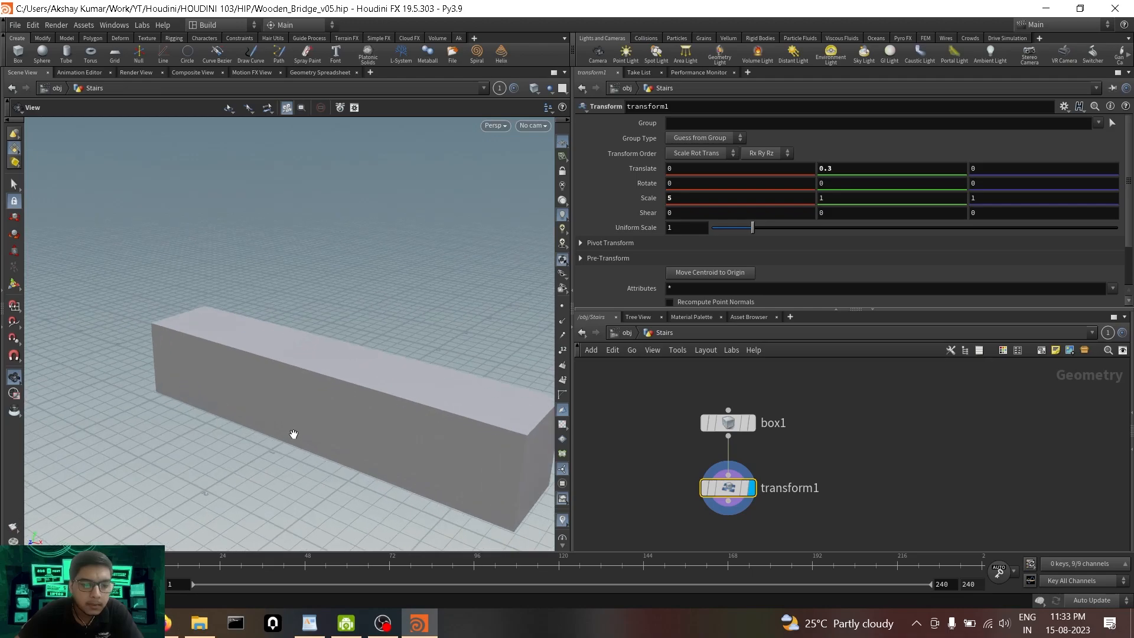
{"action": "left_click_drag", "start_coordinate": [301, 436], "coordinate": [422, 420]}
Set the Transform node's Translate Y to 0.5 and check the box's base against the grid.
{"action": "left_click", "coordinate": [836, 198]}
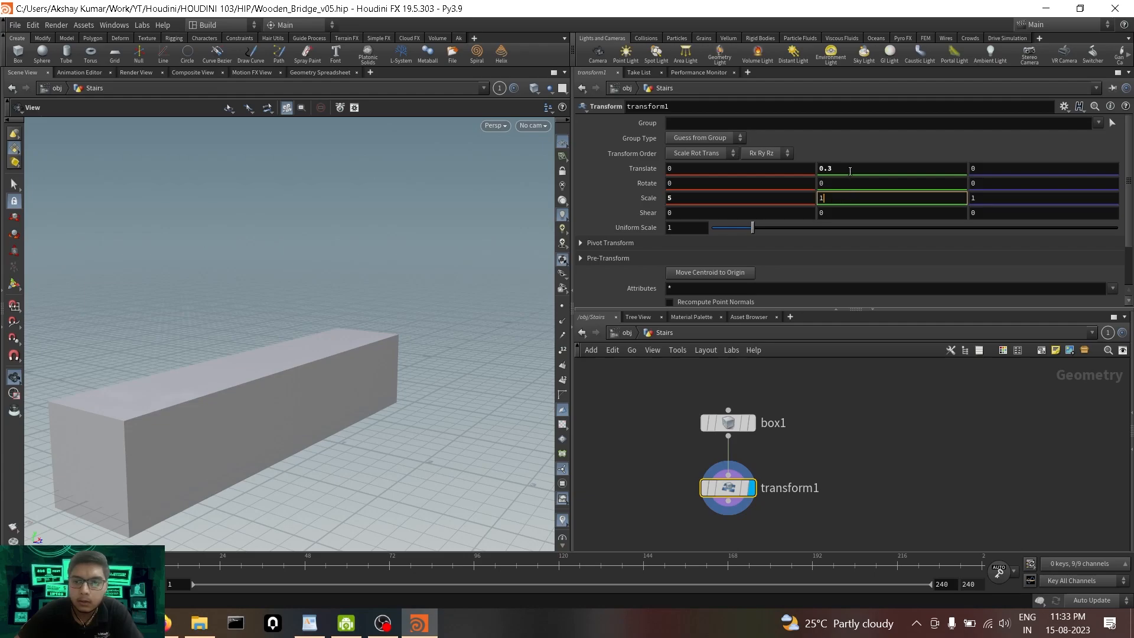
{"action": "left_click", "coordinate": [850, 172]}
{"action": "key", "text": "Up"}
{"action": "key", "text": "Up"}
{"action": "left_click_drag", "start_coordinate": [269, 394], "coordinate": [441, 319]}
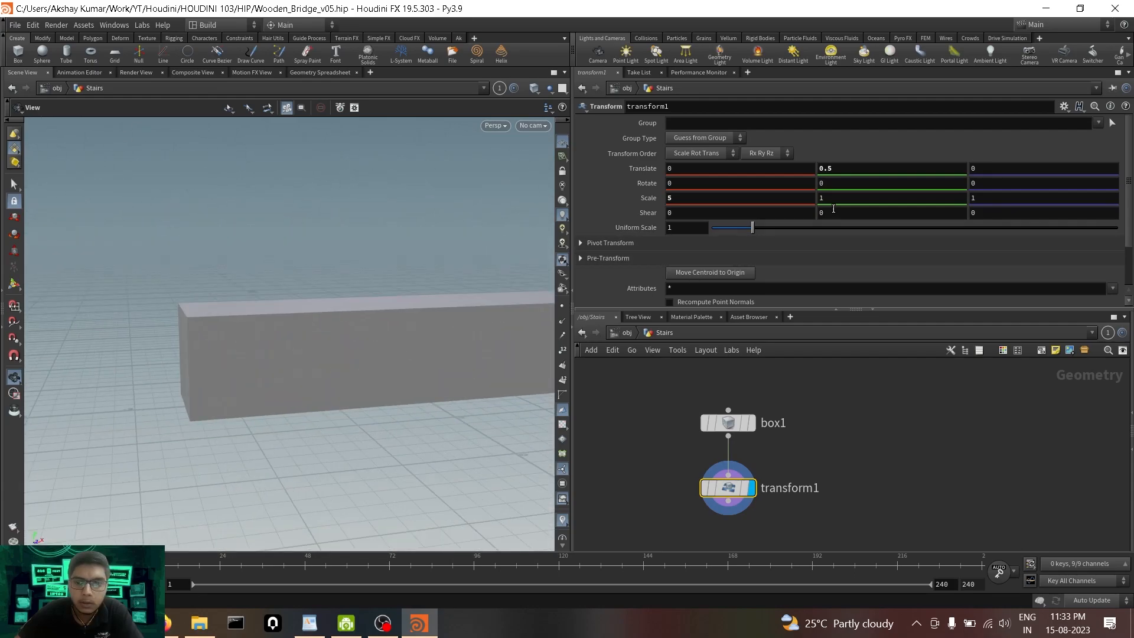
Set the Transform node's Scale Y to 0.5 while keeping the current Translate Y.
{"action": "left_click", "coordinate": [850, 167]}
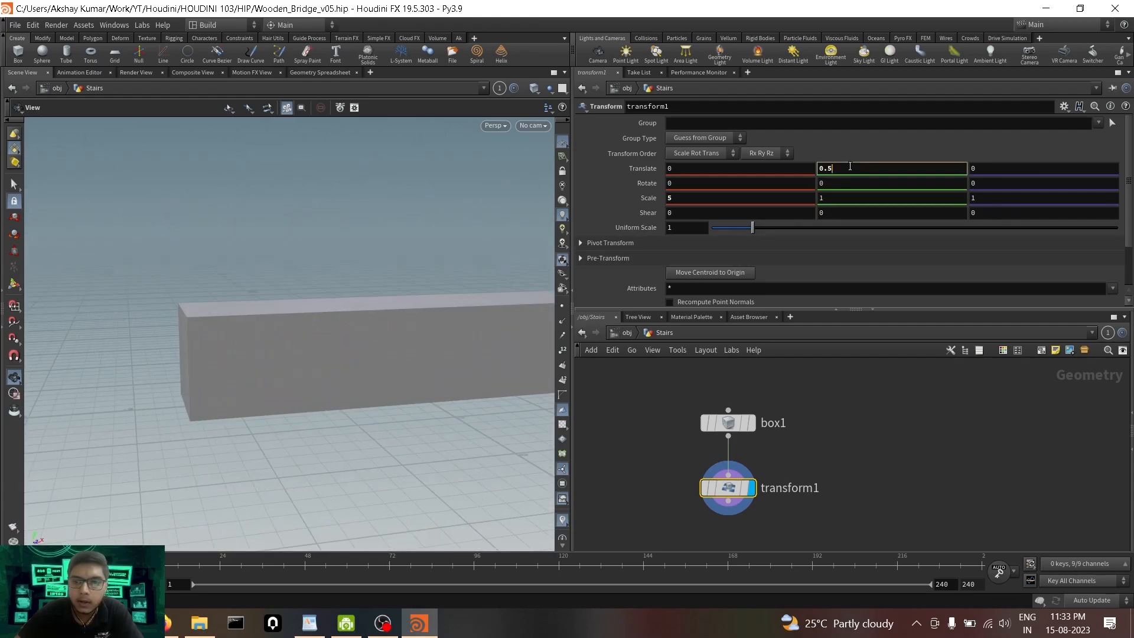
{"action": "left_click", "coordinate": [857, 197]}
{"action": "key", "text": "BackSpace"}
{"action": "type", "text": "0.5"}
{"action": "key", "text": "Return"}
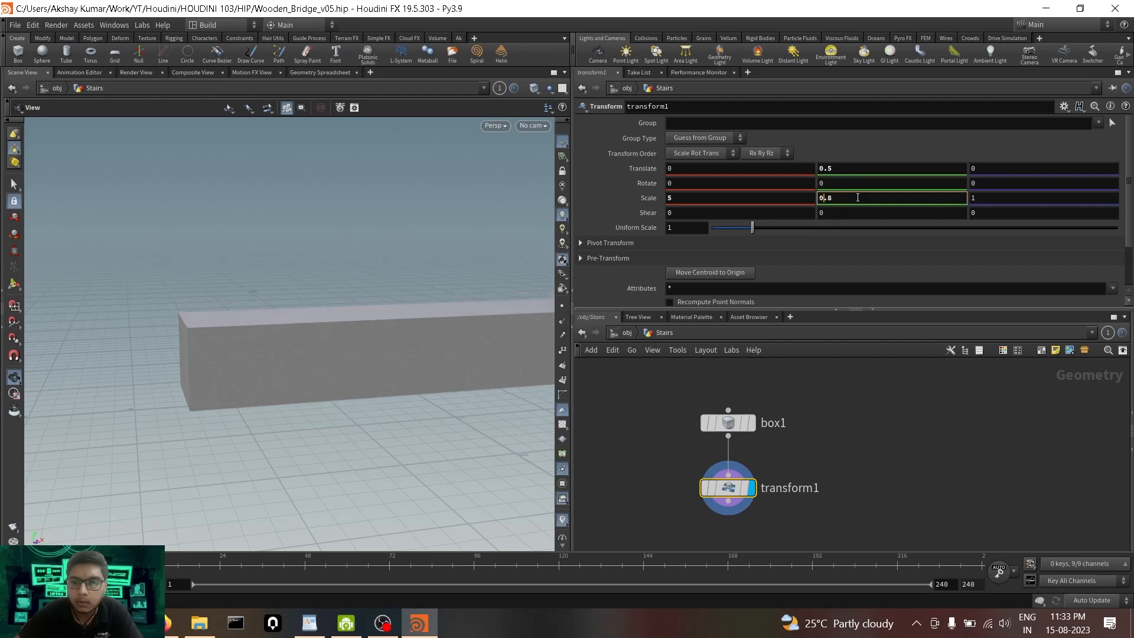
Set the Transform node's Translate Y to 0.25 to rest the flattened box on the ground plane.
{"action": "left_click_drag", "start_coordinate": [342, 383], "coordinate": [349, 351]}
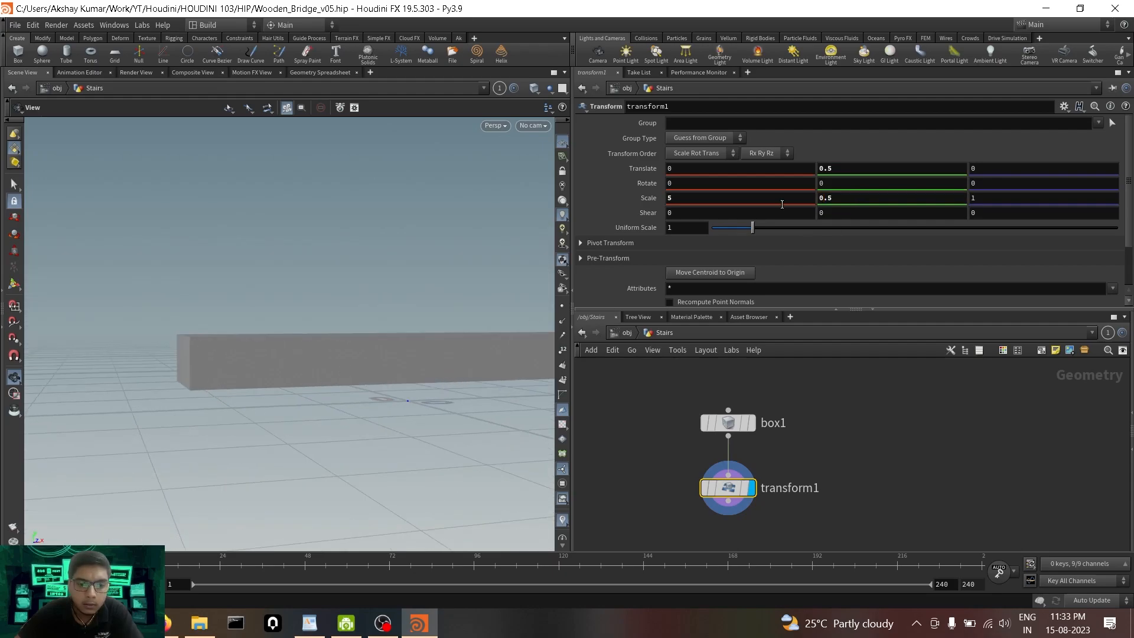
{"action": "left_click", "coordinate": [825, 169]}
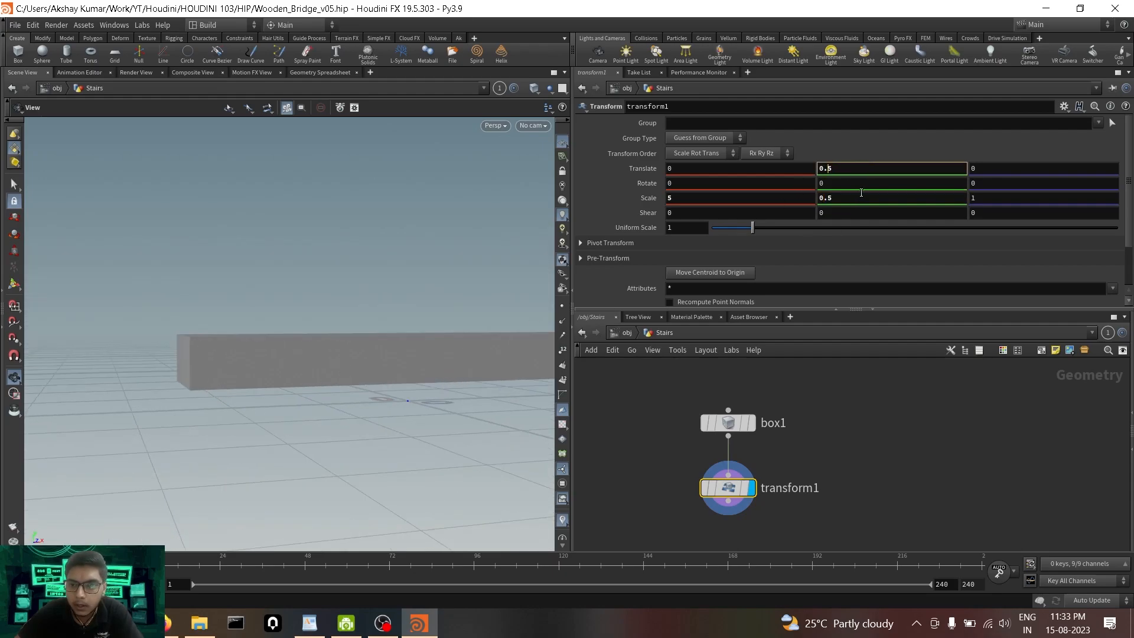
{"action": "left_click_drag", "start_coordinate": [321, 433], "coordinate": [331, 458]}
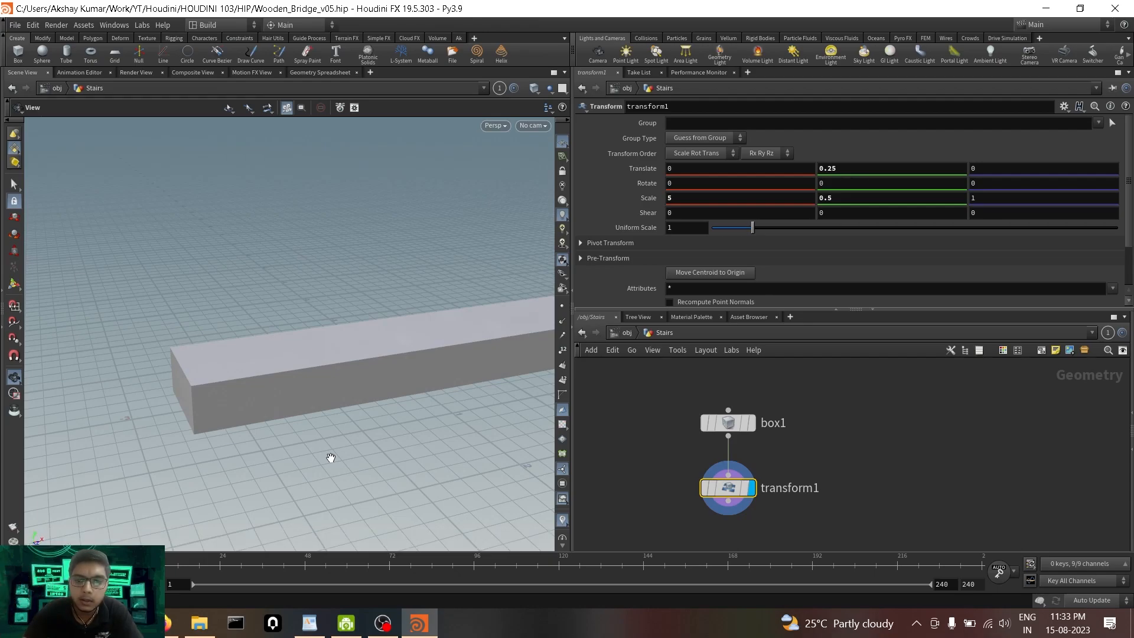
Copy the Transform node's Scale Y parameter.
{"action": "left_click", "coordinate": [885, 173]}
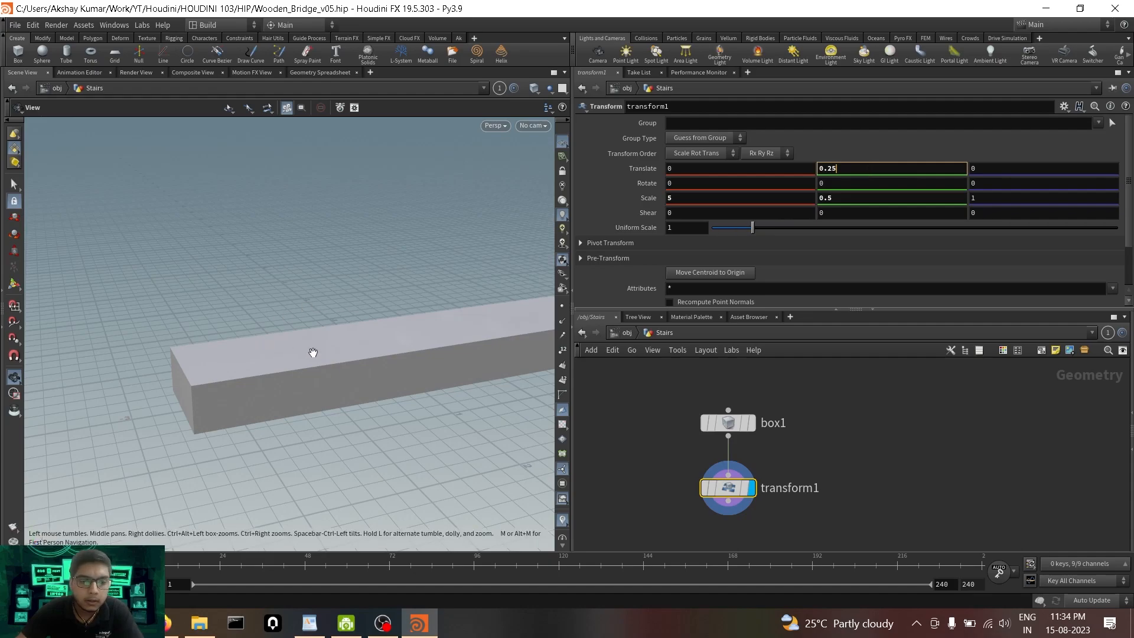
{"action": "left_click_drag", "start_coordinate": [312, 352], "coordinate": [226, 407]}
{"action": "left_click_drag", "start_coordinate": [350, 404], "coordinate": [390, 390]}
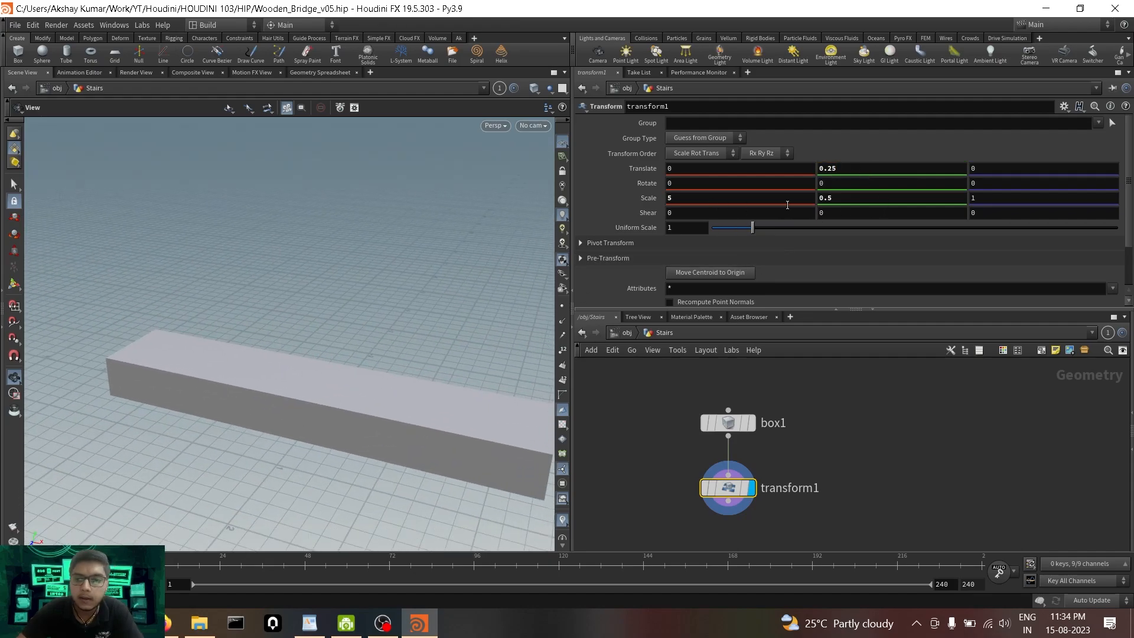
{"action": "left_click", "coordinate": [842, 198]}
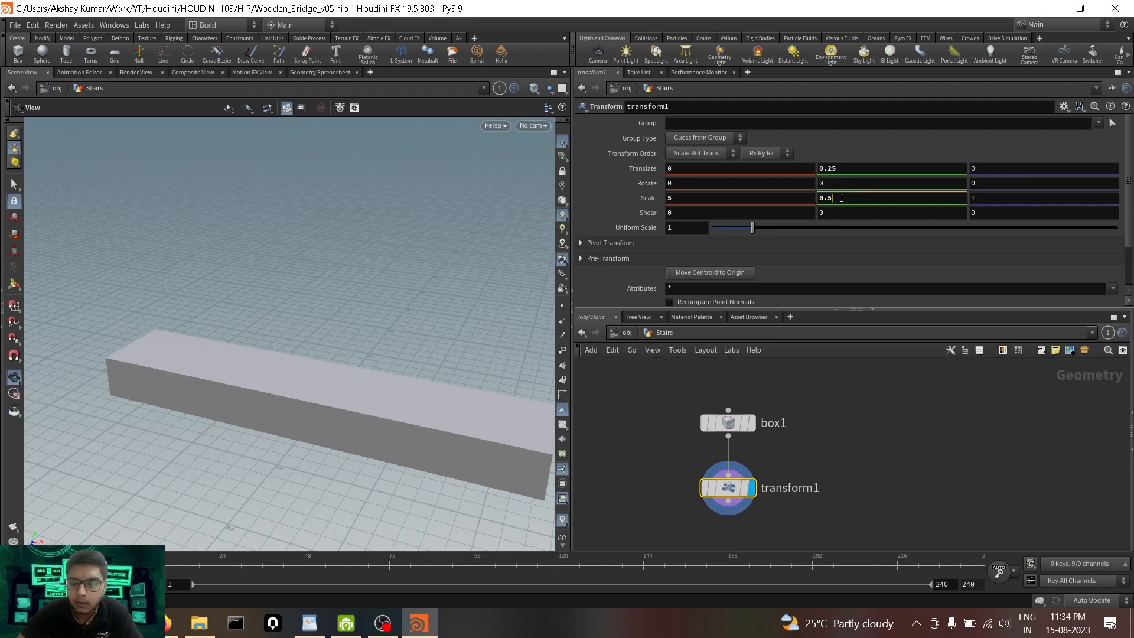
{"action": "right_click", "coordinate": [842, 198]}
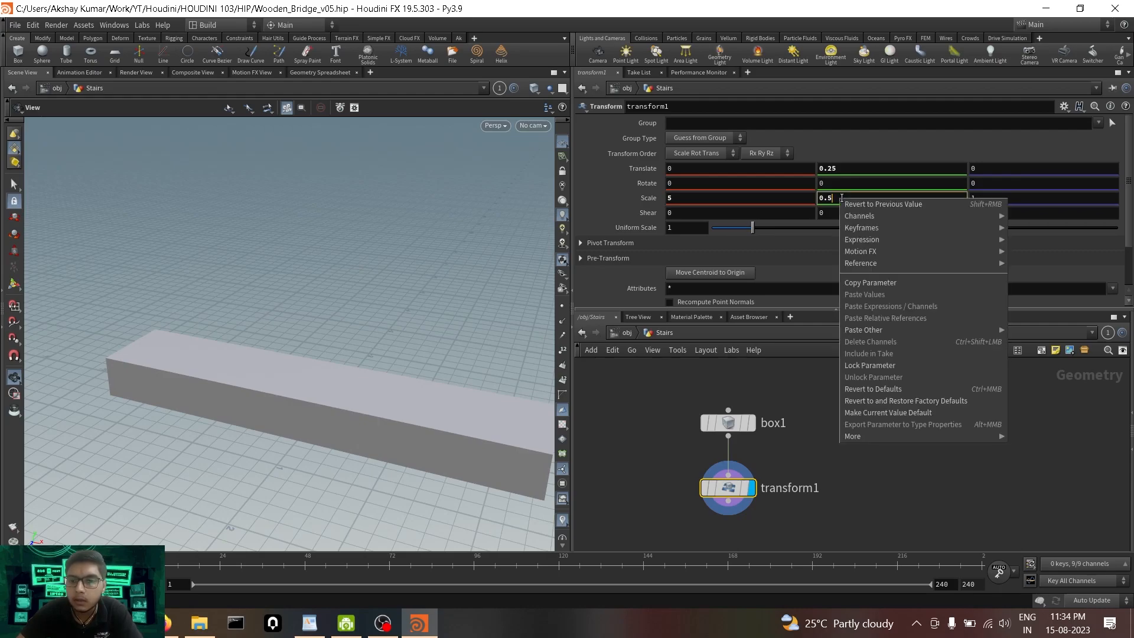
{"action": "left_click", "coordinate": [904, 282]}
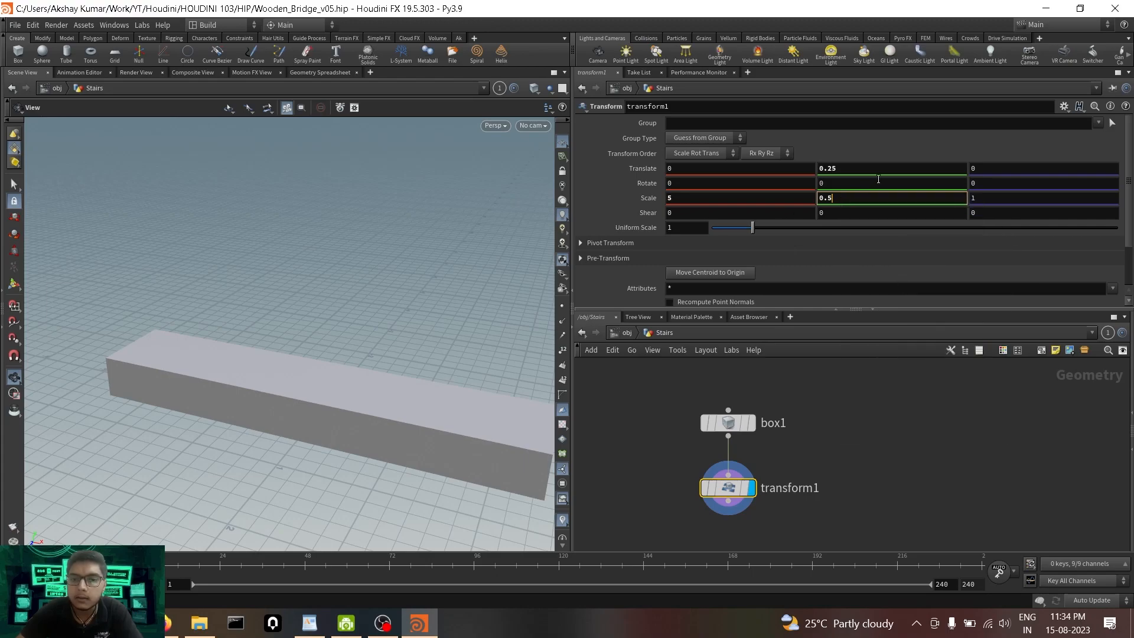
{"action": "left_click", "coordinate": [847, 168]}
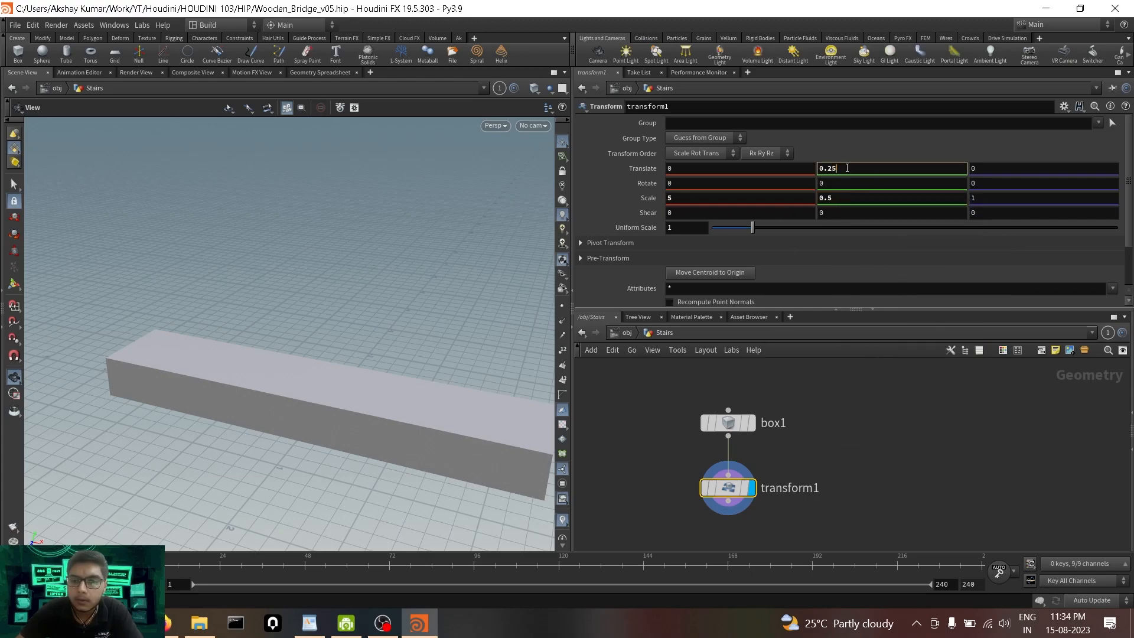
{"action": "right_click", "coordinate": [847, 168]}
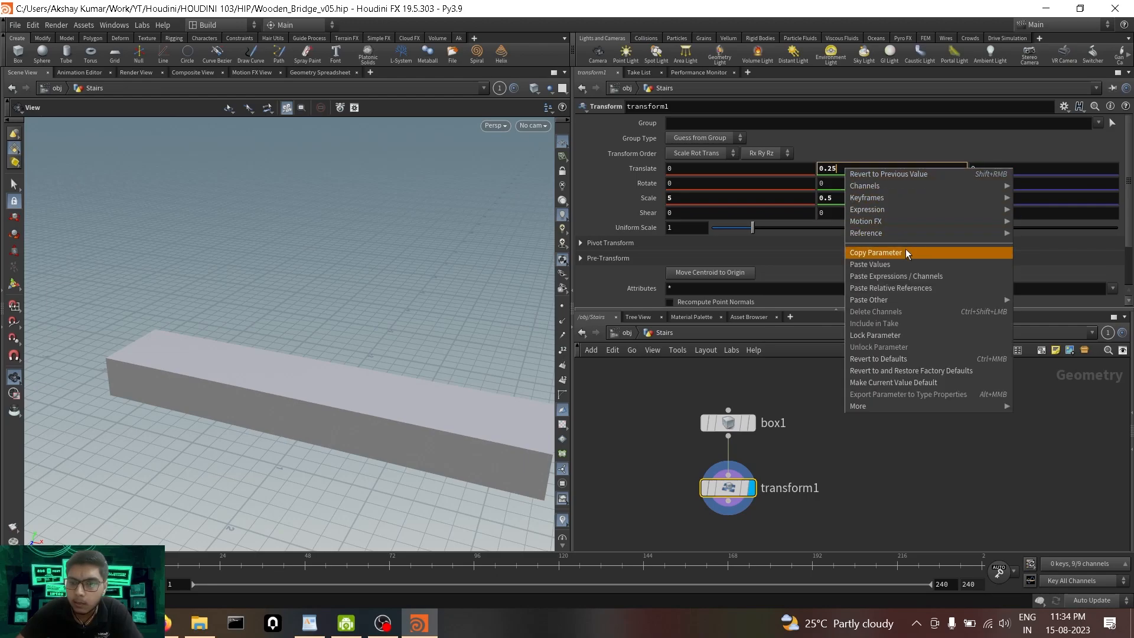
{"action": "left_click", "coordinate": [905, 291]}
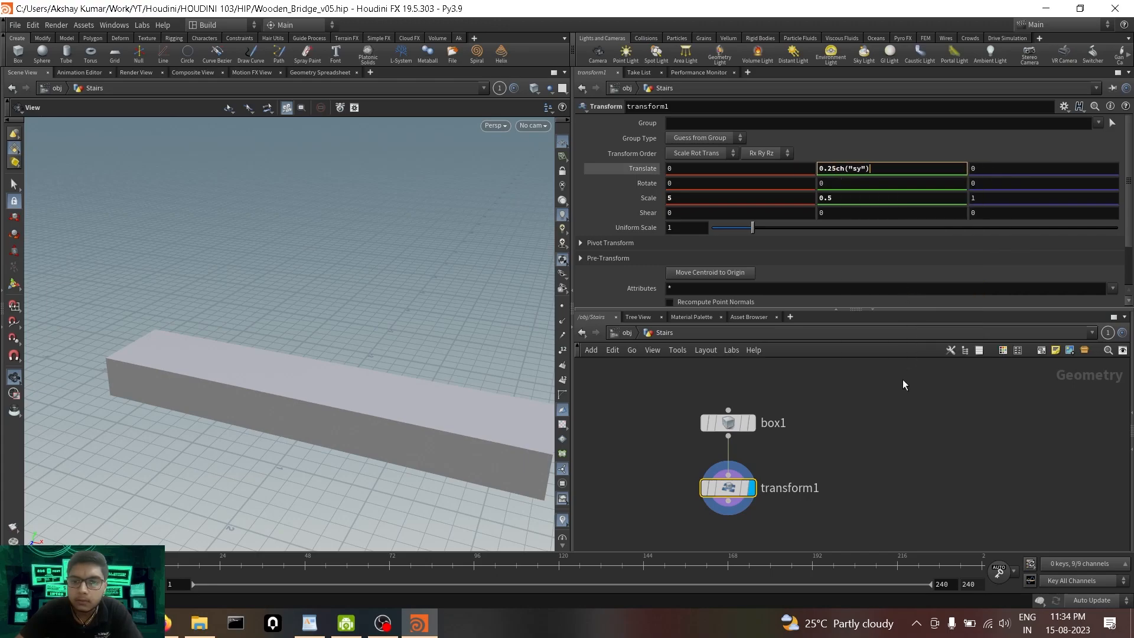
{"action": "key", "text": "Return"}
{"action": "left_click", "coordinate": [835, 170]}
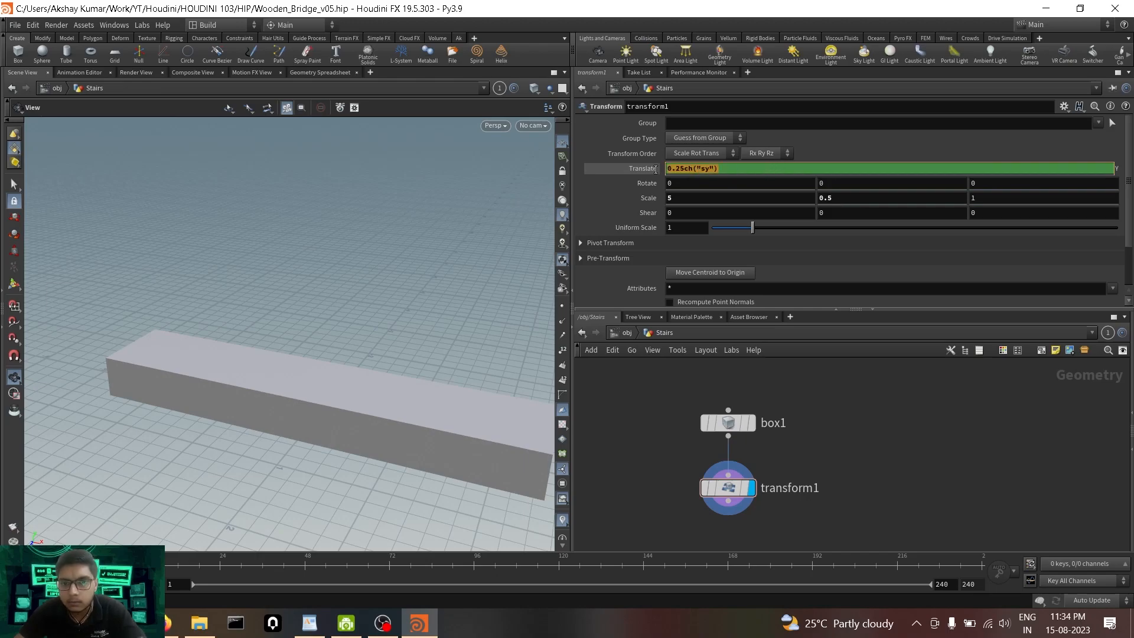
{"action": "key", "text": "Return"}
{"action": "right_click", "coordinate": [858, 168]}
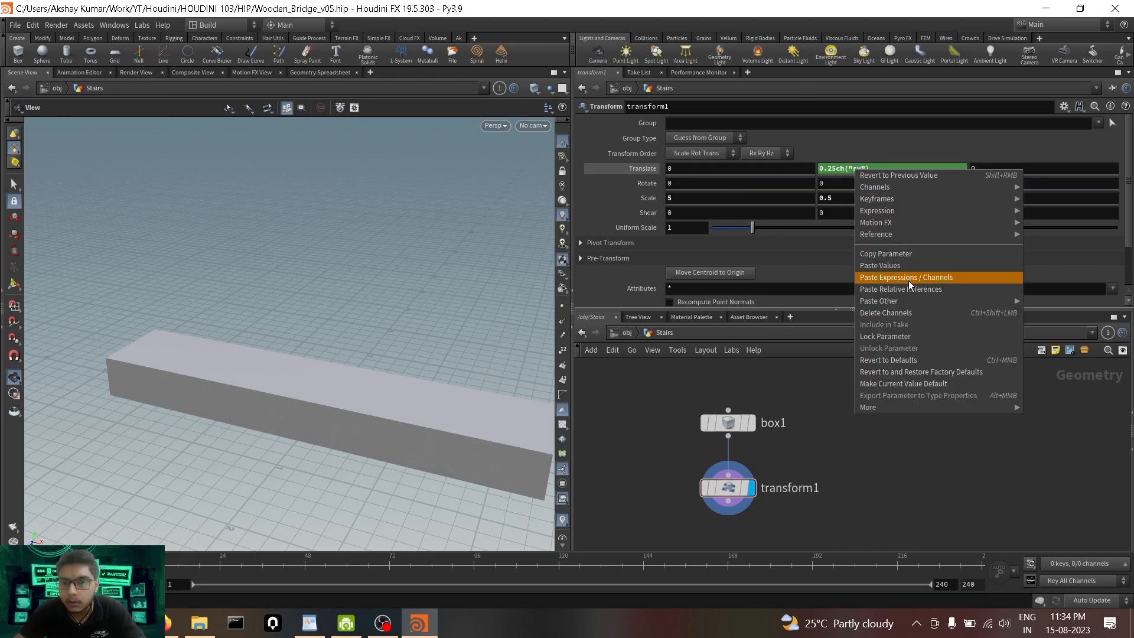
{"action": "left_click", "coordinate": [910, 308]}
Clear the Transform node's Translate Y and paste the copied Scale Y into it as a relative reference, ch("sy").
{"action": "left_click", "coordinate": [851, 170]}
{"action": "left_click_drag", "start_coordinate": [851, 170], "coordinate": [671, 166]}
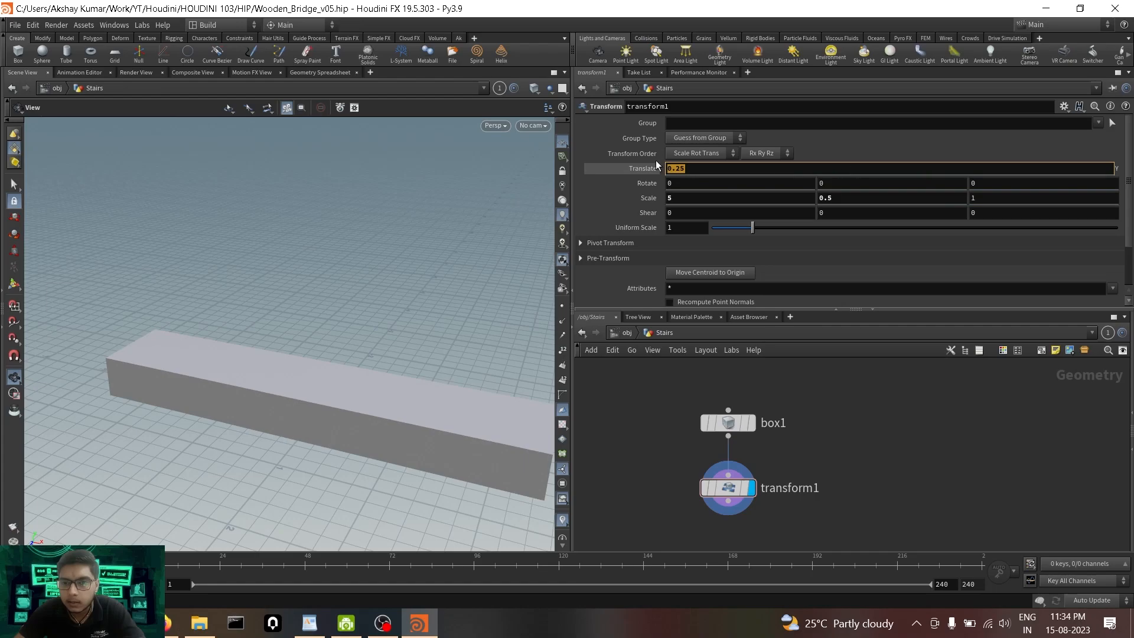
{"action": "key", "text": "BackSpace"}
{"action": "right_click", "coordinate": [720, 170]}
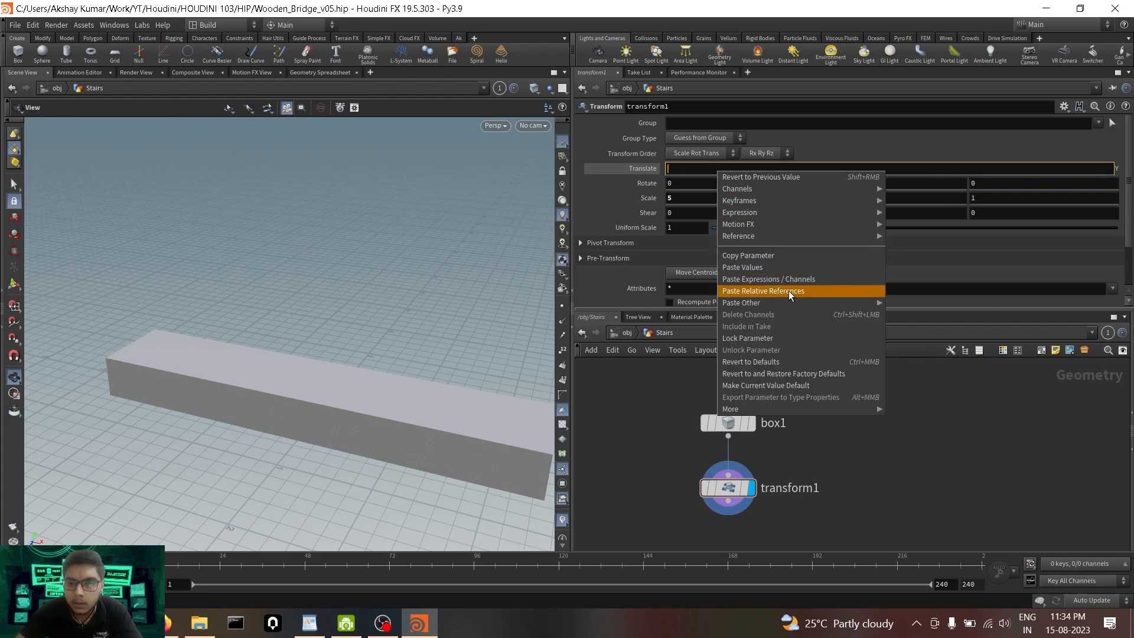
{"action": "left_click", "coordinate": [768, 291]}
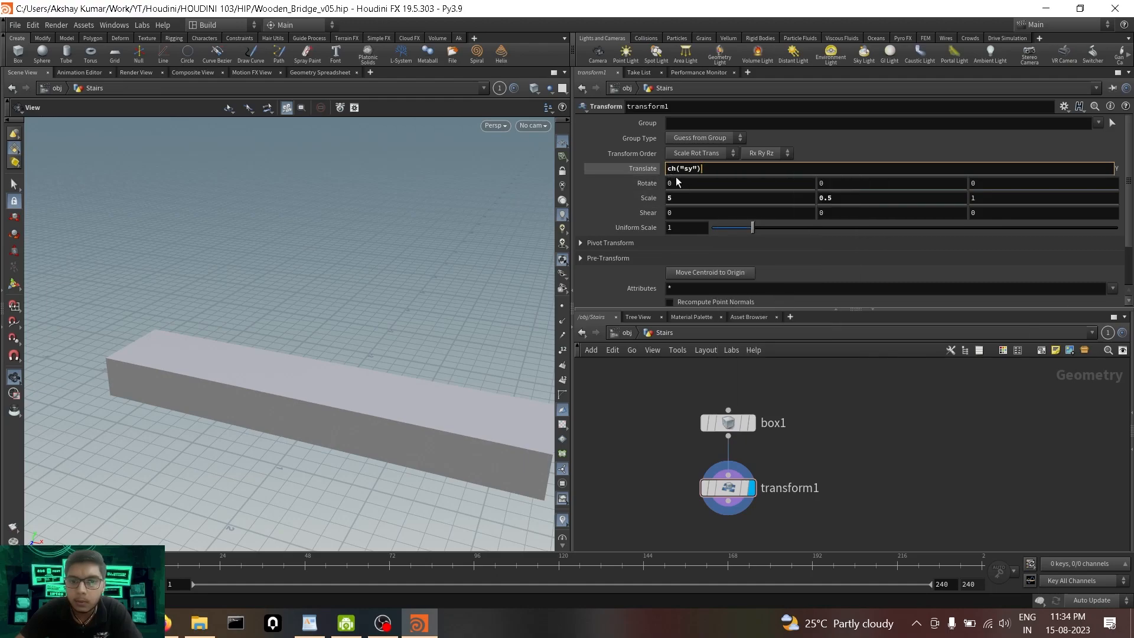
{"action": "key", "text": "Return"}
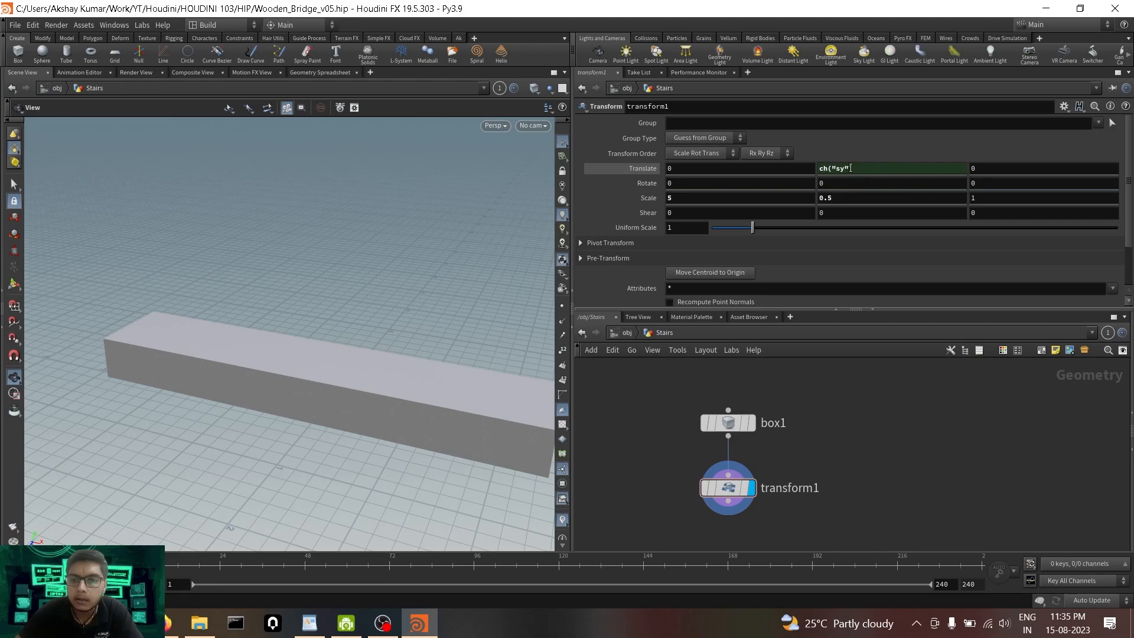
Toggle the Translate parameter between its expression and evaluated value to compare Translate Y with Scale Y.
{"action": "left_click", "coordinate": [642, 167]}
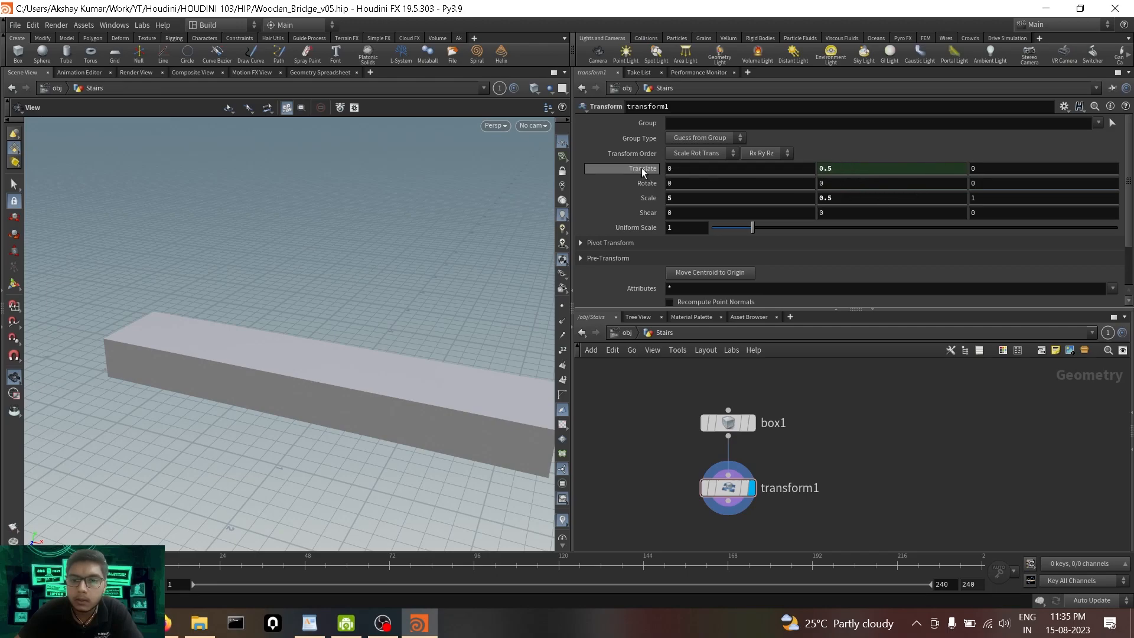
{"action": "left_click", "coordinate": [641, 168]}
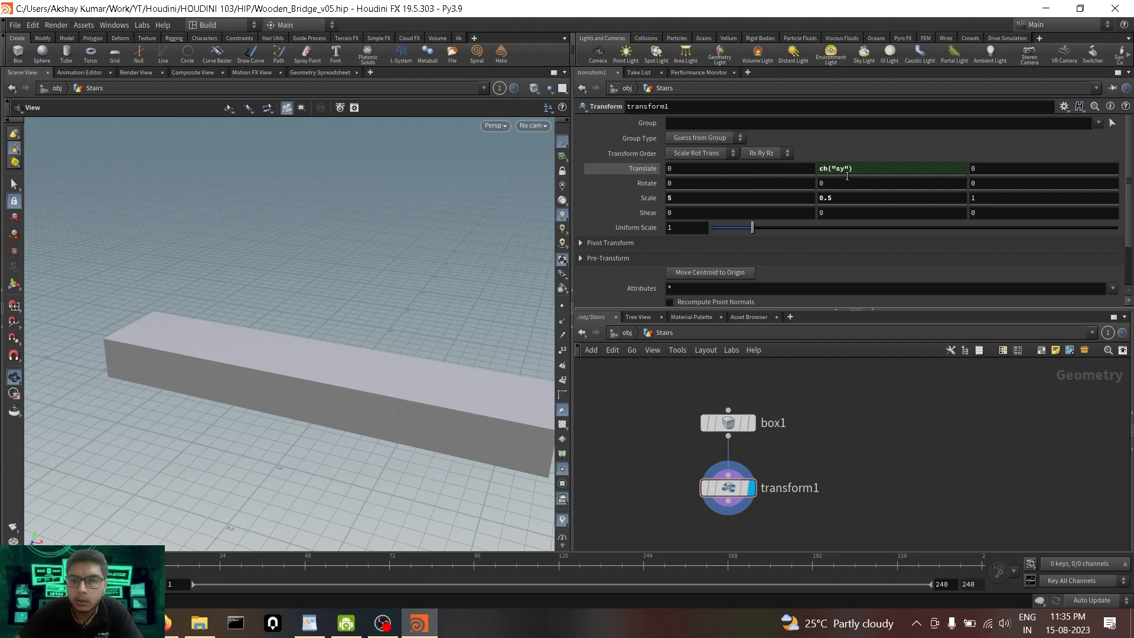
{"action": "left_click", "coordinate": [643, 169]}
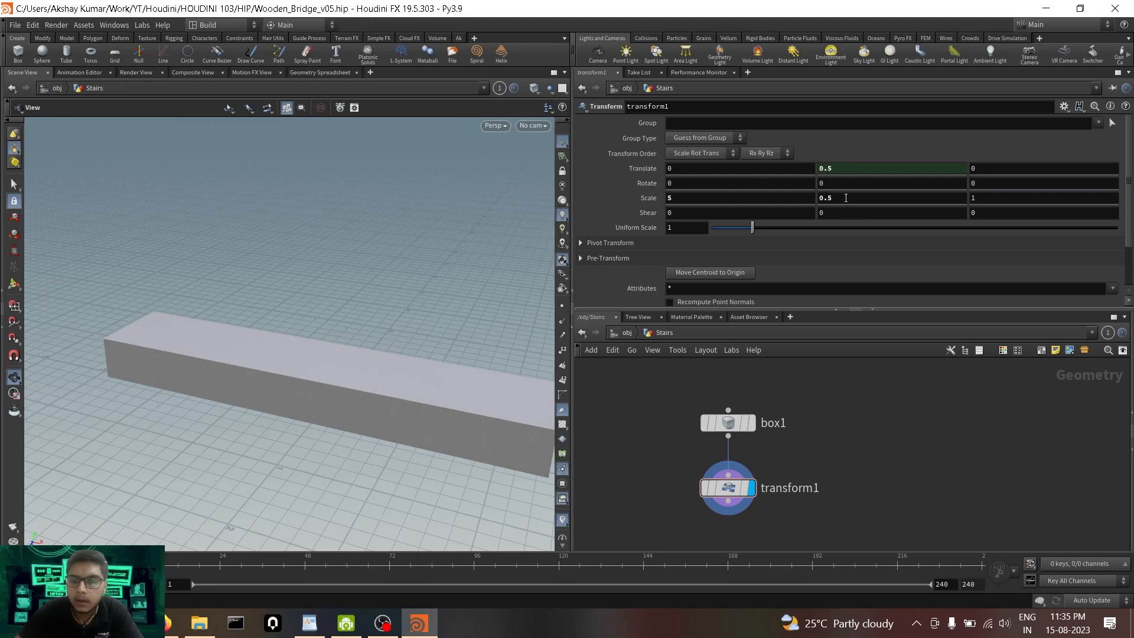
{"action": "left_click", "coordinate": [643, 169]}
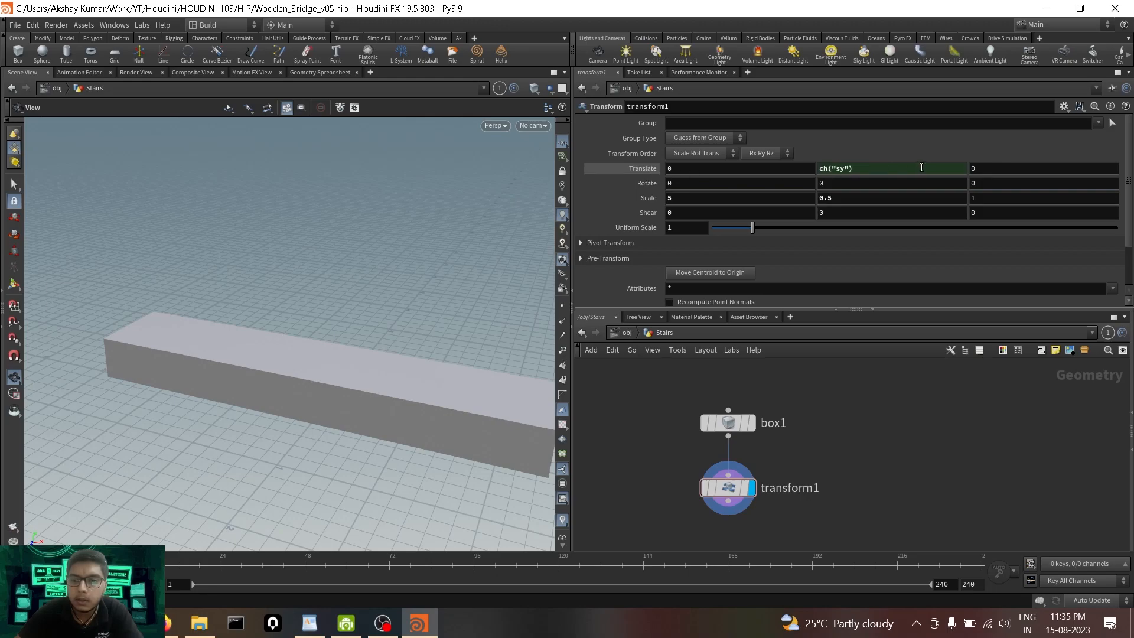
Change the Translate Y expression to ch("sy")/2 and show its evaluated value.
{"action": "left_click_drag", "start_coordinate": [357, 296], "coordinate": [341, 316]}
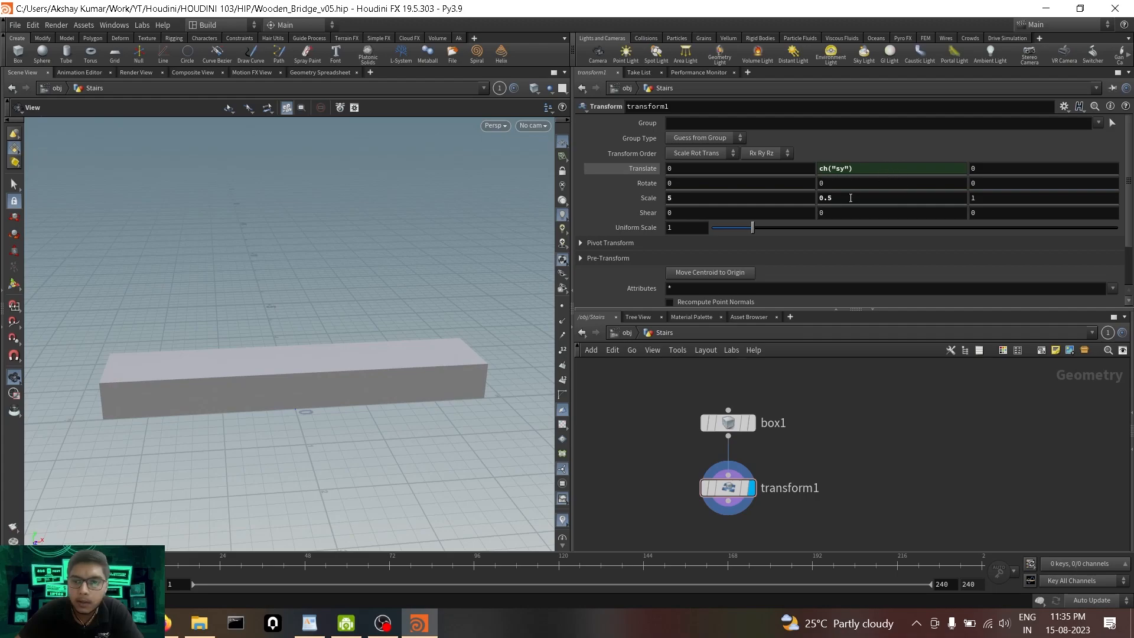
{"action": "left_click", "coordinate": [866, 168]}
{"action": "type", "text": "/2"}
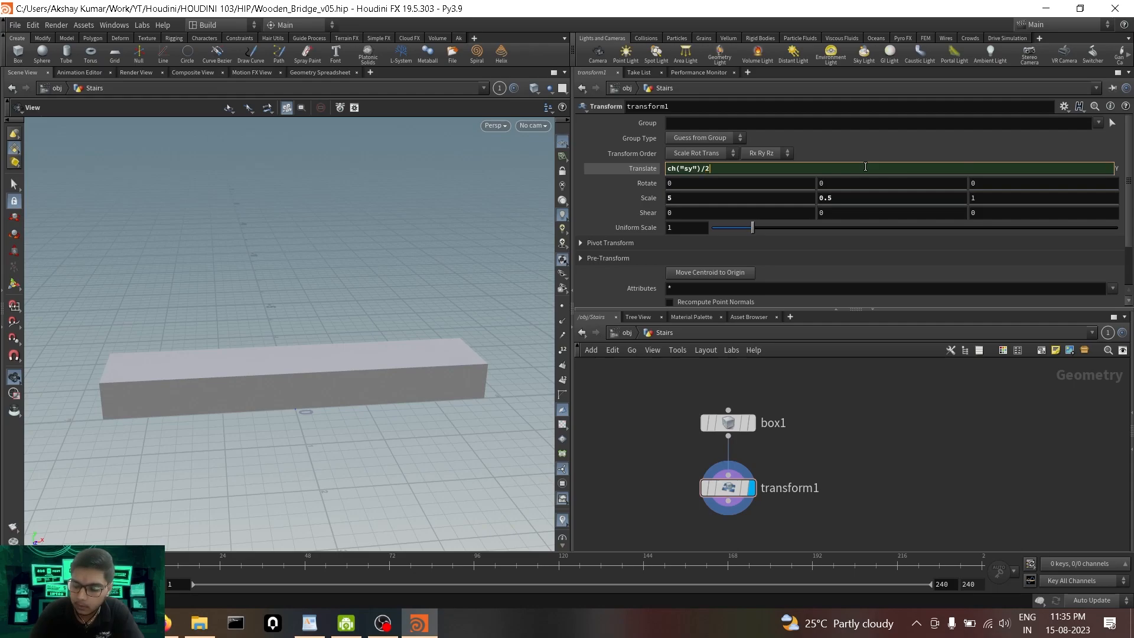
{"action": "key", "text": "Return"}
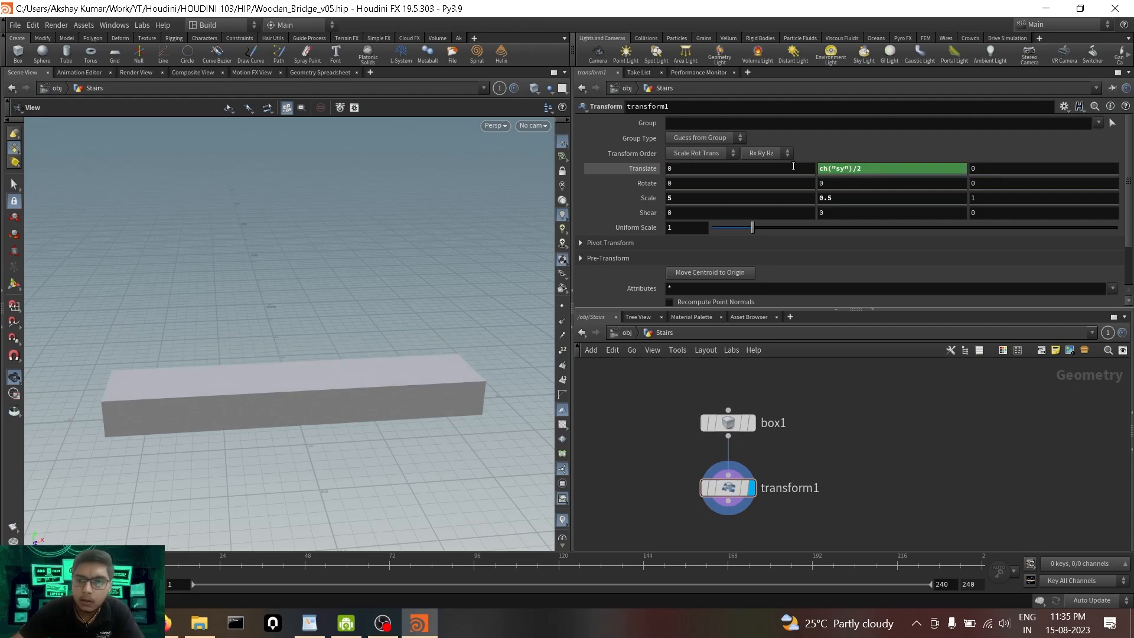
{"action": "left_click", "coordinate": [646, 169]}
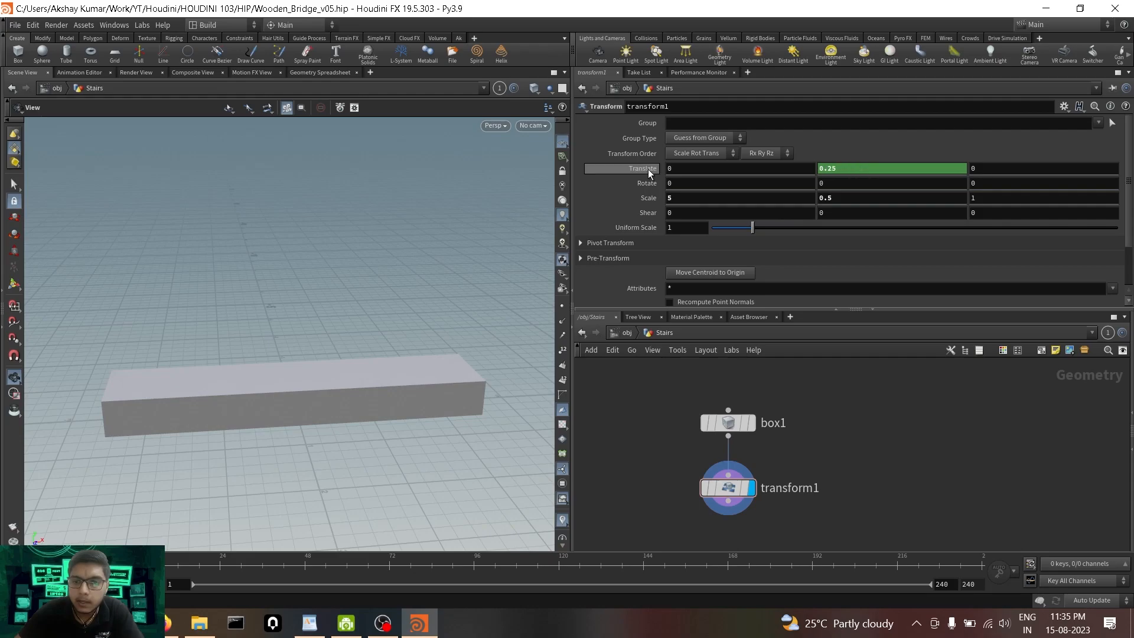
{"action": "left_click", "coordinate": [637, 169]}
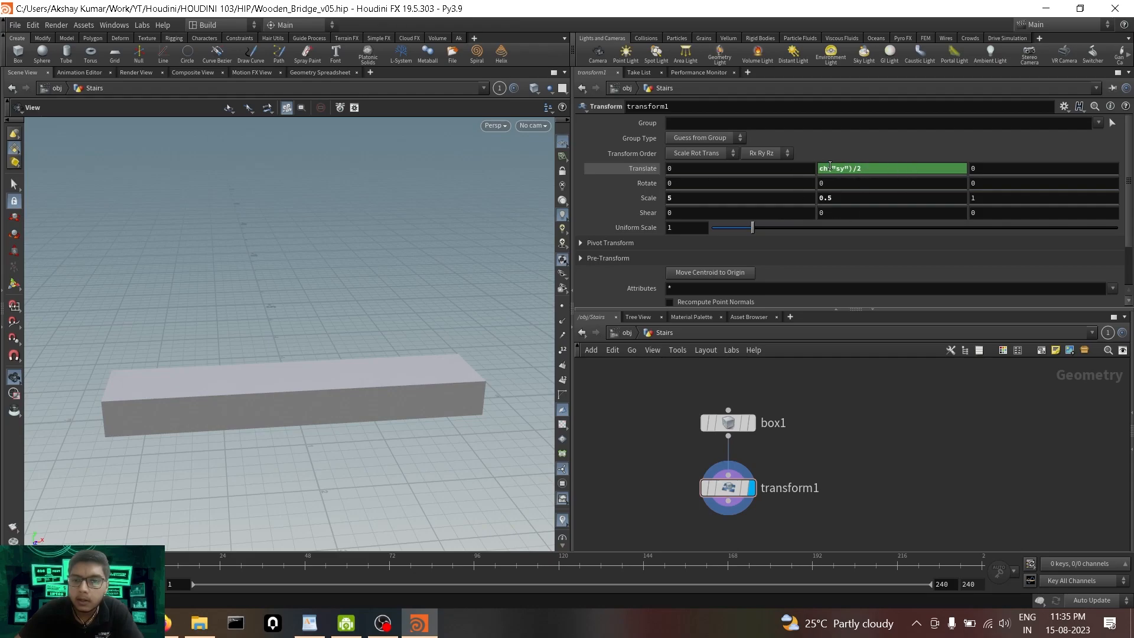
{"action": "left_click", "coordinate": [650, 170]}
Raise the Transform node's Scale Y to 1.1 to test whether the box's base stays on the ground.
{"action": "left_click_drag", "start_coordinate": [339, 304], "coordinate": [418, 274]}
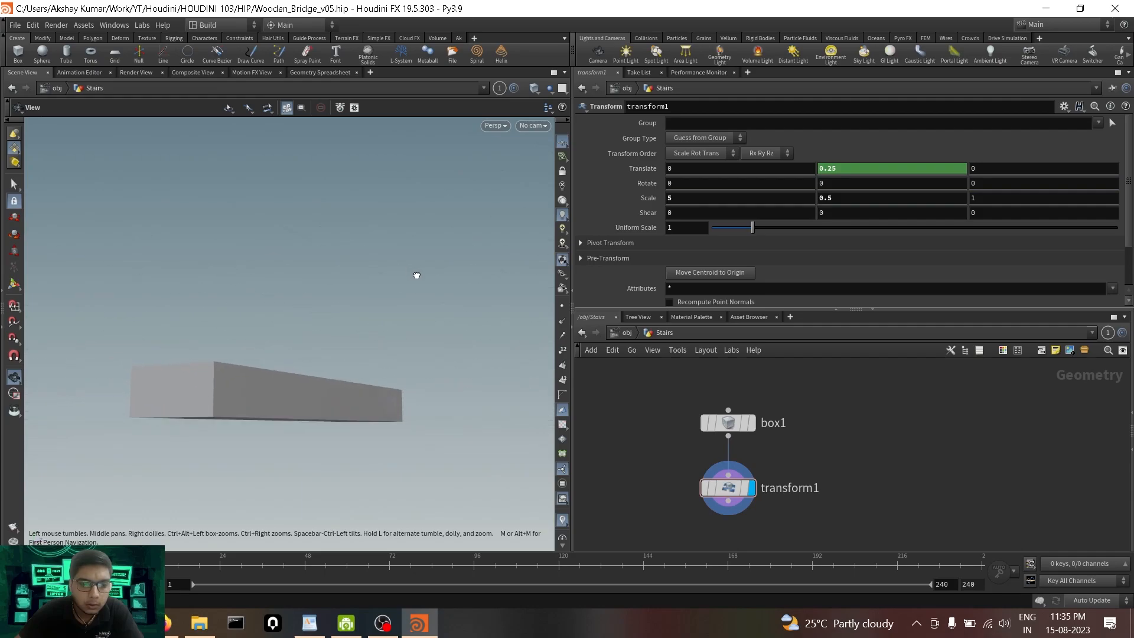
{"action": "left_click", "coordinate": [843, 198]}
{"action": "scroll", "coordinate": [842, 198], "scroll_direction": "up", "scroll_amount": 6}
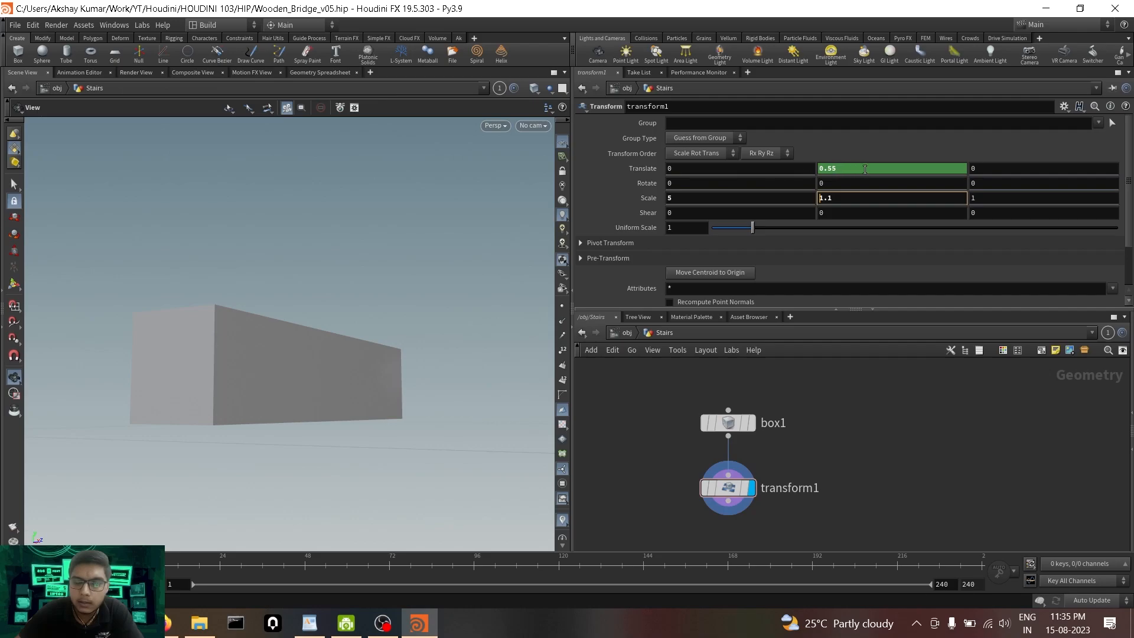
{"action": "left_click_drag", "start_coordinate": [331, 349], "coordinate": [308, 422]}
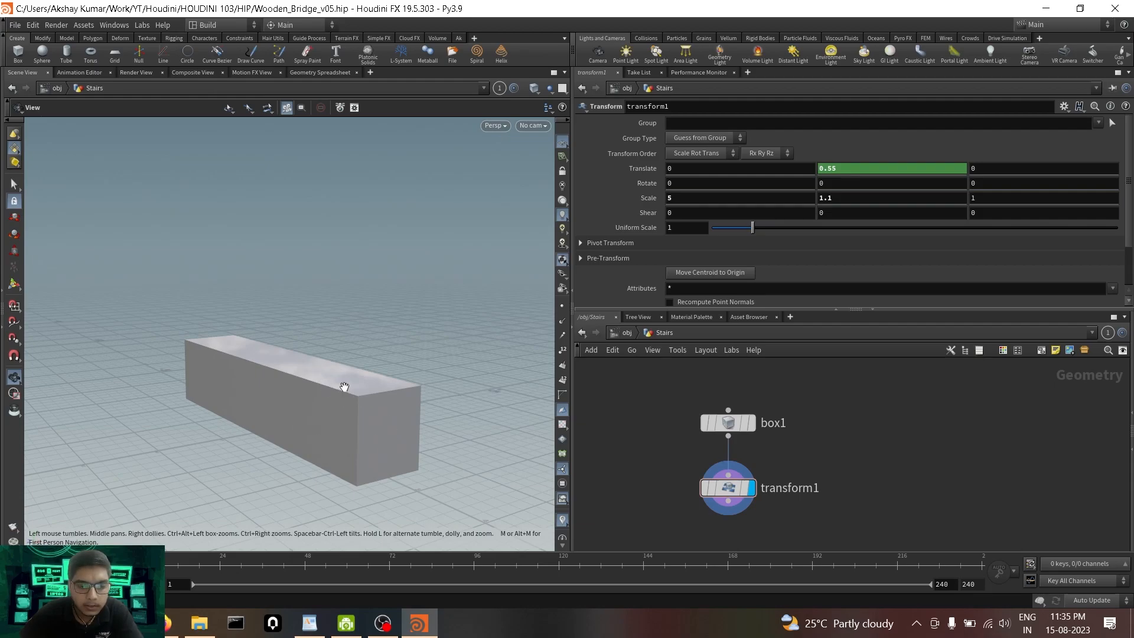
Set the Transform node's Scale Y to 0.3 to make the box a thin step.
{"action": "left_click", "coordinate": [851, 199]}
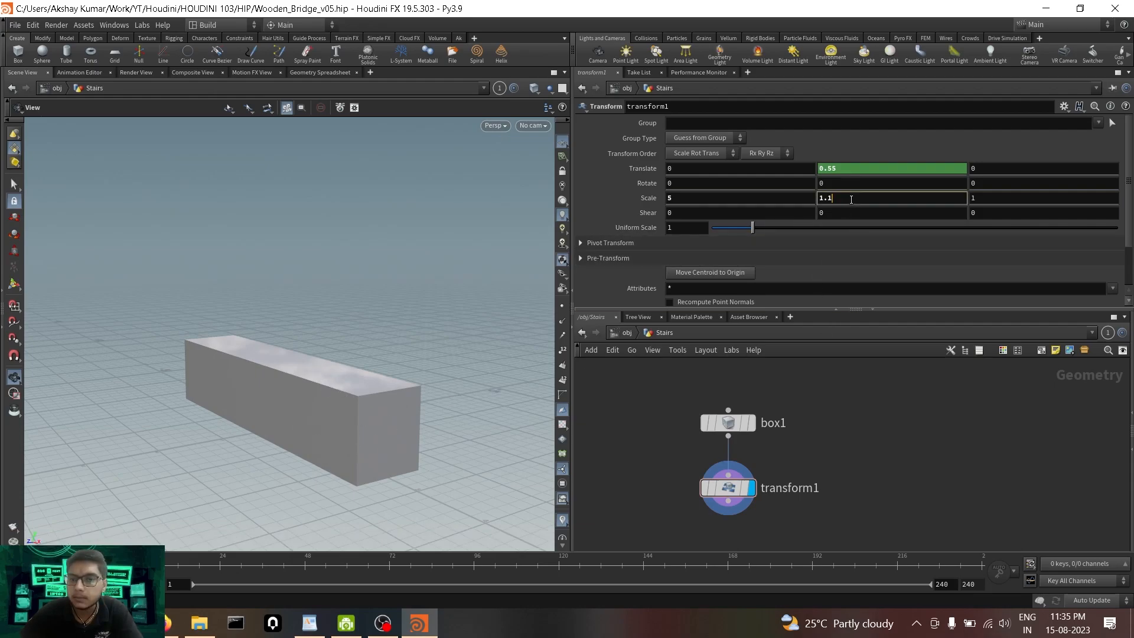
{"action": "type", "text": "0.9"}
{"action": "key", "text": "Return"}
{"action": "scroll", "coordinate": [851, 200], "scroll_direction": "down", "scroll_amount": 6}
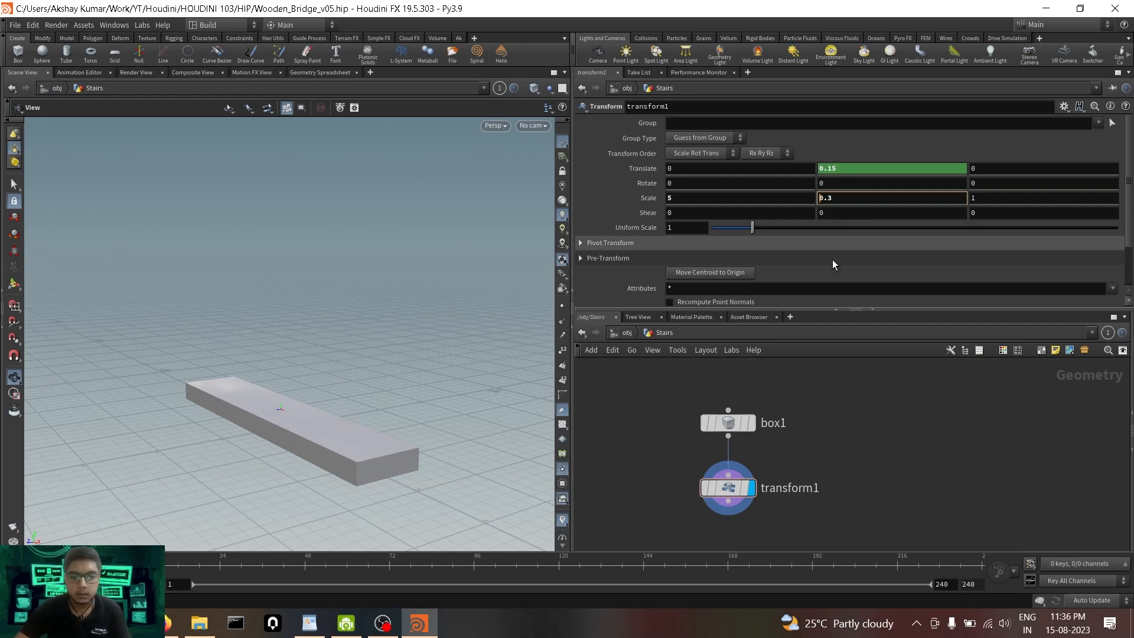
Turn off the display of the axis gnomon on the box in the viewport.
{"action": "scroll", "coordinate": [278, 416], "scroll_direction": "up", "scroll_amount": 5}
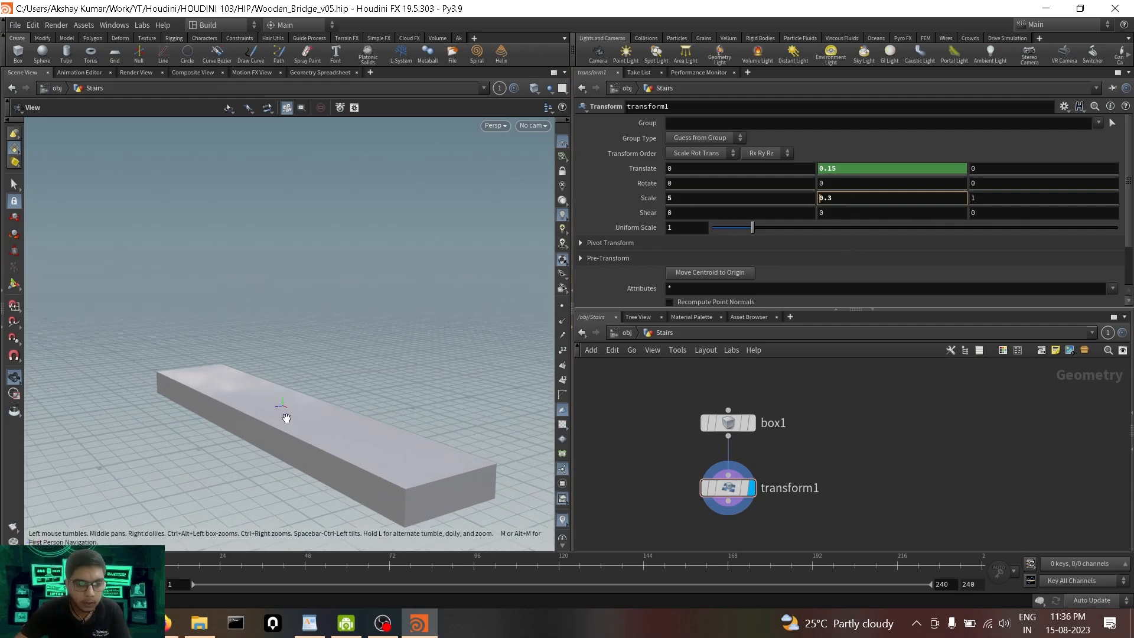
{"action": "scroll", "coordinate": [264, 409], "scroll_direction": "up", "scroll_amount": 2}
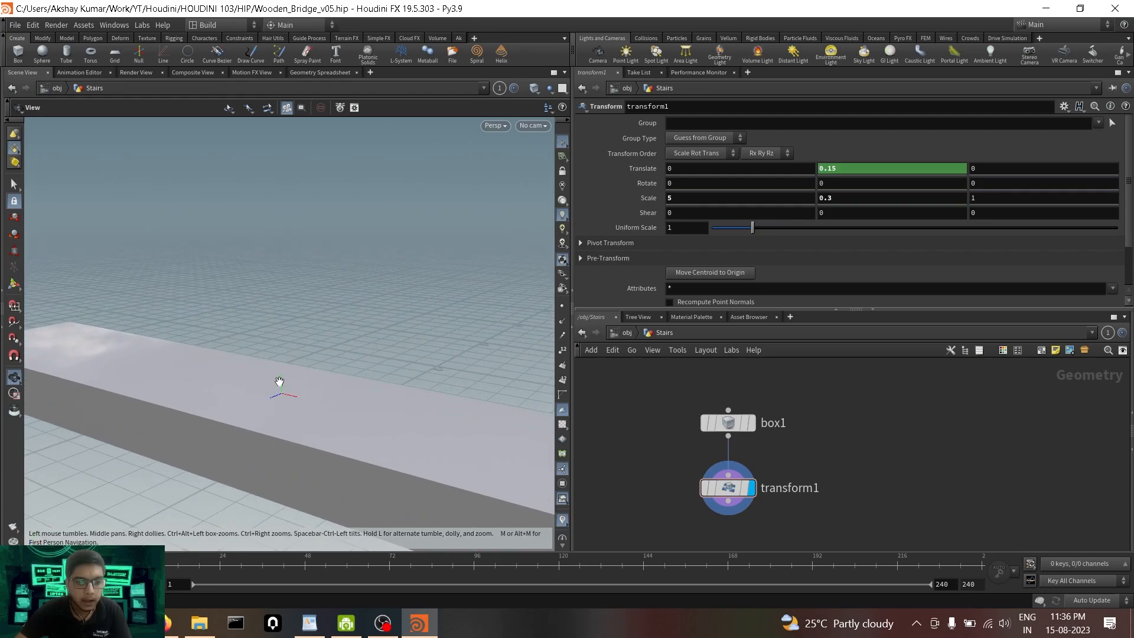
{"action": "left_click", "coordinate": [563, 470]}
{"action": "left_click", "coordinate": [564, 471]}
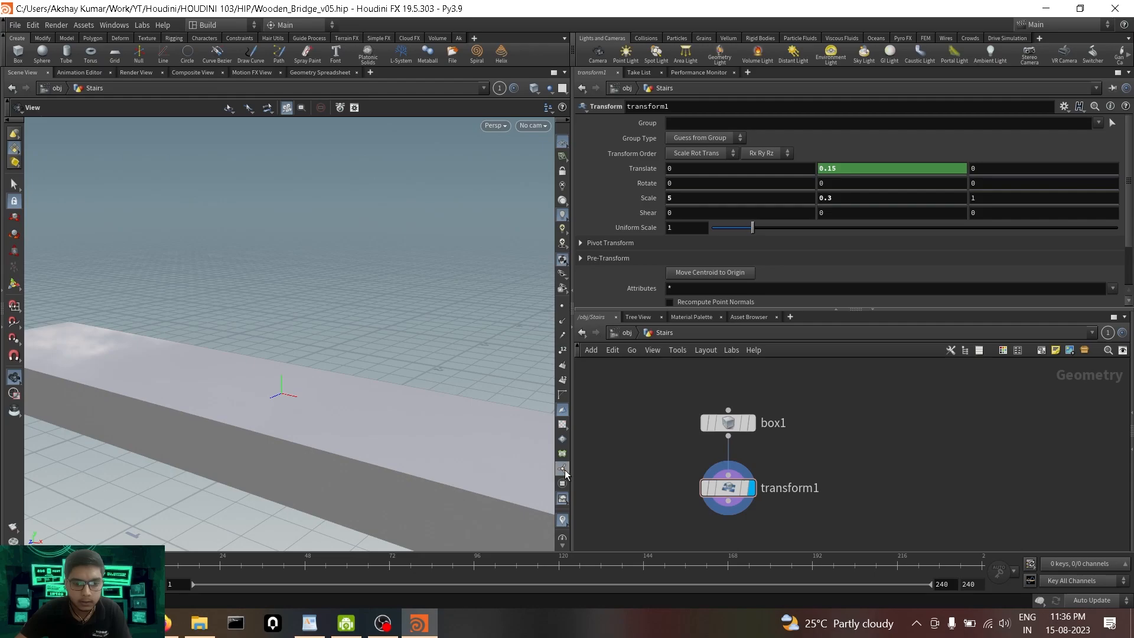
{"action": "left_click", "coordinate": [562, 469]}
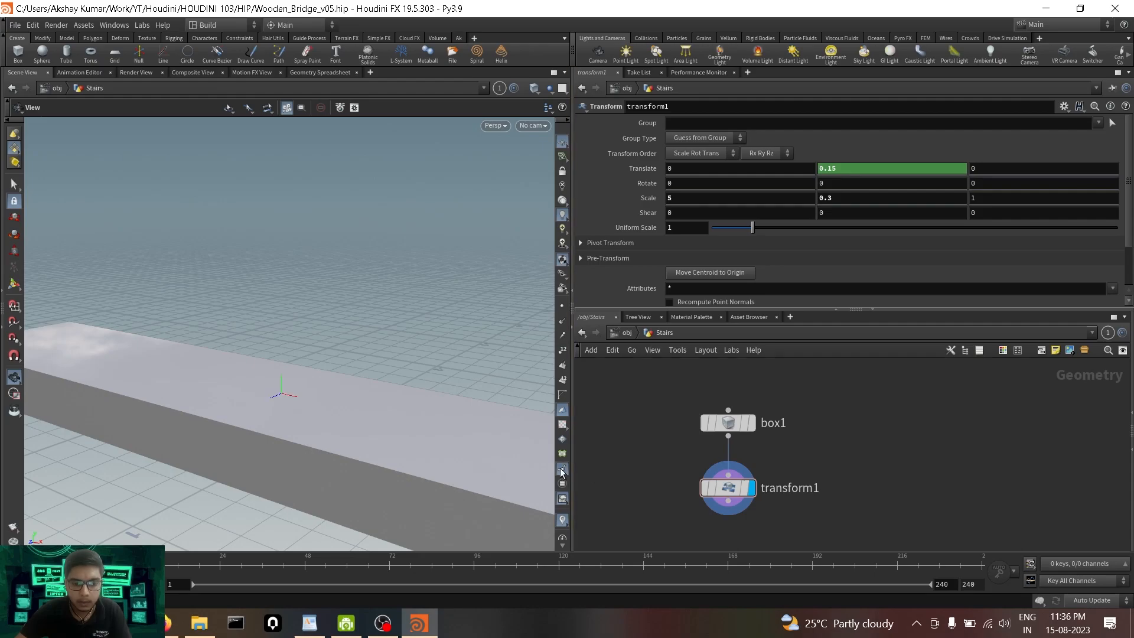
Widen the step by setting the Transform node's Scale Z to 2, and check its proportions in the viewport.
{"action": "key", "text": "f"}
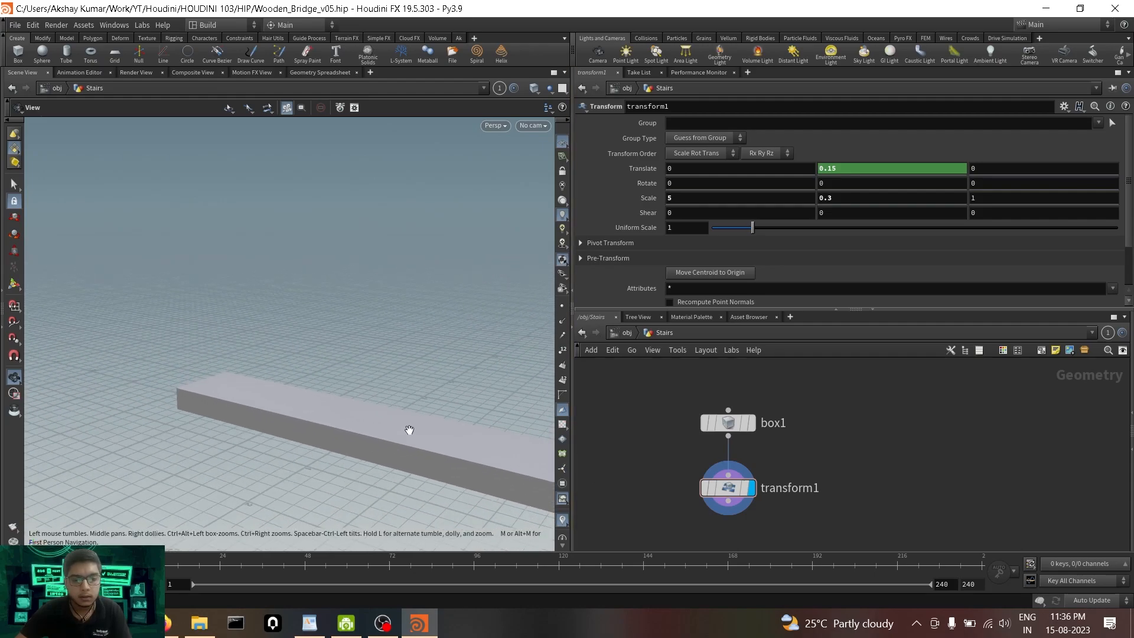
{"action": "left_click_drag", "start_coordinate": [378, 391], "coordinate": [337, 458]}
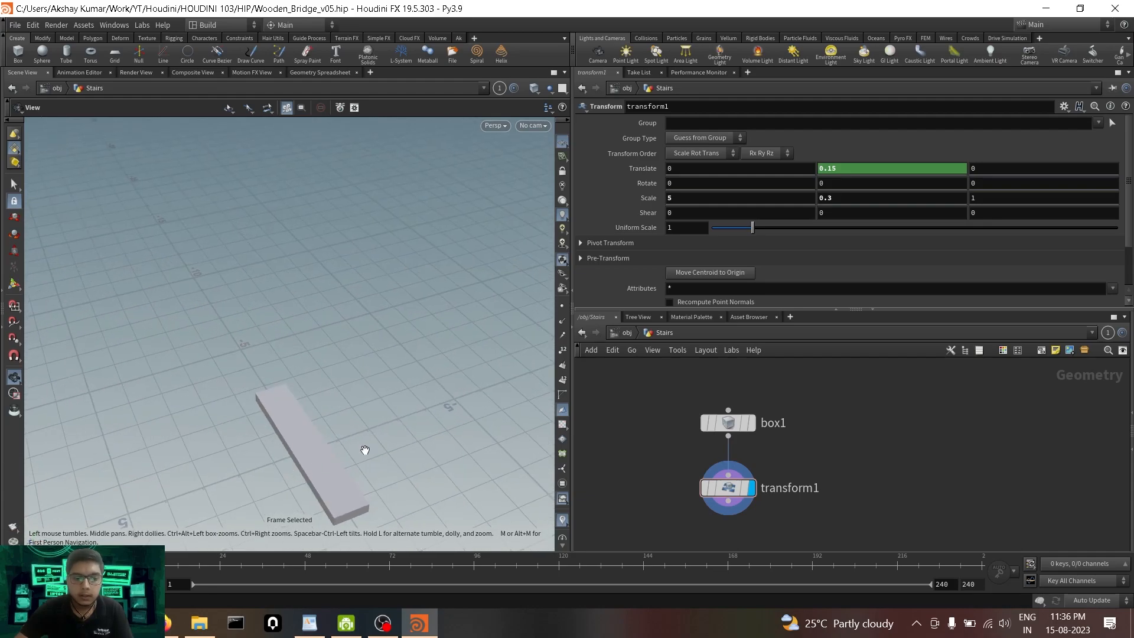
{"action": "left_click", "coordinate": [1000, 197]}
{"action": "scroll", "coordinate": [1000, 197], "scroll_direction": "up", "scroll_amount": 1}
{"action": "scroll", "coordinate": [1001, 197], "scroll_direction": "up", "scroll_amount": 5}
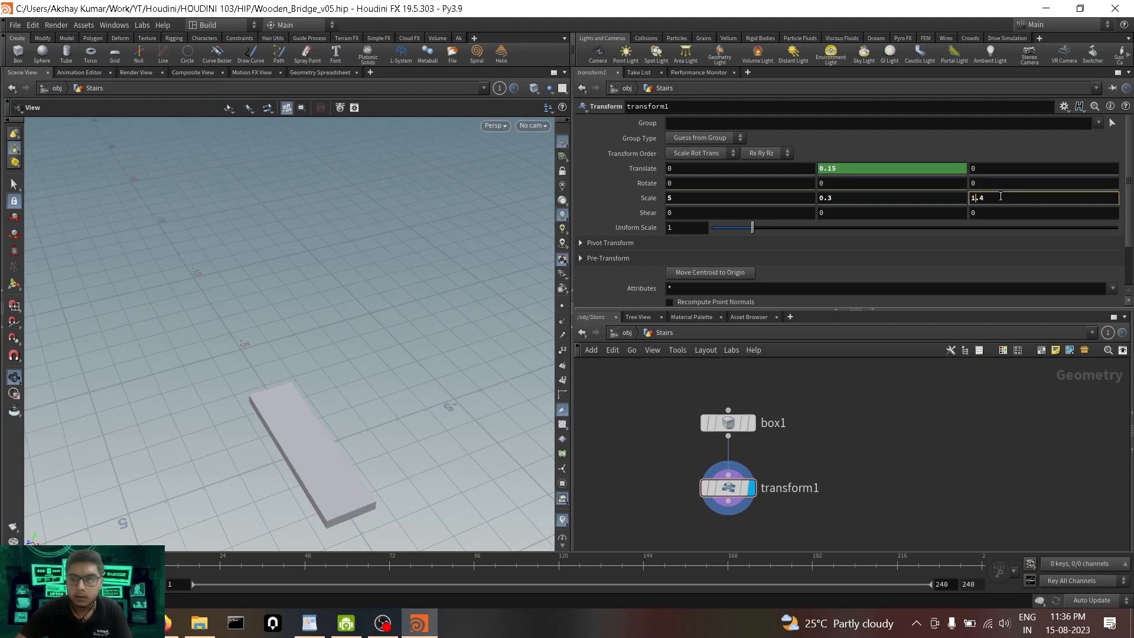
{"action": "scroll", "coordinate": [1000, 197], "scroll_direction": "up", "scroll_amount": 4}
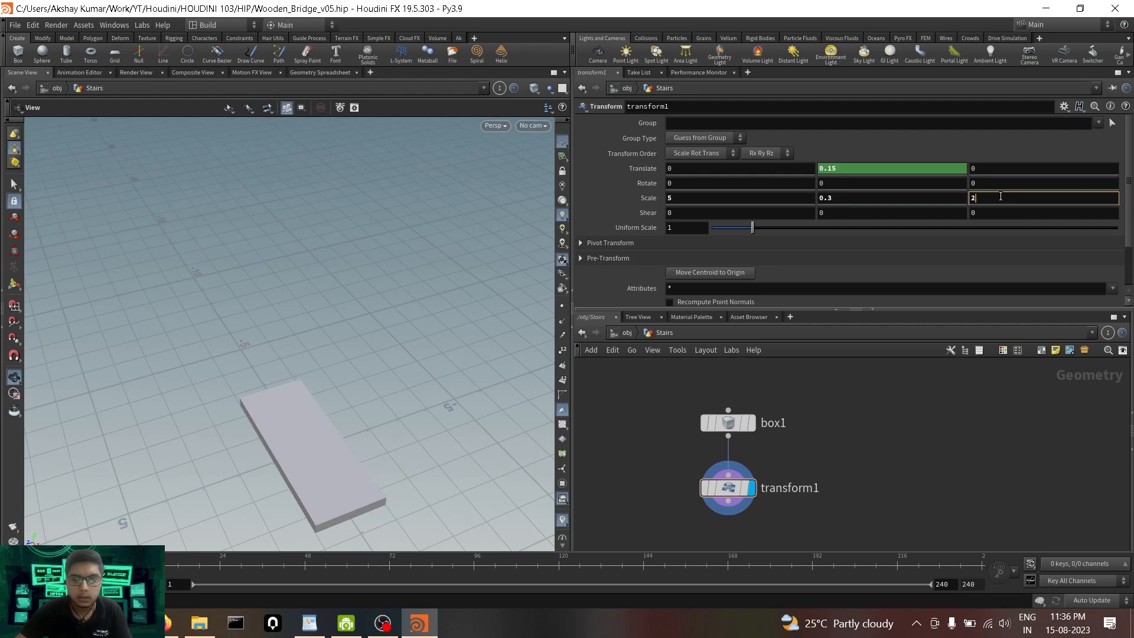
{"action": "mouse_move", "coordinate": [319, 426]}
{"action": "left_mouse_down"}
{"action": "mouse_move", "coordinate": [397, 359]}
{"action": "mouse_move", "coordinate": [341, 387]}
{"action": "mouse_move", "coordinate": [367, 425]}
{"action": "mouse_move", "coordinate": [367, 392]}
{"action": "mouse_move", "coordinate": [311, 418]}
{"action": "left_mouse_up"}
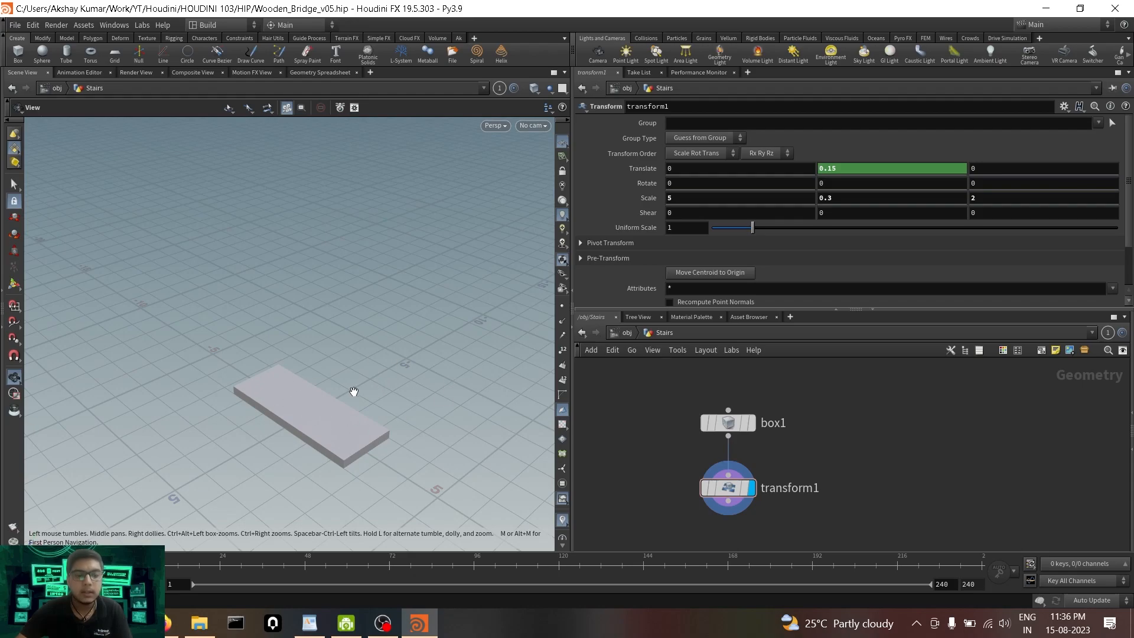
{"action": "left_click_drag", "start_coordinate": [339, 418], "coordinate": [374, 412]}
{"action": "middle_click_drag", "start_coordinate": [375, 413], "coordinate": [294, 432]}
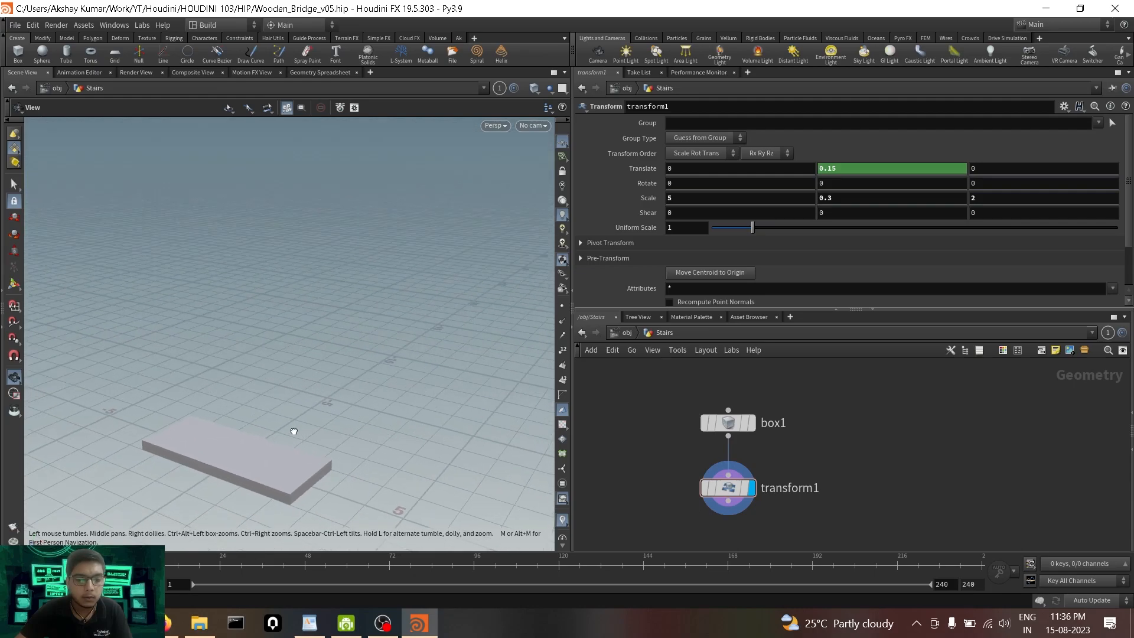
{"action": "middle_click_drag", "start_coordinate": [847, 468], "coordinate": [853, 426]}
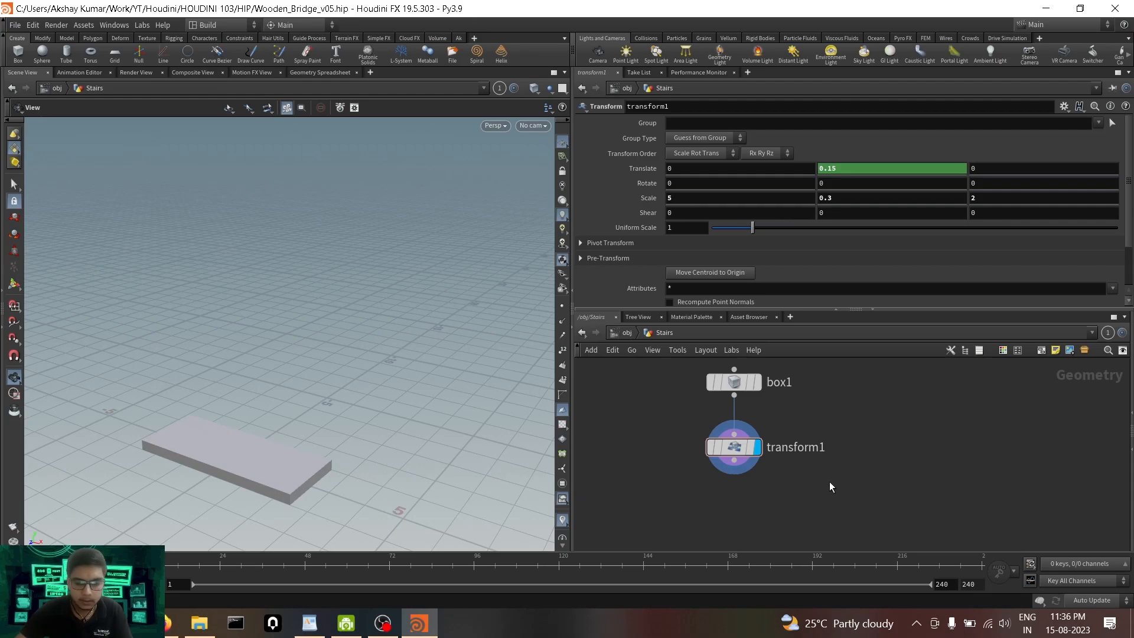
{"action": "middle_click_drag", "start_coordinate": [808, 481], "coordinate": [783, 477]}
{"action": "left_click", "coordinate": [710, 447]}
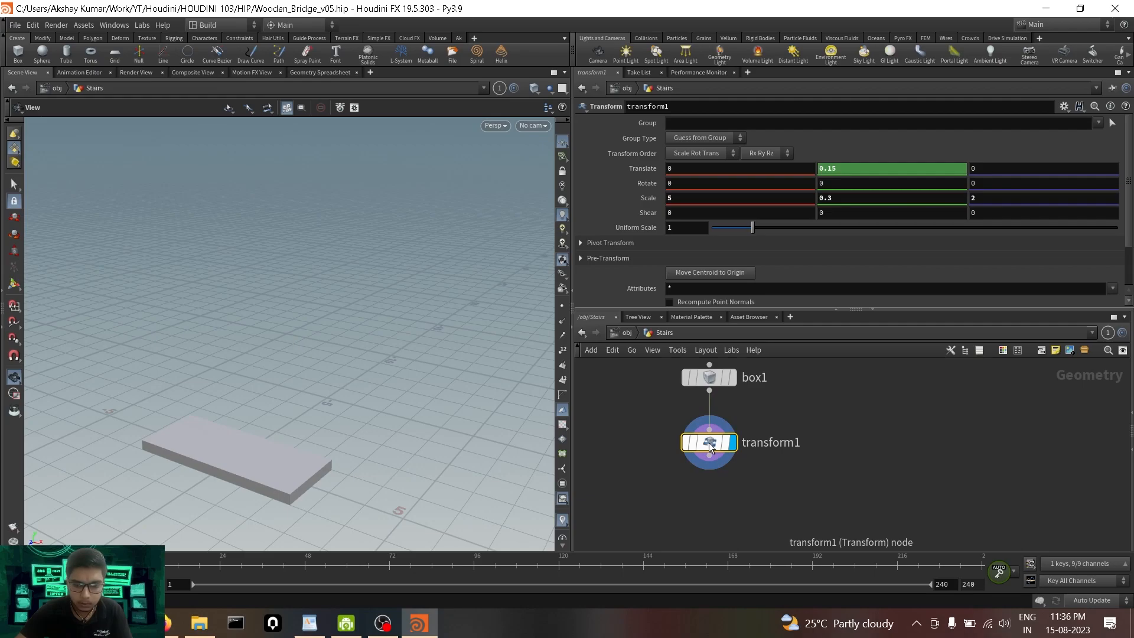
{"action": "left_click_drag", "start_coordinate": [710, 447], "coordinate": [890, 446], "text": "alt"}
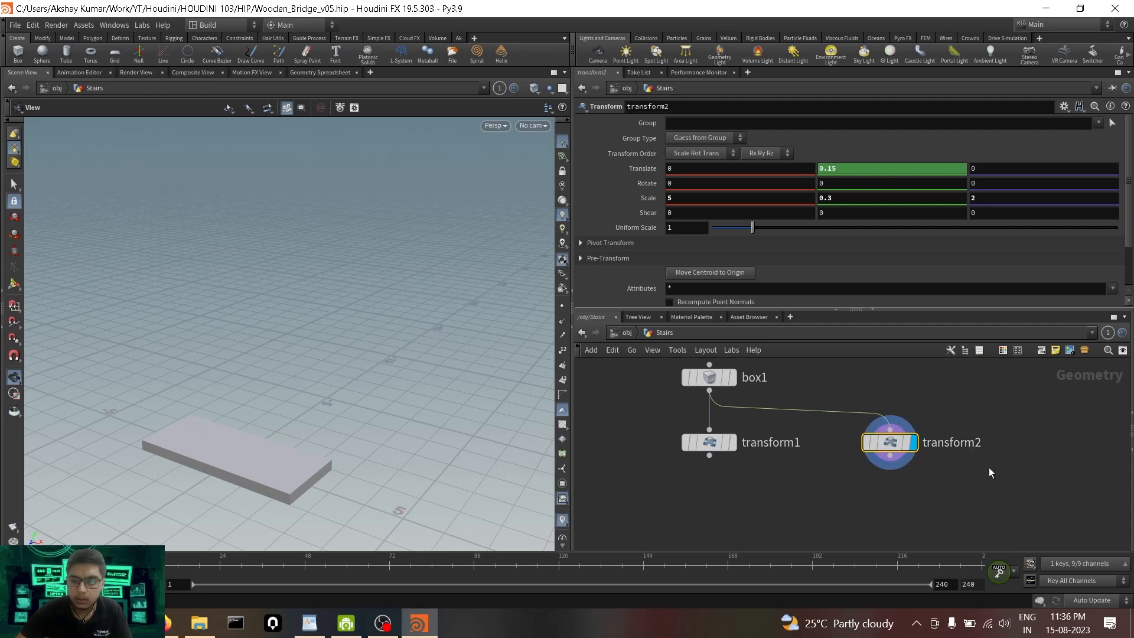
{"action": "middle_click_drag", "start_coordinate": [989, 467], "coordinate": [955, 462]}
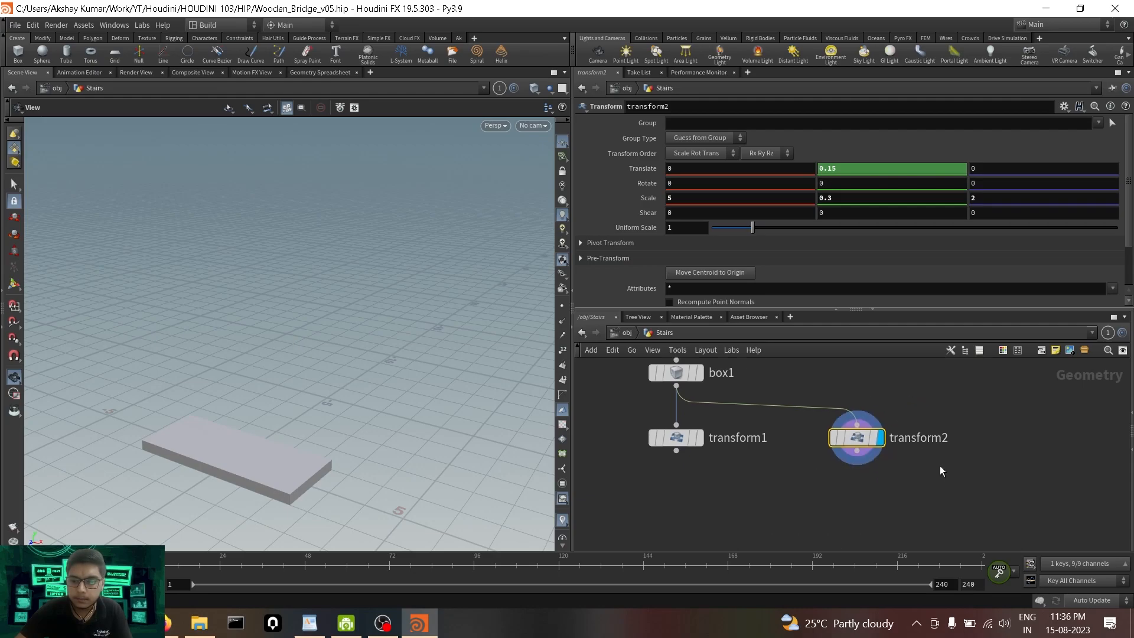
{"action": "left_click", "coordinate": [859, 440]}
{"action": "left_click_drag", "start_coordinate": [858, 440], "coordinate": [891, 501], "text": "alt"}
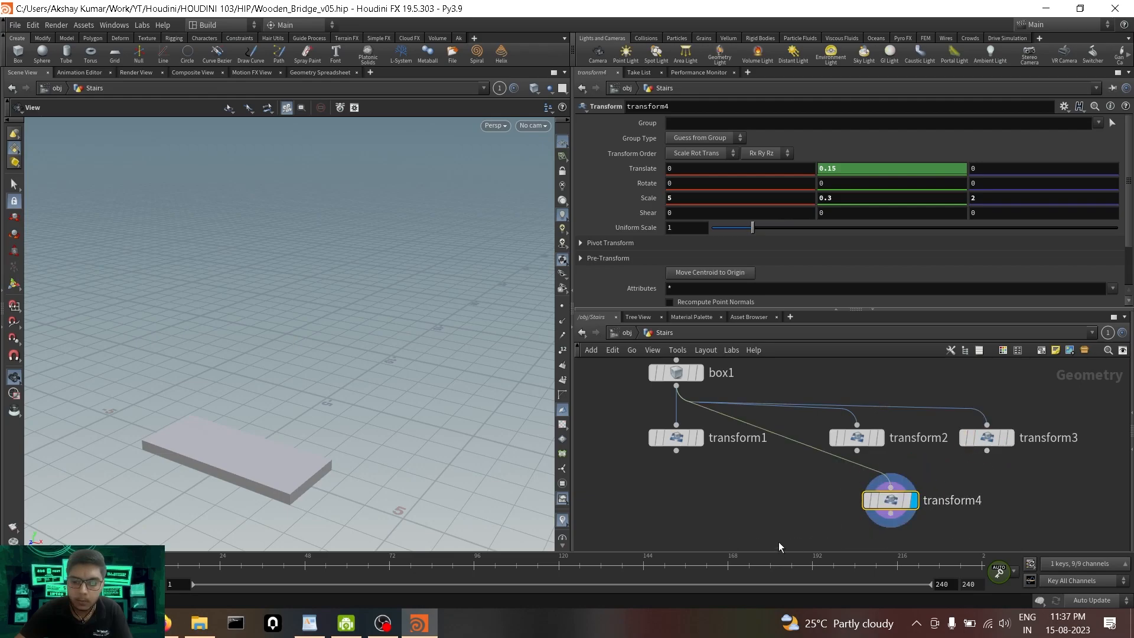
{"action": "left_click_drag", "start_coordinate": [1069, 404], "coordinate": [842, 515]}
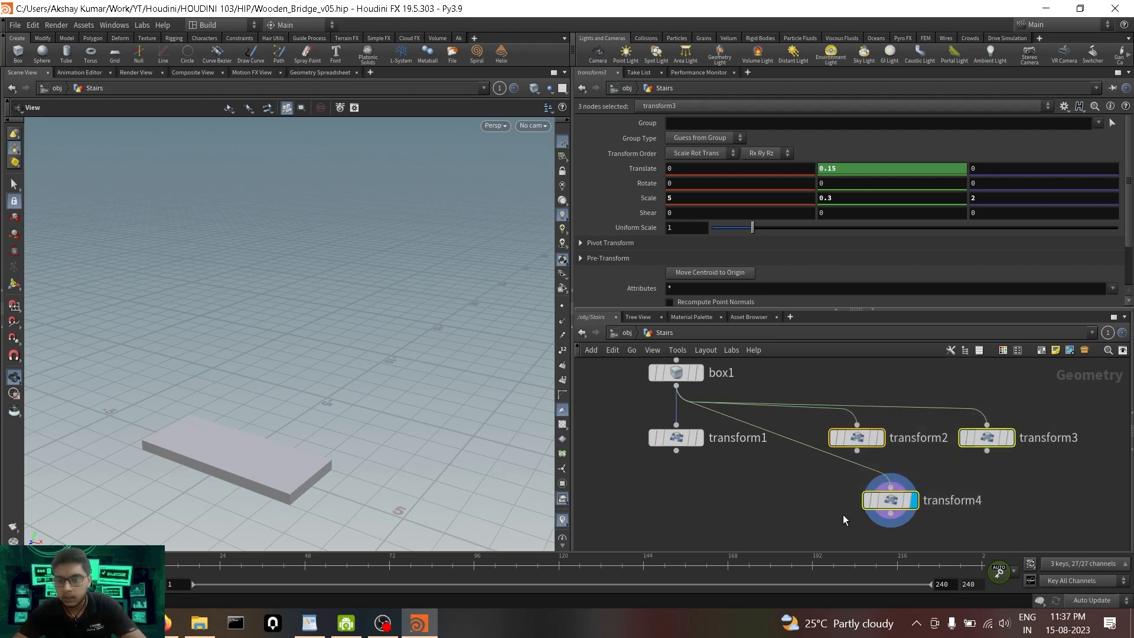
{"action": "left_click_drag", "start_coordinate": [1082, 385], "coordinate": [827, 515]}
{"action": "key", "text": "Delete"}
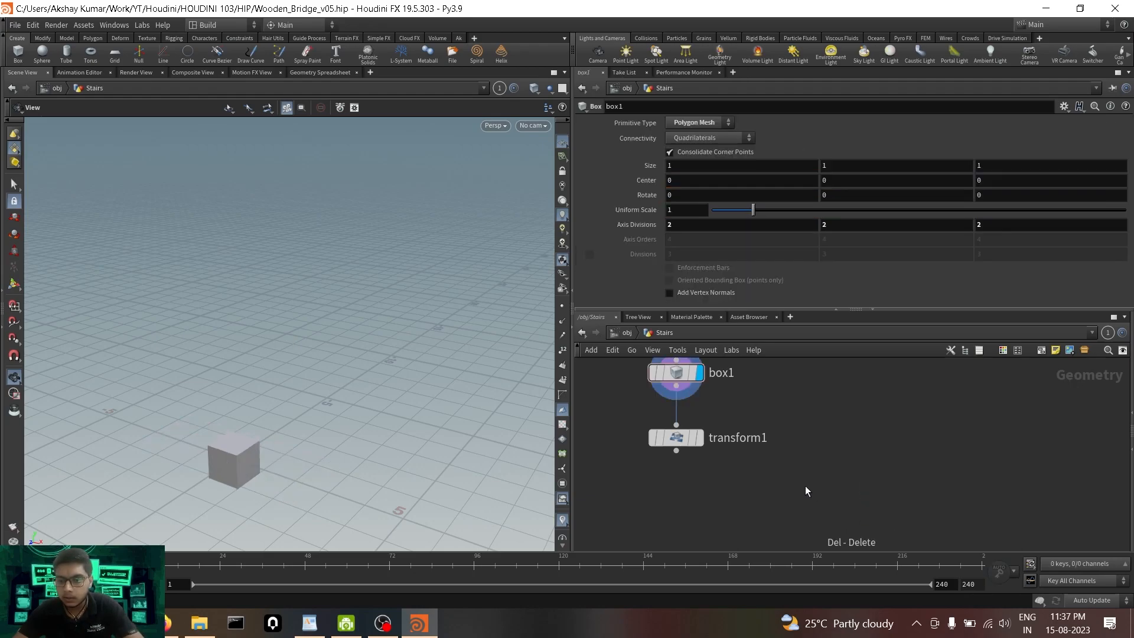
Duplicate the transform1 node into a second Transform branch fed by box1, and switch the display between the two branches.
{"action": "left_click", "coordinate": [676, 435]}
{"action": "left_click_drag", "start_coordinate": [678, 437], "coordinate": [837, 432], "text": "alt"}
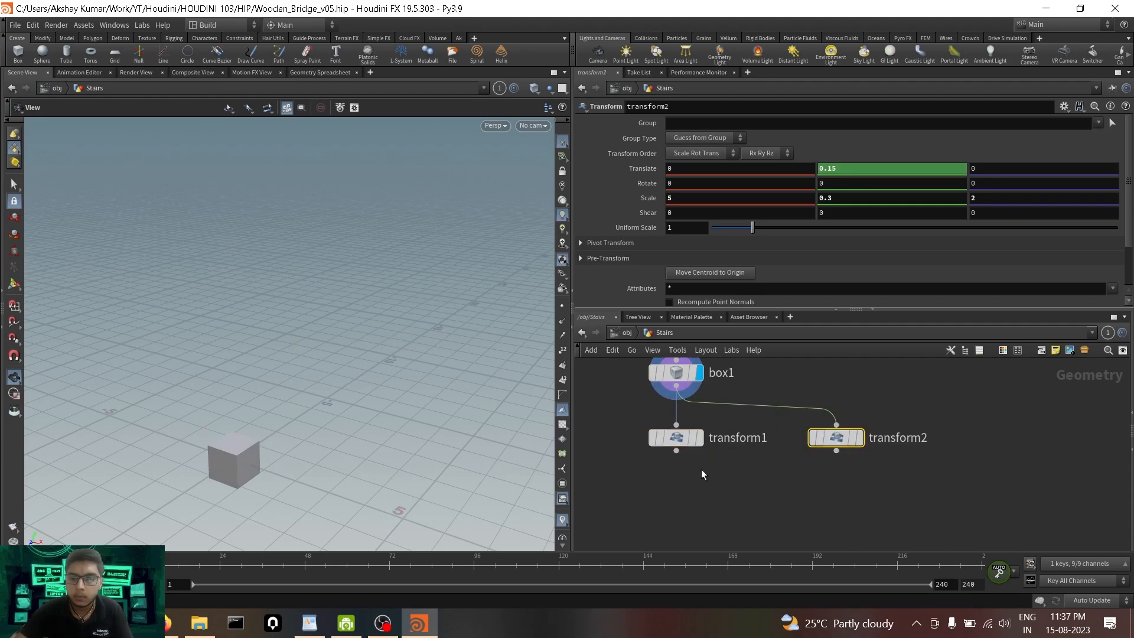
{"action": "left_click", "coordinate": [699, 438]}
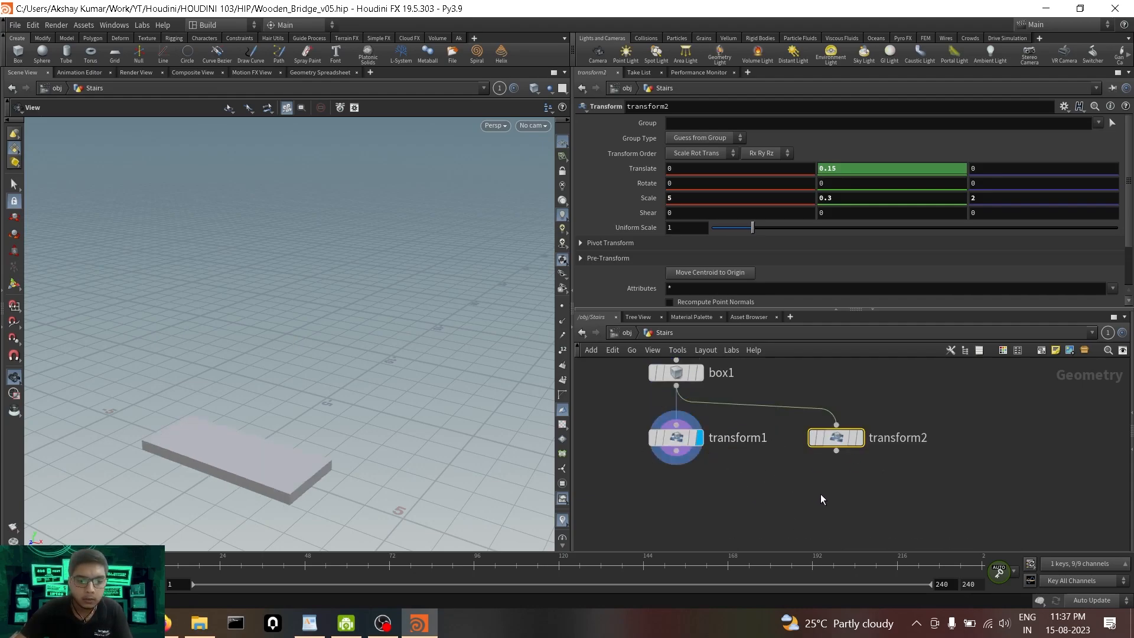
{"action": "left_click", "coordinate": [860, 437]}
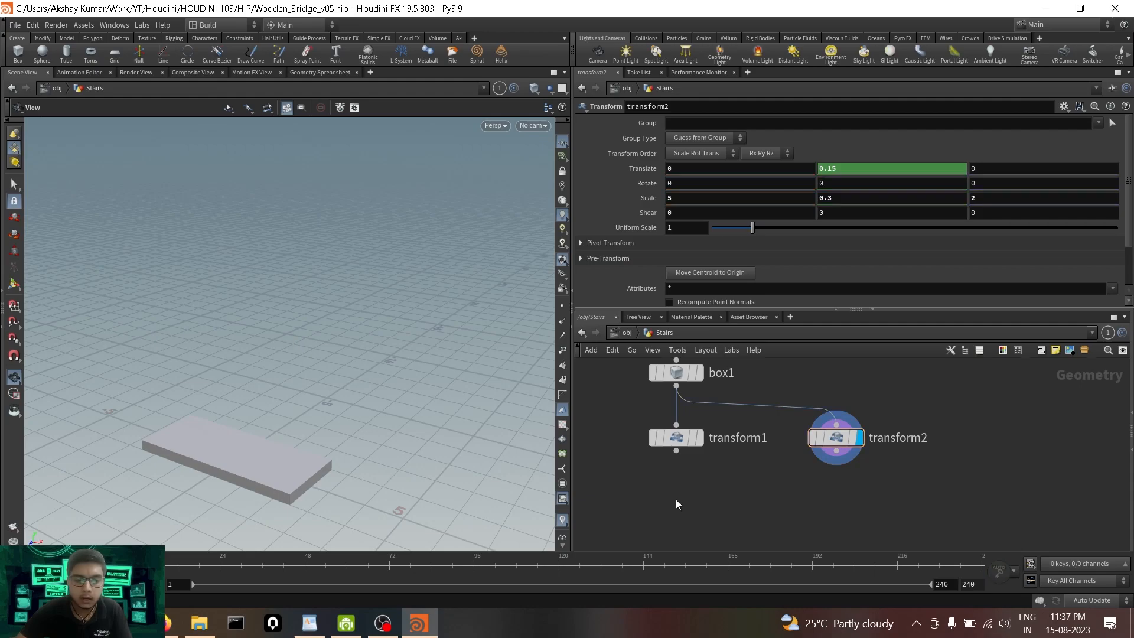
{"action": "middle_click_drag", "start_coordinate": [657, 478], "coordinate": [668, 510]}
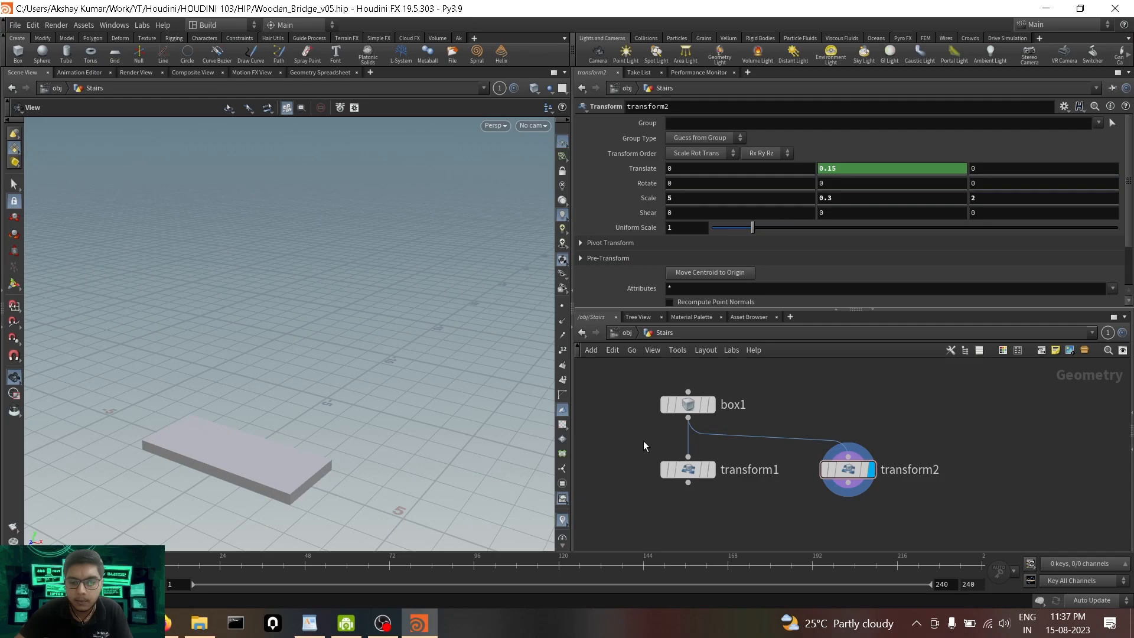
{"action": "left_click", "coordinate": [675, 404]}
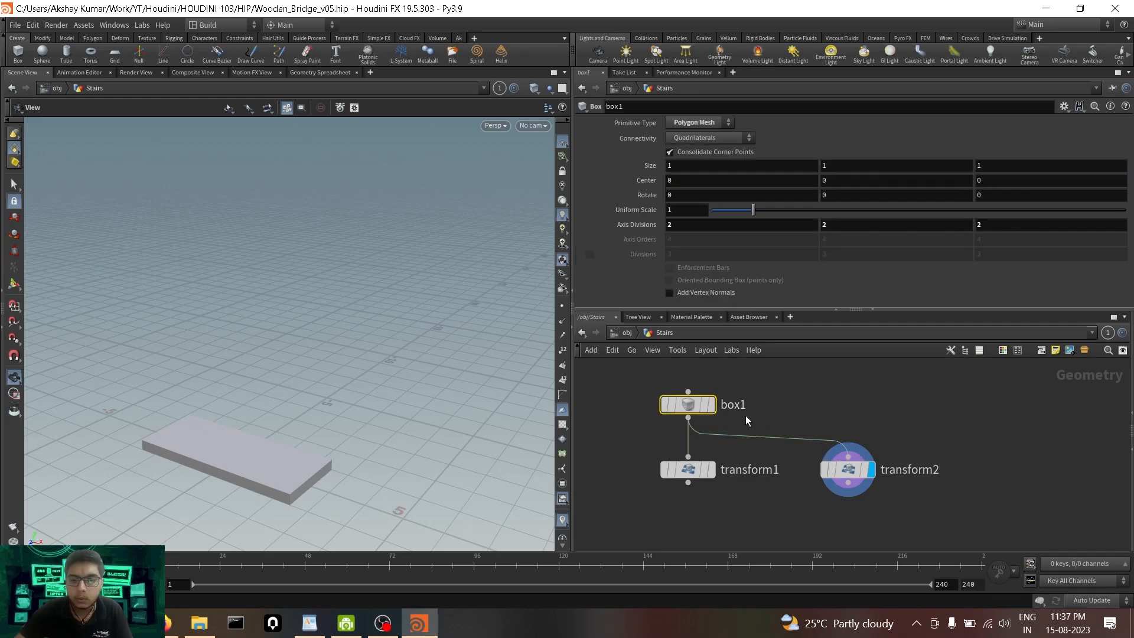
{"action": "left_click", "coordinate": [673, 471]}
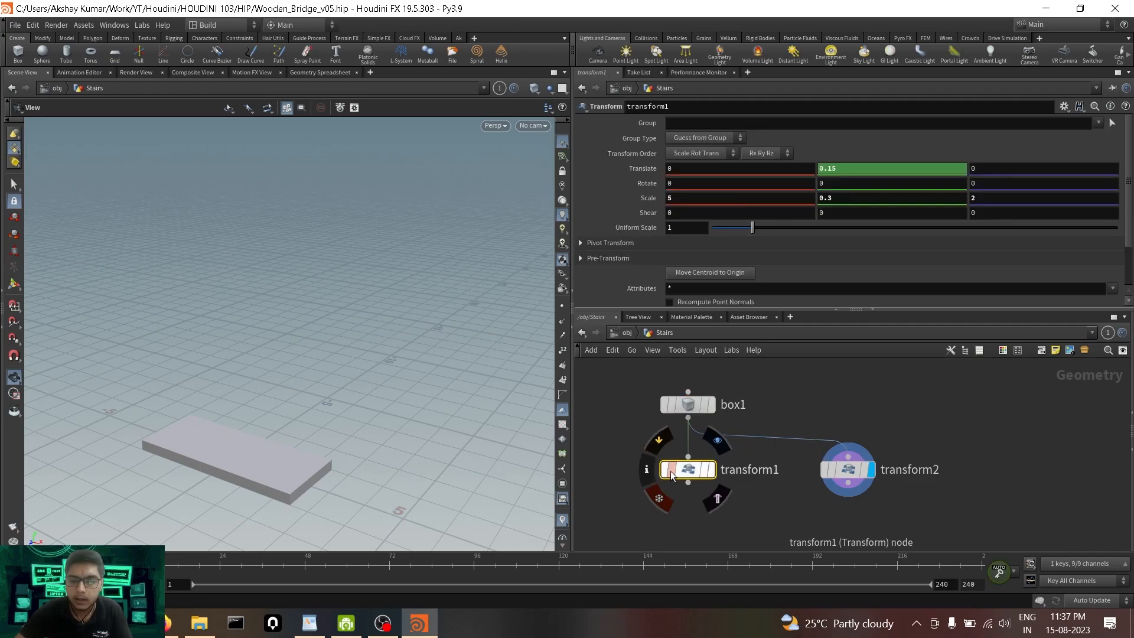
{"action": "left_click", "coordinate": [688, 405]}
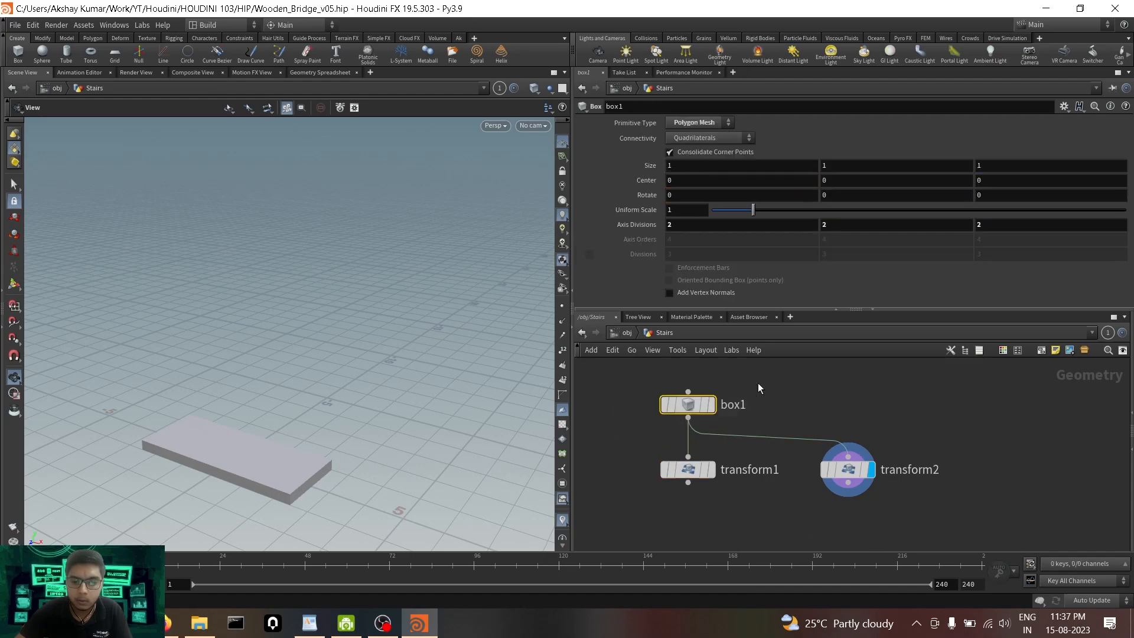
{"action": "left_click", "coordinate": [688, 471]}
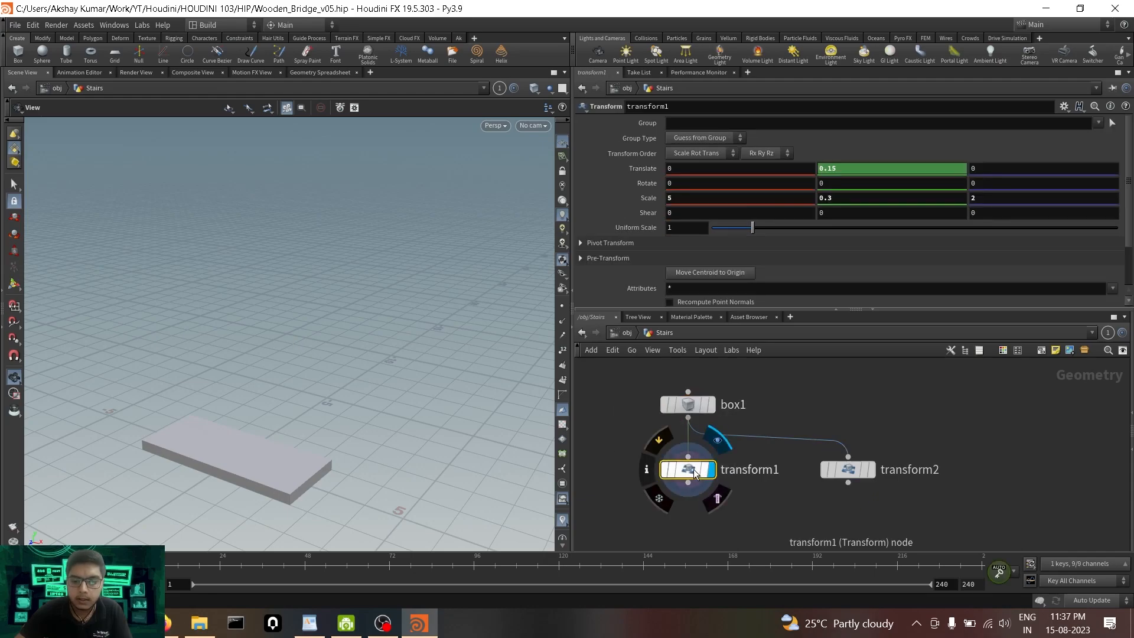
Set the transform2 node's Translate X to 3.4 and compare its output with transform1's in the viewport.
{"action": "left_click", "coordinate": [850, 471]}
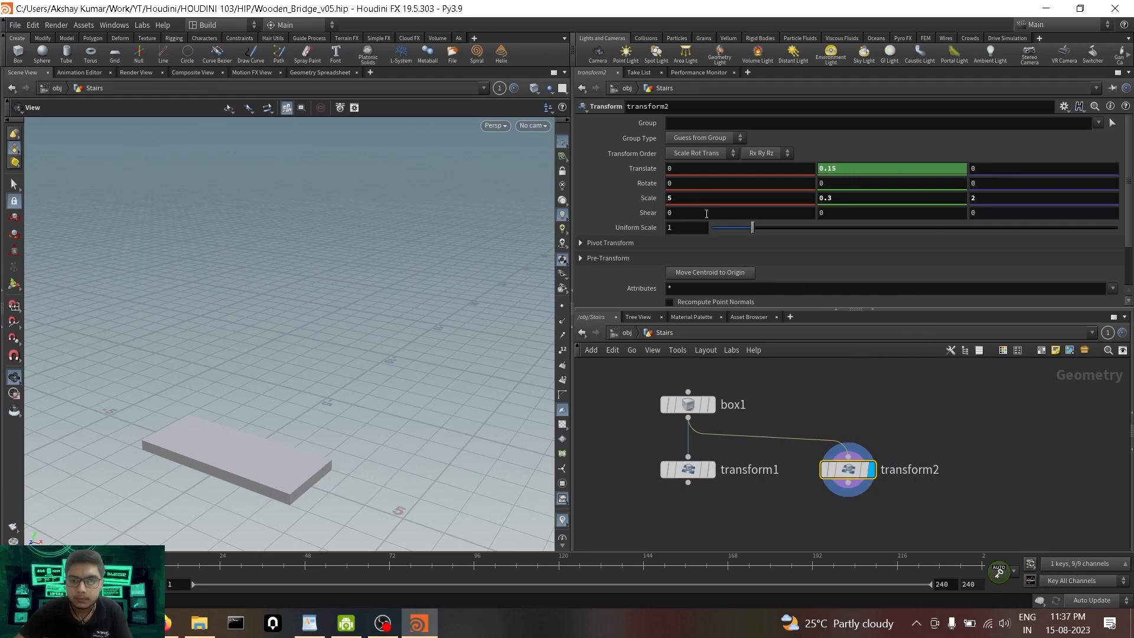
{"action": "scroll", "coordinate": [716, 169], "scroll_direction": "up", "scroll_amount": 20}
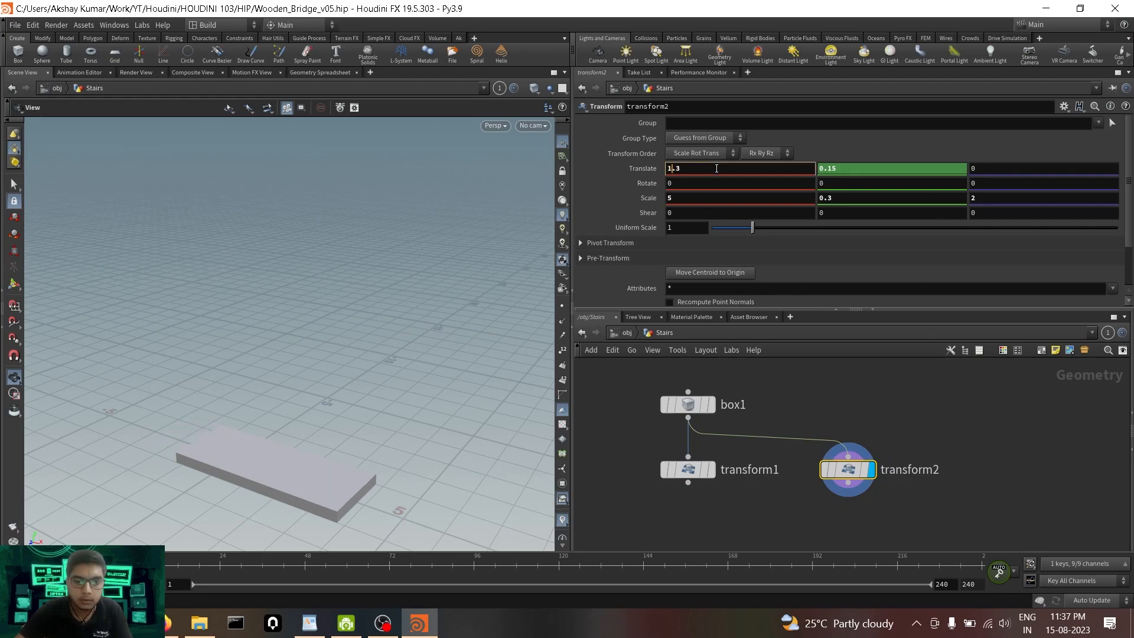
{"action": "left_click", "coordinate": [711, 470]}
{"action": "left_click_drag", "start_coordinate": [256, 455], "coordinate": [256, 400]}
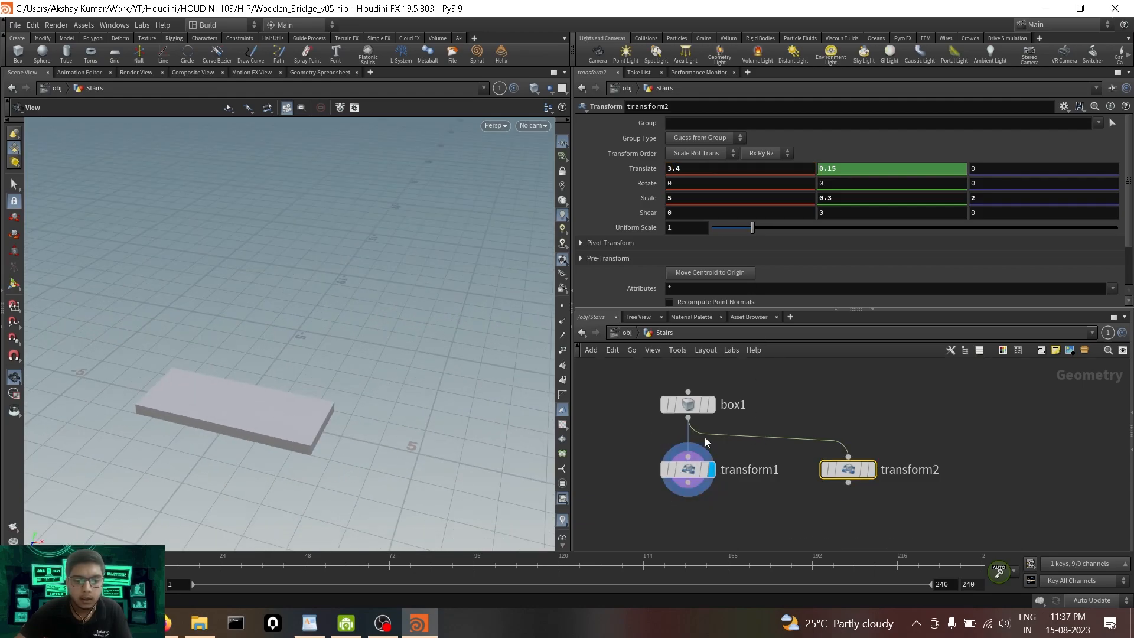
{"action": "left_click", "coordinate": [693, 405]}
{"action": "left_click", "coordinate": [688, 469]}
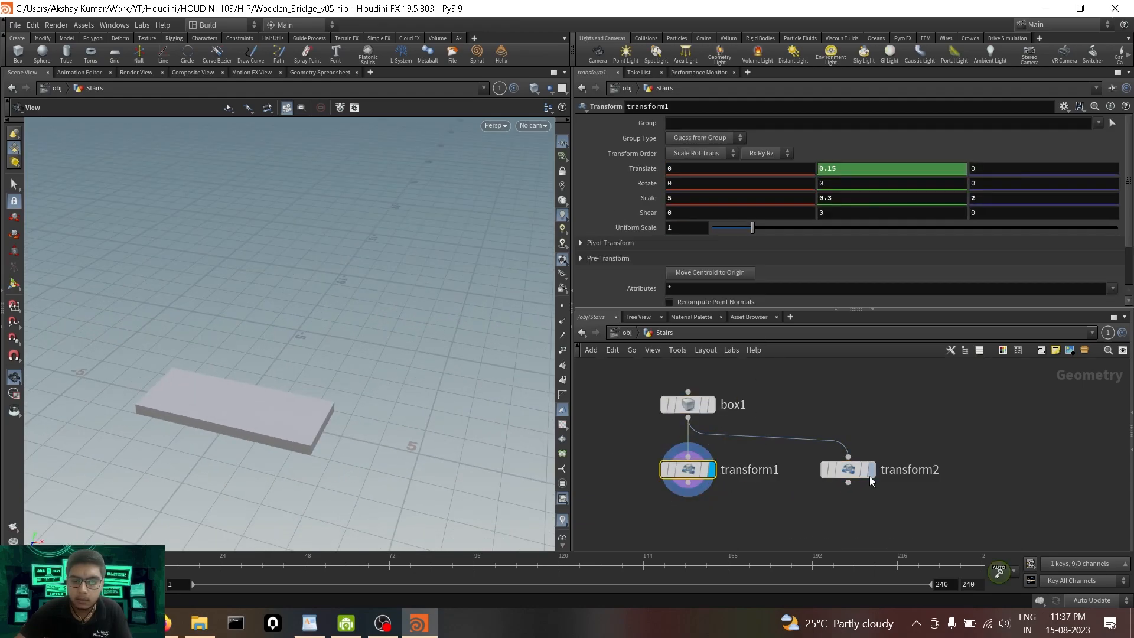
{"action": "left_click", "coordinate": [871, 470]}
{"action": "left_click", "coordinate": [714, 475]}
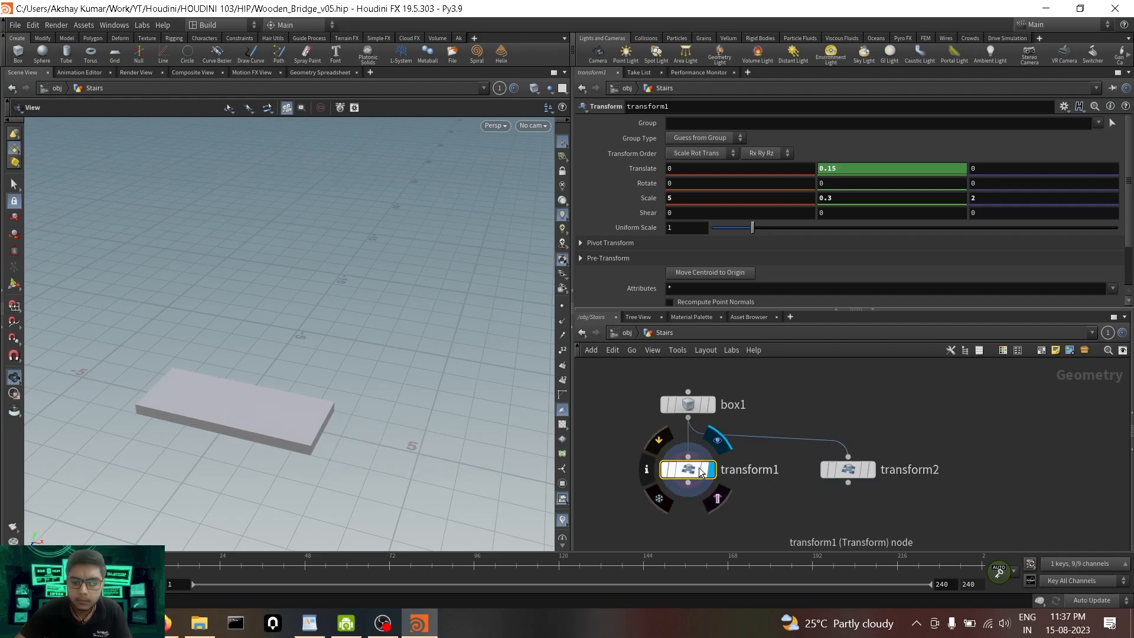
{"action": "left_click", "coordinate": [872, 469]}
Add a Merge node, connect transform1 and transform2 into it, and display the merged result.
{"action": "middle_click_drag", "start_coordinate": [739, 524], "coordinate": [742, 480]}
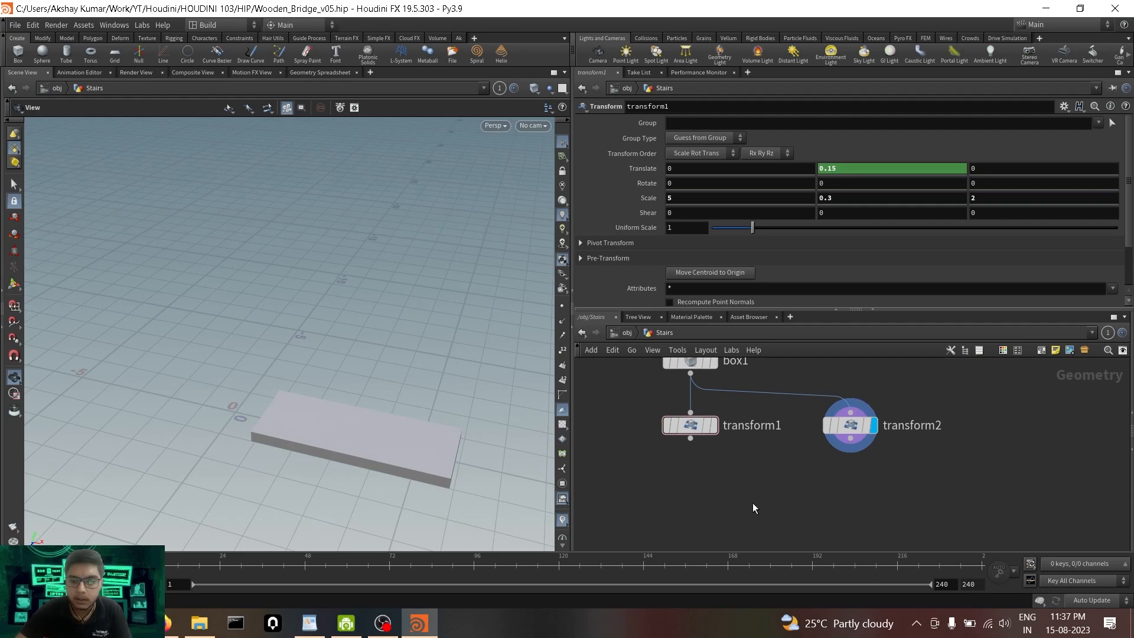
{"action": "key", "text": "Tab"}
{"action": "type", "text": "merg"}
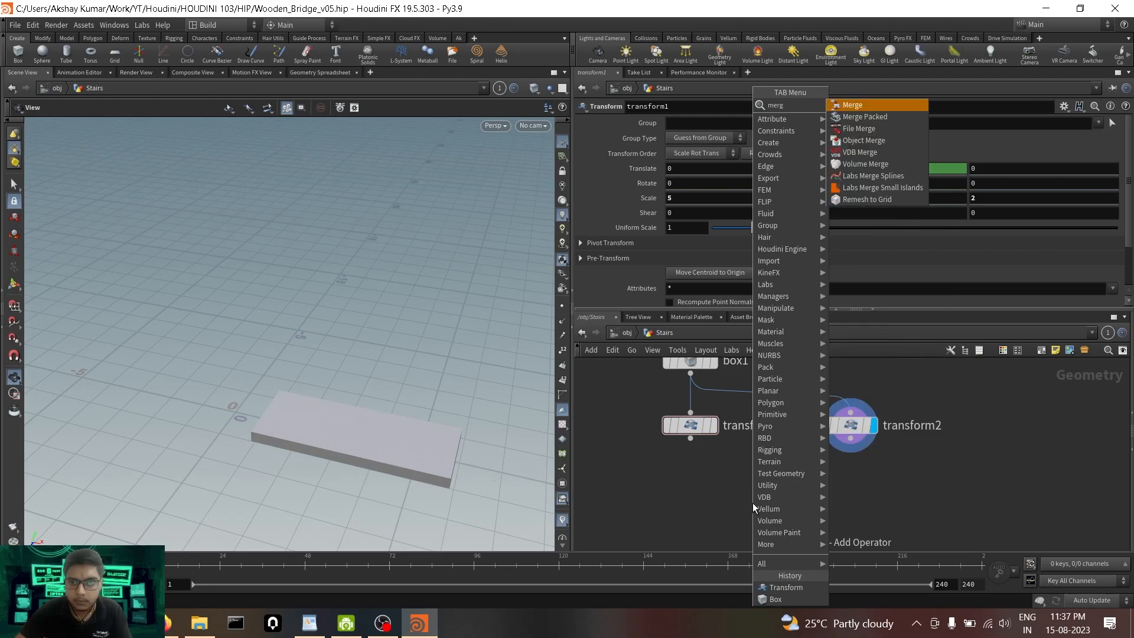
{"action": "key", "text": "Return"}
{"action": "left_click", "coordinate": [752, 502]}
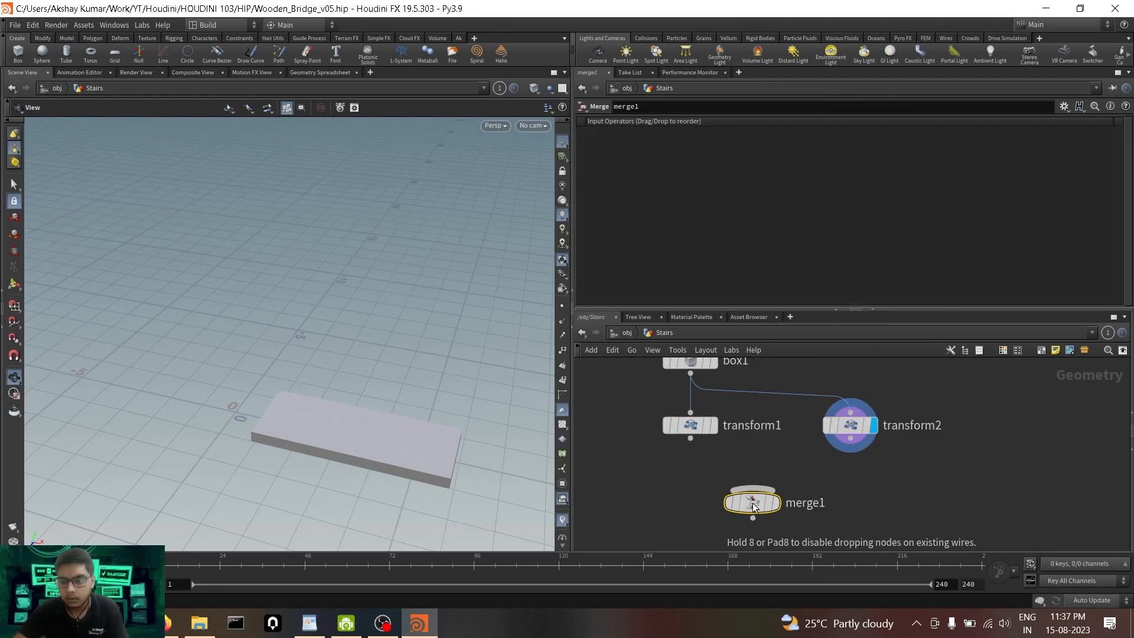
{"action": "left_click_drag", "start_coordinate": [691, 439], "coordinate": [752, 499]}
{"action": "left_click", "coordinate": [850, 439]}
{"action": "left_click", "coordinate": [779, 506]}
{"action": "left_click", "coordinate": [777, 505]}
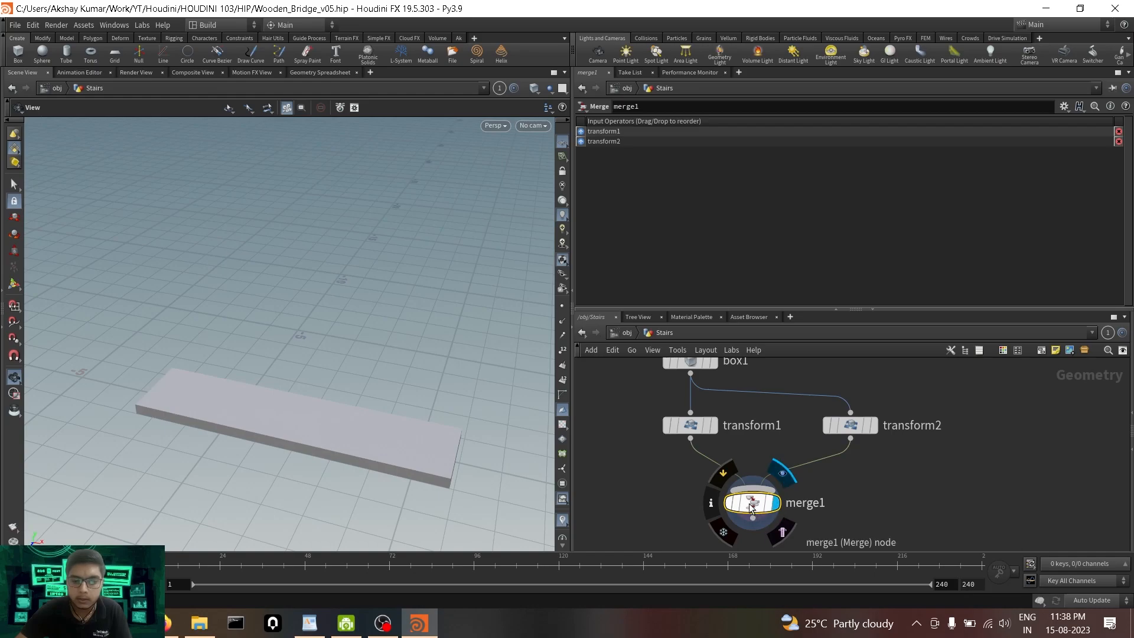
Duplicate transform2 into a third Transform node wired between box1 and merge1, and set its Translate X to 9.5.
{"action": "left_click", "coordinate": [851, 431]}
{"action": "middle_click_drag", "start_coordinate": [902, 480], "coordinate": [876, 498]}
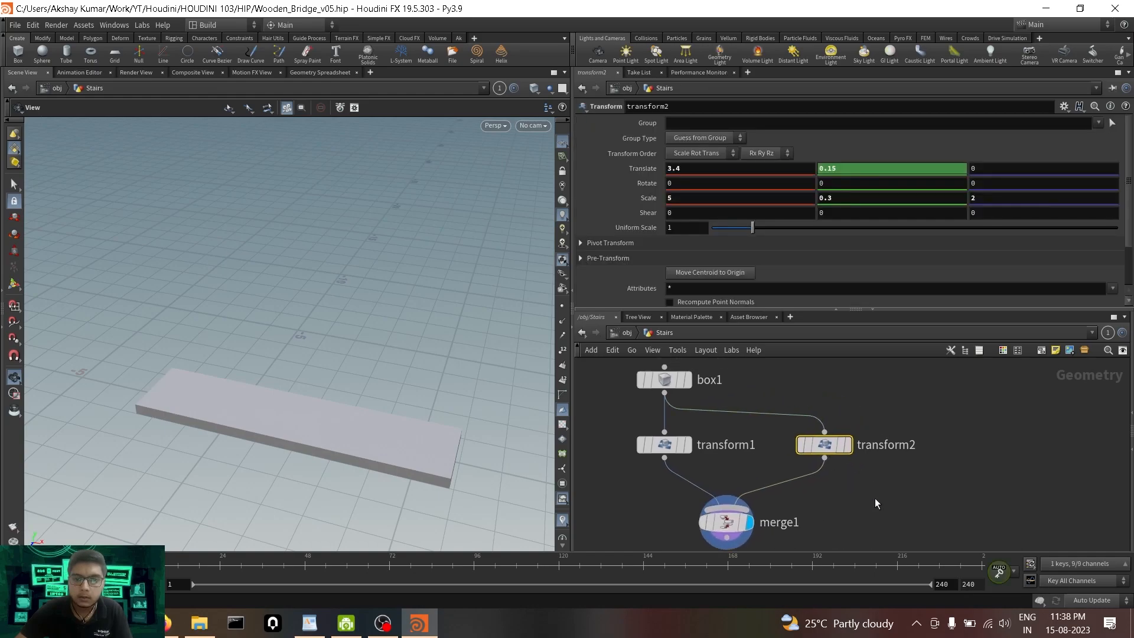
{"action": "left_click_drag", "start_coordinate": [358, 420], "coordinate": [364, 386]}
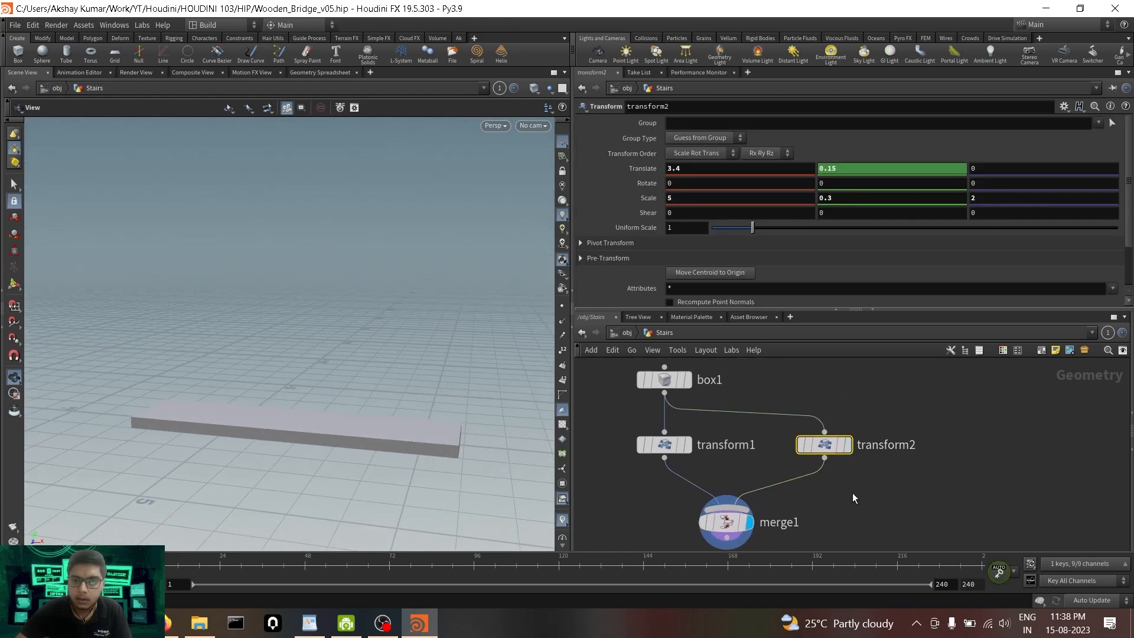
{"action": "left_click_drag", "start_coordinate": [825, 446], "coordinate": [867, 446]}
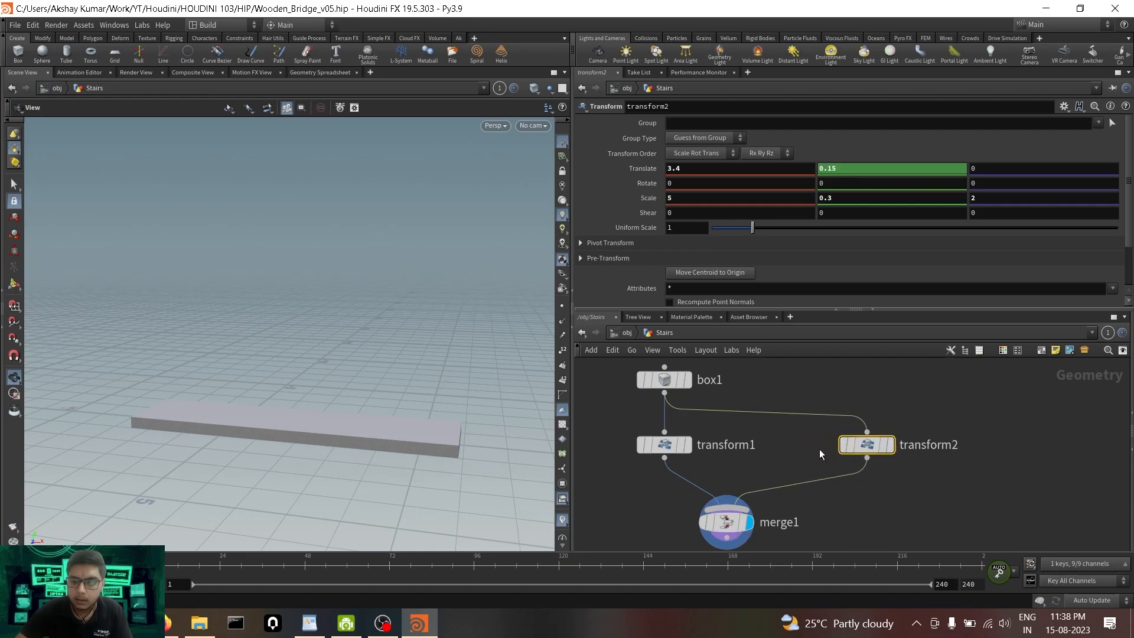
{"action": "left_click", "coordinate": [667, 381]}
{"action": "left_click", "coordinate": [664, 444]}
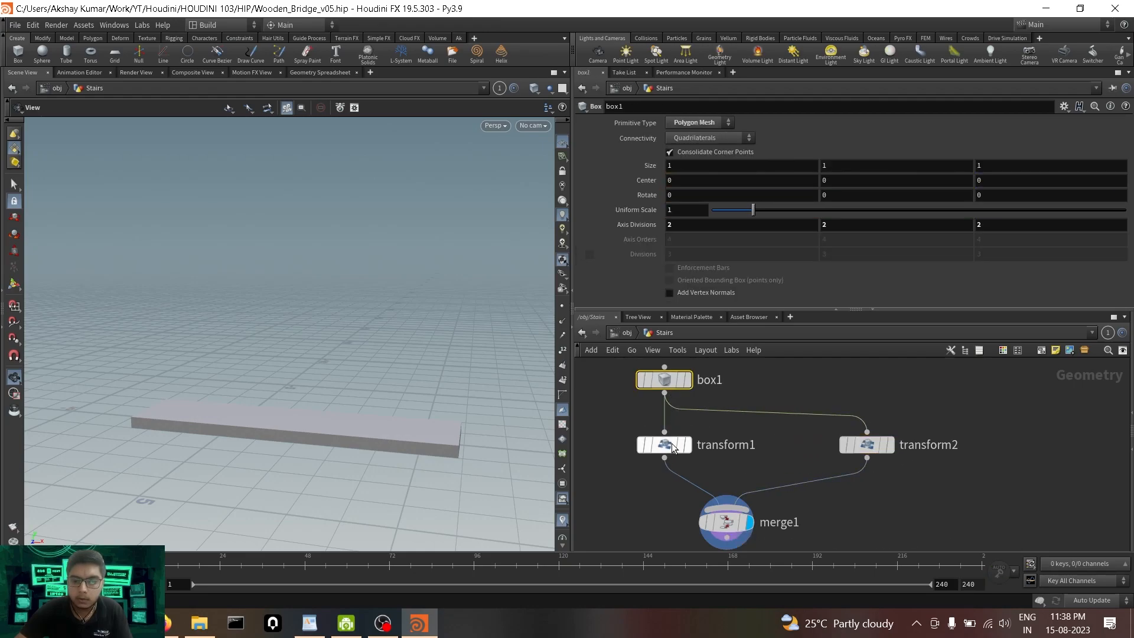
{"action": "left_click", "coordinate": [871, 449]}
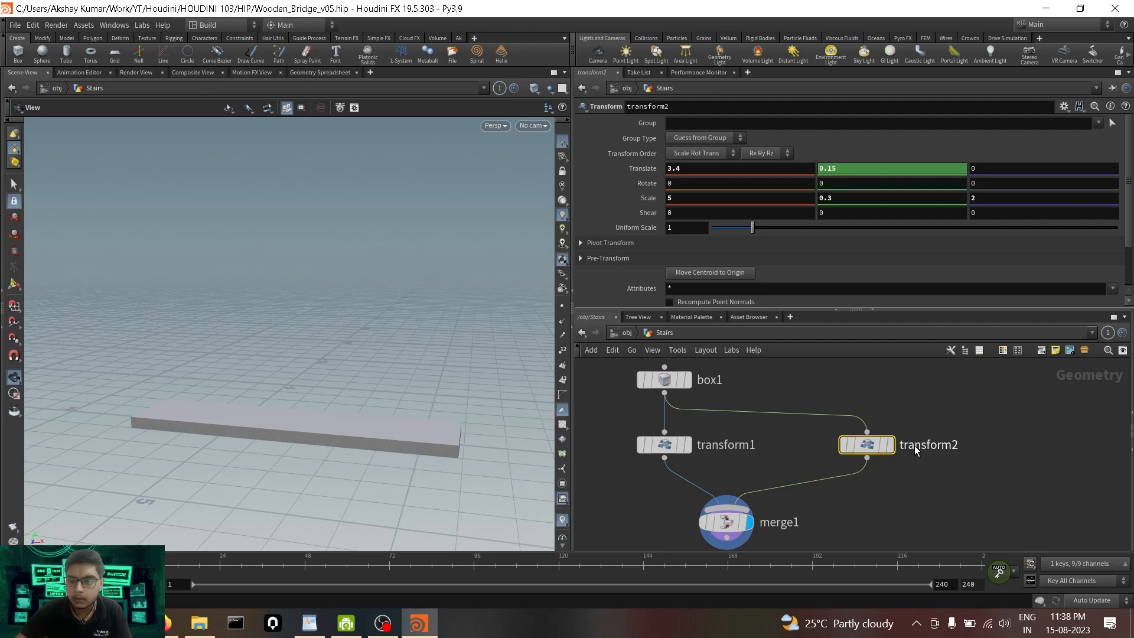
{"action": "left_click_drag", "start_coordinate": [867, 446], "coordinate": [757, 513], "text": "alt"}
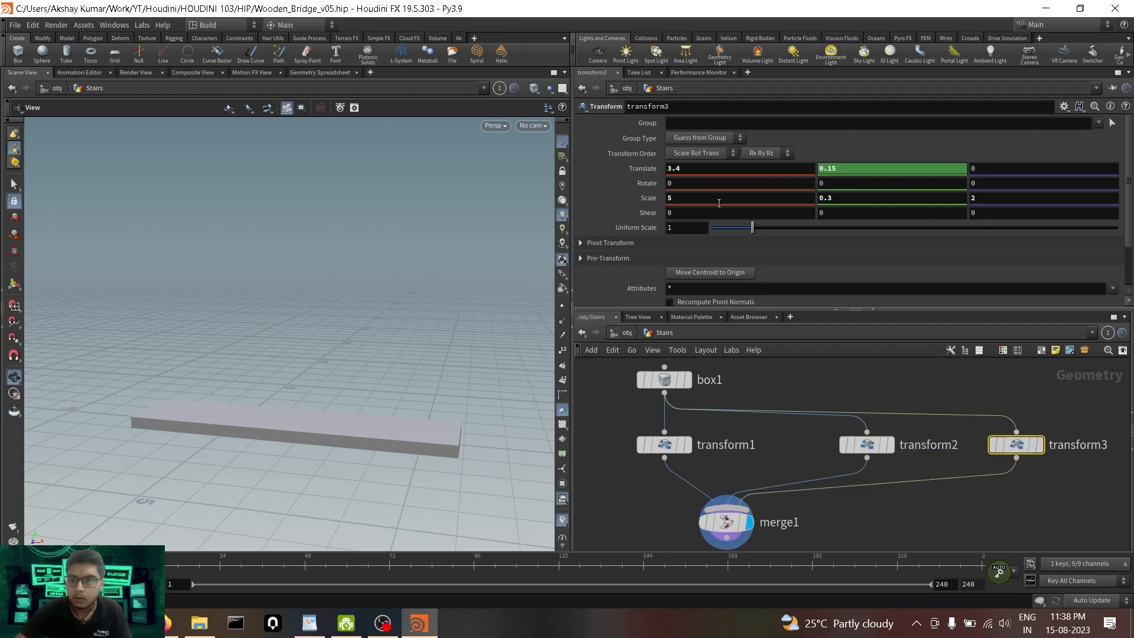
{"action": "middle_click_drag", "start_coordinate": [692, 168], "coordinate": [994, 190]}
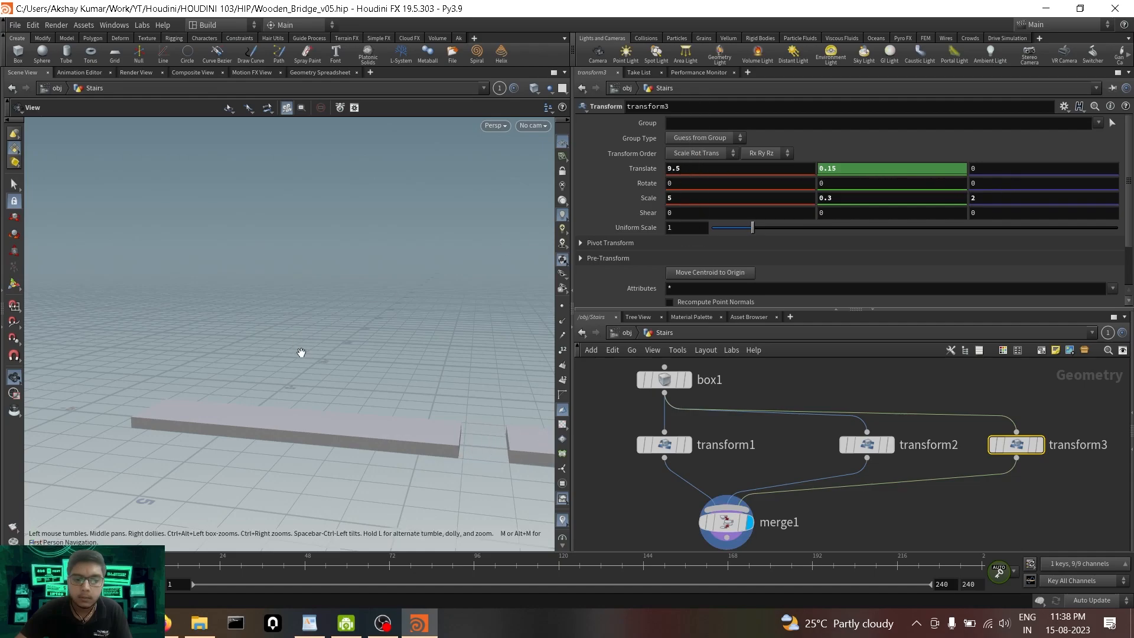
{"action": "scroll", "coordinate": [334, 390], "scroll_direction": "down", "scroll_amount": 3}
Set the transform2 node's Translate X to 6 and check the spacing of the steps in the viewport.
{"action": "left_click", "coordinate": [867, 446]}
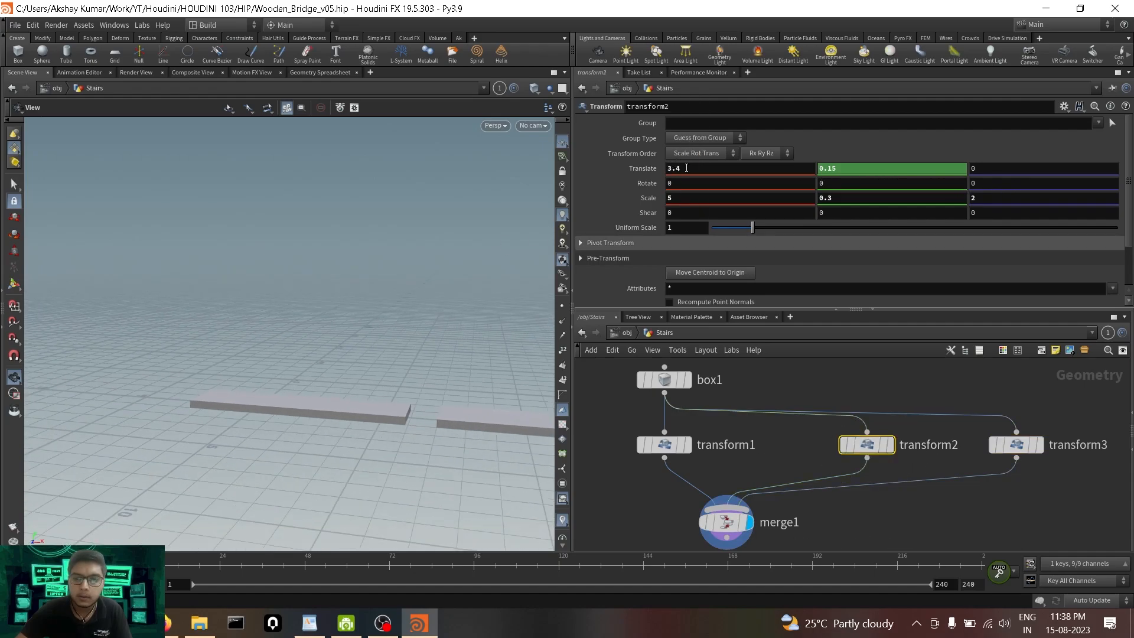
{"action": "middle_click_drag", "start_coordinate": [692, 168], "coordinate": [736, 174]}
{"action": "middle_click_drag", "start_coordinate": [835, 185], "coordinate": [838, 185]}
{"action": "left_click_drag", "start_coordinate": [240, 380], "coordinate": [278, 446]}
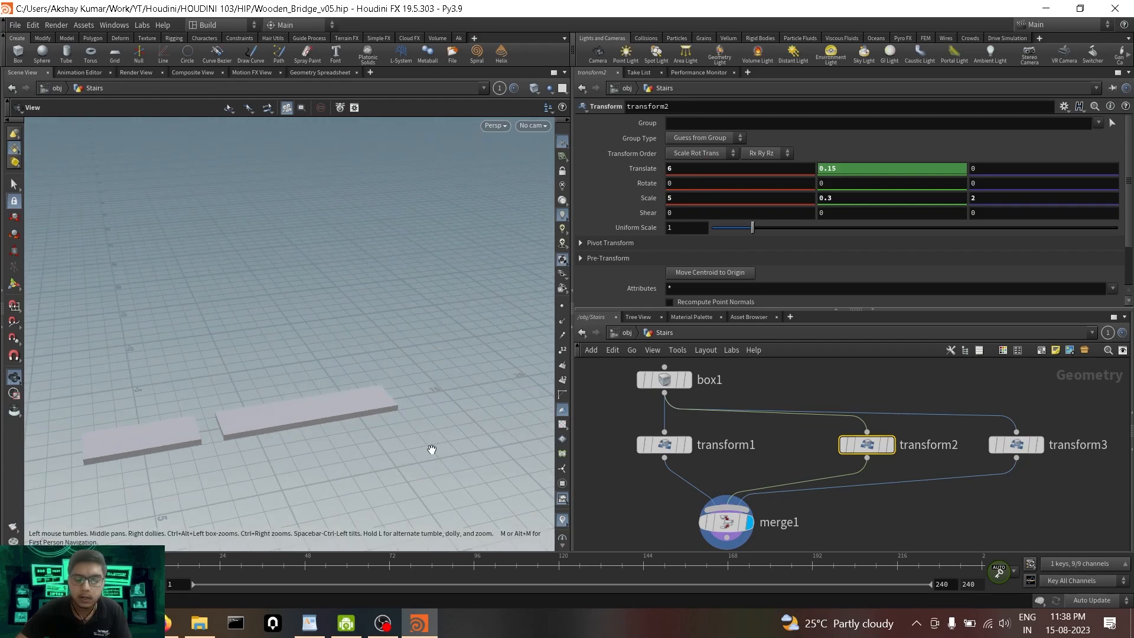
Move the merge1 node further down, away from the three Transform nodes.
{"action": "left_click", "coordinate": [952, 519]}
{"action": "middle_click_drag", "start_coordinate": [952, 519], "coordinate": [898, 410]}
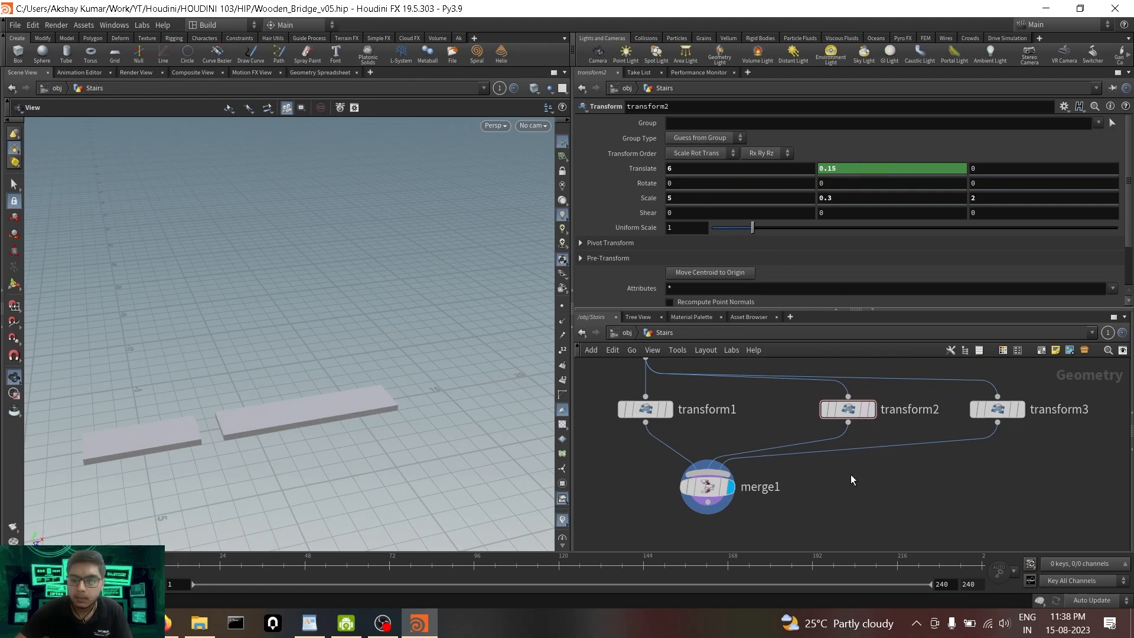
{"action": "left_click_drag", "start_coordinate": [715, 496], "coordinate": [714, 528]}
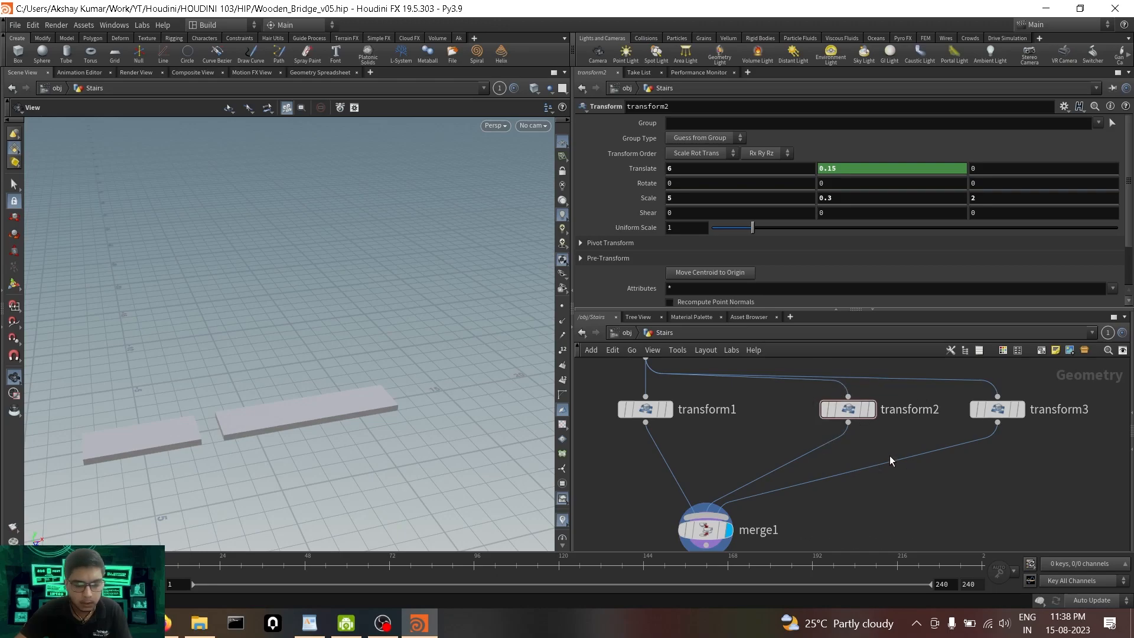
Insert a new Transform node between transform2 and merge1 and set its Translate Y to 1.
{"action": "key", "text": "Tab"}
{"action": "type", "text": "tran"}
{"action": "key", "text": "Return"}
{"action": "left_click", "coordinate": [834, 445]}
{"action": "left_click_drag", "start_coordinate": [836, 464], "coordinate": [849, 458]}
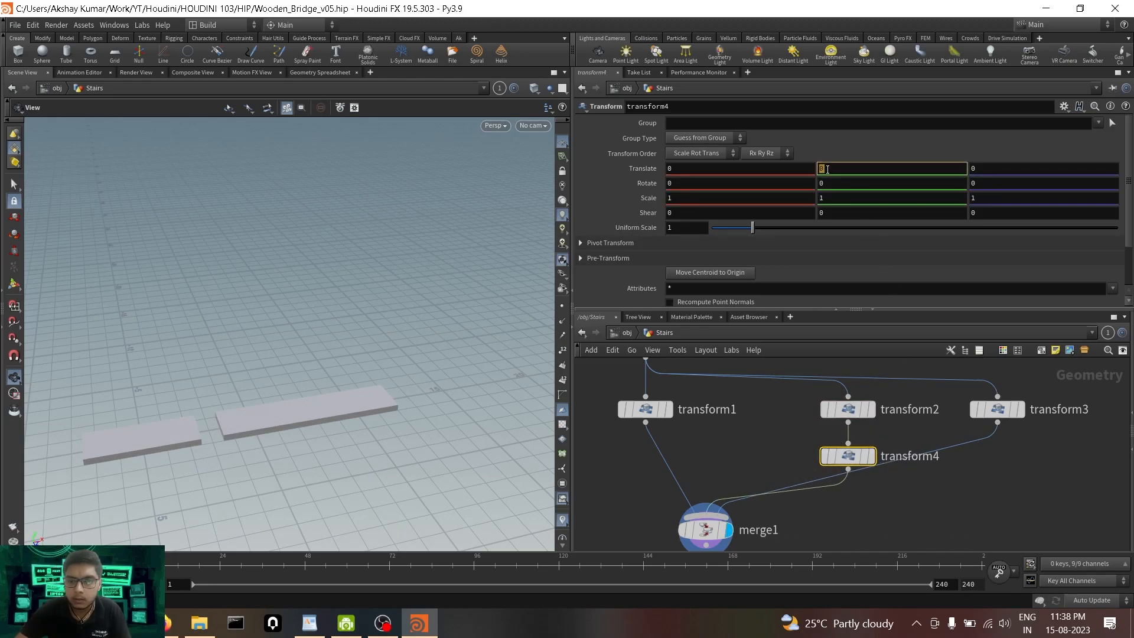
{"action": "type", "text": "1"}
{"action": "key", "text": "Return"}
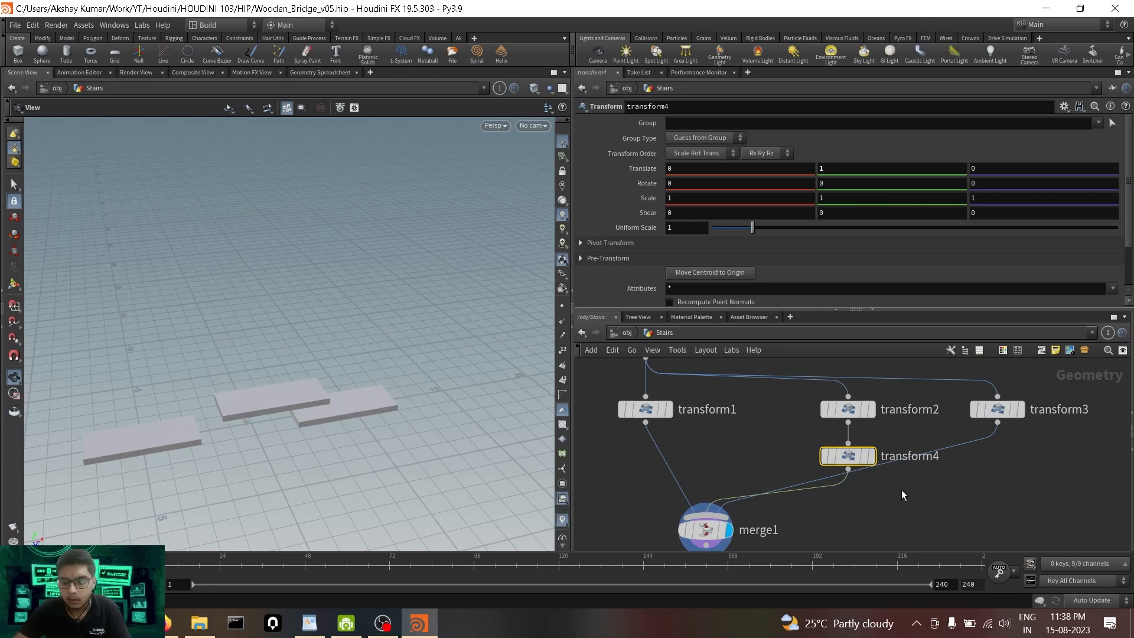
Reset Translate X to 0 on transform2 and transform3, and insert a copy of transform4 between transform3 and merge1.
{"action": "left_click", "coordinate": [848, 409]}
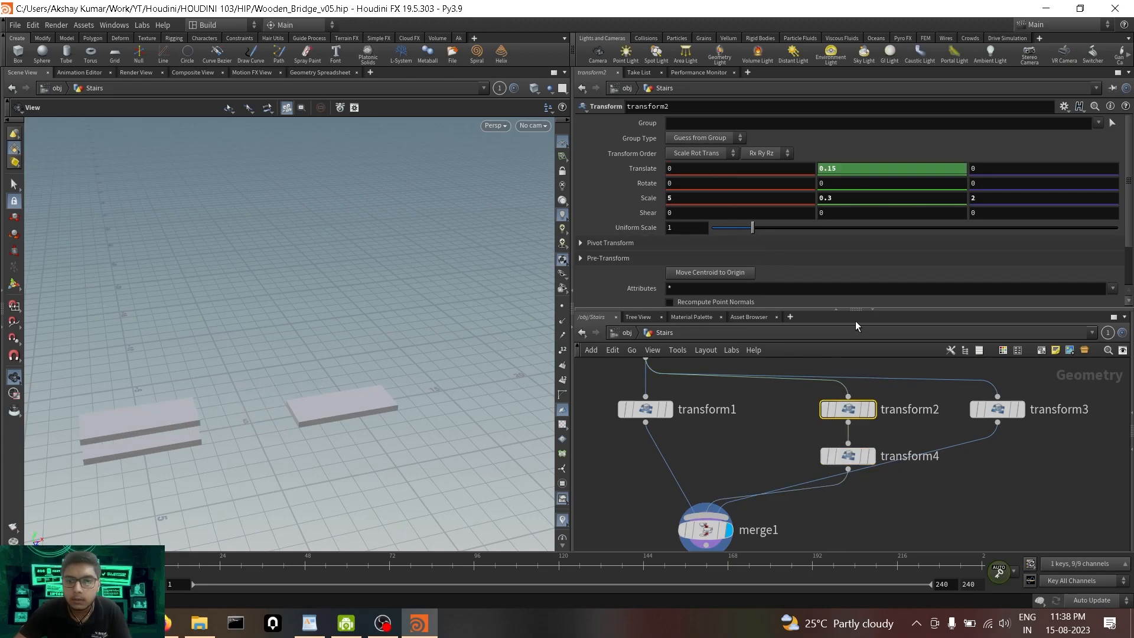
{"action": "left_click", "coordinate": [1002, 410]}
{"action": "middle_click", "coordinate": [683, 167], "text": "ctrl"}
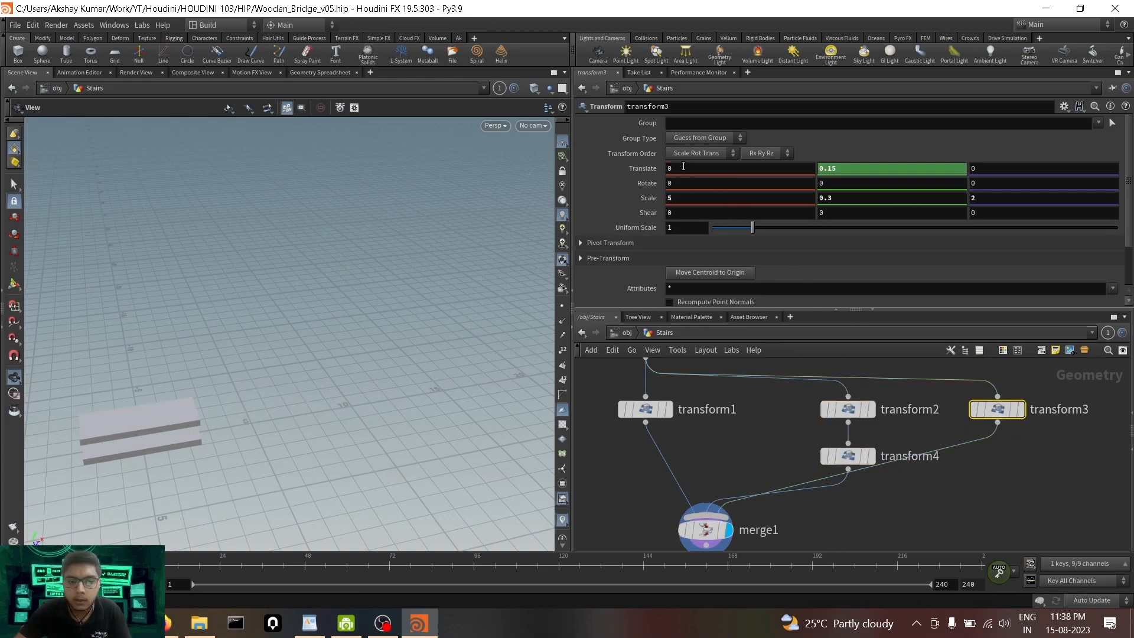
{"action": "left_click_drag", "start_coordinate": [856, 461], "coordinate": [997, 470], "text": "alt"}
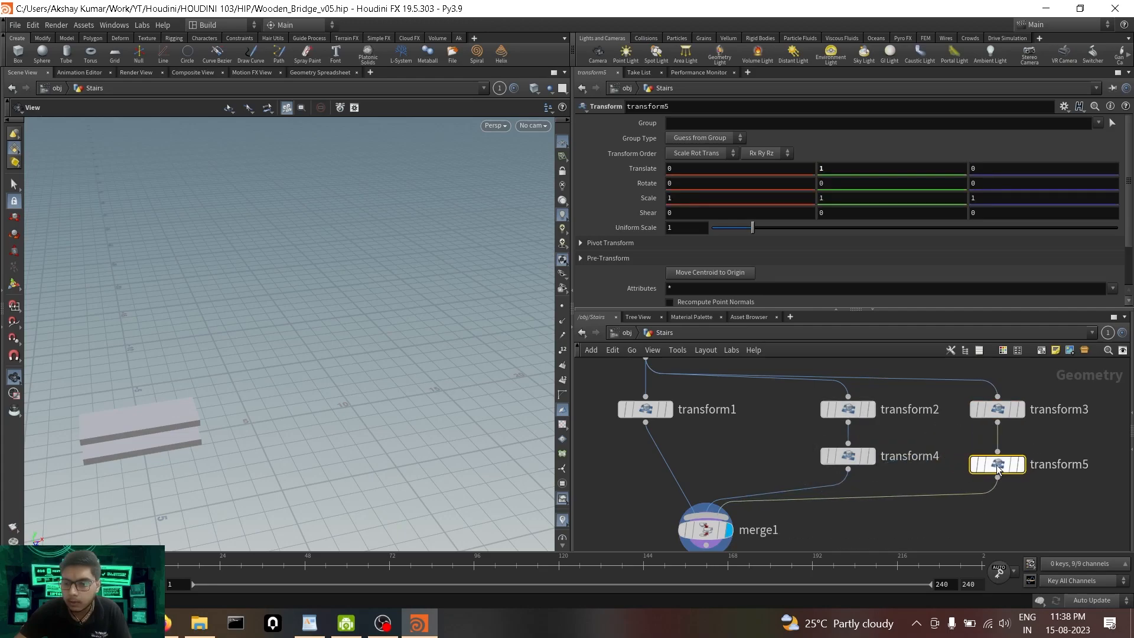
{"action": "left_click", "coordinate": [694, 166]}
{"action": "type", "text": "2"}
{"action": "key", "text": "Return"}
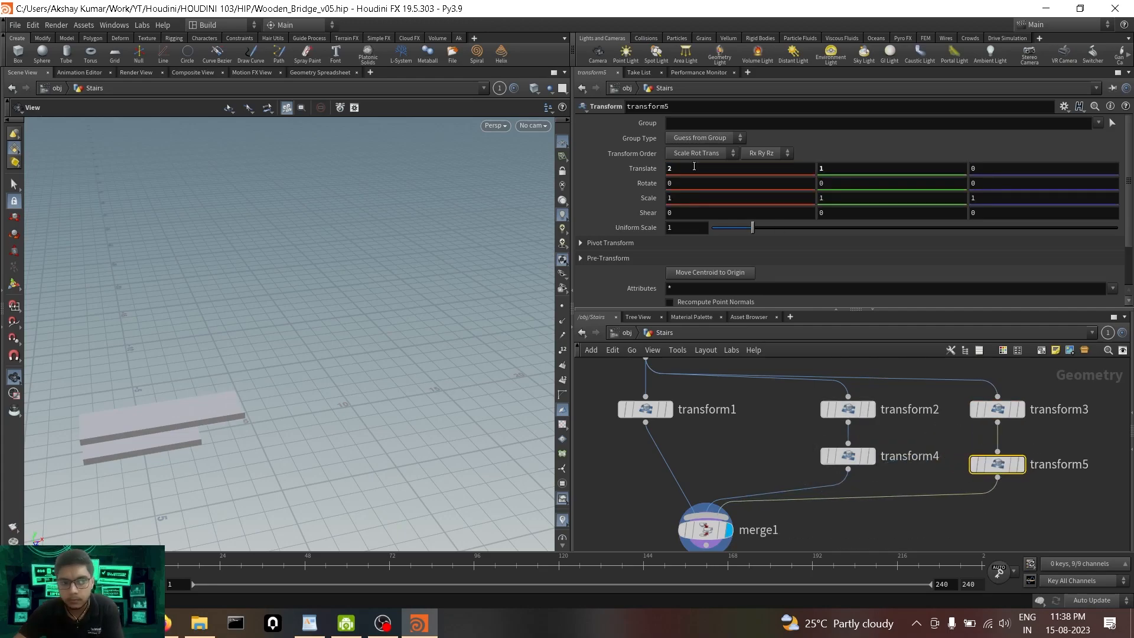
{"action": "middle_click", "coordinate": [710, 172], "text": "ctrl"}
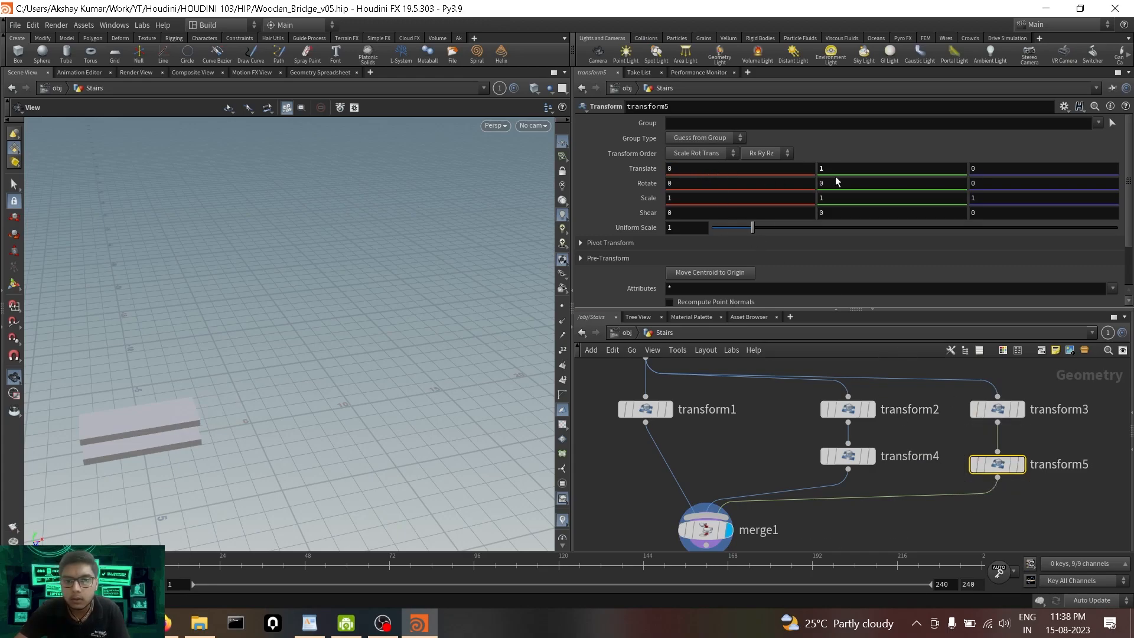
Set transform5's Translate Y to 2 and inspect the stacked steps from the side.
{"action": "key", "text": "Return"}
{"action": "left_click_drag", "start_coordinate": [169, 445], "coordinate": [27, 408]}
{"action": "left_click_drag", "start_coordinate": [220, 444], "coordinate": [233, 448]}
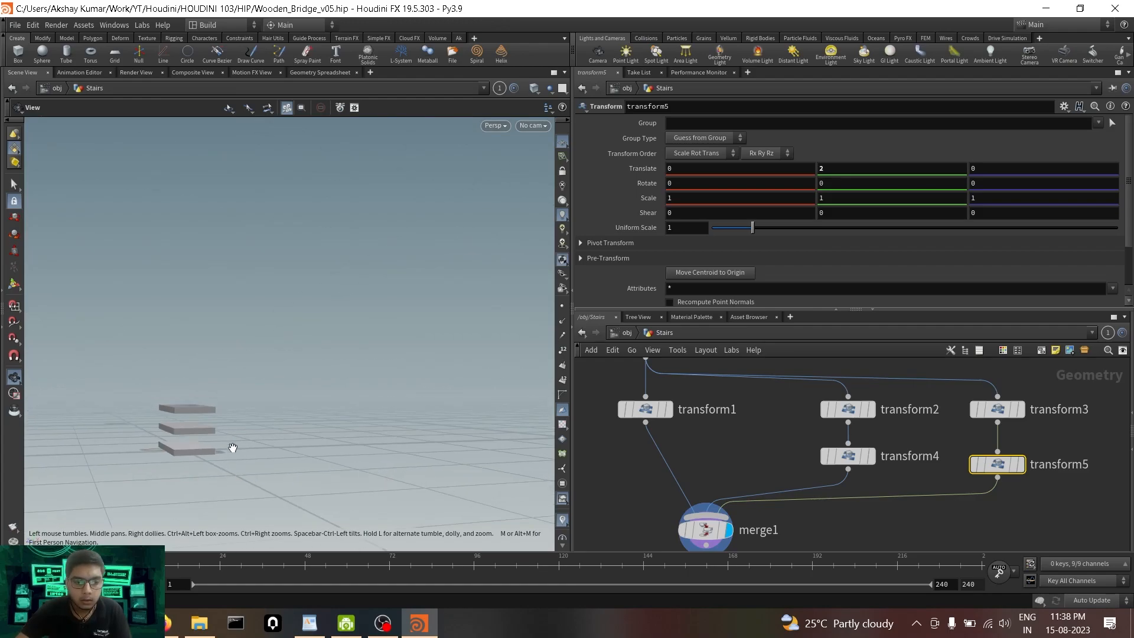
{"action": "scroll", "coordinate": [867, 532], "scroll_direction": "down", "scroll_amount": 4}
{"action": "mouse_move", "coordinate": [763, 504]}
{"action": "left_click_drag", "start_coordinate": [763, 503], "coordinate": [729, 515]}
{"action": "left_click_drag", "start_coordinate": [180, 412], "coordinate": [170, 403]}
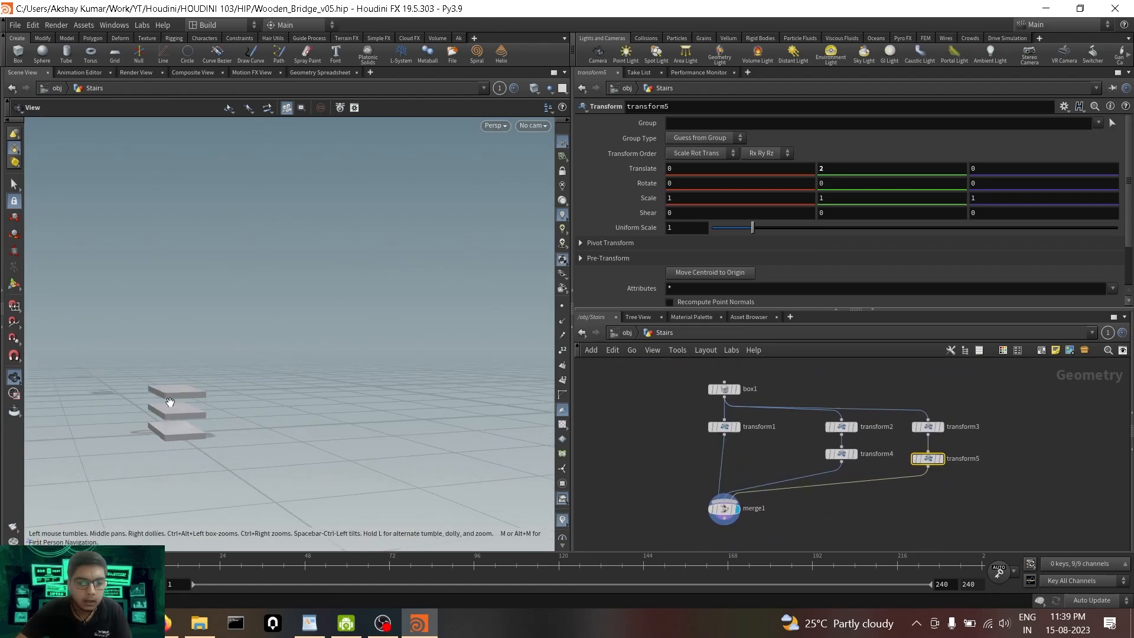
{"action": "scroll", "coordinate": [170, 402], "scroll_direction": "up", "scroll_amount": 2}
{"action": "scroll", "coordinate": [881, 520], "scroll_direction": "up", "scroll_amount": 3}
Offset transform4 along Translate Z and set transform5's Translate Z to 2 to form a staircase.
{"action": "left_click", "coordinate": [814, 460]}
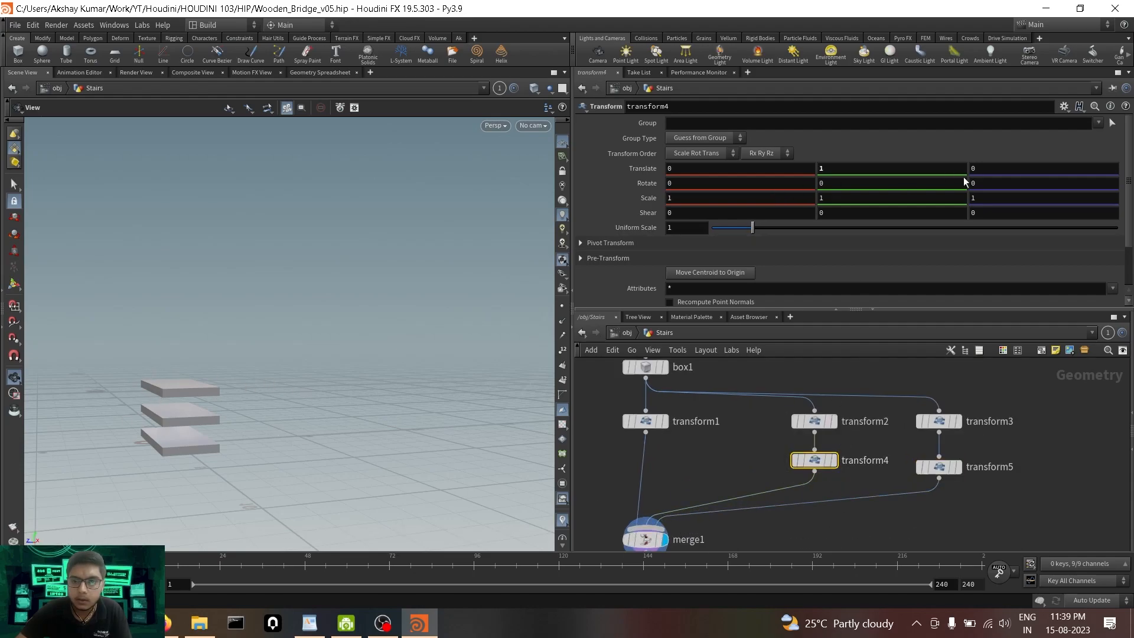
{"action": "left_click_drag", "start_coordinate": [252, 362], "coordinate": [354, 319]}
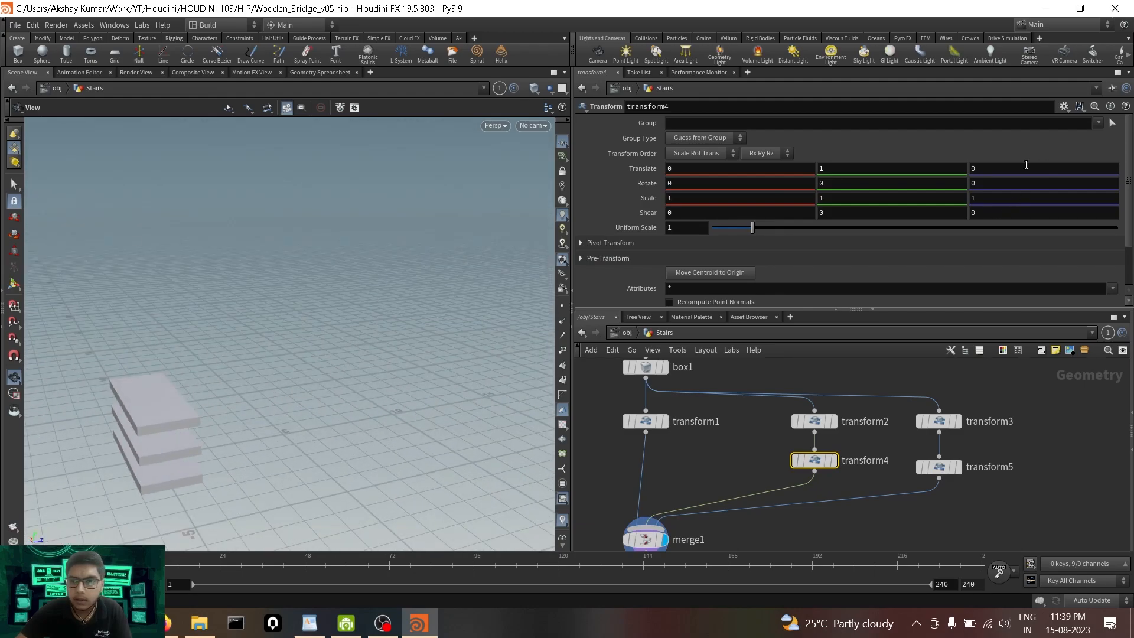
{"action": "key", "text": "Return"}
{"action": "left_click", "coordinate": [937, 468]}
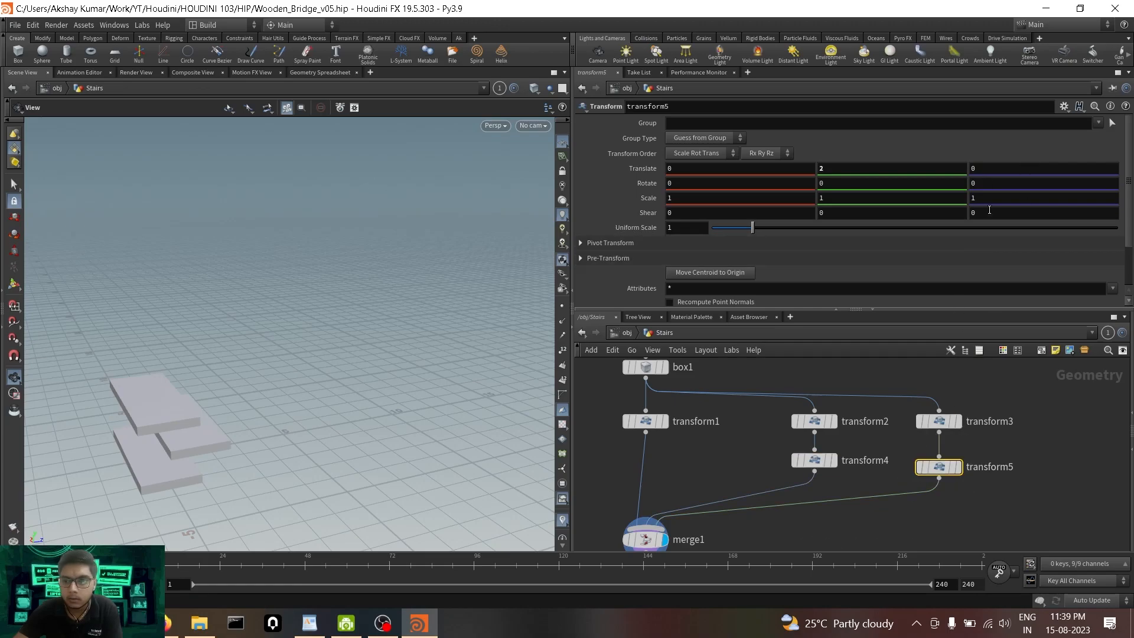
{"action": "key", "text": "Return"}
{"action": "left_click_drag", "start_coordinate": [171, 449], "coordinate": [103, 408]}
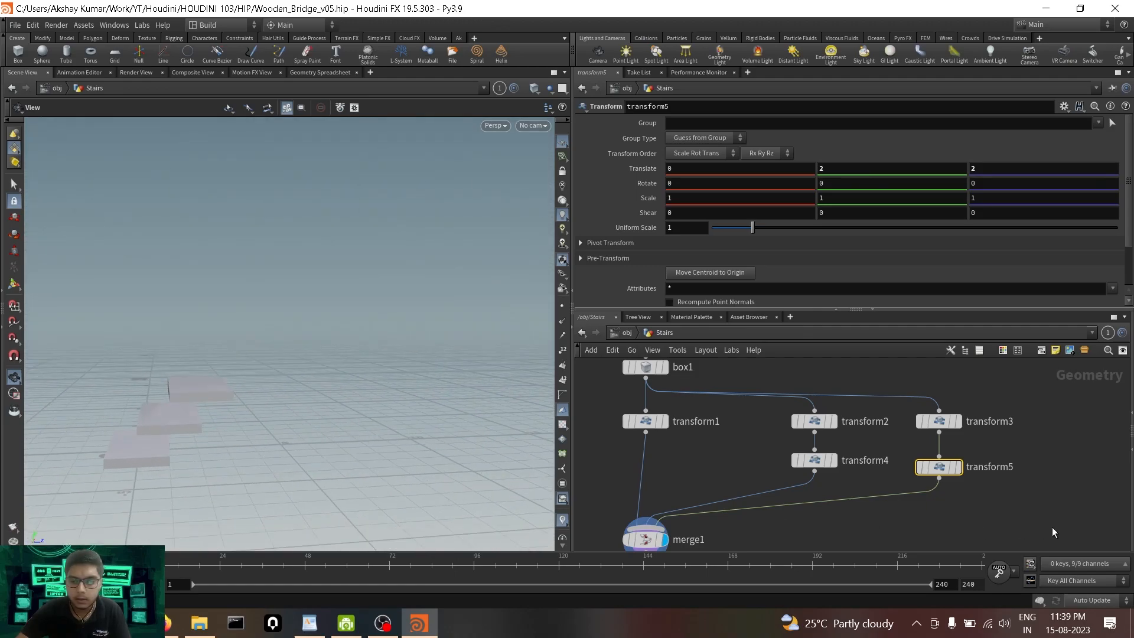
Duplicate the transform3 and transform5 pair as a new branch from box1 and connect its output to merge1.
{"action": "scroll", "coordinate": [1052, 527], "scroll_direction": "down", "scroll_amount": 3}
{"action": "left_click_drag", "start_coordinate": [918, 487], "coordinate": [963, 442]}
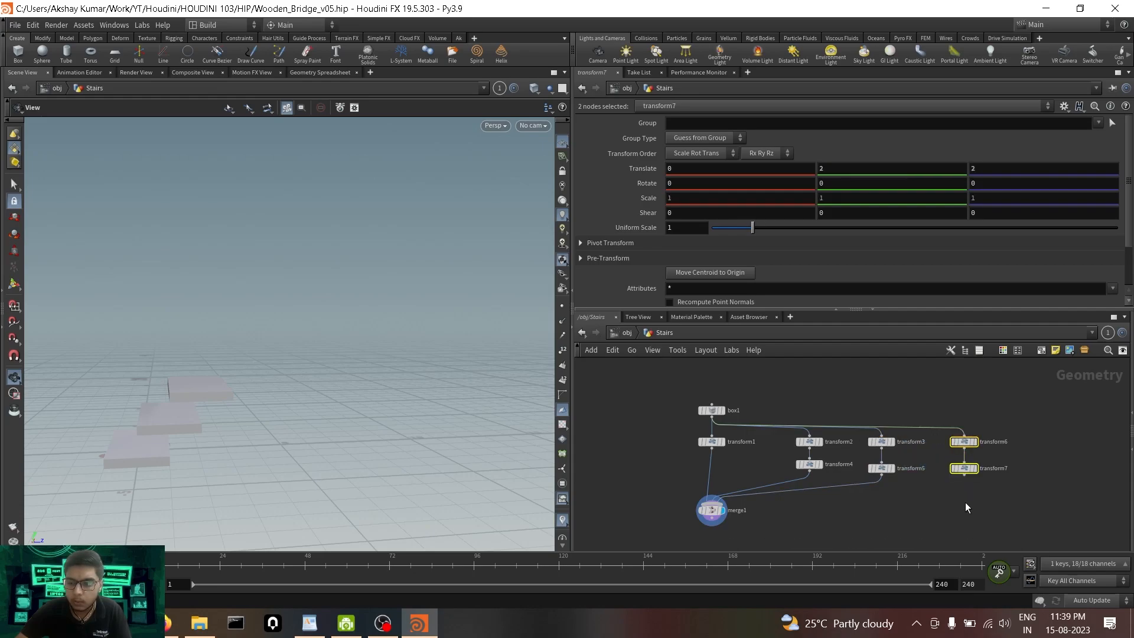
{"action": "left_click", "coordinate": [964, 476]}
{"action": "left_click", "coordinate": [737, 507]}
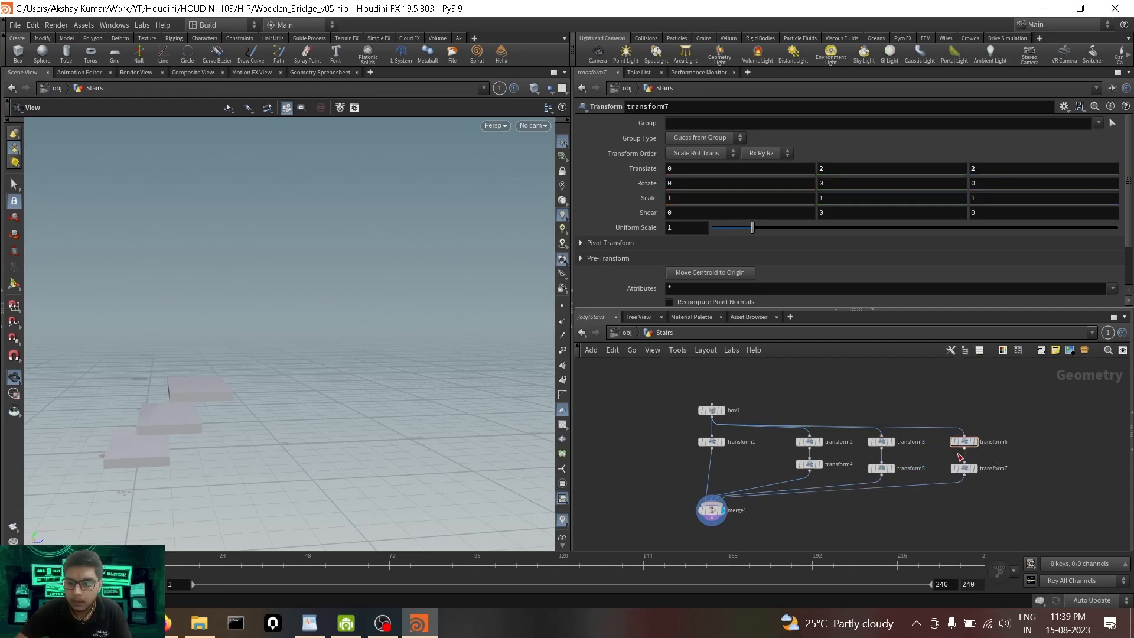
Set both Translate Y and Translate Z of transform7 to 3.
{"action": "left_click_drag", "start_coordinate": [993, 435], "coordinate": [993, 436]}
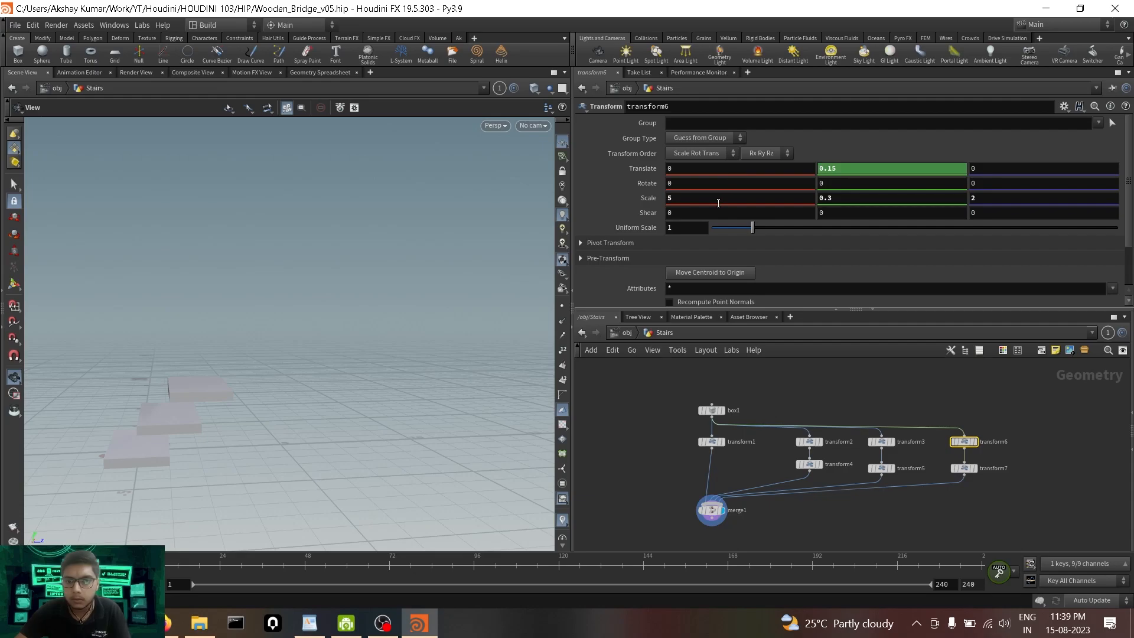
{"action": "left_click", "coordinate": [964, 468]}
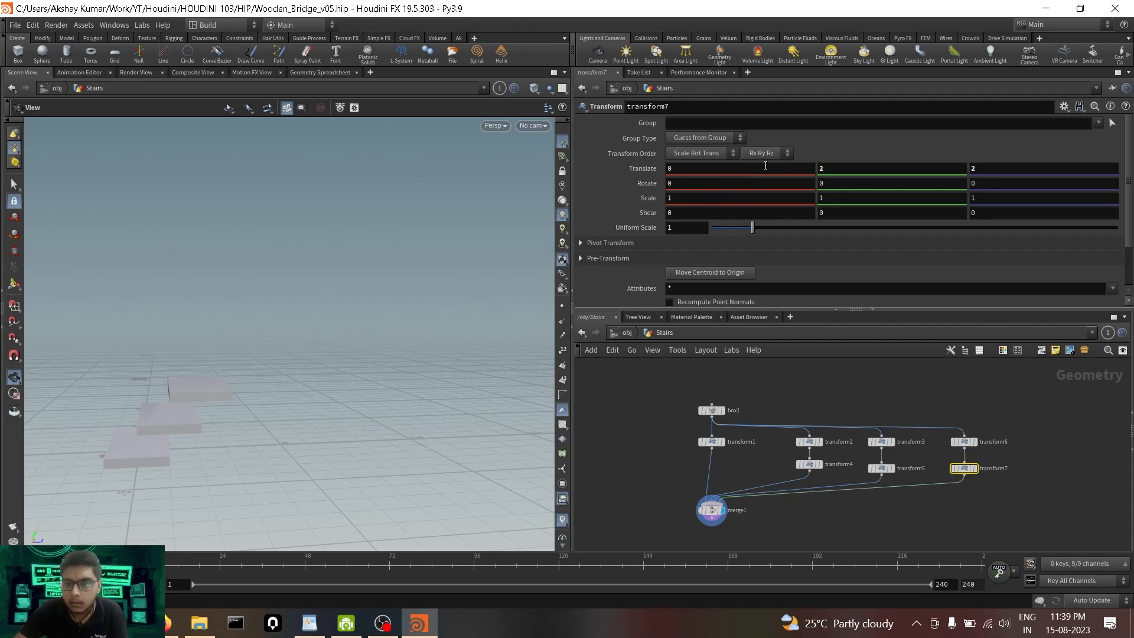
{"action": "left_click", "coordinate": [839, 170]}
{"action": "type", "text": "3"}
{"action": "key", "text": "Return"}
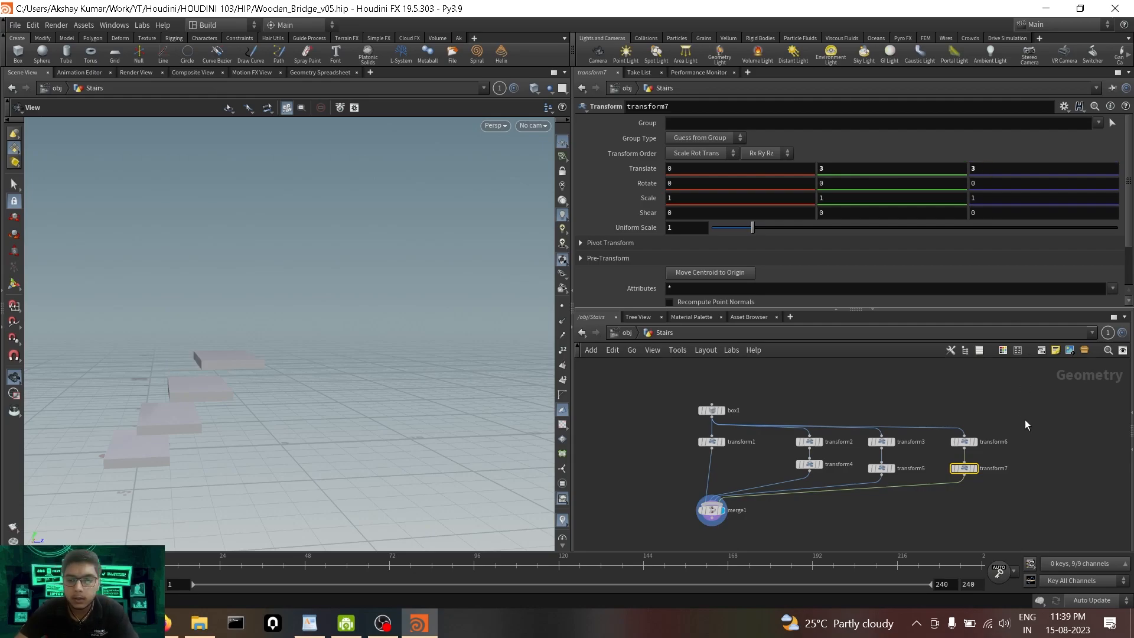
Copy transform7's Translate Y parameter and paste it as a relative reference into its Translate Z.
{"action": "scroll", "coordinate": [952, 466], "scroll_direction": "up", "scroll_amount": 5}
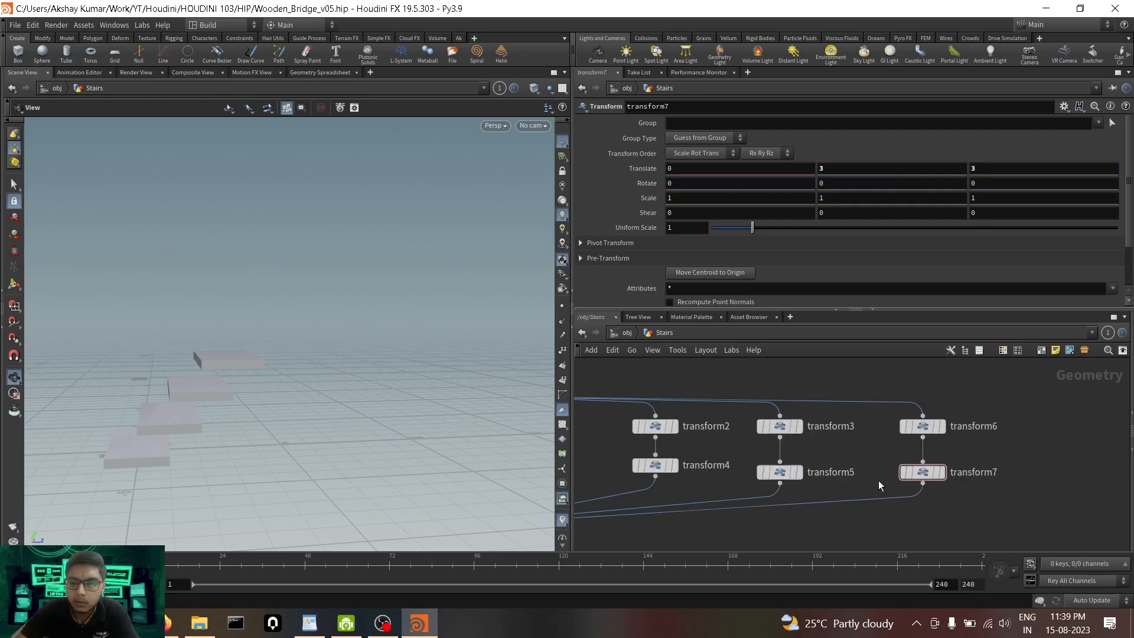
{"action": "left_click", "coordinate": [923, 472]}
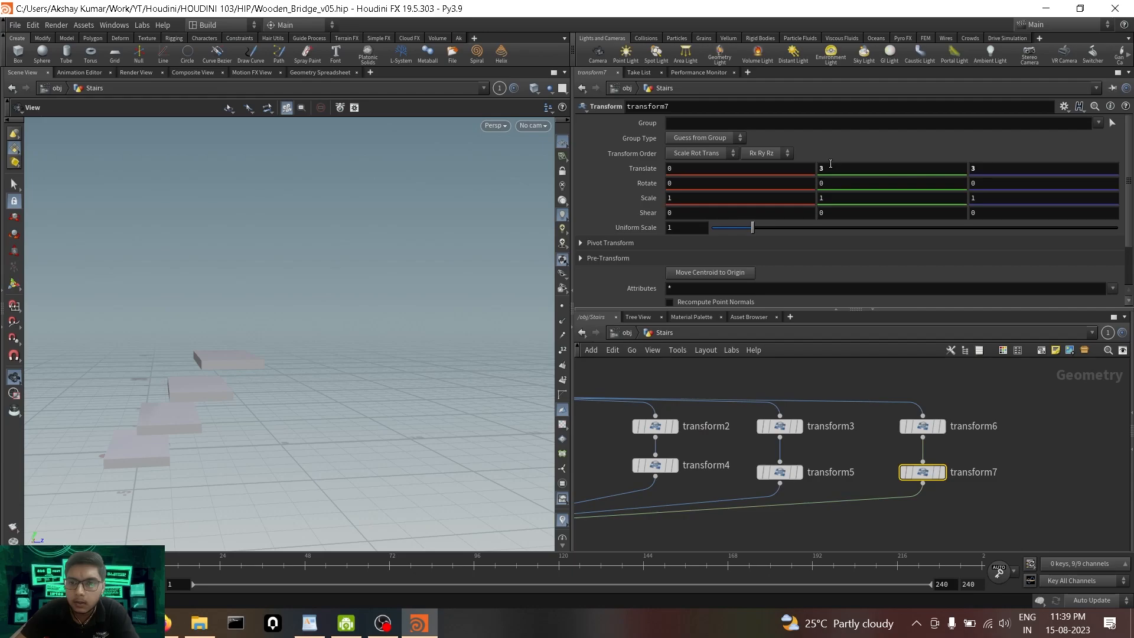
{"action": "right_click", "coordinate": [831, 167]}
{"action": "left_click", "coordinate": [891, 253]}
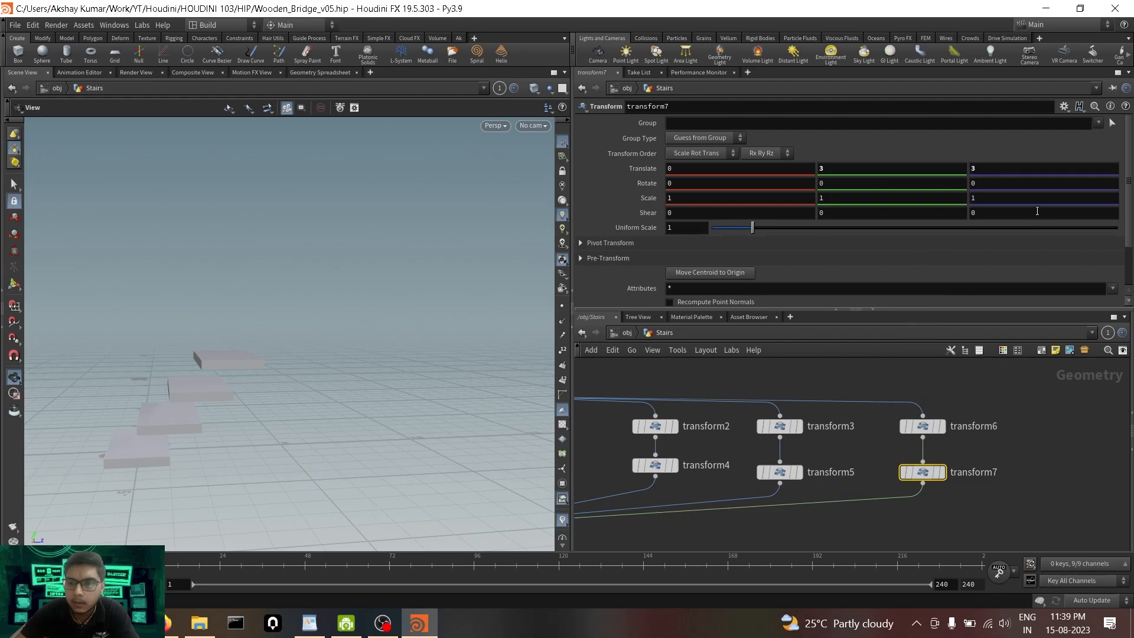
{"action": "right_click", "coordinate": [992, 166]}
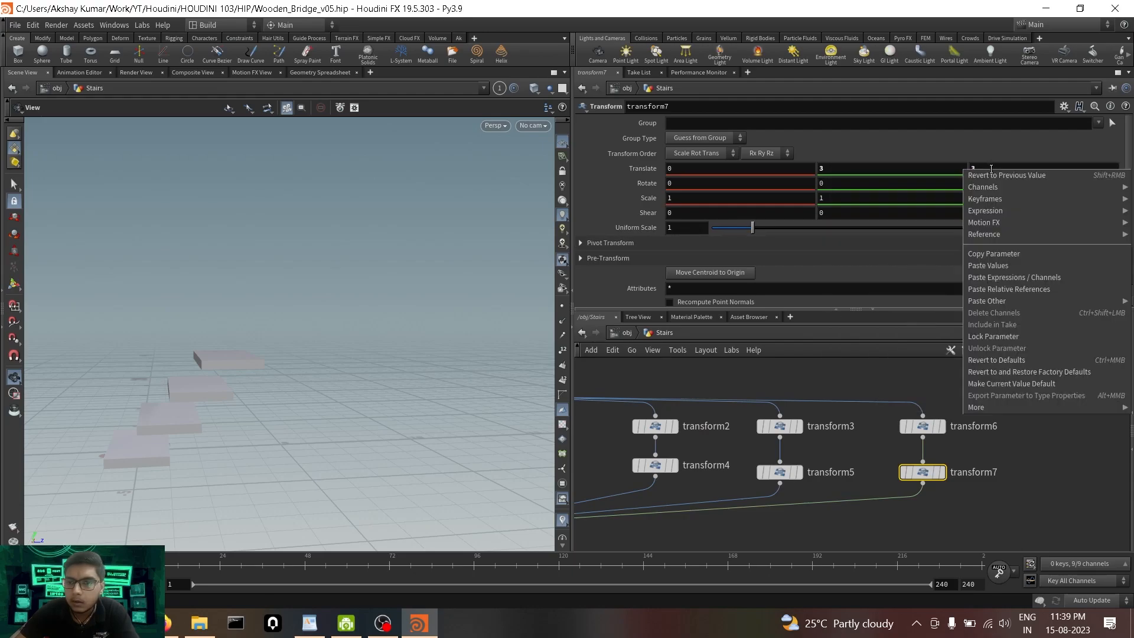
{"action": "left_click", "coordinate": [1034, 294]}
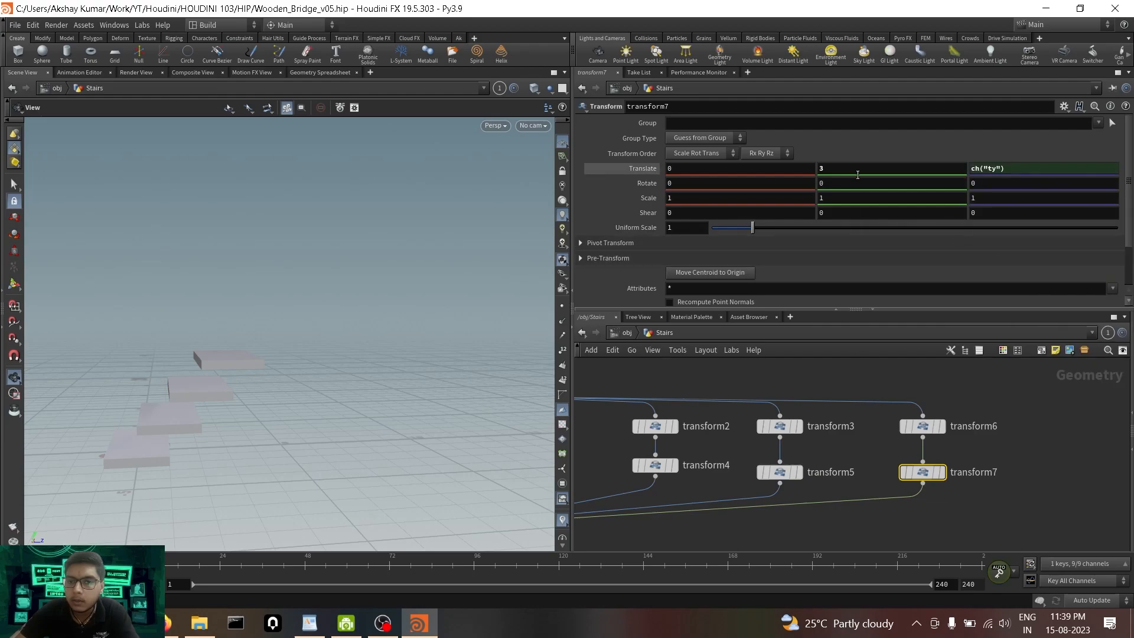
{"action": "left_click", "coordinate": [641, 170]}
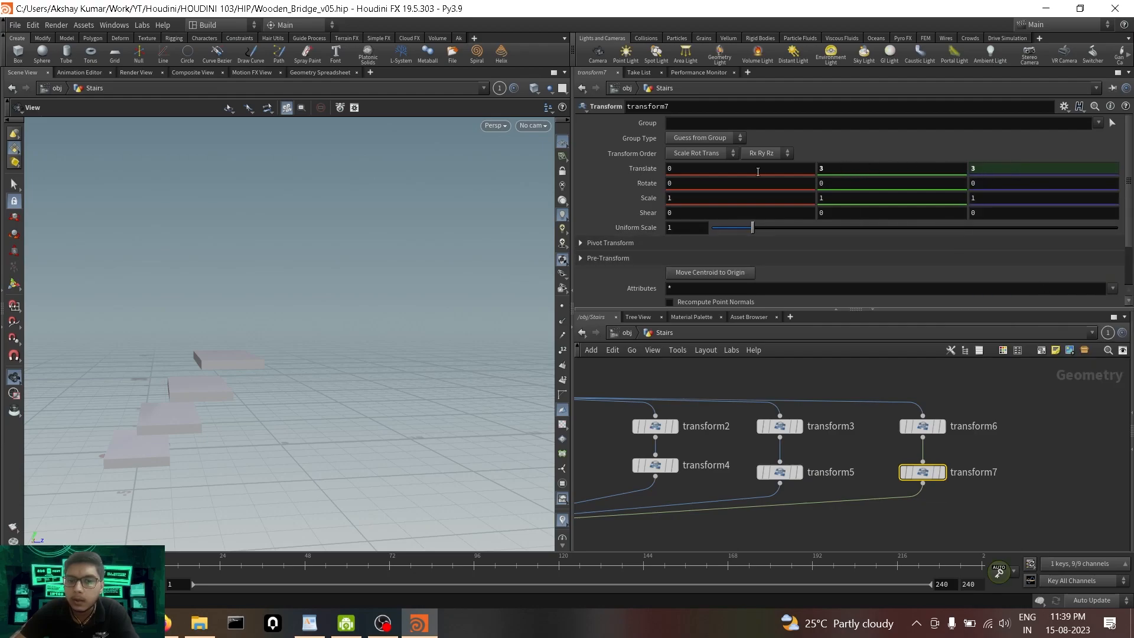
Test the linked channels by setting transform7's Translate Y to 5, and restore it to 3.
{"action": "left_click", "coordinate": [856, 171]}
{"action": "type", "text": "5"}
{"action": "key", "text": "Return"}
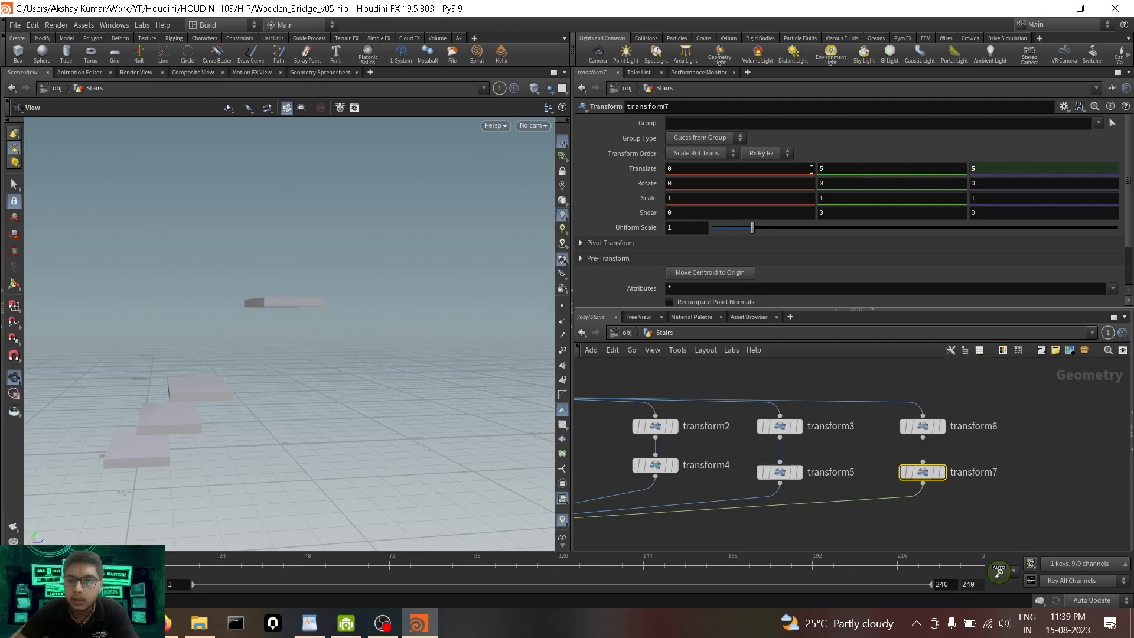
{"action": "left_click", "coordinate": [864, 171]}
{"action": "type", "text": "3"}
{"action": "key", "text": "Return"}
Delete transform4 and transform5 and insert copies of transform7 below transform2 and transform3 in their place.
{"action": "left_click", "coordinate": [998, 488]}
{"action": "left_click_drag", "start_coordinate": [603, 451], "coordinate": [839, 480]}
{"action": "key", "text": "Delete"}
{"action": "left_click_drag", "start_coordinate": [921, 473], "coordinate": [776, 473], "text": "alt"}
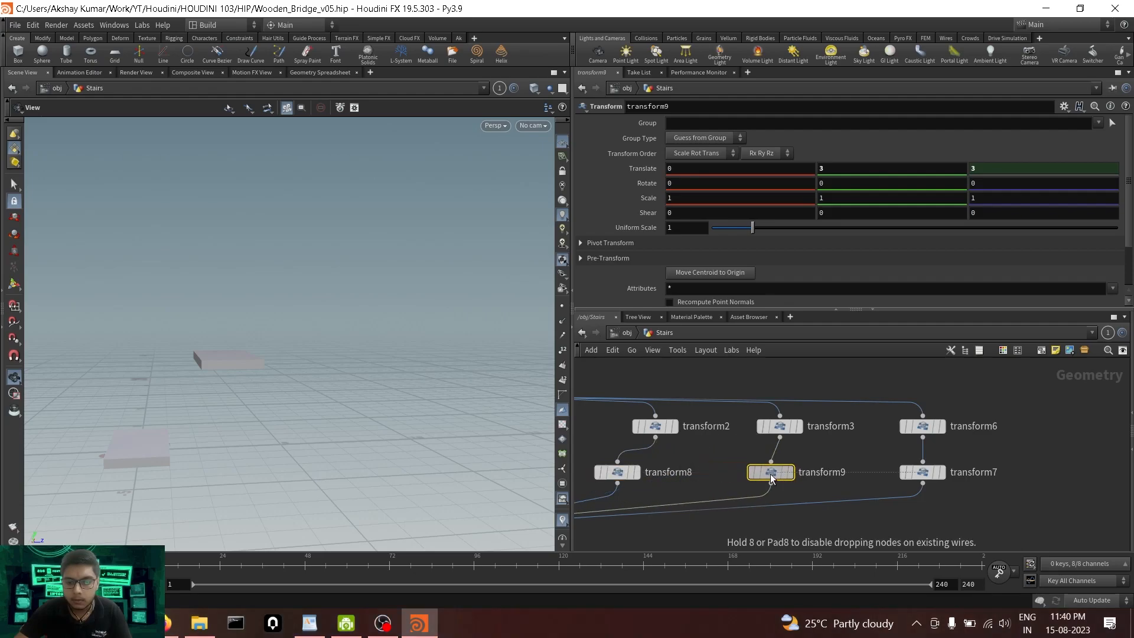
Lower transform8's Translate Y, set transform9's Translate Y to 2, and align both nodes with the Transforms above them.
{"action": "left_click", "coordinate": [617, 472]}
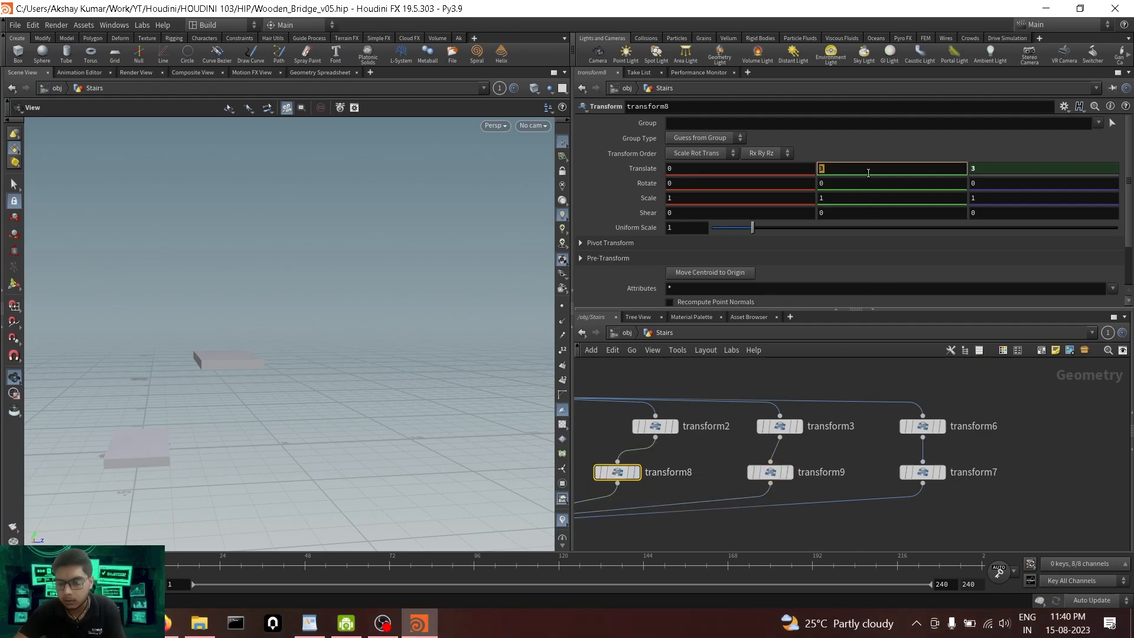
{"action": "left_click", "coordinate": [770, 472]}
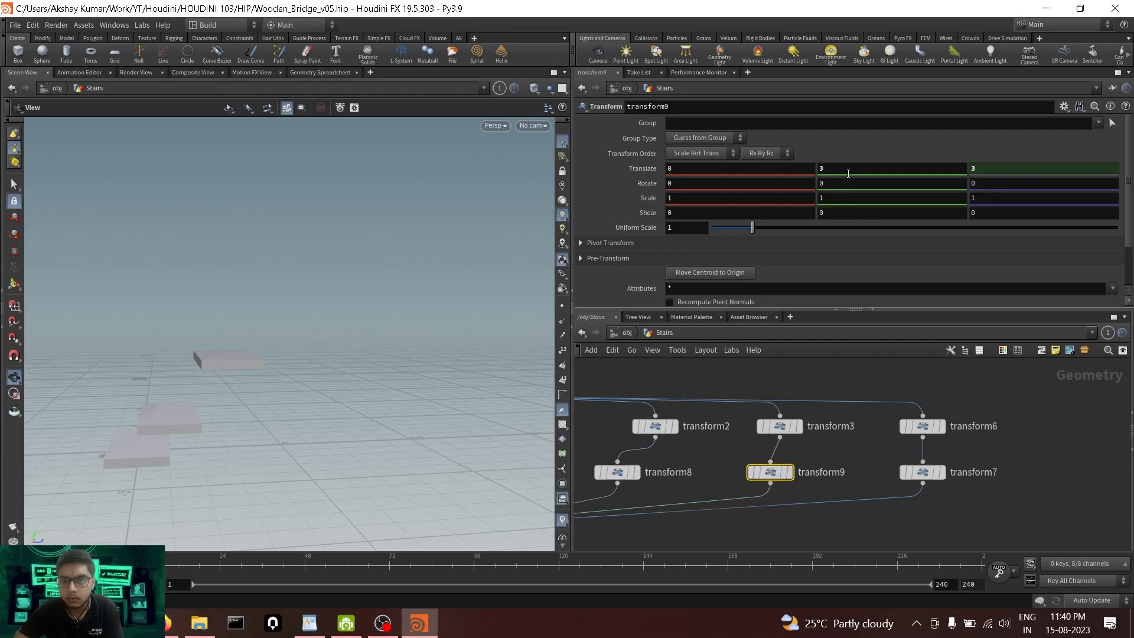
{"action": "key", "text": "Return"}
{"action": "scroll", "coordinate": [851, 455], "scroll_direction": "down", "scroll_amount": 3}
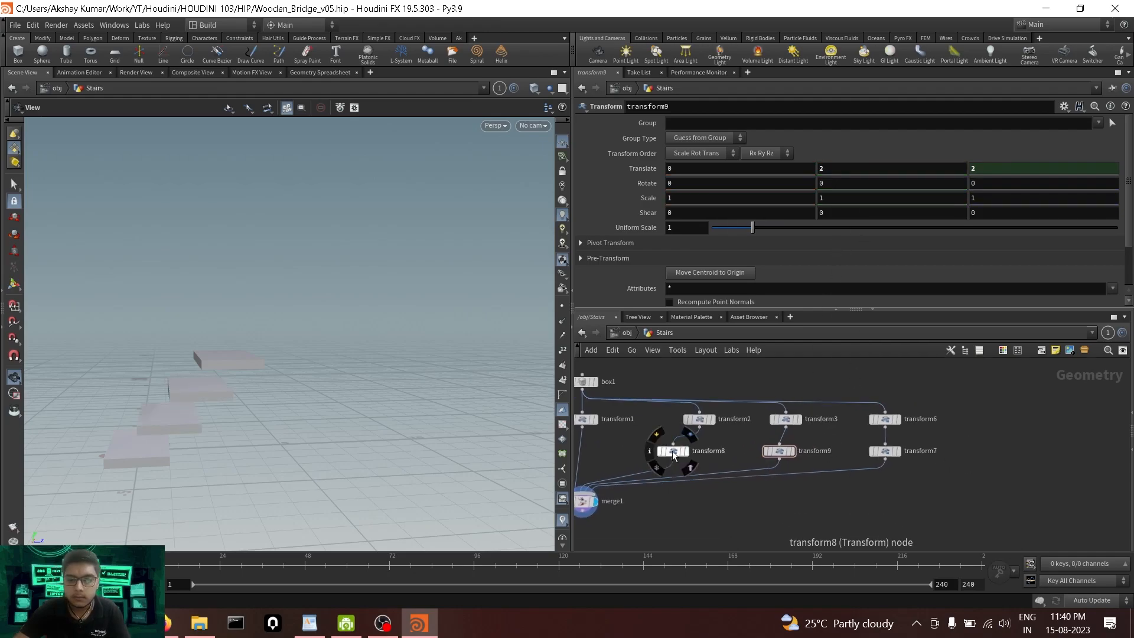
{"action": "left_click_drag", "start_coordinate": [792, 422], "coordinate": [786, 422]}
Duplicate the transform6 and transform7 pair as another branch from box1 and connect its output to merge1.
{"action": "left_click_drag", "start_coordinate": [960, 404], "coordinate": [873, 477]}
{"action": "mouse_move", "coordinate": [886, 457]}
{"action": "middle_mouse_down"}
{"action": "mouse_move", "coordinate": [902, 457]}
{"action": "mouse_move", "coordinate": [875, 459]}
{"action": "middle_mouse_up"}
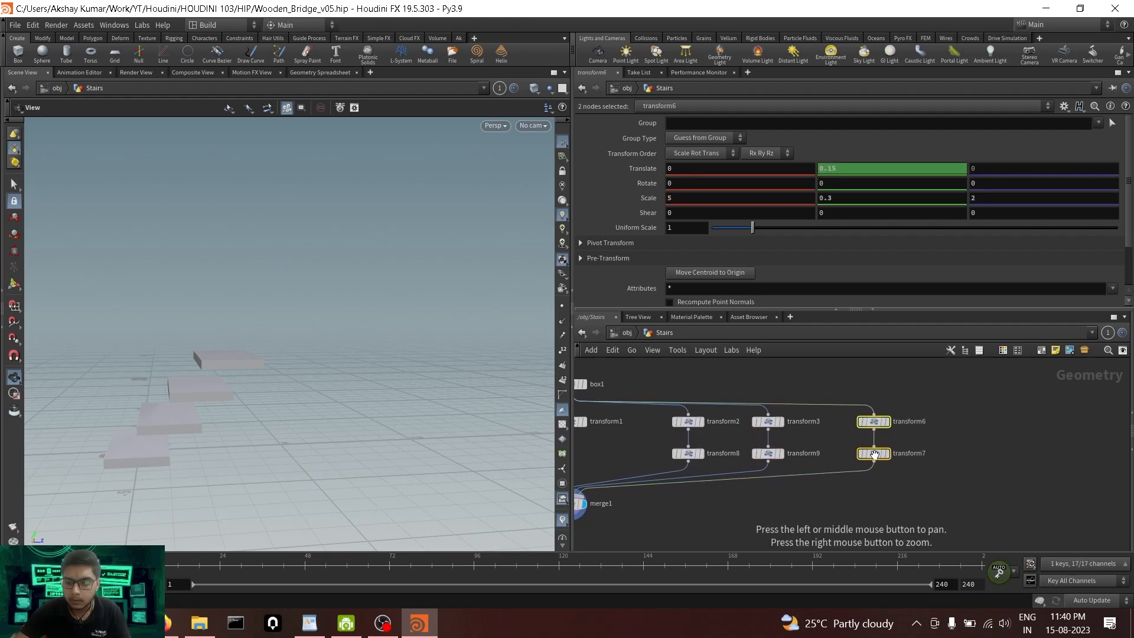
{"action": "left_click_drag", "start_coordinate": [877, 457], "coordinate": [972, 458], "text": "alt"}
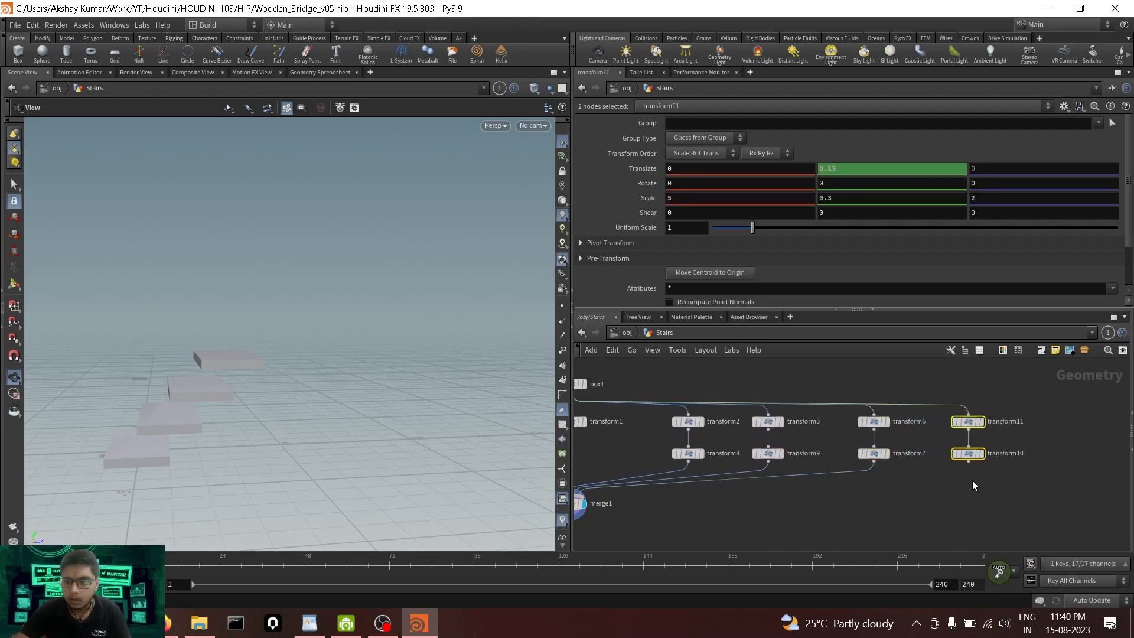
{"action": "left_click", "coordinate": [969, 464]}
{"action": "middle_click_drag", "start_coordinate": [922, 492], "coordinate": [947, 524]}
{"action": "left_click", "coordinate": [673, 493]}
Set transform10's Translate Y to 5 and check the spacing of the top step in the viewport.
{"action": "scroll", "coordinate": [947, 524], "scroll_direction": "up", "scroll_amount": 1}
{"action": "middle_click_drag", "start_coordinate": [1081, 488], "coordinate": [939, 519]}
{"action": "left_click", "coordinate": [879, 491]}
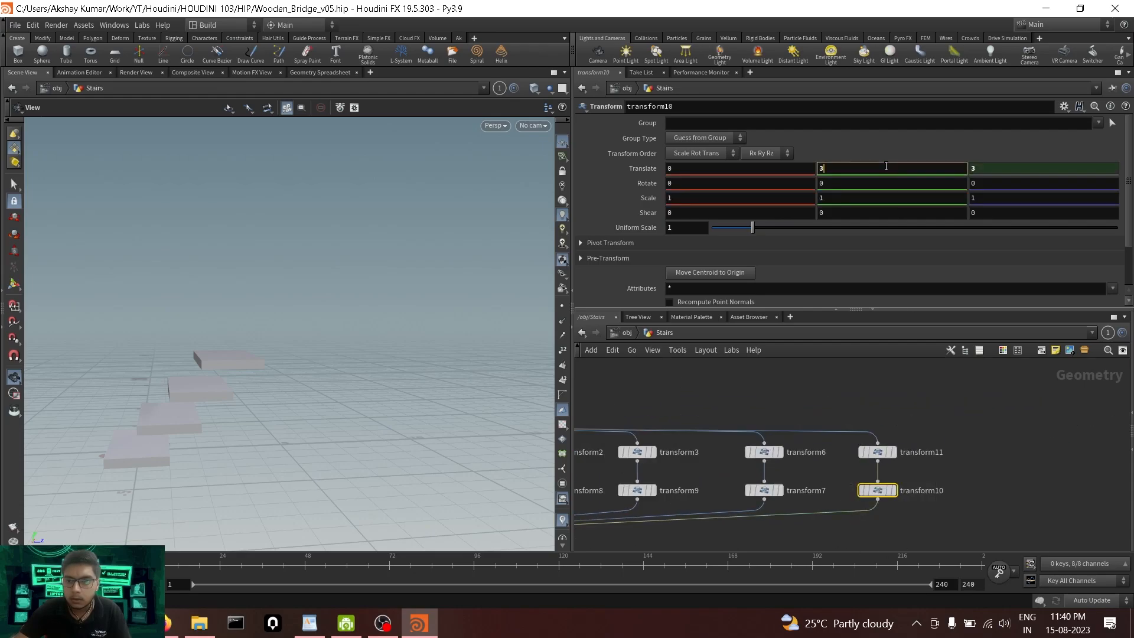
{"action": "key", "text": "Return"}
{"action": "scroll", "coordinate": [357, 397], "scroll_direction": "down", "scroll_amount": 3}
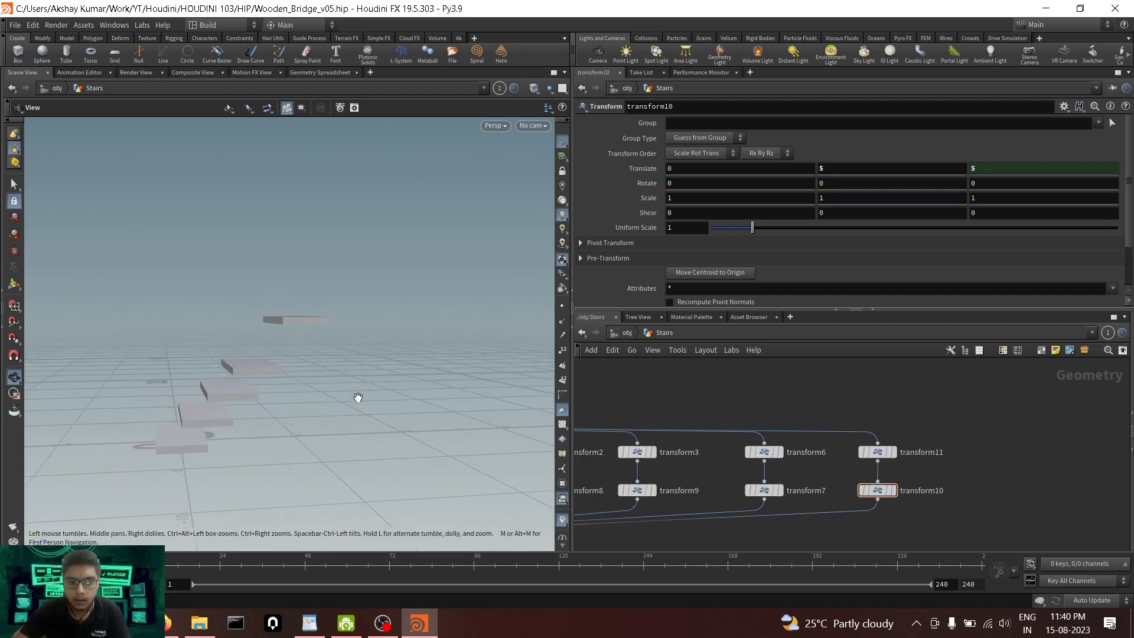
{"action": "left_click_drag", "start_coordinate": [357, 397], "coordinate": [395, 415]}
Set transform10's Translate Y to 4 and check the spacing of the five steps in the viewport.
{"action": "left_click", "coordinate": [762, 496]}
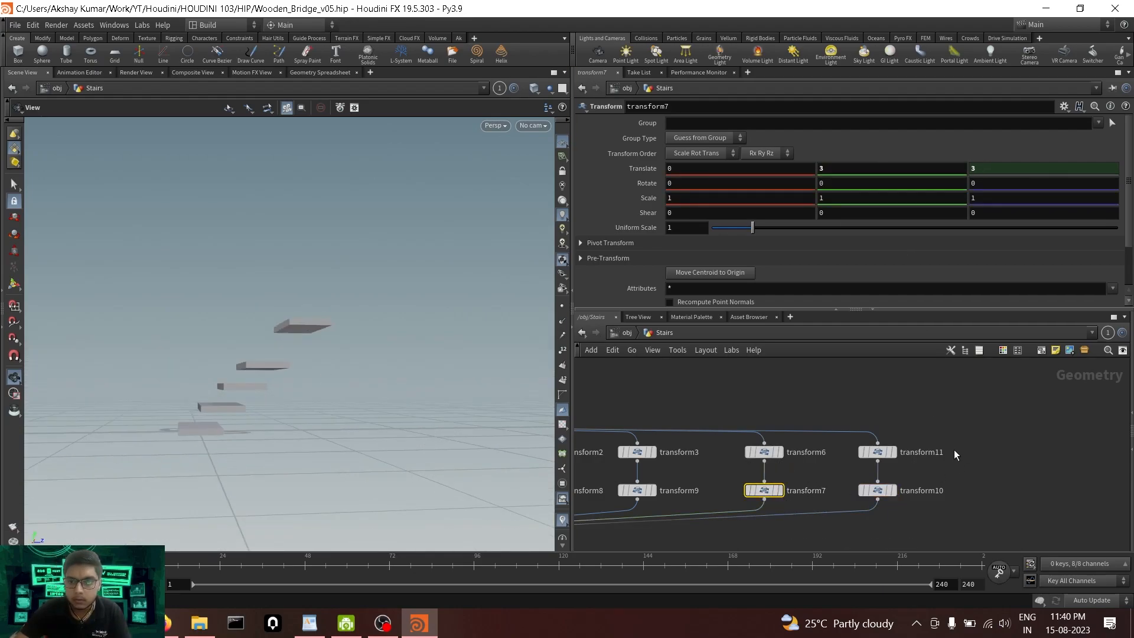
{"action": "left_click", "coordinate": [877, 490]}
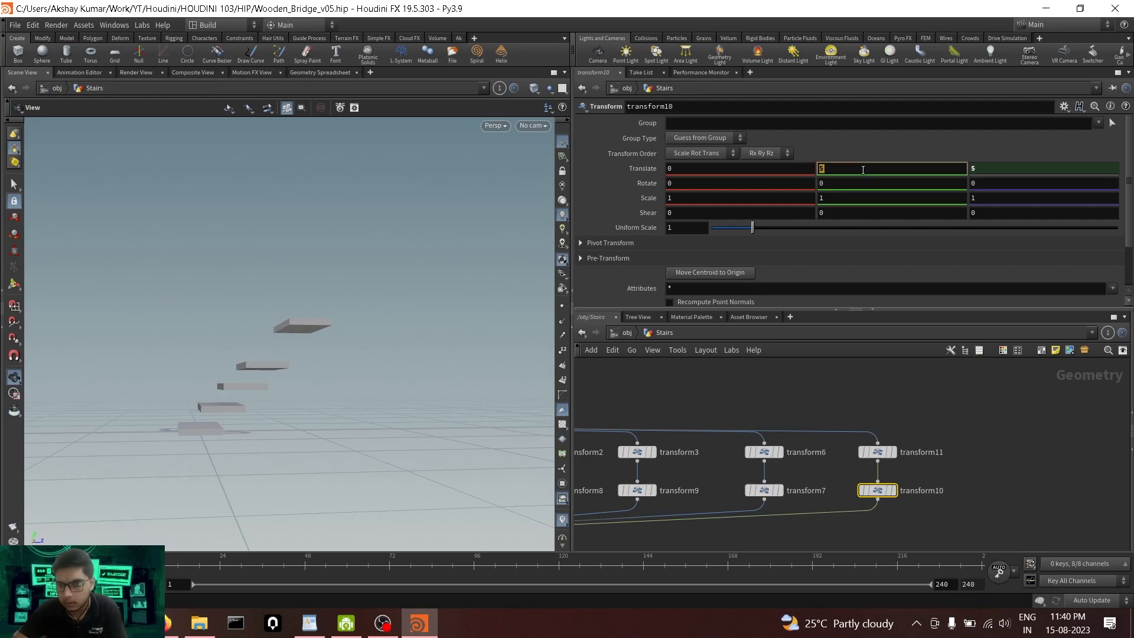
{"action": "type", "text": "4"}
{"action": "key", "text": "Return"}
{"action": "mouse_move", "coordinate": [271, 363]}
{"action": "left_mouse_down"}
{"action": "mouse_move", "coordinate": [367, 410]}
{"action": "mouse_move", "coordinate": [289, 403]}
{"action": "mouse_move", "coordinate": [514, 481]}
{"action": "mouse_move", "coordinate": [262, 378]}
{"action": "left_mouse_up"}
{"action": "scroll", "coordinate": [949, 447], "scroll_direction": "down", "scroll_amount": 5}
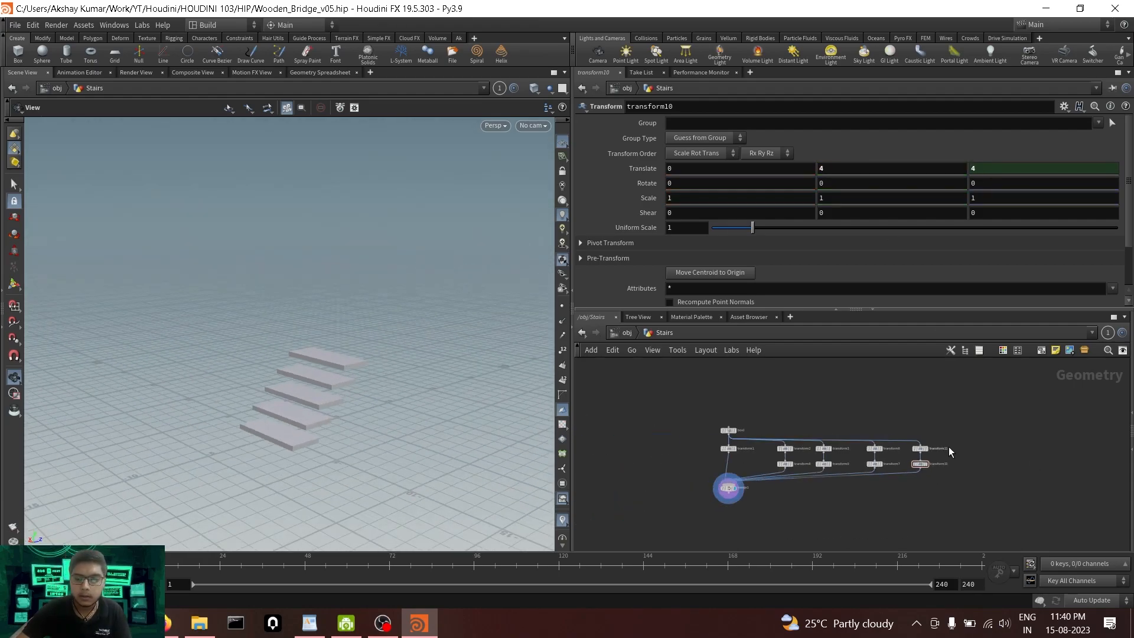
{"action": "scroll", "coordinate": [730, 514], "scroll_direction": "up", "scroll_amount": 3}
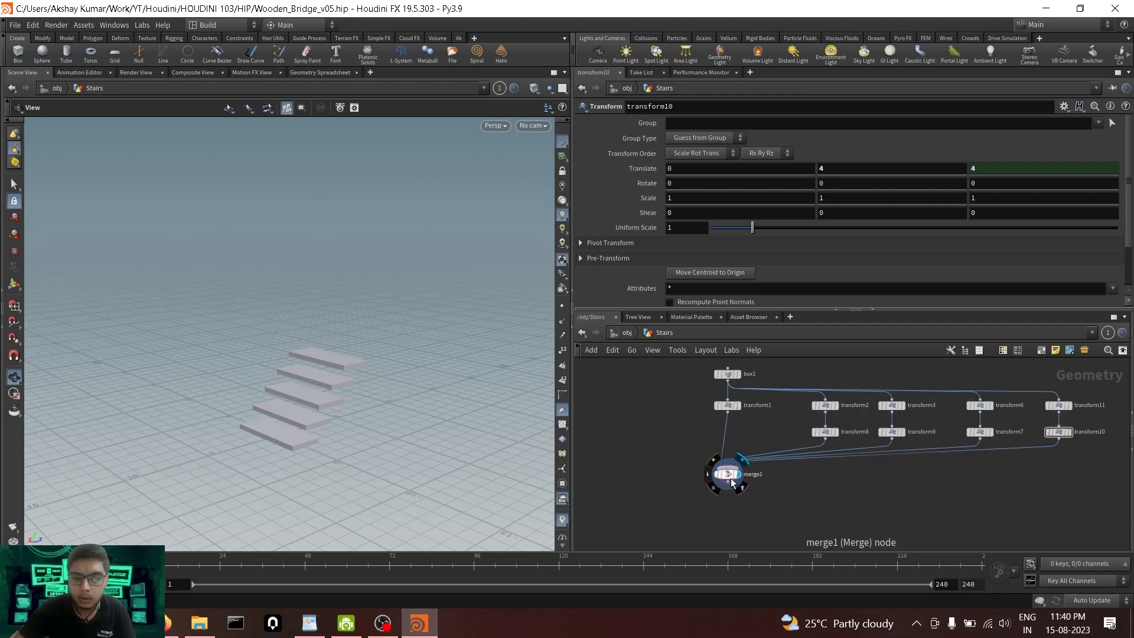
Tidy the network by moving merge1 lower beneath the branches and placing box1 above transform2.
{"action": "left_click_drag", "start_coordinate": [731, 483], "coordinate": [825, 521]}
{"action": "left_click_drag", "start_coordinate": [407, 390], "coordinate": [280, 399]}
{"action": "middle_click_drag", "start_coordinate": [1028, 510], "coordinate": [935, 515]}
{"action": "left_click_drag", "start_coordinate": [258, 410], "coordinate": [374, 406]}
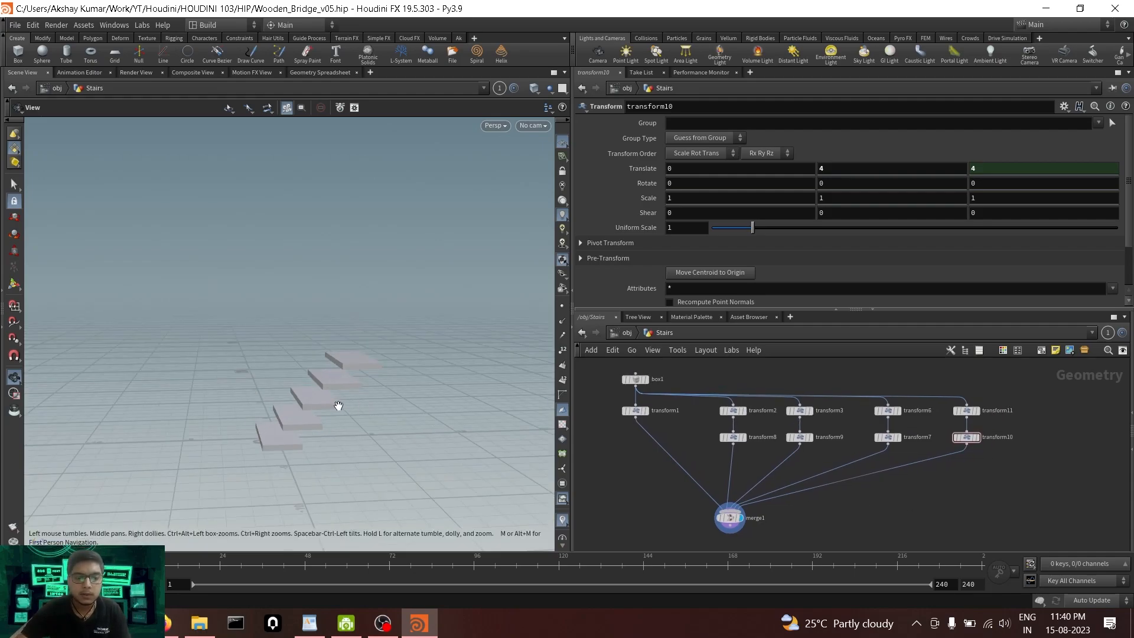
{"action": "middle_click_drag", "start_coordinate": [822, 503], "coordinate": [801, 514]}
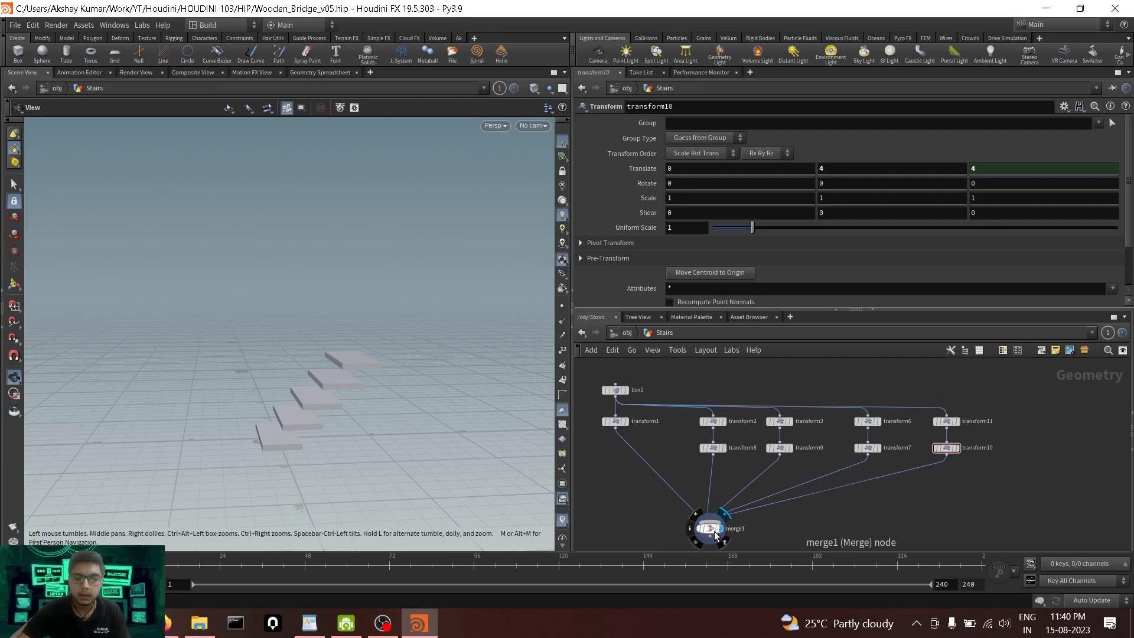
{"action": "left_click_drag", "start_coordinate": [714, 530], "coordinate": [717, 515]}
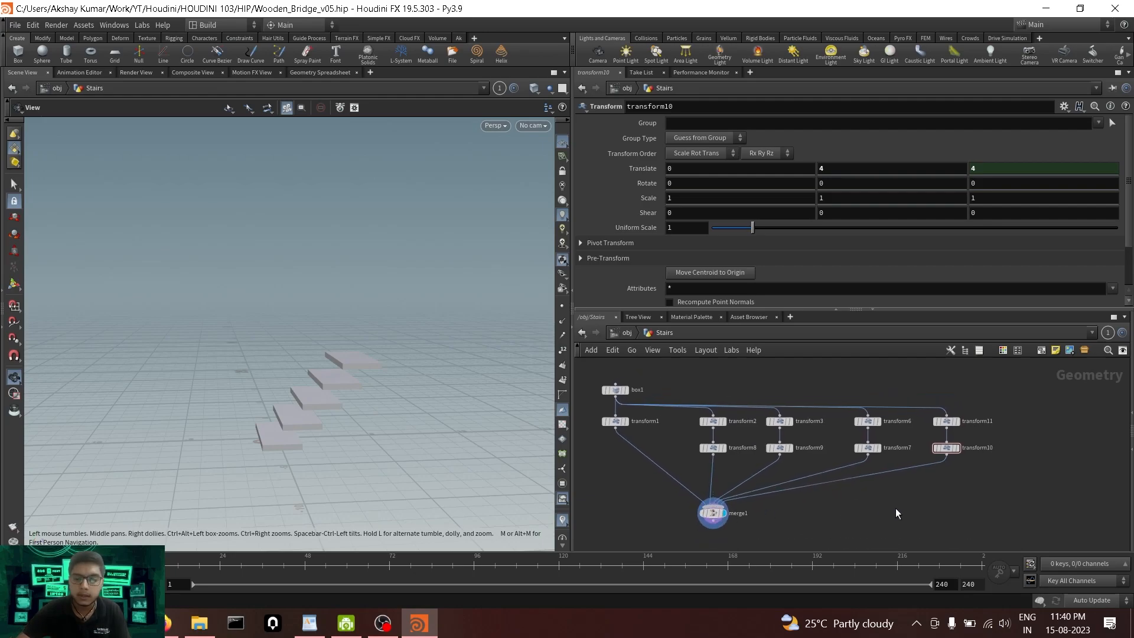
{"action": "middle_click_drag", "start_coordinate": [894, 499], "coordinate": [885, 509]}
{"action": "left_click_drag", "start_coordinate": [612, 407], "coordinate": [707, 390]}
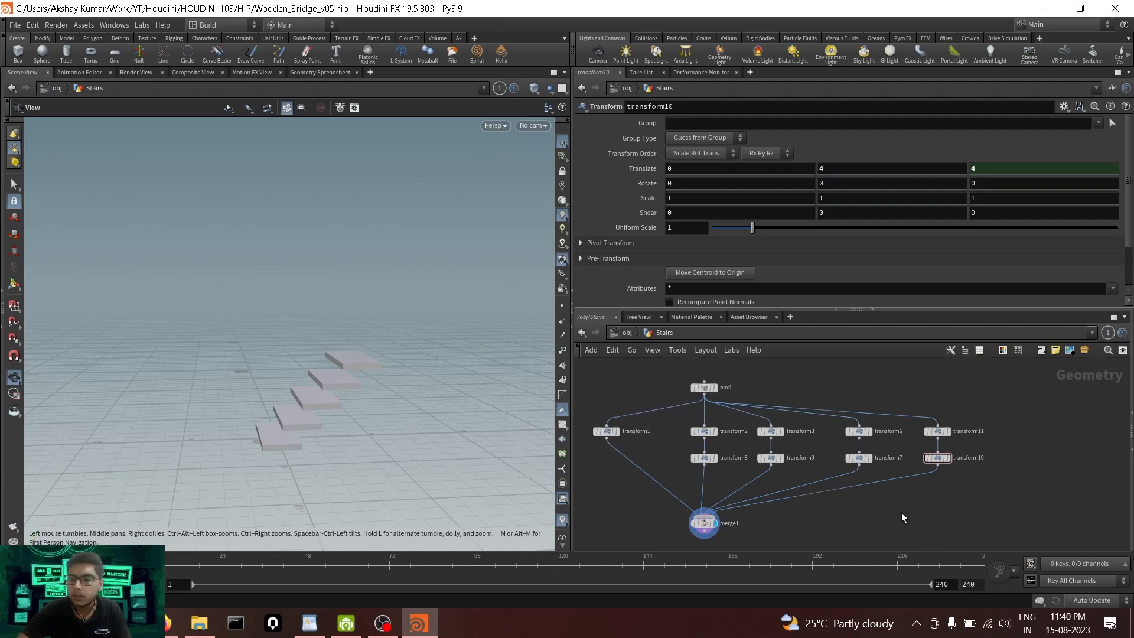
{"action": "scroll", "coordinate": [958, 488], "scroll_direction": "down", "scroll_amount": 4}
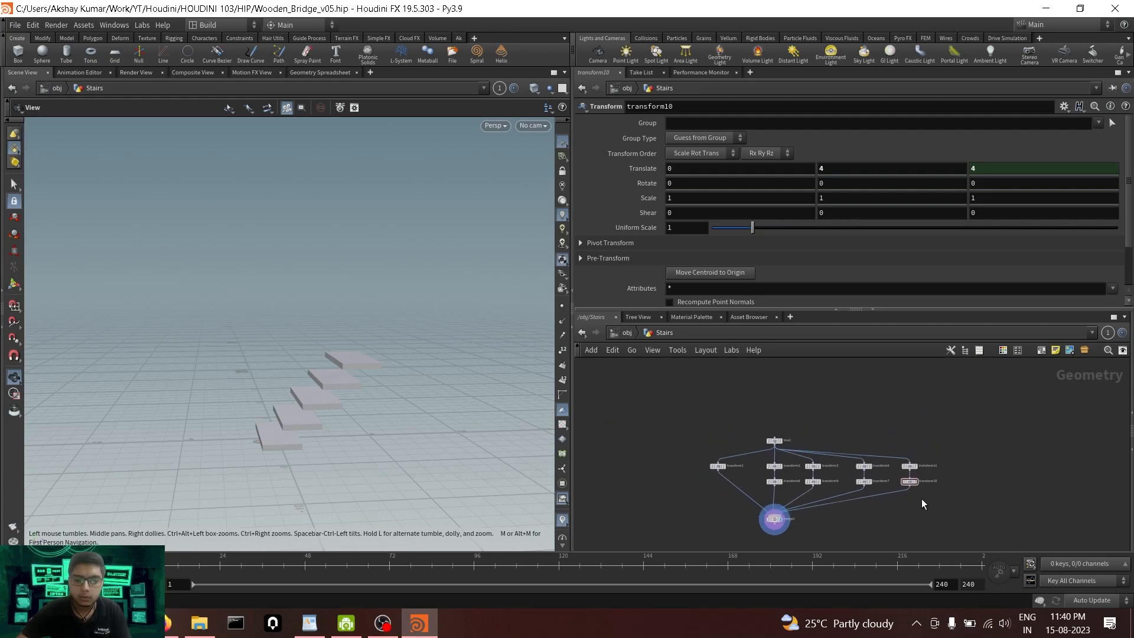
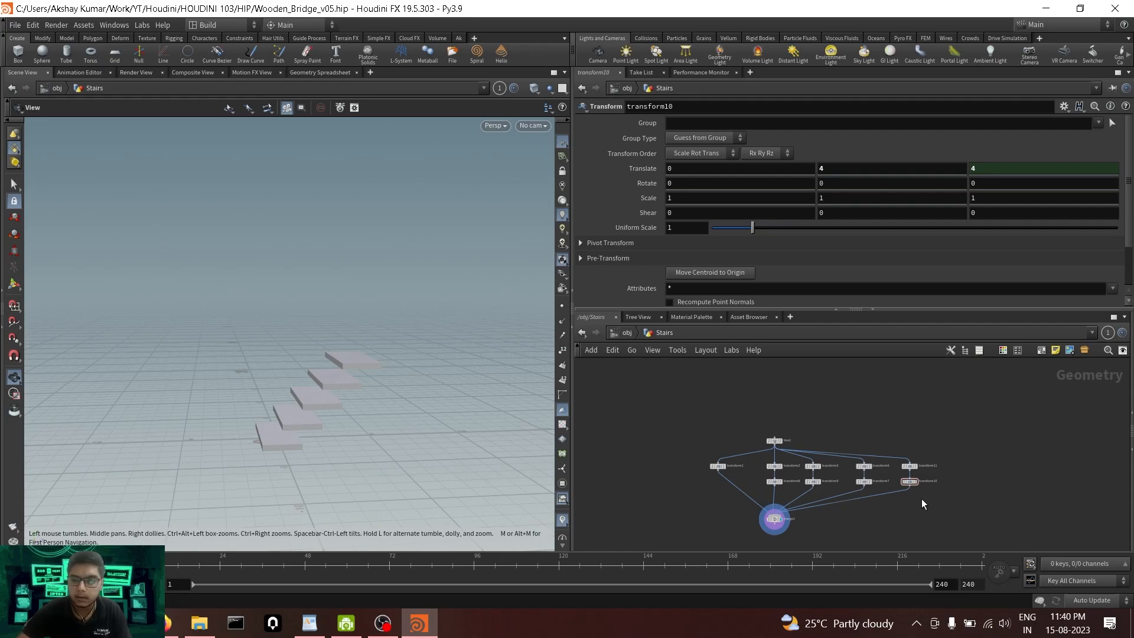
{"action": "middle_click_drag", "start_coordinate": [921, 499], "coordinate": [873, 497]}
{"action": "left_click_drag", "start_coordinate": [633, 452], "coordinate": [881, 516]}
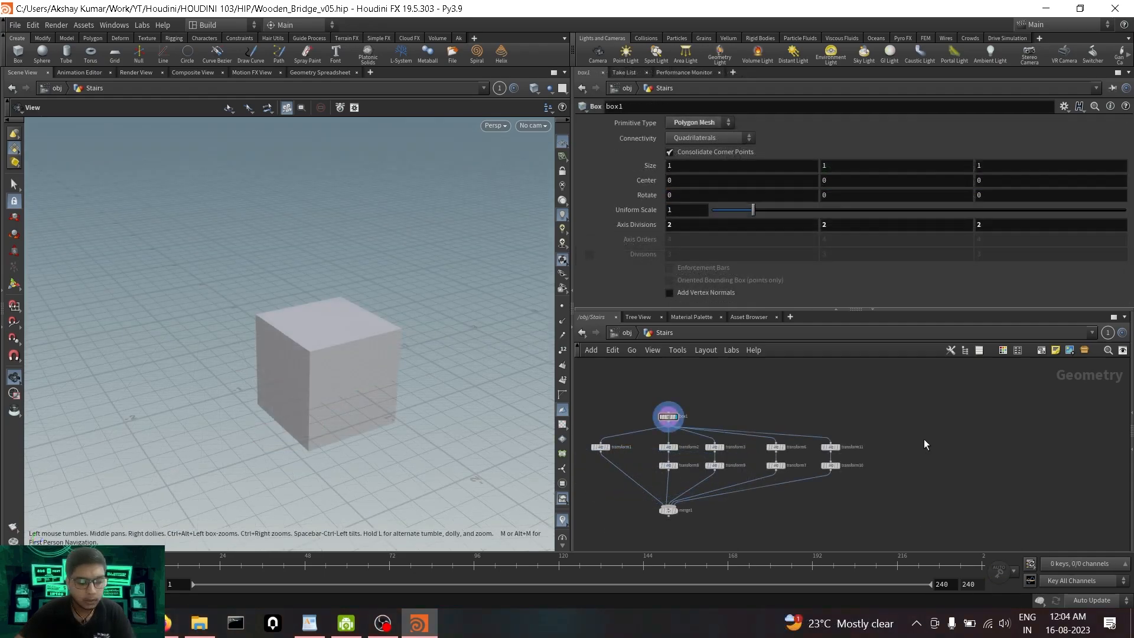
Add a Copy and Transform node beside the existing Transform branches.
{"action": "middle_click_drag", "start_coordinate": [924, 439], "coordinate": [908, 453]}
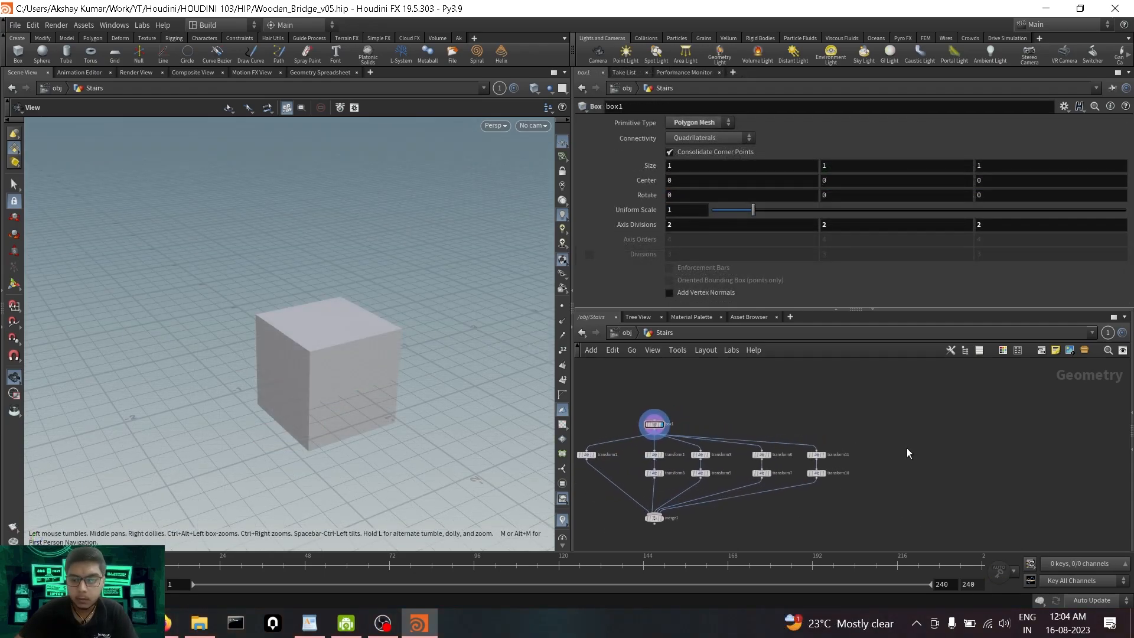
{"action": "key", "text": "Tab"}
{"action": "type", "text": "copy"}
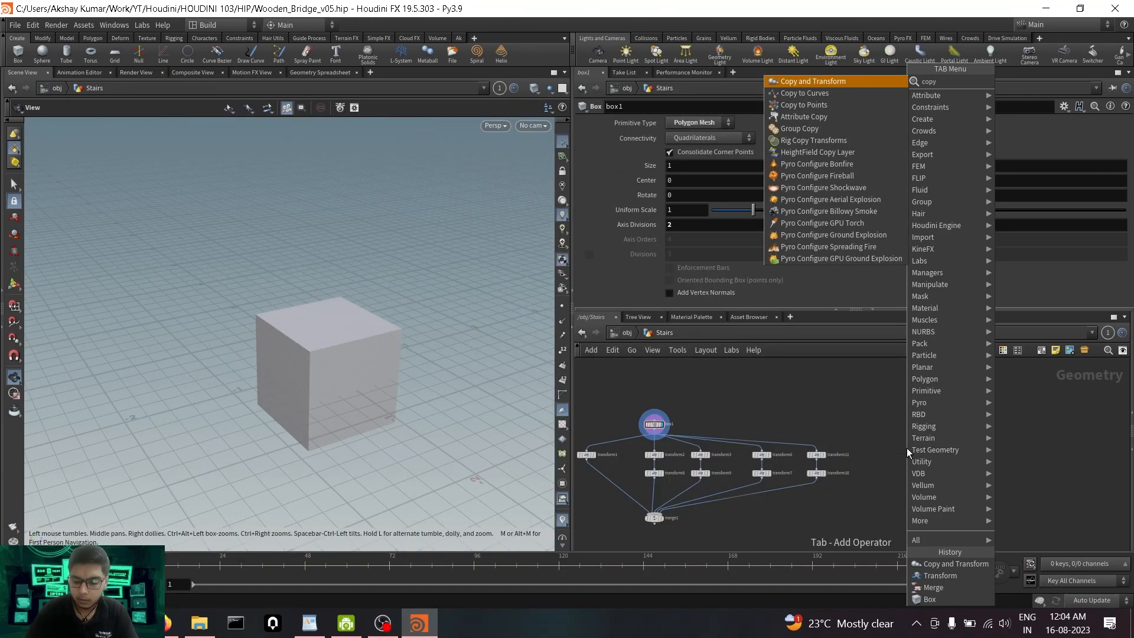
{"action": "key", "text": "Return"}
{"action": "left_click", "coordinate": [907, 448]}
{"action": "left_click_drag", "start_coordinate": [907, 448], "coordinate": [929, 454]}
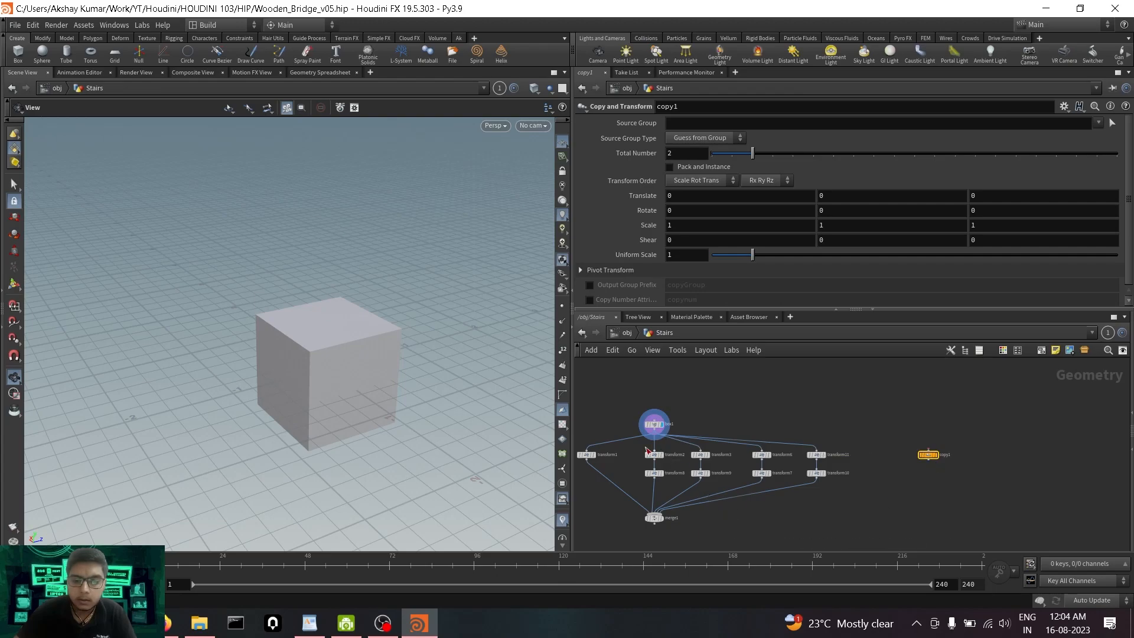
{"action": "left_click_drag", "start_coordinate": [632, 448], "coordinate": [666, 478]}
{"action": "middle_click_drag", "start_coordinate": [791, 525], "coordinate": [864, 532]}
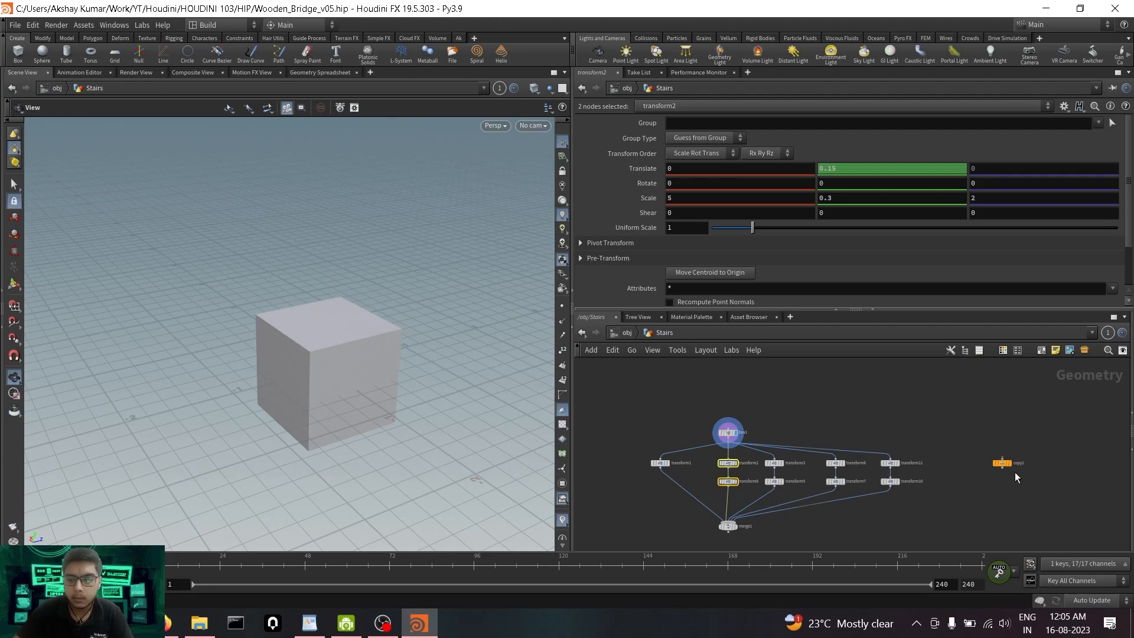
Duplicate transform1 as a new box1 branch above copy1, space the two nodes apart, and display the duplicated Transform.
{"action": "left_click", "coordinate": [1002, 463]}
{"action": "key", "text": "h"}
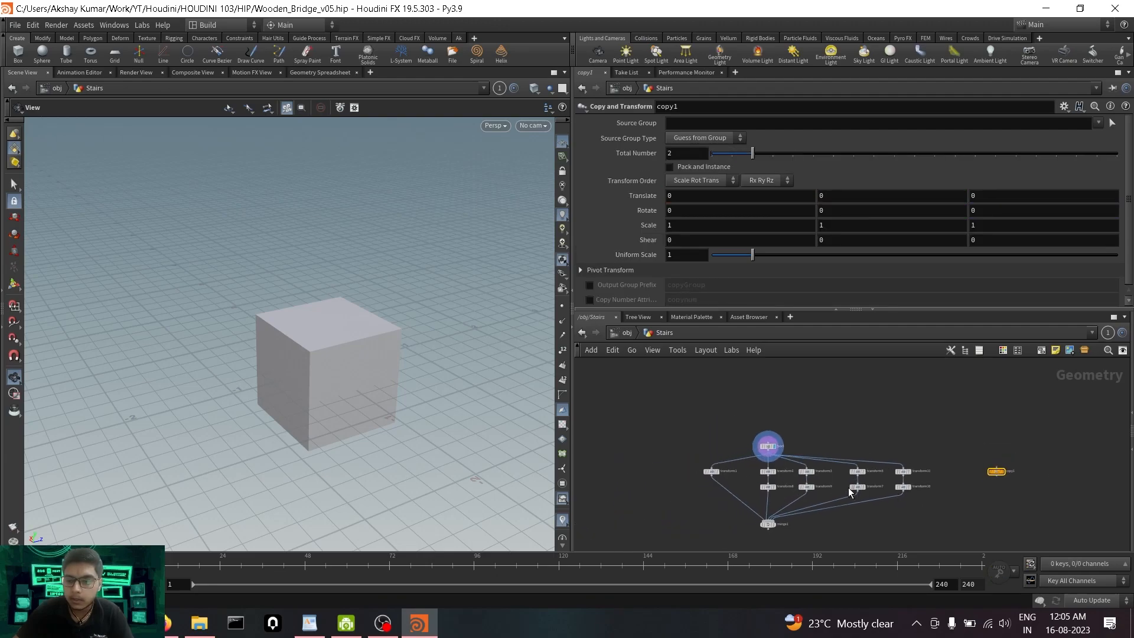
{"action": "left_click_drag", "start_coordinate": [654, 463], "coordinate": [986, 451], "text": "alt"}
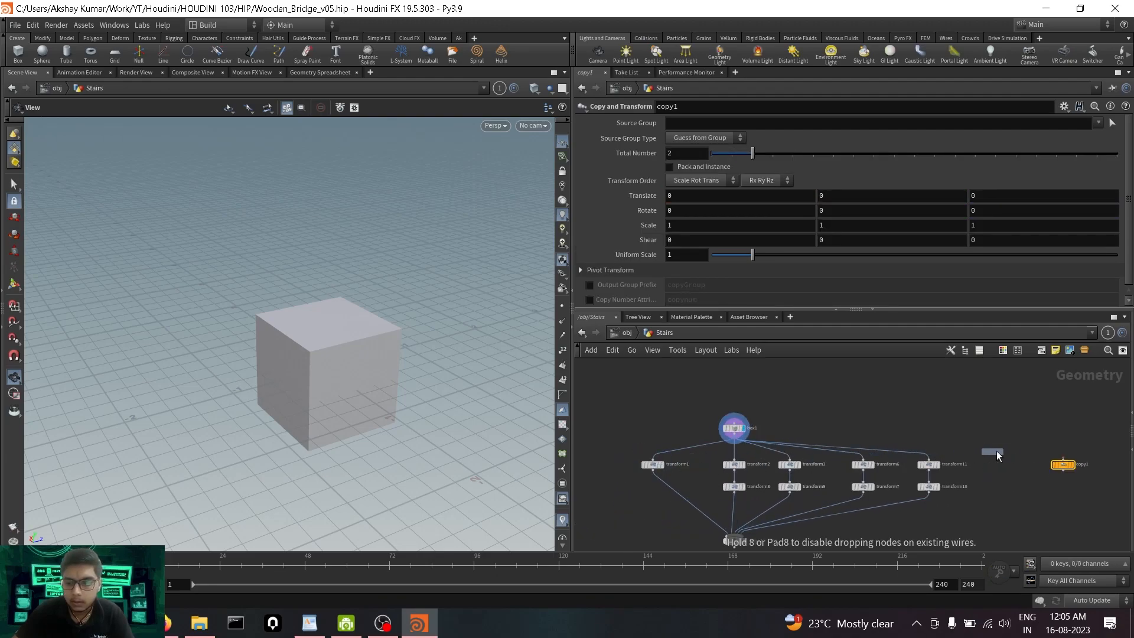
{"action": "left_click_drag", "start_coordinate": [1057, 443], "coordinate": [1064, 443], "text": "alt"}
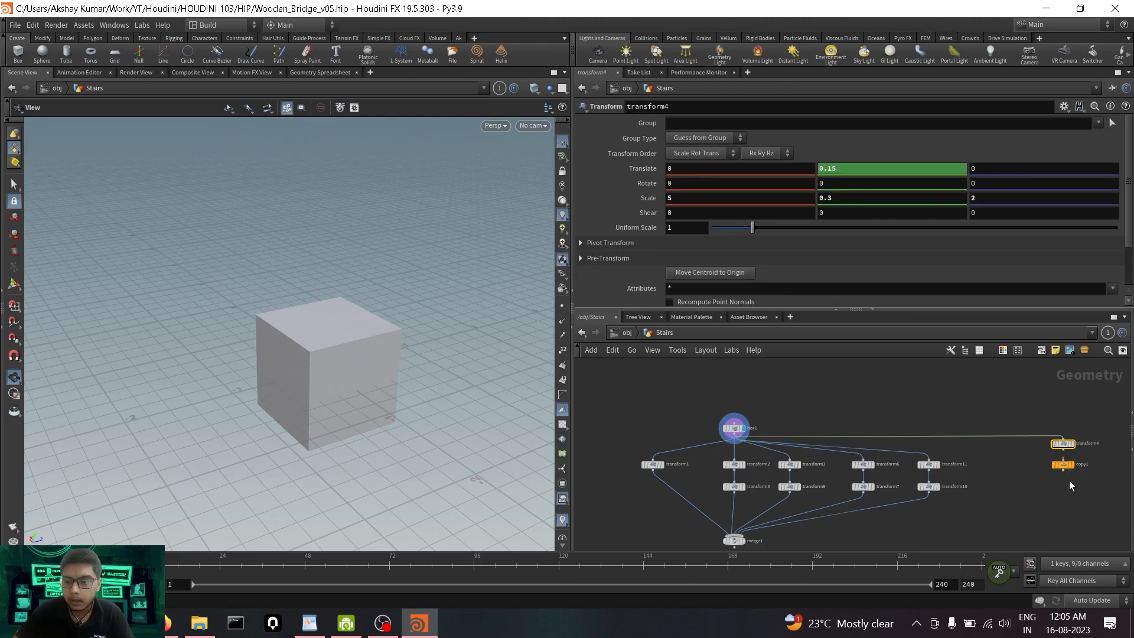
{"action": "middle_click_drag", "start_coordinate": [1072, 494], "coordinate": [998, 482]}
{"action": "left_click_drag", "start_coordinate": [989, 452], "coordinate": [989, 480]}
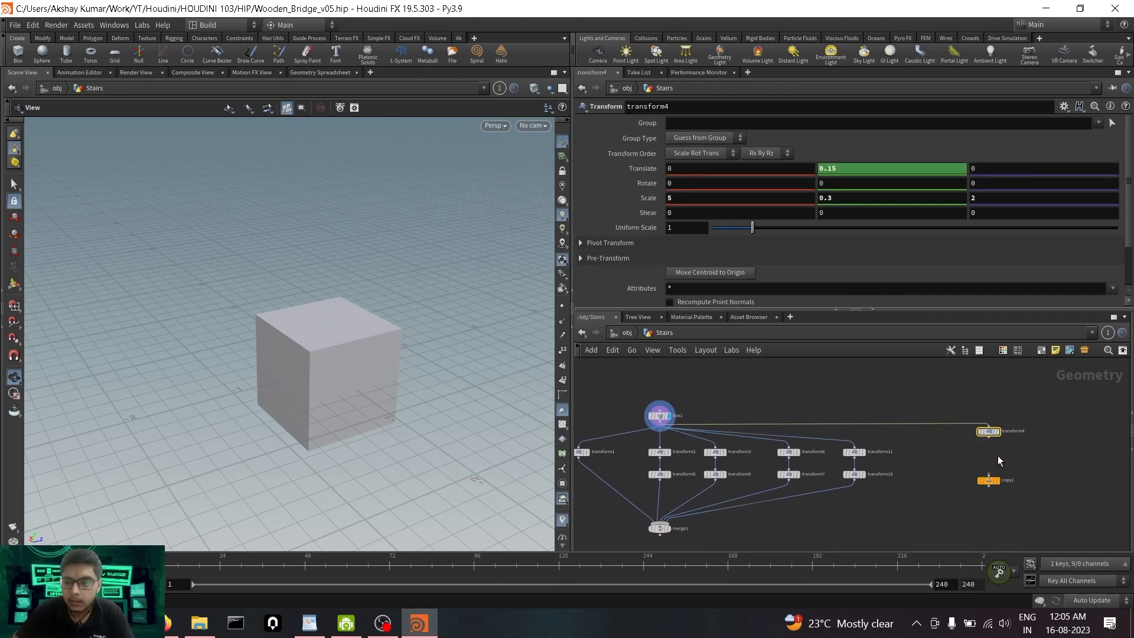
{"action": "left_click_drag", "start_coordinate": [991, 437], "coordinate": [991, 452]}
{"action": "left_click", "coordinate": [997, 446]}
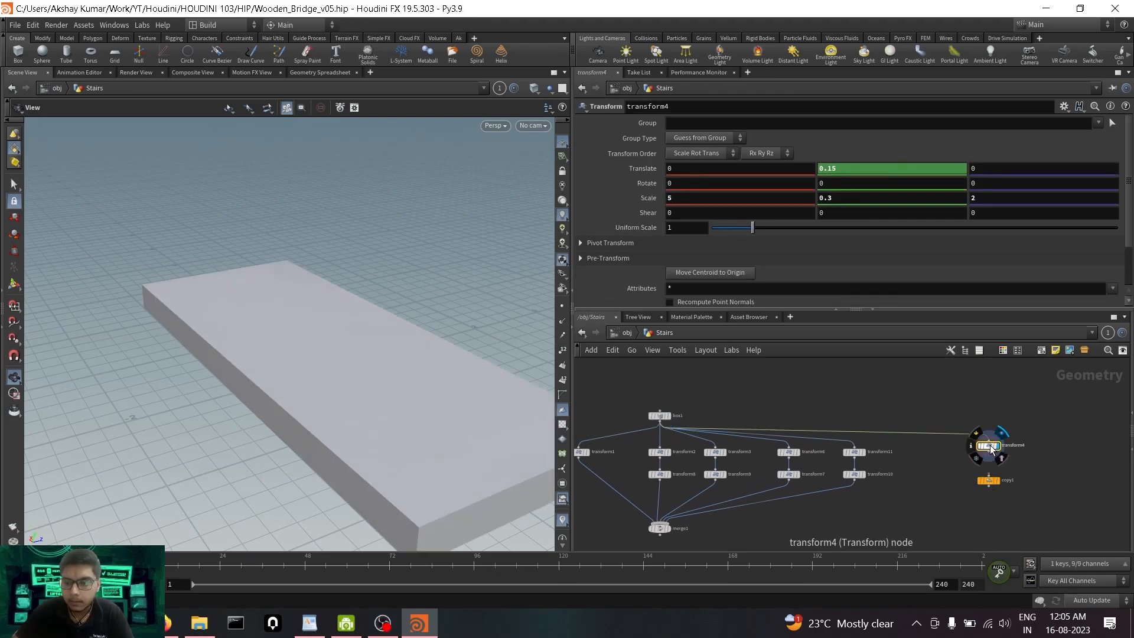
{"action": "scroll", "coordinate": [286, 402], "scroll_direction": "down", "scroll_amount": 4}
{"action": "middle_click_drag", "start_coordinate": [291, 402], "coordinate": [247, 386]}
{"action": "scroll", "coordinate": [270, 355], "scroll_direction": "up", "scroll_amount": 3}
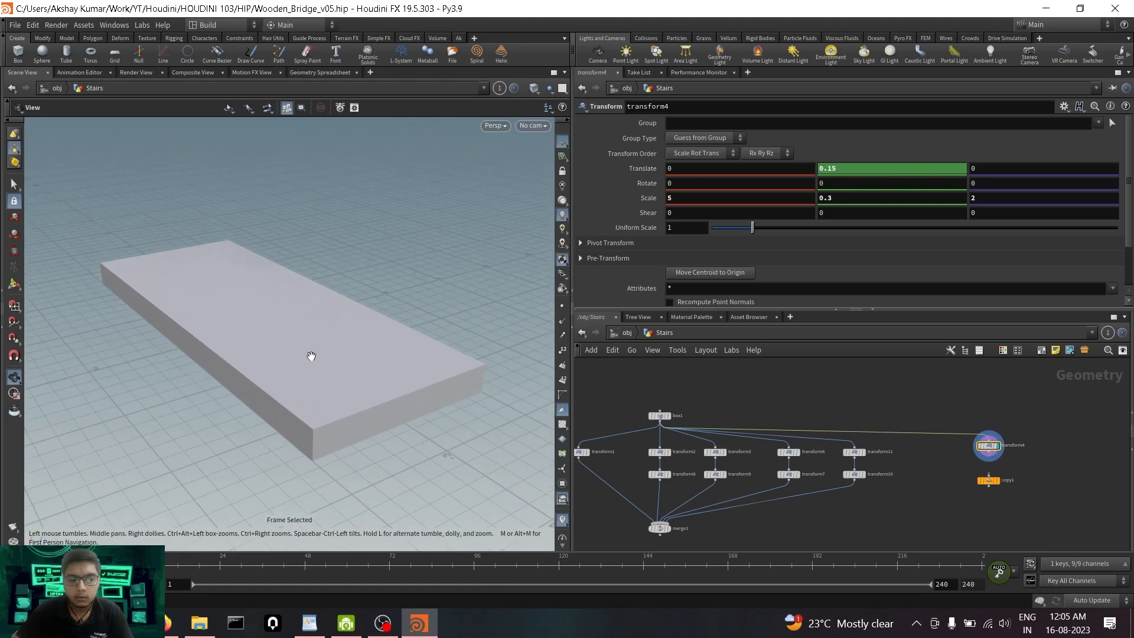
{"action": "scroll", "coordinate": [1025, 467], "scroll_direction": "up", "scroll_amount": 3}
Display copy1, fed by transform4, and set its Translate Y to 1 and Translate Z to 2.
{"action": "left_click_drag", "start_coordinate": [973, 481], "coordinate": [973, 482]}
{"action": "left_click", "coordinate": [988, 482]}
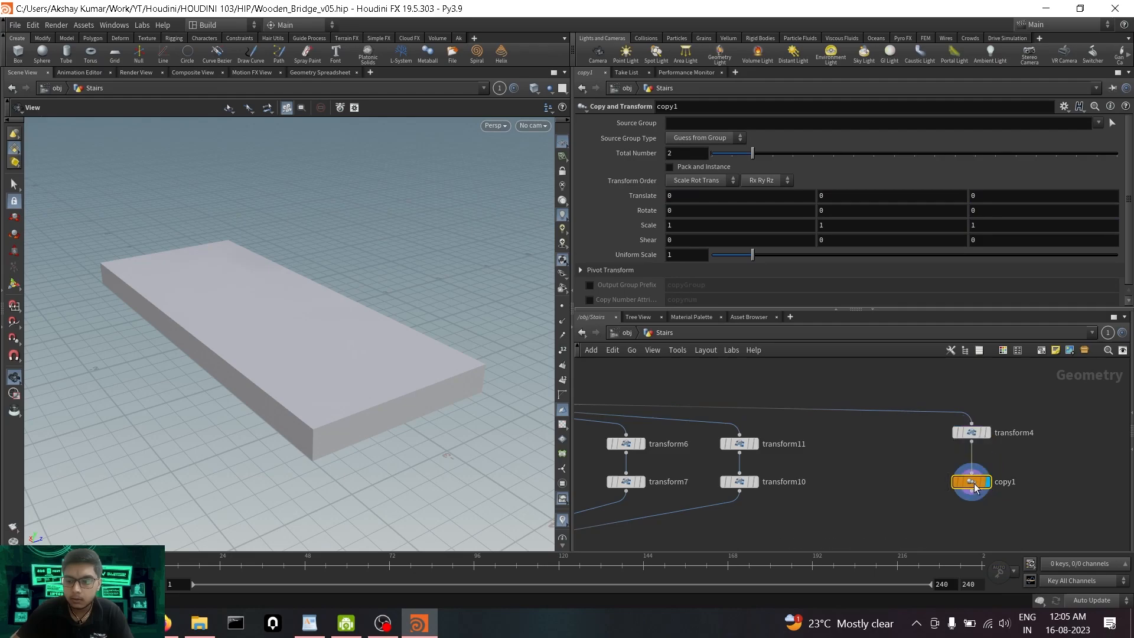
{"action": "left_click", "coordinate": [861, 199]}
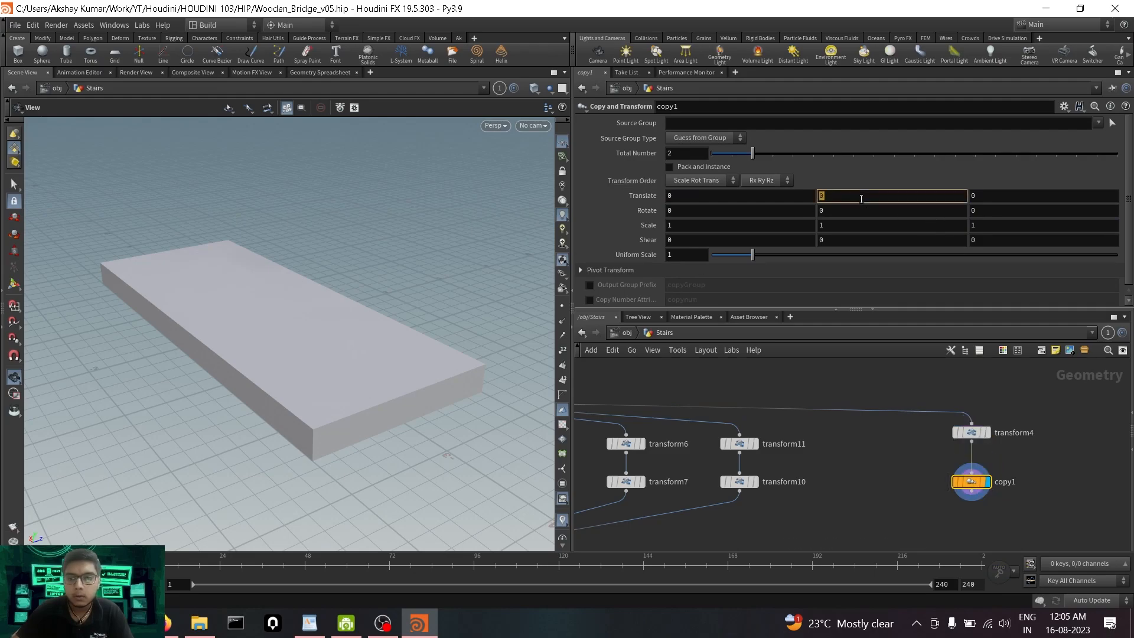
{"action": "key", "text": "Return"}
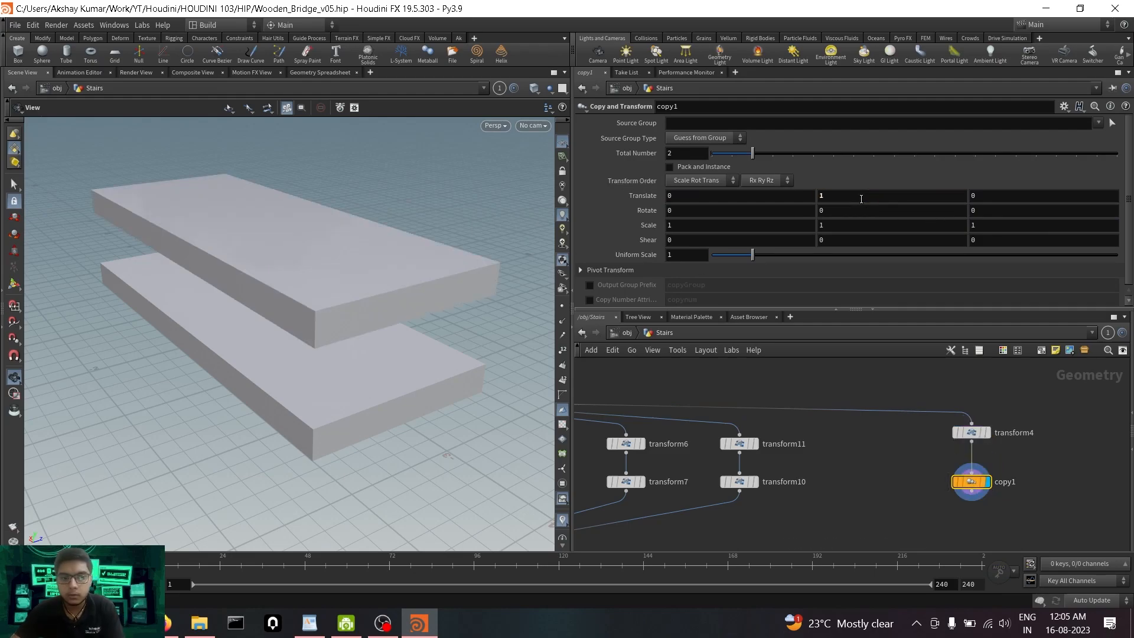
{"action": "left_click", "coordinate": [1004, 196]}
{"action": "type", "text": "2"}
{"action": "key", "text": "Return"}
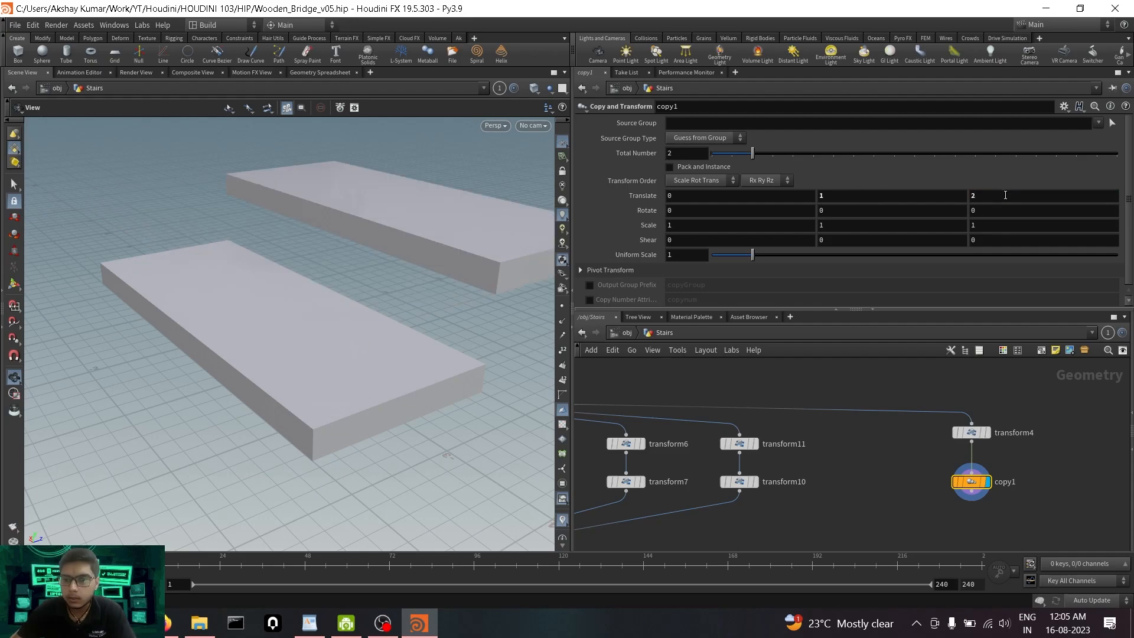
{"action": "scroll", "coordinate": [416, 256], "scroll_direction": "down", "scroll_amount": 5}
{"action": "left_click_drag", "start_coordinate": [397, 263], "coordinate": [293, 311]}
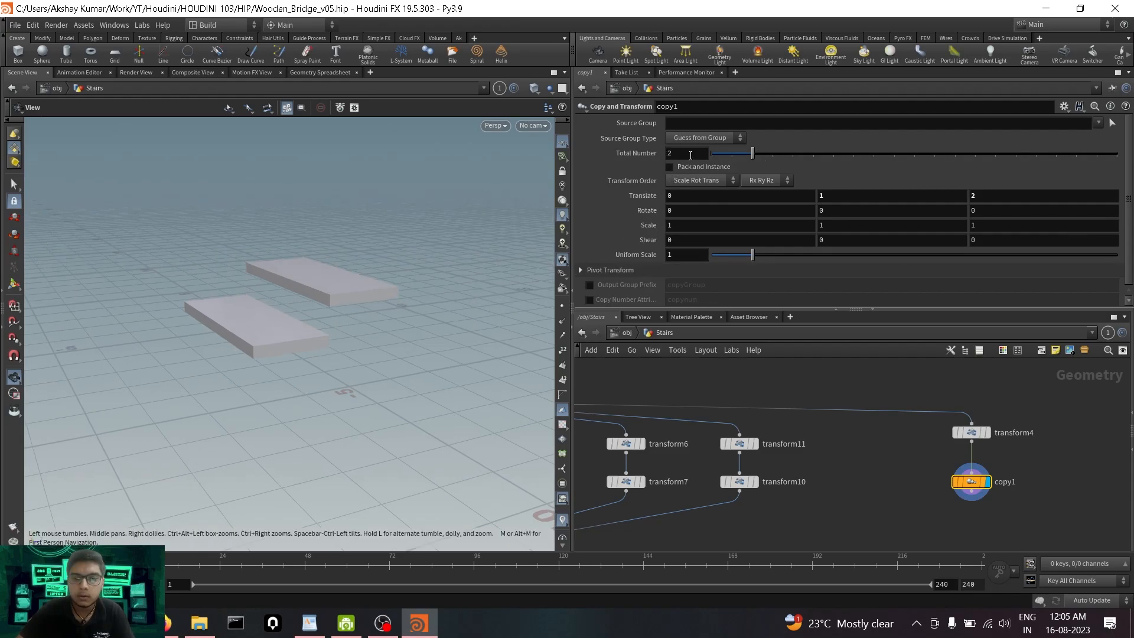
Raise copy1's Total Number to 20 and inspect the longer staircase from several angles.
{"action": "left_click_drag", "start_coordinate": [753, 153], "coordinate": [854, 155]}
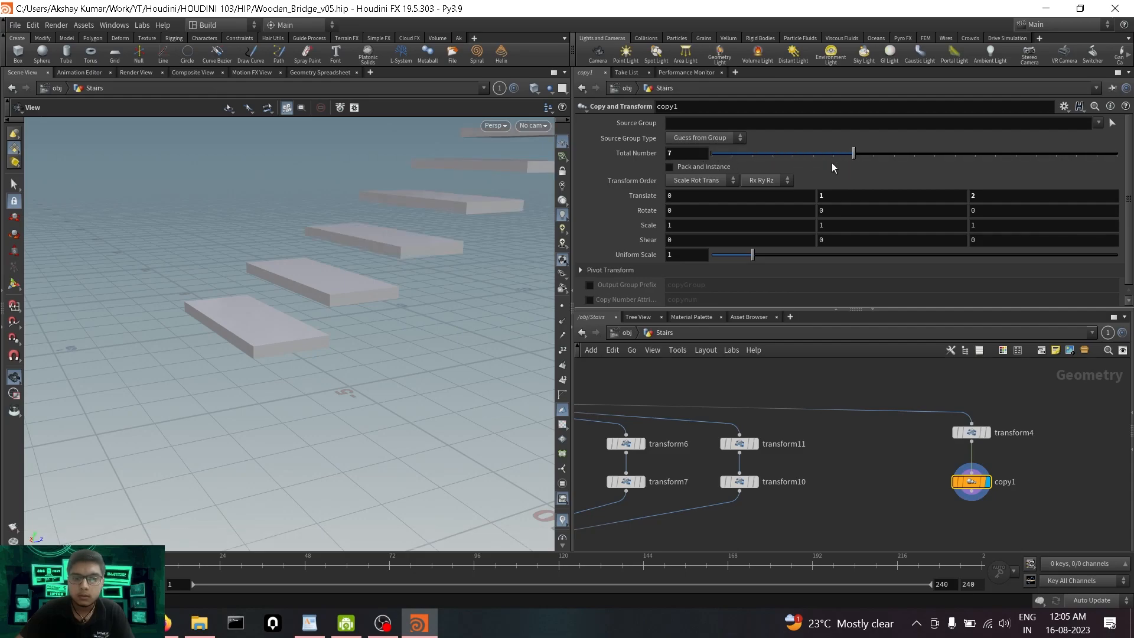
{"action": "left_click_drag", "start_coordinate": [375, 299], "coordinate": [331, 390]}
{"action": "left_click_drag", "start_coordinate": [854, 154], "coordinate": [1083, 163]}
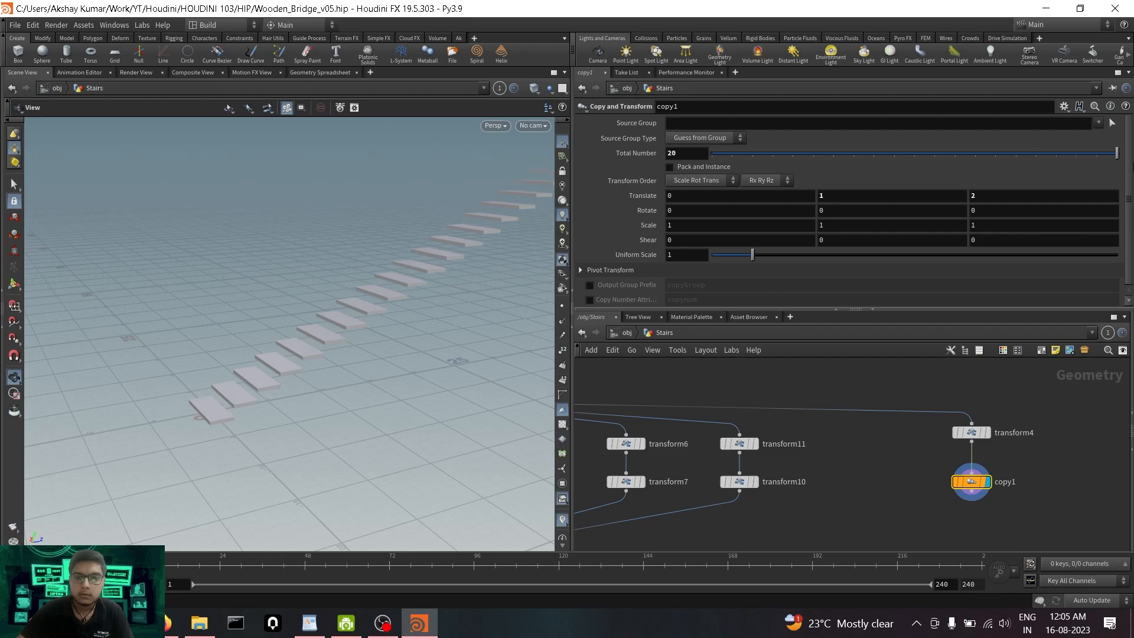
{"action": "left_click_drag", "start_coordinate": [352, 350], "coordinate": [366, 384]}
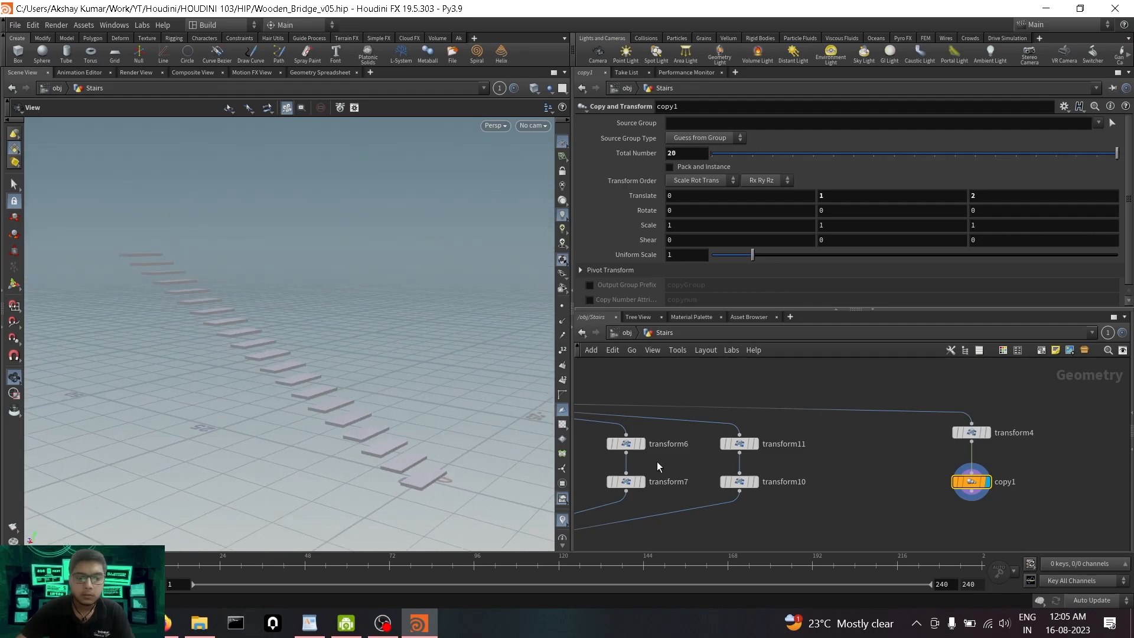
Compare the group of manual Transform branches with the single Copy and Transform branch and its staircase.
{"action": "key", "text": "h"}
{"action": "left_click_drag", "start_coordinate": [598, 451], "coordinate": [860, 491]}
{"action": "middle_click_drag", "start_coordinate": [960, 486], "coordinate": [840, 483]}
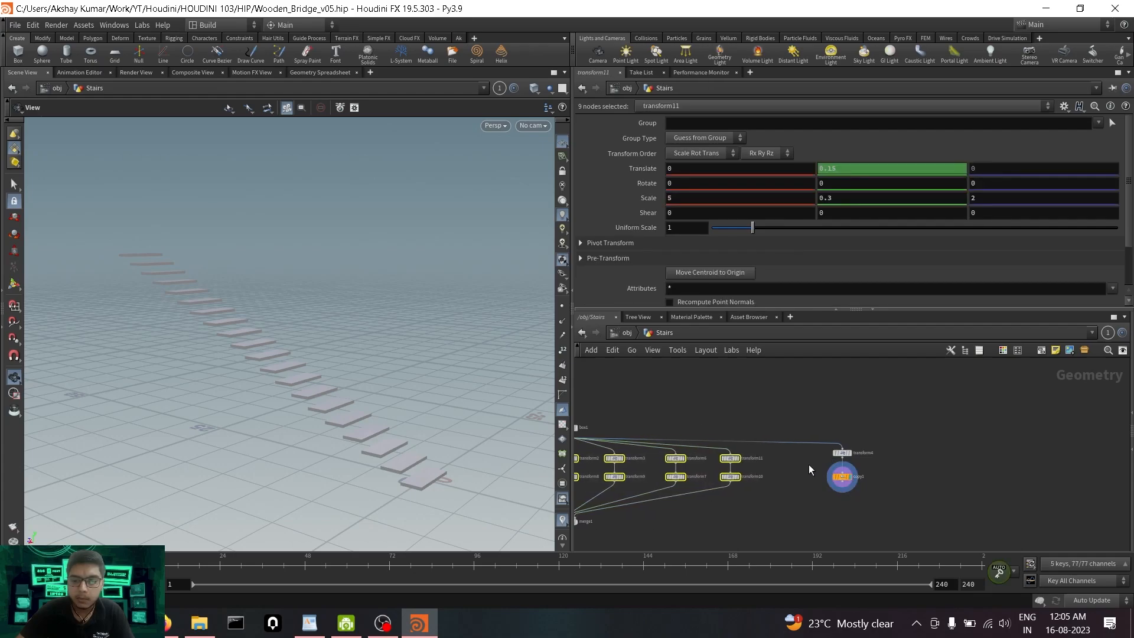
{"action": "left_click", "coordinate": [842, 476]}
{"action": "left_click_drag", "start_coordinate": [339, 327], "coordinate": [170, 341]}
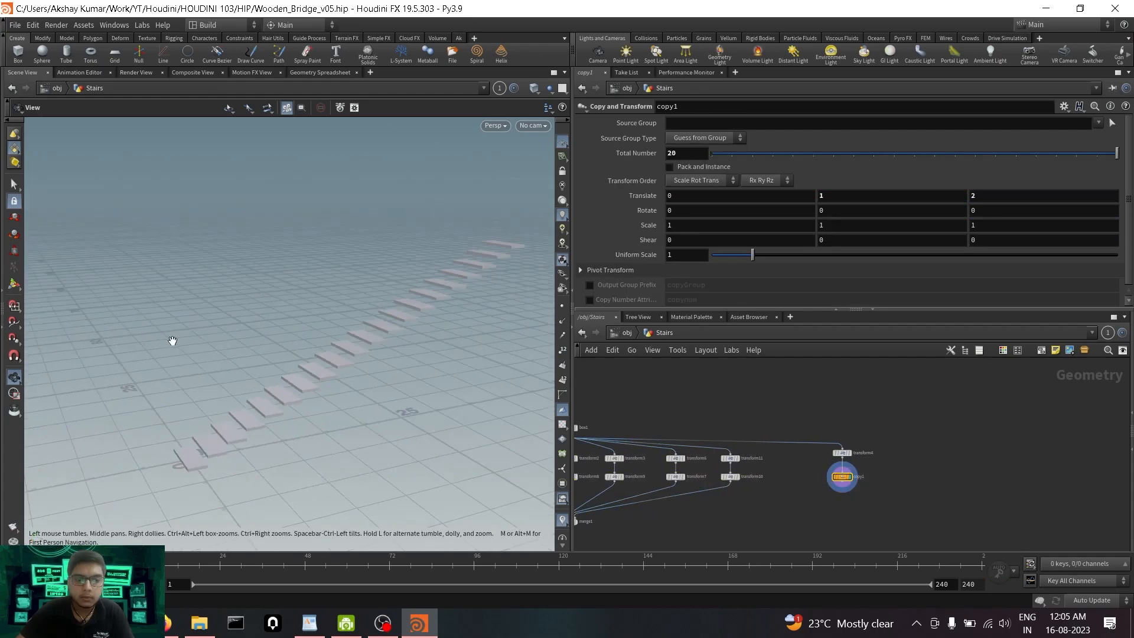
{"action": "scroll", "coordinate": [362, 286], "scroll_direction": "down", "scroll_amount": 2}
{"action": "middle_click_drag", "start_coordinate": [362, 287], "coordinate": [344, 291]}
Set copy1's Total Number to 200 and view the resulting staircase.
{"action": "left_click", "coordinate": [678, 156]}
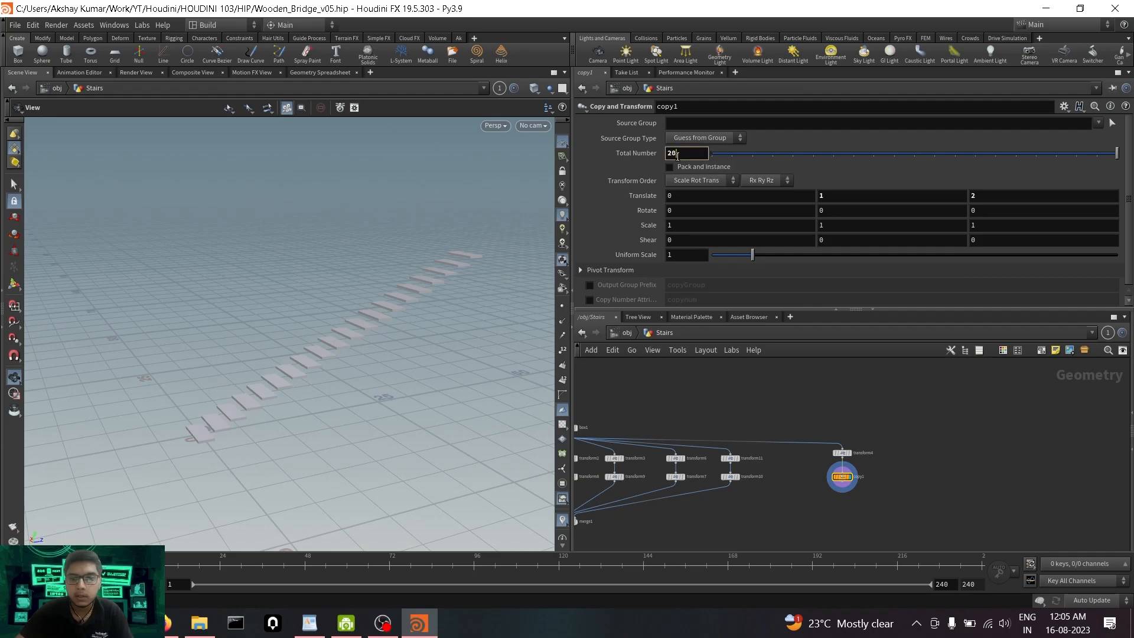
{"action": "type", "text": "200"}
{"action": "key", "text": "Return"}
{"action": "left_click_drag", "start_coordinate": [348, 309], "coordinate": [326, 329]}
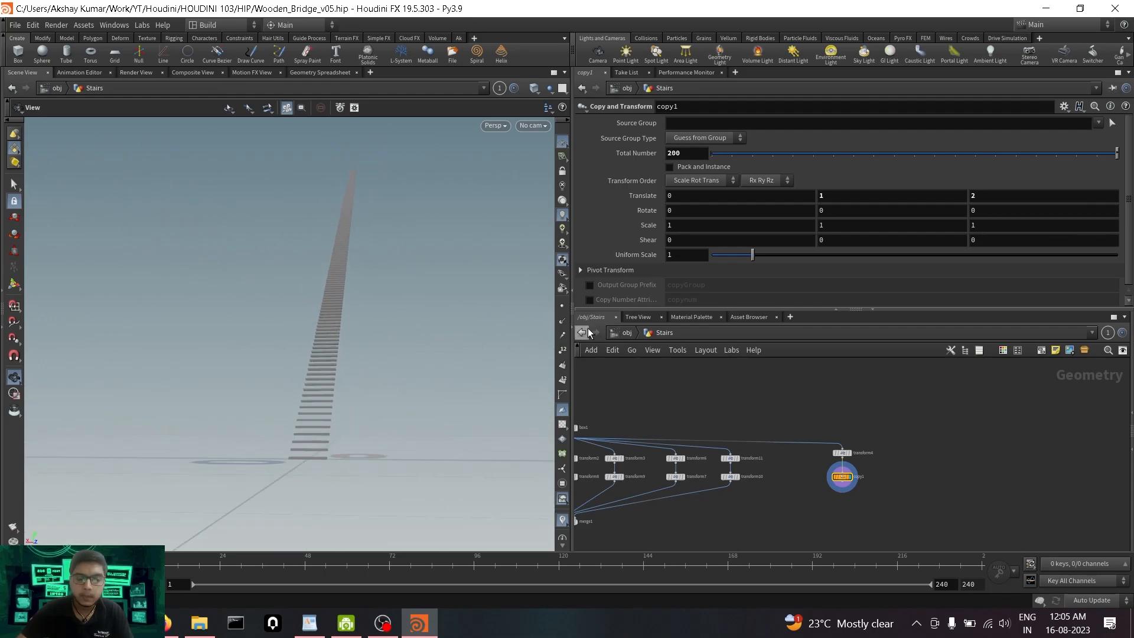
Return copy1's Total Number to 20 and reframe the staircase in the viewport.
{"action": "left_click", "coordinate": [695, 154]}
{"action": "key", "text": "BackSpace"}
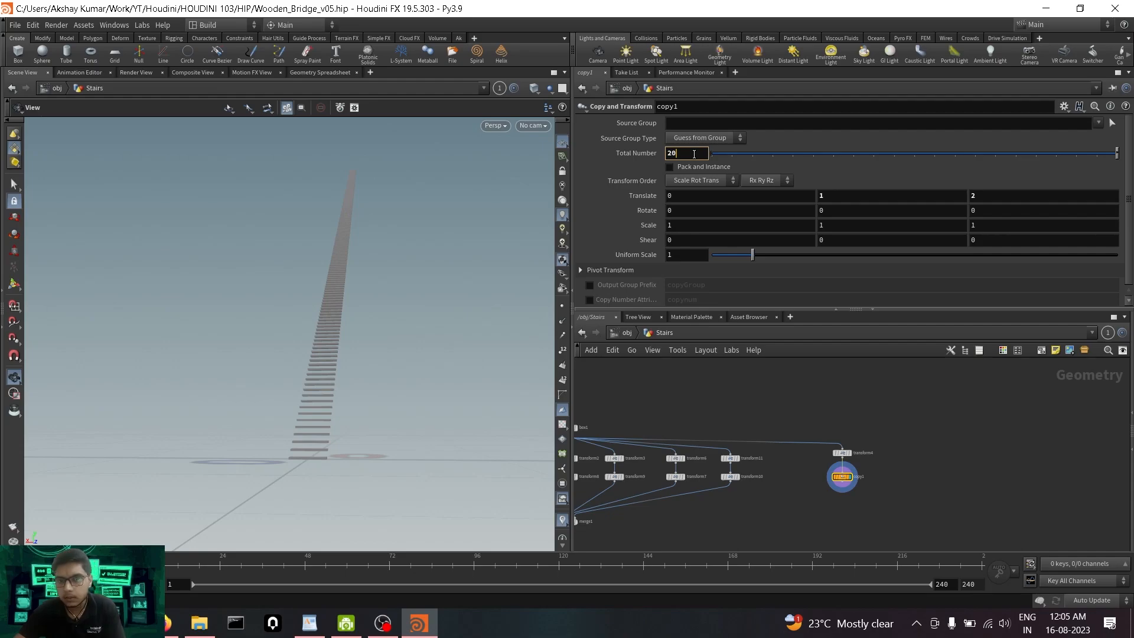
{"action": "key", "text": "Return"}
{"action": "scroll", "coordinate": [355, 409], "scroll_direction": "up", "scroll_amount": 3}
{"action": "left_click_drag", "start_coordinate": [356, 409], "coordinate": [321, 436]}
{"action": "middle_click_drag", "start_coordinate": [321, 436], "coordinate": [349, 347]}
{"action": "right_click_drag", "start_coordinate": [349, 347], "coordinate": [294, 367]}
{"action": "left_click_drag", "start_coordinate": [294, 367], "coordinate": [294, 319]}
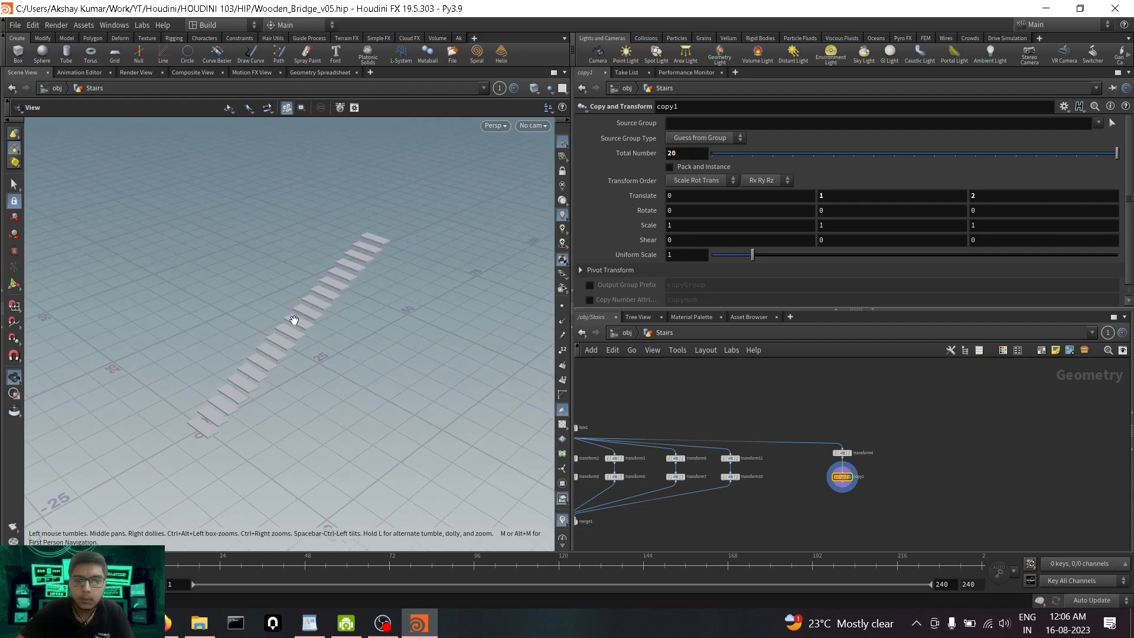
Set copy1's Y rotation to 10 and inspect the twisting staircase in the viewport.
{"action": "scroll", "coordinate": [860, 471], "scroll_direction": "up", "scroll_amount": 2}
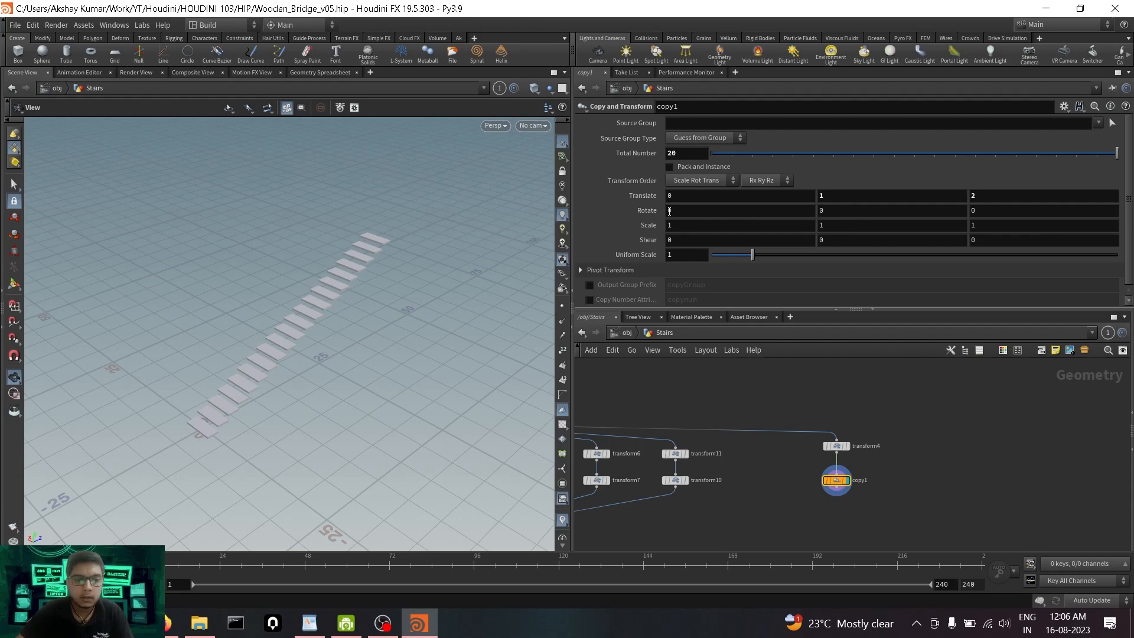
{"action": "left_click", "coordinate": [832, 213]}
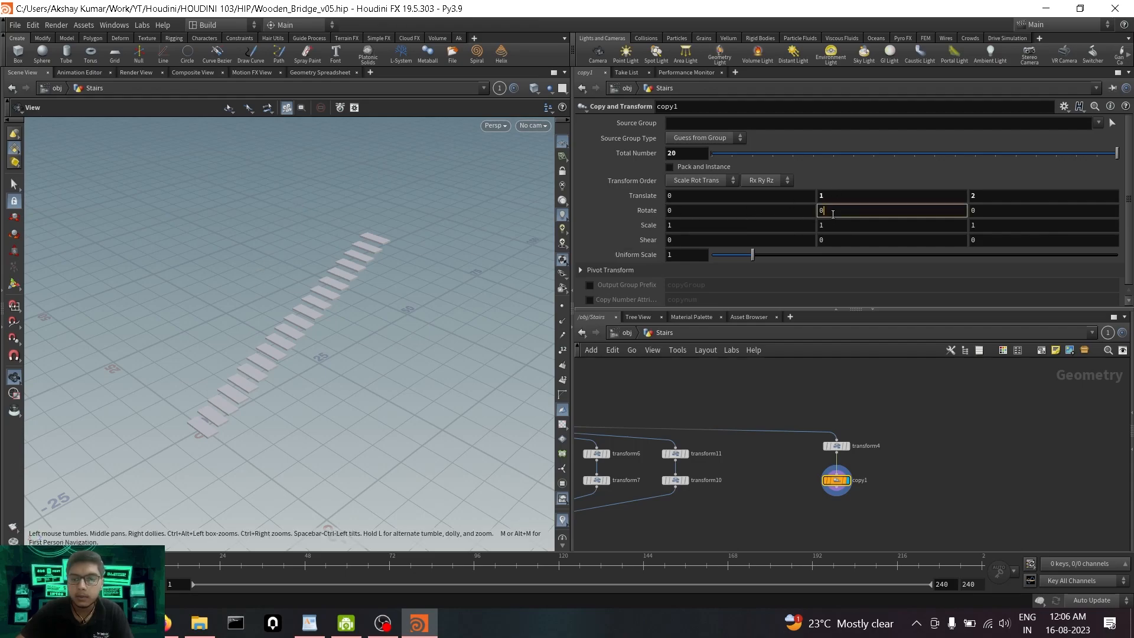
{"action": "key", "text": "Return"}
{"action": "scroll", "coordinate": [242, 388], "scroll_direction": "up", "scroll_amount": 3}
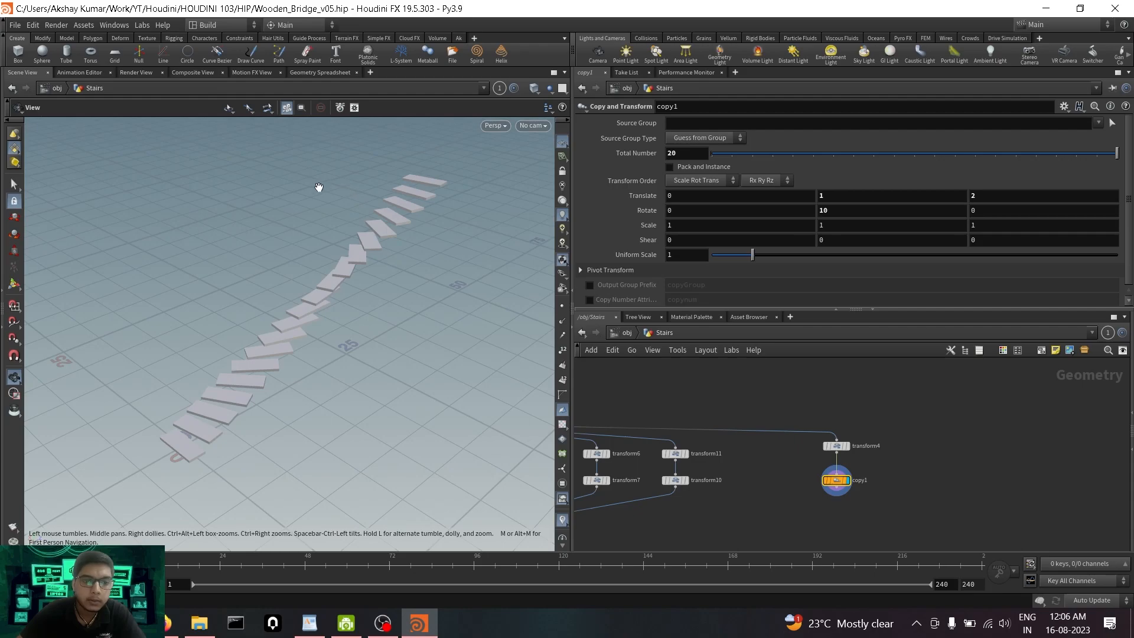
{"action": "left_click_drag", "start_coordinate": [249, 347], "coordinate": [306, 343]}
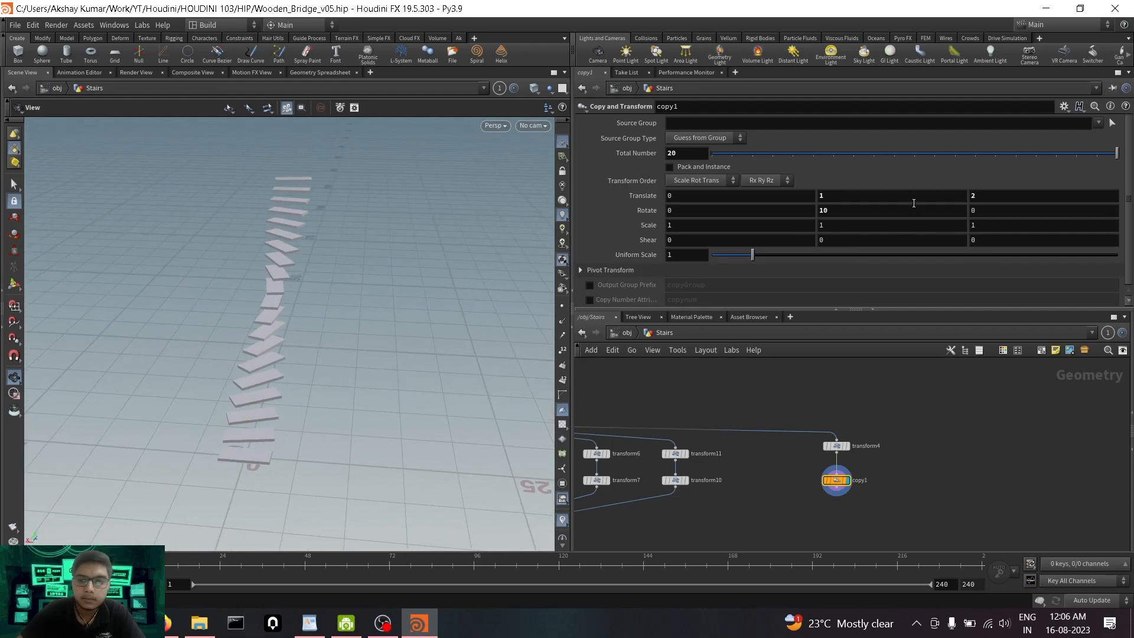
Reset copy1's Y rotation to 0.
{"action": "left_click", "coordinate": [883, 211]}
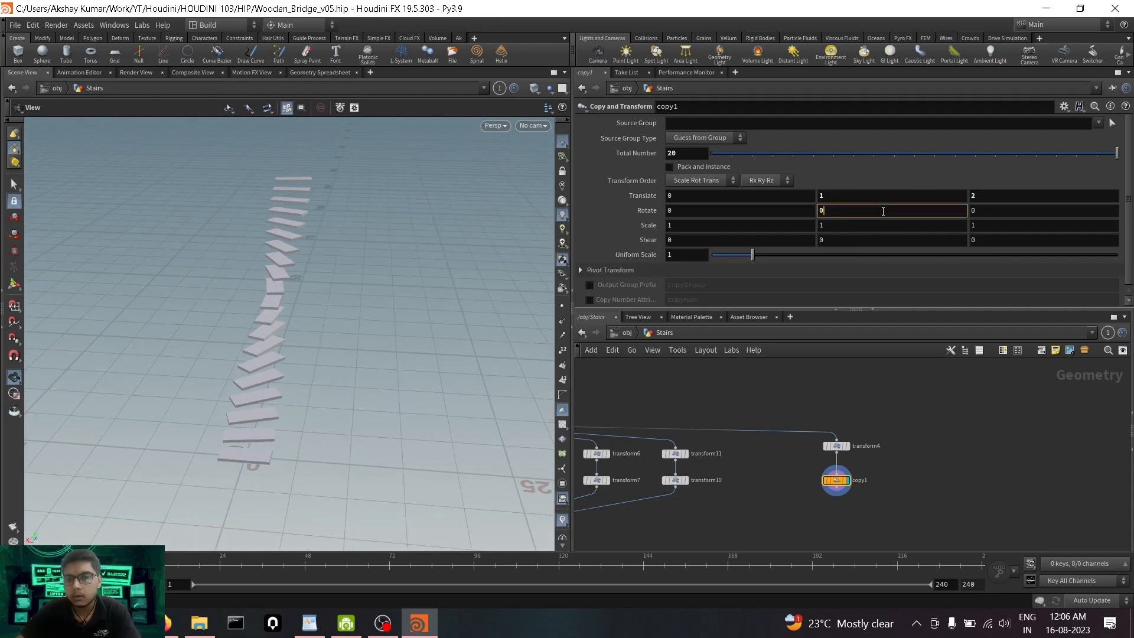
{"action": "type", "text": "0"}
{"action": "key", "text": "Return"}
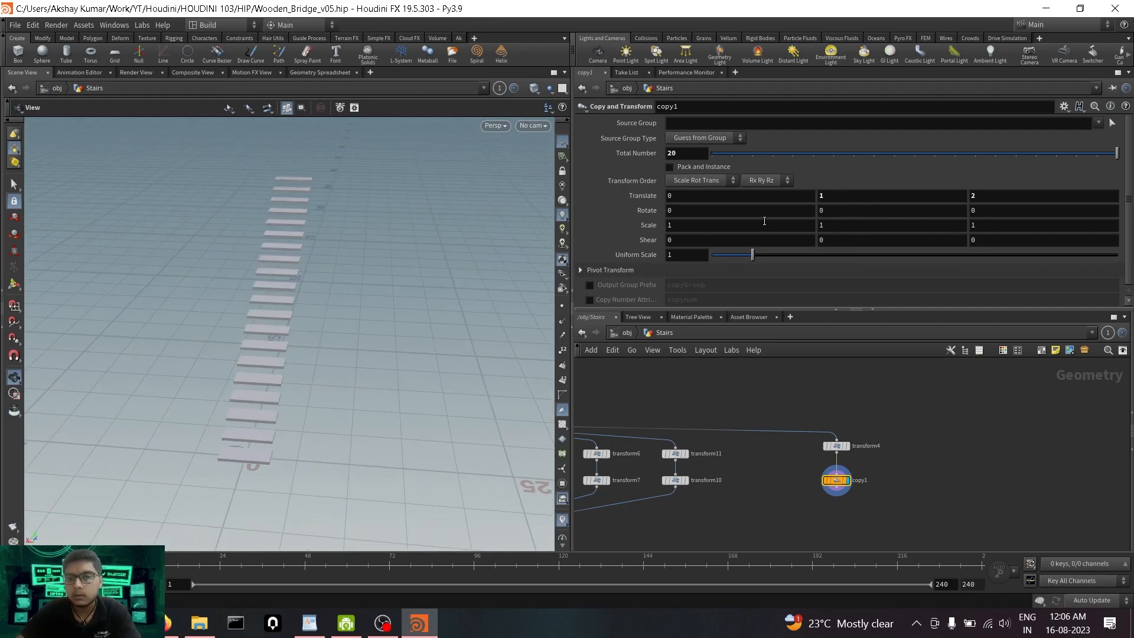
Set copy1's Y scale to 0.8 and inspect the step thickness along the staircase from the side.
{"action": "left_click", "coordinate": [839, 228]}
{"action": "type", "text": "0.."}
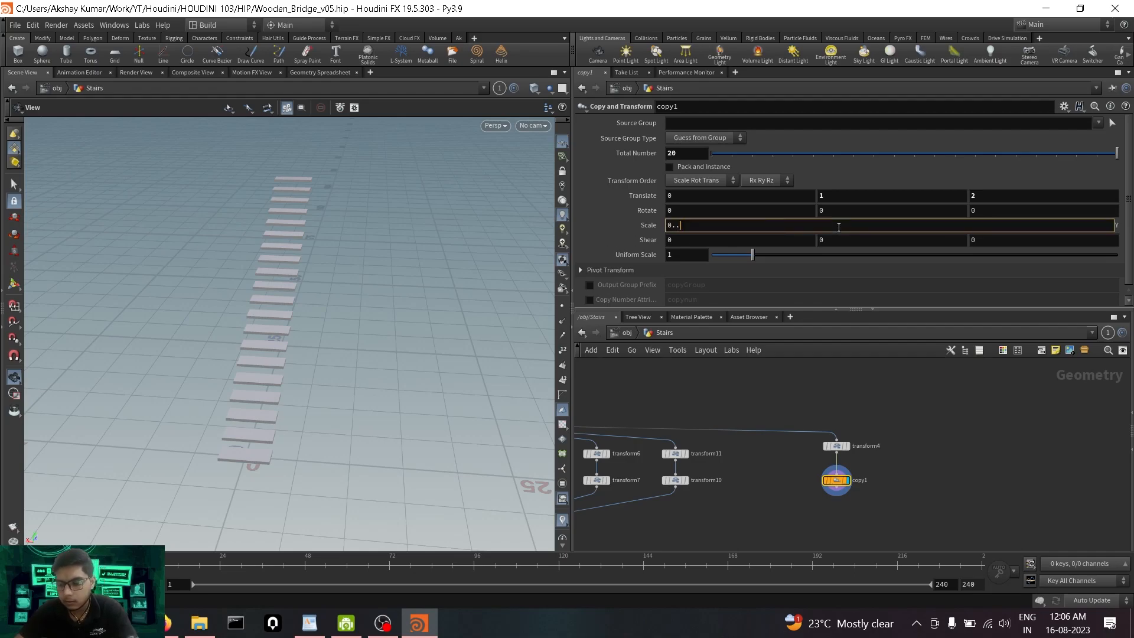
{"action": "type", "text": "8"}
{"action": "key", "text": "Return"}
{"action": "left_click_drag", "start_coordinate": [330, 337], "coordinate": [78, 425]}
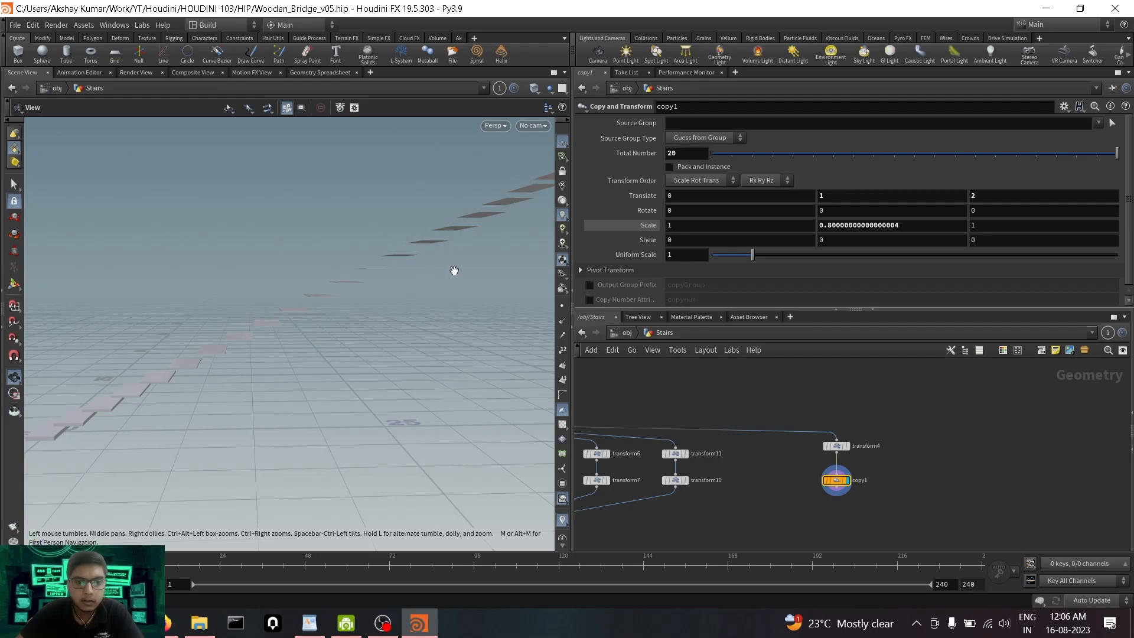
{"action": "scroll", "coordinate": [455, 270], "scroll_direction": "down", "scroll_amount": 1}
{"action": "left_click_drag", "start_coordinate": [153, 372], "coordinate": [126, 398]}
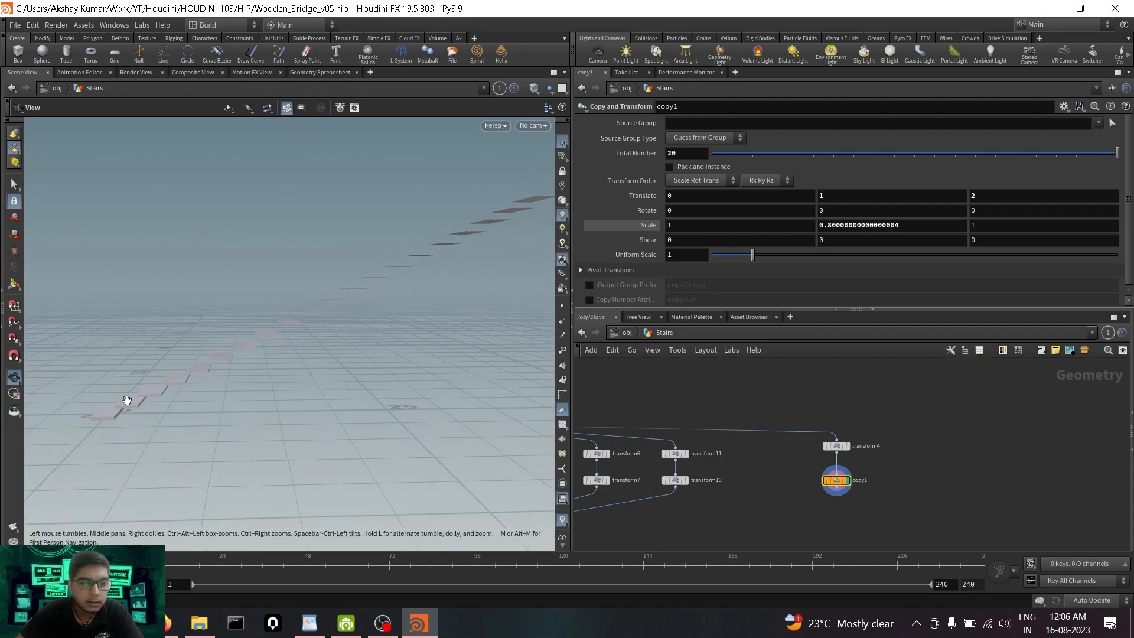
Restore copy1's Y scale to 1 and reduce its Total Number to 10.
{"action": "left_click", "coordinate": [842, 224]}
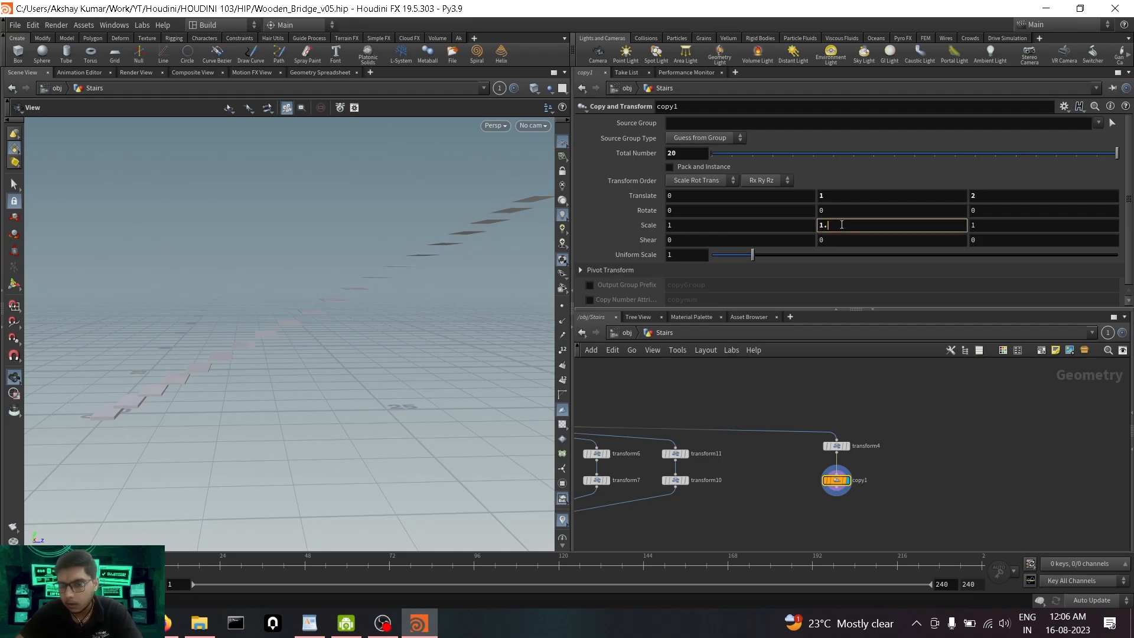
{"action": "key", "text": "Return"}
{"action": "left_click_drag", "start_coordinate": [325, 285], "coordinate": [292, 334]}
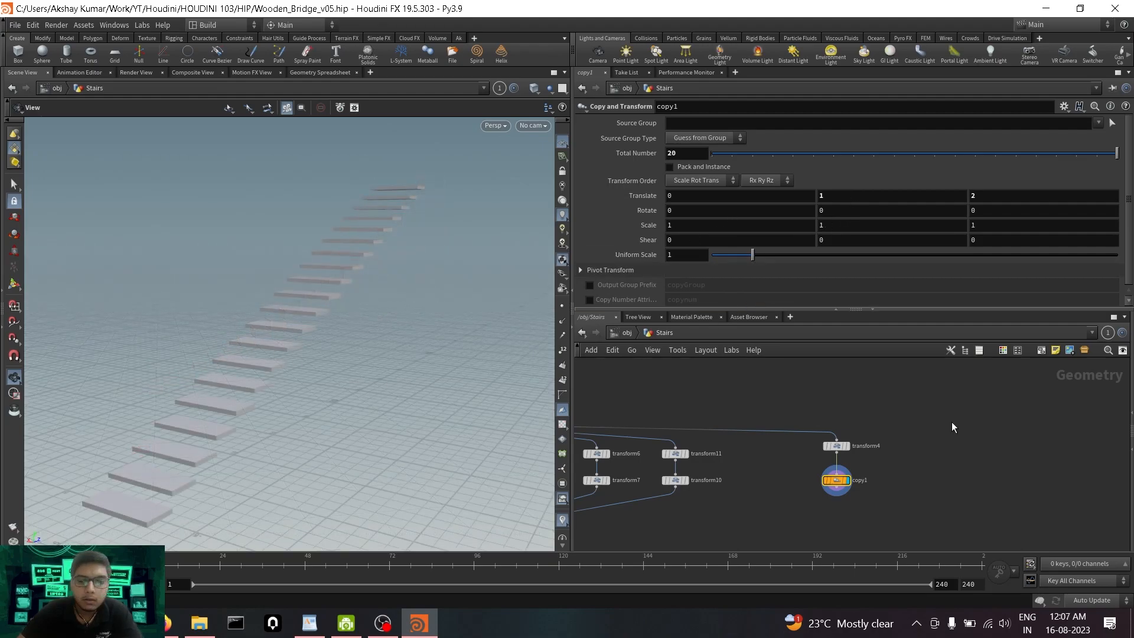
{"action": "left_click_drag", "start_coordinate": [824, 153], "coordinate": [914, 153]}
{"action": "left_click_drag", "start_coordinate": [278, 413], "coordinate": [236, 395]}
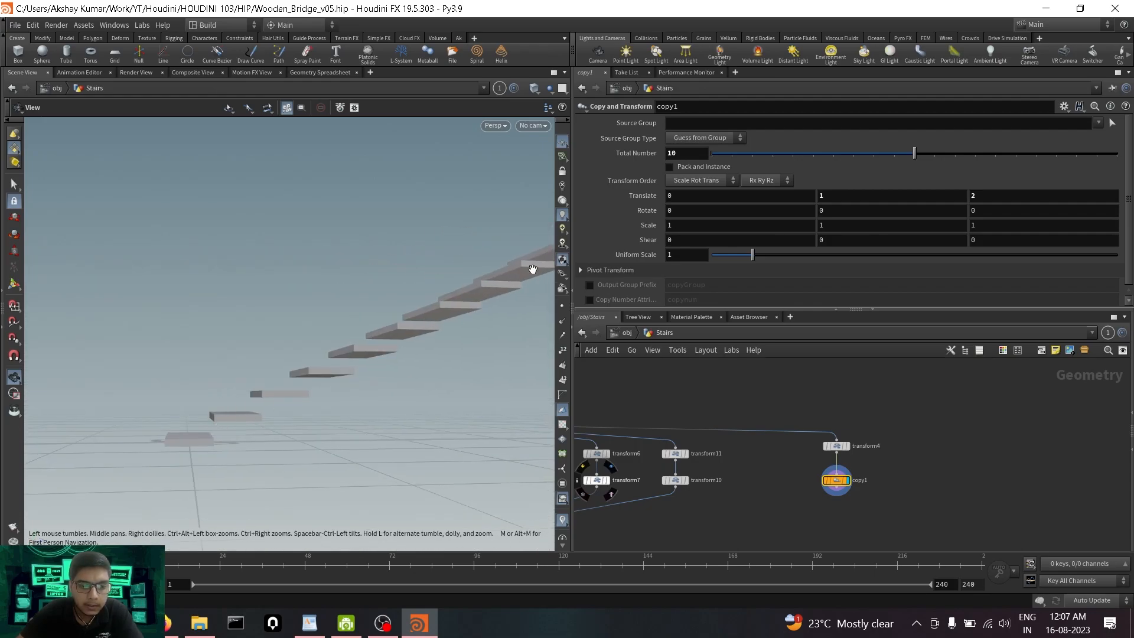
Switch to the browser to consult the staircase anatomy diagram, and return to Houdini.
{"action": "key", "text": "alt+Tab"}
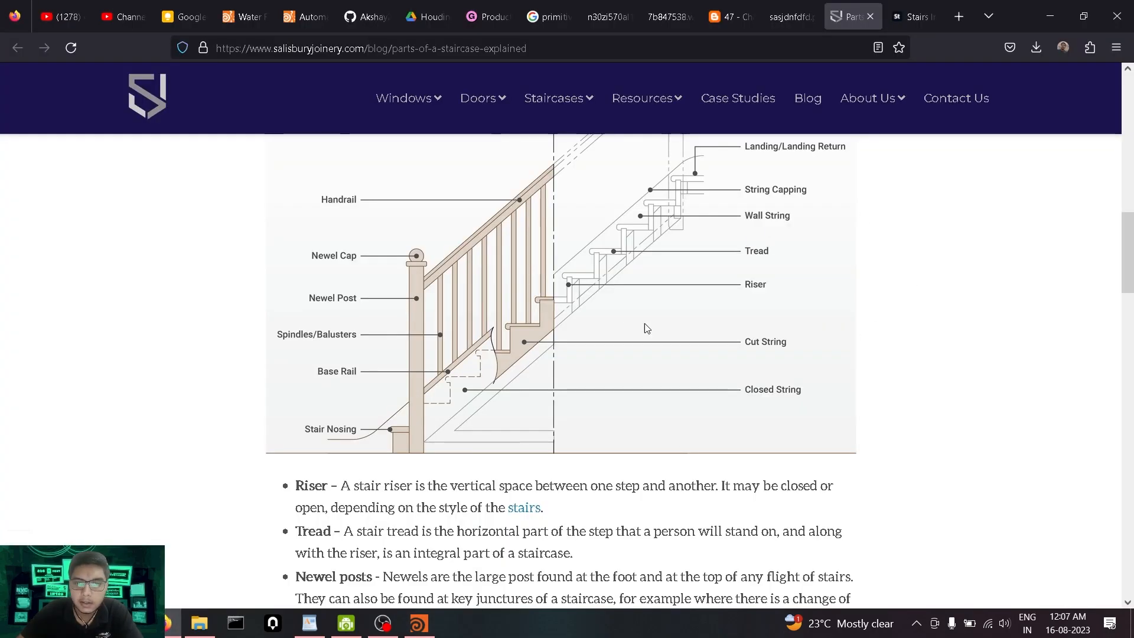
{"action": "scroll", "coordinate": [636, 310], "scroll_direction": "up", "scroll_amount": 3}
{"action": "scroll", "coordinate": [636, 309], "scroll_direction": "down", "scroll_amount": 2}
{"action": "key", "text": "alt+Tab"}
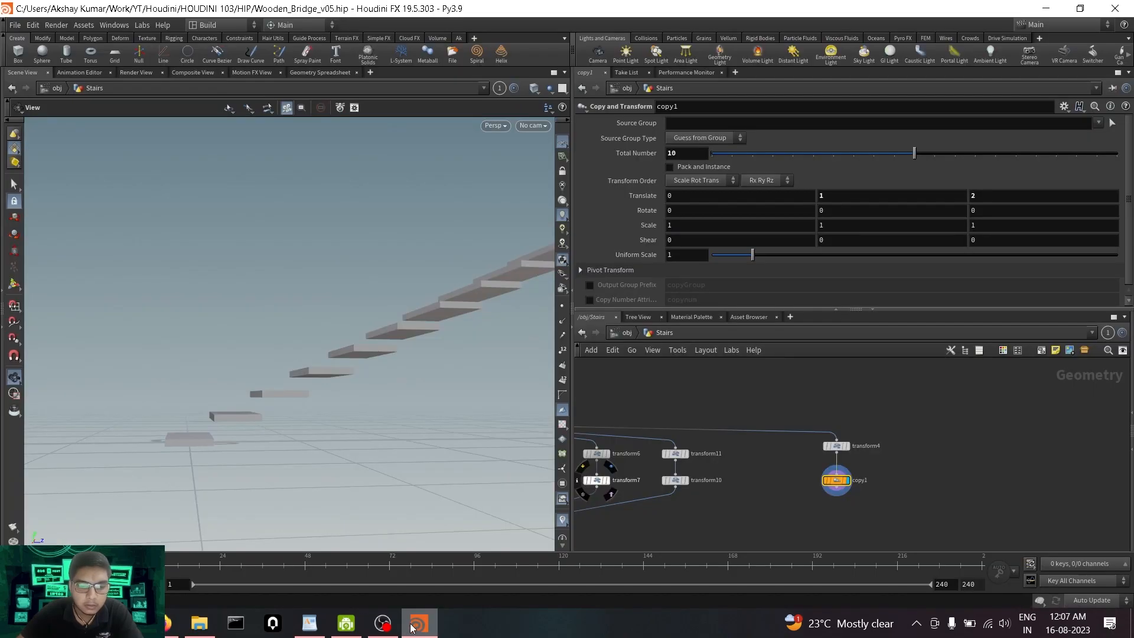
Link copy1's Y translate to transform4's Y scale with a relative reference, ch("../transform4/sy").
{"action": "left_click", "coordinate": [836, 446]}
{"action": "middle_click_drag", "start_coordinate": [897, 455], "coordinate": [810, 456]}
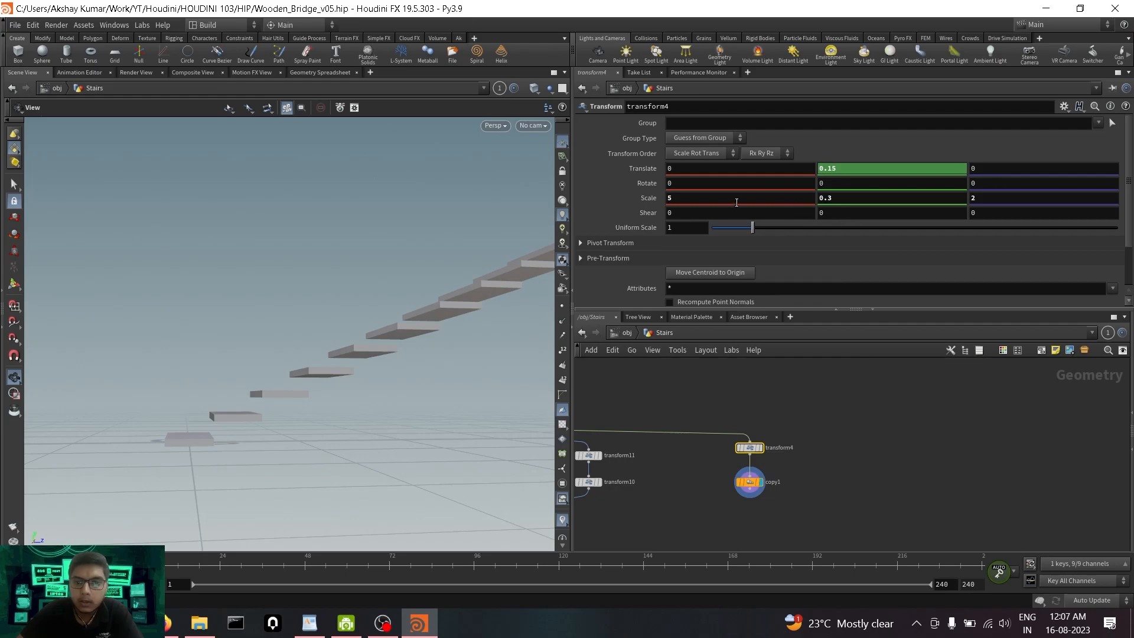
{"action": "right_click", "coordinate": [848, 200]}
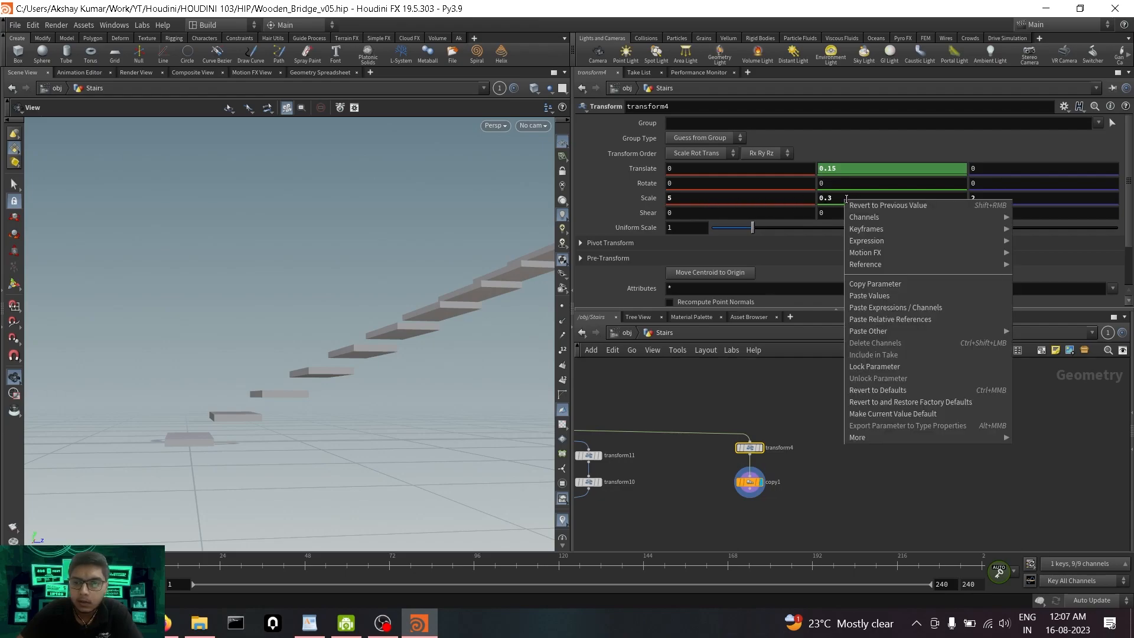
{"action": "left_click", "coordinate": [876, 284]}
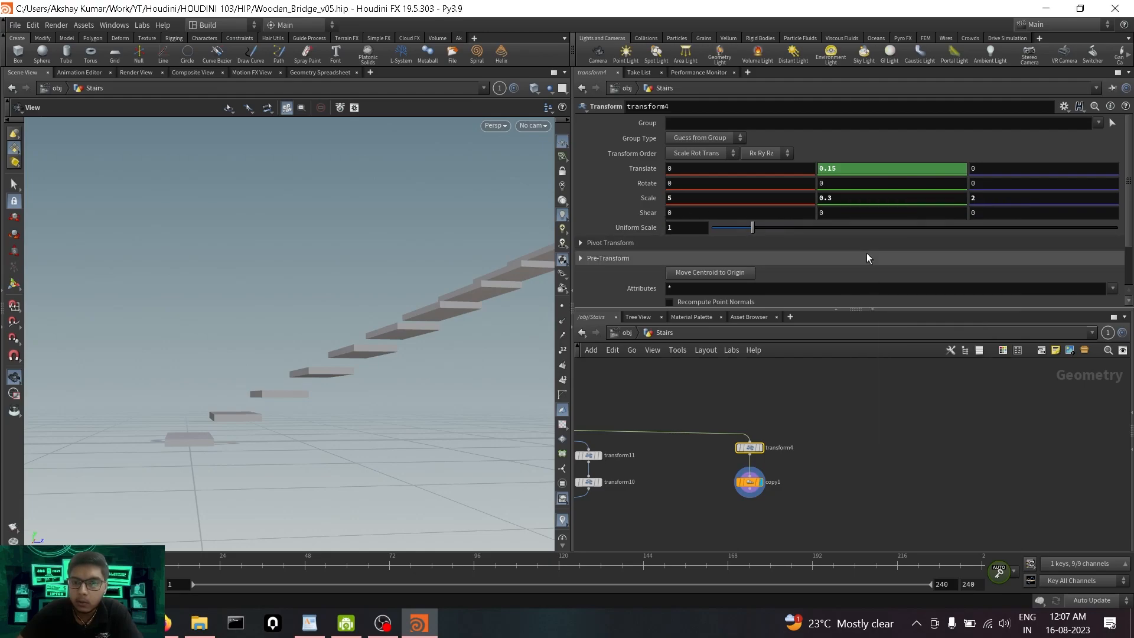
{"action": "left_click", "coordinate": [750, 482]}
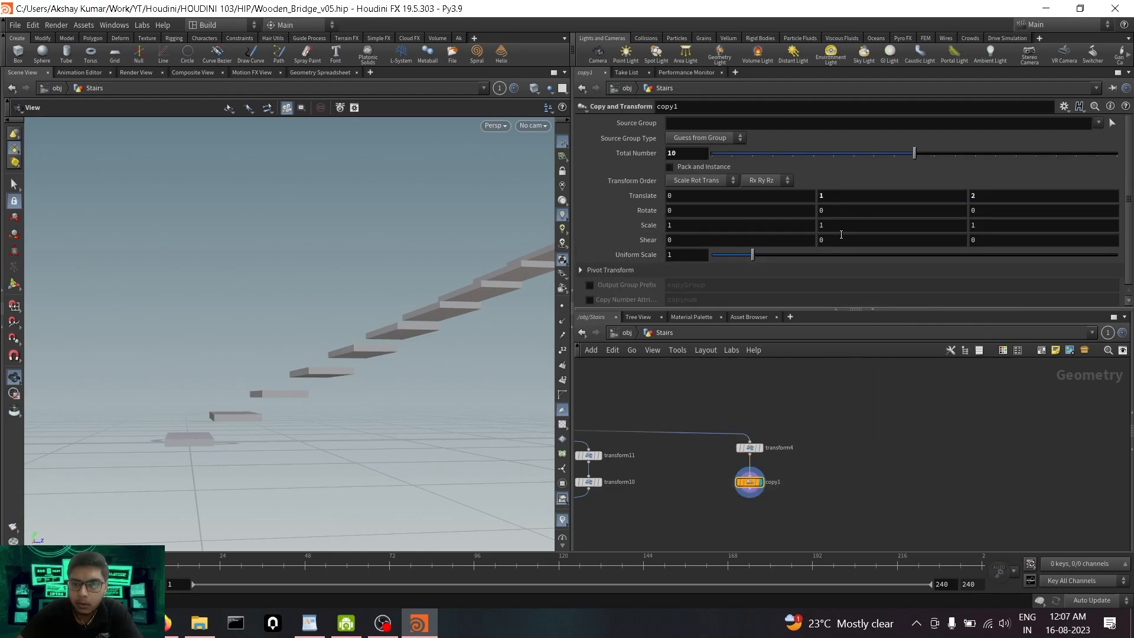
{"action": "right_click", "coordinate": [833, 196]}
{"action": "left_click", "coordinate": [881, 313]}
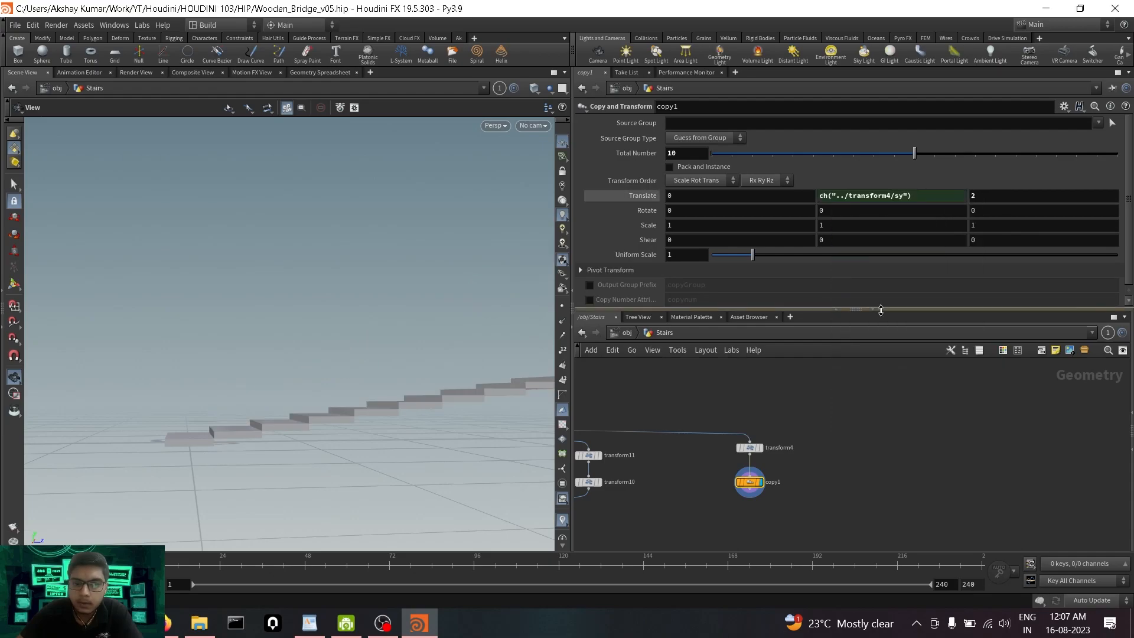
{"action": "left_click", "coordinate": [650, 195]}
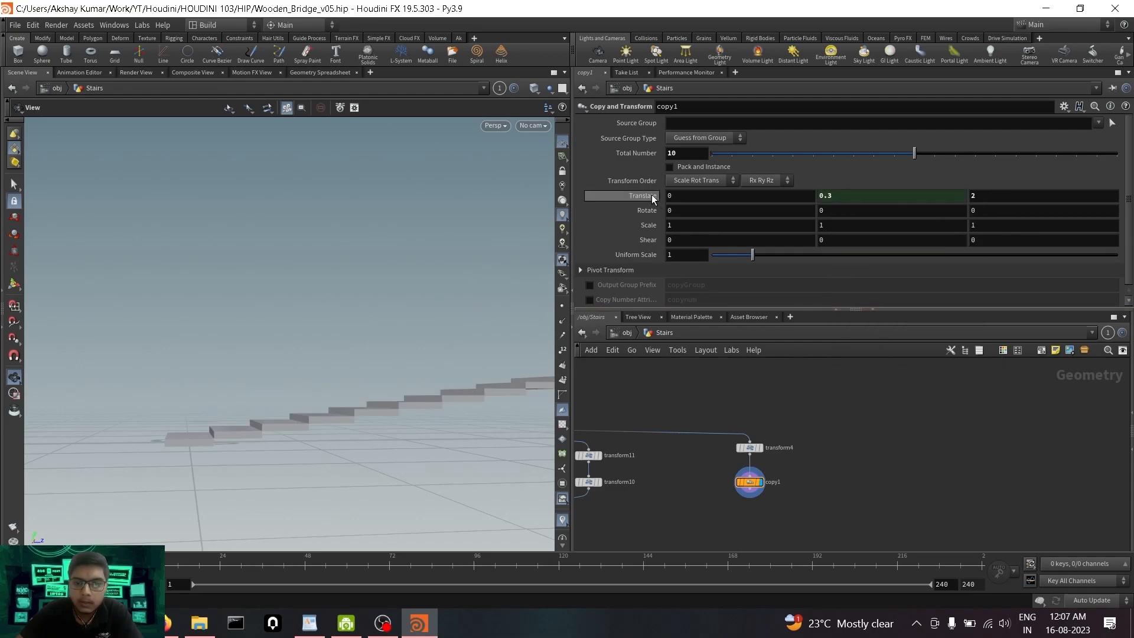
Set transform4's Y scale to 1 and view the thicker steps up close.
{"action": "left_click", "coordinate": [750, 448]}
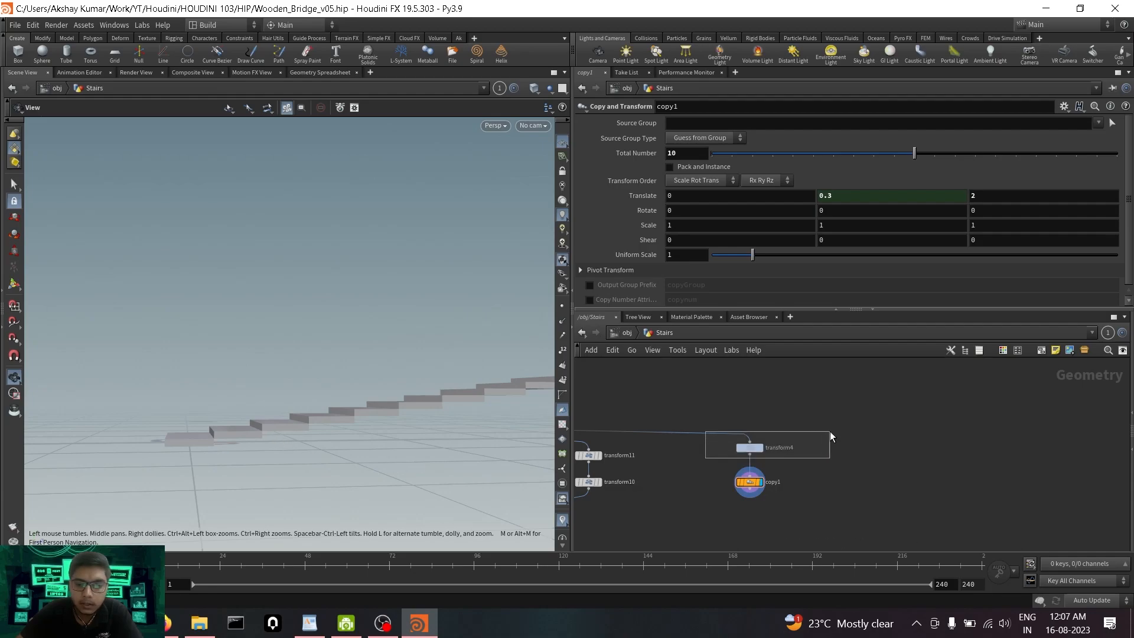
{"action": "left_click", "coordinate": [842, 199]}
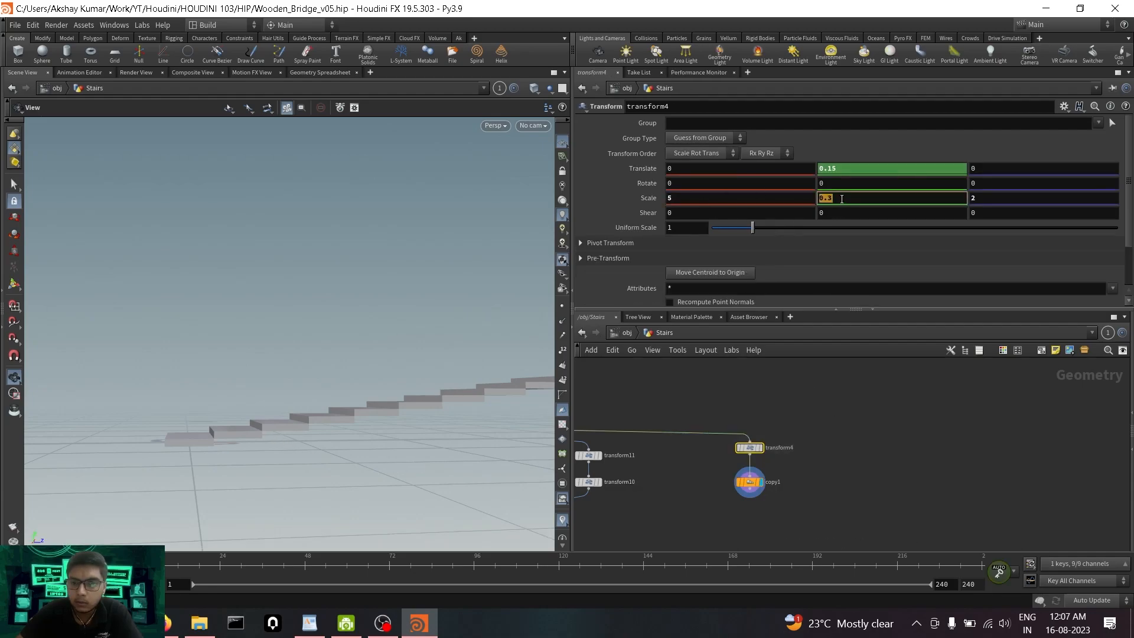
{"action": "key", "text": "Return"}
{"action": "left_click_drag", "start_coordinate": [347, 357], "coordinate": [218, 417]}
{"action": "scroll", "coordinate": [248, 426], "scroll_direction": "up", "scroll_amount": 4}
Examine how the steps meet in the Right view and compare them with the staircase anatomy diagram in the browser.
{"action": "key", "text": "space+3"}
{"action": "key", "text": "space+4"}
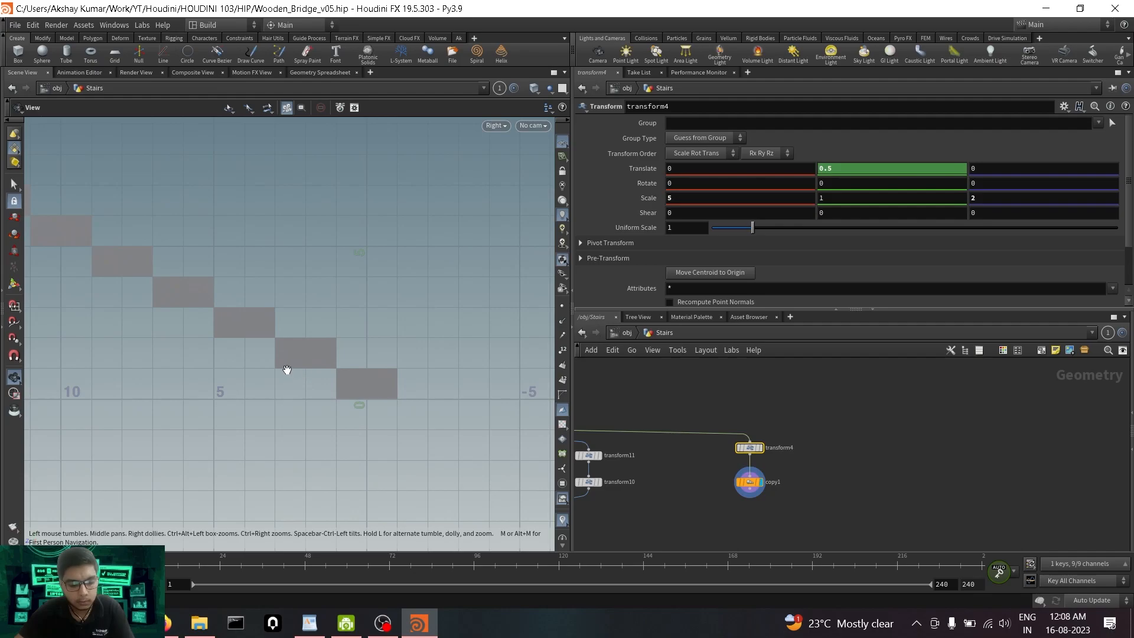
{"action": "key", "text": "space+3"}
{"action": "key", "text": "space+4"}
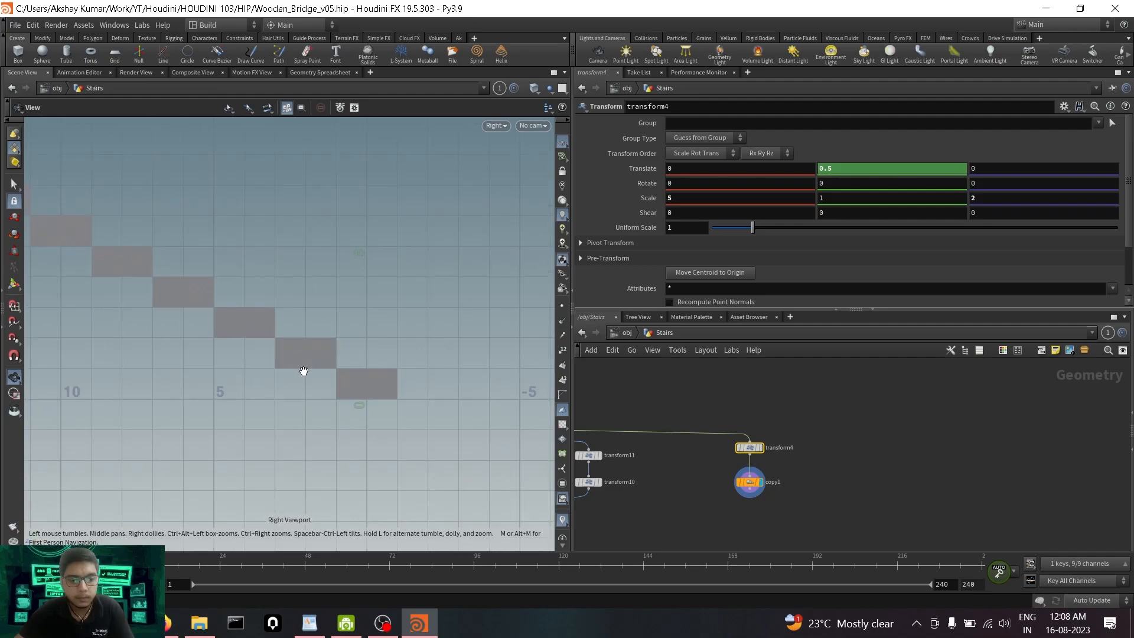
{"action": "middle_click_drag", "start_coordinate": [304, 361], "coordinate": [350, 410]}
{"action": "scroll", "coordinate": [293, 476], "scroll_direction": "down", "scroll_amount": 2}
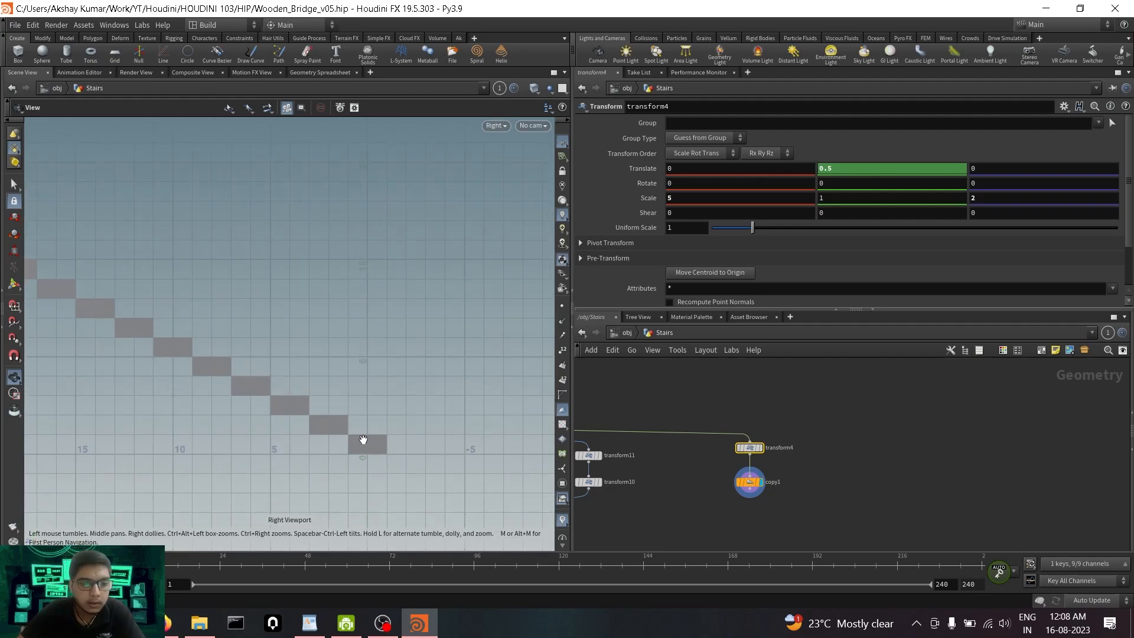
{"action": "scroll", "coordinate": [349, 443], "scroll_direction": "up", "scroll_amount": 5}
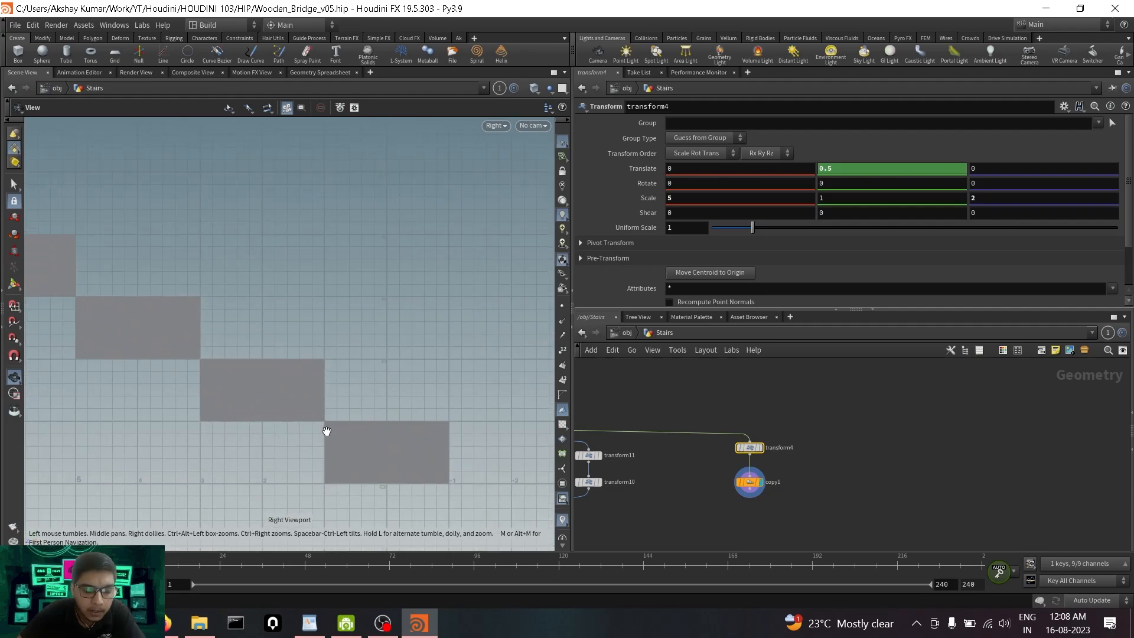
{"action": "left_click", "coordinate": [168, 623]}
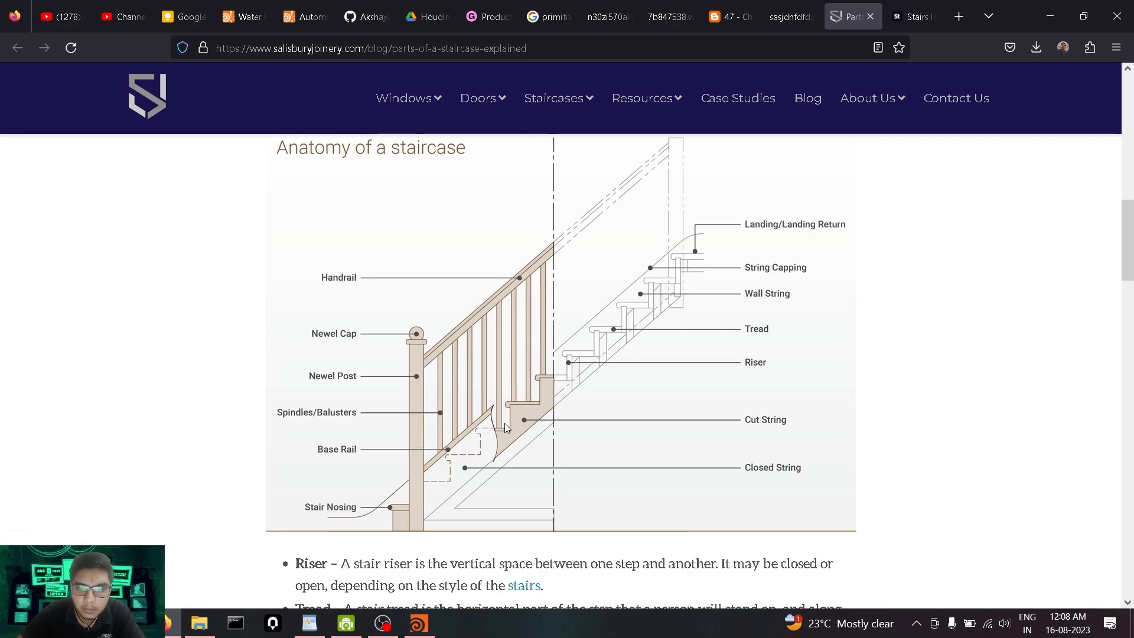
{"action": "left_click", "coordinate": [419, 623]}
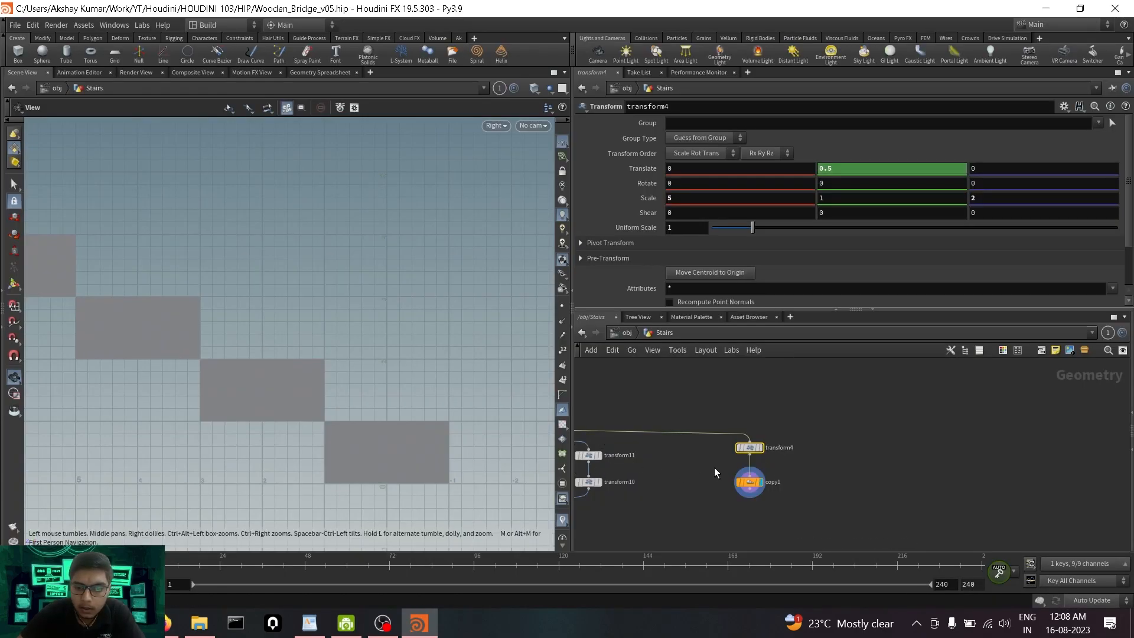
Set copy1's Z translate to 1.5 so that neighbouring steps overlap, and show the Translate row's expression.
{"action": "left_click", "coordinate": [749, 482]}
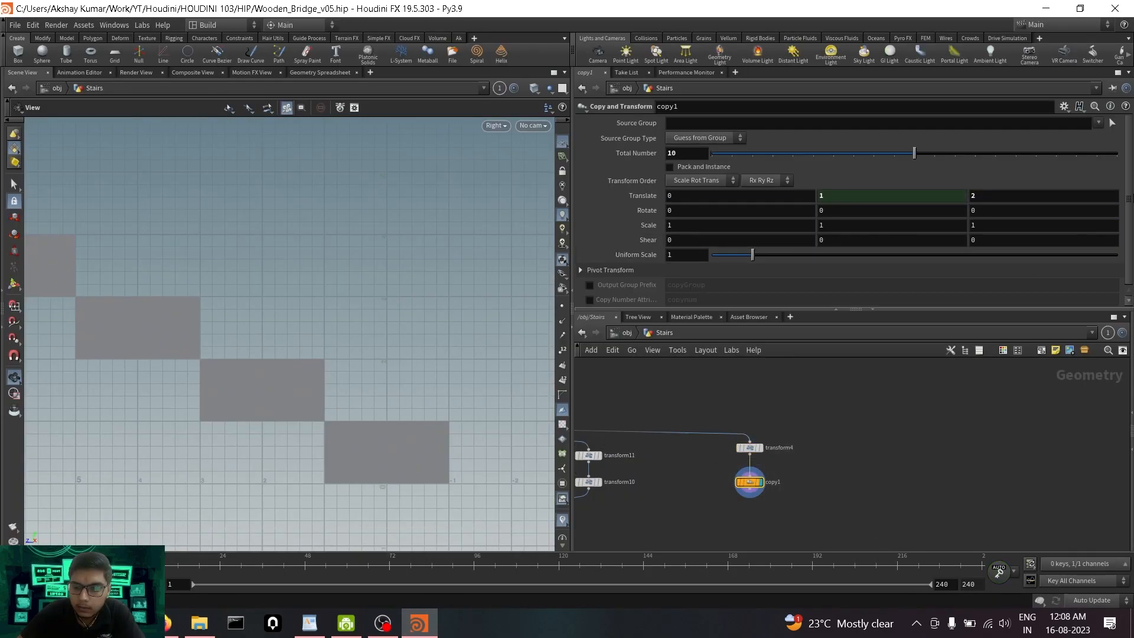
{"action": "left_click", "coordinate": [993, 201]}
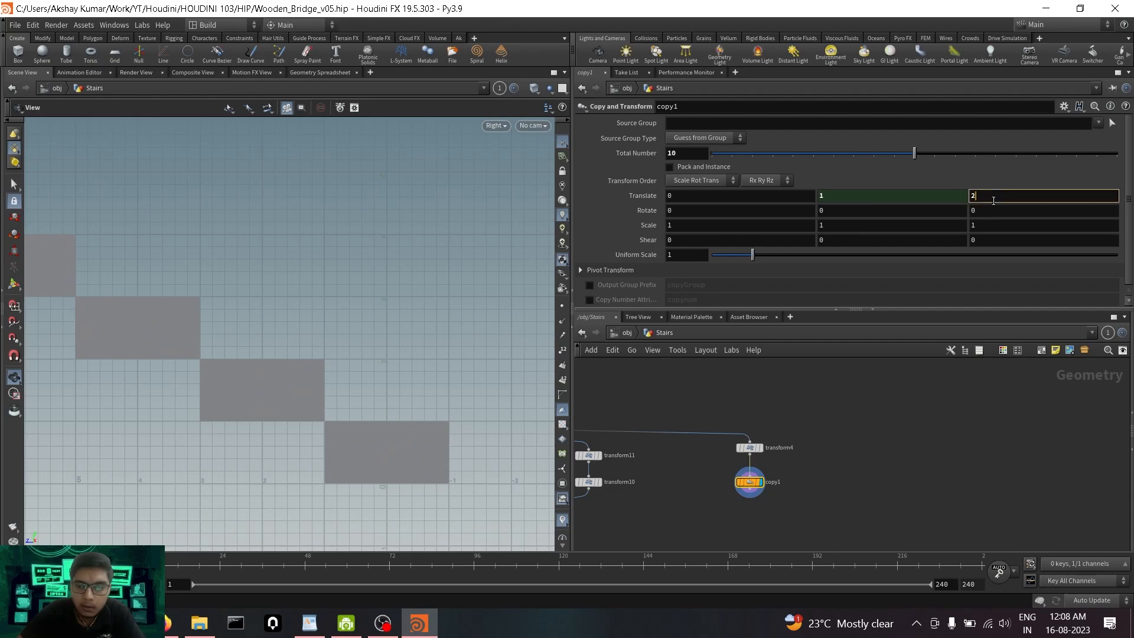
{"action": "scroll", "coordinate": [993, 201], "scroll_direction": "up", "scroll_amount": 6}
{"action": "scroll", "coordinate": [993, 201], "scroll_direction": "down", "scroll_amount": 5}
{"action": "scroll", "coordinate": [994, 201], "scroll_direction": "up", "scroll_amount": 4}
{"action": "scroll", "coordinate": [994, 201], "scroll_direction": "down", "scroll_amount": 5}
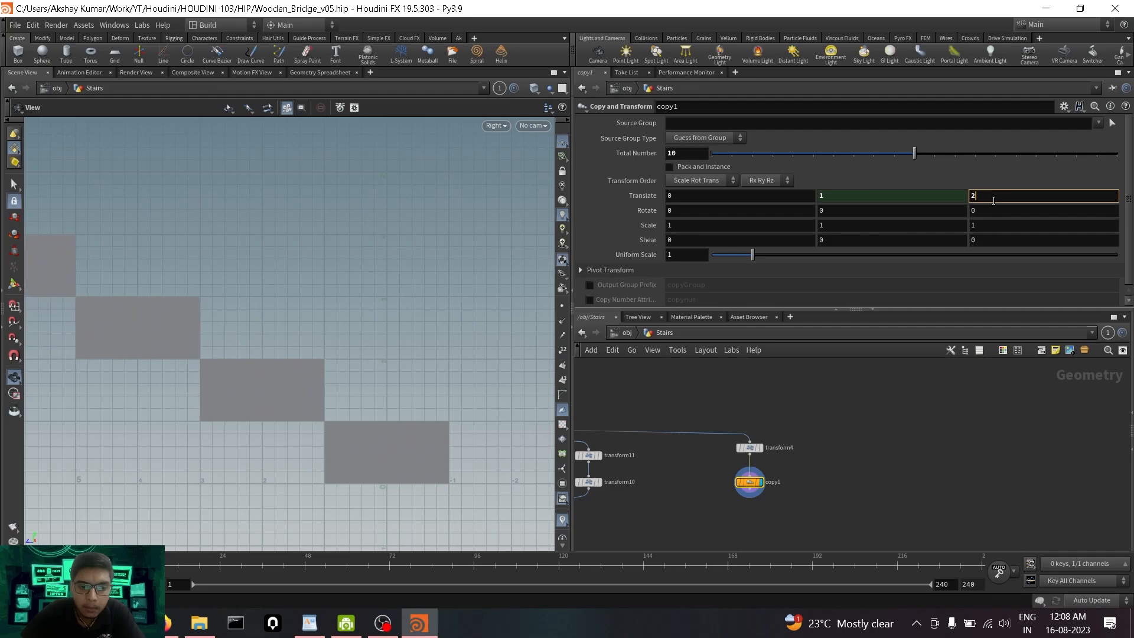
{"action": "scroll", "coordinate": [994, 201], "scroll_direction": "down", "scroll_amount": 5}
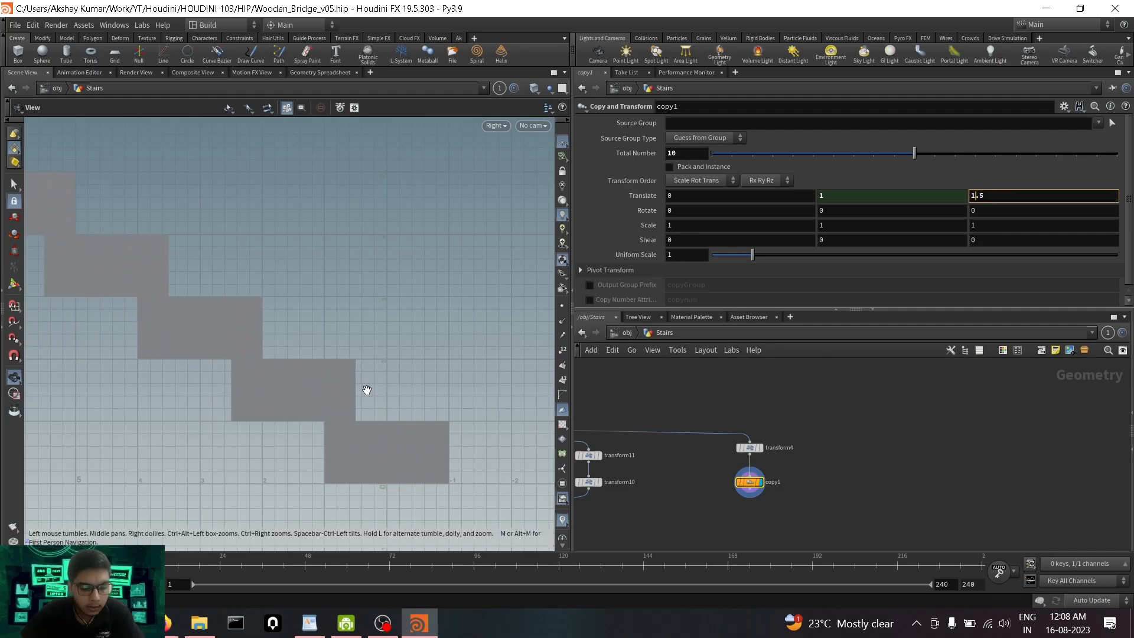
{"action": "left_click", "coordinate": [643, 196]}
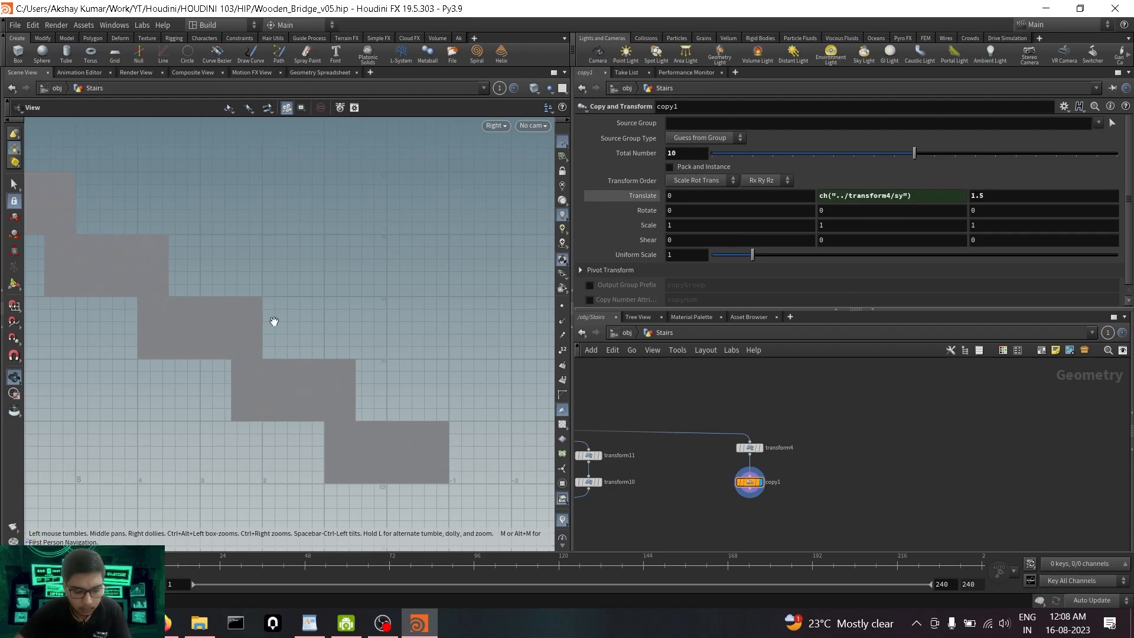
Return to the Perspective view and look at the full run of overlapping steps.
{"action": "key", "text": "space+1"}
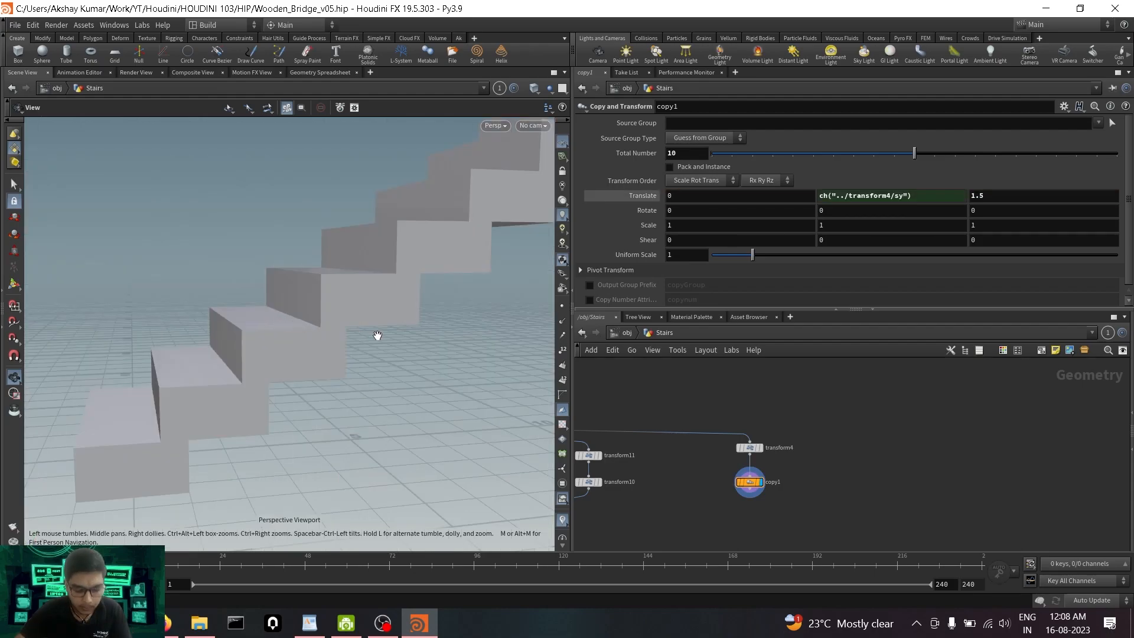
{"action": "left_click", "coordinate": [541, 125]}
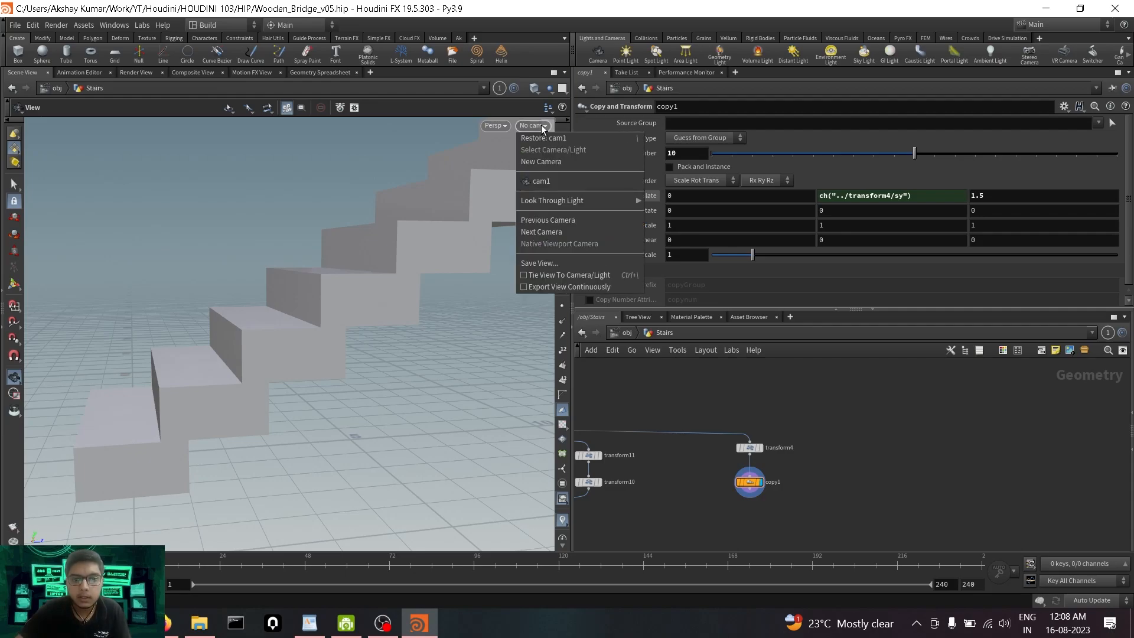
{"action": "left_click", "coordinate": [497, 126]}
{"action": "mouse_move", "coordinate": [515, 151]}
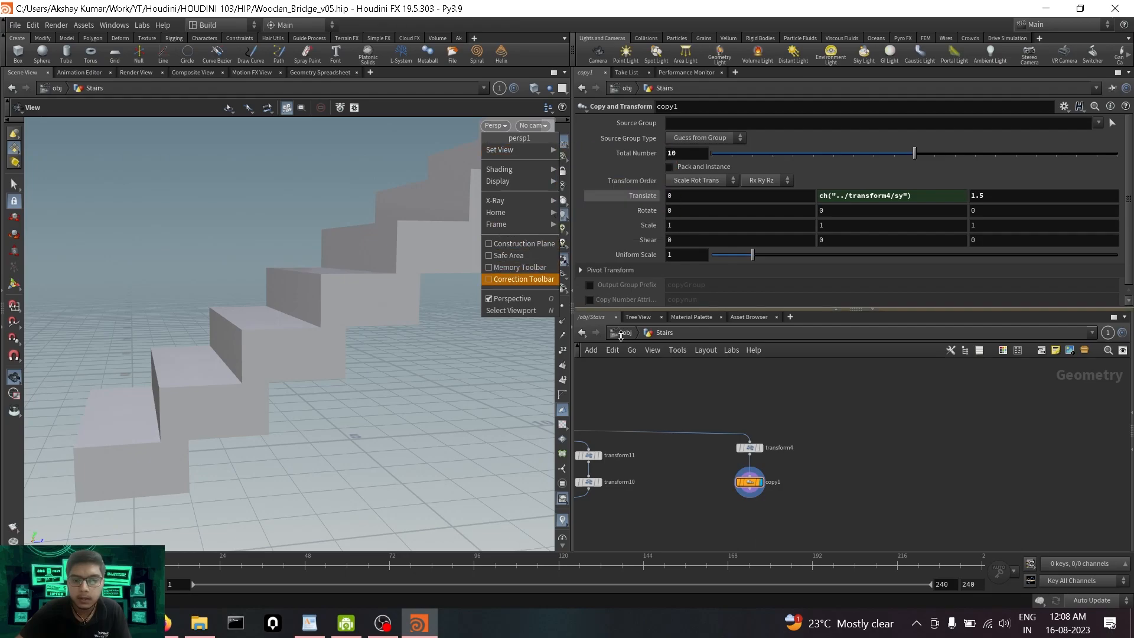
{"action": "left_click", "coordinate": [675, 384]}
{"action": "scroll", "coordinate": [291, 344], "scroll_direction": "down", "scroll_amount": 3}
{"action": "mouse_move", "coordinate": [291, 343]}
{"action": "left_mouse_down"}
{"action": "mouse_move", "coordinate": [278, 357]}
{"action": "mouse_move", "coordinate": [289, 361]}
{"action": "left_mouse_up"}
Try a Z scale of 1 on transform4 and view the steps from a lower angle.
{"action": "left_click", "coordinate": [750, 447]}
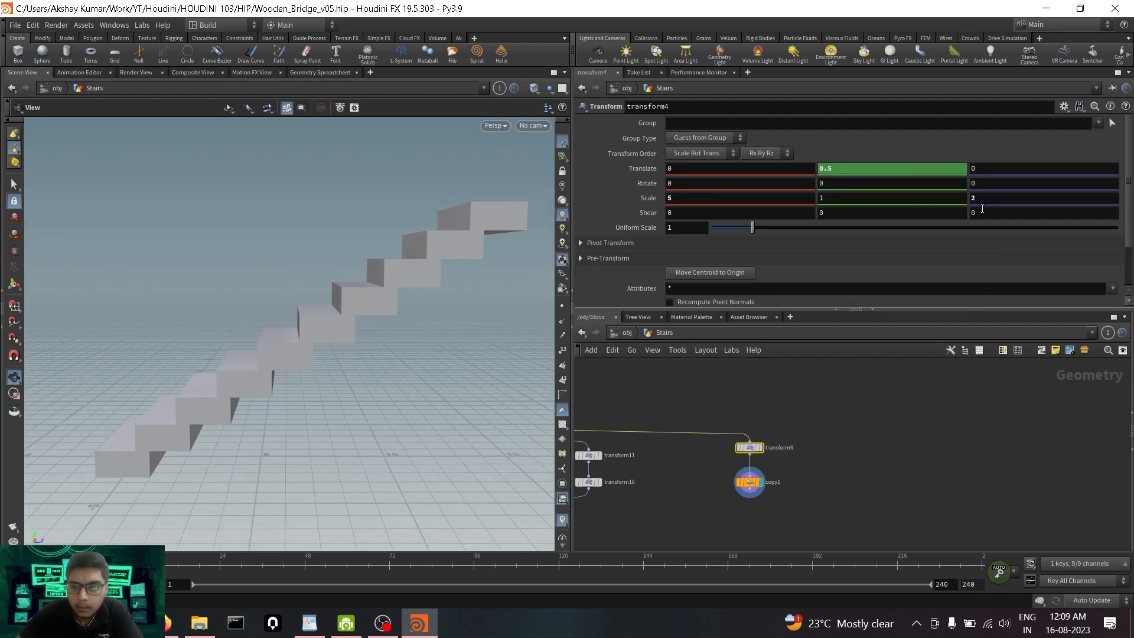
{"action": "left_click_drag", "start_coordinate": [211, 414], "coordinate": [392, 405]}
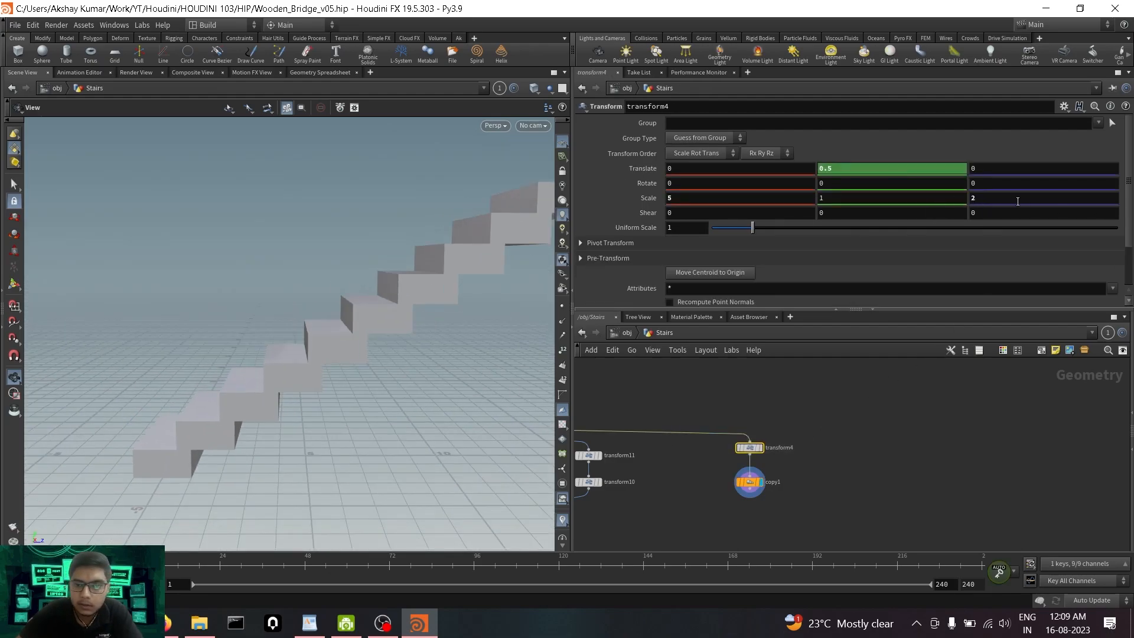
{"action": "scroll", "coordinate": [1033, 196], "scroll_direction": "down", "scroll_amount": 10}
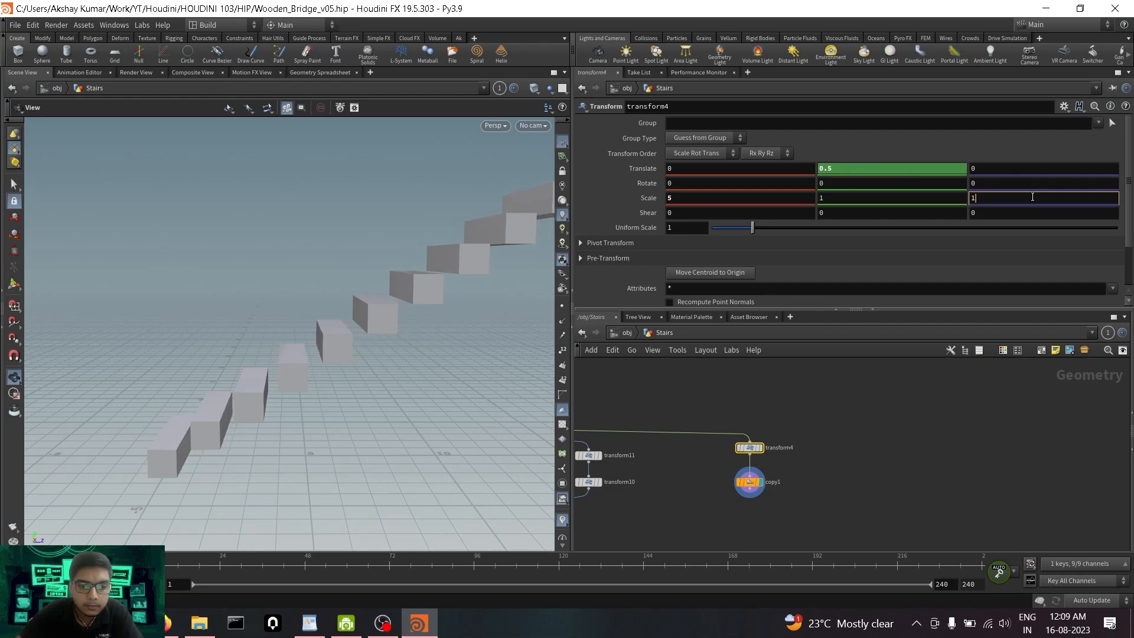
{"action": "left_click_drag", "start_coordinate": [357, 377], "coordinate": [358, 349]}
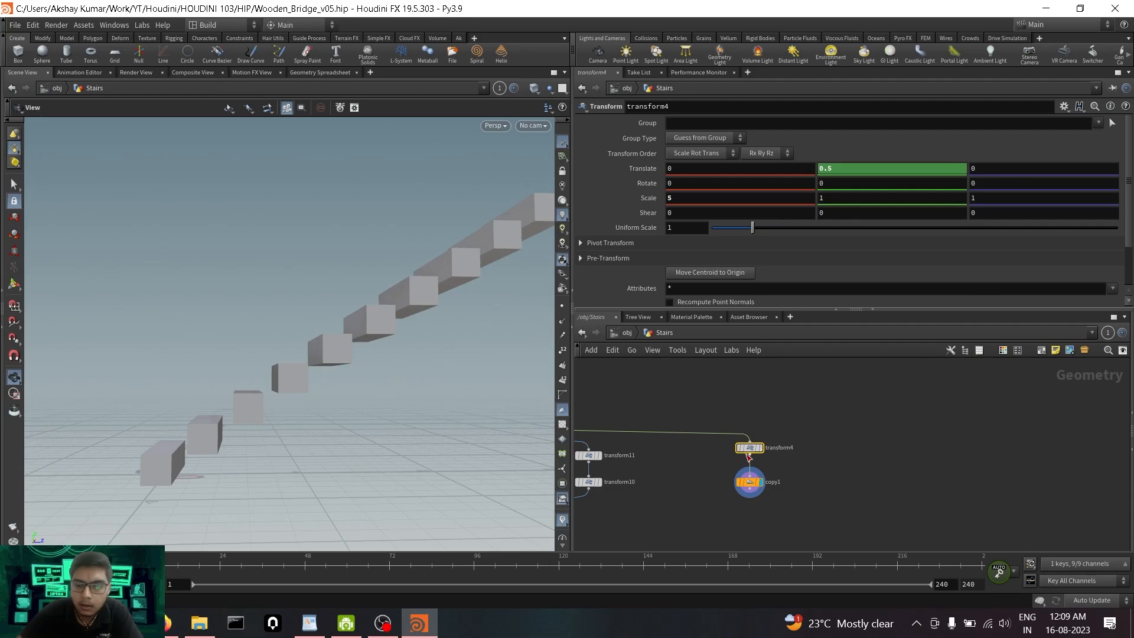
Try a Z translate of 0.8 on copy1, then restore it to 1.5.
{"action": "left_click", "coordinate": [749, 482]}
{"action": "left_click", "coordinate": [1023, 196]}
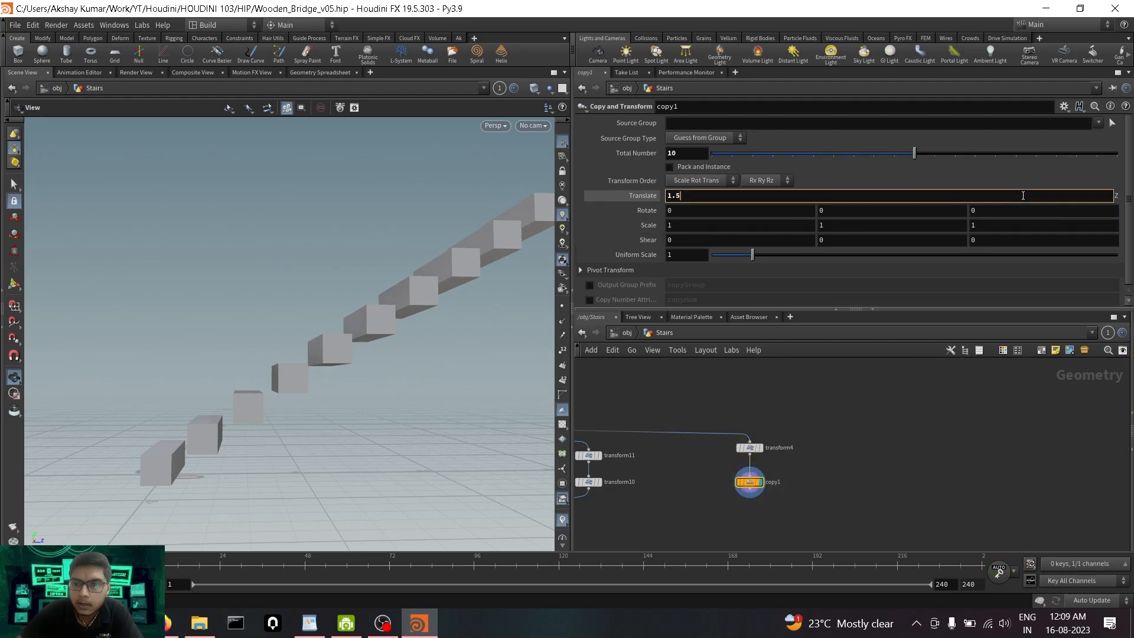
{"action": "left_click", "coordinate": [618, 198]}
{"action": "left_click", "coordinate": [618, 198]}
{"action": "left_click", "coordinate": [993, 197]}
{"action": "scroll", "coordinate": [993, 197], "scroll_direction": "down", "scroll_amount": 7}
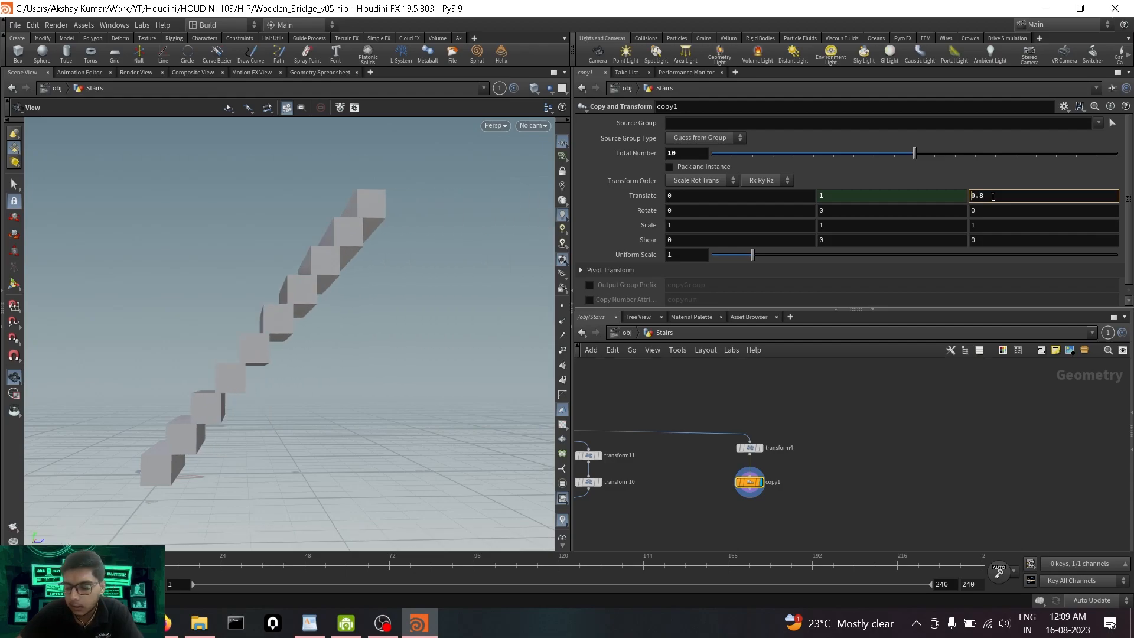
{"action": "type", "text": "1.5"}
{"action": "key", "text": "Return"}
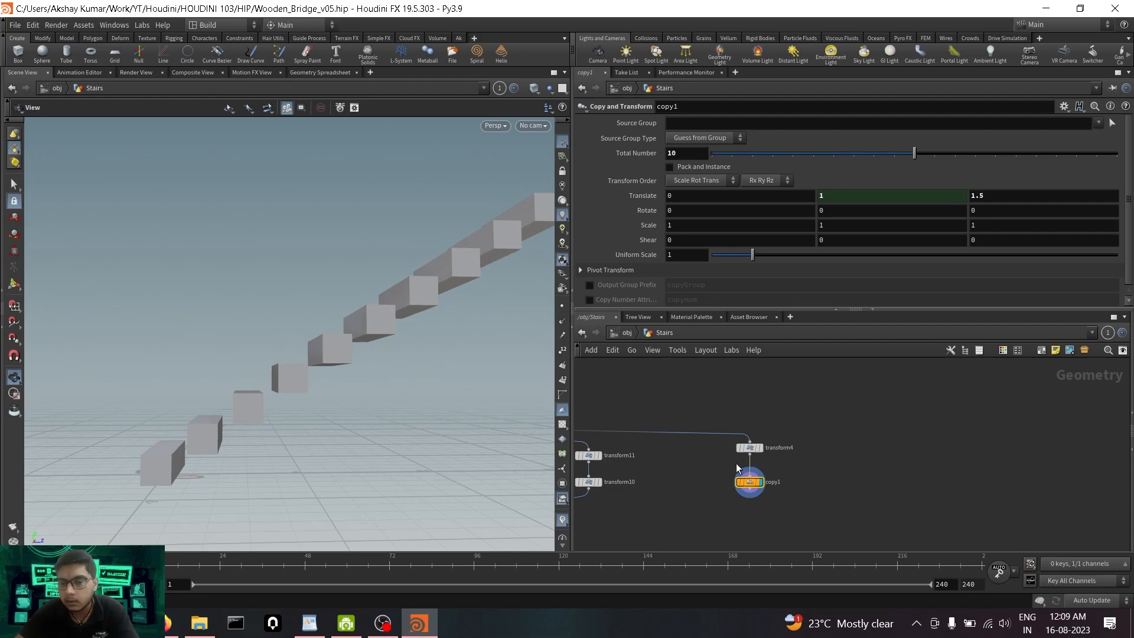
Set transform4's Z scale to 2 and view the overlap of the lower steps up close.
{"action": "left_click", "coordinate": [749, 448]}
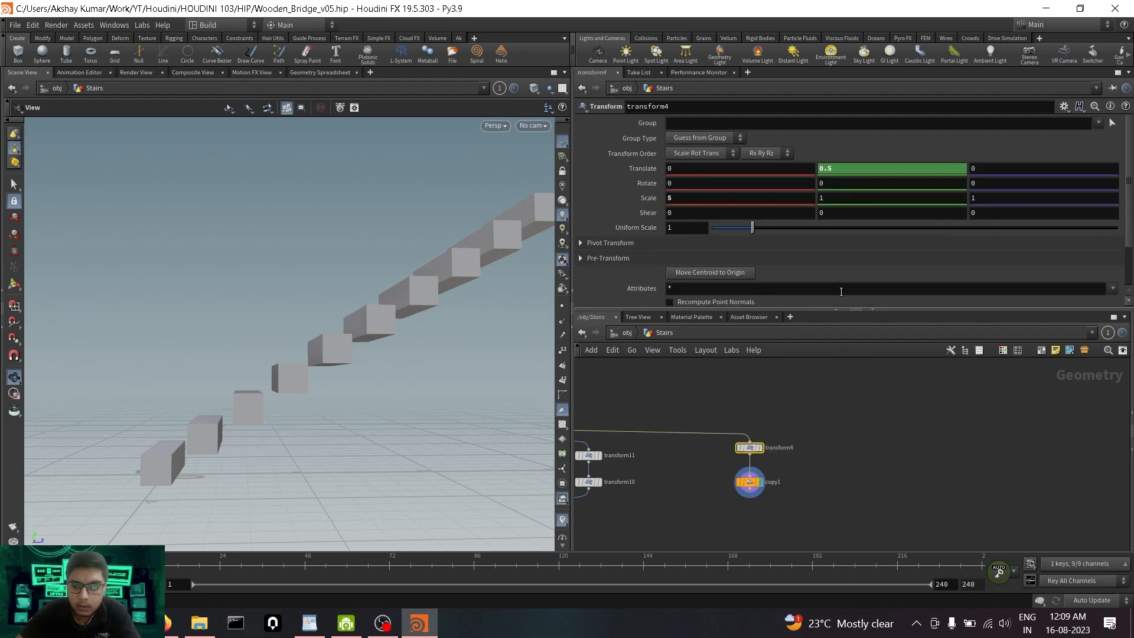
{"action": "left_click", "coordinate": [1017, 201]}
{"action": "type", "text": ".5"}
{"action": "key", "text": "Return"}
{"action": "key", "text": "Up"}
{"action": "key", "text": "Up"}
{"action": "key", "text": "Up"}
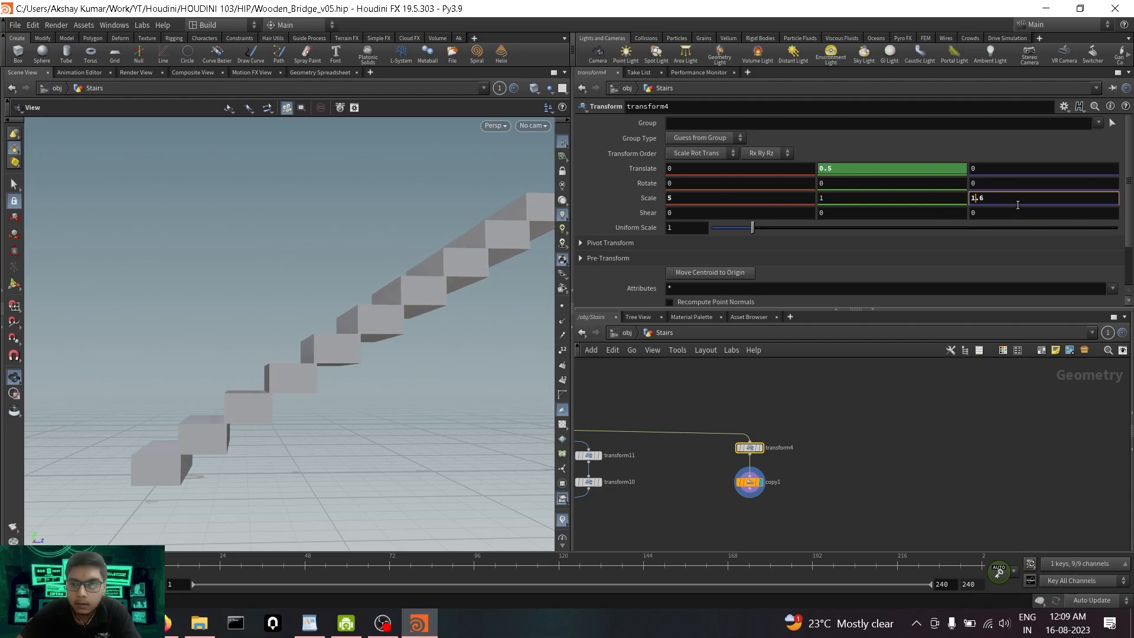
{"action": "key", "text": "Return"}
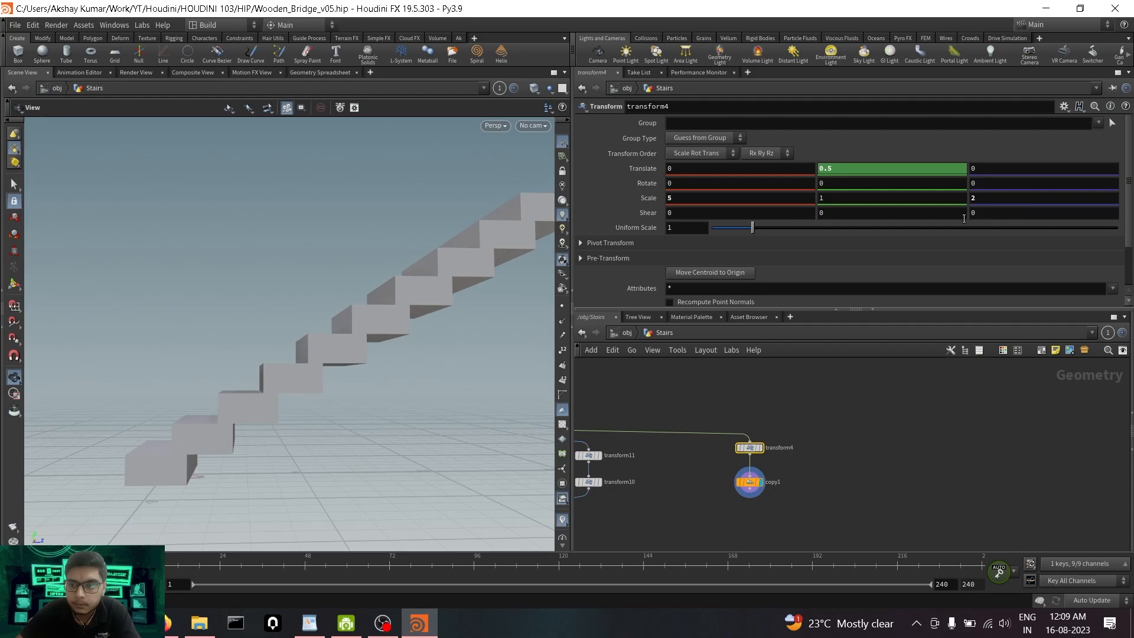
{"action": "middle_click_drag", "start_coordinate": [207, 398], "coordinate": [246, 388]}
{"action": "right_click_drag", "start_coordinate": [246, 387], "coordinate": [259, 418]}
{"action": "left_click_drag", "start_coordinate": [258, 418], "coordinate": [263, 414]}
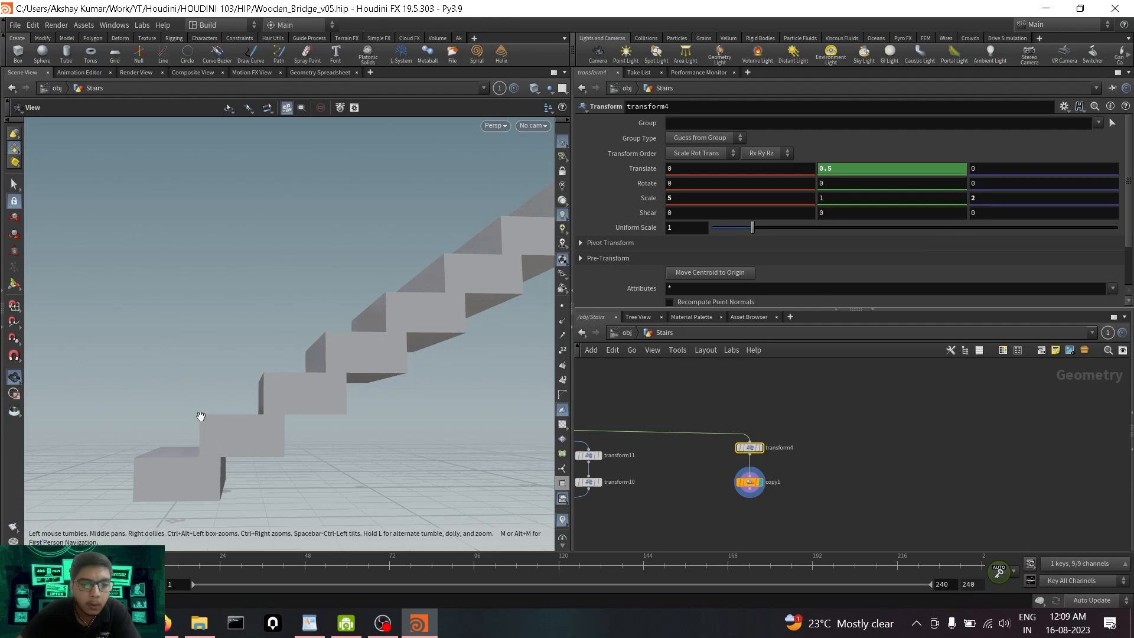
Link copy1's Z translate to transform4's Z scale with a relative reference, ch("../transform4/sz").
{"action": "right_click", "coordinate": [1016, 197]}
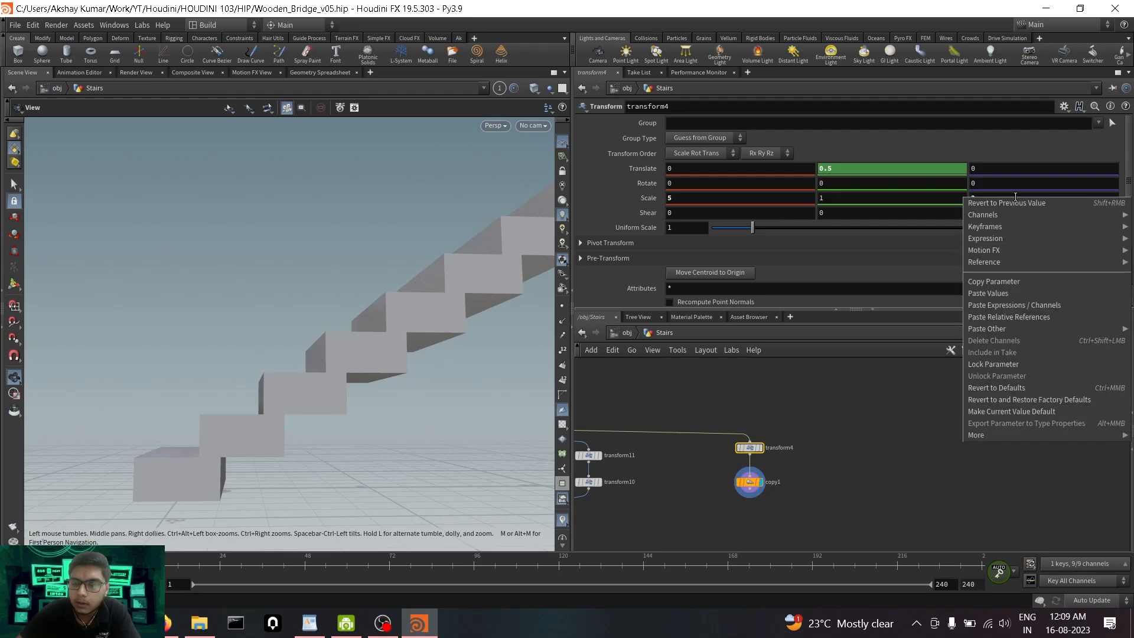
{"action": "left_click", "coordinate": [1031, 293]}
{"action": "left_click", "coordinate": [751, 482]}
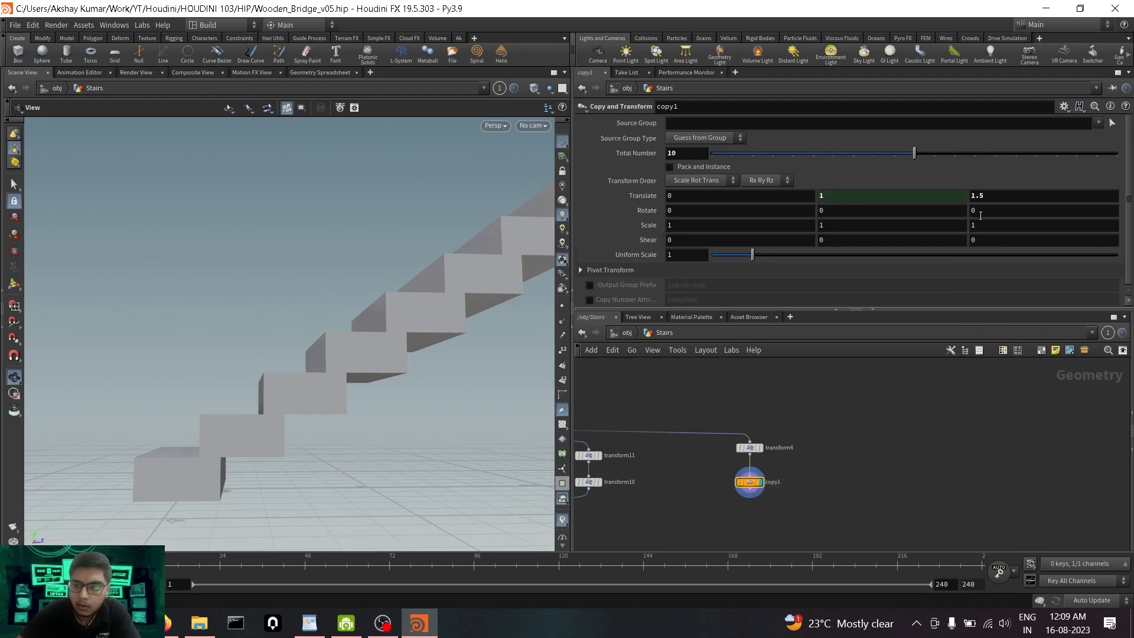
{"action": "right_click", "coordinate": [1005, 198]}
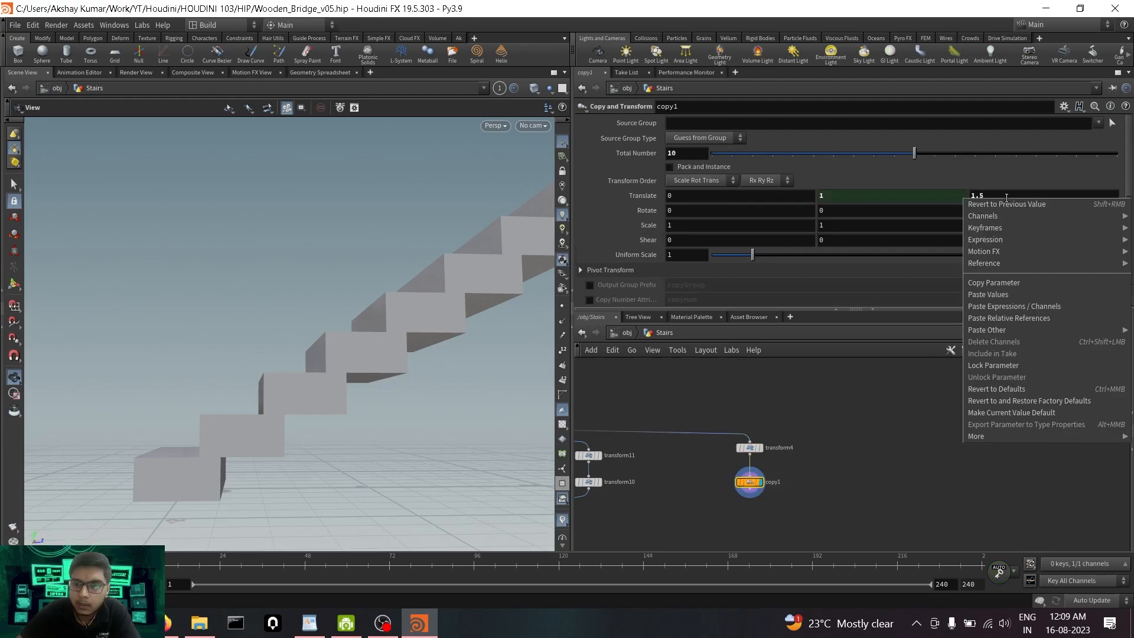
{"action": "left_click", "coordinate": [1018, 317]}
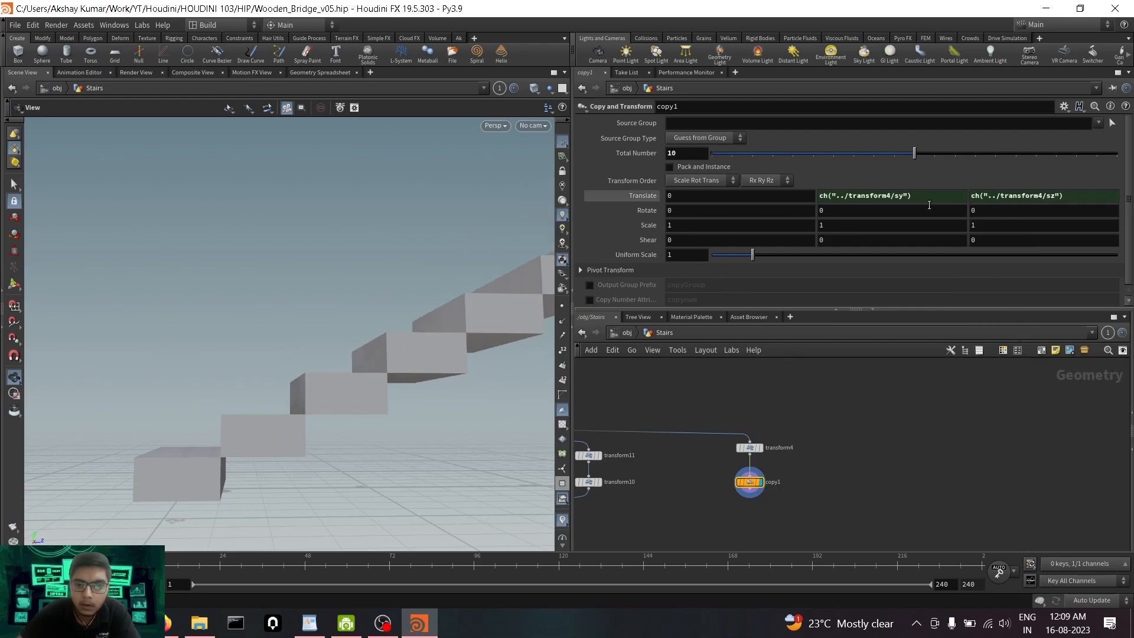
Extend copy1's Z translate expression to ch("../transform4/sz")*0.7 so that neighbouring steps overlap.
{"action": "left_click", "coordinate": [1097, 199]}
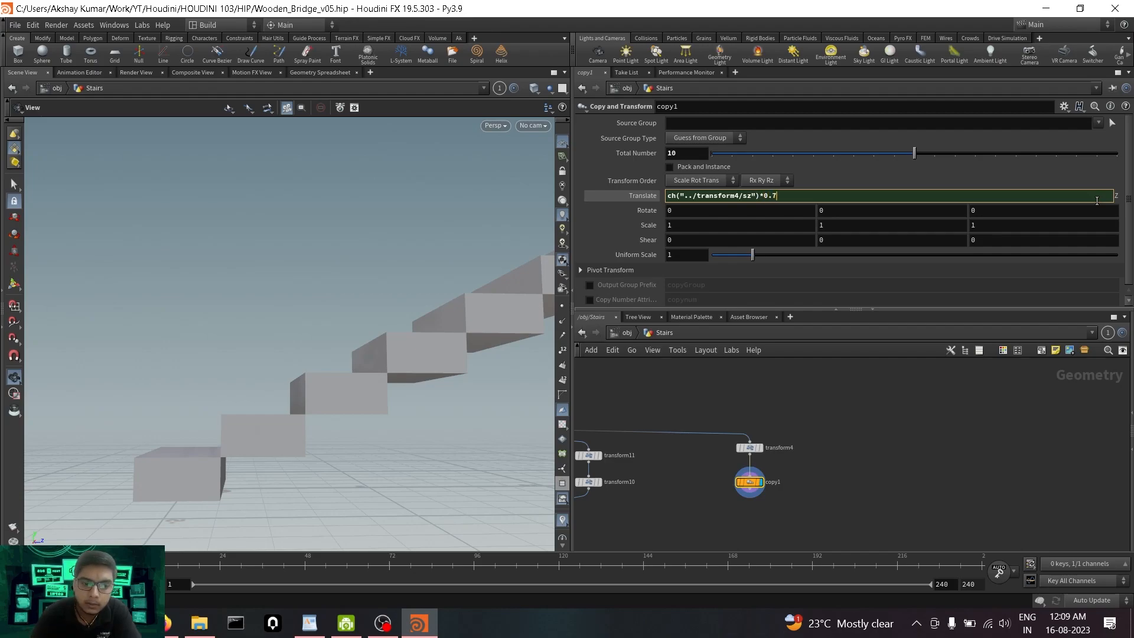
{"action": "key", "text": "Return"}
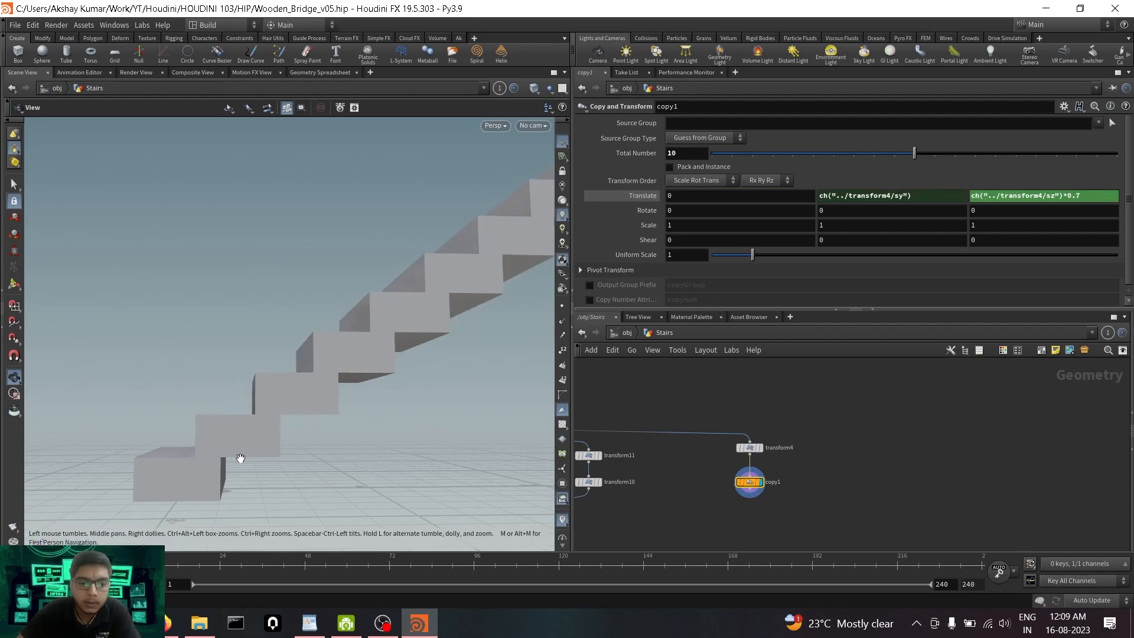
{"action": "left_click", "coordinate": [627, 196]}
Test the linked spacing with a Z scale of 1.3 on transform4, then set the Z scale to 3.
{"action": "left_click", "coordinate": [750, 447]}
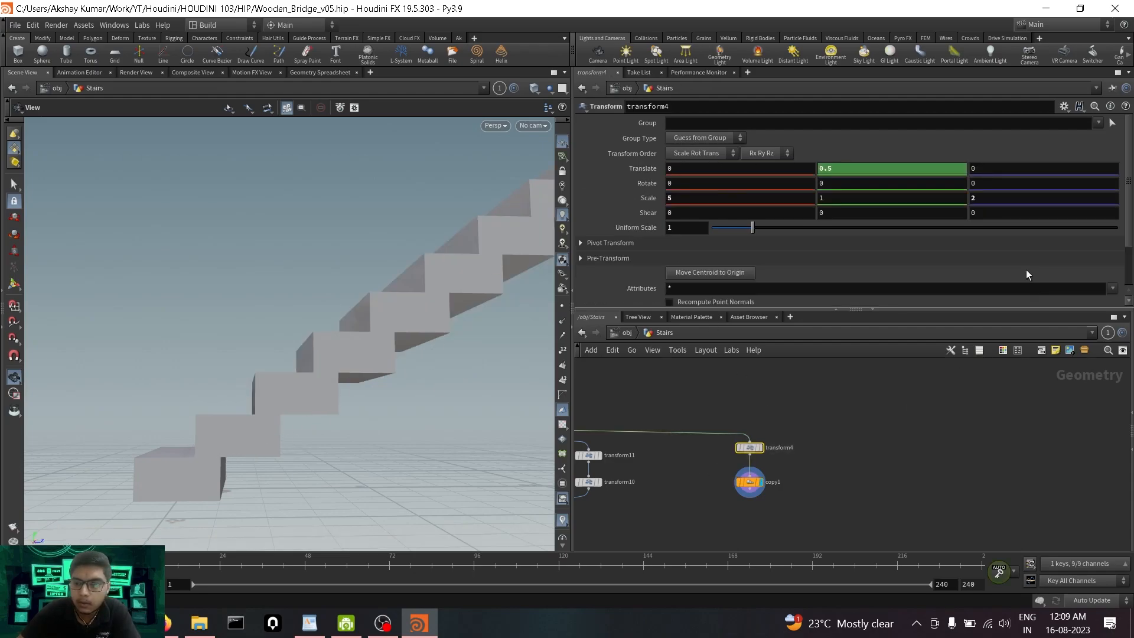
{"action": "left_click", "coordinate": [984, 199]}
{"action": "type", "text": "1.3"}
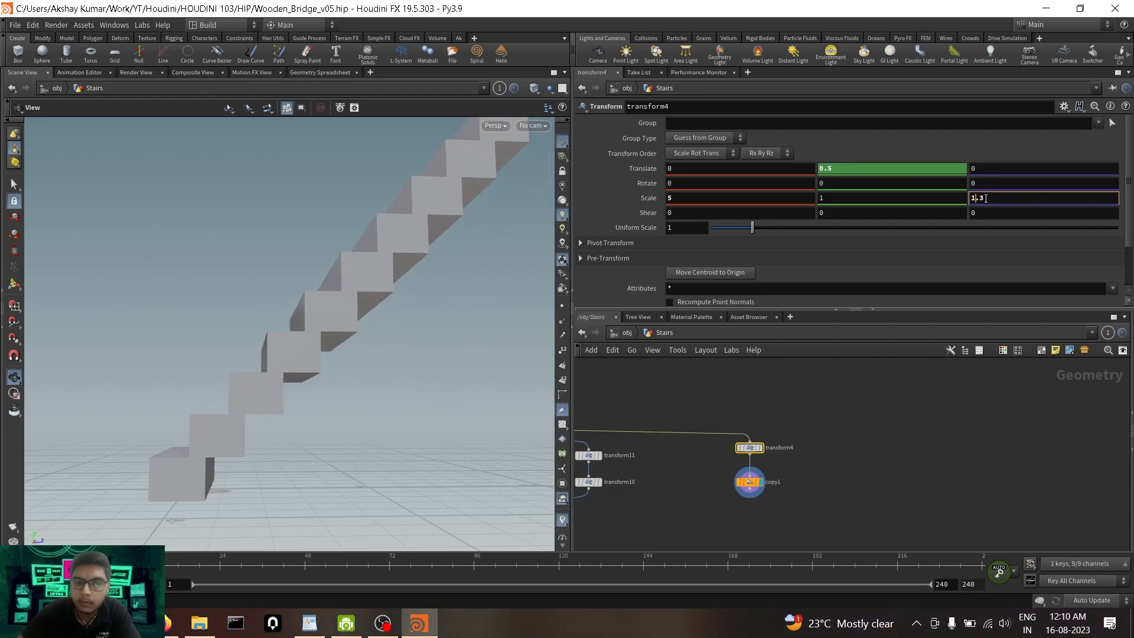
{"action": "scroll", "coordinate": [986, 198], "scroll_direction": "up", "scroll_amount": 16}
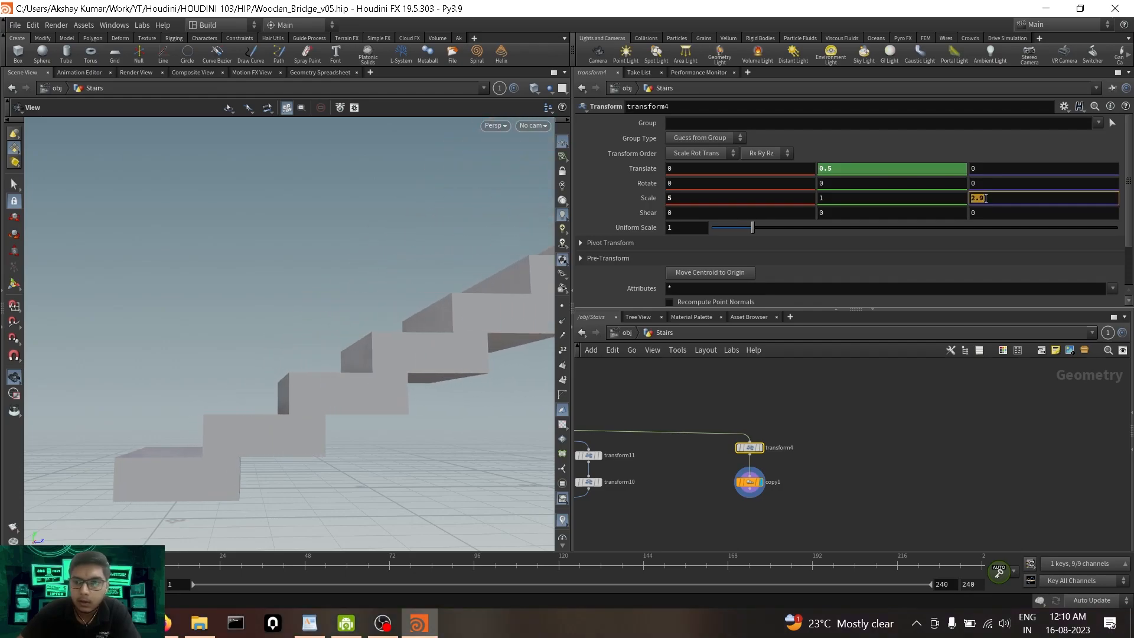
{"action": "key", "text": "Return"}
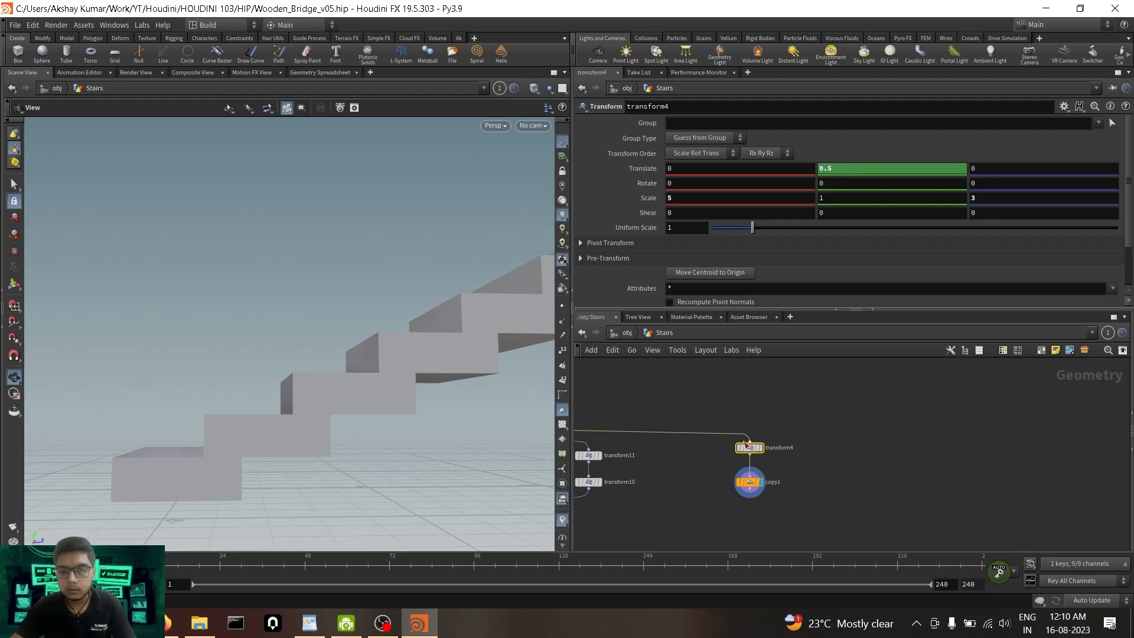
Set transform4's X scale to 20 and frame the widened staircase.
{"action": "left_click", "coordinate": [761, 199]}
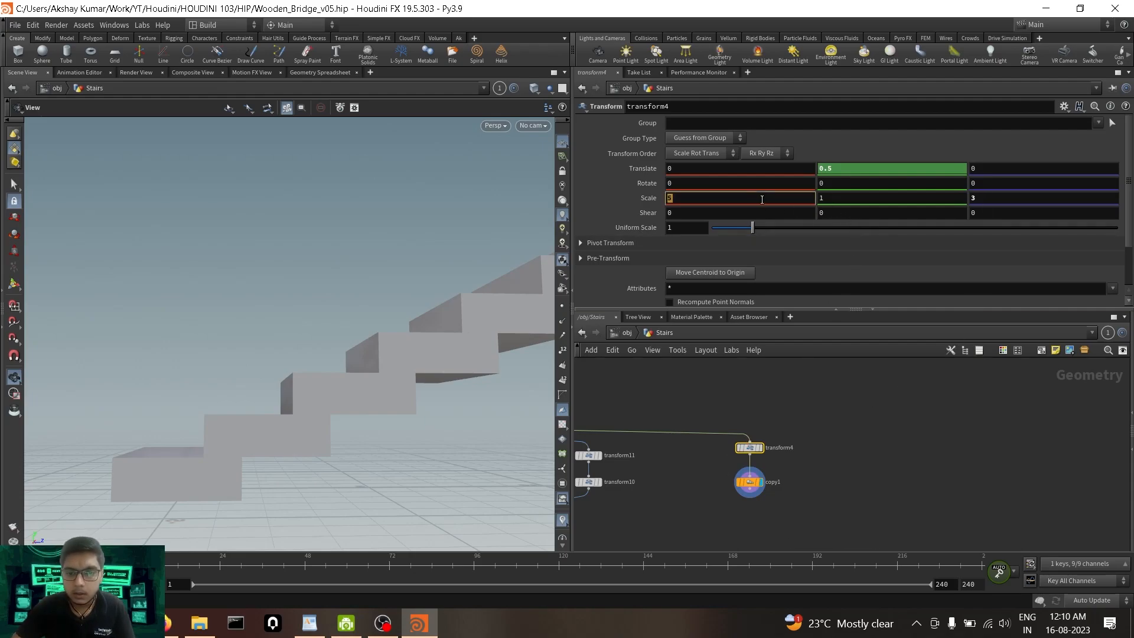
{"action": "key", "text": "Return"}
{"action": "left_click_drag", "start_coordinate": [266, 363], "coordinate": [443, 436]}
{"action": "key", "text": "f"}
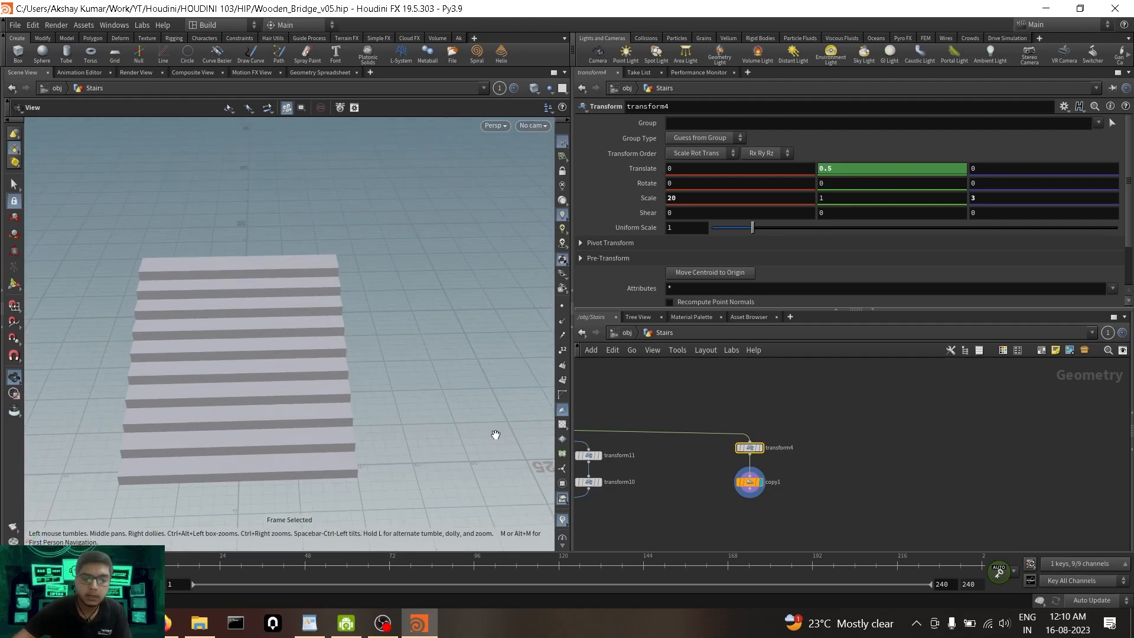
Set copy1's Total Number to 20 and view the longer staircase from an angle.
{"action": "left_click", "coordinate": [749, 482]}
{"action": "left_click", "coordinate": [687, 155]}
{"action": "key", "text": "Return"}
{"action": "mouse_move", "coordinate": [354, 278]}
{"action": "left_mouse_down"}
{"action": "mouse_move", "coordinate": [215, 278]}
{"action": "mouse_move", "coordinate": [177, 258]}
{"action": "mouse_move", "coordinate": [170, 273]}
{"action": "mouse_move", "coordinate": [481, 266]}
{"action": "mouse_move", "coordinate": [413, 260]}
{"action": "mouse_move", "coordinate": [302, 284]}
{"action": "mouse_move", "coordinate": [355, 277]}
{"action": "left_mouse_up"}
{"action": "left_click_drag", "start_coordinate": [296, 377], "coordinate": [271, 408]}
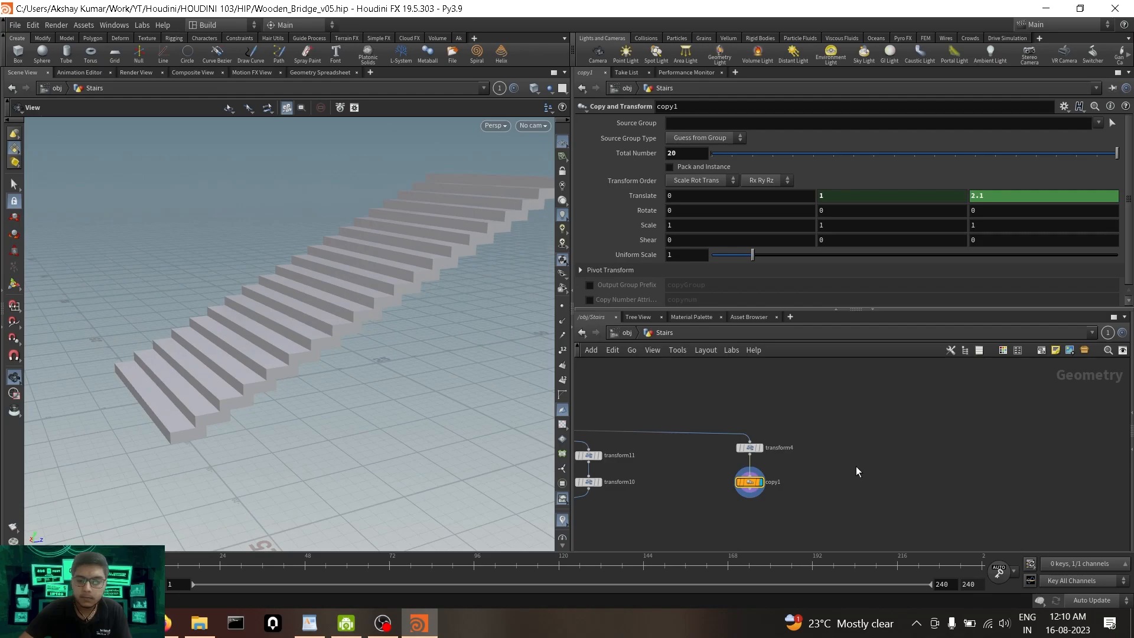
Review the node network, comparing box1 and the manual transform branches into merge1 with the copy1 branch.
{"action": "scroll", "coordinate": [856, 466], "scroll_direction": "down", "scroll_amount": 4}
{"action": "scroll", "coordinate": [682, 452], "scroll_direction": "up", "scroll_amount": 3}
{"action": "left_click_drag", "start_coordinate": [737, 466], "coordinate": [736, 417]}
{"action": "left_click", "coordinate": [736, 417]}
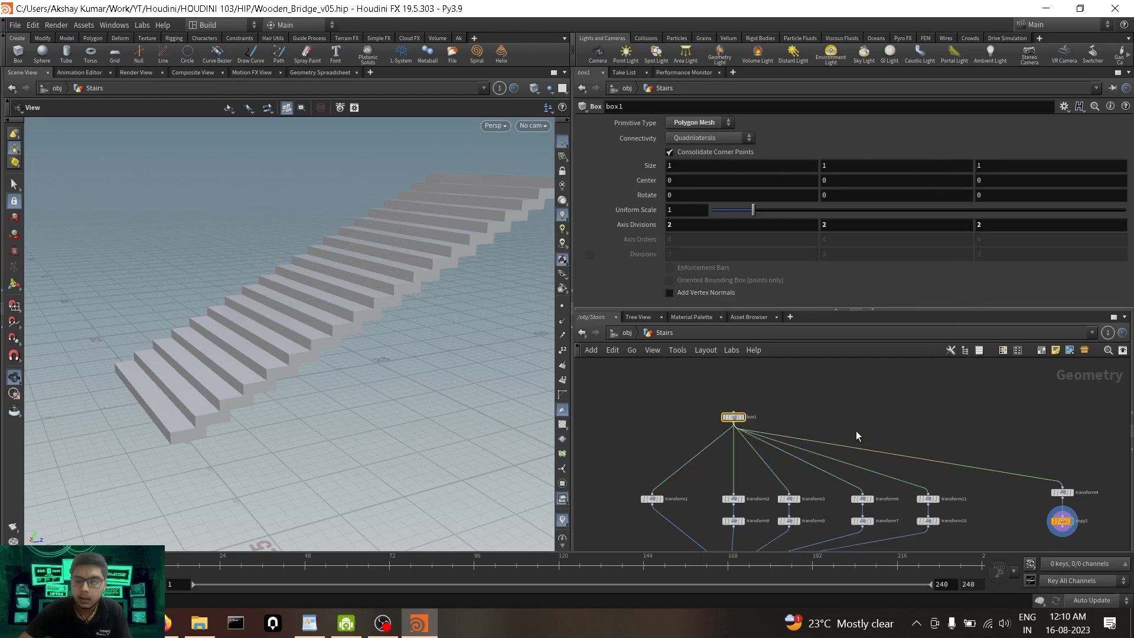
{"action": "middle_click_drag", "start_coordinate": [856, 430], "coordinate": [849, 400]}
{"action": "left_click_drag", "start_coordinate": [596, 454], "coordinate": [952, 492]}
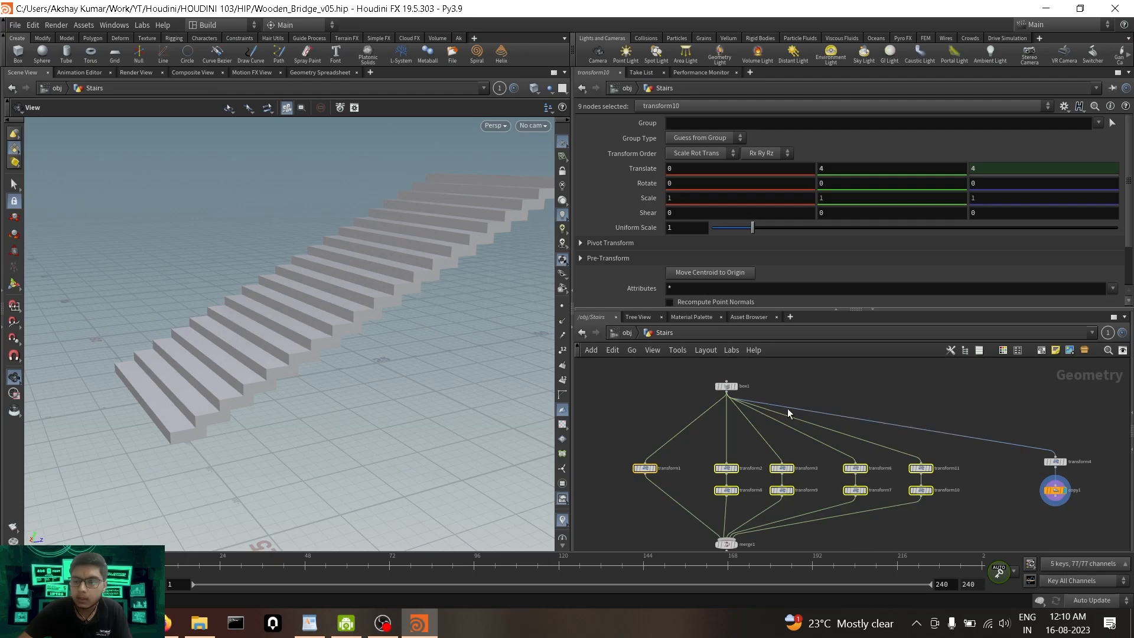
{"action": "left_click_drag", "start_coordinate": [664, 367], "coordinate": [794, 402]}
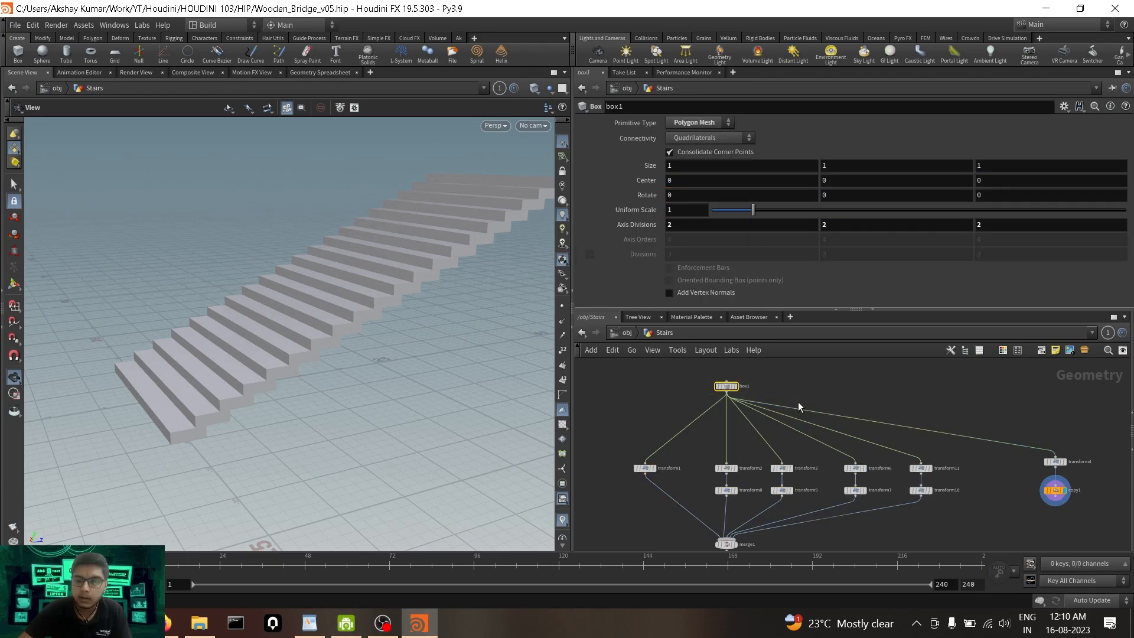
{"action": "left_click_drag", "start_coordinate": [612, 452], "coordinate": [940, 480]}
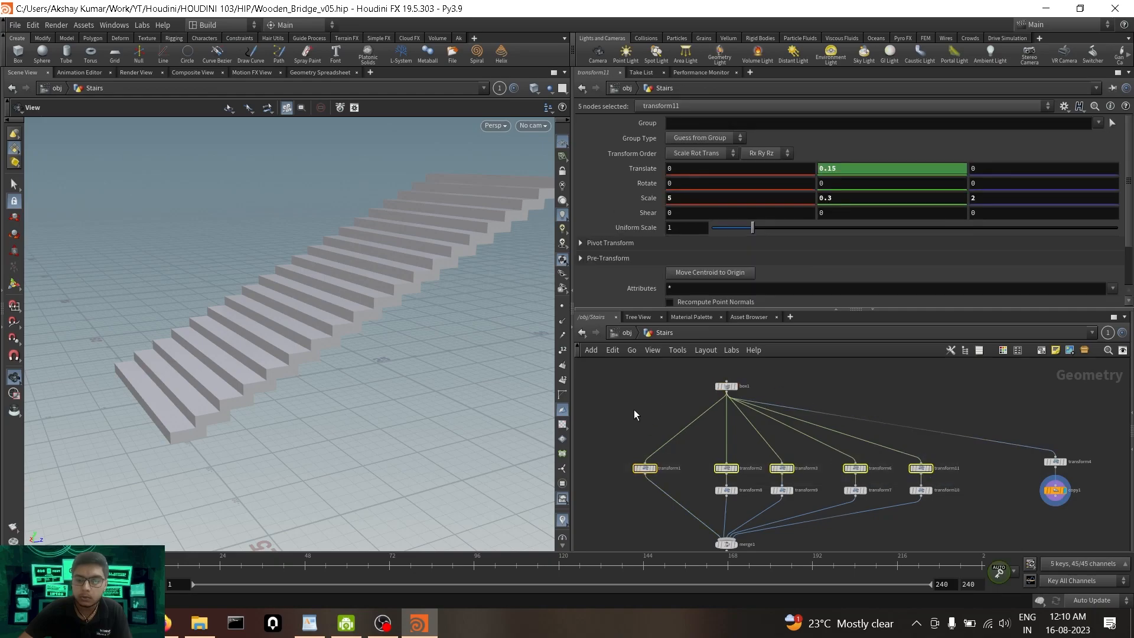
{"action": "left_click", "coordinate": [681, 400]}
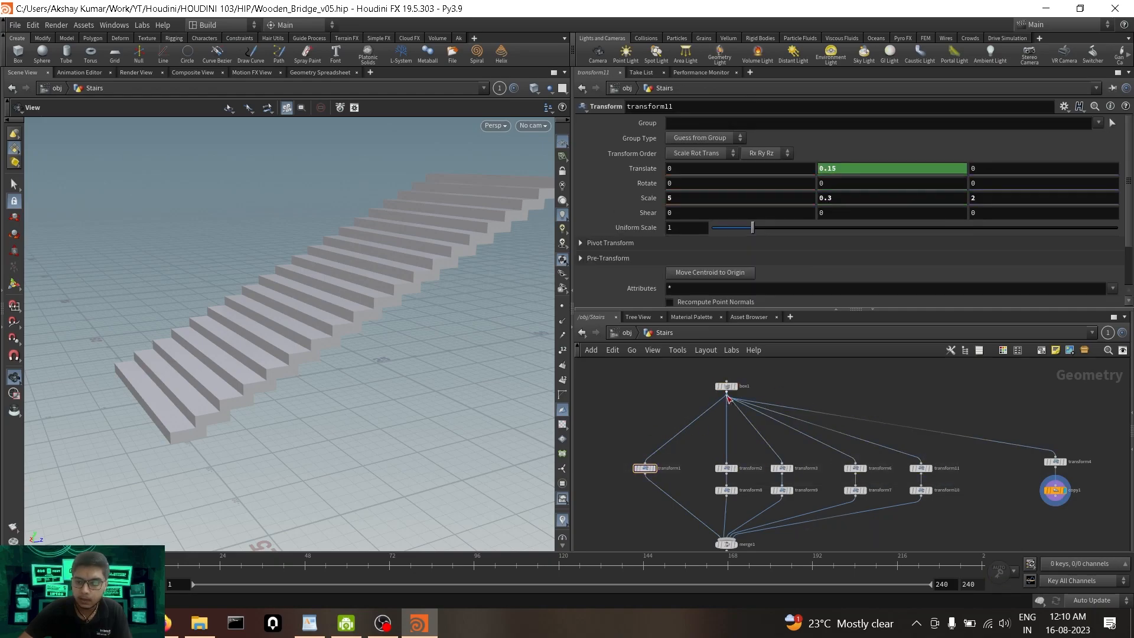
{"action": "left_click", "coordinate": [726, 386]}
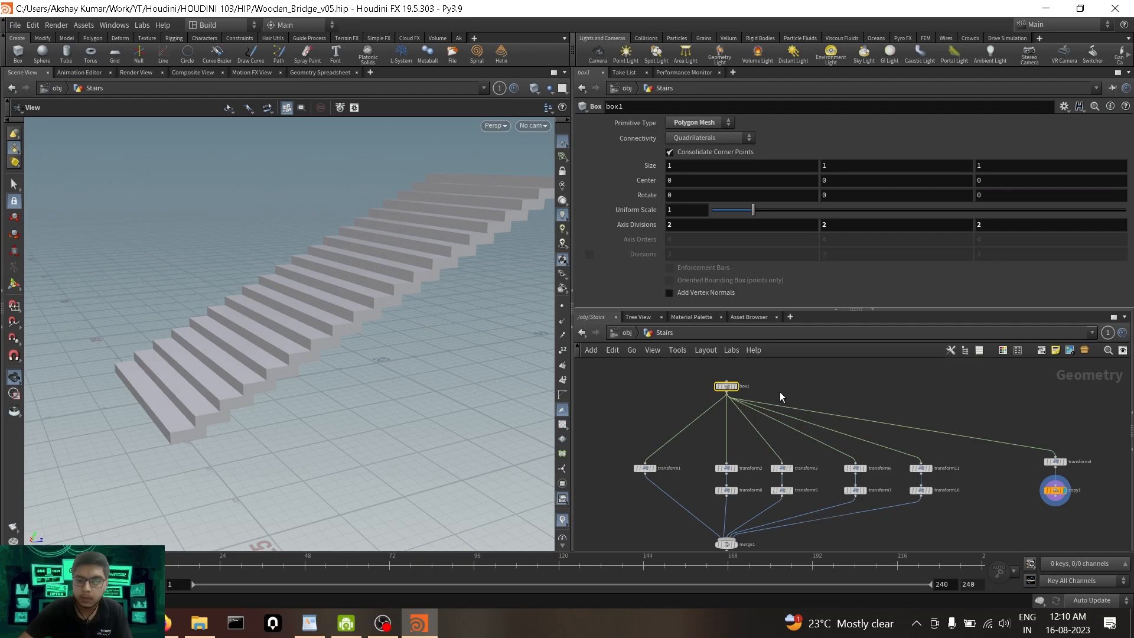
Add a Transform node fed by box1, place it beside the transform4 and copy1 branch, and display its output.
{"action": "left_click", "coordinate": [726, 393]}
{"action": "scroll", "coordinate": [797, 408], "scroll_direction": "down", "scroll_amount": 3}
{"action": "scroll", "coordinate": [827, 431], "scroll_direction": "up", "scroll_amount": 4}
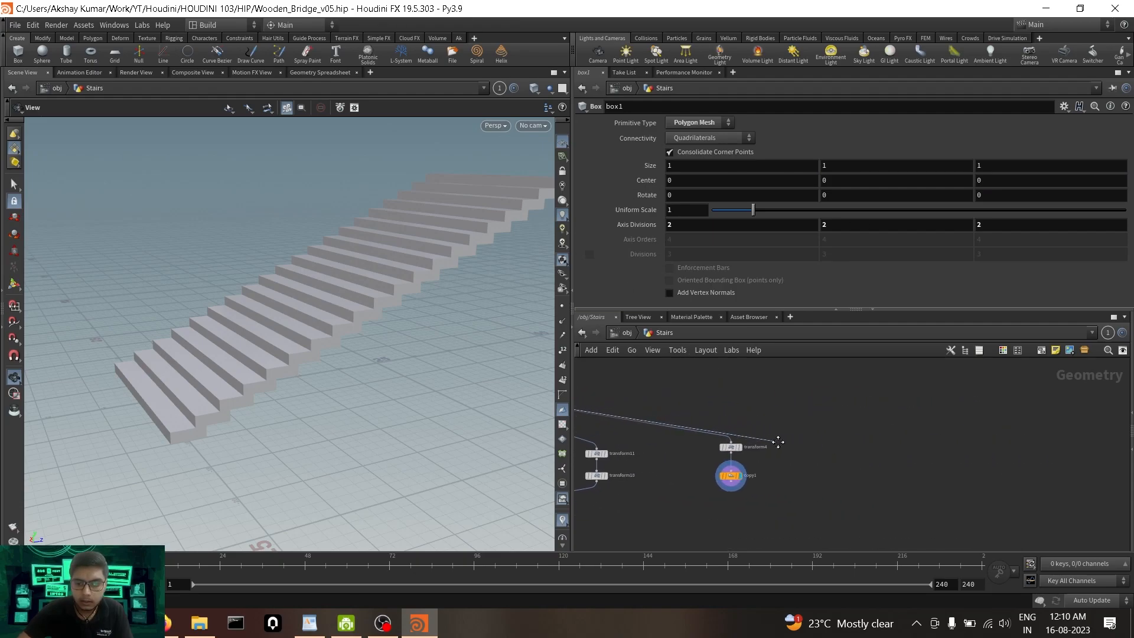
{"action": "key", "text": "Tab"}
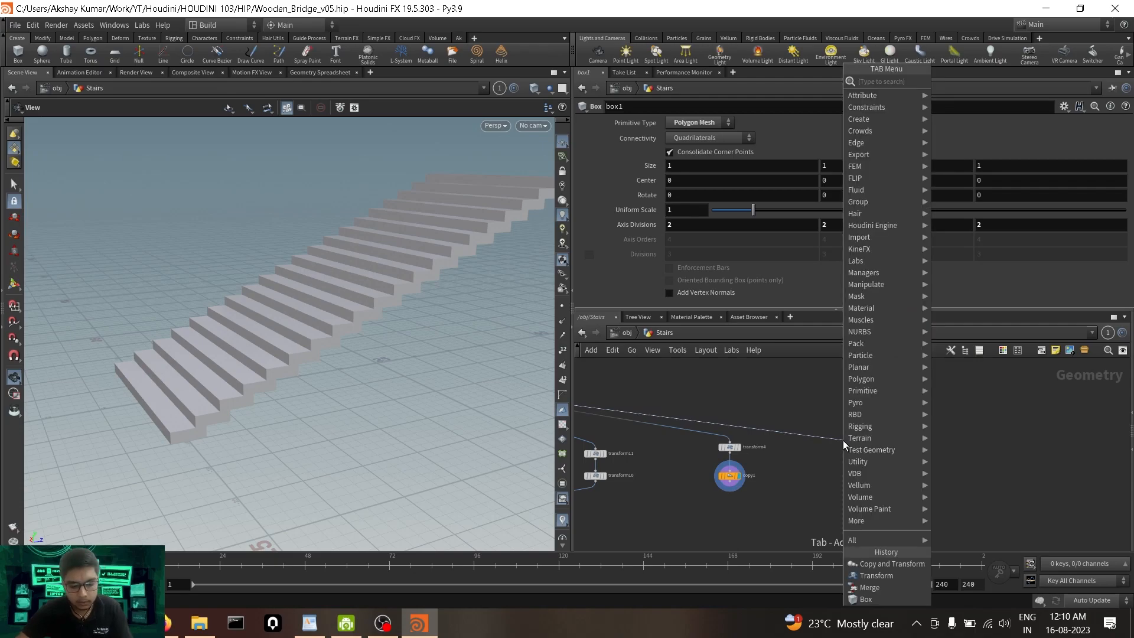
{"action": "type", "text": "tran"}
{"action": "key", "text": "Return"}
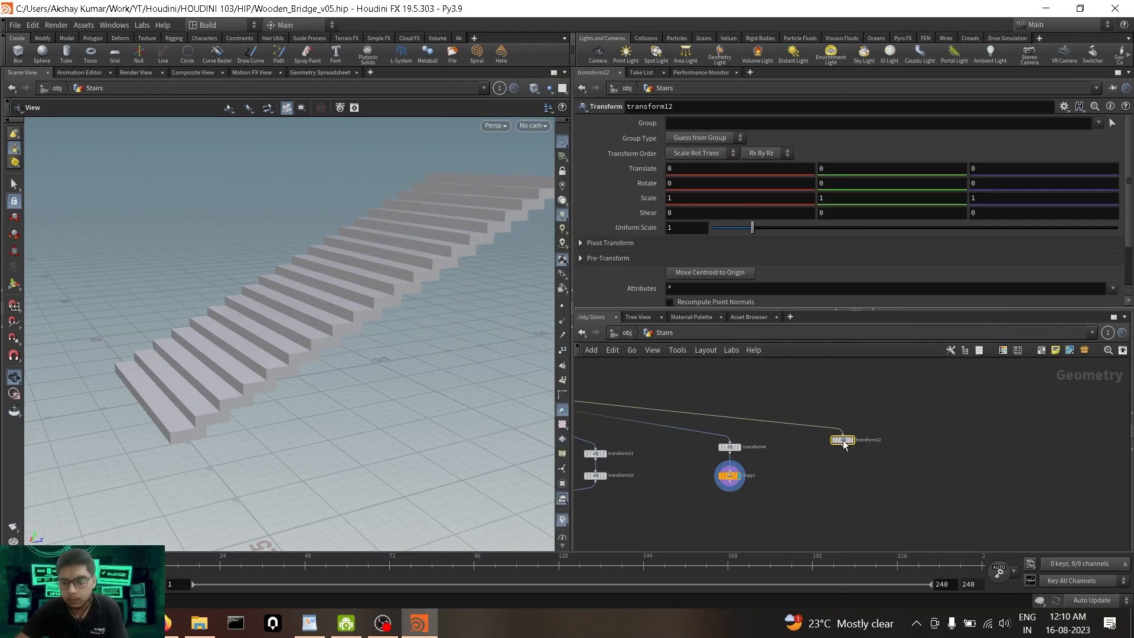
{"action": "left_click", "coordinate": [828, 446]}
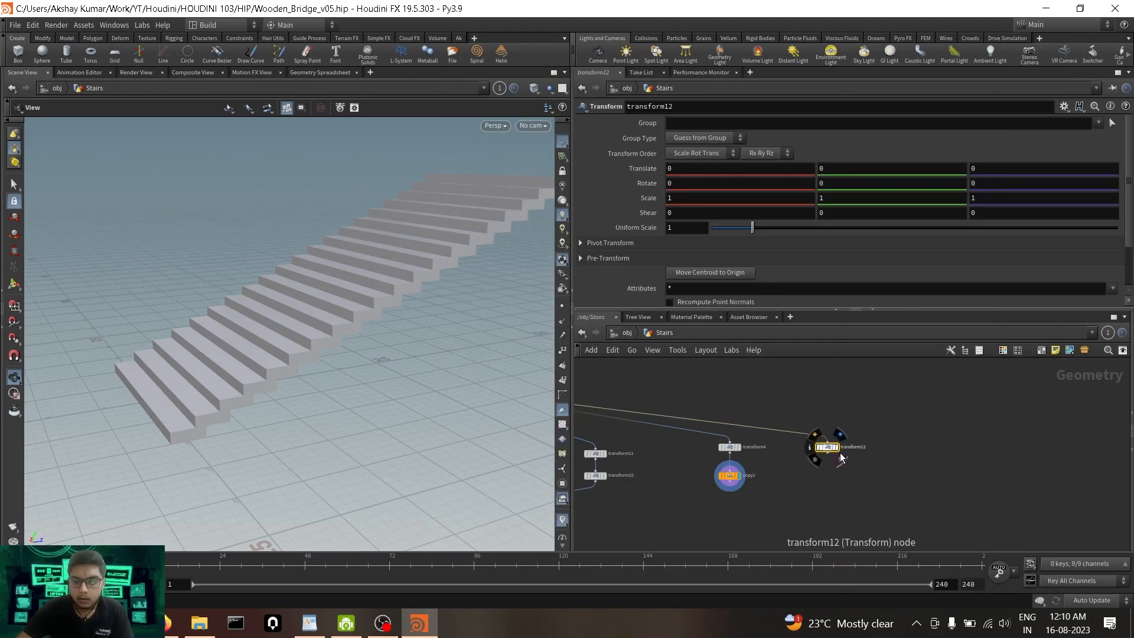
{"action": "scroll", "coordinate": [843, 459], "scroll_direction": "up", "scroll_amount": 3}
{"action": "left_click", "coordinate": [831, 438]}
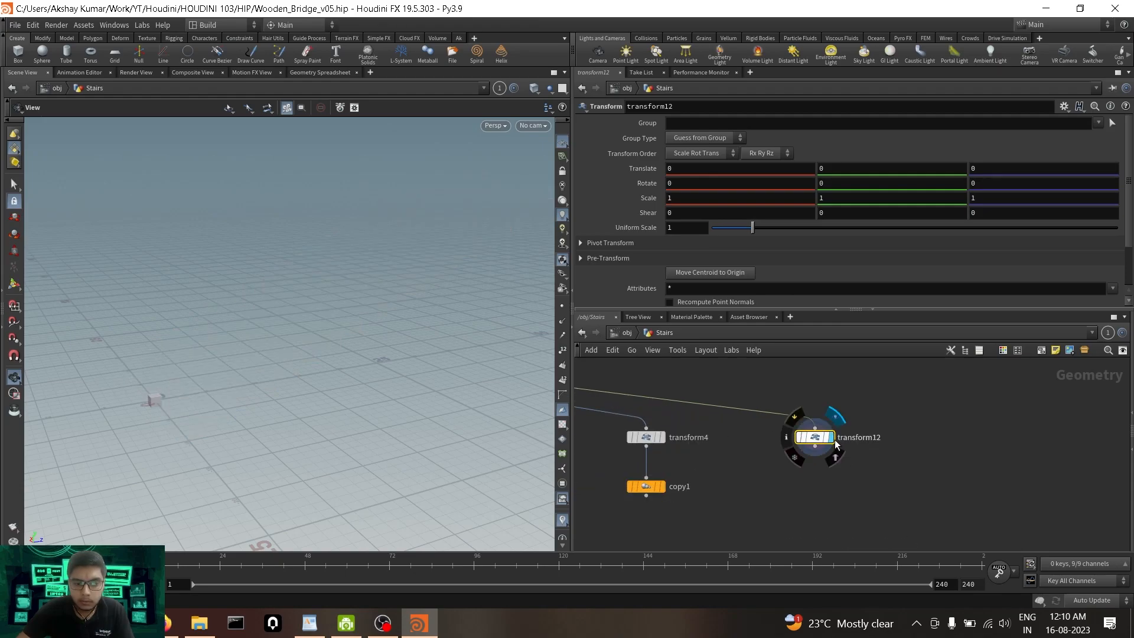
{"action": "left_click_drag", "start_coordinate": [209, 403], "coordinate": [211, 476]}
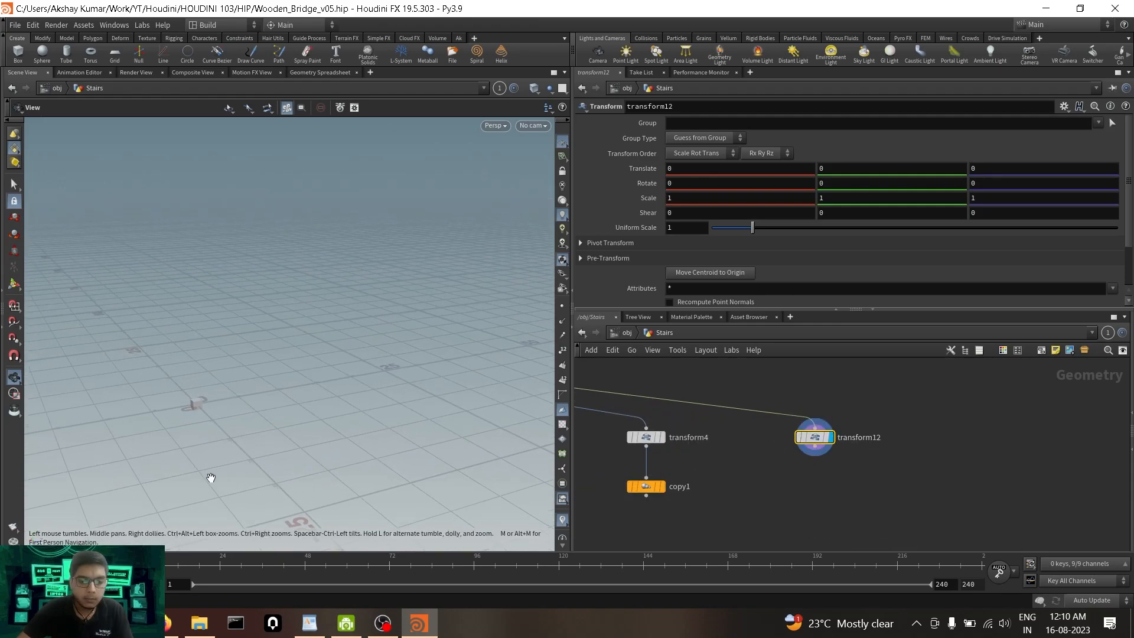
Switch to the browser to examine the staircase anatomy diagram's spindles and posts, and return to Houdini's Stairs network.
{"action": "left_click", "coordinate": [169, 623]}
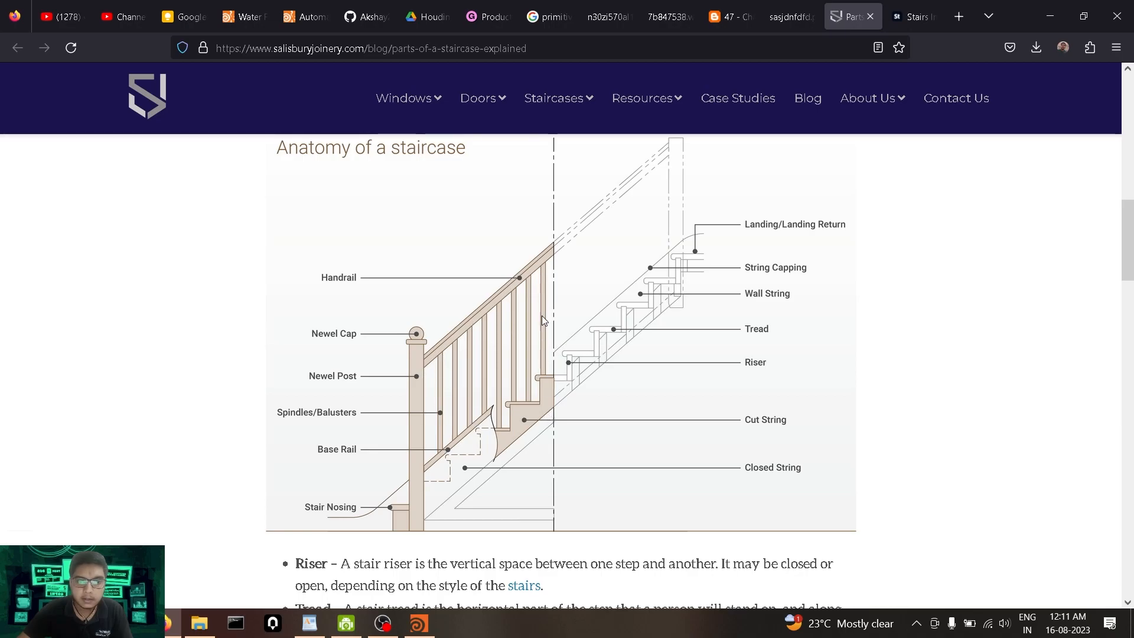
{"action": "left_click", "coordinate": [418, 624]}
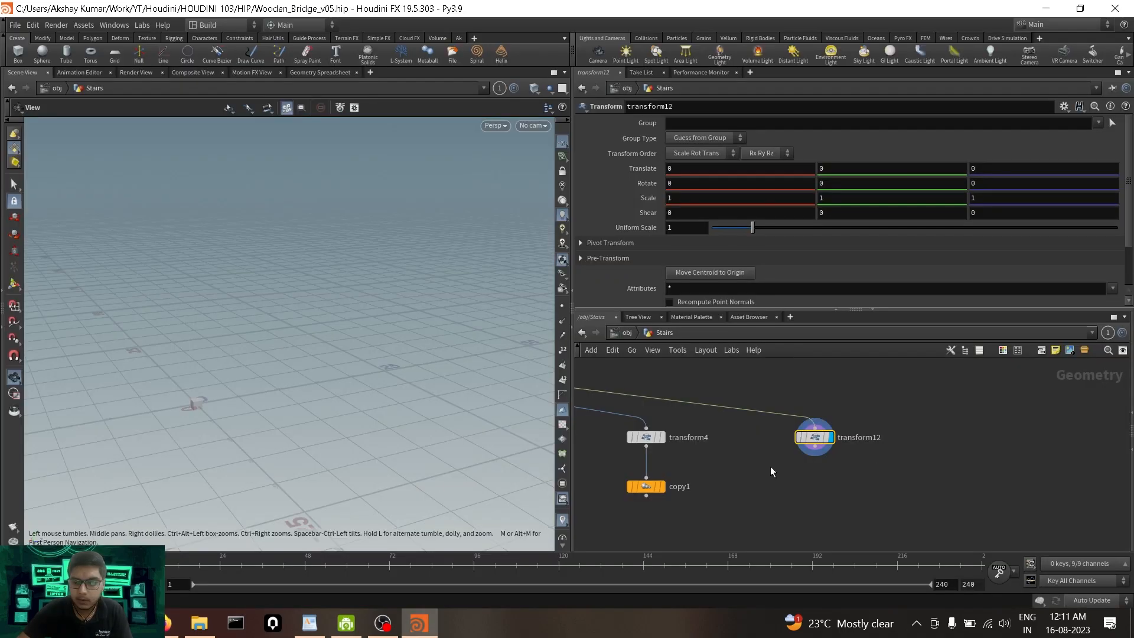
{"action": "middle_click_drag", "start_coordinate": [823, 474], "coordinate": [803, 469]}
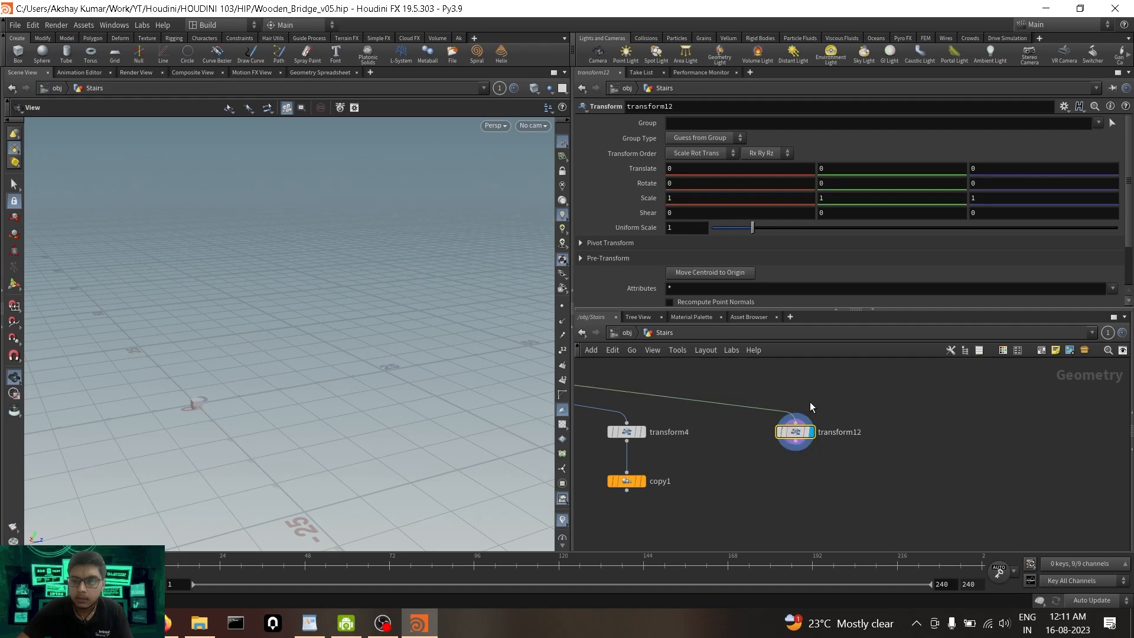
Link transform12's Translate Y to its own Scale Y with the expression ch("sy"), and frame the box.
{"action": "right_click", "coordinate": [847, 199]}
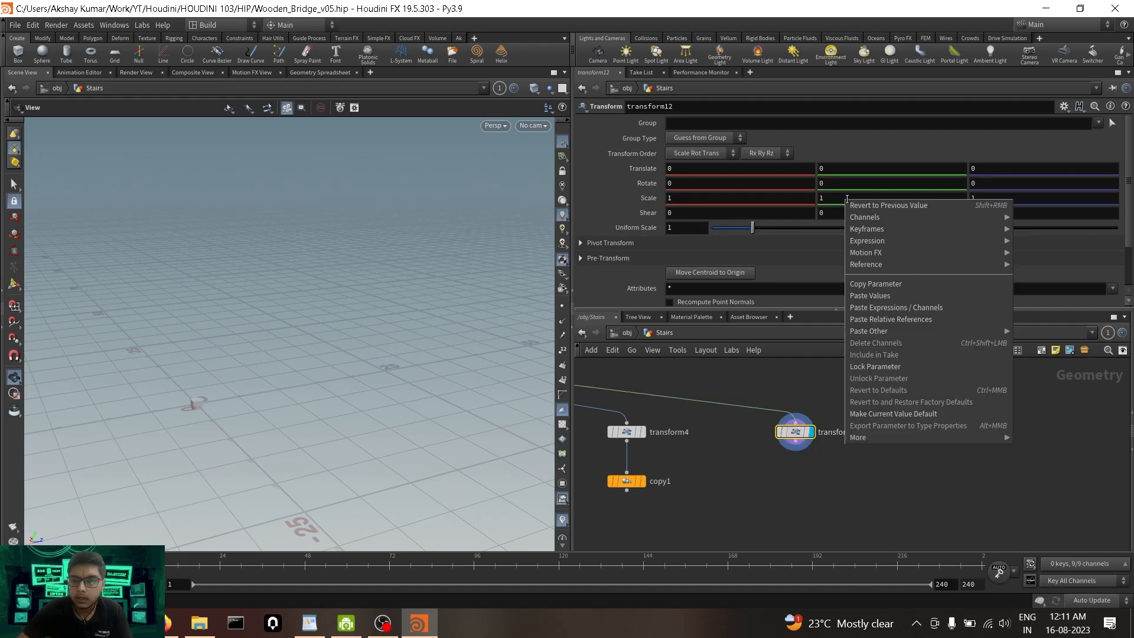
{"action": "left_click", "coordinate": [878, 283]}
{"action": "right_click", "coordinate": [831, 172]}
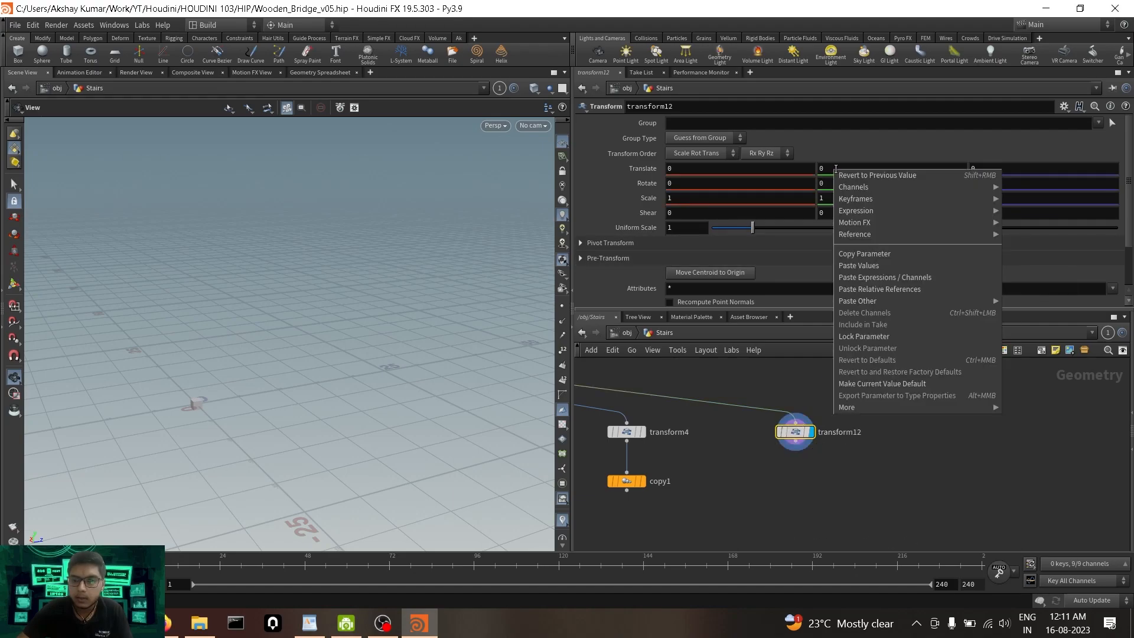
{"action": "left_click", "coordinate": [882, 278]}
{"action": "left_click", "coordinate": [908, 397]}
{"action": "left_click_drag", "start_coordinate": [245, 390], "coordinate": [256, 370]}
{"action": "scroll", "coordinate": [142, 428], "scroll_direction": "up", "scroll_amount": 10}
{"action": "middle_click_drag", "start_coordinate": [182, 432], "coordinate": [190, 381]}
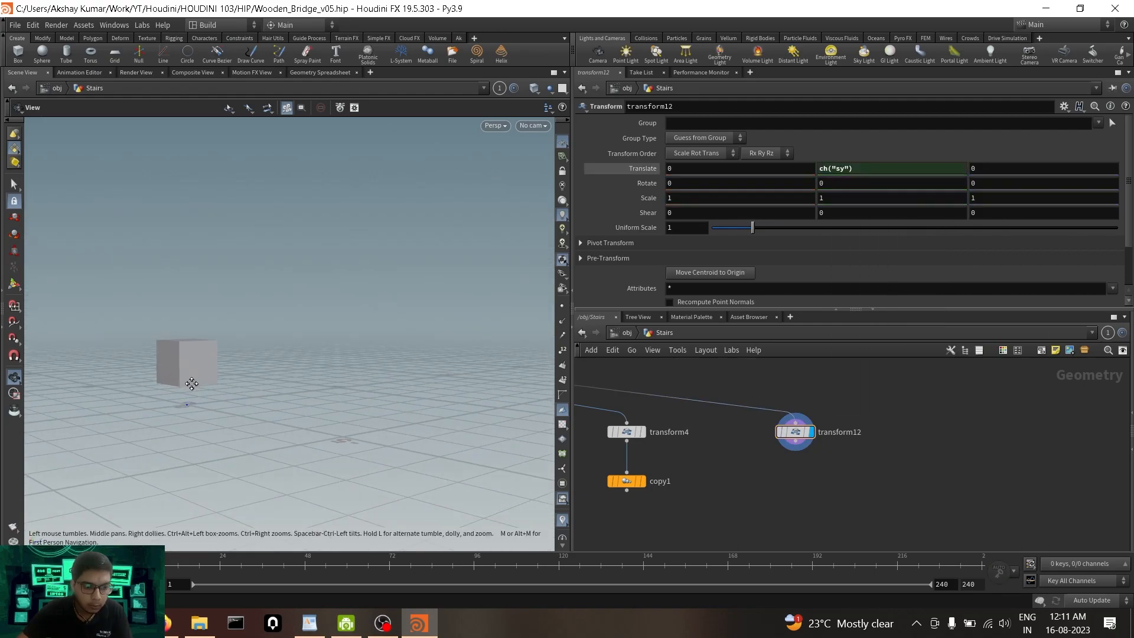
Change transform12's Translate Y expression to ch("sy")/2 and show its evaluated value.
{"action": "left_click", "coordinate": [893, 169]}
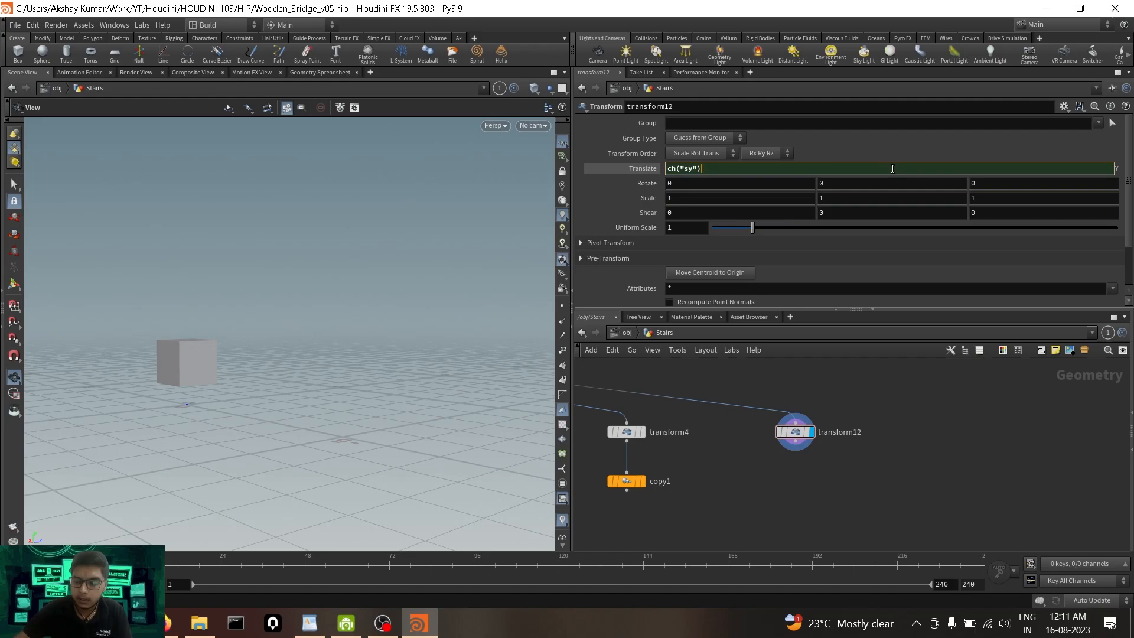
{"action": "key", "text": "Return"}
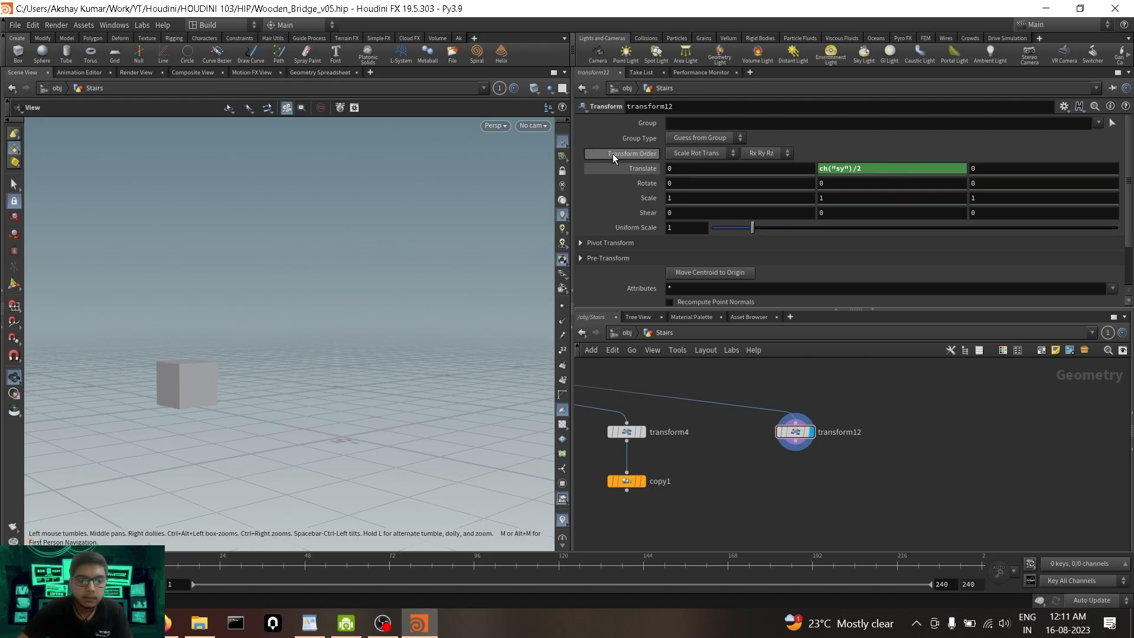
{"action": "left_click", "coordinate": [639, 169]}
Set transform12's Scale Y to 4.9 to stretch the box into a tall post, and frame it.
{"action": "left_click", "coordinate": [858, 201]}
{"action": "scroll", "coordinate": [858, 200], "scroll_direction": "up", "scroll_amount": 20}
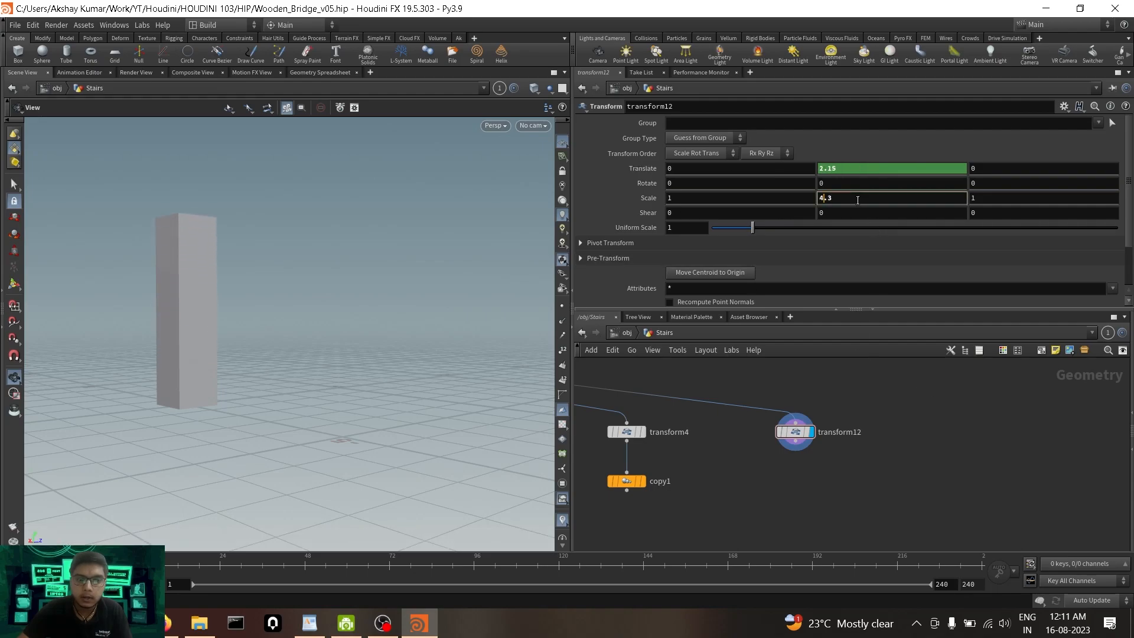
{"action": "scroll", "coordinate": [858, 200], "scroll_direction": "up", "scroll_amount": 6}
{"action": "key", "text": "f"}
{"action": "scroll", "coordinate": [295, 309], "scroll_direction": "down", "scroll_amount": 3}
{"action": "middle_click_drag", "start_coordinate": [770, 484], "coordinate": [800, 459]}
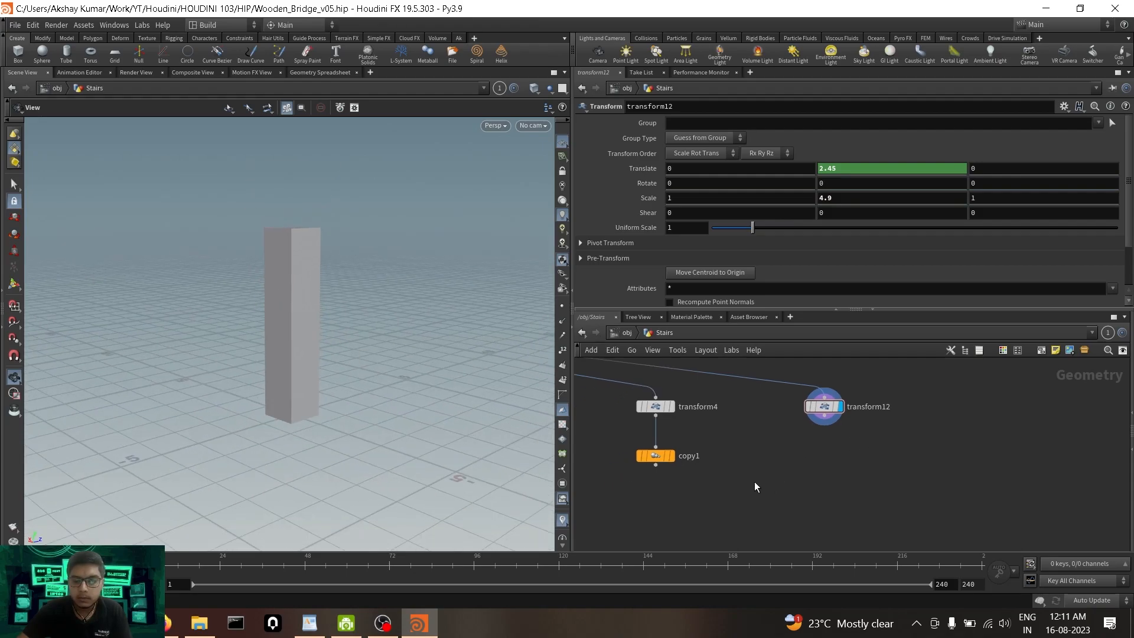
Add a Copy and Transform node after transform12, wire the two together and display the new node.
{"action": "left_click", "coordinate": [660, 458]}
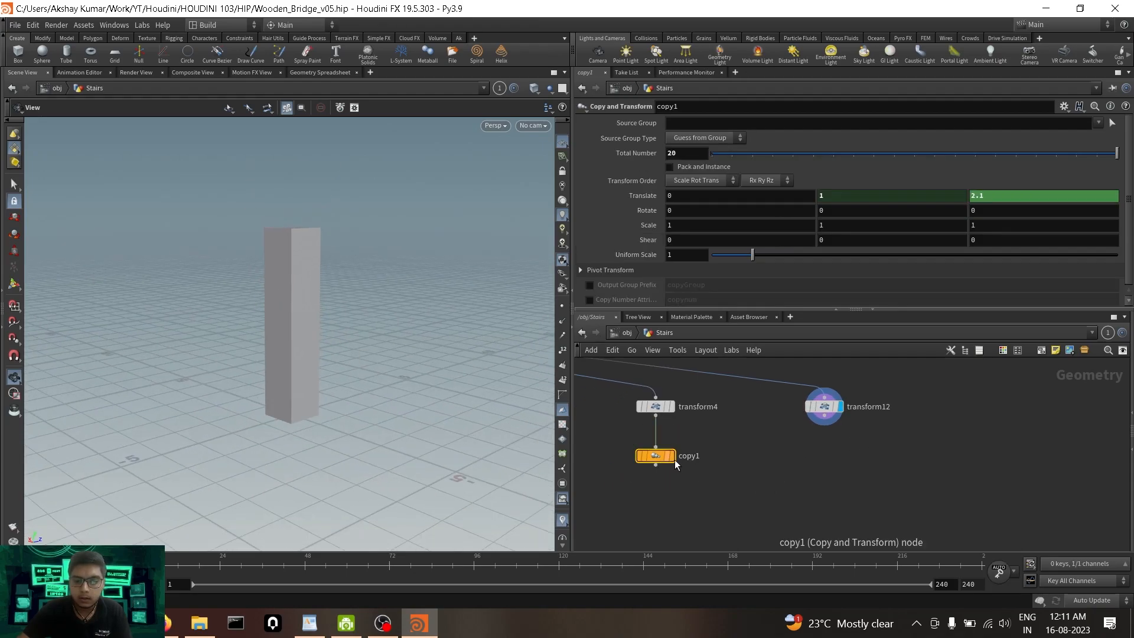
{"action": "left_click", "coordinate": [824, 406]}
{"action": "key", "text": "Tab"}
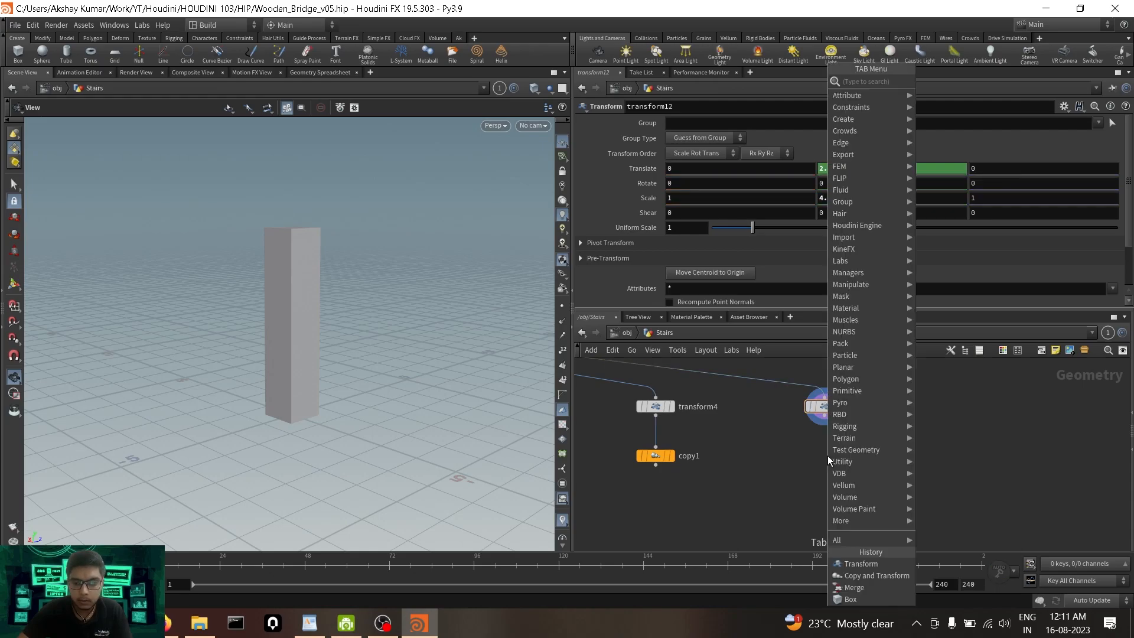
{"action": "type", "text": "copy"}
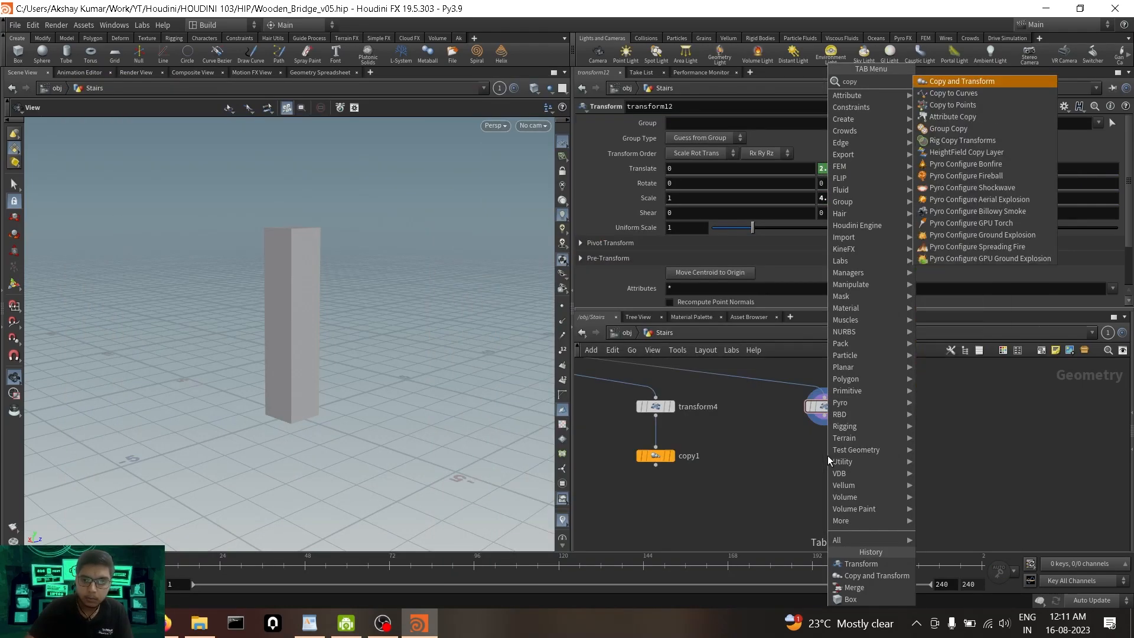
{"action": "key", "text": "Return"}
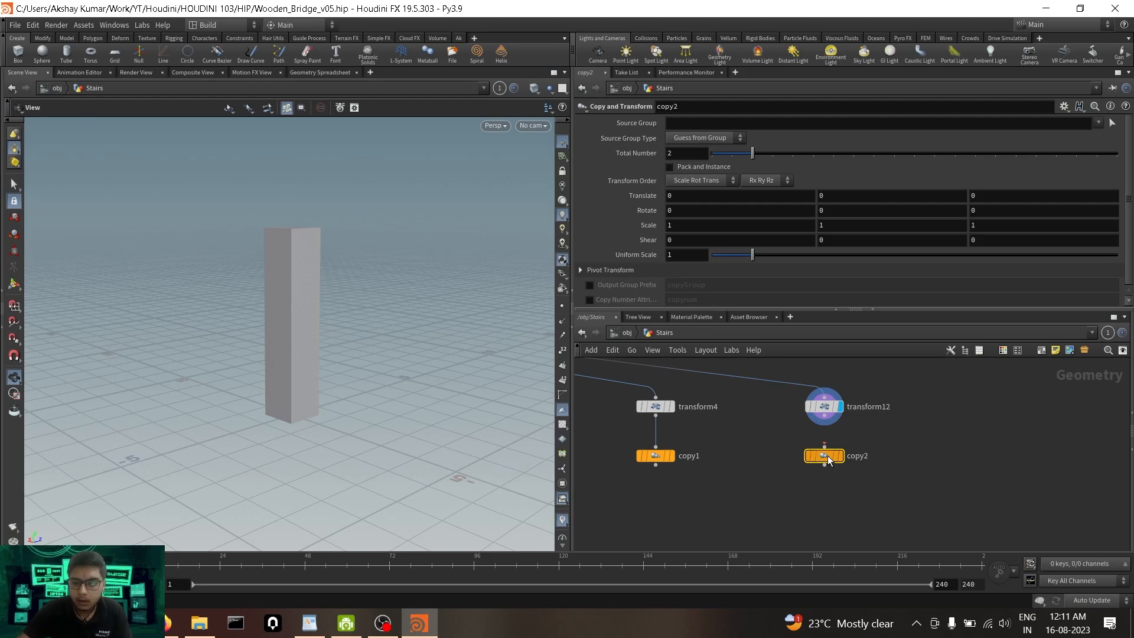
{"action": "left_click", "coordinate": [828, 459]}
{"action": "left_click", "coordinate": [824, 451]}
{"action": "left_click", "coordinate": [829, 416]}
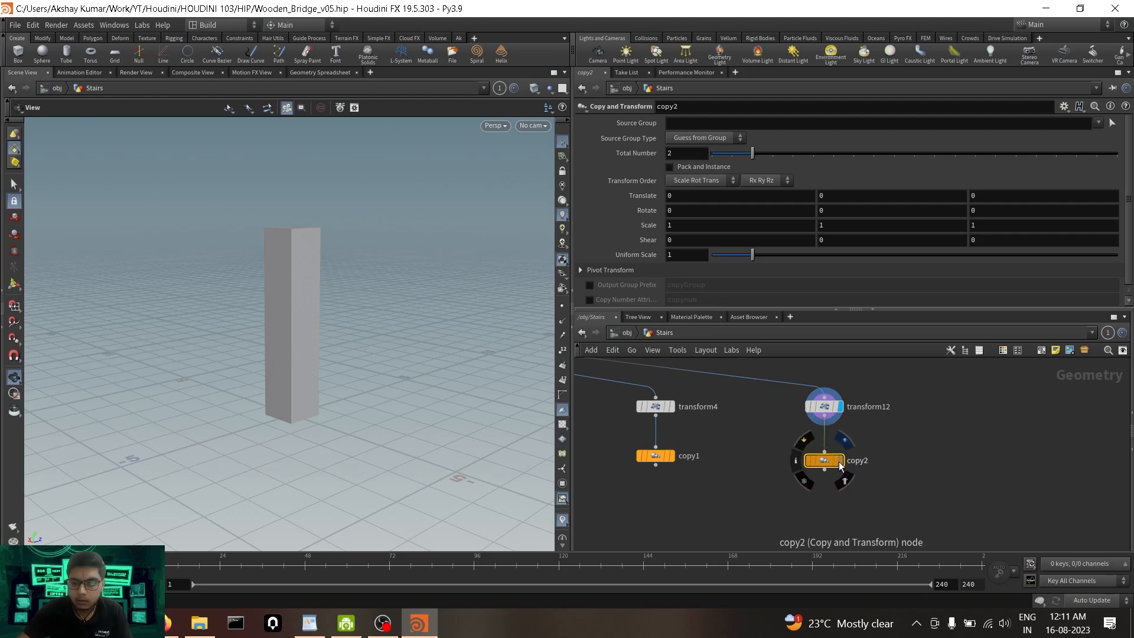
{"action": "scroll", "coordinate": [284, 372], "scroll_direction": "down", "scroll_amount": 3}
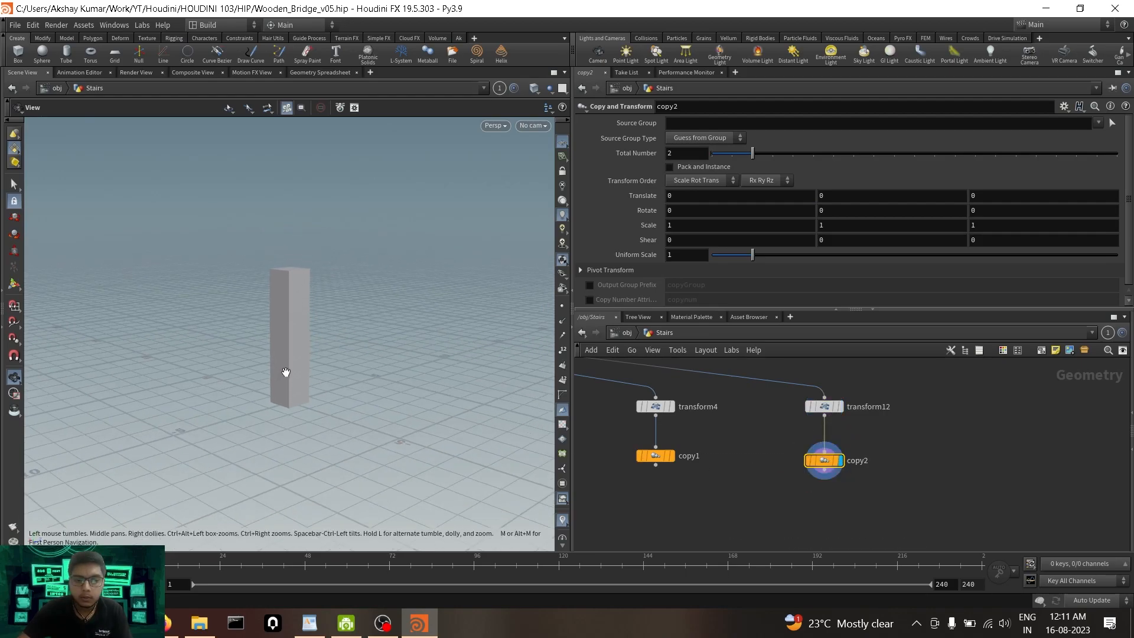
Copy copy1's Total Number parameter and paste it as a relative reference into copy2's Total Number.
{"action": "left_click", "coordinate": [650, 455]}
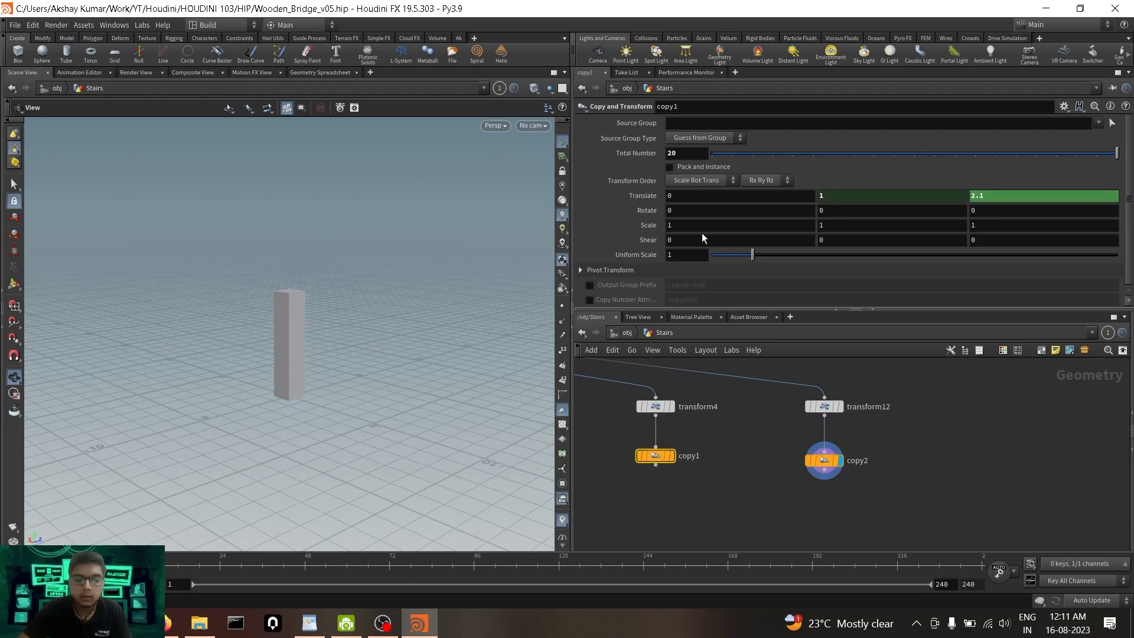
{"action": "left_click_drag", "start_coordinate": [689, 463], "coordinate": [690, 464]}
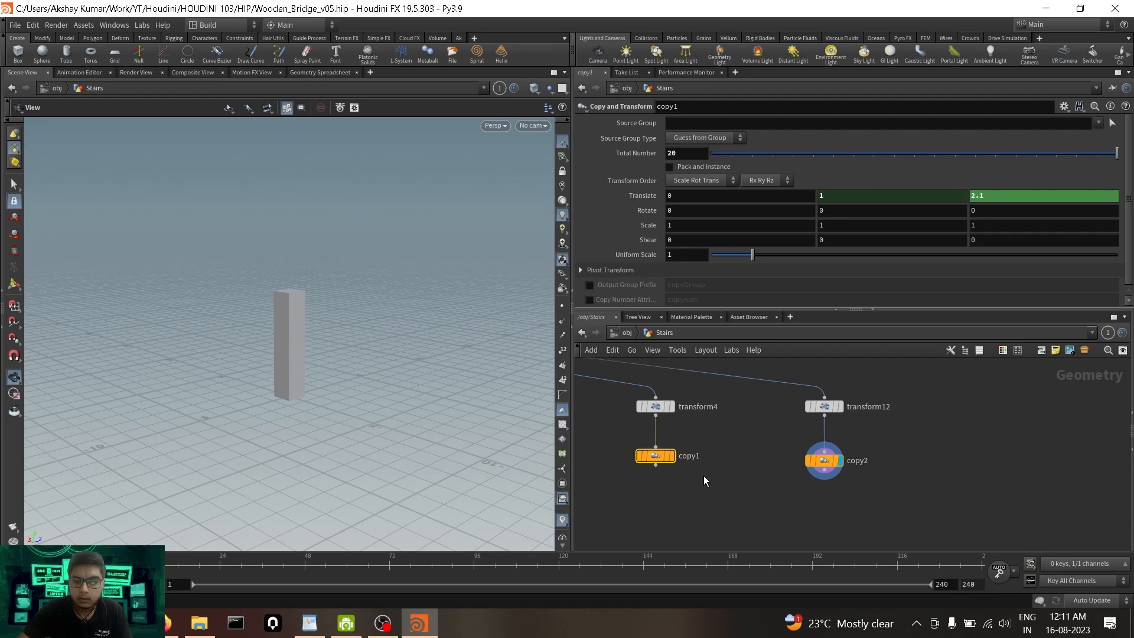
{"action": "left_click_drag", "start_coordinate": [780, 446], "coordinate": [895, 488]}
{"action": "left_click_drag", "start_coordinate": [723, 477], "coordinate": [657, 450]}
{"action": "right_click", "coordinate": [684, 148]}
{"action": "left_click_drag", "start_coordinate": [788, 412], "coordinate": [844, 484]}
{"action": "right_click", "coordinate": [693, 152]}
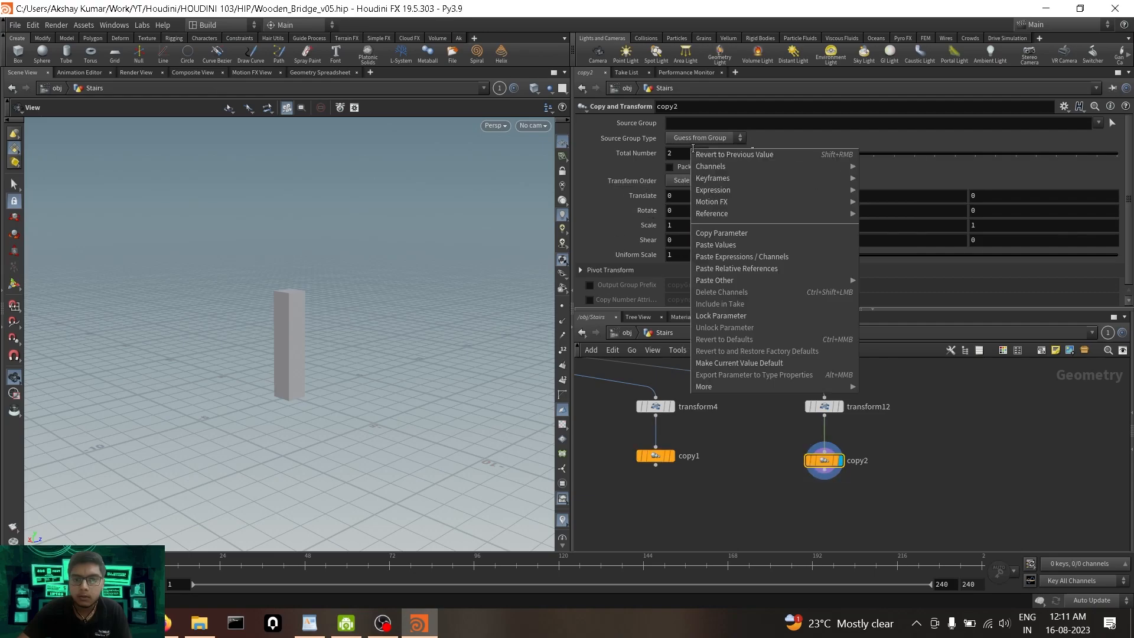
{"action": "left_click", "coordinate": [749, 271]}
{"action": "left_click_drag", "start_coordinate": [390, 331], "coordinate": [637, 430]}
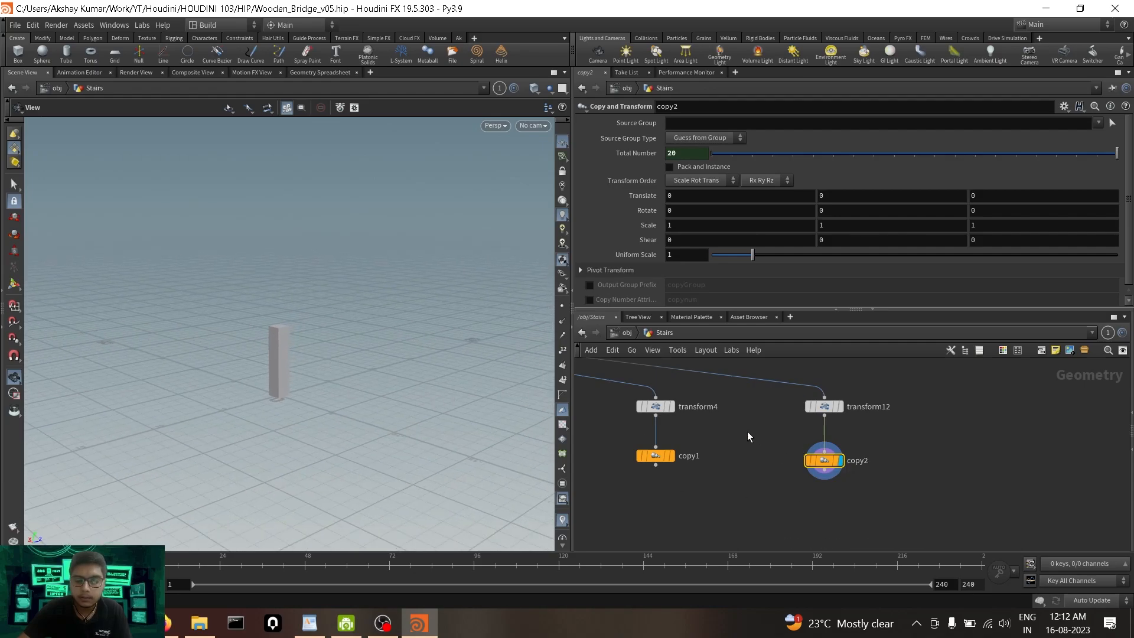
Set copy2's Translate Y to 0.2, and bring up copy1's parameters to consult its translate values.
{"action": "middle_click_drag", "start_coordinate": [748, 433], "coordinate": [729, 445]}
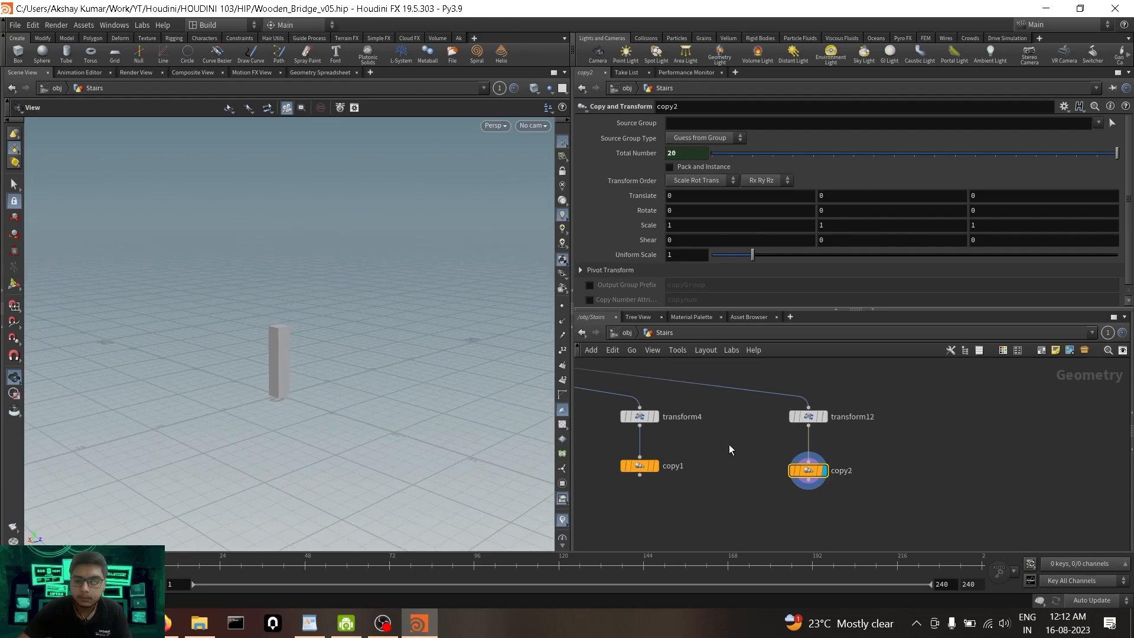
{"action": "left_click", "coordinate": [847, 414]}
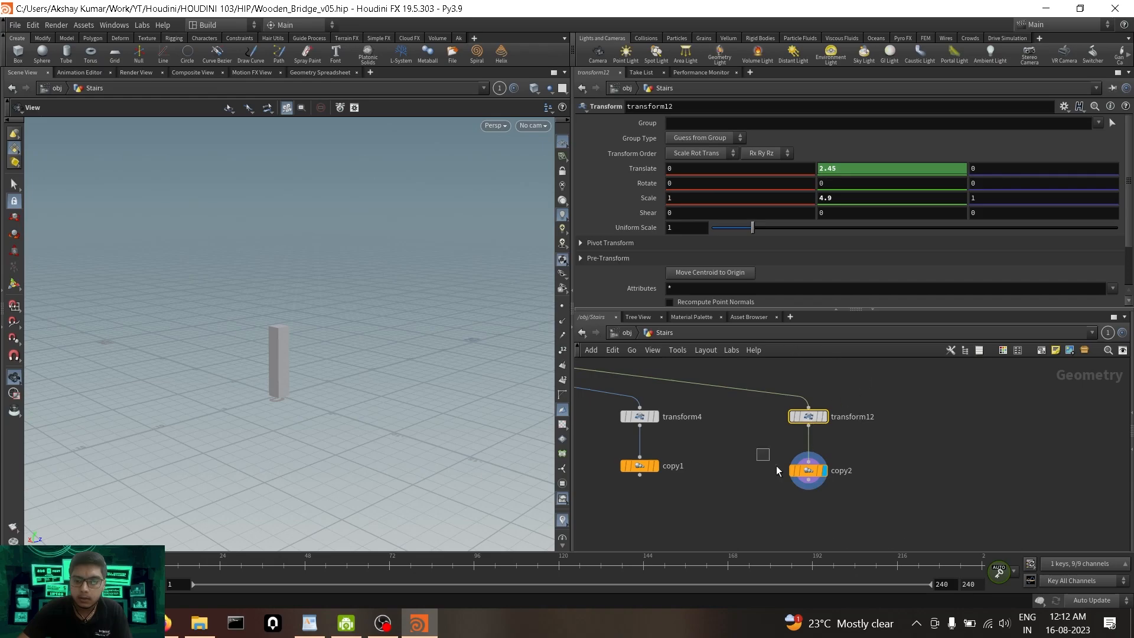
{"action": "left_click", "coordinate": [808, 470]}
{"action": "left_click", "coordinate": [862, 197]}
{"action": "scroll", "coordinate": [862, 198], "scroll_direction": "up", "scroll_amount": 2}
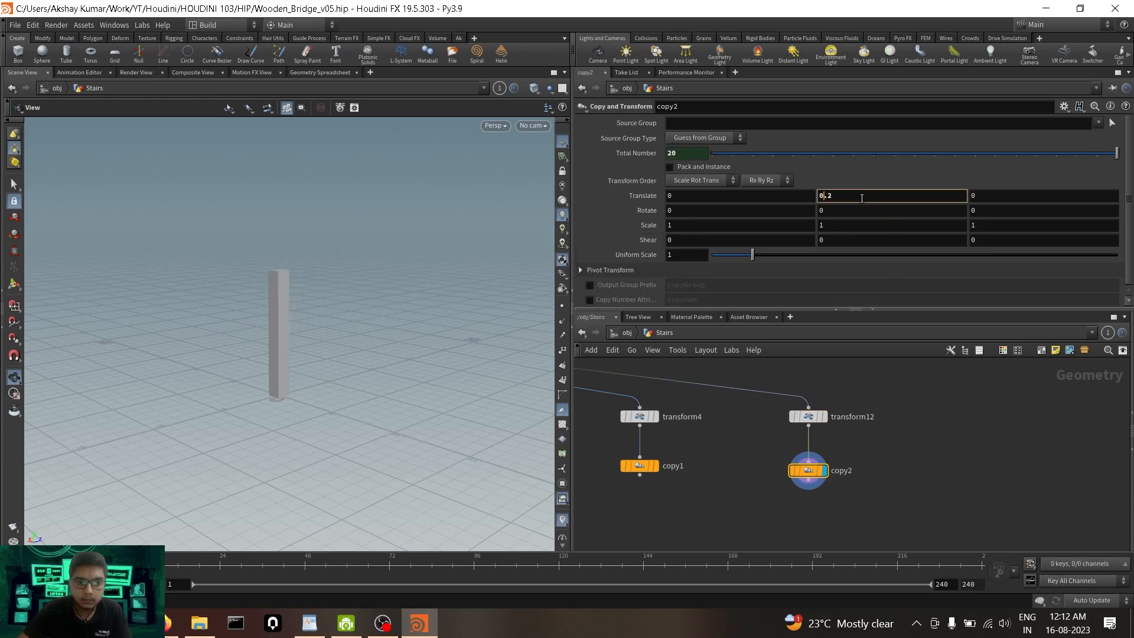
{"action": "left_click", "coordinate": [638, 465]}
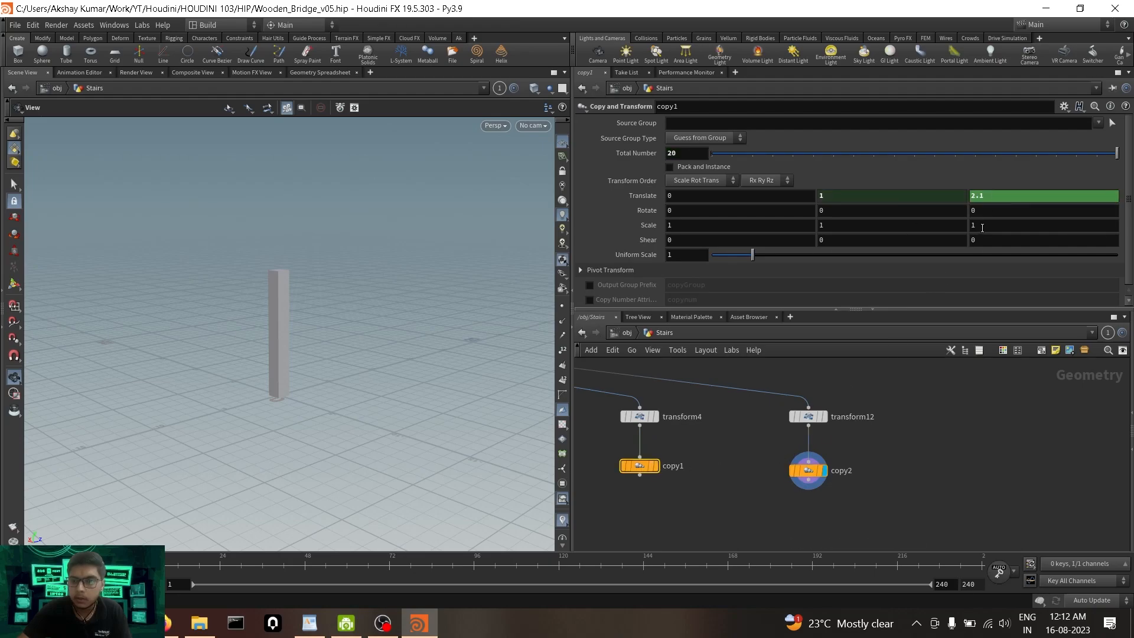
Set the copy2 node's translate to 1 in Y and 2.1 in Z so the posts follow the stairs.
{"action": "left_click", "coordinate": [808, 471]}
{"action": "double_click", "coordinate": [845, 202]}
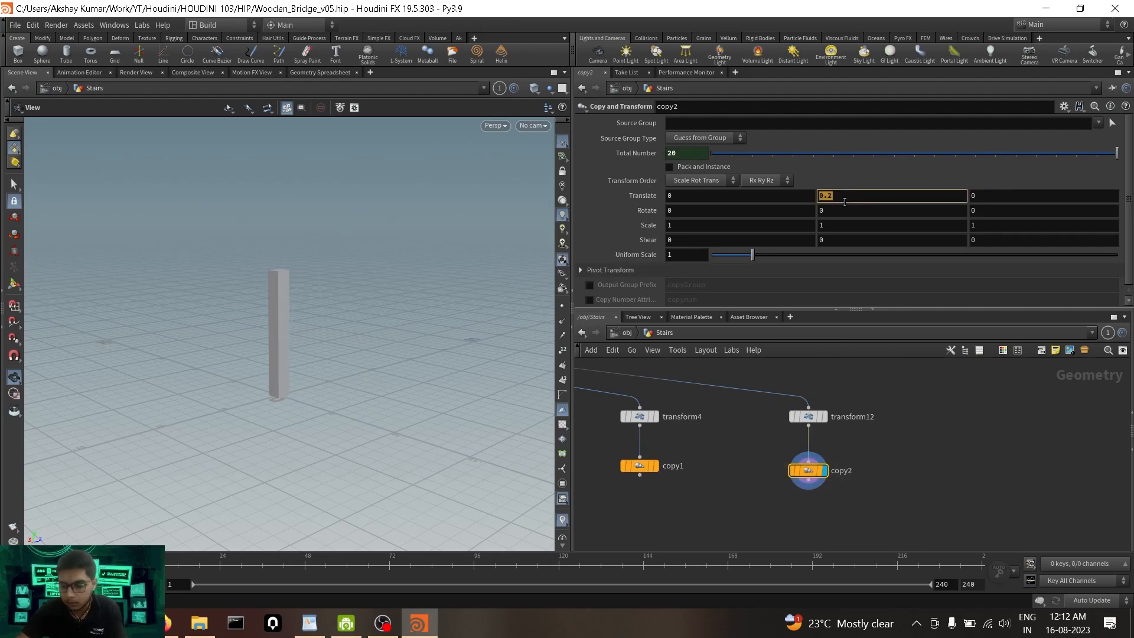
{"action": "type", "text": "1"}
{"action": "key", "text": "Return"}
{"action": "double_click", "coordinate": [997, 202]}
{"action": "type", "text": "2."}
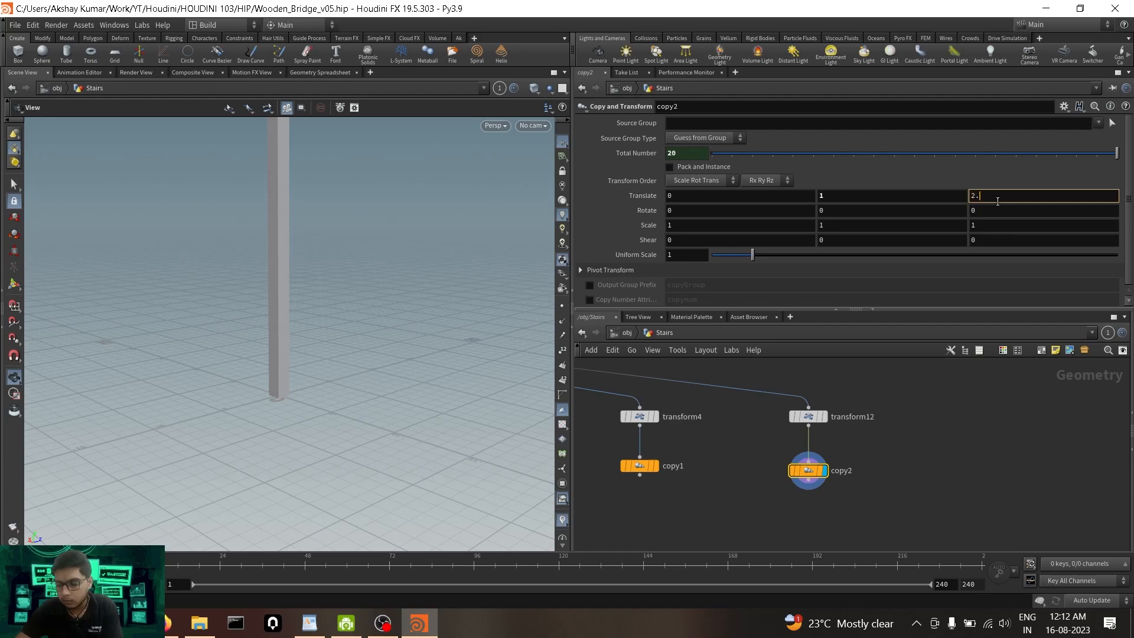
{"action": "type", "text": "1"}
{"action": "key", "text": "Return"}
{"action": "scroll", "coordinate": [366, 309], "scroll_direction": "down", "scroll_amount": 3}
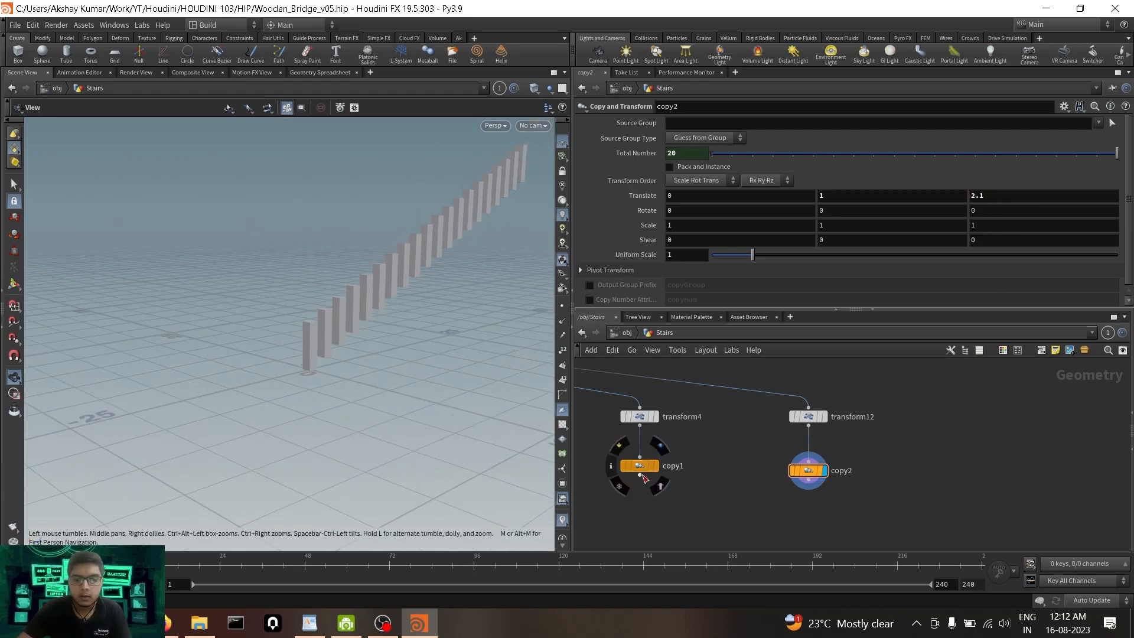
Add a Merge node, connect copy1 and copy2 to it, and display the merged result.
{"action": "middle_click_drag", "start_coordinate": [690, 530], "coordinate": [775, 499]}
{"action": "key", "text": "Tab"}
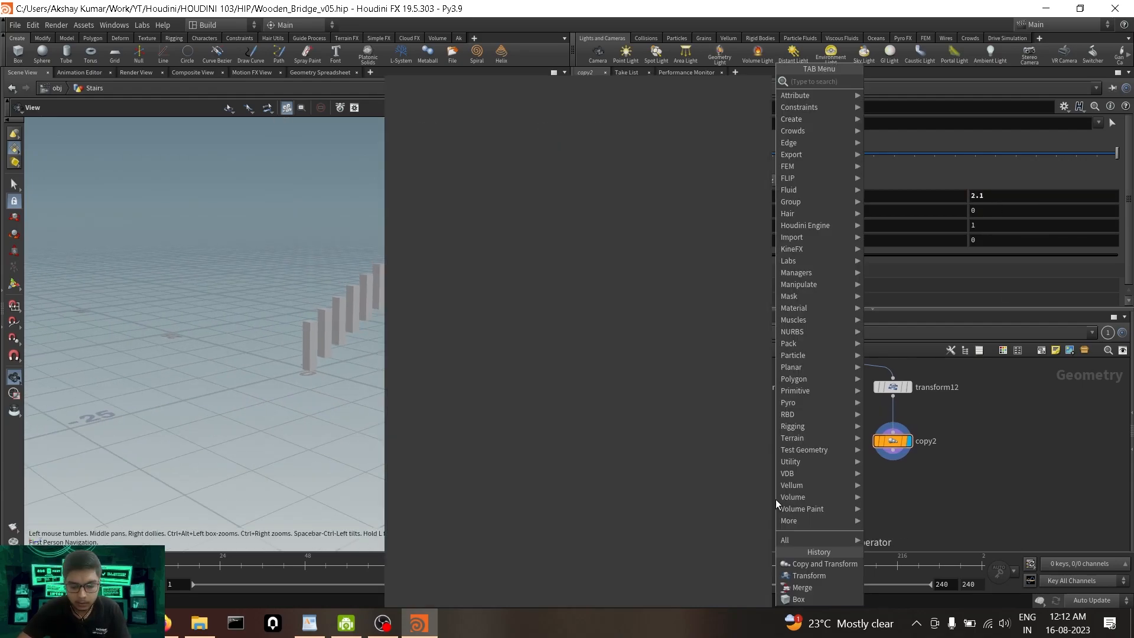
{"action": "type", "text": "mer"}
{"action": "key", "text": "Return"}
{"action": "left_click", "coordinate": [775, 498]}
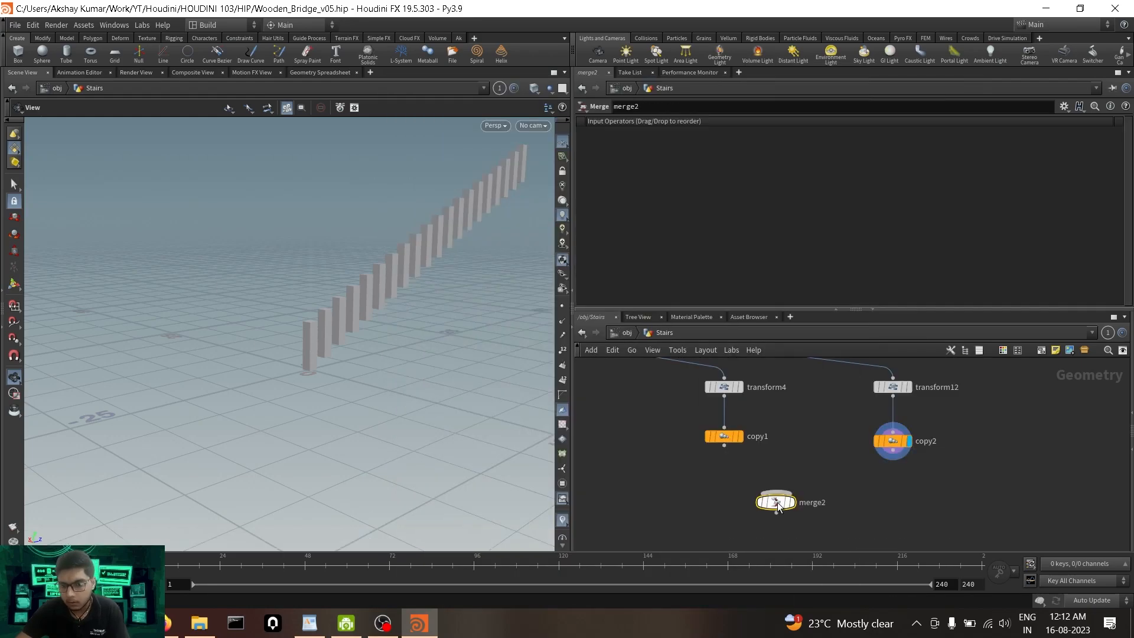
{"action": "left_click_drag", "start_coordinate": [724, 446], "coordinate": [776, 492]}
{"action": "left_click_drag", "start_coordinate": [893, 451], "coordinate": [827, 512]}
{"action": "left_click", "coordinate": [792, 502]}
Examine the merged staircase from several angles, checking the posts' thickness and placement on the steps.
{"action": "mouse_move", "coordinate": [275, 288]}
{"action": "left_mouse_down"}
{"action": "mouse_move", "coordinate": [367, 291]}
{"action": "mouse_move", "coordinate": [329, 245]}
{"action": "mouse_move", "coordinate": [329, 325]}
{"action": "mouse_move", "coordinate": [284, 323]}
{"action": "mouse_move", "coordinate": [259, 299]}
{"action": "left_mouse_up"}
{"action": "left_click_drag", "start_coordinate": [367, 308], "coordinate": [305, 411]}
{"action": "scroll", "coordinate": [293, 384], "scroll_direction": "up", "scroll_amount": 3}
{"action": "scroll", "coordinate": [243, 324], "scroll_direction": "down", "scroll_amount": 3}
{"action": "left_click_drag", "start_coordinate": [181, 403], "coordinate": [232, 402]}
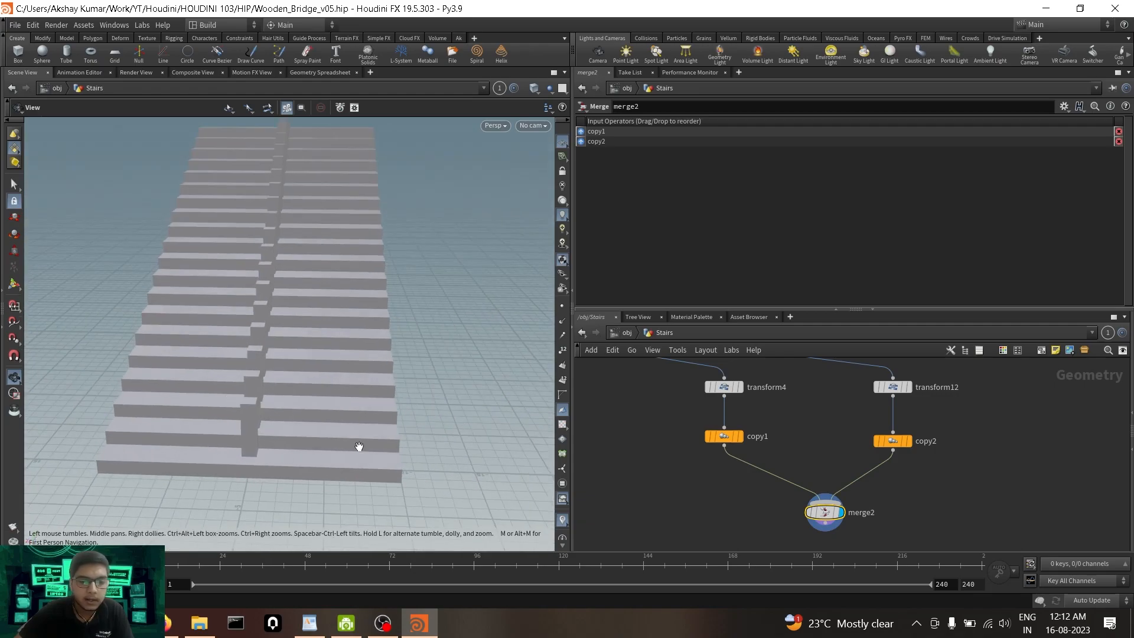
{"action": "left_click_drag", "start_coordinate": [366, 423], "coordinate": [266, 375]}
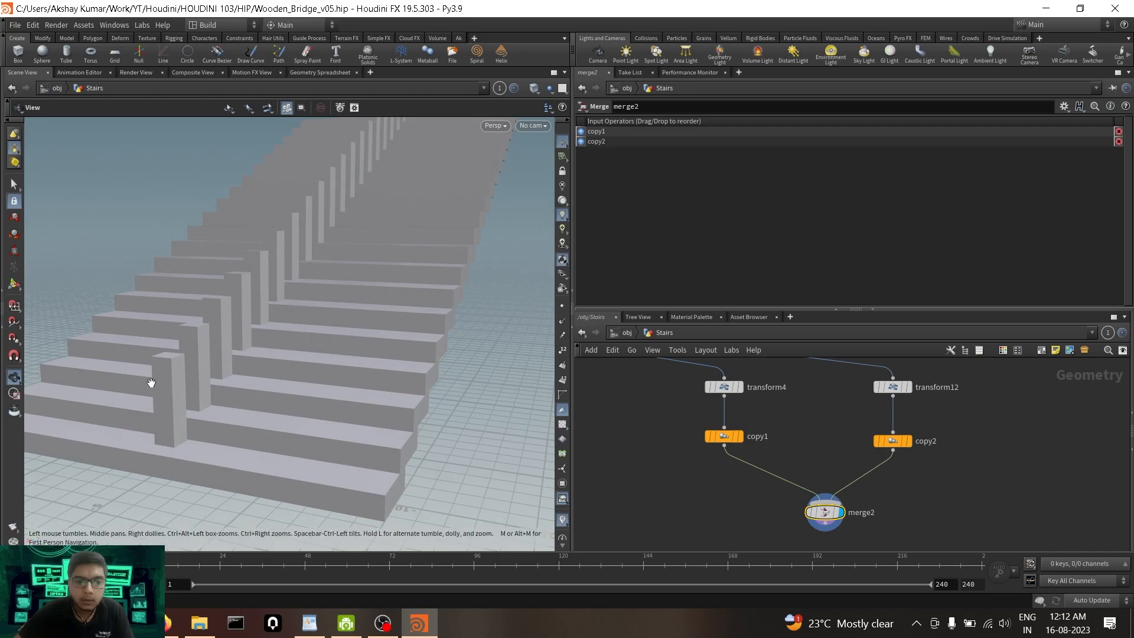
{"action": "scroll", "coordinate": [941, 408], "scroll_direction": "down", "scroll_amount": 2}
Reduce the post's thickness in transform12 to a scale of 0.4 in X and 0.3 in Z.
{"action": "middle_click_drag", "start_coordinate": [941, 408], "coordinate": [839, 508]}
{"action": "scroll", "coordinate": [838, 502], "scroll_direction": "up", "scroll_amount": 3}
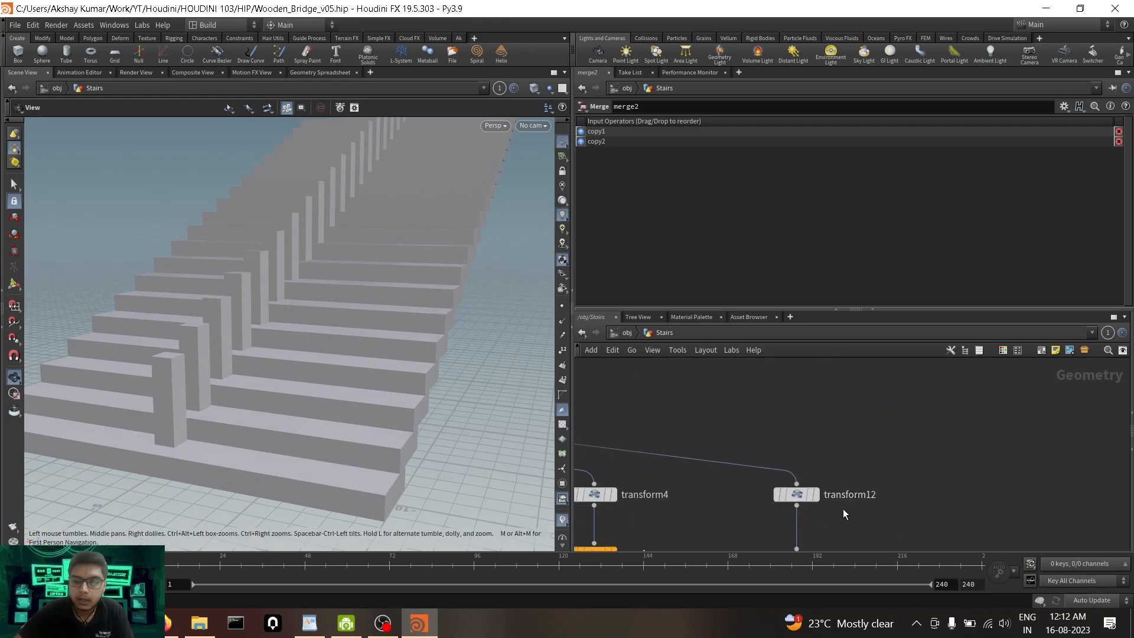
{"action": "left_click", "coordinate": [798, 494]}
{"action": "left_click", "coordinate": [720, 198]}
{"action": "type", "text": "0.5"}
{"action": "key", "text": "Return"}
{"action": "scroll", "coordinate": [718, 195], "scroll_direction": "down", "scroll_amount": 1}
{"action": "left_click", "coordinate": [987, 200]}
{"action": "scroll", "coordinate": [989, 200], "scroll_direction": "down", "scroll_amount": 5}
{"action": "scroll", "coordinate": [985, 200], "scroll_direction": "down", "scroll_amount": 1}
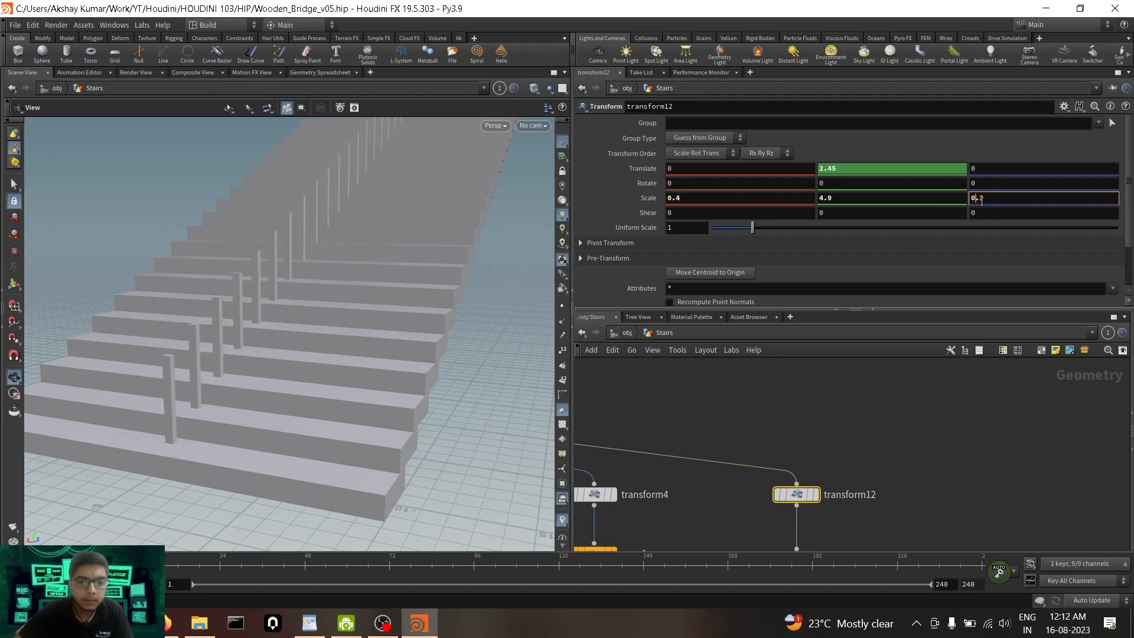
Link transform12's Z scale to its X scale with a relative reference, and set the X scale to 0.2.
{"action": "right_click", "coordinate": [745, 197]}
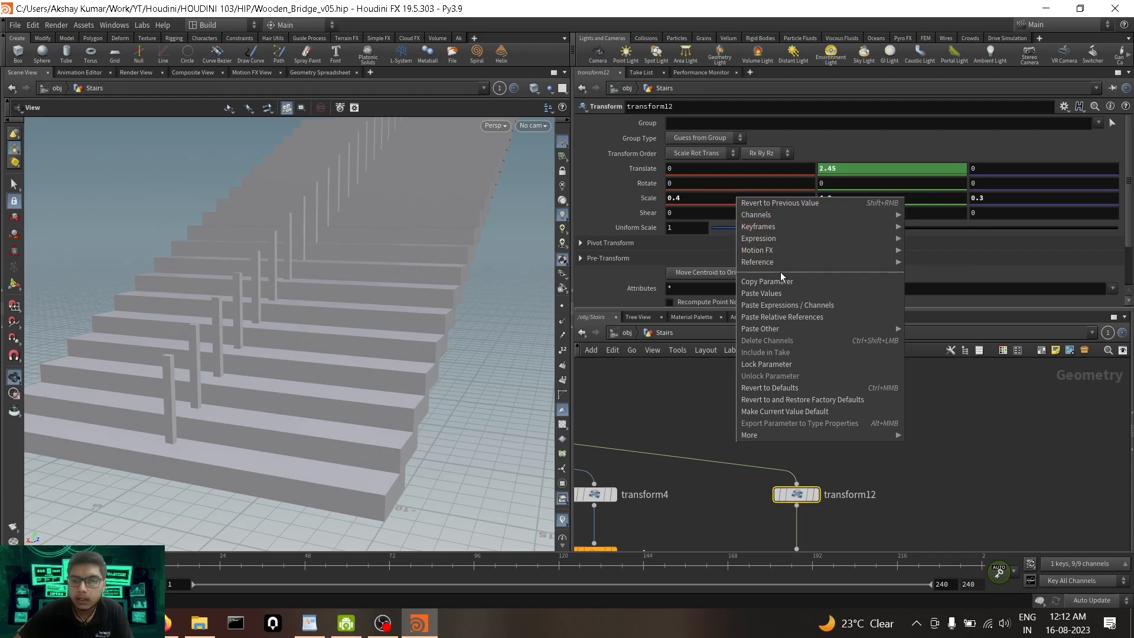
{"action": "right_click", "coordinate": [1006, 201]}
{"action": "left_click", "coordinate": [1038, 321]}
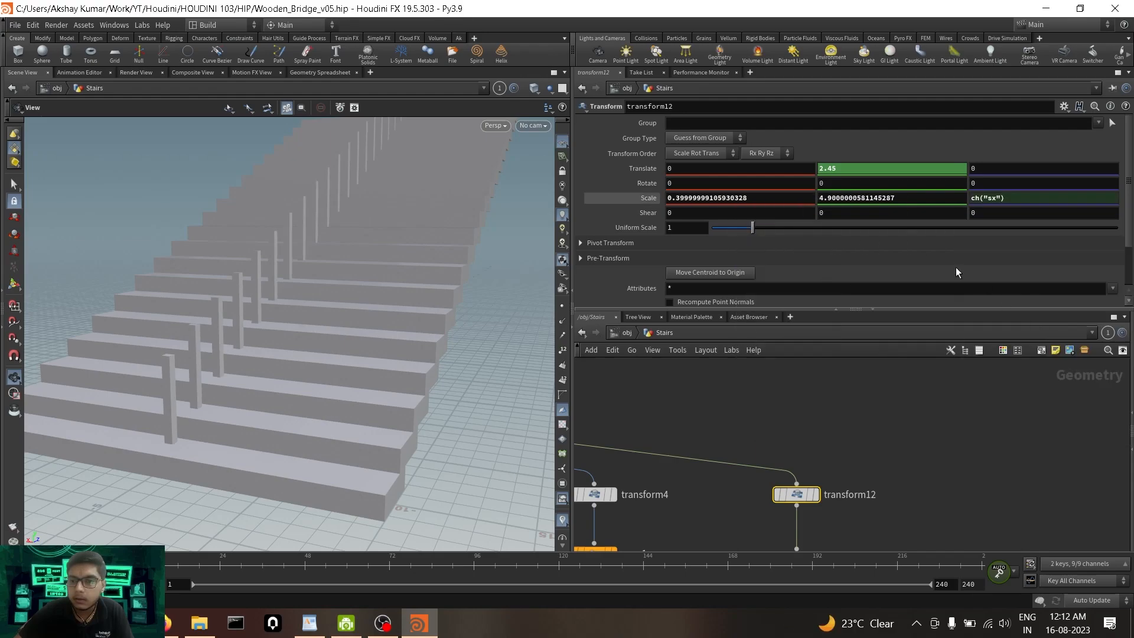
{"action": "left_click", "coordinate": [646, 197]}
{"action": "left_click", "coordinate": [700, 199]}
{"action": "key", "text": "BackSpace"}
{"action": "type", "text": "2"}
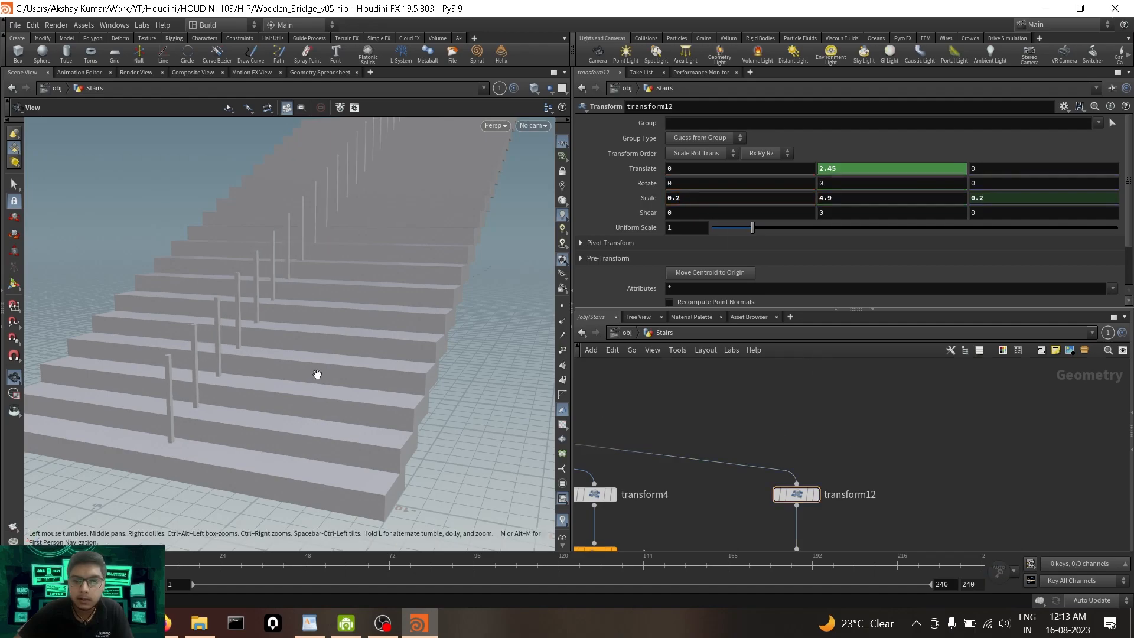
Set the post's Y scale in transform12 to 5.
{"action": "scroll", "coordinate": [236, 360], "scroll_direction": "down", "scroll_amount": 2}
{"action": "middle_click_drag", "start_coordinate": [235, 360], "coordinate": [243, 329]}
{"action": "left_click_drag", "start_coordinate": [229, 337], "coordinate": [182, 324]}
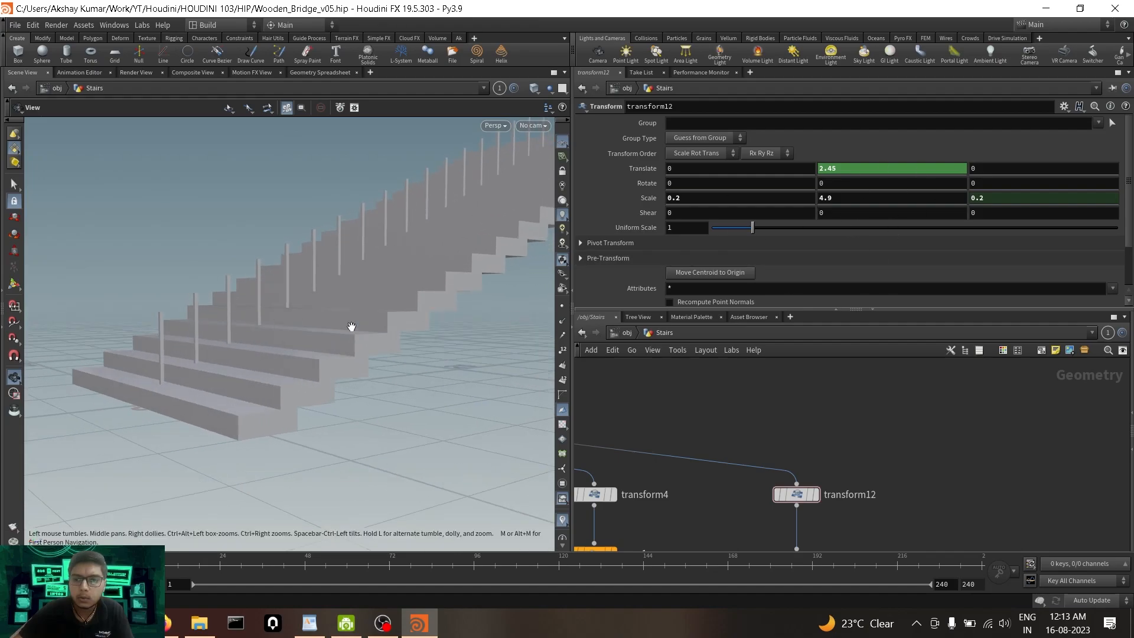
{"action": "left_click", "coordinate": [872, 197]}
{"action": "type", "text": "5"}
{"action": "key", "text": "Return"}
Show the staircase in wireframe and examine where the post bases meet the steps.
{"action": "left_click_drag", "start_coordinate": [300, 338], "coordinate": [342, 371]}
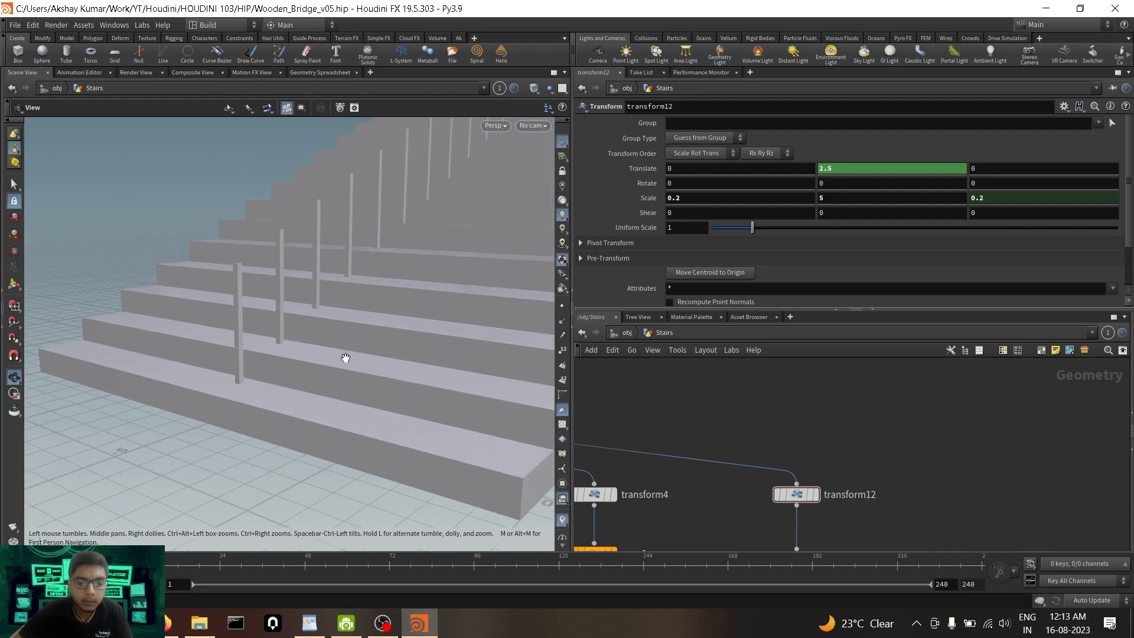
{"action": "key", "text": "w"}
{"action": "mouse_move", "coordinate": [269, 388]}
{"action": "left_mouse_down"}
{"action": "mouse_move", "coordinate": [183, 374]}
{"action": "mouse_move", "coordinate": [278, 374]}
{"action": "mouse_move", "coordinate": [286, 400]}
{"action": "mouse_move", "coordinate": [387, 401]}
{"action": "mouse_move", "coordinate": [97, 395]}
{"action": "mouse_move", "coordinate": [183, 390]}
{"action": "mouse_move", "coordinate": [74, 409]}
{"action": "mouse_move", "coordinate": [370, 400]}
{"action": "mouse_move", "coordinate": [347, 435]}
{"action": "mouse_move", "coordinate": [325, 408]}
{"action": "mouse_move", "coordinate": [384, 397]}
{"action": "mouse_move", "coordinate": [324, 362]}
{"action": "mouse_move", "coordinate": [335, 372]}
{"action": "mouse_move", "coordinate": [291, 372]}
{"action": "mouse_move", "coordinate": [362, 377]}
{"action": "mouse_move", "coordinate": [264, 379]}
{"action": "left_mouse_up"}
{"action": "left_click_drag", "start_coordinate": [380, 375], "coordinate": [373, 365]}
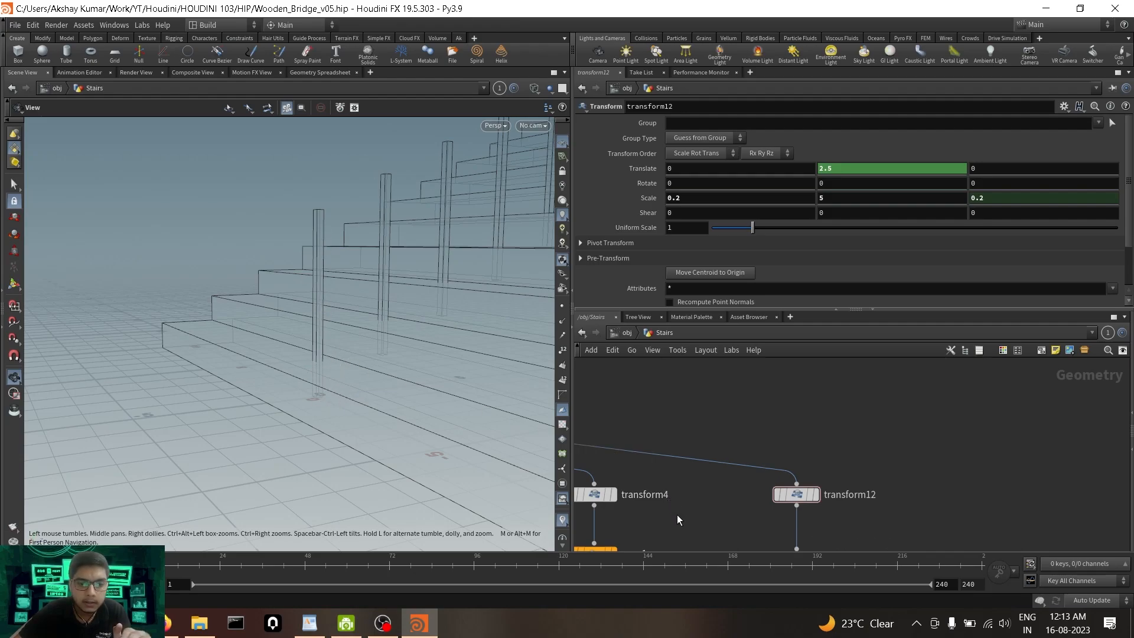
Copy the Y scale parameter of the stair step's transform4 node.
{"action": "middle_click_drag", "start_coordinate": [679, 519], "coordinate": [780, 503]}
{"action": "left_click", "coordinate": [701, 482]}
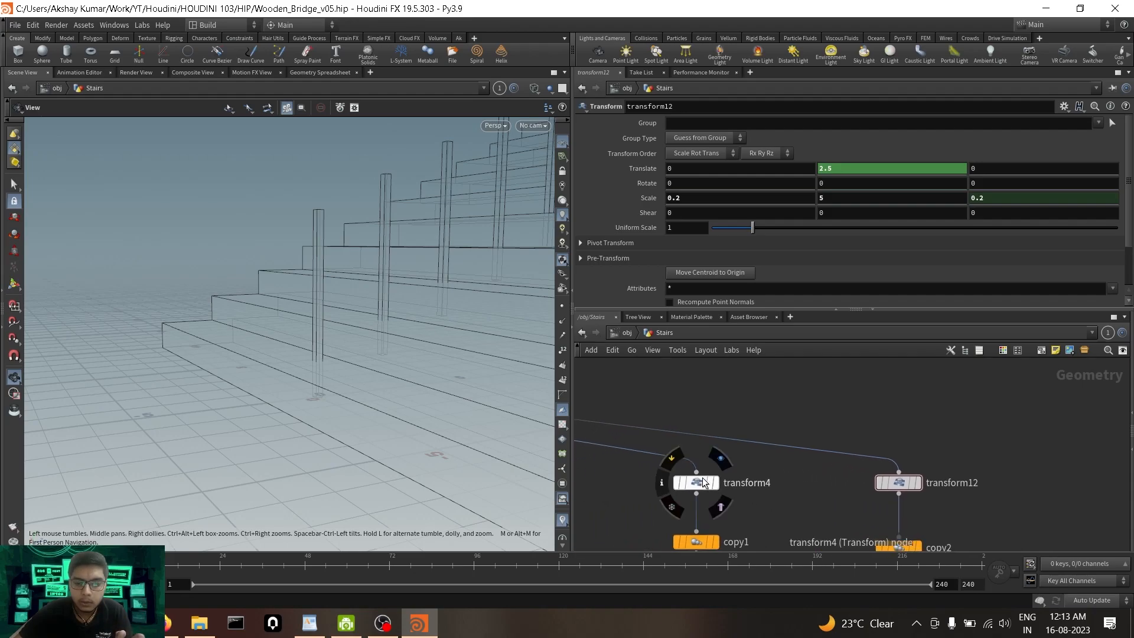
{"action": "right_click", "coordinate": [838, 198]}
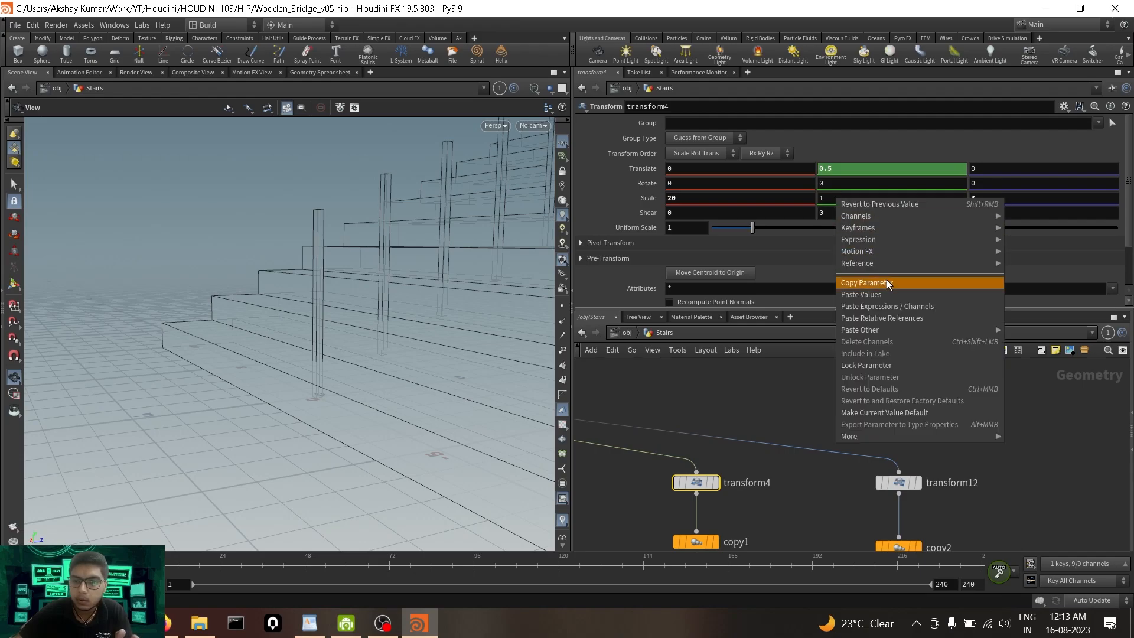
{"action": "left_click", "coordinate": [850, 285]}
Extend transform12's Y translate expression to (ch("sy")/2)+ch("../transform4/sy") using the copied relative reference.
{"action": "middle_click_drag", "start_coordinate": [800, 508], "coordinate": [703, 494]}
{"action": "left_click", "coordinate": [800, 469]}
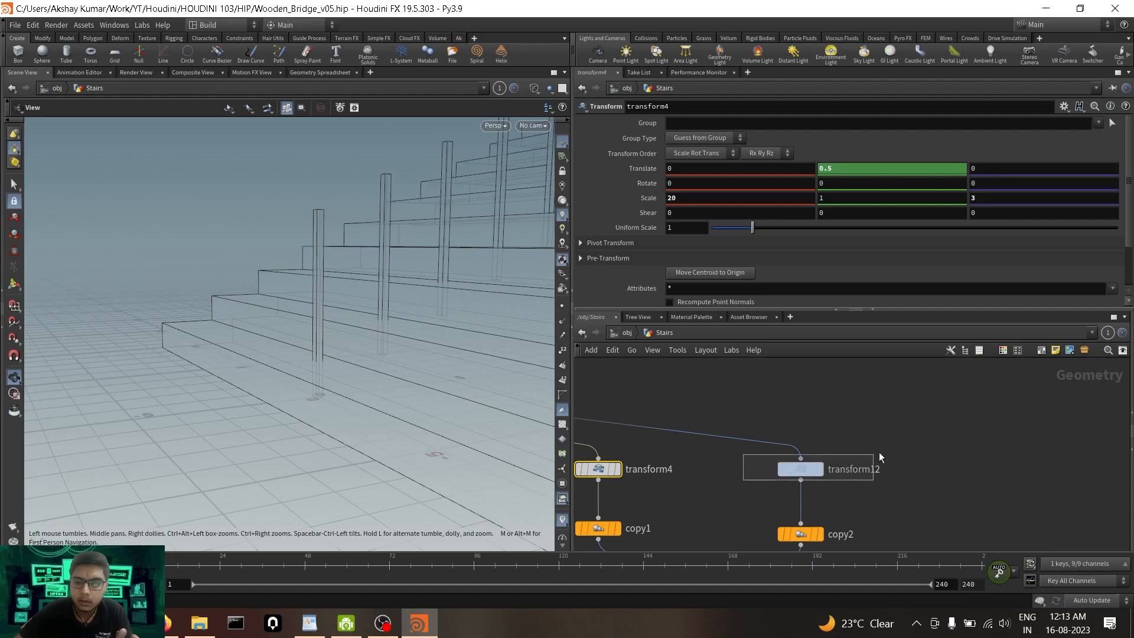
{"action": "left_click", "coordinate": [650, 169]}
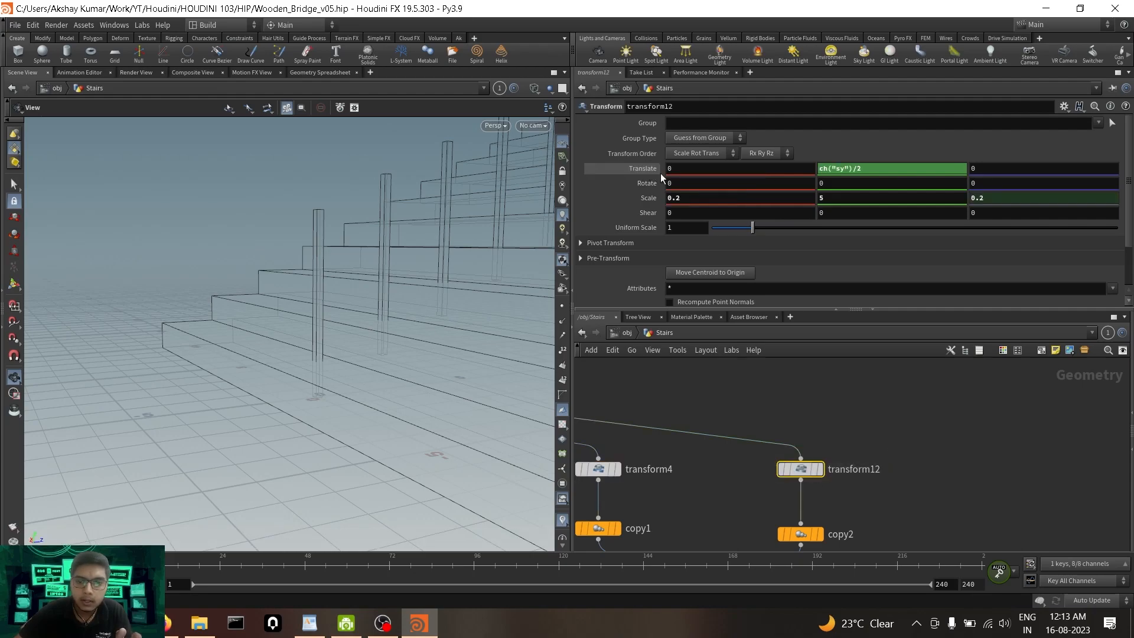
{"action": "left_click", "coordinate": [820, 169]}
{"action": "type", "text": "("}
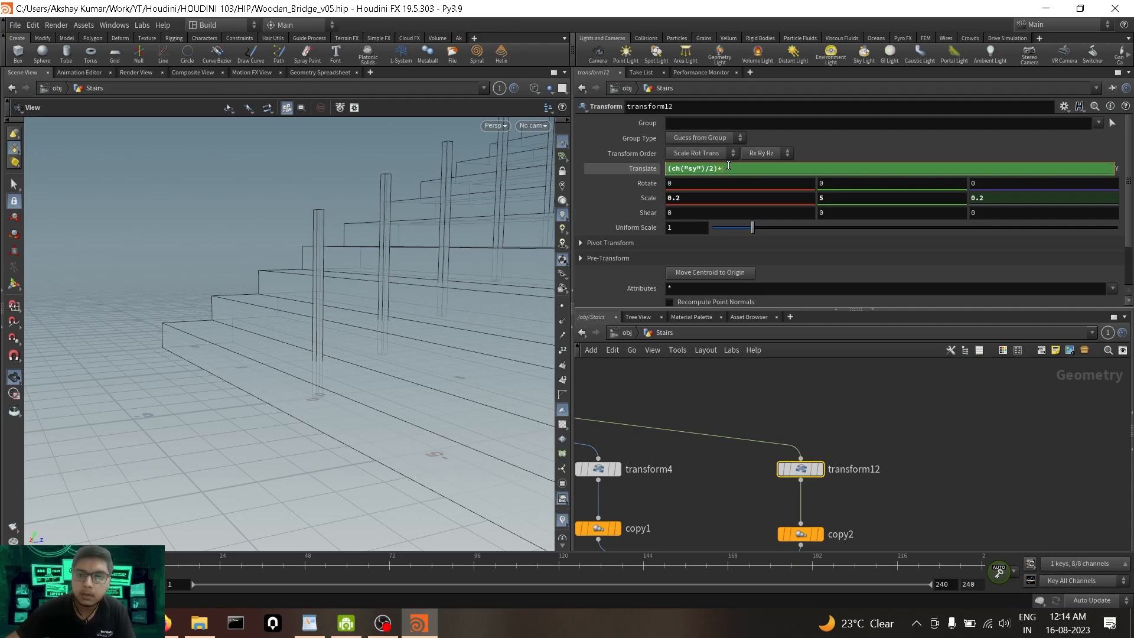
{"action": "right_click", "coordinate": [737, 168]}
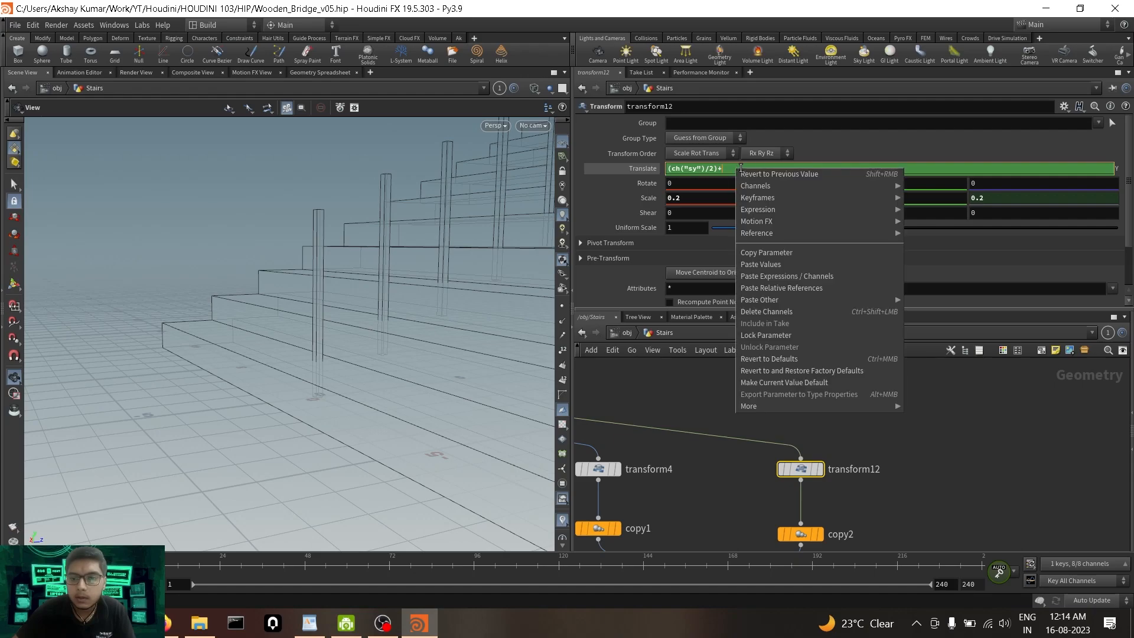
{"action": "left_click", "coordinate": [810, 289]}
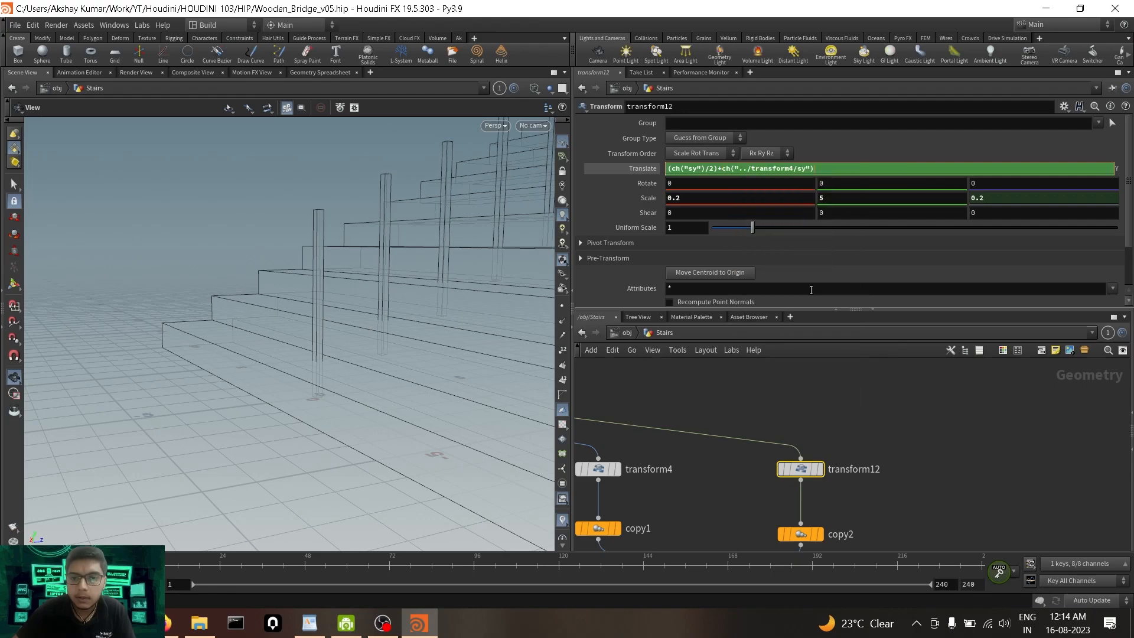
{"action": "key", "text": "Return"}
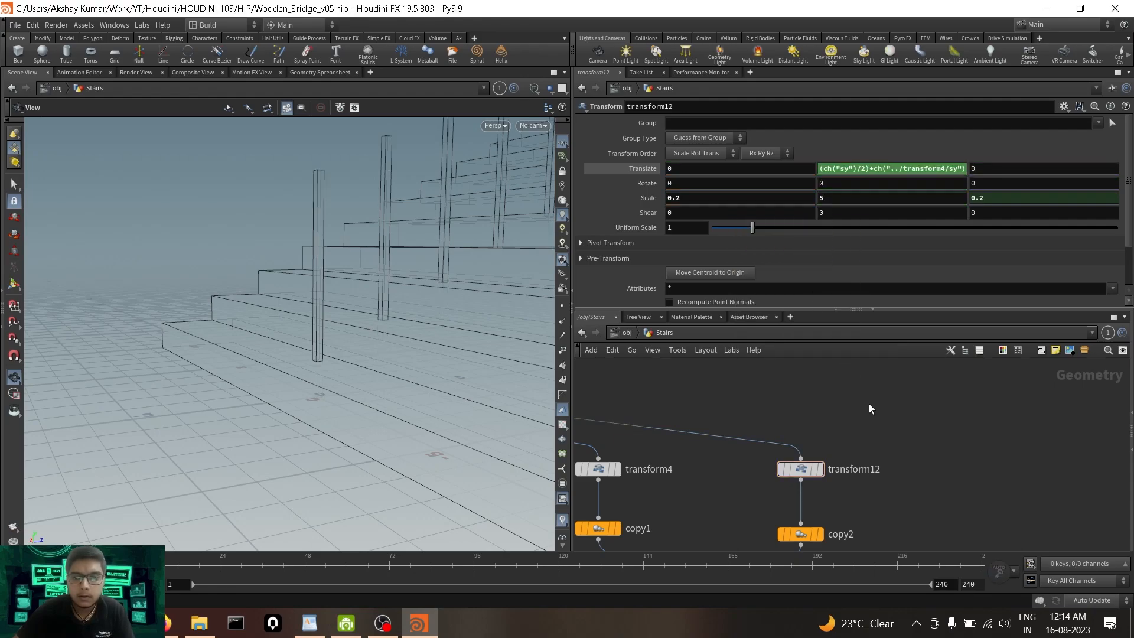
{"action": "left_click", "coordinate": [623, 167]}
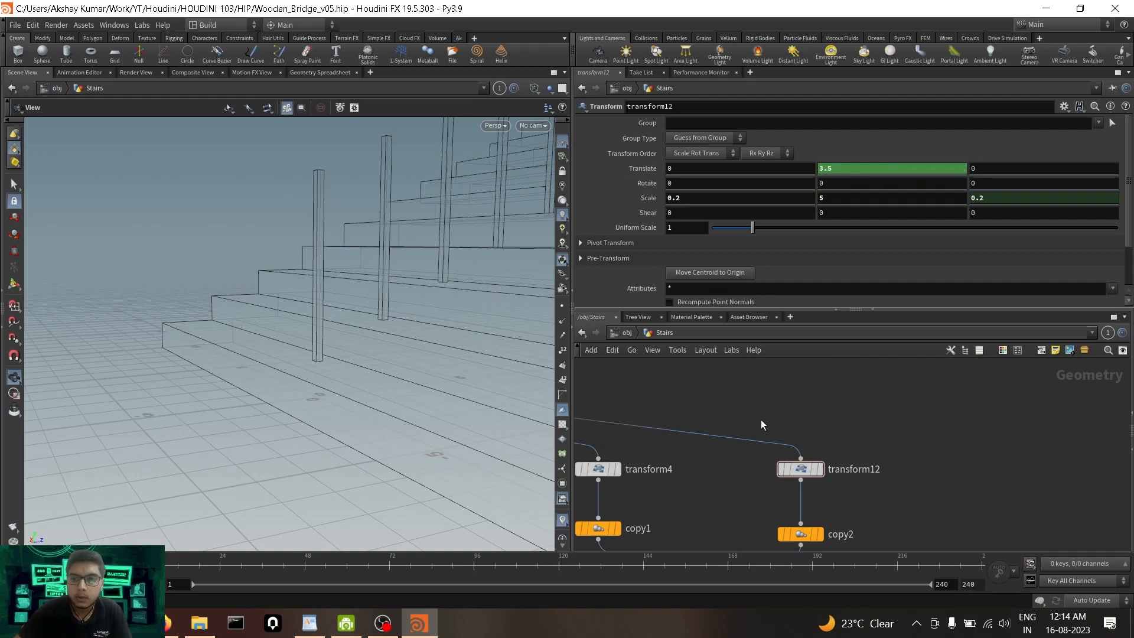
Review transform12's Y translate expression and compare its reference with the Y scale in transform4.
{"action": "left_click", "coordinate": [801, 469]}
{"action": "left_click", "coordinate": [648, 168]}
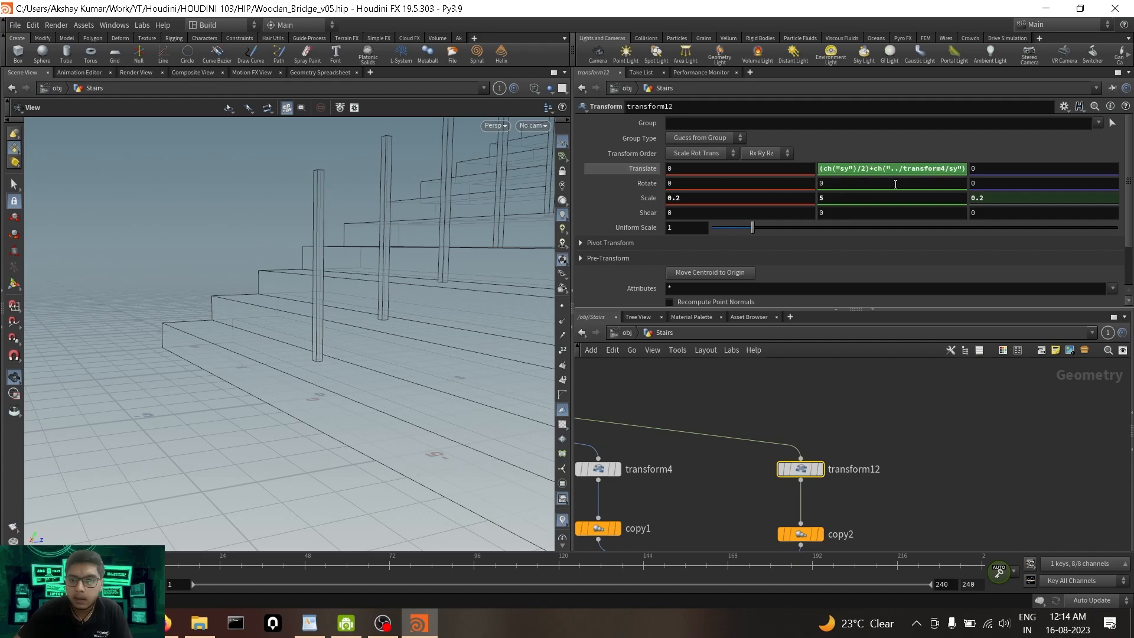
{"action": "left_click_drag", "start_coordinate": [868, 169], "coordinate": [780, 181]}
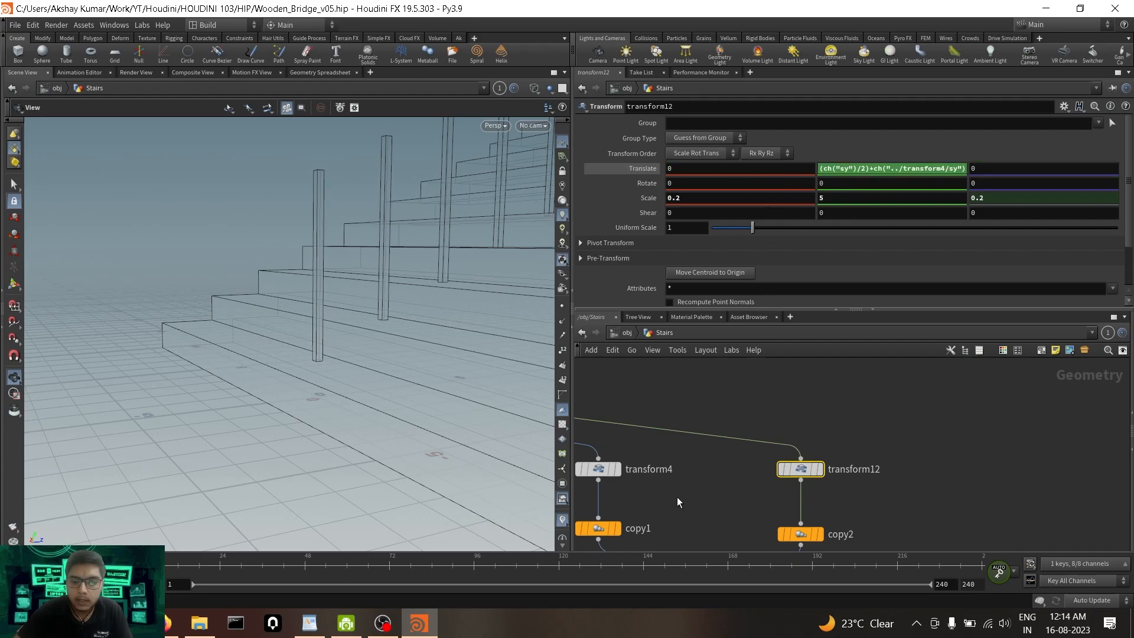
{"action": "middle_click_drag", "start_coordinate": [677, 497], "coordinate": [762, 485]}
{"action": "left_click", "coordinate": [679, 456]}
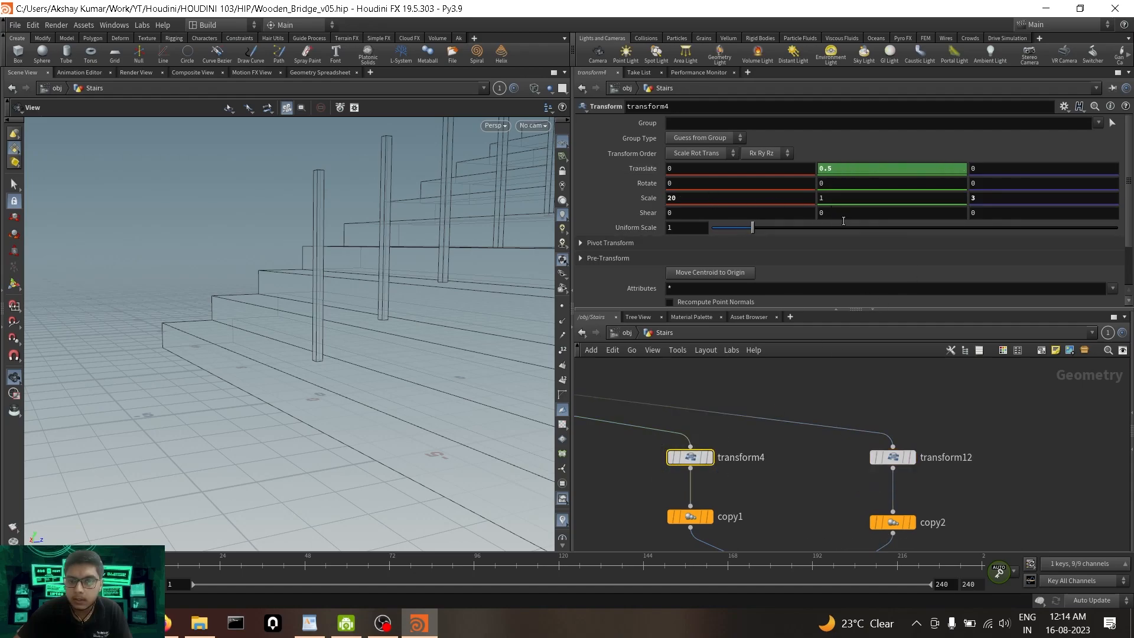
{"action": "left_click", "coordinate": [890, 458]}
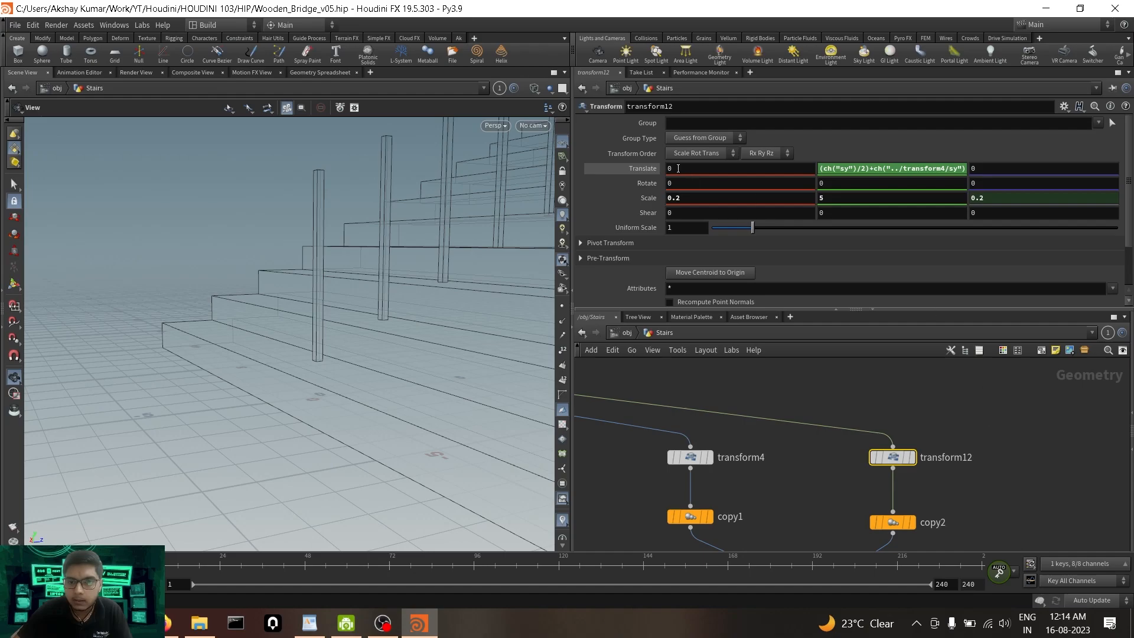
{"action": "left_click", "coordinate": [914, 168]}
{"action": "left_click_drag", "start_coordinate": [824, 171], "coordinate": [717, 168]}
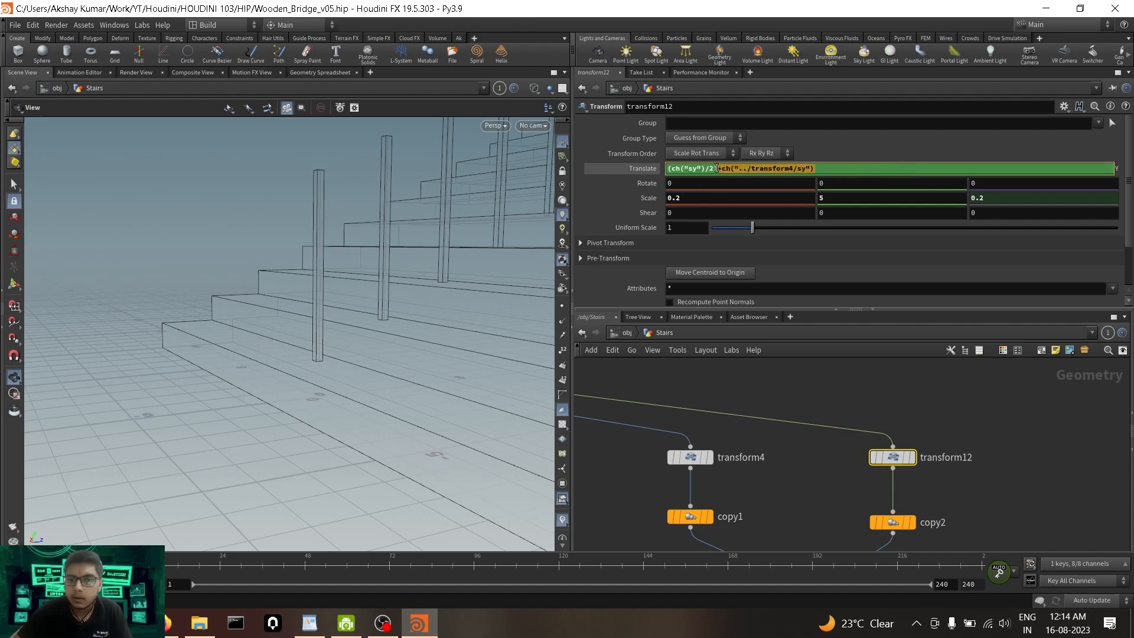
{"action": "left_click", "coordinate": [788, 476]}
{"action": "left_click", "coordinate": [617, 173]}
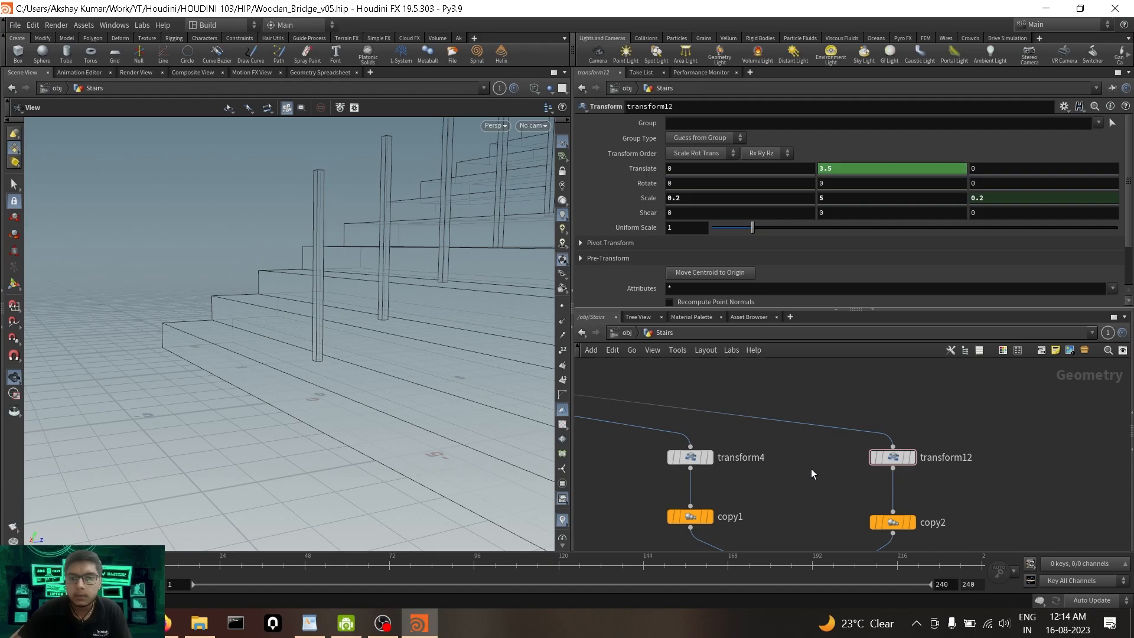
Copy the X scale parameter of the stair step's transform4 node.
{"action": "mouse_move", "coordinate": [278, 339]}
{"action": "left_mouse_down"}
{"action": "mouse_move", "coordinate": [344, 337]}
{"action": "mouse_move", "coordinate": [304, 273]}
{"action": "mouse_move", "coordinate": [413, 274]}
{"action": "mouse_move", "coordinate": [390, 230]}
{"action": "mouse_move", "coordinate": [398, 329]}
{"action": "mouse_move", "coordinate": [313, 302]}
{"action": "mouse_move", "coordinate": [298, 370]}
{"action": "mouse_move", "coordinate": [281, 337]}
{"action": "mouse_move", "coordinate": [291, 362]}
{"action": "mouse_move", "coordinate": [291, 334]}
{"action": "left_mouse_up"}
{"action": "key", "text": "f"}
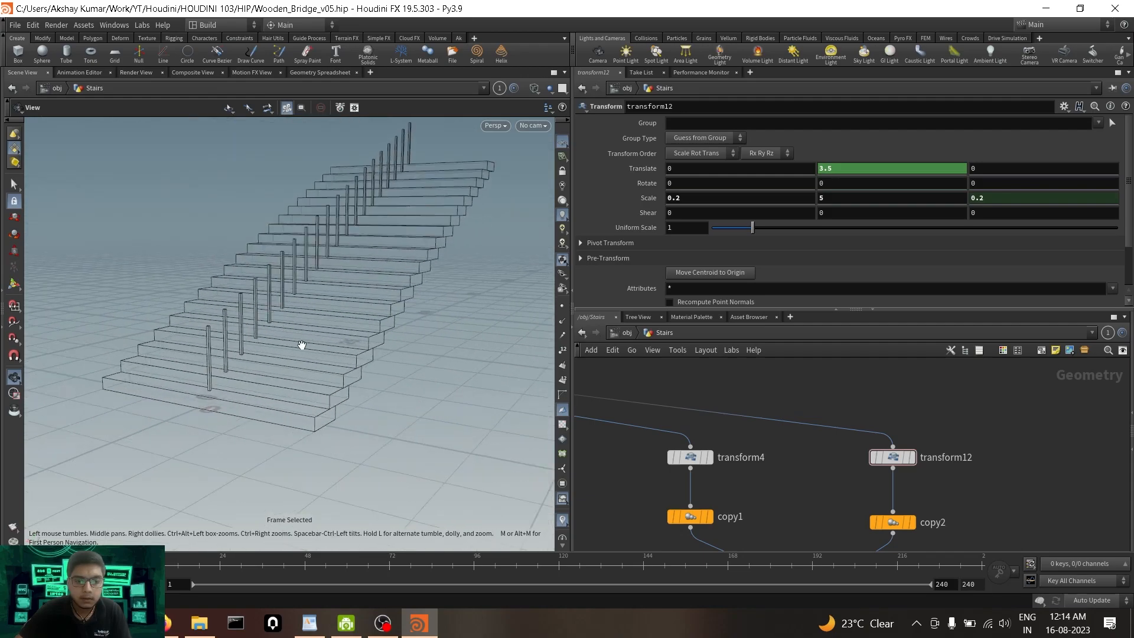
{"action": "scroll", "coordinate": [860, 502], "scroll_direction": "down", "scroll_amount": 2}
{"action": "scroll", "coordinate": [859, 502], "scroll_direction": "down", "scroll_amount": 1}
{"action": "scroll", "coordinate": [831, 477], "scroll_direction": "up", "scroll_amount": 2}
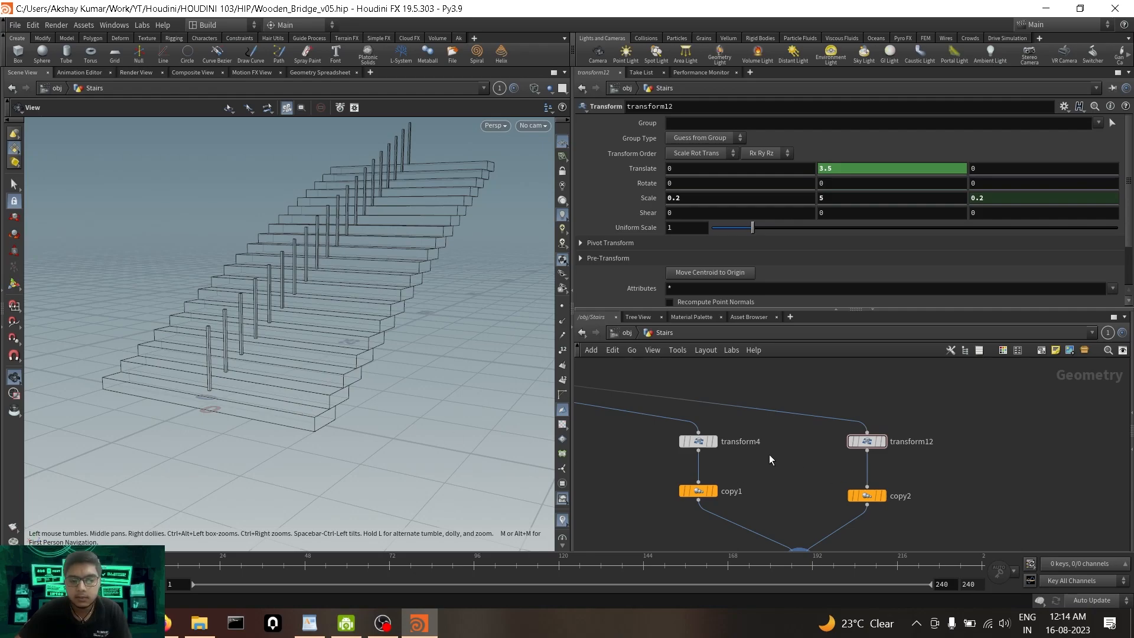
{"action": "left_click", "coordinate": [696, 441]}
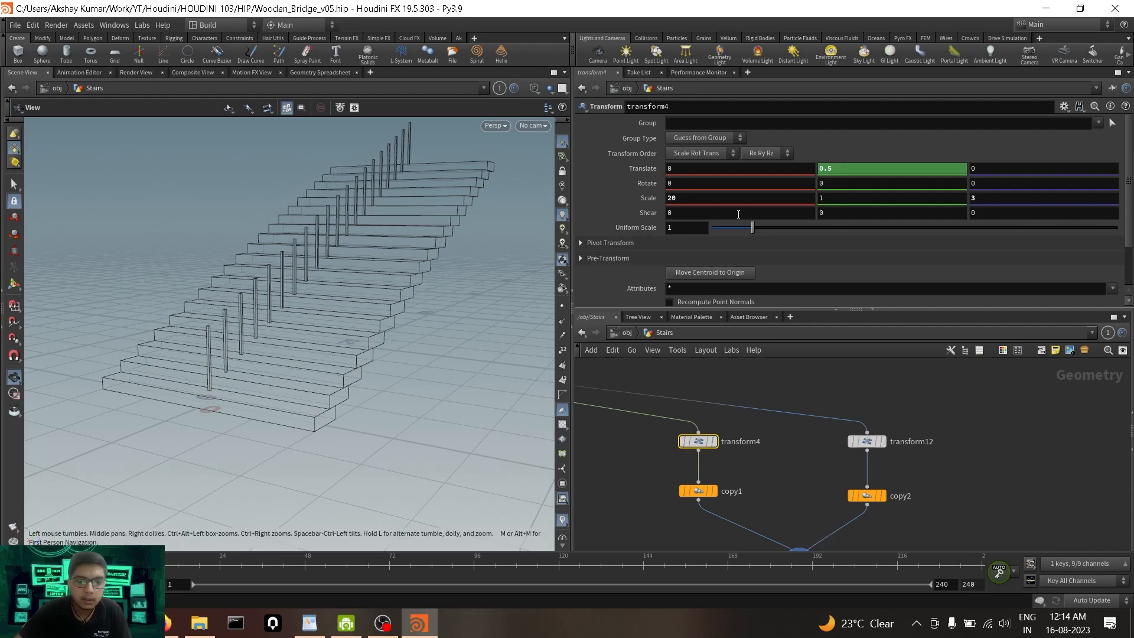
{"action": "right_click", "coordinate": [700, 201]}
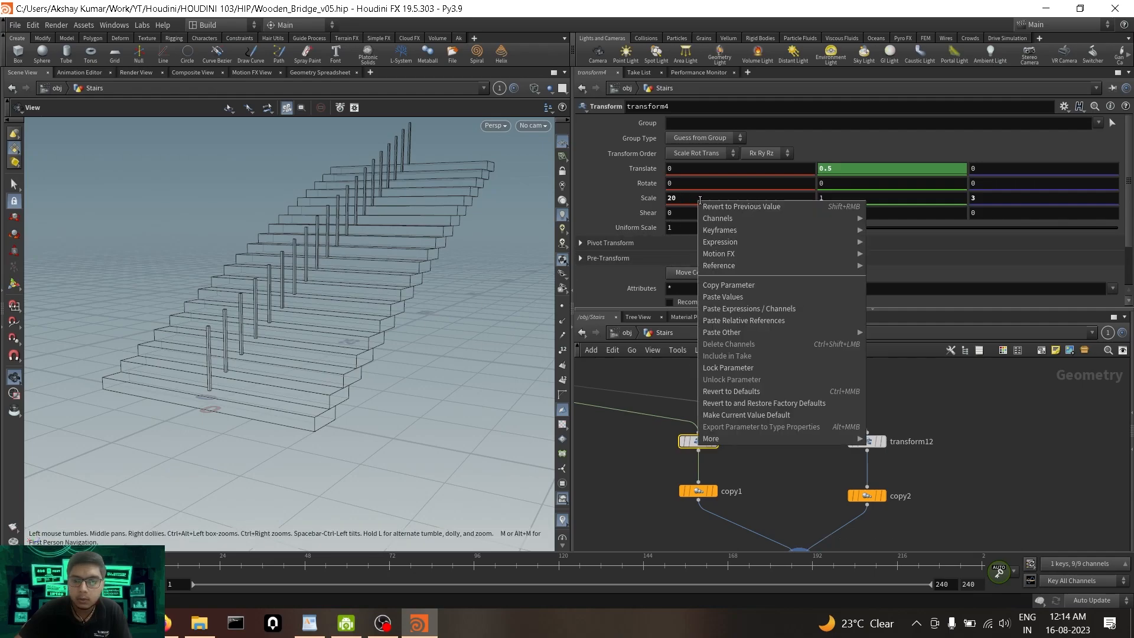
{"action": "left_click", "coordinate": [739, 284]}
Link transform12's X translate to the copied transform4 X scale as a relative reference, ch("../transform4/sx").
{"action": "left_click_drag", "start_coordinate": [807, 460], "coordinate": [943, 434]}
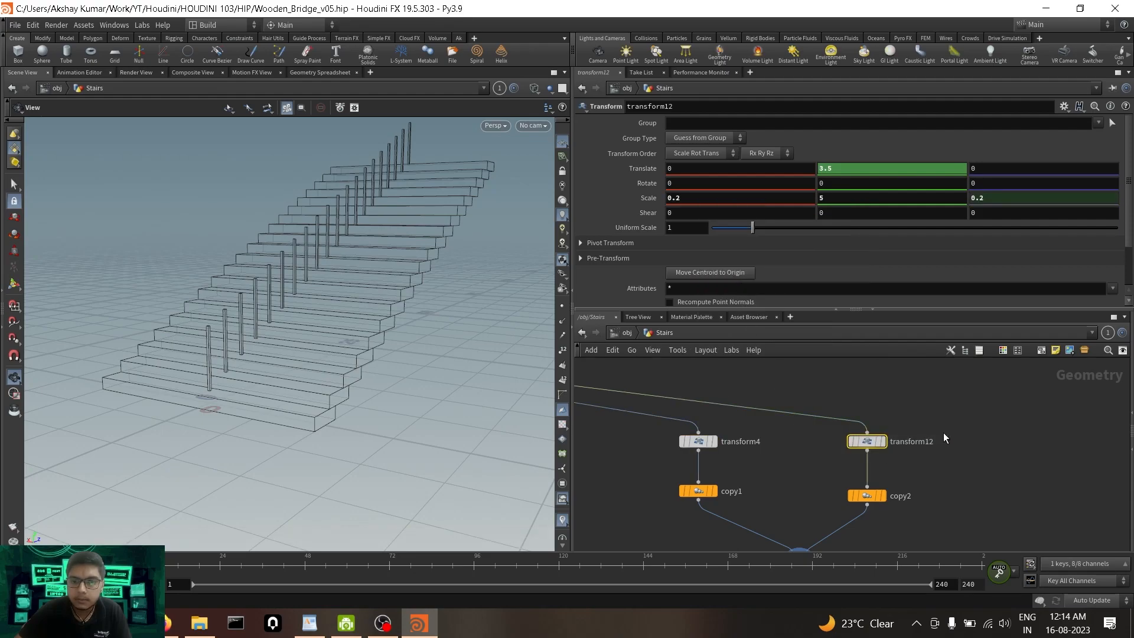
{"action": "middle_click_drag", "start_coordinate": [695, 168], "coordinate": [456, 158]}
{"action": "middle_click_drag", "start_coordinate": [631, 177], "coordinate": [736, 158]}
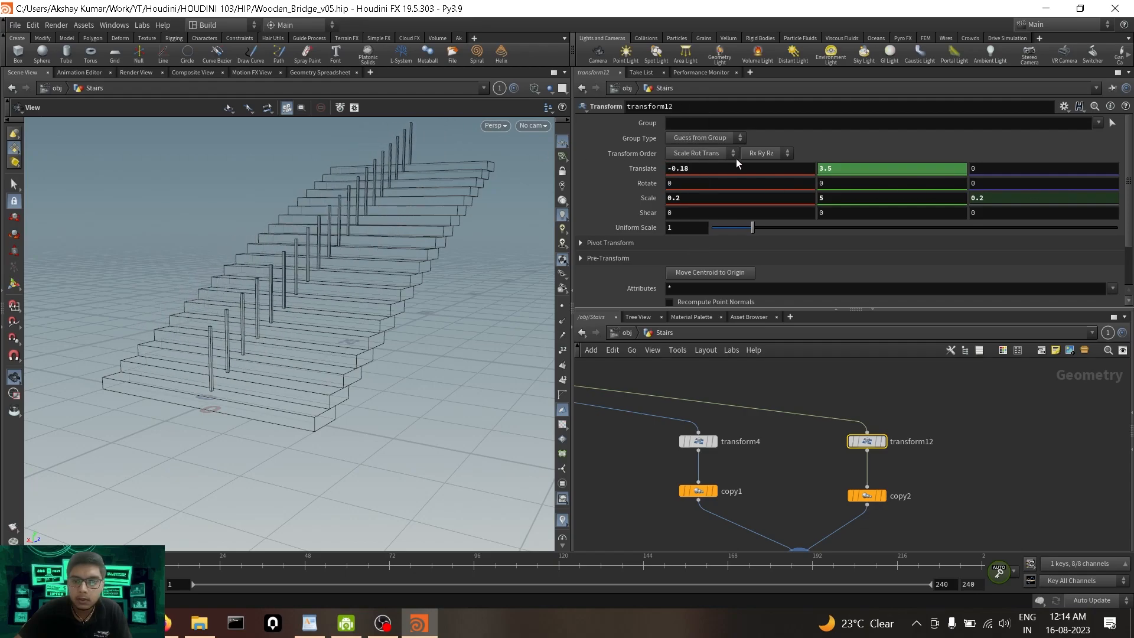
{"action": "right_click", "coordinate": [705, 170]}
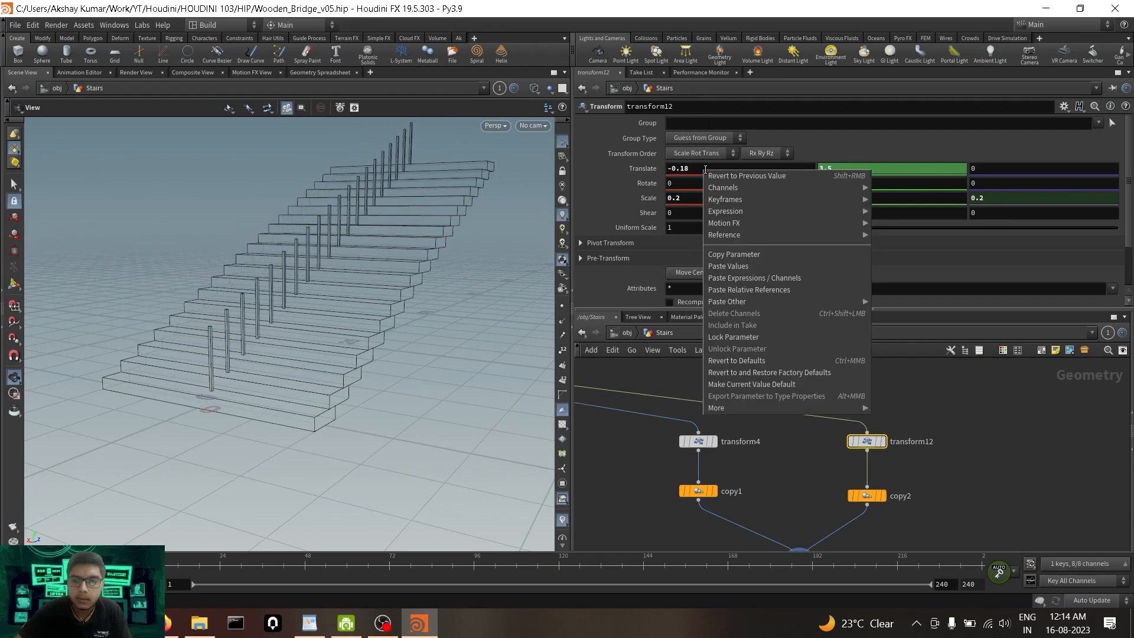
{"action": "left_click", "coordinate": [771, 289]}
{"action": "left_click", "coordinate": [795, 456]}
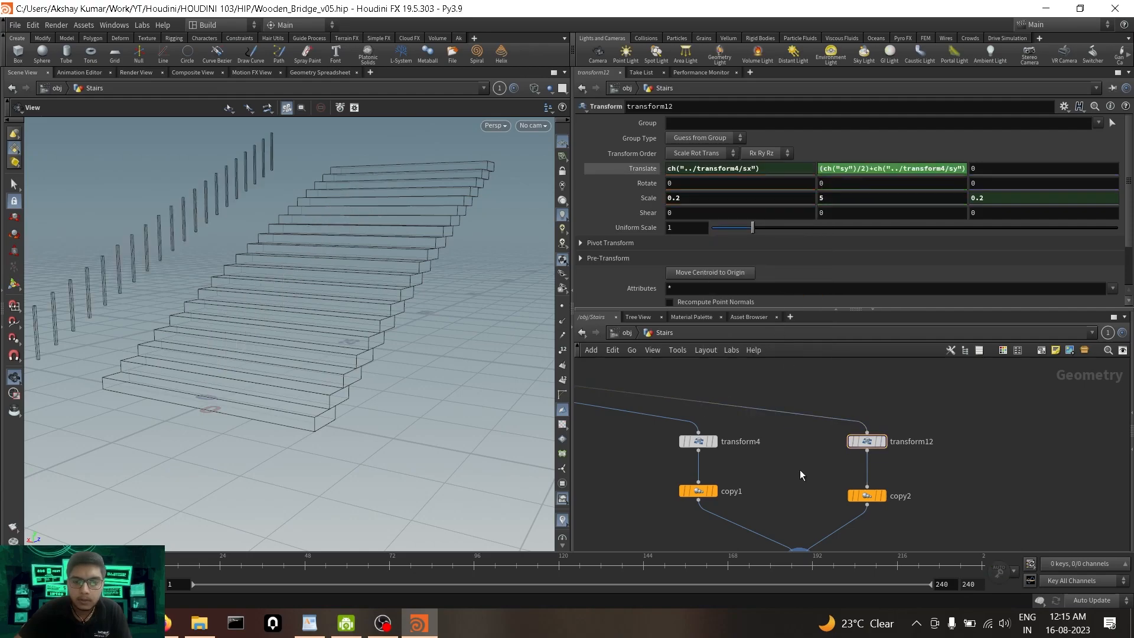
Divide transform12's X translate expression by 2 so it reads ch("../transform4/sx")/2.
{"action": "left_click_drag", "start_coordinate": [835, 457], "coordinate": [945, 410]}
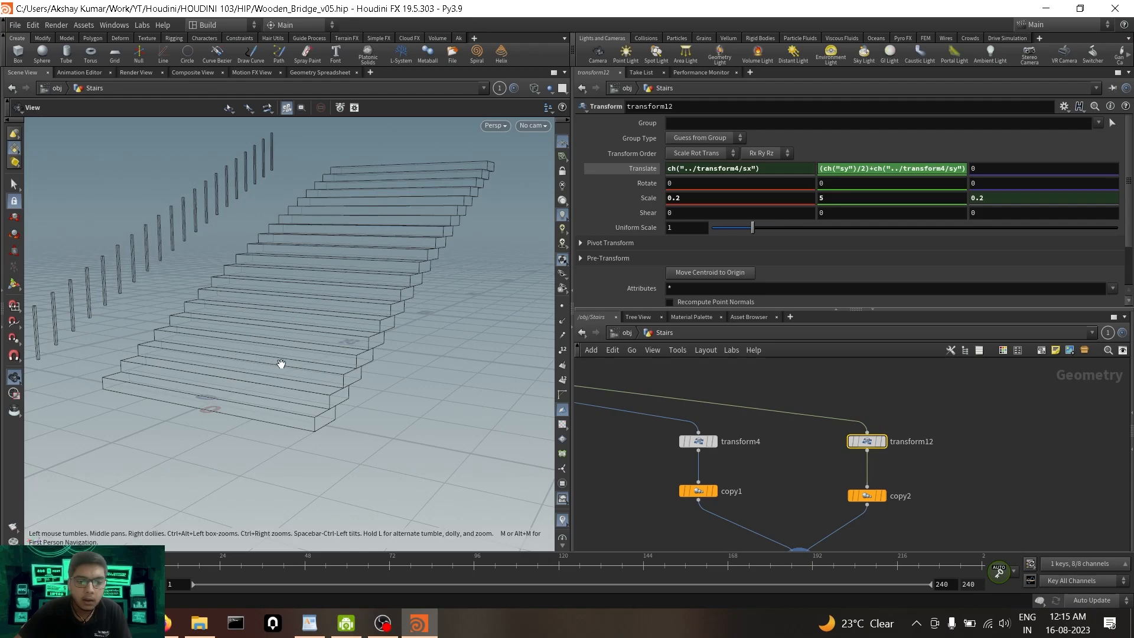
{"action": "left_click", "coordinate": [699, 441]}
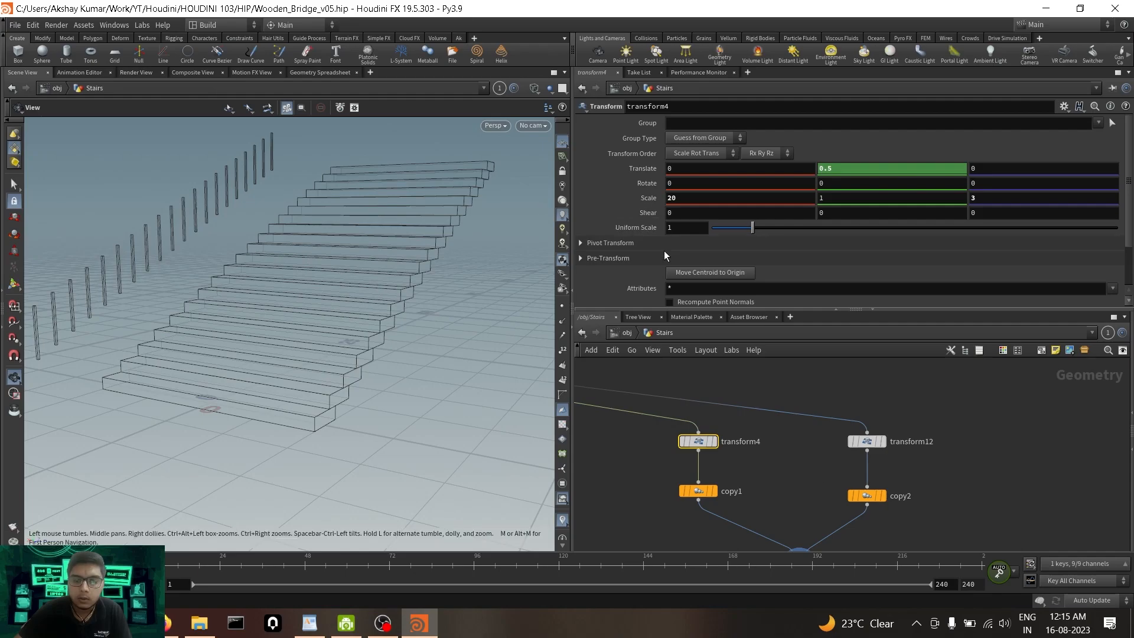
{"action": "left_click_drag", "start_coordinate": [253, 317], "coordinate": [208, 319]}
{"action": "left_click", "coordinate": [867, 441]}
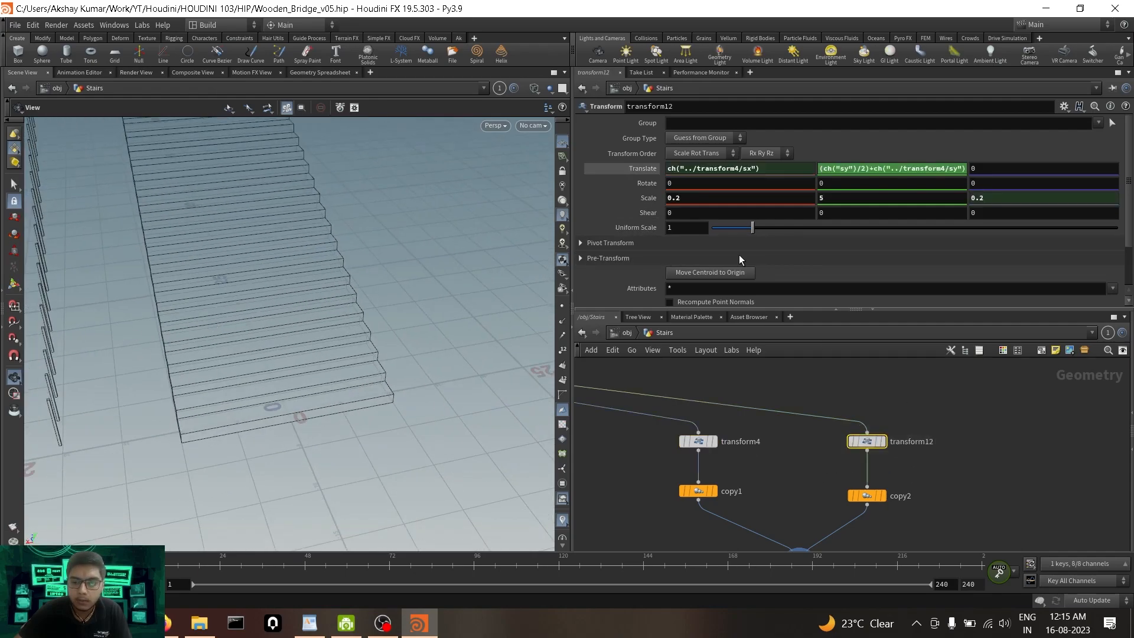
{"action": "left_click", "coordinate": [782, 170]}
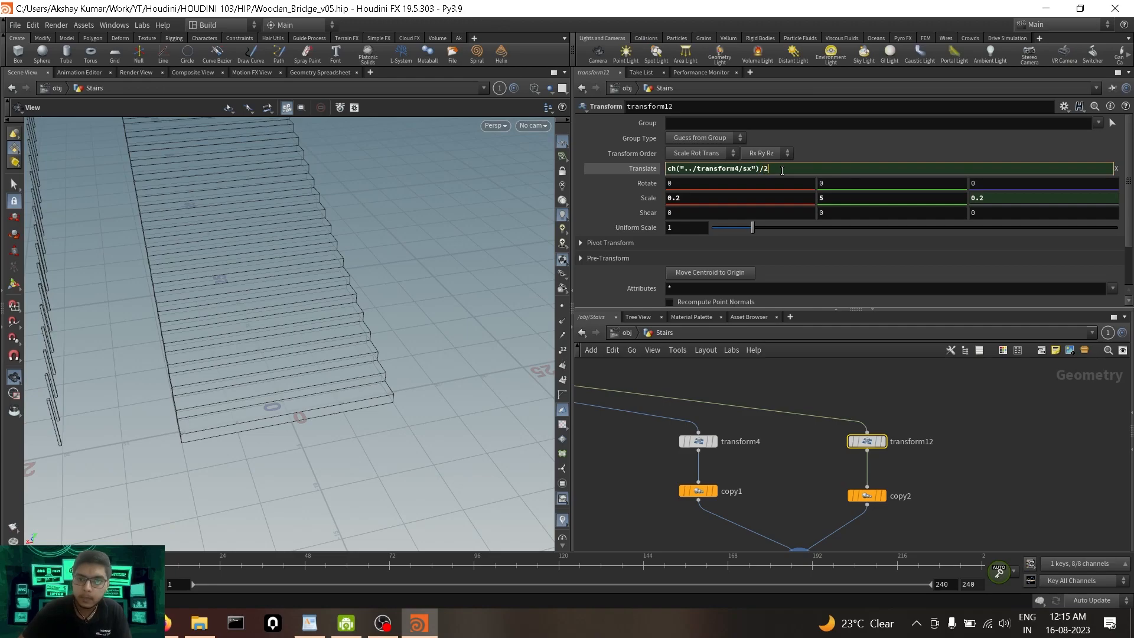
{"action": "key", "text": "Return"}
Examine the post bases at the stair's side edge and try a divisor of 2.2 in transform12's X translate expression.
{"action": "scroll", "coordinate": [175, 412], "scroll_direction": "up", "scroll_amount": 5}
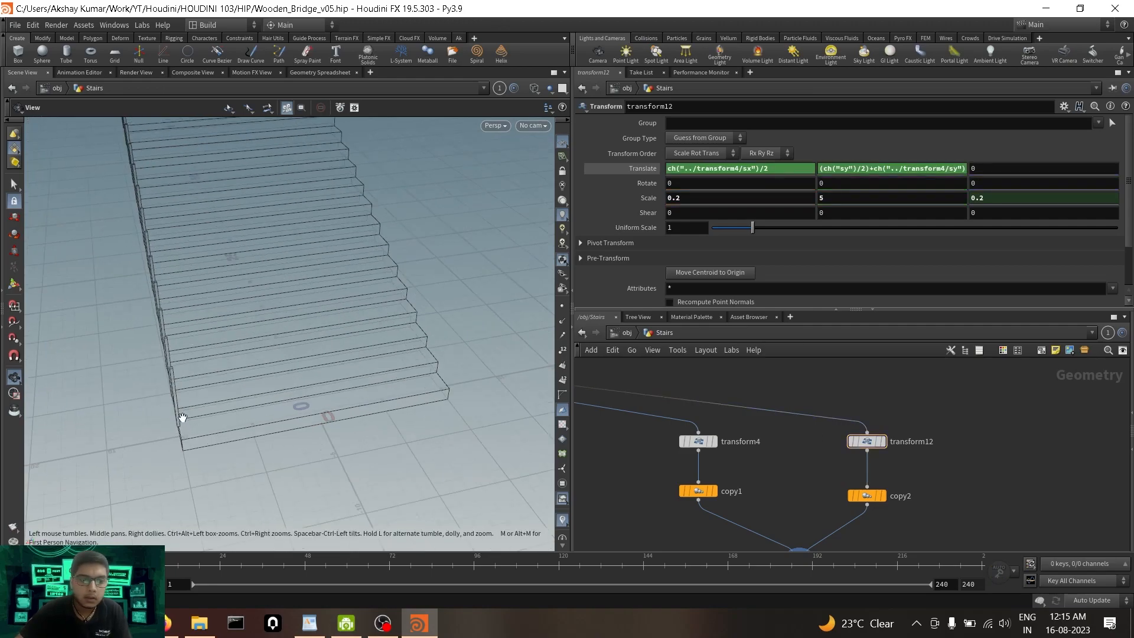
{"action": "left_click_drag", "start_coordinate": [175, 410], "coordinate": [334, 359]}
{"action": "scroll", "coordinate": [170, 455], "scroll_direction": "up", "scroll_amount": 5}
{"action": "left_click_drag", "start_coordinate": [170, 455], "coordinate": [237, 426]}
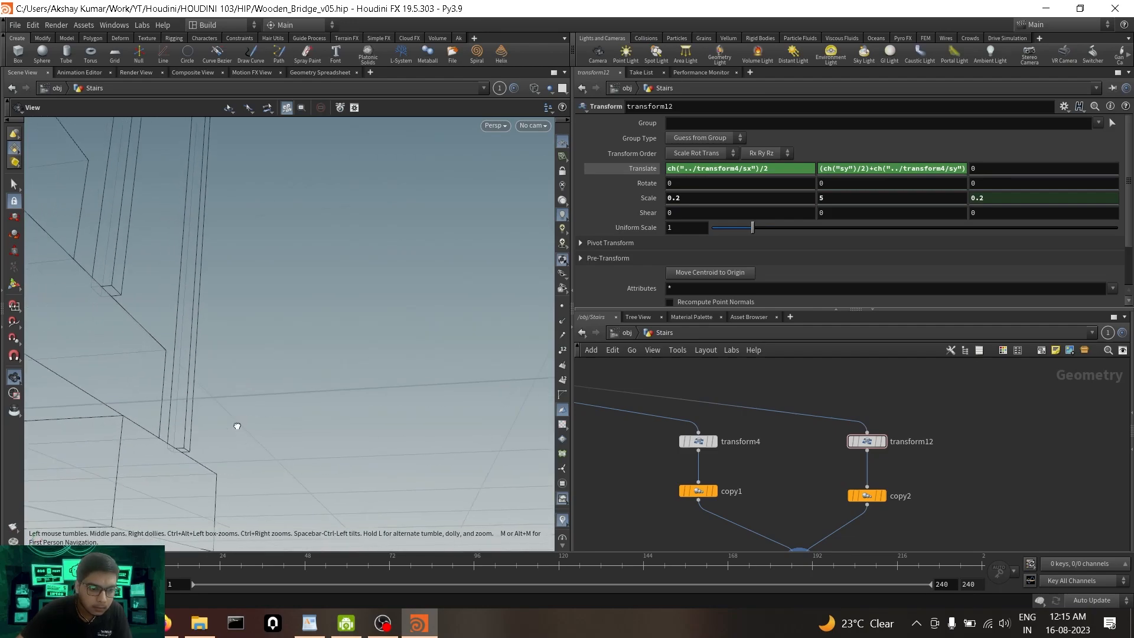
{"action": "left_click_drag", "start_coordinate": [213, 462], "coordinate": [174, 438]}
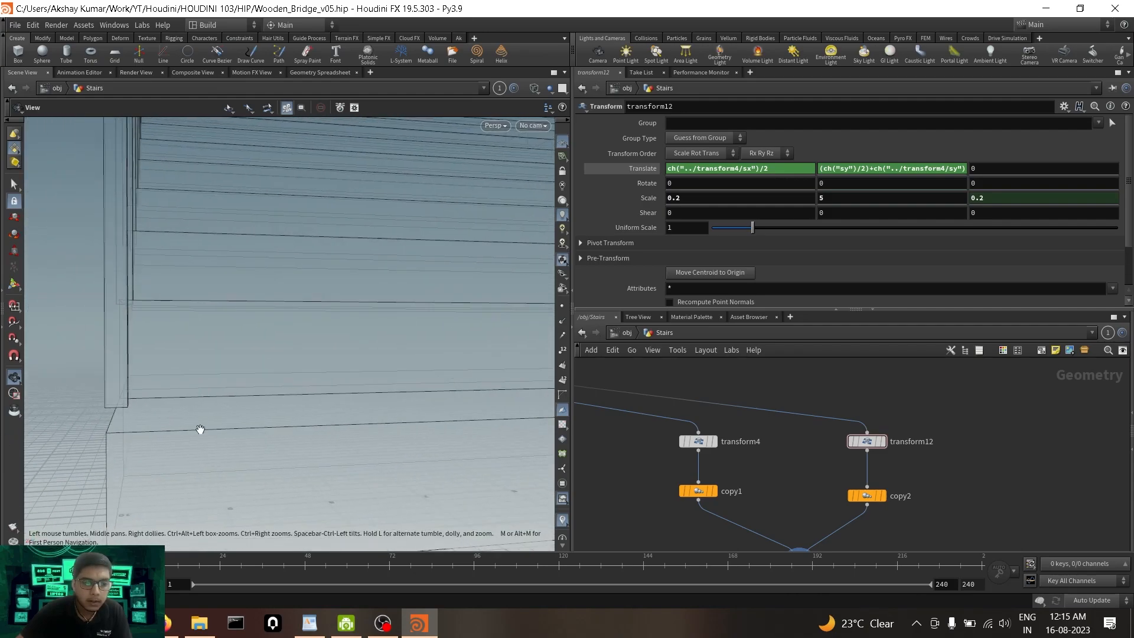
{"action": "left_click", "coordinate": [770, 169]}
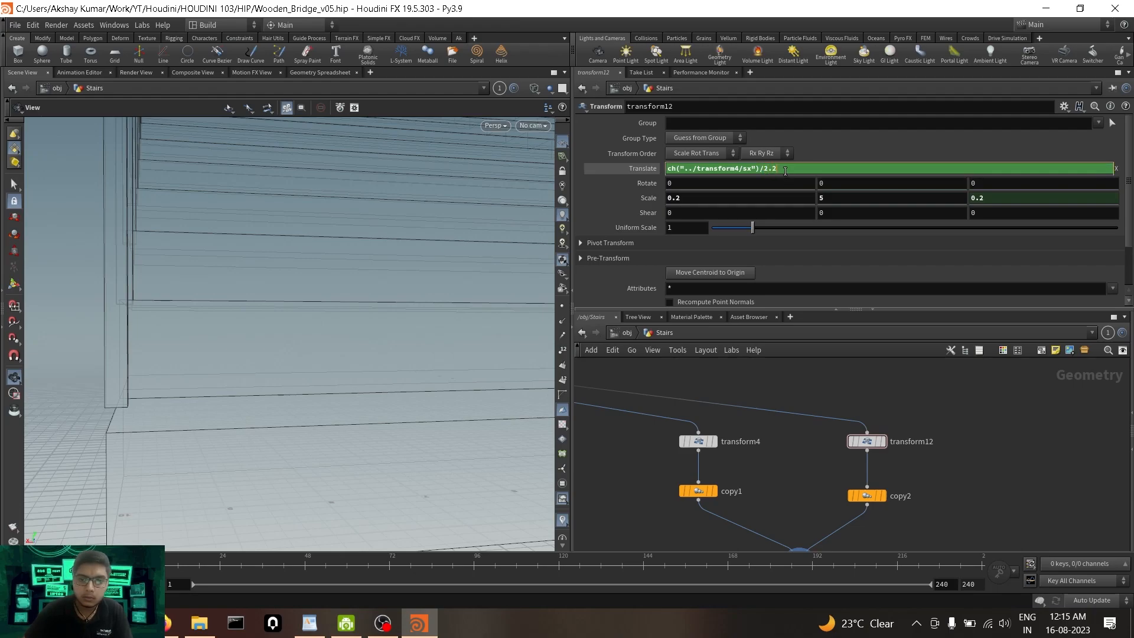
{"action": "key", "text": "Return"}
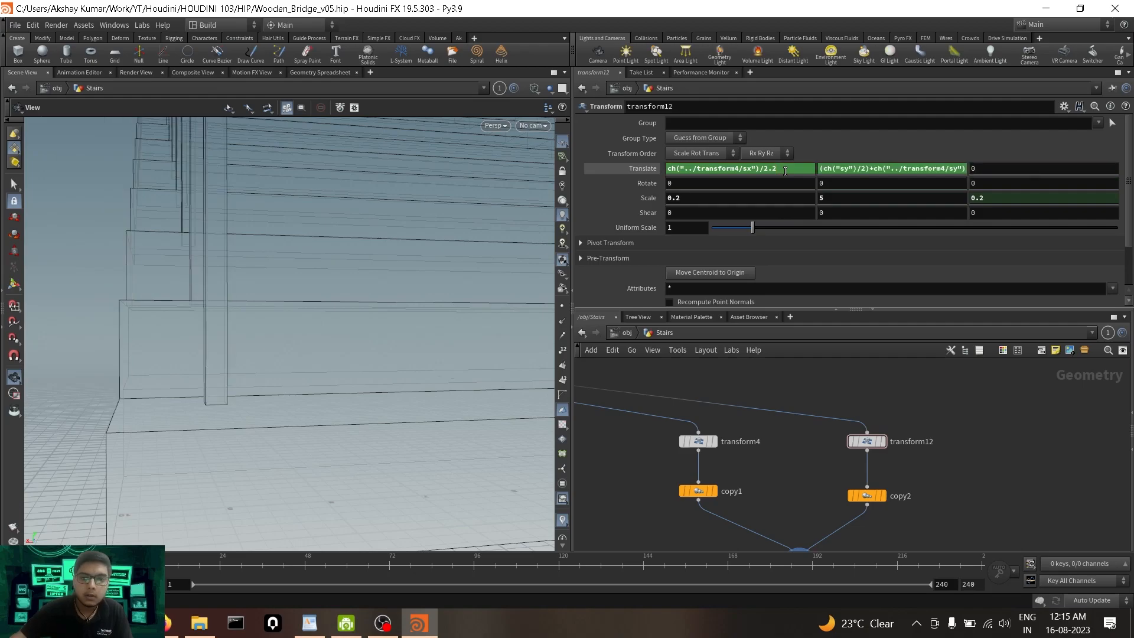
{"action": "left_click_drag", "start_coordinate": [387, 294], "coordinate": [437, 322]}
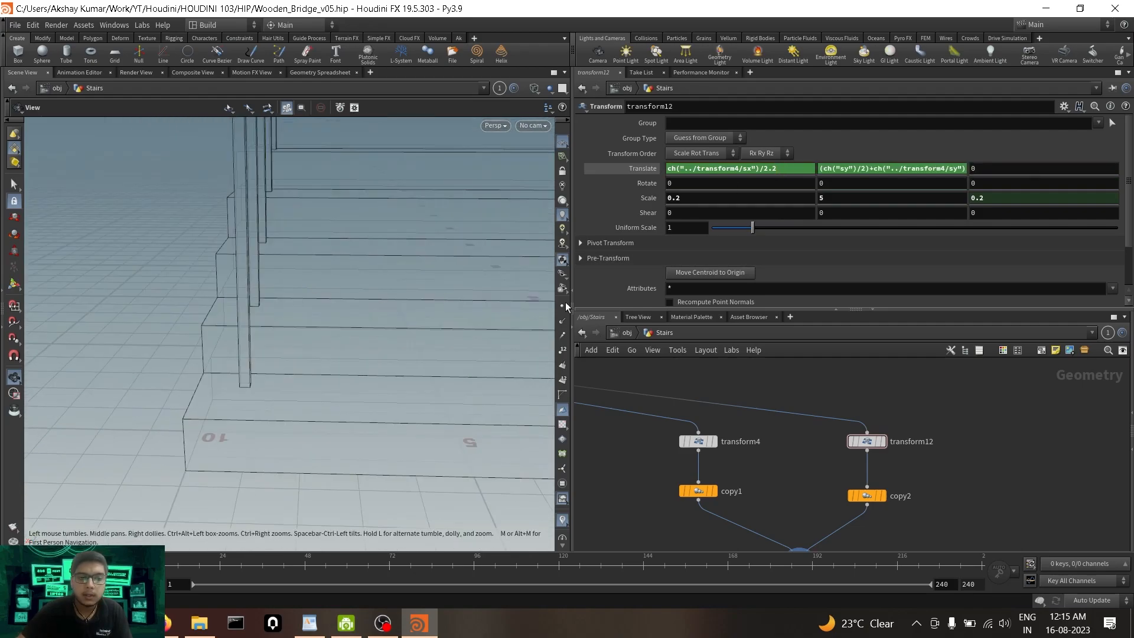
Set the divisor in transform12's X translate expression to 2.1 and check the row of posts along the staircase.
{"action": "left_click", "coordinate": [794, 168]}
{"action": "key", "text": "Return"}
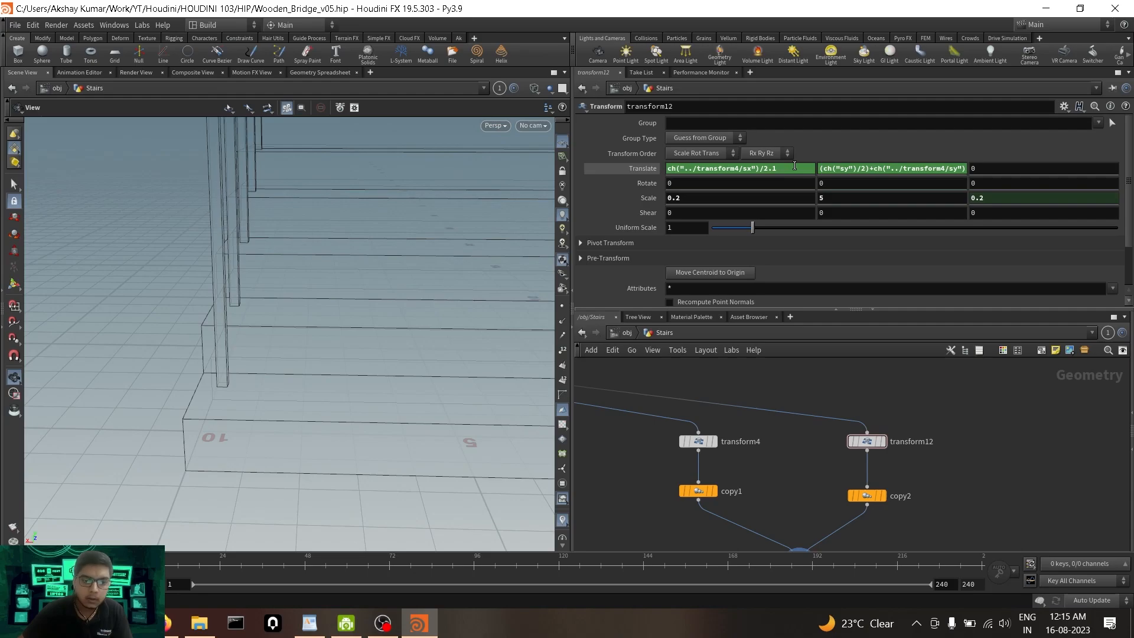
{"action": "key", "text": "f"}
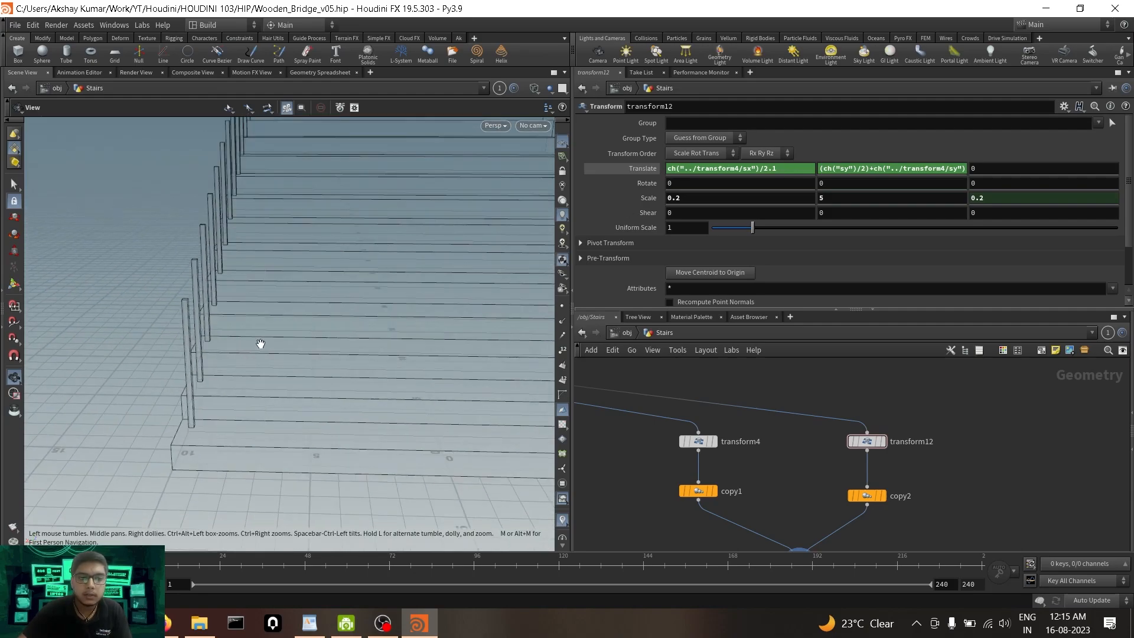
{"action": "mouse_move", "coordinate": [222, 353]}
{"action": "left_mouse_down"}
{"action": "mouse_move", "coordinate": [262, 400]}
{"action": "mouse_move", "coordinate": [236, 360]}
{"action": "left_mouse_up"}
{"action": "middle_click_drag", "start_coordinate": [949, 504], "coordinate": [894, 477]}
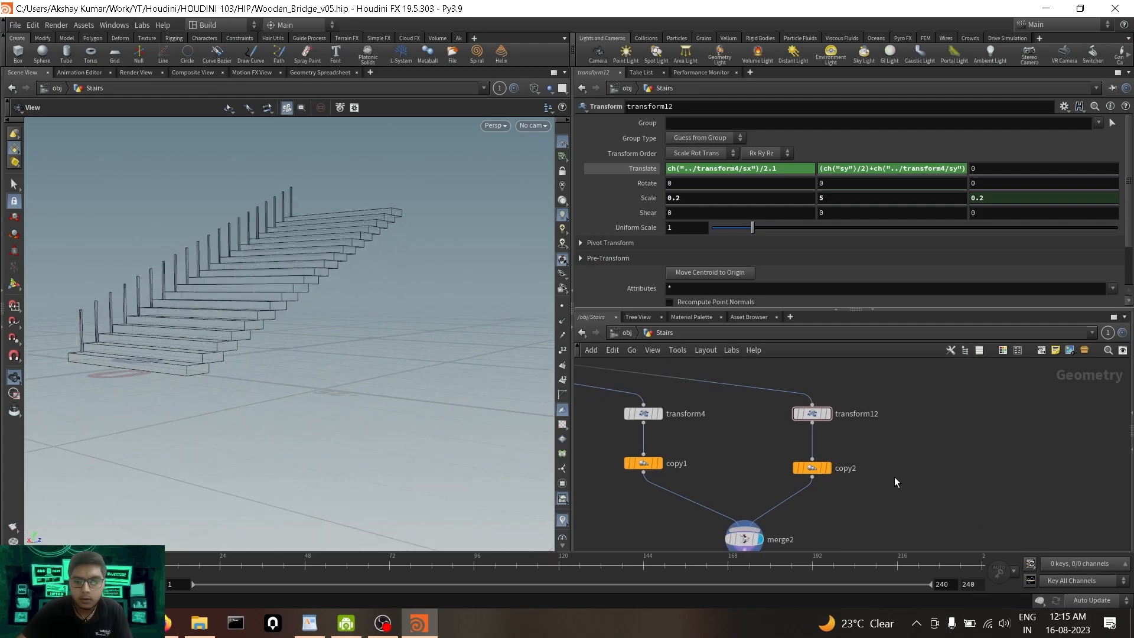
{"action": "left_click_drag", "start_coordinate": [216, 312], "coordinate": [270, 372]}
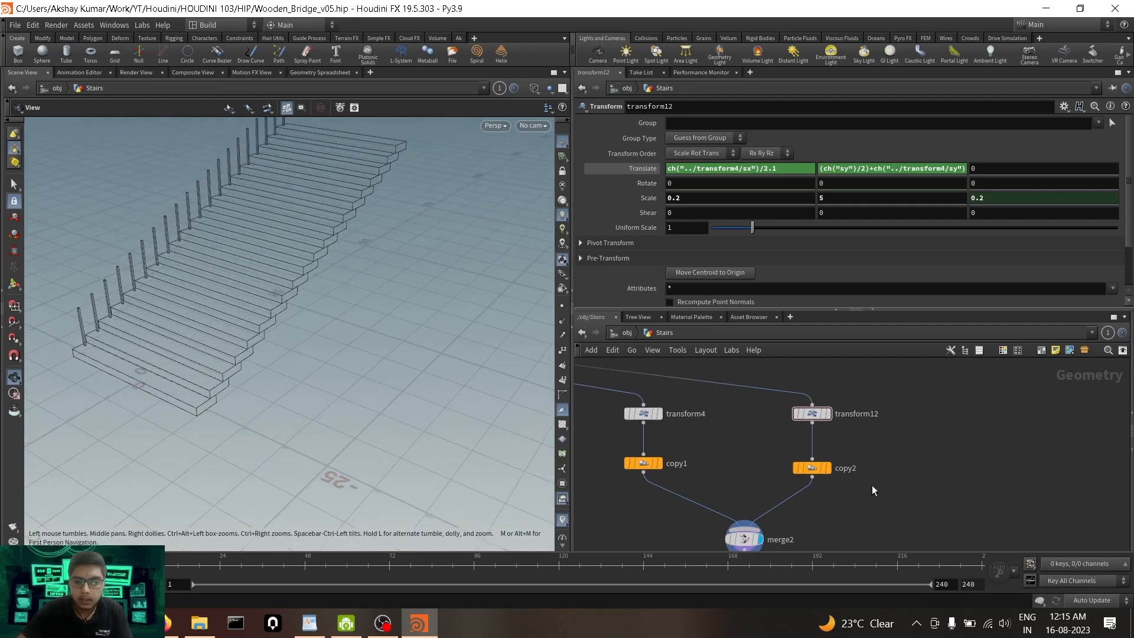
{"action": "left_click", "coordinate": [817, 469]}
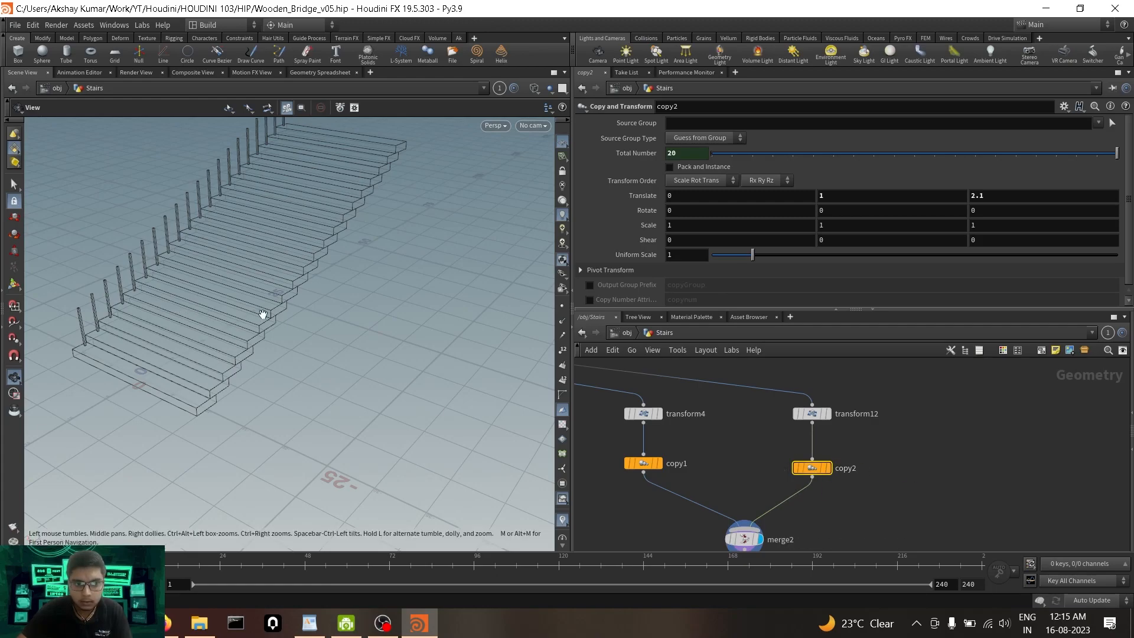
{"action": "mouse_move", "coordinate": [817, 467]}
{"action": "left_click_drag", "start_coordinate": [814, 469], "coordinate": [924, 470], "text": "alt"}
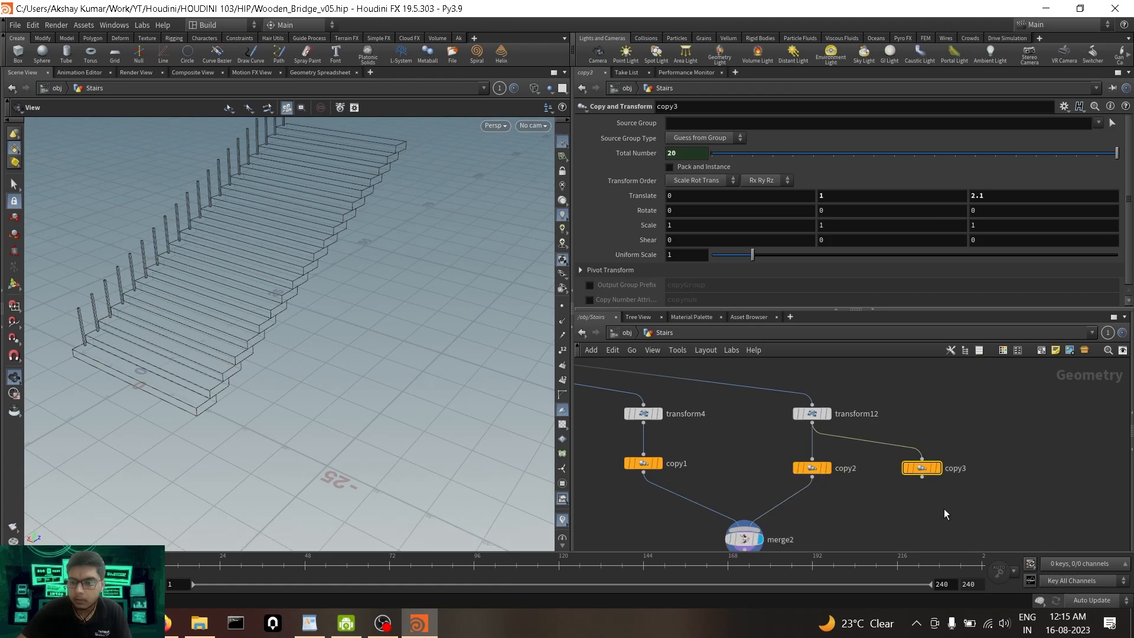
{"action": "middle_click_drag", "start_coordinate": [944, 516], "coordinate": [914, 481]}
{"action": "mouse_move", "coordinate": [893, 435]}
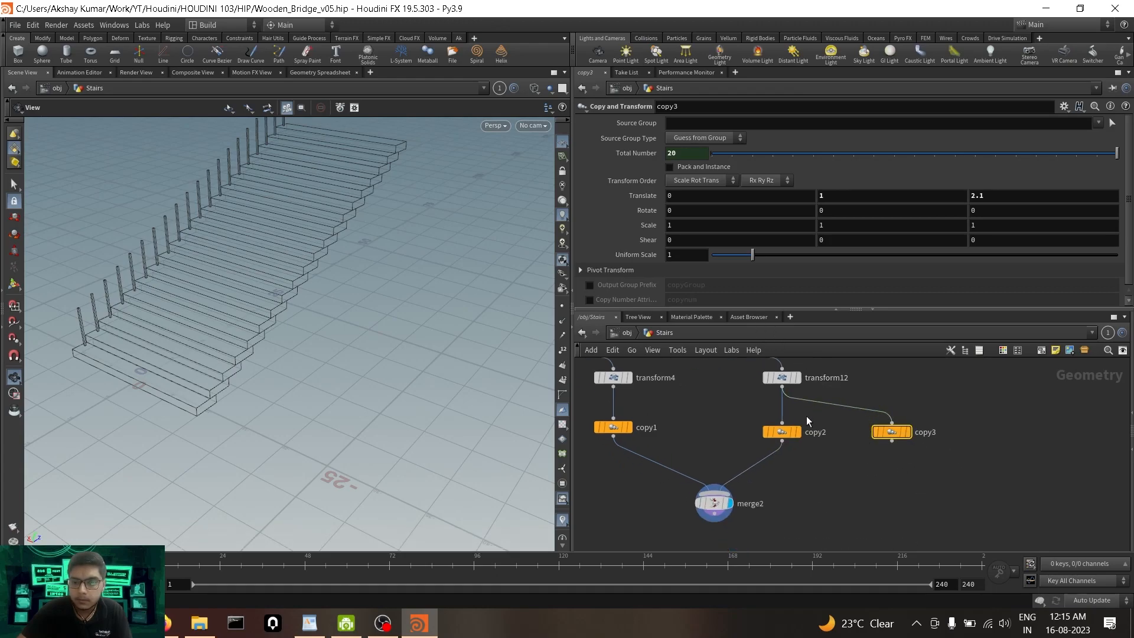
{"action": "left_click", "coordinate": [783, 432]}
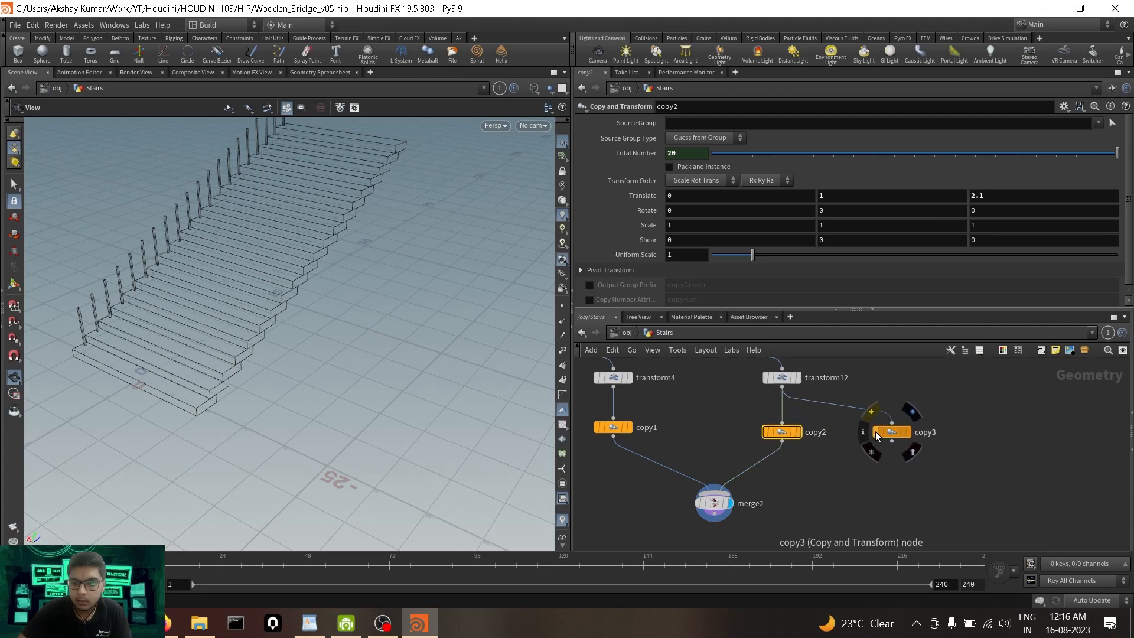
{"action": "middle_click_drag", "start_coordinate": [898, 435], "coordinate": [898, 487]}
{"action": "left_click", "coordinate": [786, 429]}
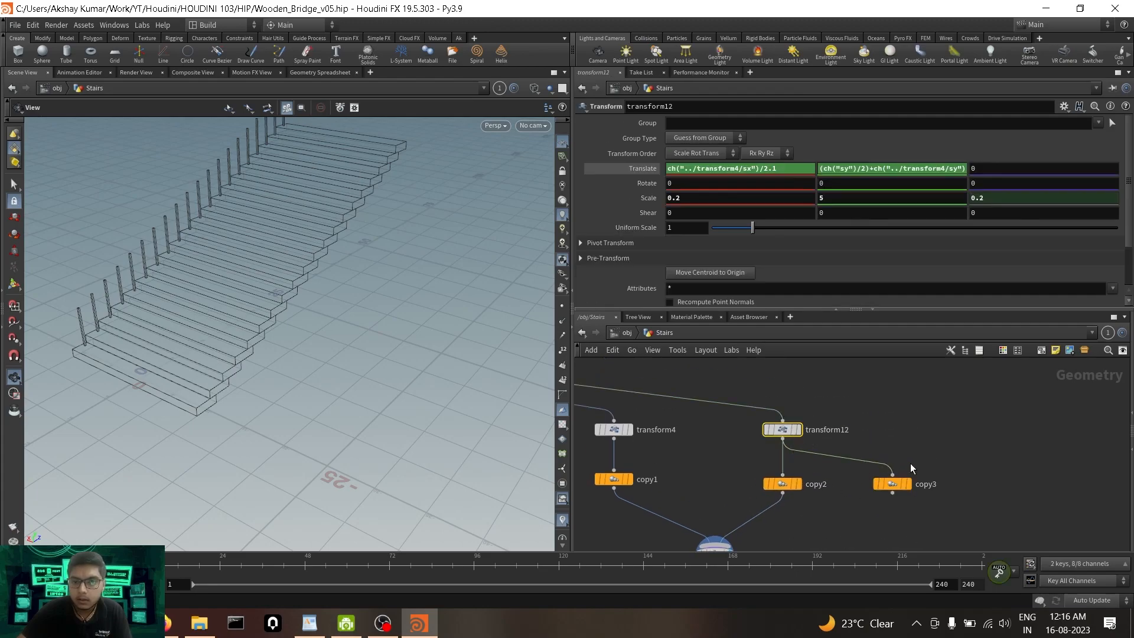
{"action": "left_click", "coordinate": [898, 509]}
{"action": "key", "text": "Delete"}
Duplicate transform12 beside the original and negate the duplicate's X translate expression to -ch("../transform4/sx")/2.1.
{"action": "left_click", "coordinate": [788, 431]}
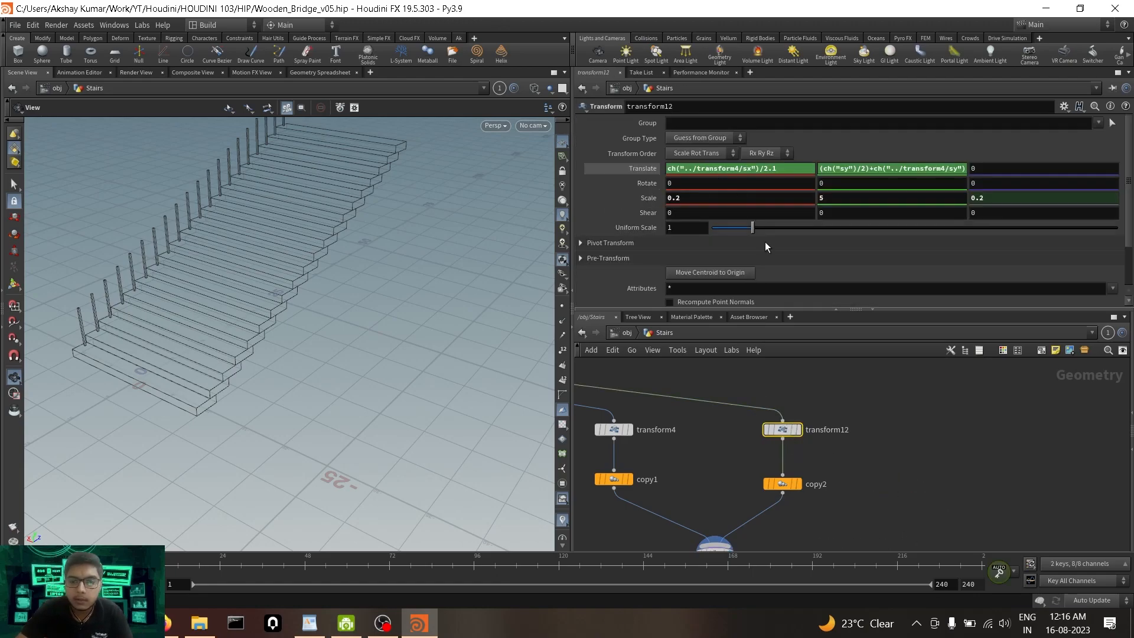
{"action": "left_click_drag", "start_coordinate": [788, 431], "coordinate": [898, 438]}
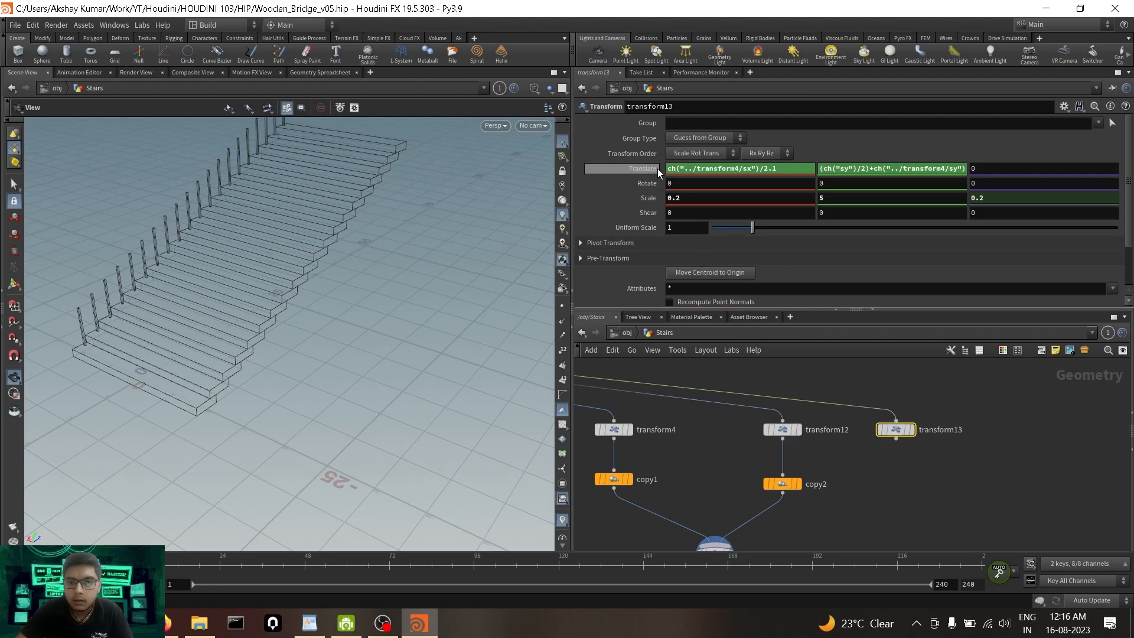
{"action": "left_click", "coordinate": [679, 169]}
{"action": "type", "text": "-"}
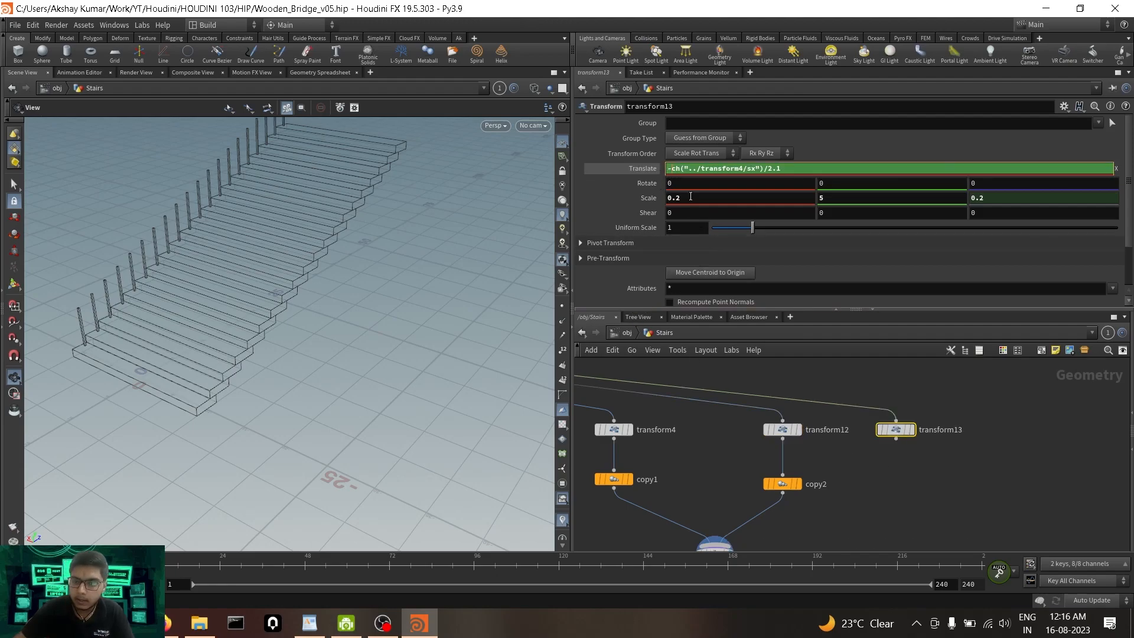
{"action": "key", "text": "Return"}
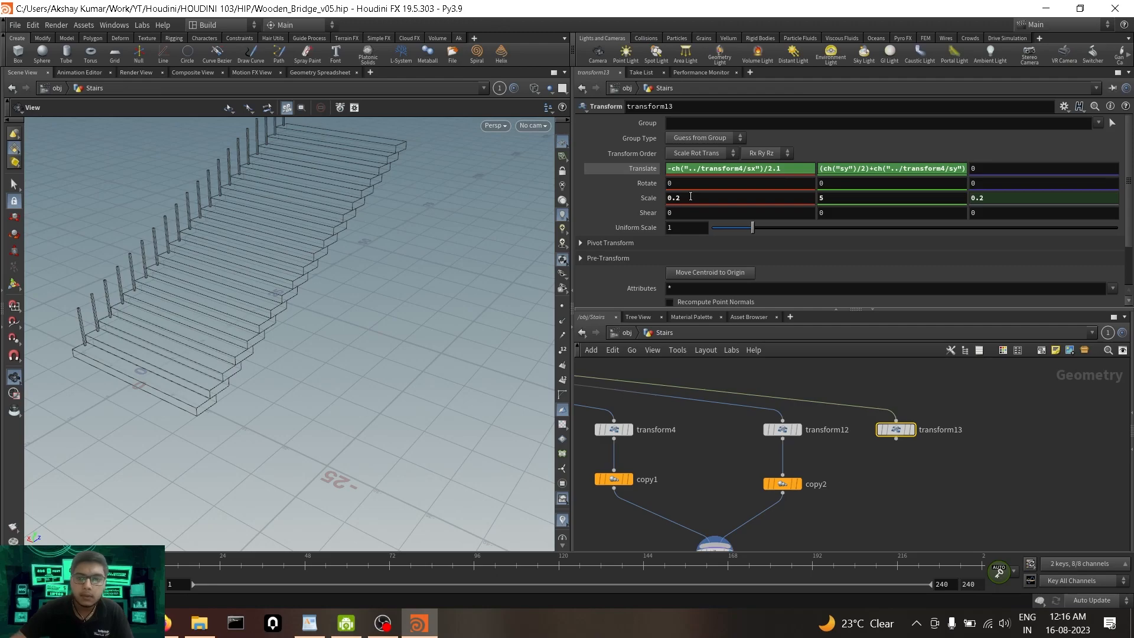
Wire transform13 into copy2, then merge transform12 with it so both post transforms feed copy2.
{"action": "left_click_drag", "start_coordinate": [896, 440], "coordinate": [783, 476]}
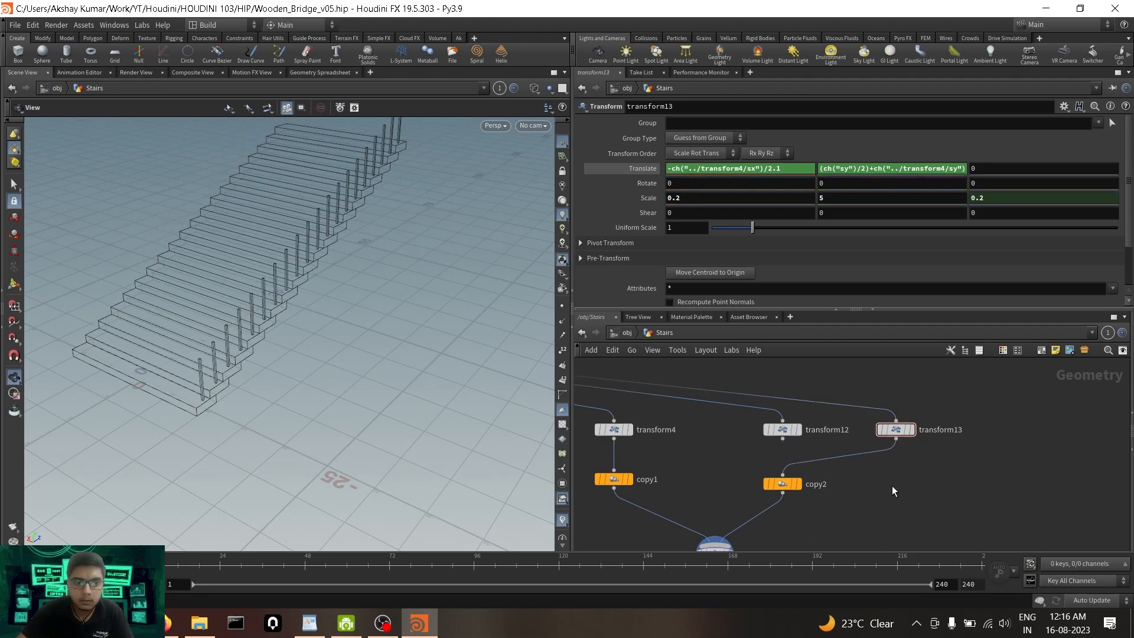
{"action": "left_click_drag", "start_coordinate": [247, 374], "coordinate": [248, 322]}
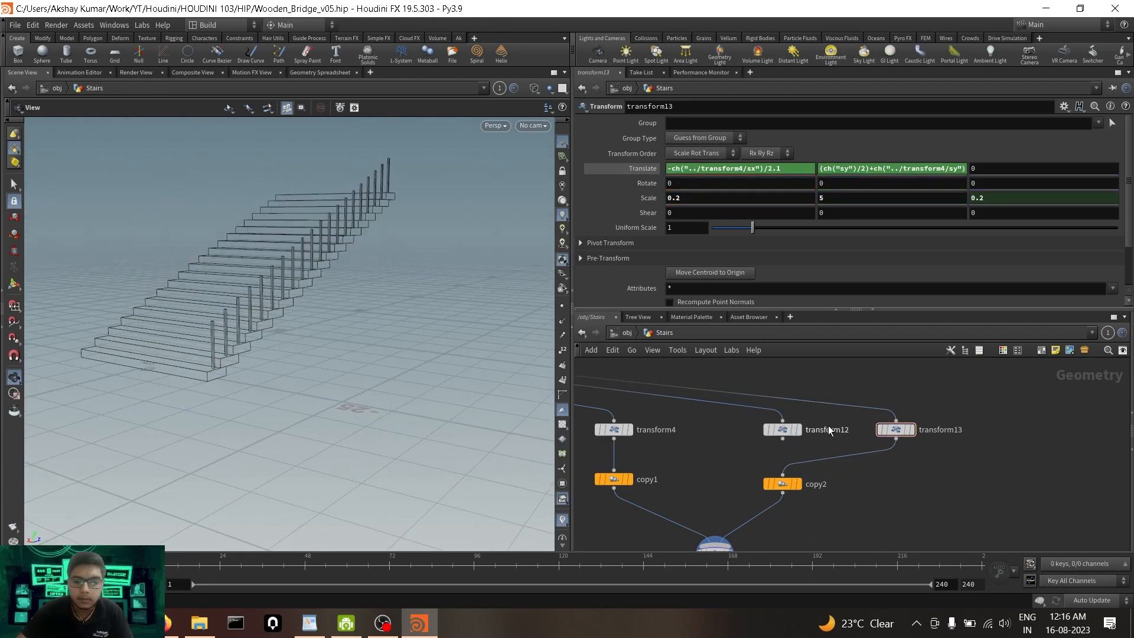
{"action": "left_click_drag", "start_coordinate": [746, 449], "coordinate": [953, 413]}
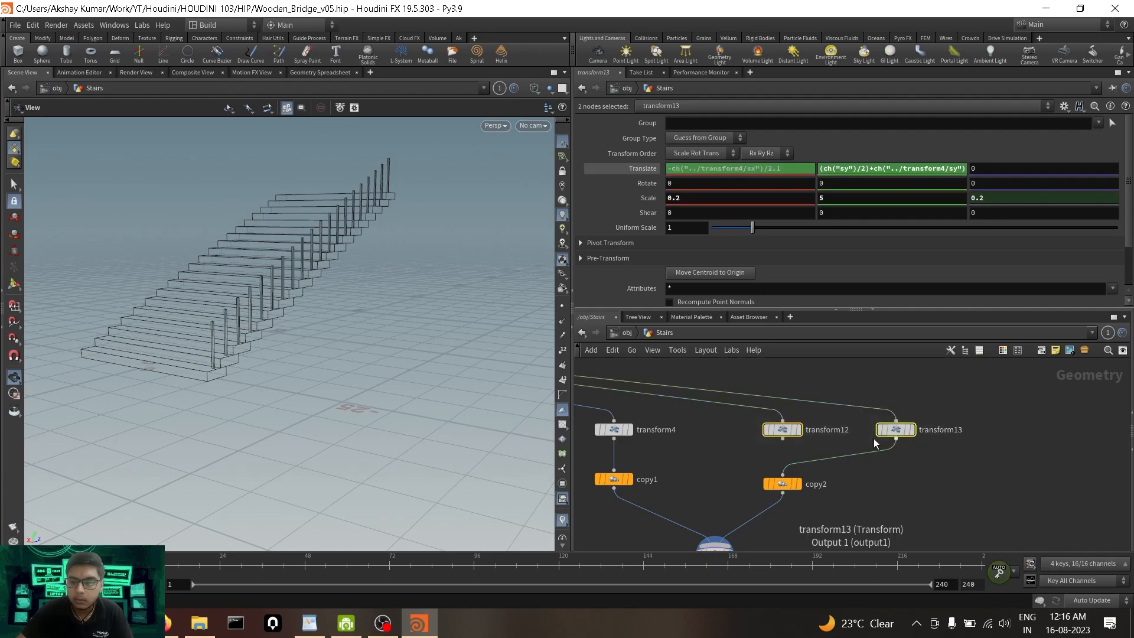
{"action": "left_click", "coordinate": [782, 439]}
{"action": "left_click", "coordinate": [782, 476]}
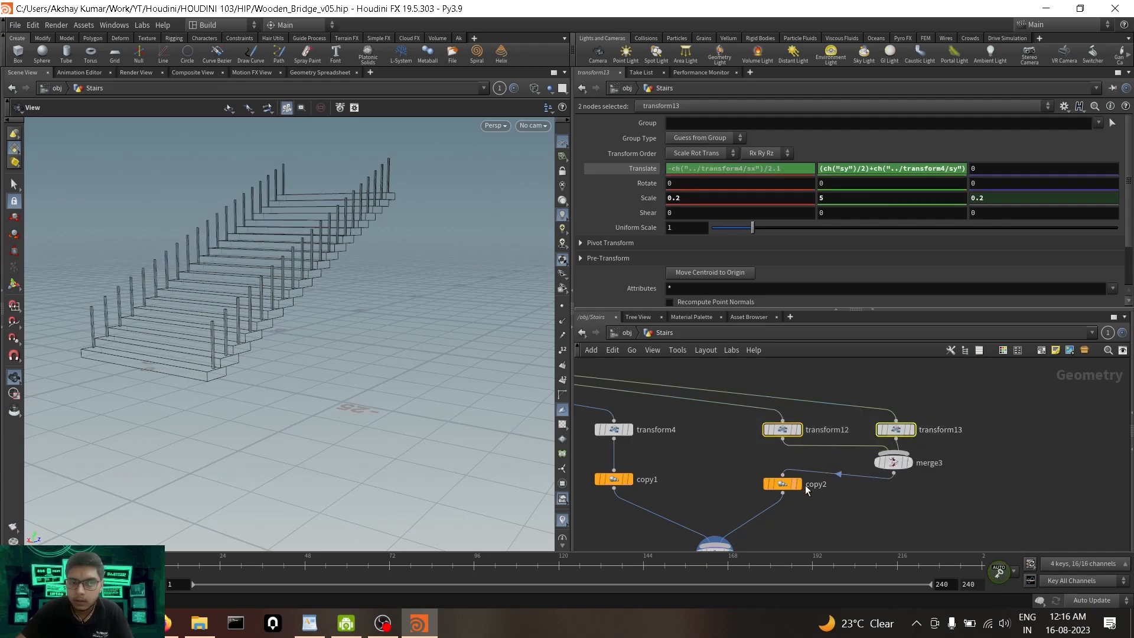
Reposition the merge3 node beneath transform12 and above copy2 in the Stairs network.
{"action": "left_click", "coordinate": [895, 511]}
{"action": "scroll", "coordinate": [896, 473], "scroll_direction": "down", "scroll_amount": 3}
{"action": "left_click_drag", "start_coordinate": [707, 512], "coordinate": [838, 491]}
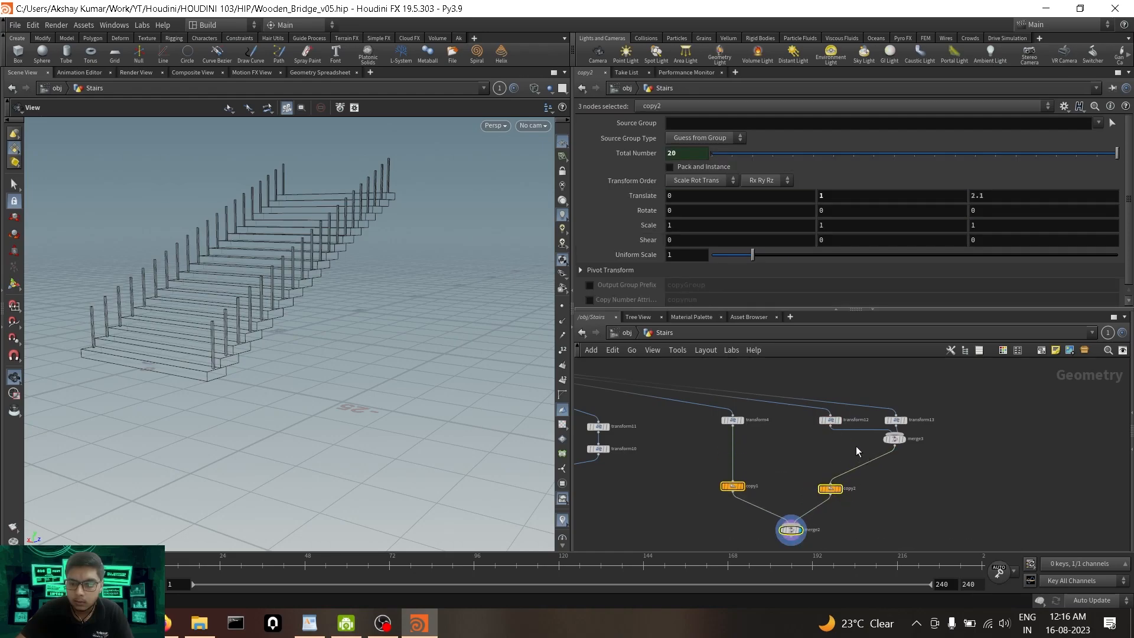
{"action": "left_click_drag", "start_coordinate": [895, 439], "coordinate": [841, 449]}
{"action": "middle_click_drag", "start_coordinate": [890, 451], "coordinate": [845, 476]}
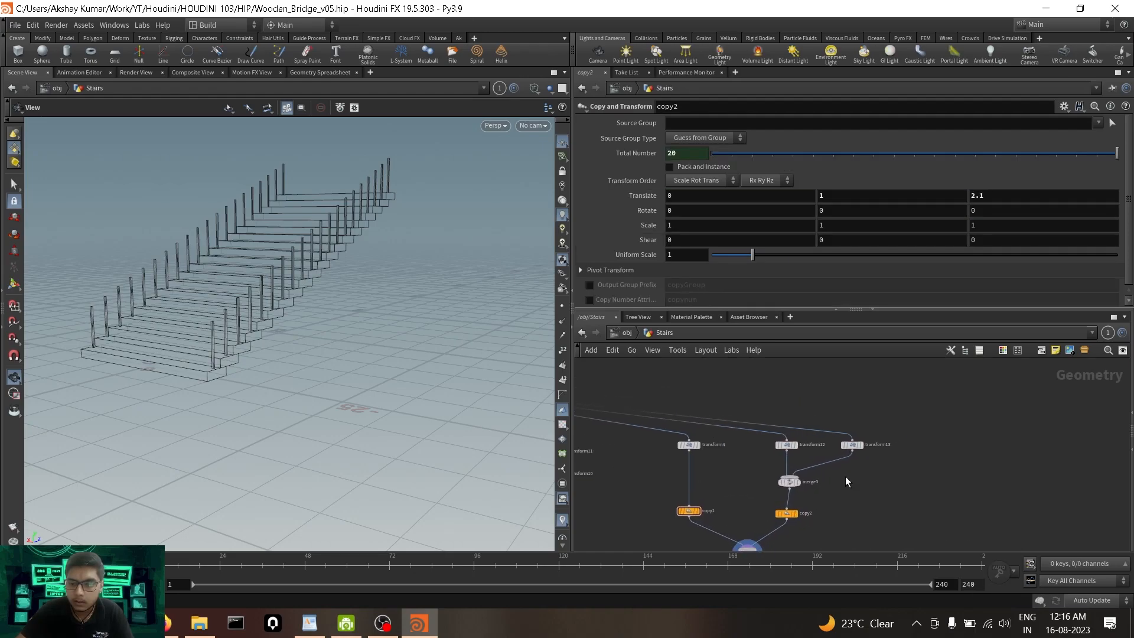
{"action": "scroll", "coordinate": [845, 477], "scroll_direction": "up", "scroll_amount": 3}
Delete the merge3 node that joins the two post transforms.
{"action": "left_click", "coordinate": [765, 484]}
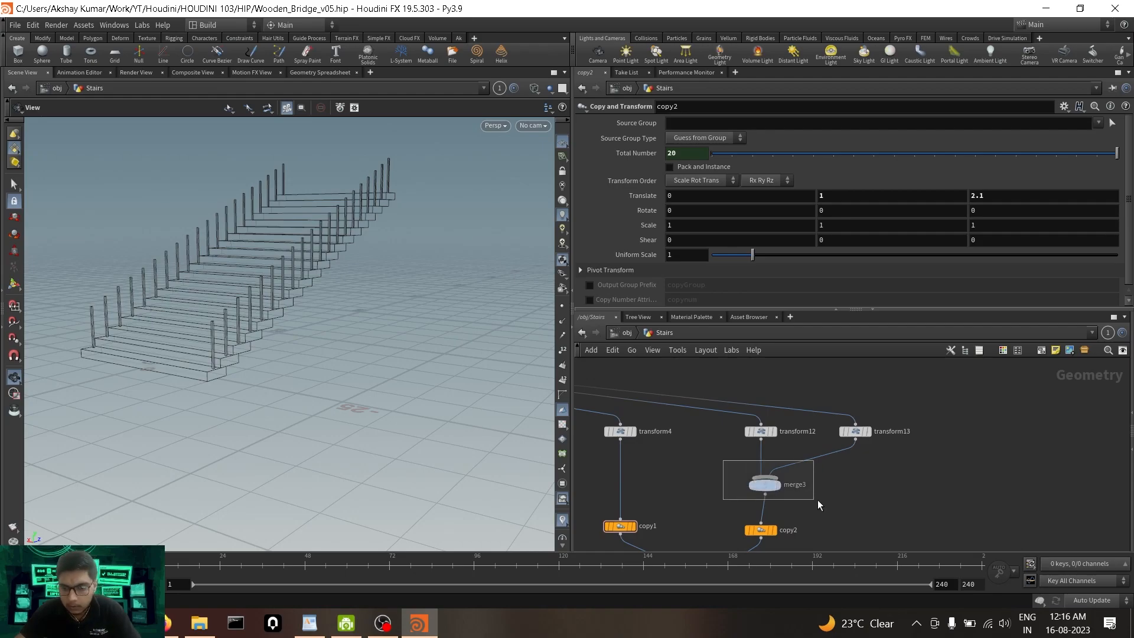
{"action": "key", "text": "Delete"}
{"action": "key", "text": "y"}
Merge transform12 and transform13 in a new merge node, wire it into copy2, and place it beneath transform12.
{"action": "left_click_drag", "start_coordinate": [722, 466], "coordinate": [840, 471]}
{"action": "scroll", "coordinate": [773, 483], "scroll_direction": "up", "scroll_amount": 1}
{"action": "left_click_drag", "start_coordinate": [644, 463], "coordinate": [972, 413]}
{"action": "scroll", "coordinate": [864, 470], "scroll_direction": "down", "scroll_amount": 2}
{"action": "scroll", "coordinate": [697, 464], "scroll_direction": "up", "scroll_amount": 2}
{"action": "left_click_drag", "start_coordinate": [684, 457], "coordinate": [960, 434]}
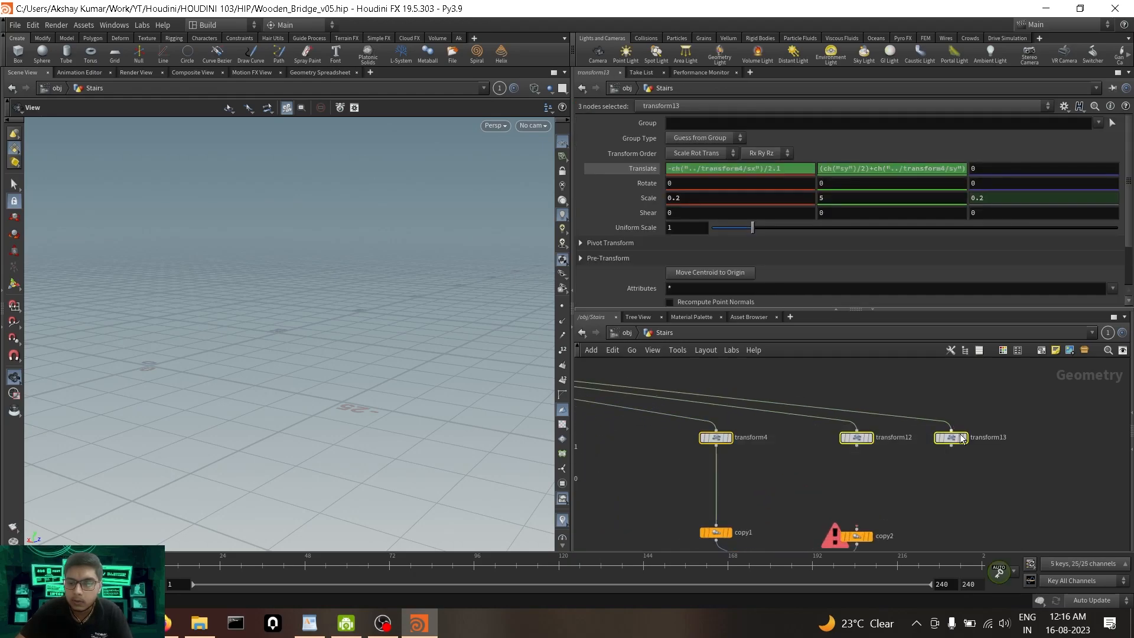
{"action": "left_click_drag", "start_coordinate": [830, 470], "coordinate": [983, 421]}
{"action": "scroll", "coordinate": [817, 472], "scroll_direction": "up", "scroll_amount": 1}
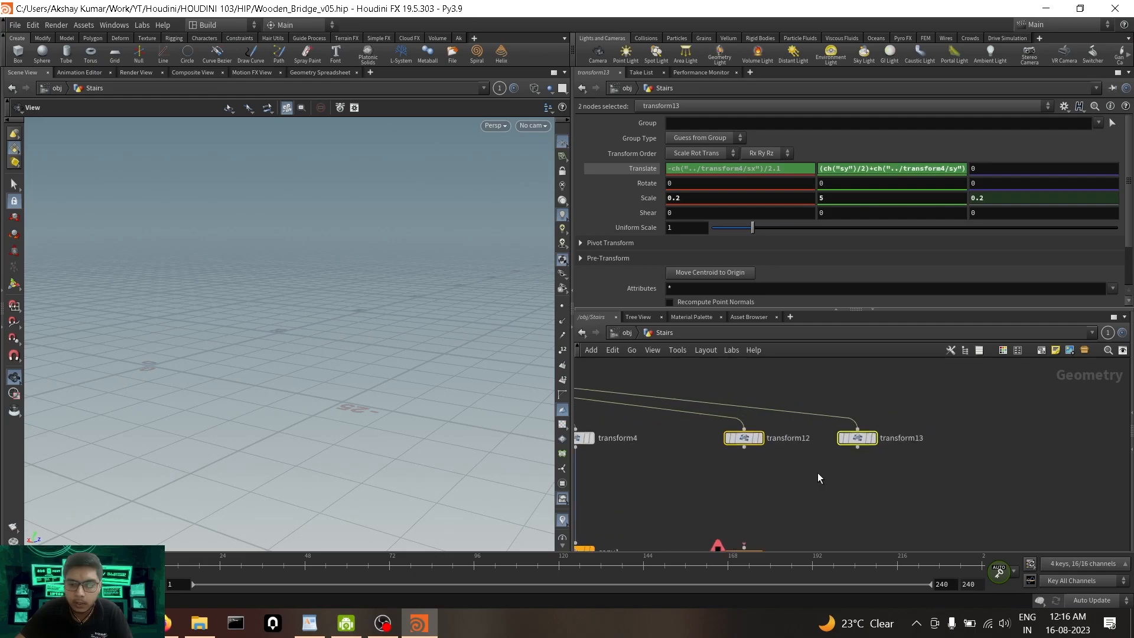
{"action": "left_click_drag", "start_coordinate": [744, 449], "coordinate": [821, 500]}
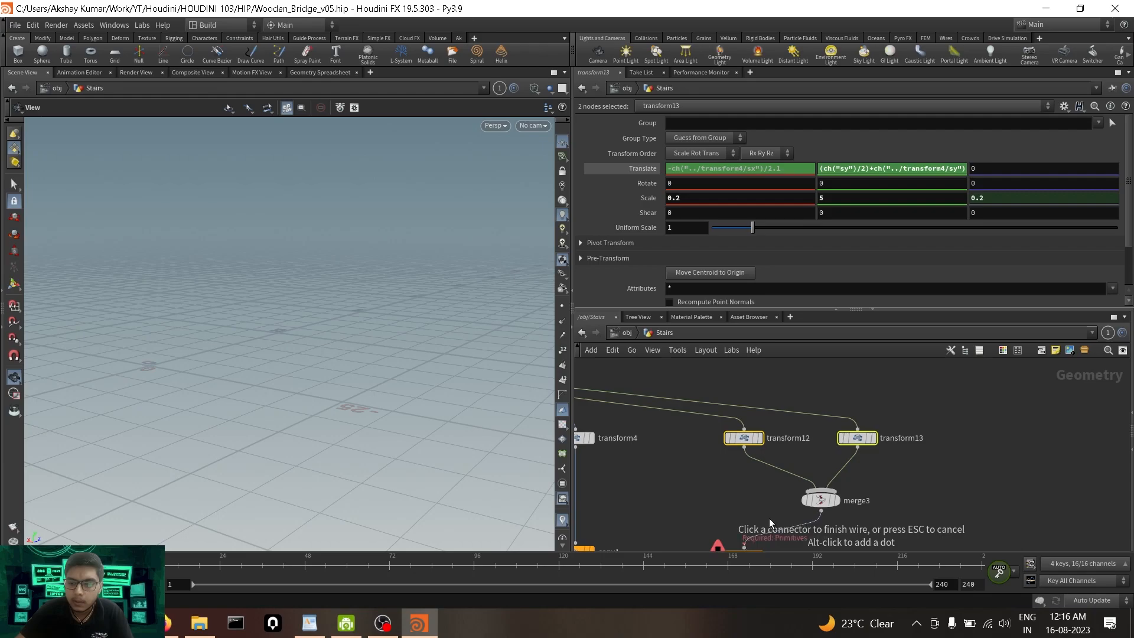
{"action": "left_click", "coordinate": [734, 499]}
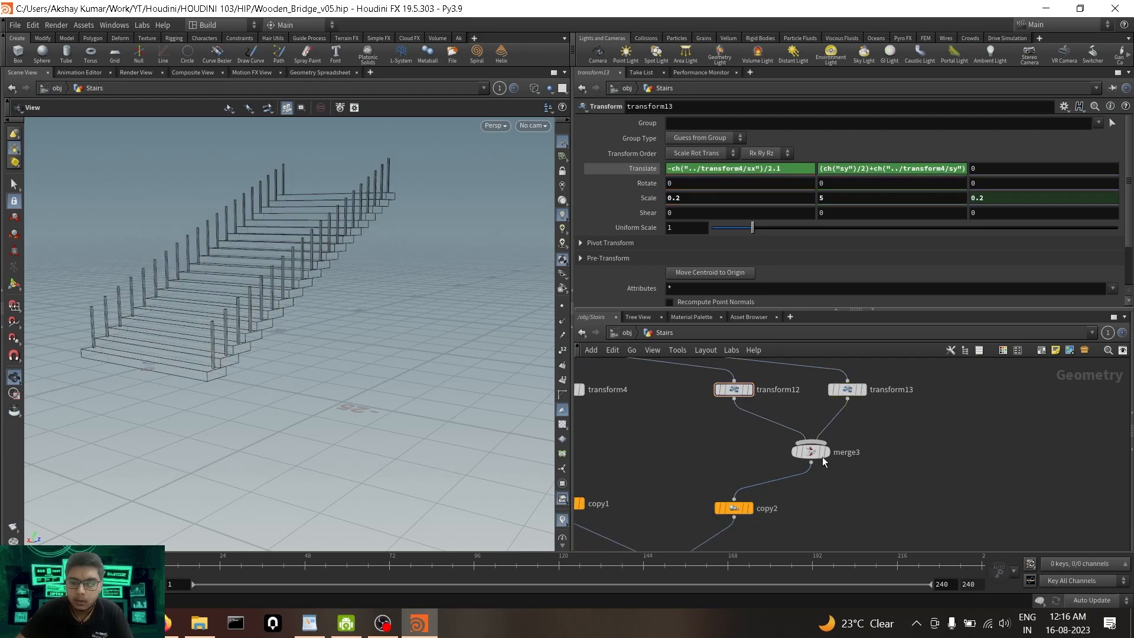
{"action": "left_click_drag", "start_coordinate": [822, 456], "coordinate": [752, 445]}
{"action": "key", "text": "Tab"}
{"action": "type", "text": "remg"}
{"action": "key", "text": "BackSpace"}
{"action": "key", "text": "BackSpace"}
{"action": "key", "text": "BackSpace"}
{"action": "key", "text": "BackSpace"}
{"action": "type", "text": "mer"}
{"action": "key", "text": "Return"}
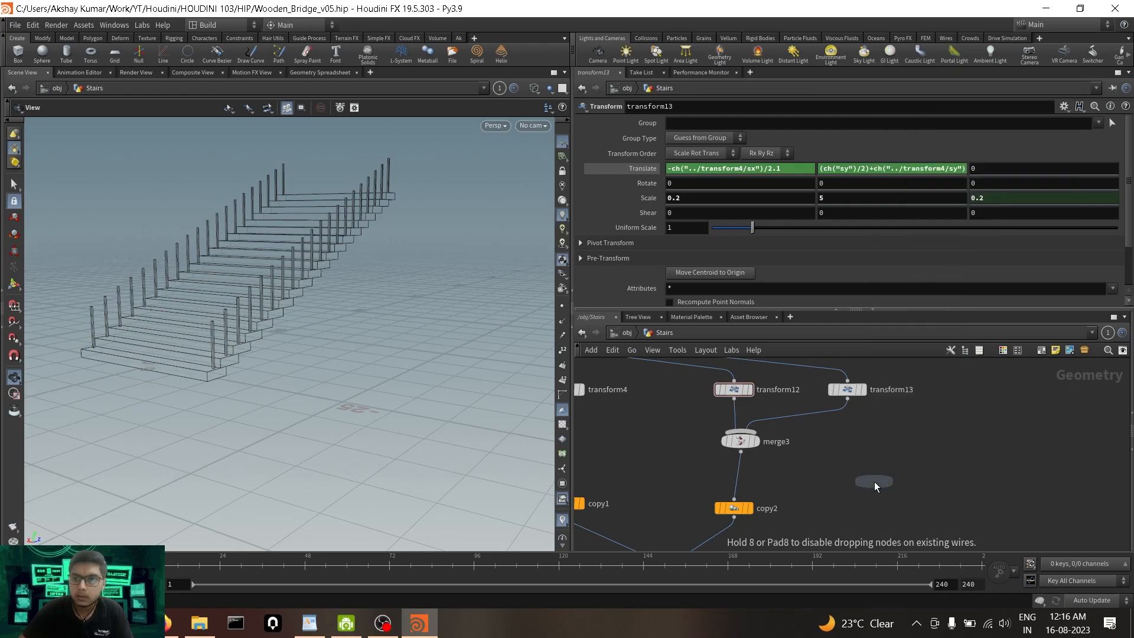
{"action": "left_click", "coordinate": [875, 481]}
{"action": "key", "text": "Delete"}
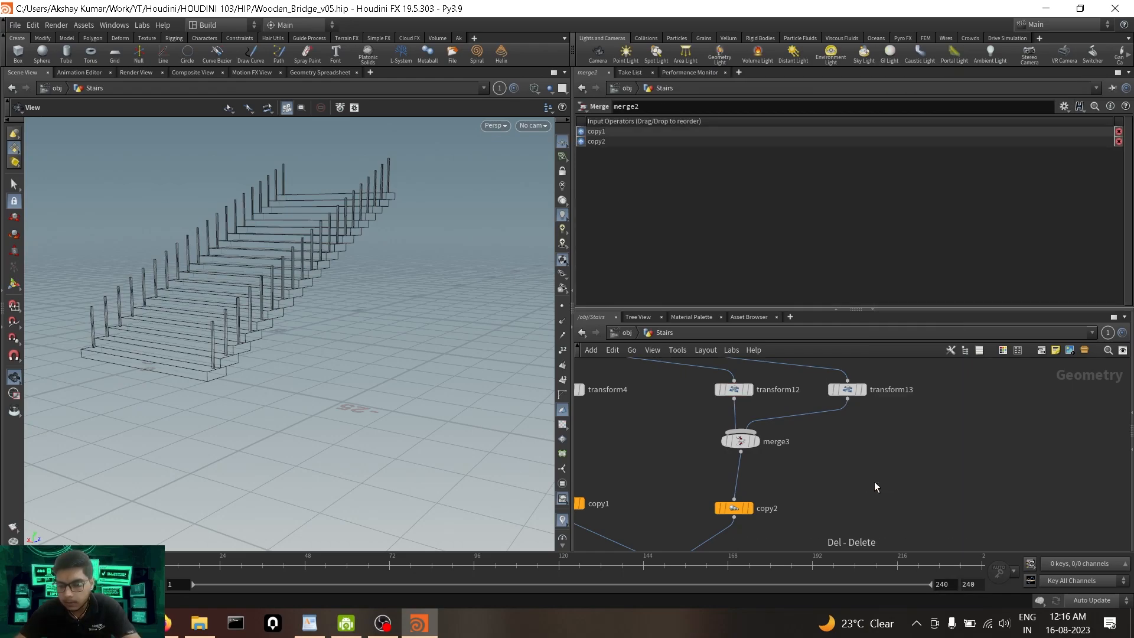
Switch the viewport from wireframe to shaded display and inspect the posts on both sides of the stairs.
{"action": "middle_click_drag", "start_coordinate": [842, 481], "coordinate": [875, 481]}
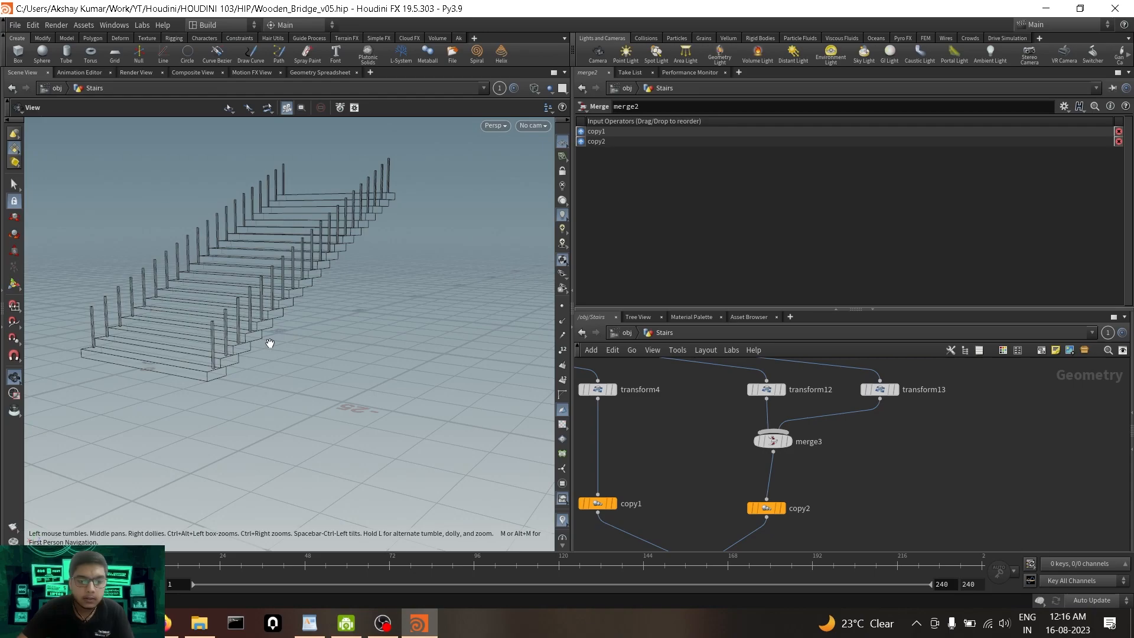
{"action": "key", "text": "w"}
{"action": "mouse_move", "coordinate": [291, 309]}
{"action": "left_mouse_down"}
{"action": "mouse_move", "coordinate": [413, 314]}
{"action": "mouse_move", "coordinate": [461, 284]}
{"action": "mouse_move", "coordinate": [277, 331]}
{"action": "mouse_move", "coordinate": [313, 378]}
{"action": "mouse_move", "coordinate": [363, 370]}
{"action": "left_mouse_up"}
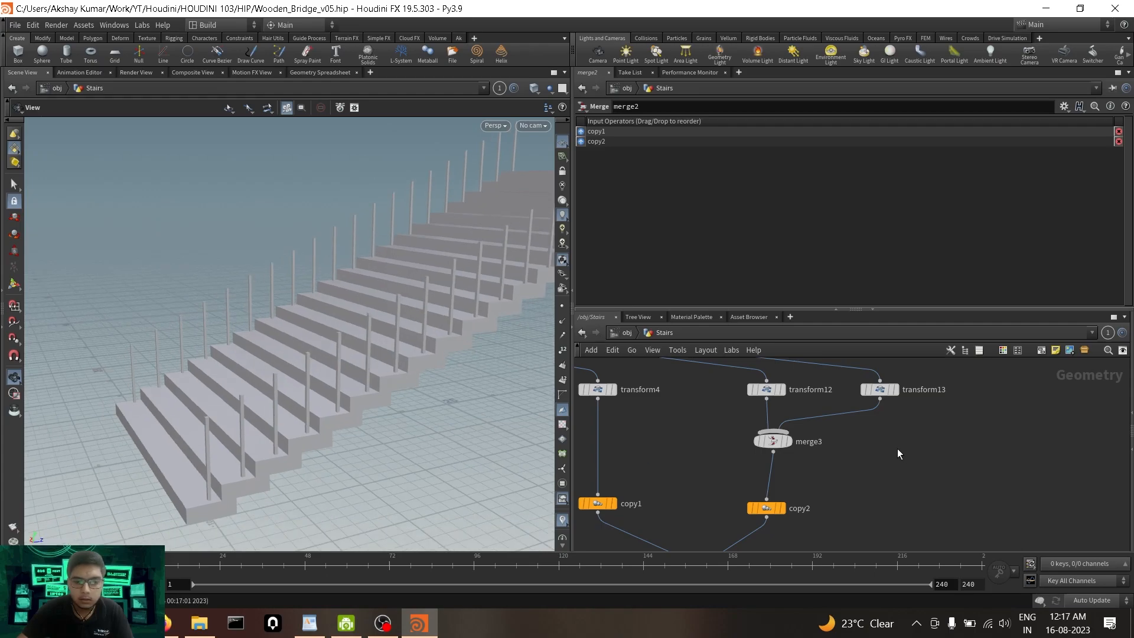
Set transform12's X scale to 0.6 to thicken one row of posts.
{"action": "middle_click_drag", "start_coordinate": [776, 404], "coordinate": [787, 482]}
{"action": "left_click", "coordinate": [778, 466]}
{"action": "left_click", "coordinate": [712, 201]}
{"action": "key", "text": "BackSpace"}
{"action": "type", "text": "5"}
{"action": "key", "text": "BackSpace"}
{"action": "type", "text": "6"}
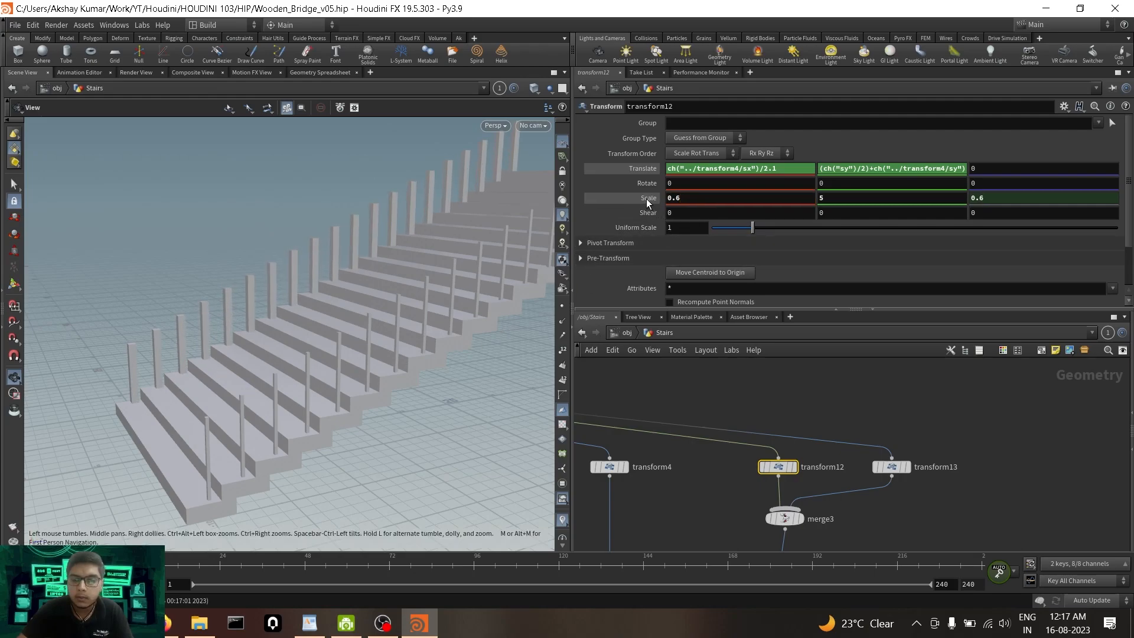
Copy transform12's Scale parameter and paste it onto transform13's Scale as relative references.
{"action": "right_click", "coordinate": [734, 197]}
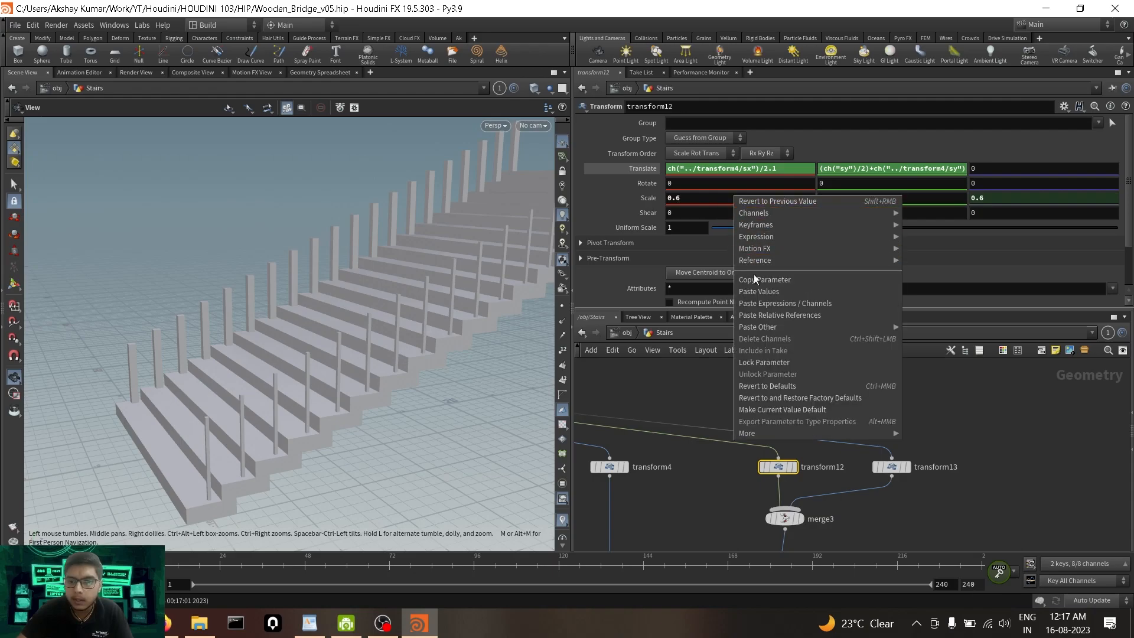
{"action": "left_click", "coordinate": [644, 200]}
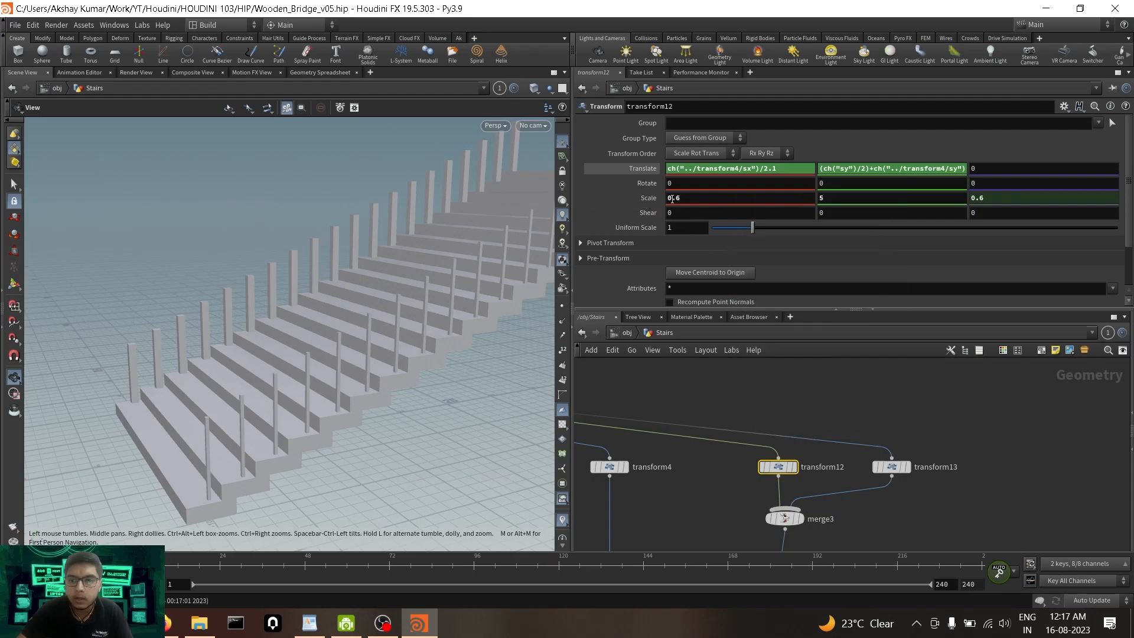
{"action": "right_click", "coordinate": [645, 197]}
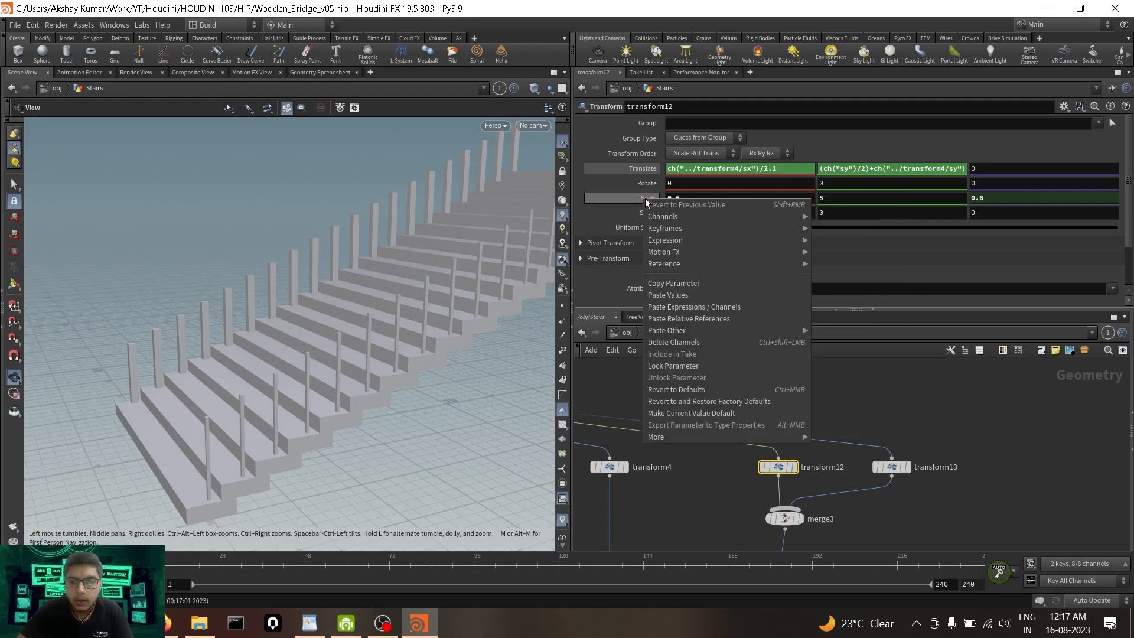
{"action": "left_click", "coordinate": [693, 283]}
{"action": "left_click", "coordinate": [893, 467]}
{"action": "right_click", "coordinate": [647, 198]}
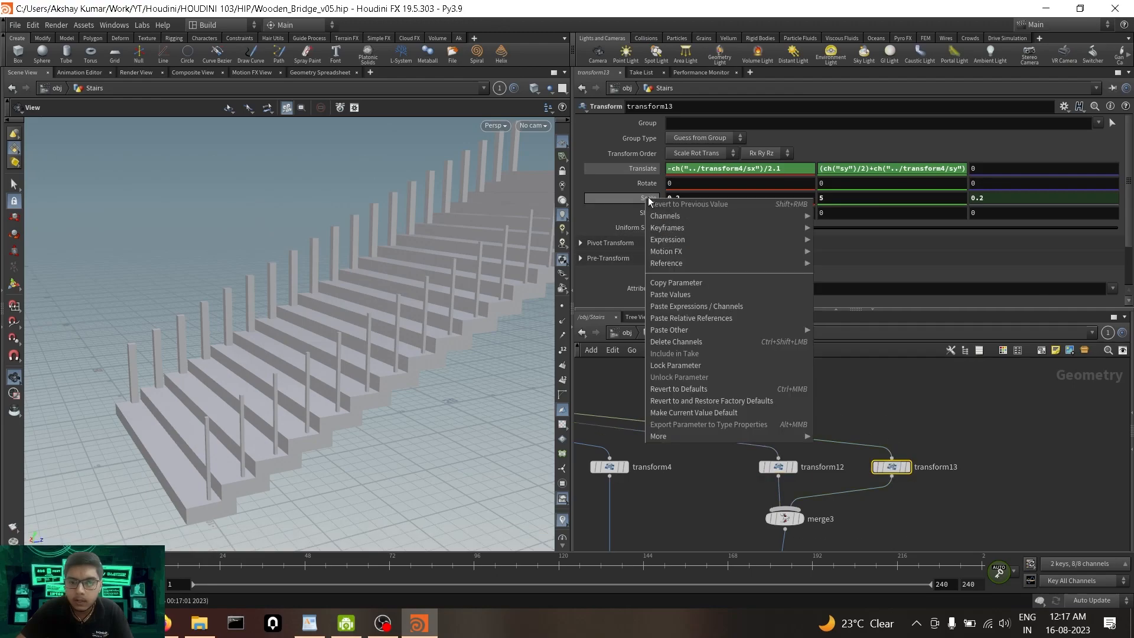
{"action": "left_click", "coordinate": [715, 319]}
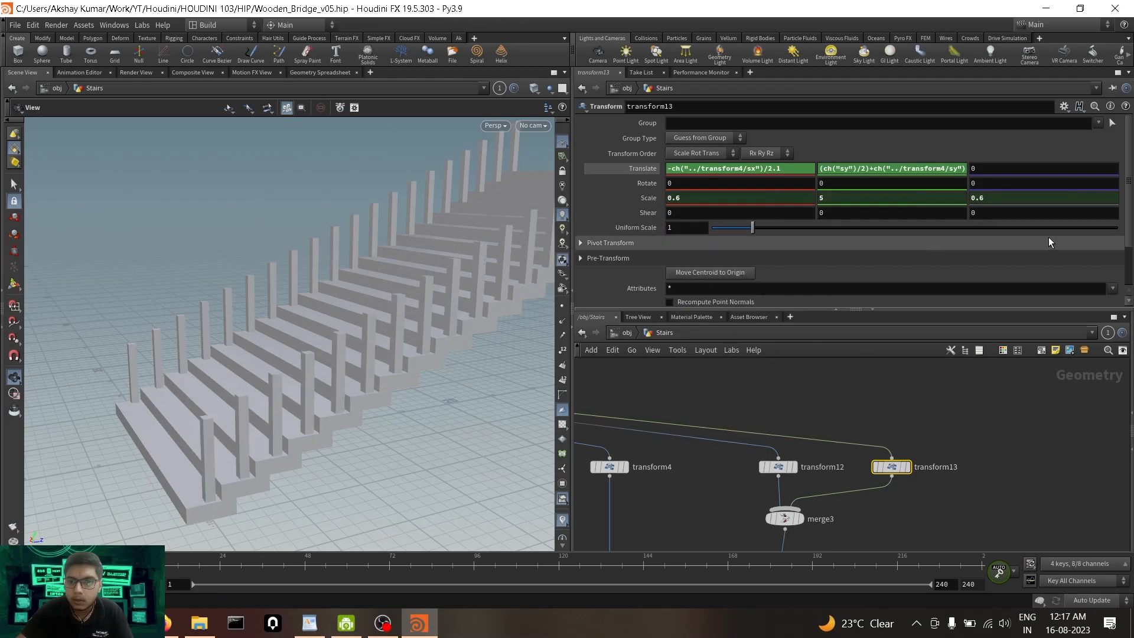
Try an X scale of 0.2 on transform12, and finish with the X scale at 0.3.
{"action": "left_click", "coordinate": [794, 462]}
{"action": "double_click", "coordinate": [714, 201]}
{"action": "type", "text": "0.2"}
{"action": "key", "text": "Return"}
{"action": "left_click", "coordinate": [860, 198]}
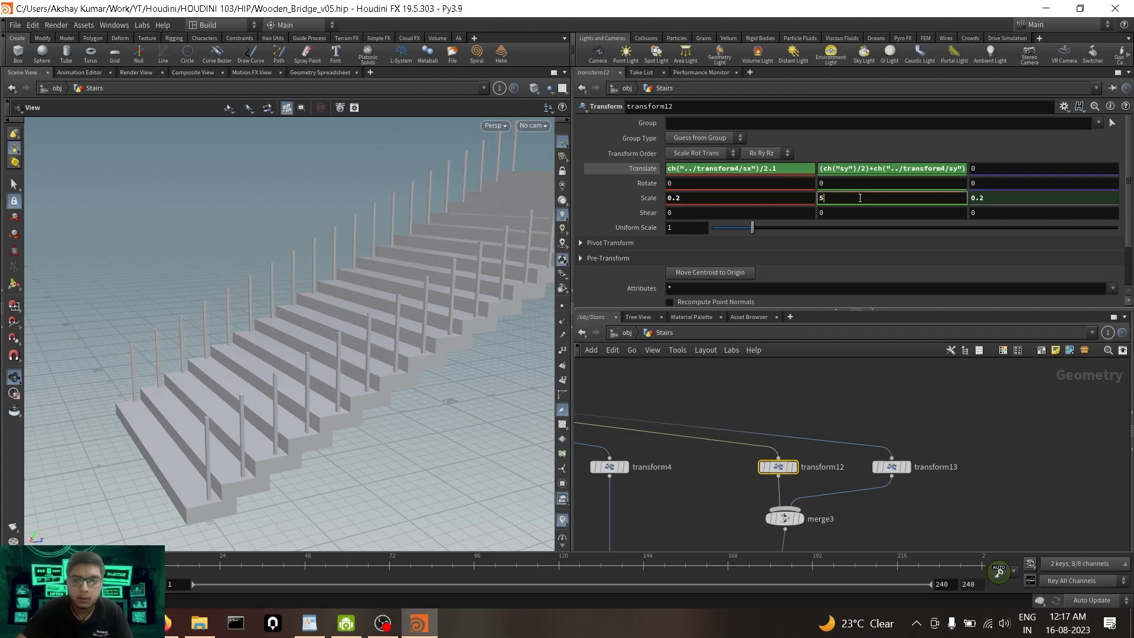
{"action": "key", "text": "Return"}
{"action": "double_click", "coordinate": [761, 198]}
{"action": "type", "text": "0.4"}
{"action": "key", "text": "Return"}
Rearrange the post nodes so merge3 sits between transform12 and transform13, with copy2 directly below it.
{"action": "scroll", "coordinate": [761, 196], "scroll_direction": "down", "scroll_amount": 1}
{"action": "left_click", "coordinate": [840, 388]}
{"action": "scroll", "coordinate": [841, 396], "scroll_direction": "down", "scroll_amount": 2}
{"action": "middle_click_drag", "start_coordinate": [769, 495], "coordinate": [788, 459]}
{"action": "left_click_drag", "start_coordinate": [832, 438], "coordinate": [828, 447]}
{"action": "left_click_drag", "start_coordinate": [822, 400], "coordinate": [793, 401]}
{"action": "middle_click_drag", "start_coordinate": [773, 471], "coordinate": [792, 471]}
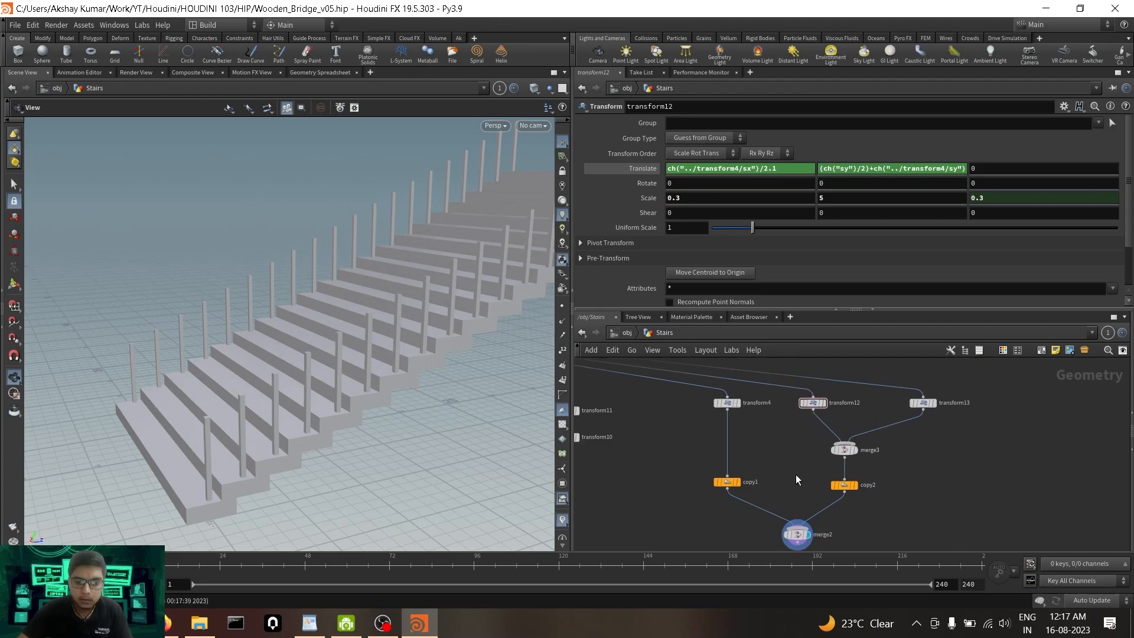
Frame the whole staircase and set transform4's X scale to 10 to test the posts with narrower steps.
{"action": "left_click_drag", "start_coordinate": [324, 354], "coordinate": [424, 364]}
{"action": "key", "text": "f"}
{"action": "left_click_drag", "start_coordinate": [349, 374], "coordinate": [236, 360]}
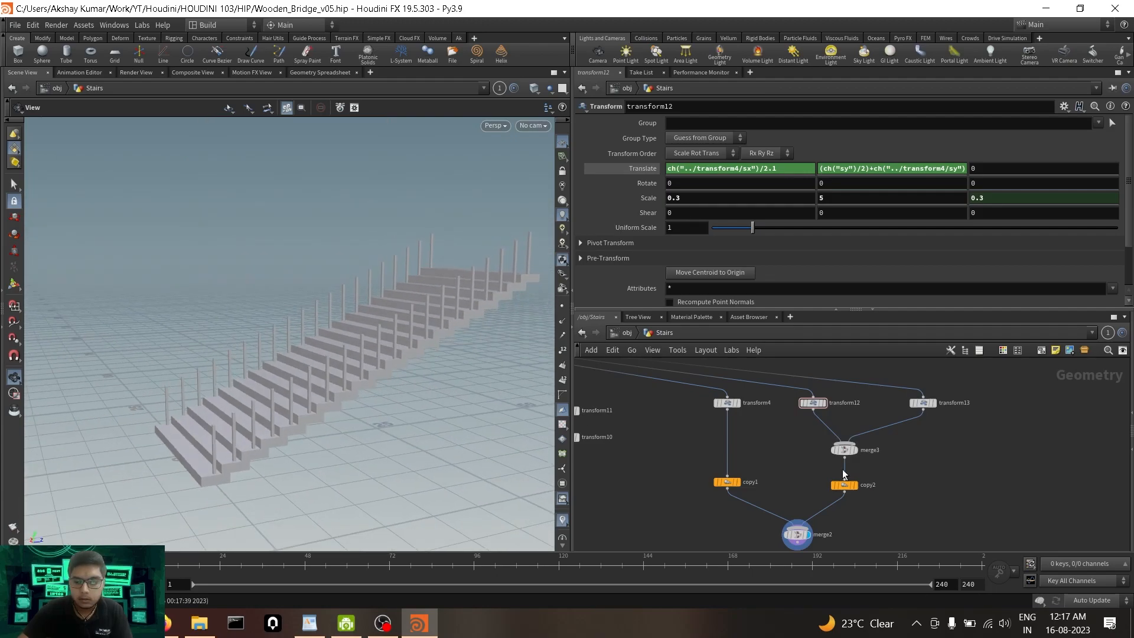
{"action": "scroll", "coordinate": [786, 461], "scroll_direction": "down", "scroll_amount": 3}
{"action": "middle_click_drag", "start_coordinate": [786, 471], "coordinate": [788, 484]}
{"action": "scroll", "coordinate": [765, 456], "scroll_direction": "up", "scroll_amount": 3}
{"action": "left_click_drag", "start_coordinate": [748, 419], "coordinate": [749, 417]}
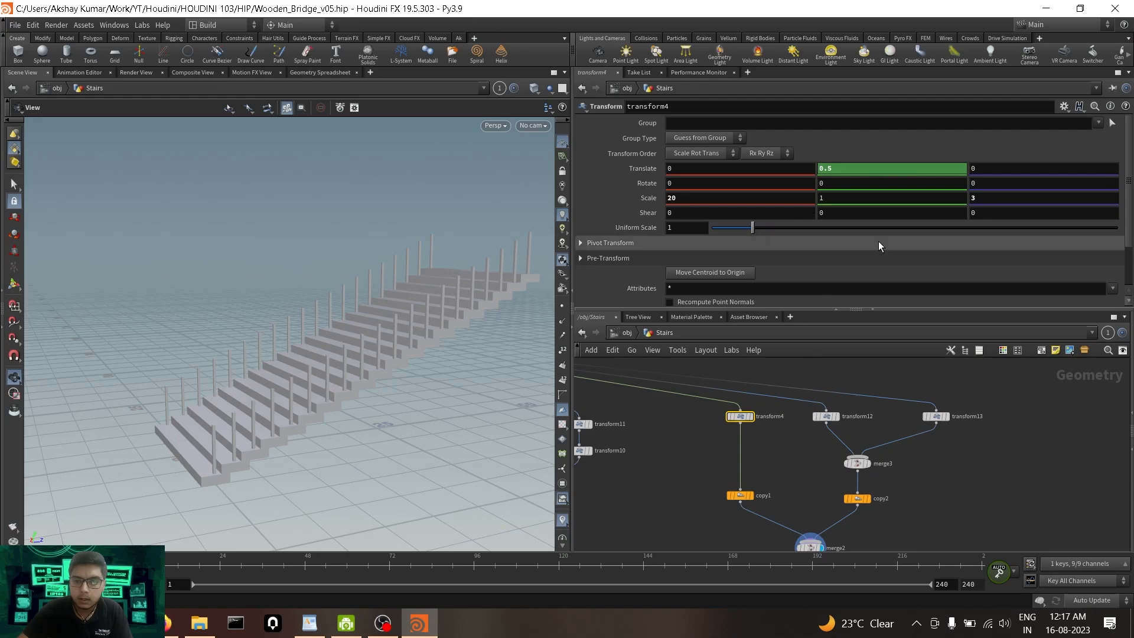
{"action": "left_click", "coordinate": [725, 195]}
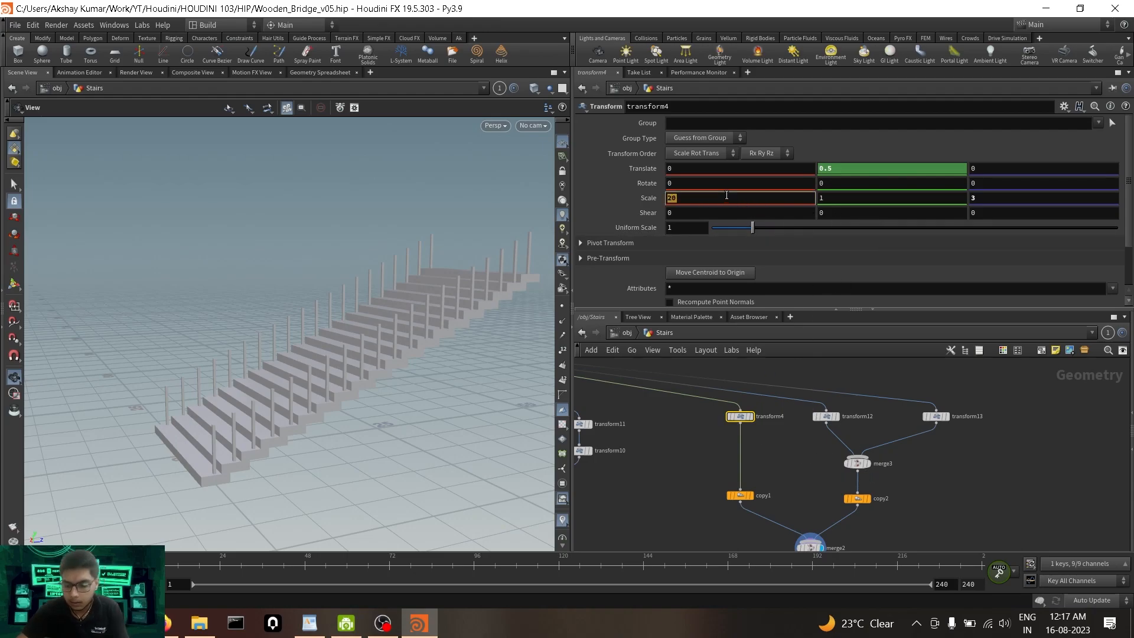
{"action": "key", "text": "Return"}
Set transform4's Y scale to 2 and check how the posts follow the taller steps.
{"action": "left_click", "coordinate": [836, 199]}
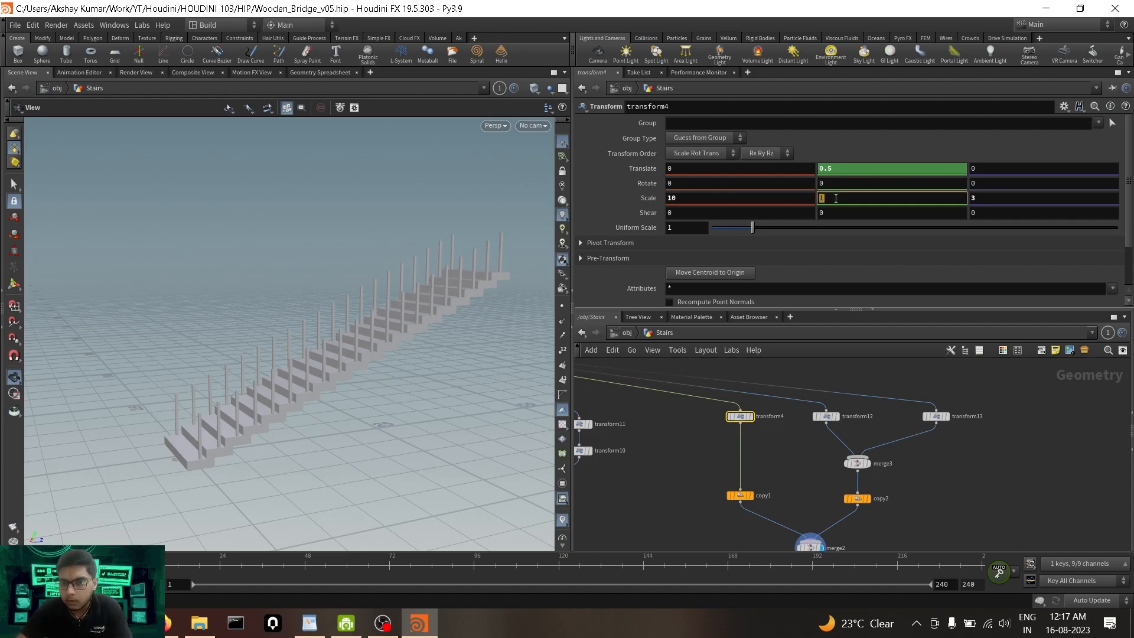
{"action": "type", "text": "2"}
{"action": "key", "text": "Return"}
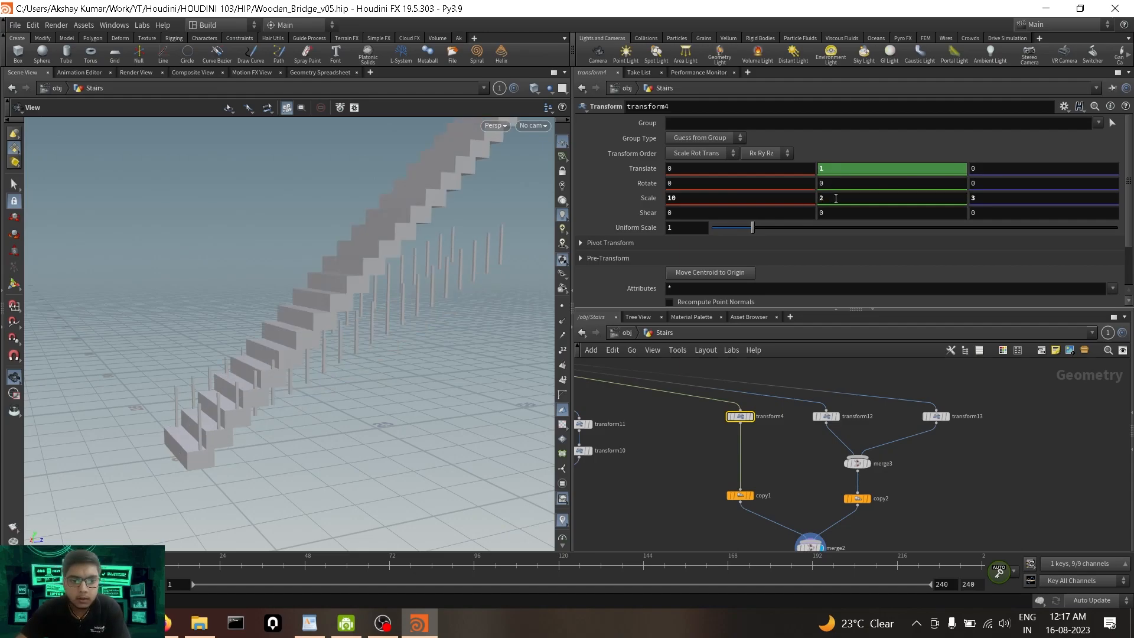
{"action": "left_click_drag", "start_coordinate": [354, 291], "coordinate": [314, 351]}
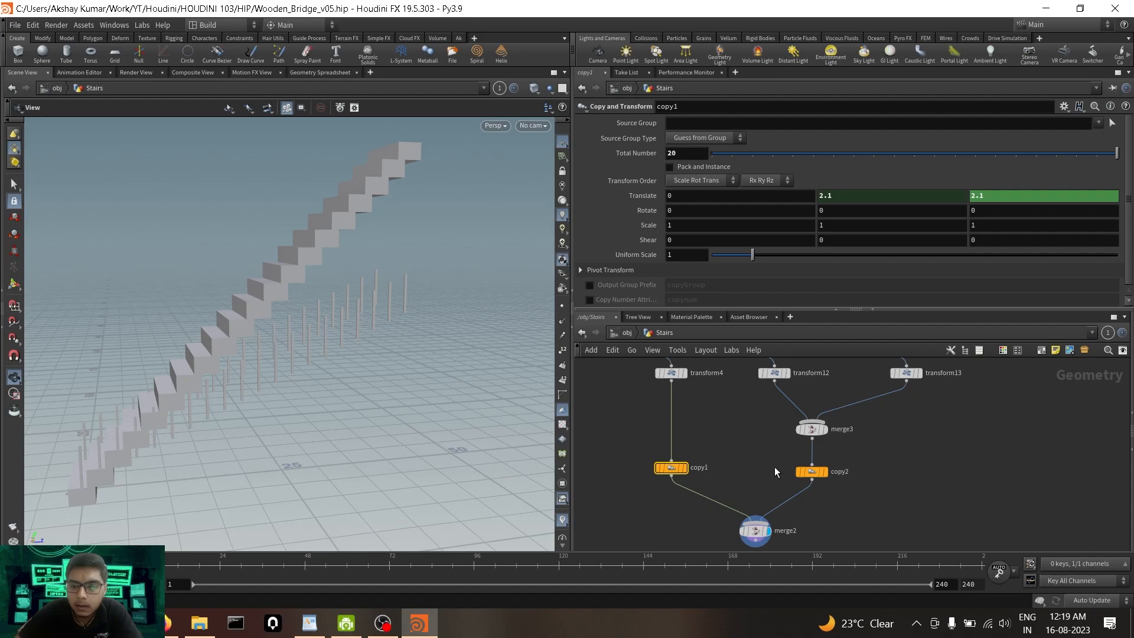
Copy copy1's Translate parameter and paste it onto copy2's Translate as relative references.
{"action": "left_click", "coordinate": [810, 472]}
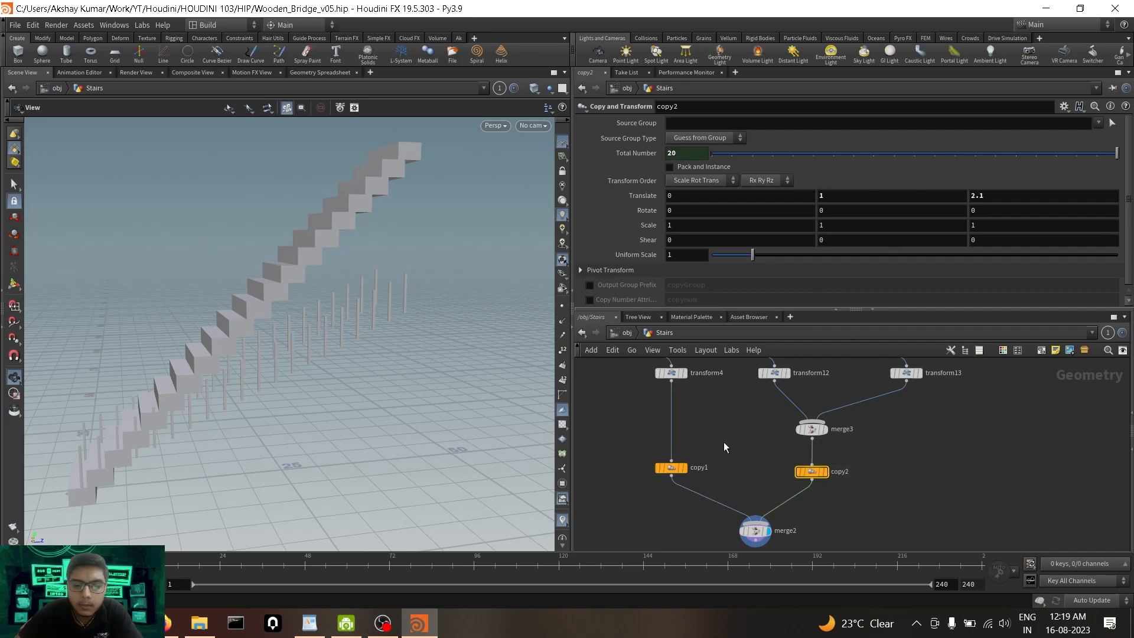
{"action": "left_click", "coordinate": [671, 467]}
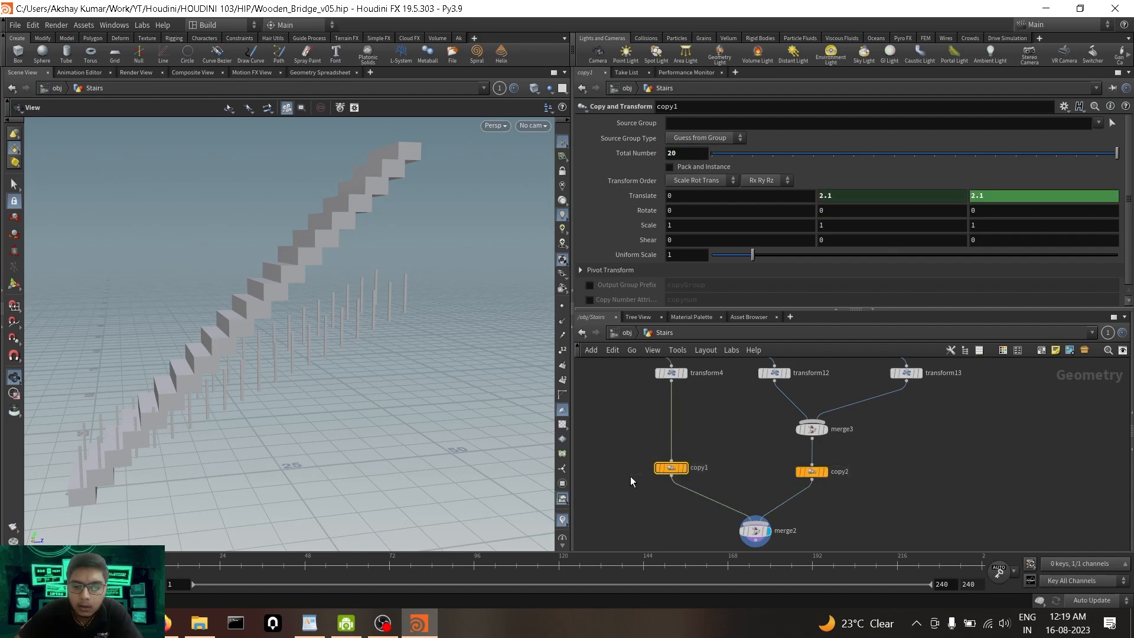
{"action": "right_click", "coordinate": [649, 196]}
{"action": "left_click", "coordinate": [699, 298]}
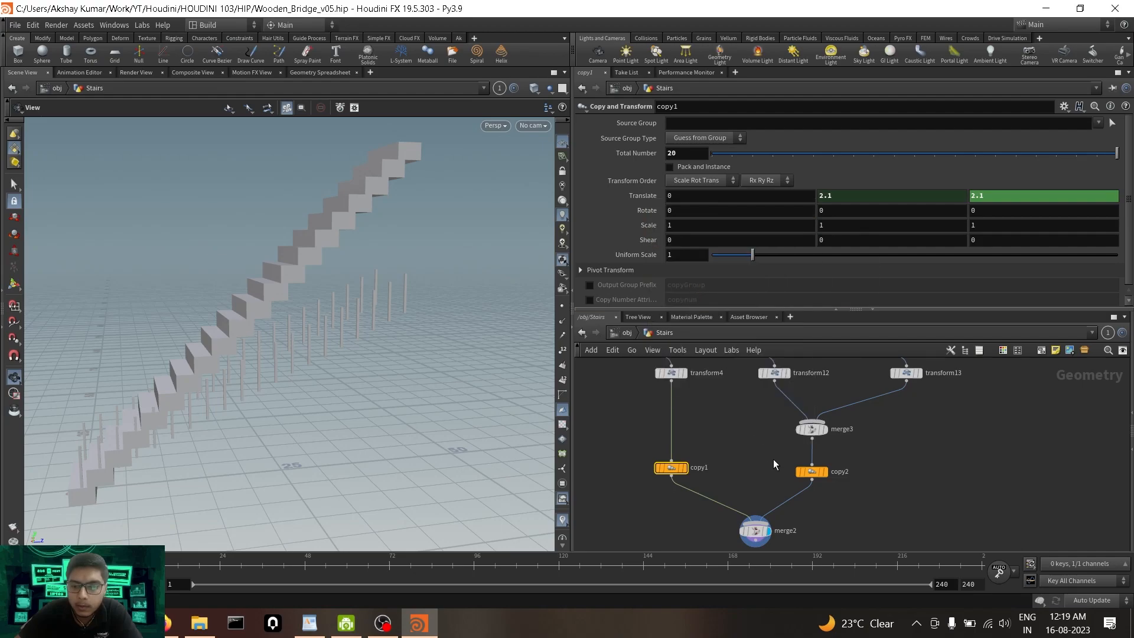
{"action": "left_click", "coordinate": [811, 472]}
{"action": "right_click", "coordinate": [647, 198]}
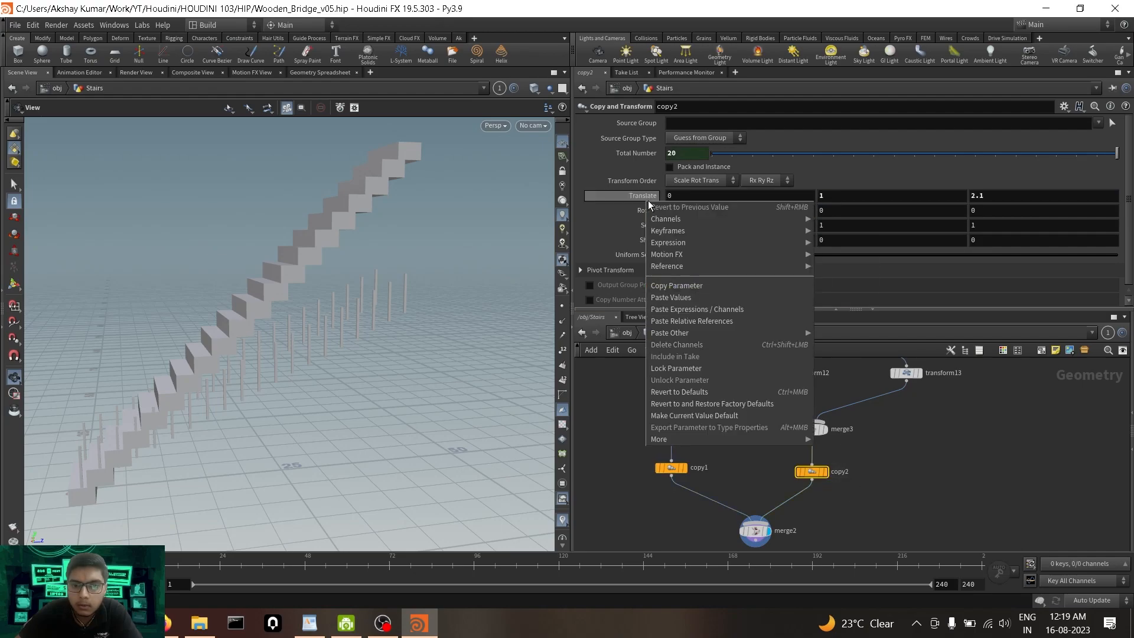
{"action": "left_click", "coordinate": [693, 321]}
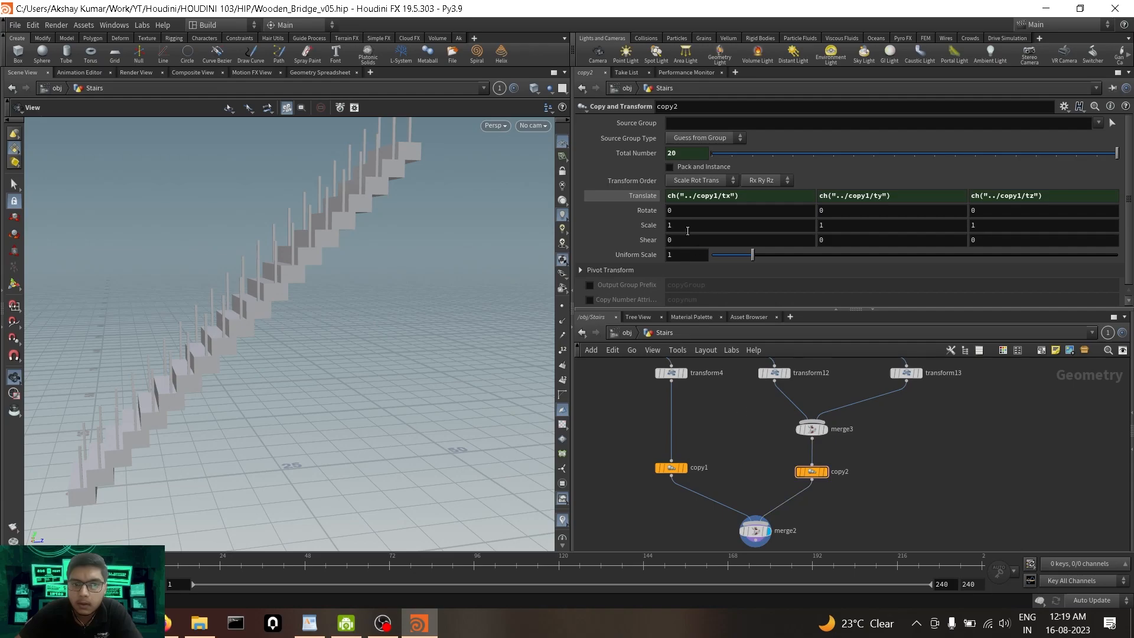
Compare the Translate values on copy1 and copy2, and review the translate expressions on the post transforms.
{"action": "left_click", "coordinate": [645, 196]}
{"action": "left_click_drag", "start_coordinate": [622, 439], "coordinate": [705, 491]}
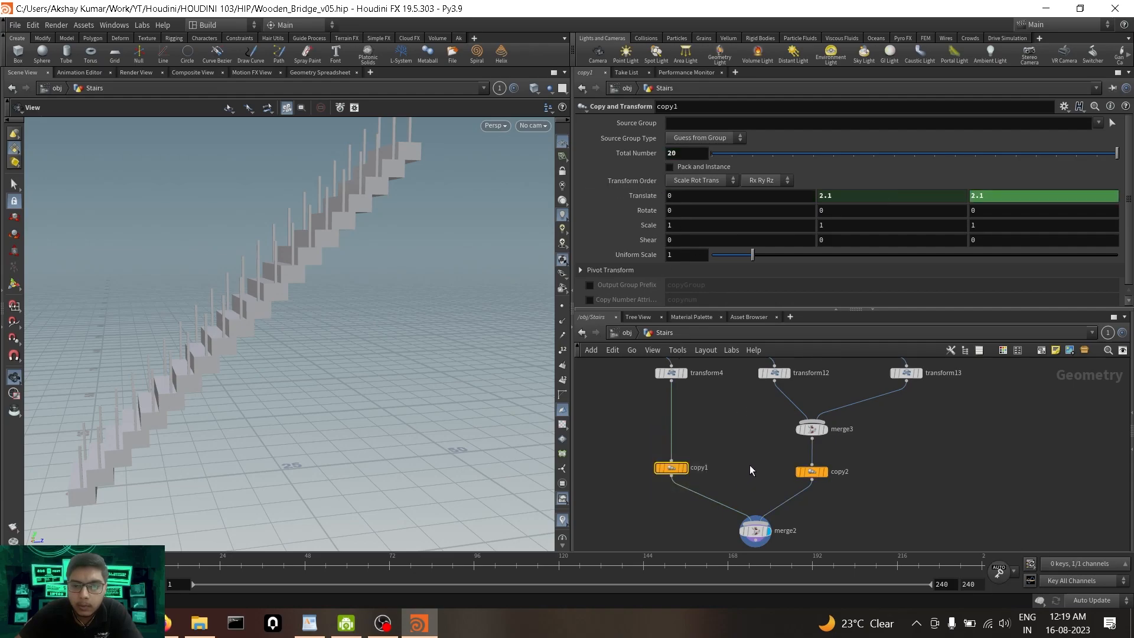
{"action": "left_click_drag", "start_coordinate": [766, 456], "coordinate": [898, 493]}
{"action": "middle_click_drag", "start_coordinate": [905, 464], "coordinate": [906, 503]}
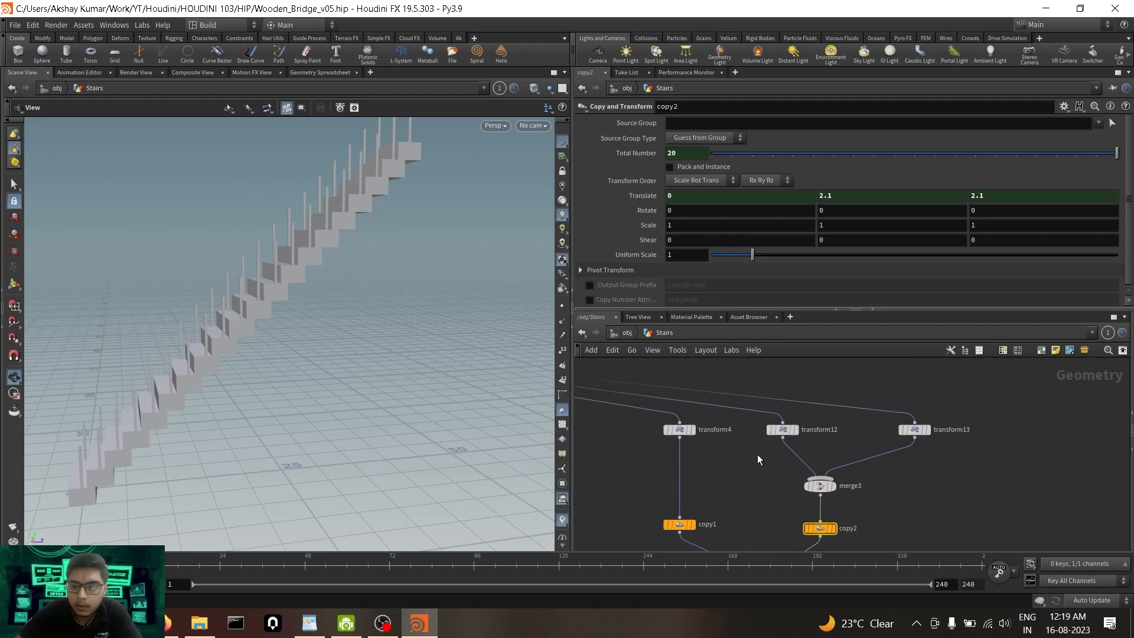
{"action": "left_click_drag", "start_coordinate": [757, 455], "coordinate": [814, 409]}
{"action": "left_click_drag", "start_coordinate": [906, 392], "coordinate": [968, 480]}
{"action": "middle_click_drag", "start_coordinate": [726, 470], "coordinate": [750, 482]}
{"action": "left_click", "coordinate": [640, 167]}
{"action": "left_click", "coordinate": [698, 440]}
{"action": "scroll", "coordinate": [847, 201], "scroll_direction": "up", "scroll_amount": 4}
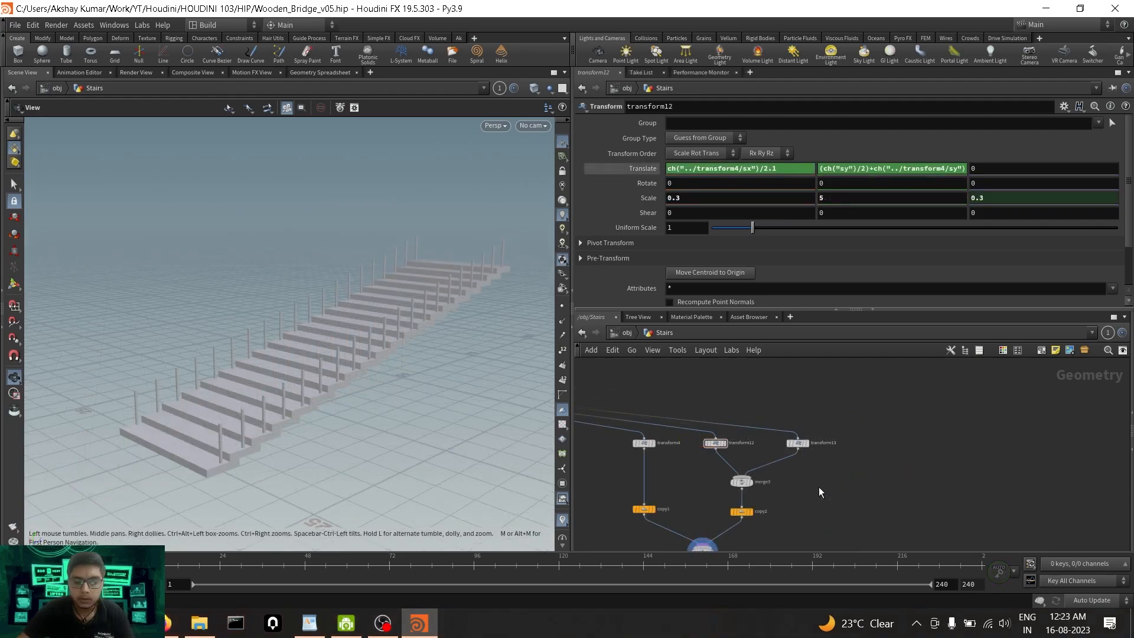
Switch to the browser to consult the staircase anatomy diagram, and return to Houdini's Stairs network.
{"action": "left_click", "coordinate": [171, 623]}
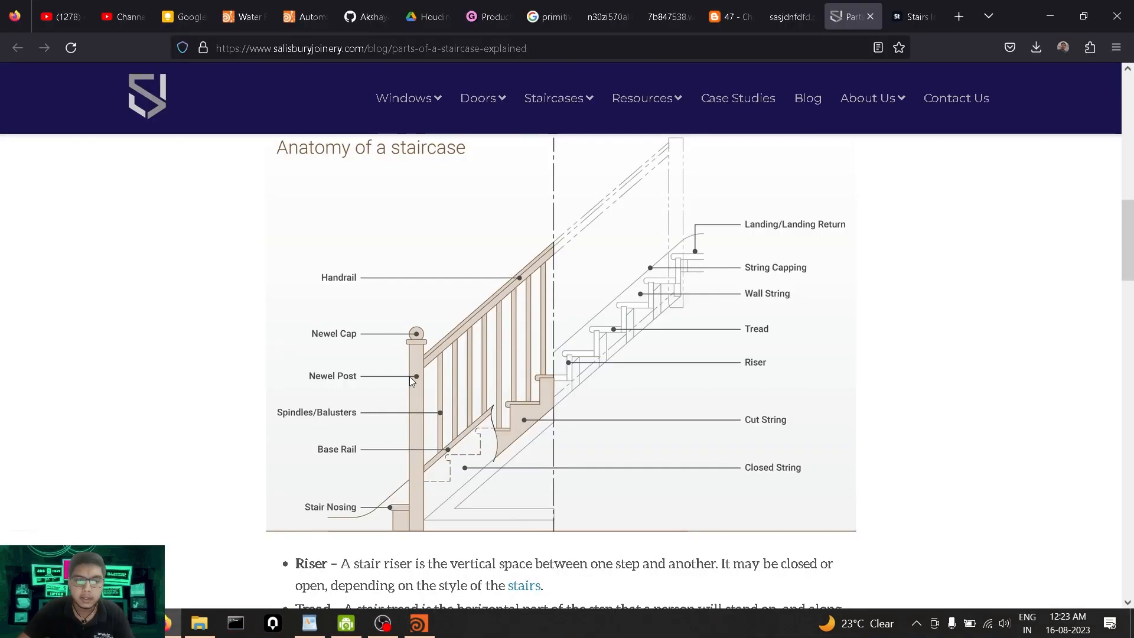
{"action": "left_click", "coordinate": [419, 623]}
{"action": "middle_click_drag", "start_coordinate": [952, 461], "coordinate": [873, 459]}
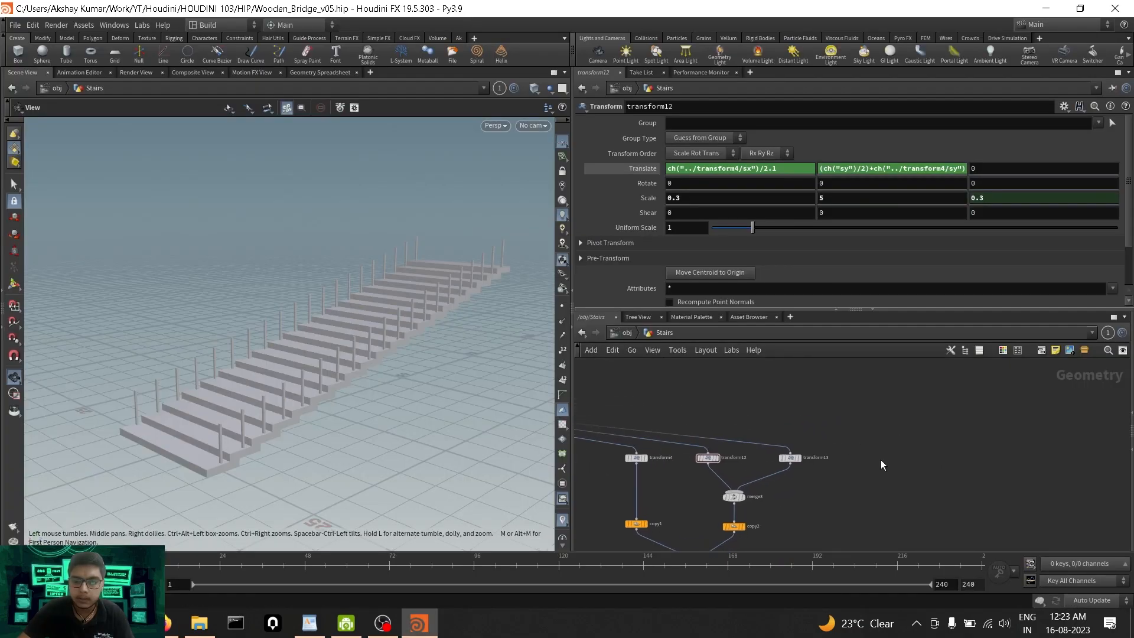
Add a Line node to the Stairs network, display it, and lengthen it to about 6.03.
{"action": "key", "text": "Tab"}
{"action": "type", "text": "line"}
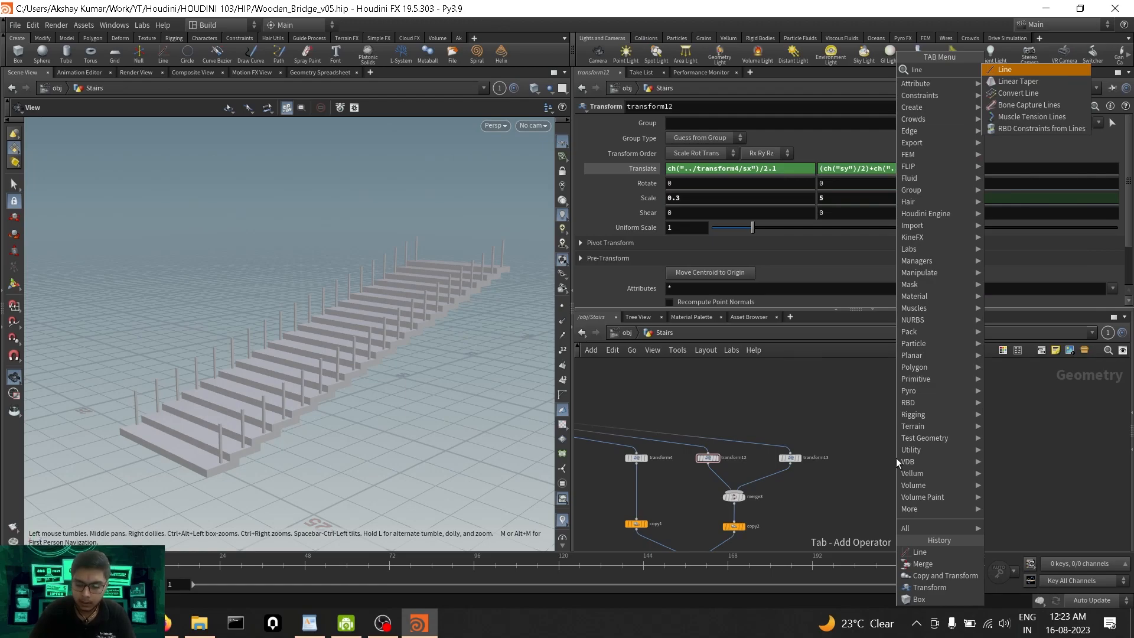
{"action": "key", "text": "Return"}
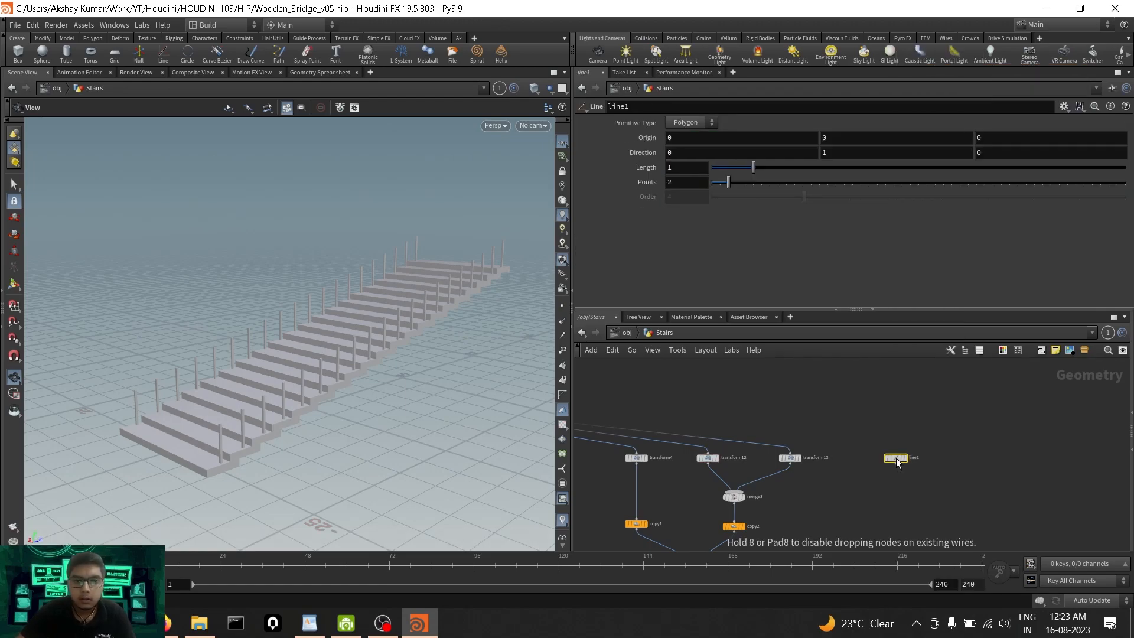
{"action": "left_click", "coordinate": [891, 456]}
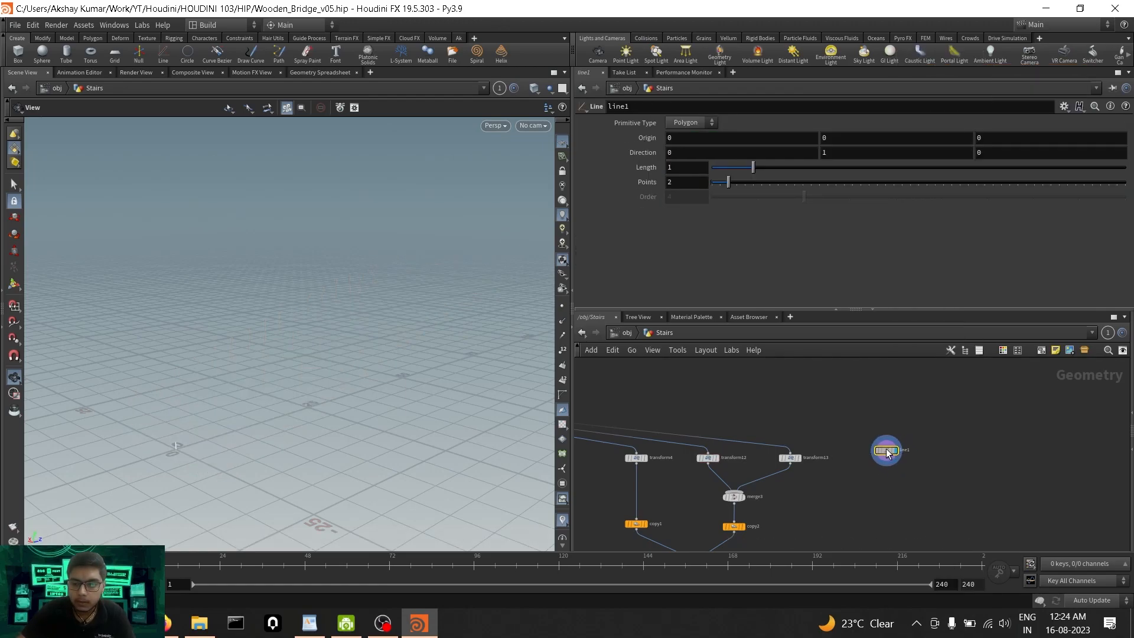
{"action": "scroll", "coordinate": [306, 367], "scroll_direction": "up", "scroll_amount": 5}
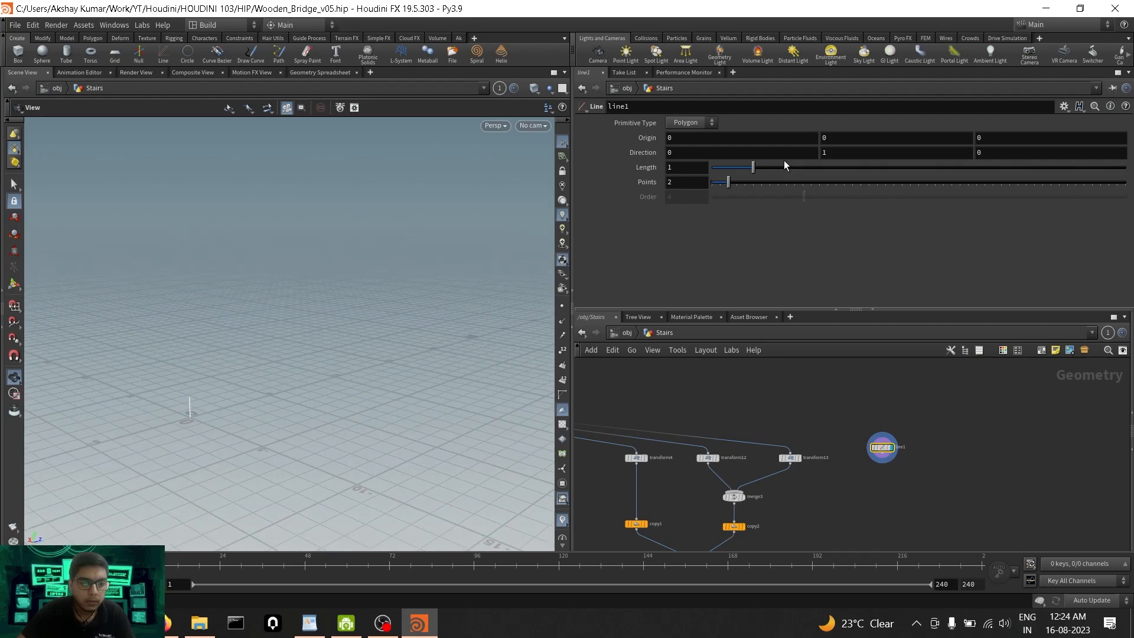
{"action": "left_click_drag", "start_coordinate": [756, 171], "coordinate": [961, 169]}
{"action": "mouse_move", "coordinate": [234, 410]}
{"action": "middle_mouse_down"}
{"action": "mouse_move", "coordinate": [337, 401]}
{"action": "mouse_move", "coordinate": [247, 403]}
{"action": "middle_mouse_up"}
{"action": "left_click_drag", "start_coordinate": [246, 403], "coordinate": [207, 399]}
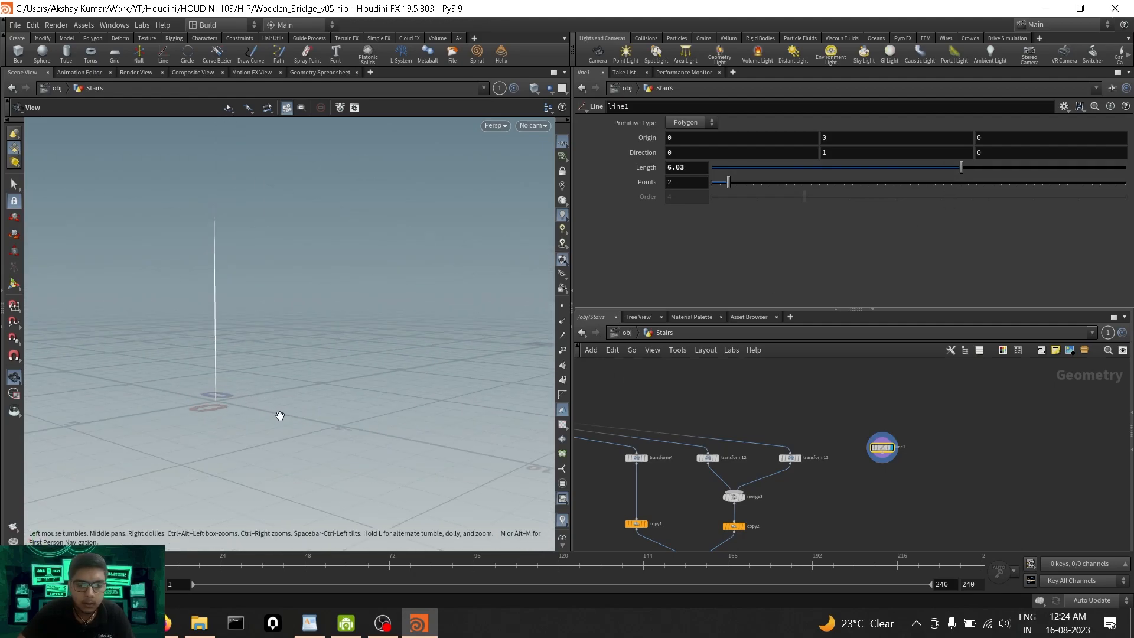
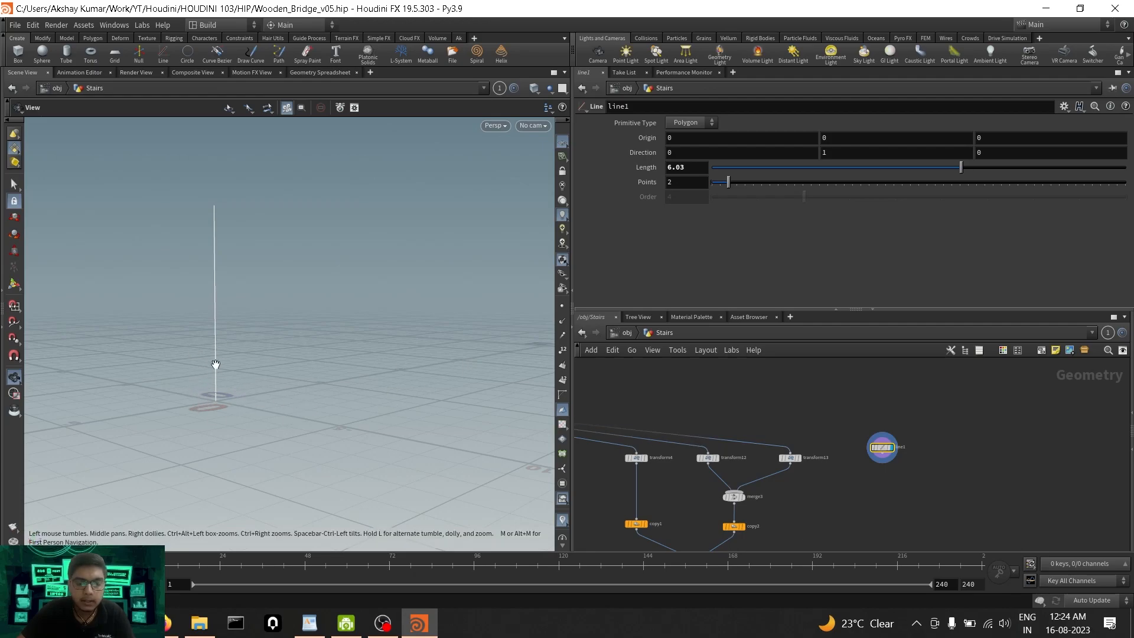
Display transform12's post and then line1 to compare the box post's height and base with the line.
{"action": "left_click", "coordinate": [717, 459]}
{"action": "left_click", "coordinate": [707, 460]}
{"action": "middle_click_drag", "start_coordinate": [118, 325], "coordinate": [281, 382]}
{"action": "right_click_drag", "start_coordinate": [281, 382], "coordinate": [225, 400]}
{"action": "left_click_drag", "start_coordinate": [215, 397], "coordinate": [252, 392]}
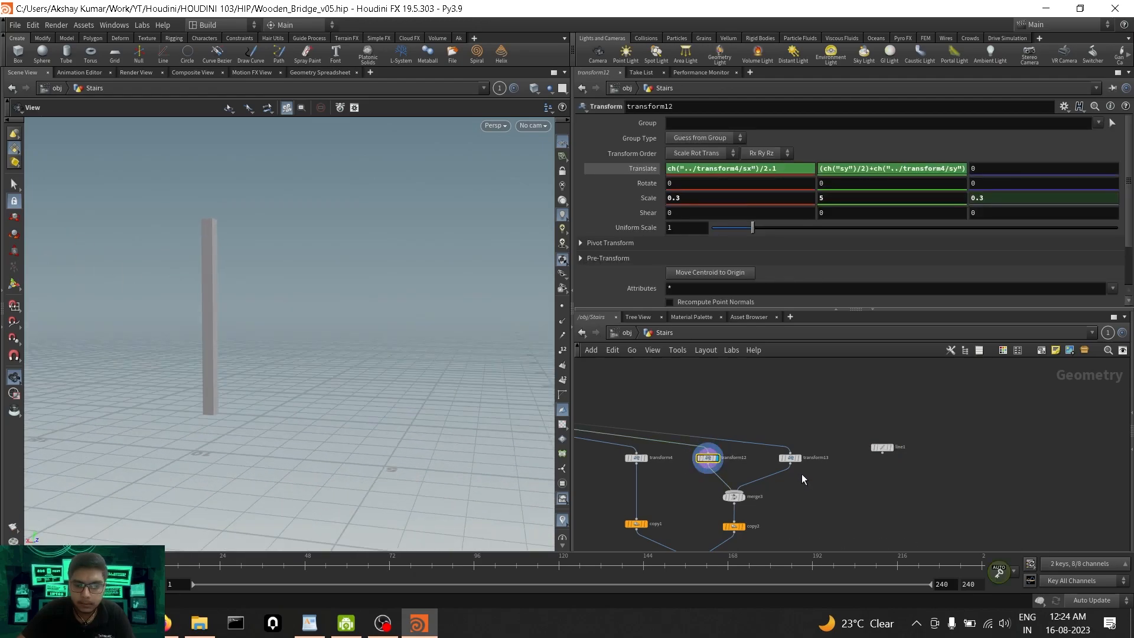
{"action": "scroll", "coordinate": [746, 421], "scroll_direction": "down", "scroll_amount": 2}
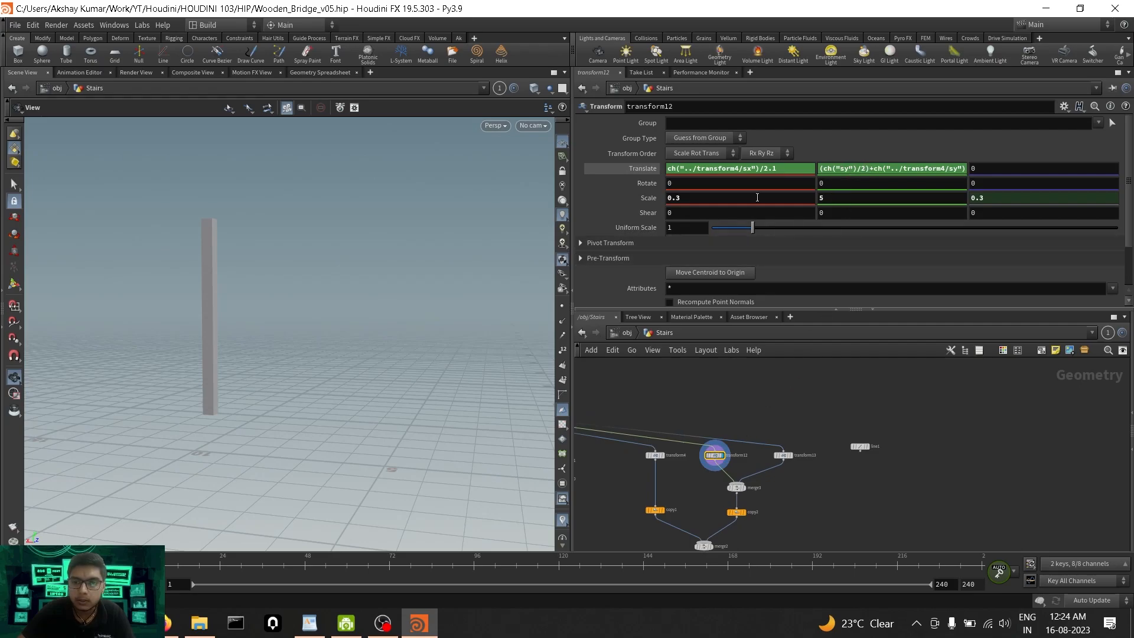
{"action": "left_click", "coordinate": [866, 447]}
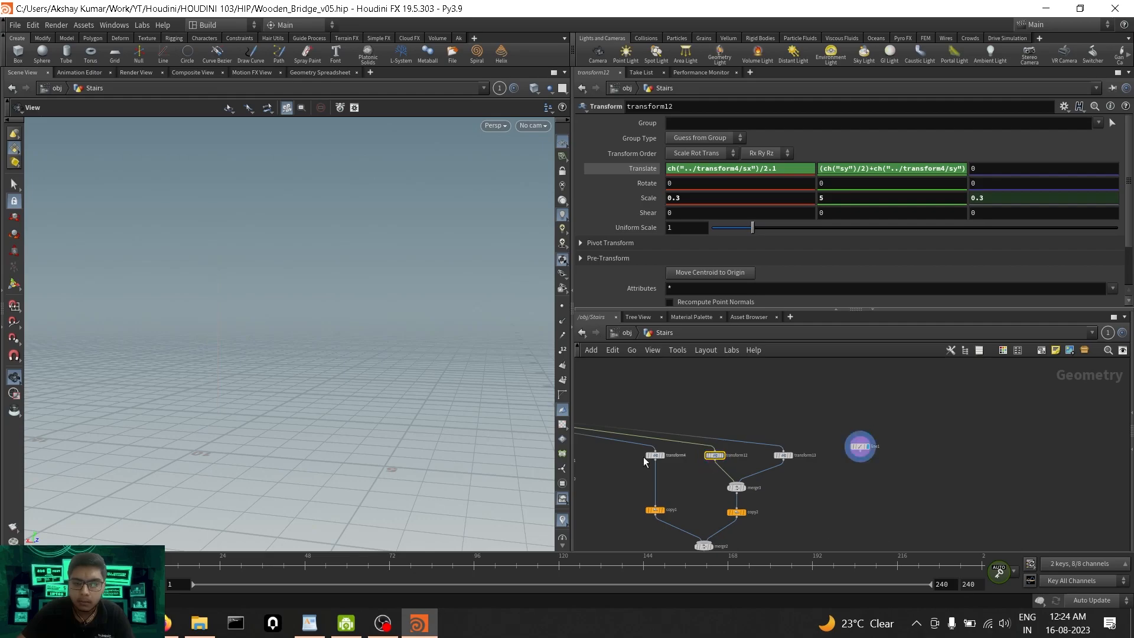
{"action": "key", "text": "f"}
{"action": "left_click_drag", "start_coordinate": [333, 411], "coordinate": [329, 380]}
Move the line1 node above the two post transforms, transform12 and transform13.
{"action": "scroll", "coordinate": [786, 410], "scroll_direction": "down", "scroll_amount": 2}
{"action": "middle_click_drag", "start_coordinate": [786, 410], "coordinate": [799, 439]}
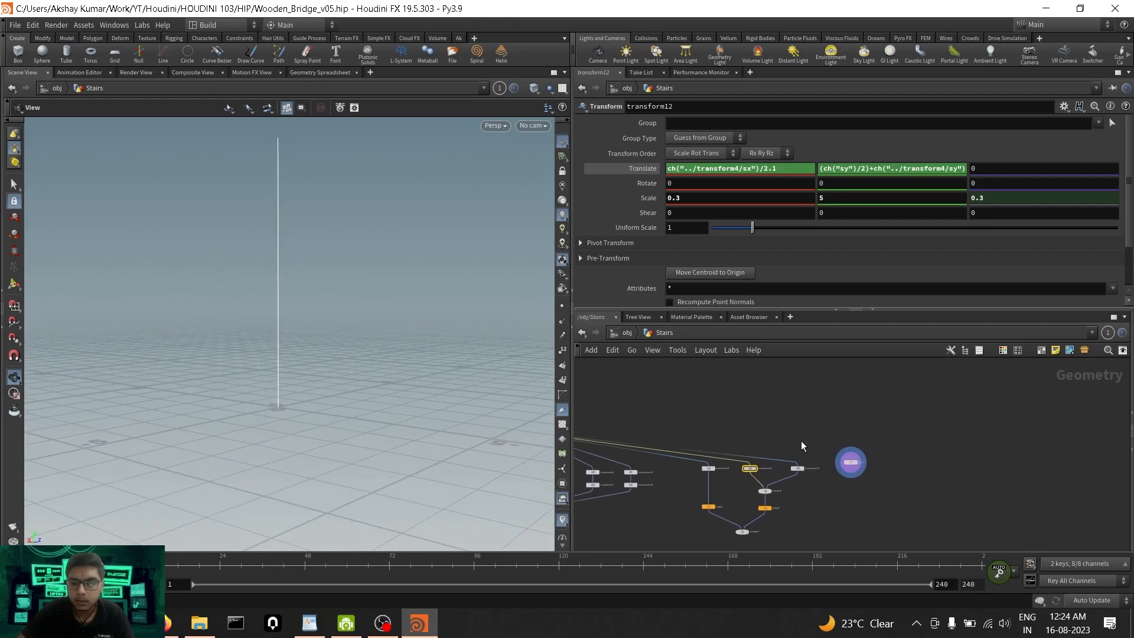
{"action": "scroll", "coordinate": [801, 441], "scroll_direction": "up", "scroll_amount": 3}
{"action": "left_click_drag", "start_coordinate": [890, 473], "coordinate": [748, 424]}
{"action": "middle_click_drag", "start_coordinate": [860, 492], "coordinate": [875, 368]}
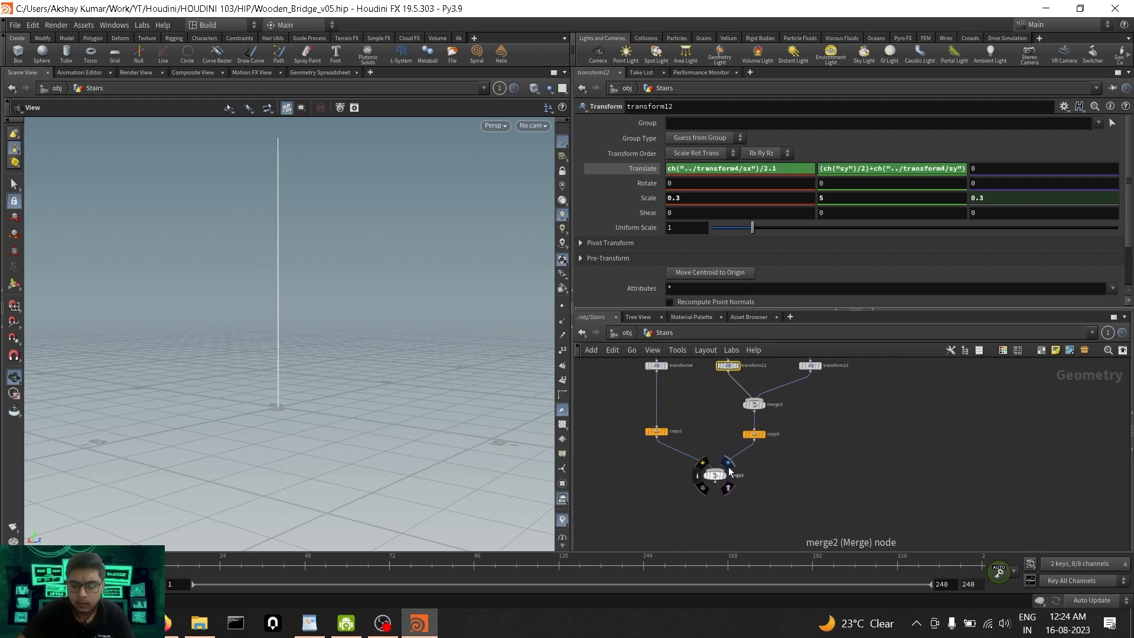
Display merge2 and feed line1 into transform12 and transform13 in place of their existing inputs.
{"action": "left_click", "coordinate": [726, 474]}
{"action": "left_click", "coordinate": [828, 452]}
{"action": "middle_click_drag", "start_coordinate": [828, 453], "coordinate": [788, 495]}
{"action": "key", "text": "f"}
{"action": "left_click_drag", "start_coordinate": [308, 344], "coordinate": [331, 396]}
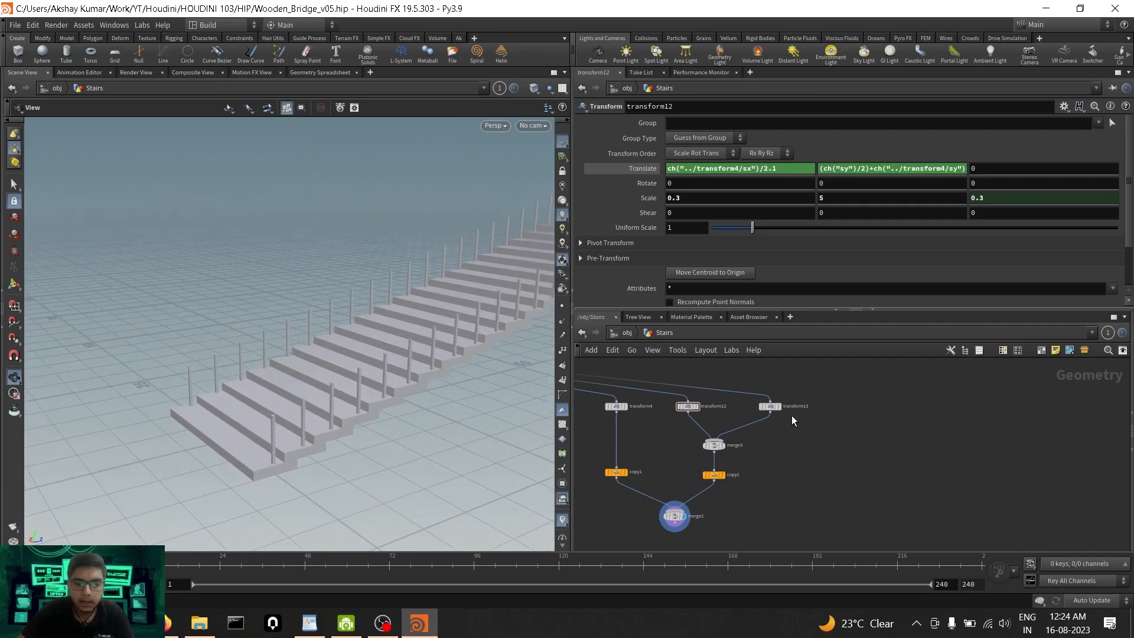
{"action": "middle_click_drag", "start_coordinate": [792, 416], "coordinate": [785, 471]}
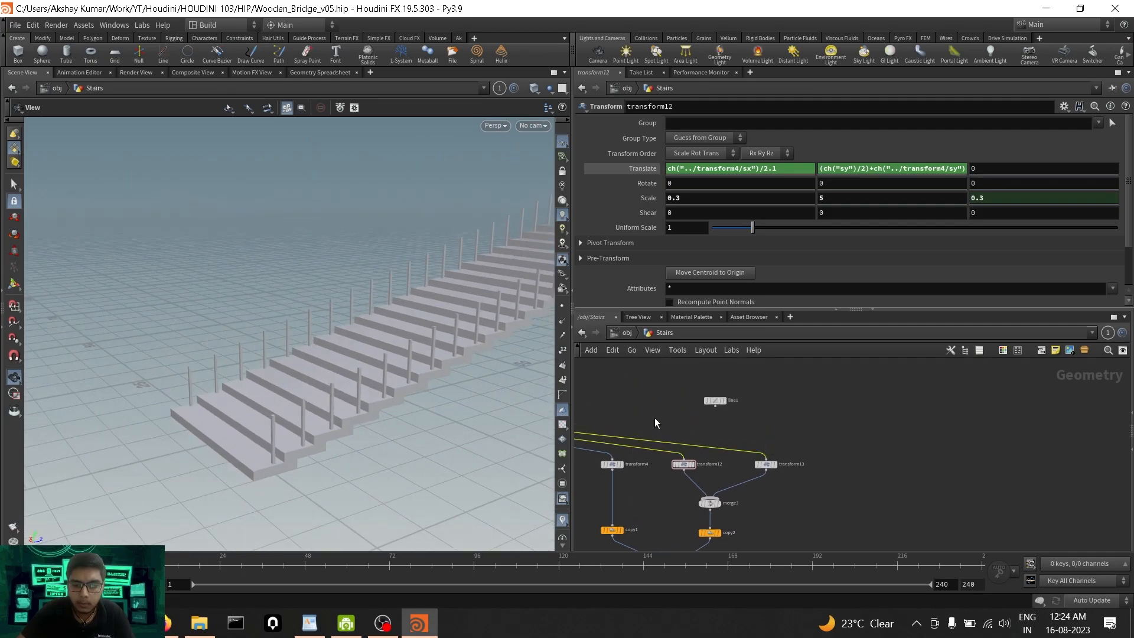
{"action": "left_click_drag", "start_coordinate": [703, 445], "coordinate": [728, 431]}
Set transform12's Y scale to 1.
{"action": "left_click", "coordinate": [686, 466]}
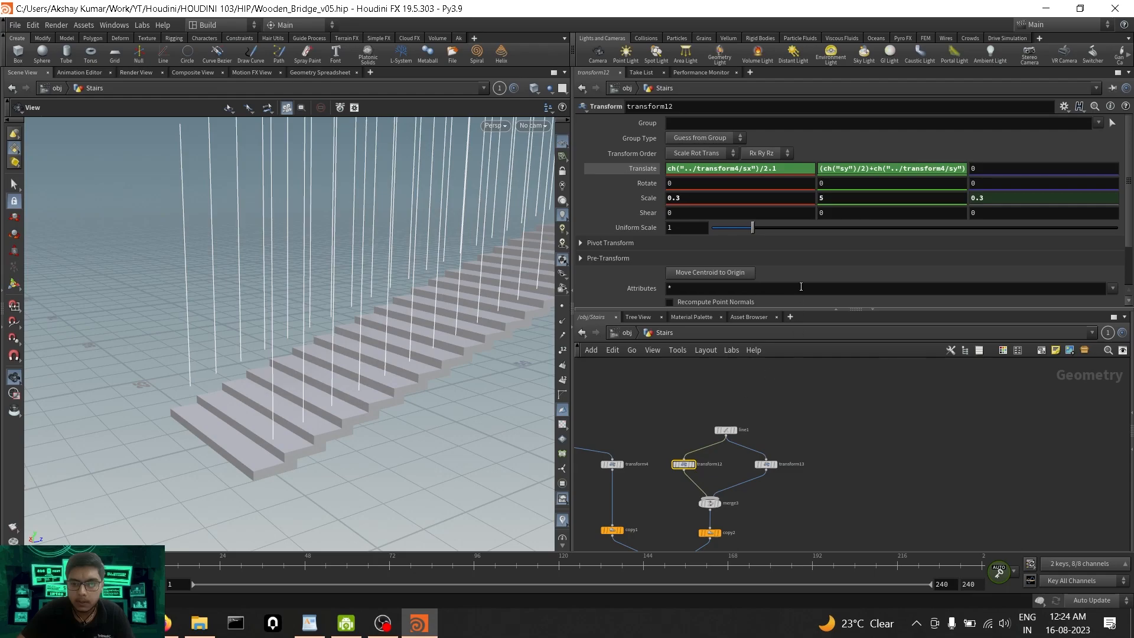
{"action": "double_click", "coordinate": [869, 199]}
{"action": "type", "text": "1"}
{"action": "key", "text": "Return"}
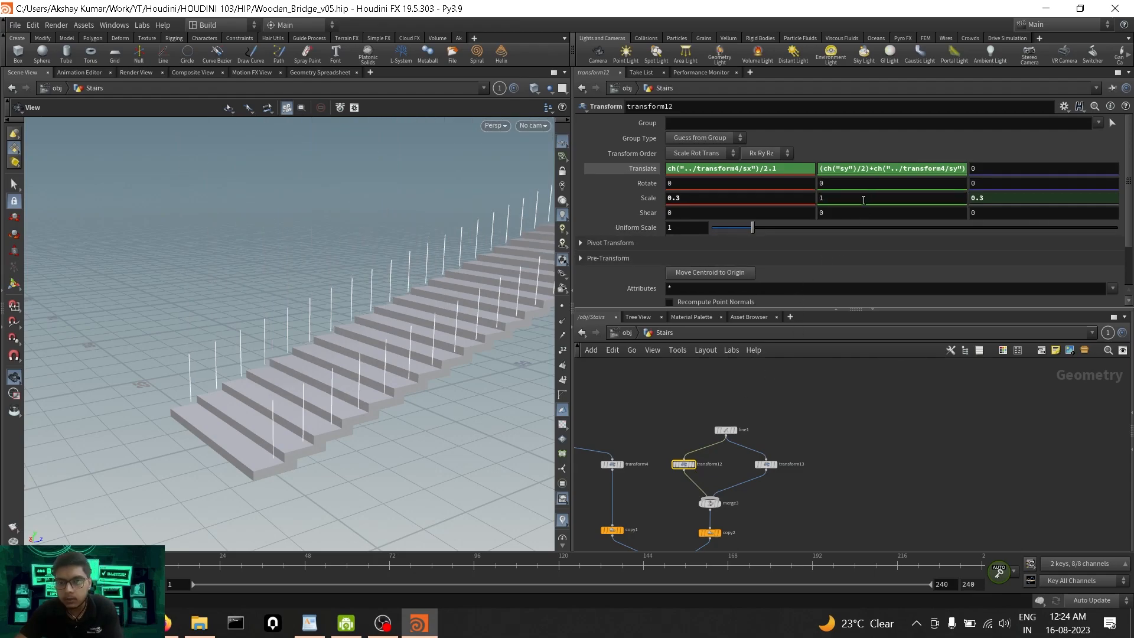
Set line1's length to 5 and check where the line posts meet the steps.
{"action": "left_click", "coordinate": [726, 430]}
{"action": "double_click", "coordinate": [692, 168]}
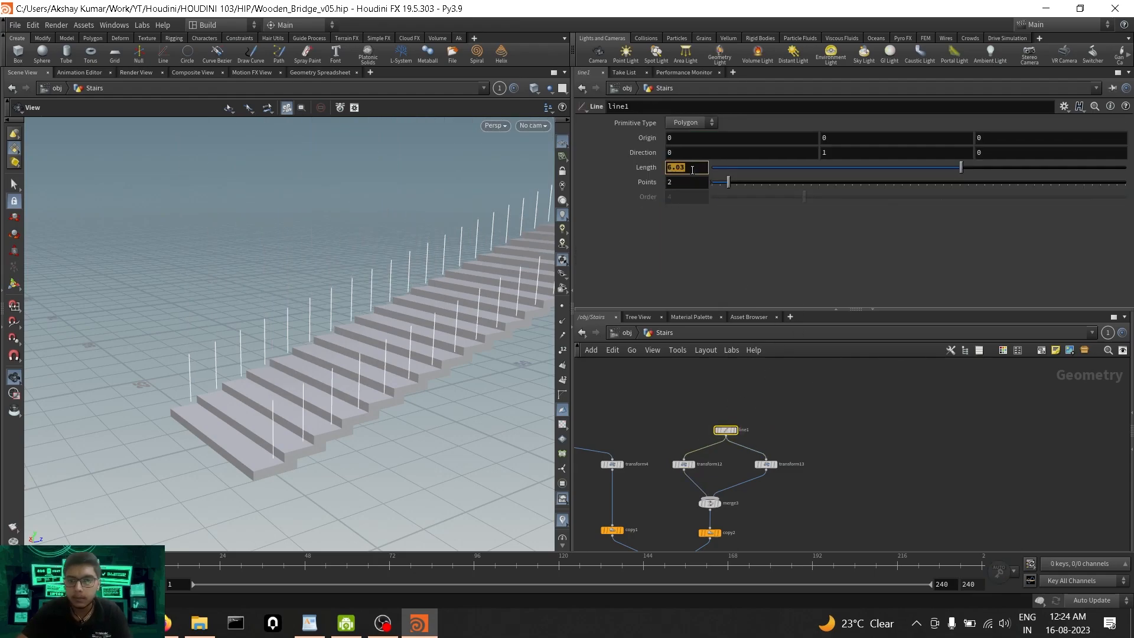
{"action": "type", "text": "5"}
{"action": "key", "text": "Return"}
{"action": "left_click_drag", "start_coordinate": [443, 392], "coordinate": [264, 453]}
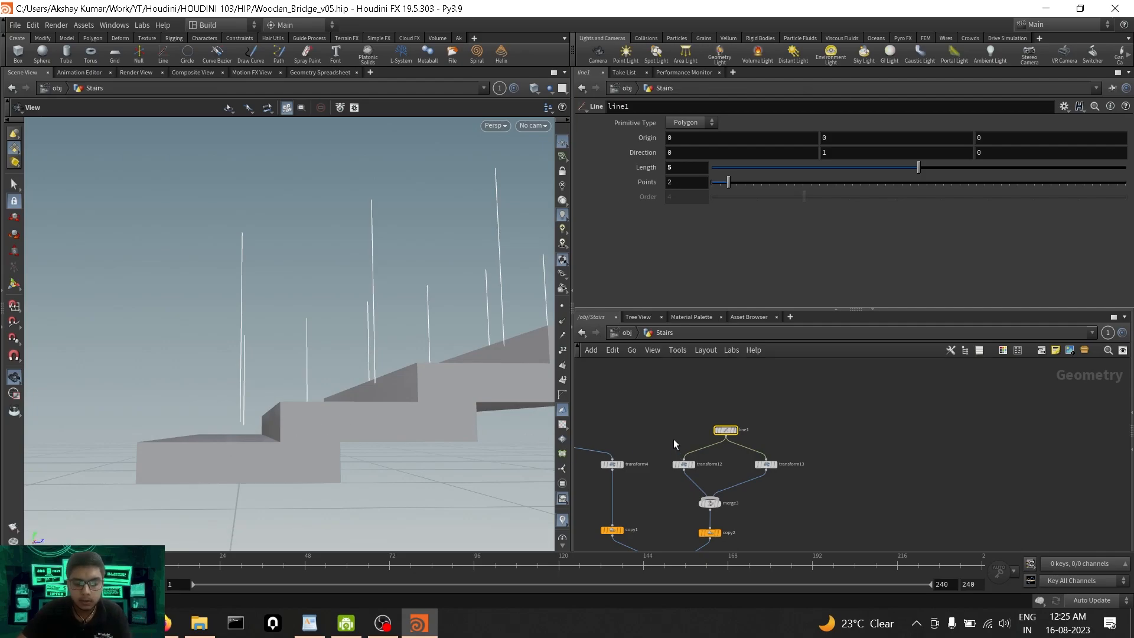
Remove the (ch("sy")/2) term from transform12's Y translate so the expression is ch("../transform4/sy").
{"action": "left_click", "coordinate": [682, 465]}
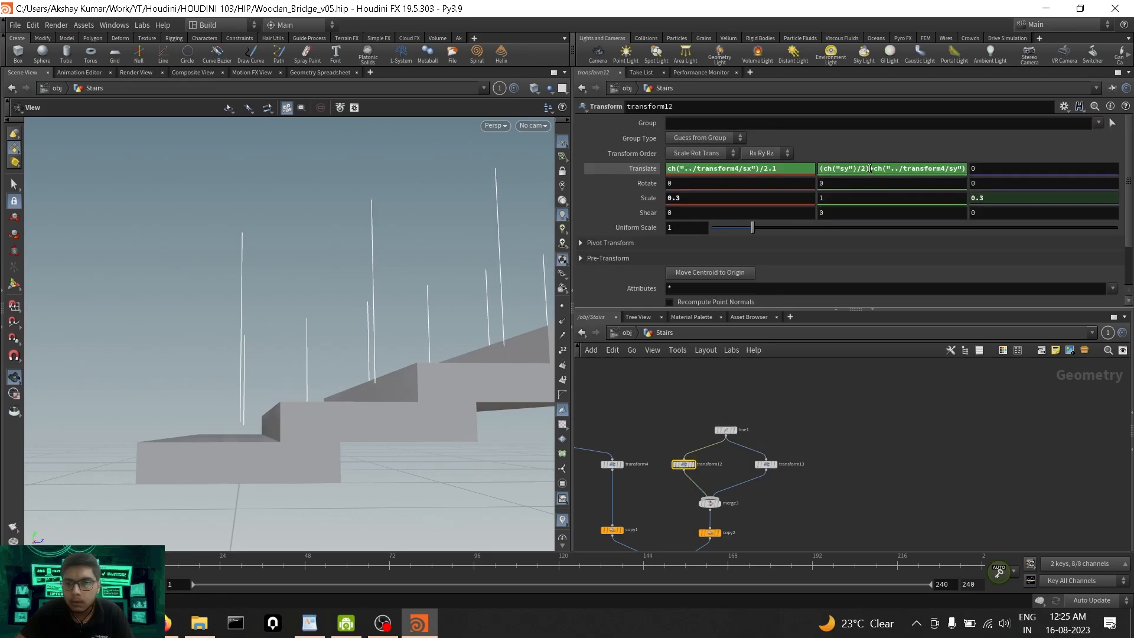
{"action": "left_click_drag", "start_coordinate": [873, 169], "coordinate": [813, 169]}
{"action": "key", "text": "BackSpace"}
{"action": "left_click", "coordinate": [851, 422]}
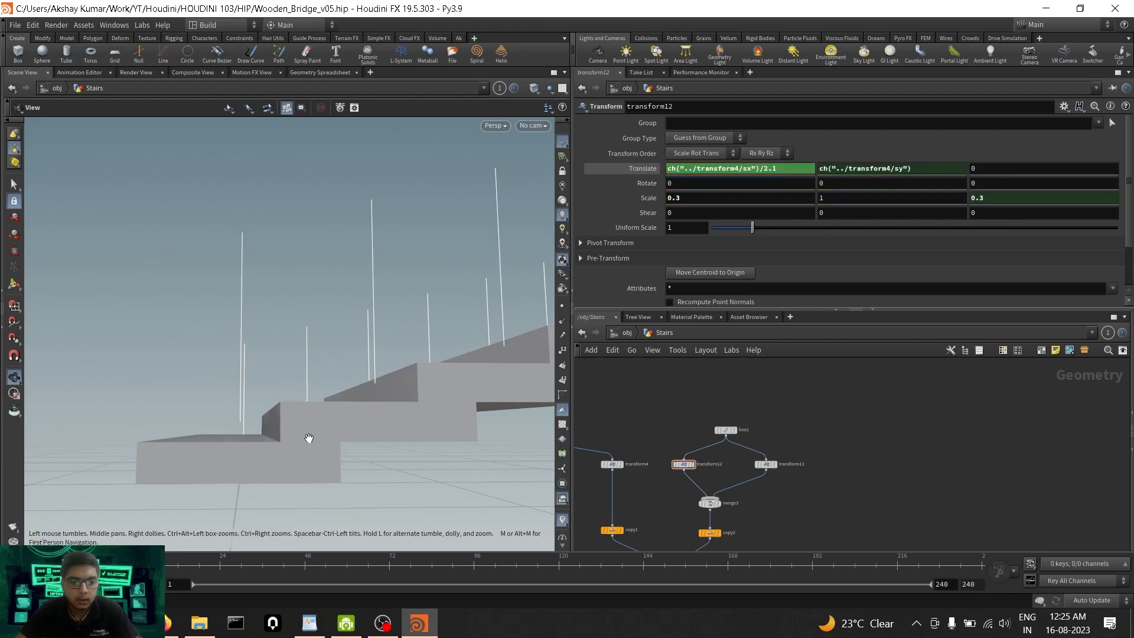
{"action": "left_click_drag", "start_coordinate": [309, 438], "coordinate": [319, 443]}
Copy transform12's Y translate and paste it onto transform13's Y translate as a relative reference.
{"action": "left_click", "coordinate": [766, 464]}
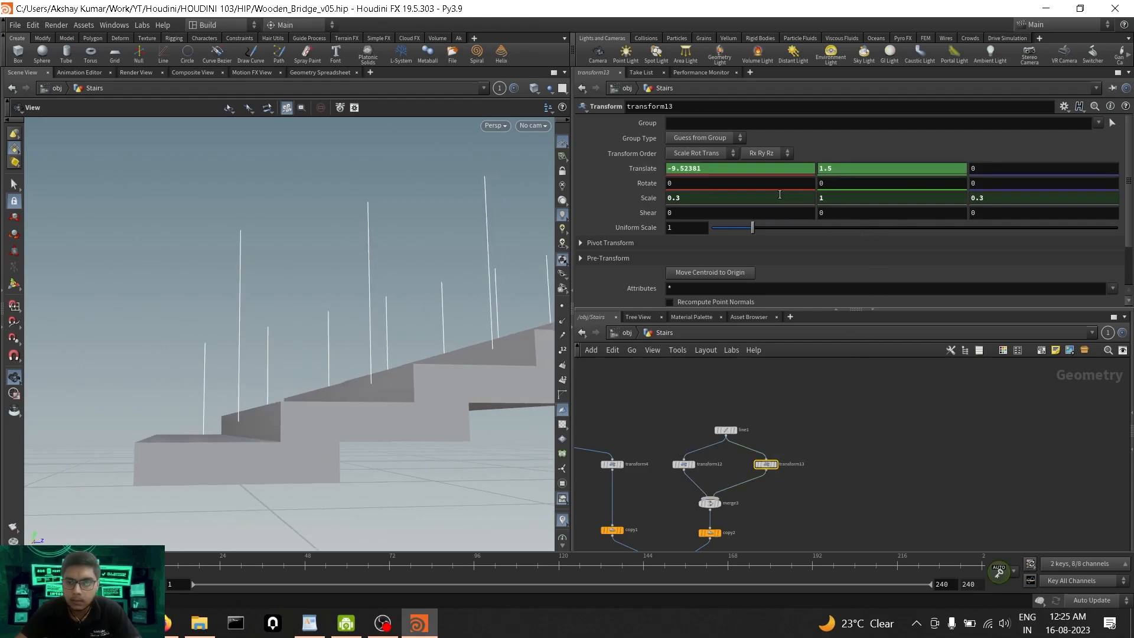
{"action": "left_click", "coordinate": [650, 168]}
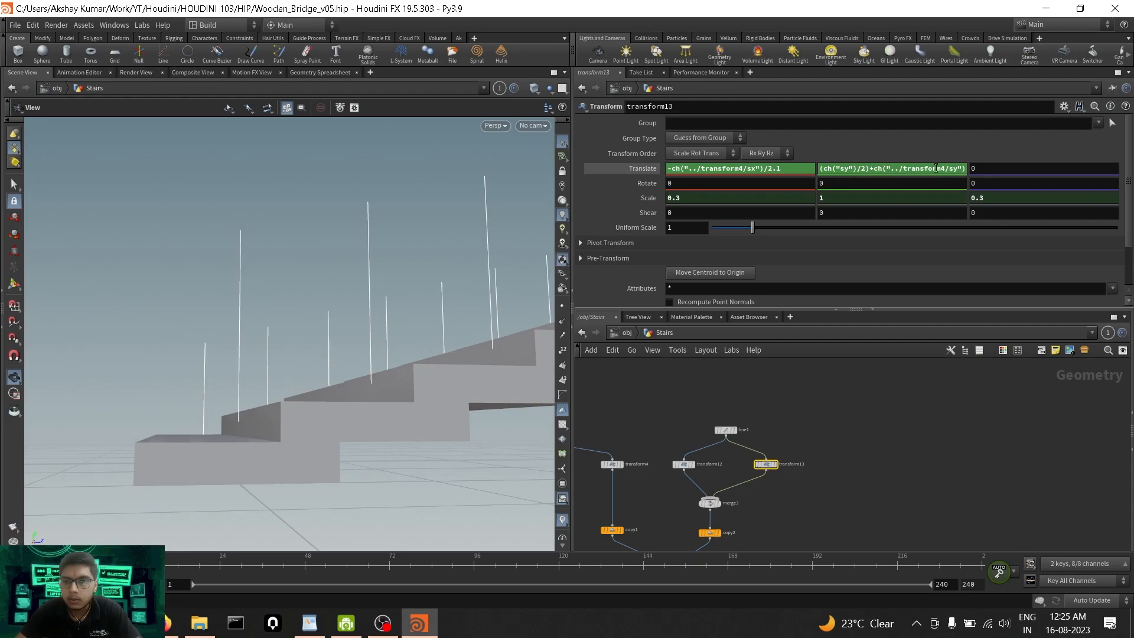
{"action": "left_click_drag", "start_coordinate": [671, 433], "coordinate": [697, 482]}
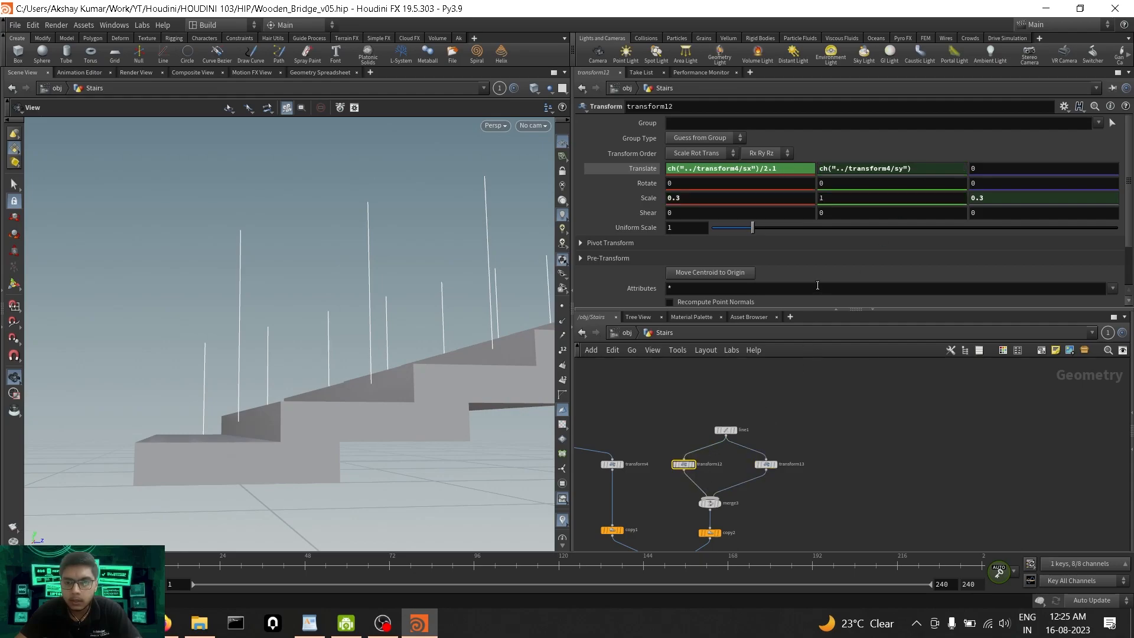
{"action": "right_click", "coordinate": [836, 165]}
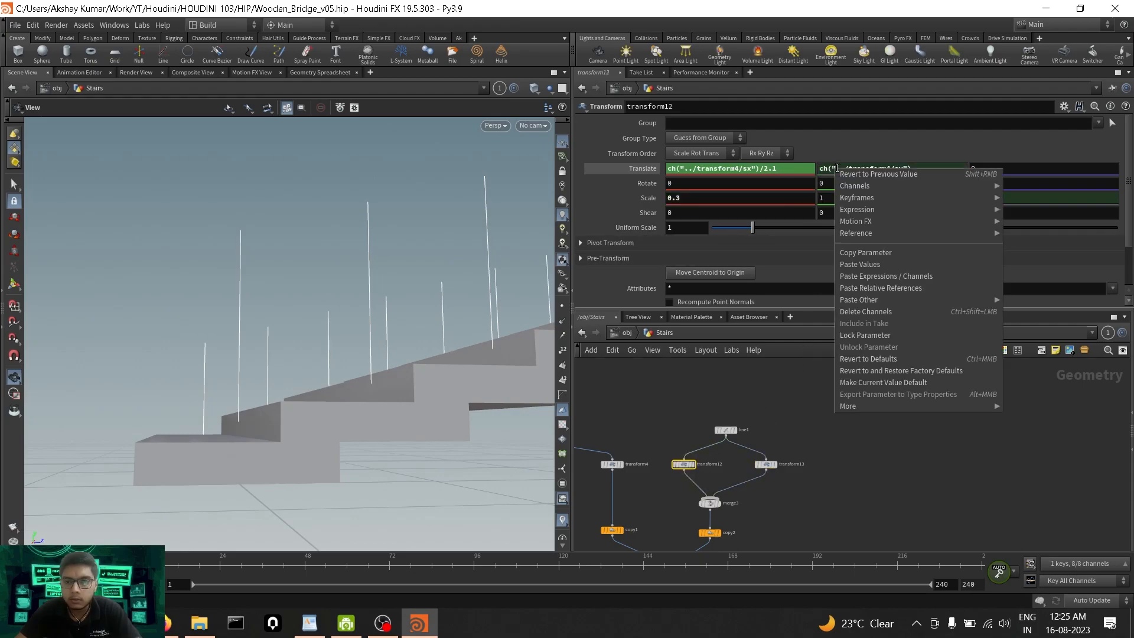
{"action": "left_click", "coordinate": [880, 253]}
{"action": "left_click_drag", "start_coordinate": [799, 420], "coordinate": [762, 475]}
{"action": "right_click", "coordinate": [858, 169]}
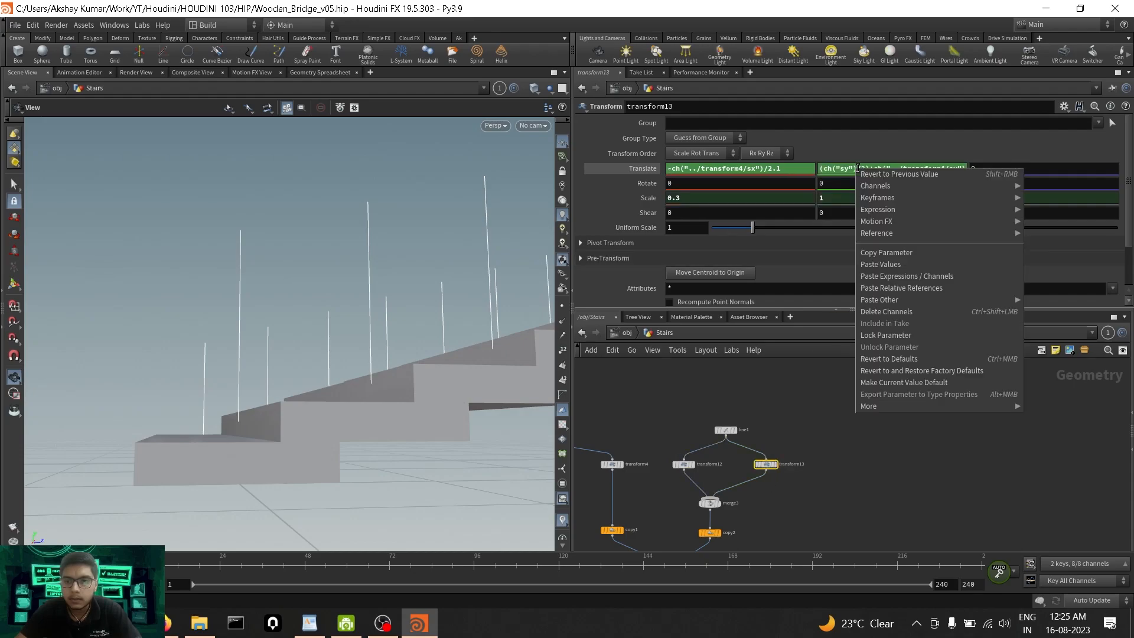
{"action": "left_click", "coordinate": [924, 288]}
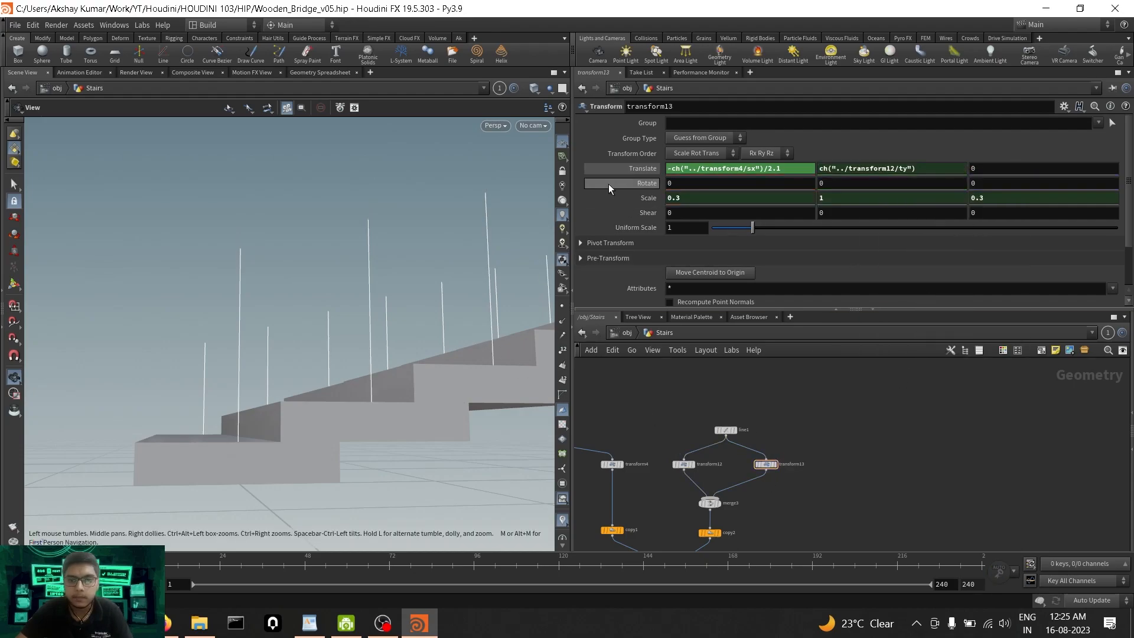
{"action": "left_click", "coordinate": [622, 169]}
Examine how the line posts sit on the steps along both sides of the staircase.
{"action": "left_click_drag", "start_coordinate": [685, 494], "coordinate": [691, 495]}
{"action": "left_click_drag", "start_coordinate": [824, 436], "coordinate": [771, 486]}
{"action": "key", "text": "f"}
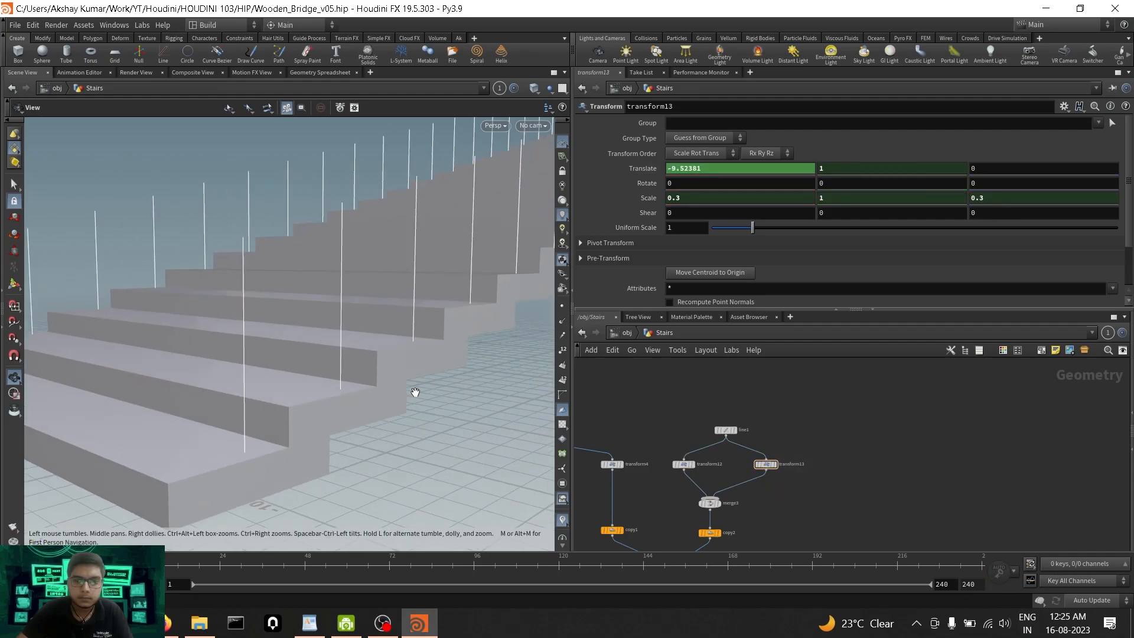
{"action": "left_click_drag", "start_coordinate": [282, 378], "coordinate": [425, 404]}
{"action": "scroll", "coordinate": [345, 423], "scroll_direction": "up", "scroll_amount": 5}
{"action": "left_click_drag", "start_coordinate": [346, 421], "coordinate": [219, 413]}
{"action": "mouse_move", "coordinate": [359, 396]}
{"action": "left_mouse_down"}
{"action": "mouse_move", "coordinate": [287, 400]}
{"action": "mouse_move", "coordinate": [338, 390]}
{"action": "left_mouse_up"}
{"action": "scroll", "coordinate": [703, 415], "scroll_direction": "up", "scroll_amount": 1}
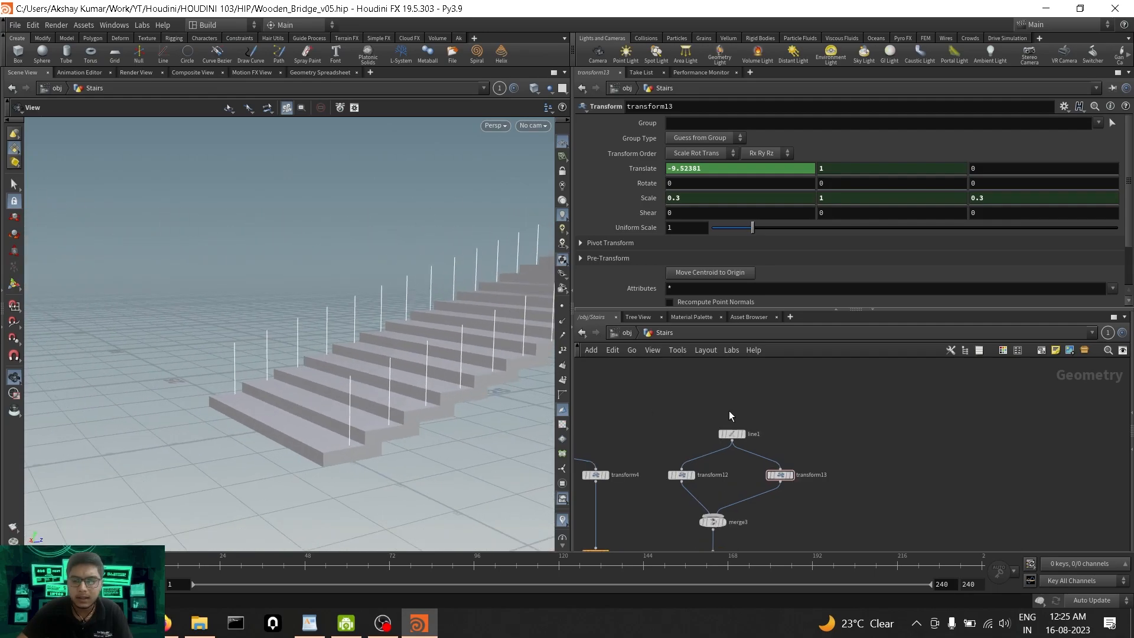
{"action": "middle_click_drag", "start_coordinate": [804, 430], "coordinate": [781, 448]}
{"action": "left_click_drag", "start_coordinate": [710, 452], "coordinate": [693, 447]}
{"action": "left_click_drag", "start_coordinate": [658, 495], "coordinate": [650, 496]}
{"action": "scroll", "coordinate": [768, 458], "scroll_direction": "down", "scroll_amount": 2}
{"action": "middle_click_drag", "start_coordinate": [761, 451], "coordinate": [753, 438]}
{"action": "scroll", "coordinate": [331, 400], "scroll_direction": "up", "scroll_amount": 3}
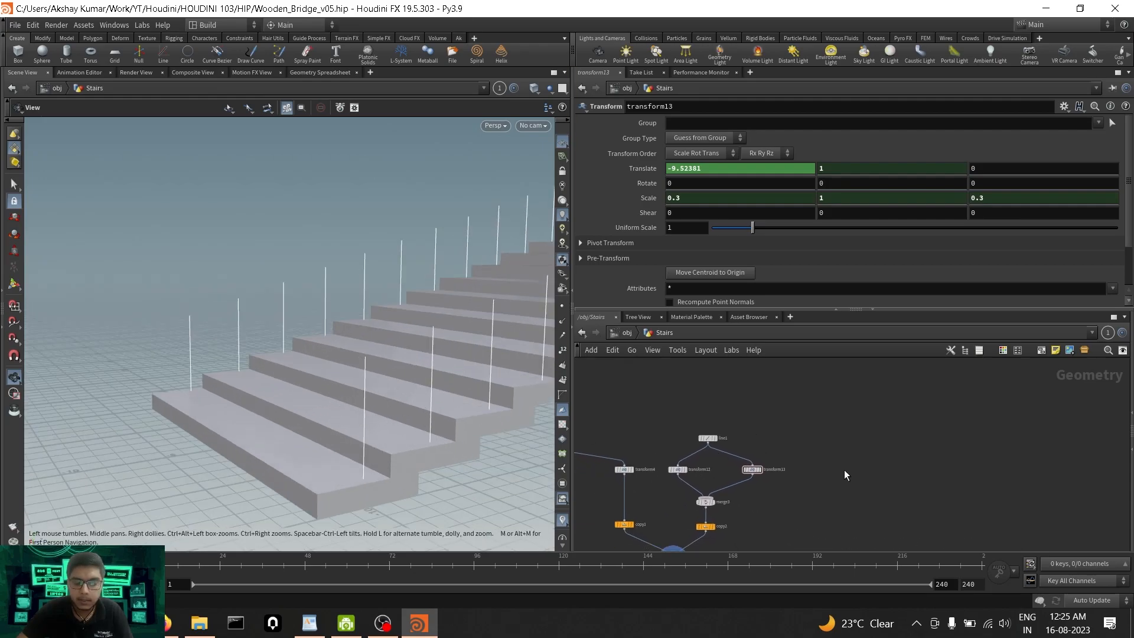
{"action": "middle_click_drag", "start_coordinate": [788, 487], "coordinate": [800, 483]}
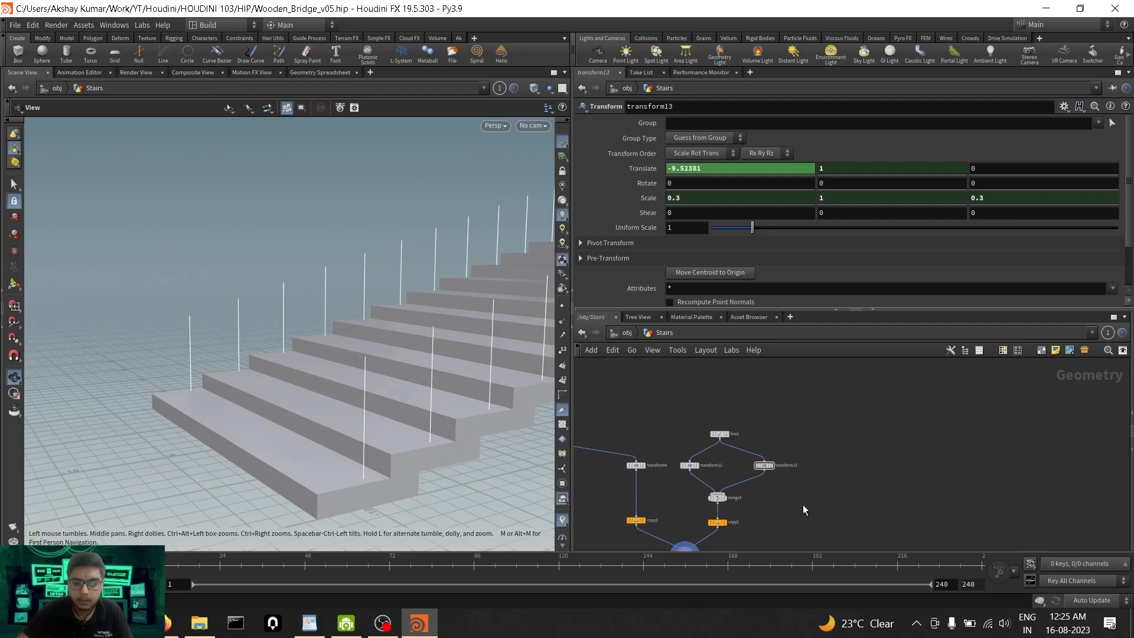
Add a Sweep node beside merge3 in the Stairs network.
{"action": "key", "text": "Tab"}
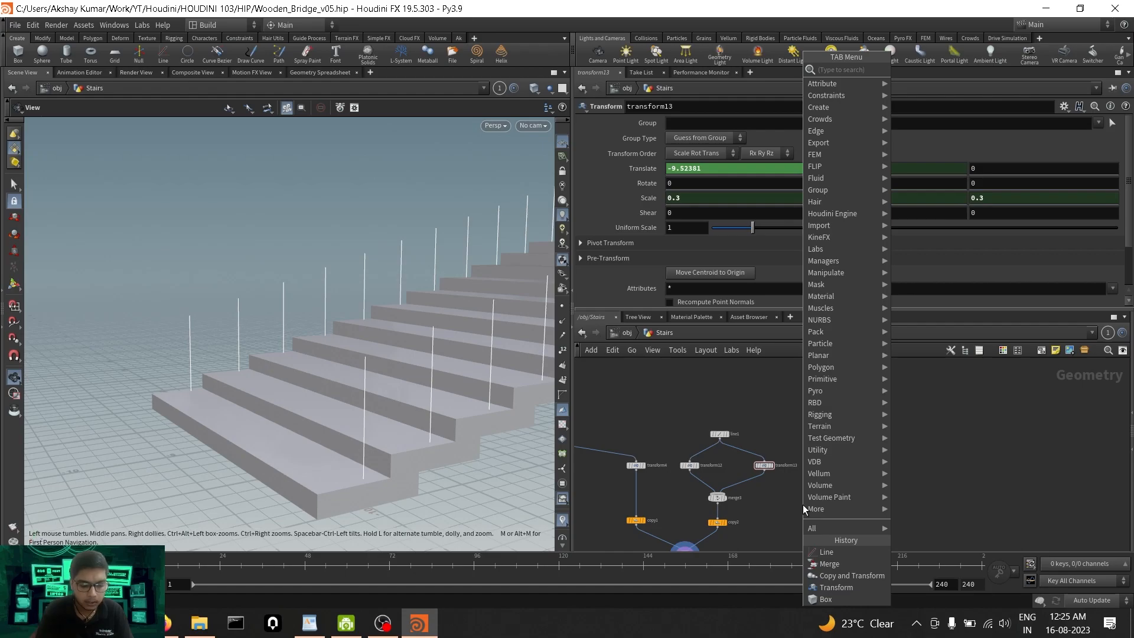
{"action": "type", "text": "swee"}
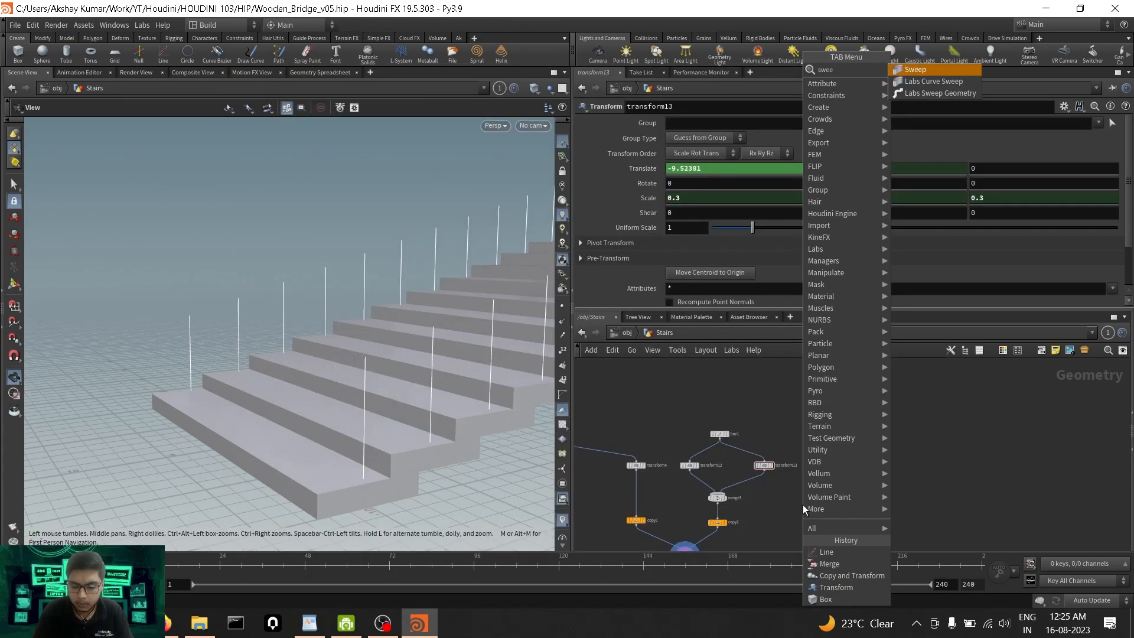
{"action": "key", "text": "Return"}
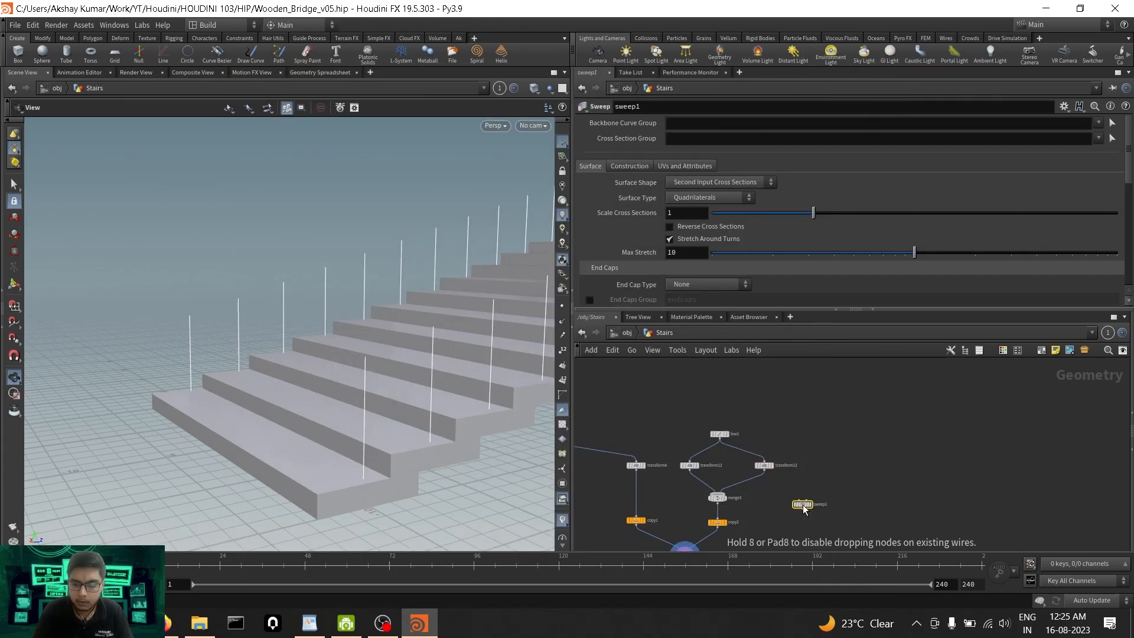
{"action": "left_click", "coordinate": [804, 509]}
{"action": "scroll", "coordinate": [738, 508], "scroll_direction": "up", "scroll_amount": 4}
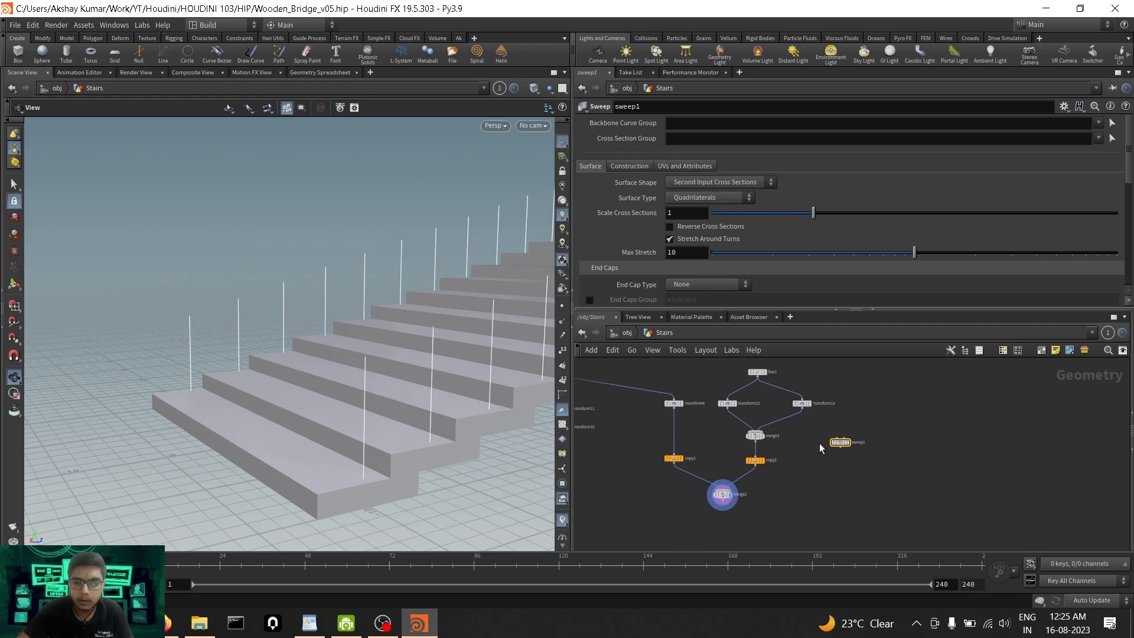
Display merge3's two lines, then insert sweep1 between merge3 and copy2 and display its output.
{"action": "left_click", "coordinate": [711, 424]}
{"action": "left_click", "coordinate": [694, 422]}
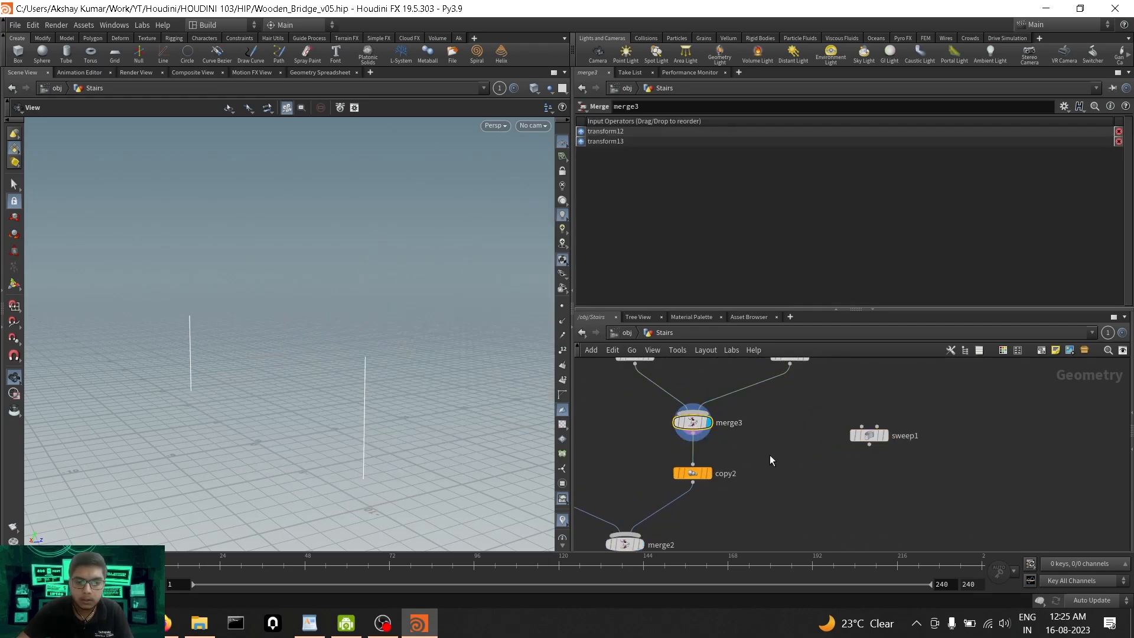
{"action": "left_click_drag", "start_coordinate": [869, 439], "coordinate": [699, 457]}
{"action": "left_click", "coordinate": [709, 462]}
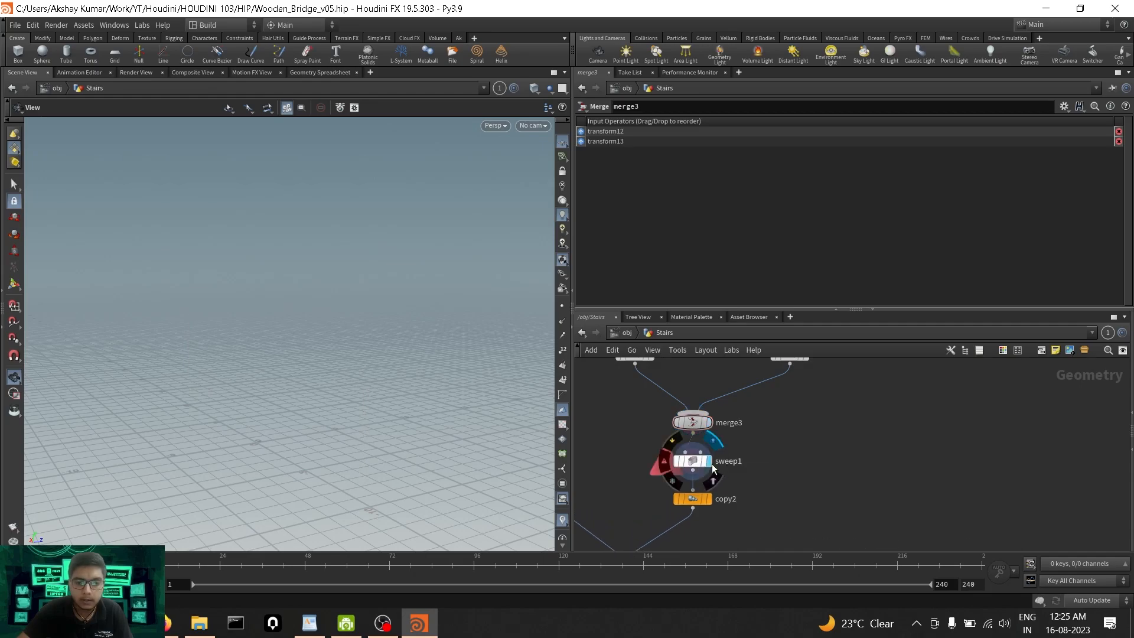
Set sweep1's surface shape to Round Tube and view the two resulting posts up close.
{"action": "left_click", "coordinate": [688, 462]}
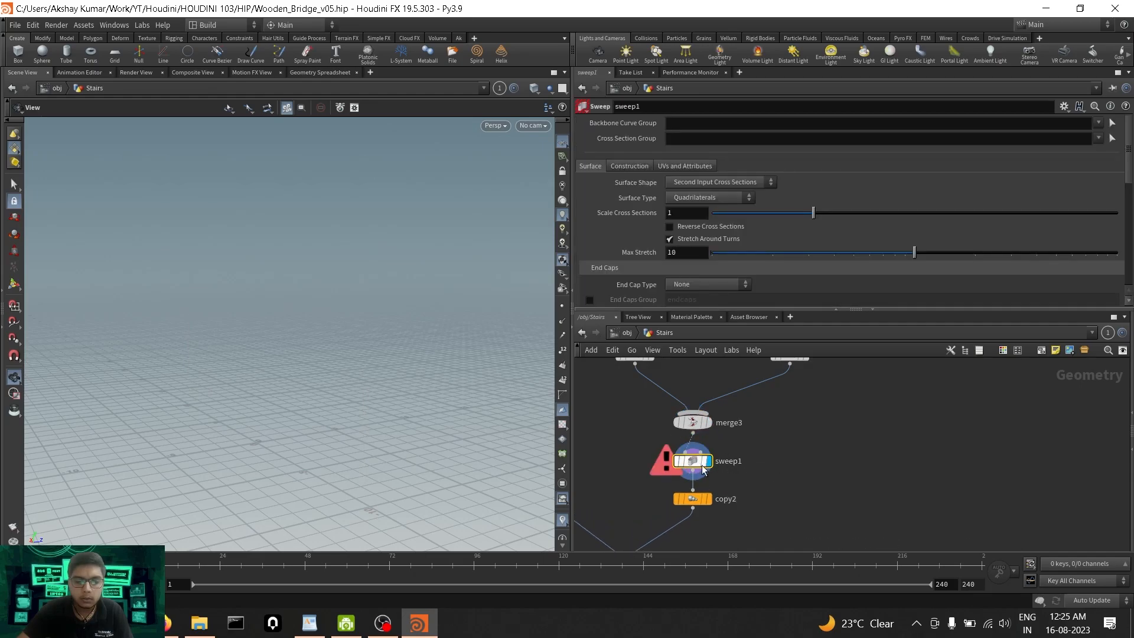
{"action": "left_click", "coordinate": [733, 184]}
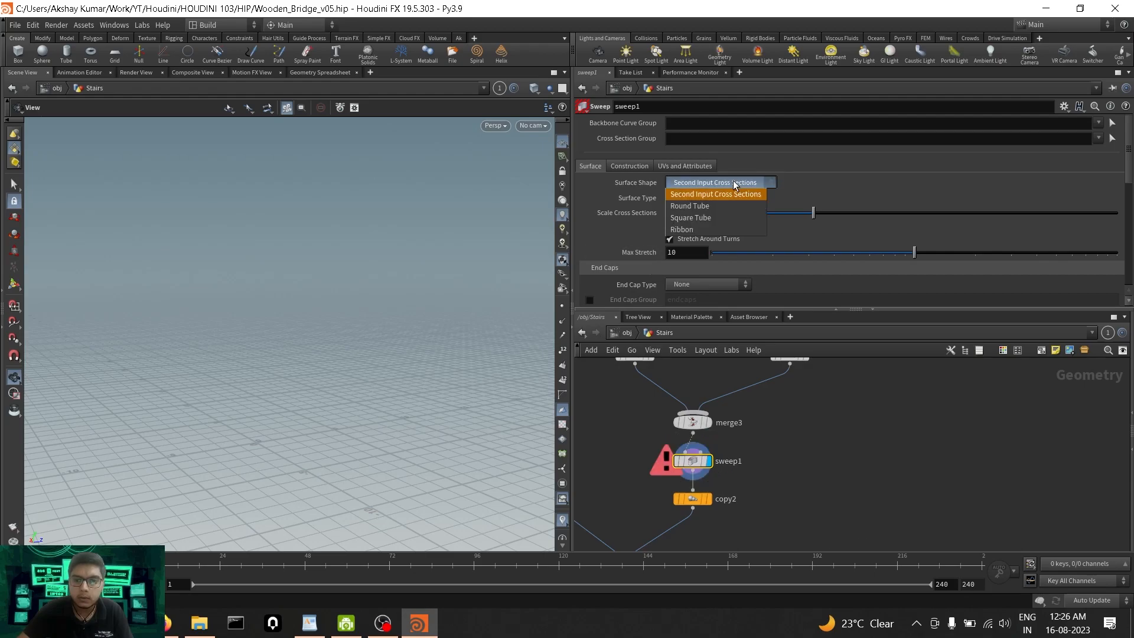
{"action": "left_click", "coordinate": [716, 206]}
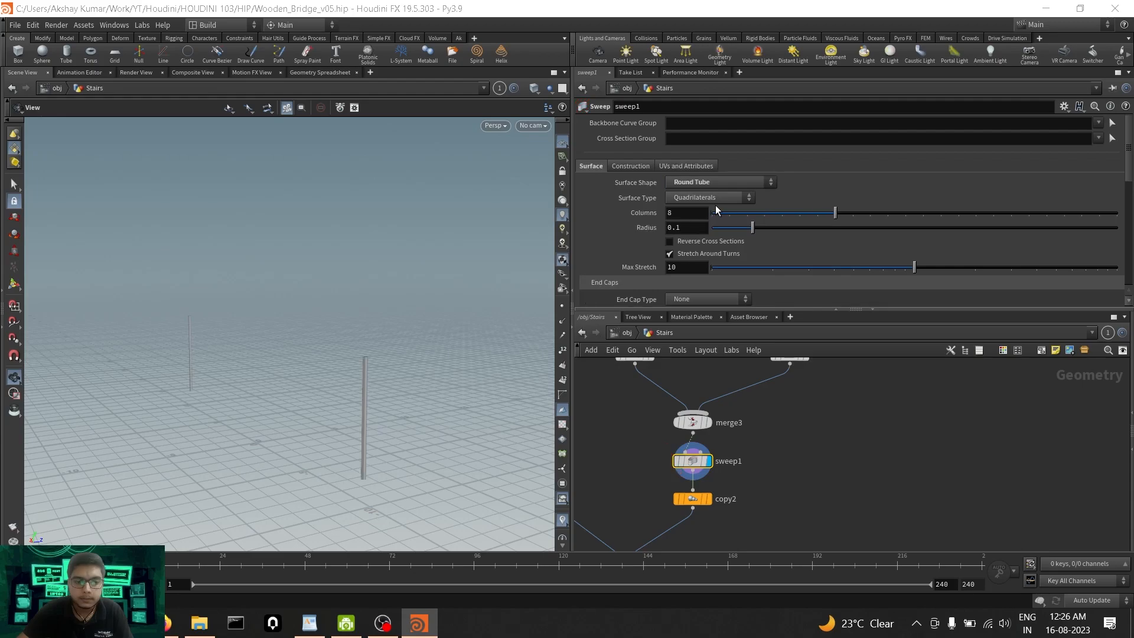
{"action": "left_click_drag", "start_coordinate": [434, 381], "coordinate": [452, 298]}
{"action": "scroll", "coordinate": [356, 377], "scroll_direction": "up", "scroll_amount": 5}
{"action": "scroll", "coordinate": [377, 379], "scroll_direction": "down", "scroll_amount": 3}
Switch the viewport shading to Smooth Wire Shaded and view the edges of the two posts.
{"action": "left_click", "coordinate": [534, 89]}
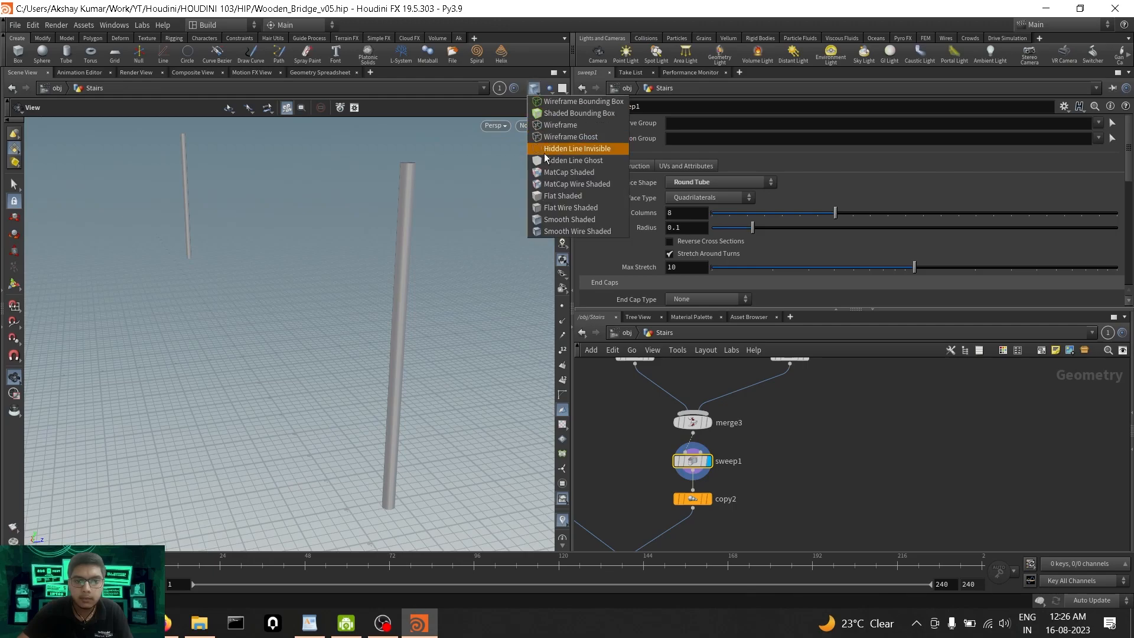
{"action": "left_click", "coordinate": [561, 230]}
{"action": "scroll", "coordinate": [409, 297], "scroll_direction": "down", "scroll_amount": 3}
{"action": "left_click_drag", "start_coordinate": [408, 299], "coordinate": [469, 294]}
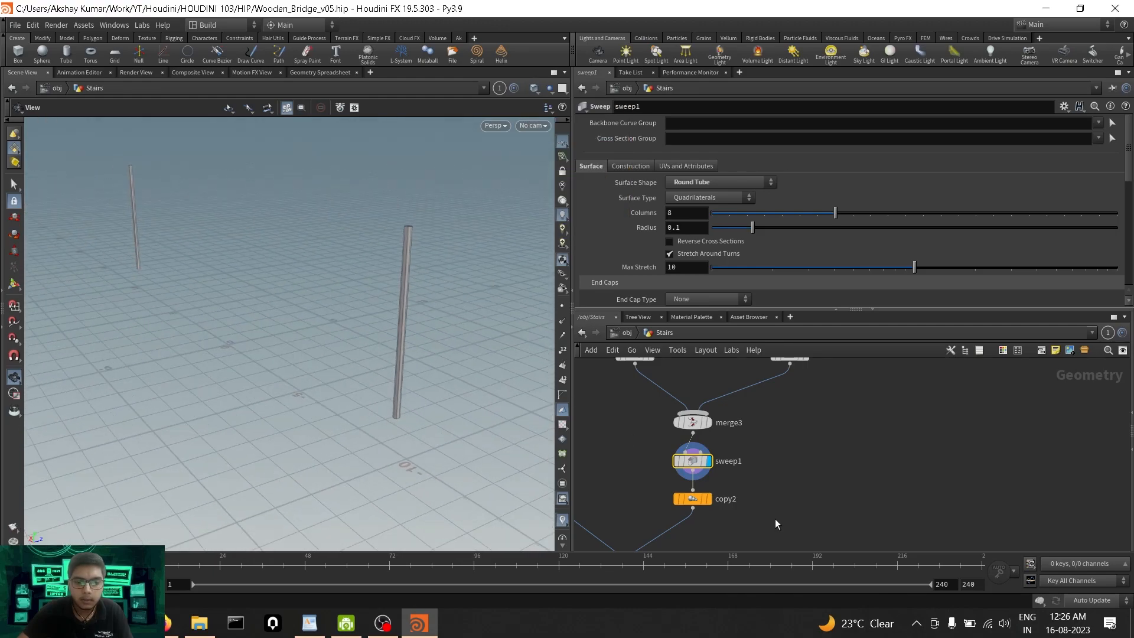
Display merge2's output and examine the round posts on the staircase.
{"action": "scroll", "coordinate": [775, 519], "scroll_direction": "down", "scroll_amount": 1}
{"action": "middle_click_drag", "start_coordinate": [775, 518], "coordinate": [810, 451]}
{"action": "left_click", "coordinate": [697, 492]}
{"action": "mouse_move", "coordinate": [378, 307]}
{"action": "left_mouse_down"}
{"action": "mouse_move", "coordinate": [360, 322]}
{"action": "mouse_move", "coordinate": [446, 309]}
{"action": "mouse_move", "coordinate": [363, 317]}
{"action": "left_mouse_up"}
{"action": "scroll", "coordinate": [402, 299], "scroll_direction": "up", "scroll_amount": 4}
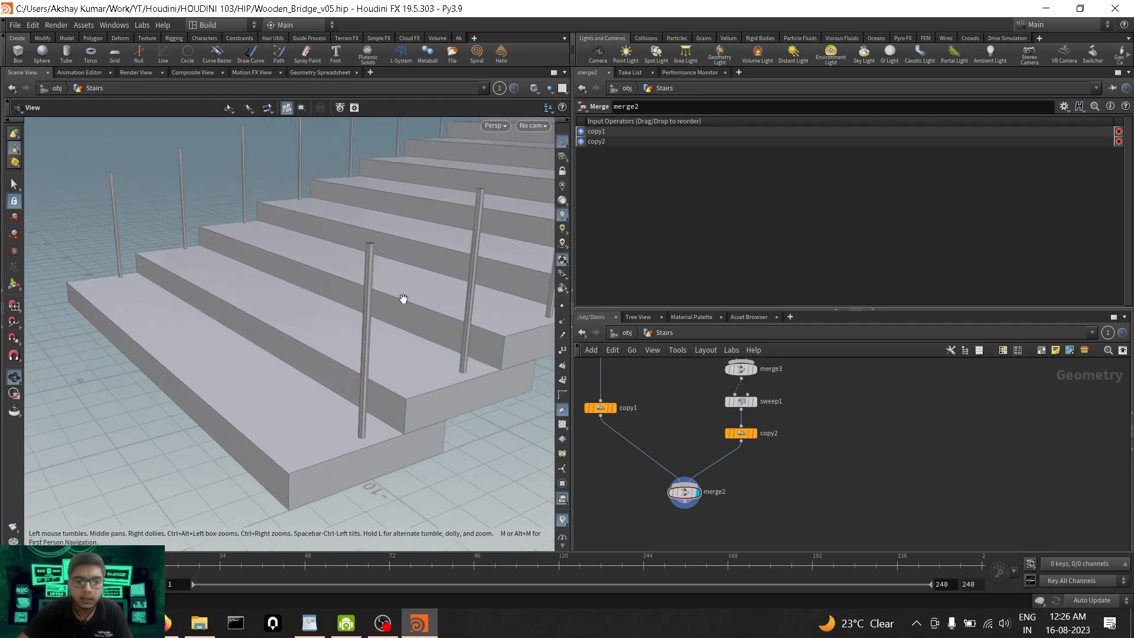
{"action": "scroll", "coordinate": [754, 431], "scroll_direction": "up", "scroll_amount": 1}
Try Square Tube as sweep1's surface shape and view the posts along the whole staircase.
{"action": "middle_click_drag", "start_coordinate": [754, 431], "coordinate": [742, 486]}
{"action": "left_click", "coordinate": [739, 485]}
{"action": "left_click", "coordinate": [746, 181]}
{"action": "left_click", "coordinate": [727, 216]}
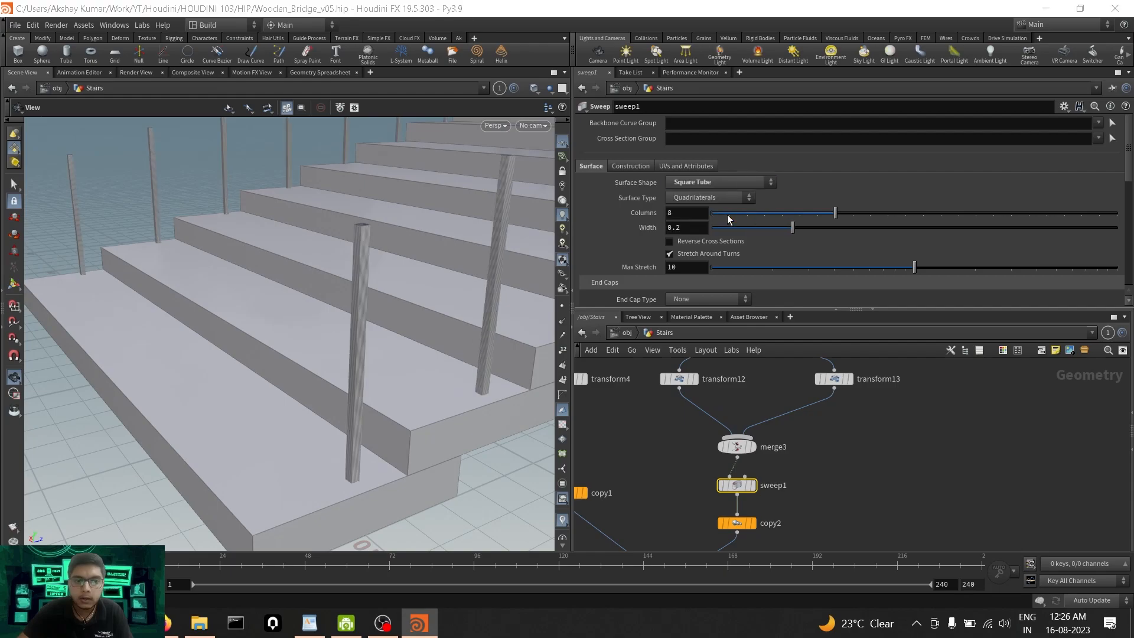
{"action": "mouse_move", "coordinate": [461, 271]}
{"action": "left_mouse_down"}
{"action": "mouse_move", "coordinate": [374, 270]}
{"action": "mouse_move", "coordinate": [441, 272]}
{"action": "mouse_move", "coordinate": [347, 294]}
{"action": "mouse_move", "coordinate": [472, 270]}
{"action": "mouse_move", "coordinate": [351, 281]}
{"action": "left_mouse_up"}
{"action": "key", "text": "space+f"}
{"action": "right_click_drag", "start_coordinate": [350, 281], "coordinate": [242, 384]}
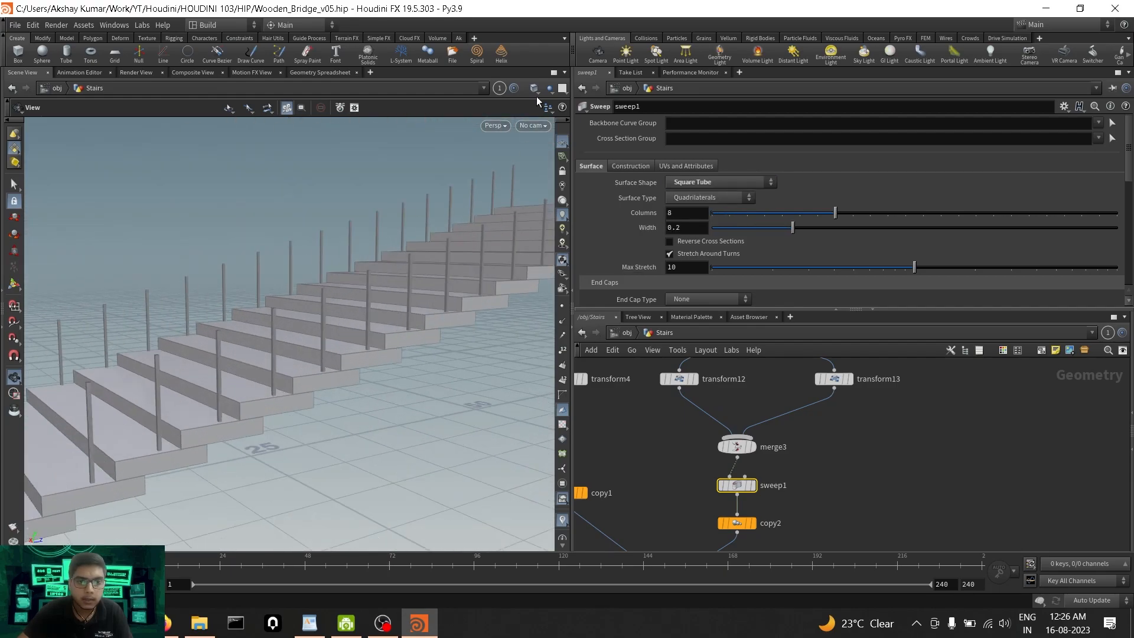
Switch the viewport shading to Smooth Shaded and view the posts on the lower steps.
{"action": "left_click", "coordinate": [534, 89]}
{"action": "left_click", "coordinate": [560, 221]}
{"action": "mouse_move", "coordinate": [308, 348]}
{"action": "left_mouse_down"}
{"action": "mouse_move", "coordinate": [231, 380]}
{"action": "mouse_move", "coordinate": [312, 347]}
{"action": "mouse_move", "coordinate": [349, 380]}
{"action": "mouse_move", "coordinate": [269, 385]}
{"action": "left_mouse_up"}
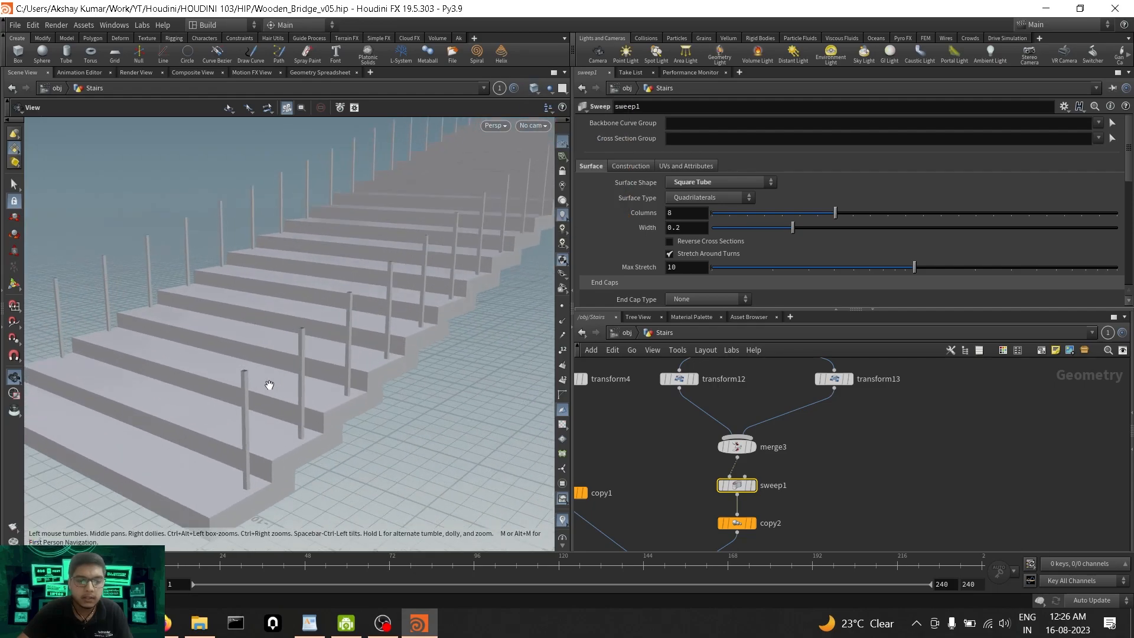
{"action": "scroll", "coordinate": [822, 504], "scroll_direction": "up", "scroll_amount": 5}
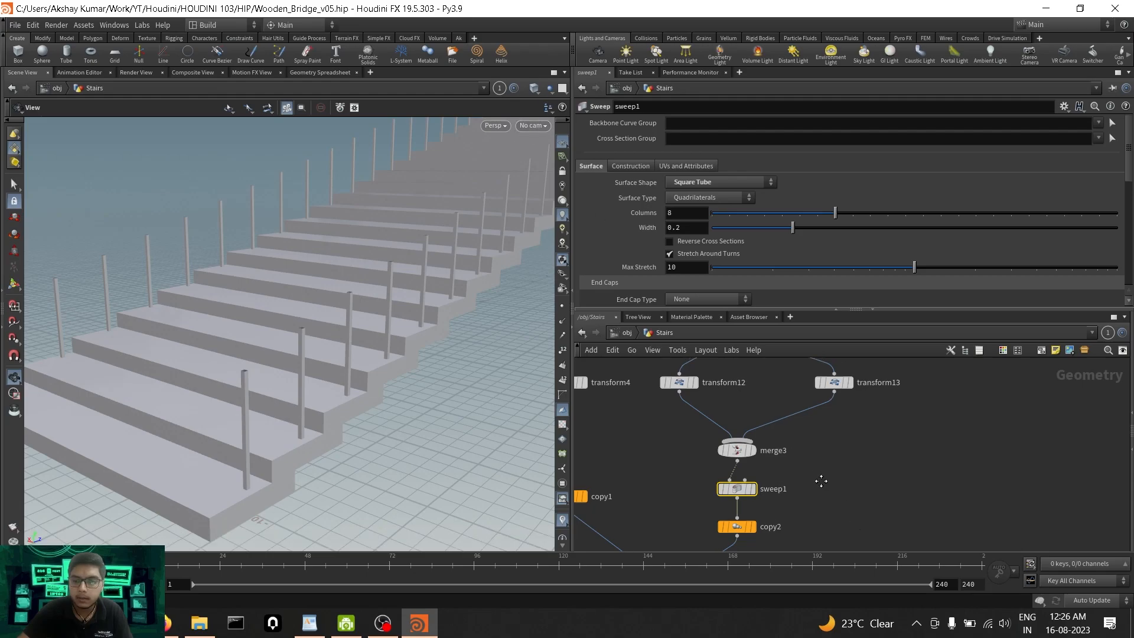
Display line1, then display merge3's two lines with their points shown.
{"action": "left_click", "coordinate": [762, 416]}
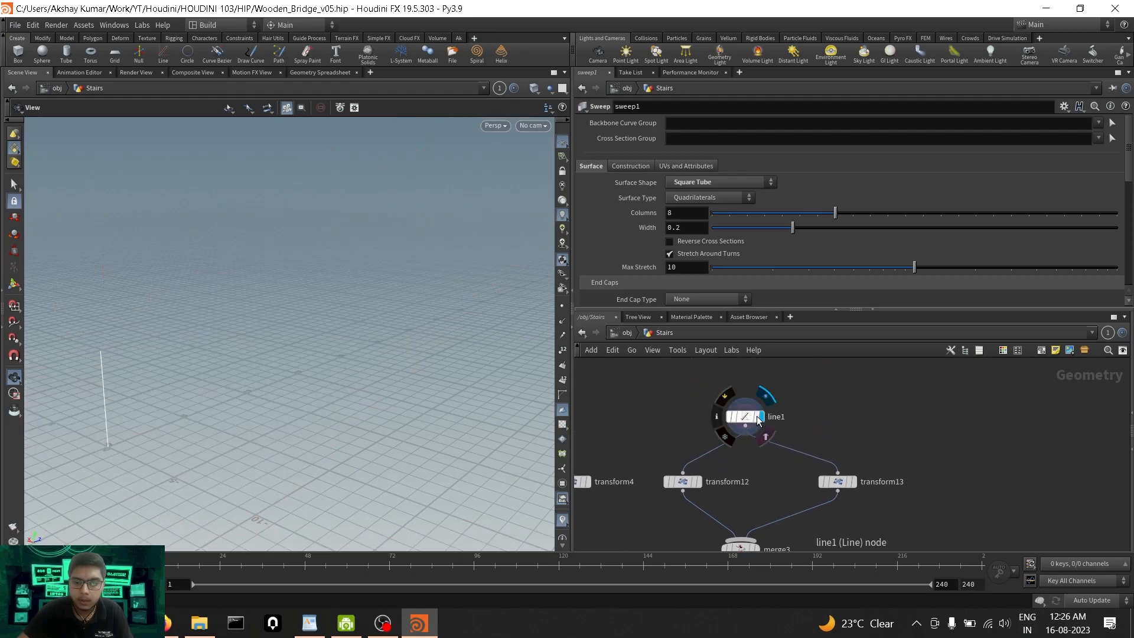
{"action": "left_click", "coordinate": [746, 417]}
{"action": "middle_click_drag", "start_coordinate": [116, 421], "coordinate": [218, 337]}
{"action": "scroll", "coordinate": [218, 337], "scroll_direction": "up", "scroll_amount": 3}
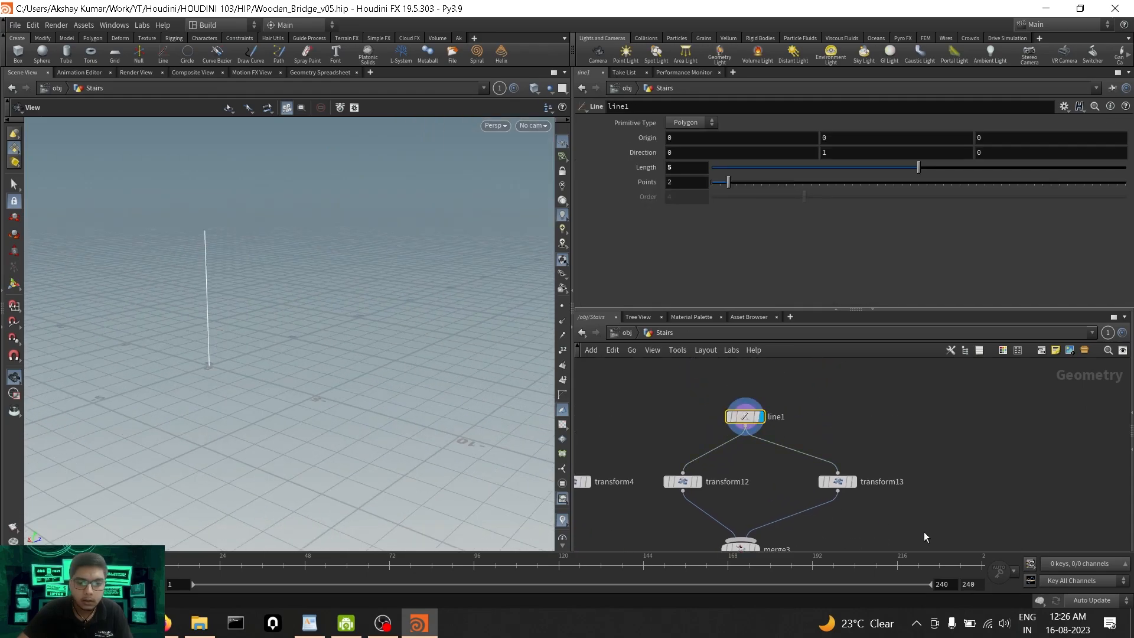
{"action": "middle_click_drag", "start_coordinate": [797, 536], "coordinate": [818, 436]}
{"action": "left_click", "coordinate": [777, 449]}
{"action": "left_click", "coordinate": [760, 449]}
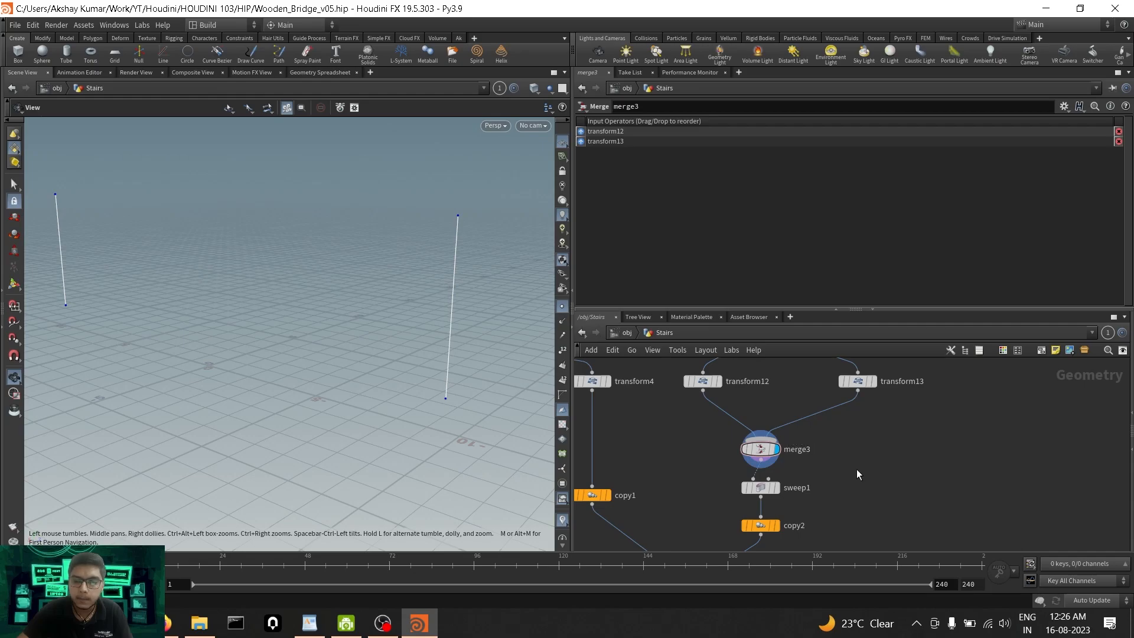
Insert a Resample node between merge3 and sweep1 and display its output.
{"action": "key", "text": "Tab"}
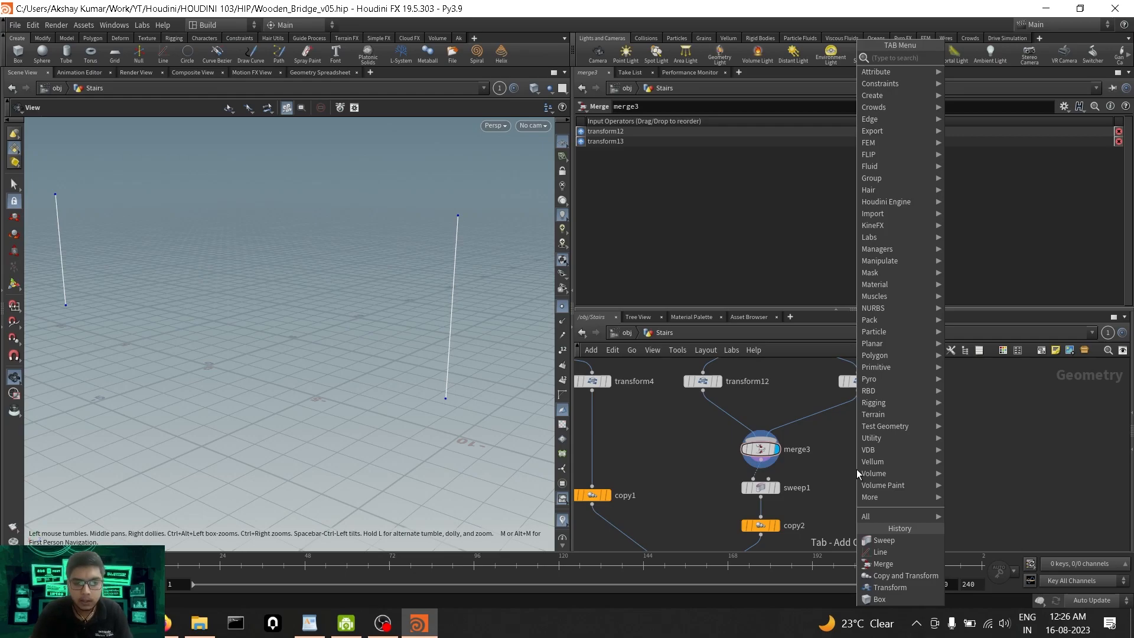
{"action": "type", "text": "resa"}
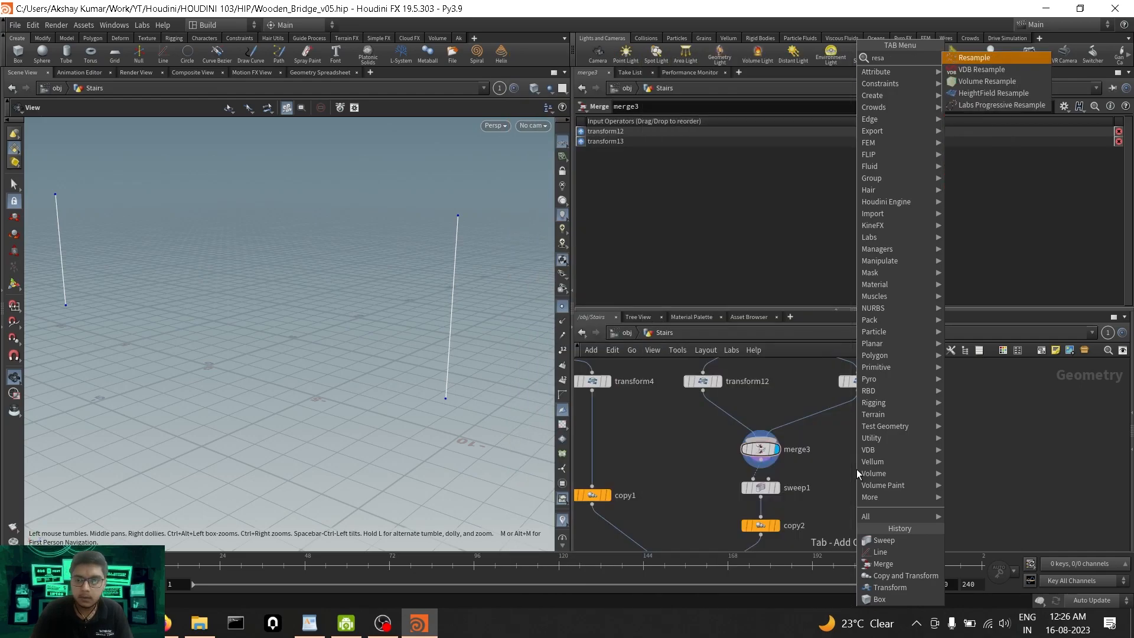
{"action": "key", "text": "Return"}
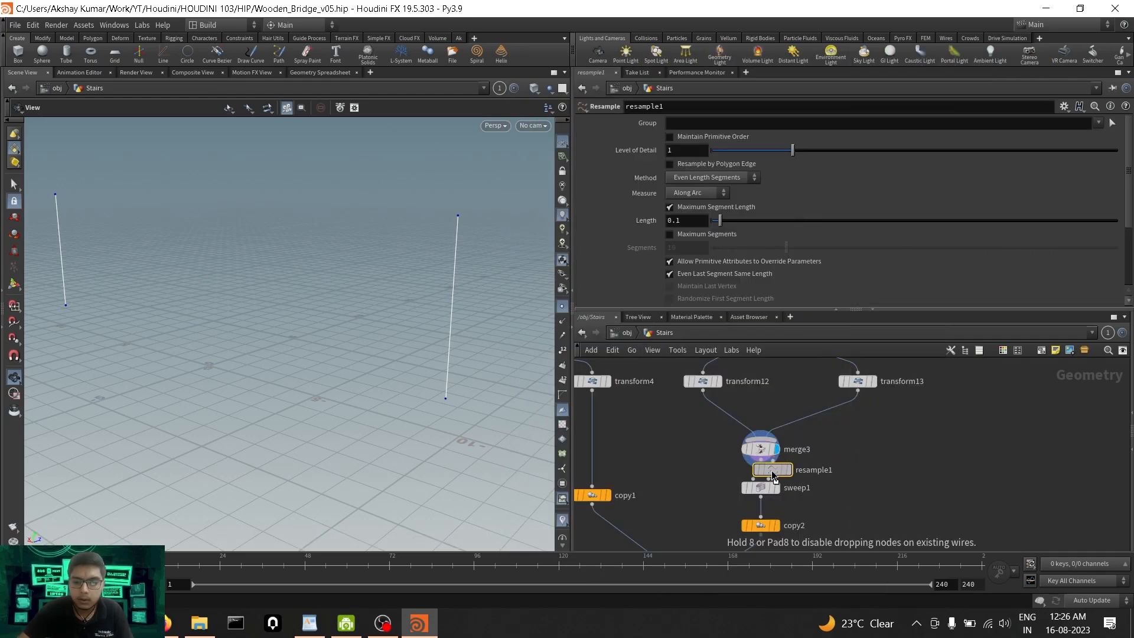
{"action": "left_click", "coordinate": [761, 471]}
{"action": "left_click", "coordinate": [776, 488]}
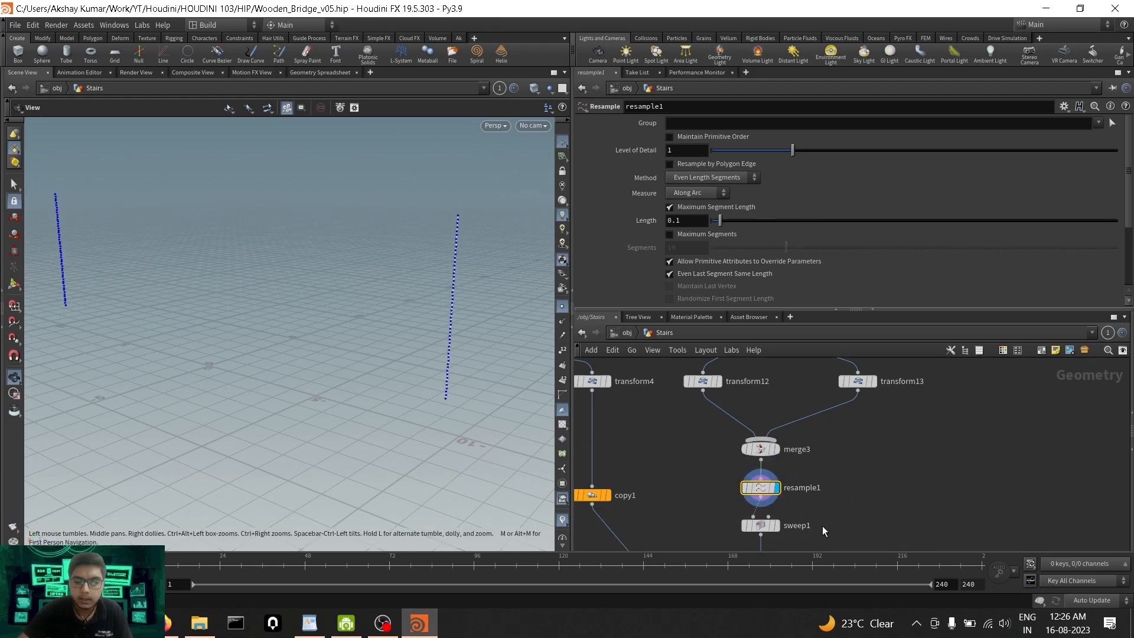
Display sweep1's output without point markers and set its surface shape to Round Tube.
{"action": "middle_click_drag", "start_coordinate": [822, 531], "coordinate": [828, 466]}
{"action": "left_click", "coordinate": [766, 465]}
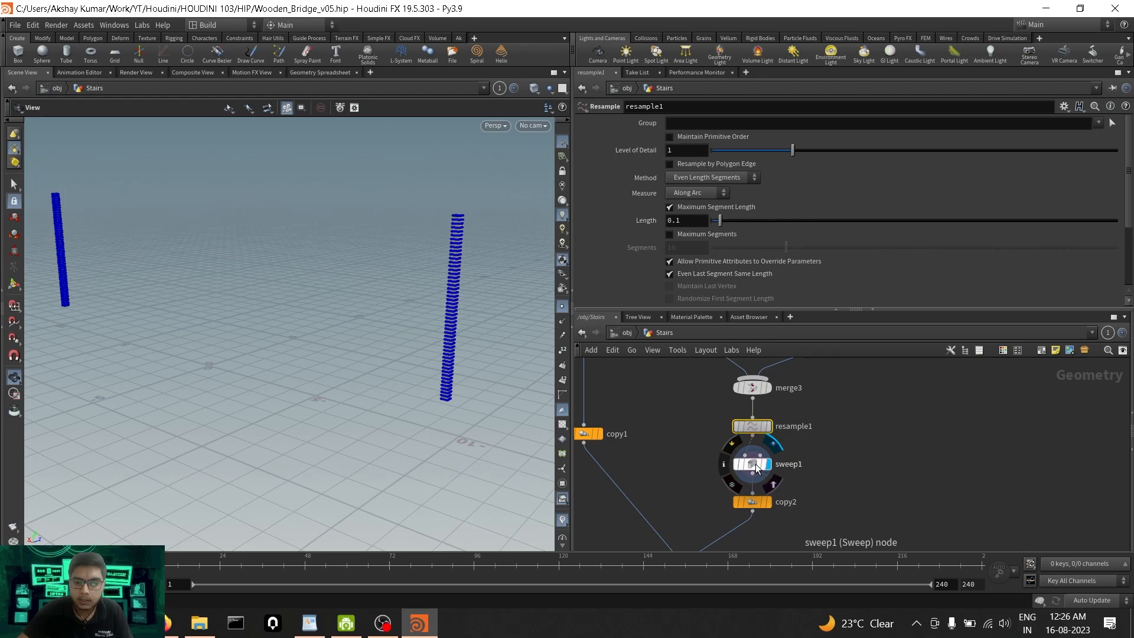
{"action": "left_click", "coordinate": [757, 466]}
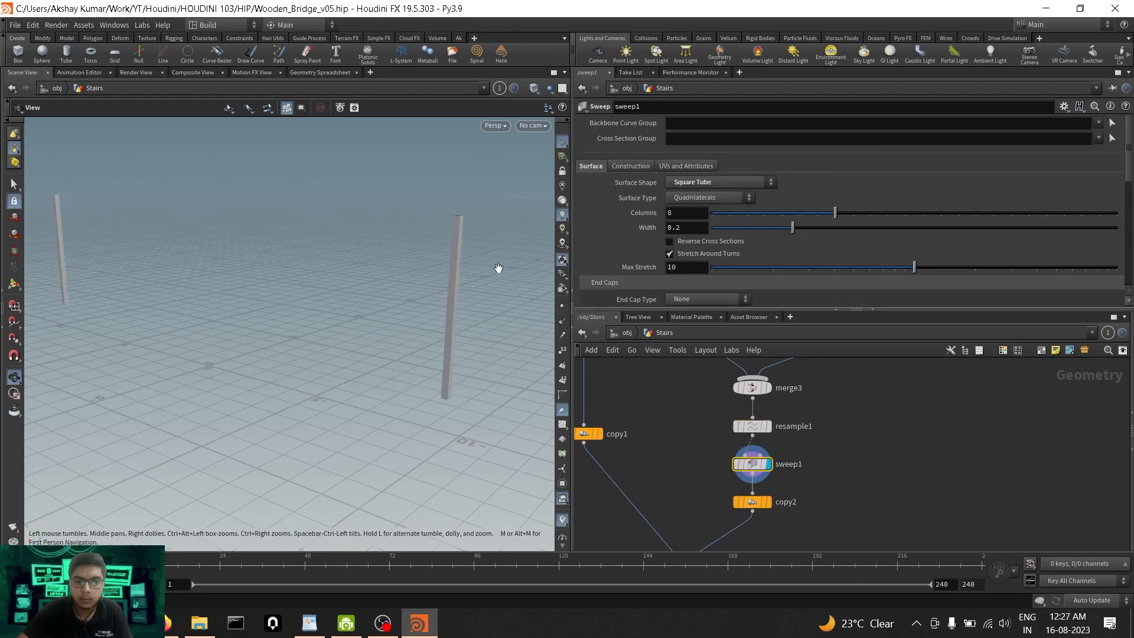
{"action": "left_click", "coordinate": [742, 181]}
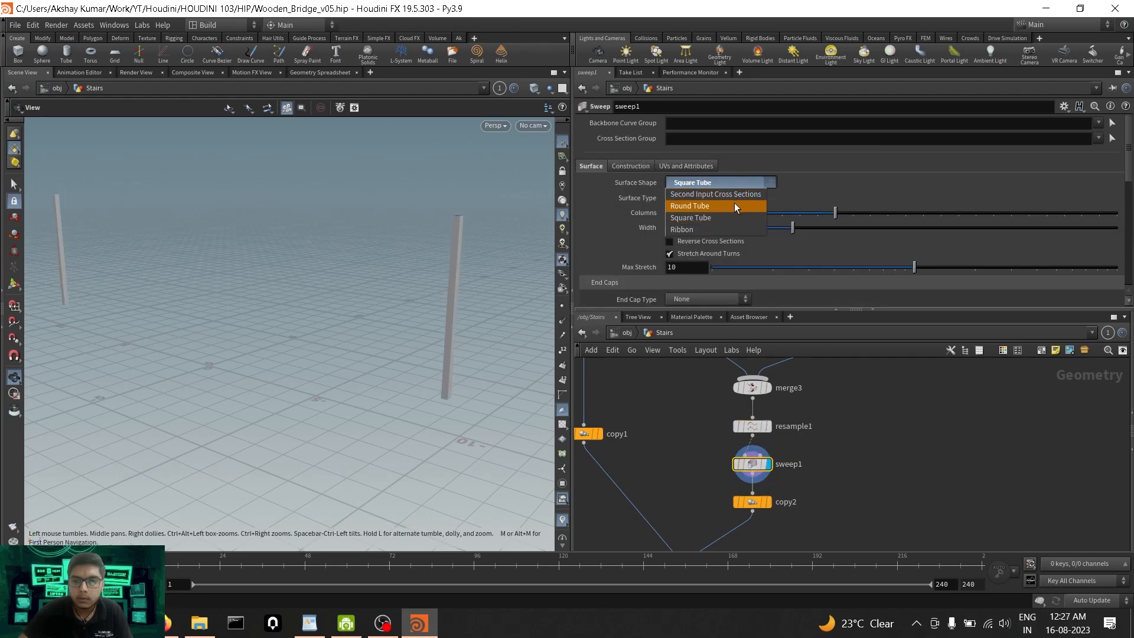
{"action": "left_click", "coordinate": [731, 207]}
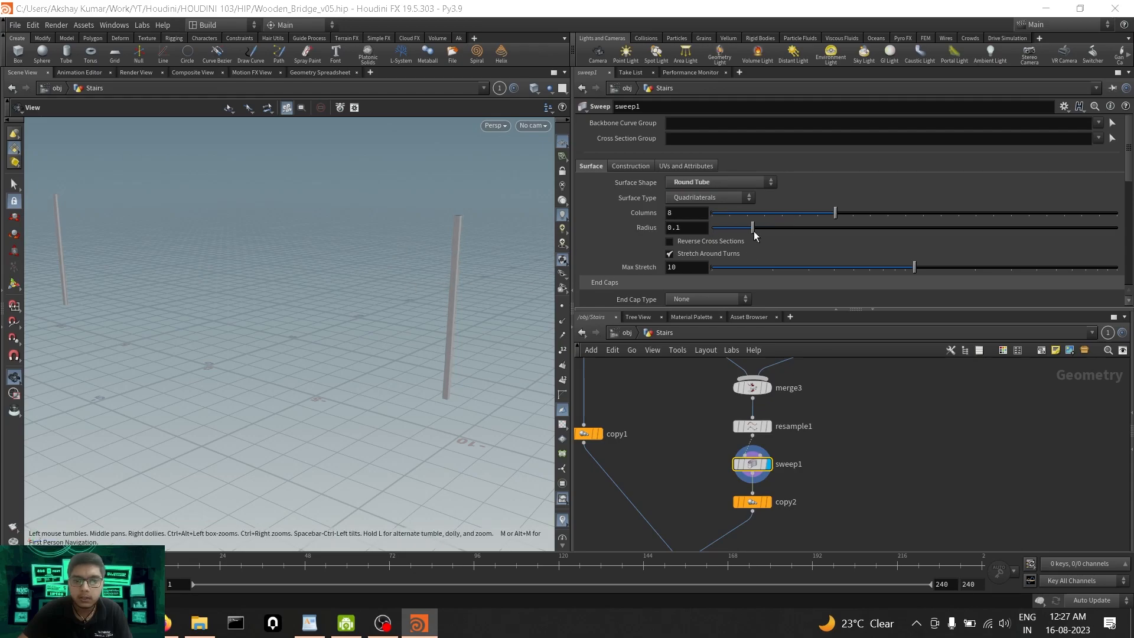
Set the radius of sweep1's round tube to 0.3.
{"action": "left_click_drag", "start_coordinate": [753, 229], "coordinate": [806, 233]}
{"action": "left_click_drag", "start_coordinate": [449, 278], "coordinate": [427, 288]}
{"action": "left_click_drag", "start_coordinate": [675, 229], "coordinate": [701, 228]}
{"action": "type", "text": "3"}
{"action": "key", "text": "Return"}
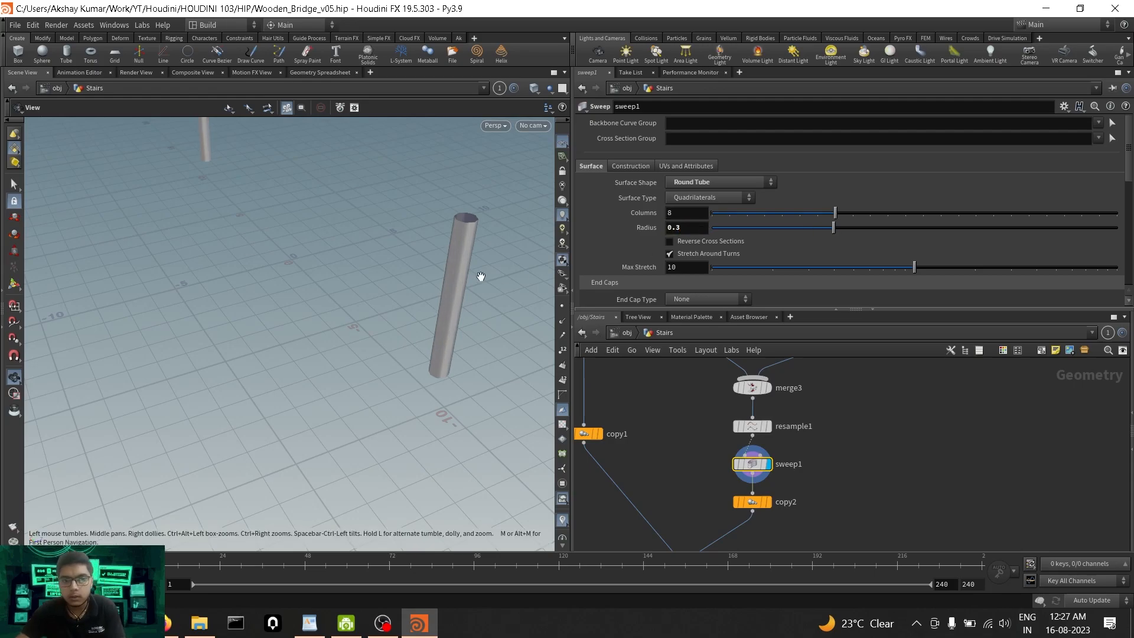
Close the open ends of the posts by setting sweep1's end cap type to Grid.
{"action": "scroll", "coordinate": [780, 263], "scroll_direction": "down", "scroll_amount": 2}
{"action": "scroll", "coordinate": [803, 256], "scroll_direction": "down", "scroll_amount": 2}
{"action": "left_click_drag", "start_coordinate": [498, 221], "coordinate": [456, 250]}
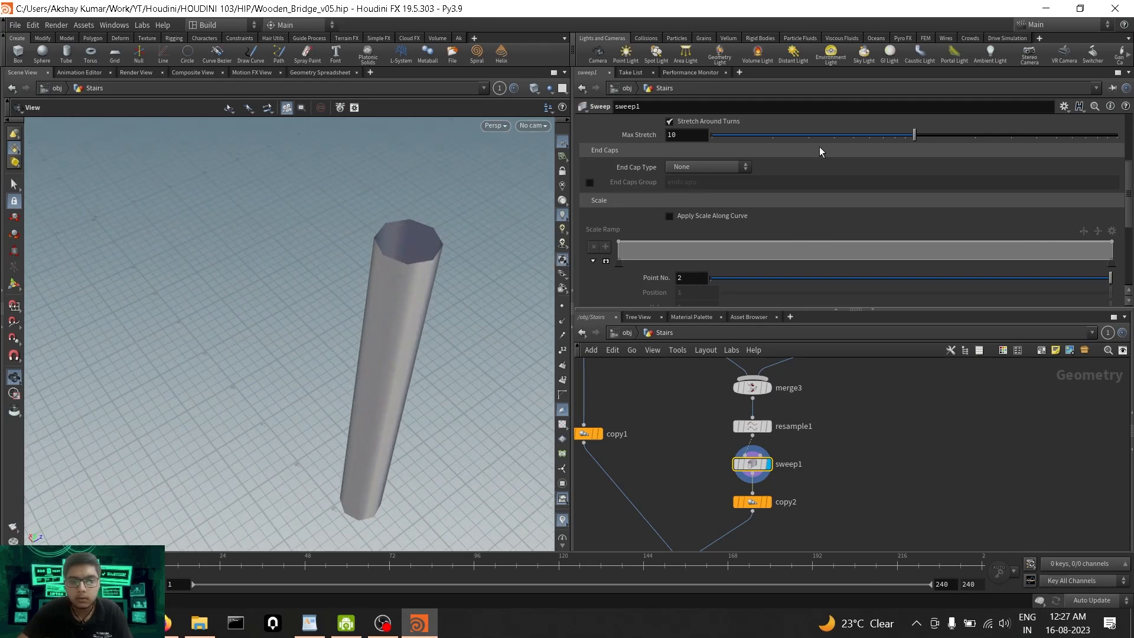
{"action": "left_click", "coordinate": [725, 169]}
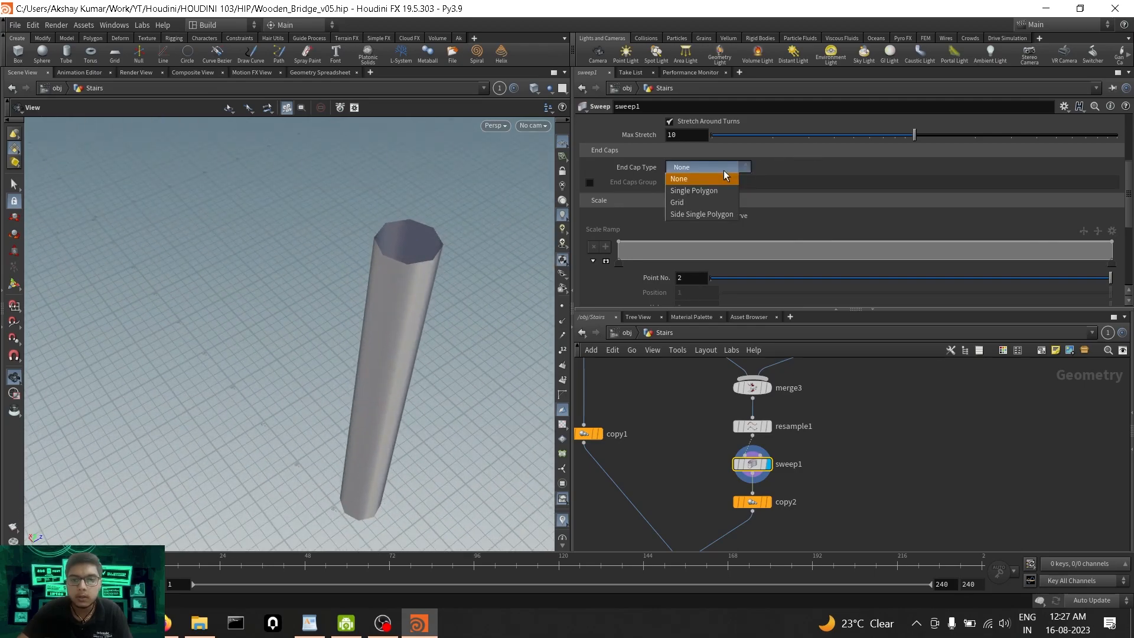
{"action": "left_click", "coordinate": [721, 202]}
{"action": "left_click_drag", "start_coordinate": [461, 263], "coordinate": [480, 185]}
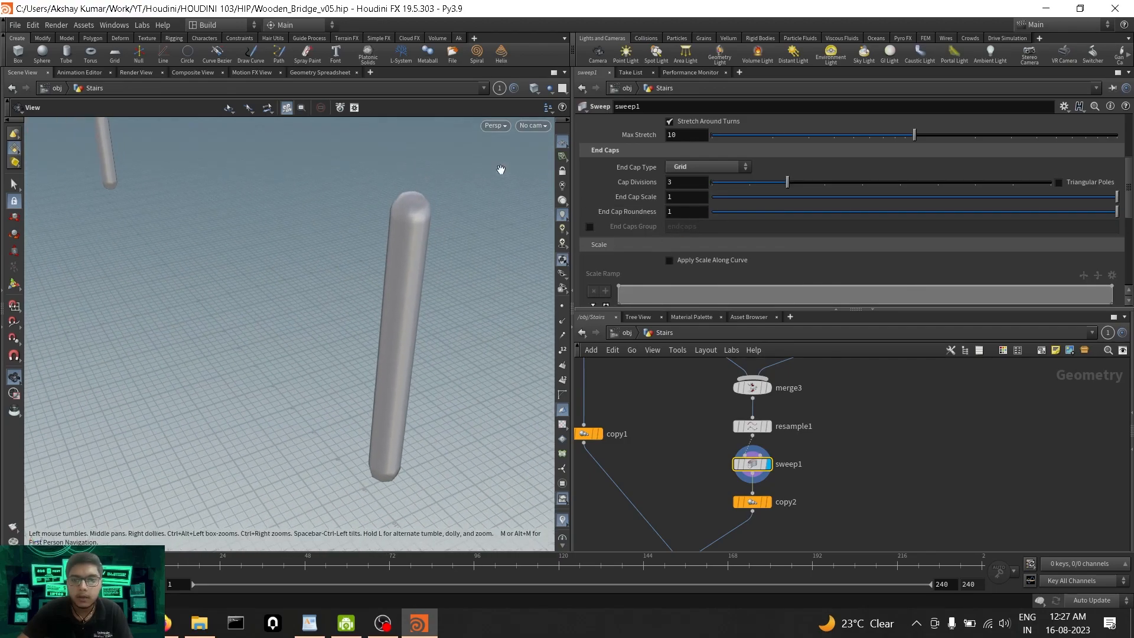
Switch the viewport to Smooth Wire Shaded and set sweep1's end cap scale to 0.5.
{"action": "left_click", "coordinate": [533, 88]}
{"action": "left_click", "coordinate": [566, 232]}
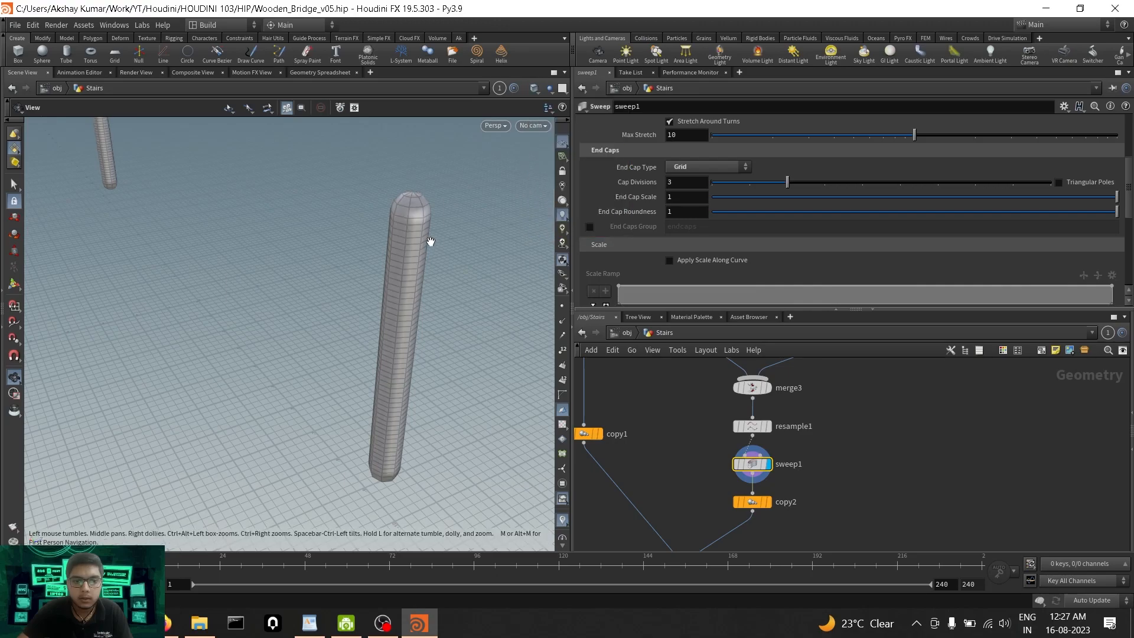
{"action": "left_click_drag", "start_coordinate": [431, 241], "coordinate": [425, 257]}
{"action": "left_click_drag", "start_coordinate": [993, 200], "coordinate": [914, 199]}
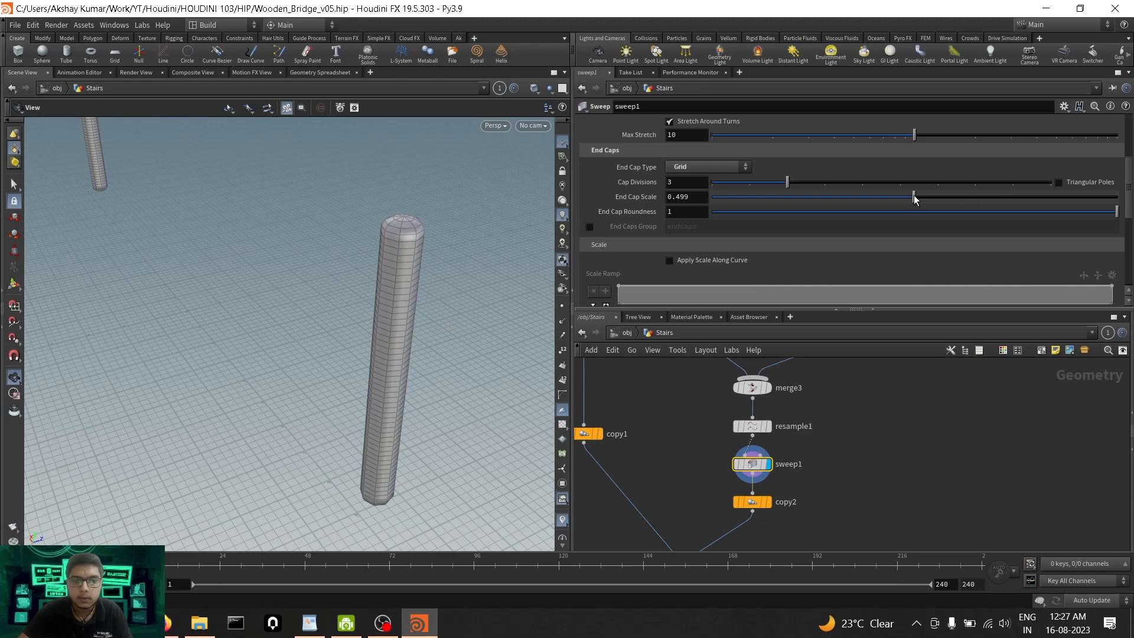
{"action": "type", "text": "5"}
{"action": "key", "text": "Return"}
{"action": "left_click_drag", "start_coordinate": [414, 307], "coordinate": [405, 317]}
Try a higher number of cap divisions on sweep1, then return it to 3.
{"action": "left_click_drag", "start_coordinate": [788, 182], "coordinate": [824, 182]}
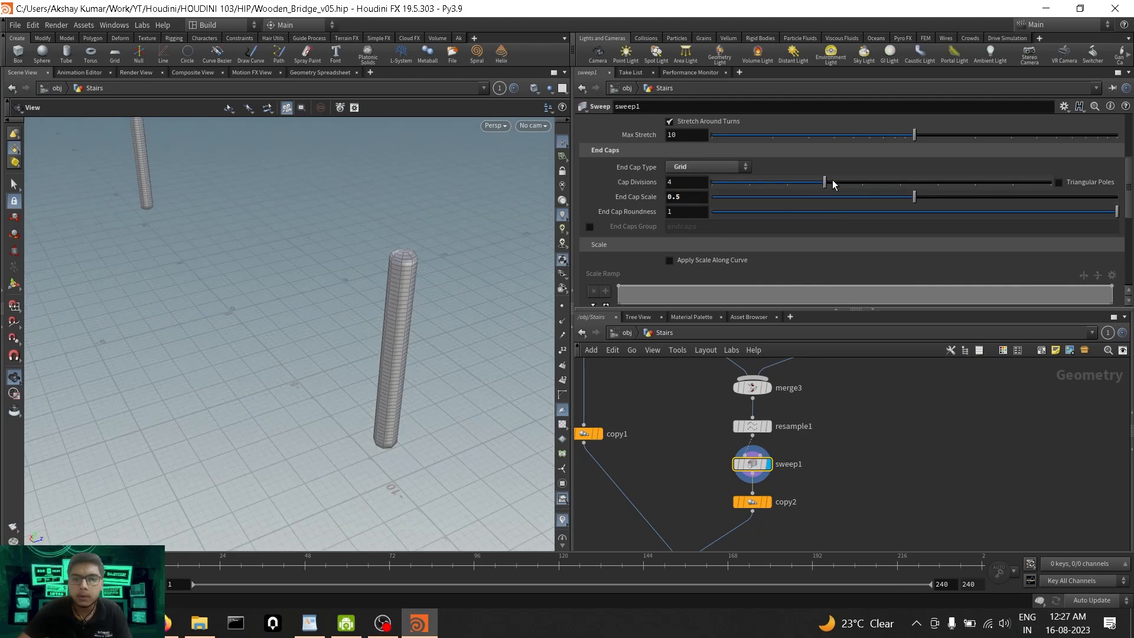
{"action": "left_click_drag", "start_coordinate": [898, 183], "coordinate": [787, 182]}
{"action": "left_click_drag", "start_coordinate": [377, 294], "coordinate": [419, 287]}
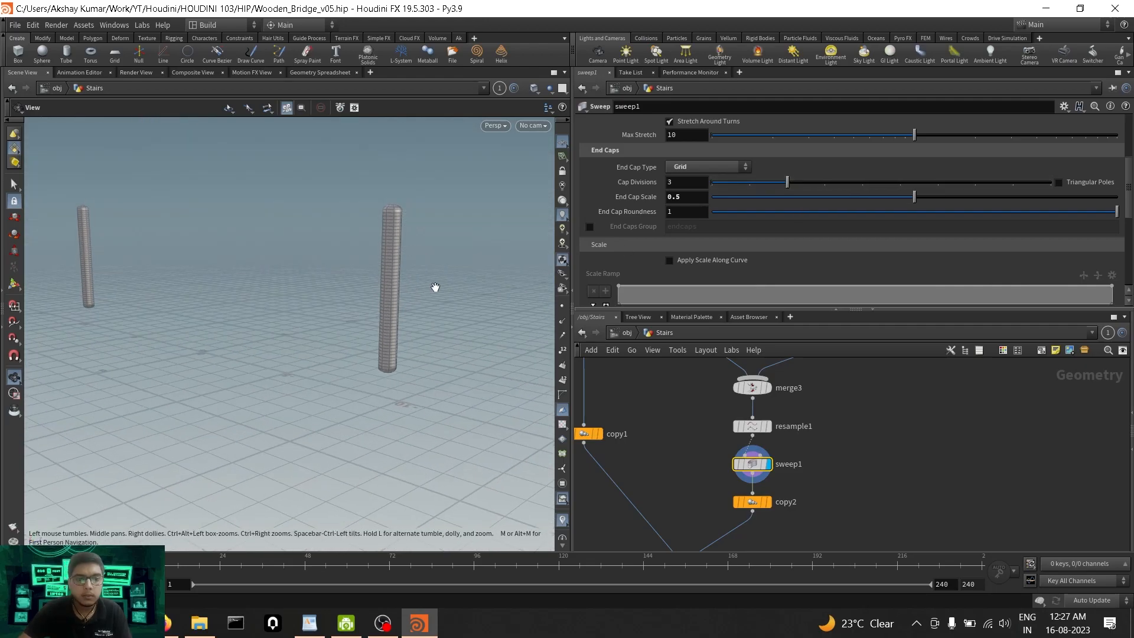
Display merge2's output with the capped posts on the staircase.
{"action": "scroll", "coordinate": [725, 172], "scroll_direction": "up", "scroll_amount": 3}
{"action": "middle_click_drag", "start_coordinate": [825, 475], "coordinate": [828, 400]}
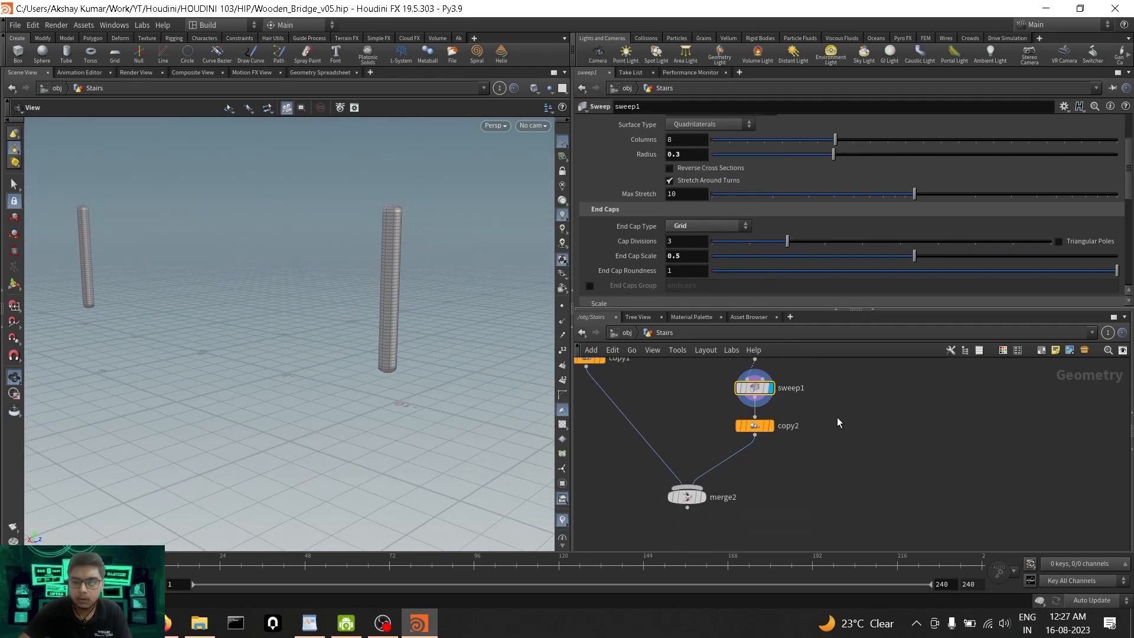
{"action": "scroll", "coordinate": [826, 431], "scroll_direction": "down", "scroll_amount": 2}
{"action": "left_click_drag", "start_coordinate": [438, 336], "coordinate": [366, 331]}
{"action": "left_click", "coordinate": [721, 505]}
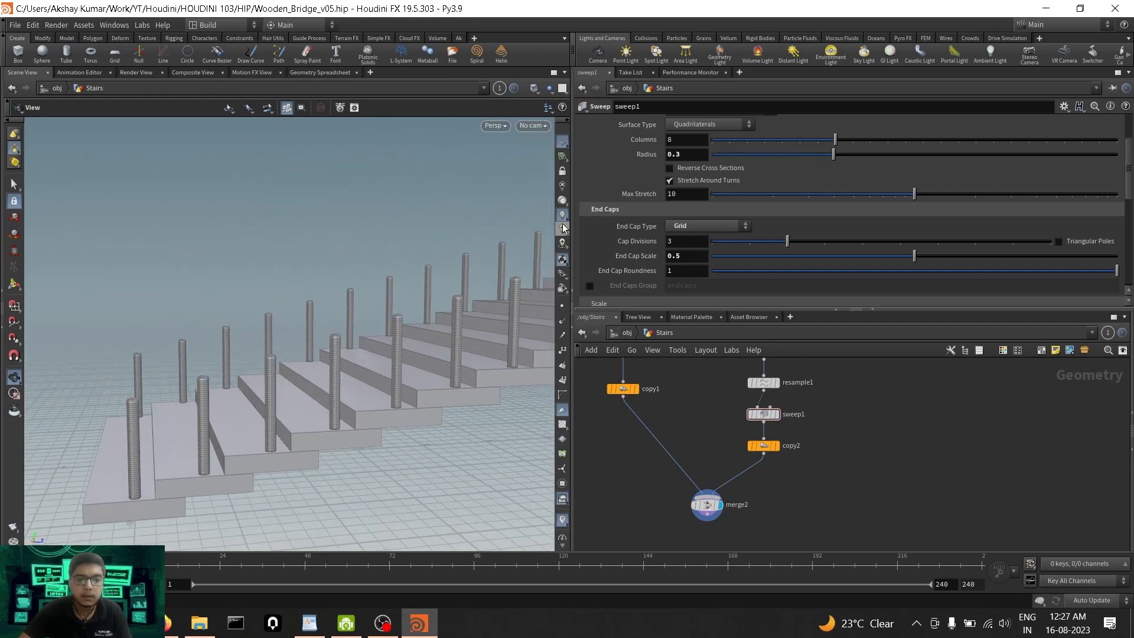
Switch the viewport to Smooth Shaded and view the staircase with its thicker posts.
{"action": "left_click", "coordinate": [562, 142]}
{"action": "left_click", "coordinate": [570, 220]}
{"action": "mouse_move", "coordinate": [366, 390]}
{"action": "left_mouse_down"}
{"action": "mouse_move", "coordinate": [319, 398]}
{"action": "mouse_move", "coordinate": [479, 388]}
{"action": "mouse_move", "coordinate": [532, 413]}
{"action": "mouse_move", "coordinate": [411, 456]}
{"action": "mouse_move", "coordinate": [349, 390]}
{"action": "left_mouse_up"}
{"action": "scroll", "coordinate": [727, 427], "scroll_direction": "up", "scroll_amount": 3}
Enable Apply Scale Along Curve on sweep1.
{"action": "left_click", "coordinate": [791, 404]}
{"action": "scroll", "coordinate": [873, 245], "scroll_direction": "down", "scroll_amount": 2}
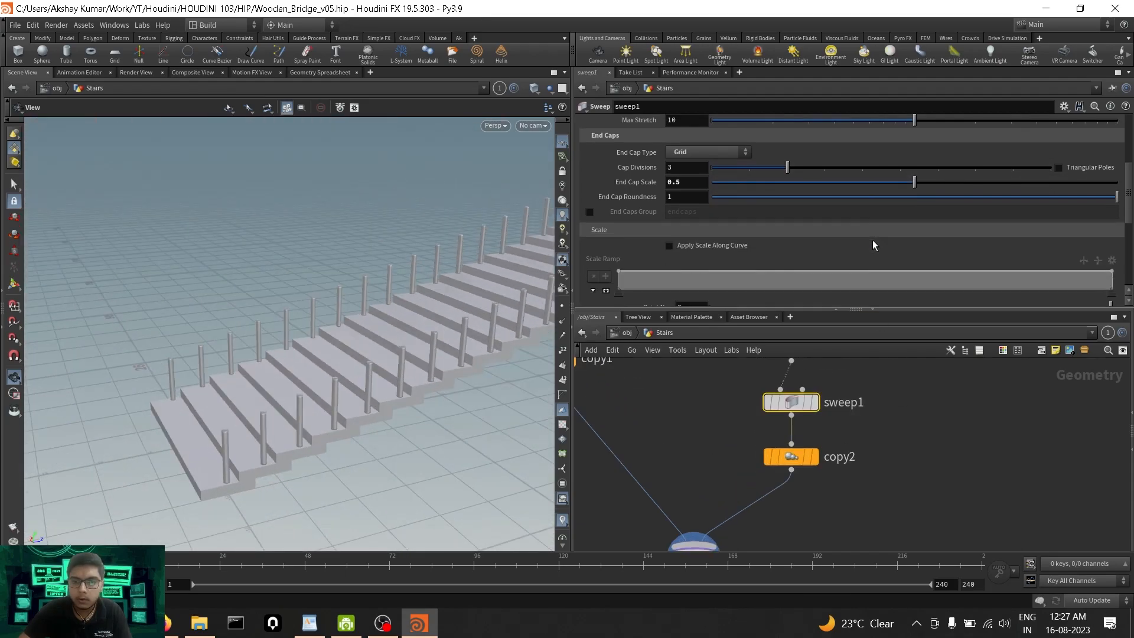
{"action": "scroll", "coordinate": [874, 240], "scroll_direction": "down", "scroll_amount": 2}
{"action": "scroll", "coordinate": [676, 218], "scroll_direction": "down", "scroll_amount": 1}
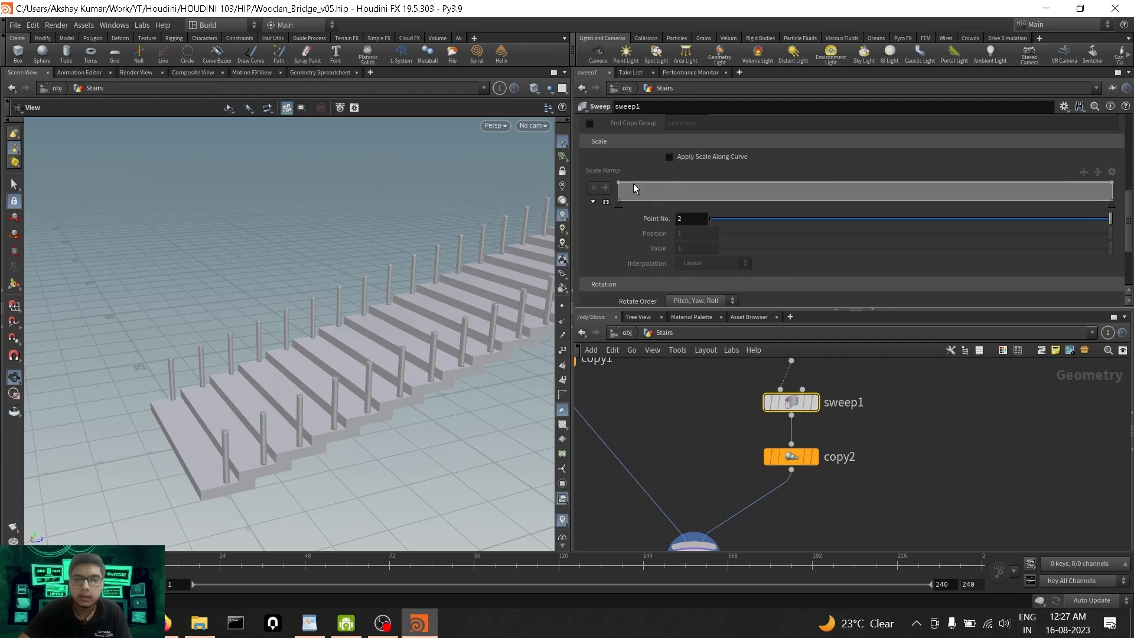
{"action": "left_click", "coordinate": [669, 157]}
{"action": "left_click_drag", "start_coordinate": [410, 382], "coordinate": [331, 348]}
Add two points to sweep1's scale ramp, at about position 0.26 with value 0.47 and position 0.76 with value 0.4.
{"action": "left_click", "coordinate": [752, 186]}
{"action": "left_click_drag", "start_coordinate": [752, 186], "coordinate": [749, 193]}
{"action": "left_click_drag", "start_coordinate": [383, 393], "coordinate": [289, 381]}
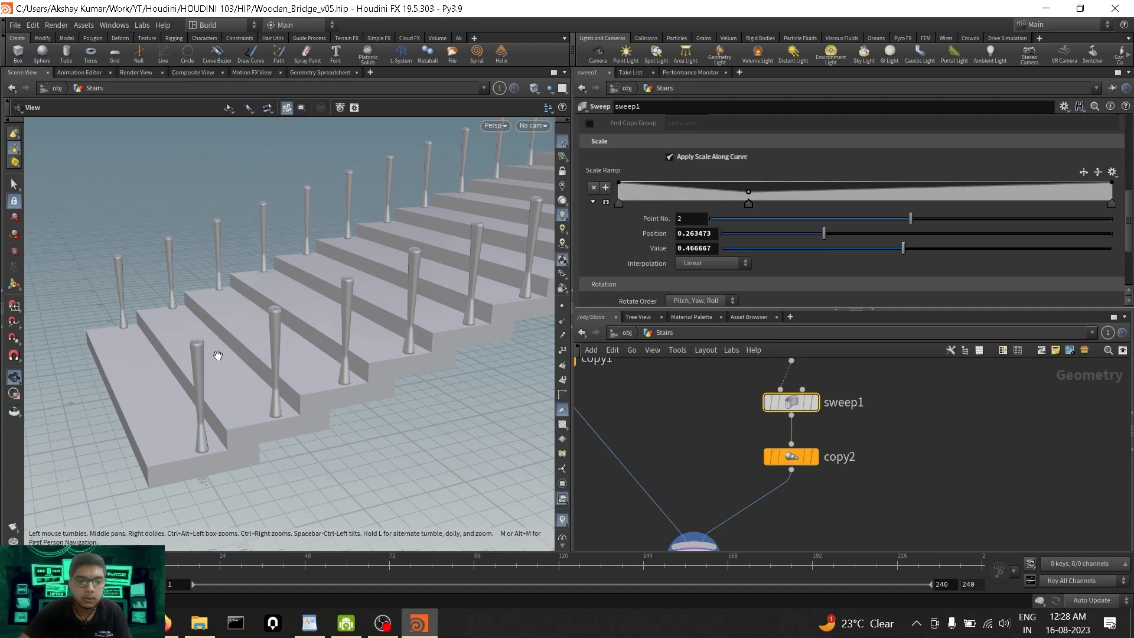
{"action": "left_click_drag", "start_coordinate": [990, 186], "coordinate": [991, 193]}
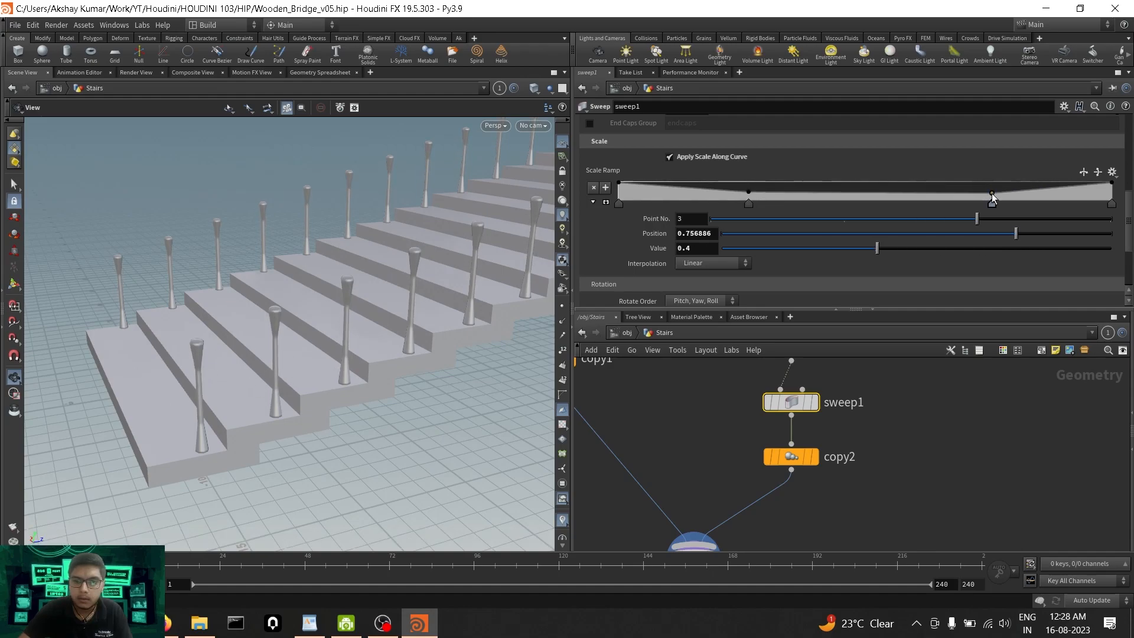
Add two more points to sweep1's scale ramp, one near its start and one at about position 0.46 with value 0.77.
{"action": "left_click", "coordinate": [674, 189]}
{"action": "left_click_drag", "start_coordinate": [674, 190], "coordinate": [666, 192]}
{"action": "left_click", "coordinate": [845, 193]}
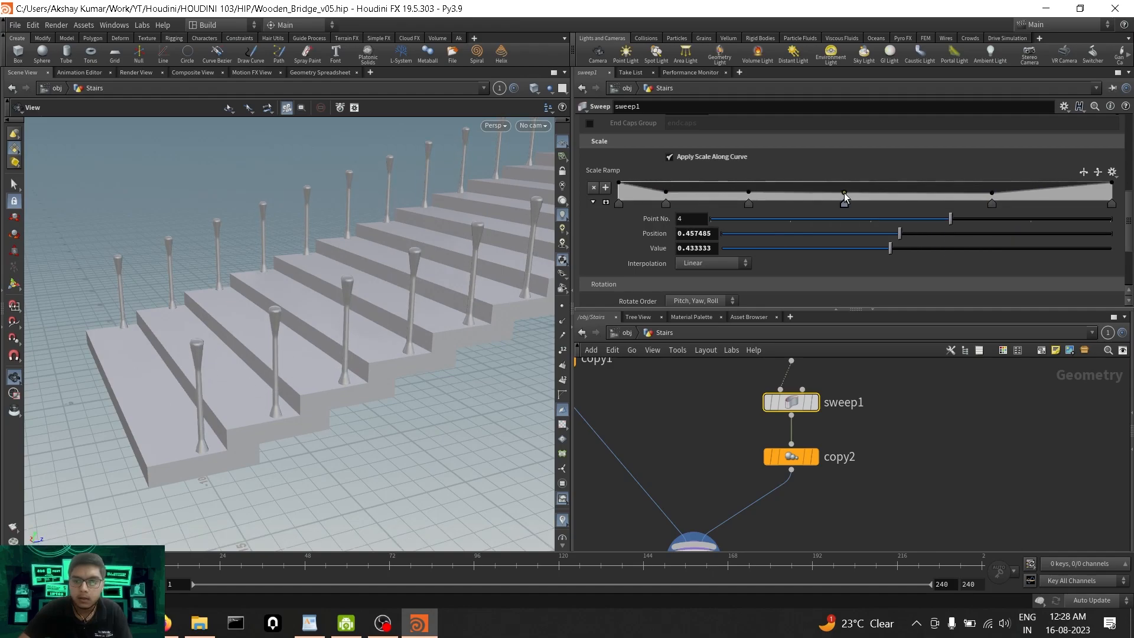
{"action": "left_click_drag", "start_coordinate": [845, 193], "coordinate": [846, 187]}
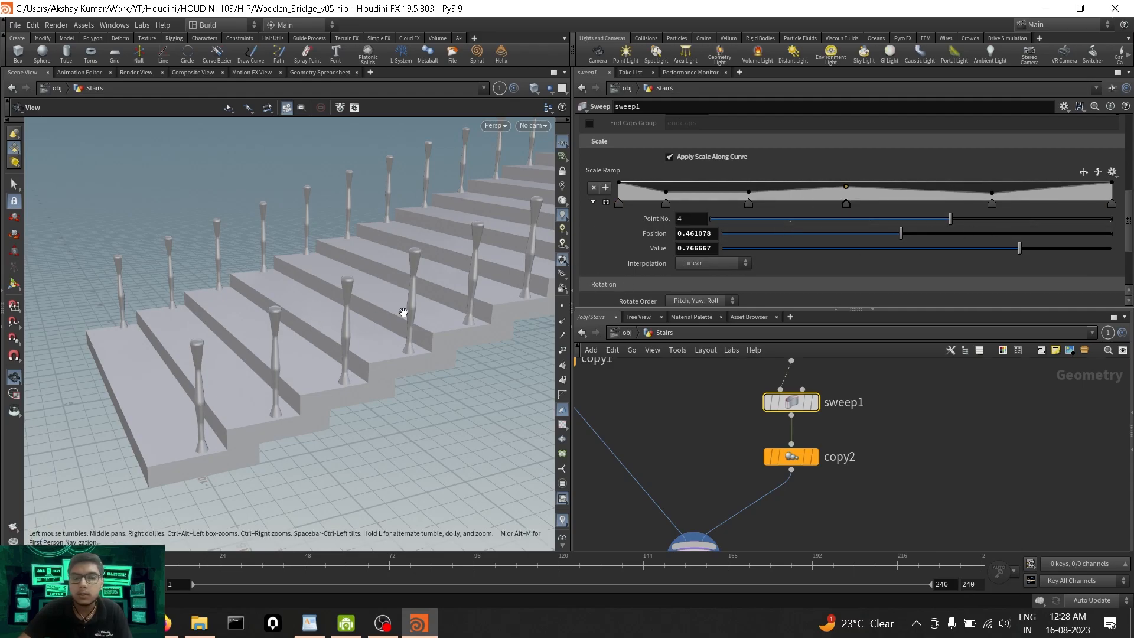
{"action": "left_click_drag", "start_coordinate": [298, 345], "coordinate": [361, 305]}
Select all points of sweep1's scale ramp and set their interpolation to B-Spline.
{"action": "left_click", "coordinate": [619, 203]}
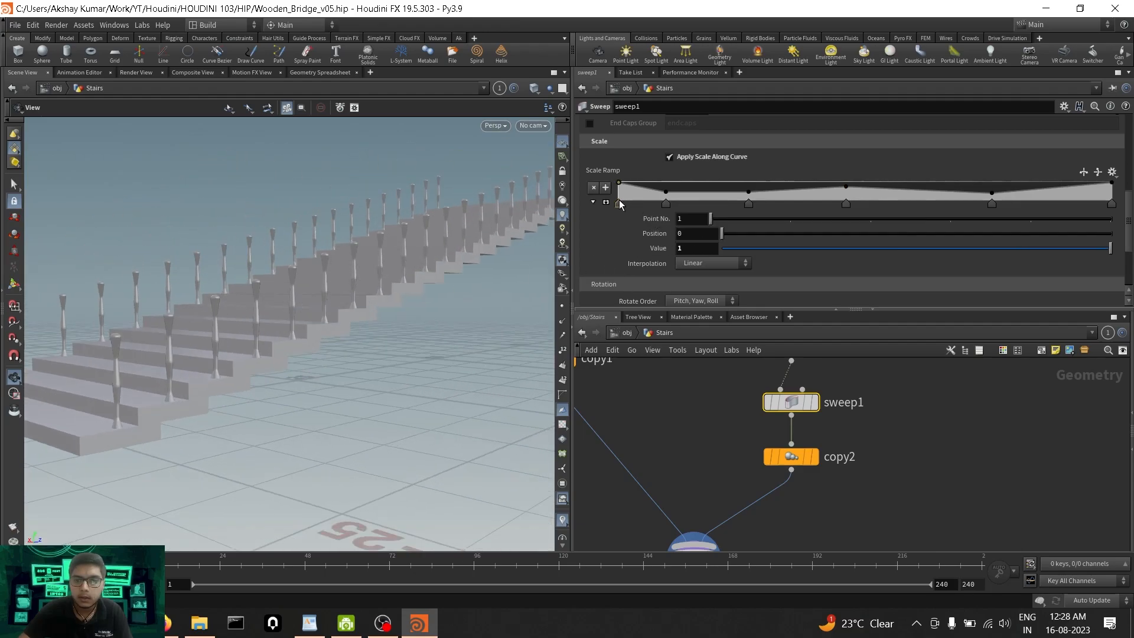
{"action": "left_click", "coordinate": [1113, 204], "text": "shift"}
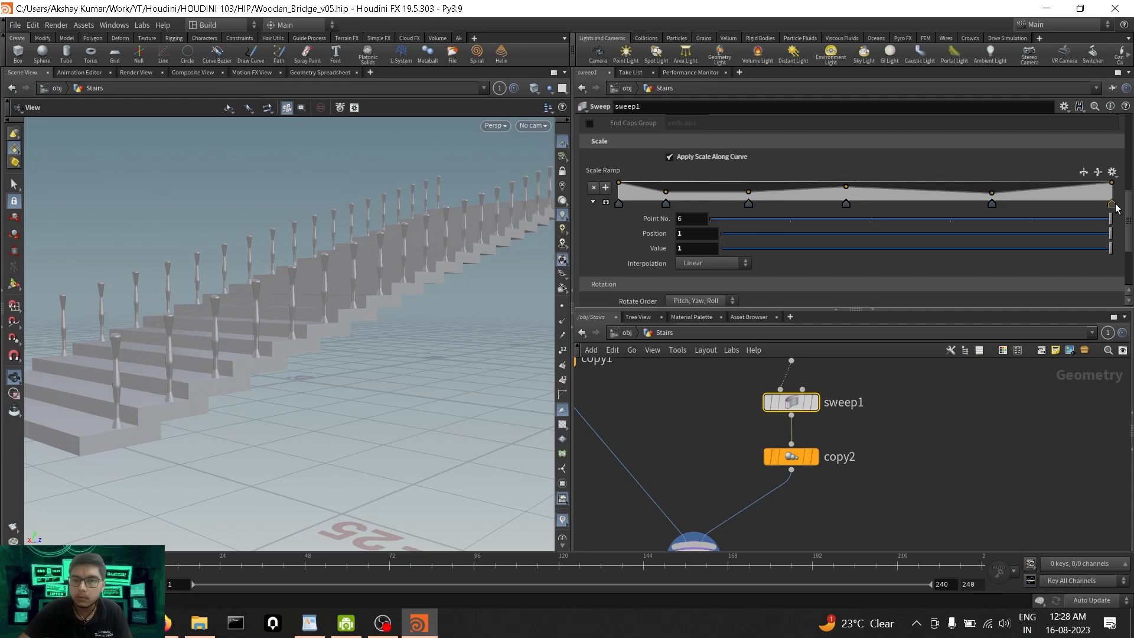
{"action": "left_click", "coordinate": [730, 265]}
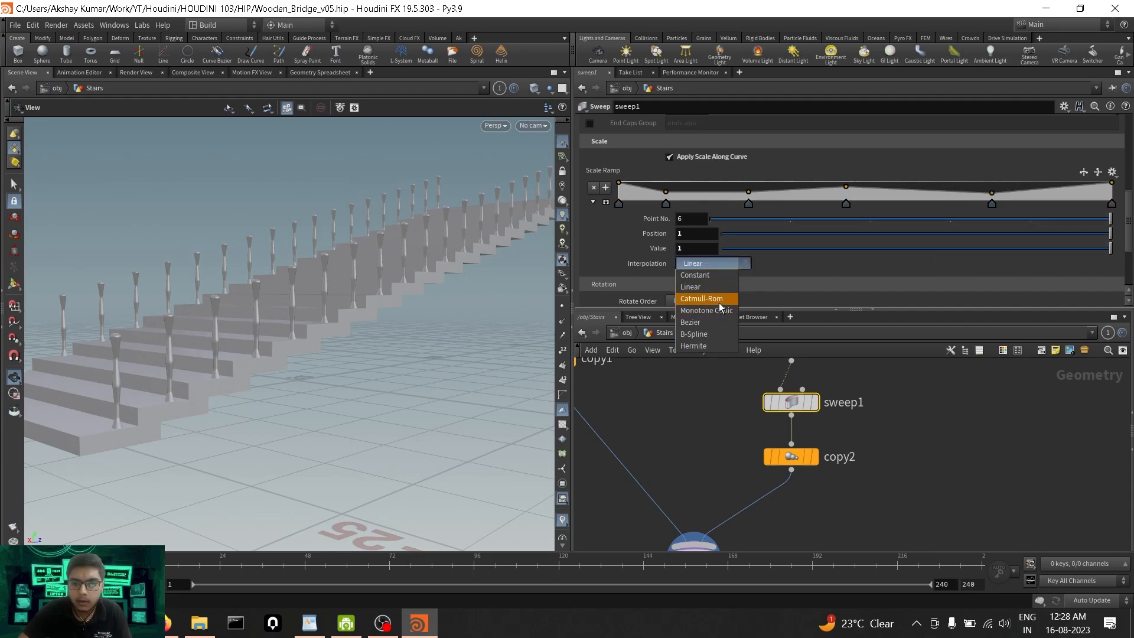
{"action": "left_click", "coordinate": [719, 299]}
{"action": "mouse_move", "coordinate": [266, 362]}
{"action": "left_mouse_down"}
{"action": "mouse_move", "coordinate": [251, 371]}
{"action": "mouse_move", "coordinate": [259, 361]}
{"action": "left_mouse_up"}
{"action": "left_click", "coordinate": [708, 262]}
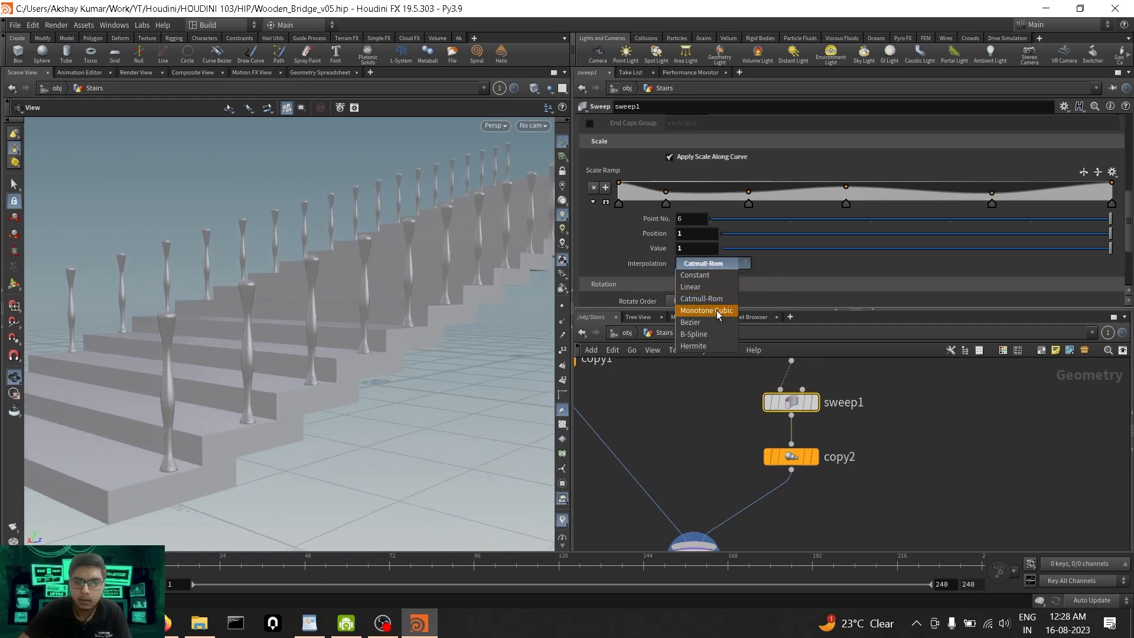
{"action": "left_click", "coordinate": [714, 321]}
{"action": "left_click", "coordinate": [721, 266]}
{"action": "left_click", "coordinate": [717, 322]}
{"action": "left_click", "coordinate": [717, 335]}
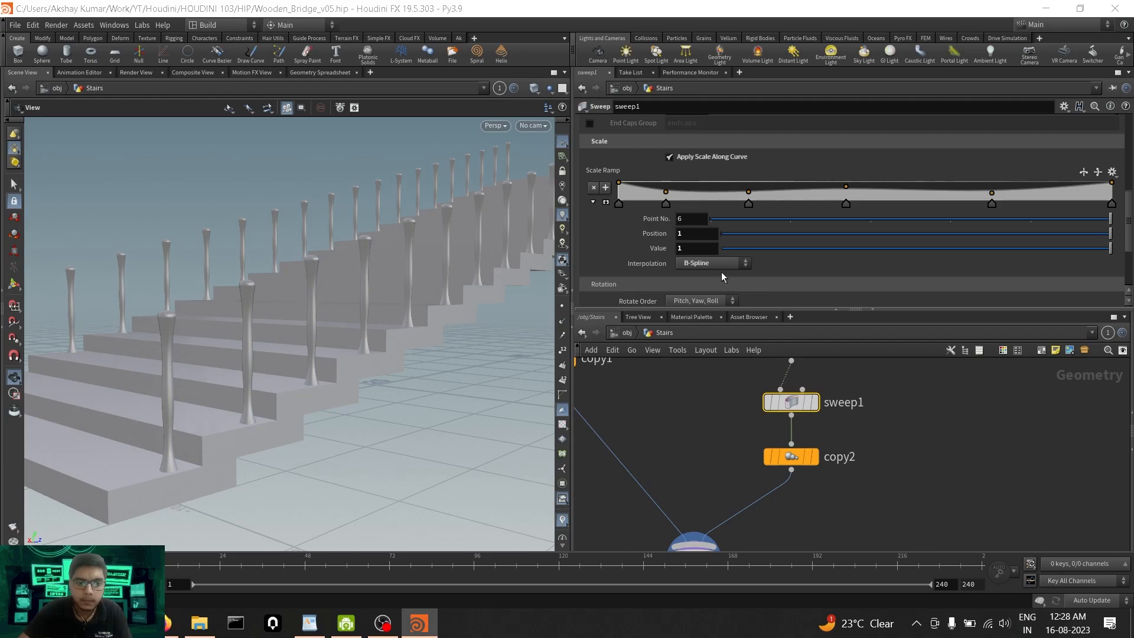
{"action": "left_click", "coordinate": [699, 414]}
{"action": "left_click", "coordinate": [792, 407]}
{"action": "left_click_drag", "start_coordinate": [221, 349], "coordinate": [468, 326]}
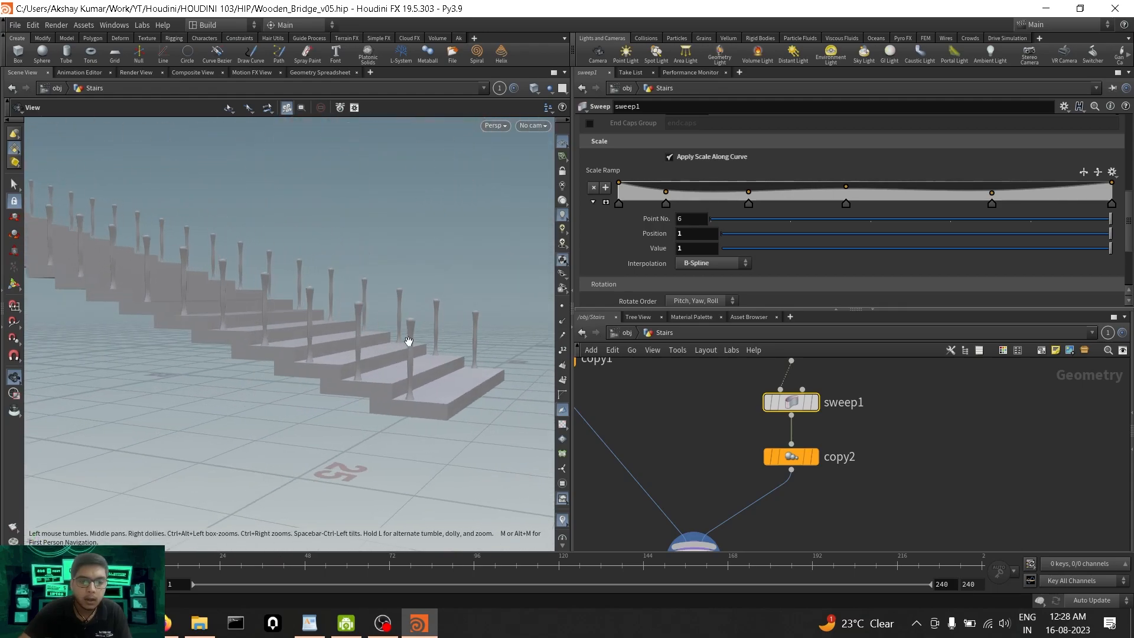
{"action": "left_click_drag", "start_coordinate": [399, 335], "coordinate": [374, 379]}
Try the Square Tube surface shape on sweep1, and set it back to Round Tube.
{"action": "scroll", "coordinate": [854, 165], "scroll_direction": "up", "scroll_amount": 5}
{"action": "scroll", "coordinate": [815, 157], "scroll_direction": "up", "scroll_amount": 3}
{"action": "left_click", "coordinate": [740, 182]}
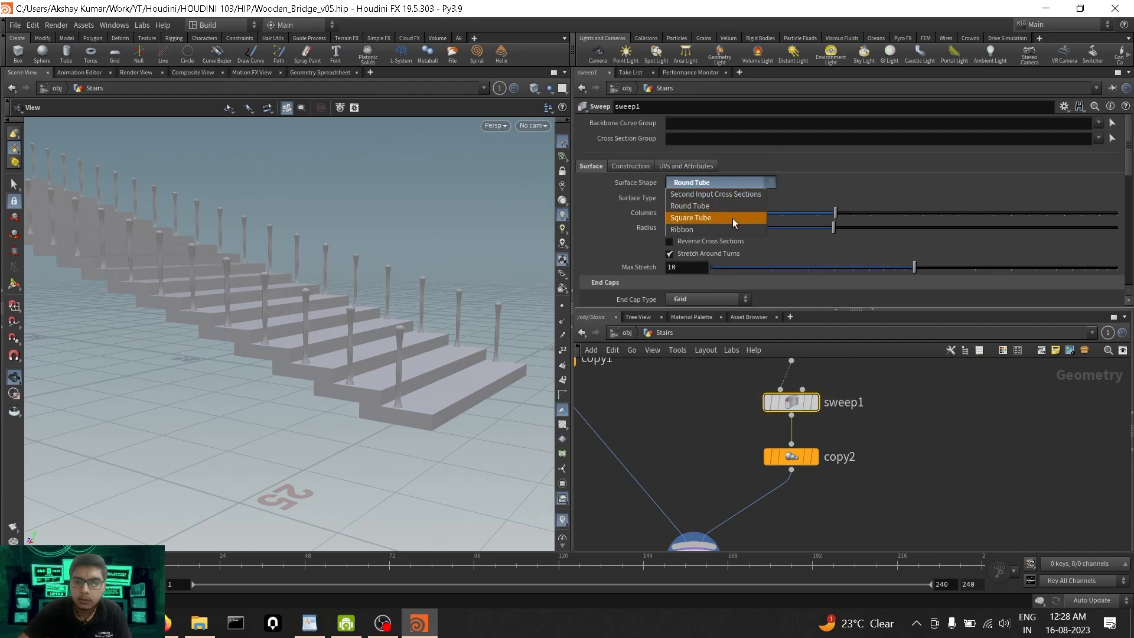
{"action": "left_click", "coordinate": [731, 218]}
{"action": "scroll", "coordinate": [398, 349], "scroll_direction": "up", "scroll_amount": 7}
{"action": "left_click_drag", "start_coordinate": [385, 355], "coordinate": [264, 340]}
{"action": "scroll", "coordinate": [267, 340], "scroll_direction": "down", "scroll_amount": 6}
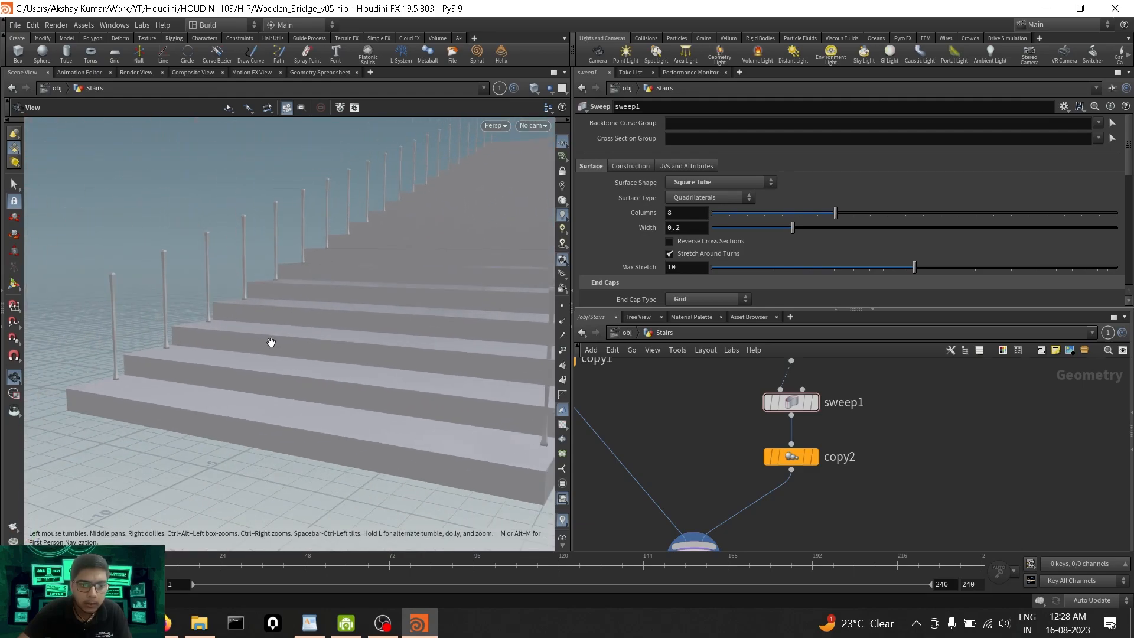
{"action": "left_click", "coordinate": [743, 181]}
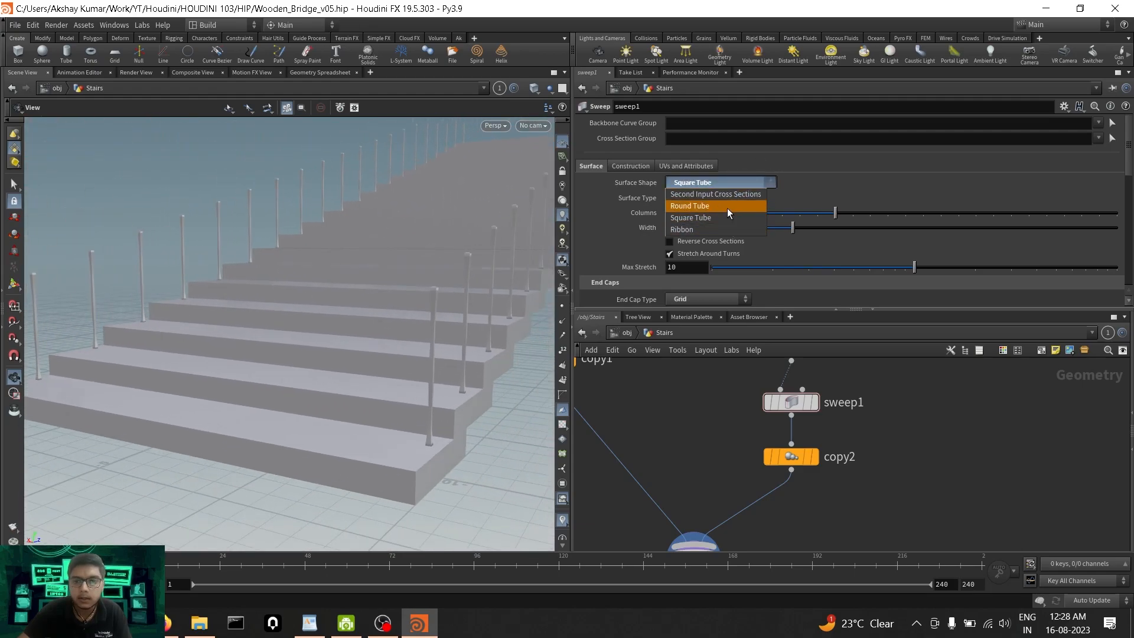
{"action": "left_click", "coordinate": [728, 207]}
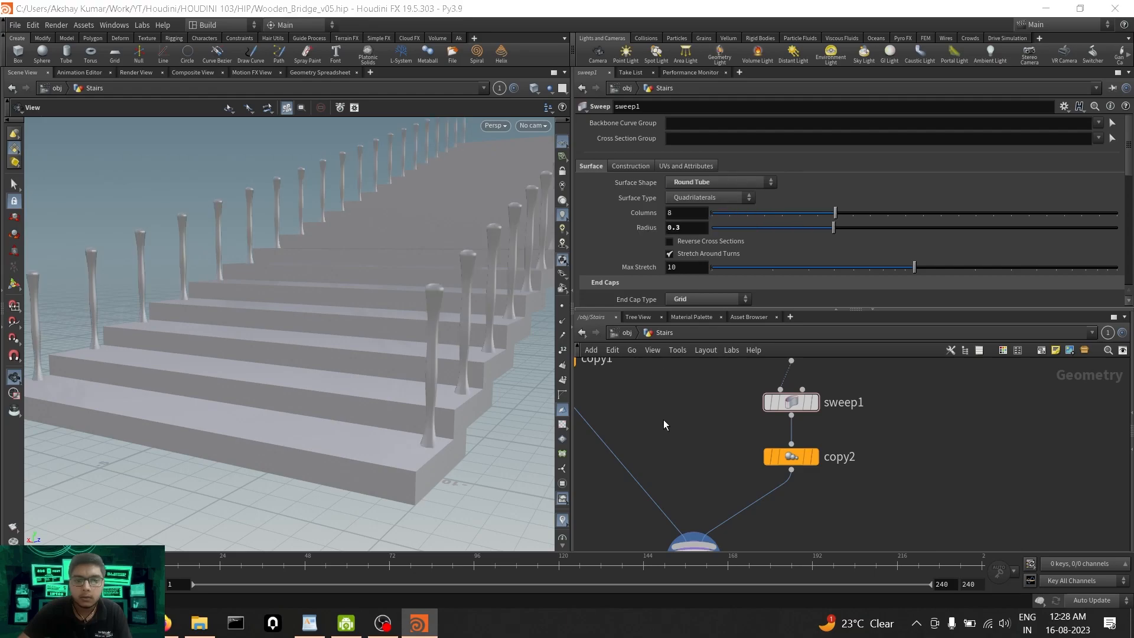
Set sweep1's radius to 0.2 and check the slimmer posts on the staircase.
{"action": "left_click", "coordinate": [698, 231]}
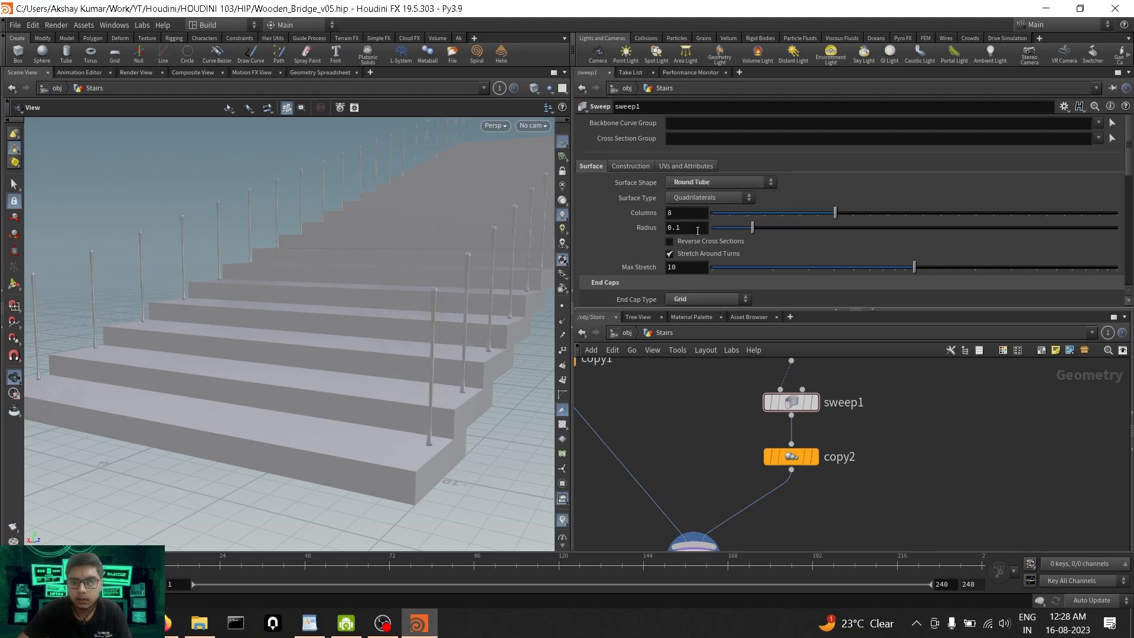
{"action": "key", "text": "BackSpace"}
{"action": "type", "text": "2"}
{"action": "key", "text": "Return"}
{"action": "left_click_drag", "start_coordinate": [449, 360], "coordinate": [380, 325]}
{"action": "key", "text": "f"}
{"action": "middle_click_drag", "start_coordinate": [352, 337], "coordinate": [481, 324]}
{"action": "scroll", "coordinate": [481, 324], "scroll_direction": "up", "scroll_amount": 3}
{"action": "left_click_drag", "start_coordinate": [348, 360], "coordinate": [354, 314]}
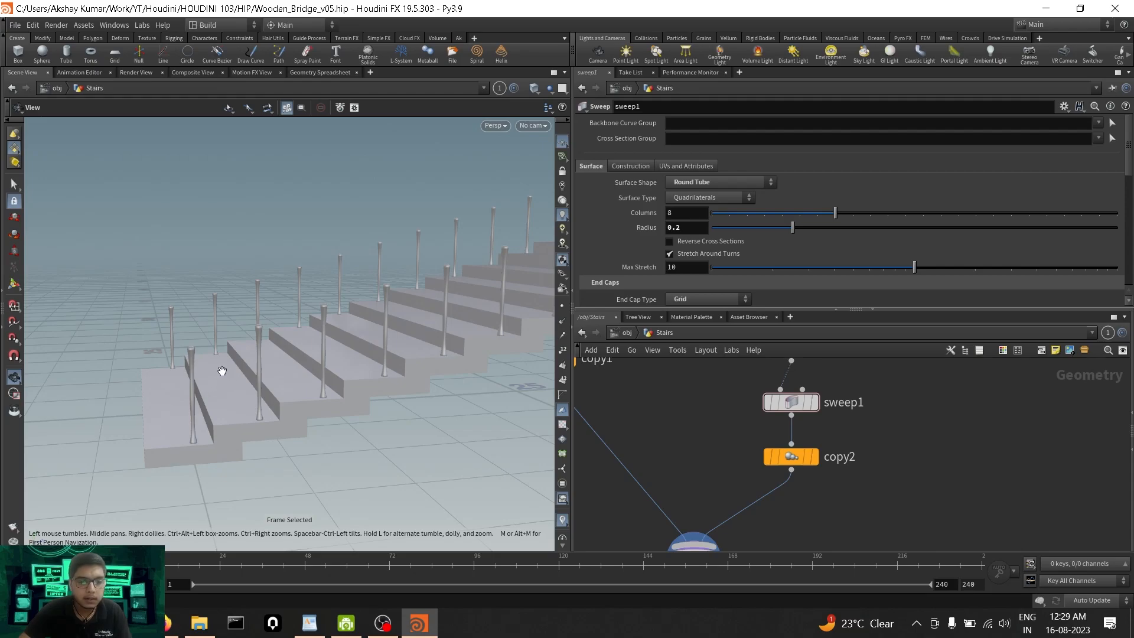
{"action": "left_click_drag", "start_coordinate": [223, 372], "coordinate": [250, 376]}
{"action": "left_click_drag", "start_coordinate": [407, 312], "coordinate": [106, 425]}
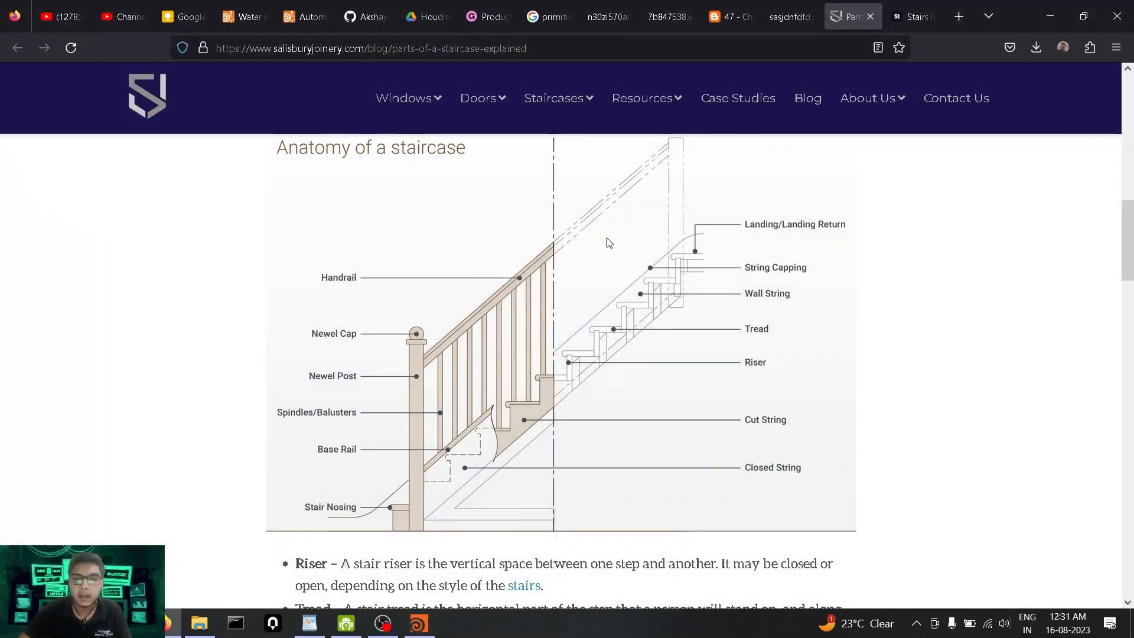
Switch back to Houdini, insert a Group by Range node between resample1 and sweep1, and display its output.
{"action": "left_click", "coordinate": [421, 623]}
{"action": "middle_click_drag", "start_coordinate": [809, 474], "coordinate": [718, 502]}
{"action": "scroll", "coordinate": [769, 479], "scroll_direction": "up", "scroll_amount": 3}
{"action": "key", "text": "Tab"}
{"action": "type", "text": "group"}
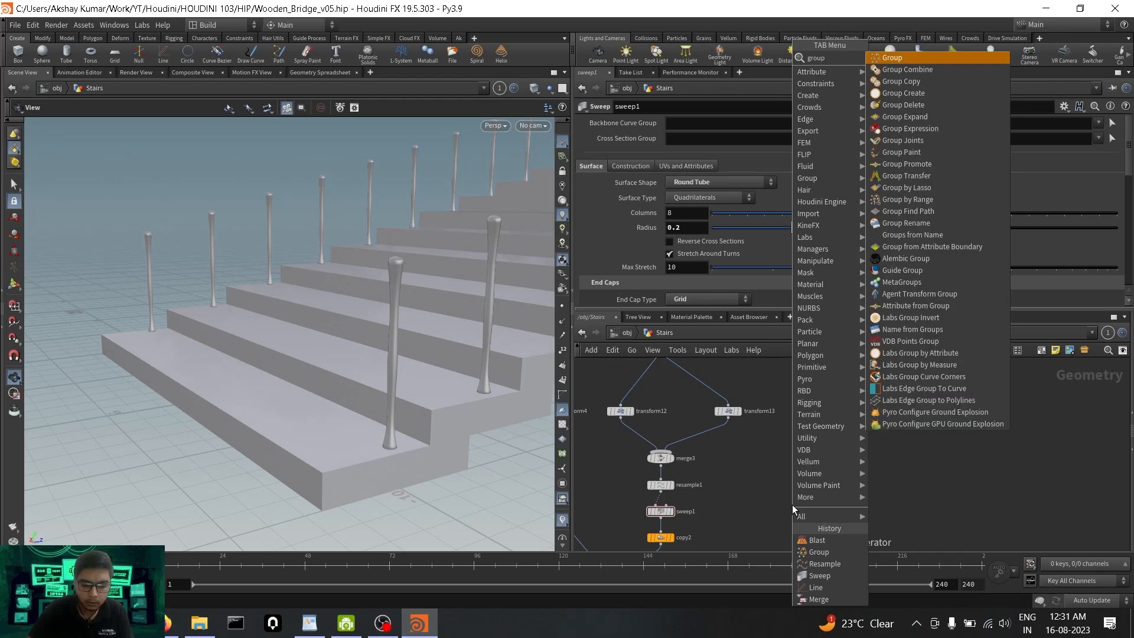
{"action": "type", "text": "by"}
{"action": "key", "text": "Down"}
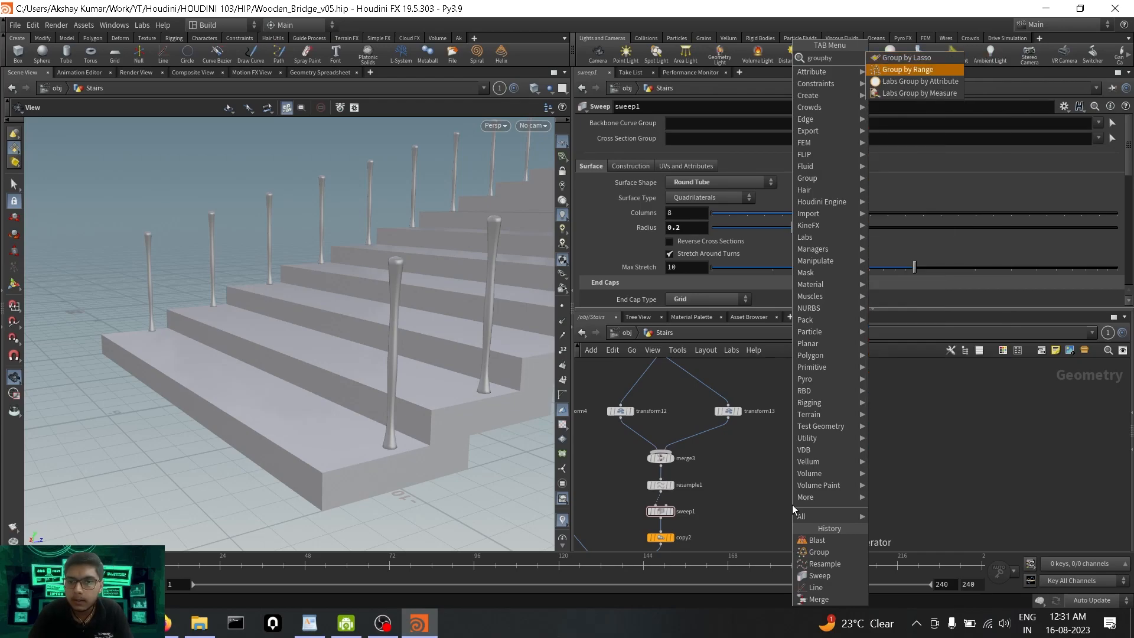
{"action": "key", "text": "Return"}
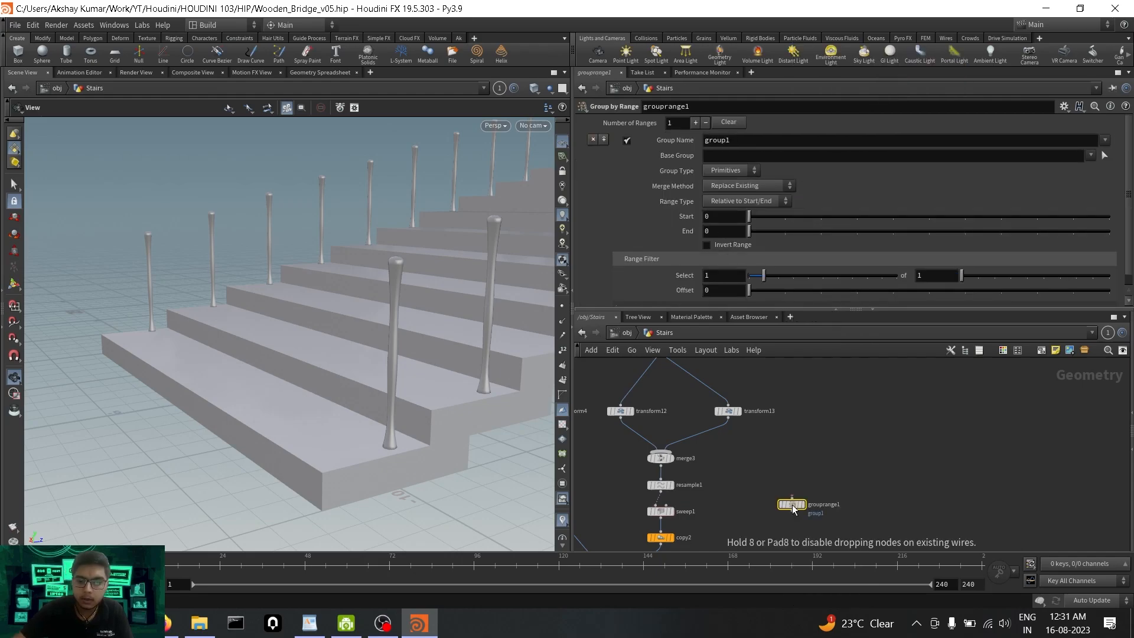
{"action": "left_click", "coordinate": [679, 513]}
{"action": "left_click", "coordinate": [671, 512]}
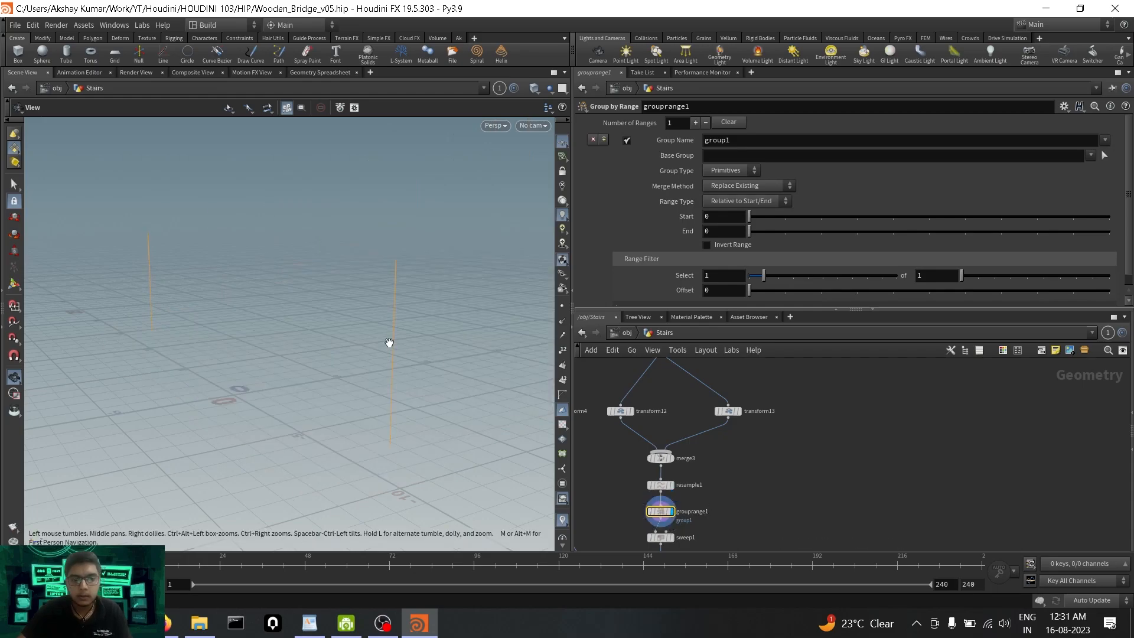
Turn on point display in the viewport and set grouprange1's group type to Points.
{"action": "scroll", "coordinate": [373, 338], "scroll_direction": "down", "scroll_amount": 6}
{"action": "left_click", "coordinate": [740, 492]}
{"action": "middle_click_drag", "start_coordinate": [740, 492], "coordinate": [748, 474]}
{"action": "scroll", "coordinate": [407, 352], "scroll_direction": "up", "scroll_amount": 2}
{"action": "scroll", "coordinate": [323, 313], "scroll_direction": "up", "scroll_amount": 3}
{"action": "scroll", "coordinate": [380, 304], "scroll_direction": "up", "scroll_amount": 4}
{"action": "left_click", "coordinate": [562, 307]}
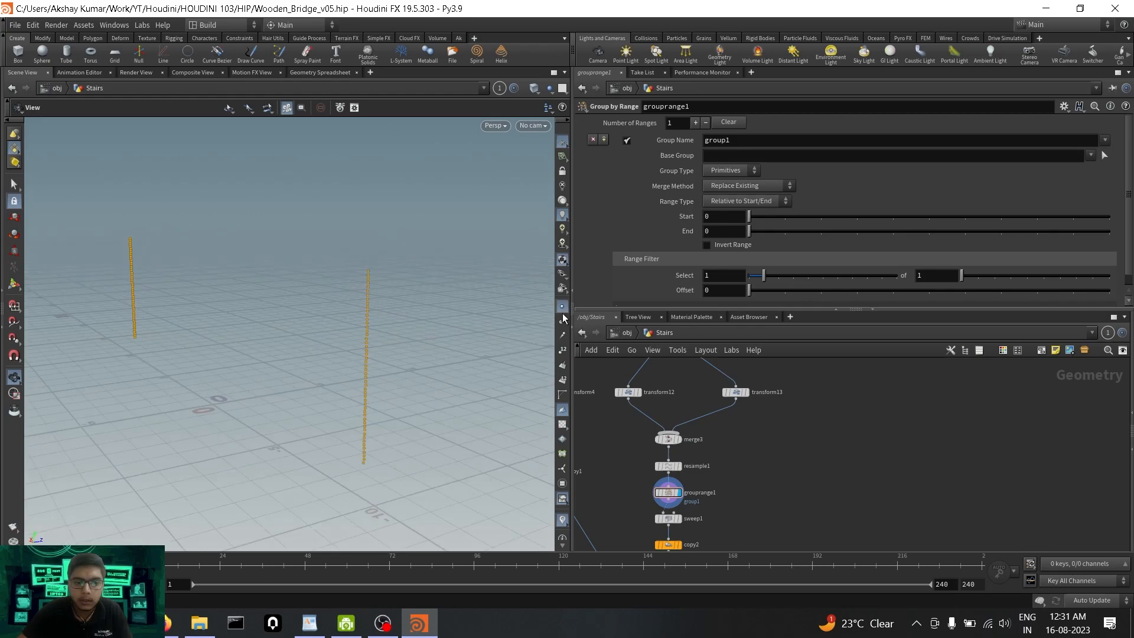
{"action": "middle_click_drag", "start_coordinate": [751, 437], "coordinate": [750, 428]}
{"action": "left_click", "coordinate": [732, 173]}
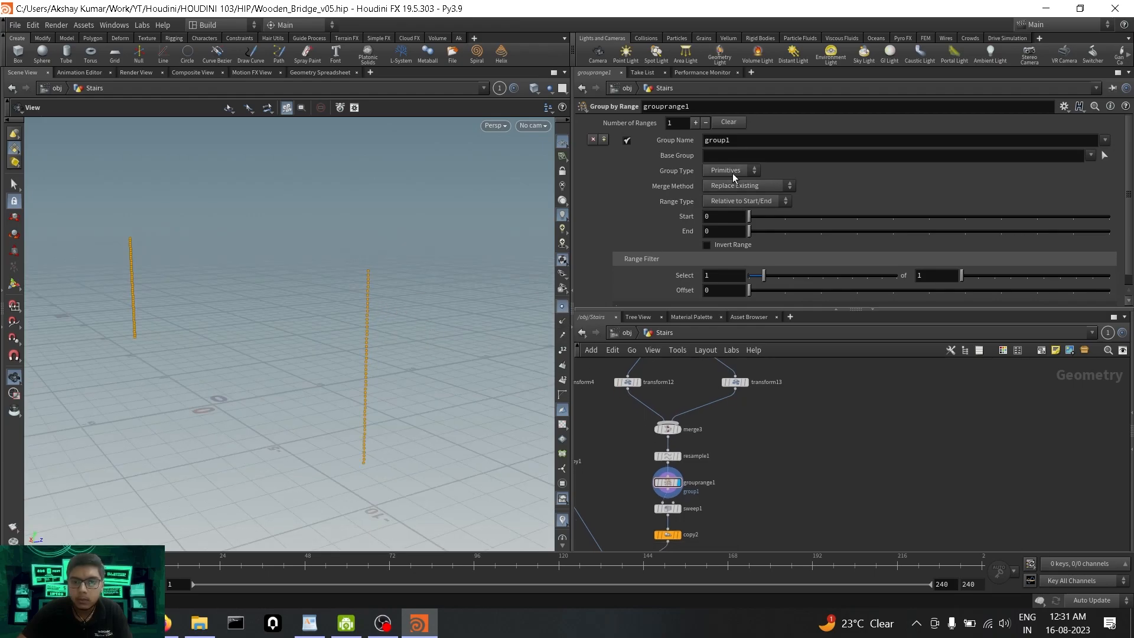
{"action": "left_click", "coordinate": [730, 182]}
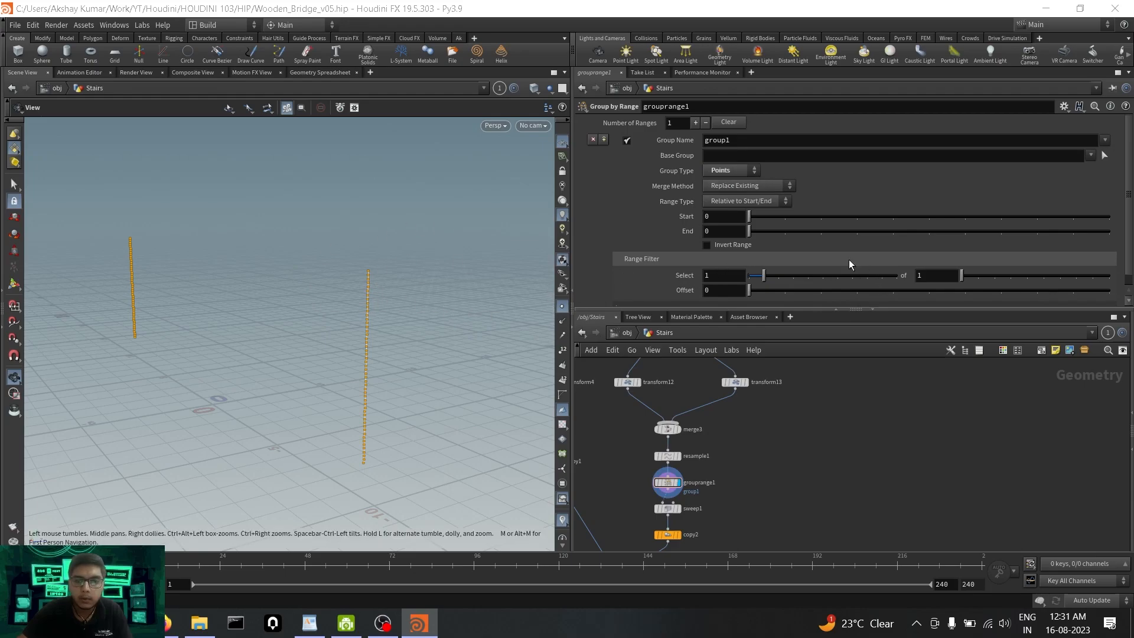
Set grouprange1's range to start 0 and end 1 with Invert Range enabled.
{"action": "left_click", "coordinate": [729, 218]}
{"action": "type", "text": "1"}
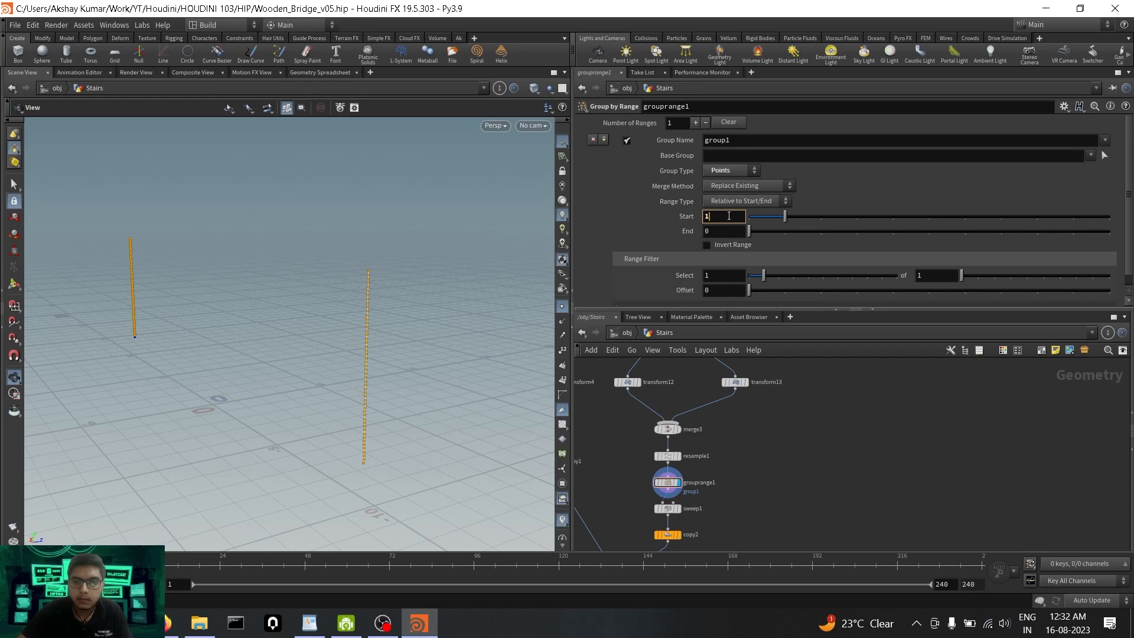
{"action": "left_click", "coordinate": [733, 245]}
{"action": "left_click", "coordinate": [731, 218]}
{"action": "scroll", "coordinate": [730, 219], "scroll_direction": "down", "scroll_amount": 1}
{"action": "left_click", "coordinate": [730, 229]}
{"action": "scroll", "coordinate": [730, 230], "scroll_direction": "up", "scroll_amount": 1}
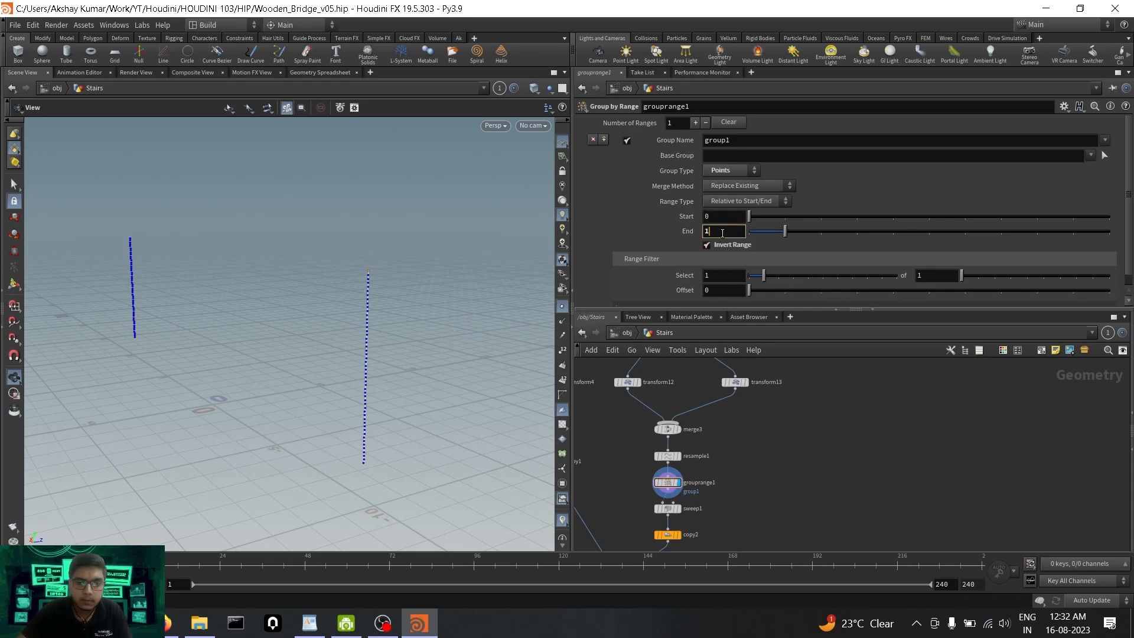
{"action": "scroll", "coordinate": [722, 233], "scroll_direction": "down", "scroll_amount": 5}
{"action": "left_click_drag", "start_coordinate": [233, 375], "coordinate": [362, 344]}
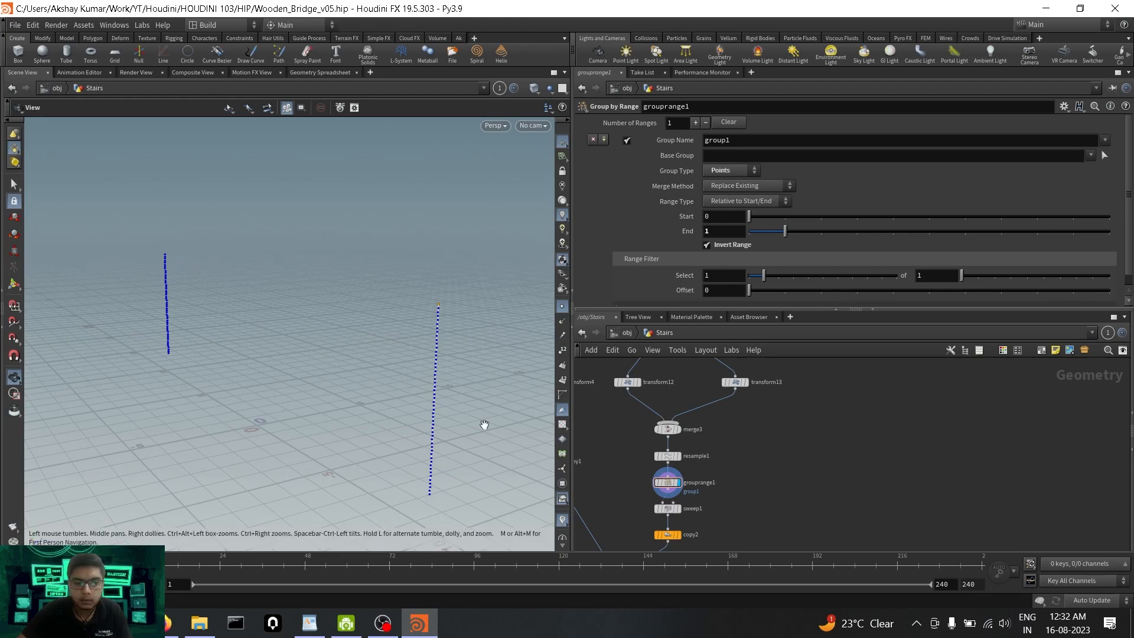
Move resample1 and grouprange1 ahead of merge3, onto the branch coming from transform12.
{"action": "middle_click_drag", "start_coordinate": [771, 483], "coordinate": [789, 467]}
{"action": "scroll", "coordinate": [697, 466], "scroll_direction": "up", "scroll_amount": 3}
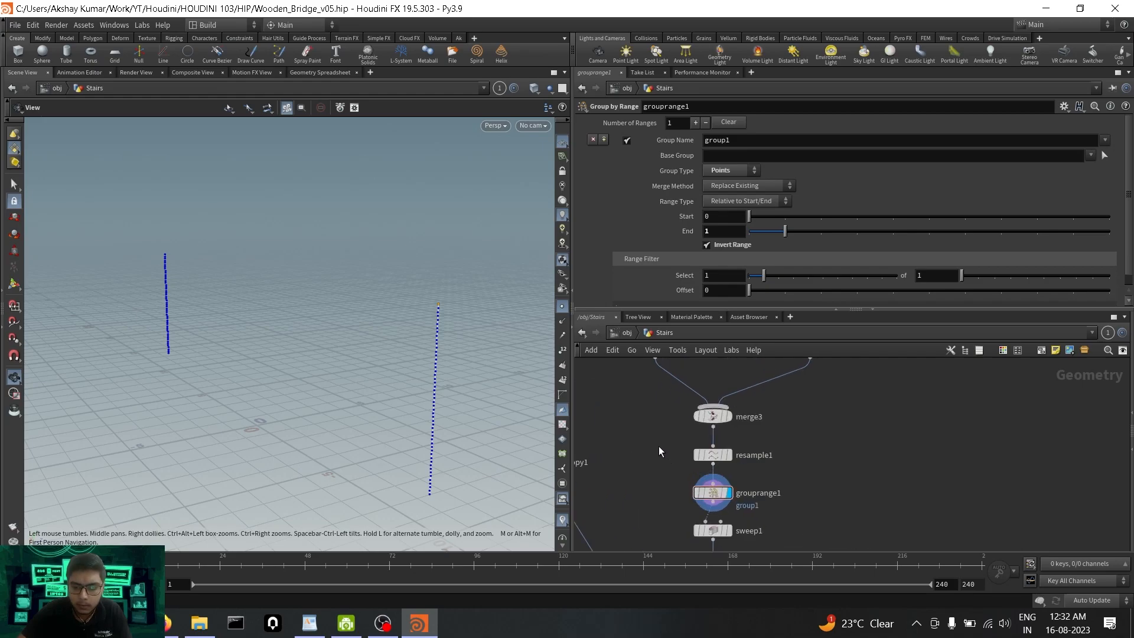
{"action": "left_click_drag", "start_coordinate": [658, 441], "coordinate": [707, 427]}
{"action": "scroll", "coordinate": [808, 474], "scroll_direction": "down", "scroll_amount": 4}
{"action": "scroll", "coordinate": [768, 463], "scroll_direction": "up", "scroll_amount": 2}
{"action": "scroll", "coordinate": [160, 252], "scroll_direction": "up", "scroll_amount": 5}
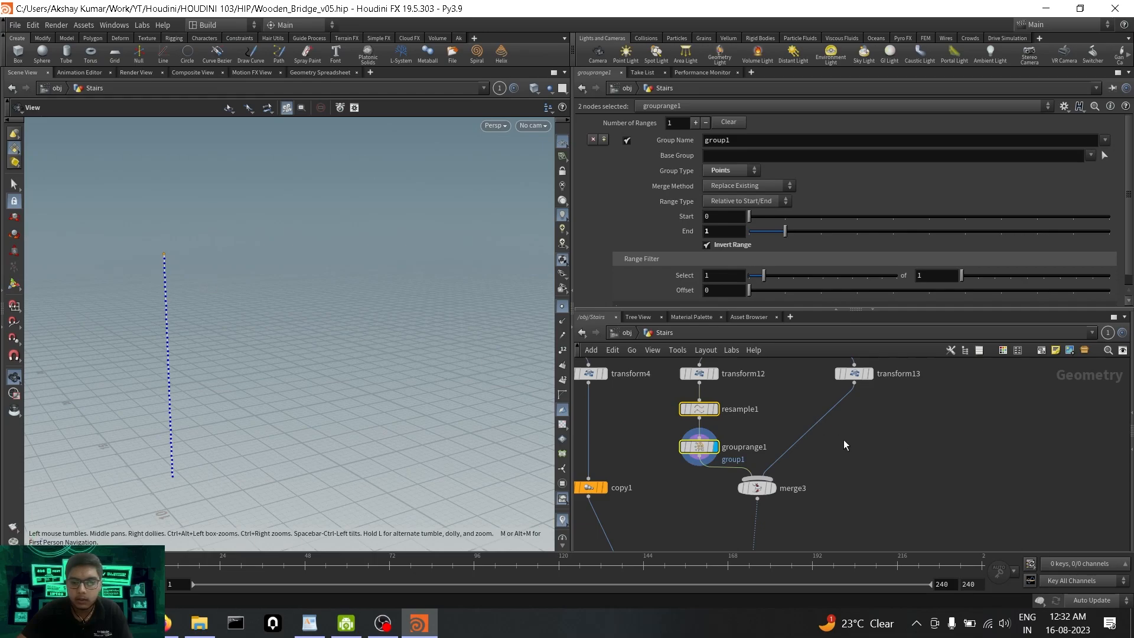
Duplicate resample1 and grouprange1 onto the branch between transform13 and merge3, and display merge3's output.
{"action": "left_click_drag", "start_coordinate": [699, 409], "coordinate": [854, 409], "text": "alt"}
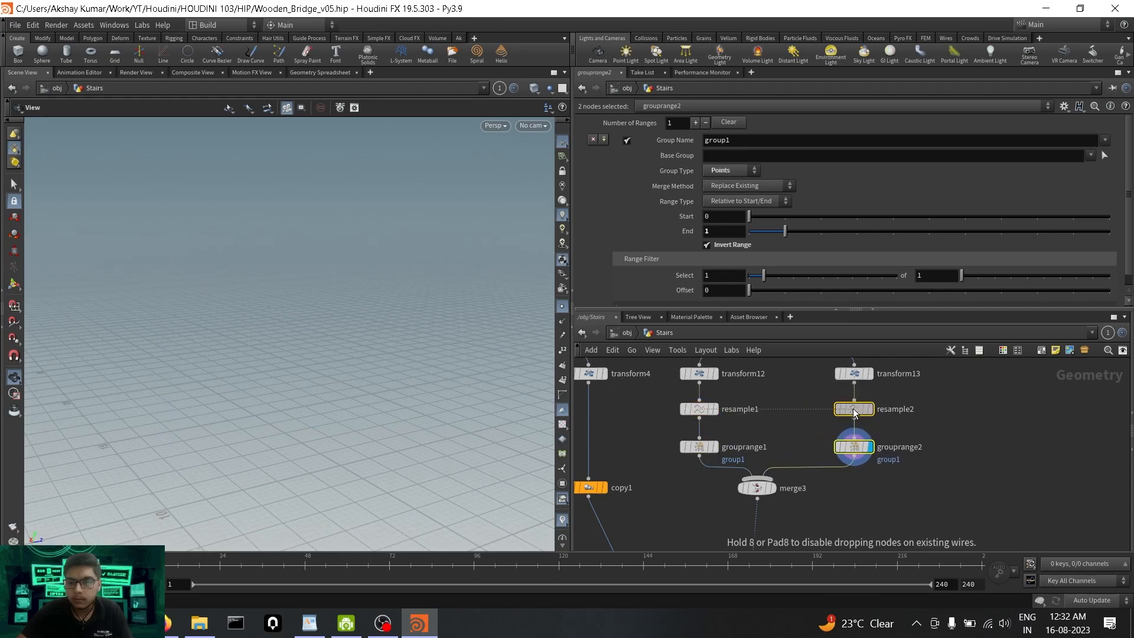
{"action": "left_click", "coordinate": [805, 436]}
{"action": "key", "text": "space+f"}
{"action": "left_click", "coordinate": [771, 487]}
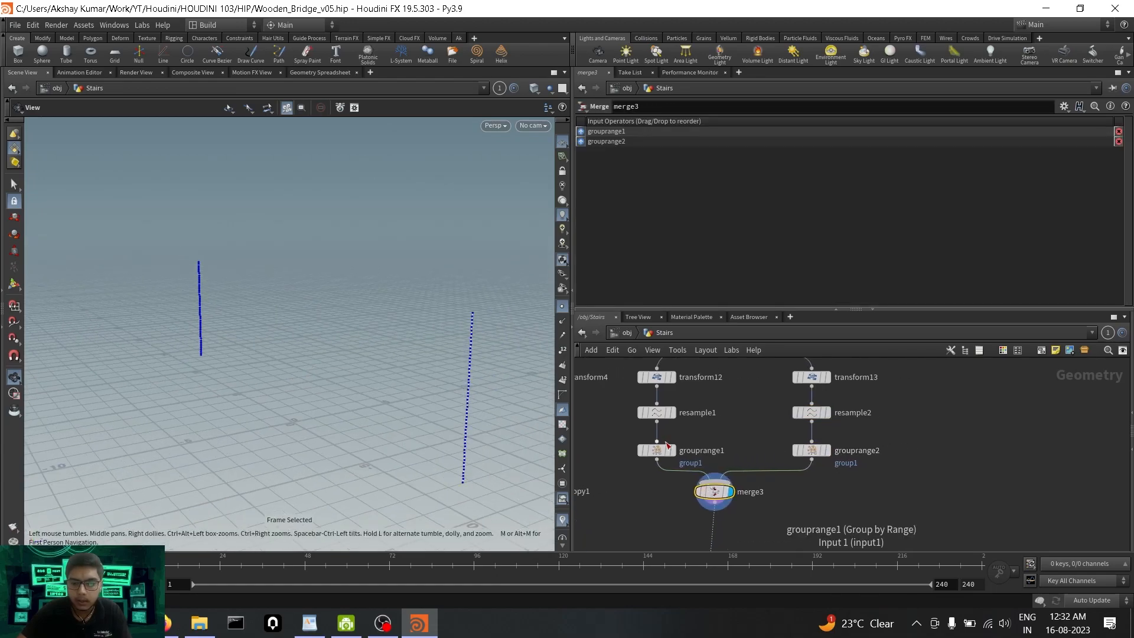
Name grouprange1's group topA and grouprange2's group topB.
{"action": "middle_click_drag", "start_coordinate": [703, 449], "coordinate": [660, 453]}
{"action": "left_click", "coordinate": [660, 454]}
{"action": "left_click", "coordinate": [757, 143]}
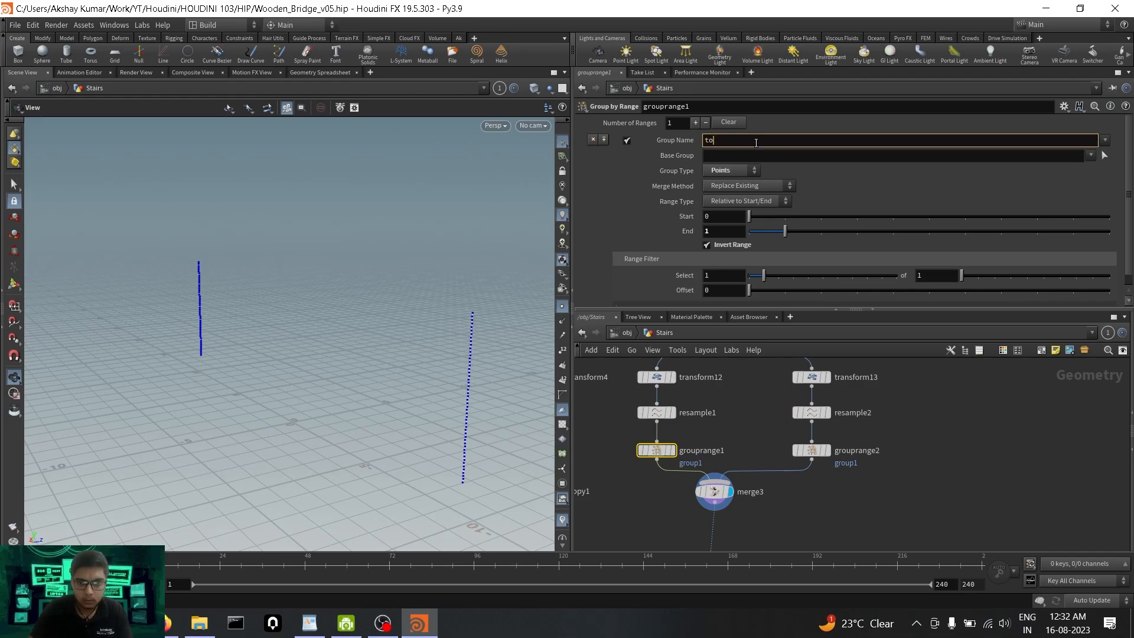
{"action": "key", "text": "Return"}
{"action": "left_click", "coordinate": [855, 450]}
{"action": "left_click", "coordinate": [770, 146]}
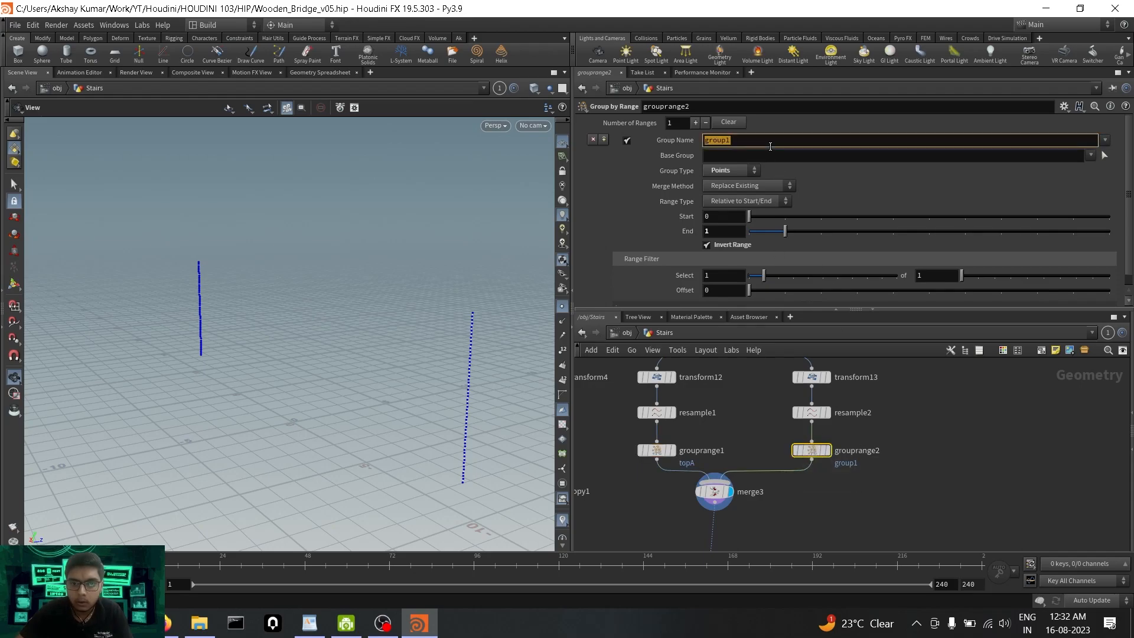
{"action": "type", "text": "topB"}
{"action": "key", "text": "Return"}
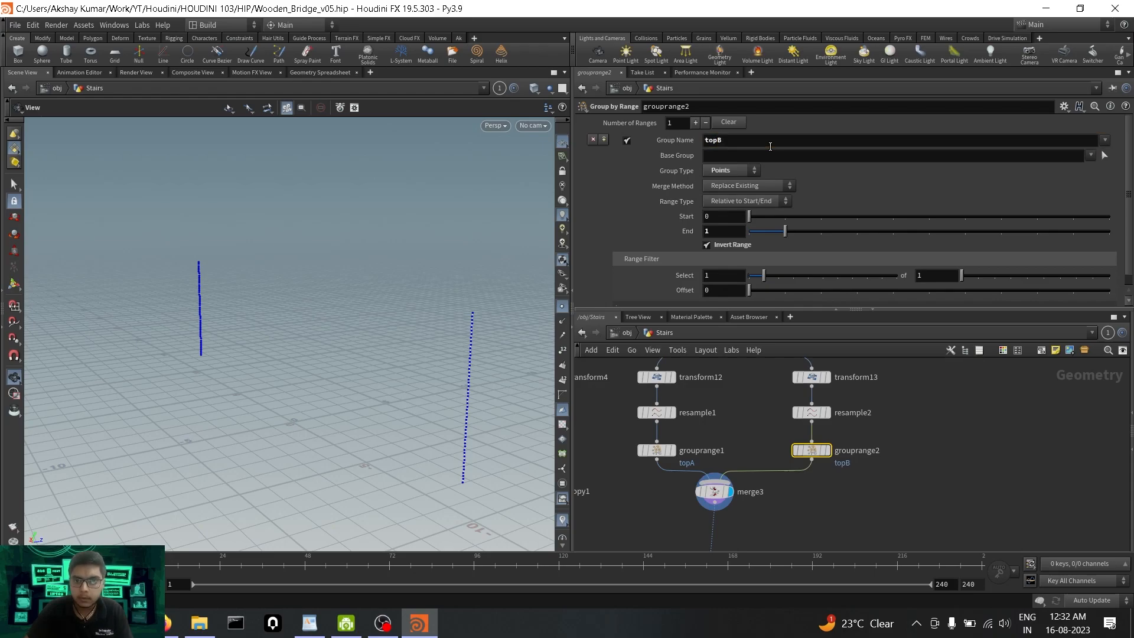
Add a Blast node, display copy2's output, and connect copy2 to the Blast node's input.
{"action": "scroll", "coordinate": [799, 510], "scroll_direction": "down", "scroll_amount": 3}
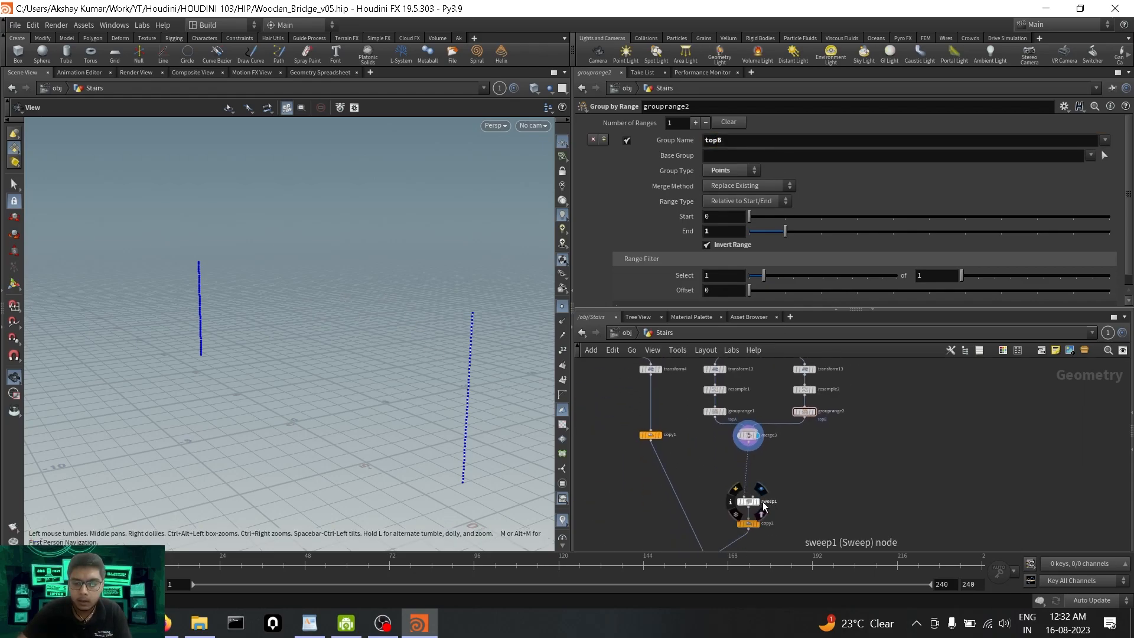
{"action": "middle_click_drag", "start_coordinate": [834, 525], "coordinate": [827, 473]}
{"action": "key", "text": "Tab"}
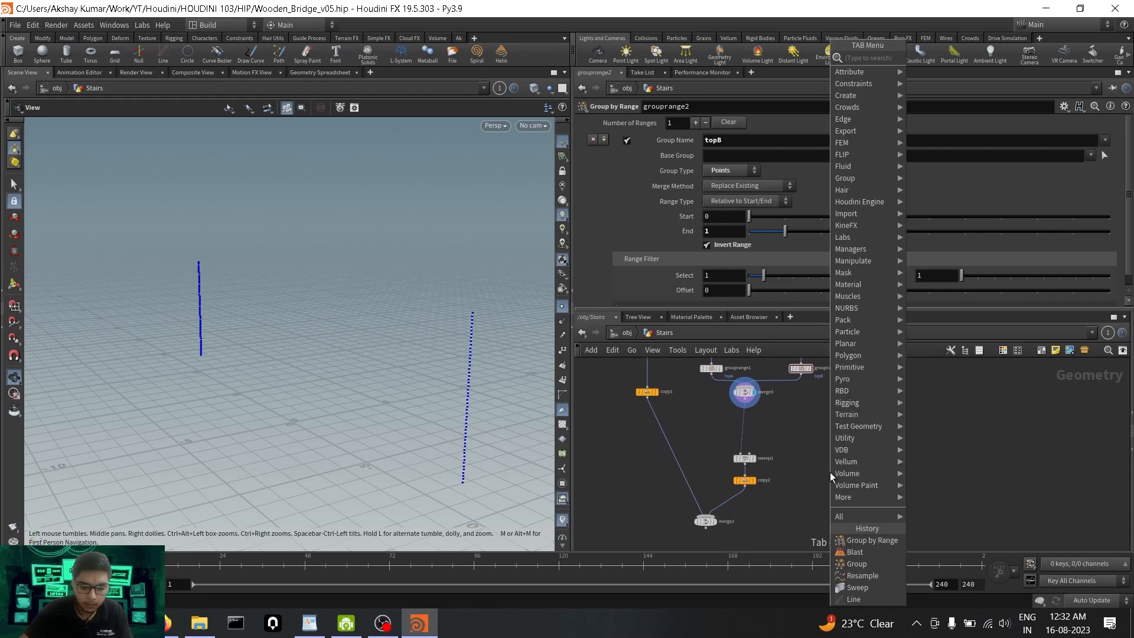
{"action": "type", "text": "bla"}
{"action": "key", "text": "Return"}
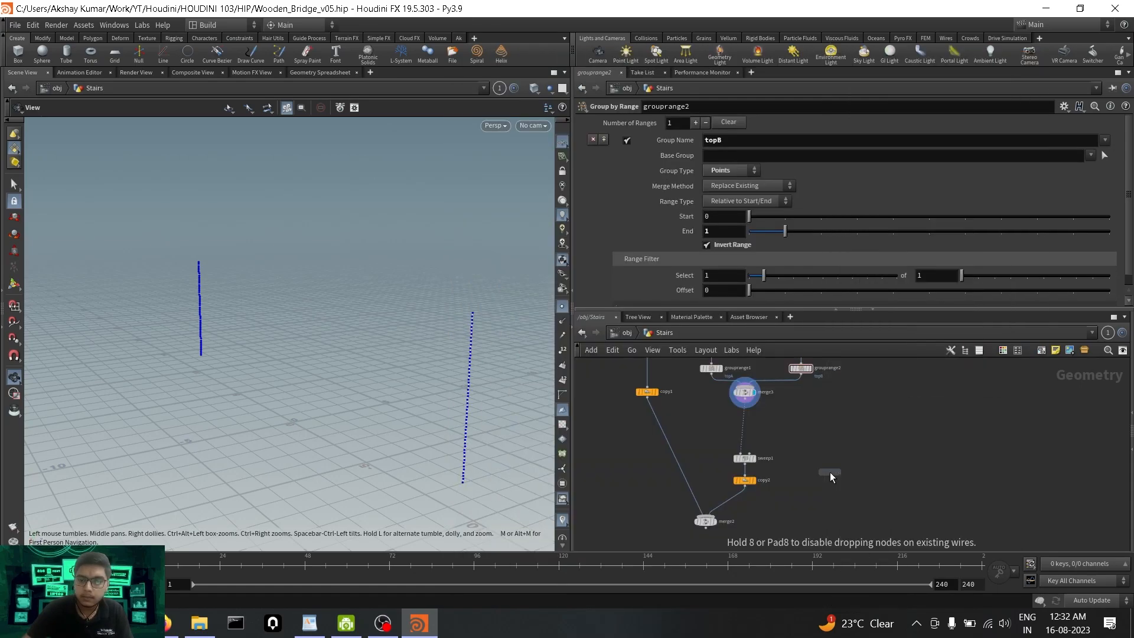
{"action": "left_click", "coordinate": [830, 472]}
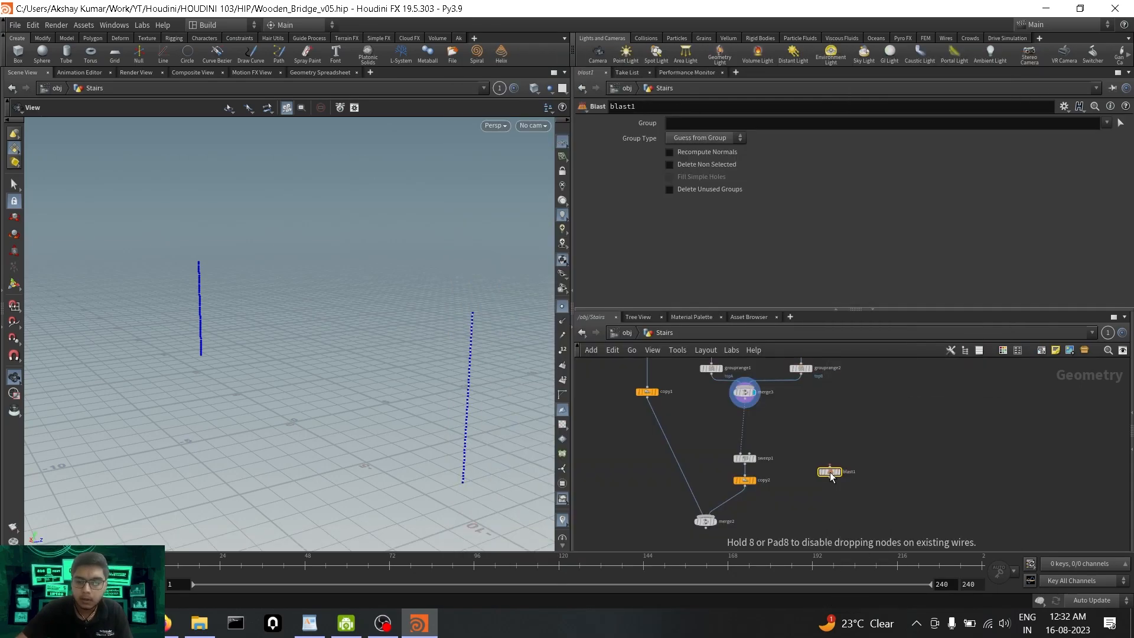
{"action": "left_click", "coordinate": [752, 480]}
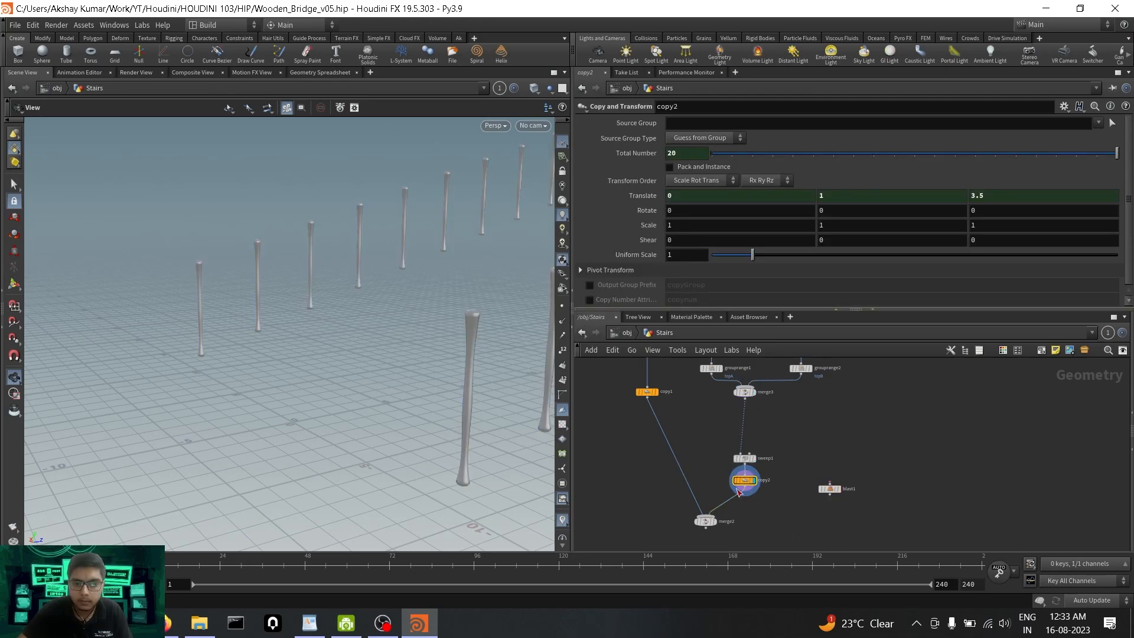
{"action": "scroll", "coordinate": [703, 461], "scroll_direction": "up", "scroll_amount": 3}
{"action": "left_click_drag", "start_coordinate": [703, 456], "coordinate": [843, 494]}
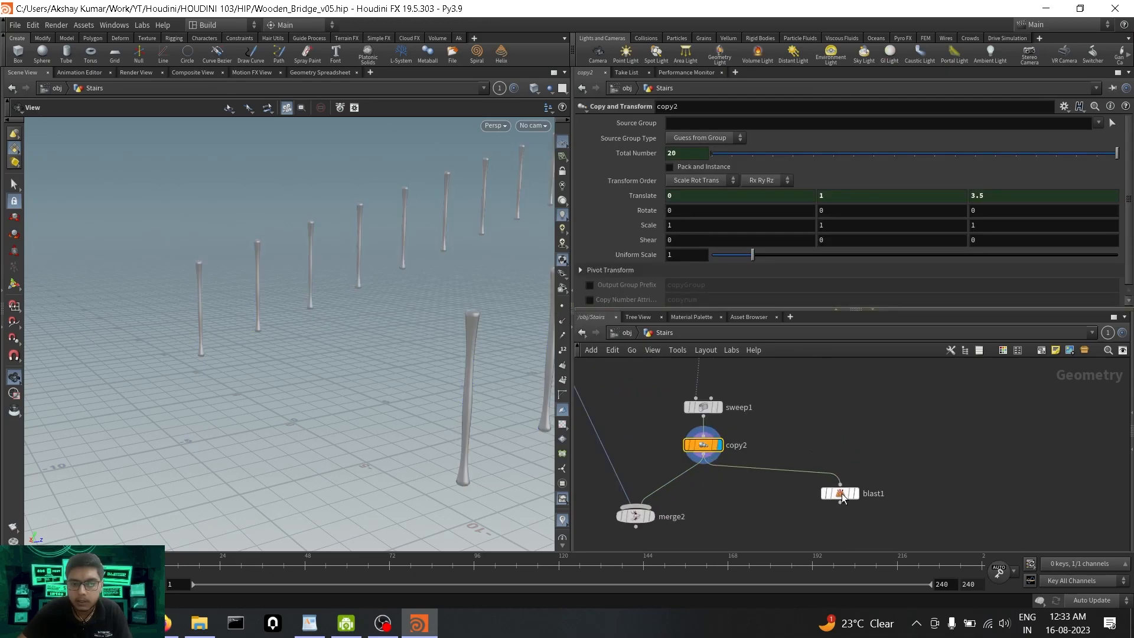
Set blast1's group to topA topB, display its output and enable Delete Non Selected to isolate the top points.
{"action": "scroll", "coordinate": [351, 373], "scroll_direction": "down", "scroll_amount": 7}
{"action": "left_click_drag", "start_coordinate": [354, 376], "coordinate": [320, 385]}
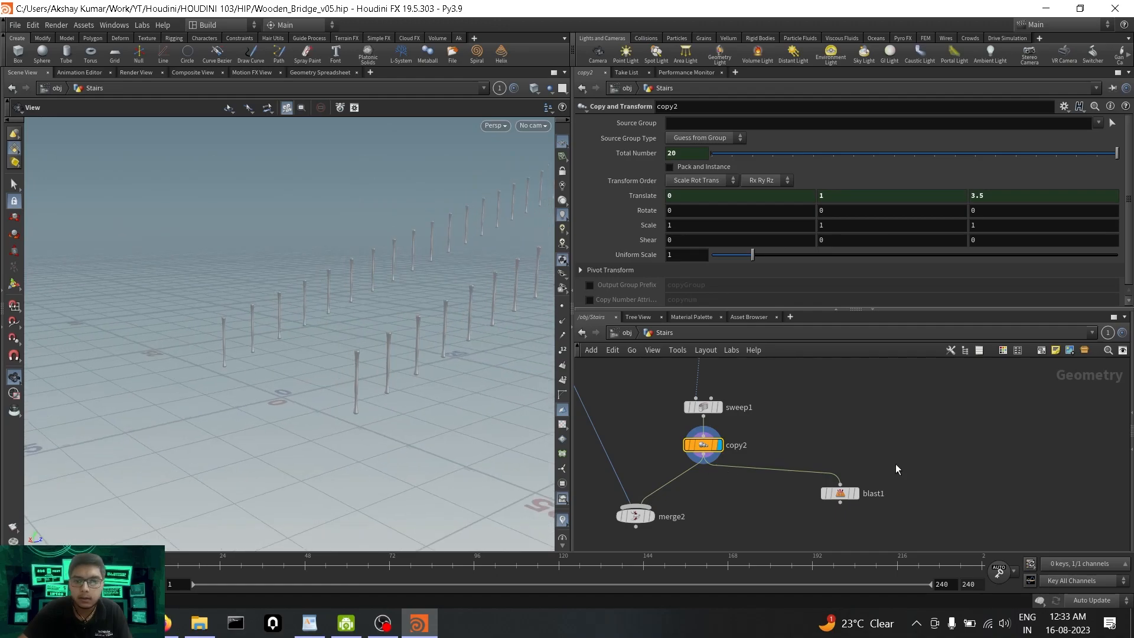
{"action": "left_click", "coordinate": [841, 494]}
{"action": "left_click", "coordinate": [1106, 123]}
{"action": "left_click", "coordinate": [1113, 135]}
{"action": "left_click", "coordinate": [1107, 123]}
{"action": "left_click", "coordinate": [1113, 147]}
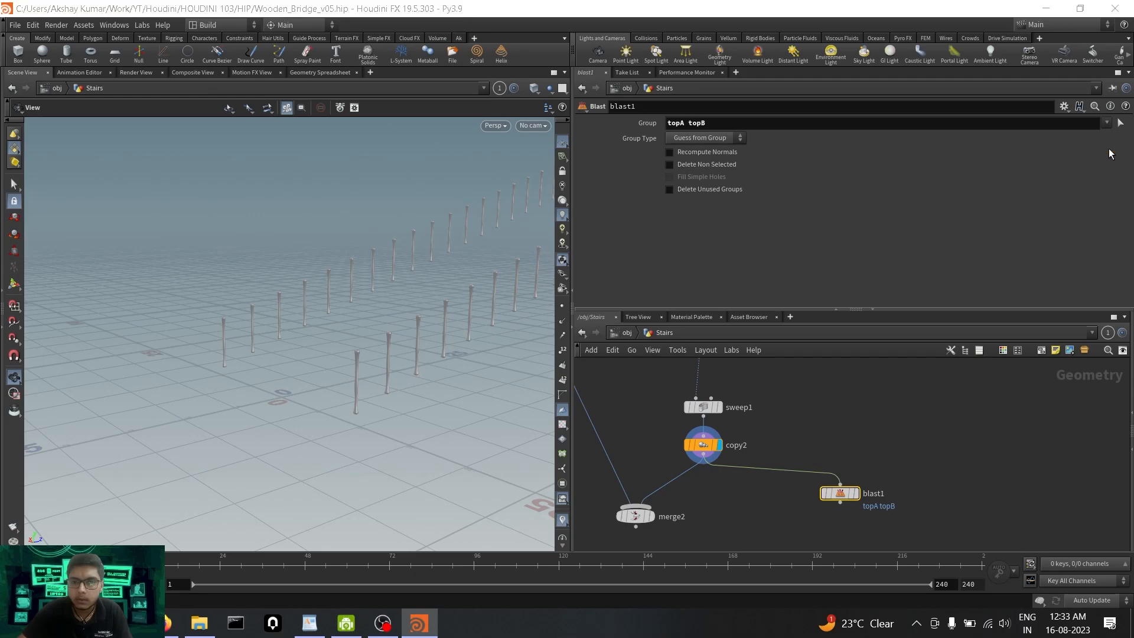
{"action": "left_click", "coordinate": [855, 493]}
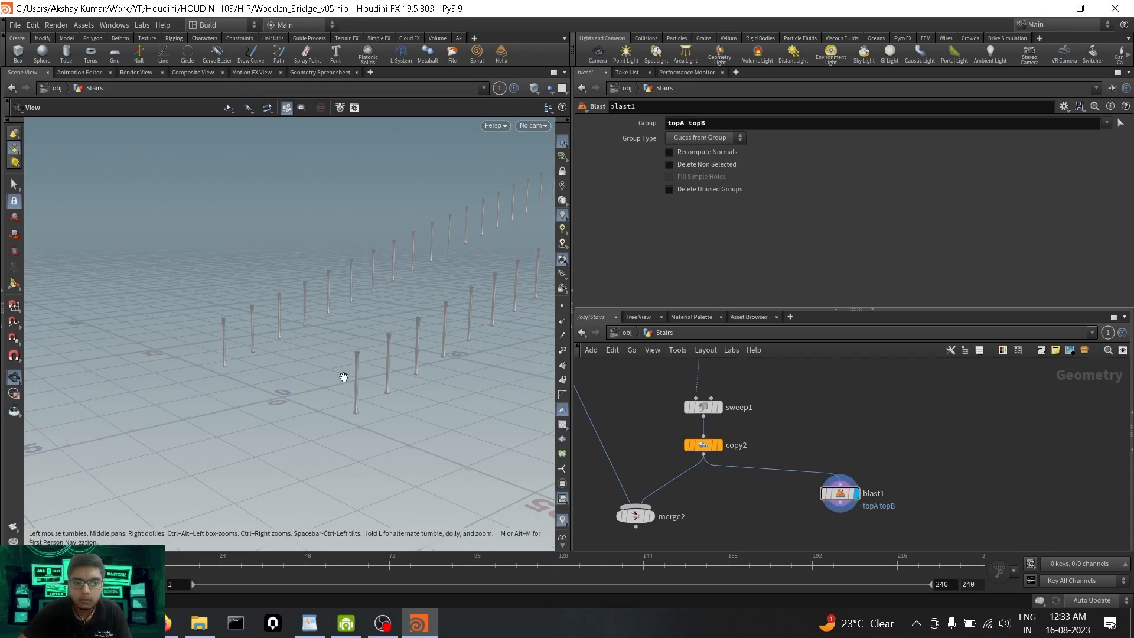
{"action": "left_click", "coordinate": [670, 165]}
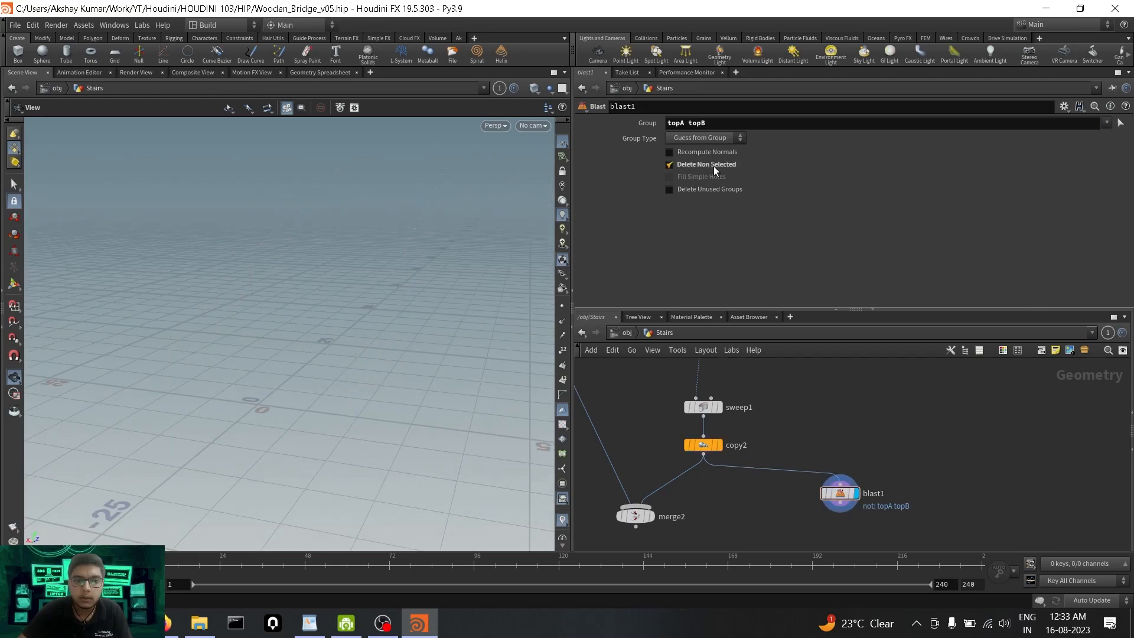
{"action": "left_click_drag", "start_coordinate": [326, 337], "coordinate": [405, 336]}
{"action": "scroll", "coordinate": [866, 509], "scroll_direction": "down", "scroll_amount": 3}
{"action": "scroll", "coordinate": [867, 510], "scroll_direction": "up", "scroll_amount": 2}
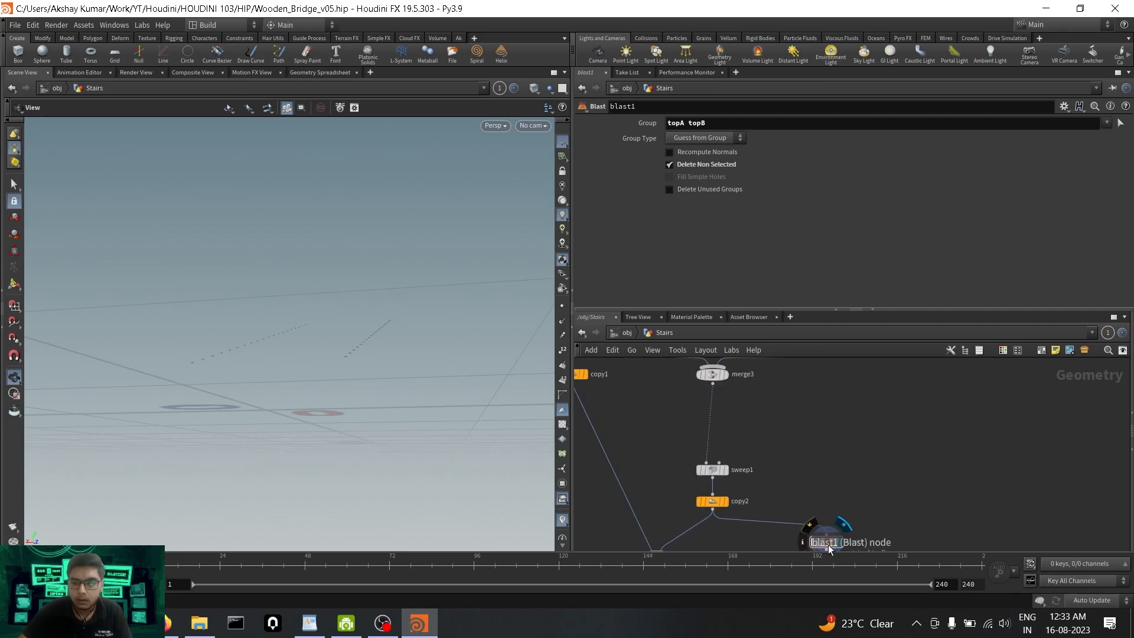
Rearrange the post branch so copy2 comes directly after merge3 and sweep1 follows copy2, with blast1 still fed by copy2.
{"action": "left_click_drag", "start_coordinate": [825, 541], "coordinate": [853, 532]}
{"action": "middle_click_drag", "start_coordinate": [742, 466], "coordinate": [744, 514]}
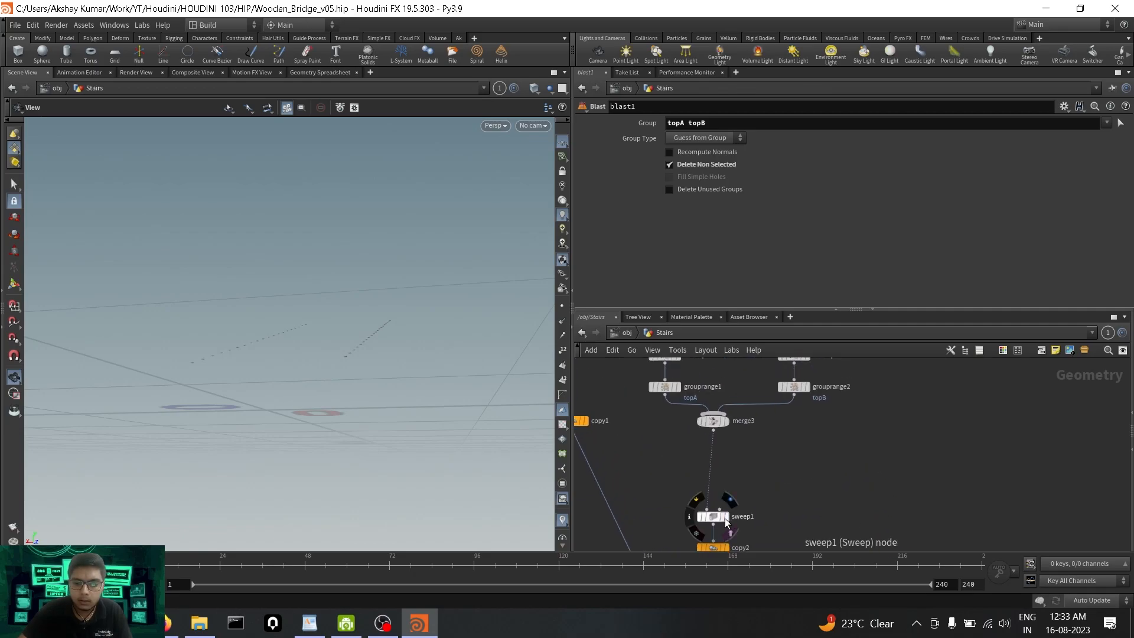
{"action": "left_click", "coordinate": [723, 421]}
{"action": "left_click", "coordinate": [715, 422]}
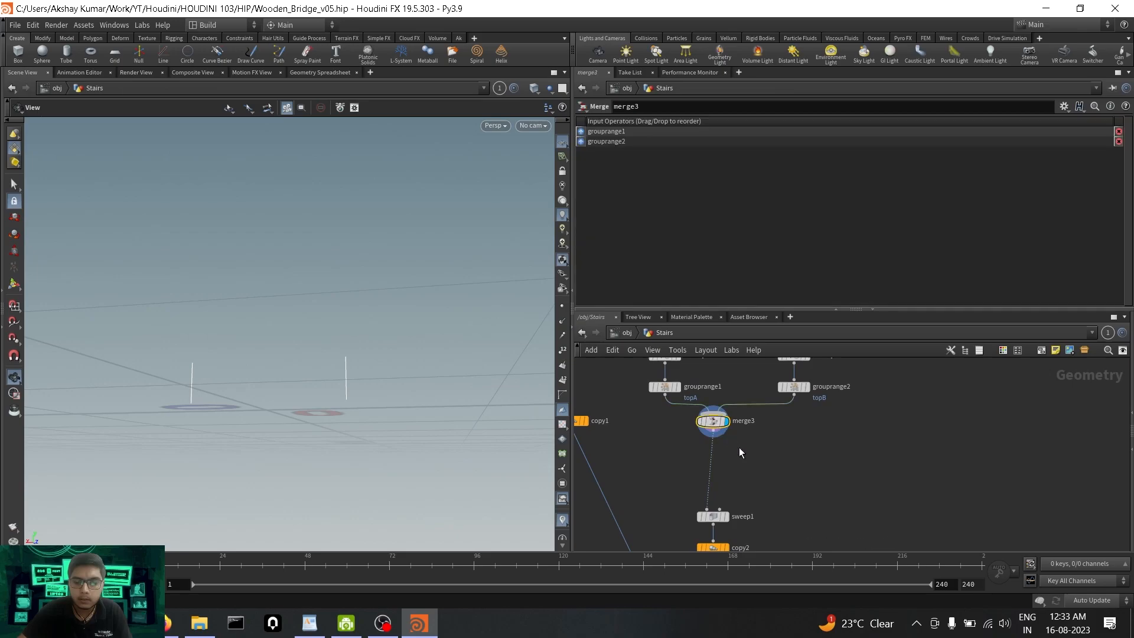
{"action": "scroll", "coordinate": [729, 437], "scroll_direction": "down", "scroll_amount": 3}
{"action": "scroll", "coordinate": [753, 440], "scroll_direction": "up", "scroll_amount": 3}
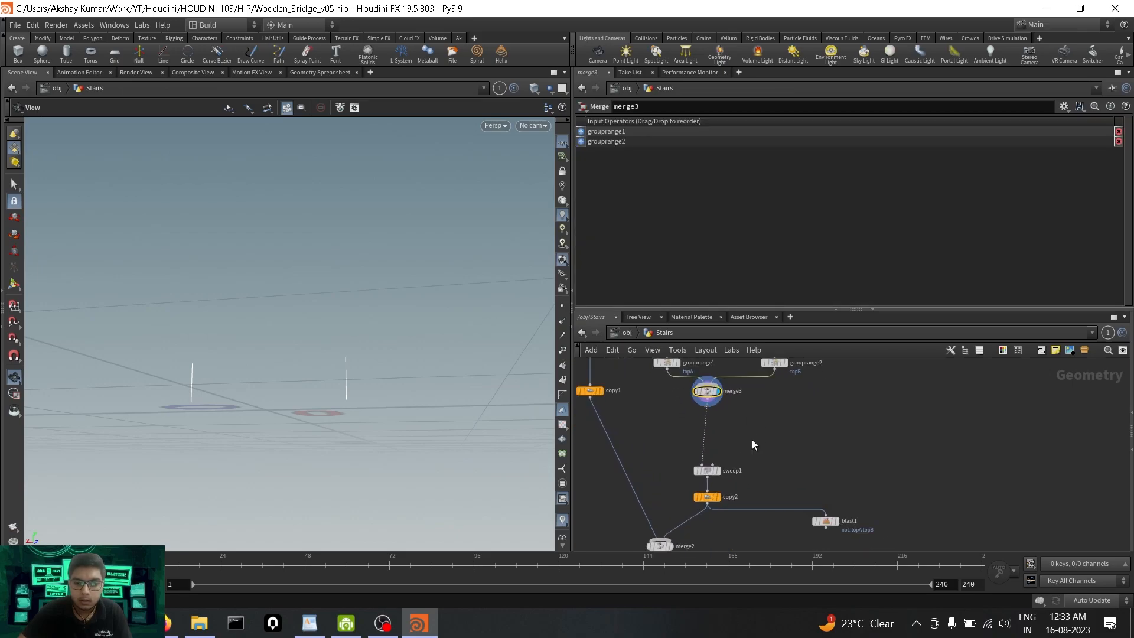
{"action": "mouse_move", "coordinate": [703, 478]}
{"action": "left_click_drag", "start_coordinate": [698, 477], "coordinate": [837, 461]}
{"action": "left_click_drag", "start_coordinate": [702, 507], "coordinate": [703, 426]}
{"action": "left_click_drag", "start_coordinate": [830, 455], "coordinate": [697, 492]}
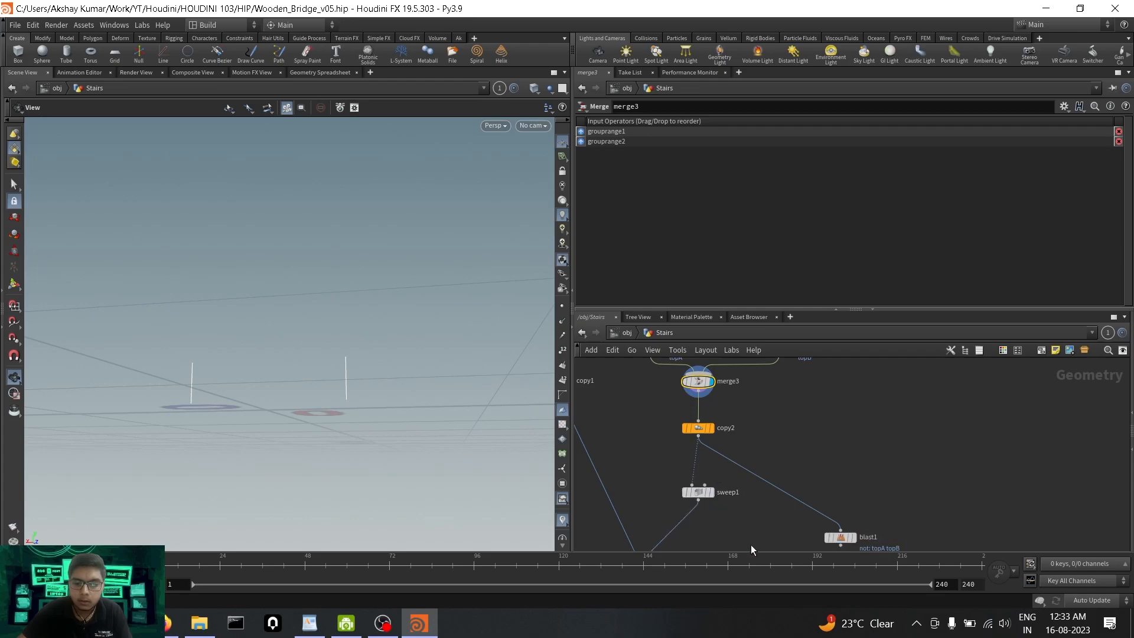
Display merge2's output to check the stairs together with the swept posts.
{"action": "middle_click_drag", "start_coordinate": [750, 546], "coordinate": [786, 512]}
{"action": "left_click", "coordinate": [692, 533]}
{"action": "left_click_drag", "start_coordinate": [349, 331], "coordinate": [331, 374]}
{"action": "right_click_drag", "start_coordinate": [331, 374], "coordinate": [248, 449]}
Move blast1 aside, create an Add node fed by copy2, and display its output.
{"action": "middle_click_drag", "start_coordinate": [870, 444], "coordinate": [819, 477]}
{"action": "left_click_drag", "start_coordinate": [830, 541], "coordinate": [884, 427]}
{"action": "key", "text": "Tab"}
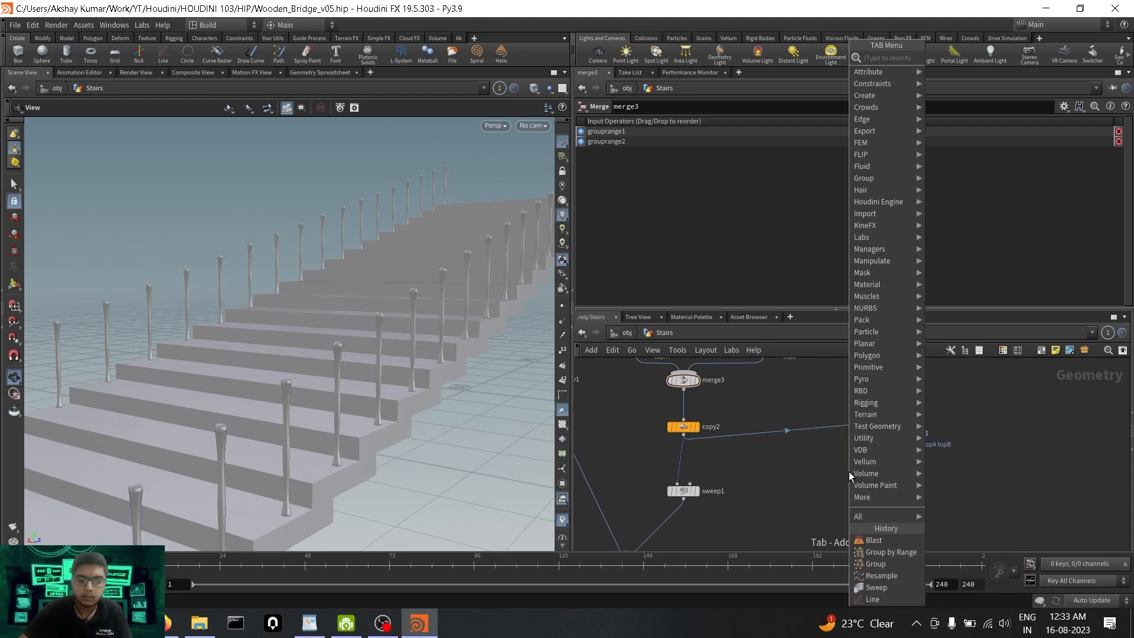
{"action": "type", "text": "add"}
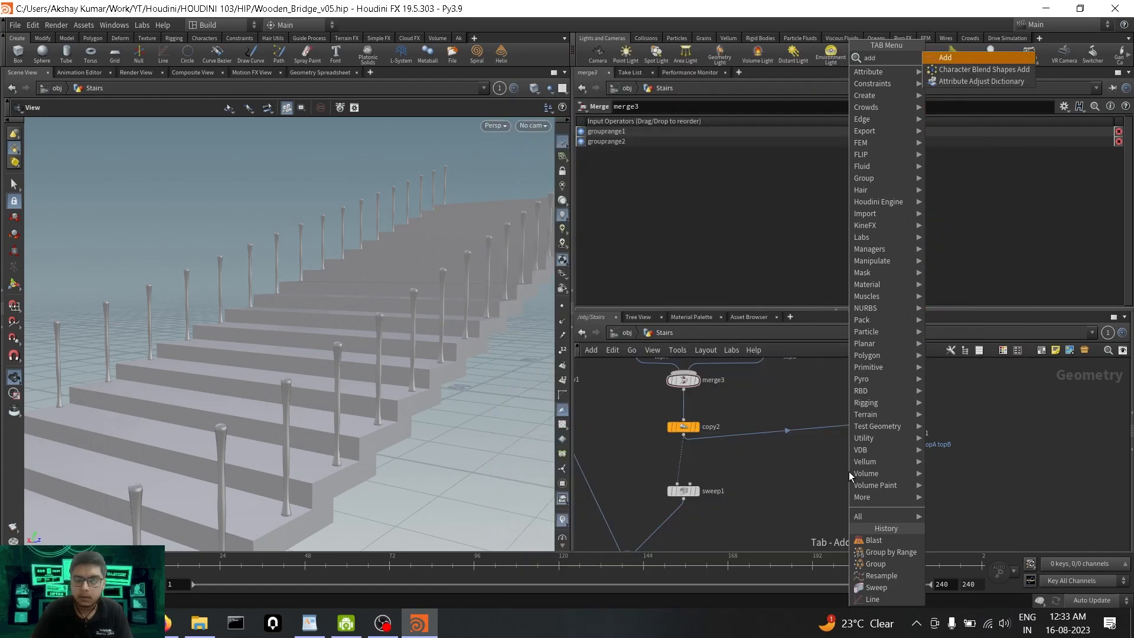
{"action": "key", "text": "Return"}
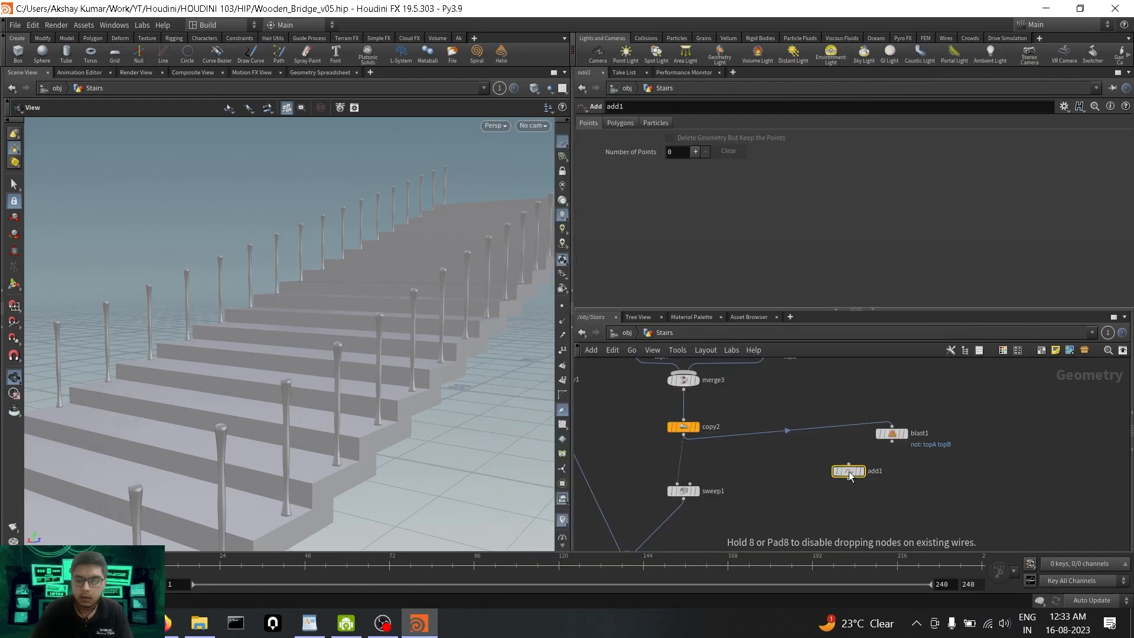
{"action": "left_click", "coordinate": [817, 491]}
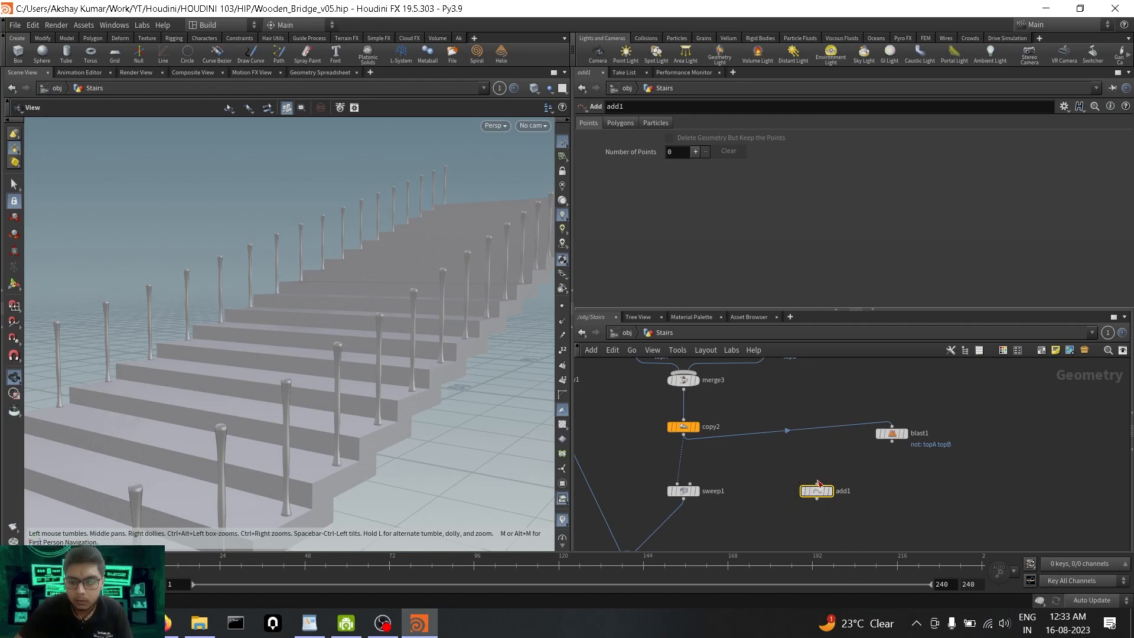
{"action": "left_click", "coordinate": [817, 483]}
{"action": "left_click", "coordinate": [703, 443]}
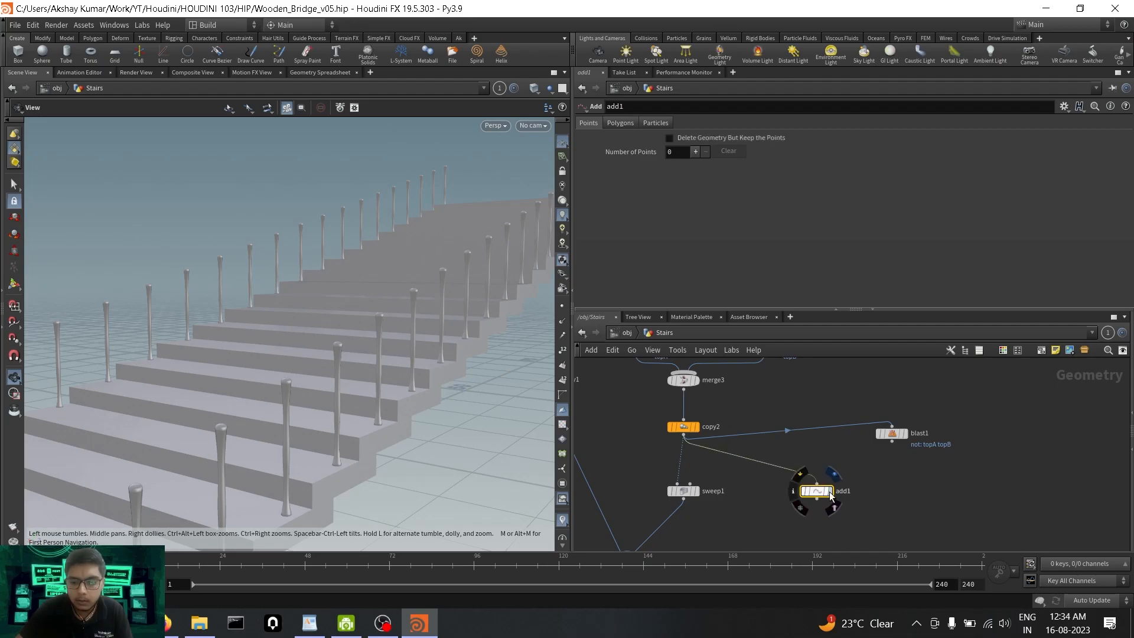
{"action": "left_click", "coordinate": [830, 491]}
{"action": "left_click_drag", "start_coordinate": [818, 493], "coordinate": [800, 496]}
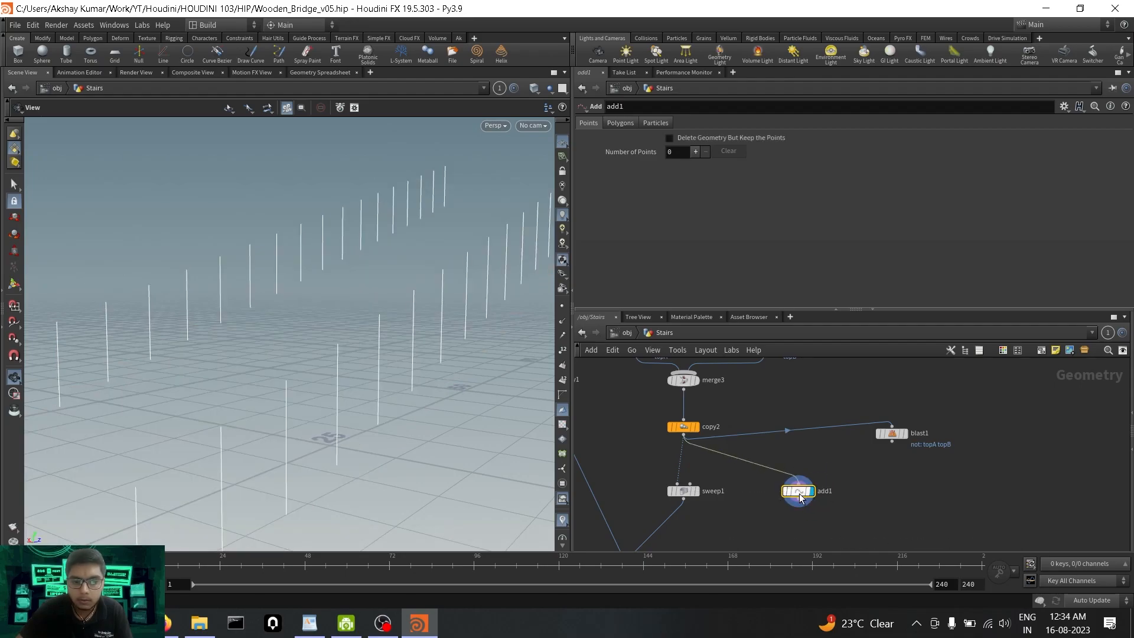
Set add1 to build polygons By Group from all points of the group topA.
{"action": "left_click", "coordinate": [620, 123]}
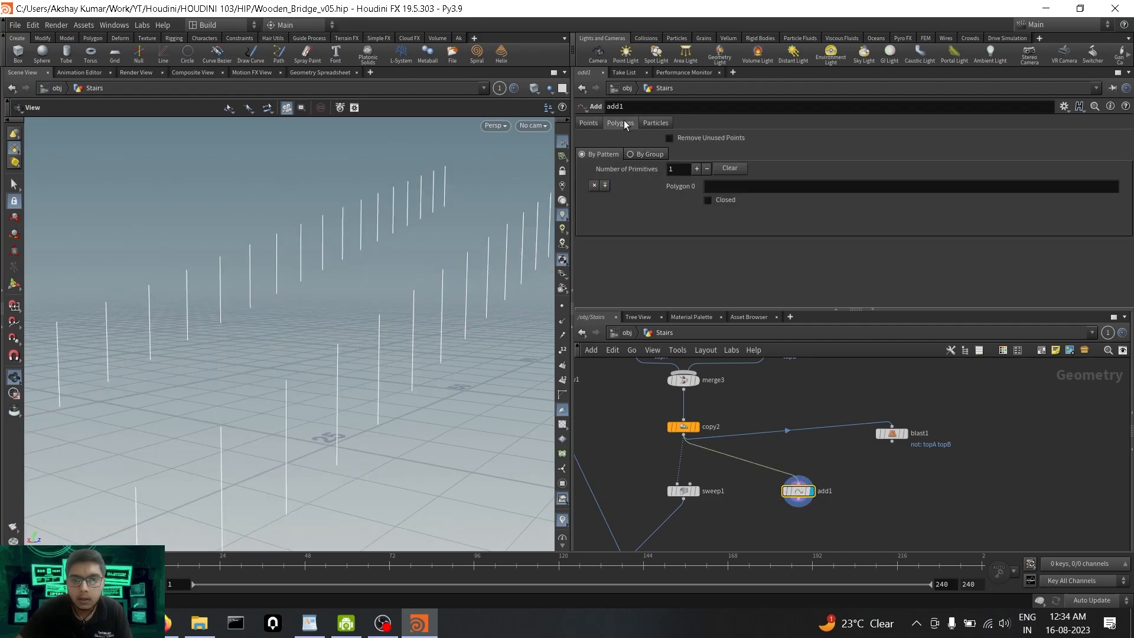
{"action": "left_click", "coordinate": [647, 155]}
{"action": "left_click", "coordinate": [1106, 170]}
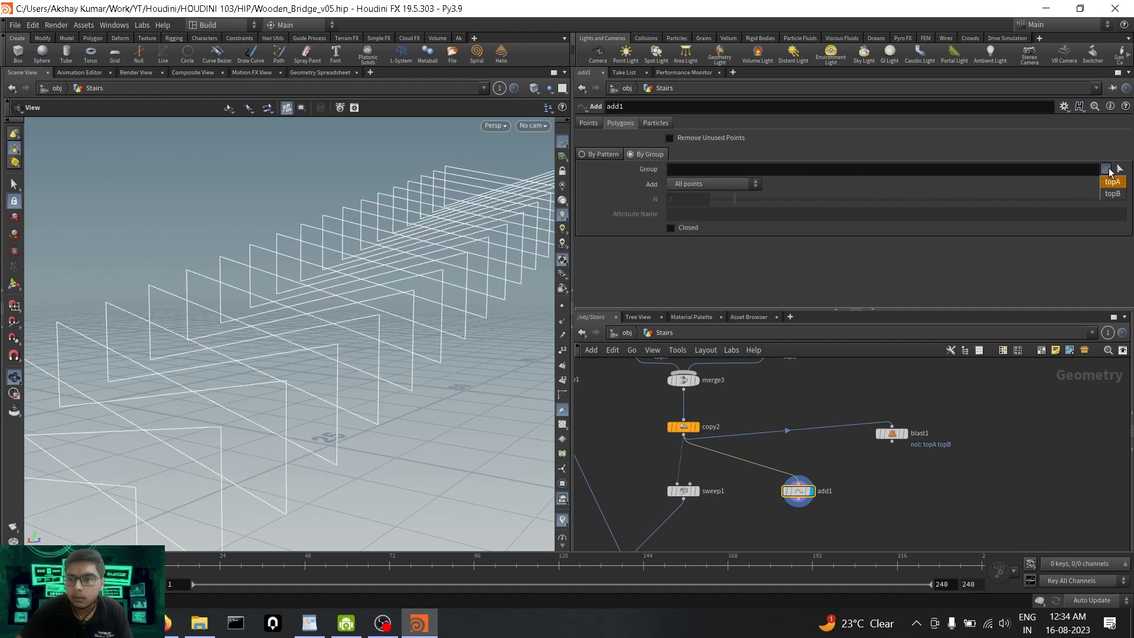
{"action": "left_click", "coordinate": [1111, 182]}
{"action": "left_click_drag", "start_coordinate": [262, 295], "coordinate": [331, 299]}
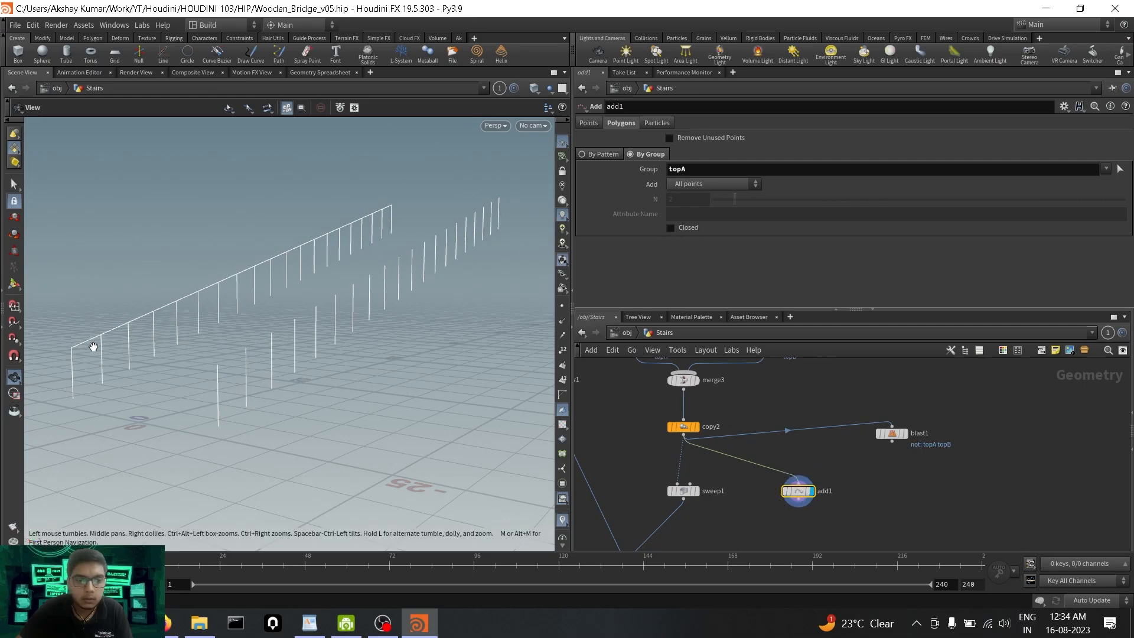
Try adding topB to add1's polygon group, and remove it again.
{"action": "left_click", "coordinate": [1106, 169]}
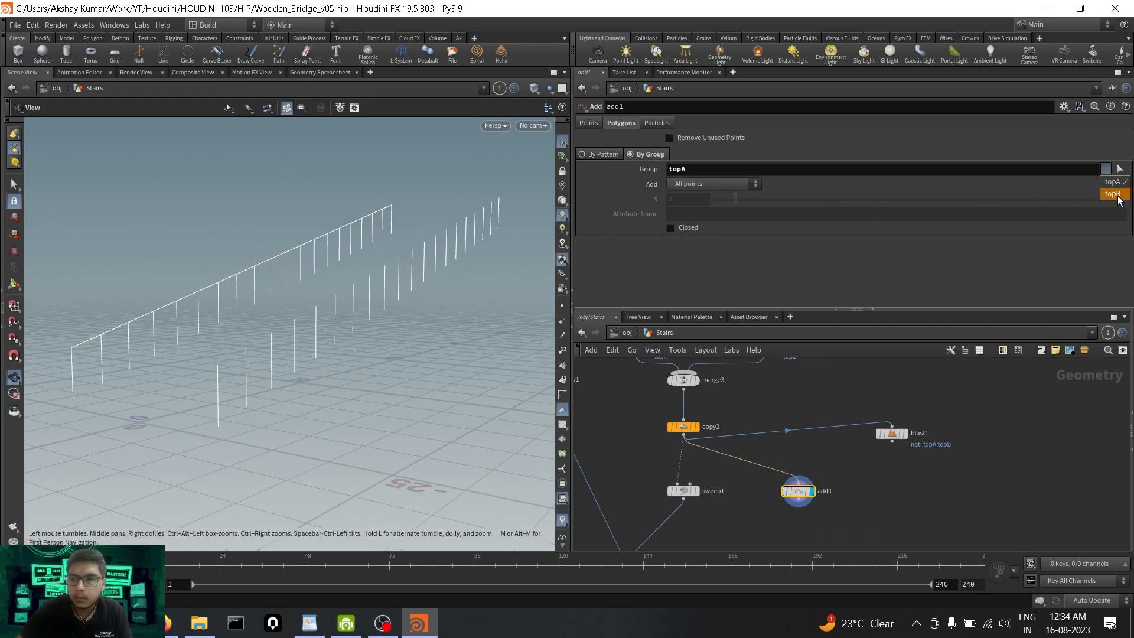
{"action": "left_click", "coordinate": [1115, 194]}
{"action": "left_click_drag", "start_coordinate": [96, 389], "coordinate": [207, 342]}
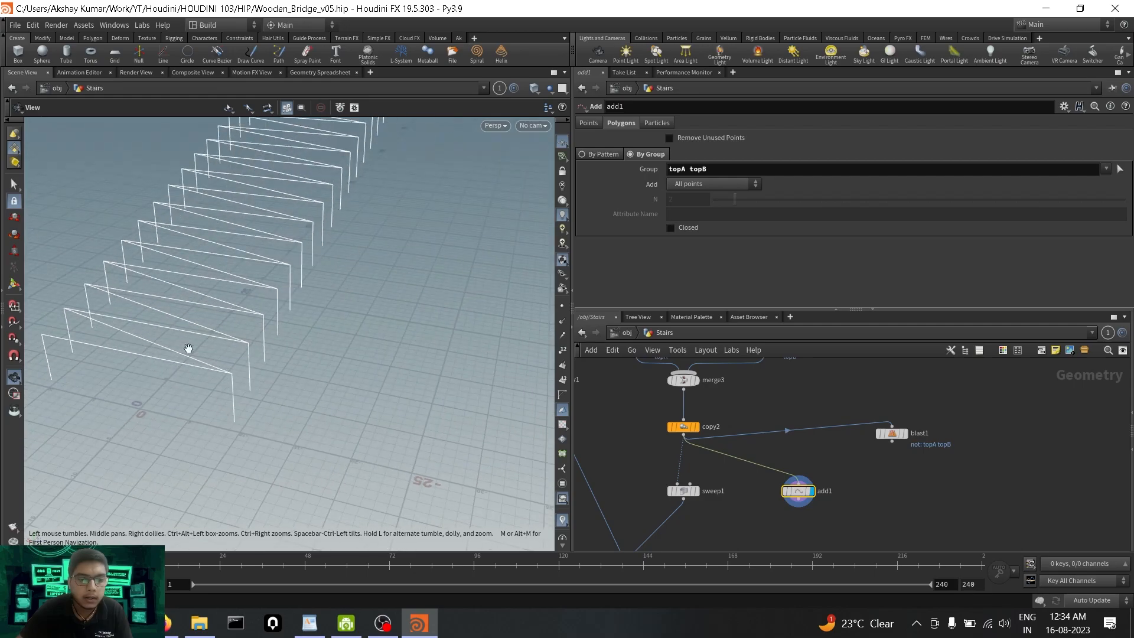
{"action": "left_click_drag", "start_coordinate": [308, 319], "coordinate": [258, 321]}
{"action": "left_click_drag", "start_coordinate": [689, 168], "coordinate": [742, 169]}
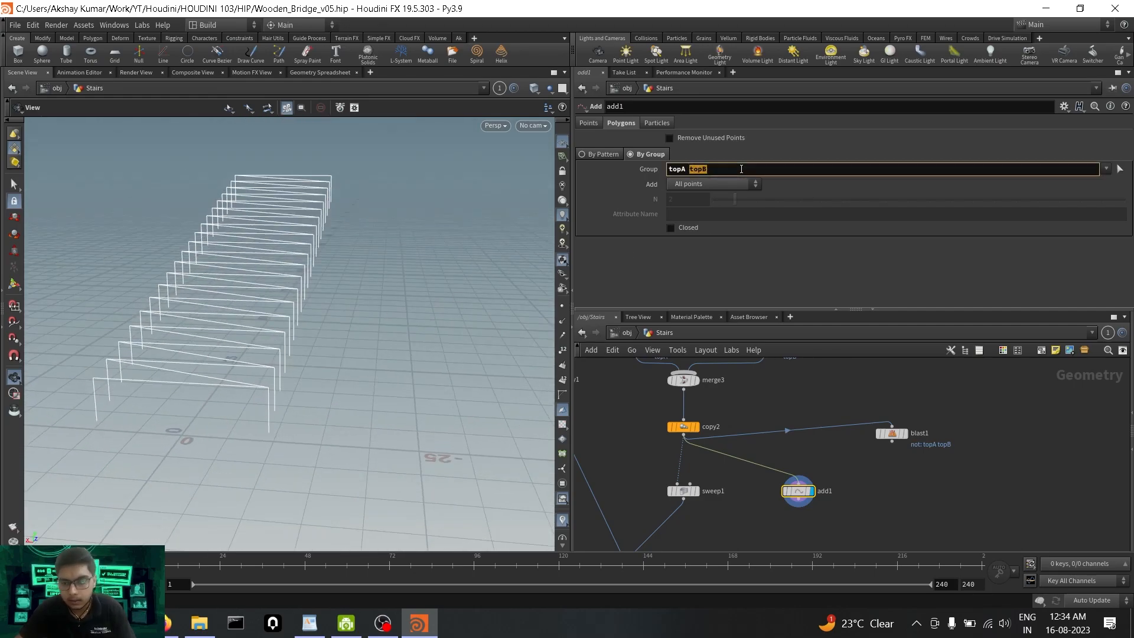
{"action": "key", "text": "Return"}
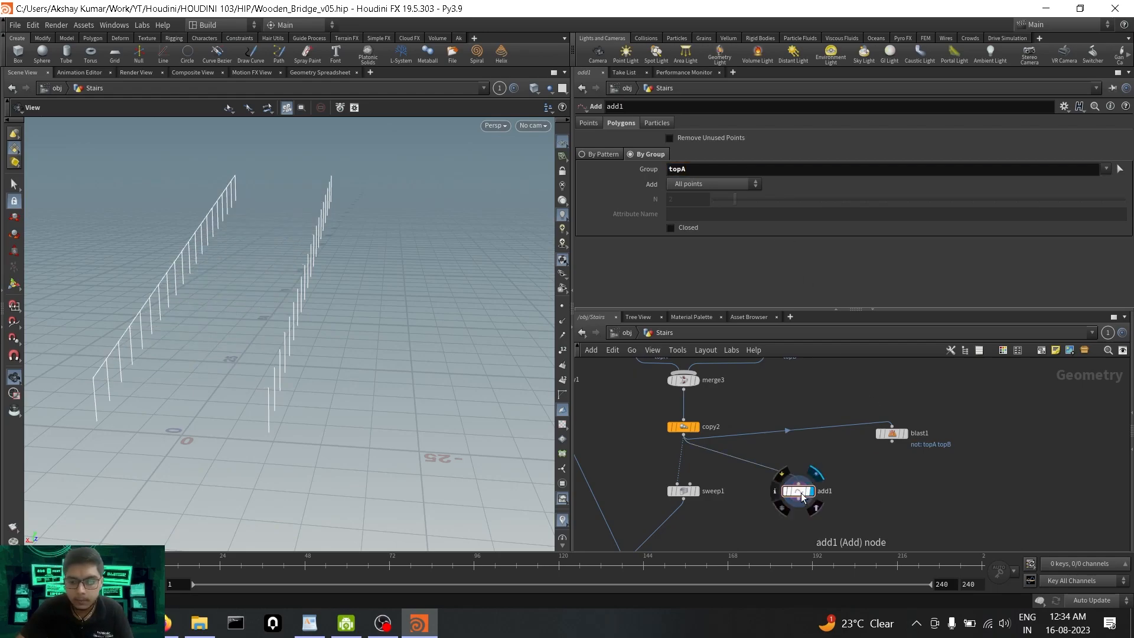
{"action": "left_click_drag", "start_coordinate": [173, 375], "coordinate": [216, 391]}
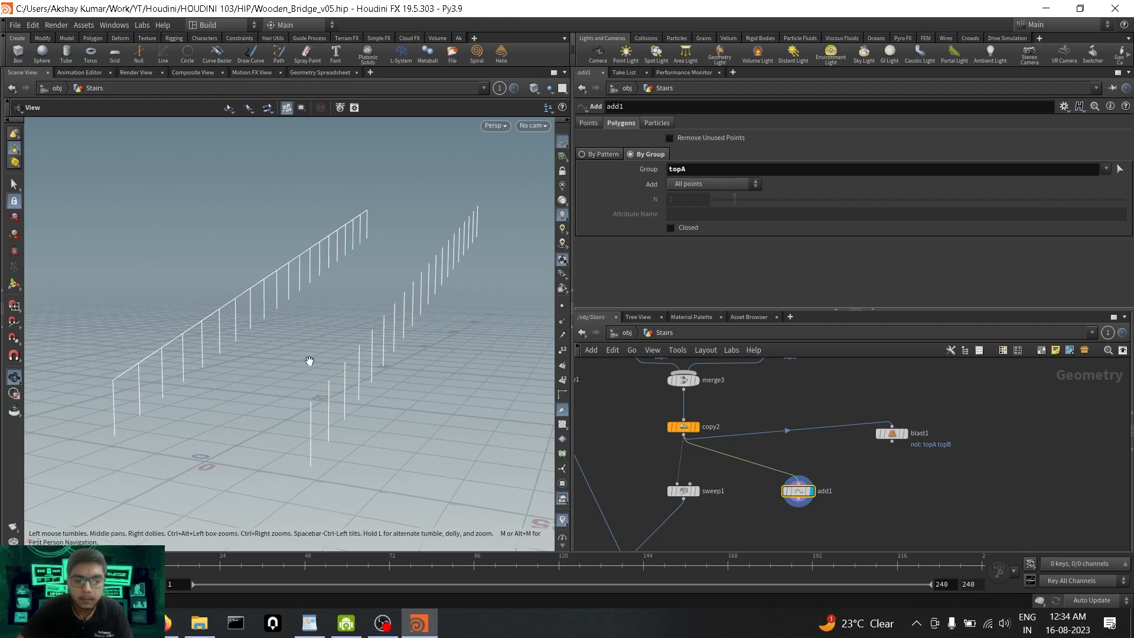
Insert blast1 between copy2 and add1, and display add1's output to keep only the rail line.
{"action": "left_click", "coordinate": [694, 427]}
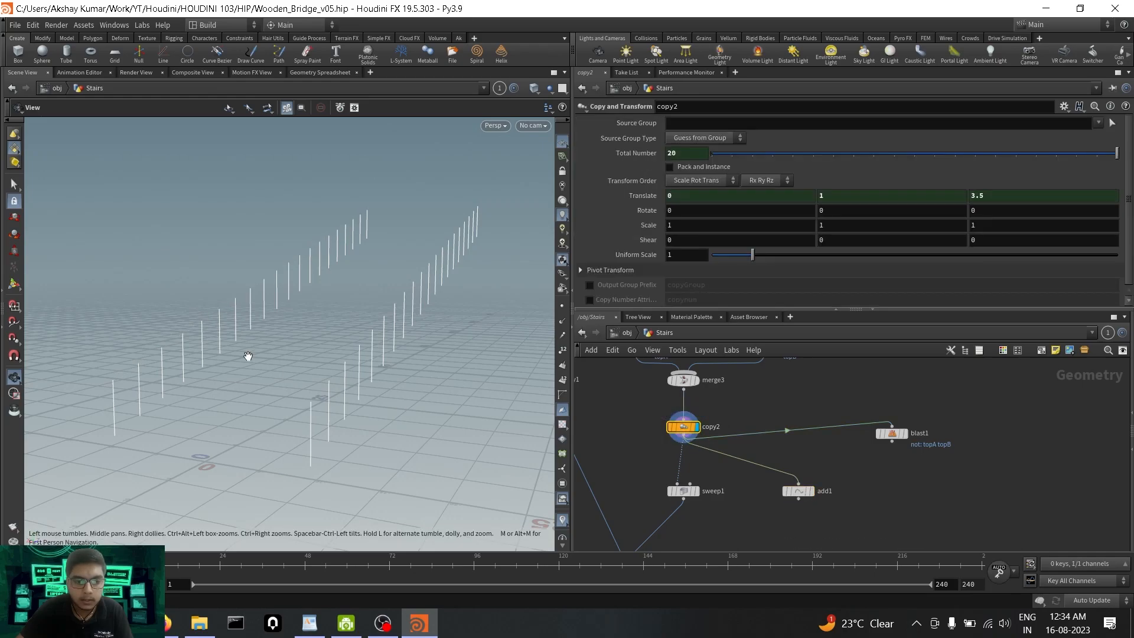
{"action": "left_click", "coordinate": [811, 491]}
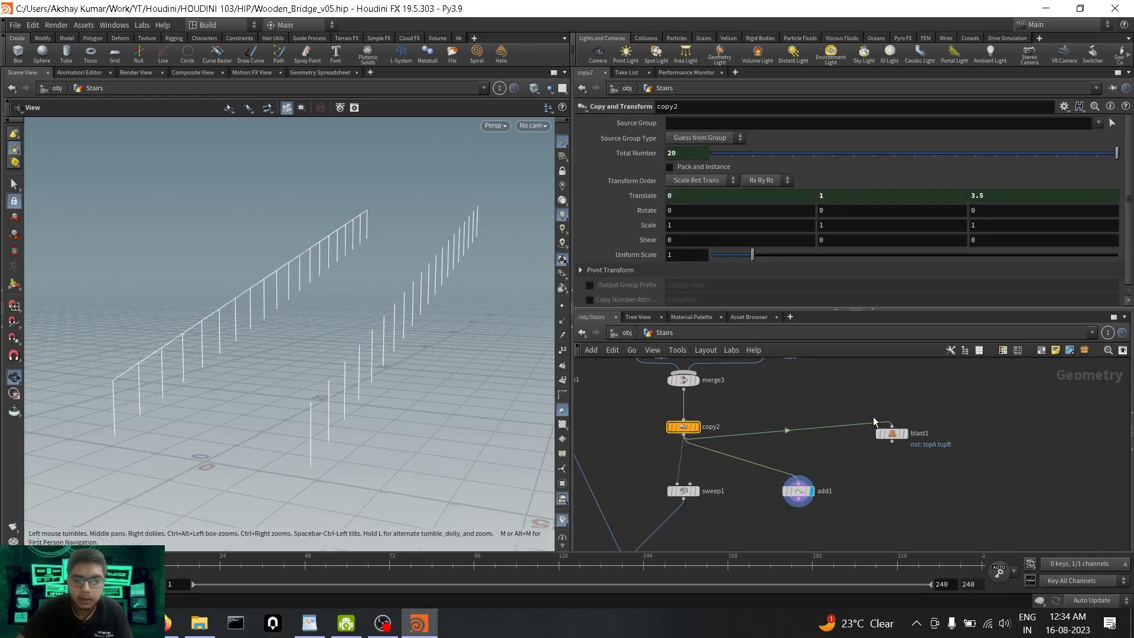
{"action": "left_click_drag", "start_coordinate": [893, 434], "coordinate": [803, 462]}
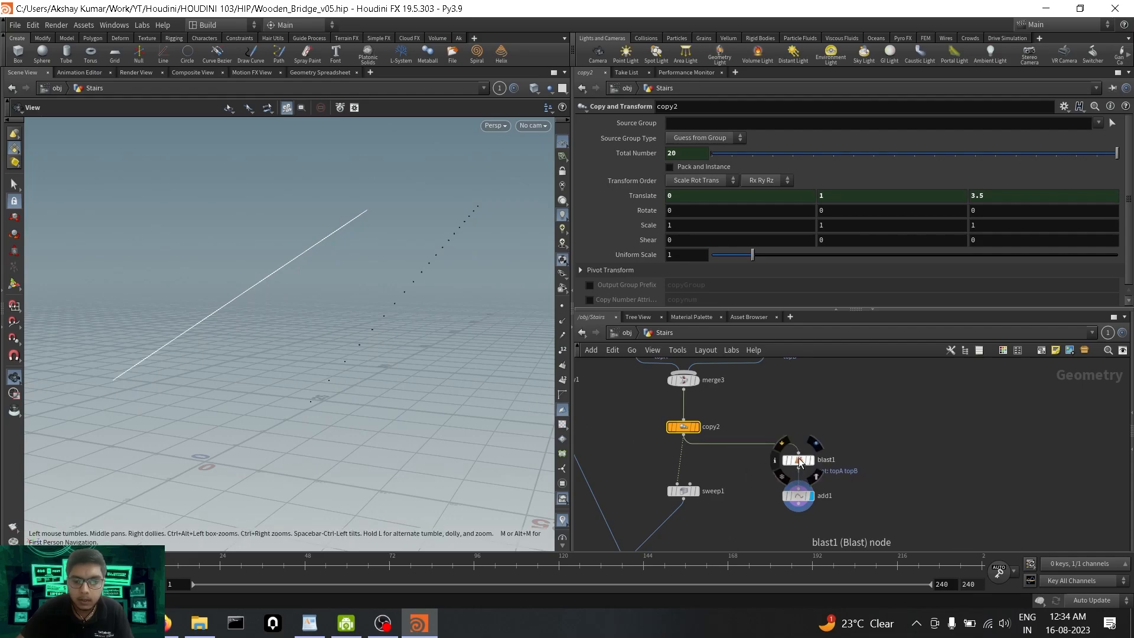
{"action": "left_click", "coordinate": [812, 460]}
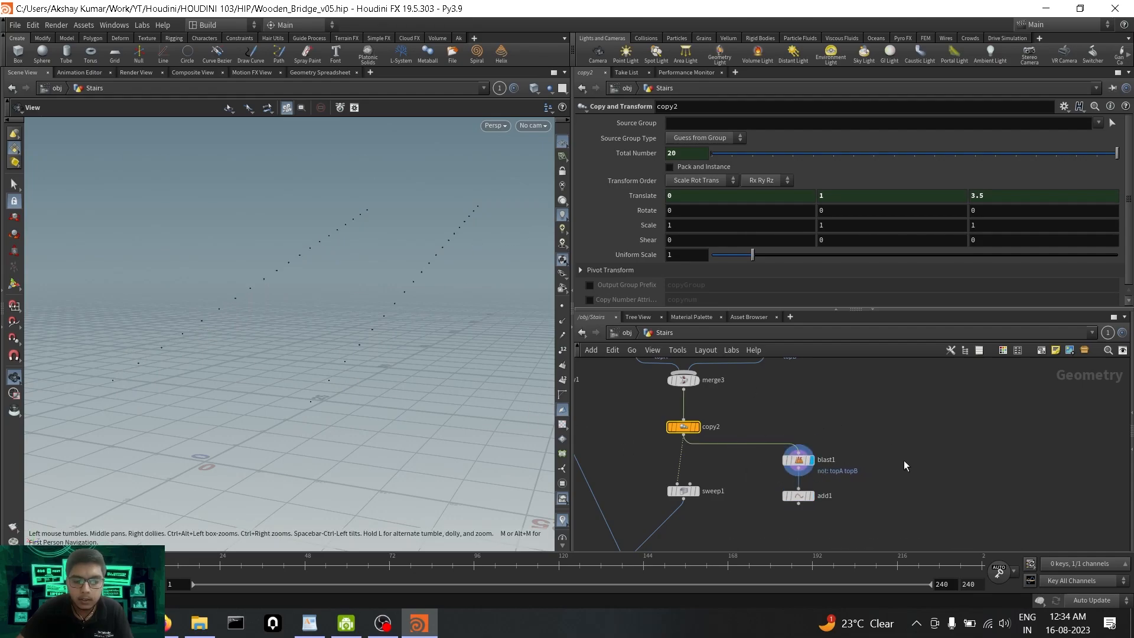
{"action": "left_click", "coordinate": [810, 496]}
Duplicate blast1 and add1 onto a second parallel branch from copy2, and display the duplicated Add node's output.
{"action": "left_click", "coordinate": [802, 499]}
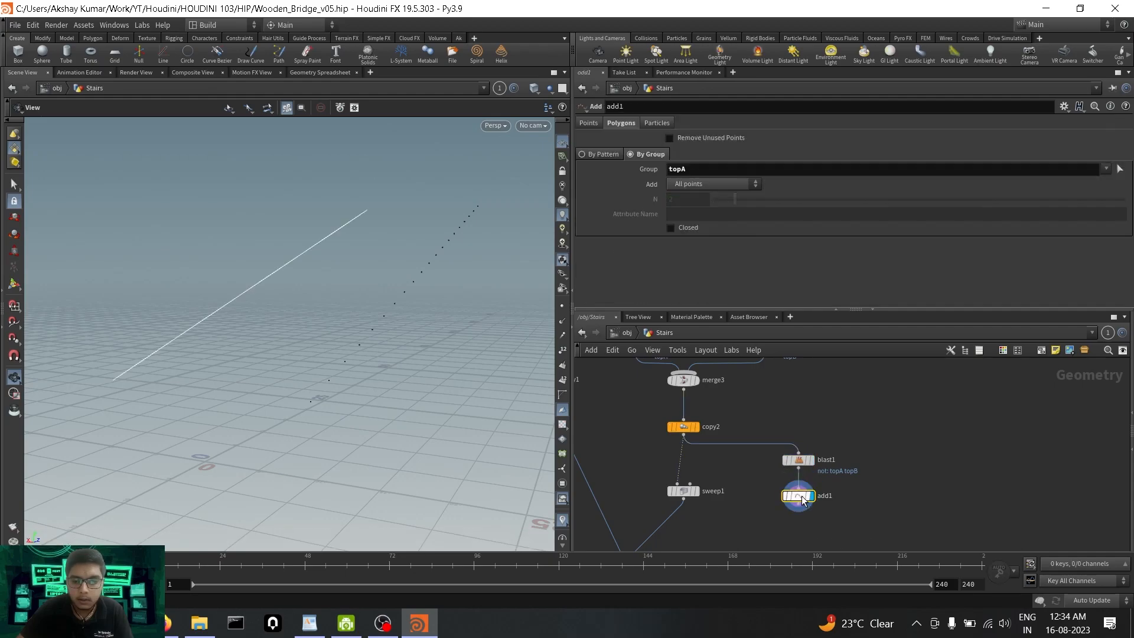
{"action": "left_click_drag", "start_coordinate": [787, 452], "coordinate": [905, 459]}
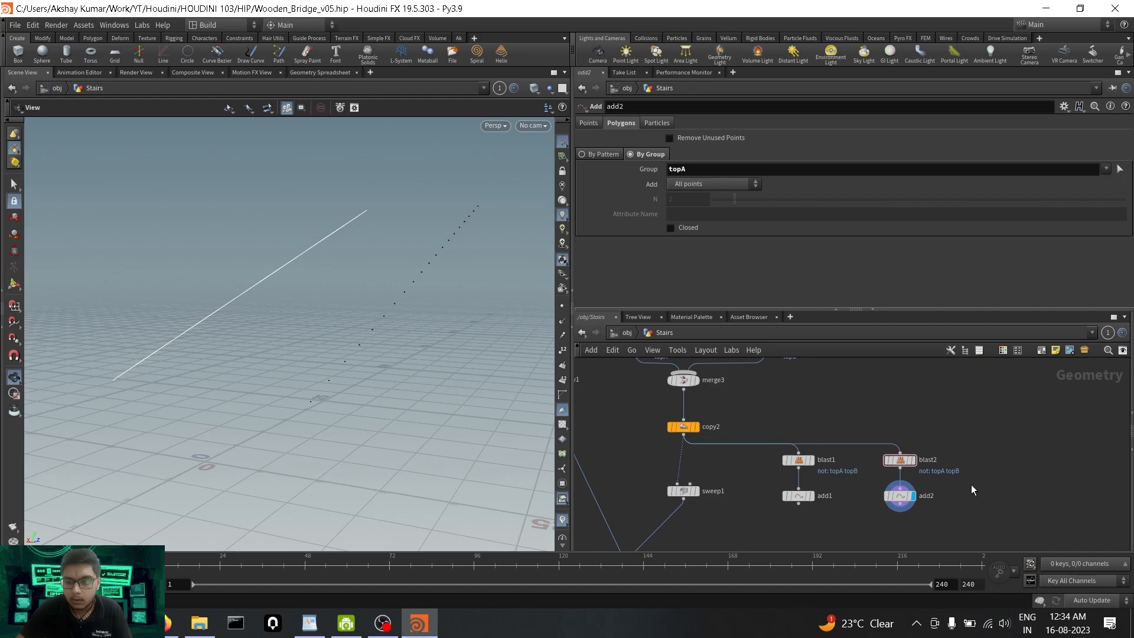
Set the polygon group of the duplicated Add node add2 to topB.
{"action": "left_click_drag", "start_coordinate": [966, 487], "coordinate": [877, 513]}
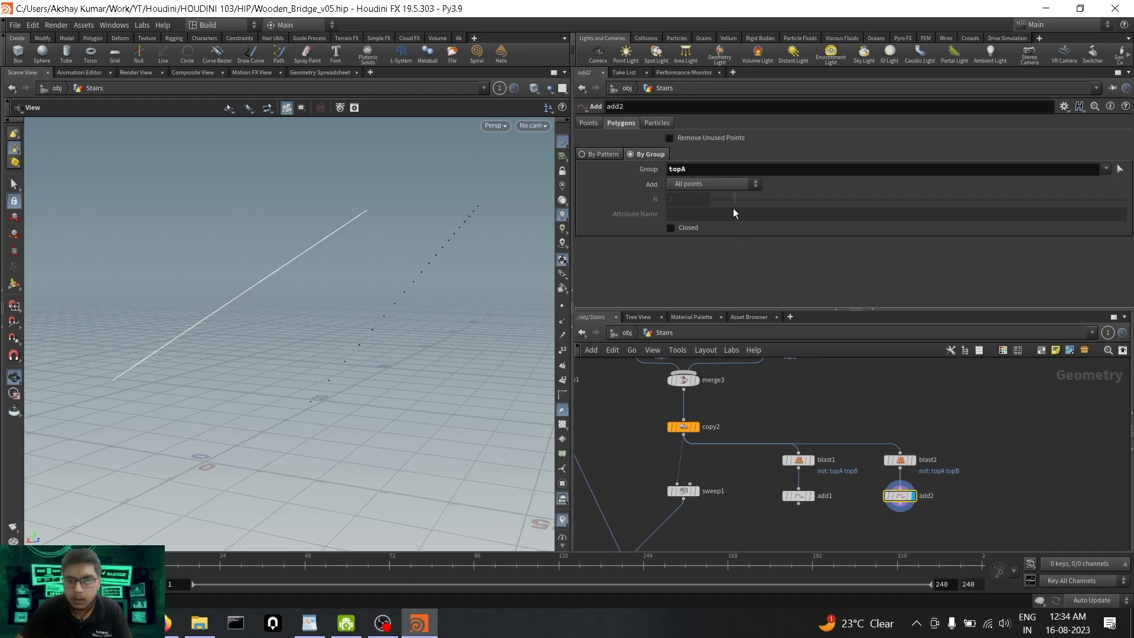
{"action": "left_click", "coordinate": [725, 172]}
{"action": "key", "text": "Return"}
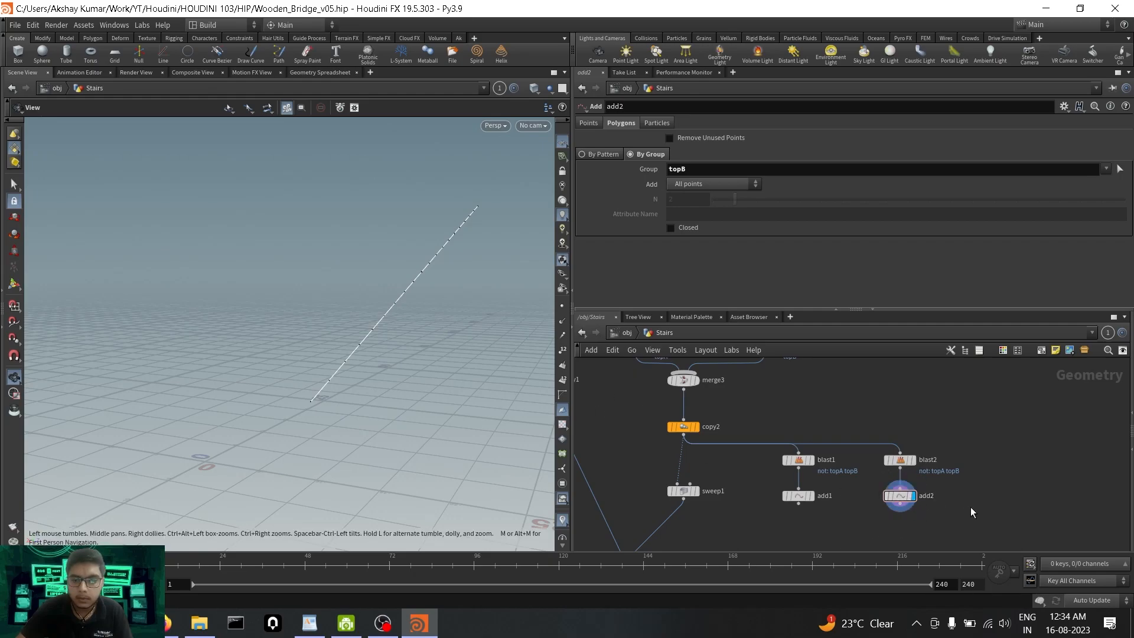
Merge add1 and add2 in a new Merge node, connect its output to merge2, and display merge2.
{"action": "middle_click_drag", "start_coordinate": [867, 525], "coordinate": [864, 473]}
{"action": "scroll", "coordinate": [858, 477], "scroll_direction": "down", "scroll_amount": 1}
{"action": "left_click_drag", "start_coordinate": [795, 476], "coordinate": [858, 490]}
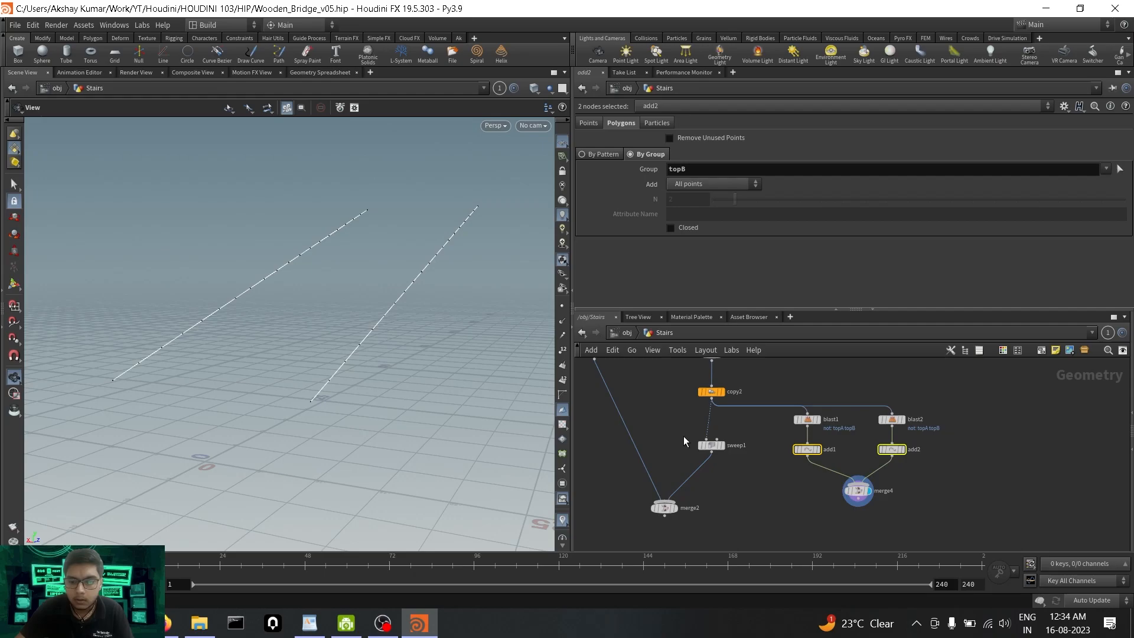
{"action": "left_click", "coordinate": [712, 445]}
{"action": "left_click", "coordinate": [858, 503]}
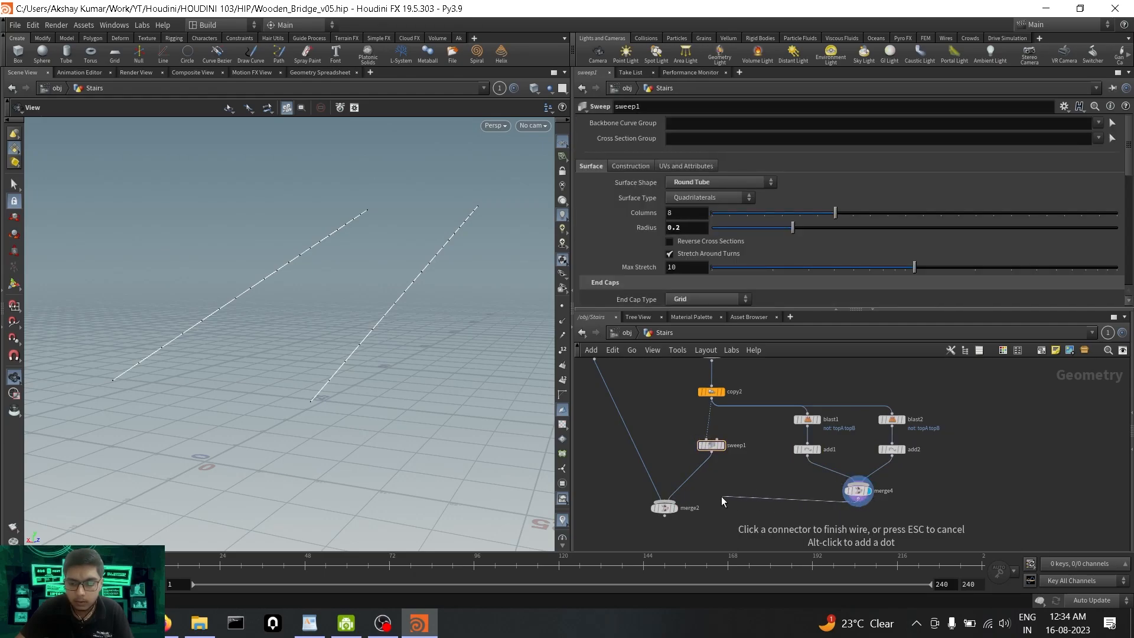
{"action": "left_click", "coordinate": [679, 508]}
{"action": "left_click", "coordinate": [676, 508]}
Duplicate sweep1 onto the connection between merge4 and merge2 to turn the rail lines into tubes.
{"action": "left_click_drag", "start_coordinate": [318, 395], "coordinate": [363, 407]}
{"action": "middle_click_drag", "start_coordinate": [753, 474], "coordinate": [724, 451]}
{"action": "left_click_drag", "start_coordinate": [685, 424], "coordinate": [839, 499], "text": "alt"}
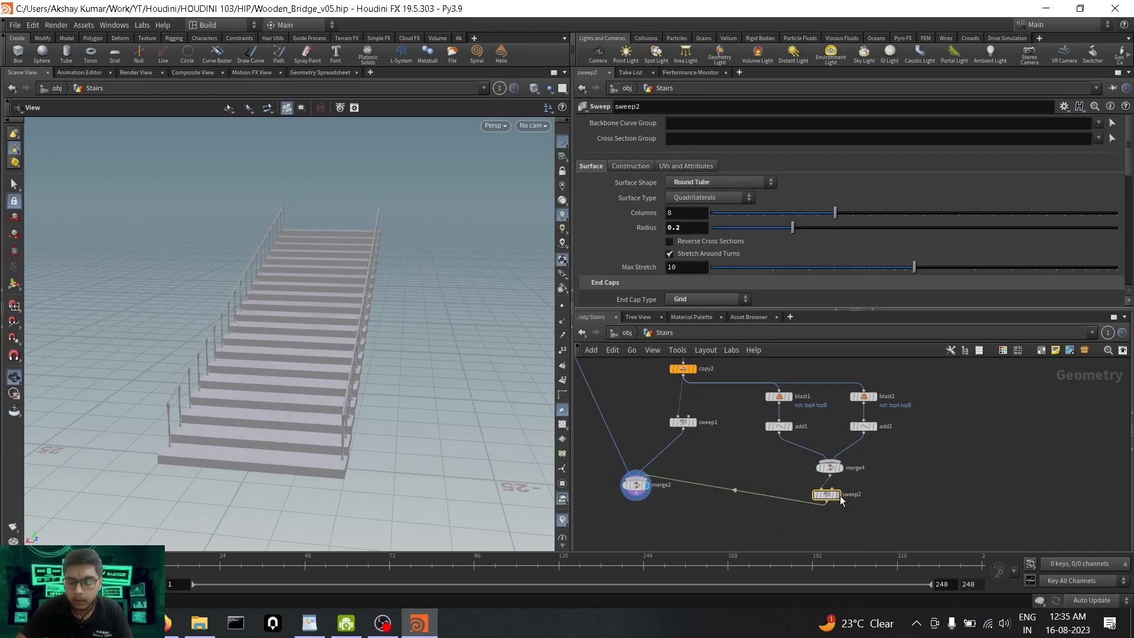
{"action": "middle_click_drag", "start_coordinate": [892, 493], "coordinate": [928, 450]}
{"action": "left_click_drag", "start_coordinate": [672, 442], "coordinate": [668, 506]}
Reset the Scale Ramp of sweep2 to its default so the handrail has a constant thickness, and inspect the rails.
{"action": "left_click_drag", "start_coordinate": [539, 417], "coordinate": [310, 349]}
{"action": "scroll", "coordinate": [309, 350], "scroll_direction": "up", "scroll_amount": 5}
{"action": "left_click_drag", "start_coordinate": [190, 402], "coordinate": [199, 423]}
{"action": "scroll", "coordinate": [827, 413], "scroll_direction": "up", "scroll_amount": 2}
{"action": "scroll", "coordinate": [785, 265], "scroll_direction": "down", "scroll_amount": 3}
{"action": "scroll", "coordinate": [785, 270], "scroll_direction": "down", "scroll_amount": 3}
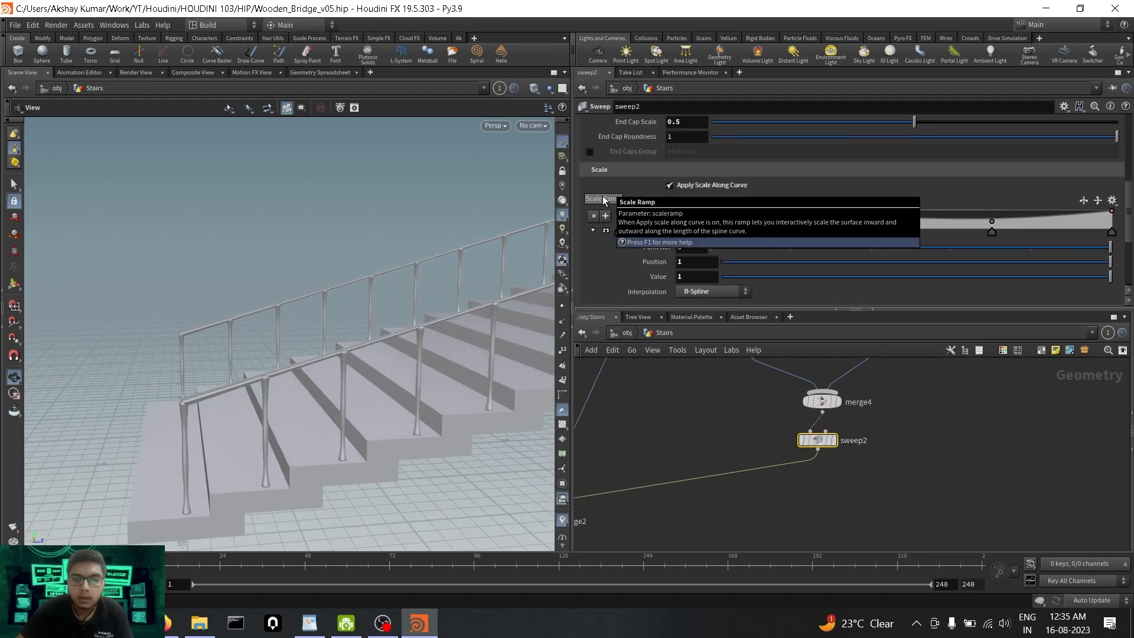
{"action": "middle_click", "coordinate": [603, 198], "text": "ctrl"}
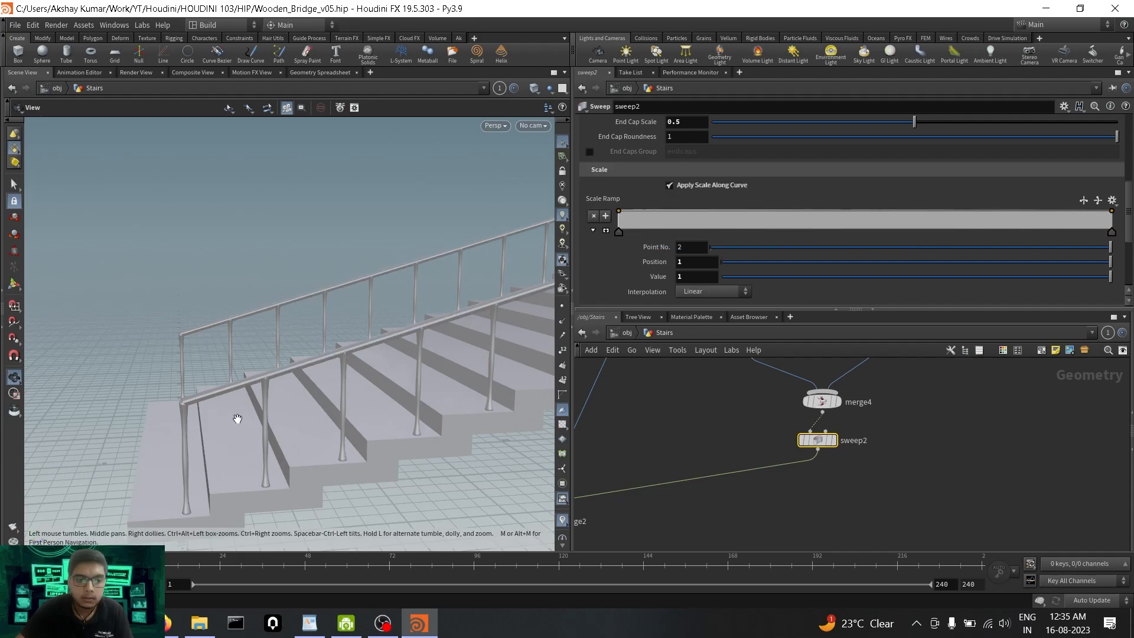
{"action": "scroll", "coordinate": [803, 269], "scroll_direction": "up", "scroll_amount": 3}
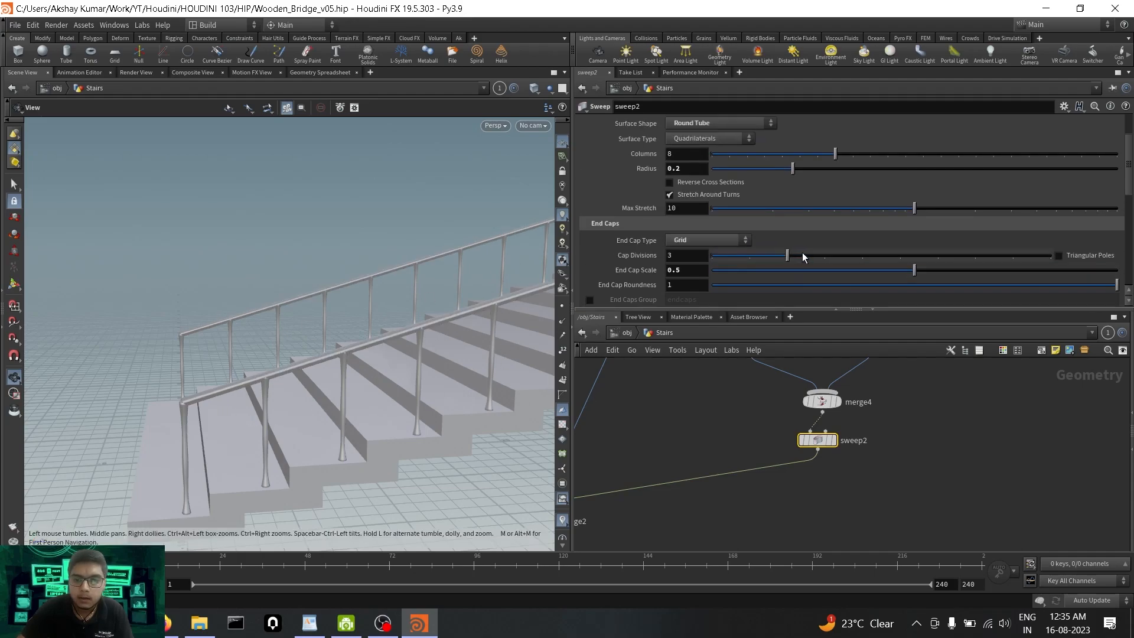
{"action": "left_click_drag", "start_coordinate": [374, 296], "coordinate": [284, 371]}
{"action": "key", "text": "space+g"}
{"action": "scroll", "coordinate": [241, 431], "scroll_direction": "up", "scroll_amount": 6}
{"action": "left_click_drag", "start_coordinate": [240, 430], "coordinate": [171, 355]}
{"action": "scroll", "coordinate": [915, 454], "scroll_direction": "down", "scroll_amount": 3}
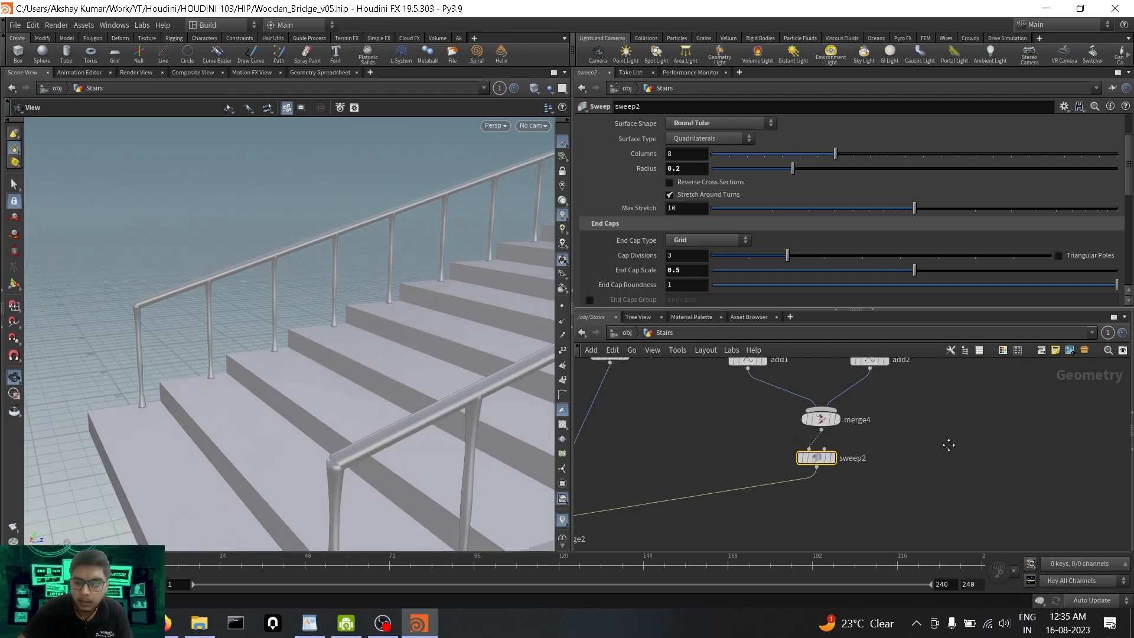
Insert a Transform node between merge4 and sweep2 and set its Uniform Scale to 1.6.
{"action": "left_click", "coordinate": [904, 474]}
{"action": "key", "text": "Tab"}
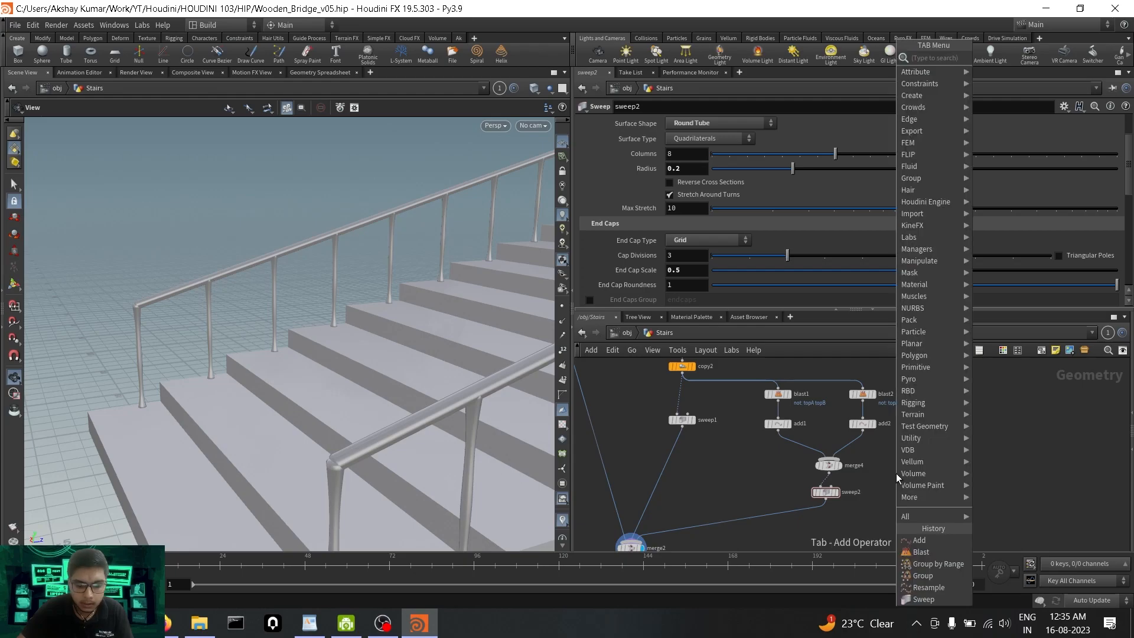
{"action": "type", "text": "tran"}
{"action": "key", "text": "Return"}
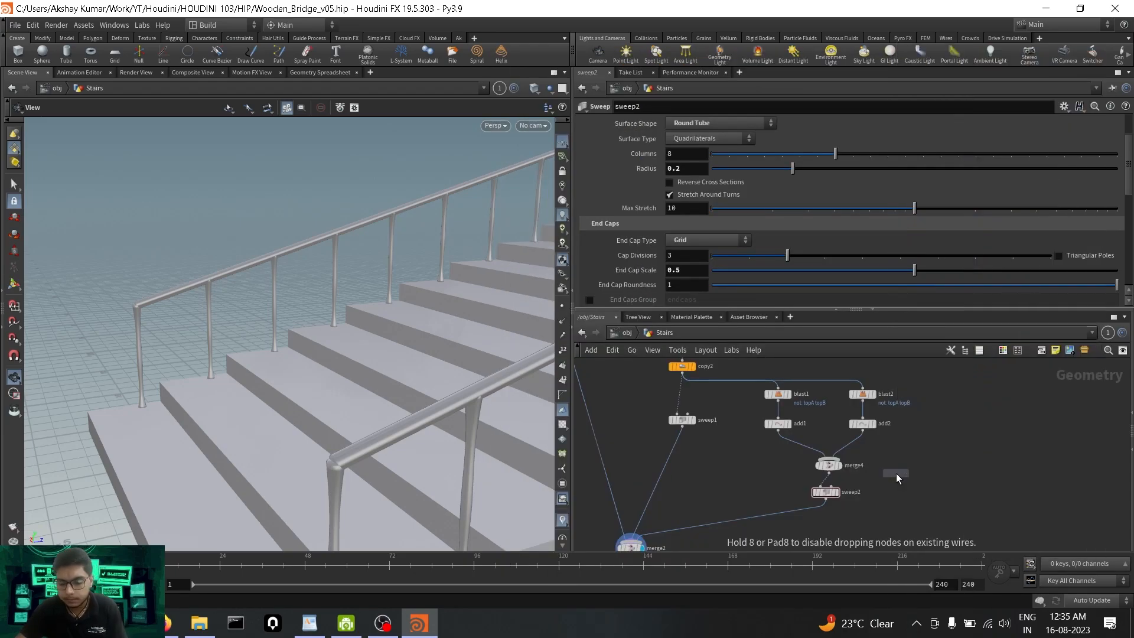
{"action": "left_click", "coordinate": [829, 481]}
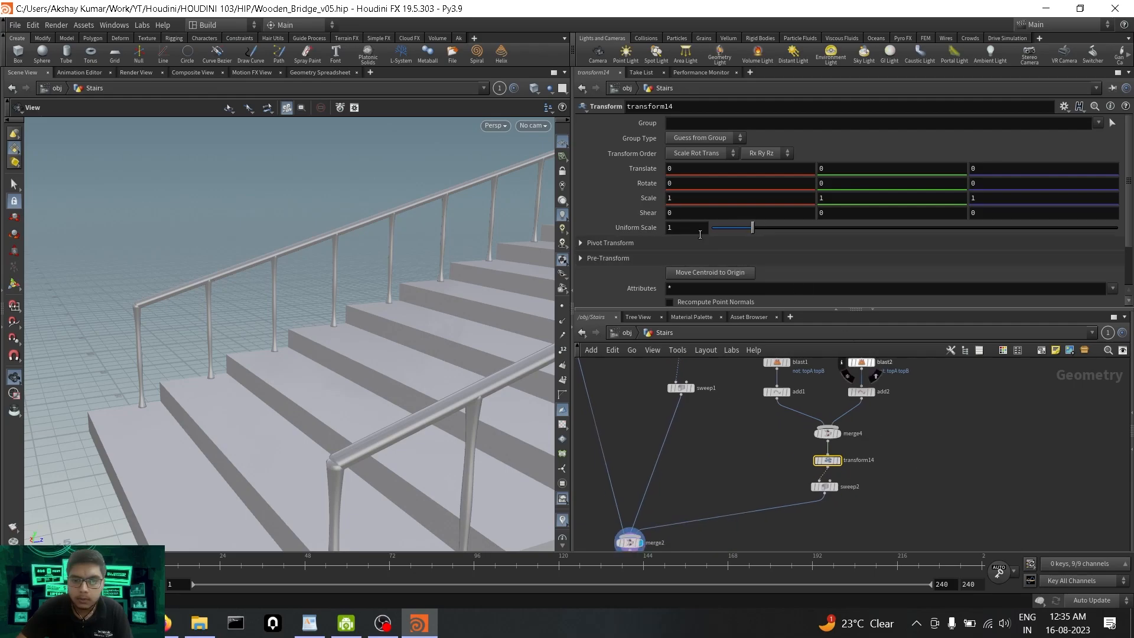
{"action": "type", "text": ".1"}
{"action": "key", "text": "Return"}
{"action": "scroll", "coordinate": [700, 233], "scroll_direction": "up", "scroll_amount": 5}
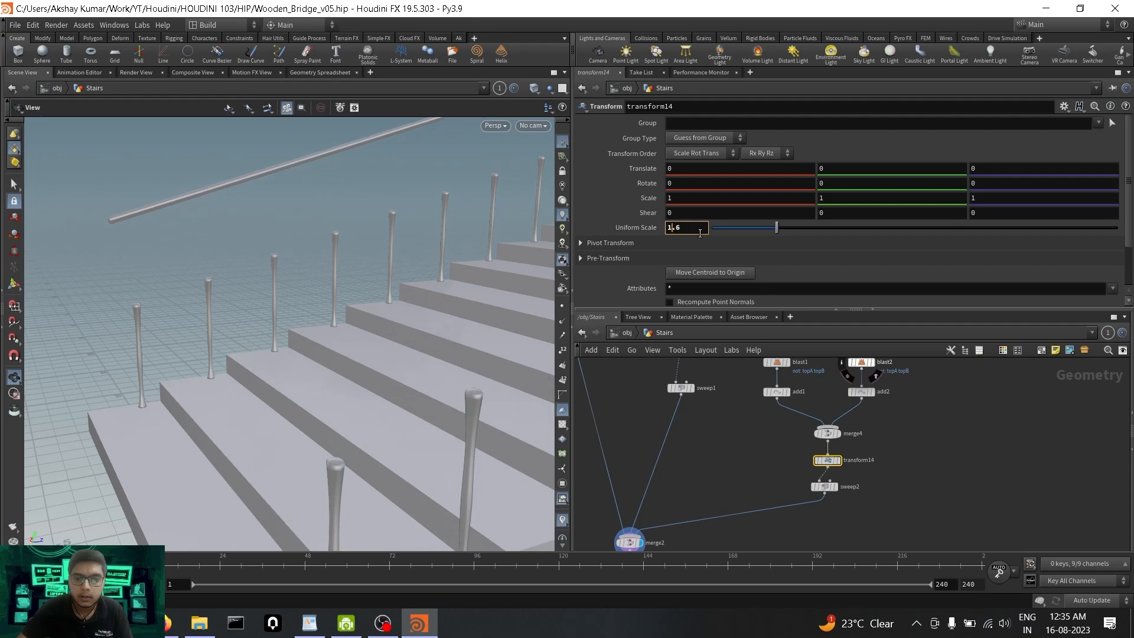
{"action": "scroll", "coordinate": [446, 293], "scroll_direction": "down", "scroll_amount": 6}
{"action": "left_click_drag", "start_coordinate": [499, 309], "coordinate": [451, 362]}
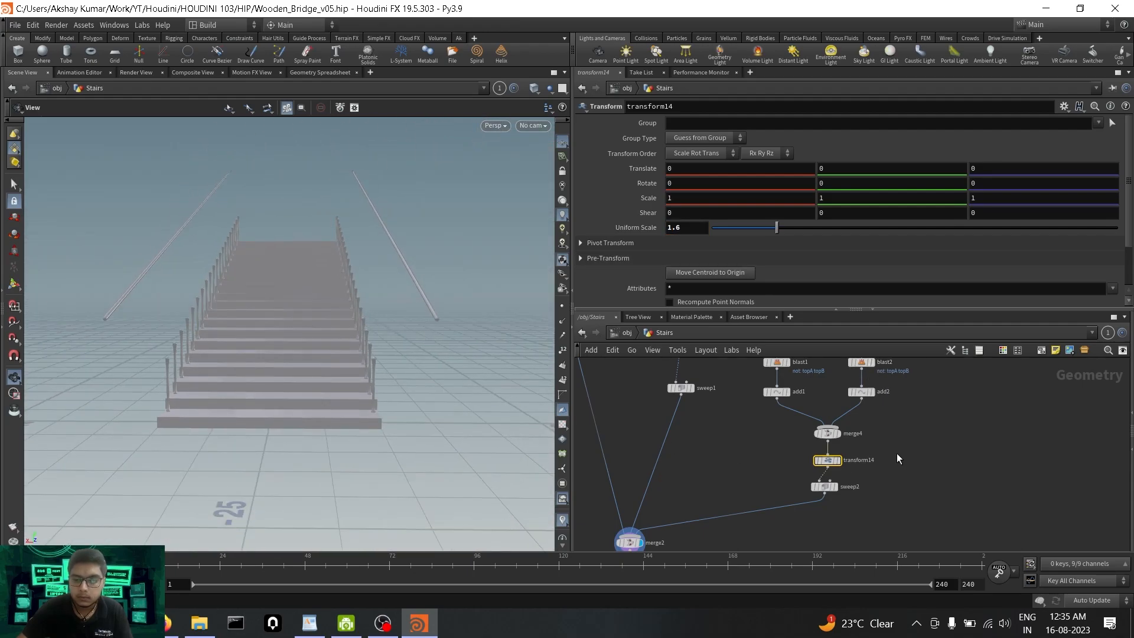
Display transform14's output and examine where the scaled rail lines lie relative to the world origin.
{"action": "left_click", "coordinate": [563, 470]}
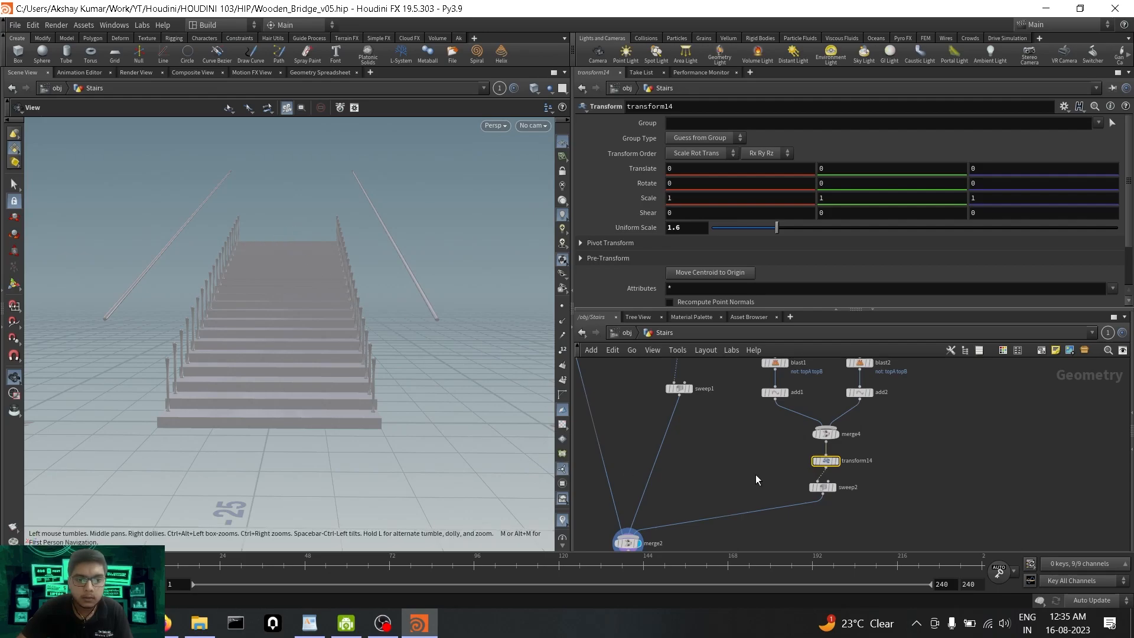
{"action": "left_click", "coordinate": [835, 464]}
{"action": "left_click_drag", "start_coordinate": [303, 320], "coordinate": [324, 396]}
{"action": "key", "text": "f"}
{"action": "mouse_move", "coordinate": [276, 476]}
{"action": "left_mouse_down"}
{"action": "mouse_move", "coordinate": [322, 324]}
{"action": "mouse_move", "coordinate": [329, 367]}
{"action": "mouse_move", "coordinate": [284, 469]}
{"action": "left_mouse_up"}
{"action": "scroll", "coordinate": [284, 469], "scroll_direction": "up", "scroll_amount": 5}
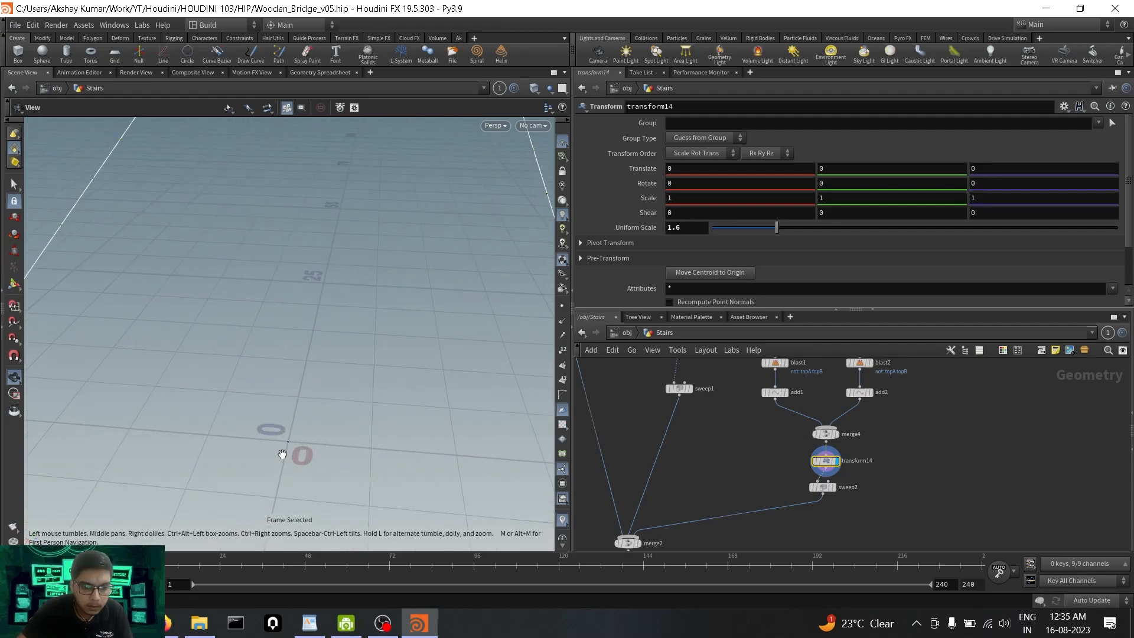
{"action": "left_click_drag", "start_coordinate": [302, 421], "coordinate": [349, 413]}
{"action": "left_click_drag", "start_coordinate": [344, 366], "coordinate": [335, 384]}
{"action": "left_click_drag", "start_coordinate": [340, 346], "coordinate": [368, 264]}
{"action": "left_click_drag", "start_coordinate": [297, 341], "coordinate": [332, 329]}
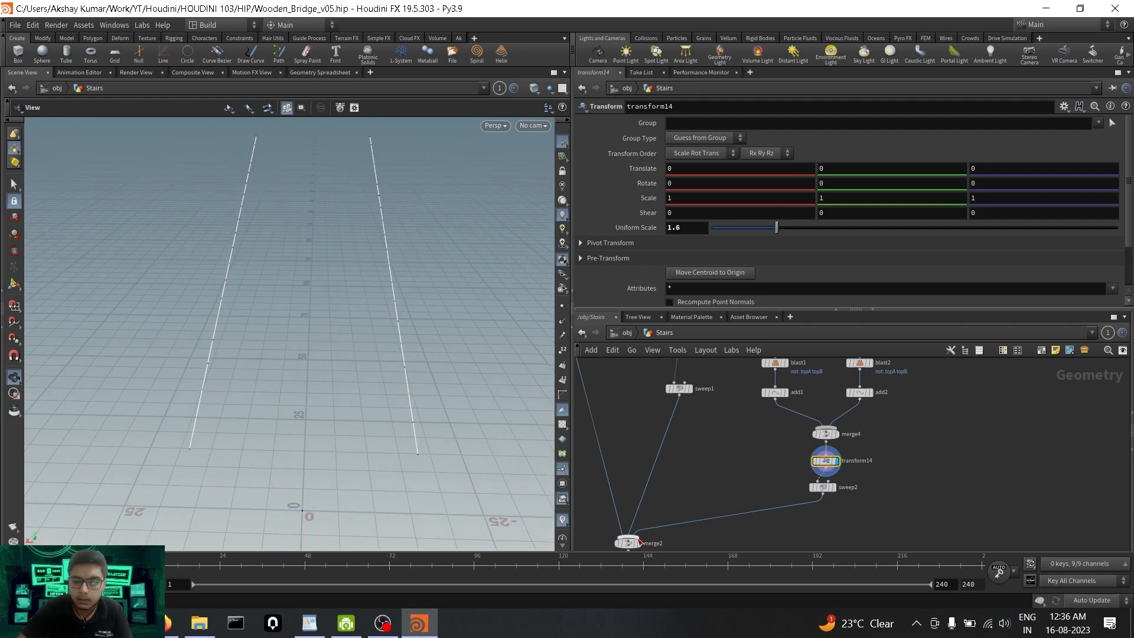
Display merge2, move transform14 between add1 and merge4 so it affects only one rail, and switch the viewport to wireframe.
{"action": "left_click", "coordinate": [638, 545]}
{"action": "left_click_drag", "start_coordinate": [392, 417], "coordinate": [396, 388]}
{"action": "scroll", "coordinate": [909, 443], "scroll_direction": "up", "scroll_amount": 2}
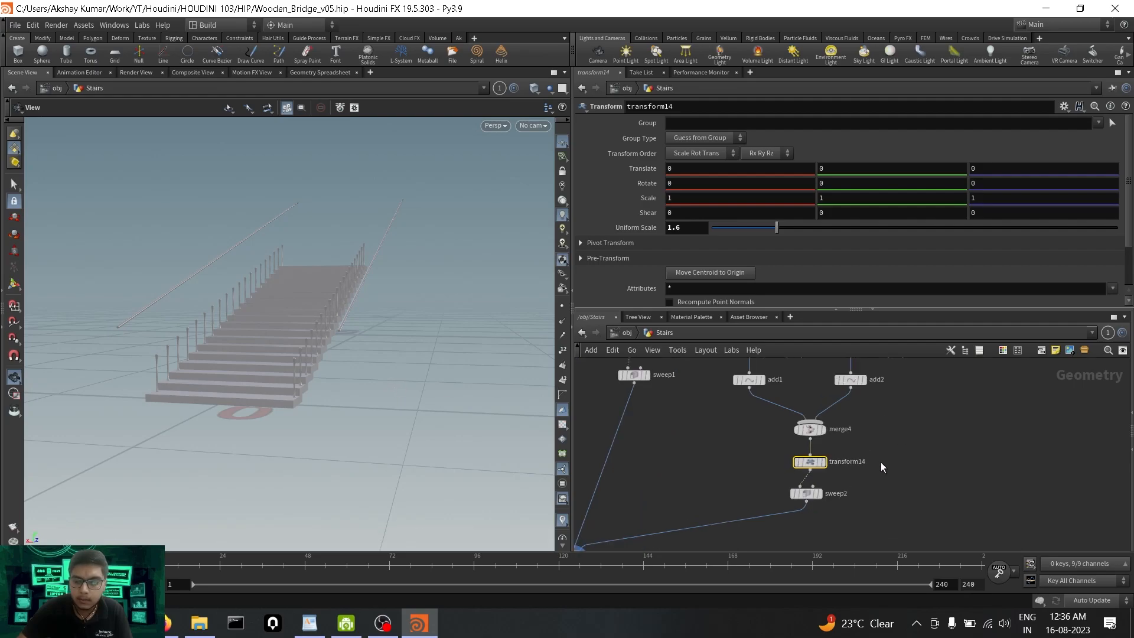
{"action": "left_click_drag", "start_coordinate": [811, 480], "coordinate": [756, 438]}
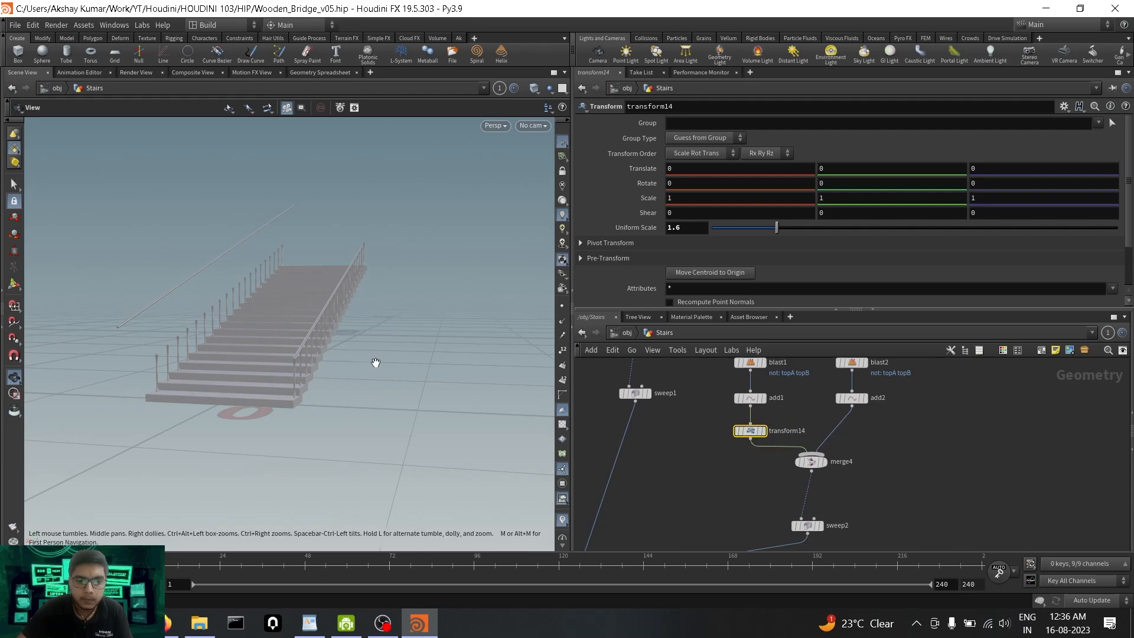
{"action": "left_click_drag", "start_coordinate": [172, 303], "coordinate": [260, 405]}
{"action": "scroll", "coordinate": [307, 385], "scroll_direction": "up", "scroll_amount": 6}
{"action": "scroll", "coordinate": [313, 407], "scroll_direction": "up", "scroll_amount": 3}
{"action": "key", "text": "w"}
{"action": "scroll", "coordinate": [309, 390], "scroll_direction": "up", "scroll_amount": 5}
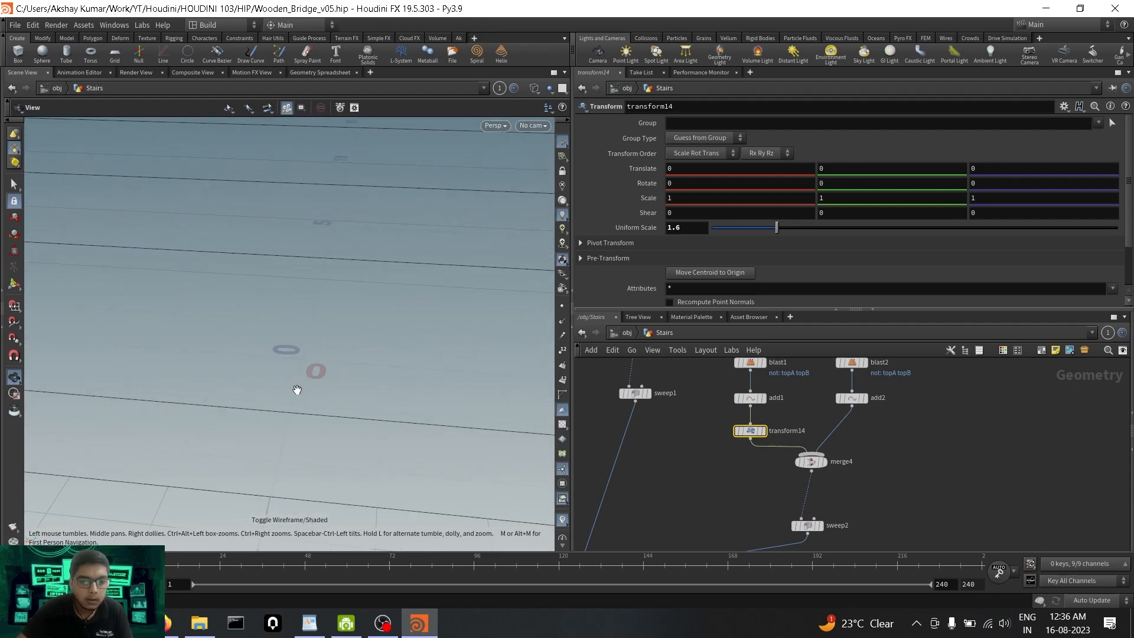
Display transform14's output and examine the position of the scaled topA rail line.
{"action": "left_click", "coordinate": [763, 431]}
{"action": "left_click_drag", "start_coordinate": [360, 375], "coordinate": [321, 382]}
{"action": "scroll", "coordinate": [208, 398], "scroll_direction": "down", "scroll_amount": 7}
{"action": "scroll", "coordinate": [208, 404], "scroll_direction": "down", "scroll_amount": 4}
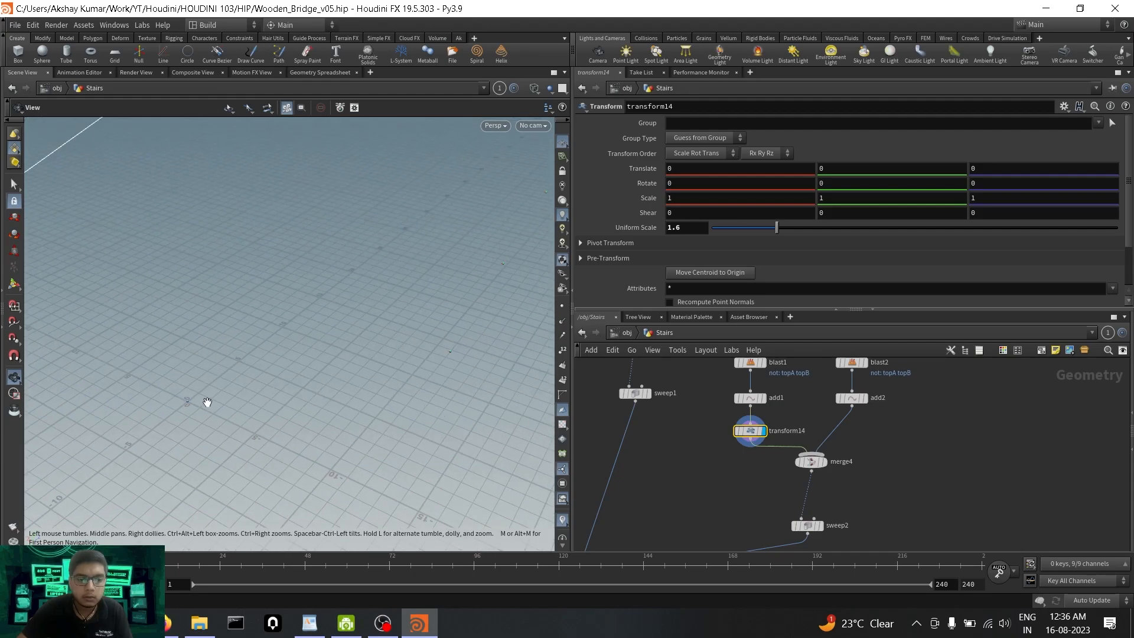
{"action": "middle_click_drag", "start_coordinate": [81, 218], "coordinate": [179, 253]}
{"action": "scroll", "coordinate": [327, 280], "scroll_direction": "down", "scroll_amount": 6}
{"action": "left_click_drag", "start_coordinate": [327, 281], "coordinate": [350, 361]}
{"action": "scroll", "coordinate": [799, 425], "scroll_direction": "up", "scroll_amount": 2}
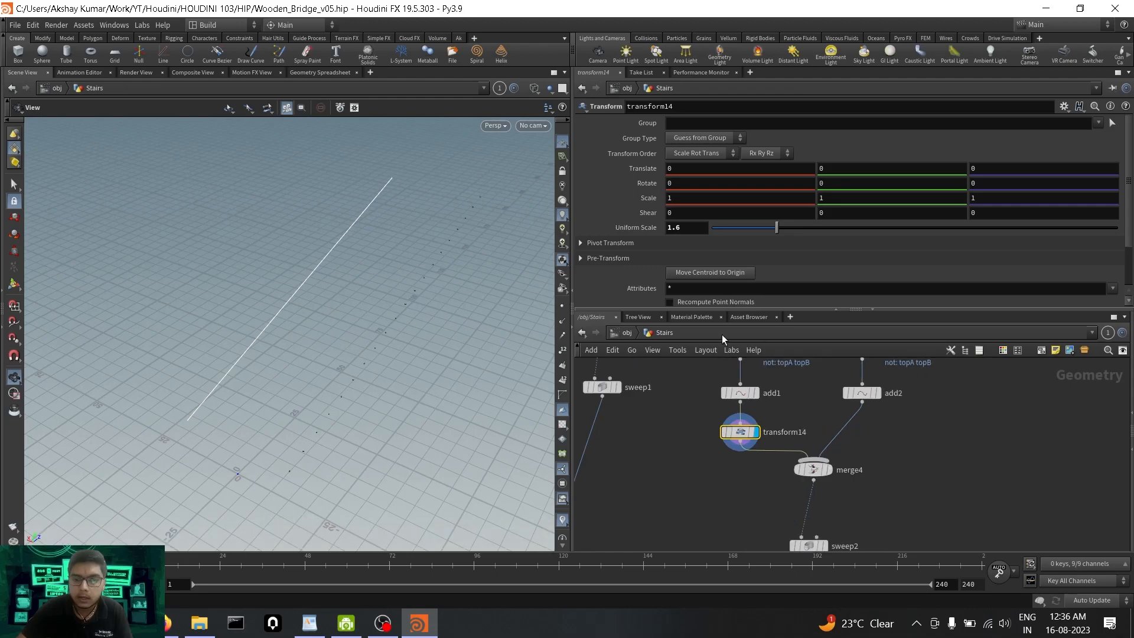
Set transform14's Pivot Translate to the centroid expressions $CEX, $CEY and $CEZ.
{"action": "left_click", "coordinate": [602, 242]}
{"action": "scroll", "coordinate": [658, 272], "scroll_direction": "down", "scroll_amount": 1}
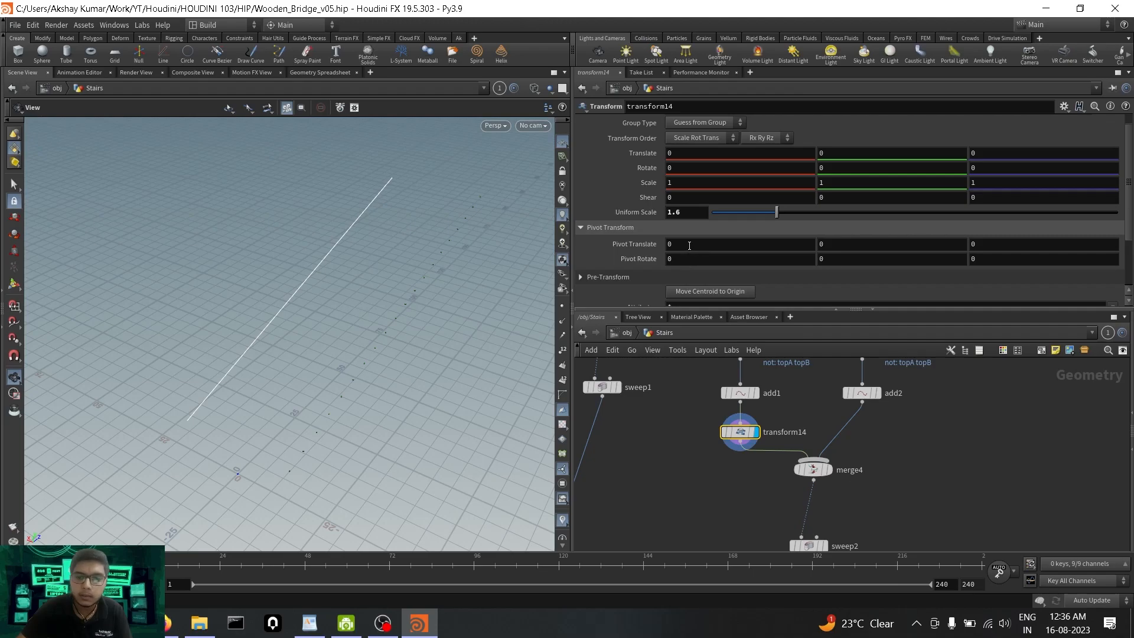
{"action": "scroll", "coordinate": [689, 243], "scroll_direction": "down", "scroll_amount": 1}
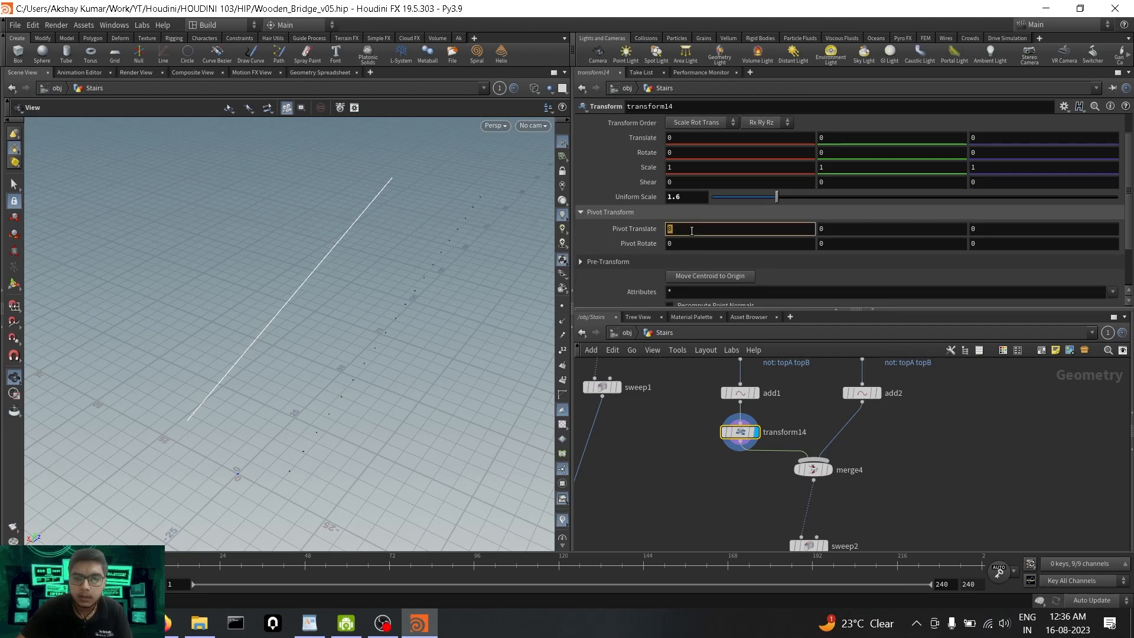
{"action": "type", "text": "$CEX"}
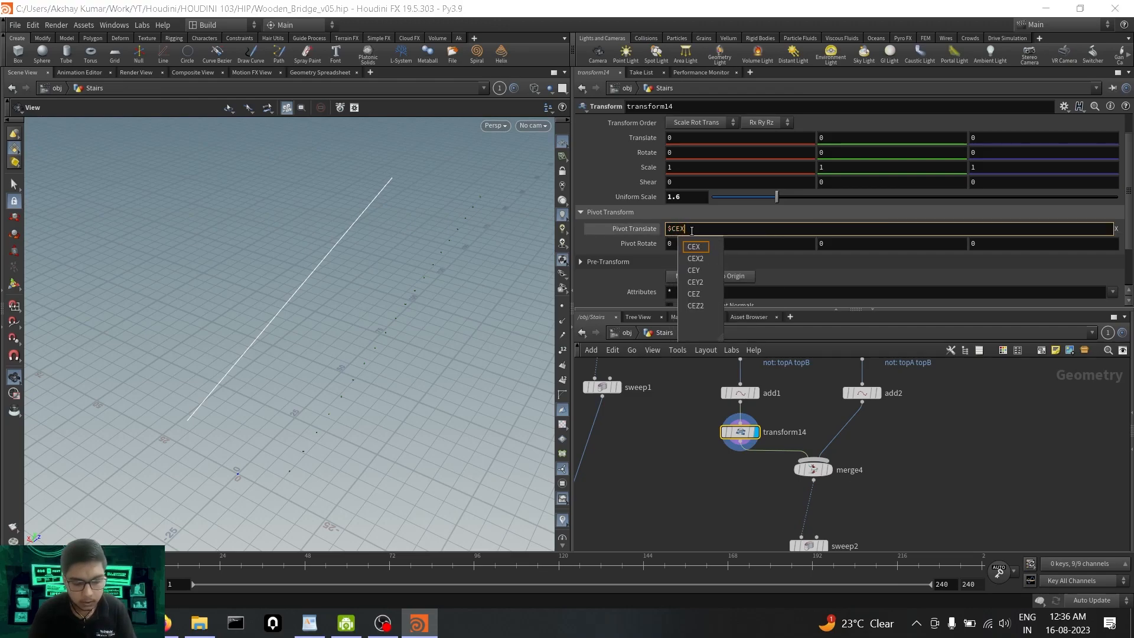
{"action": "key", "text": "Return"}
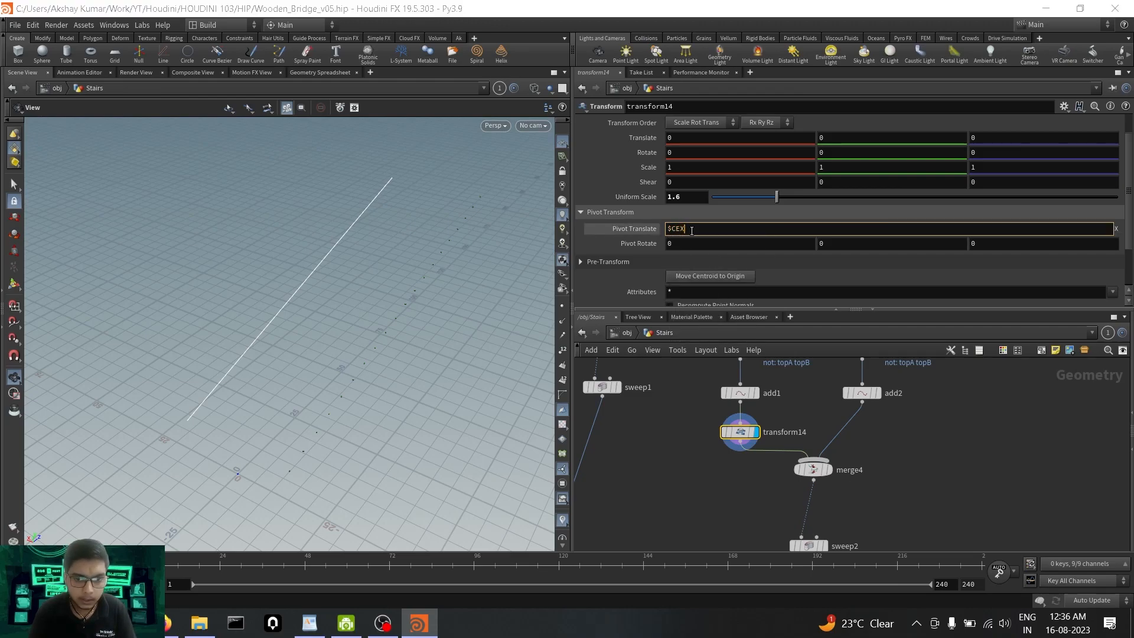
{"action": "key", "text": "Tab"}
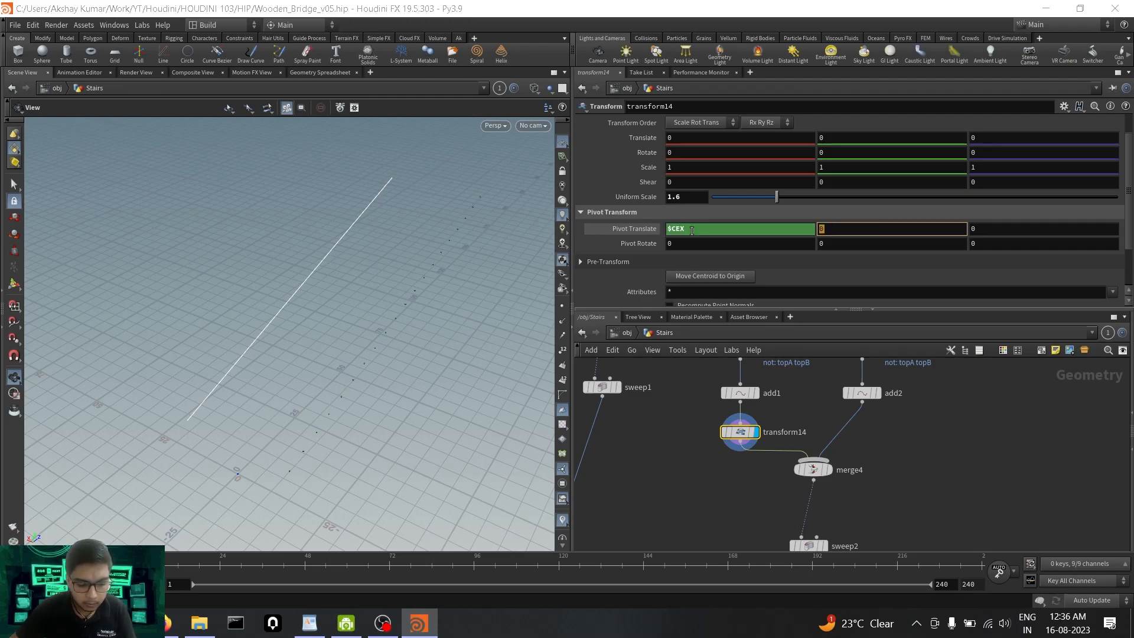
{"action": "type", "text": "$CEY"}
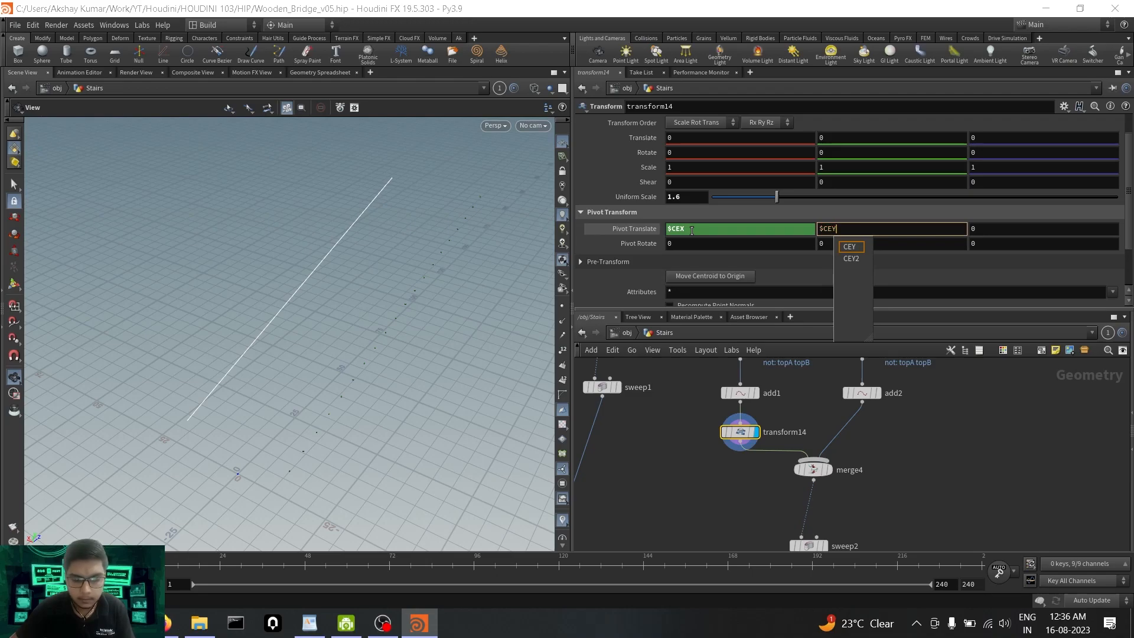
{"action": "key", "text": "Return"}
{"action": "key", "text": "Tab"}
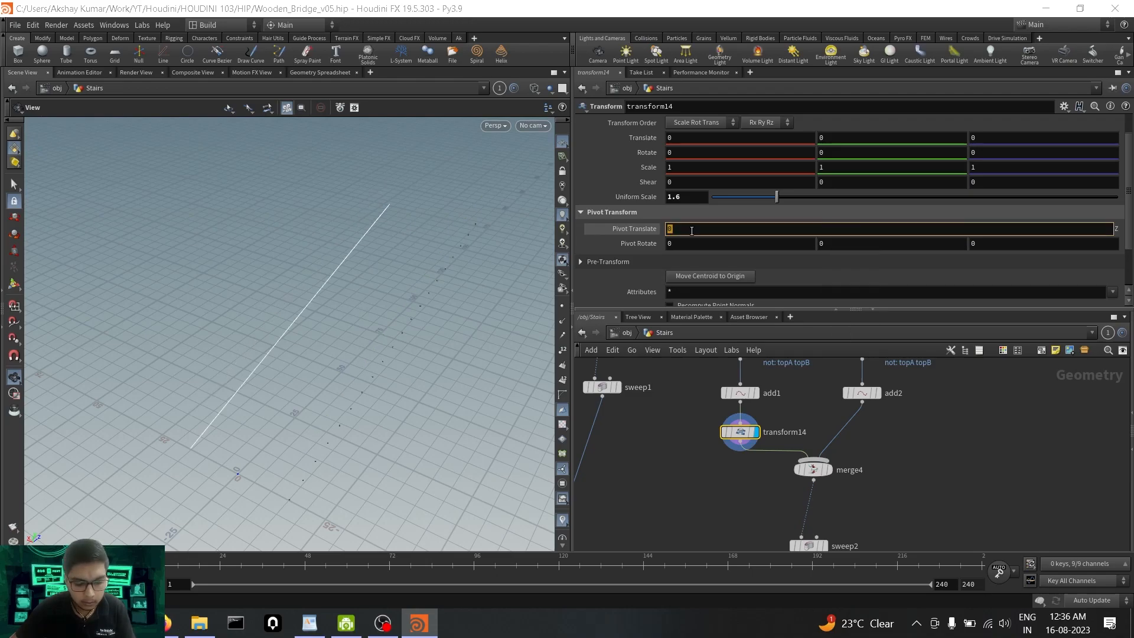
{"action": "type", "text": "$CEZ"}
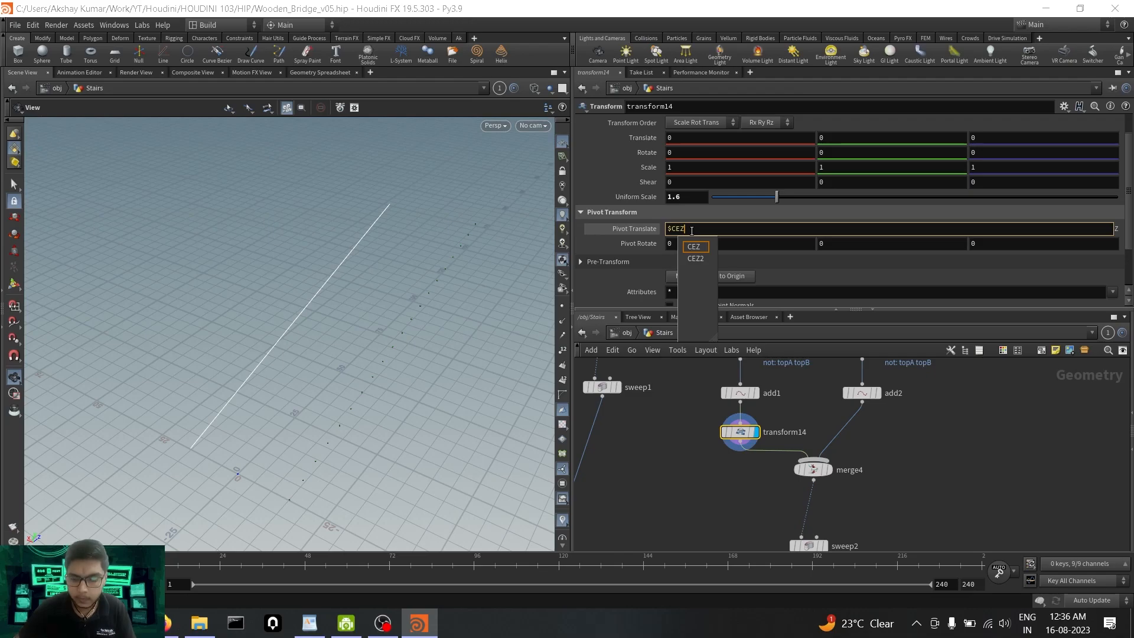
{"action": "key", "text": "Return"}
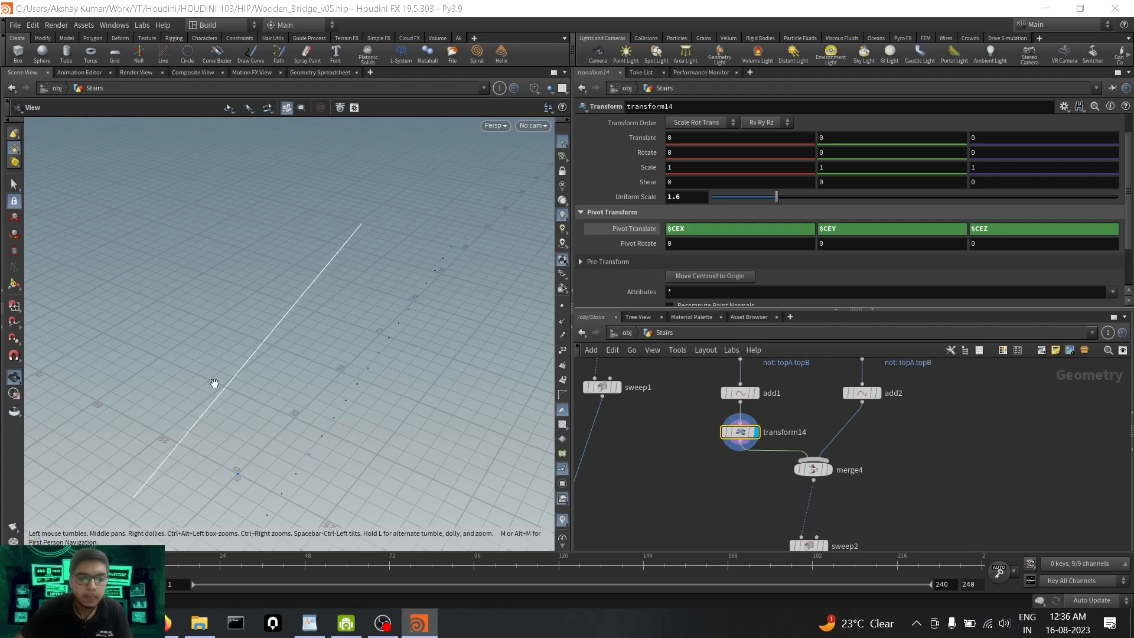
Set transform14's Uniform Scale to 1.5 while viewing the full staircase, and display add1's output.
{"action": "left_click_drag", "start_coordinate": [265, 389], "coordinate": [279, 358]}
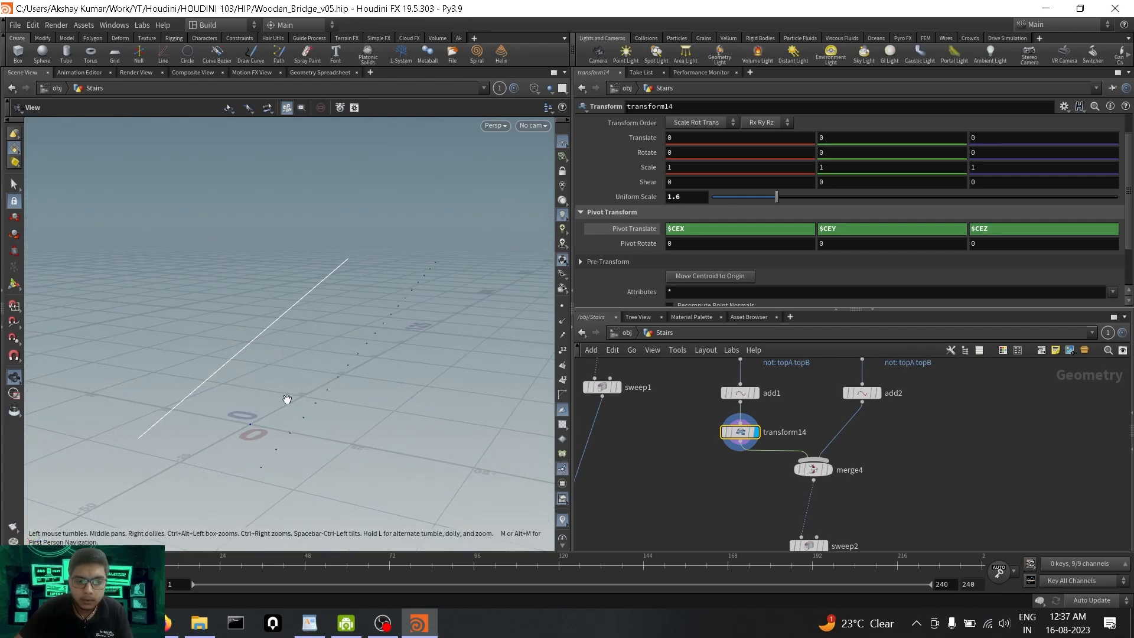
{"action": "key", "text": "f"}
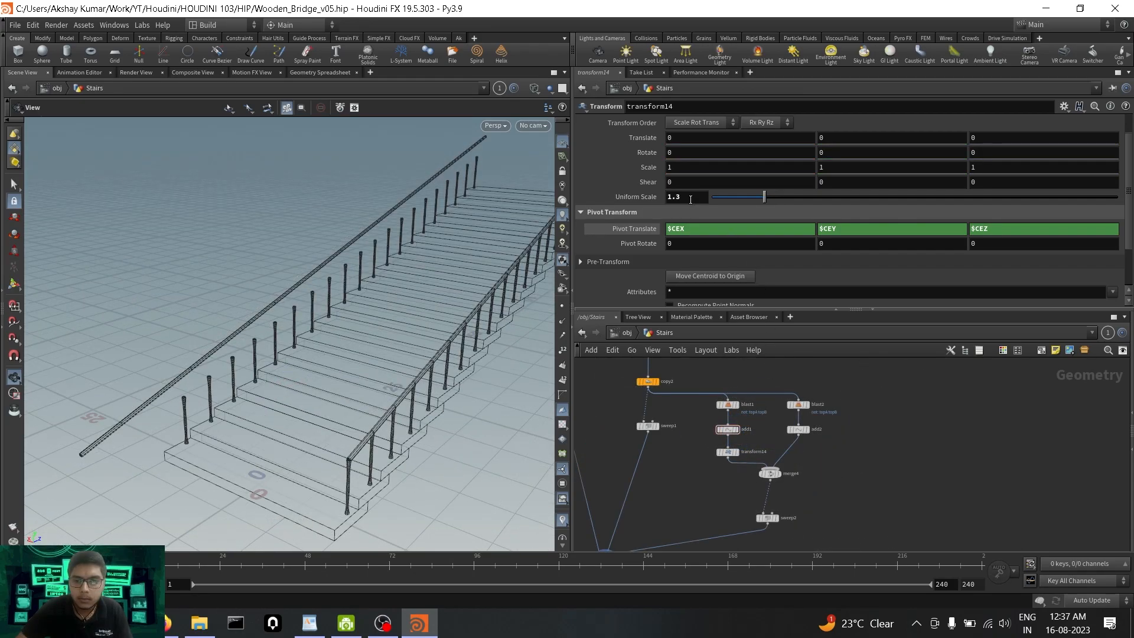
{"action": "scroll", "coordinate": [690, 197], "scroll_direction": "up", "scroll_amount": 4}
{"action": "scroll", "coordinate": [690, 197], "scroll_direction": "down", "scroll_amount": 4}
{"action": "scroll", "coordinate": [690, 197], "scroll_direction": "up", "scroll_amount": 2}
{"action": "scroll", "coordinate": [690, 197], "scroll_direction": "down", "scroll_amount": 1}
{"action": "scroll", "coordinate": [690, 198], "scroll_direction": "up", "scroll_amount": 2}
{"action": "scroll", "coordinate": [690, 198], "scroll_direction": "down", "scroll_amount": 2}
{"action": "scroll", "coordinate": [690, 197], "scroll_direction": "up", "scroll_amount": 2}
{"action": "scroll", "coordinate": [690, 198], "scroll_direction": "down", "scroll_amount": 1}
{"action": "scroll", "coordinate": [690, 198], "scroll_direction": "up", "scroll_amount": 2}
{"action": "scroll", "coordinate": [690, 198], "scroll_direction": "down", "scroll_amount": 2}
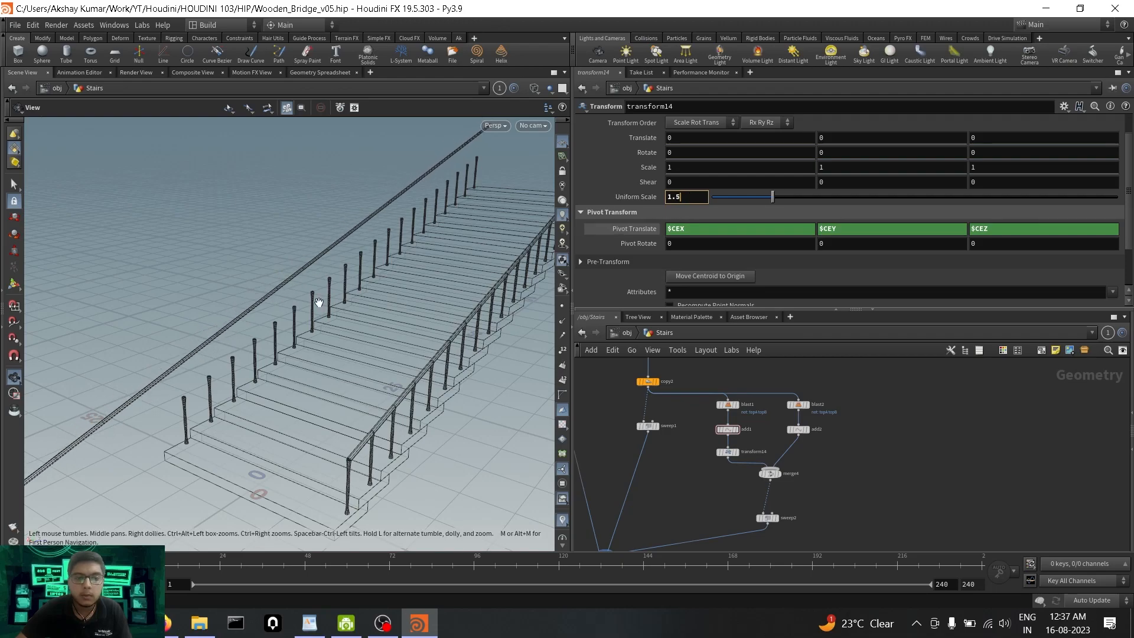
{"action": "scroll", "coordinate": [319, 304], "scroll_direction": "down", "scroll_amount": 2}
{"action": "scroll", "coordinate": [723, 431], "scroll_direction": "up", "scroll_amount": 3}
{"action": "left_click", "coordinate": [746, 427]}
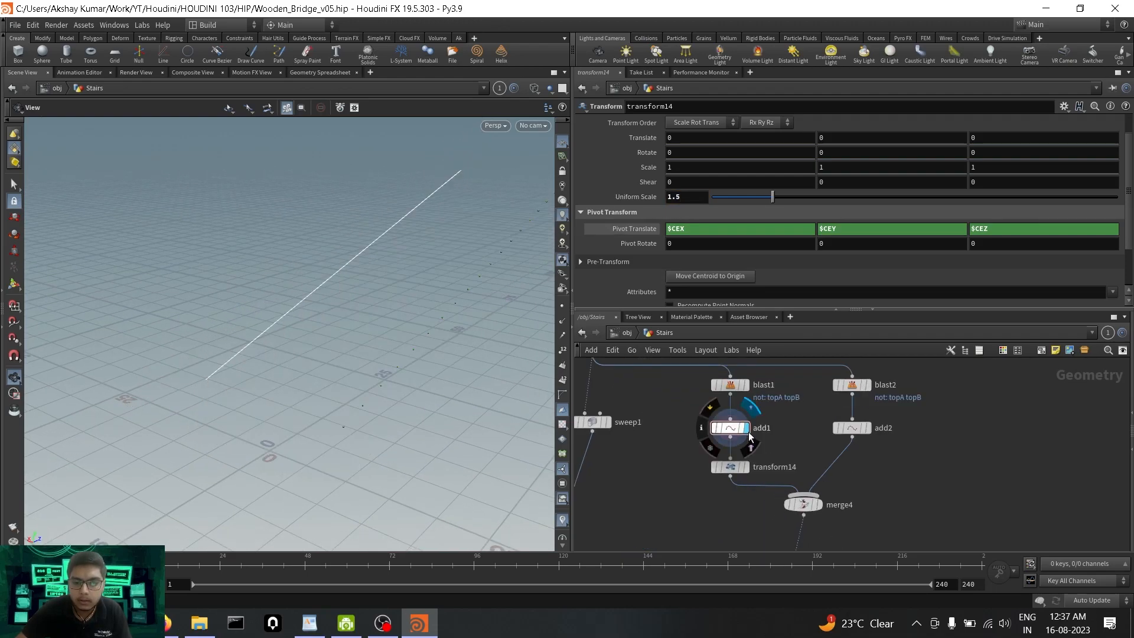
Limit blast1's Group to topA and blast2's Group to topB.
{"action": "left_click_drag", "start_coordinate": [408, 375], "coordinate": [444, 215]}
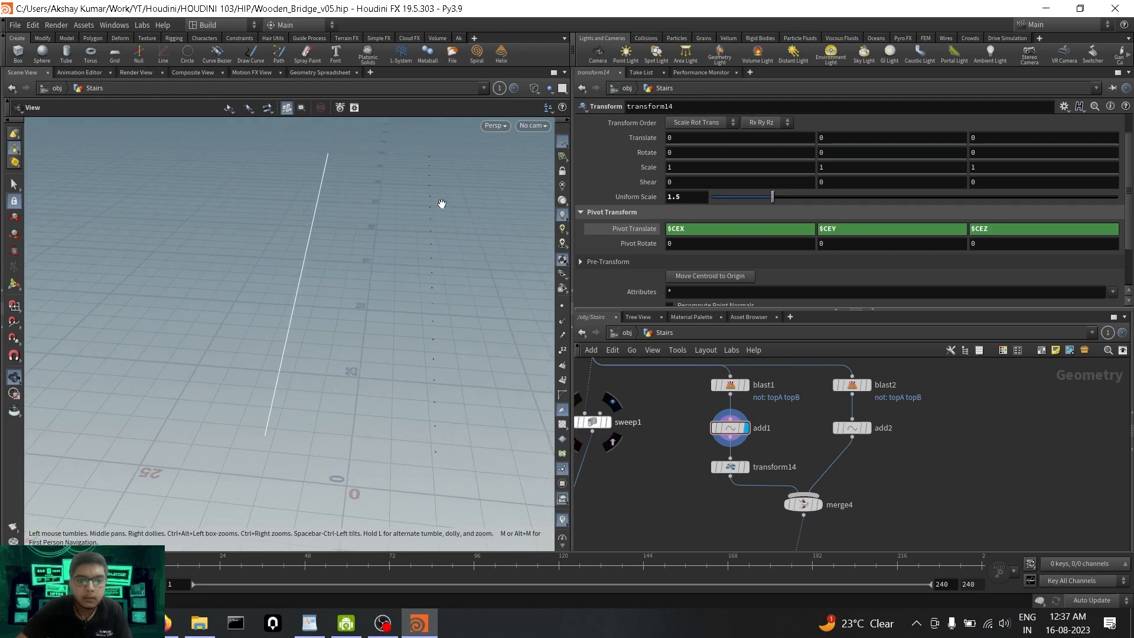
{"action": "left_click", "coordinate": [730, 385]}
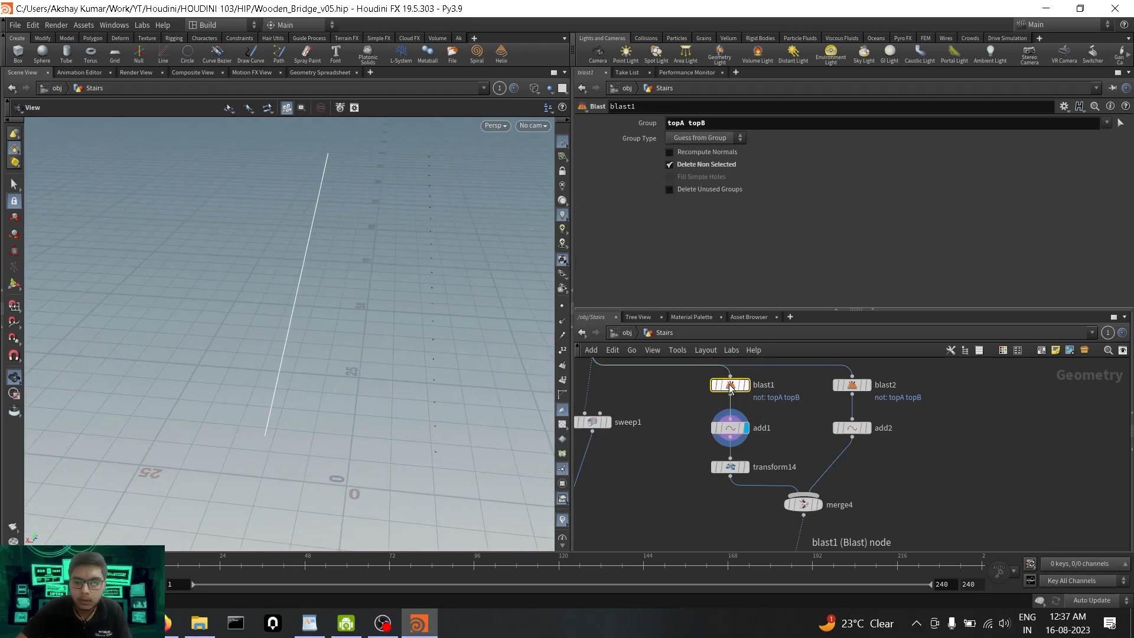
{"action": "left_click_drag", "start_coordinate": [696, 122], "coordinate": [720, 125]}
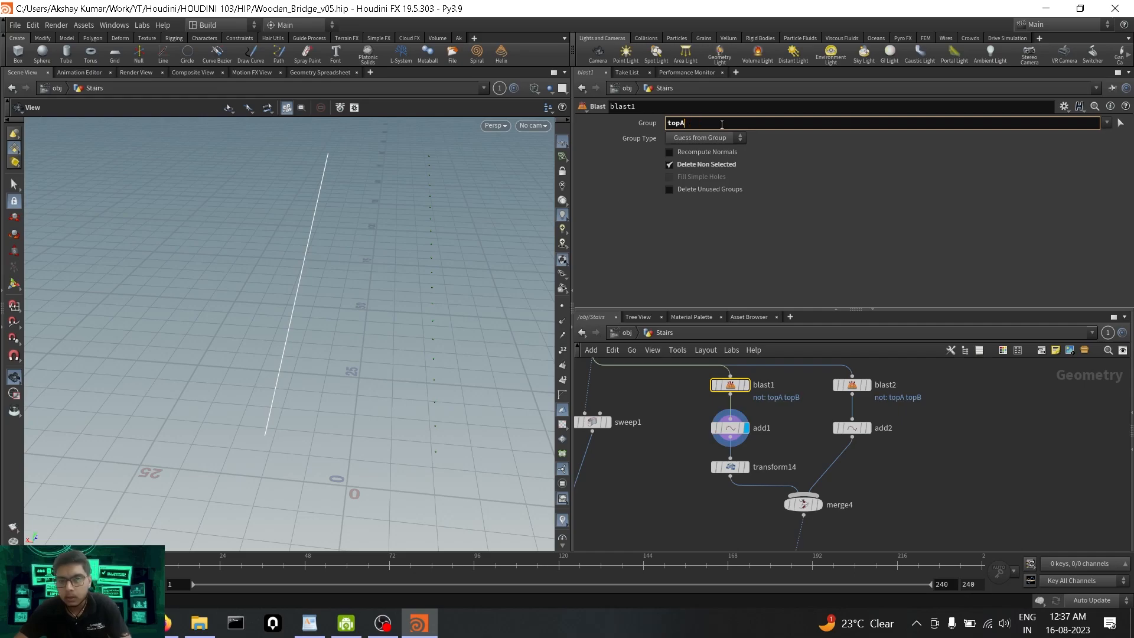
{"action": "key", "text": "Return"}
{"action": "left_click", "coordinate": [839, 387]}
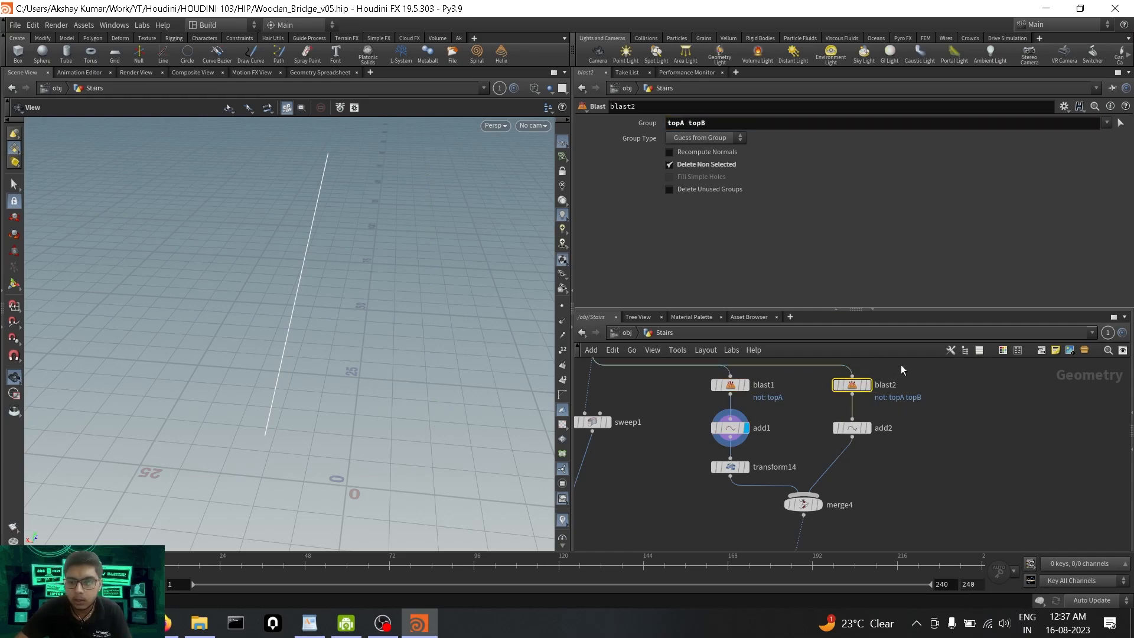
{"action": "left_click_drag", "start_coordinate": [670, 123], "coordinate": [660, 123]}
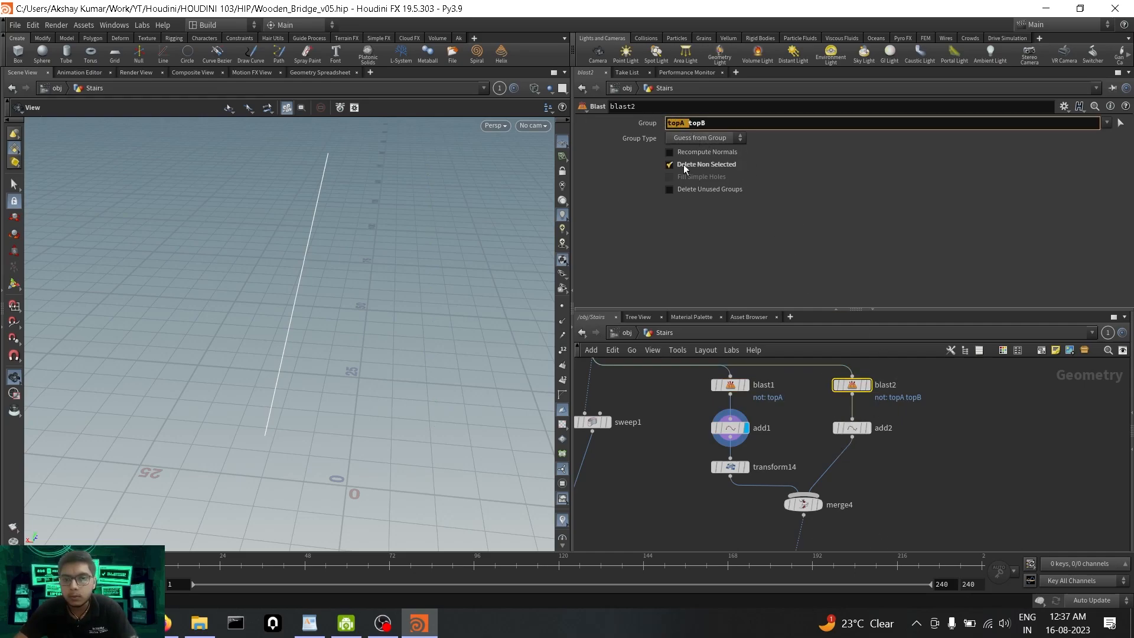
{"action": "key", "text": "Return"}
Display merge2's full staircase and set transform14's Uniform Scale to 1.1.
{"action": "left_click", "coordinate": [744, 467]}
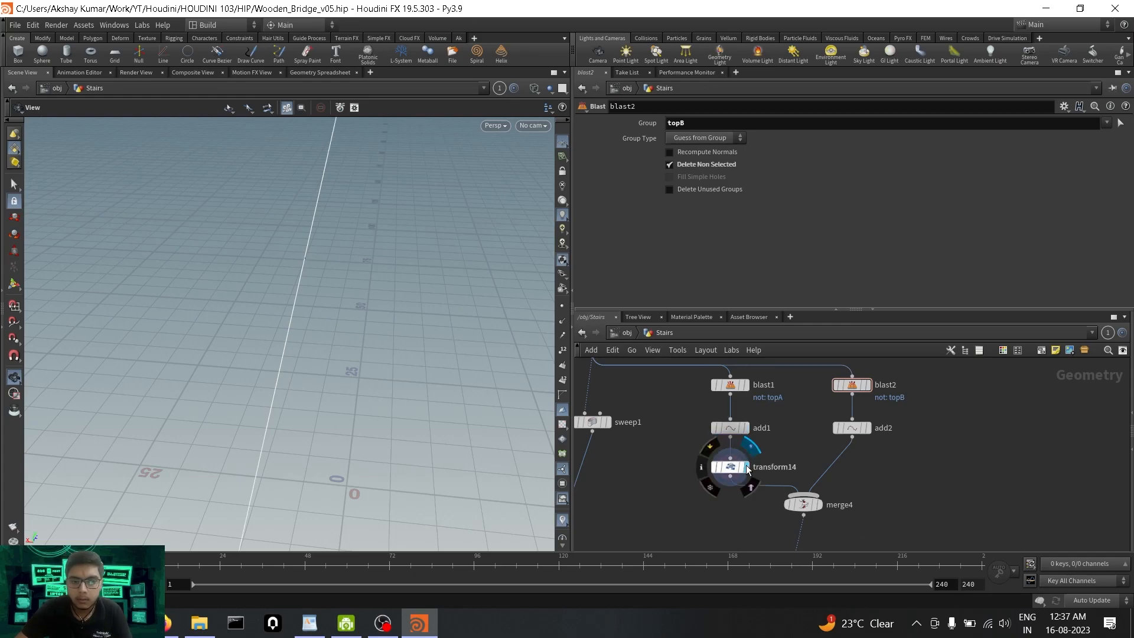
{"action": "left_click", "coordinate": [732, 467]}
{"action": "scroll", "coordinate": [855, 479], "scroll_direction": "down", "scroll_amount": 4}
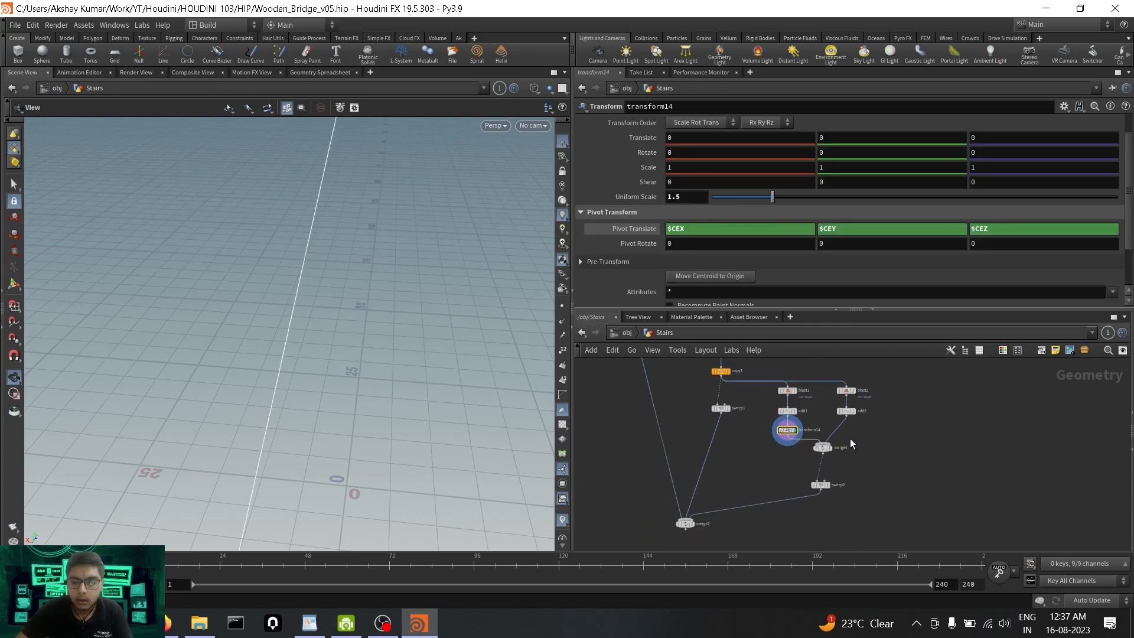
{"action": "left_click", "coordinate": [691, 506]}
{"action": "left_click_drag", "start_coordinate": [379, 307], "coordinate": [383, 425]}
{"action": "scroll", "coordinate": [731, 456], "scroll_direction": "up", "scroll_amount": 3}
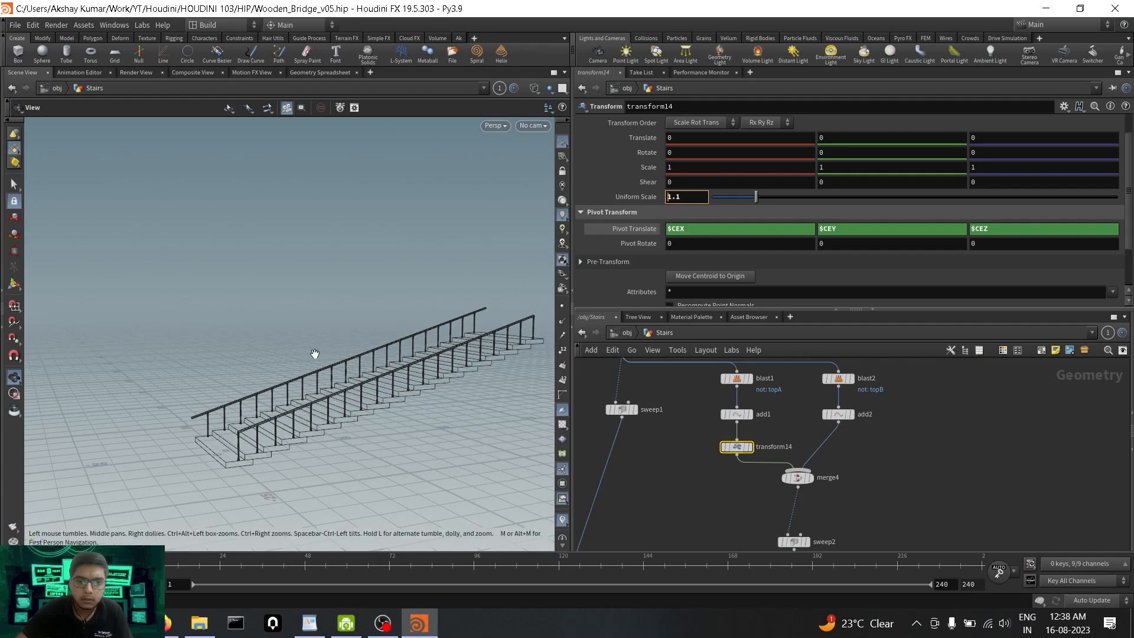
{"action": "scroll", "coordinate": [231, 414], "scroll_direction": "up", "scroll_amount": 4}
{"action": "left_click_drag", "start_coordinate": [137, 434], "coordinate": [378, 442]}
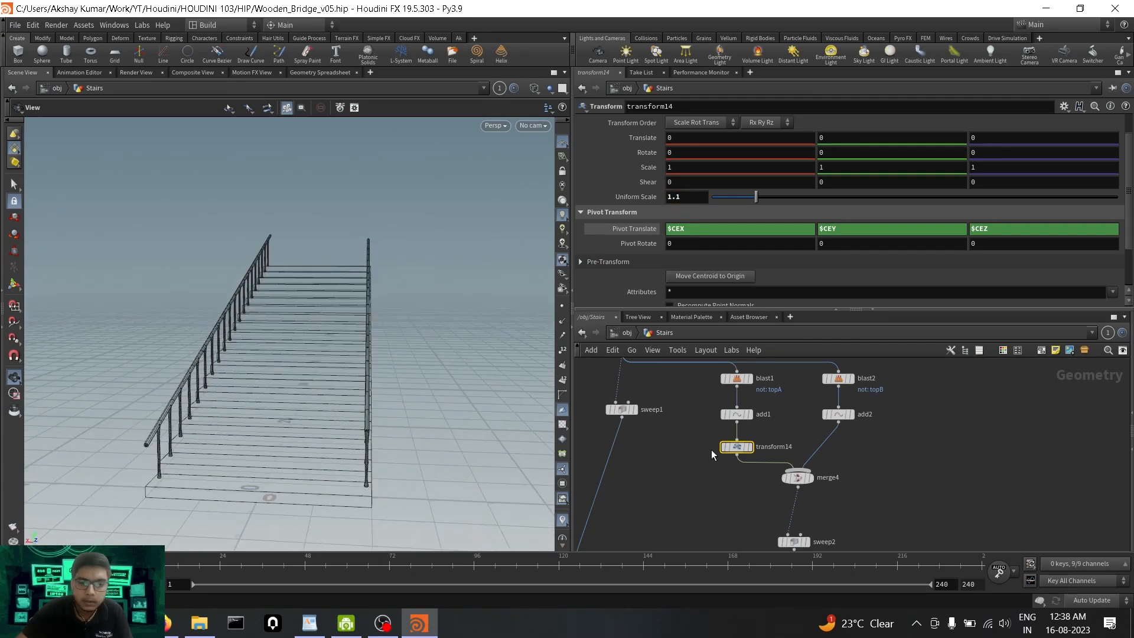
Duplicate transform14 and insert the copy between add2 and merge4 for the second rail.
{"action": "middle_click_drag", "start_coordinate": [867, 459], "coordinate": [840, 464]}
{"action": "left_click", "coordinate": [712, 455]}
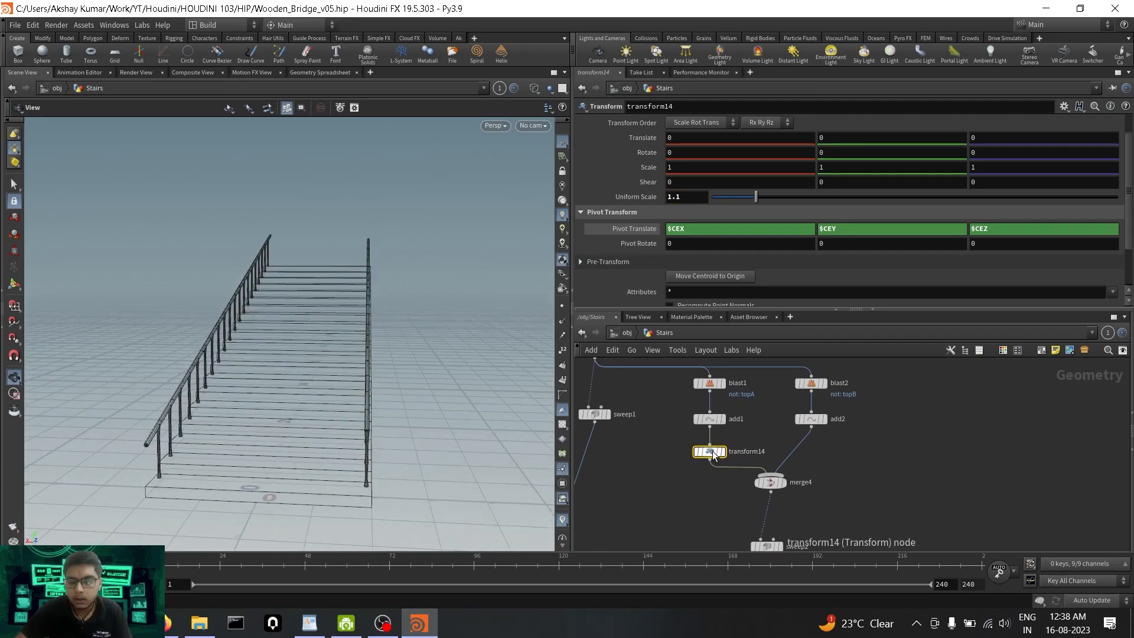
{"action": "left_click_drag", "start_coordinate": [714, 454], "coordinate": [805, 455], "text": "alt"}
{"action": "left_click_drag", "start_coordinate": [431, 416], "coordinate": [313, 378]}
{"action": "left_click", "coordinate": [712, 451]}
Copy transform14's Uniform Scale and paste it as a relative reference into transform15's Uniform Scale.
{"action": "right_click", "coordinate": [649, 197]}
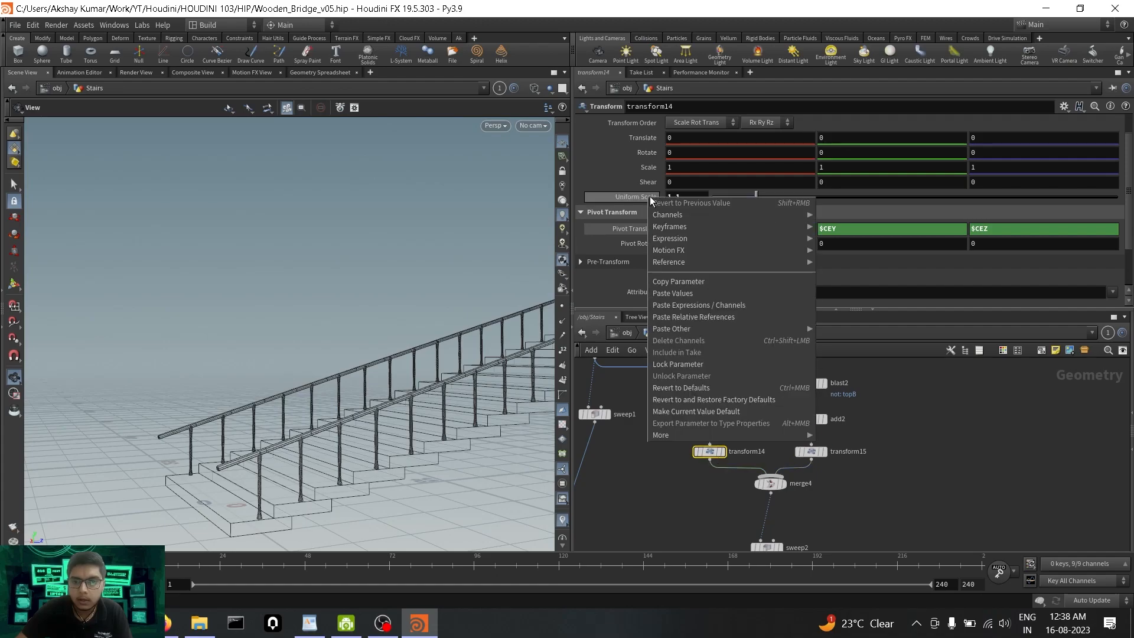
{"action": "left_click", "coordinate": [693, 281]}
{"action": "left_click", "coordinate": [810, 453]}
{"action": "right_click", "coordinate": [651, 198]}
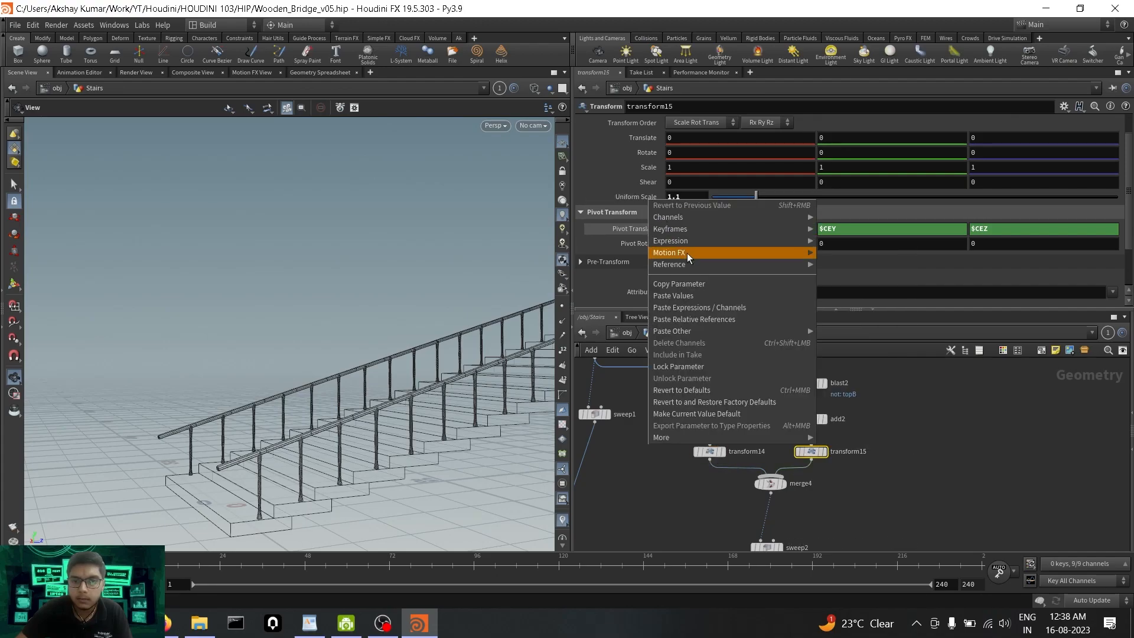
{"action": "left_click", "coordinate": [715, 318]}
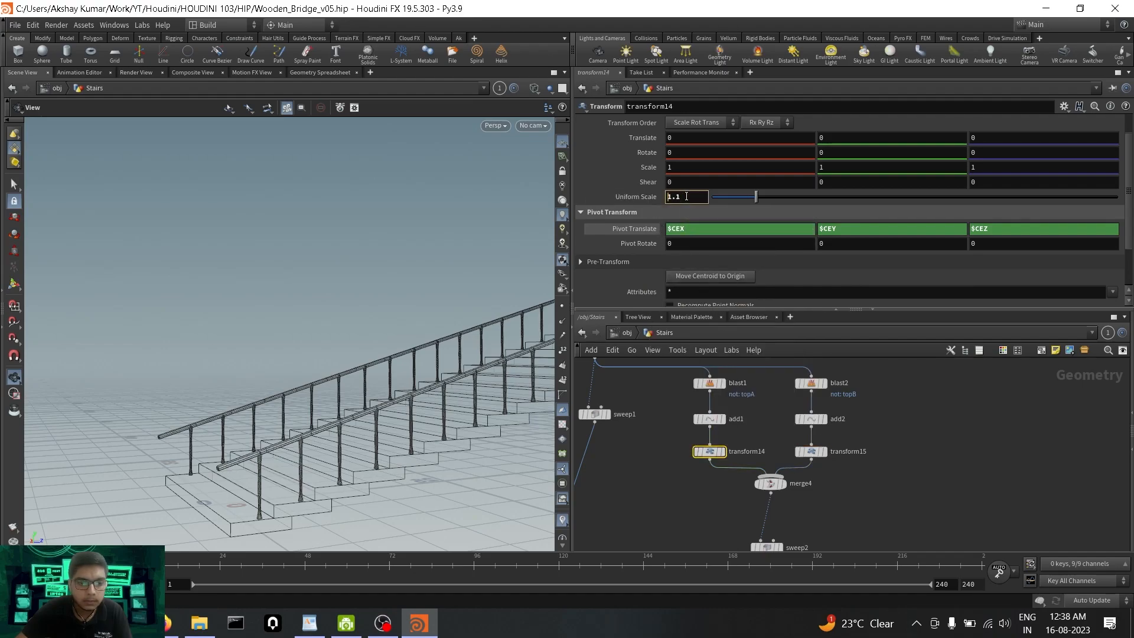
Switch the viewport to shaded display and check the extended handrails on both sides of the staircase.
{"action": "mouse_move", "coordinate": [370, 342]}
{"action": "left_mouse_down"}
{"action": "mouse_move", "coordinate": [445, 377]}
{"action": "mouse_move", "coordinate": [443, 248]}
{"action": "mouse_move", "coordinate": [403, 316]}
{"action": "left_mouse_up"}
{"action": "key", "text": "w"}
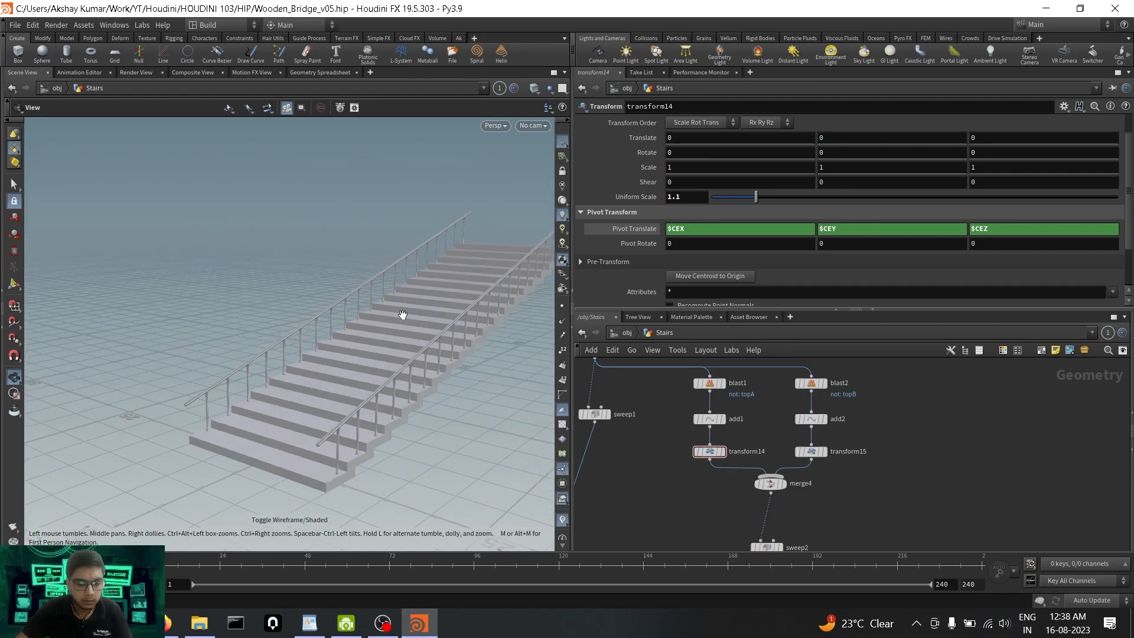
{"action": "left_click_drag", "start_coordinate": [400, 313], "coordinate": [317, 340]}
{"action": "scroll", "coordinate": [317, 340], "scroll_direction": "down", "scroll_amount": 1}
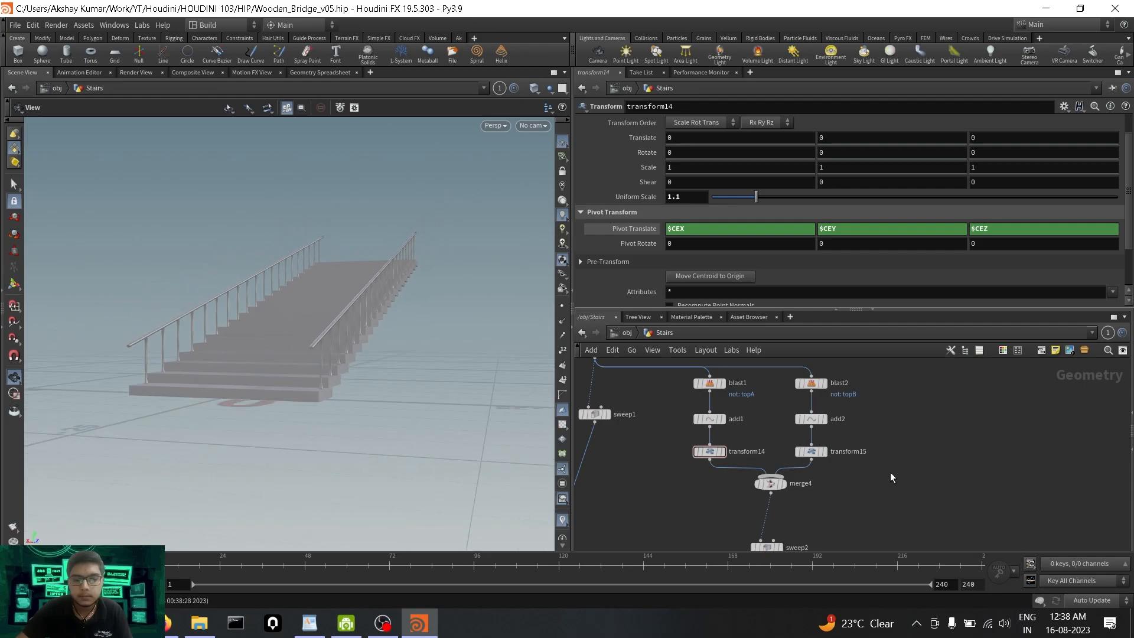
Review the node network from merge2 up to box1 and the separate branch that box1 feeds.
{"action": "scroll", "coordinate": [888, 474], "scroll_direction": "down", "scroll_amount": 3}
{"action": "middle_click_drag", "start_coordinate": [886, 484], "coordinate": [912, 426]}
{"action": "left_click_drag", "start_coordinate": [715, 503], "coordinate": [719, 518]}
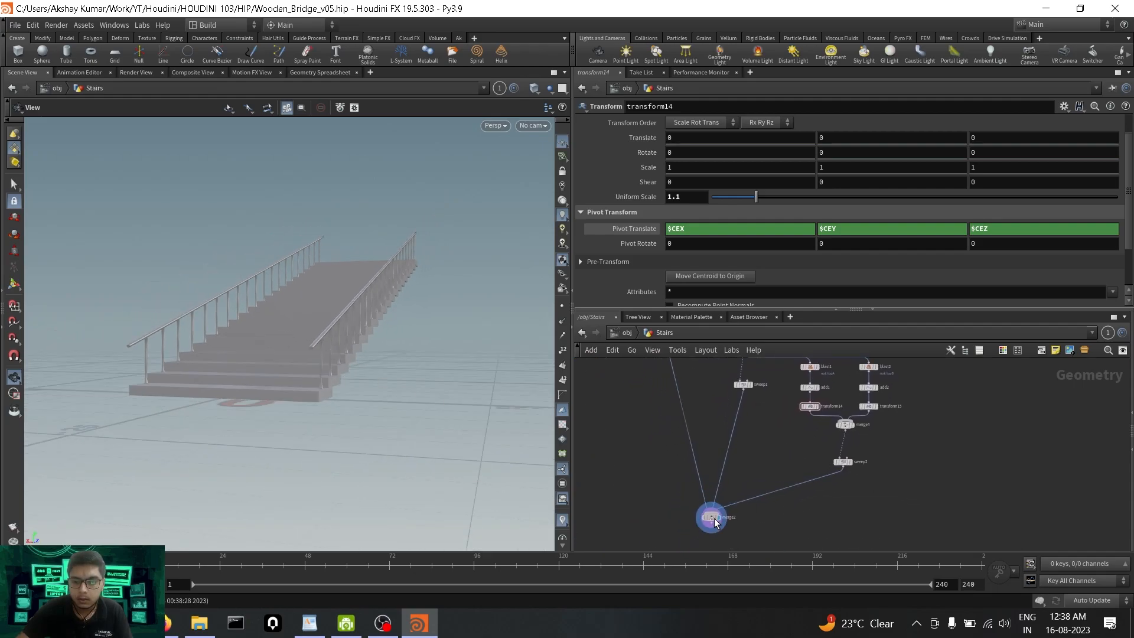
{"action": "middle_click_drag", "start_coordinate": [773, 466], "coordinate": [779, 563]}
{"action": "middle_click_drag", "start_coordinate": [833, 430], "coordinate": [870, 533]}
{"action": "scroll", "coordinate": [895, 489], "scroll_direction": "down", "scroll_amount": 1}
{"action": "scroll", "coordinate": [895, 489], "scroll_direction": "down", "scroll_amount": 1}
{"action": "middle_click_drag", "start_coordinate": [892, 494], "coordinate": [892, 460]}
{"action": "middle_click_drag", "start_coordinate": [807, 489], "coordinate": [900, 464]}
{"action": "middle_click_drag", "start_coordinate": [767, 509], "coordinate": [848, 533]}
{"action": "left_click_drag", "start_coordinate": [680, 516], "coordinate": [712, 444]}
{"action": "left_click_drag", "start_coordinate": [748, 393], "coordinate": [940, 417]}
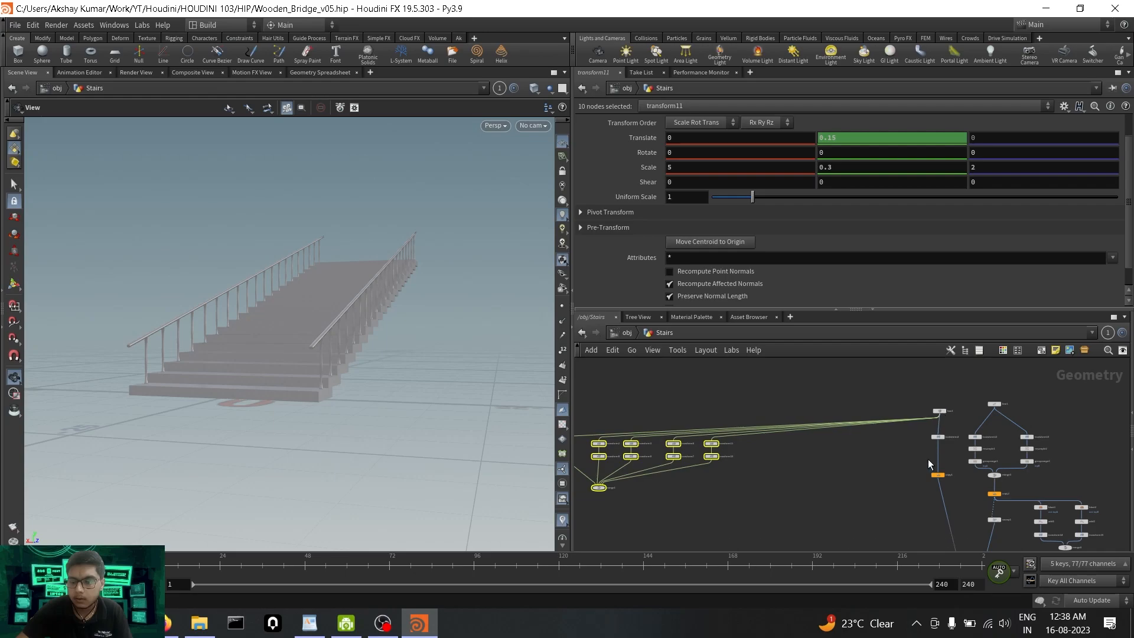
{"action": "left_click", "coordinate": [916, 464]}
Test how the staircase adapts by raising transform4's Scale to 2.1 in Y and 8.7 in Z.
{"action": "scroll", "coordinate": [679, 467], "scroll_direction": "up", "scroll_amount": 4}
{"action": "middle_click_drag", "start_coordinate": [957, 464], "coordinate": [730, 460]}
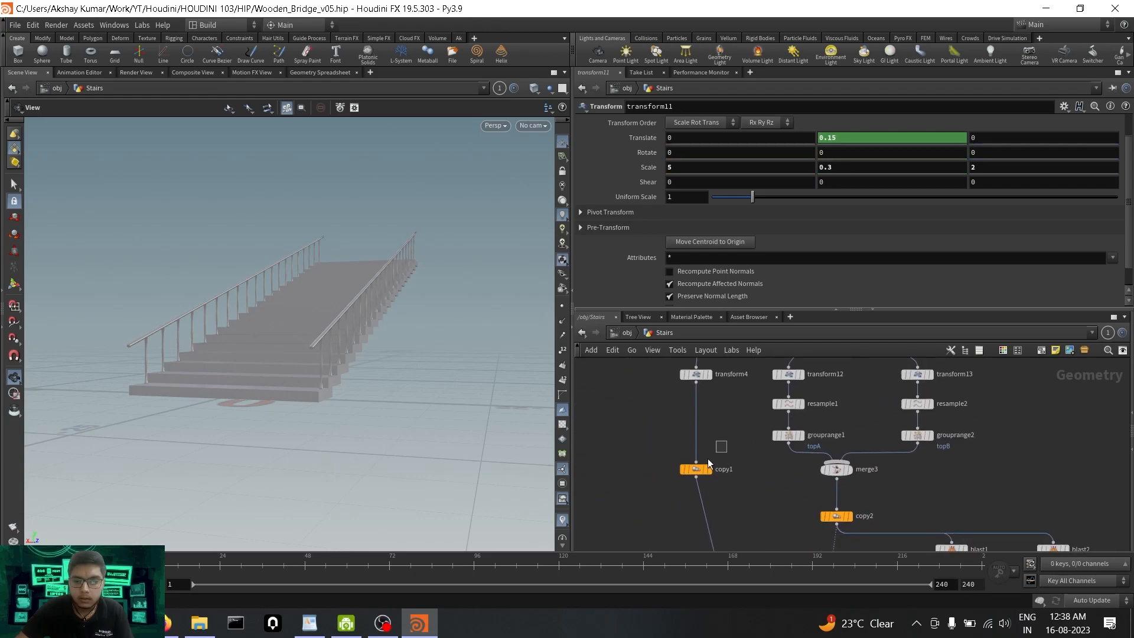
{"action": "left_click", "coordinate": [697, 469]}
{"action": "left_click_drag", "start_coordinate": [513, 325], "coordinate": [390, 349]}
{"action": "middle_click_drag", "start_coordinate": [661, 385], "coordinate": [659, 409]}
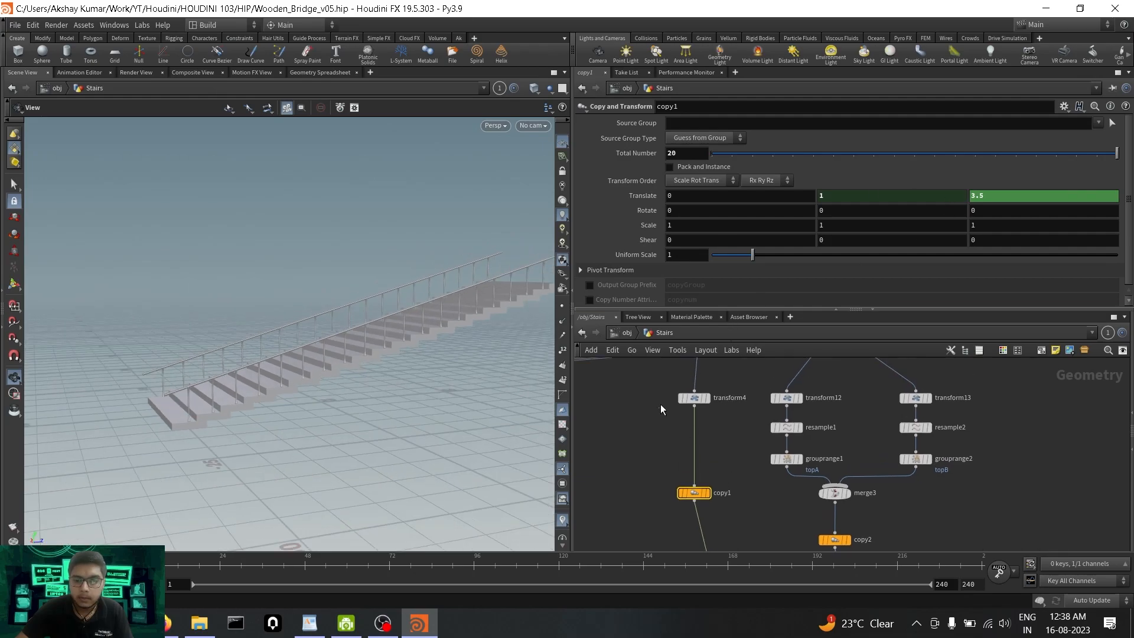
{"action": "left_click", "coordinate": [694, 398]}
{"action": "scroll", "coordinate": [853, 169], "scroll_direction": "up", "scroll_amount": 11}
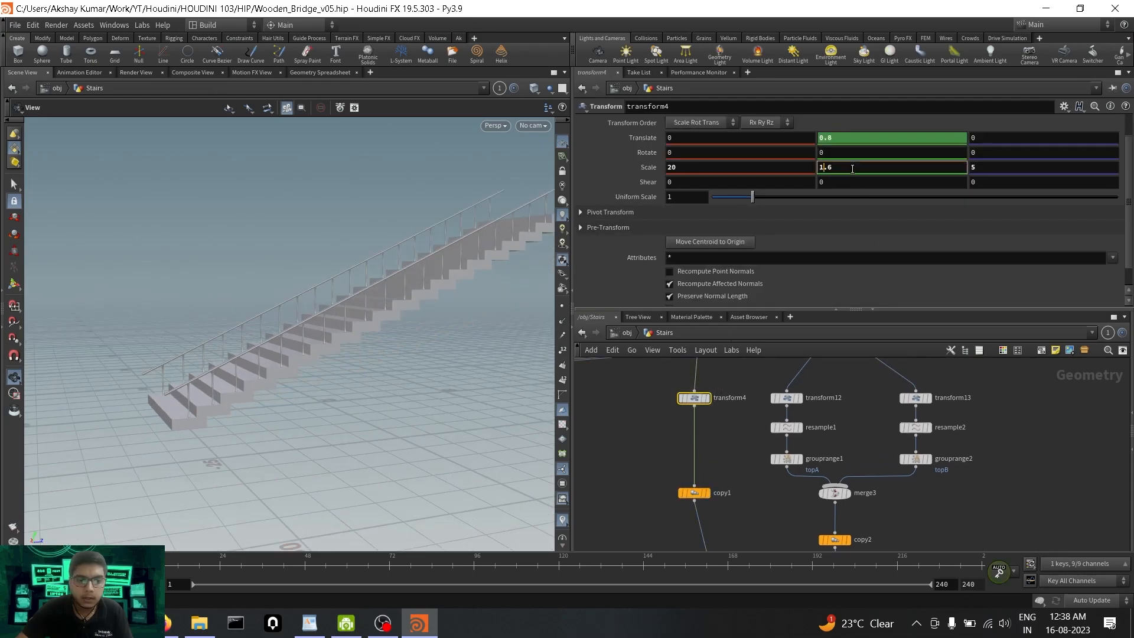
{"action": "left_click_drag", "start_coordinate": [350, 350], "coordinate": [300, 413]}
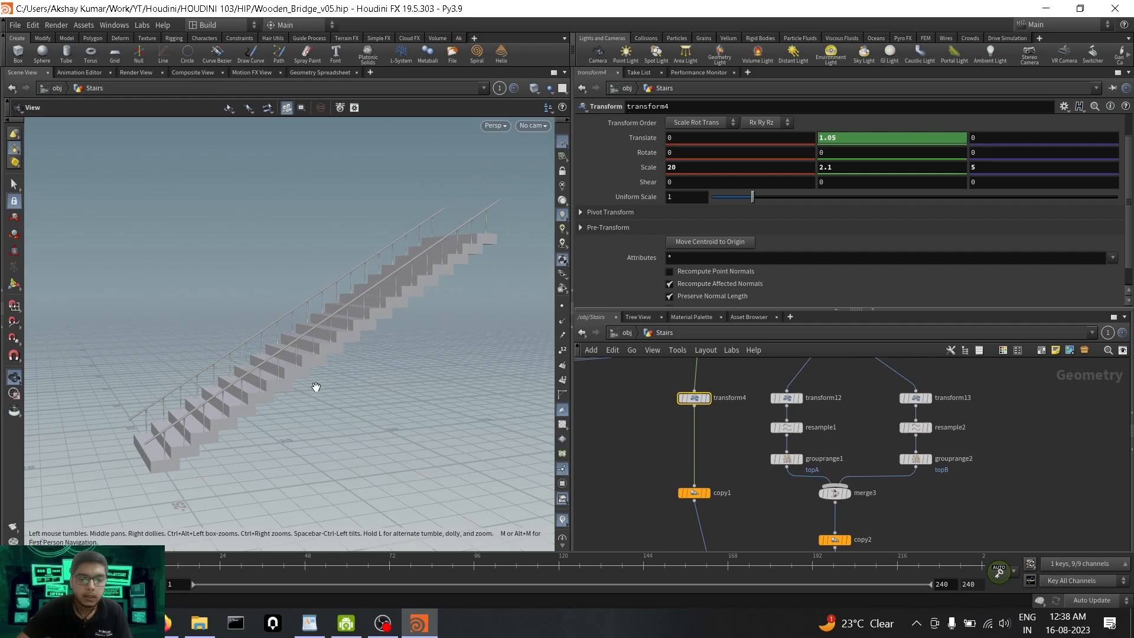
{"action": "scroll", "coordinate": [1023, 172], "scroll_direction": "up", "scroll_amount": 20}
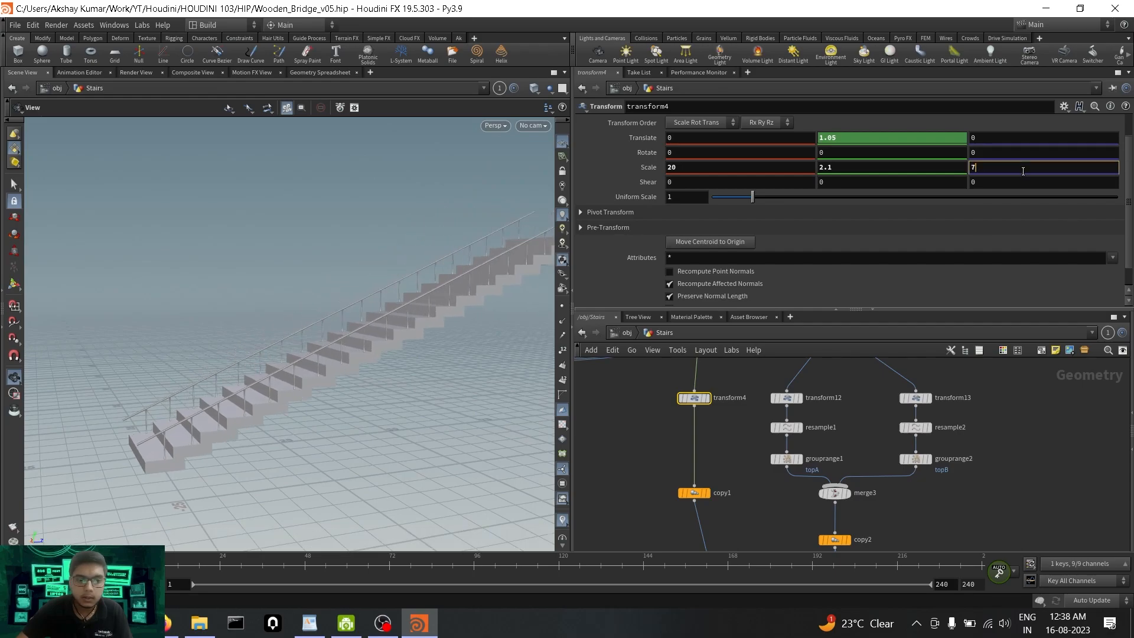
{"action": "left_click_drag", "start_coordinate": [269, 384], "coordinate": [372, 402]}
Try an X Scale of 200 on transform4, then set it to 10 for narrower steps.
{"action": "left_click", "coordinate": [759, 171]}
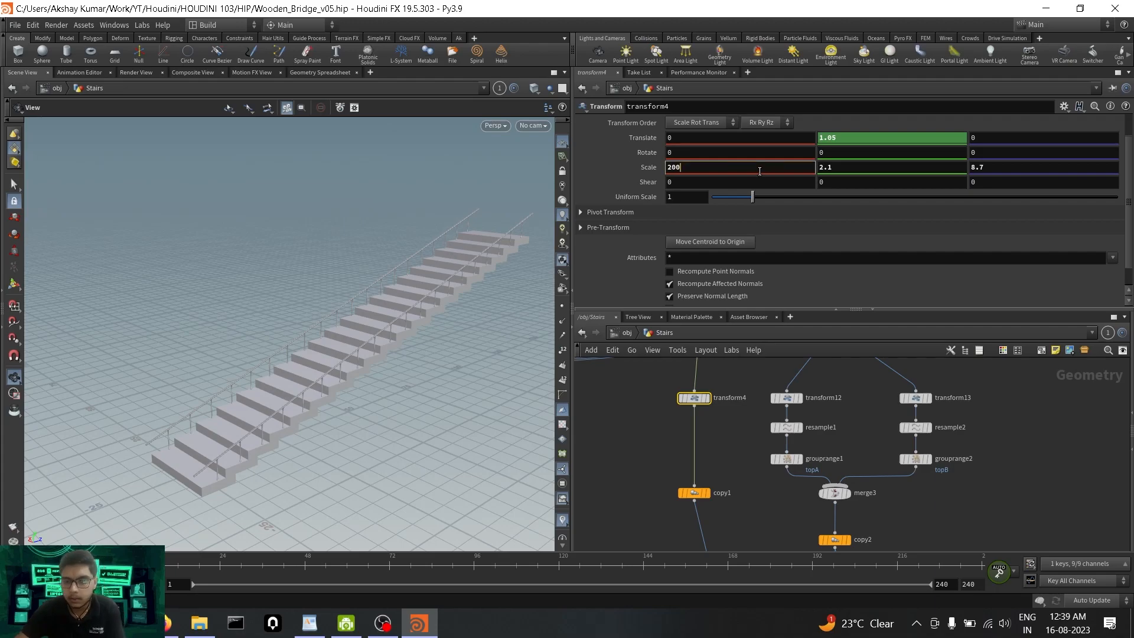
{"action": "key", "text": "Return"}
{"action": "left_click_drag", "start_coordinate": [224, 346], "coordinate": [379, 317]}
{"action": "middle_click", "coordinate": [697, 172], "text": "ctrl"}
{"action": "left_click_drag", "start_coordinate": [254, 343], "coordinate": [118, 385]}
{"action": "type", "text": "0"}
{"action": "key", "text": "Return"}
{"action": "left_click_drag", "start_coordinate": [330, 331], "coordinate": [278, 363]}
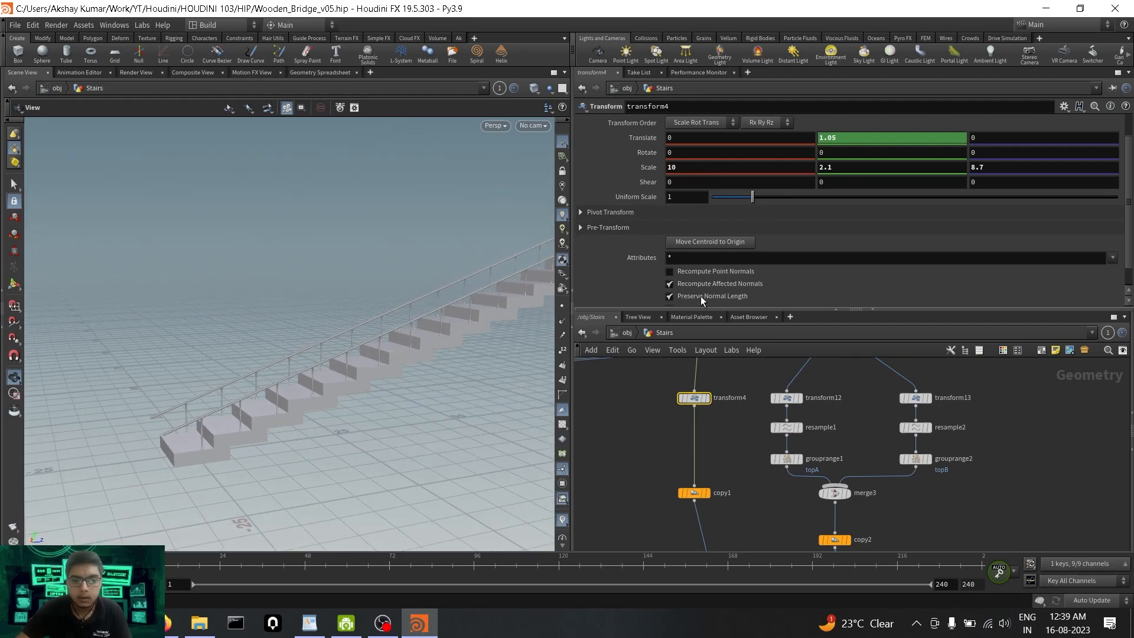
Set transform4's Scale to 1 in Y and 2 in Z.
{"action": "key", "text": "BackSpace"}
{"action": "key", "text": "BackSpace"}
{"action": "key", "text": "BackSpace"}
{"action": "type", "text": "1"}
{"action": "key", "text": "Return"}
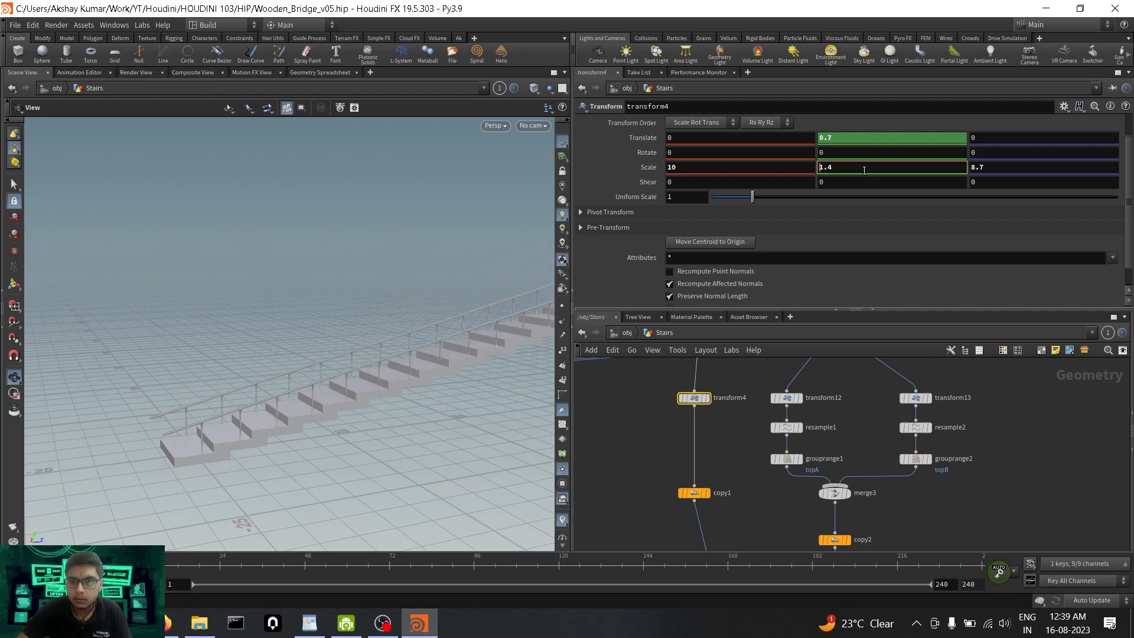
{"action": "type", "text": "2"}
{"action": "key", "text": "Return"}
{"action": "left_click_drag", "start_coordinate": [254, 330], "coordinate": [277, 375]}
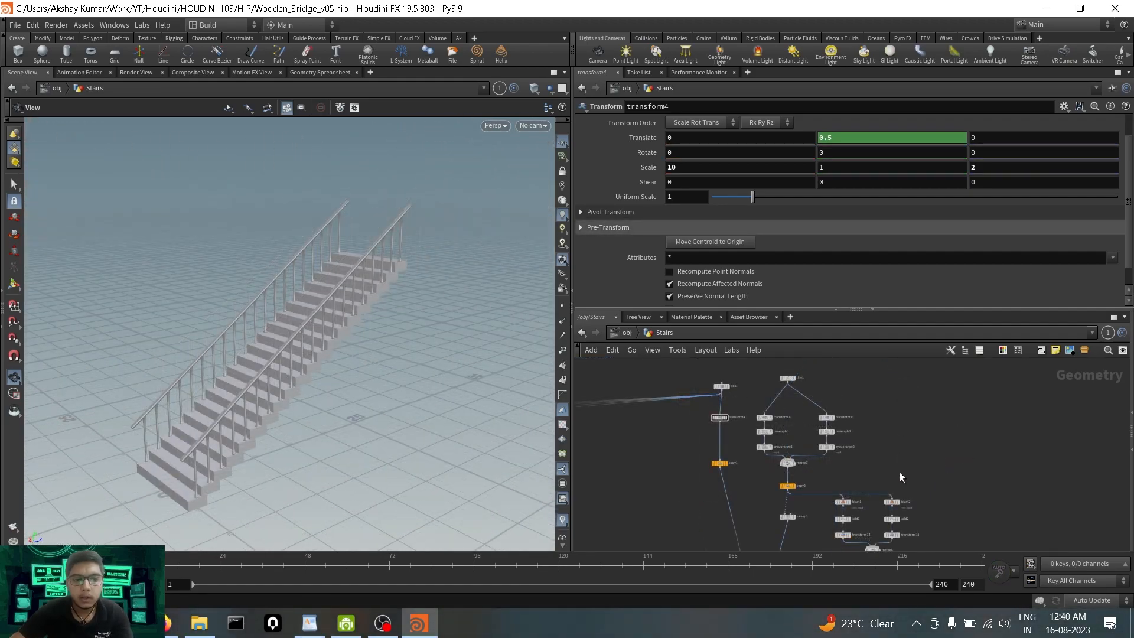
{"action": "left_click", "coordinate": [167, 623]}
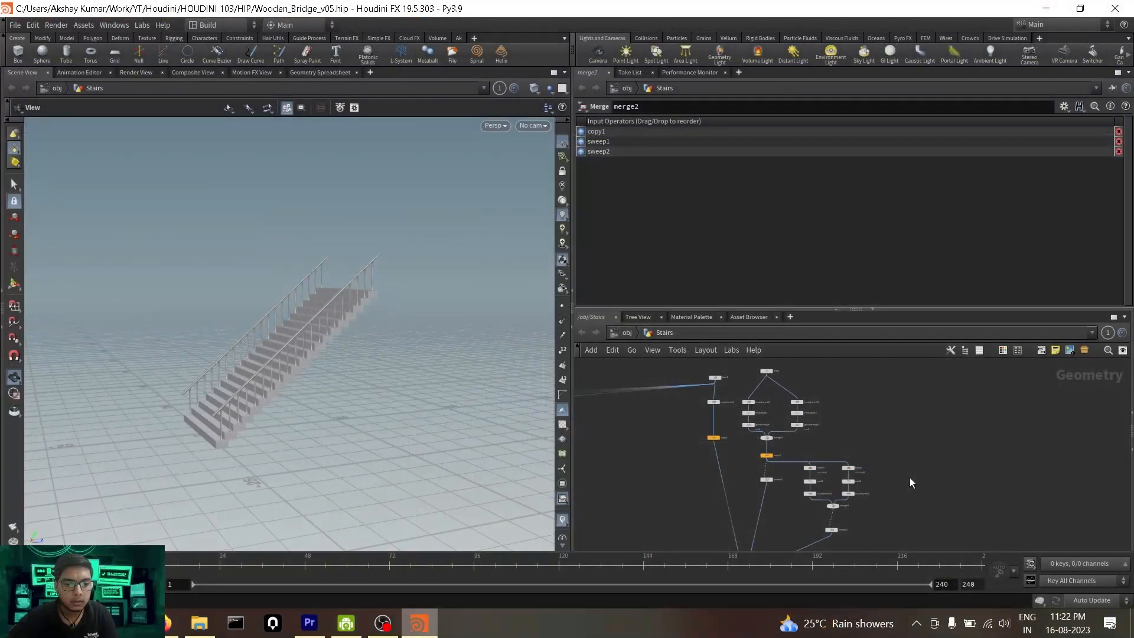
Add a Transform node beside transform13, feed it from line1 and display its output.
{"action": "scroll", "coordinate": [811, 431], "scroll_direction": "up", "scroll_amount": 6}
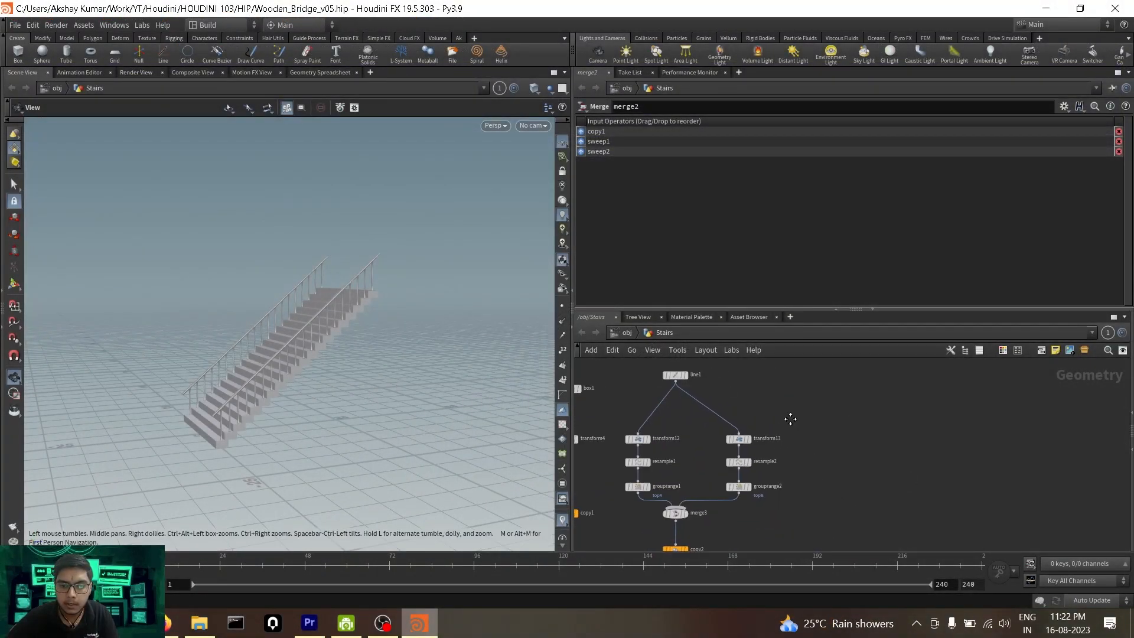
{"action": "key", "text": "Tab"}
{"action": "type", "text": "tran"}
{"action": "key", "text": "Return"}
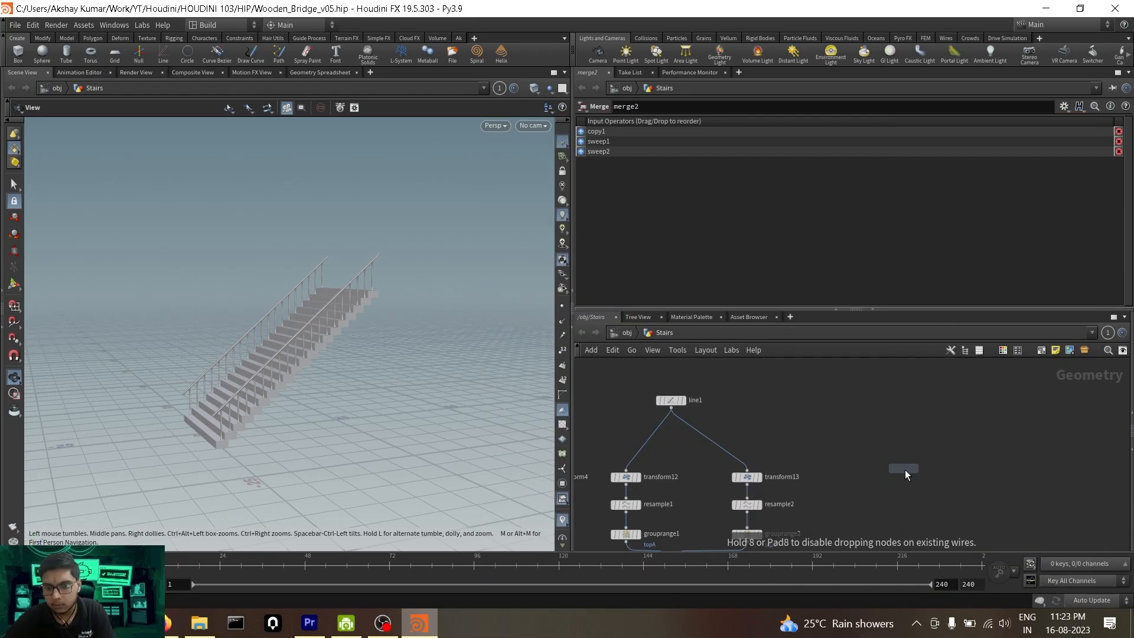
{"action": "left_click", "coordinate": [946, 476]}
{"action": "left_click_drag", "start_coordinate": [961, 471], "coordinate": [672, 407]}
{"action": "left_click", "coordinate": [972, 477]}
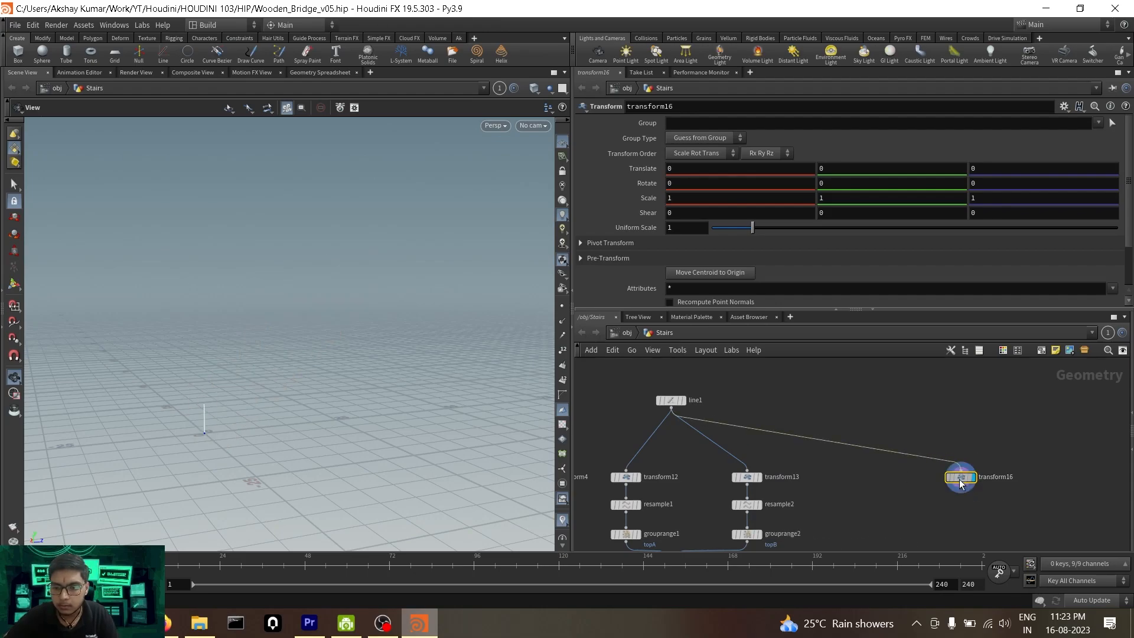
Connect transform16 into merge2 and display merge2 to view the extra line with the staircase from the front.
{"action": "left_click", "coordinate": [963, 489]}
{"action": "scroll", "coordinate": [963, 508], "scroll_direction": "down", "scroll_amount": 3}
{"action": "middle_click_drag", "start_coordinate": [967, 540], "coordinate": [959, 359]}
{"action": "left_click", "coordinate": [751, 536]}
{"action": "left_click", "coordinate": [754, 539]}
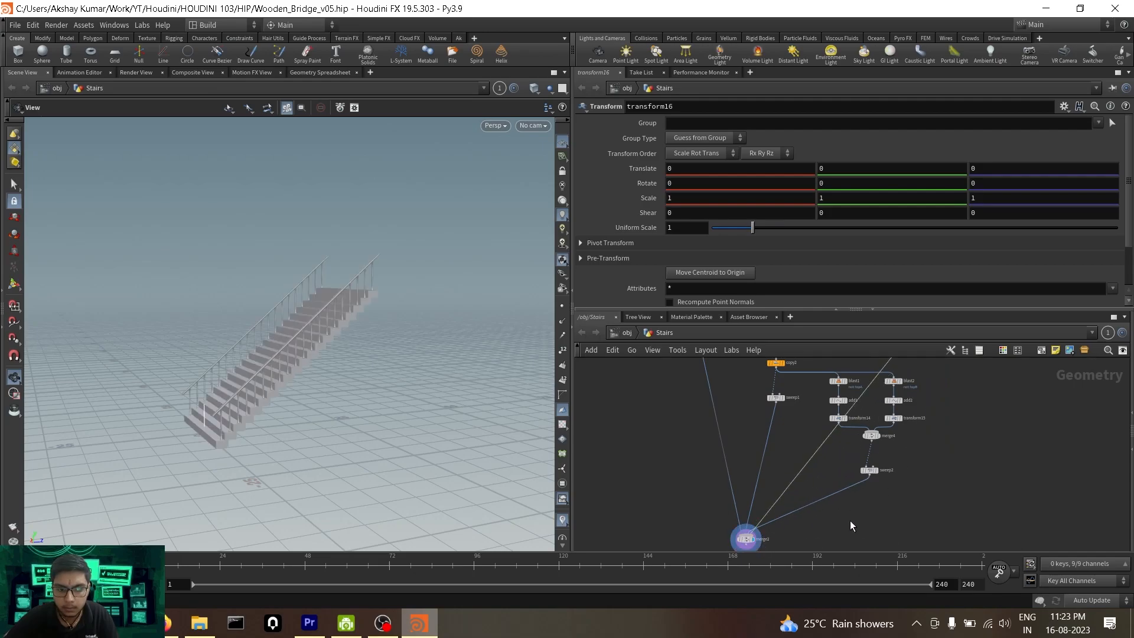
{"action": "left_click_drag", "start_coordinate": [200, 356], "coordinate": [217, 409]}
{"action": "left_click_drag", "start_coordinate": [195, 422], "coordinate": [221, 397]}
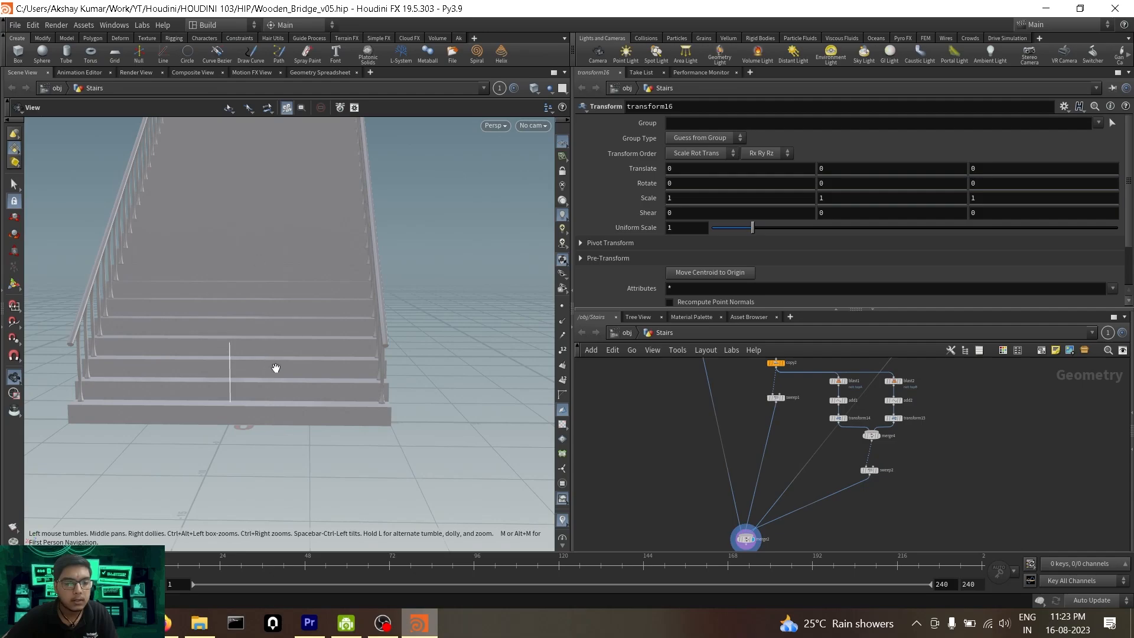
Display transform16's output to view the extra line on its own.
{"action": "middle_click_drag", "start_coordinate": [955, 405], "coordinate": [852, 541]}
{"action": "scroll", "coordinate": [848, 455], "scroll_direction": "up", "scroll_amount": 4}
{"action": "middle_click_drag", "start_coordinate": [849, 456], "coordinate": [847, 474]}
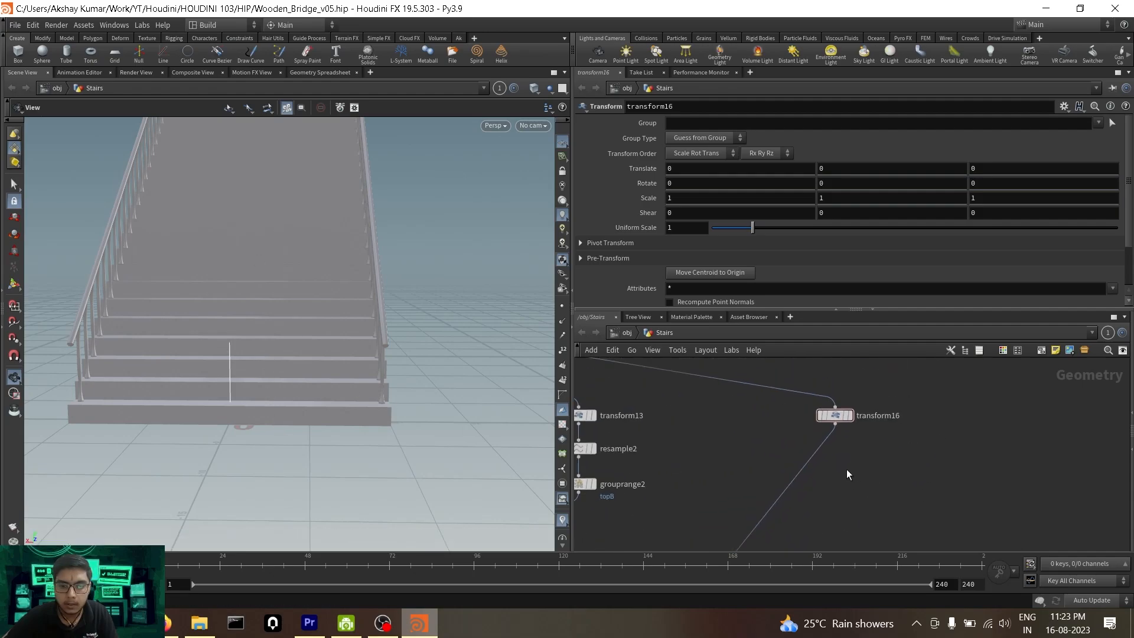
{"action": "key", "text": "Tab"}
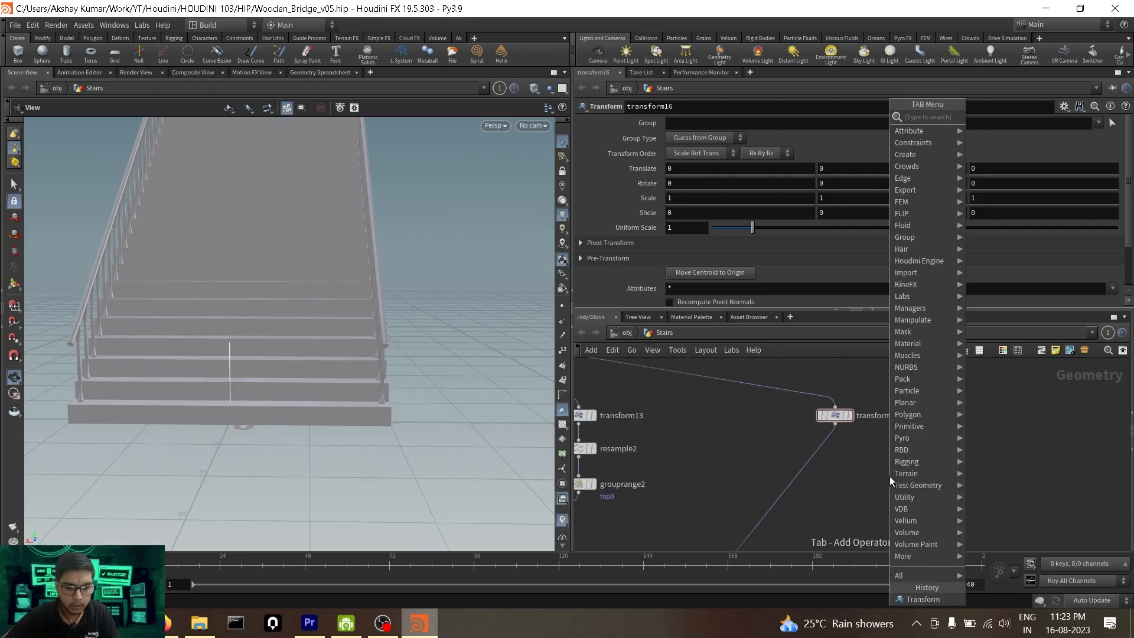
{"action": "left_click", "coordinate": [849, 415]}
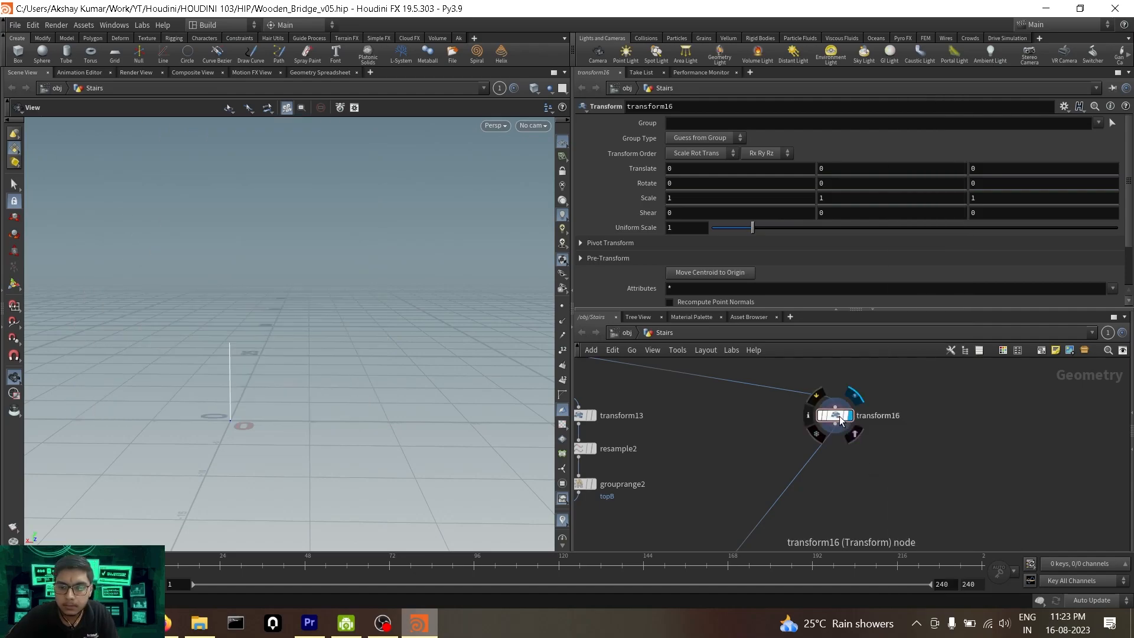
Insert a Group Create node directly below transform16 on the wire leading to merge2.
{"action": "scroll", "coordinate": [264, 426], "scroll_direction": "up", "scroll_amount": 3}
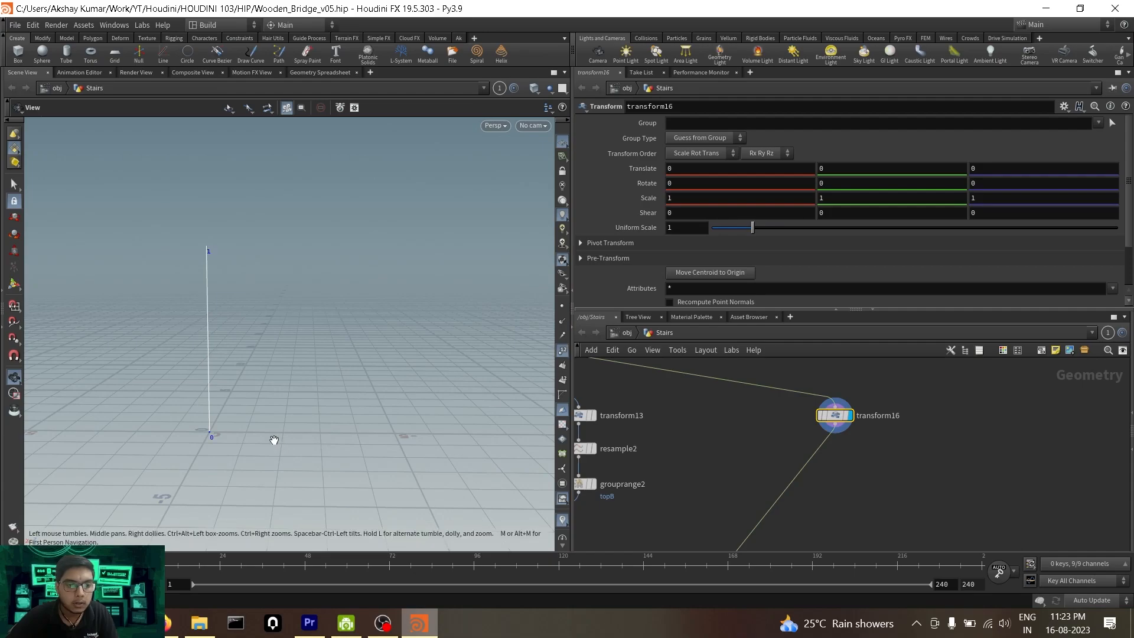
{"action": "scroll", "coordinate": [274, 440], "scroll_direction": "up", "scroll_amount": 1}
{"action": "key", "text": "Tab"}
{"action": "type", "text": "g"}
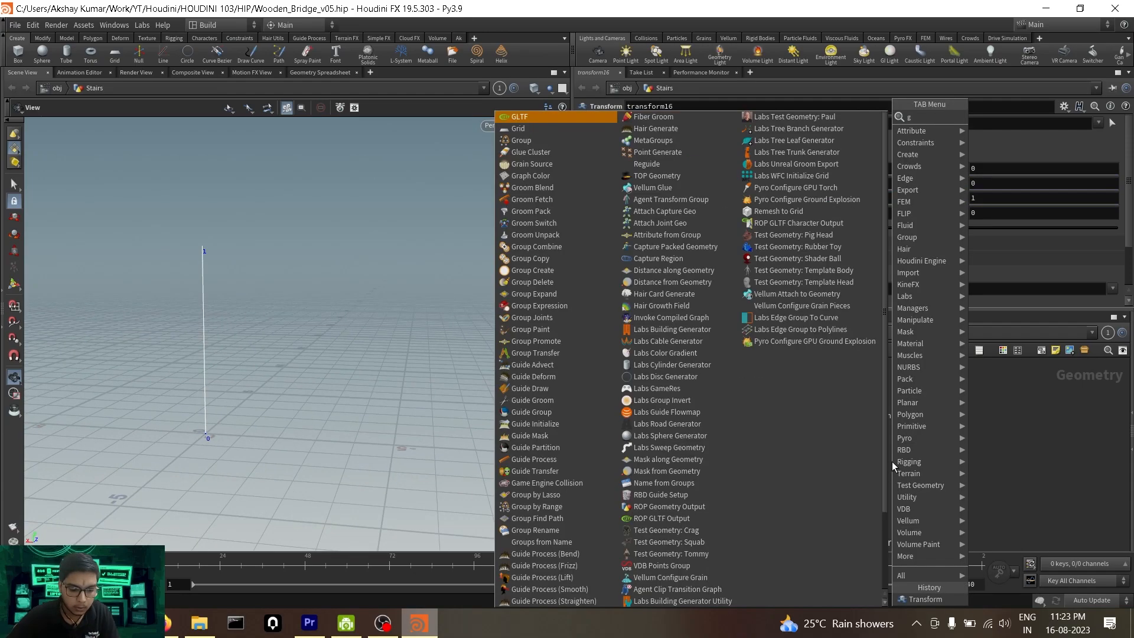
{"action": "key", "text": "BackSpace"}
{"action": "key", "text": "Escape"}
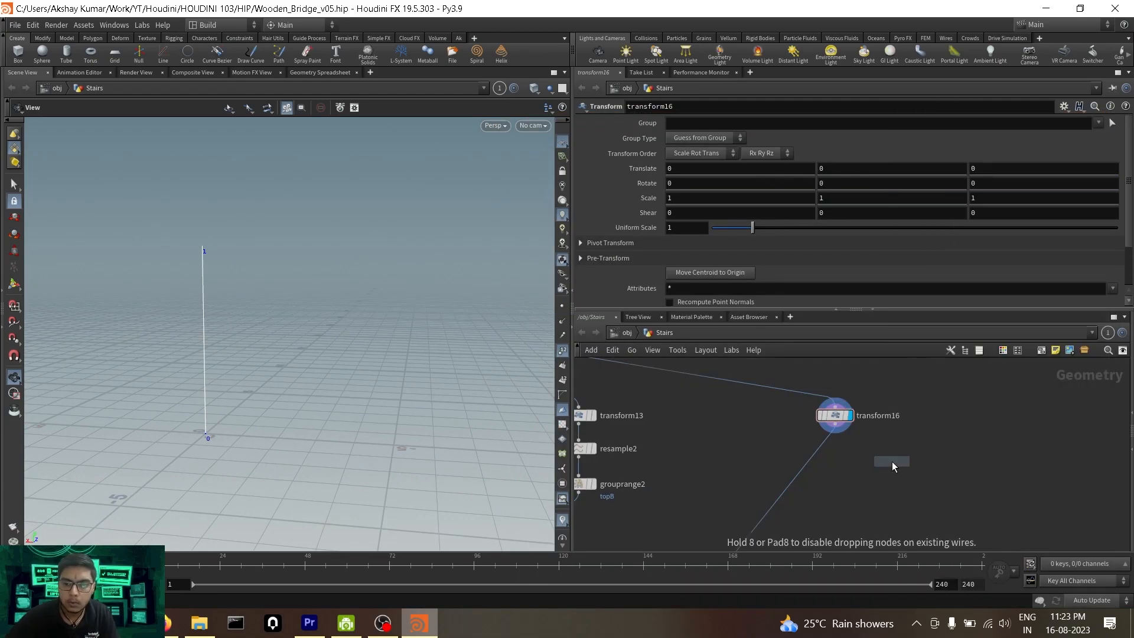
{"action": "left_click", "coordinate": [837, 458]}
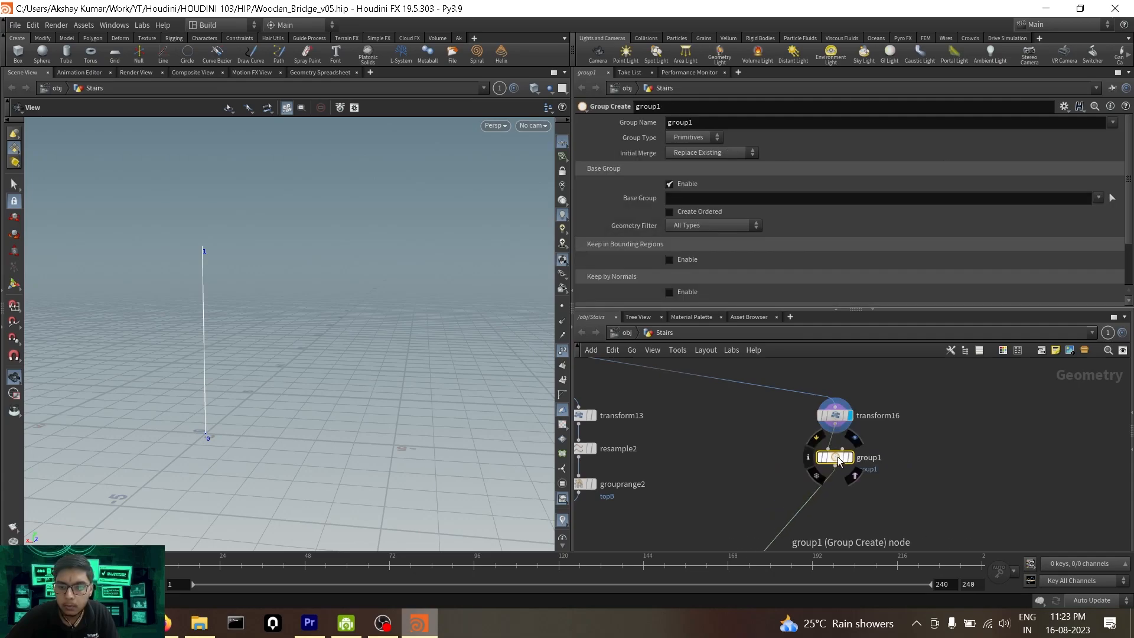
Set group1 to Points with base group 0, display its output, and name the group Base.
{"action": "left_click", "coordinate": [691, 140]}
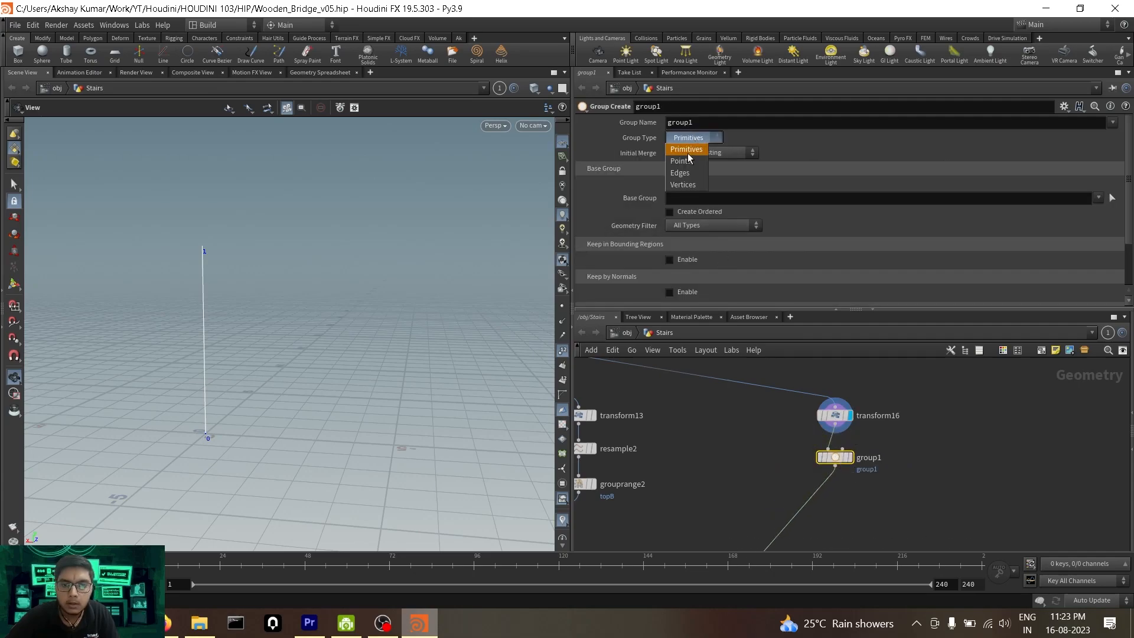
{"action": "left_click", "coordinate": [688, 151]}
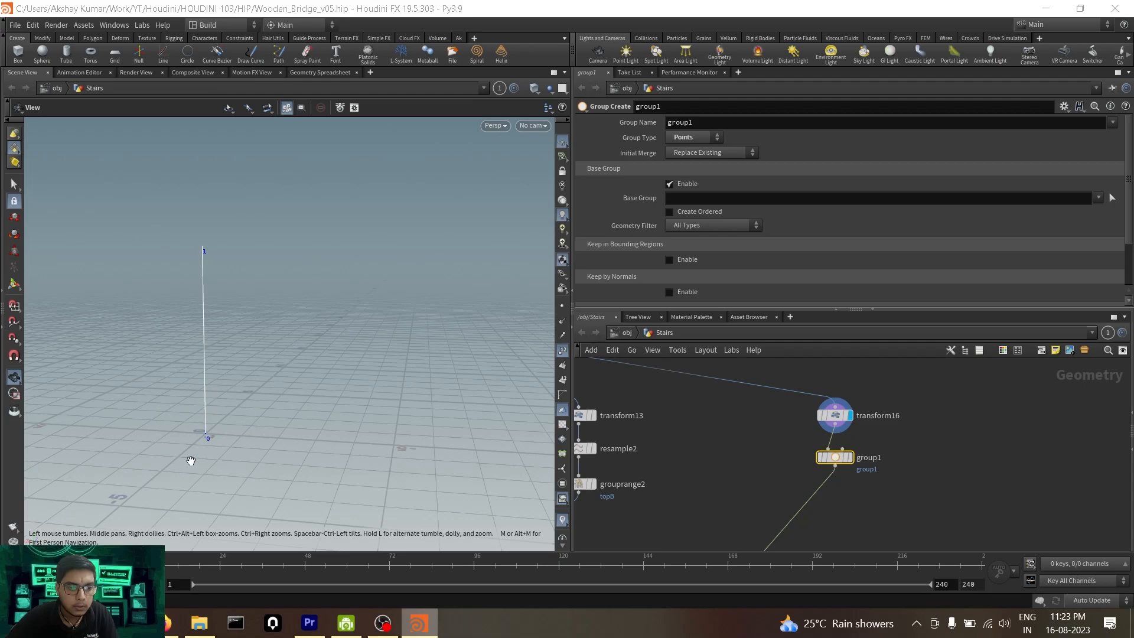
{"action": "left_click", "coordinate": [825, 199]}
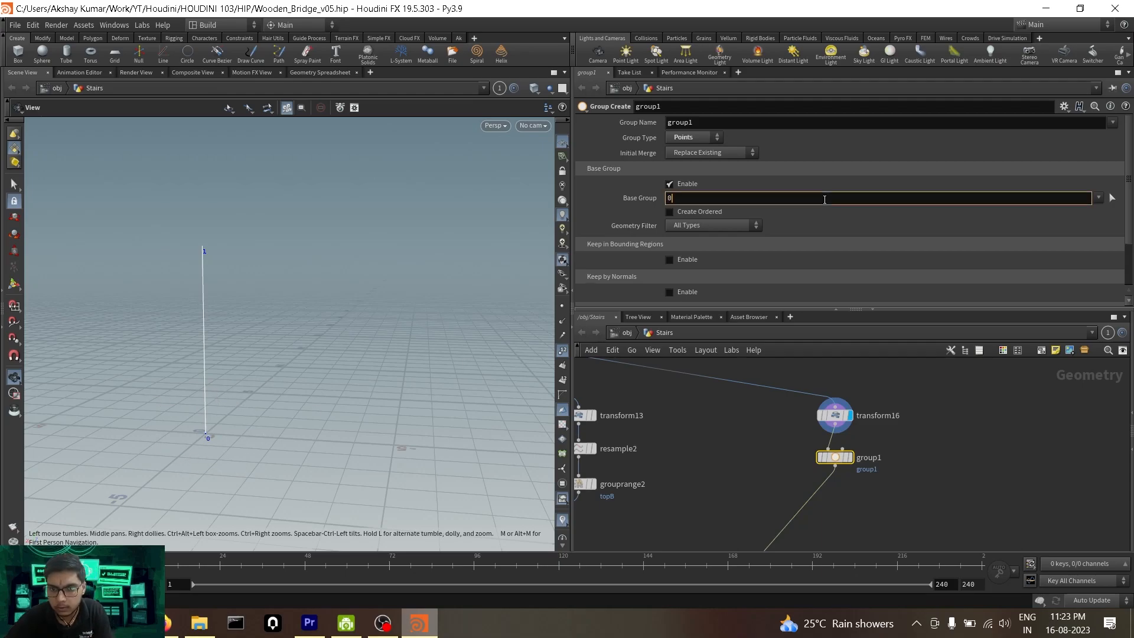
{"action": "type", "text": "0"}
{"action": "key", "text": "Return"}
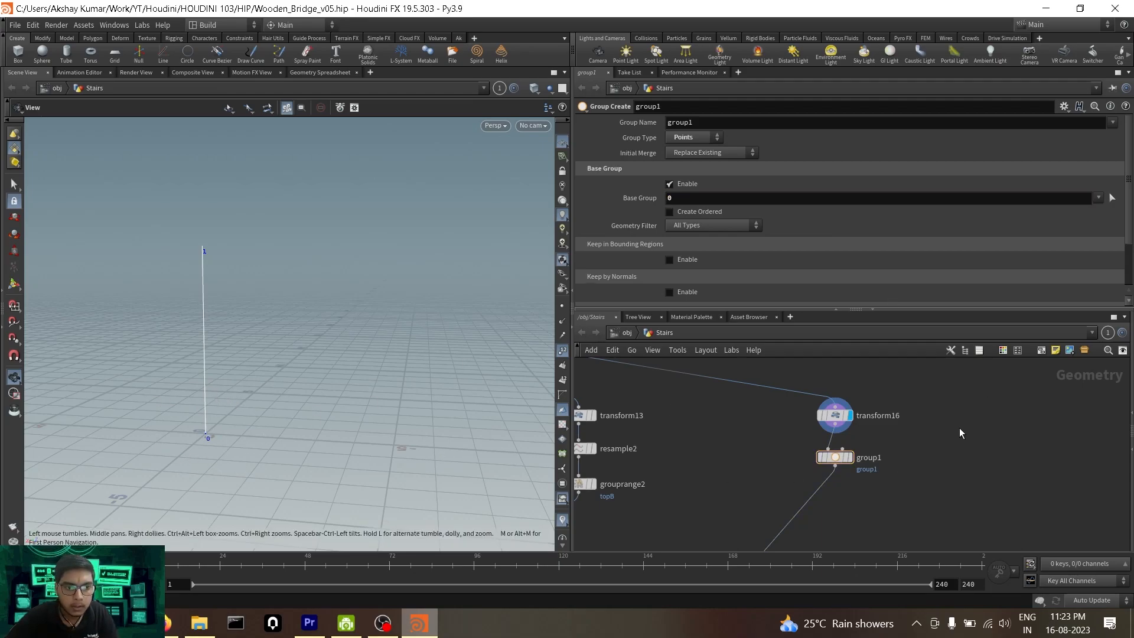
{"action": "left_click", "coordinate": [849, 457]}
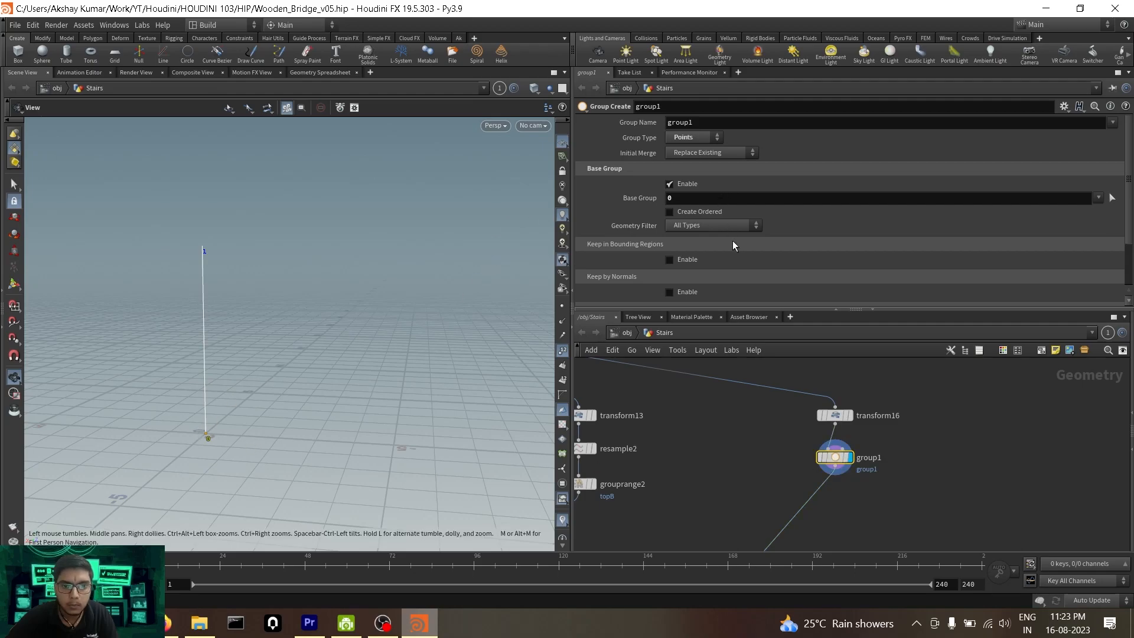
{"action": "double_click", "coordinate": [745, 123]}
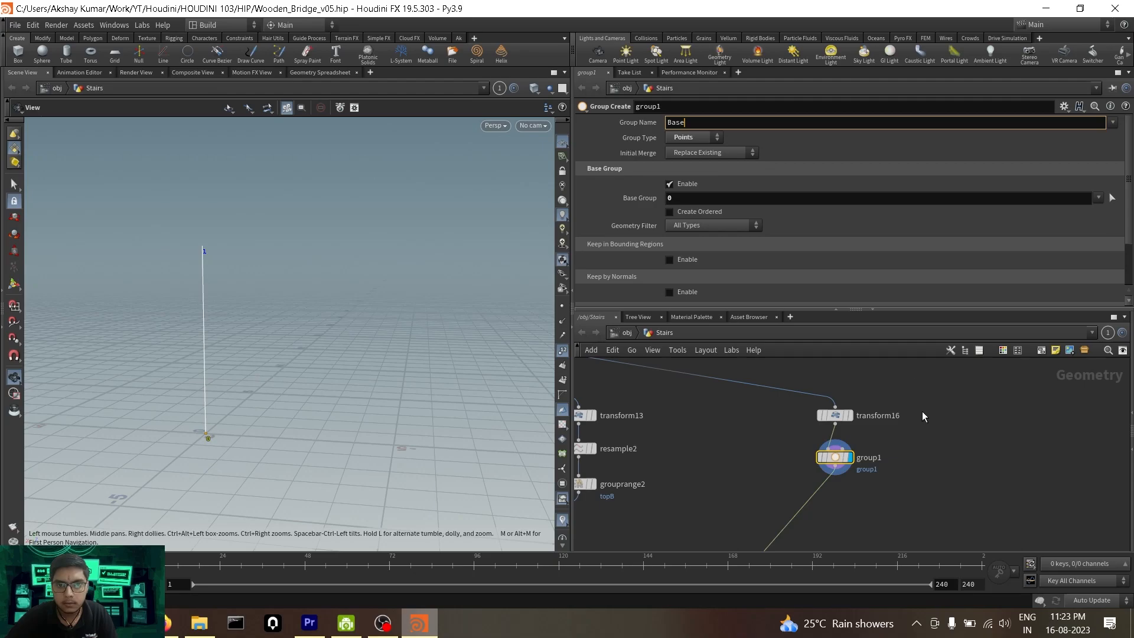
{"action": "key", "text": "Return"}
Duplicate copy2, insert the duplicate below group1, and display its output to view the repeated lines.
{"action": "scroll", "coordinate": [892, 475], "scroll_direction": "down", "scroll_amount": 3}
{"action": "middle_click_drag", "start_coordinate": [893, 475], "coordinate": [914, 423]}
{"action": "left_click", "coordinate": [683, 447]}
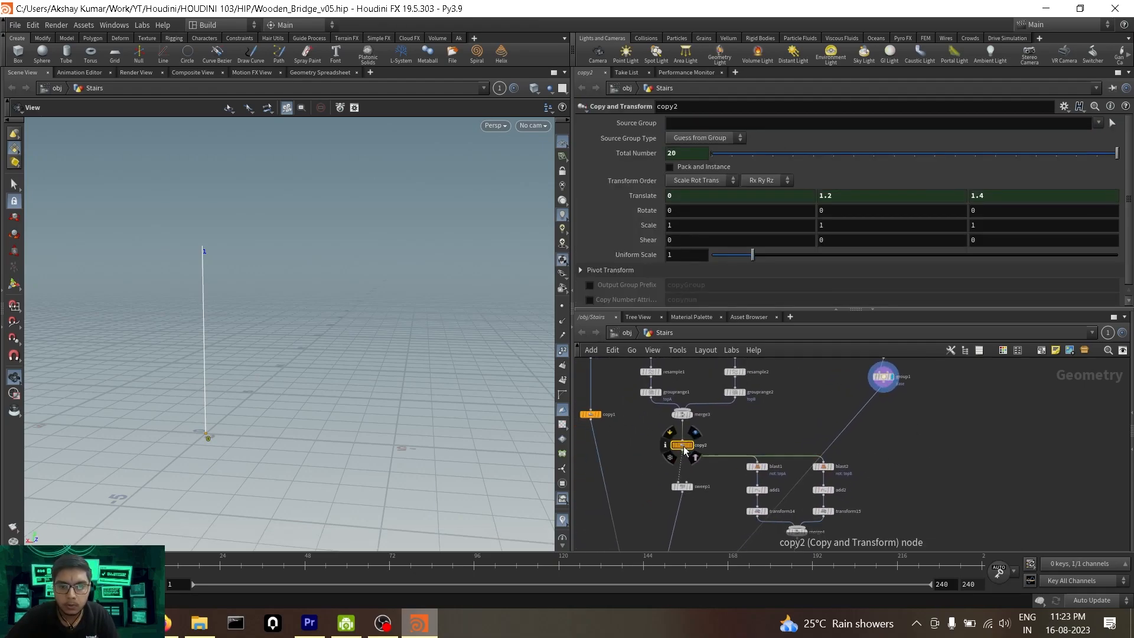
{"action": "left_click_drag", "start_coordinate": [685, 446], "coordinate": [892, 420], "text": "alt"}
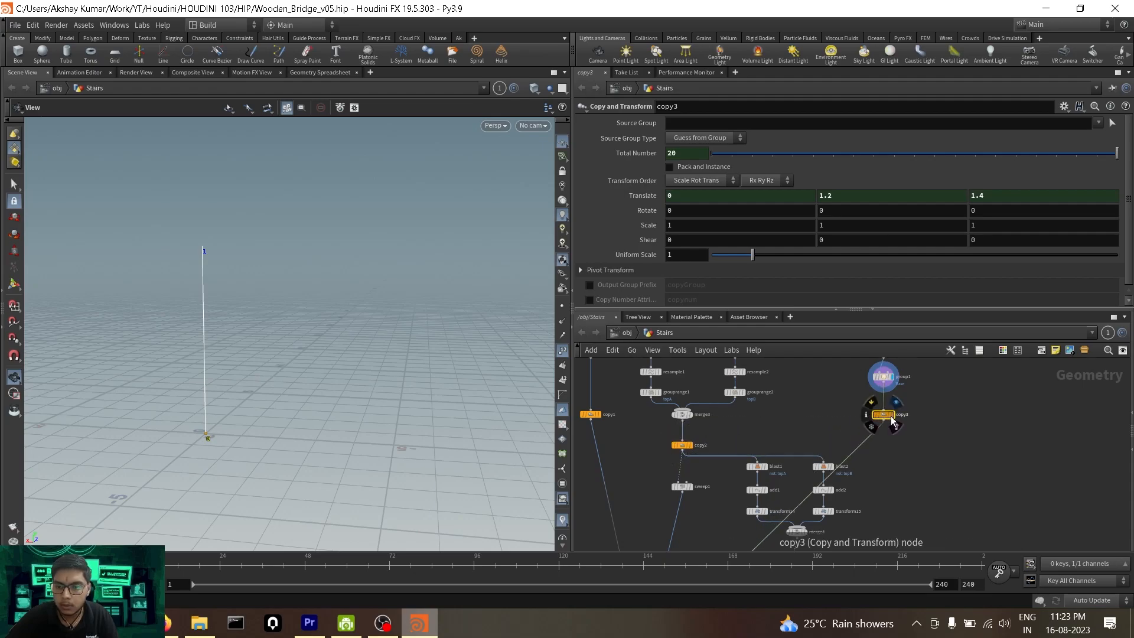
{"action": "left_click", "coordinate": [897, 404]}
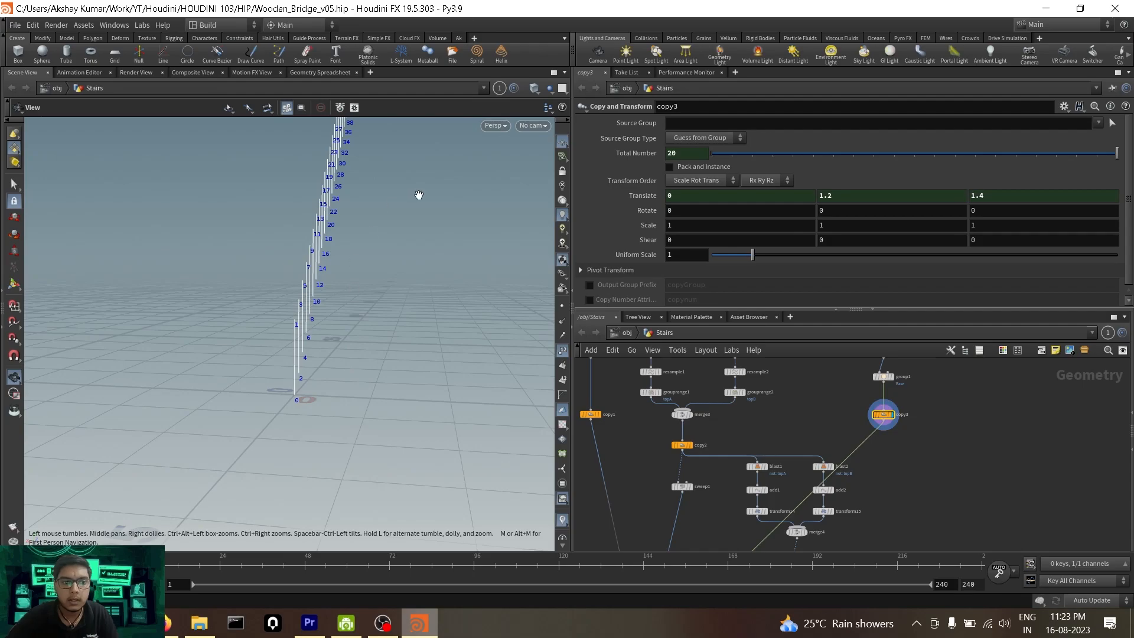
{"action": "left_click_drag", "start_coordinate": [382, 321], "coordinate": [452, 305]}
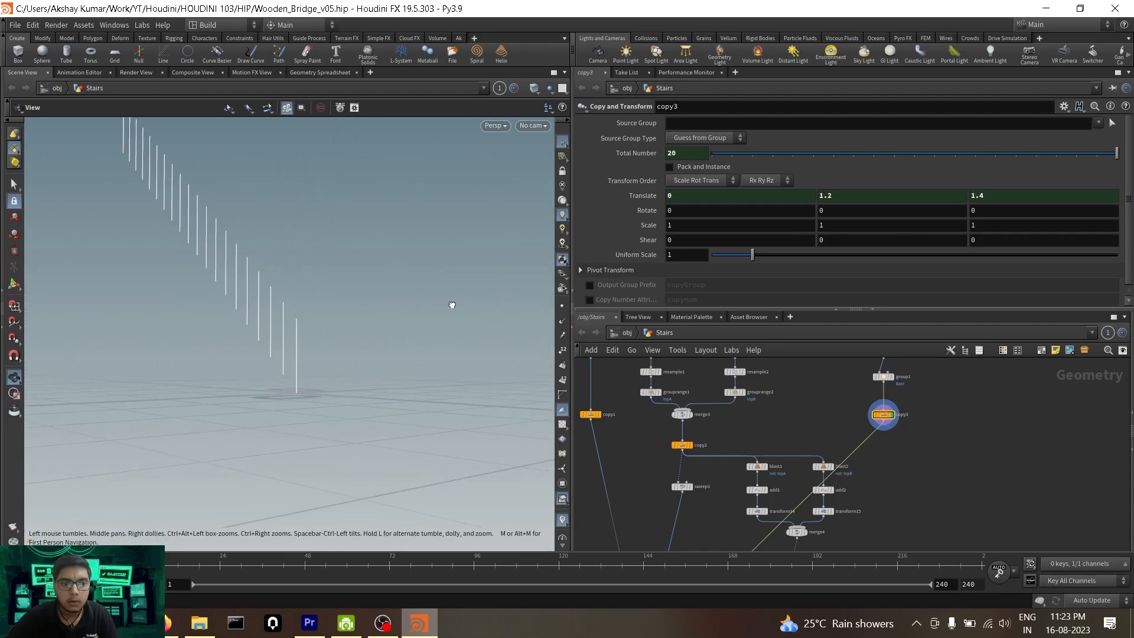
{"action": "left_click_drag", "start_coordinate": [339, 296], "coordinate": [300, 304]}
Display merge2 to view the copied lines together with the staircase.
{"action": "middle_click_drag", "start_coordinate": [954, 521], "coordinate": [989, 396]}
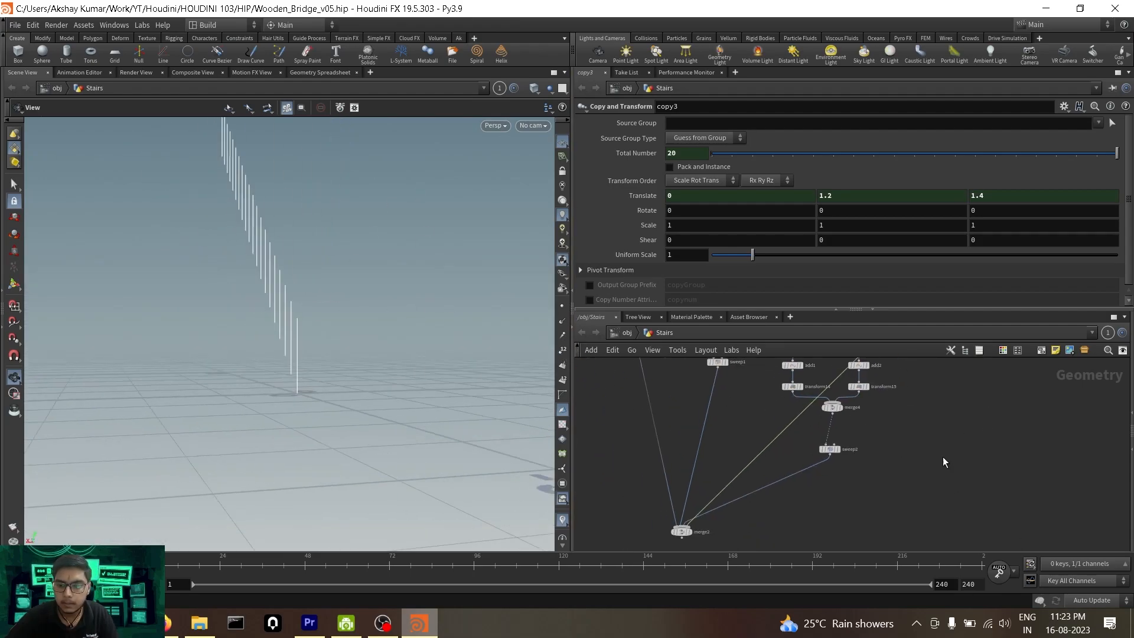
{"action": "left_click", "coordinate": [689, 533]}
{"action": "left_click_drag", "start_coordinate": [306, 286], "coordinate": [388, 335]}
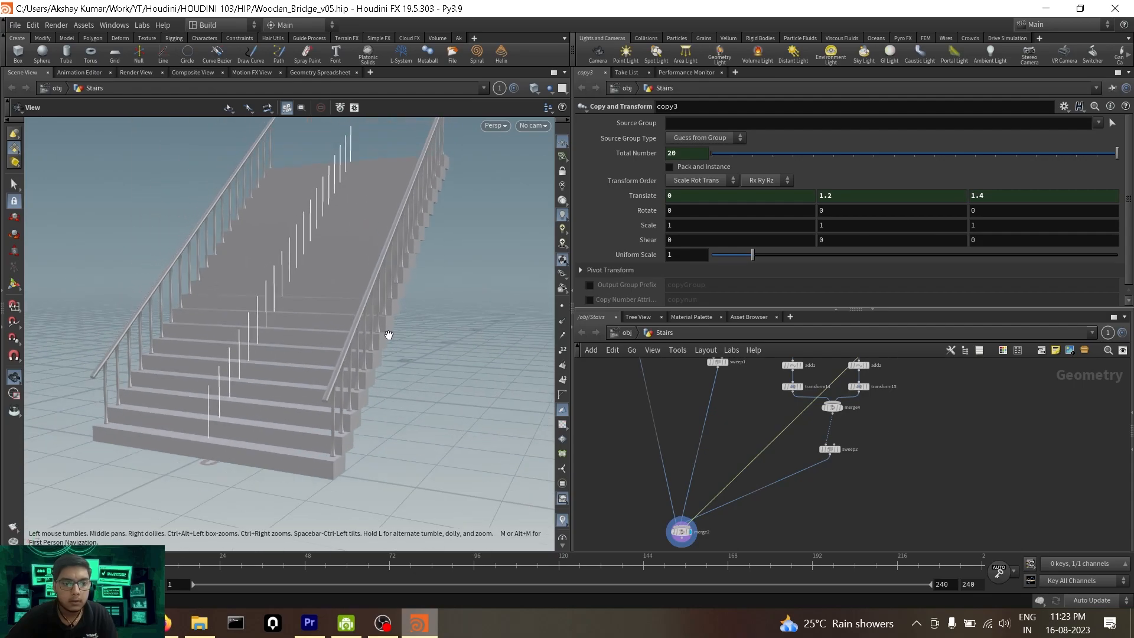
Insert a Blast node below copy3 on the wire leading to merge2.
{"action": "key", "text": "f"}
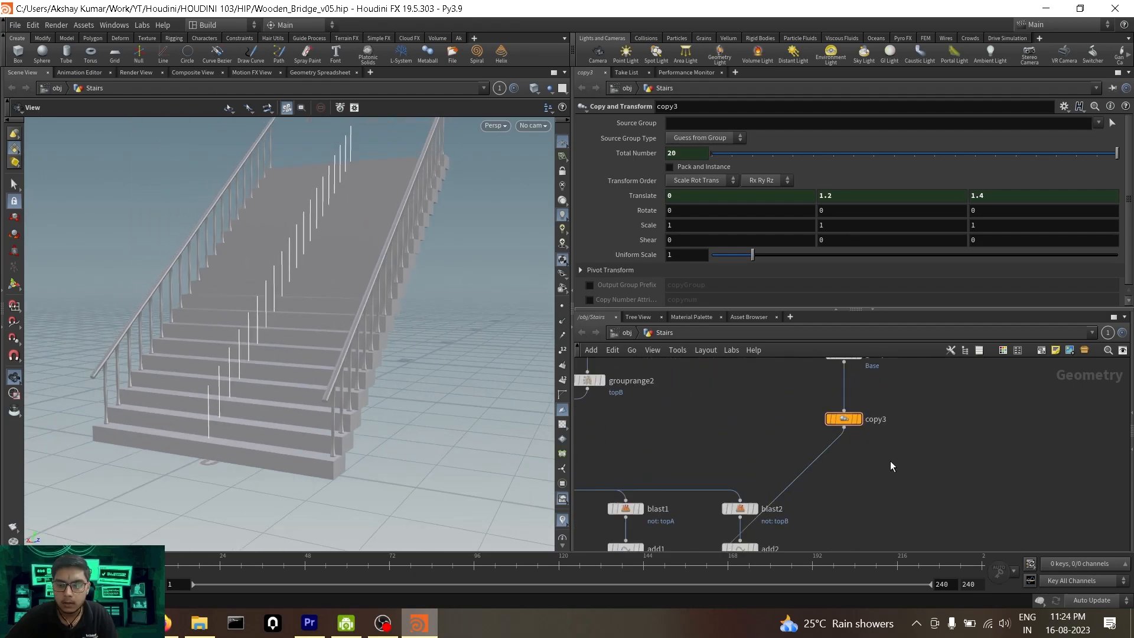
{"action": "key", "text": "Tab"}
{"action": "type", "text": "blas"}
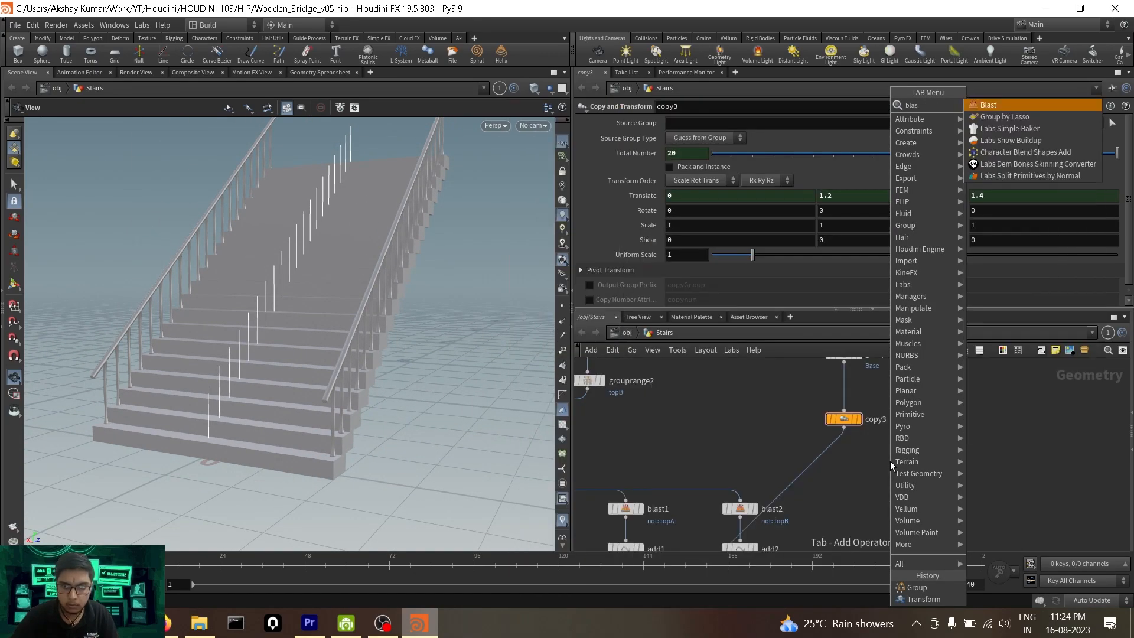
{"action": "key", "text": "Return"}
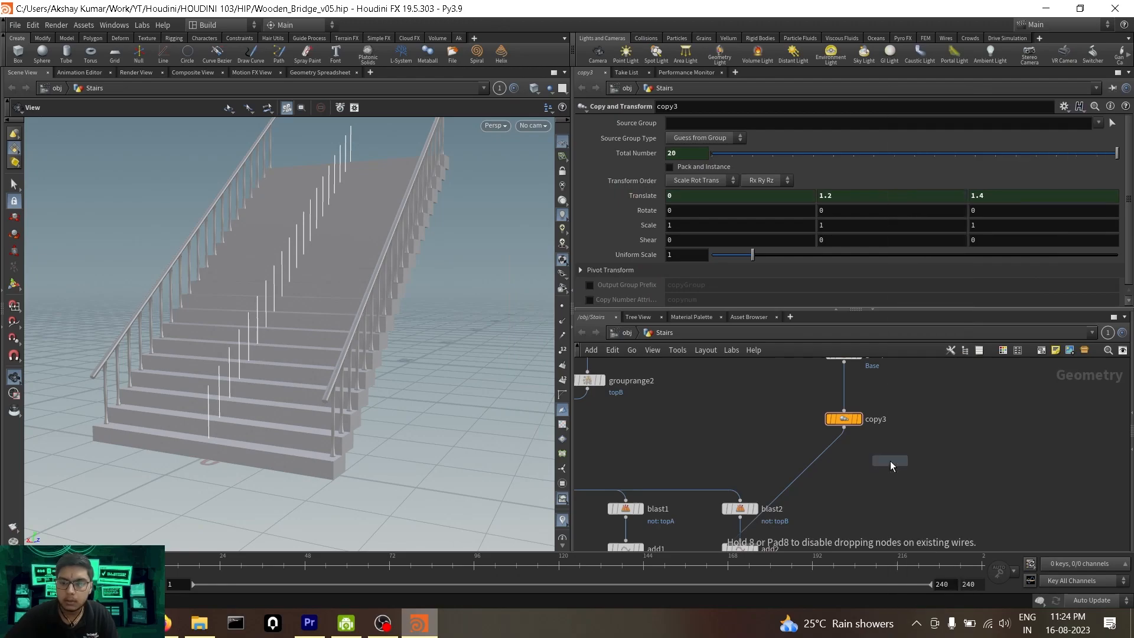
{"action": "left_click", "coordinate": [841, 454]}
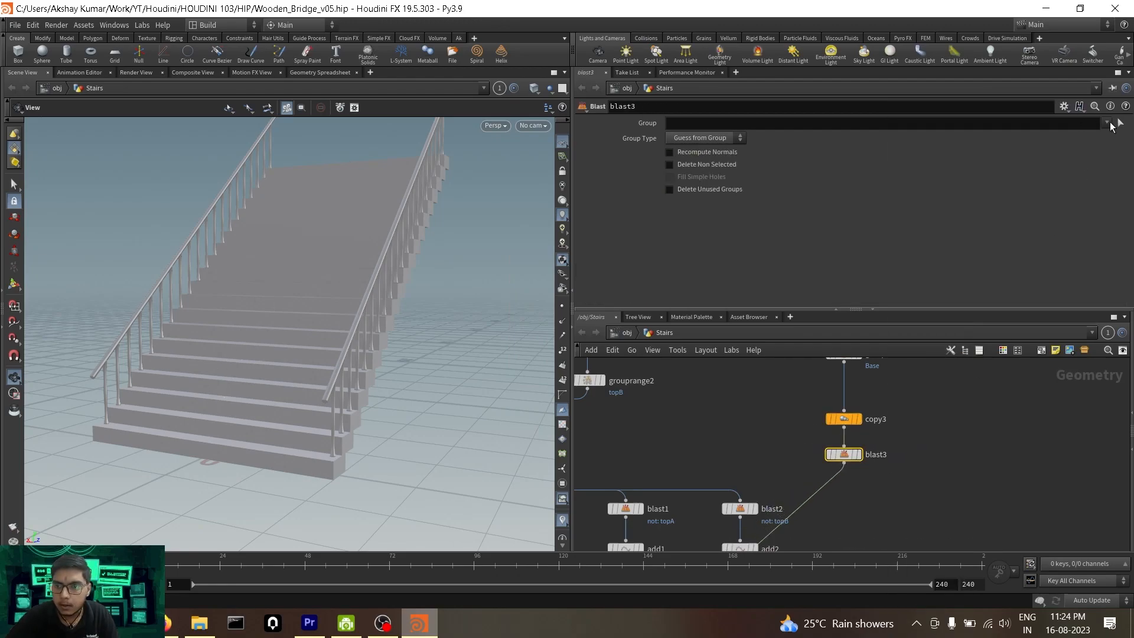
Set blast3's group to Base and enable Delete Non Selected, then view the staircase from underneath.
{"action": "left_click", "coordinate": [1109, 136]}
{"action": "left_click", "coordinate": [706, 165]}
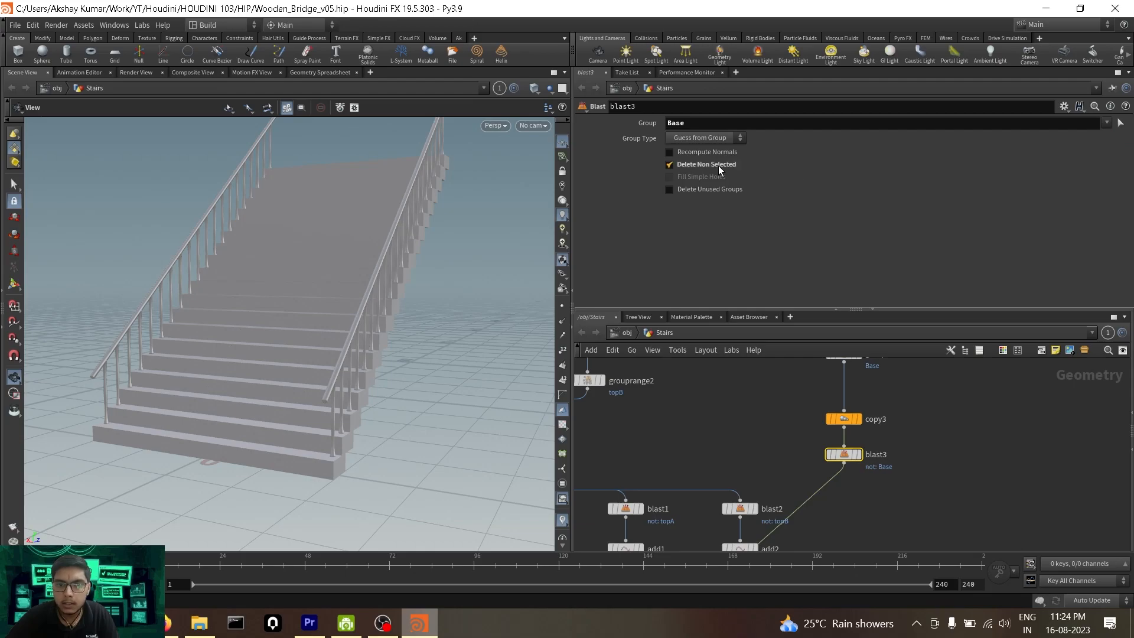
{"action": "left_click_drag", "start_coordinate": [329, 291], "coordinate": [435, 283]}
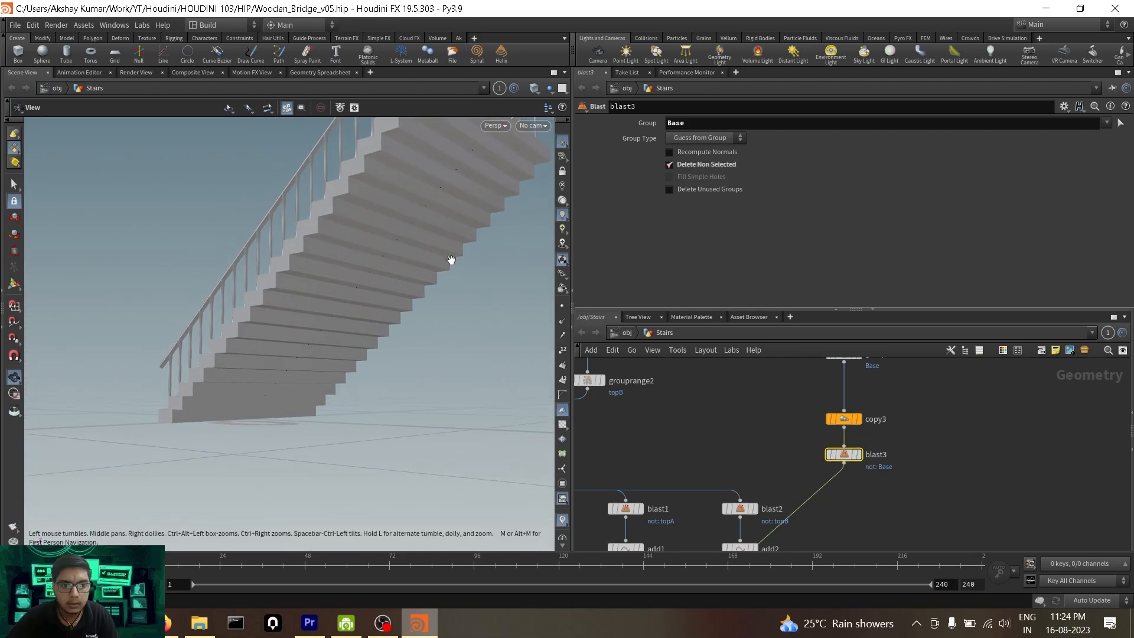
Insert an Add node below blast3 in the new branch.
{"action": "scroll", "coordinate": [850, 471], "scroll_direction": "down", "scroll_amount": 1}
{"action": "key", "text": "Tab"}
{"action": "type", "text": "add"}
{"action": "key", "text": "Return"}
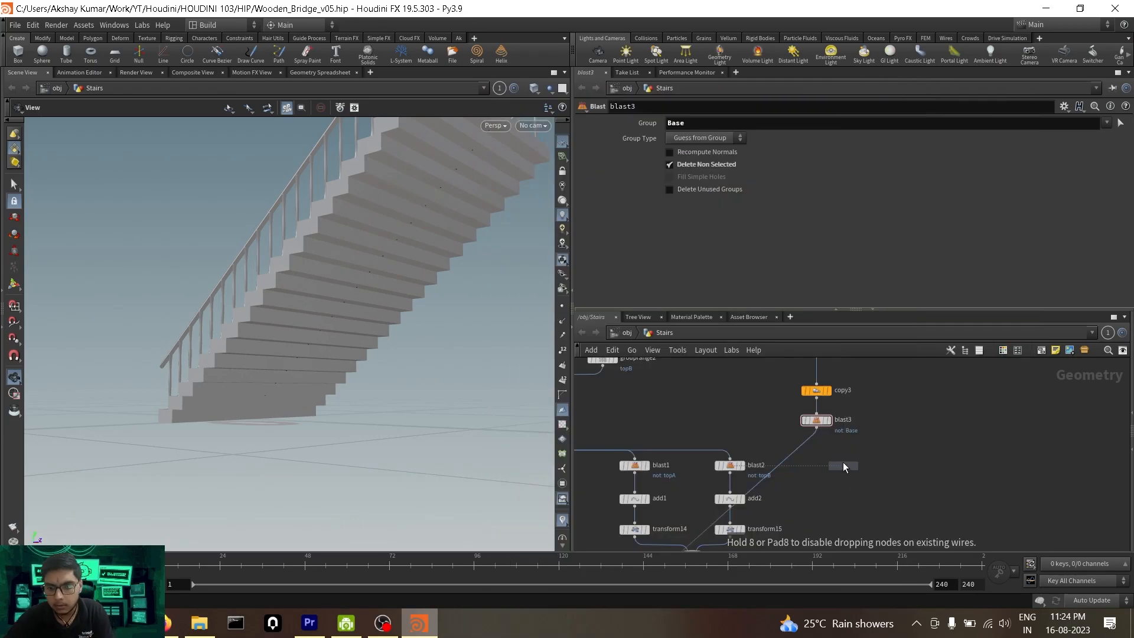
{"action": "left_click", "coordinate": [810, 450]}
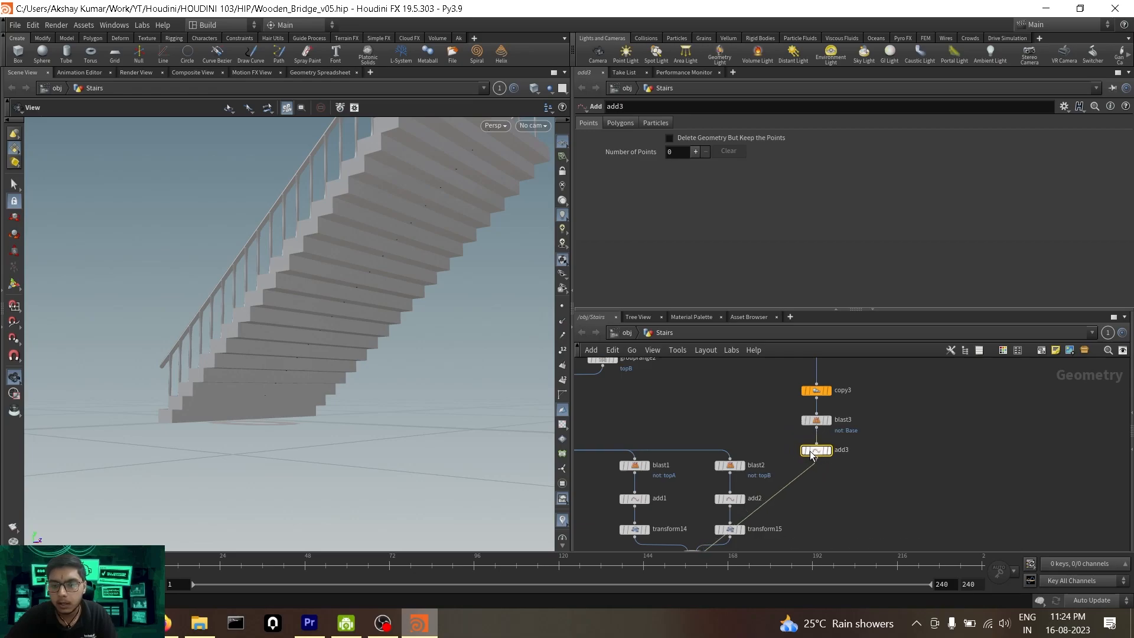
Set add3 to create polygons By Group so the base points are joined into one line.
{"action": "left_click", "coordinate": [619, 123]}
{"action": "left_click", "coordinate": [650, 156]}
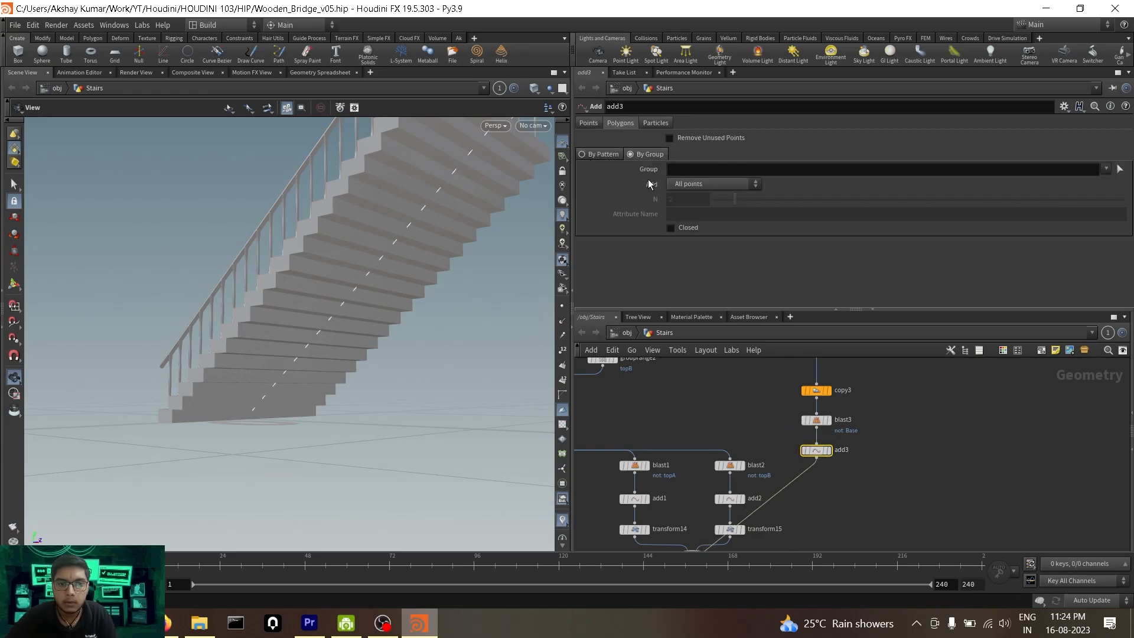
{"action": "left_click_drag", "start_coordinate": [354, 303], "coordinate": [369, 329]}
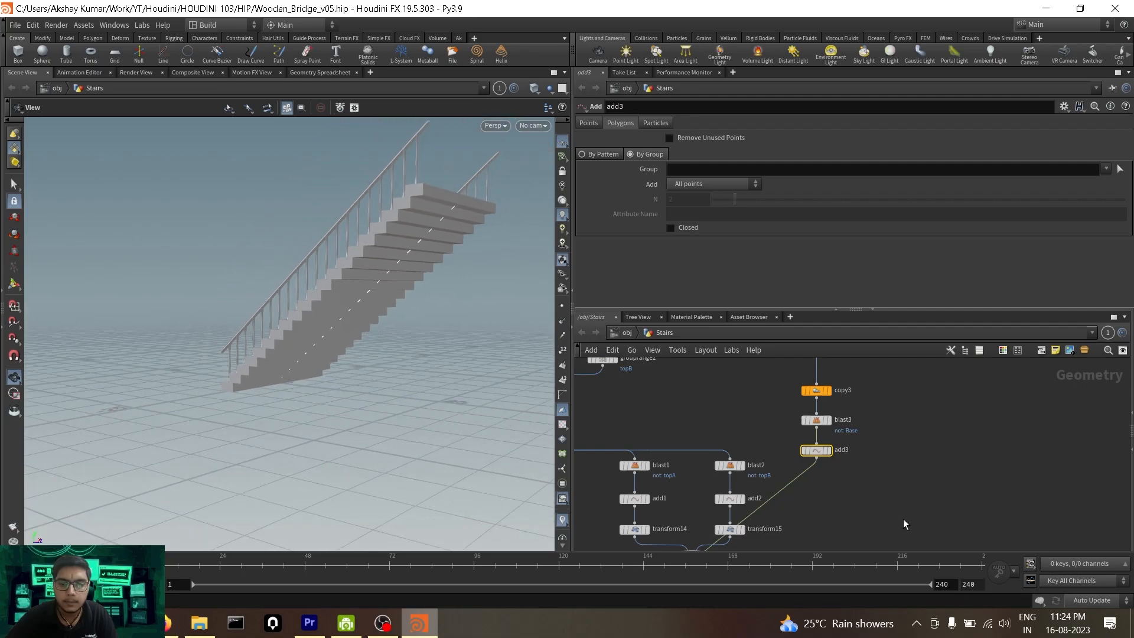
Move the transform16 branch farther from the neighbouring nodes and display add3's output to view its line alone.
{"action": "scroll", "coordinate": [768, 455], "scroll_direction": "down", "scroll_amount": 3}
{"action": "scroll", "coordinate": [770, 458], "scroll_direction": "down", "scroll_amount": 3}
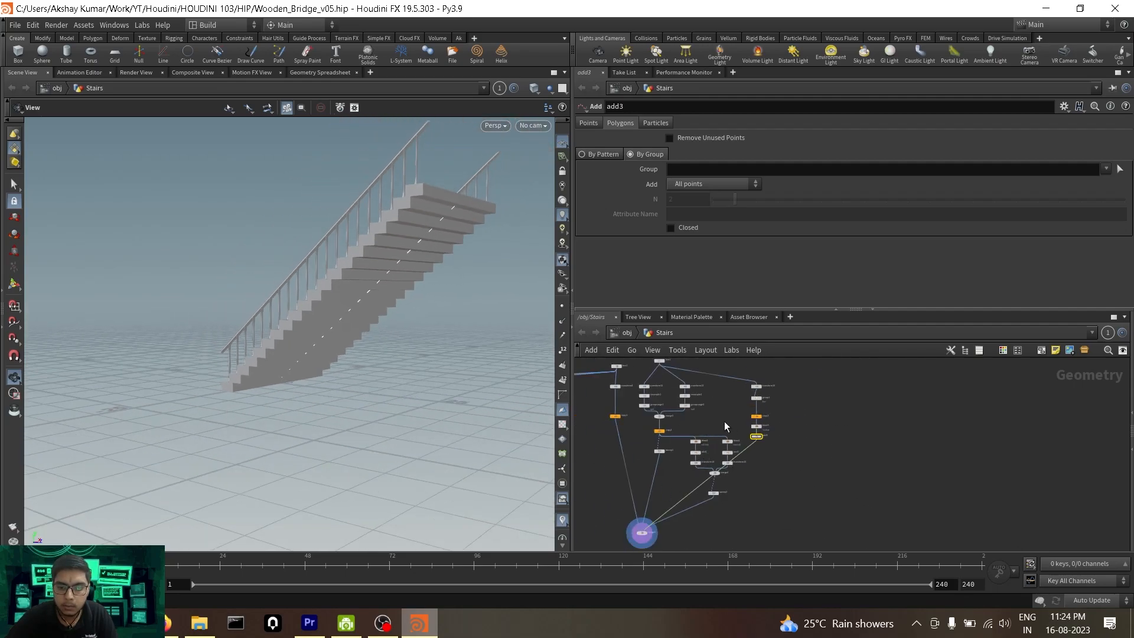
{"action": "left_click_drag", "start_coordinate": [760, 390], "coordinate": [792, 408]}
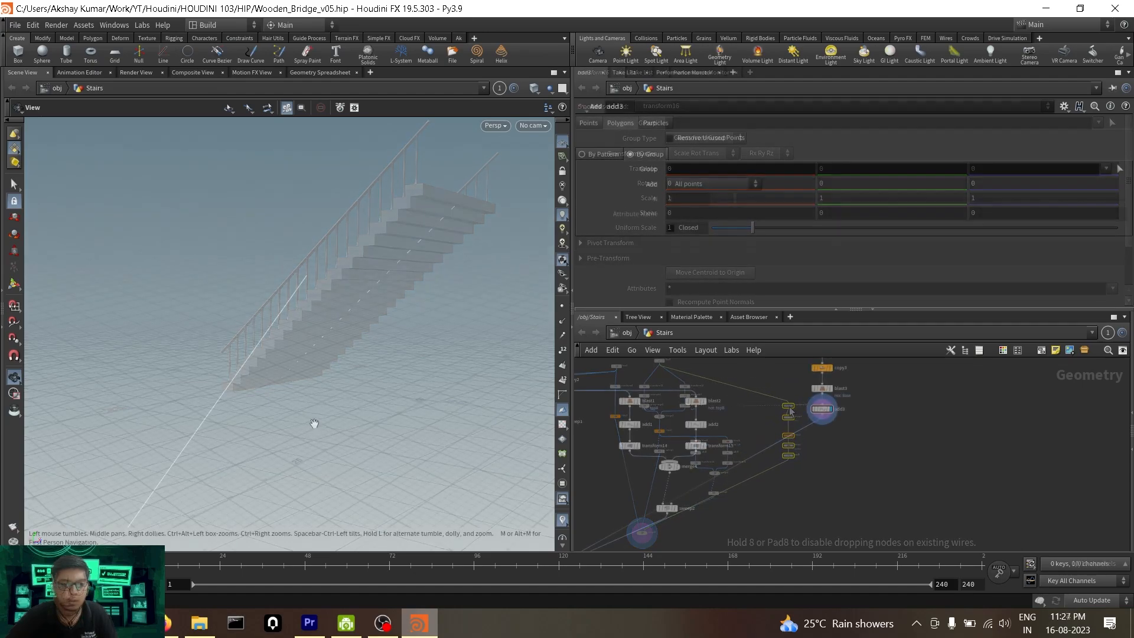
{"action": "left_click_drag", "start_coordinate": [312, 425], "coordinate": [248, 339]}
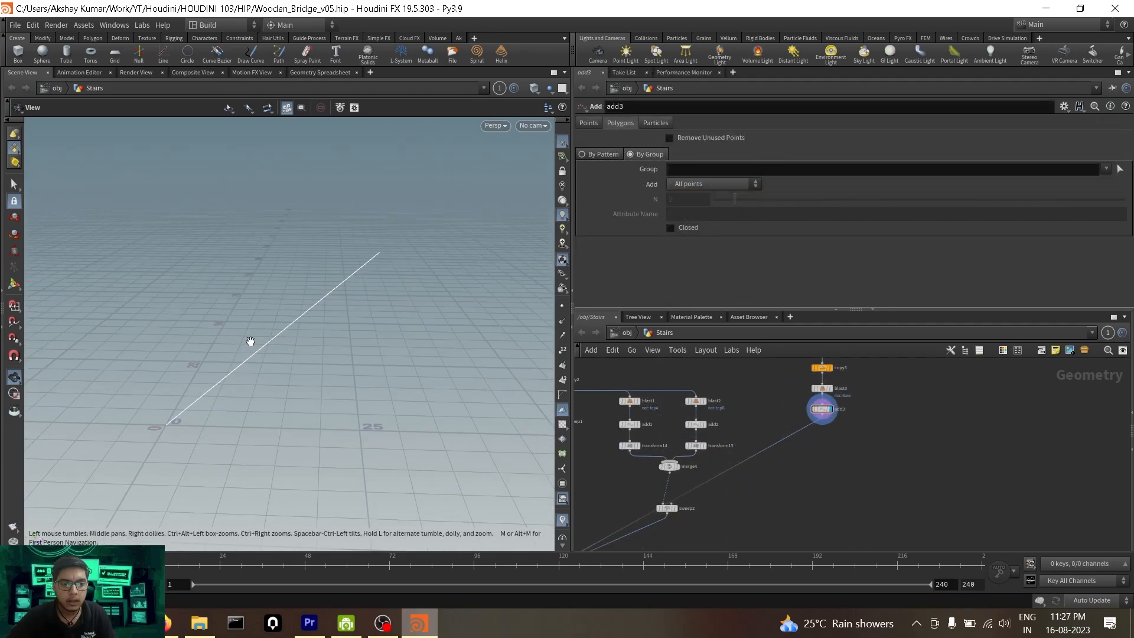
Insert a Transform node below add3 on the wire to merge2 and display its output.
{"action": "scroll", "coordinate": [760, 509], "scroll_direction": "down", "scroll_amount": 2}
{"action": "mouse_move", "coordinate": [760, 509]}
{"action": "middle_mouse_down"}
{"action": "mouse_move", "coordinate": [809, 424]}
{"action": "mouse_move", "coordinate": [775, 496]}
{"action": "middle_mouse_up"}
{"action": "scroll", "coordinate": [816, 458], "scroll_direction": "up", "scroll_amount": 3}
{"action": "middle_click_drag", "start_coordinate": [815, 459], "coordinate": [805, 477]}
{"action": "key", "text": "Tab"}
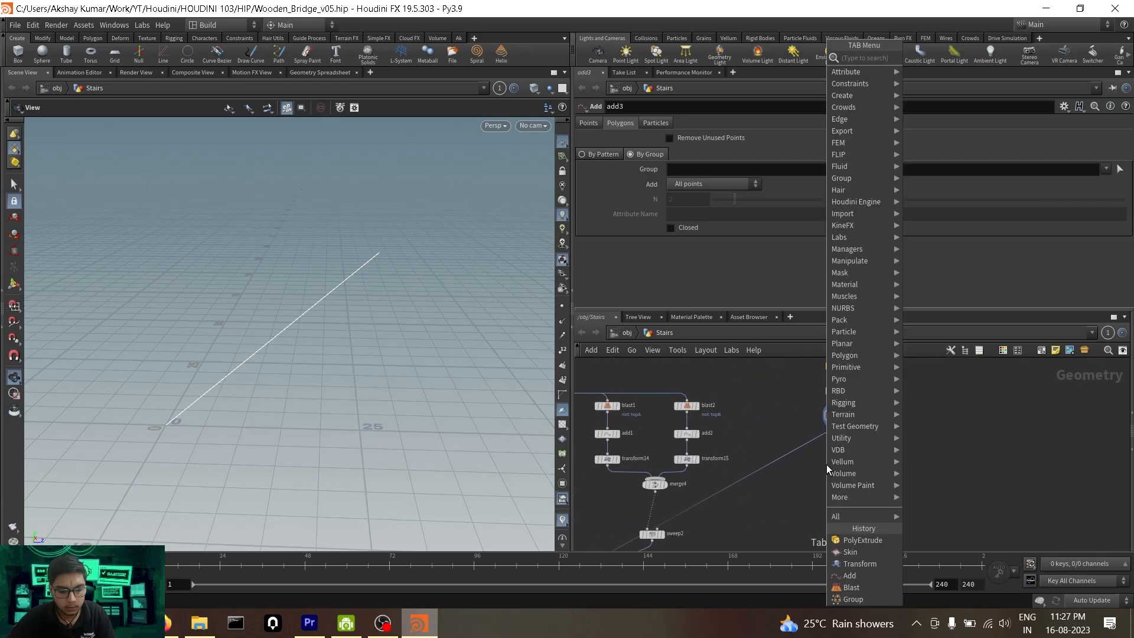
{"action": "type", "text": "tran"}
{"action": "key", "text": "Return"}
{"action": "left_click", "coordinate": [827, 464]}
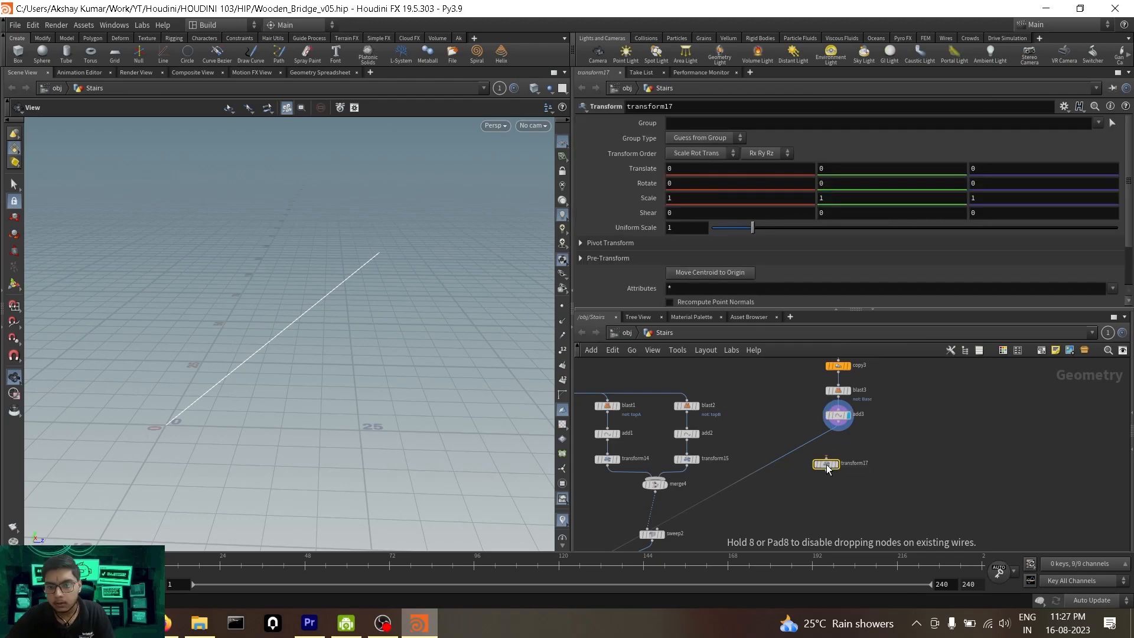
{"action": "left_click_drag", "start_coordinate": [828, 461], "coordinate": [821, 444]}
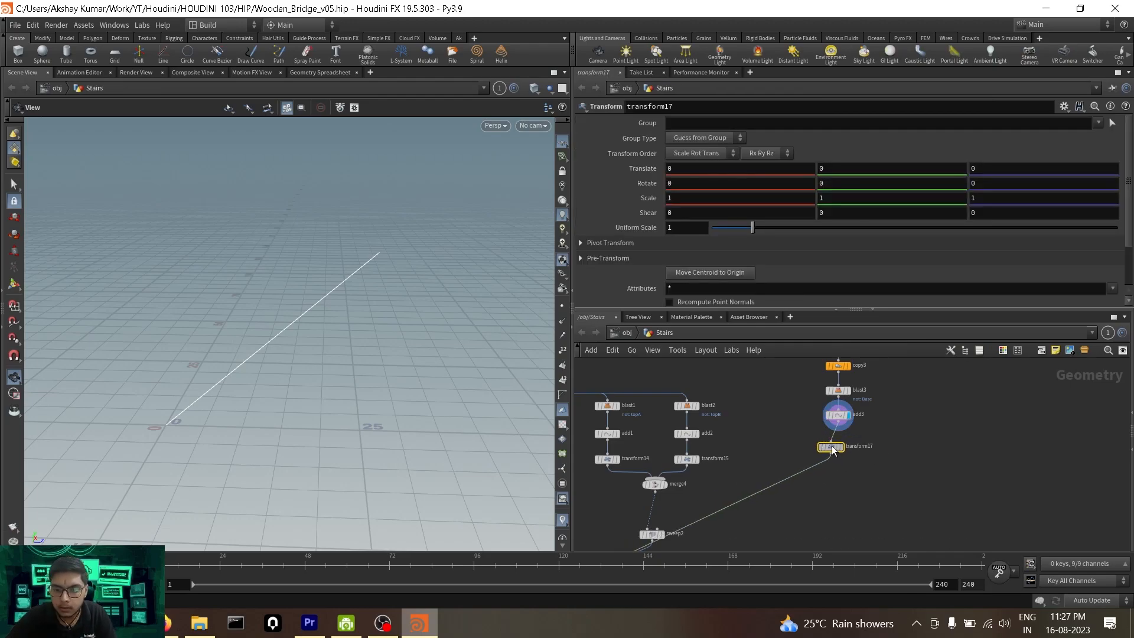
{"action": "left_click", "coordinate": [842, 446]}
Display merge2 and examine the base line against the underside of the staircase.
{"action": "scroll", "coordinate": [871, 488], "scroll_direction": "down", "scroll_amount": 4}
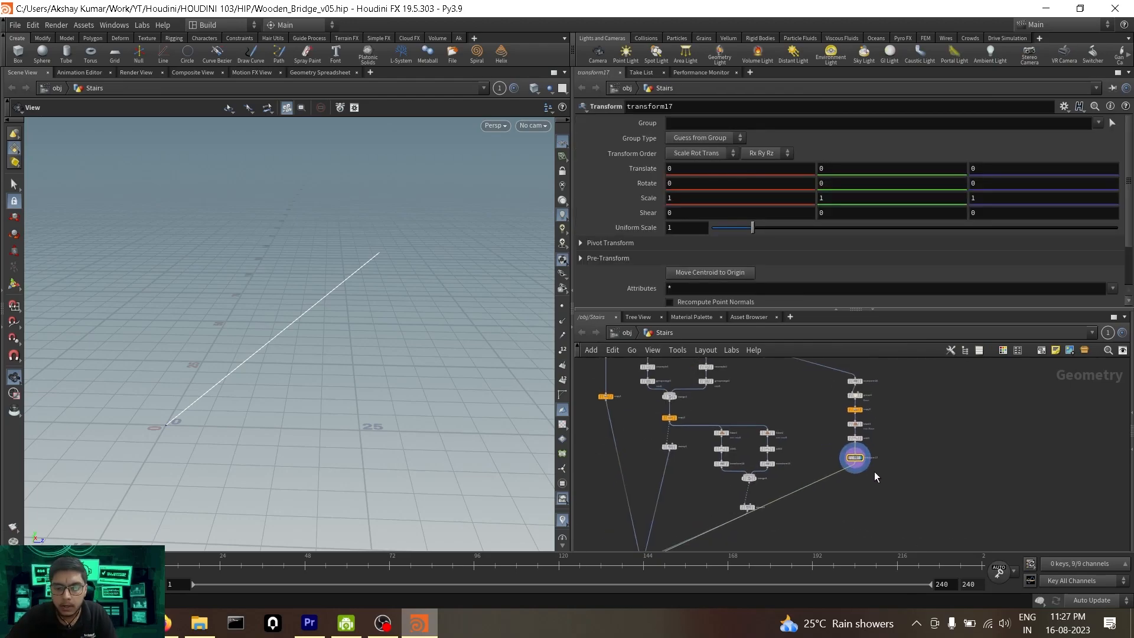
{"action": "middle_click_drag", "start_coordinate": [802, 512], "coordinate": [827, 433]}
{"action": "left_click", "coordinate": [677, 488]}
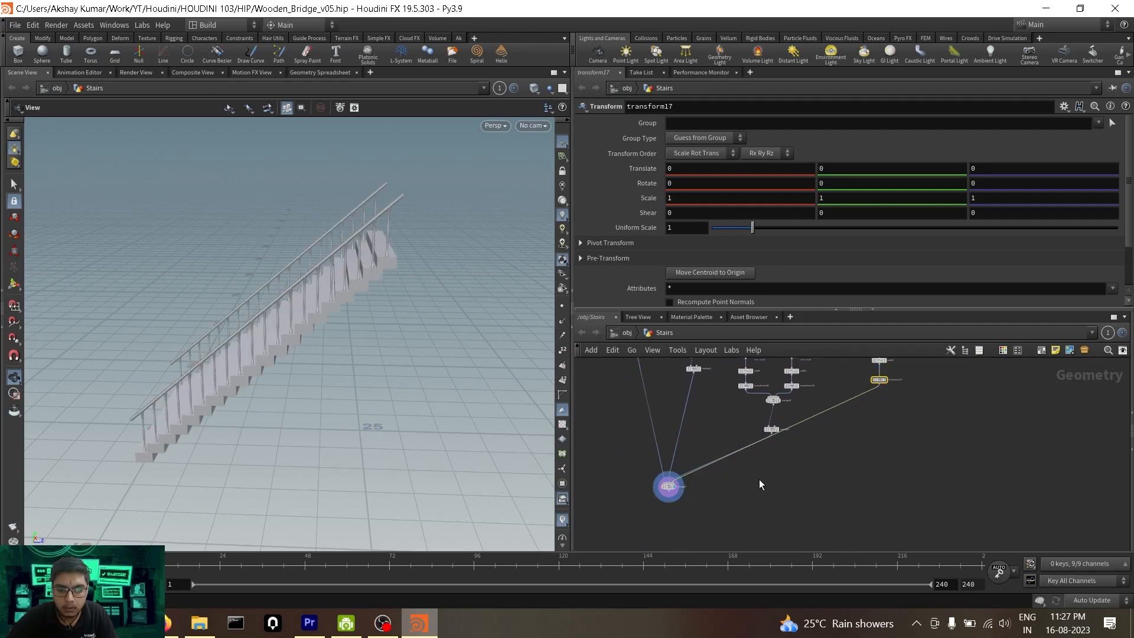
{"action": "left_click_drag", "start_coordinate": [347, 324], "coordinate": [370, 350]}
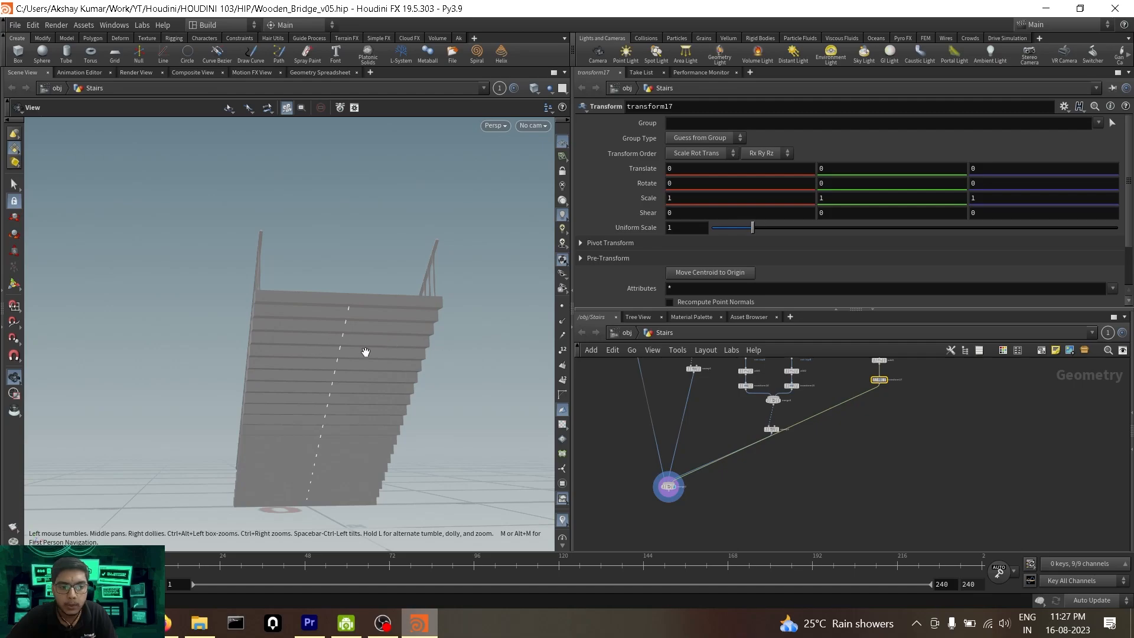
Copy the X Scale parameter of the transform4 node that feeds copy1.
{"action": "middle_click_drag", "start_coordinate": [831, 428], "coordinate": [827, 478]}
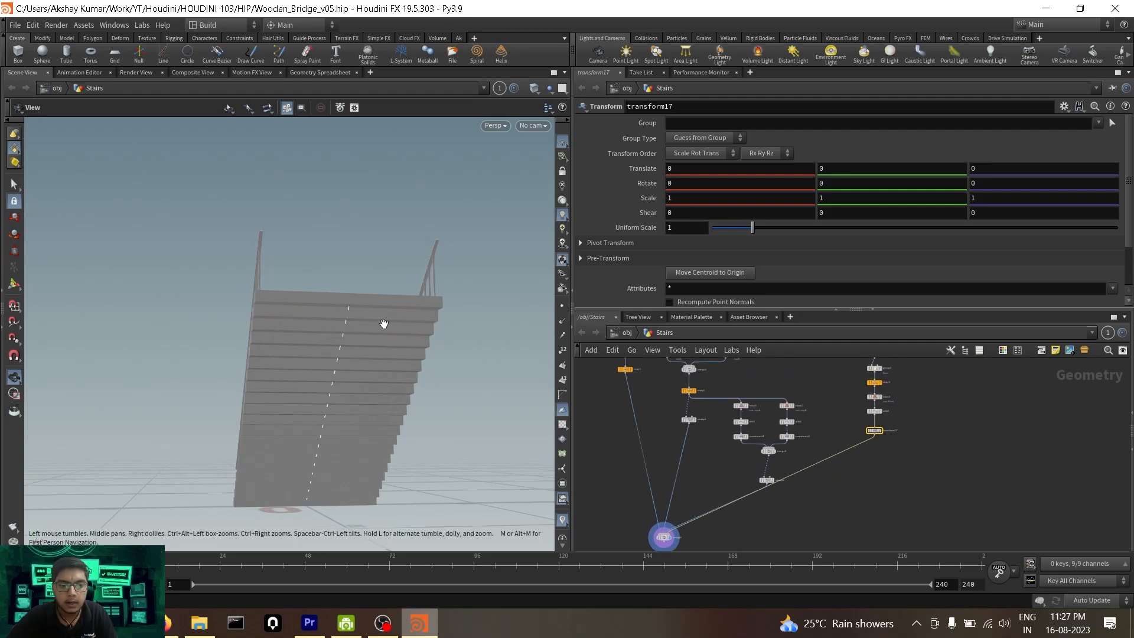
{"action": "scroll", "coordinate": [863, 441], "scroll_direction": "up", "scroll_amount": 2}
{"action": "middle_click_drag", "start_coordinate": [831, 409], "coordinate": [843, 455]}
{"action": "middle_click_drag", "start_coordinate": [783, 416], "coordinate": [826, 476]}
{"action": "left_click_drag", "start_coordinate": [213, 272], "coordinate": [233, 329]}
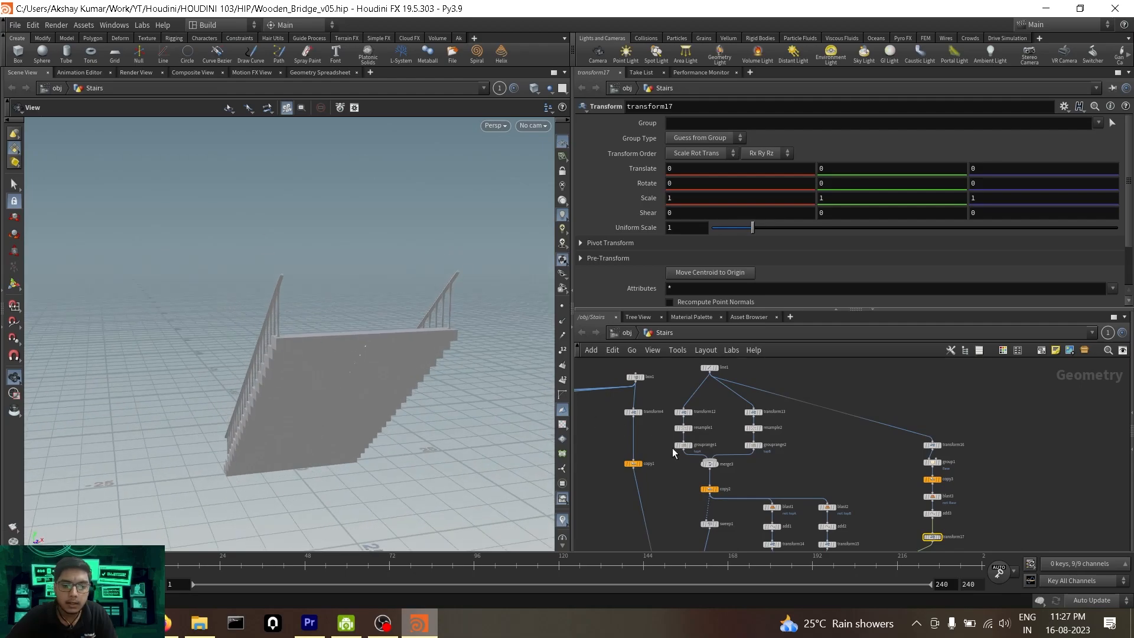
{"action": "scroll", "coordinate": [648, 465], "scroll_direction": "up", "scroll_amount": 3}
{"action": "scroll", "coordinate": [657, 434], "scroll_direction": "down", "scroll_amount": 2}
{"action": "middle_click_drag", "start_coordinate": [617, 408], "coordinate": [646, 460]}
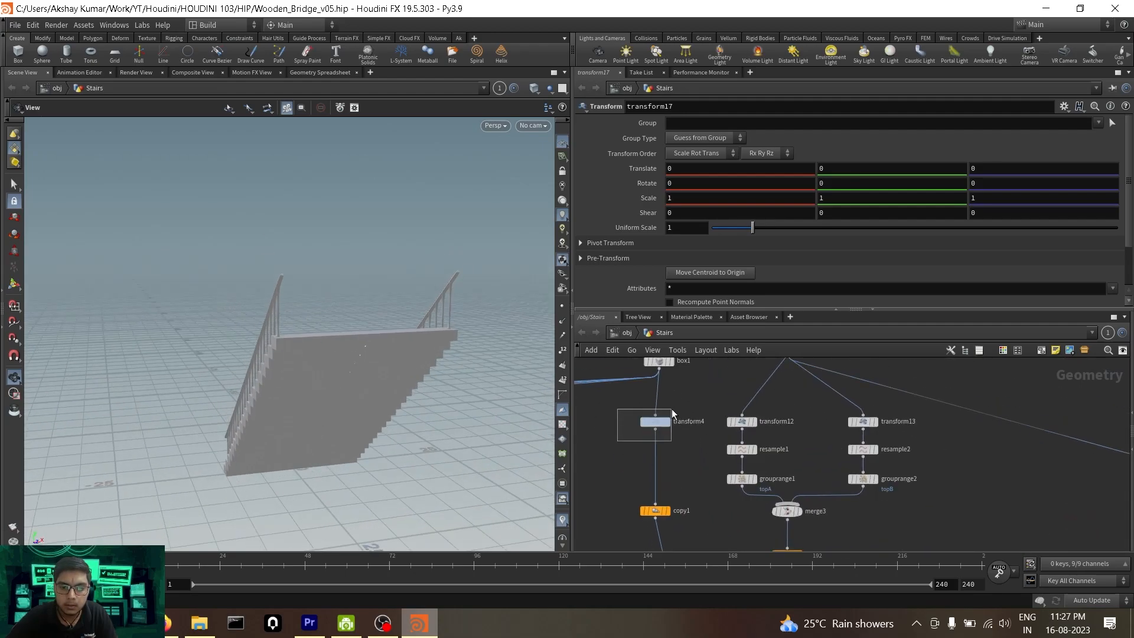
{"action": "left_click_drag", "start_coordinate": [672, 409], "coordinate": [672, 410]}
{"action": "right_click", "coordinate": [700, 201]}
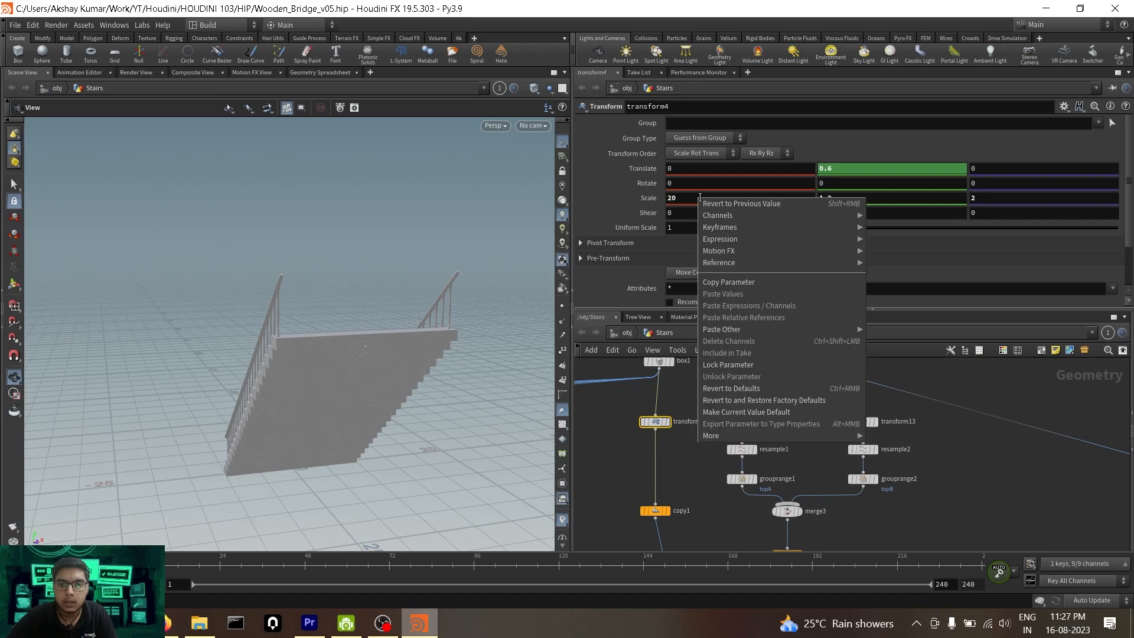
{"action": "left_click", "coordinate": [747, 282]}
Paste the copied parameter as a relative reference into transform17's X Translate and halve it: ch("../transform4/sx")/2.
{"action": "scroll", "coordinate": [1004, 458], "scroll_direction": "down", "scroll_amount": 3}
{"action": "middle_click_drag", "start_coordinate": [1007, 460], "coordinate": [826, 325]}
{"action": "scroll", "coordinate": [839, 331], "scroll_direction": "up", "scroll_amount": 3}
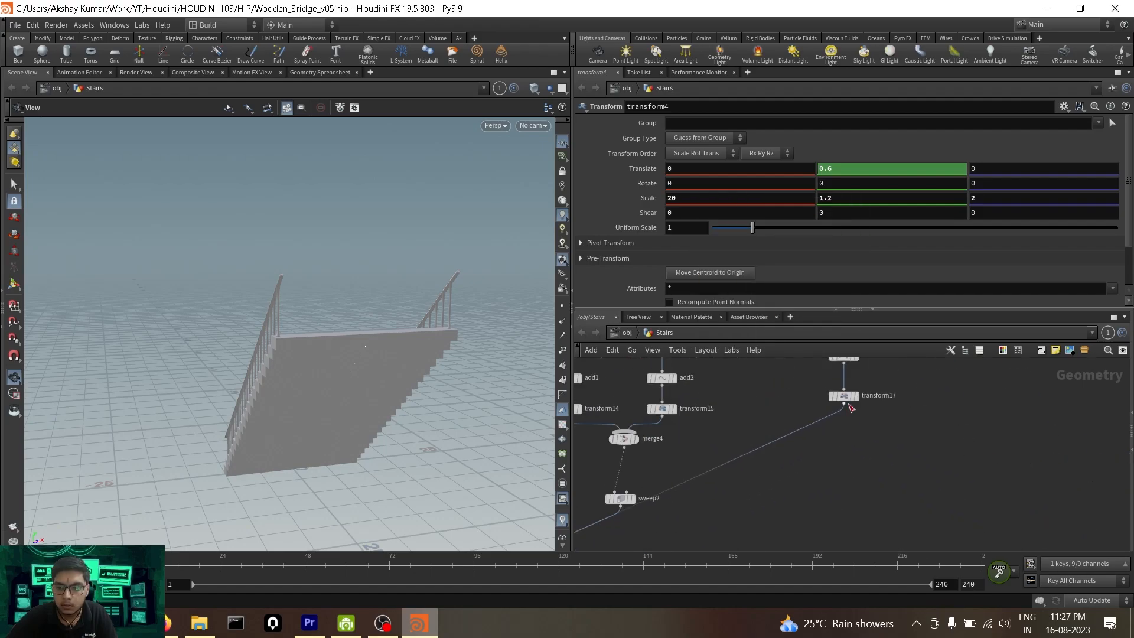
{"action": "left_click", "coordinate": [854, 396]}
{"action": "right_click", "coordinate": [689, 172]}
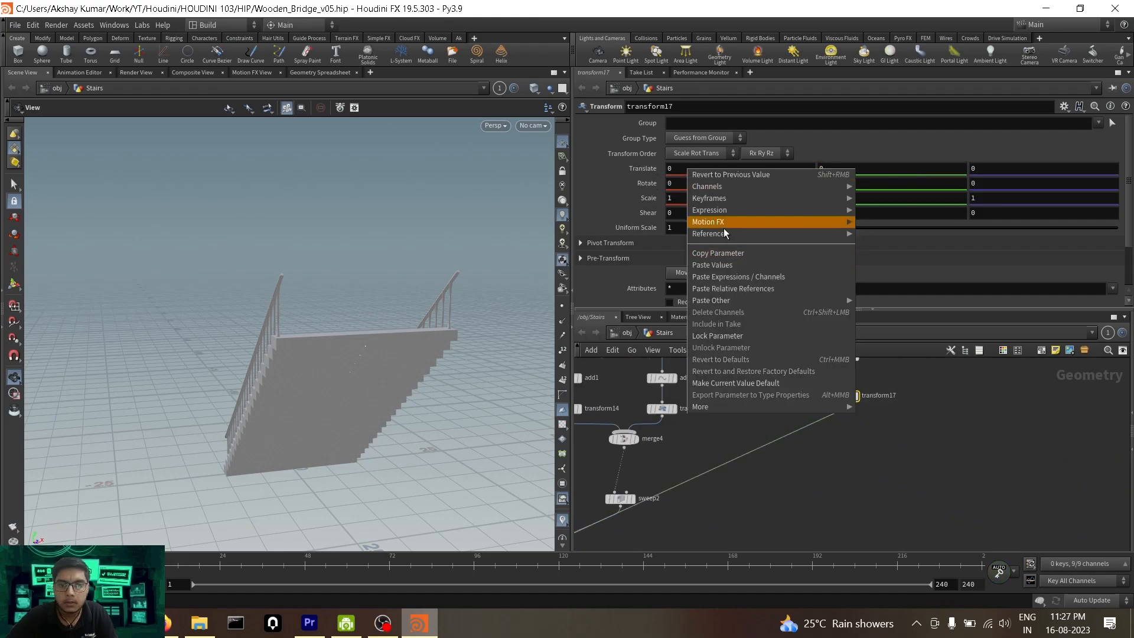
{"action": "left_click", "coordinate": [739, 289]}
{"action": "left_click", "coordinate": [789, 172]}
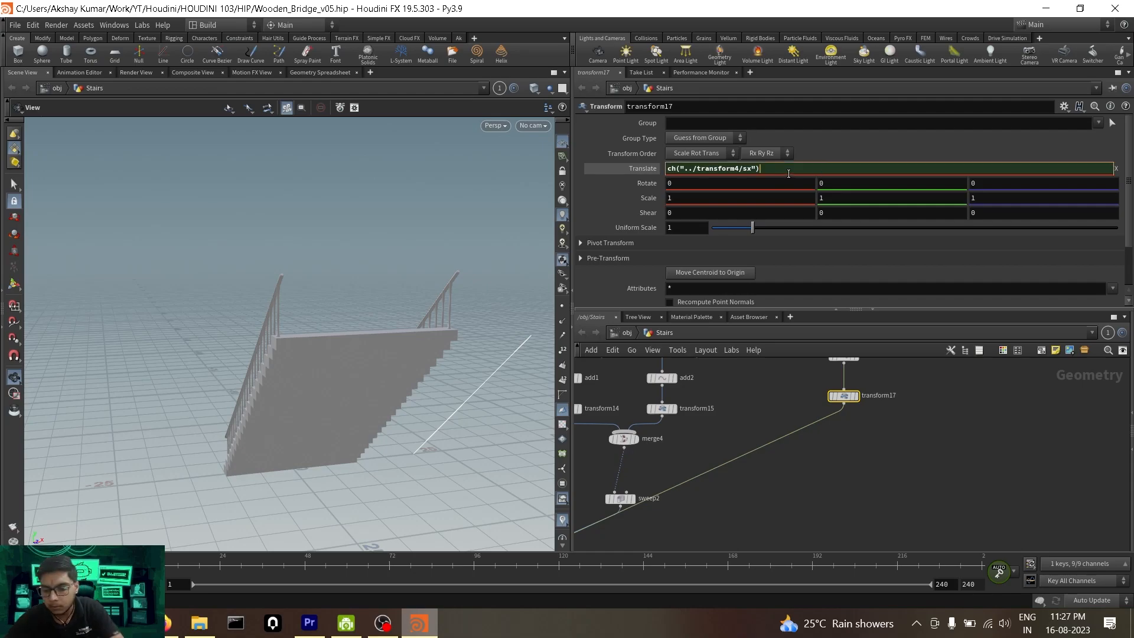
{"action": "key", "text": "Return"}
{"action": "left_click_drag", "start_coordinate": [498, 356], "coordinate": [396, 347]}
Duplicate transform17 beside the original under add3 and negate its X Translate expression to -ch("../transform4/sx")/2.
{"action": "middle_click_drag", "start_coordinate": [849, 417], "coordinate": [790, 441]}
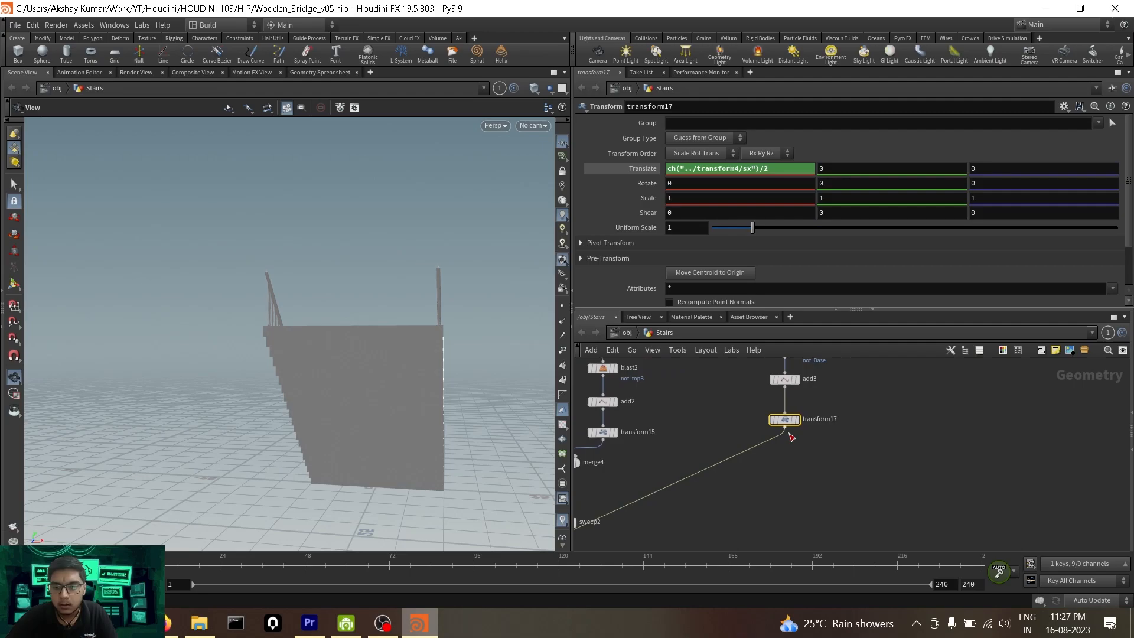
{"action": "left_click_drag", "start_coordinate": [788, 421], "coordinate": [879, 421], "text": "alt"}
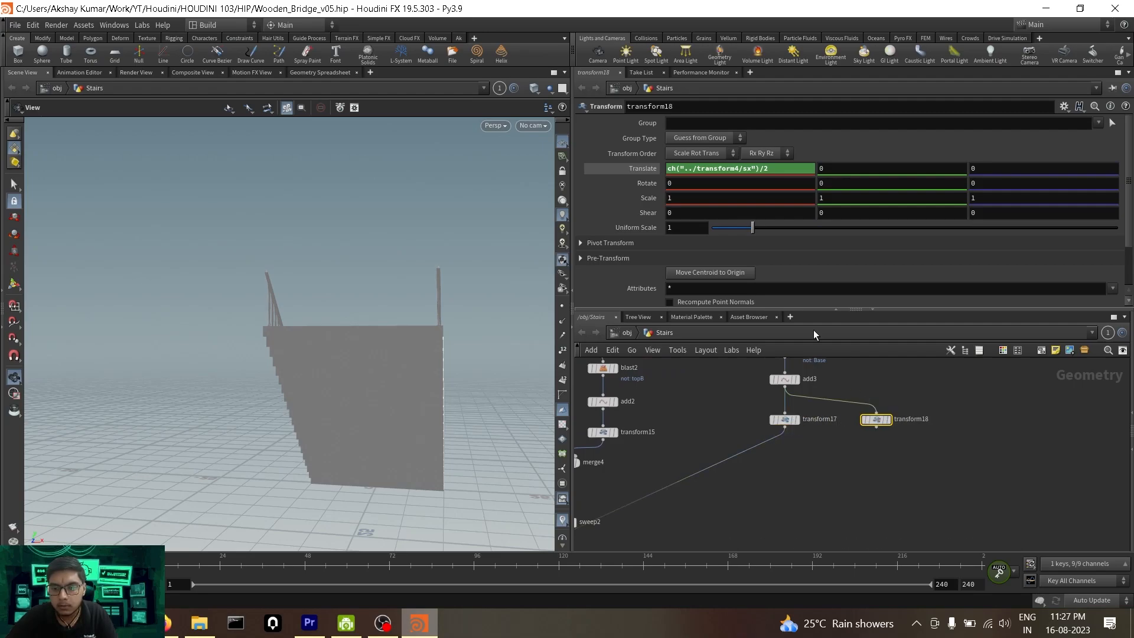
{"action": "left_click", "coordinate": [667, 170]}
{"action": "key", "text": "Return"}
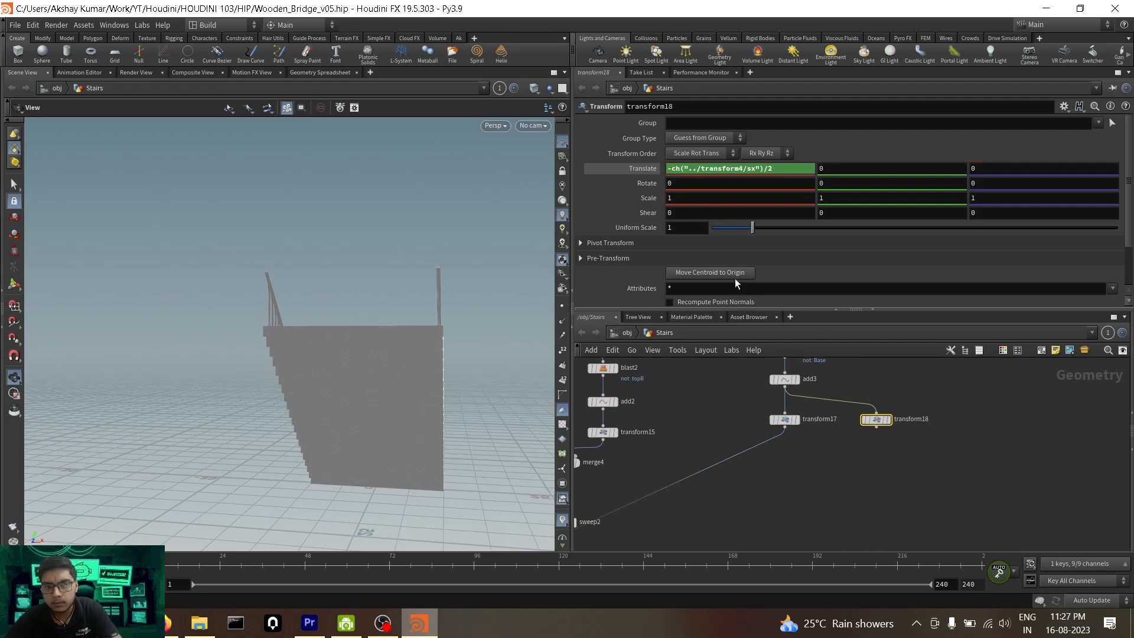
Merge the outputs of transform17 and transform18 on the way to merge2 and display both base lines.
{"action": "mouse_move", "coordinate": [746, 417]}
{"action": "left_mouse_down"}
{"action": "mouse_move", "coordinate": [893, 440]}
{"action": "mouse_move", "coordinate": [792, 463]}
{"action": "mouse_move", "coordinate": [741, 427]}
{"action": "left_mouse_up"}
{"action": "left_click", "coordinate": [797, 463]}
{"action": "left_click", "coordinate": [706, 479]}
{"action": "left_click_drag", "start_coordinate": [296, 378], "coordinate": [391, 402]}
{"action": "scroll", "coordinate": [709, 449], "scroll_direction": "down", "scroll_amount": 4}
{"action": "middle_click_drag", "start_coordinate": [391, 402], "coordinate": [376, 379]}
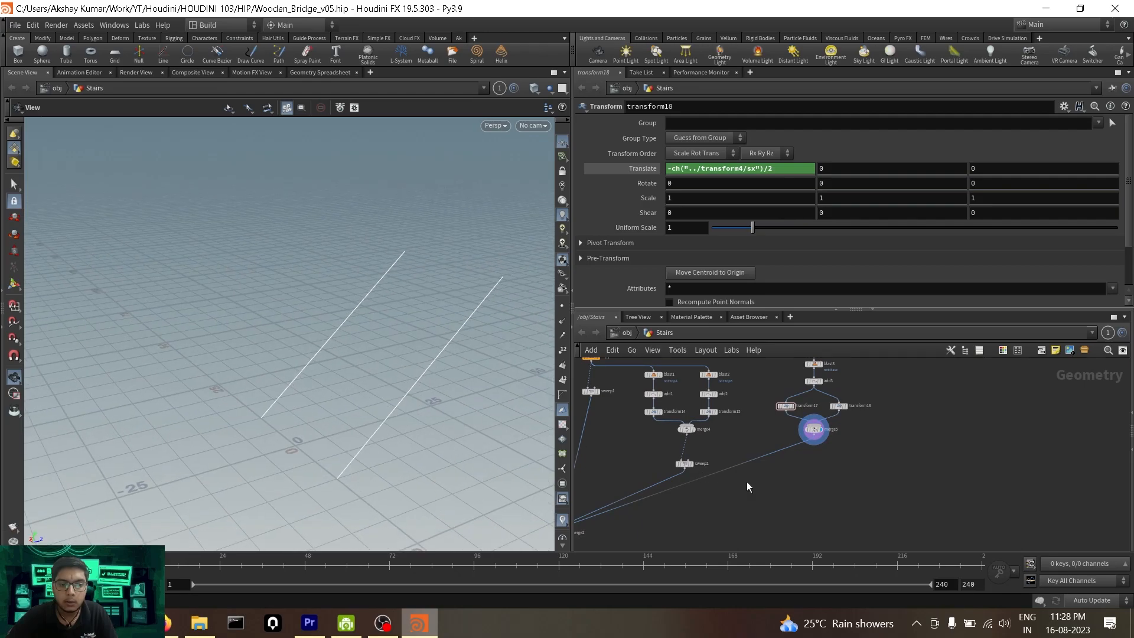
Insert a Skin node below merge5 on the wire to merge2 and display its output.
{"action": "key", "text": "Tab"}
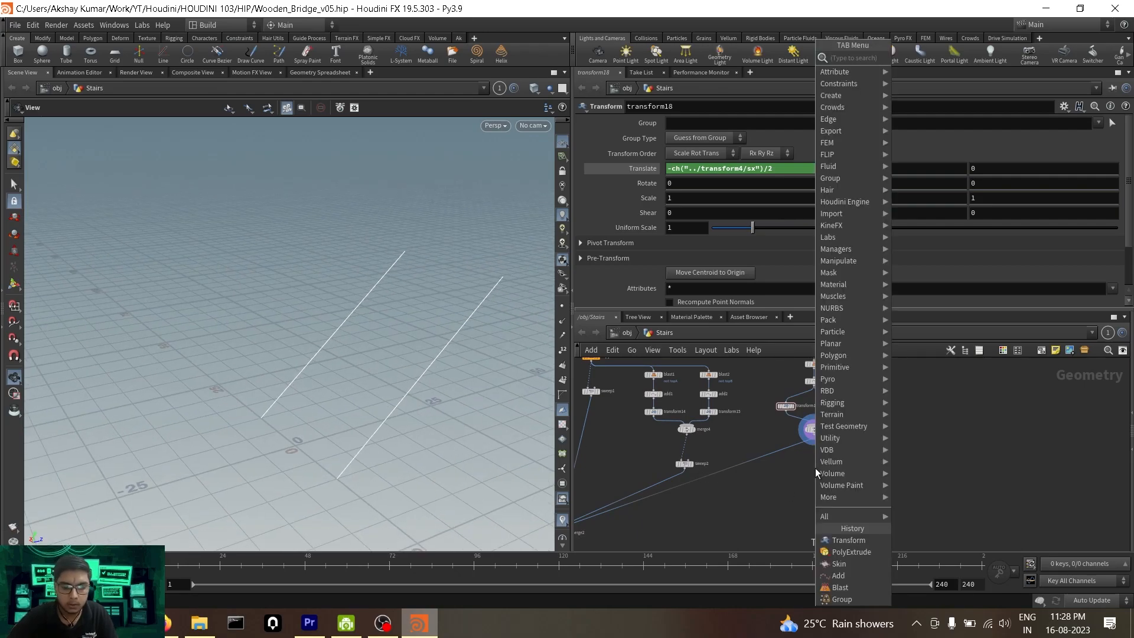
{"action": "type", "text": "skin"}
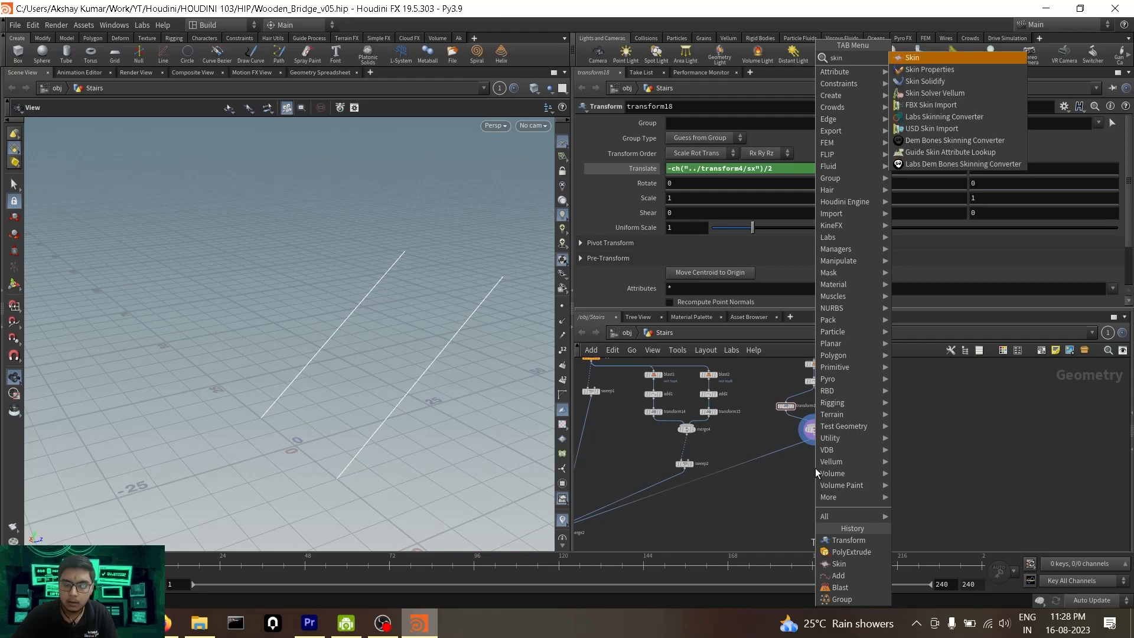
{"action": "key", "text": "Return"}
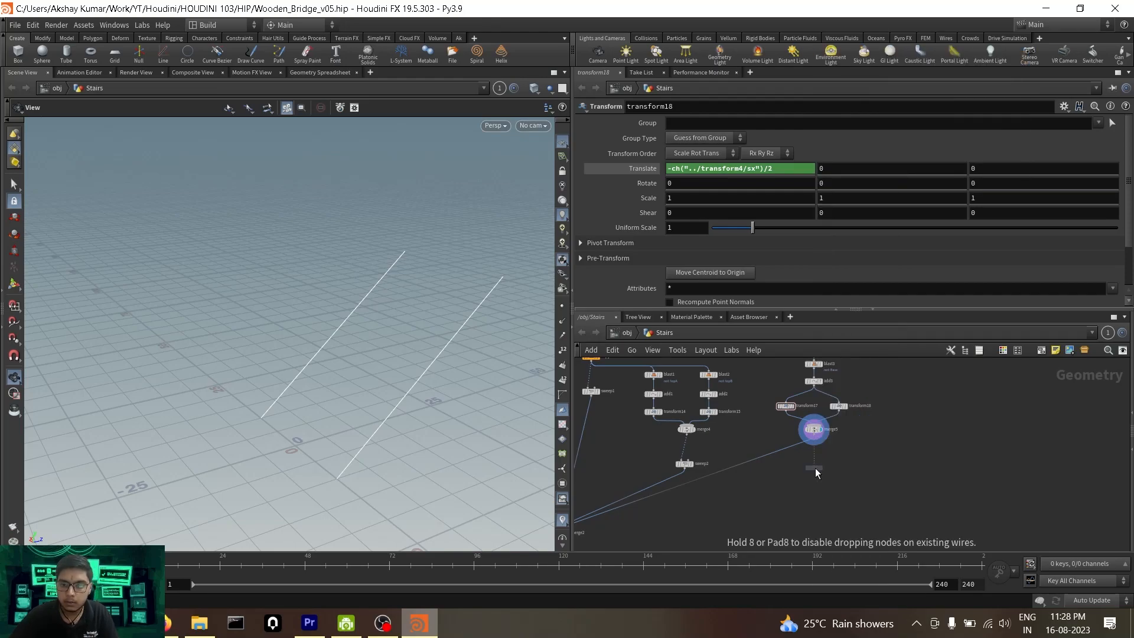
{"action": "left_click", "coordinate": [794, 449]}
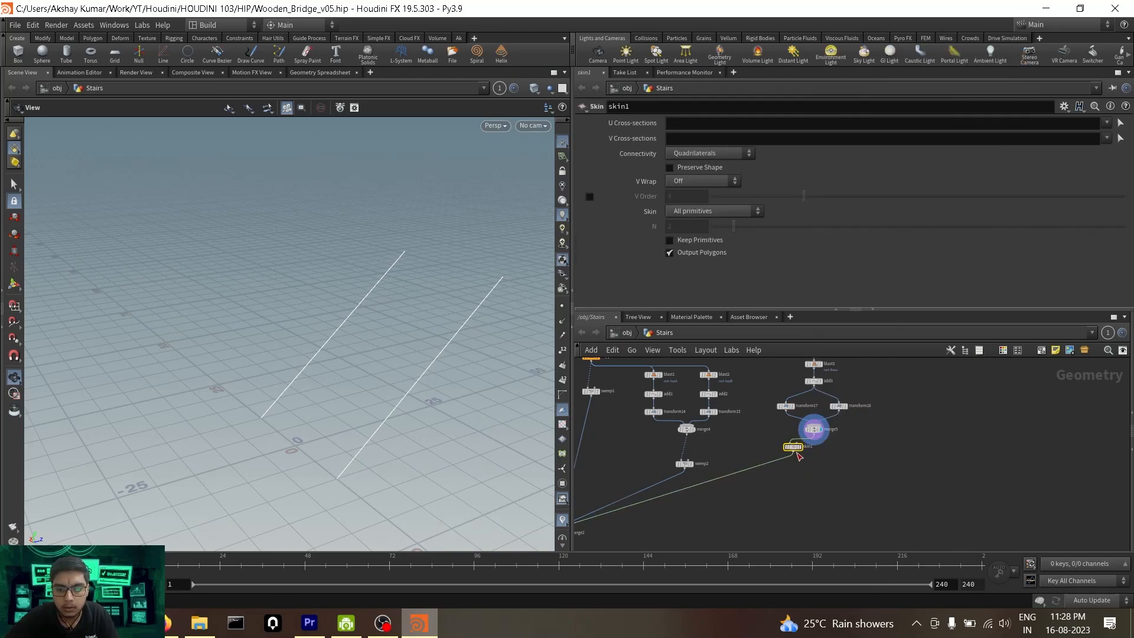
{"action": "left_click_drag", "start_coordinate": [795, 449], "coordinate": [814, 458]}
{"action": "left_click", "coordinate": [824, 464]}
{"action": "scroll", "coordinate": [825, 450], "scroll_direction": "up", "scroll_amount": 3}
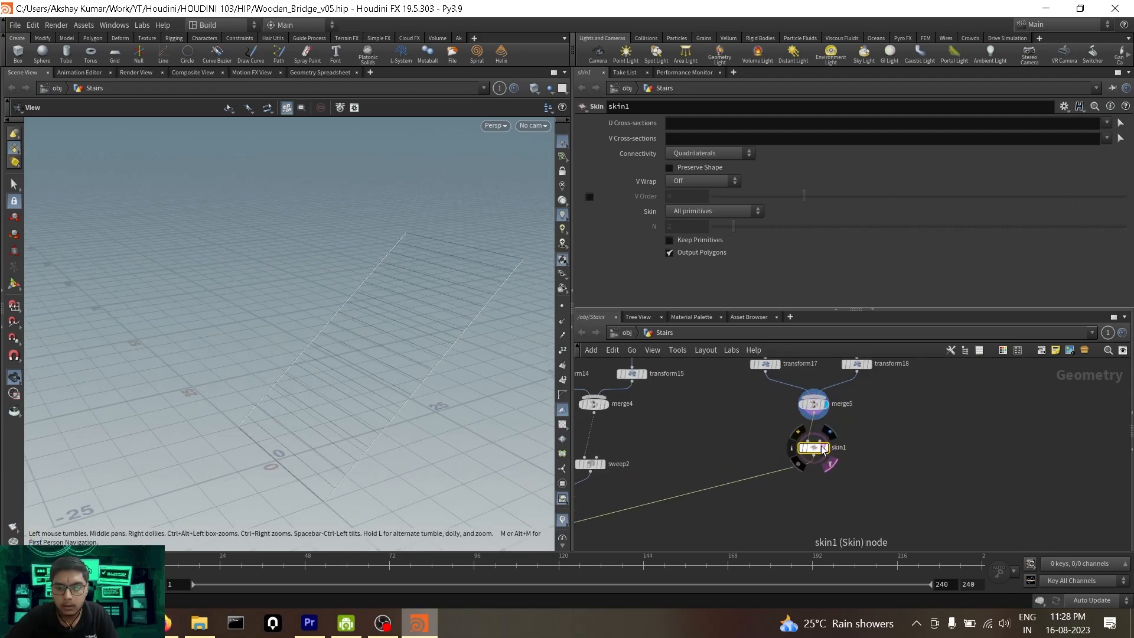
{"action": "left_click", "coordinate": [829, 462]}
Examine the skinned surface, and display merge2 to compare it with the underside of the steps.
{"action": "left_click_drag", "start_coordinate": [374, 400], "coordinate": [528, 455]}
{"action": "scroll", "coordinate": [830, 475], "scroll_direction": "down", "scroll_amount": 1}
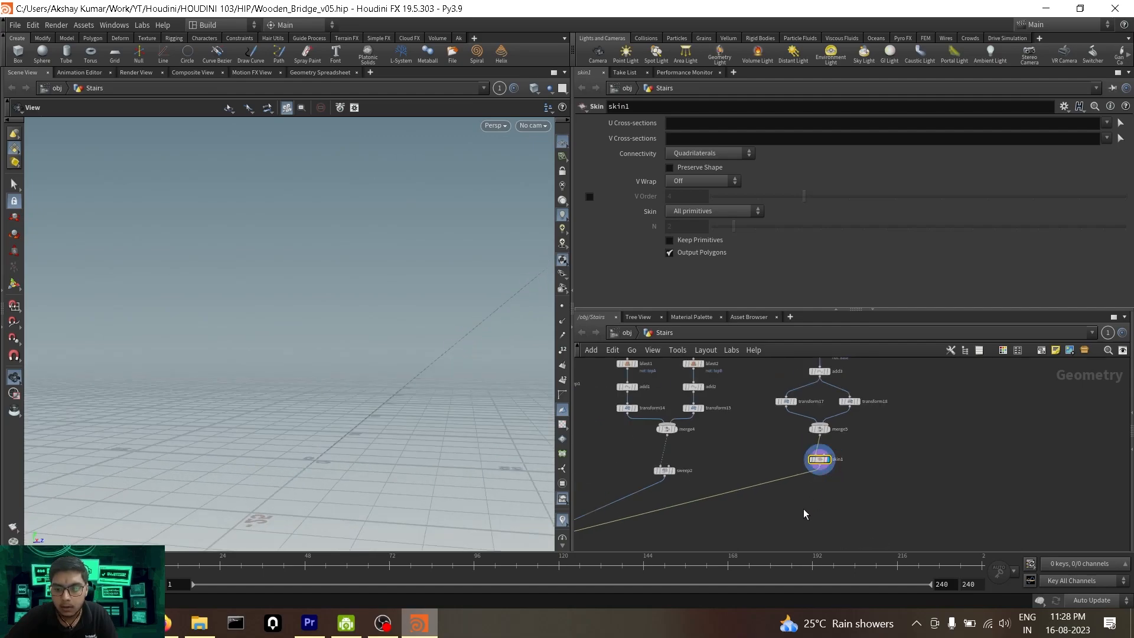
{"action": "scroll", "coordinate": [768, 491], "scroll_direction": "down", "scroll_amount": 3}
{"action": "scroll", "coordinate": [749, 474], "scroll_direction": "up", "scroll_amount": 2}
{"action": "left_click", "coordinate": [686, 476]}
{"action": "left_click_drag", "start_coordinate": [385, 374], "coordinate": [543, 366]}
{"action": "scroll", "coordinate": [820, 476], "scroll_direction": "up", "scroll_amount": 3}
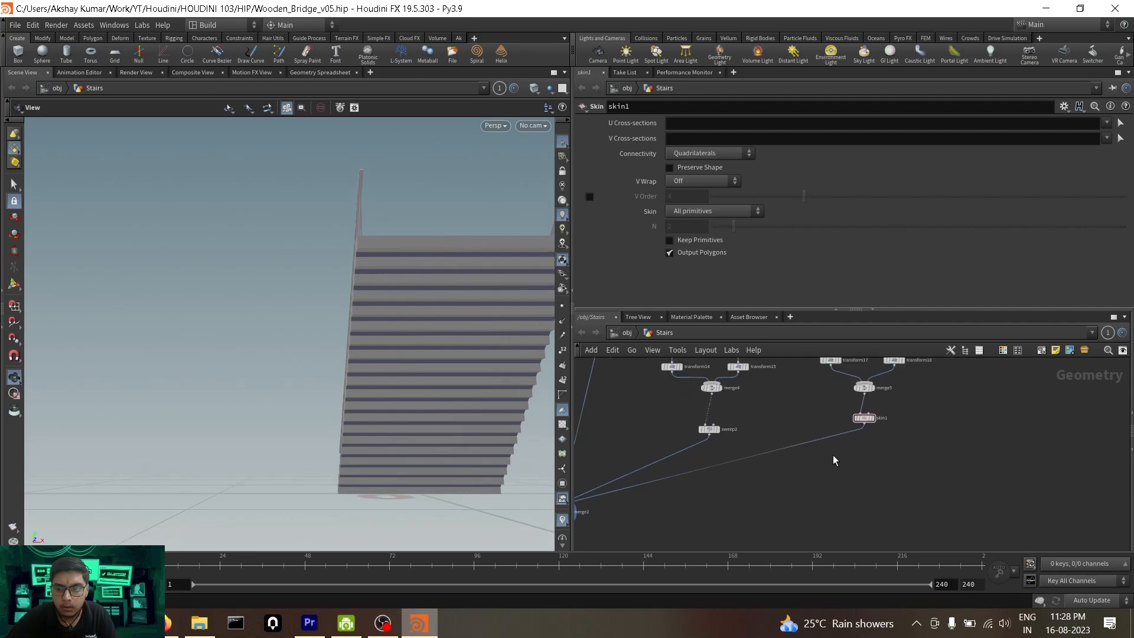
Display skin1 again and template merge2 so the staircase shows as a wireframe around the underside surface.
{"action": "left_click", "coordinate": [889, 412]}
{"action": "scroll", "coordinate": [721, 486], "scroll_direction": "down", "scroll_amount": 2}
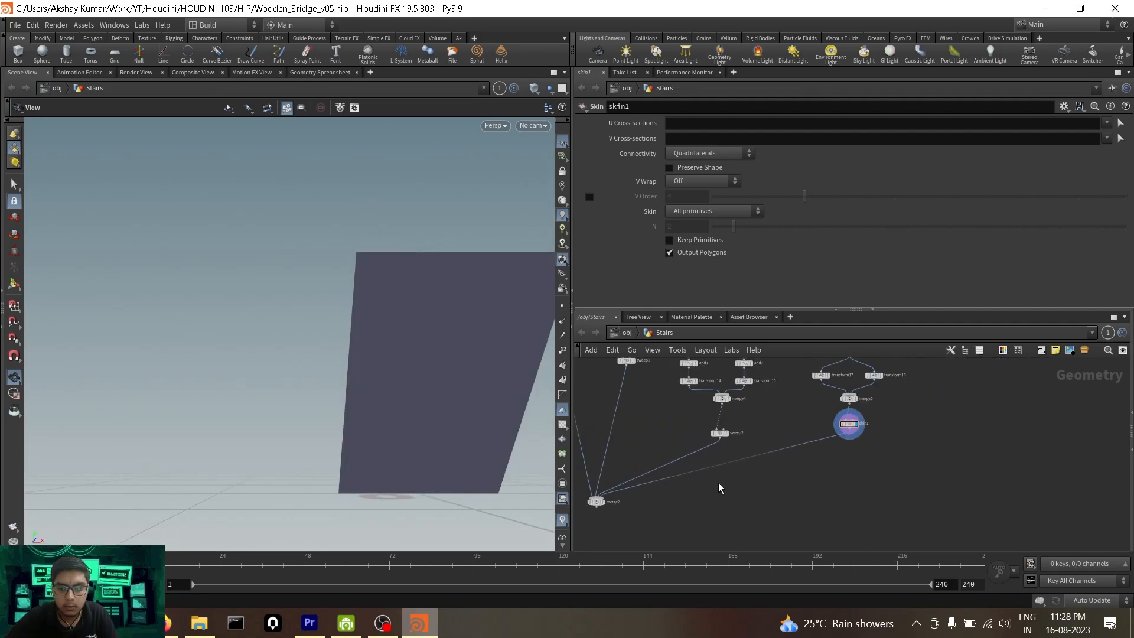
{"action": "scroll", "coordinate": [703, 483], "scroll_direction": "up", "scroll_amount": 3}
{"action": "left_click", "coordinate": [669, 483]}
{"action": "left_click_drag", "start_coordinate": [308, 346], "coordinate": [414, 372]}
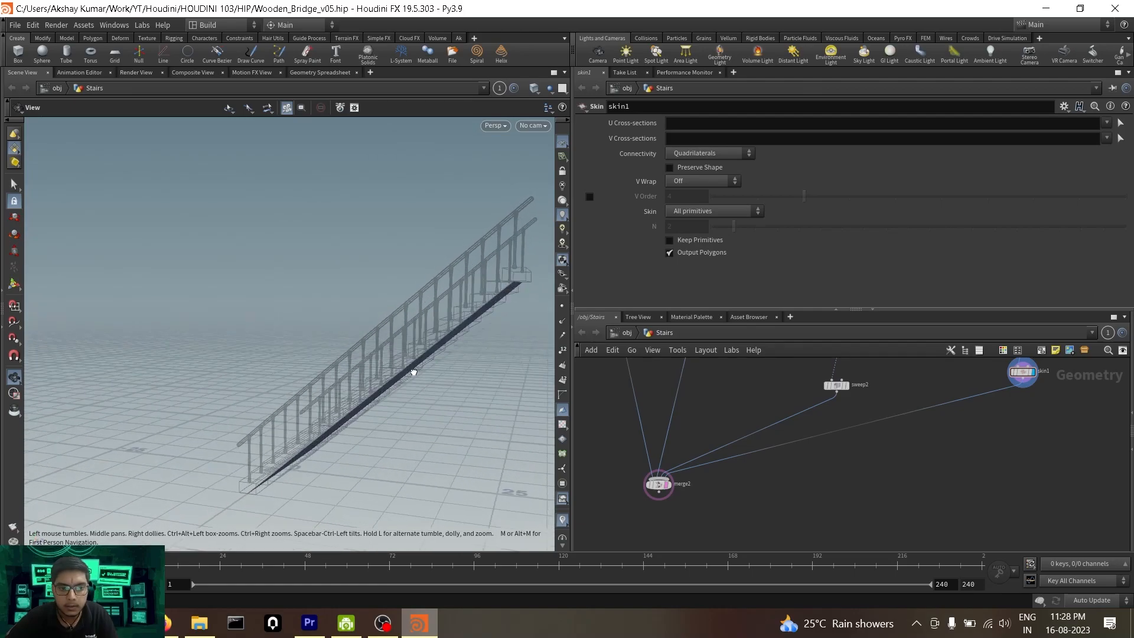
Add a PolyExtrude node below skin1.
{"action": "middle_click_drag", "start_coordinate": [463, 352], "coordinate": [408, 370]}
{"action": "scroll", "coordinate": [835, 465], "scroll_direction": "up", "scroll_amount": 4}
{"action": "middle_click_drag", "start_coordinate": [1018, 409], "coordinate": [817, 493]}
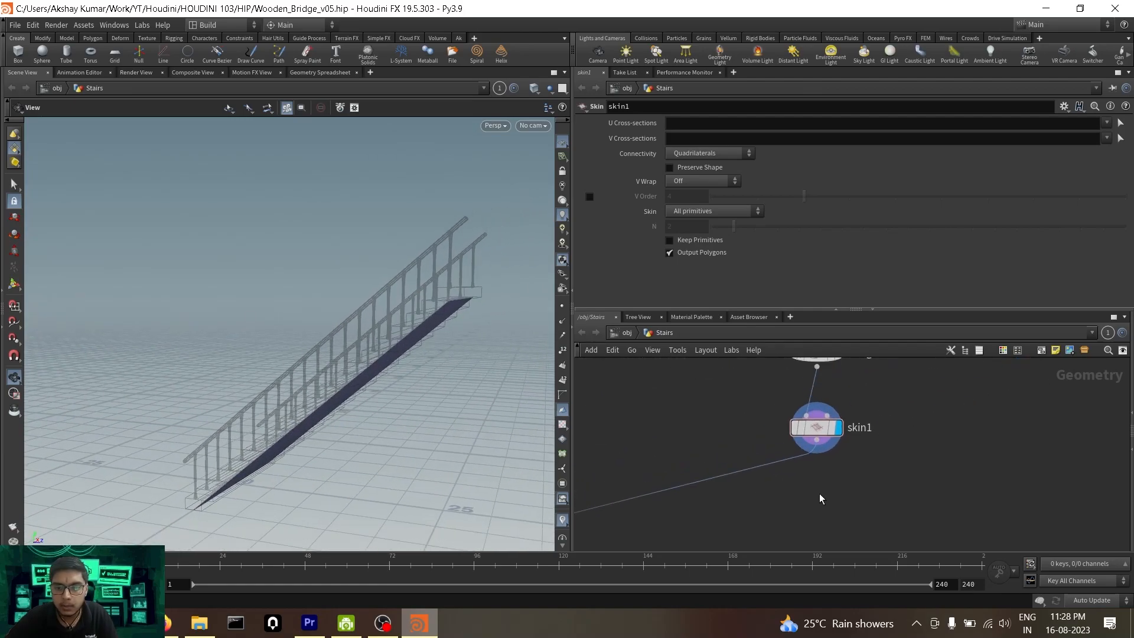
{"action": "key", "text": "Tab"}
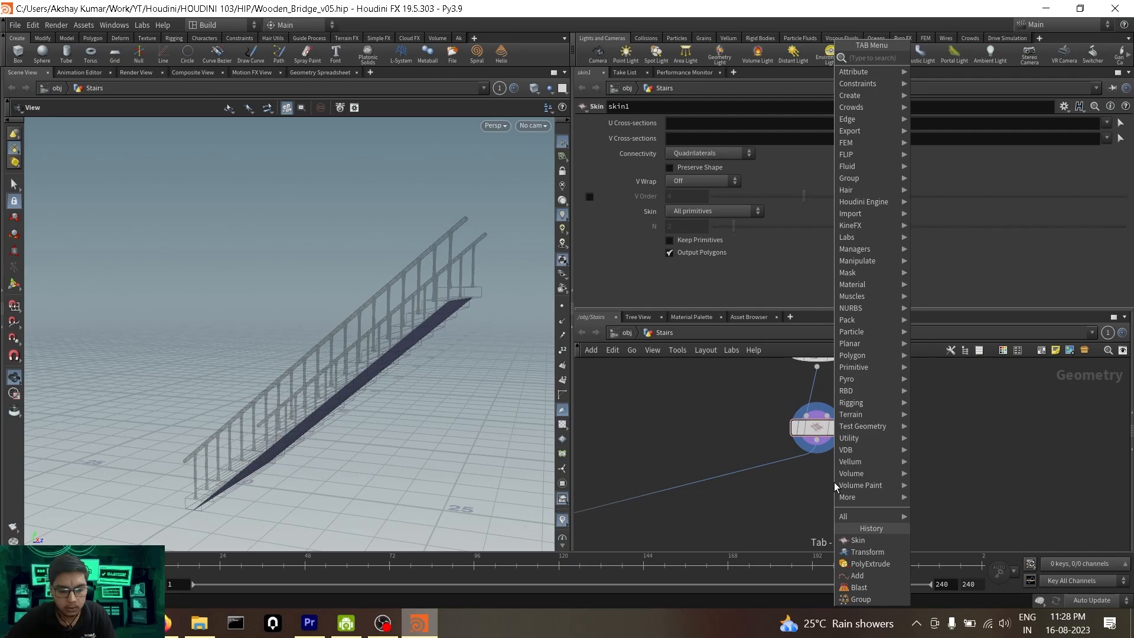
{"action": "type", "text": "po"}
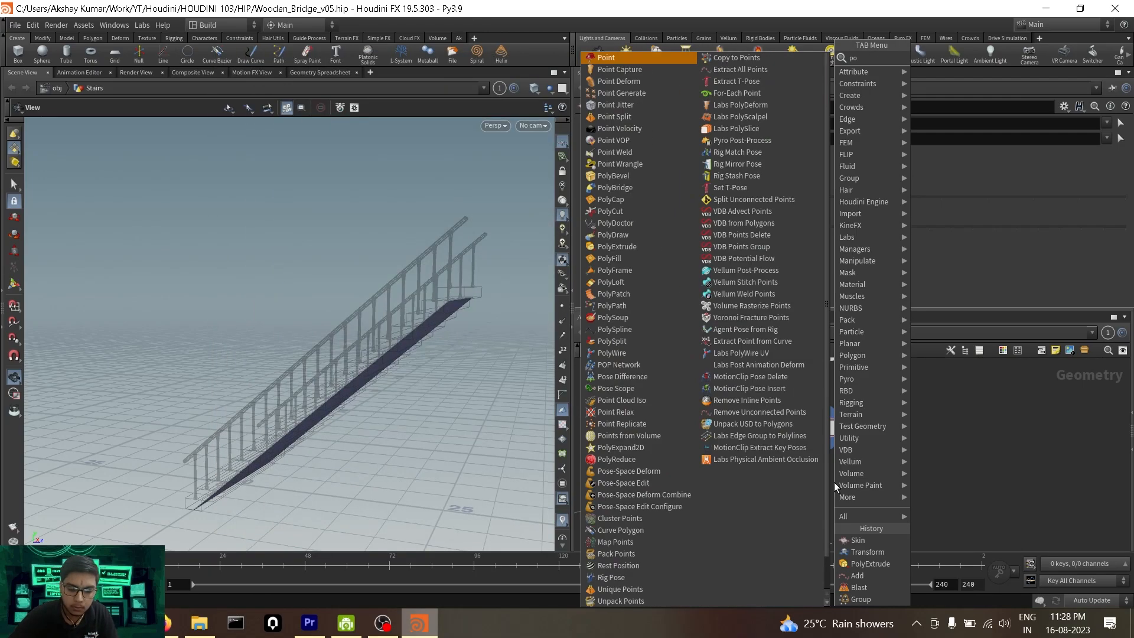
{"action": "type", "text": "lye"}
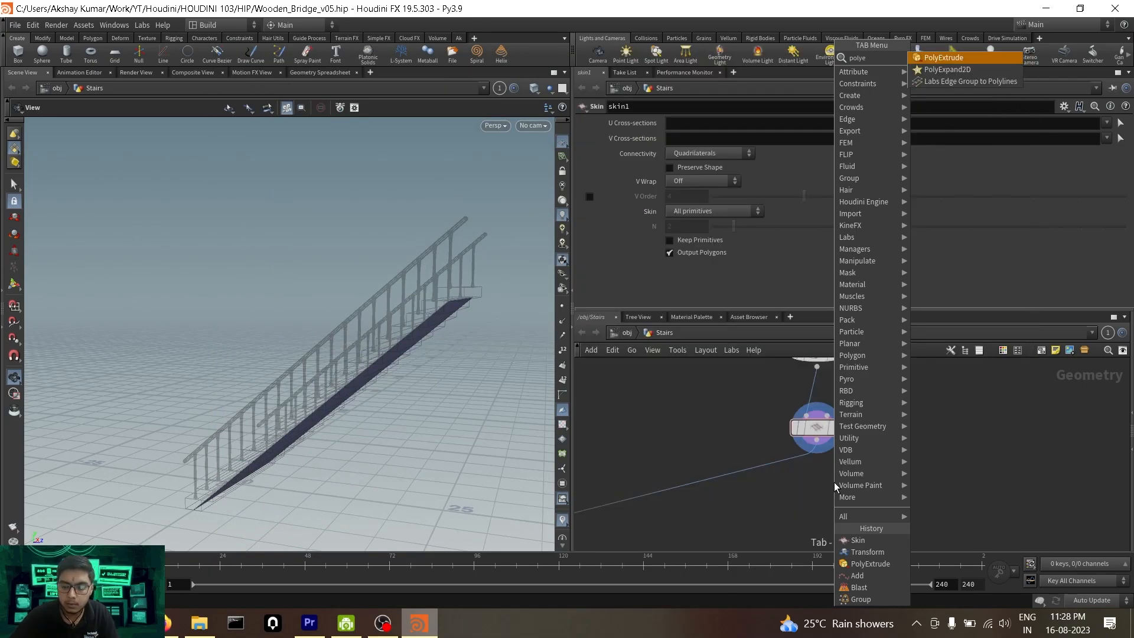
{"action": "key", "text": "Return"}
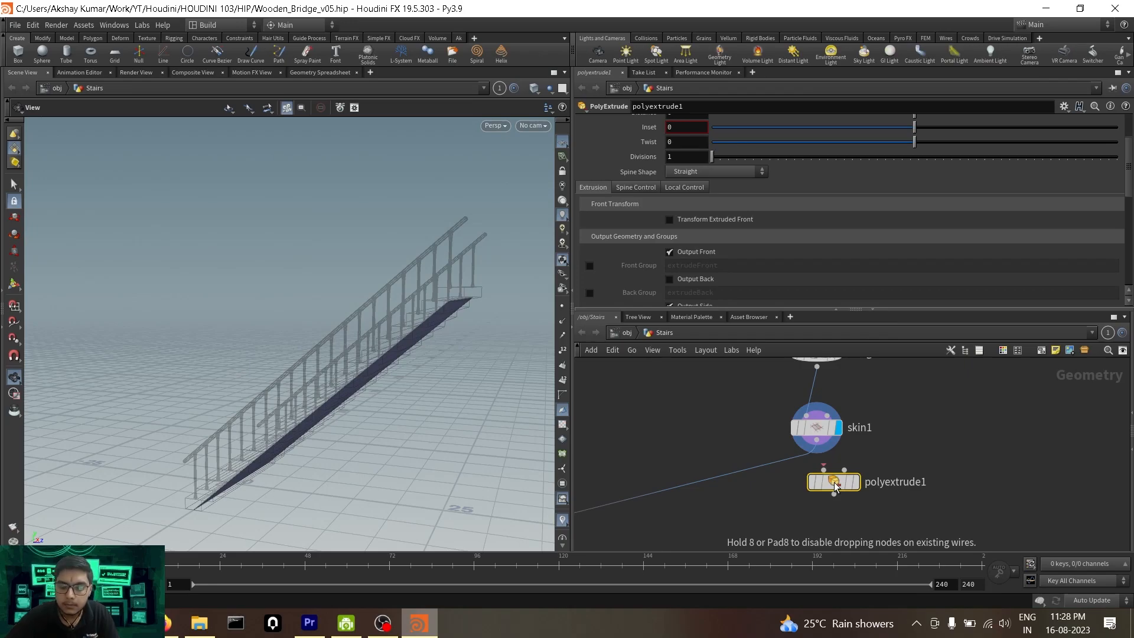
Insert the PolyExtrude node into the connection directly below skin1 and display its result.
{"action": "left_click", "coordinate": [830, 483]}
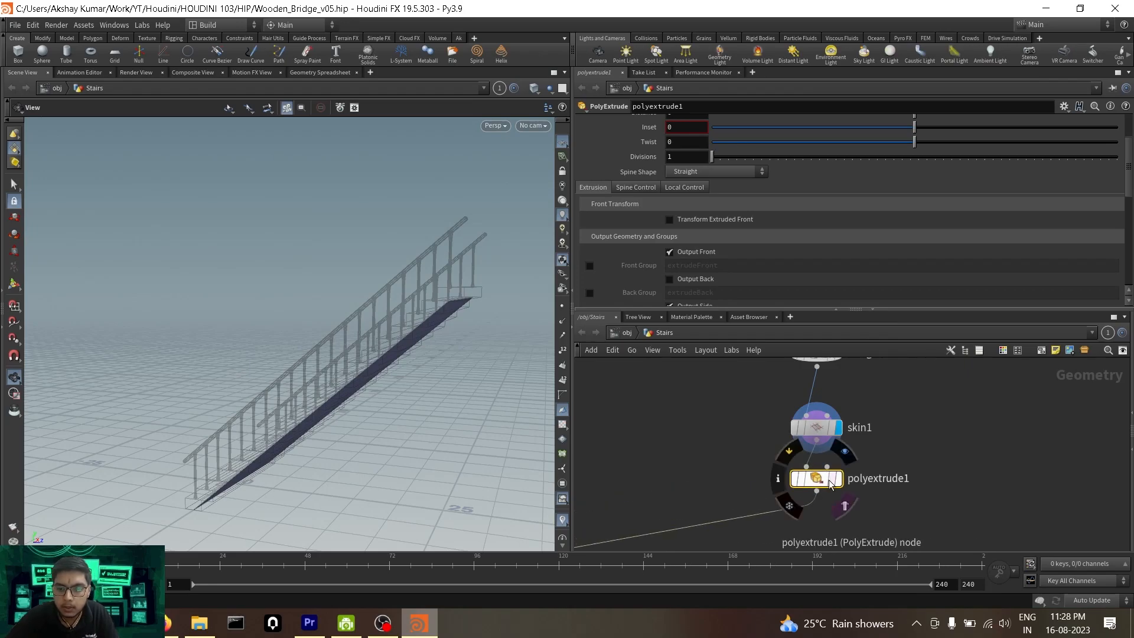
{"action": "left_click_drag", "start_coordinate": [534, 407], "coordinate": [436, 331]}
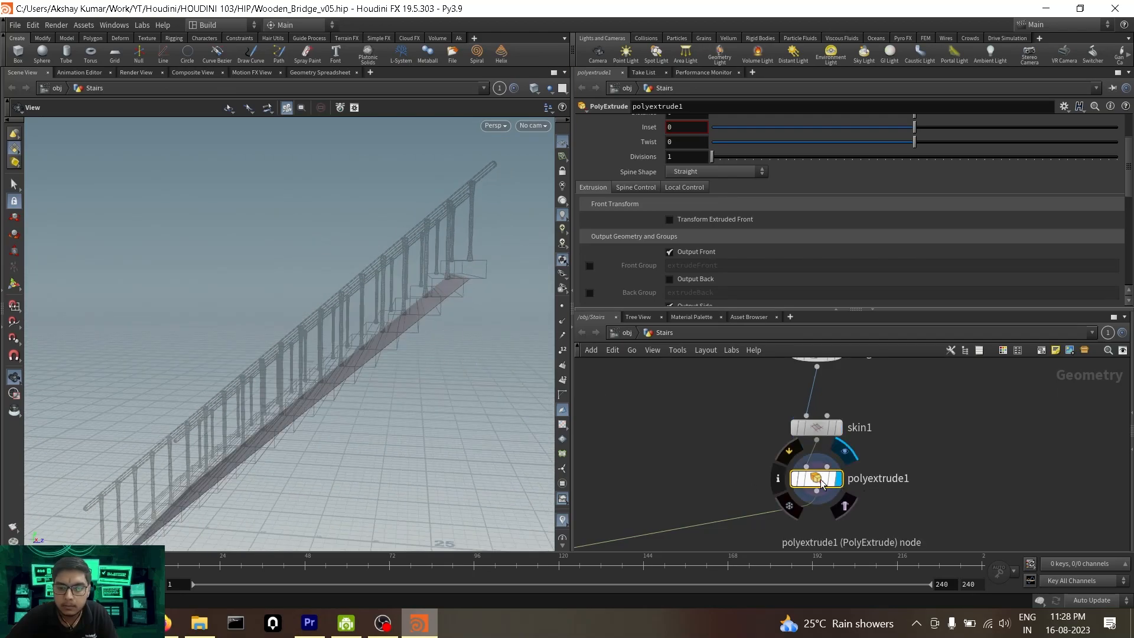
{"action": "scroll", "coordinate": [794, 222], "scroll_direction": "up", "scroll_amount": 3}
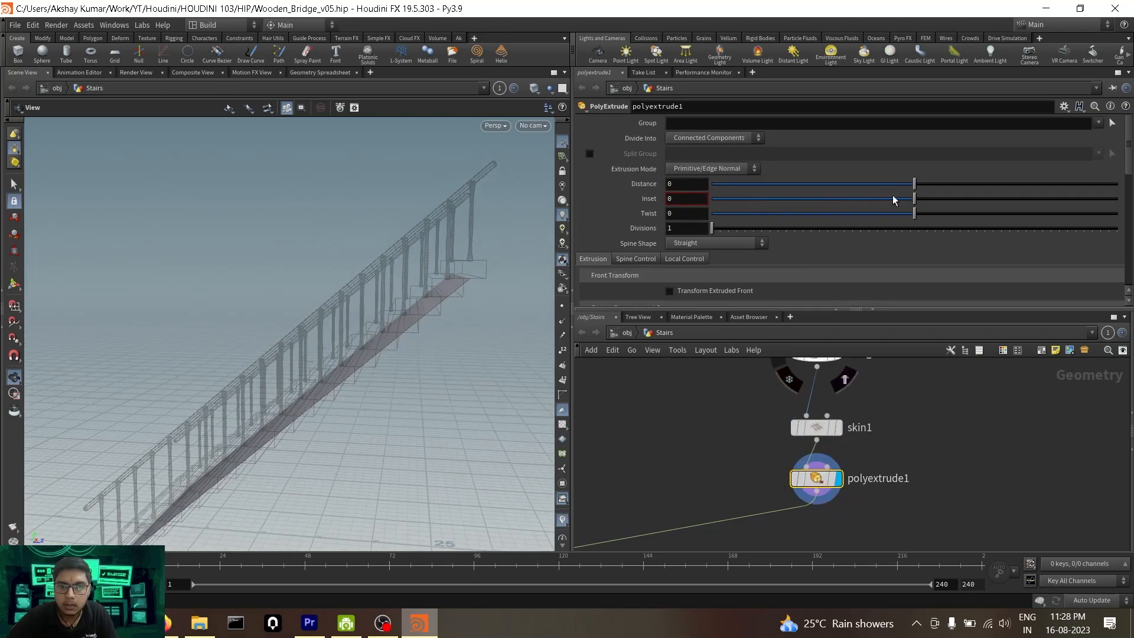
Set the extrusion distance of polyextrude1 to -1.2 to give the slab under the stairs thickness.
{"action": "left_click_drag", "start_coordinate": [921, 189], "coordinate": [679, 167]}
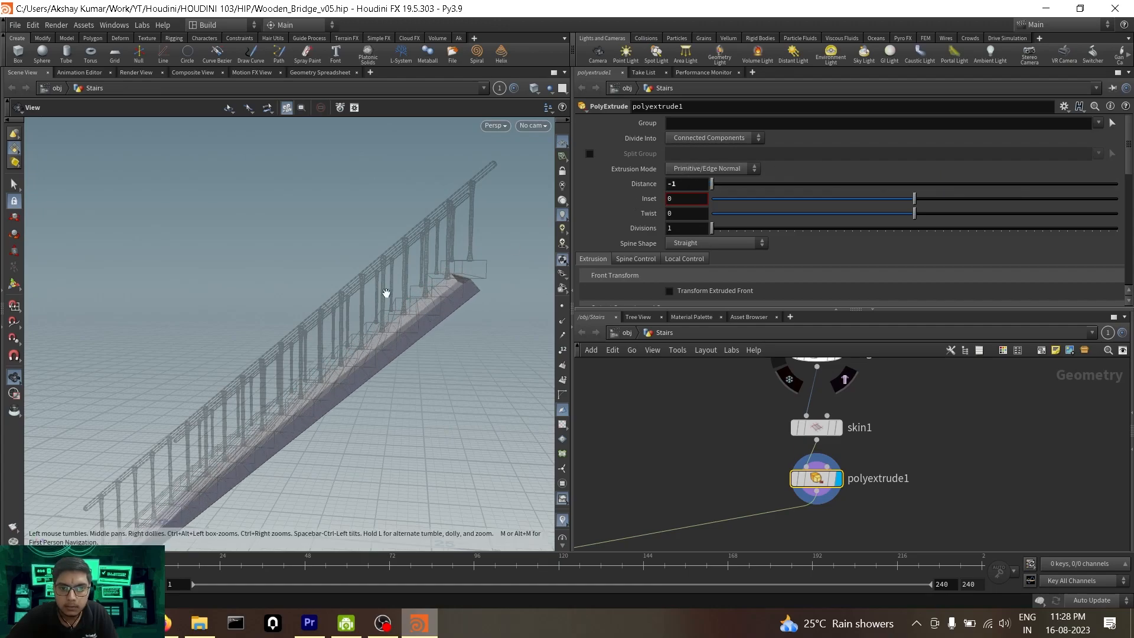
{"action": "scroll", "coordinate": [395, 295], "scroll_direction": "down", "scroll_amount": 3}
{"action": "left_click_drag", "start_coordinate": [374, 347], "coordinate": [425, 295]}
{"action": "left_click_drag", "start_coordinate": [500, 262], "coordinate": [418, 266]}
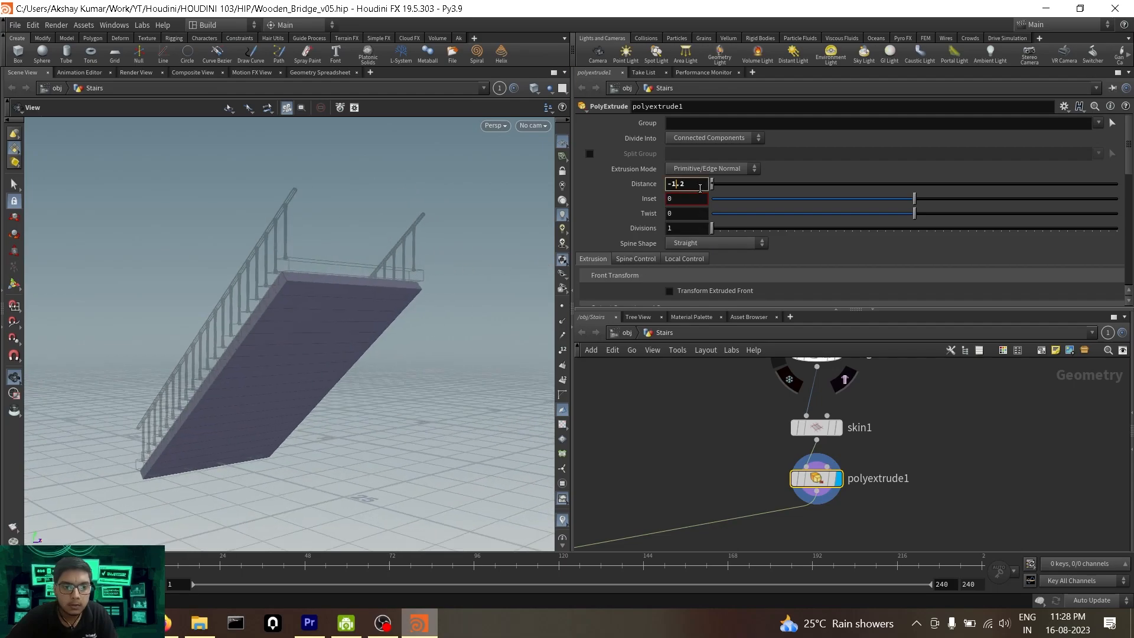
{"action": "left_click_drag", "start_coordinate": [299, 329], "coordinate": [372, 336]}
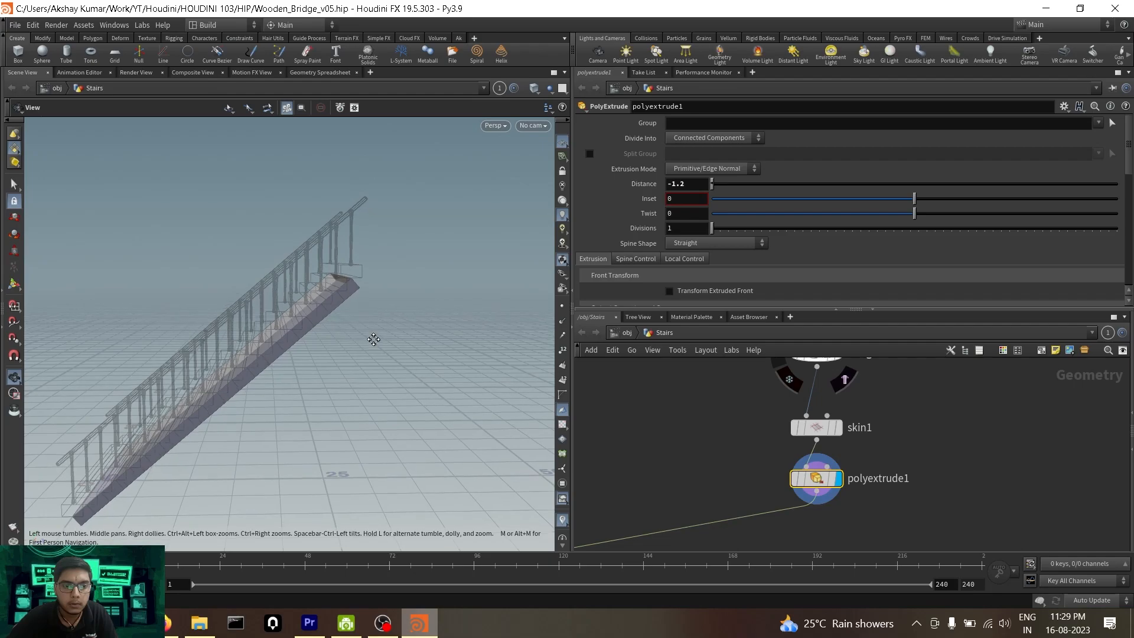
Enable Output Back on polyextrude1 to close the open face of the extruded slab.
{"action": "middle_click_drag", "start_coordinate": [882, 533], "coordinate": [889, 474]}
{"action": "scroll", "coordinate": [720, 282], "scroll_direction": "down", "scroll_amount": 5}
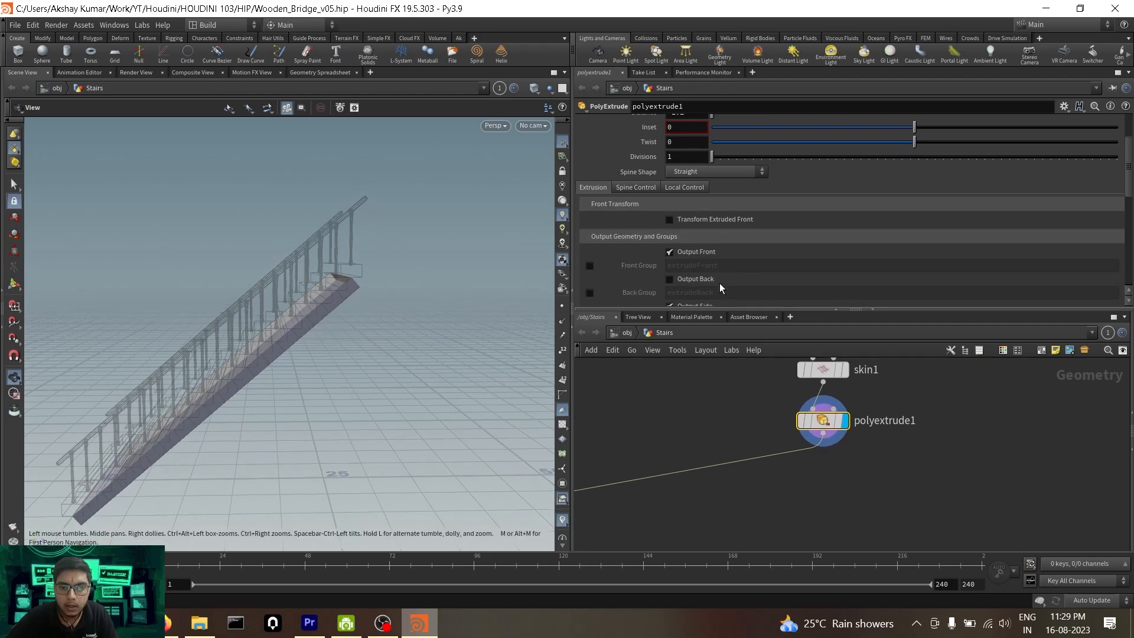
{"action": "left_click_drag", "start_coordinate": [378, 304], "coordinate": [340, 290]}
{"action": "scroll", "coordinate": [289, 317], "scroll_direction": "up", "scroll_amount": 2}
{"action": "left_click_drag", "start_coordinate": [343, 257], "coordinate": [283, 268]}
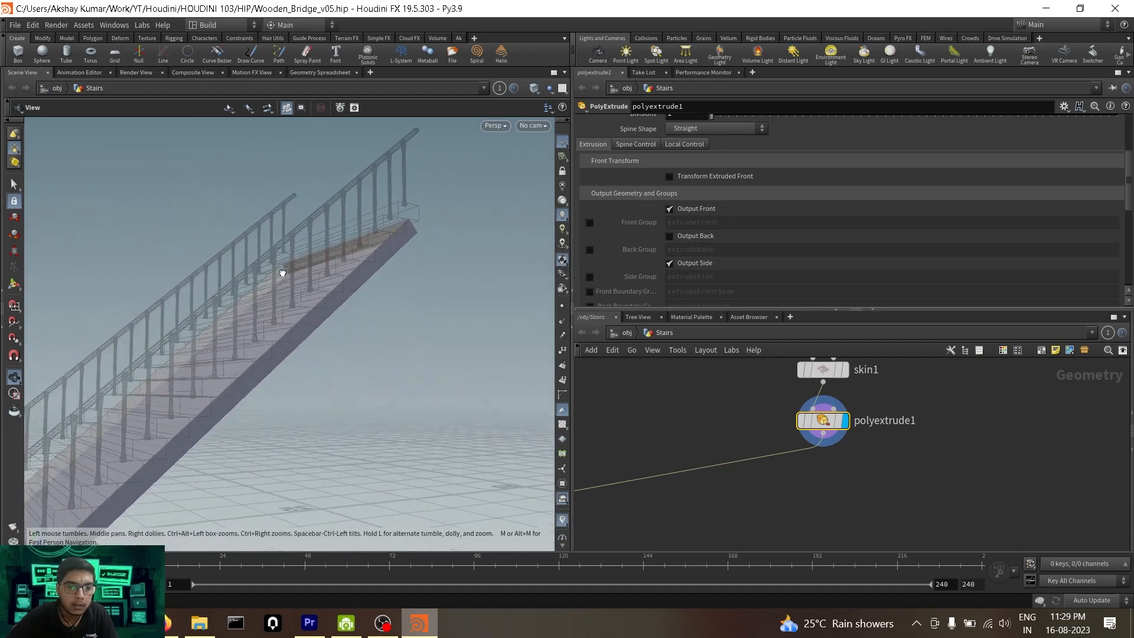
{"action": "left_click", "coordinate": [709, 237]}
{"action": "left_click_drag", "start_coordinate": [372, 268], "coordinate": [350, 308]}
{"action": "scroll", "coordinate": [755, 458], "scroll_direction": "down", "scroll_amount": 3}
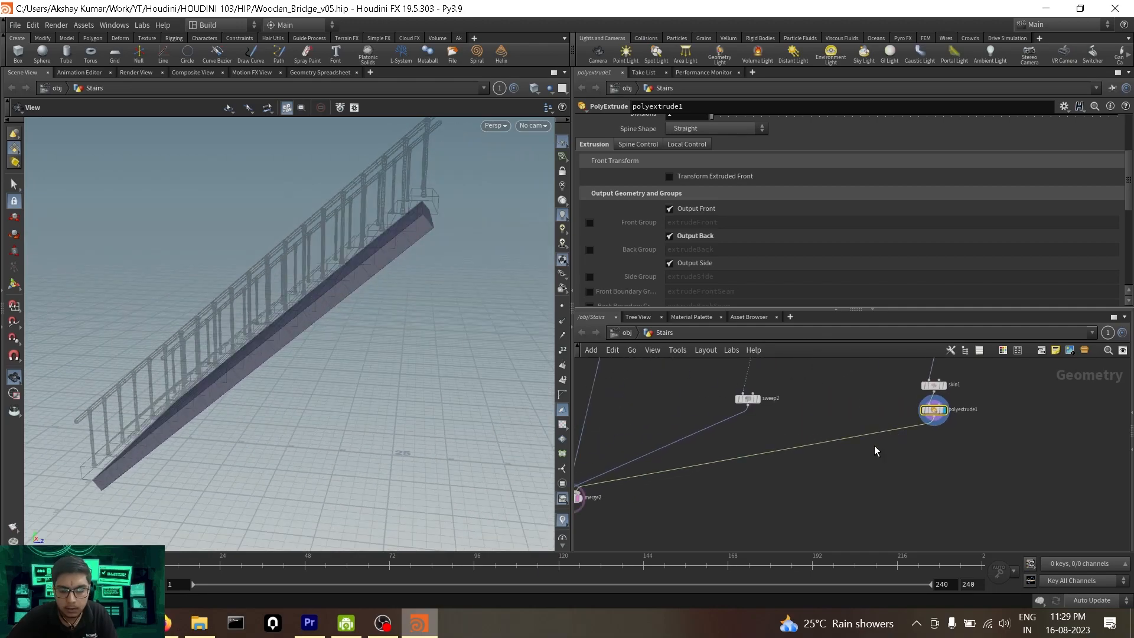
Display merge2 and examine how the extruded slab meets the underside and sides of the steps.
{"action": "left_click", "coordinate": [648, 481]}
{"action": "left_click", "coordinate": [636, 473]}
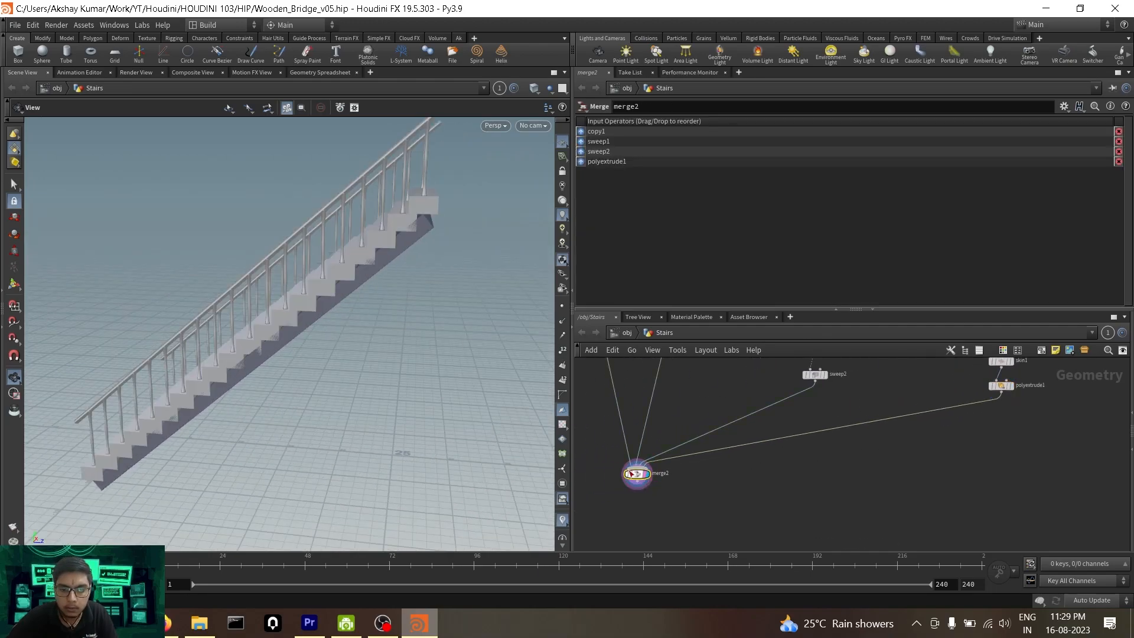
{"action": "left_click_drag", "start_coordinate": [370, 302], "coordinate": [256, 285]}
{"action": "middle_click_drag", "start_coordinate": [408, 274], "coordinate": [311, 307]}
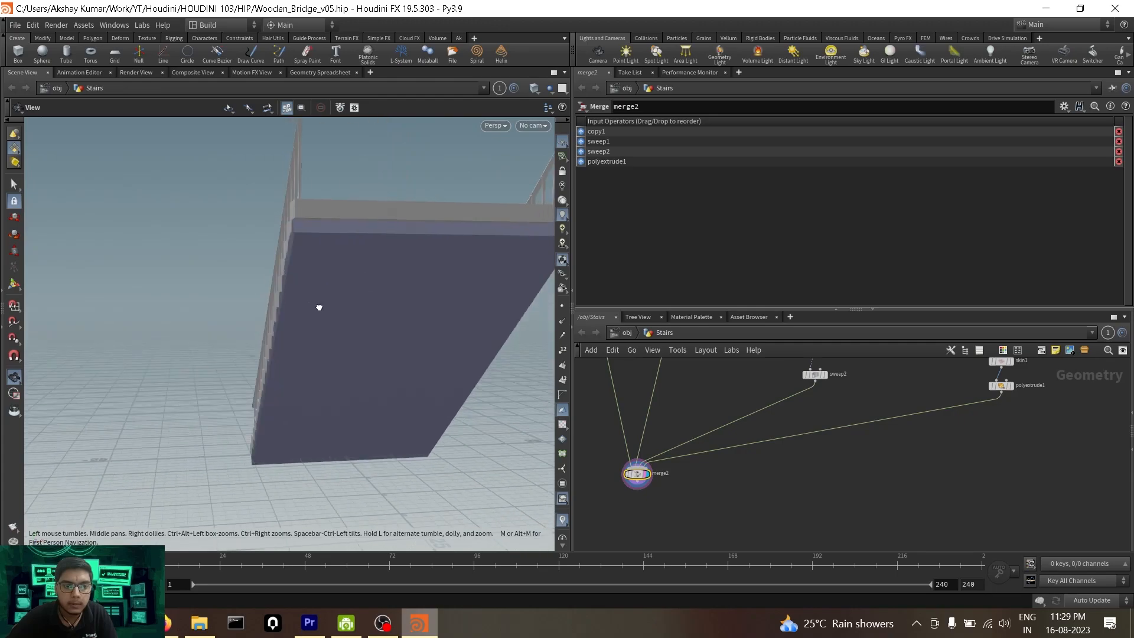
{"action": "left_click_drag", "start_coordinate": [311, 307], "coordinate": [402, 310]}
{"action": "left_click_drag", "start_coordinate": [302, 290], "coordinate": [334, 282]}
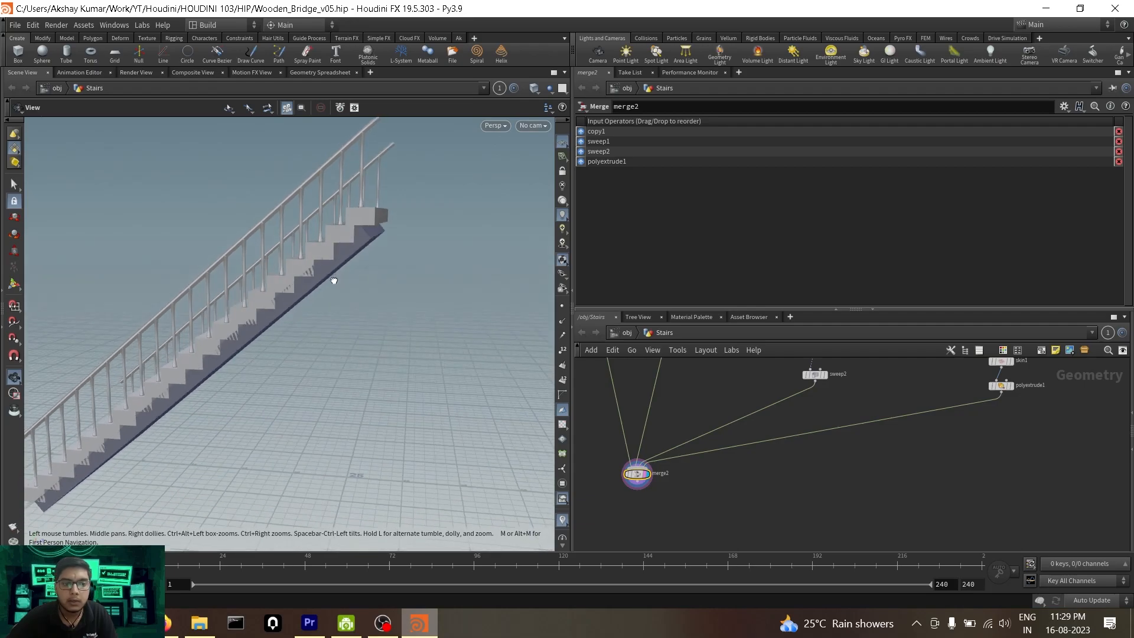
{"action": "scroll", "coordinate": [304, 267], "scroll_direction": "up", "scroll_amount": 10}
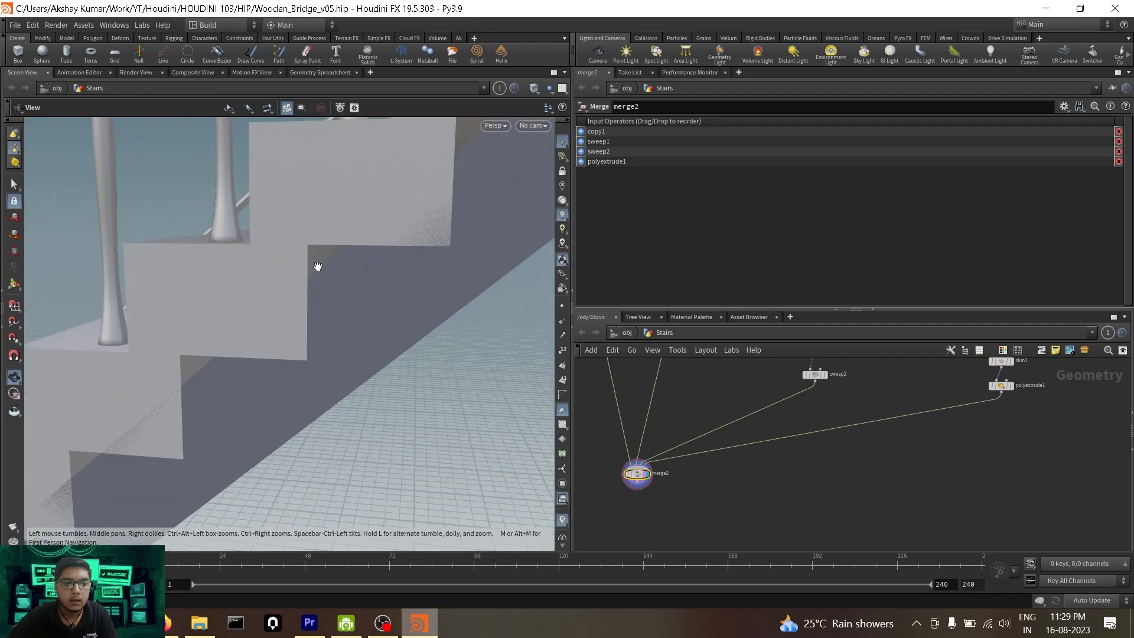
{"action": "scroll", "coordinate": [357, 283], "scroll_direction": "up", "scroll_amount": 3}
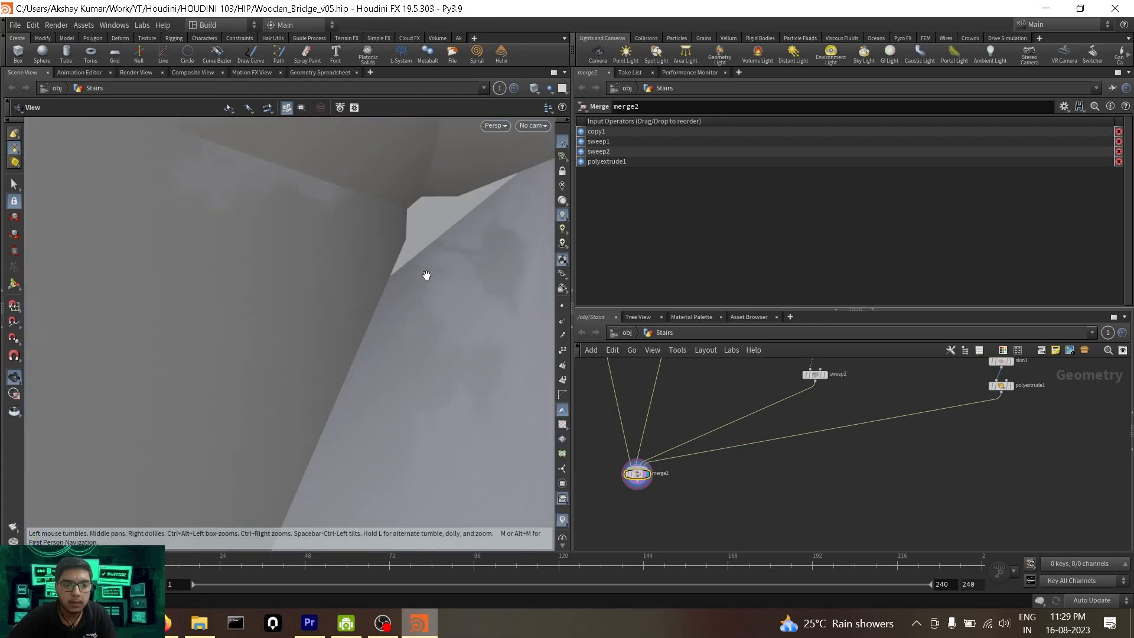
{"action": "scroll", "coordinate": [397, 254], "scroll_direction": "down", "scroll_amount": 10}
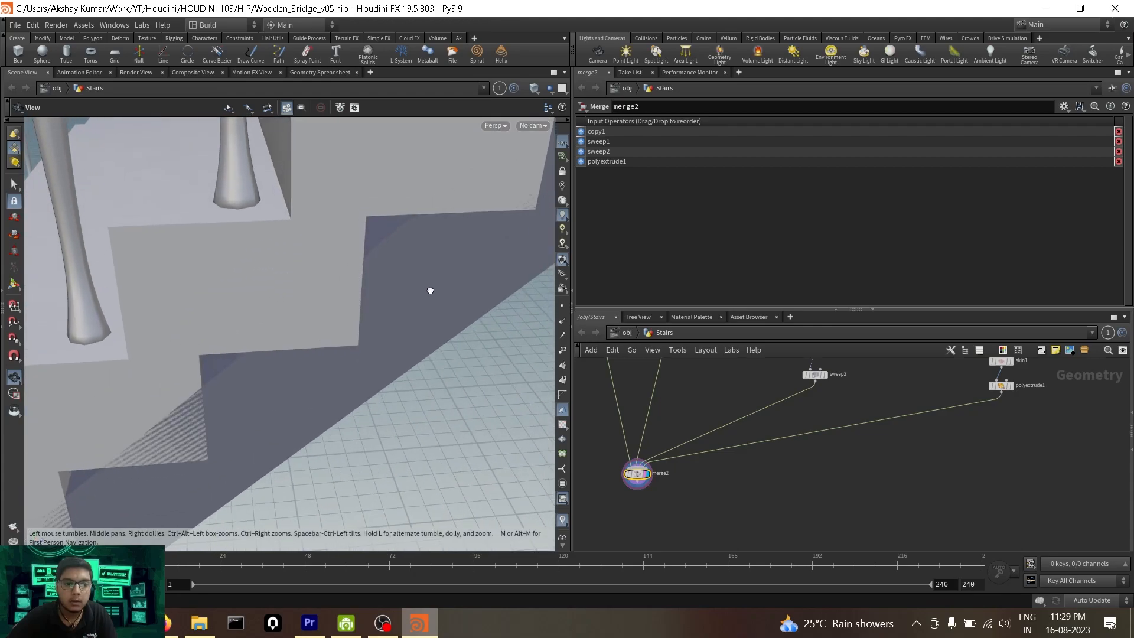
{"action": "scroll", "coordinate": [424, 272], "scroll_direction": "down", "scroll_amount": 5}
{"action": "left_click_drag", "start_coordinate": [425, 271], "coordinate": [306, 331]}
Insert a Reverse node between polyextrude1 and merge2.
{"action": "middle_click_drag", "start_coordinate": [1026, 421], "coordinate": [864, 501]}
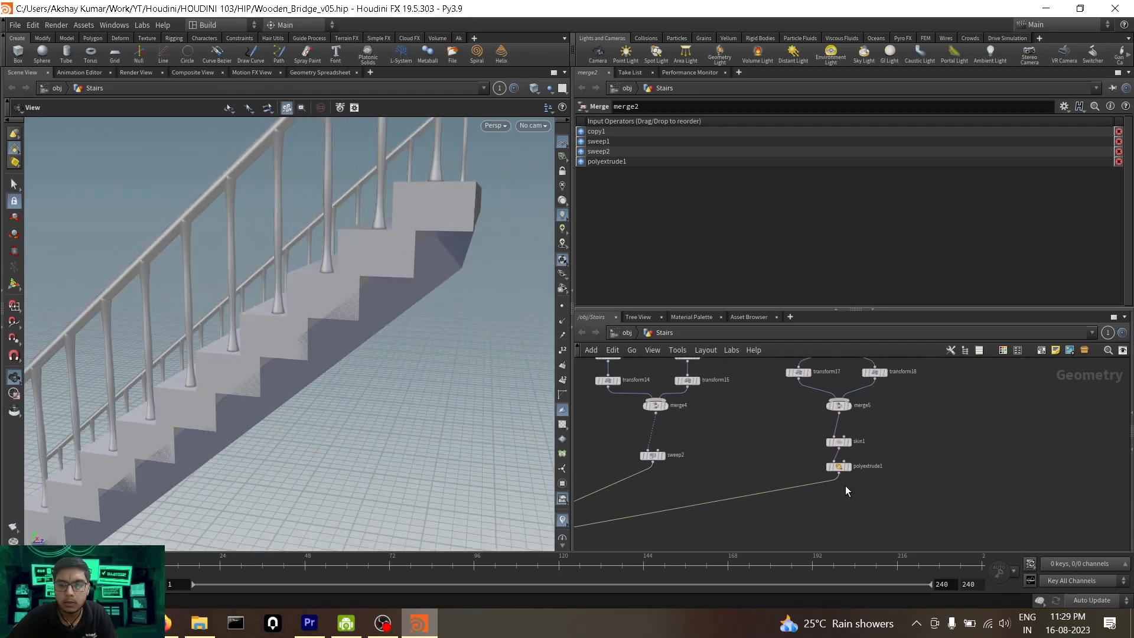
{"action": "scroll", "coordinate": [845, 485], "scroll_direction": "up", "scroll_amount": 3}
{"action": "key", "text": "Tab"}
{"action": "type", "text": "re"}
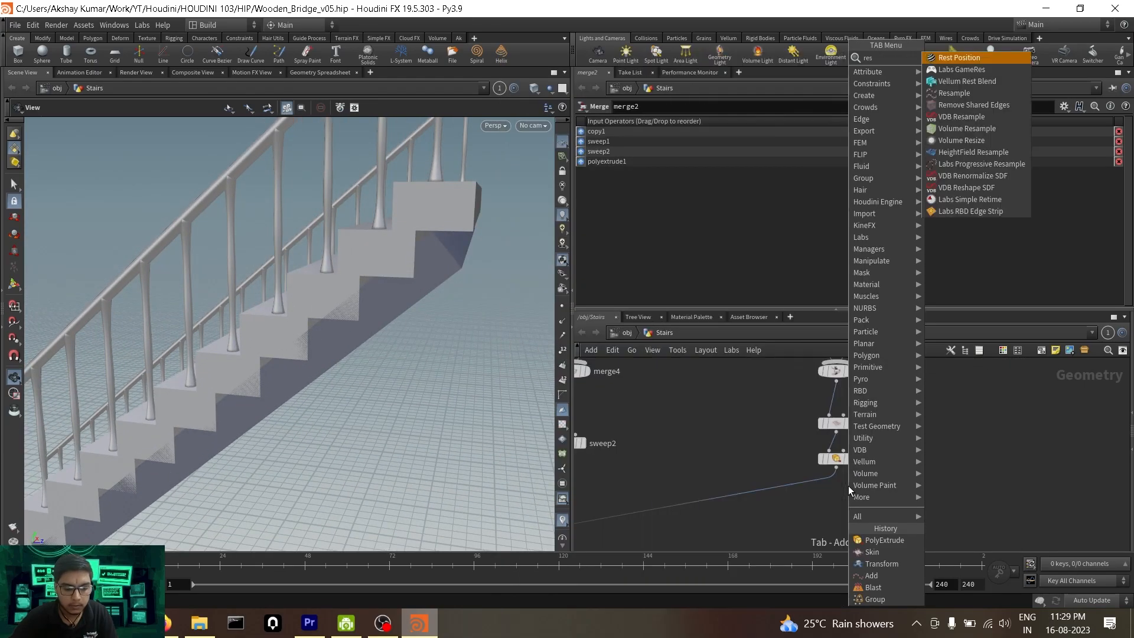
{"action": "key", "text": "BackSpace"}
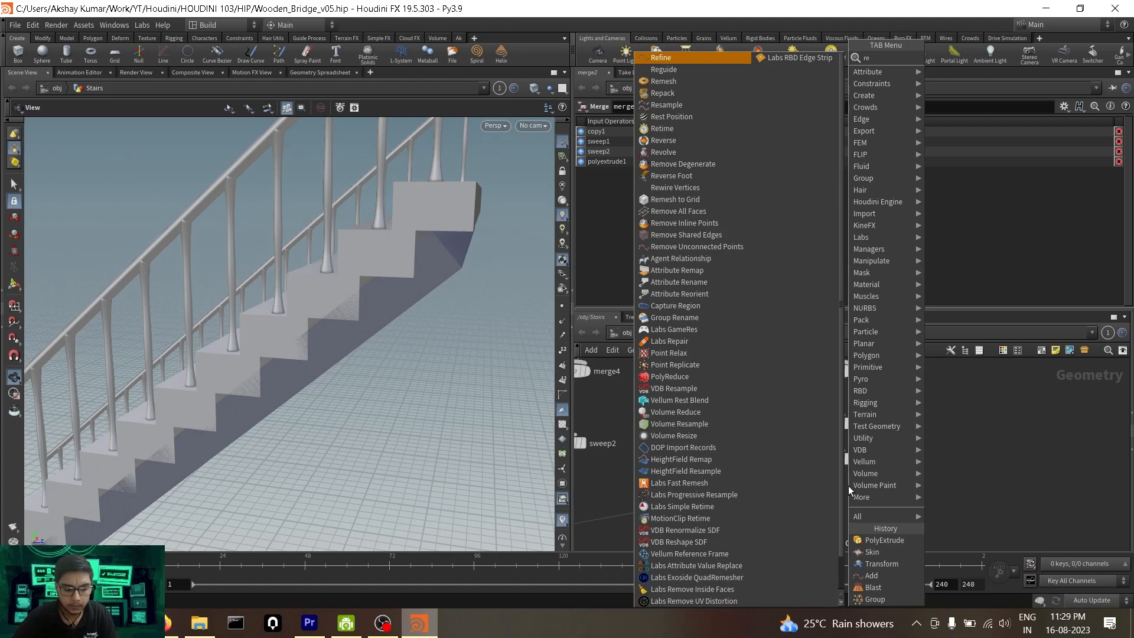
{"action": "type", "text": "v"}
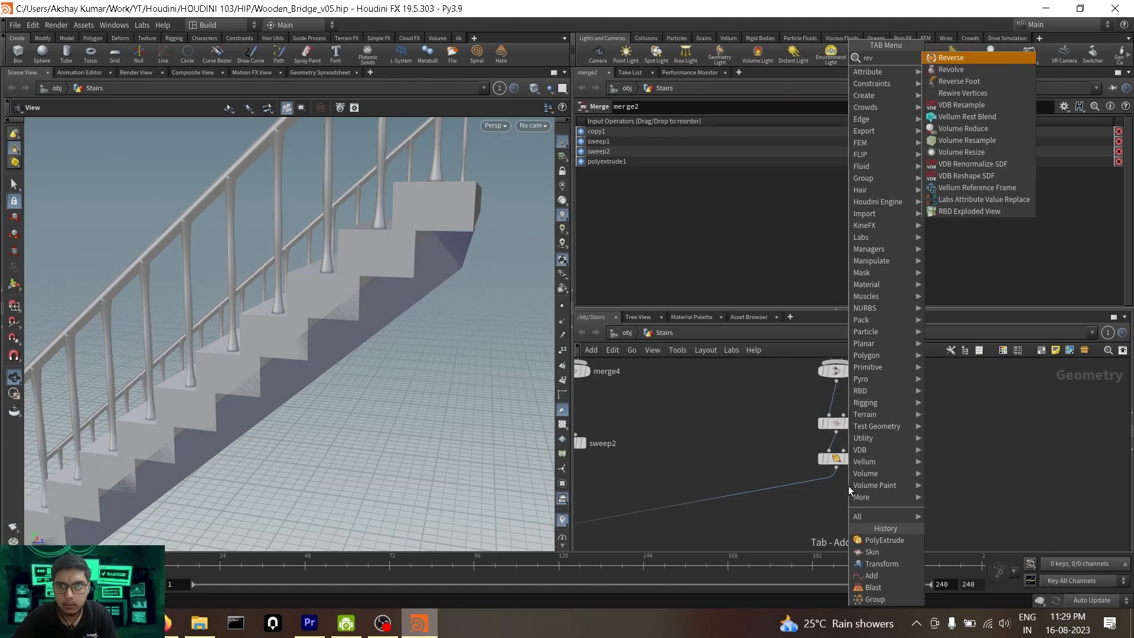
{"action": "key", "text": "Return"}
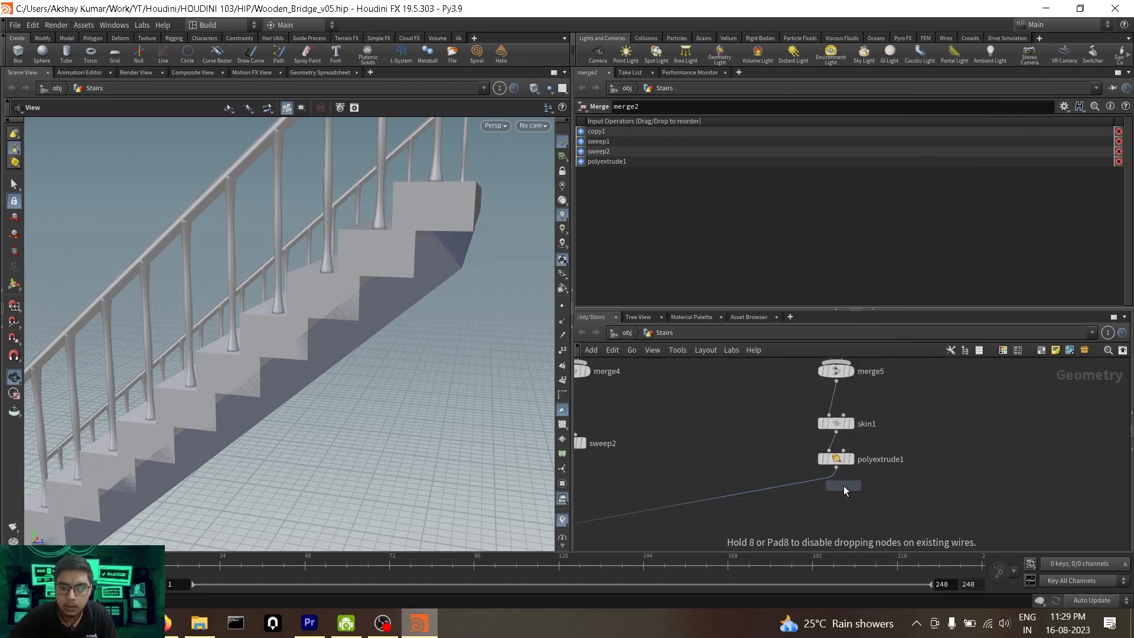
{"action": "left_click", "coordinate": [834, 481]}
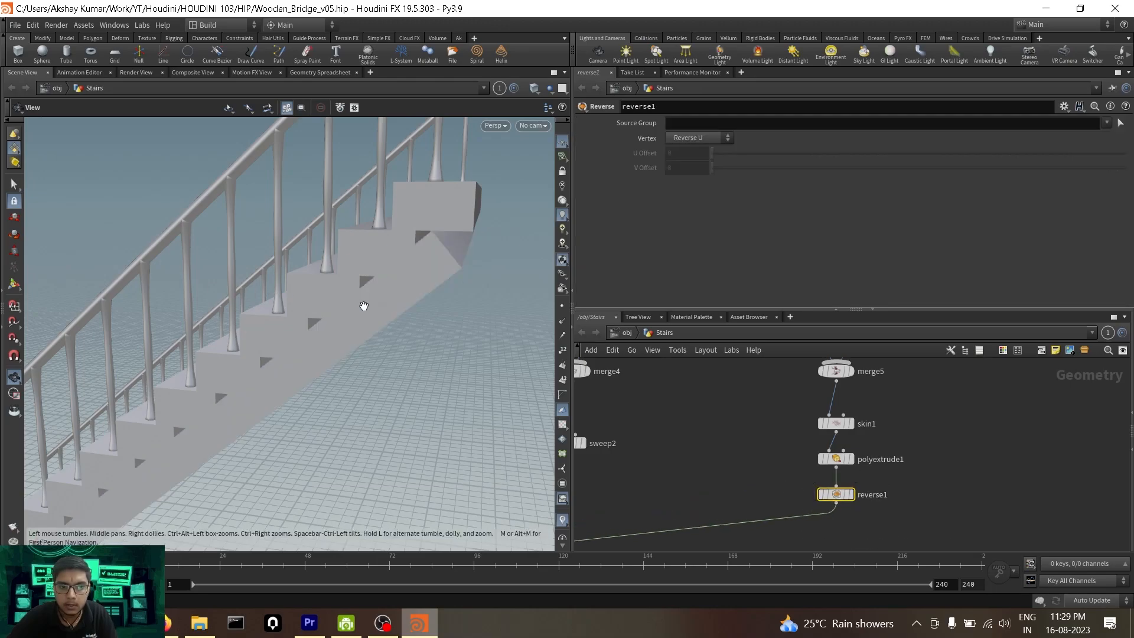
Duplicate polyextrude1 as a parallel branch from skin1 and set the copy's distance to 0.
{"action": "scroll", "coordinate": [363, 305], "scroll_direction": "down", "scroll_amount": 10}
{"action": "left_click_drag", "start_coordinate": [366, 335], "coordinate": [397, 354]}
{"action": "scroll", "coordinate": [413, 328], "scroll_direction": "up", "scroll_amount": 3}
{"action": "left_click_drag", "start_coordinate": [319, 425], "coordinate": [309, 383]}
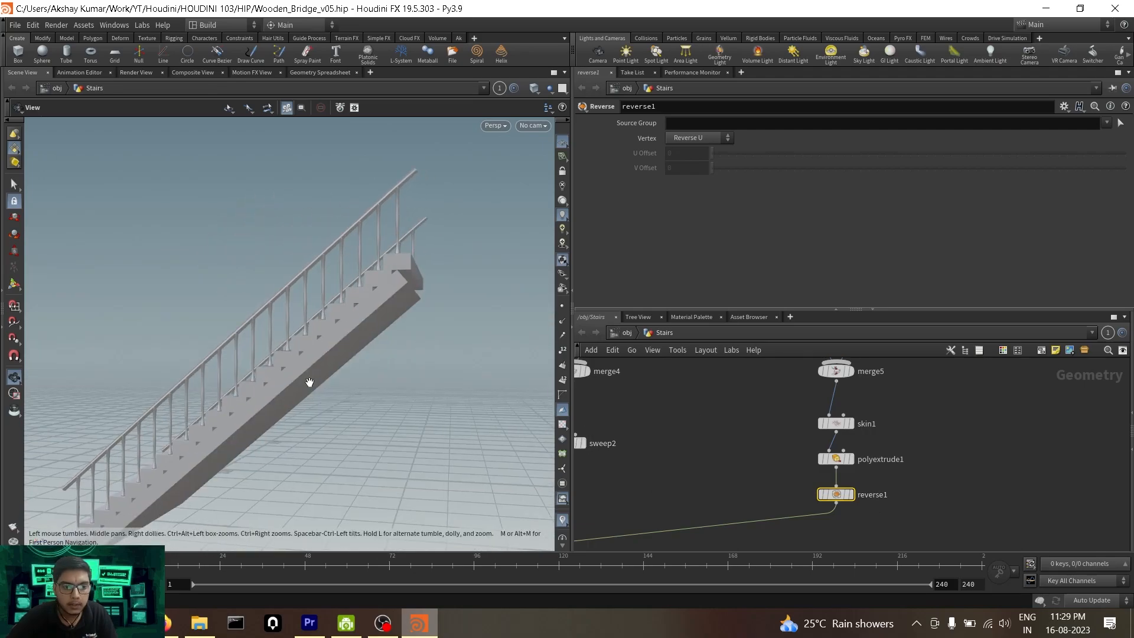
{"action": "scroll", "coordinate": [358, 324], "scroll_direction": "up", "scroll_amount": 8}
{"action": "left_click_drag", "start_coordinate": [353, 337], "coordinate": [378, 296]}
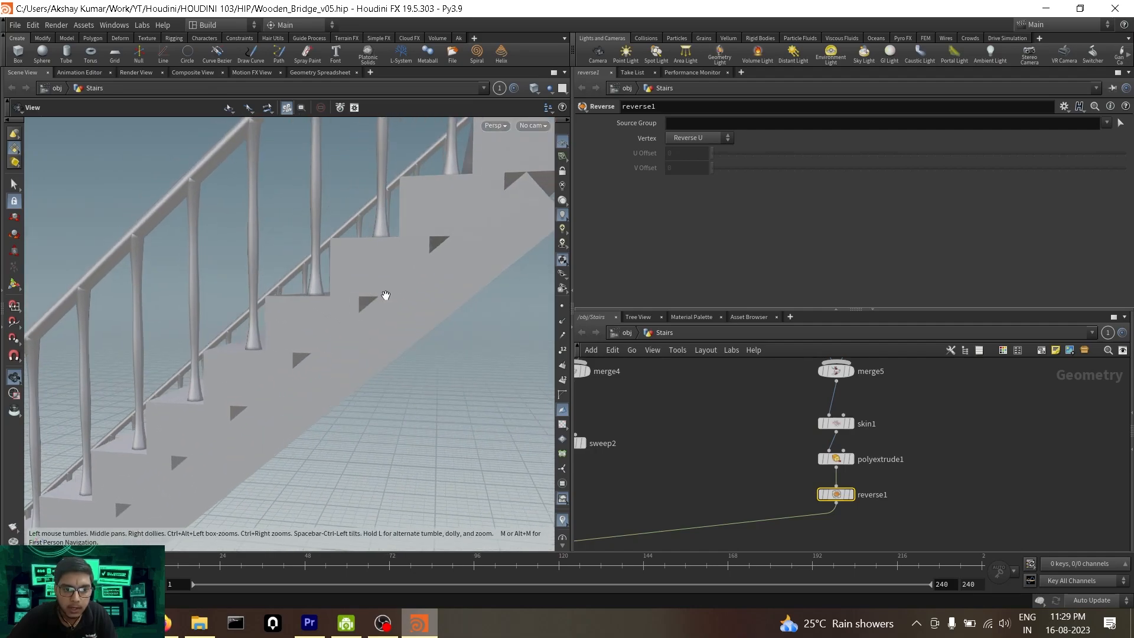
{"action": "middle_click_drag", "start_coordinate": [910, 471], "coordinate": [853, 474]}
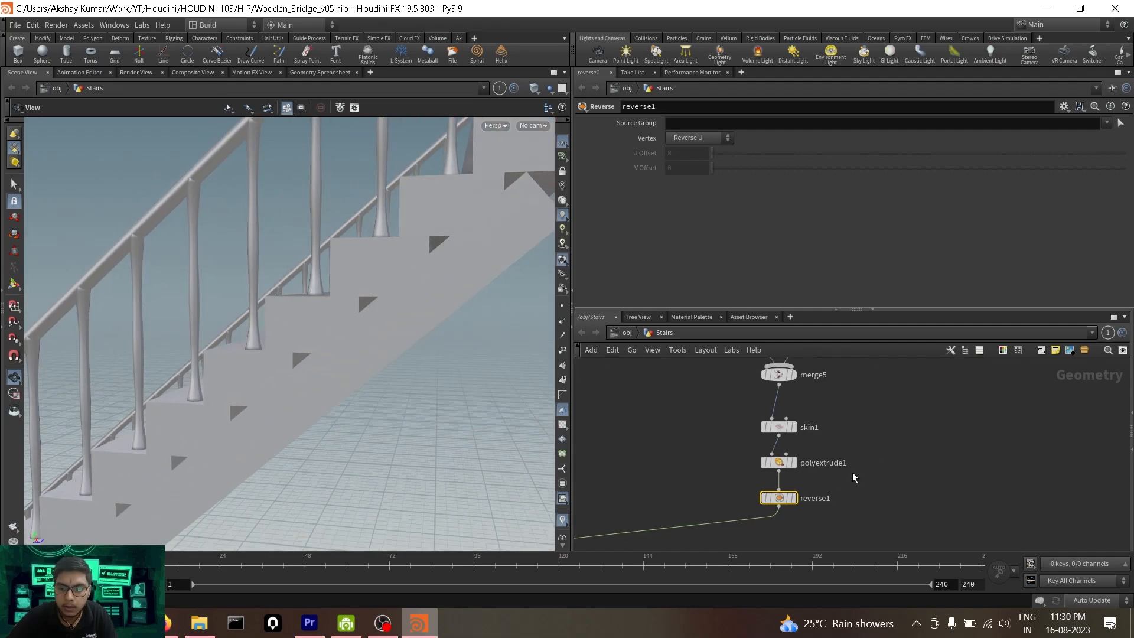
{"action": "left_click", "coordinate": [778, 463]}
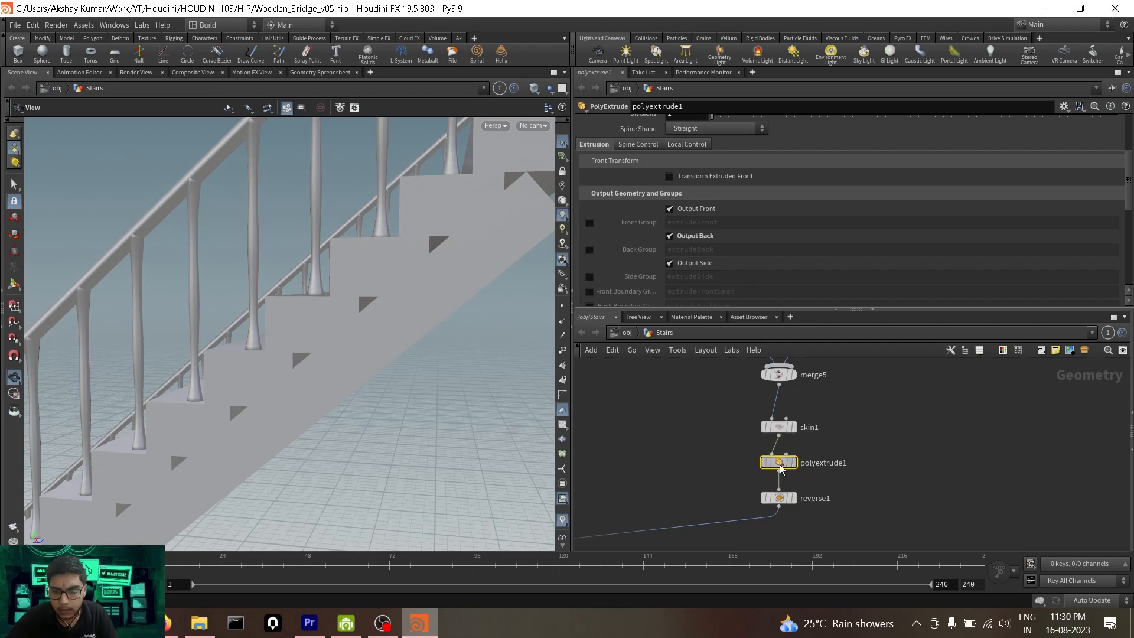
{"action": "left_click_drag", "start_coordinate": [902, 466], "coordinate": [899, 471], "text": "alt"}
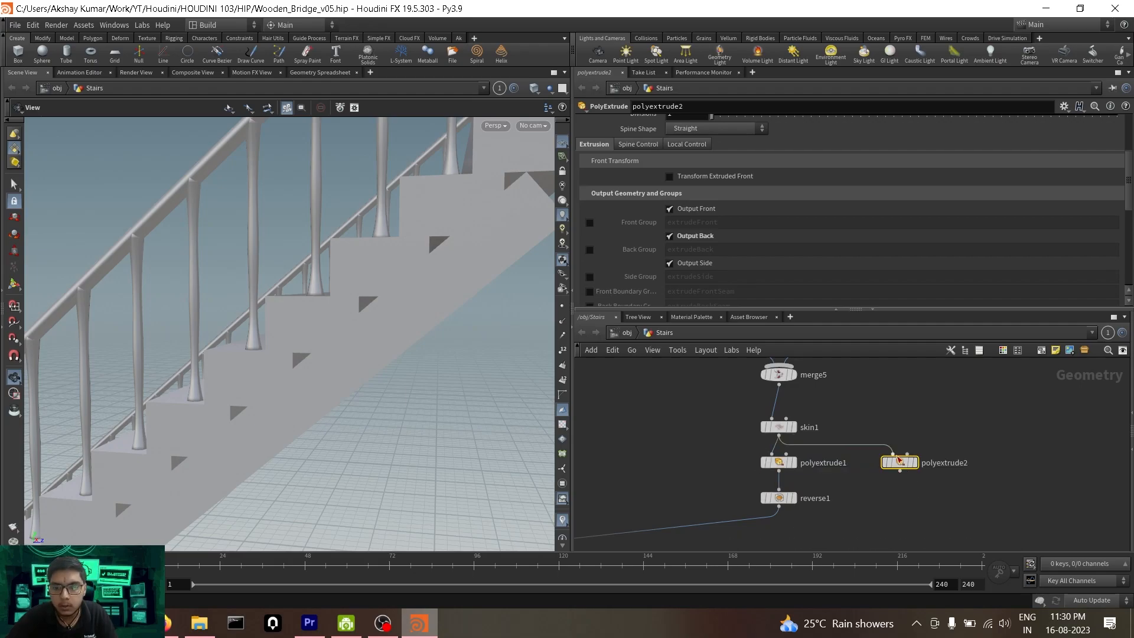
{"action": "scroll", "coordinate": [827, 195], "scroll_direction": "up", "scroll_amount": 3}
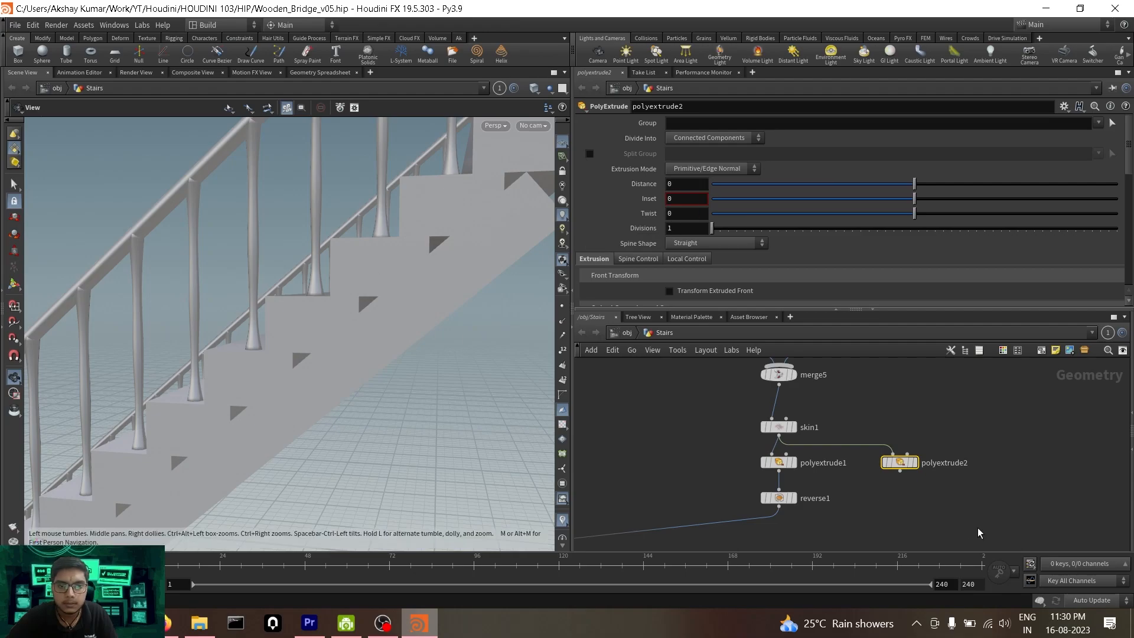
Select polyextrude1 and polyextrude2 and combine their outputs in a new Merge node.
{"action": "left_click_drag", "start_coordinate": [907, 473], "coordinate": [808, 477]}
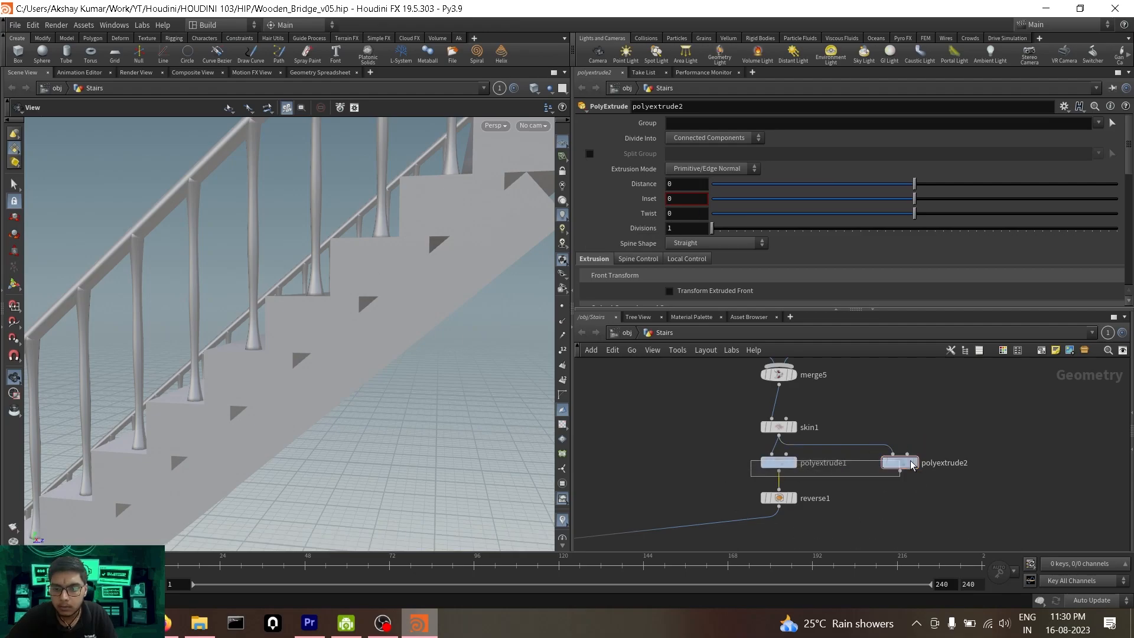
{"action": "left_click", "coordinate": [891, 465], "text": "shift"}
{"action": "key", "text": "Escape"}
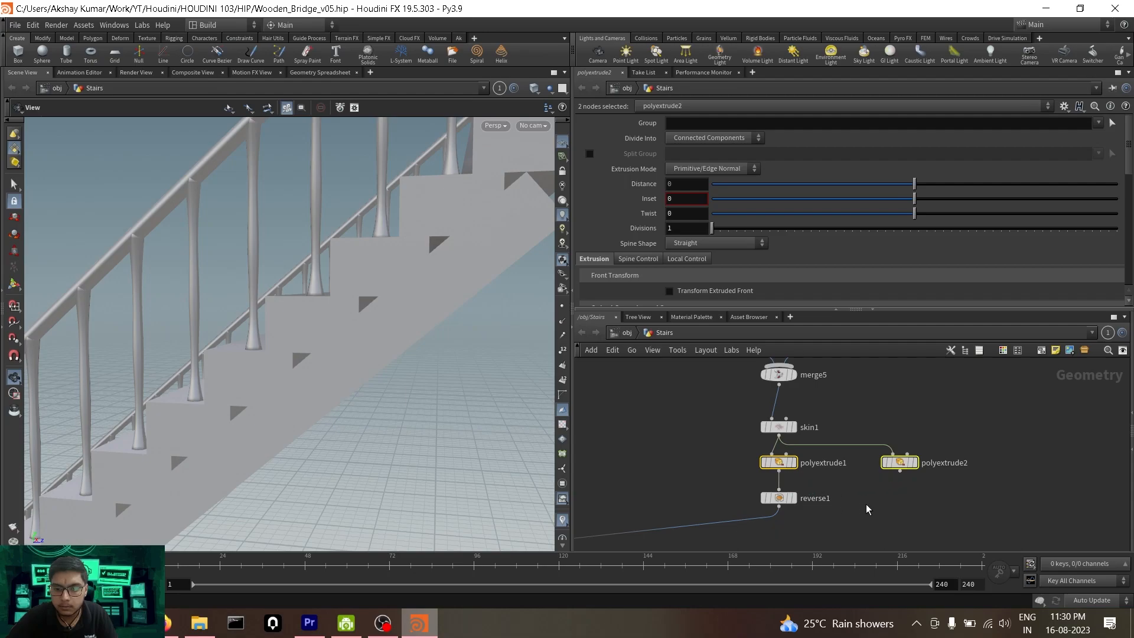
{"action": "left_click_drag", "start_coordinate": [915, 500], "coordinate": [915, 501]}
{"action": "middle_click_drag", "start_coordinate": [871, 519], "coordinate": [919, 466]}
{"action": "scroll", "coordinate": [887, 500], "scroll_direction": "down", "scroll_amount": 2}
{"action": "middle_click_drag", "start_coordinate": [843, 485], "coordinate": [900, 467]}
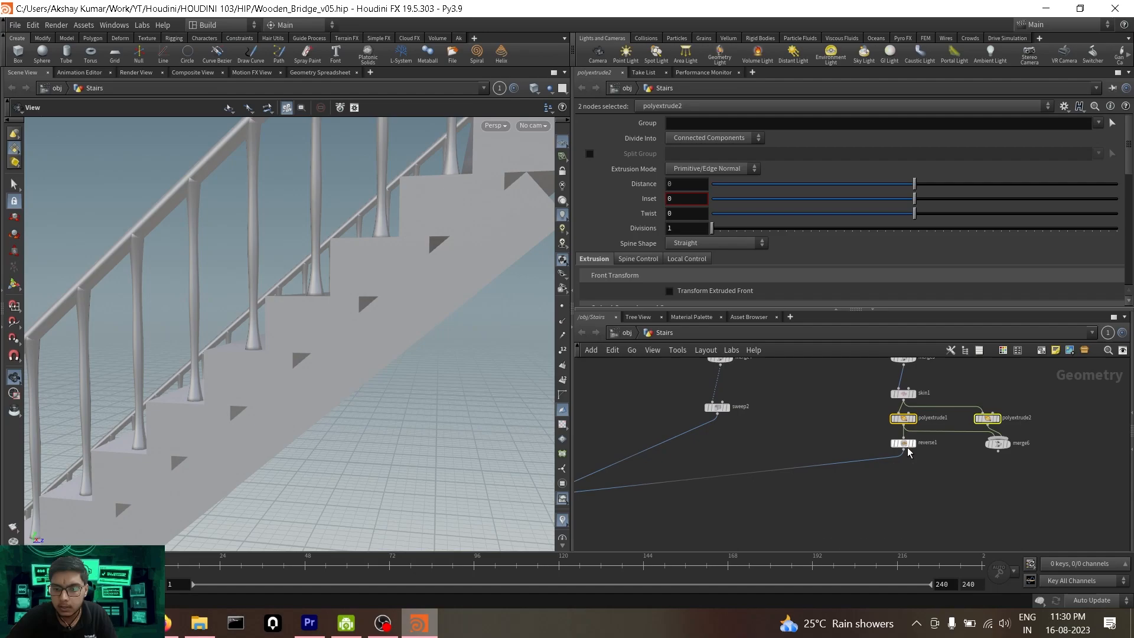
Rewire the new merge to take reverse1 instead of polyextrude1, and feed that merge into merge2 in place of reverse1.
{"action": "left_click_drag", "start_coordinate": [950, 433], "coordinate": [905, 451]}
{"action": "left_click_drag", "start_coordinate": [998, 445], "coordinate": [951, 477]}
{"action": "left_click", "coordinate": [883, 471]}
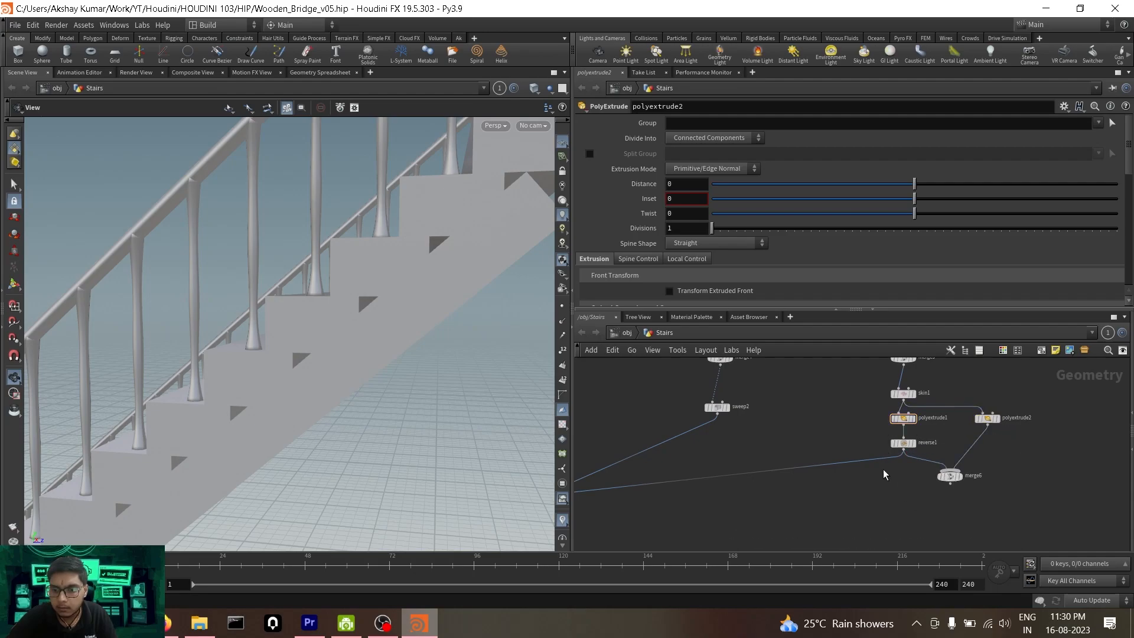
{"action": "left_click_drag", "start_coordinate": [880, 459], "coordinate": [950, 485]}
{"action": "scroll", "coordinate": [914, 499], "scroll_direction": "down", "scroll_amount": 2}
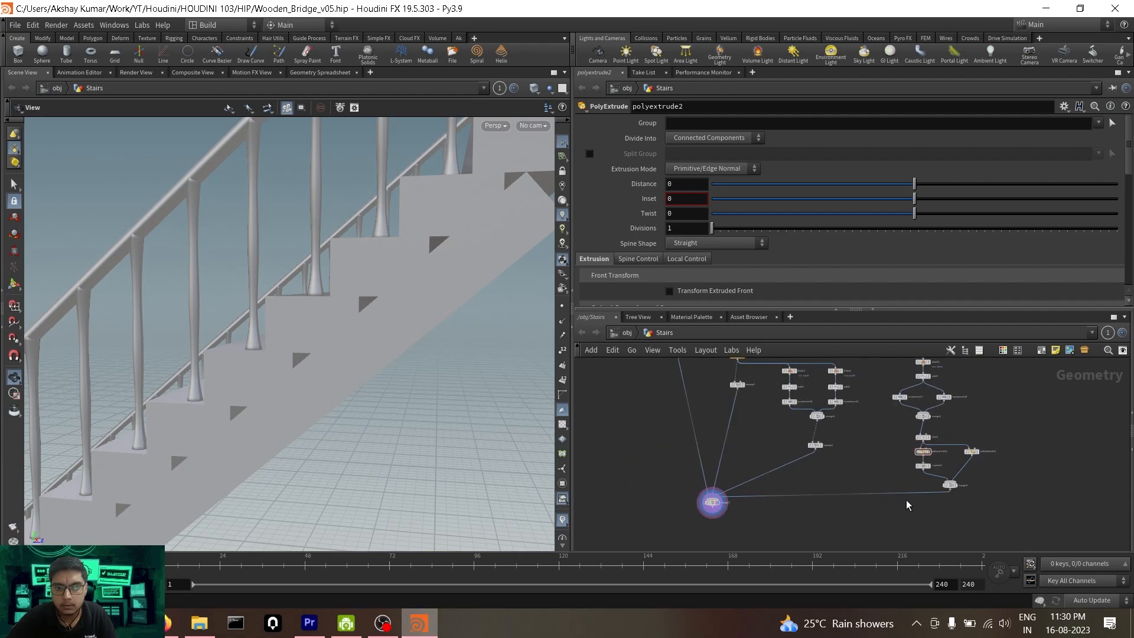
Display polyextrude2 and set its extrusion distance to 0.5.
{"action": "middle_click_drag", "start_coordinate": [706, 517], "coordinate": [809, 484]}
{"action": "scroll", "coordinate": [809, 484], "scroll_direction": "up", "scroll_amount": 2}
{"action": "left_click_drag", "start_coordinate": [493, 283], "coordinate": [428, 290]}
{"action": "scroll", "coordinate": [460, 345], "scroll_direction": "down", "scroll_amount": 6}
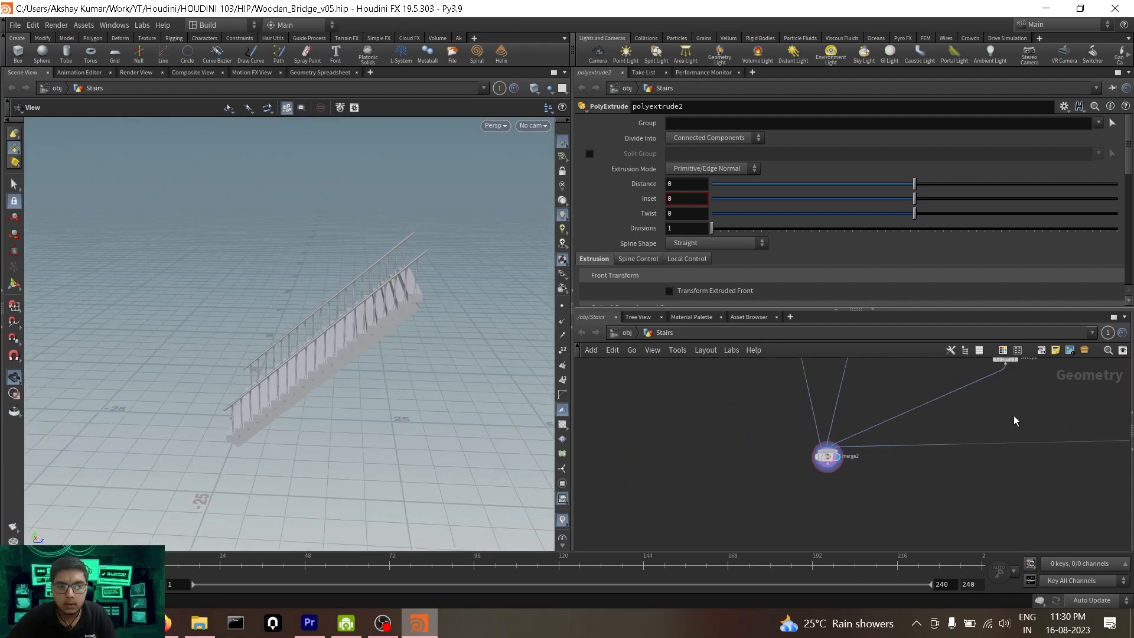
{"action": "middle_click_drag", "start_coordinate": [1002, 421], "coordinate": [617, 490]}
{"action": "scroll", "coordinate": [921, 456], "scroll_direction": "up", "scroll_amount": 3}
{"action": "left_click", "coordinate": [866, 424]}
{"action": "left_click_drag", "start_coordinate": [511, 415], "coordinate": [455, 357]}
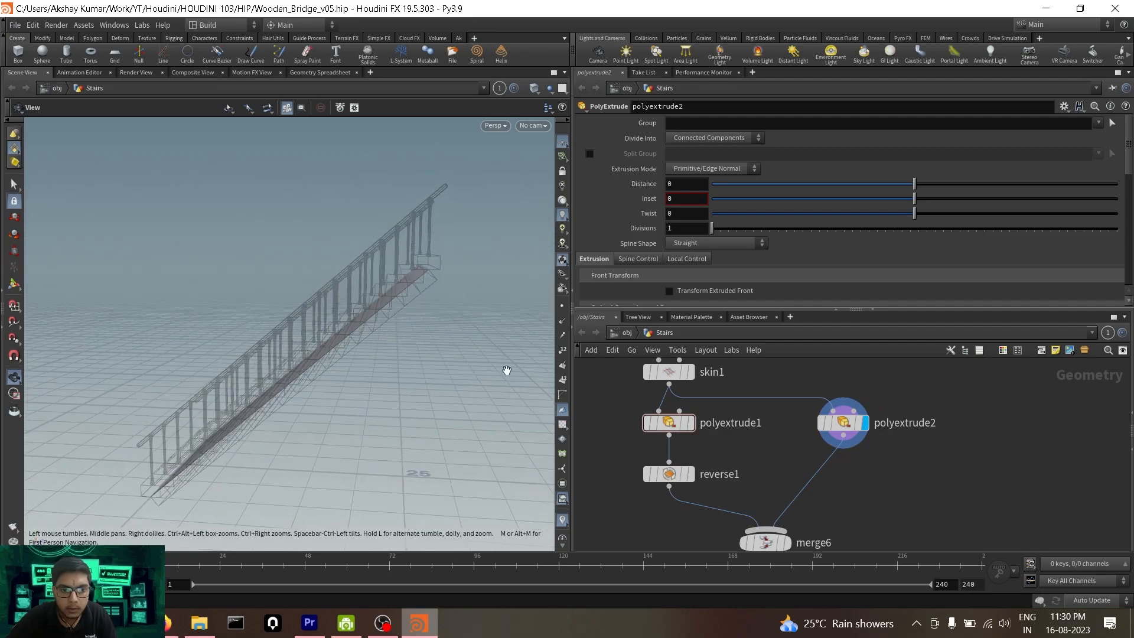
{"action": "scroll", "coordinate": [965, 413], "scroll_direction": "up", "scroll_amount": 1}
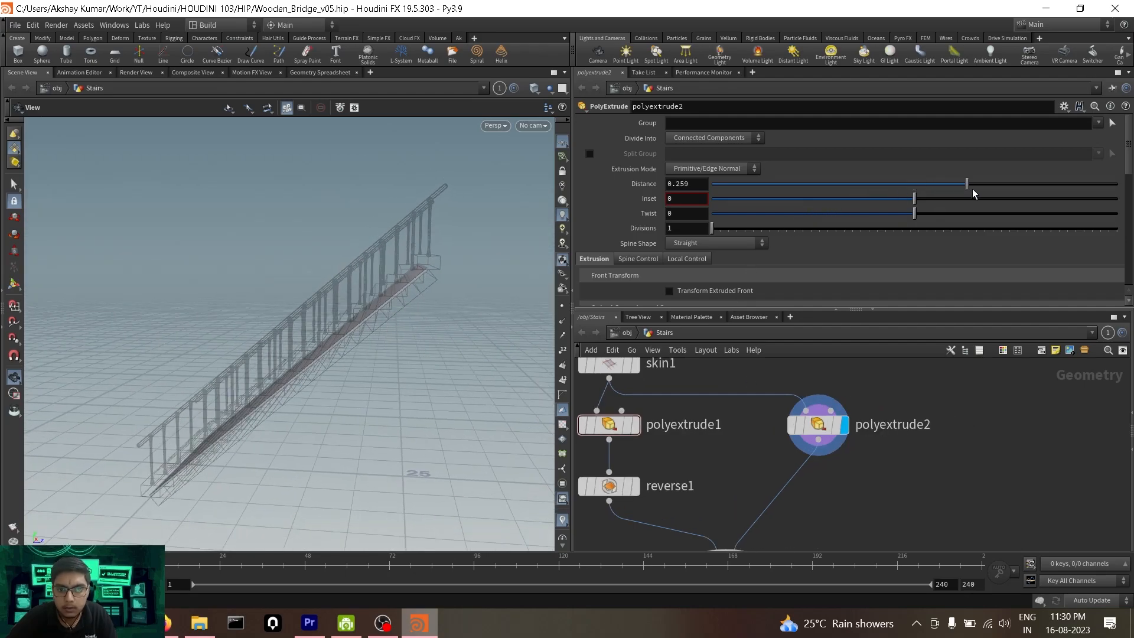
{"action": "left_click_drag", "start_coordinate": [973, 190], "coordinate": [1049, 196]}
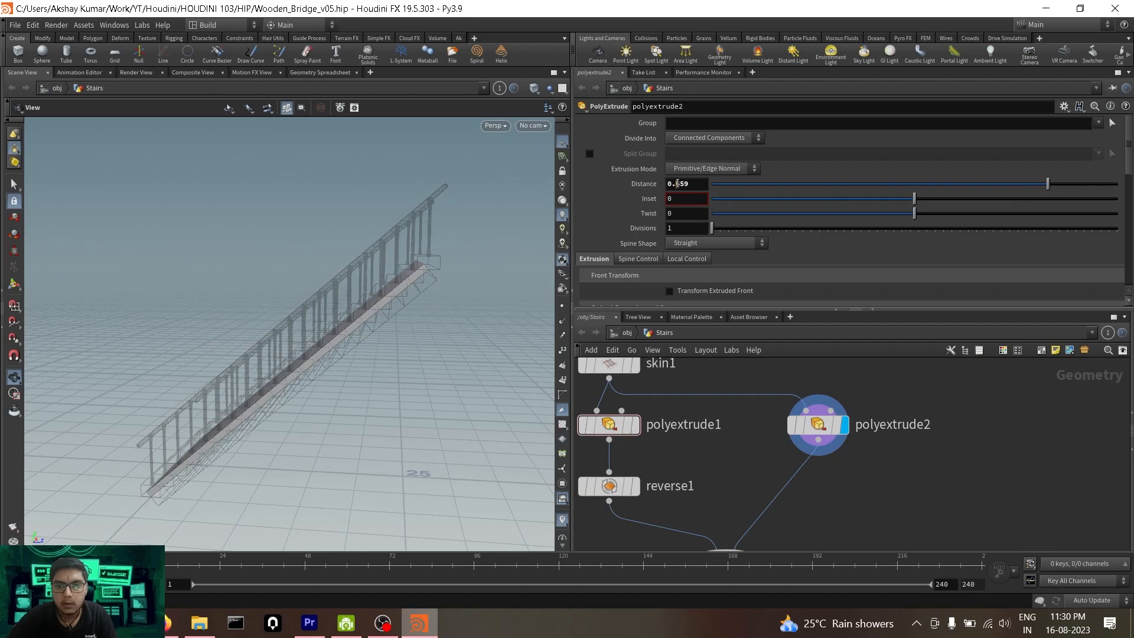
Display the merge2 output and examine the slab under the staircase from the side and below.
{"action": "scroll", "coordinate": [828, 436], "scroll_direction": "down", "scroll_amount": 3}
{"action": "middle_click_drag", "start_coordinate": [848, 465], "coordinate": [891, 394]}
{"action": "scroll", "coordinate": [833, 456], "scroll_direction": "down", "scroll_amount": 3}
{"action": "middle_click_drag", "start_coordinate": [741, 501], "coordinate": [946, 441]}
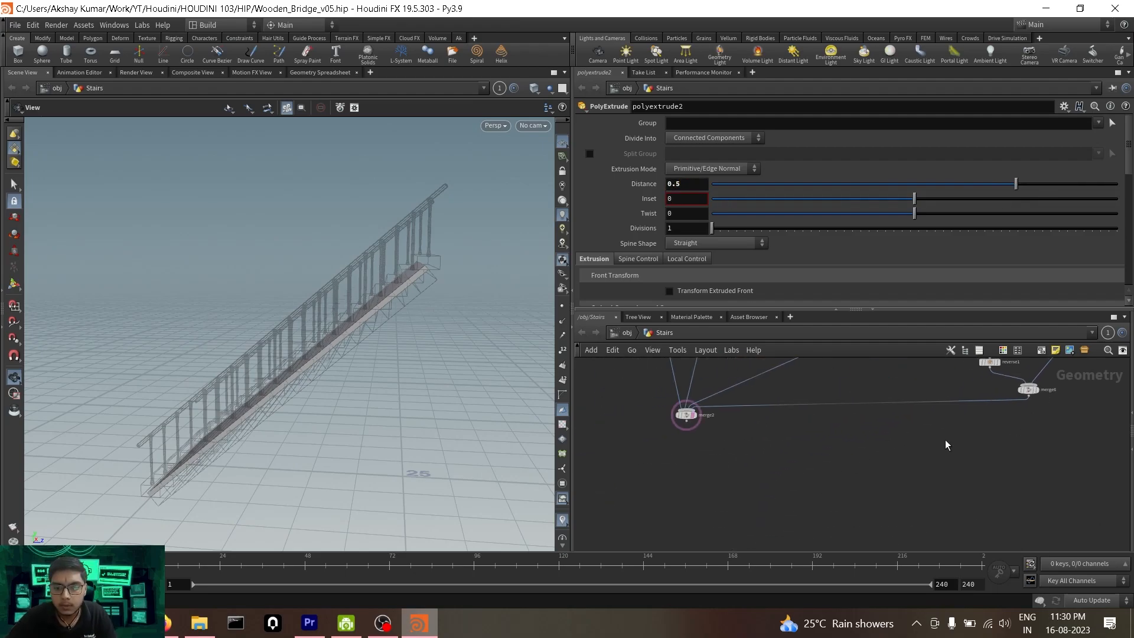
{"action": "left_click", "coordinate": [700, 404]}
{"action": "scroll", "coordinate": [312, 337], "scroll_direction": "up", "scroll_amount": 2}
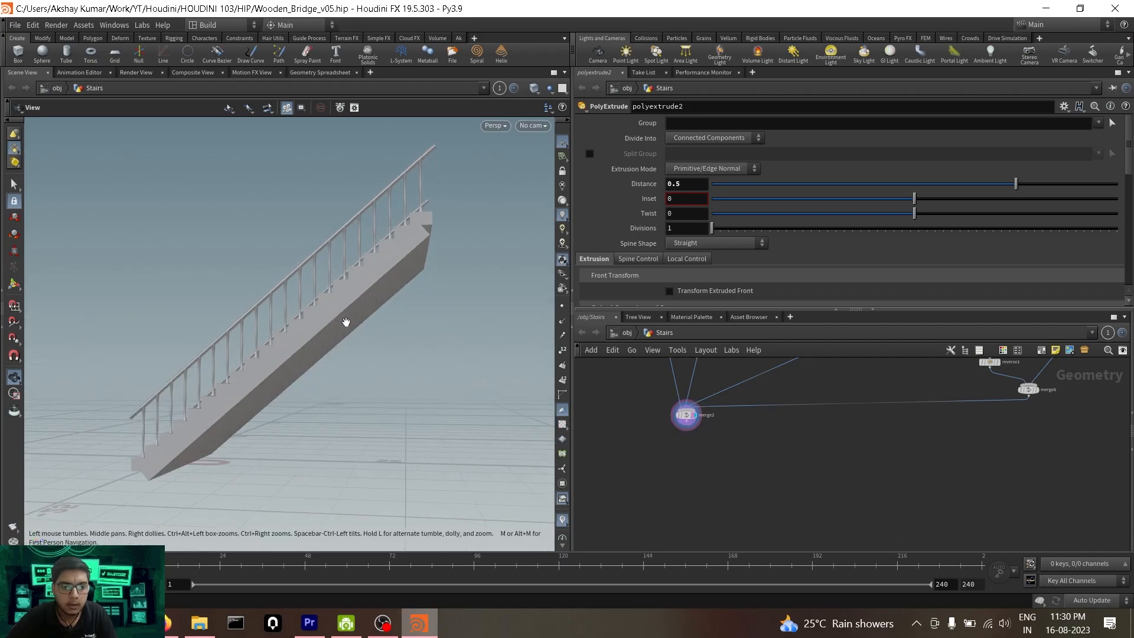
{"action": "scroll", "coordinate": [379, 334], "scroll_direction": "up", "scroll_amount": 4}
{"action": "left_click_drag", "start_coordinate": [380, 334], "coordinate": [348, 328]}
{"action": "left_click_drag", "start_coordinate": [346, 254], "coordinate": [309, 304]}
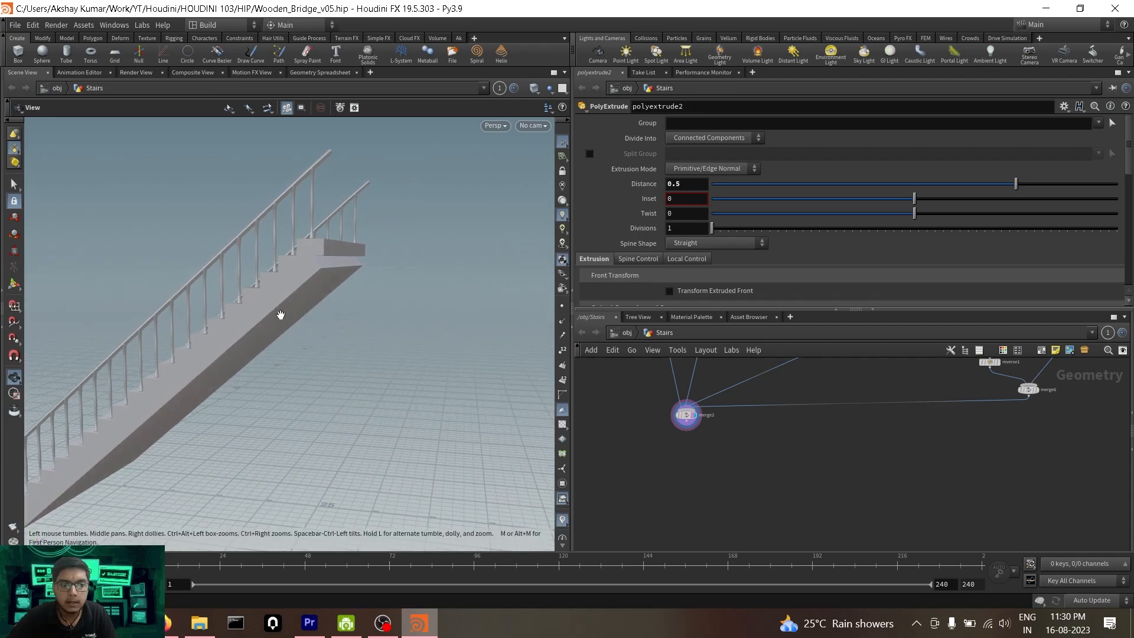
Set the Y and Z scale of transform17 to 1.3.
{"action": "scroll", "coordinate": [1045, 440], "scroll_direction": "down", "scroll_amount": 4}
{"action": "middle_click_drag", "start_coordinate": [1062, 381], "coordinate": [922, 476]}
{"action": "scroll", "coordinate": [945, 454], "scroll_direction": "up", "scroll_amount": 4}
{"action": "scroll", "coordinate": [881, 455], "scroll_direction": "up", "scroll_amount": 1}
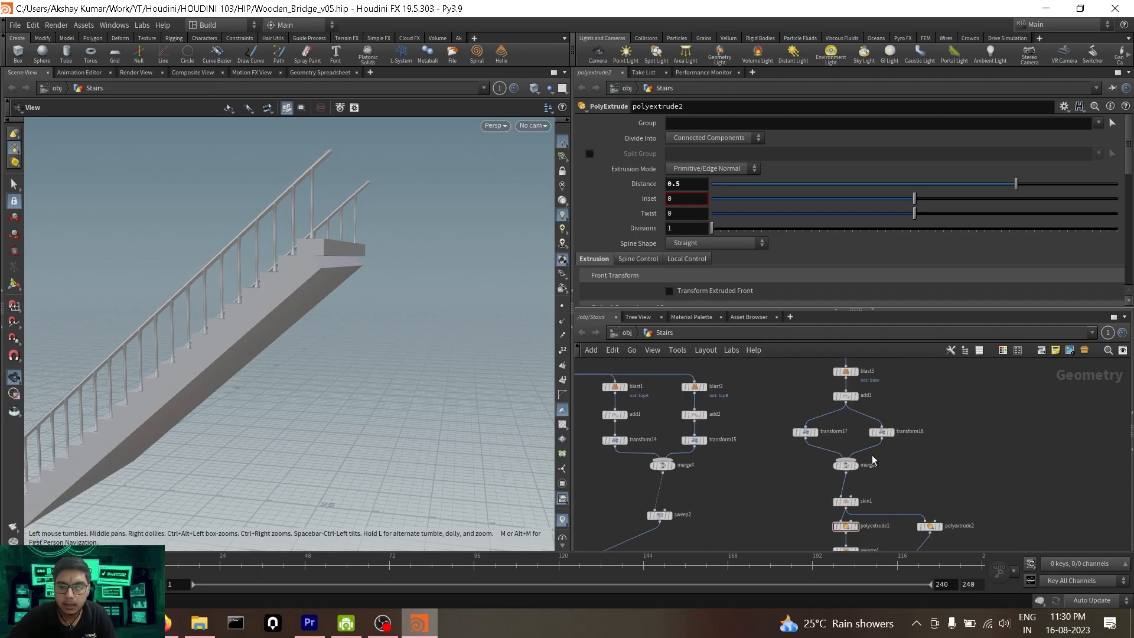
{"action": "left_click", "coordinate": [804, 431]}
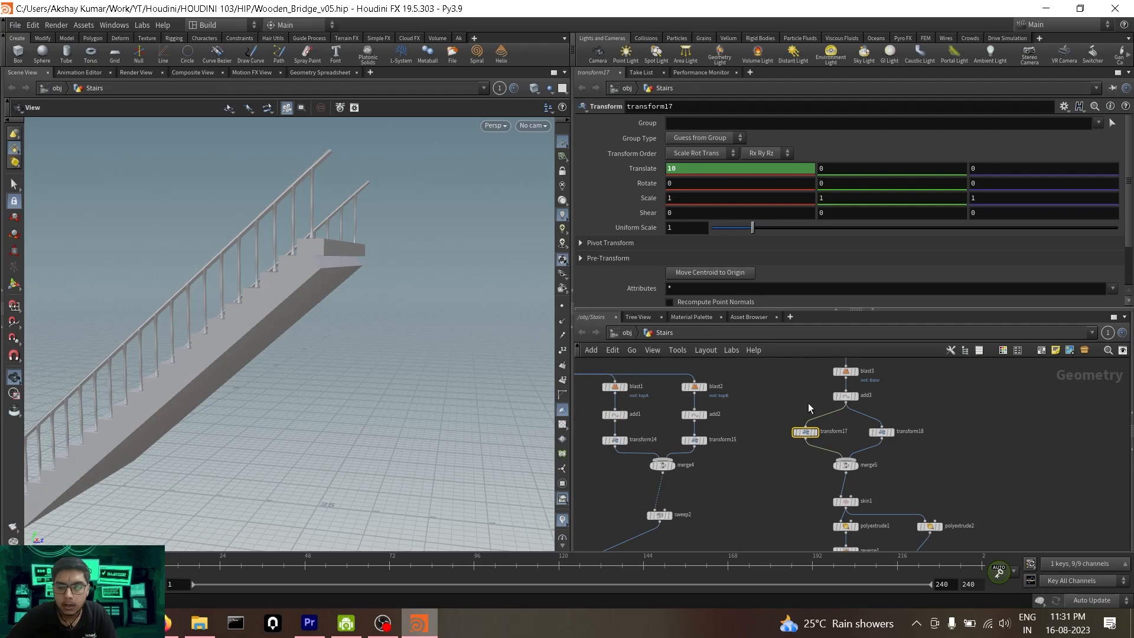
{"action": "scroll", "coordinate": [229, 307], "scroll_direction": "down", "scroll_amount": 2}
{"action": "left_click_drag", "start_coordinate": [229, 306], "coordinate": [305, 296]}
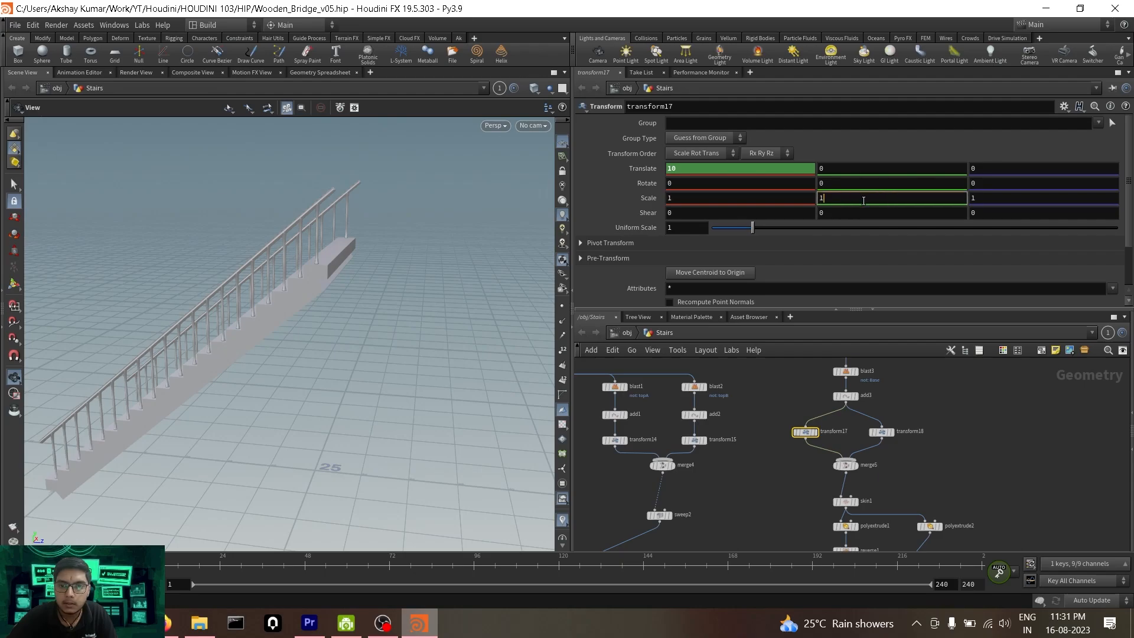
{"action": "type", "text": ".1"}
{"action": "scroll", "coordinate": [864, 201], "scroll_direction": "up", "scroll_amount": 2}
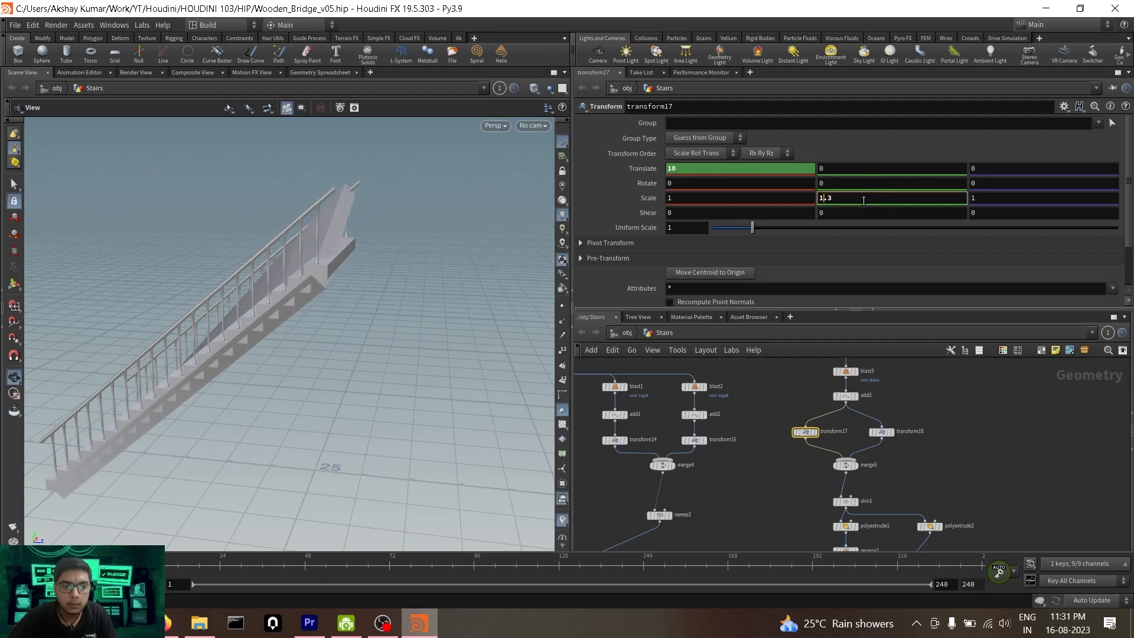
{"action": "left_click_drag", "start_coordinate": [458, 280], "coordinate": [358, 322]}
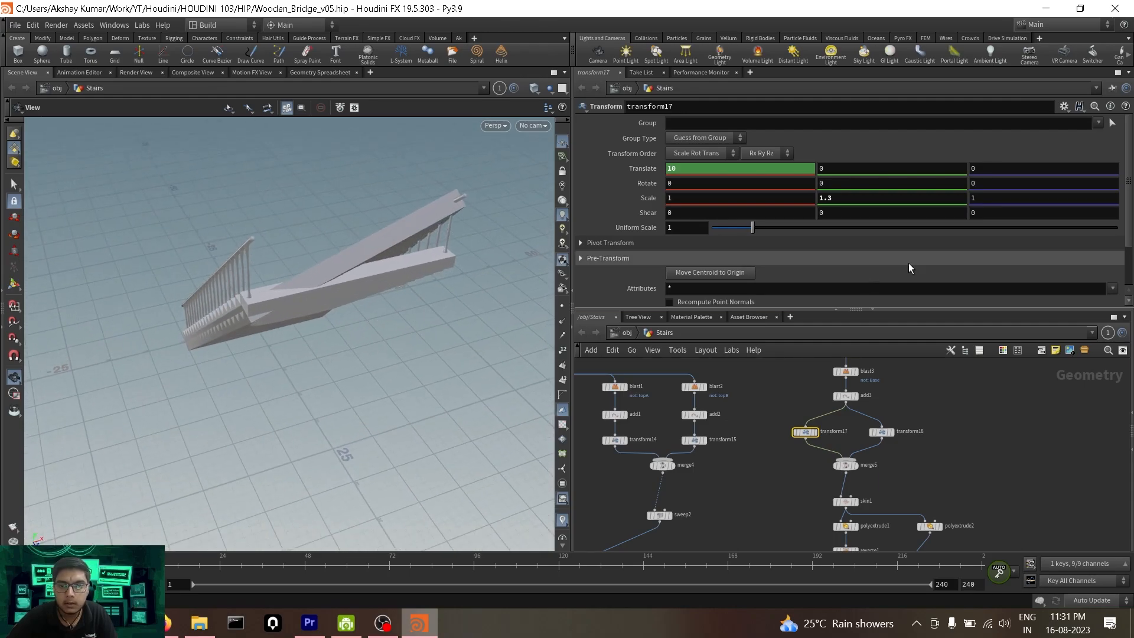
{"action": "type", "text": ".3"}
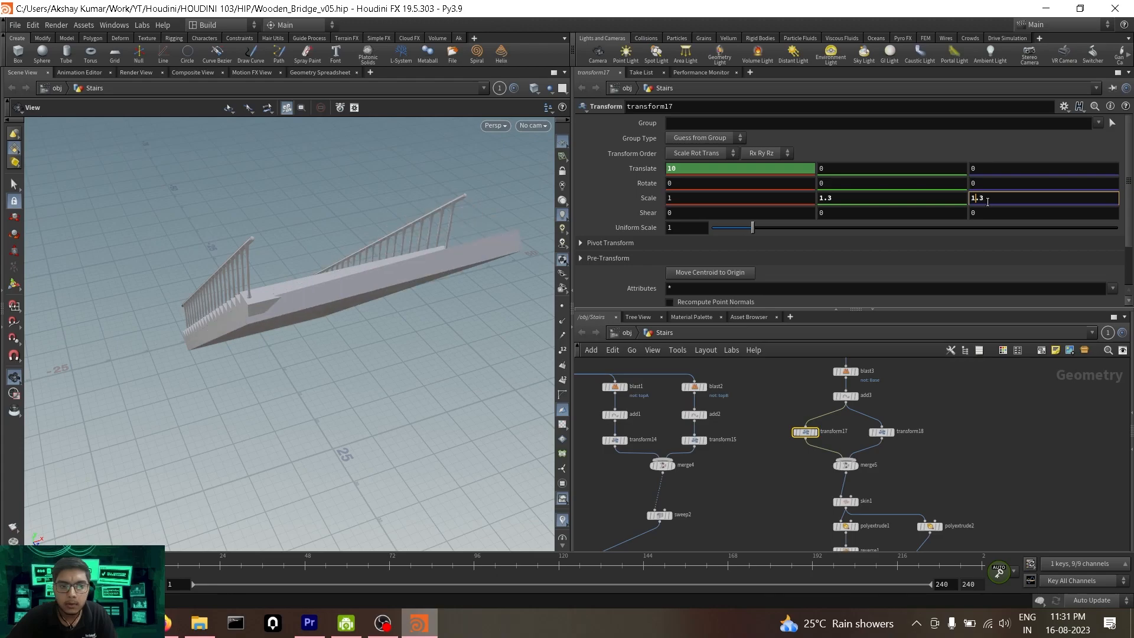
{"action": "mouse_move", "coordinate": [400, 302]}
{"action": "left_mouse_down"}
{"action": "mouse_move", "coordinate": [420, 337]}
{"action": "mouse_move", "coordinate": [463, 355]}
{"action": "mouse_move", "coordinate": [531, 283]}
{"action": "mouse_move", "coordinate": [431, 233]}
{"action": "mouse_move", "coordinate": [355, 225]}
{"action": "mouse_move", "coordinate": [314, 286]}
{"action": "mouse_move", "coordinate": [435, 331]}
{"action": "mouse_move", "coordinate": [335, 287]}
{"action": "mouse_move", "coordinate": [418, 286]}
{"action": "mouse_move", "coordinate": [329, 286]}
{"action": "mouse_move", "coordinate": [420, 299]}
{"action": "left_mouse_up"}
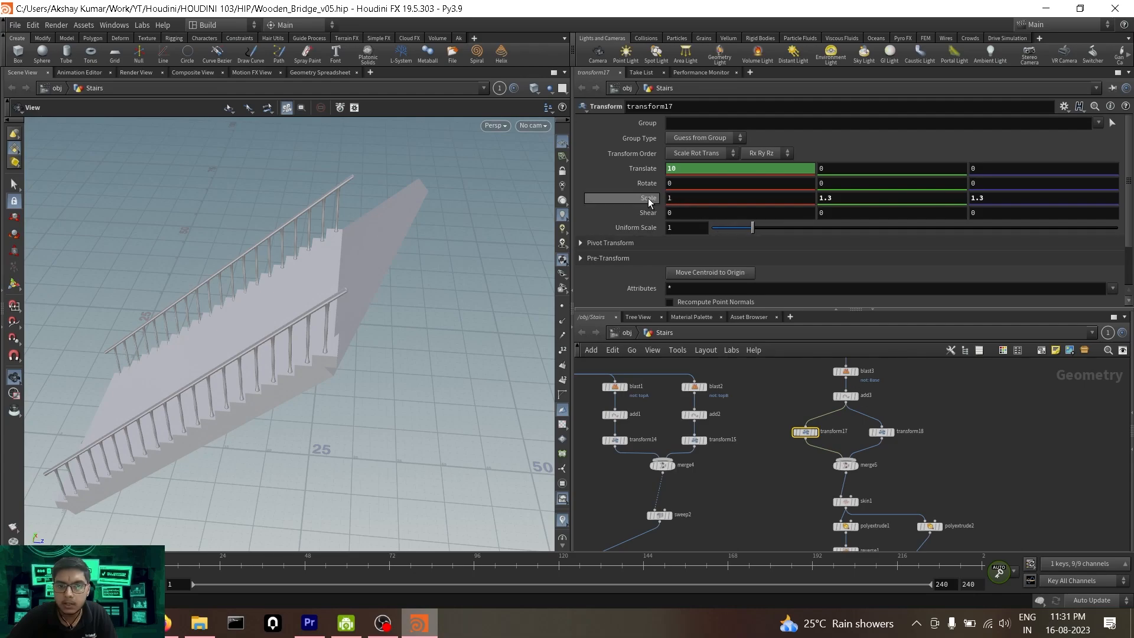
Copy transform17's scale parameter and paste it onto transform18's scale as relative references.
{"action": "right_click", "coordinate": [688, 204]}
{"action": "left_click", "coordinate": [690, 287]}
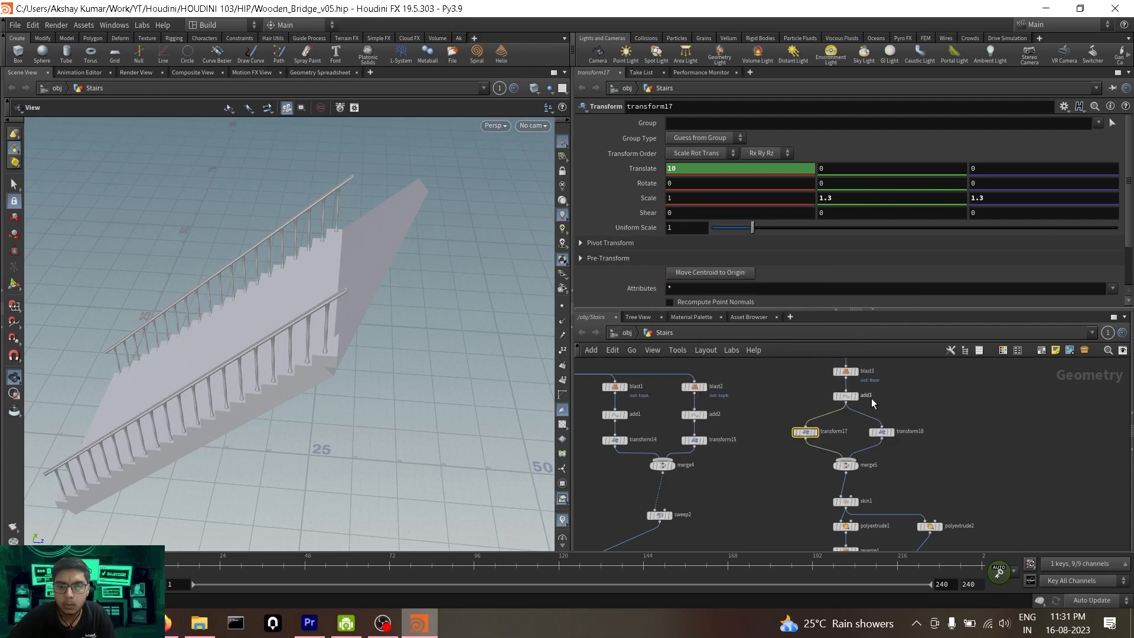
{"action": "left_click", "coordinate": [876, 436]}
{"action": "right_click", "coordinate": [650, 202]}
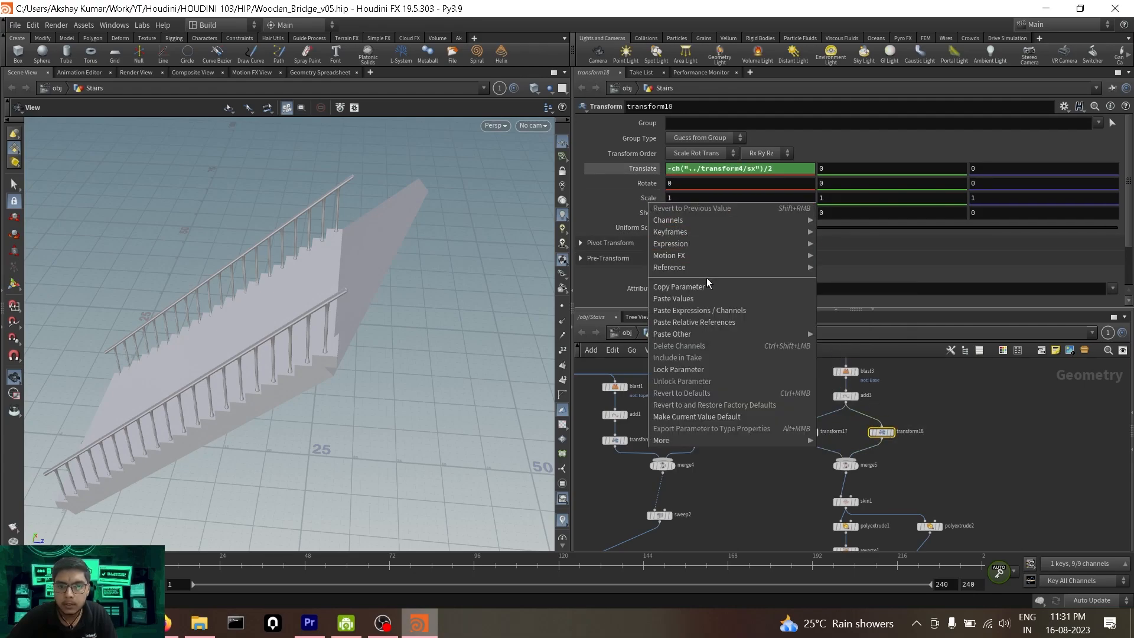
{"action": "left_click", "coordinate": [714, 325]}
{"action": "left_click", "coordinate": [643, 200]}
{"action": "left_click_drag", "start_coordinate": [368, 288], "coordinate": [331, 318]}
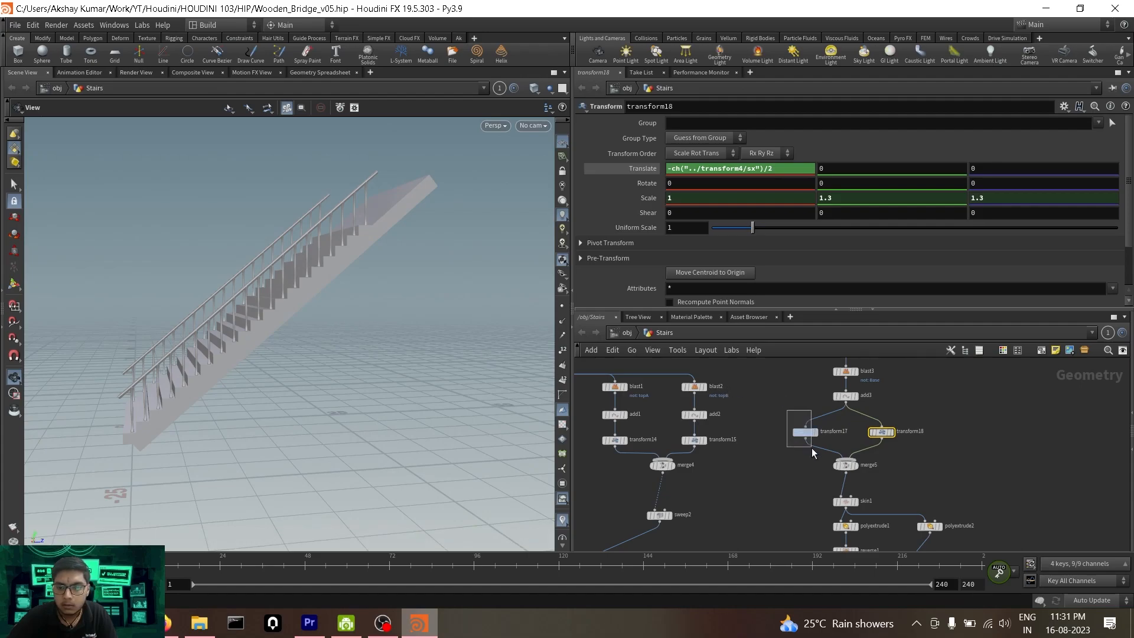
Link transform17's Z scale to its own Y scale with a relative reference.
{"action": "left_click_drag", "start_coordinate": [812, 448], "coordinate": [813, 448]}
{"action": "right_click", "coordinate": [858, 199]}
{"action": "left_click", "coordinate": [898, 284]}
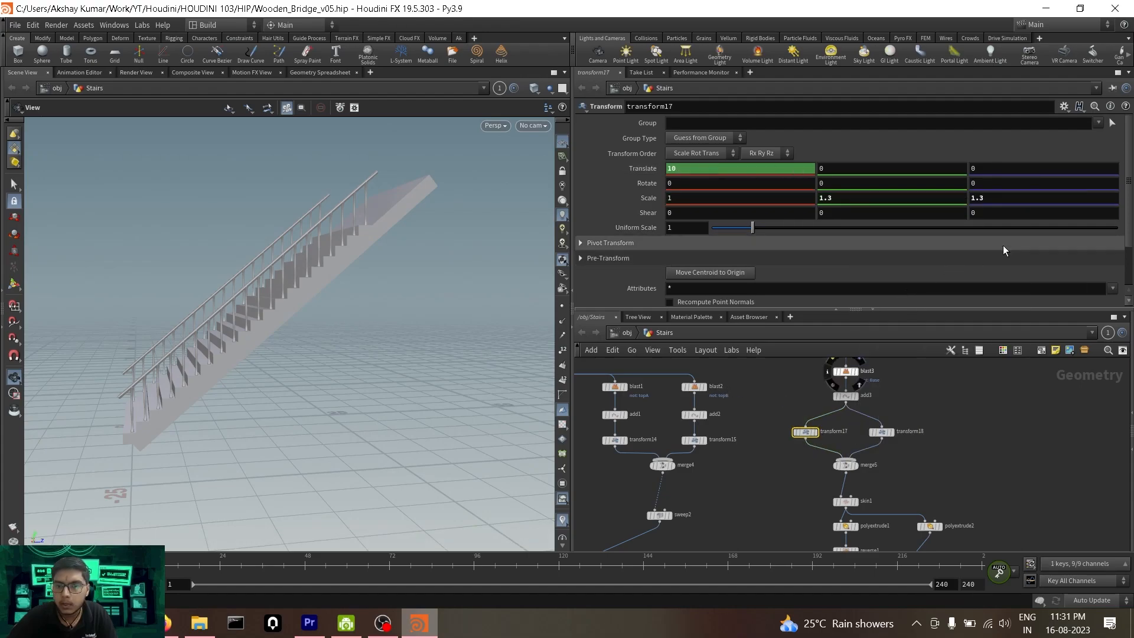
{"action": "right_click", "coordinate": [976, 200]}
{"action": "left_click", "coordinate": [1043, 322]}
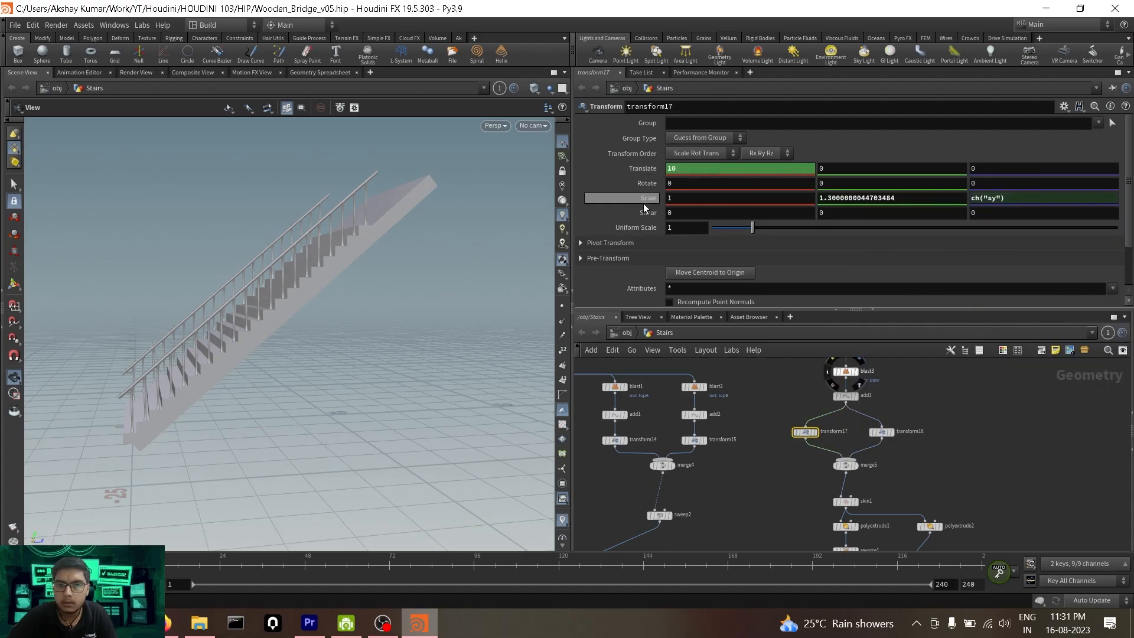
Set transform17's Y scale to 1.1 and check the lengthened slab.
{"action": "left_click_drag", "start_coordinate": [473, 260], "coordinate": [348, 312]}
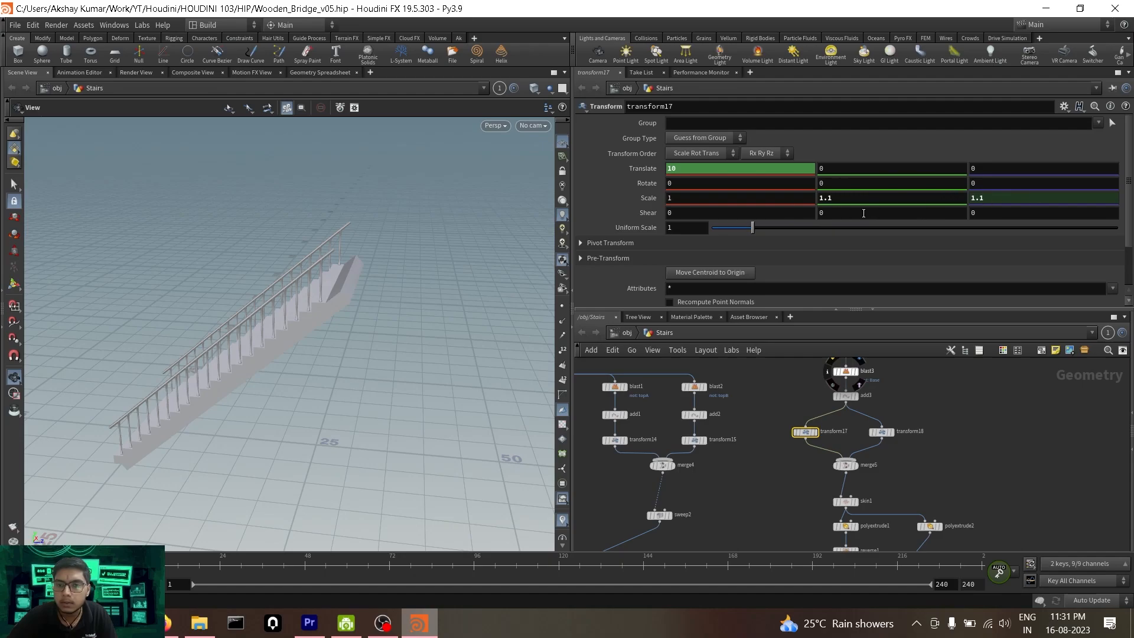
{"action": "scroll", "coordinate": [362, 300], "scroll_direction": "up", "scroll_amount": 5}
{"action": "mouse_move", "coordinate": [359, 301]}
{"action": "left_mouse_down"}
{"action": "mouse_move", "coordinate": [392, 327]}
{"action": "mouse_move", "coordinate": [372, 301]}
{"action": "mouse_move", "coordinate": [336, 314]}
{"action": "mouse_move", "coordinate": [334, 286]}
{"action": "mouse_move", "coordinate": [337, 299]}
{"action": "left_mouse_up"}
Insert a Clip node between merge6 and merge2.
{"action": "scroll", "coordinate": [977, 470], "scroll_direction": "down", "scroll_amount": 4}
{"action": "middle_click_drag", "start_coordinate": [977, 470], "coordinate": [928, 420]}
{"action": "scroll", "coordinate": [885, 481], "scroll_direction": "up", "scroll_amount": 3}
{"action": "middle_click_drag", "start_coordinate": [880, 502], "coordinate": [835, 505]}
{"action": "scroll", "coordinate": [835, 505], "scroll_direction": "up", "scroll_amount": 1}
{"action": "key", "text": "Tab"}
{"action": "type", "text": "clip"}
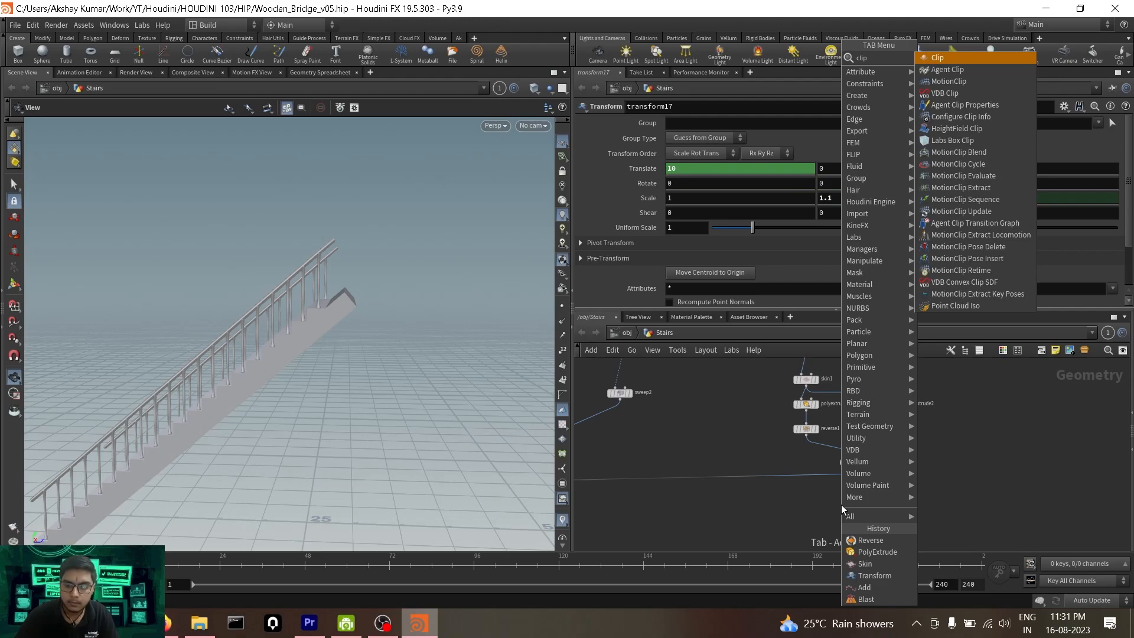
{"action": "key", "text": "Return"}
{"action": "left_click", "coordinate": [841, 506]}
Place clip1 just below merge6 and examine the clipped underside at the foot of the stairs.
{"action": "middle_click_drag", "start_coordinate": [354, 336], "coordinate": [433, 263]}
{"action": "scroll", "coordinate": [291, 349], "scroll_direction": "up", "scroll_amount": 3}
{"action": "middle_click_drag", "start_coordinate": [291, 349], "coordinate": [284, 373]}
{"action": "scroll", "coordinate": [271, 378], "scroll_direction": "up", "scroll_amount": 2}
{"action": "left_click_drag", "start_coordinate": [266, 380], "coordinate": [282, 402]}
{"action": "mouse_move", "coordinate": [844, 505]}
{"action": "left_mouse_down"}
{"action": "mouse_move", "coordinate": [839, 474]}
{"action": "mouse_move", "coordinate": [845, 485]}
{"action": "left_mouse_up"}
{"action": "left_click_drag", "start_coordinate": [321, 360], "coordinate": [268, 326]}
{"action": "scroll", "coordinate": [265, 390], "scroll_direction": "up", "scroll_amount": 3}
{"action": "left_click_drag", "start_coordinate": [266, 390], "coordinate": [330, 373]}
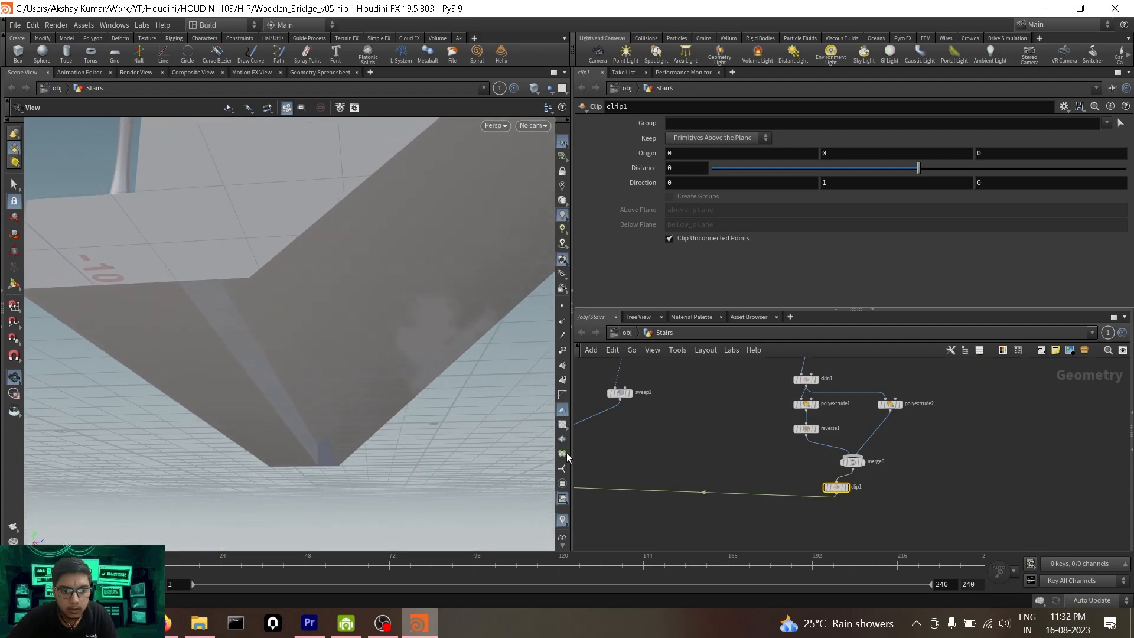
Insert a PolyFill node between clip1 and merge2 to close the slab's clipped base.
{"action": "middle_click_drag", "start_coordinate": [846, 533], "coordinate": [846, 504]}
{"action": "key", "text": "Tab"}
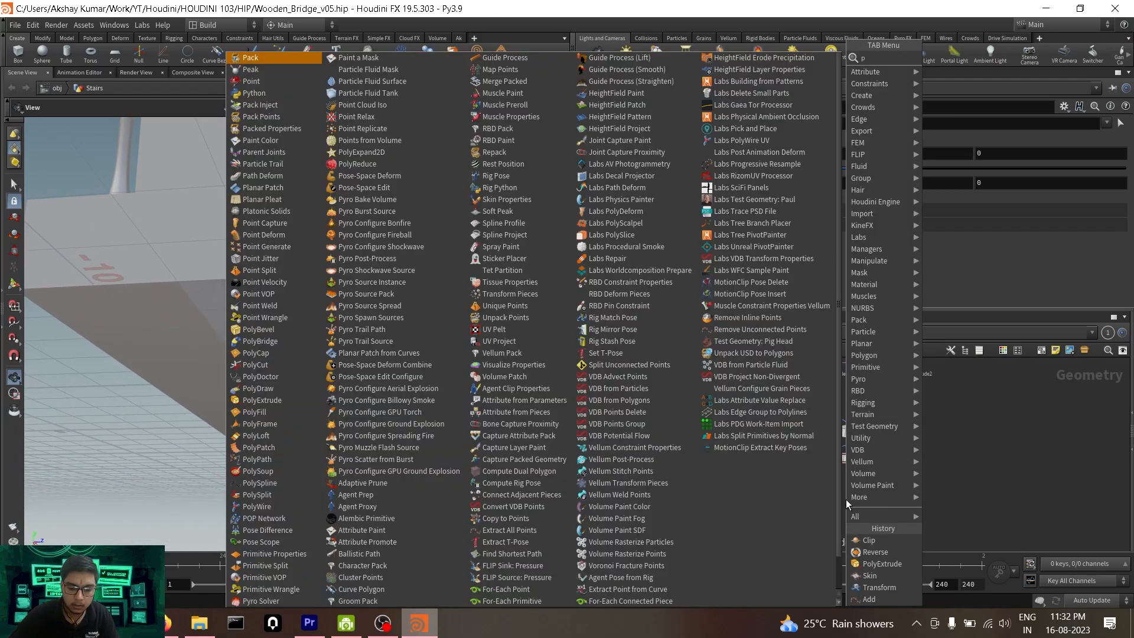
{"action": "type", "text": "pil"}
{"action": "key", "text": "BackSpace"}
{"action": "key", "text": "BackSpace"}
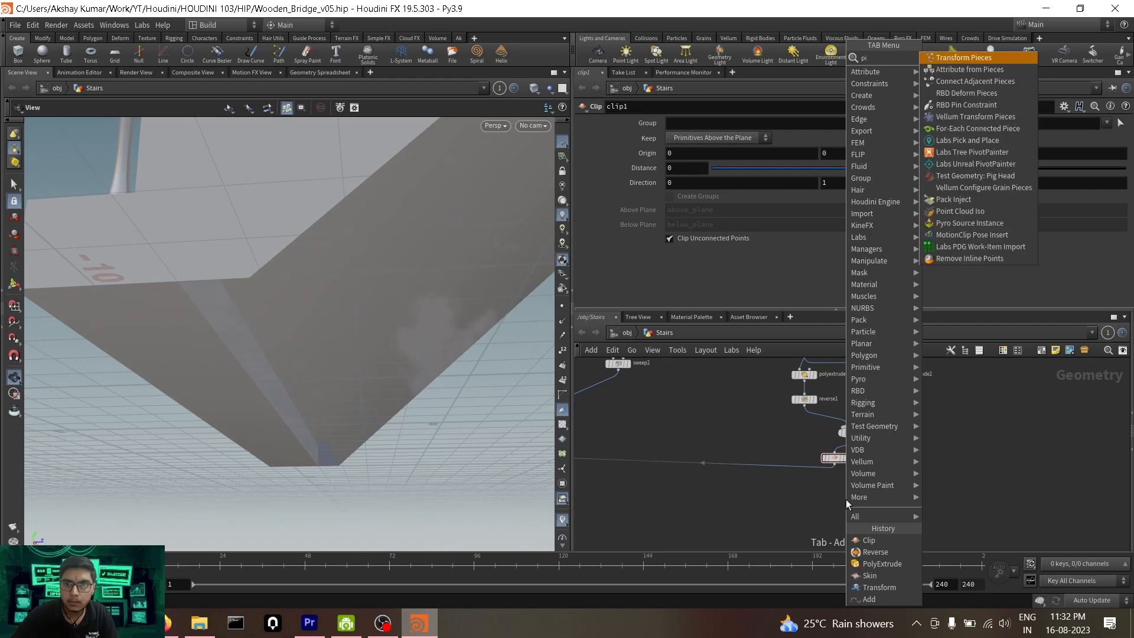
{"action": "type", "text": "oly"}
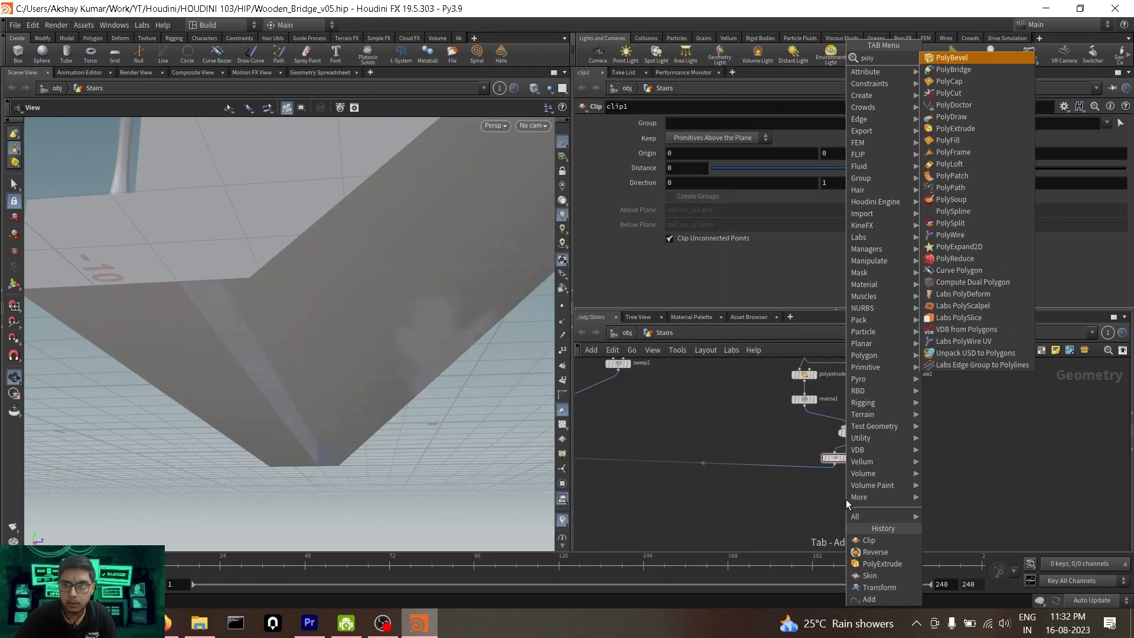
{"action": "type", "text": "fill"}
{"action": "key", "text": "Return"}
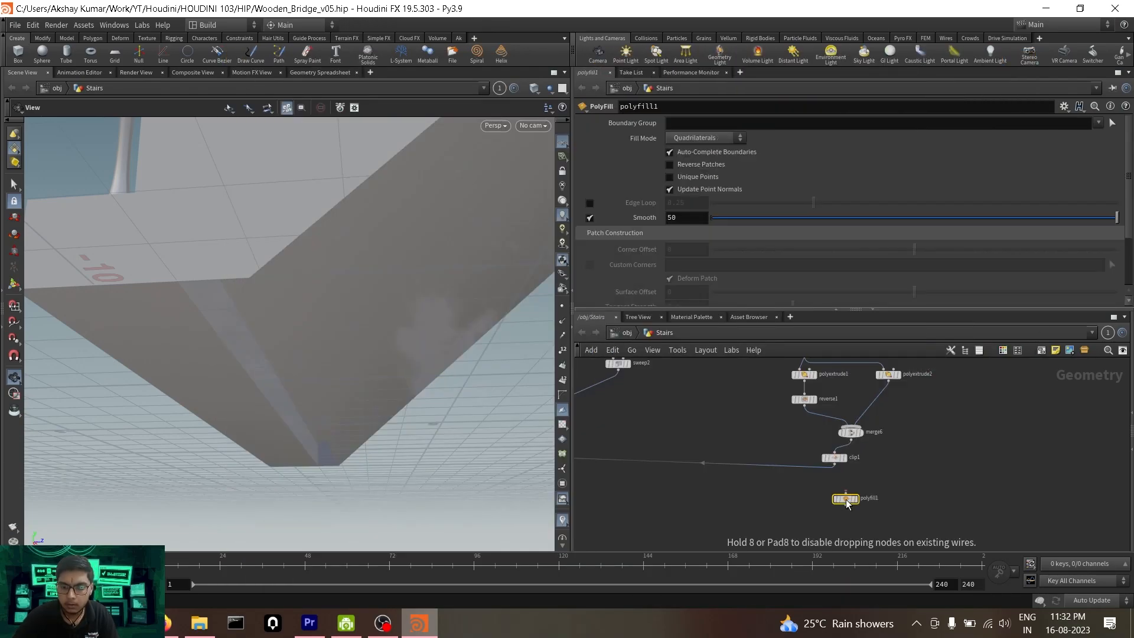
{"action": "left_click", "coordinate": [814, 482]}
Align polyfill1 beneath clip1 and inspect the slab's filled base and protruding upper end.
{"action": "left_click_drag", "start_coordinate": [269, 388], "coordinate": [290, 368]}
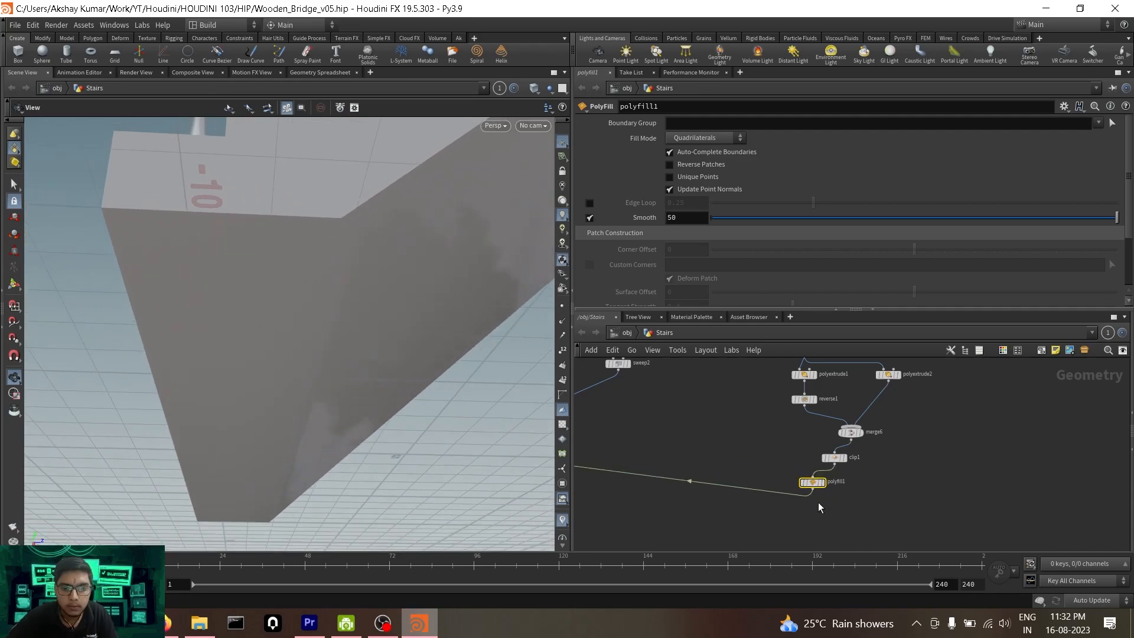
{"action": "left_click_drag", "start_coordinate": [812, 482], "coordinate": [834, 483]}
{"action": "key", "text": "space+f"}
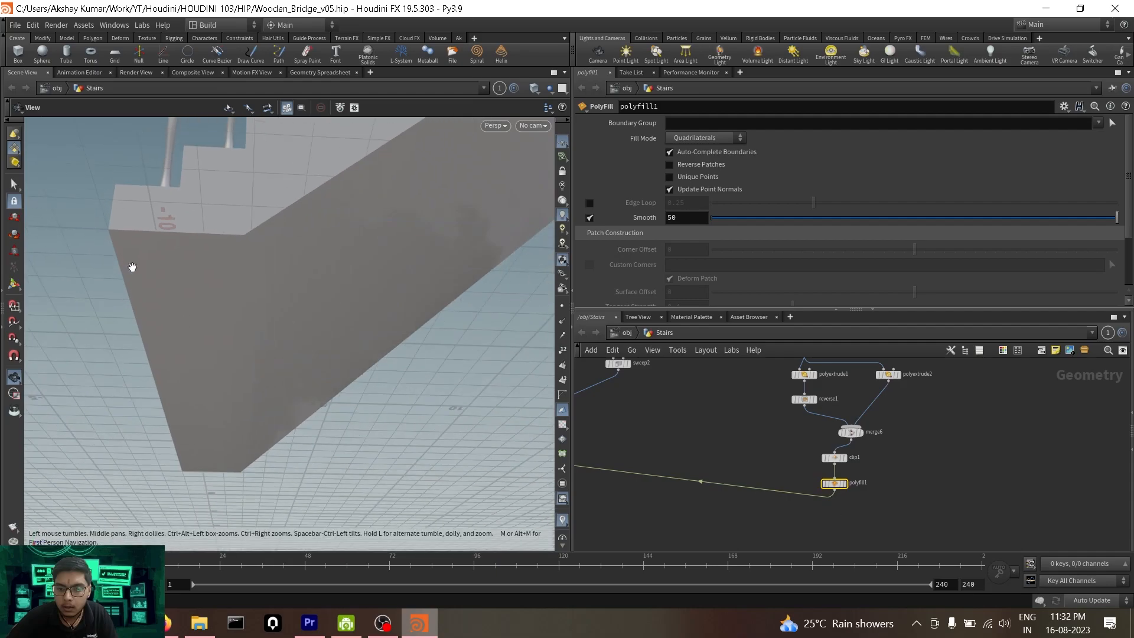
{"action": "scroll", "coordinate": [418, 244], "scroll_direction": "up", "scroll_amount": 4}
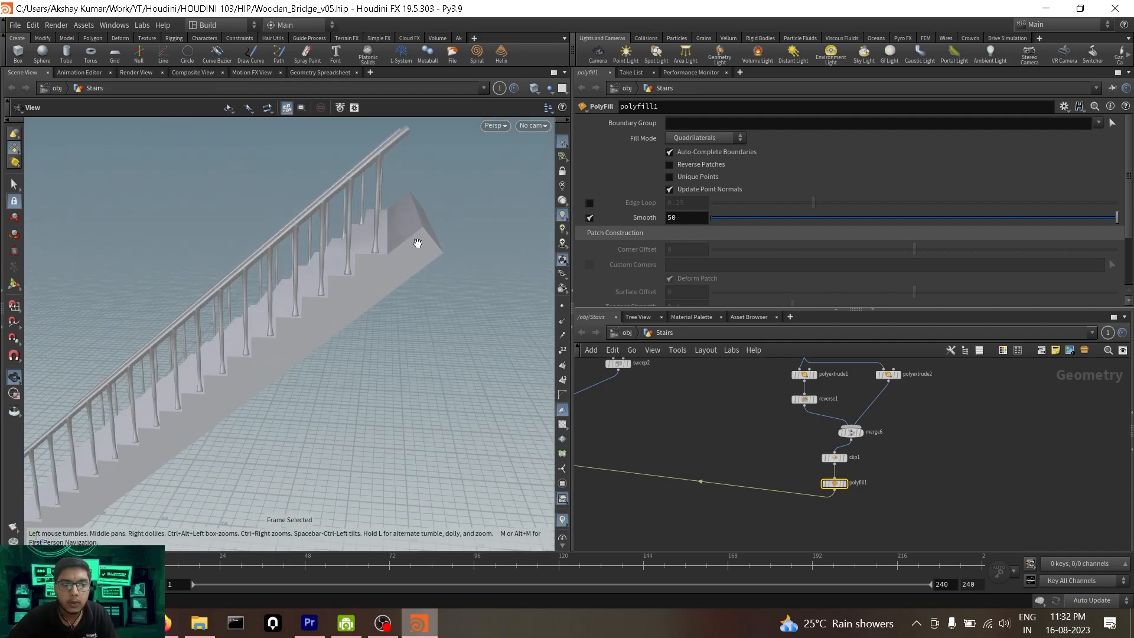
{"action": "scroll", "coordinate": [882, 482], "scroll_direction": "up", "scroll_amount": 3}
{"action": "scroll", "coordinate": [886, 488], "scroll_direction": "down", "scroll_amount": 4}
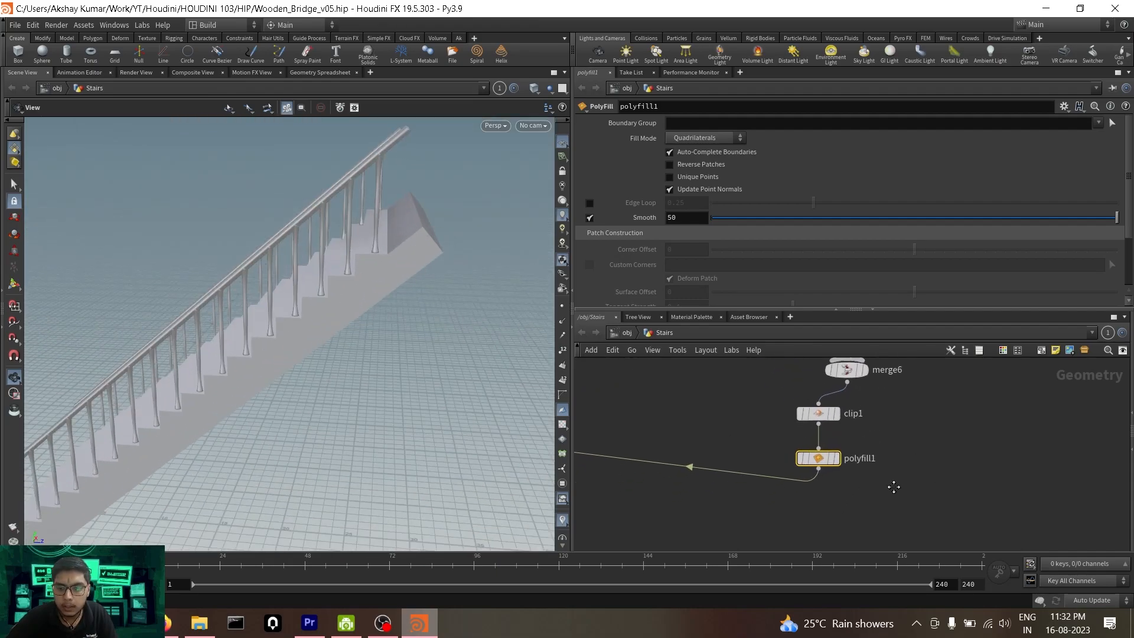
Move merge2 and polyfill1 lower in the network to make room below clip1.
{"action": "scroll", "coordinate": [833, 510], "scroll_direction": "down", "scroll_amount": 3}
{"action": "middle_click_drag", "start_coordinate": [832, 510], "coordinate": [853, 472]}
{"action": "left_click_drag", "start_coordinate": [662, 453], "coordinate": [669, 520]}
{"action": "scroll", "coordinate": [886, 477], "scroll_direction": "up", "scroll_amount": 5}
{"action": "middle_click_drag", "start_coordinate": [786, 450], "coordinate": [797, 505]}
{"action": "left_click_drag", "start_coordinate": [770, 474], "coordinate": [770, 515]}
Duplicate clip1 into the chain above polyfill1 and rename the original clip node clip_Base.
{"action": "left_click", "coordinate": [771, 435]}
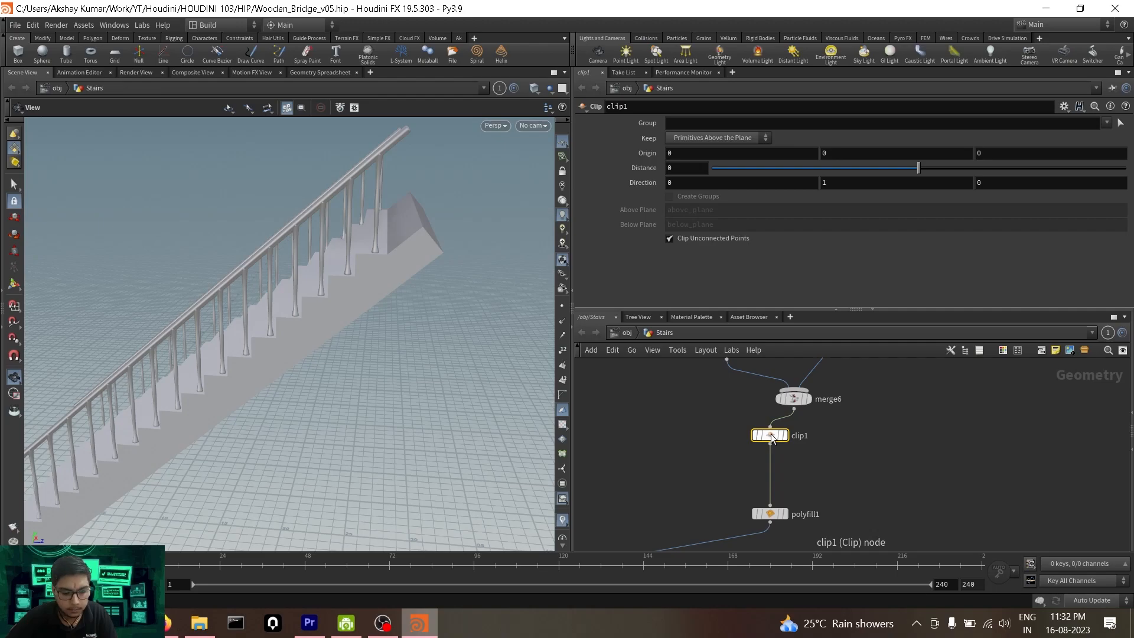
{"action": "left_click_drag", "start_coordinate": [771, 435], "coordinate": [773, 483], "text": "alt"}
{"action": "double_click", "coordinate": [808, 437]}
{"action": "key", "text": "BackSpace"}
{"action": "type", "text": "_Ba"}
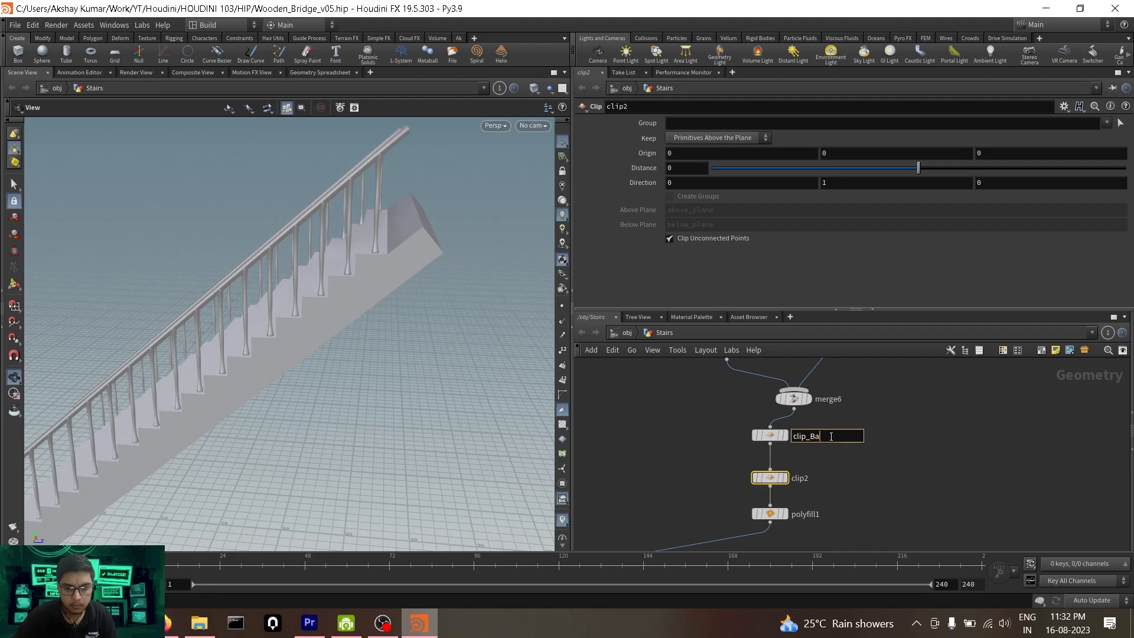
{"action": "type", "text": "se"}
{"action": "key", "text": "Return"}
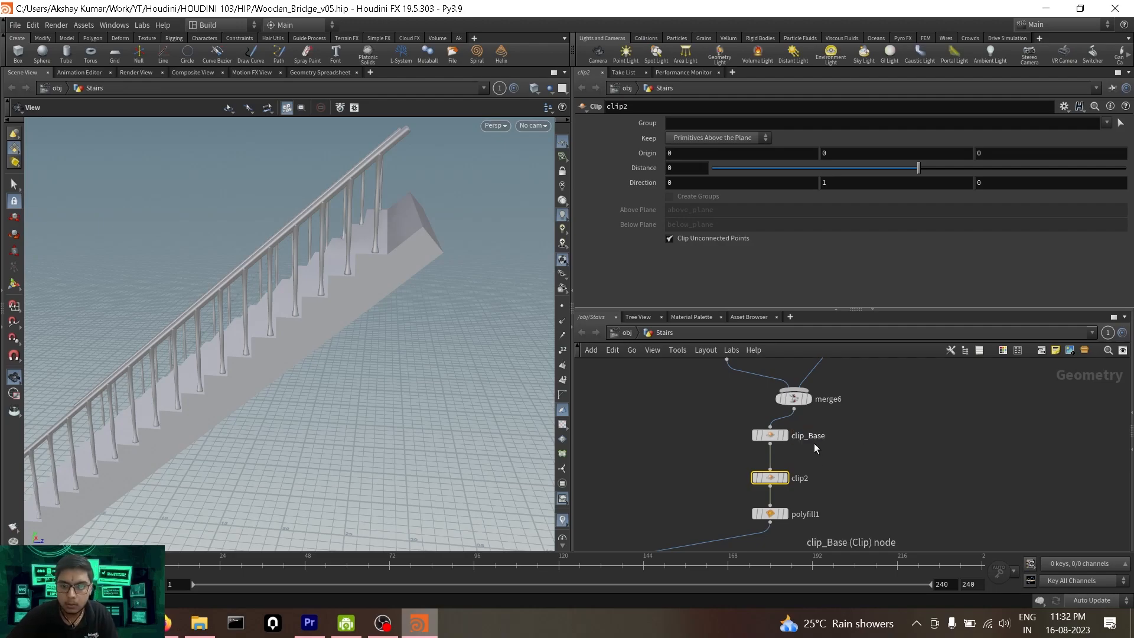
Rename the duplicated clip node clip_Top and select it together with clip_Base and polyfill1.
{"action": "double_click", "coordinate": [803, 479]}
{"action": "type", "text": "_Top"}
{"action": "key", "text": "Return"}
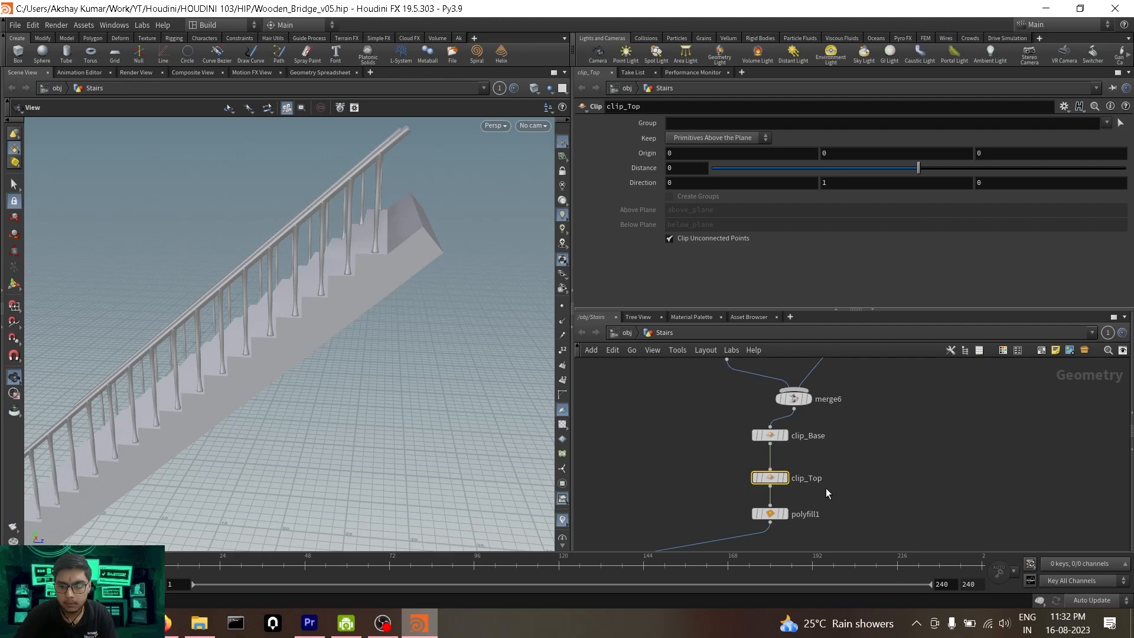
{"action": "left_click_drag", "start_coordinate": [734, 417], "coordinate": [781, 512]}
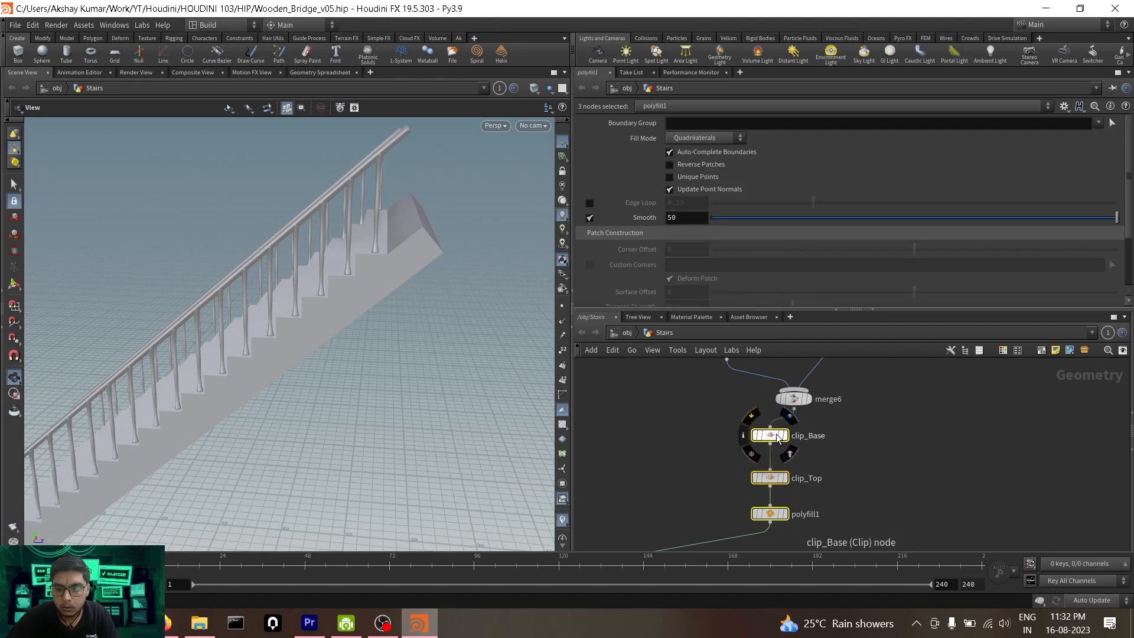
Straighten the clip_Base, clip_Top and polyfill1 chain under merge6 and set clip_Top's Origin Y to 24.
{"action": "left_click_drag", "start_coordinate": [779, 438], "coordinate": [801, 437]}
{"action": "left_click", "coordinate": [781, 477]}
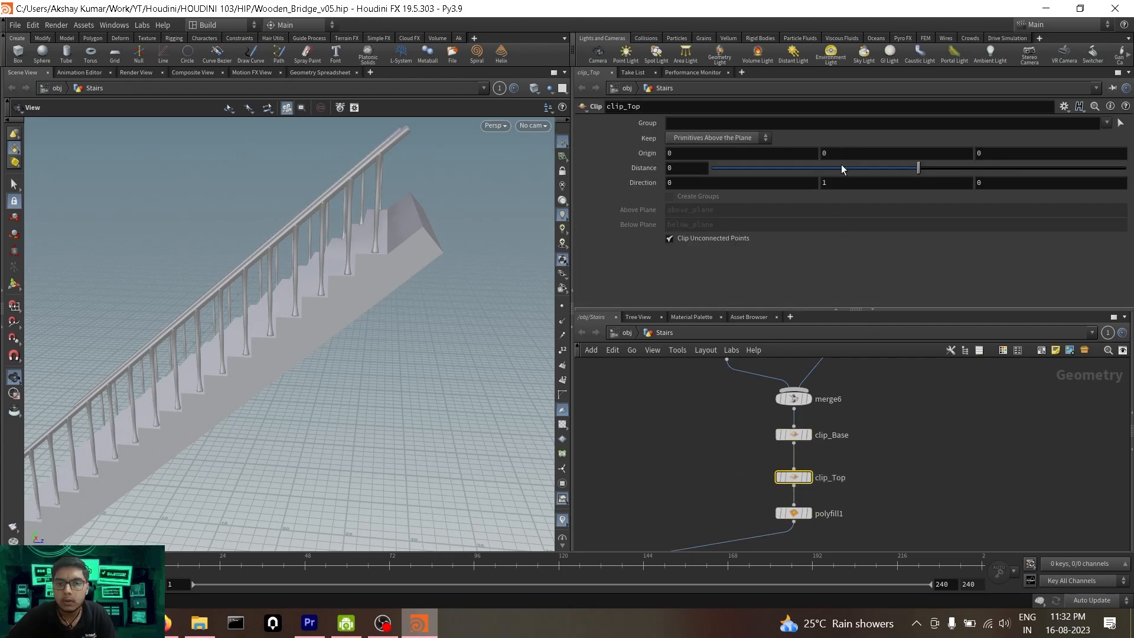
{"action": "scroll", "coordinate": [329, 313], "scroll_direction": "down", "scroll_amount": 5}
{"action": "left_click_drag", "start_coordinate": [345, 338], "coordinate": [372, 304]}
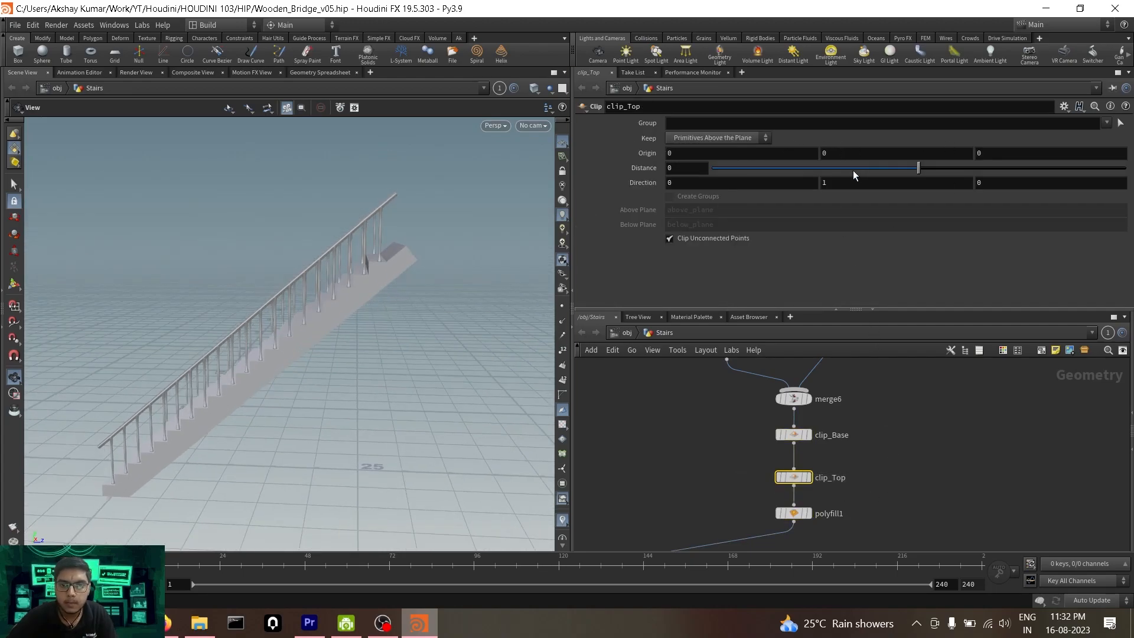
{"action": "left_click", "coordinate": [710, 183]}
{"action": "key", "text": "Tab"}
{"action": "key", "text": "Tab"}
{"action": "key", "text": "shift+Tab"}
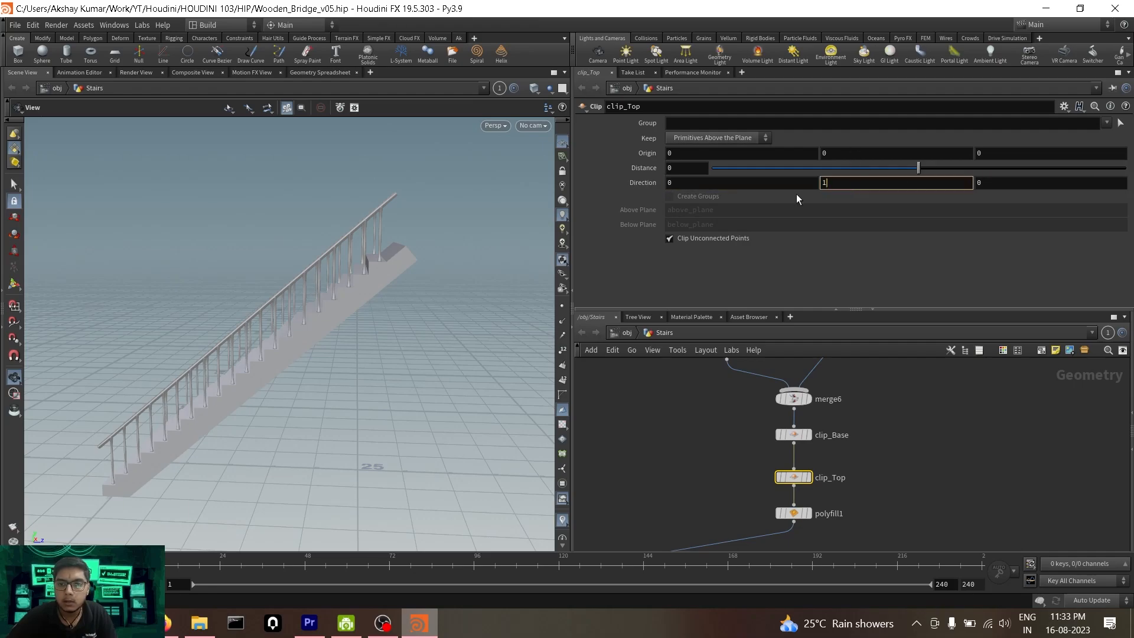
{"action": "left_click", "coordinate": [847, 155]}
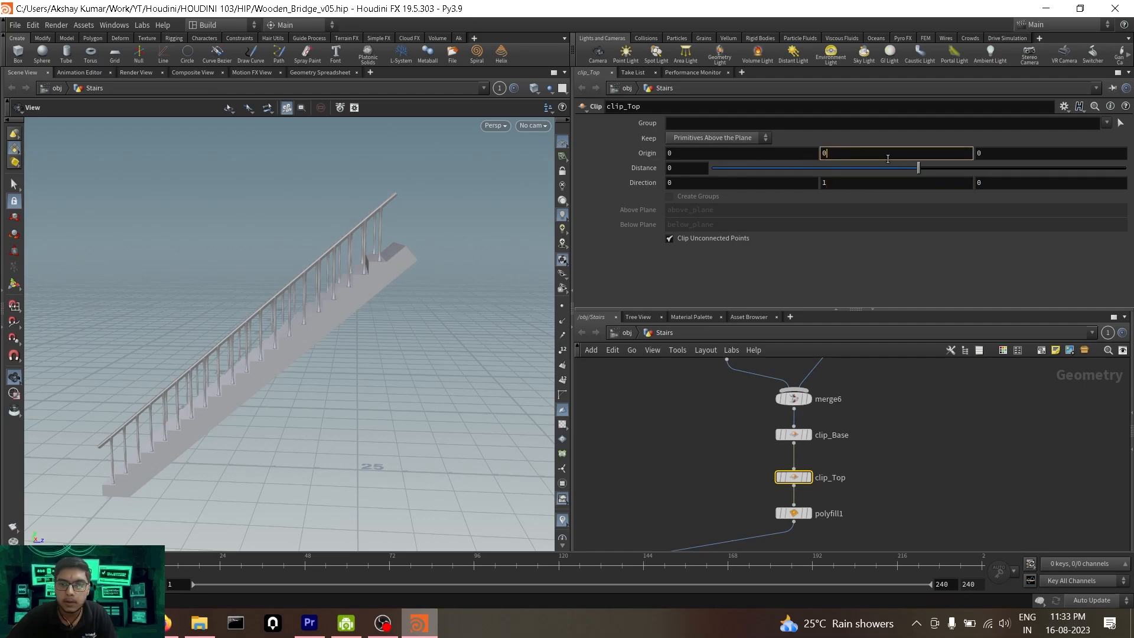
{"action": "middle_click_drag", "start_coordinate": [852, 155], "coordinate": [982, 123]}
{"action": "scroll", "coordinate": [420, 261], "scroll_direction": "up", "scroll_amount": 6}
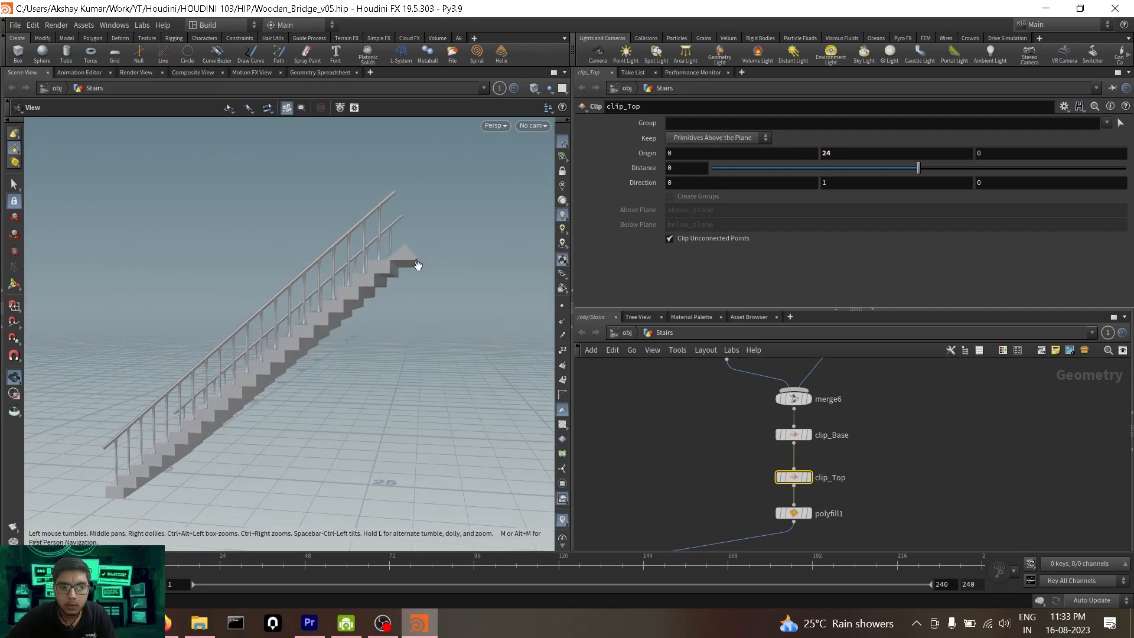
Make clip_Top keep Primitives Below the Plane and check the cut at the slab's upper end.
{"action": "left_click_drag", "start_coordinate": [397, 260], "coordinate": [414, 298]}
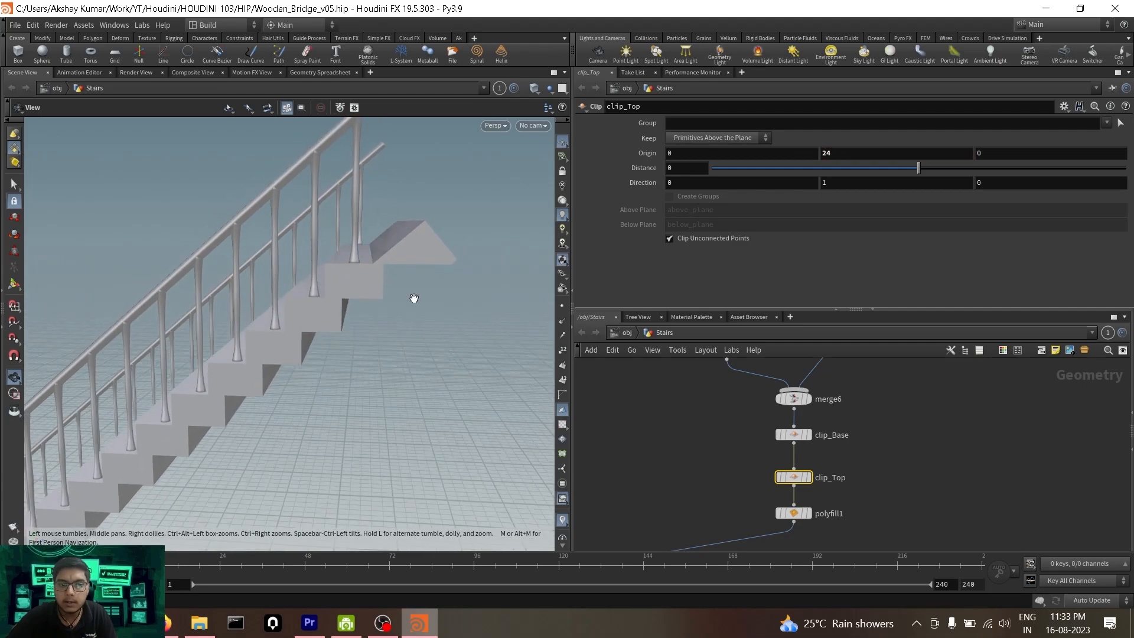
{"action": "left_click", "coordinate": [693, 138]}
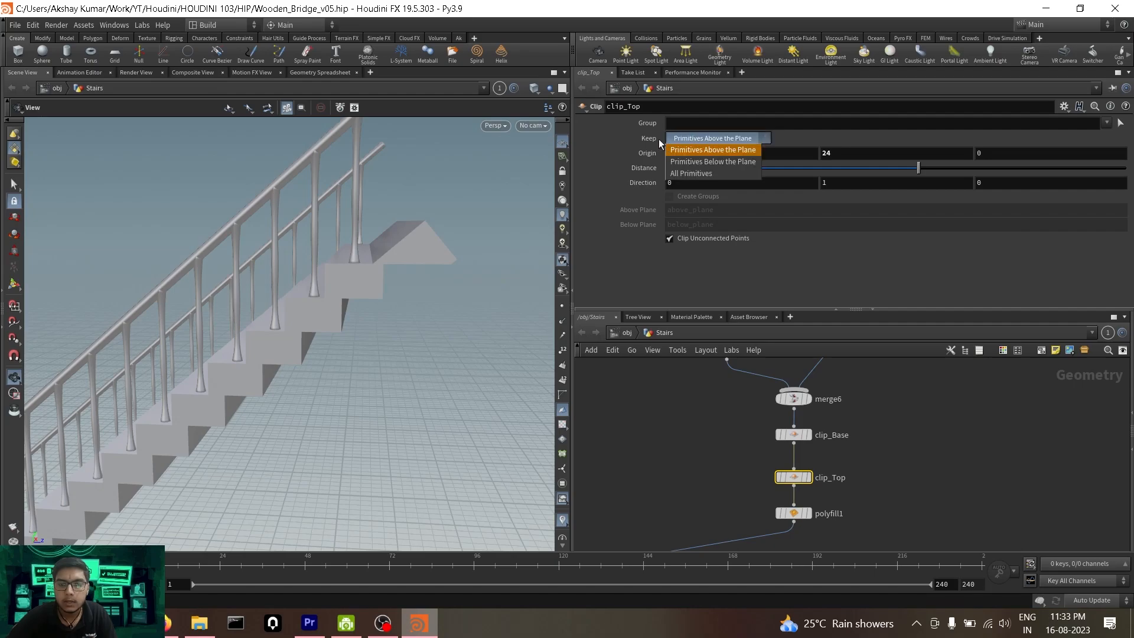
{"action": "left_click", "coordinate": [715, 162]}
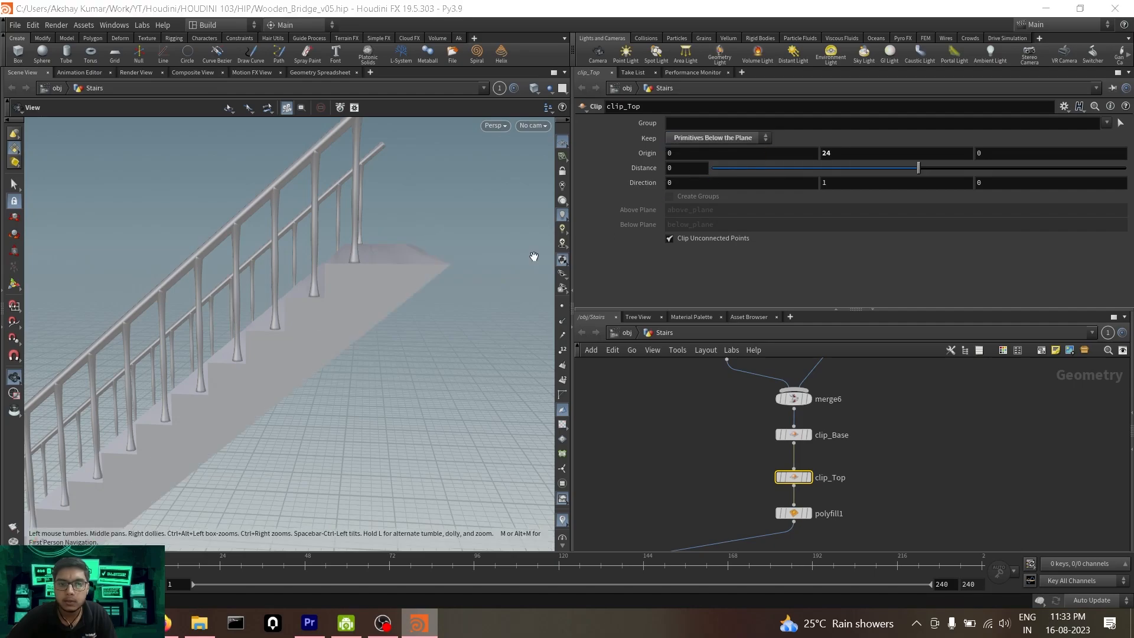
{"action": "left_click_drag", "start_coordinate": [405, 281], "coordinate": [440, 227]}
{"action": "left_click", "coordinate": [865, 150]}
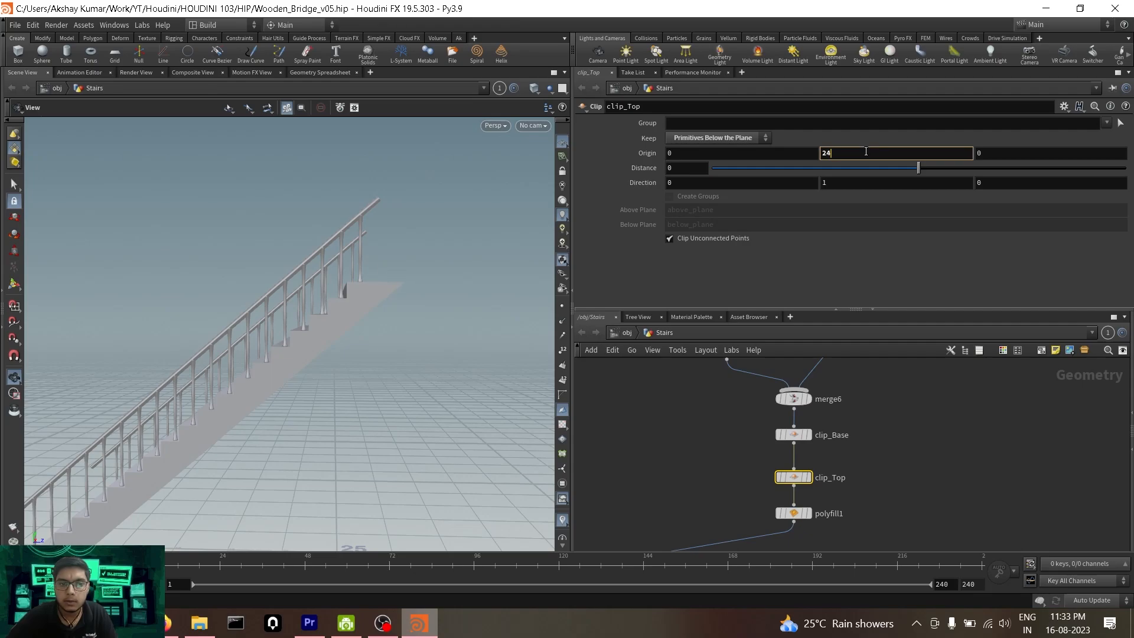
{"action": "left_click_drag", "start_coordinate": [384, 335], "coordinate": [349, 347]}
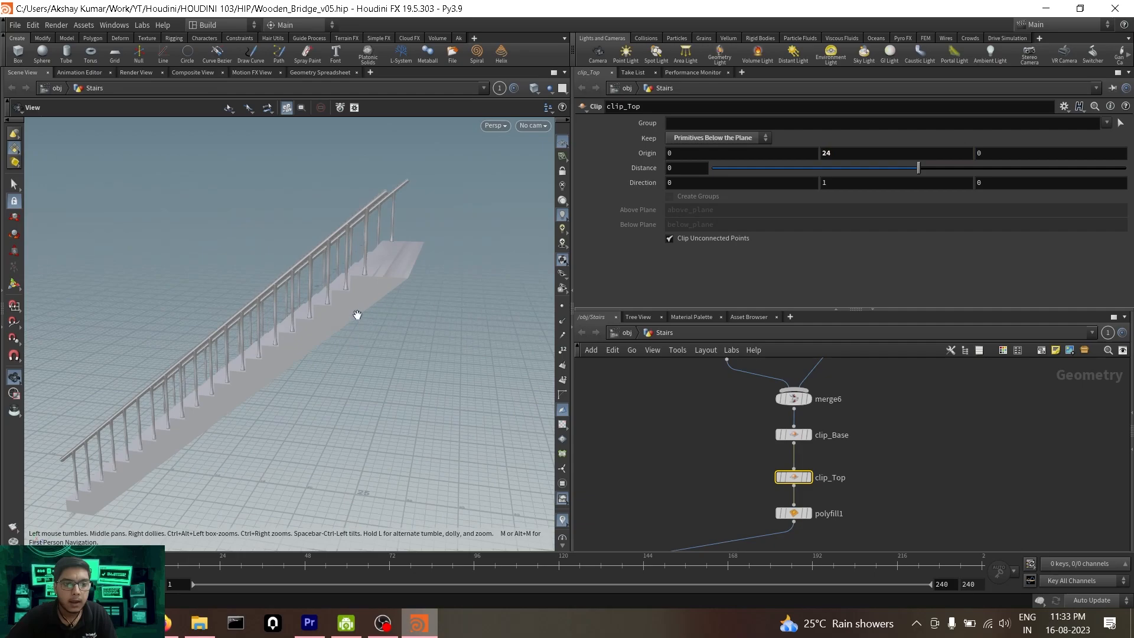
{"action": "scroll", "coordinate": [691, 438], "scroll_direction": "down", "scroll_amount": 3}
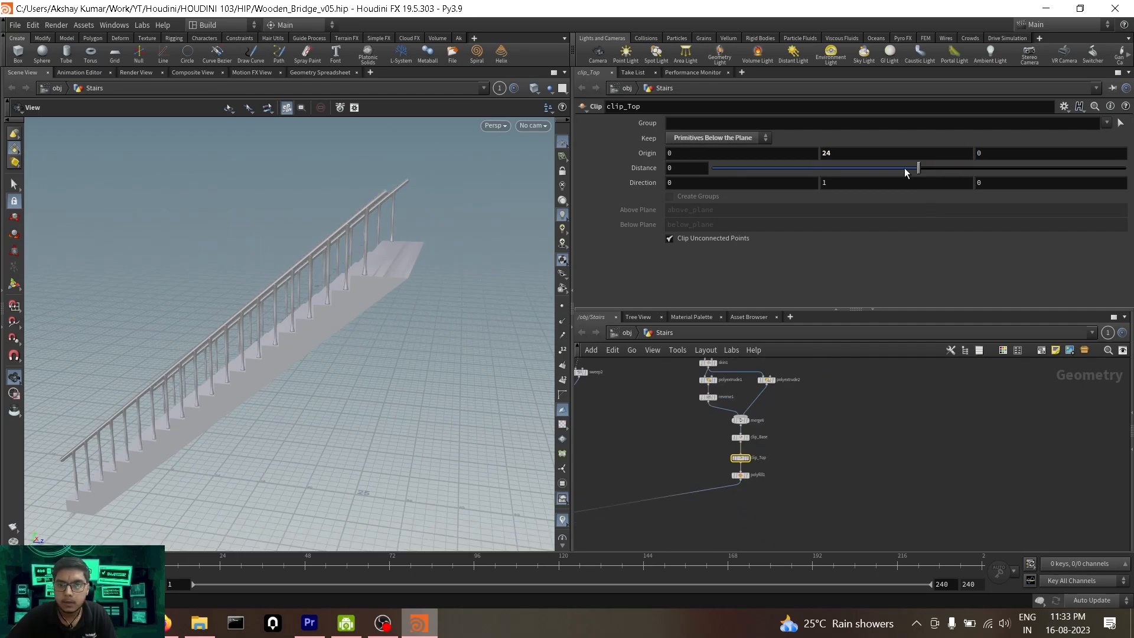
Compare the step settings in copy1 and transform4 to see which parameters determine the staircase's total height.
{"action": "left_click", "coordinate": [865, 158]}
{"action": "left_click", "coordinate": [680, 427]}
{"action": "scroll", "coordinate": [672, 420], "scroll_direction": "down", "scroll_amount": 2}
{"action": "middle_click_drag", "start_coordinate": [672, 419], "coordinate": [886, 474]}
{"action": "middle_click_drag", "start_coordinate": [766, 416], "coordinate": [750, 518]}
{"action": "scroll", "coordinate": [746, 477], "scroll_direction": "up", "scroll_amount": 3}
{"action": "scroll", "coordinate": [729, 472], "scroll_direction": "up", "scroll_amount": 2}
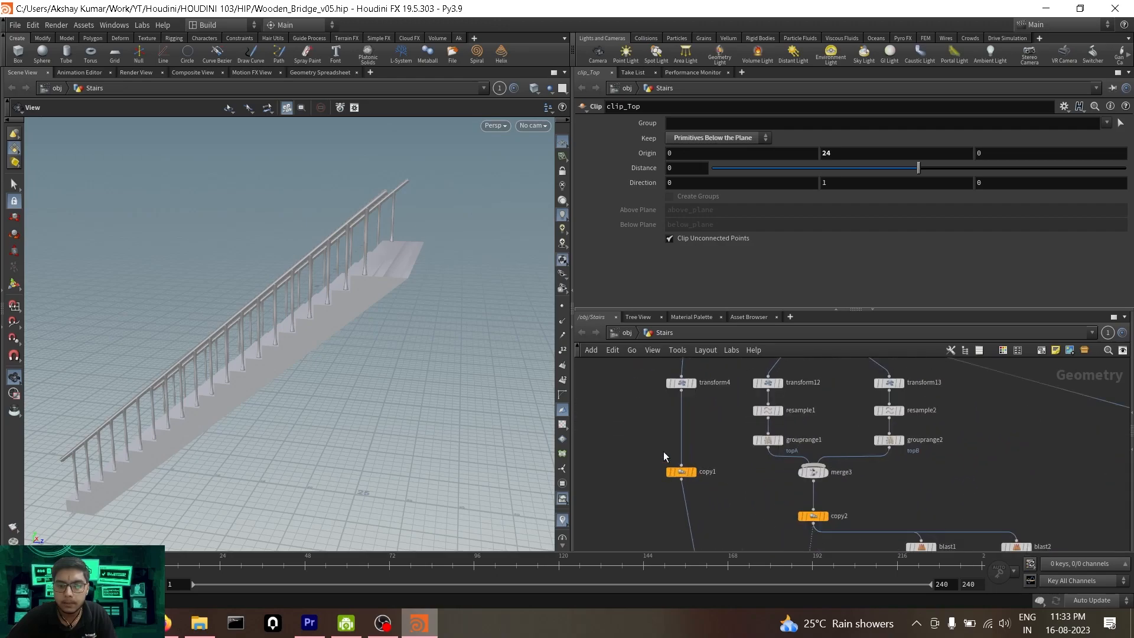
{"action": "left_click_drag", "start_coordinate": [722, 487], "coordinate": [722, 487]}
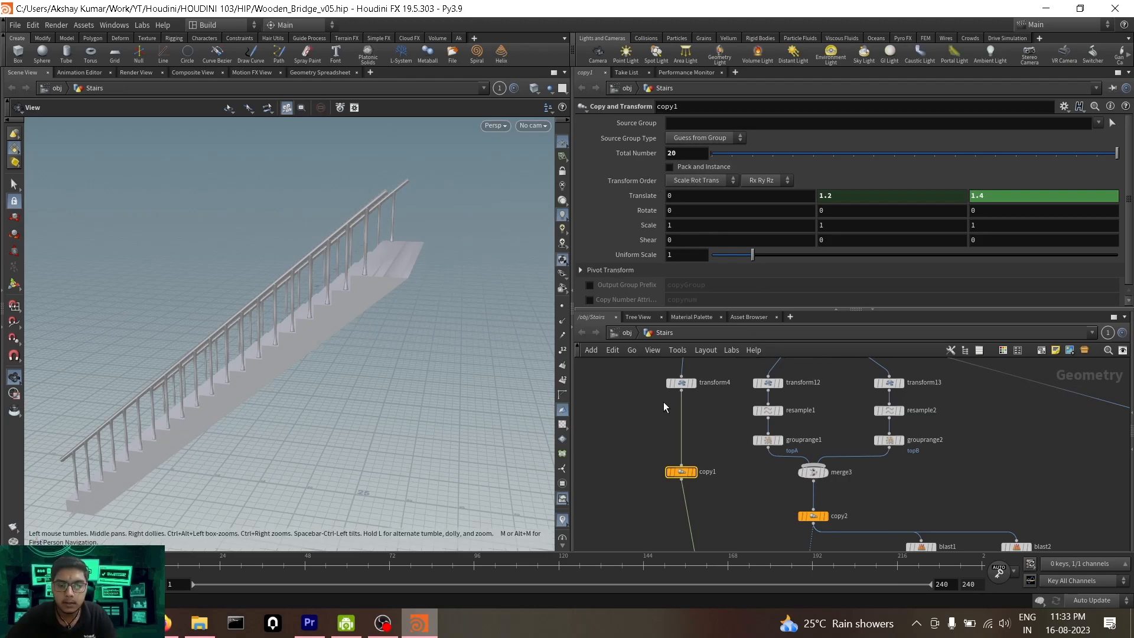
{"action": "middle_click_drag", "start_coordinate": [664, 402], "coordinate": [660, 437]}
{"action": "left_click", "coordinate": [677, 418]}
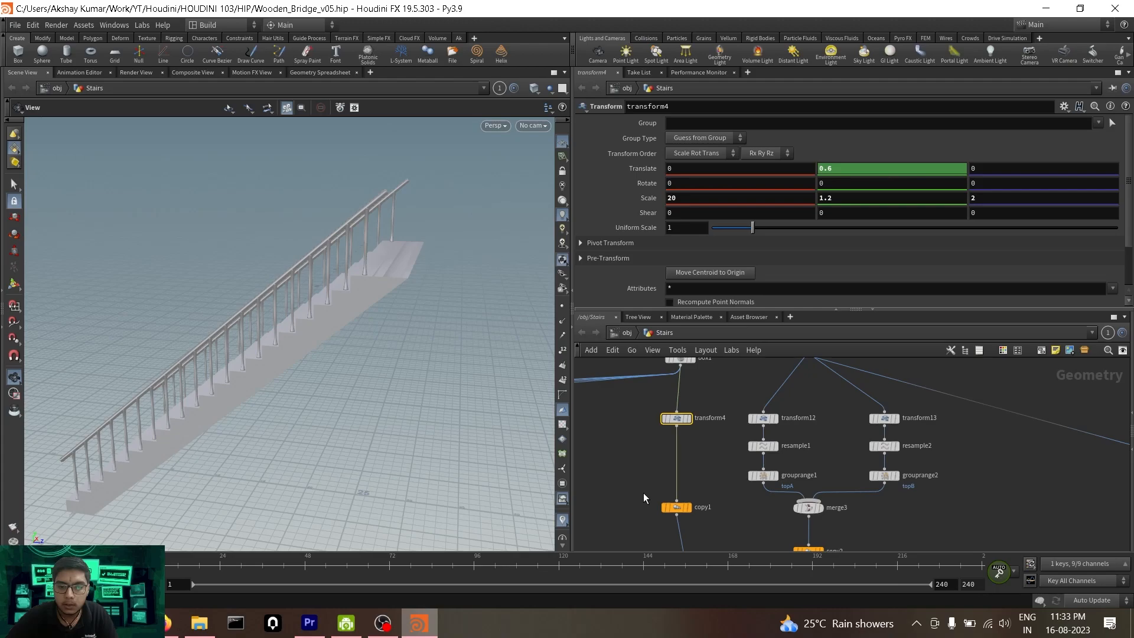
{"action": "left_click_drag", "start_coordinate": [707, 529], "coordinate": [709, 530]}
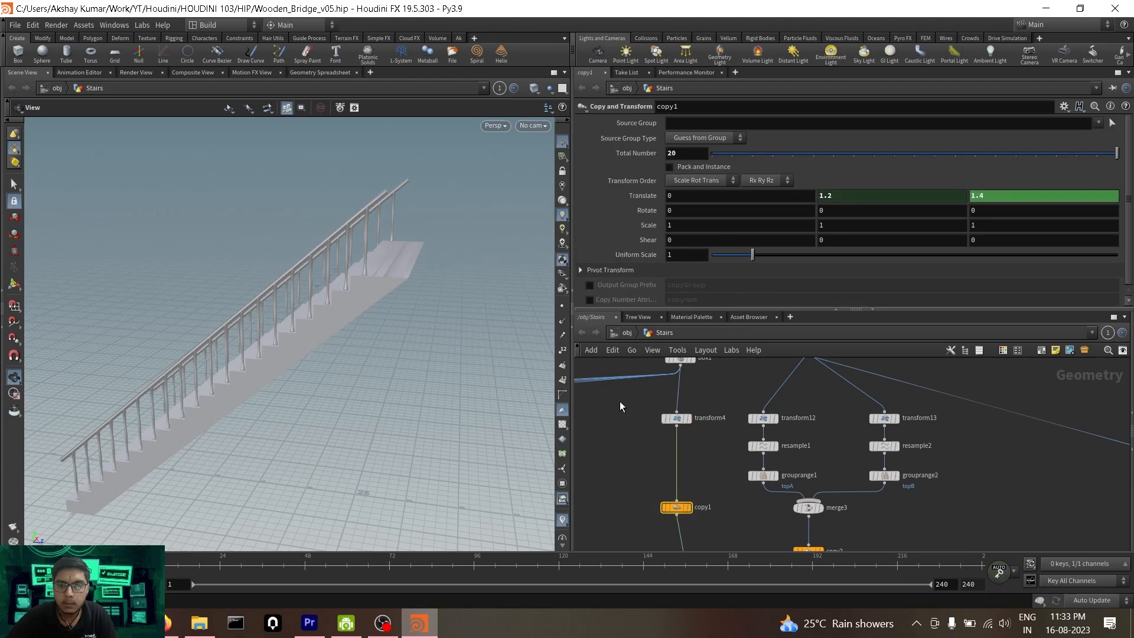
{"action": "left_click_drag", "start_coordinate": [677, 434], "coordinate": [678, 434]}
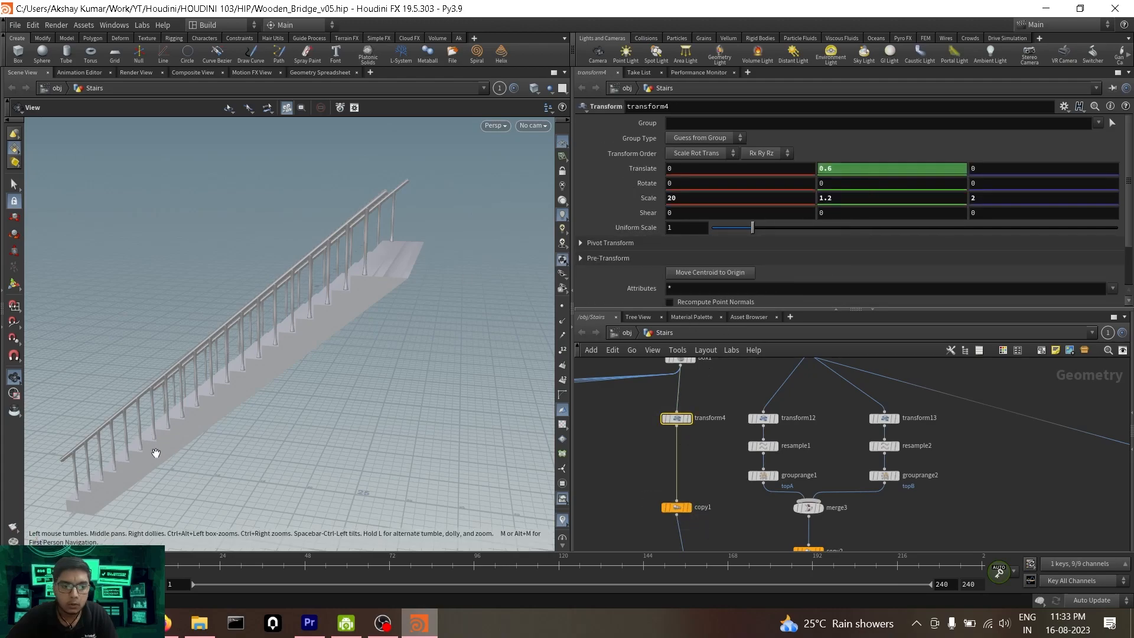
{"action": "middle_click_drag", "start_coordinate": [328, 344], "coordinate": [398, 309]}
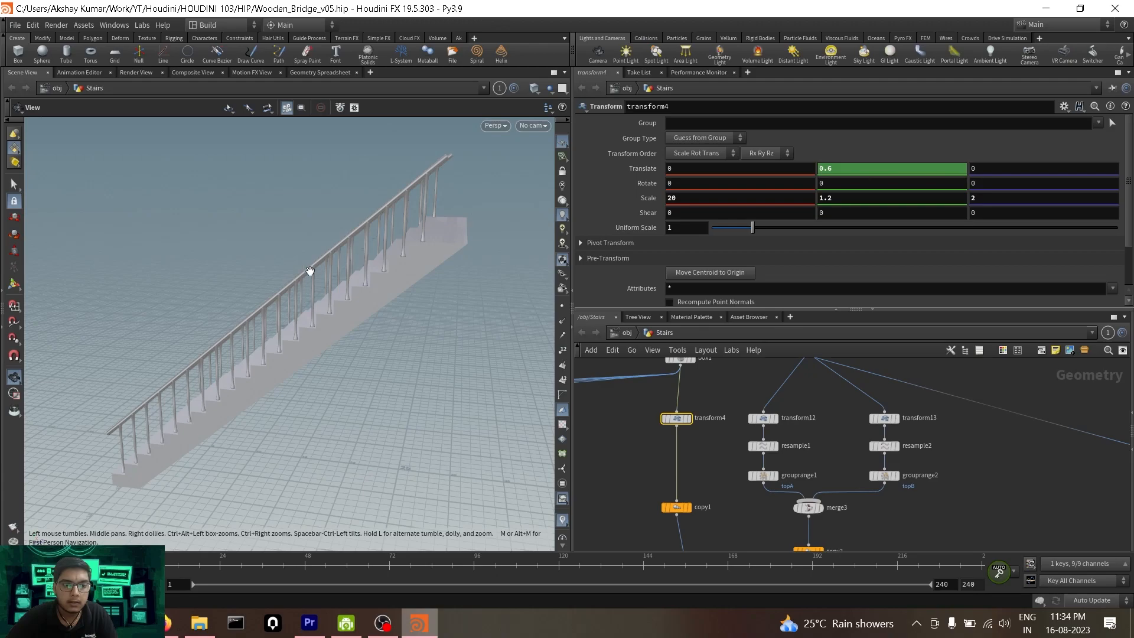
{"action": "left_click", "coordinate": [677, 510]}
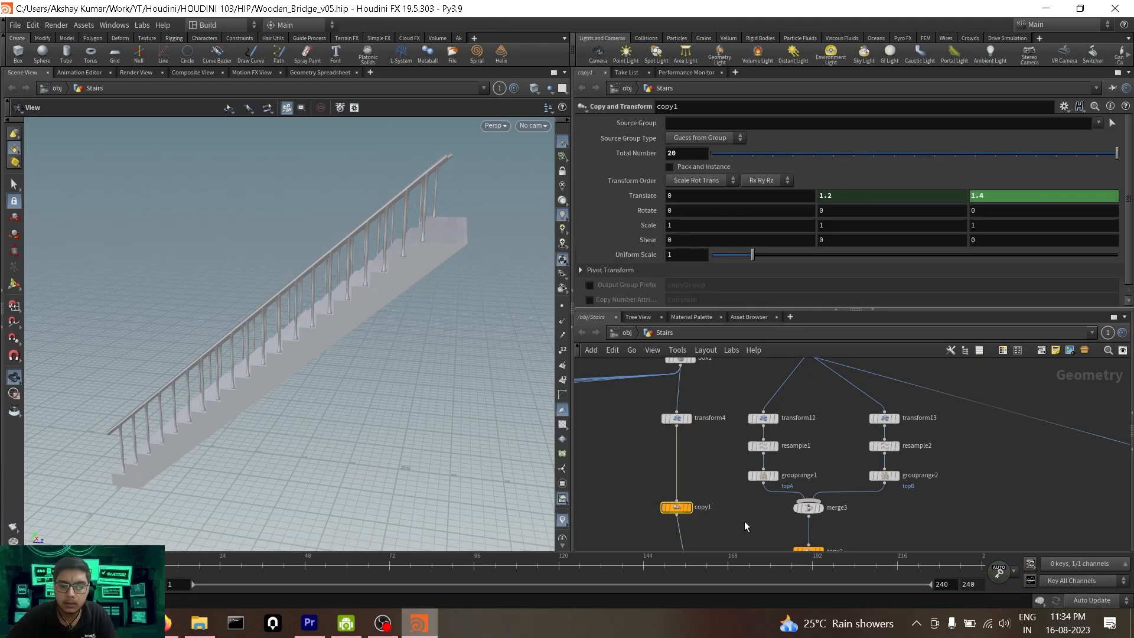
Copy copy1's Total Number parameter and paste it as a relative reference into clip_Top's Origin Y.
{"action": "right_click", "coordinate": [692, 155]}
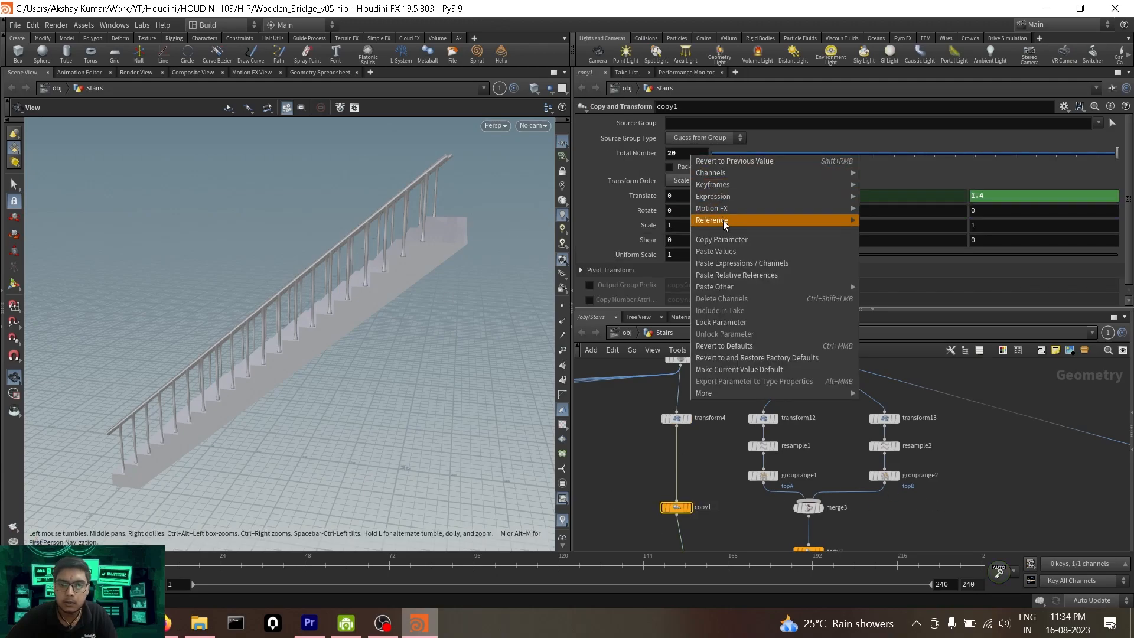
{"action": "left_click", "coordinate": [734, 241]}
{"action": "scroll", "coordinate": [1011, 470], "scroll_direction": "down", "scroll_amount": 3}
{"action": "middle_click_drag", "start_coordinate": [1010, 479], "coordinate": [717, 343]}
{"action": "scroll", "coordinate": [944, 462], "scroll_direction": "up", "scroll_amount": 1}
{"action": "middle_click_drag", "start_coordinate": [933, 480], "coordinate": [853, 384]}
{"action": "scroll", "coordinate": [790, 460], "scroll_direction": "up", "scroll_amount": 2}
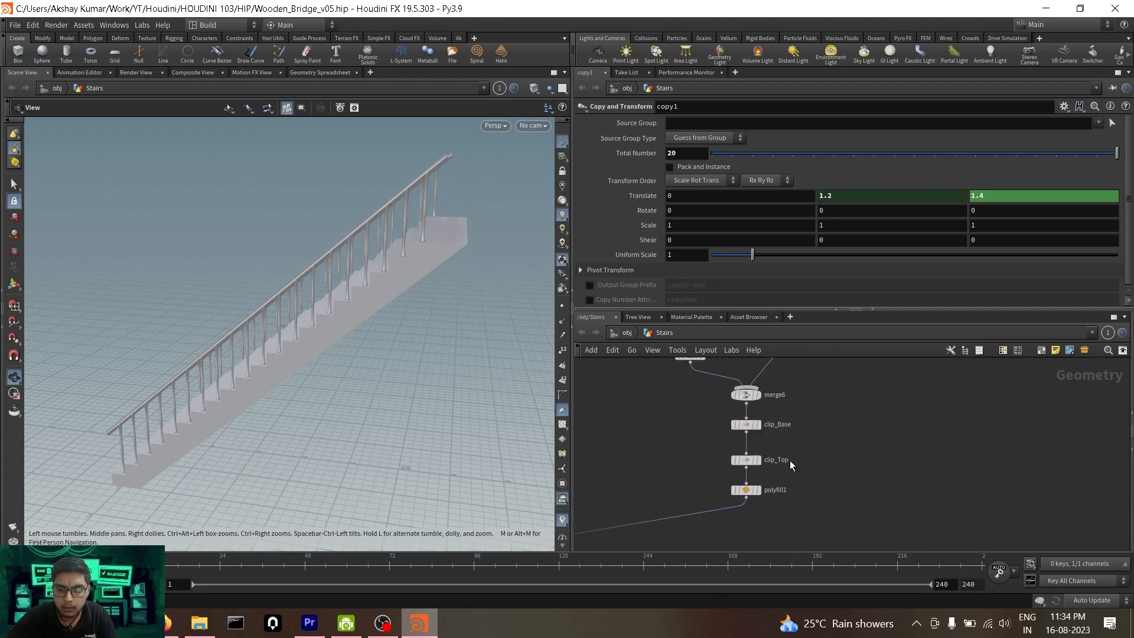
{"action": "left_click", "coordinate": [740, 460]}
{"action": "right_click", "coordinate": [844, 153]}
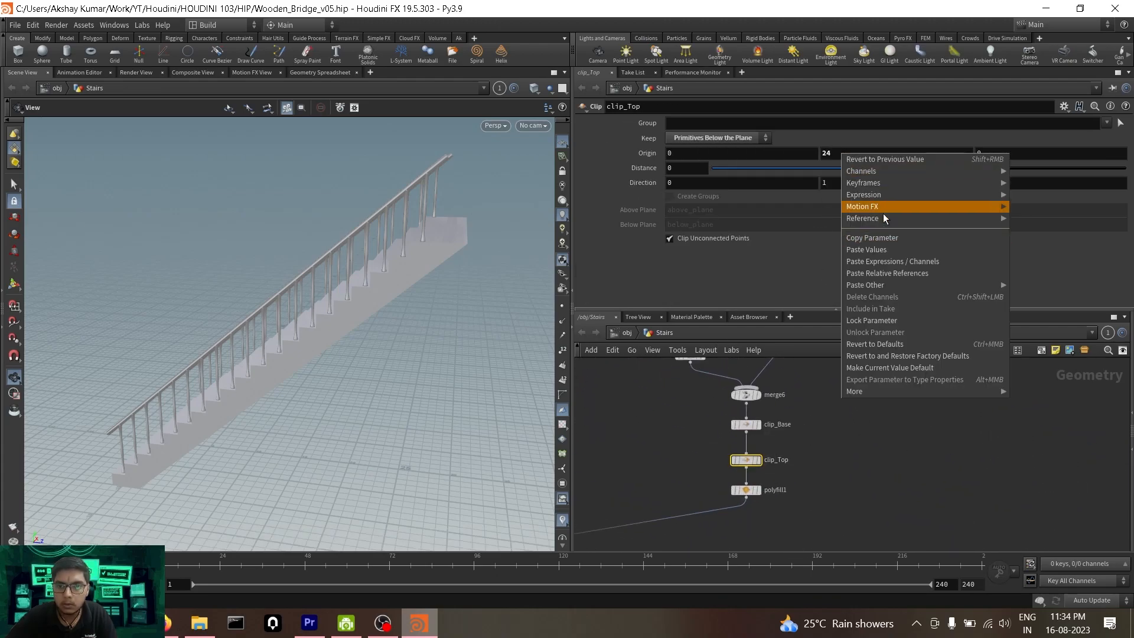
{"action": "left_click", "coordinate": [902, 275]}
Copy the Scale Y parameter of transform4.
{"action": "scroll", "coordinate": [866, 414], "scroll_direction": "down", "scroll_amount": 3}
{"action": "middle_click_drag", "start_coordinate": [866, 413], "coordinate": [971, 466]}
{"action": "middle_click_drag", "start_coordinate": [856, 423], "coordinate": [876, 542]}
{"action": "scroll", "coordinate": [775, 412], "scroll_direction": "up", "scroll_amount": 3}
{"action": "middle_click_drag", "start_coordinate": [785, 385], "coordinate": [784, 465]}
{"action": "scroll", "coordinate": [772, 430], "scroll_direction": "up", "scroll_amount": 1}
{"action": "left_click", "coordinate": [753, 394]}
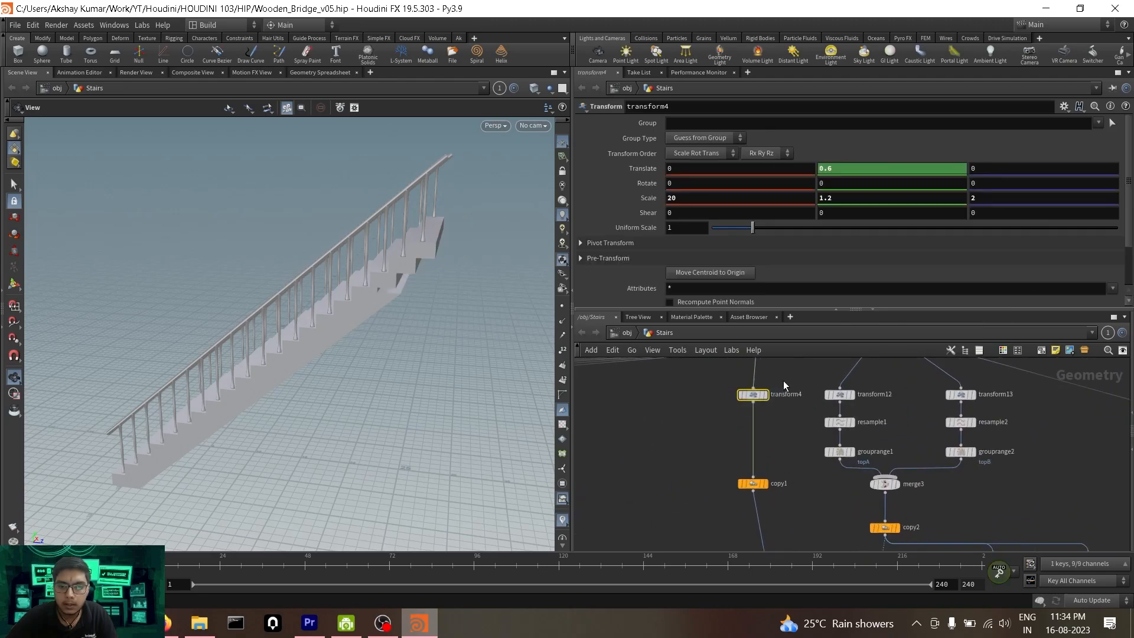
{"action": "right_click", "coordinate": [846, 201]}
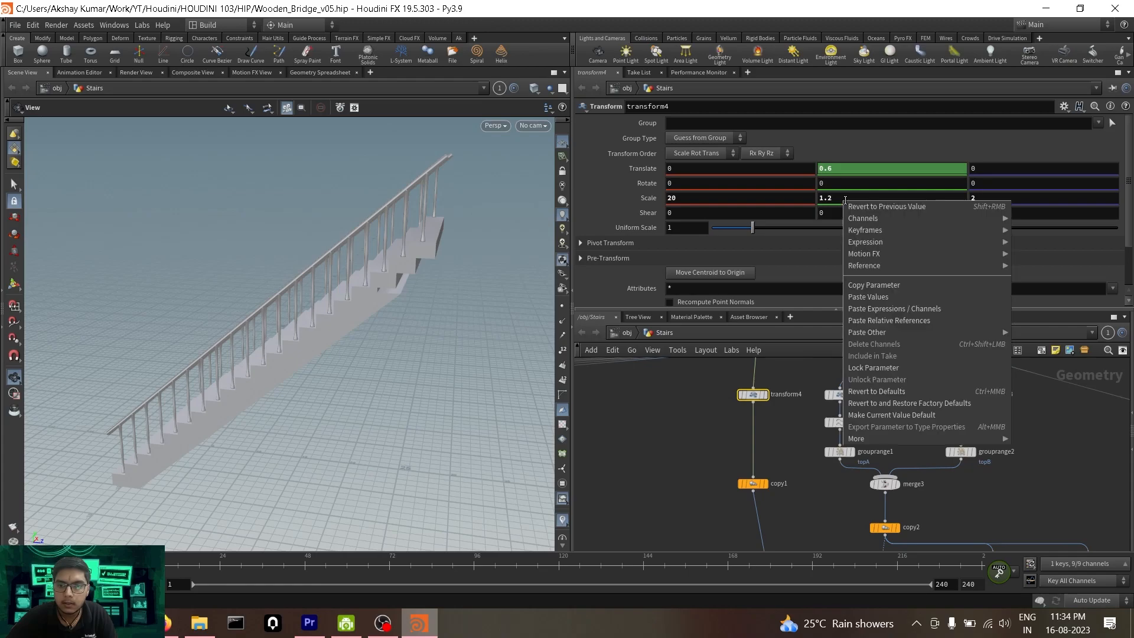
{"action": "left_click", "coordinate": [884, 287]}
Extend clip_Top's Origin Y expression to ch("../copy1/ncy")*ch("../transform4/sy") and check its evaluated value and the clipped slab.
{"action": "scroll", "coordinate": [951, 467], "scroll_direction": "down", "scroll_amount": 4}
{"action": "middle_click_drag", "start_coordinate": [956, 473], "coordinate": [596, 408]}
{"action": "scroll", "coordinate": [804, 446], "scroll_direction": "up", "scroll_amount": 3}
{"action": "middle_click_drag", "start_coordinate": [724, 417], "coordinate": [758, 373]}
{"action": "middle_click_drag", "start_coordinate": [858, 505], "coordinate": [852, 416]}
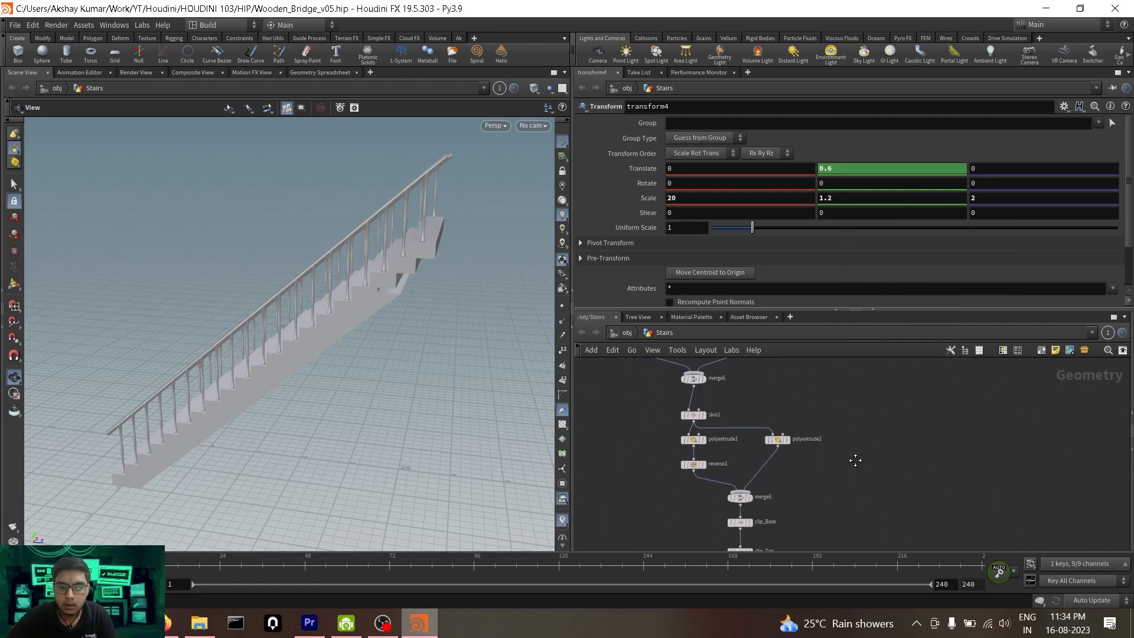
{"action": "middle_click_drag", "start_coordinate": [855, 468], "coordinate": [856, 381]}
{"action": "left_click", "coordinate": [741, 471]}
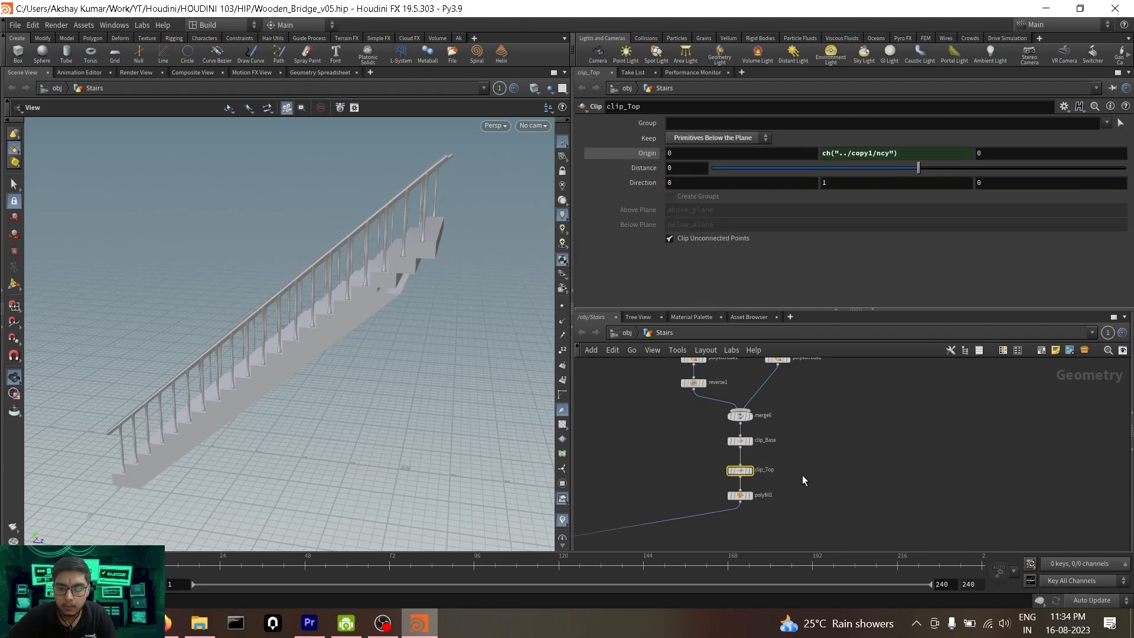
{"action": "left_click", "coordinate": [918, 155]}
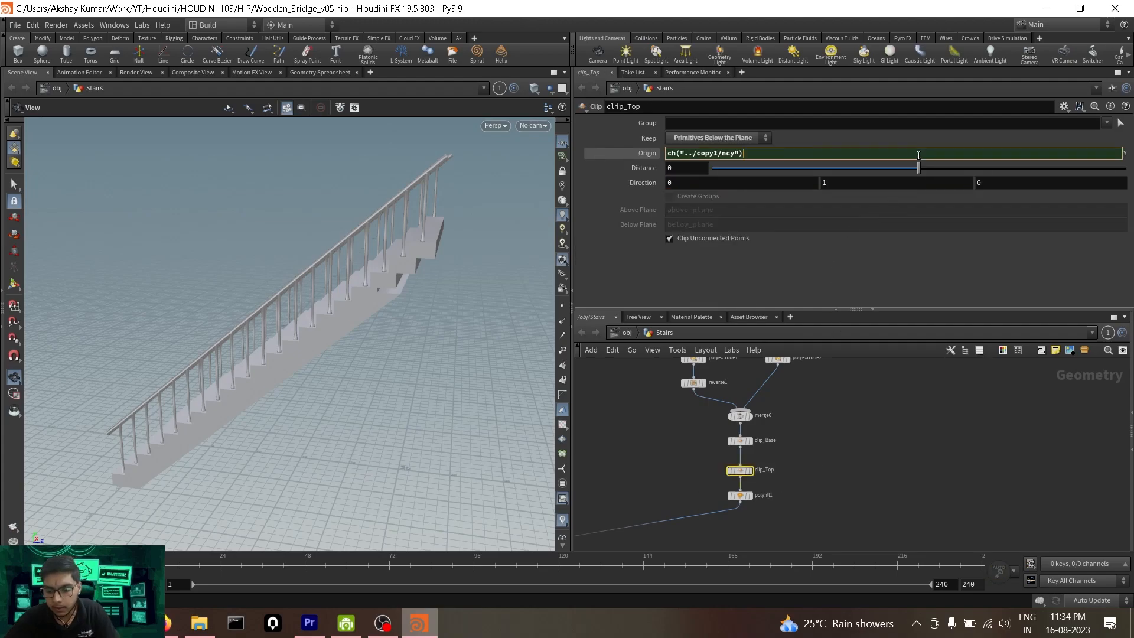
{"action": "type", "text": "*"}
{"action": "right_click", "coordinate": [874, 153]}
{"action": "left_click", "coordinate": [945, 273]}
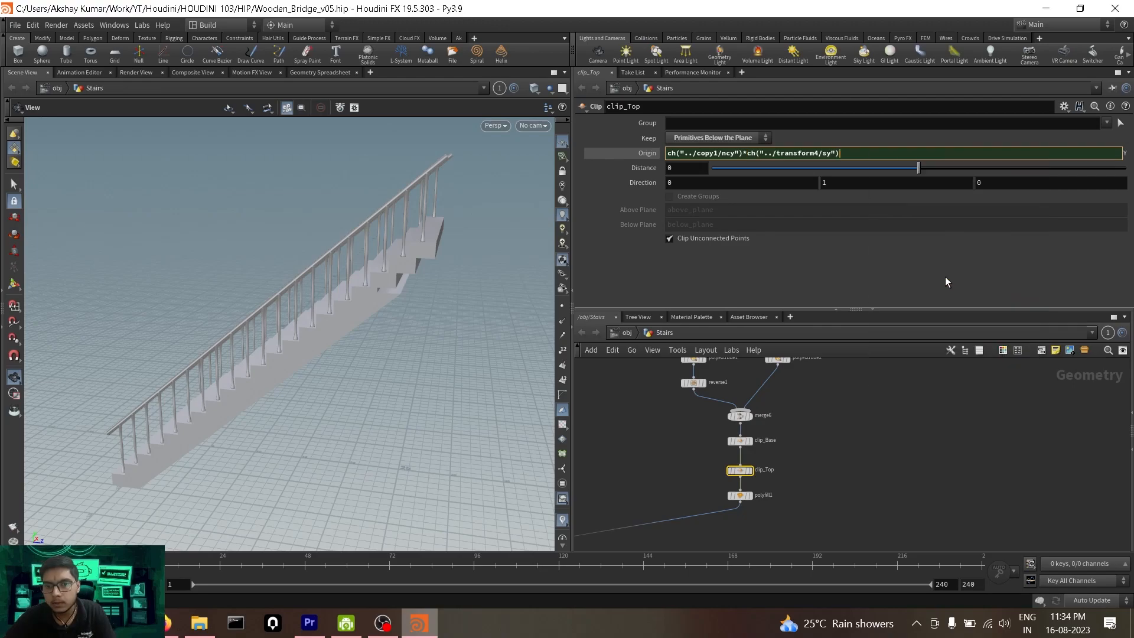
{"action": "left_click_drag", "start_coordinate": [375, 254], "coordinate": [443, 249]}
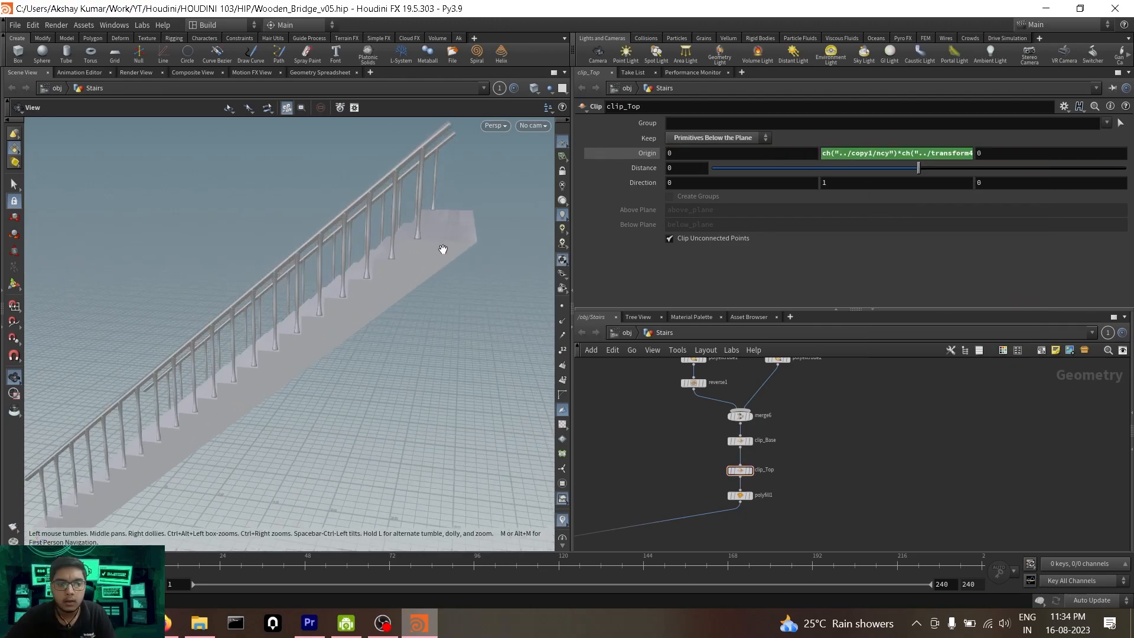
{"action": "left_click", "coordinate": [630, 151]}
{"action": "scroll", "coordinate": [321, 380], "scroll_direction": "down", "scroll_amount": 5}
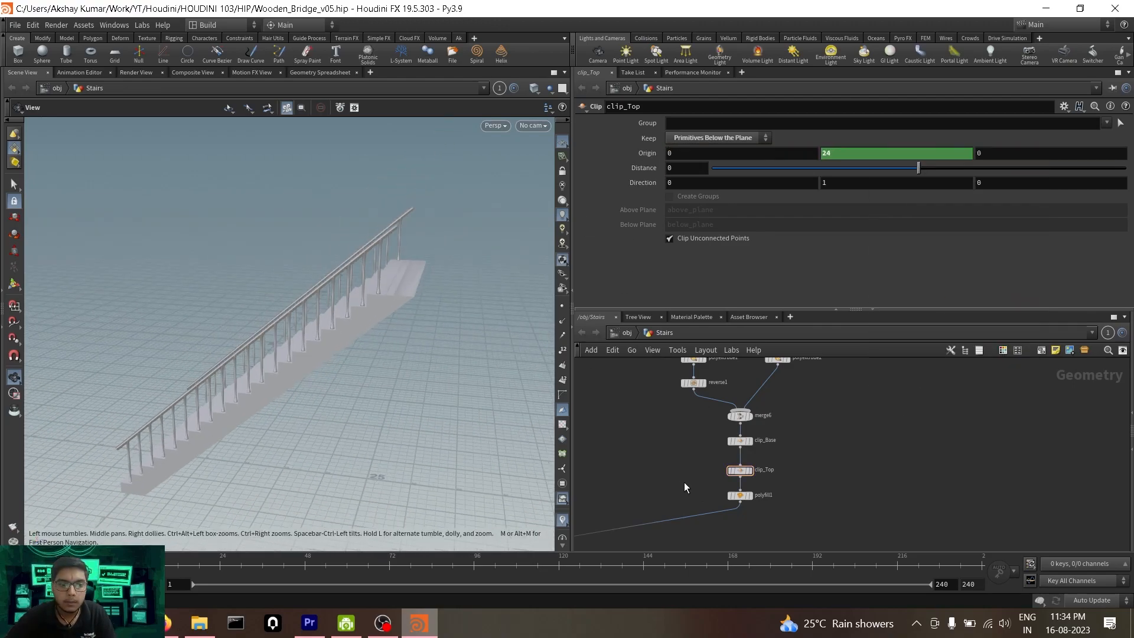
Set transform4's Scale Y to 2 to test the clipping with taller steps.
{"action": "scroll", "coordinate": [688, 486], "scroll_direction": "down", "scroll_amount": 4}
{"action": "middle_click_drag", "start_coordinate": [655, 474], "coordinate": [929, 519]}
{"action": "scroll", "coordinate": [854, 469], "scroll_direction": "down", "scroll_amount": 3}
{"action": "middle_click_drag", "start_coordinate": [791, 454], "coordinate": [816, 499]}
{"action": "scroll", "coordinate": [818, 471], "scroll_direction": "up", "scroll_amount": 7}
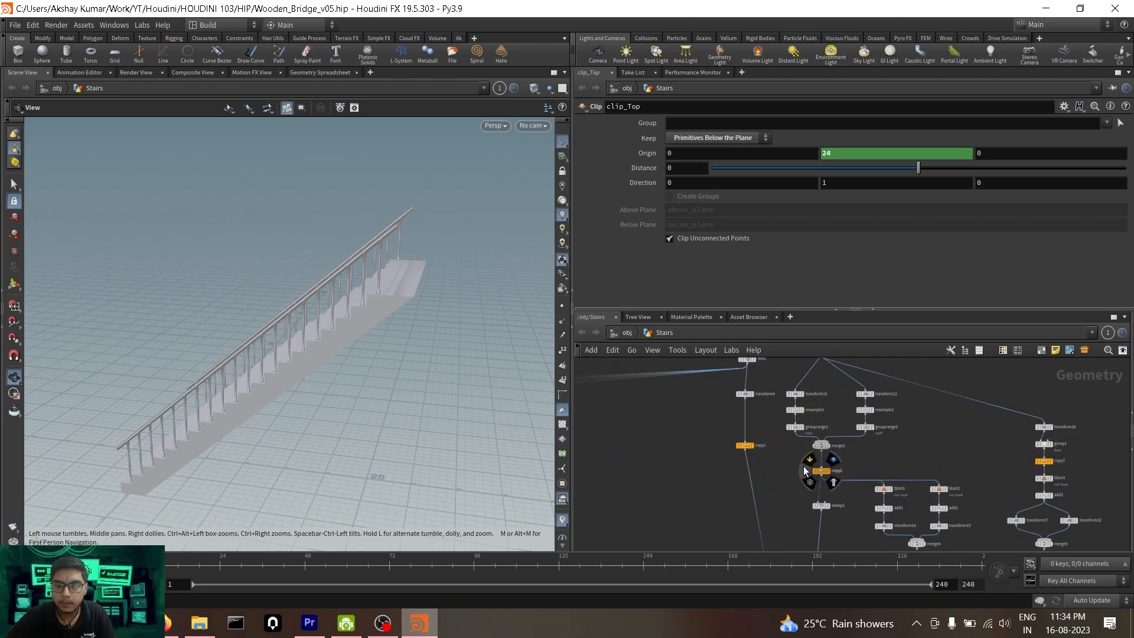
{"action": "middle_click_drag", "start_coordinate": [722, 447], "coordinate": [697, 497]}
{"action": "left_click_drag", "start_coordinate": [740, 438], "coordinate": [740, 438]}
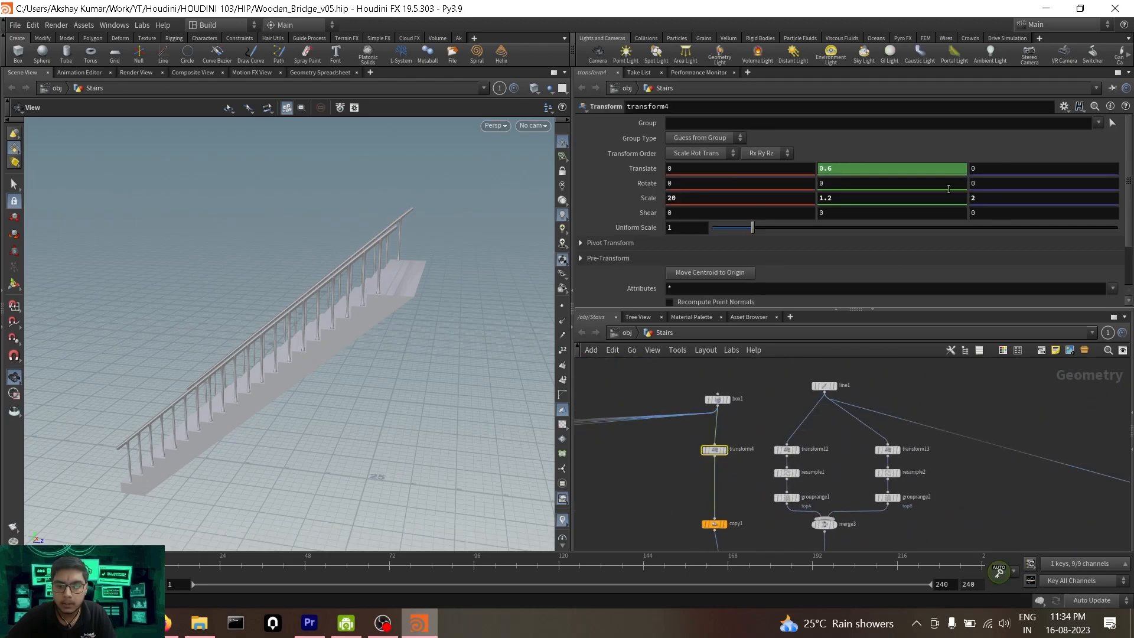
{"action": "scroll", "coordinate": [882, 200], "scroll_direction": "down", "scroll_amount": 6}
{"action": "scroll", "coordinate": [883, 200], "scroll_direction": "up", "scroll_amount": 15}
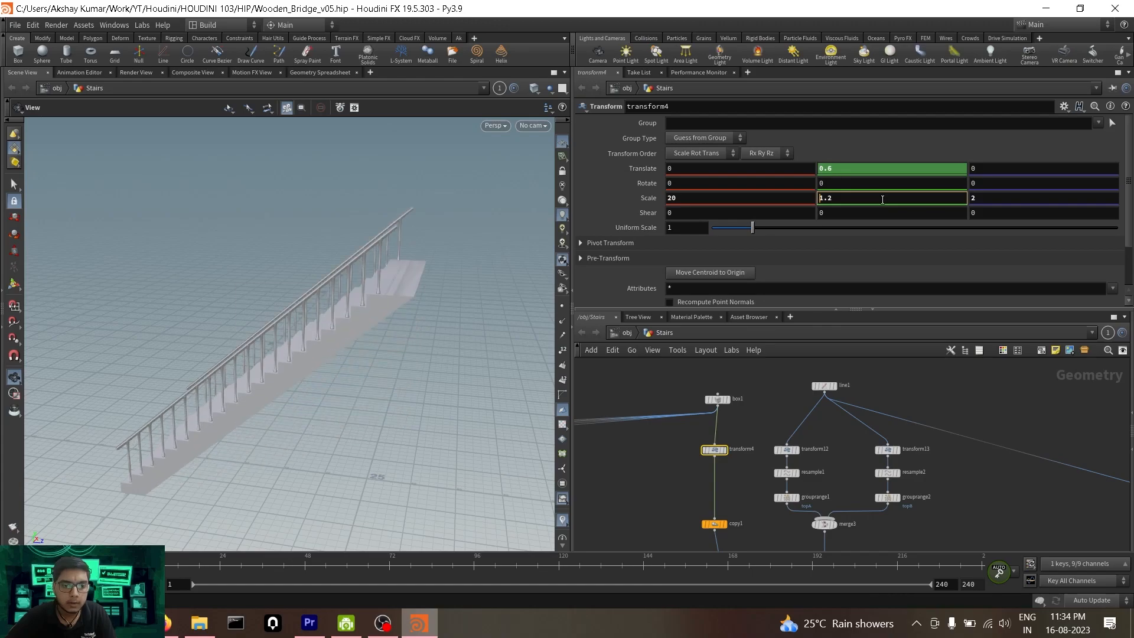
{"action": "left_click_drag", "start_coordinate": [371, 297], "coordinate": [395, 282]}
{"action": "scroll", "coordinate": [858, 201], "scroll_direction": "up", "scroll_amount": 1}
{"action": "scroll", "coordinate": [858, 201], "scroll_direction": "down", "scroll_amount": 2}
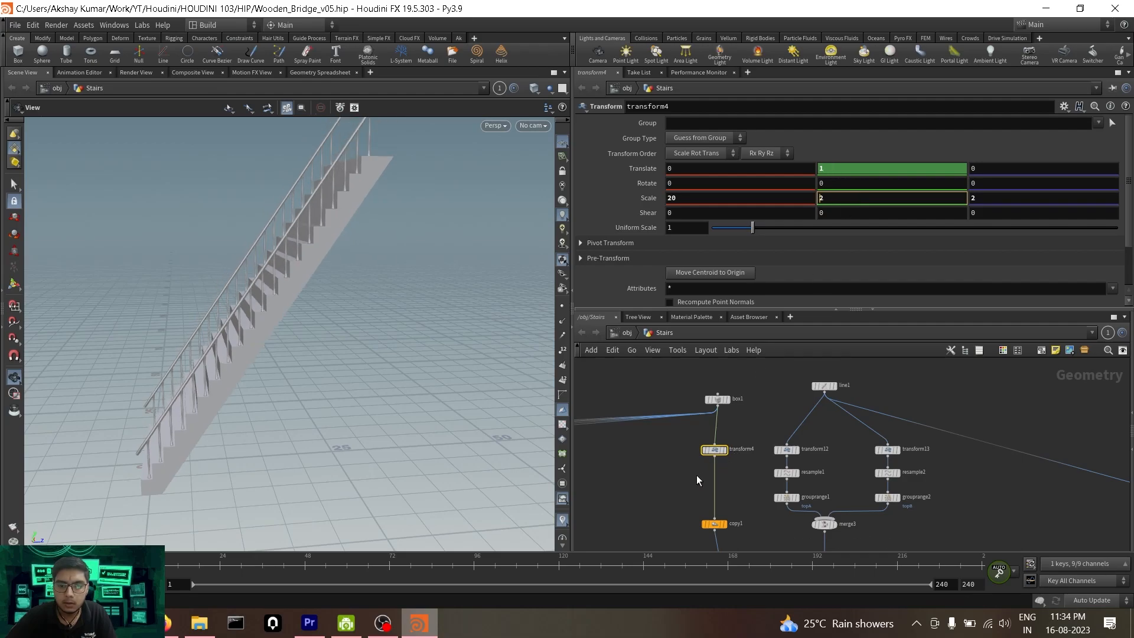
Reduce copy1's Total Number to 6 to test the clipping on a shorter staircase.
{"action": "left_click", "coordinate": [714, 523]}
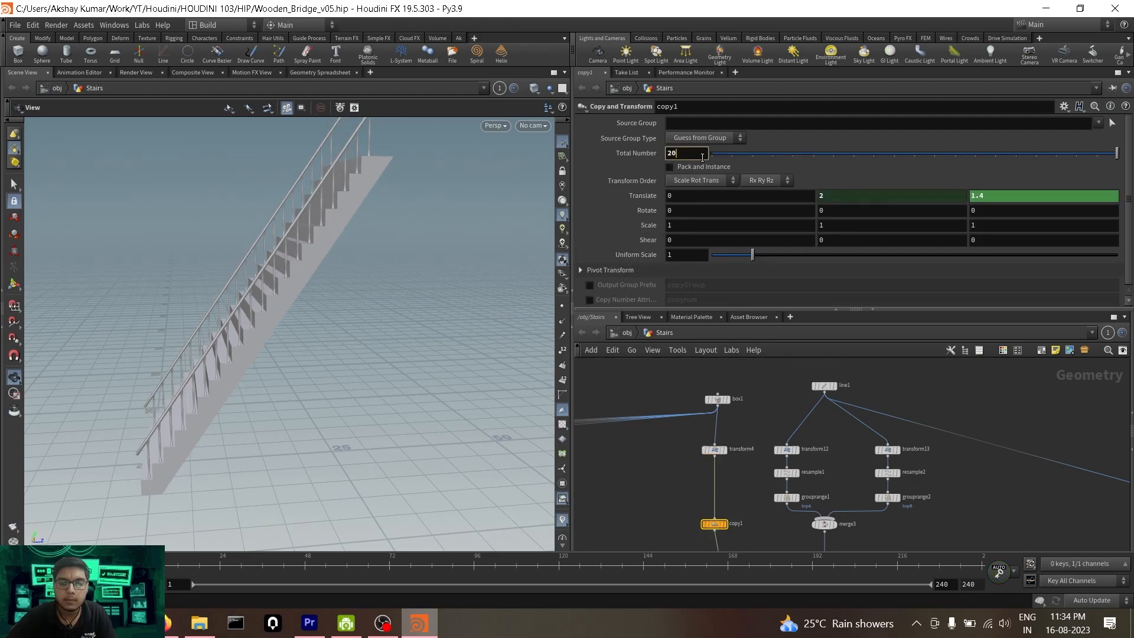
{"action": "scroll", "coordinate": [703, 157], "scroll_direction": "down", "scroll_amount": 4}
{"action": "scroll", "coordinate": [702, 157], "scroll_direction": "down", "scroll_amount": 10}
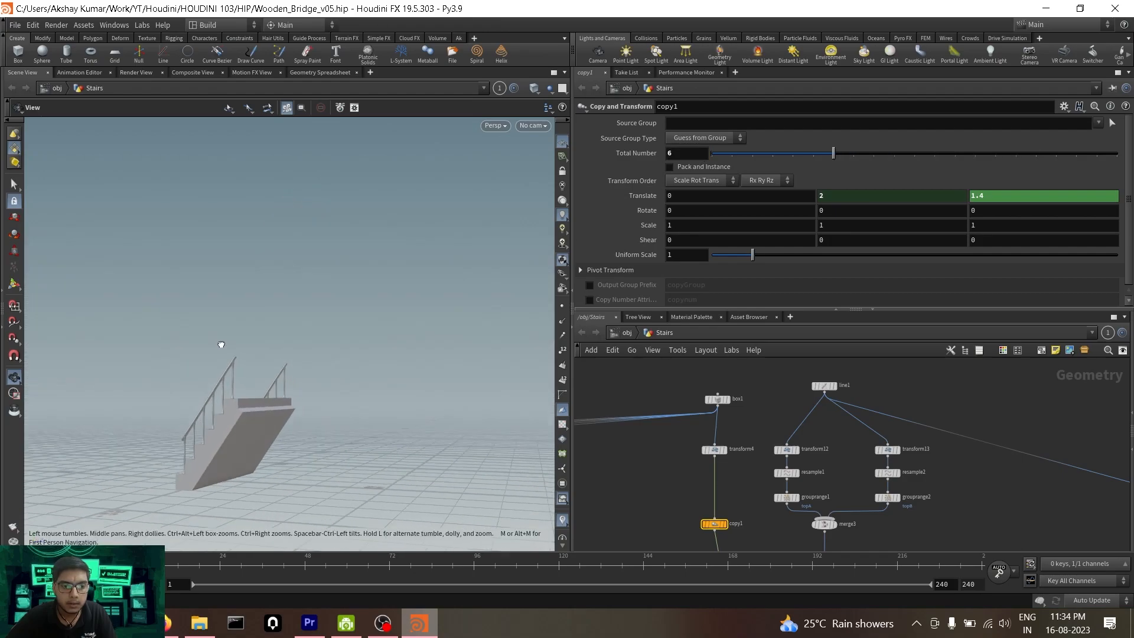
Test the slab clipping with copy1's Total Number at 3, 30 and 35, checking the staircase each time.
{"action": "left_click_drag", "start_coordinate": [218, 343], "coordinate": [240, 349]}
{"action": "scroll", "coordinate": [693, 153], "scroll_direction": "up", "scroll_amount": 12}
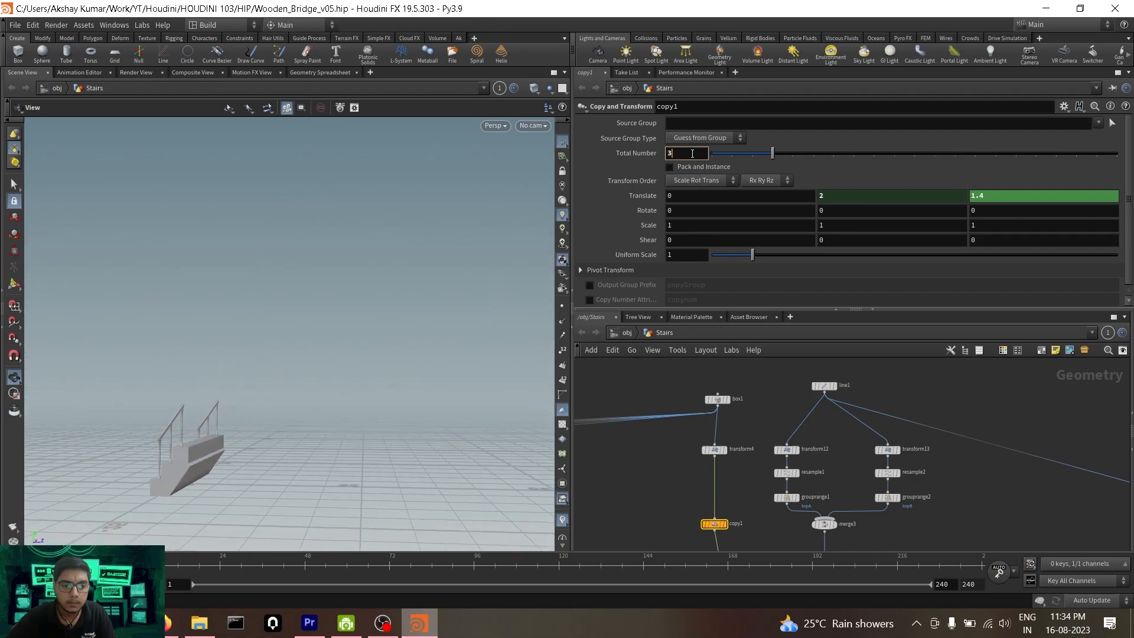
{"action": "scroll", "coordinate": [692, 153], "scroll_direction": "up", "scroll_amount": 8}
{"action": "left_click_drag", "start_coordinate": [403, 260], "coordinate": [397, 467]}
{"action": "scroll", "coordinate": [689, 154], "scroll_direction": "up", "scroll_amount": 4}
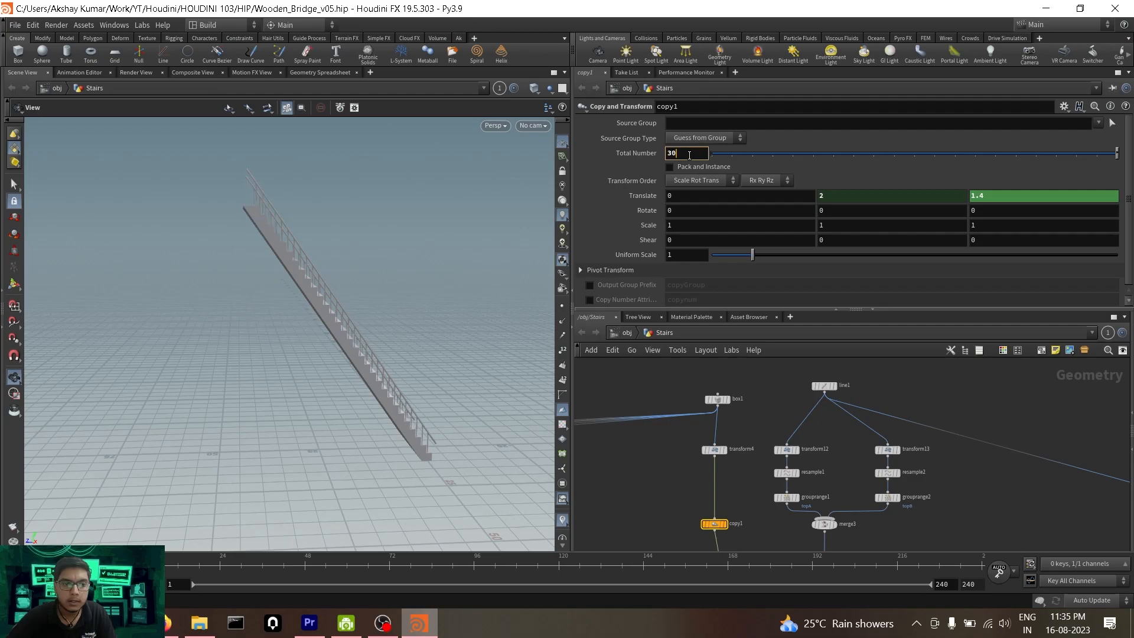
{"action": "left_click_drag", "start_coordinate": [292, 427], "coordinate": [313, 384]}
{"action": "key", "text": "f"}
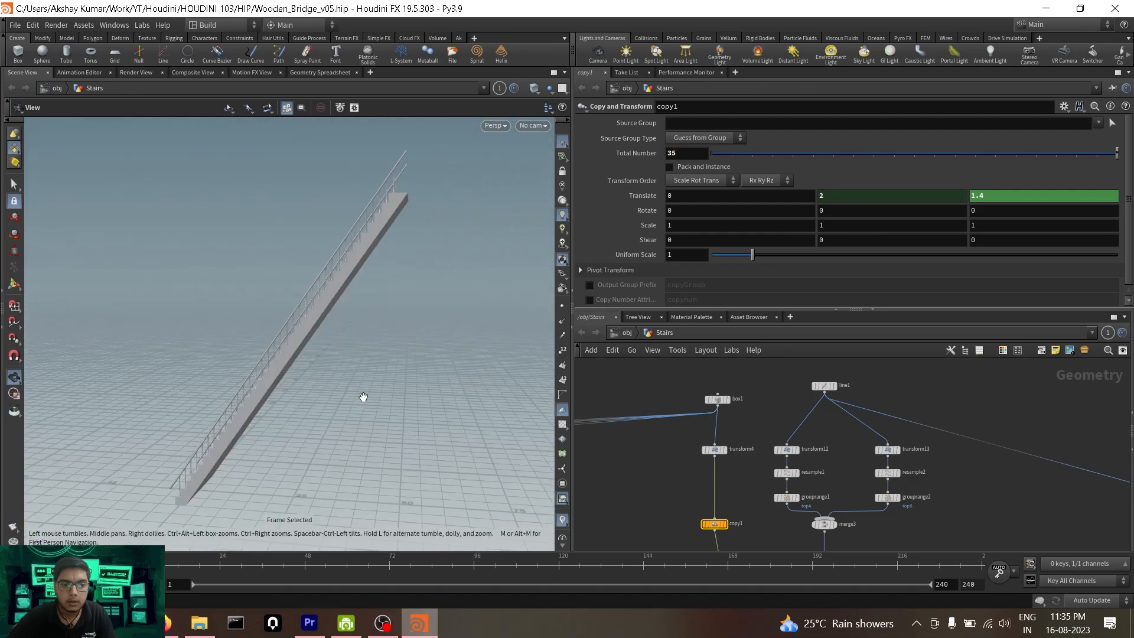
Set copy1's Total Number to 20 and check the clipped slab beneath the staircase.
{"action": "double_click", "coordinate": [685, 153]}
{"action": "type", "text": "20"}
{"action": "key", "text": "Return"}
{"action": "left_click_drag", "start_coordinate": [242, 430], "coordinate": [390, 377]}
{"action": "scroll", "coordinate": [390, 378], "scroll_direction": "up", "scroll_amount": 4}
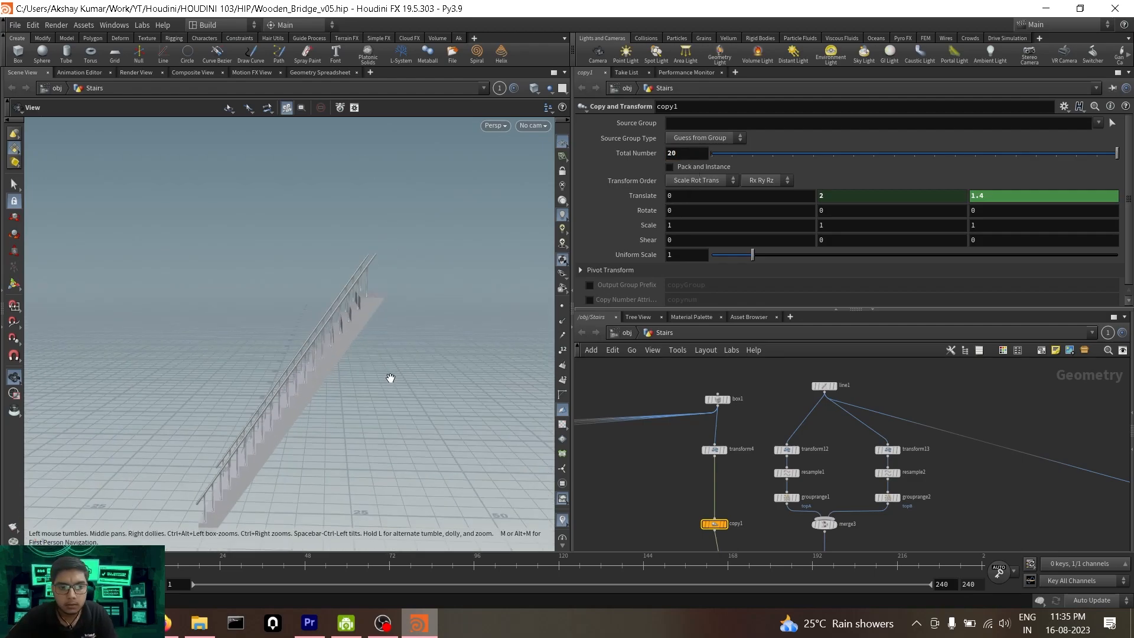
{"action": "scroll", "coordinate": [715, 424], "scroll_direction": "up", "scroll_amount": 2}
Try transform4's Scale Y at 1.2 and check how the staircase and slab adapt.
{"action": "left_click", "coordinate": [712, 454]}
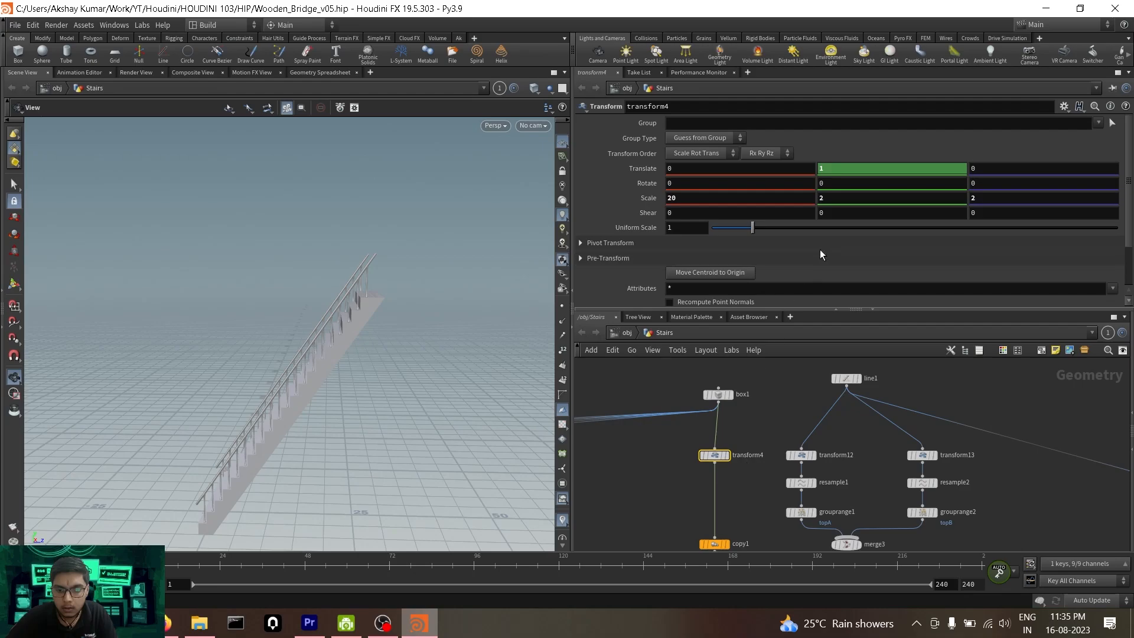
{"action": "double_click", "coordinate": [844, 198]}
{"action": "type", "text": "1.2"}
{"action": "key", "text": "Return"}
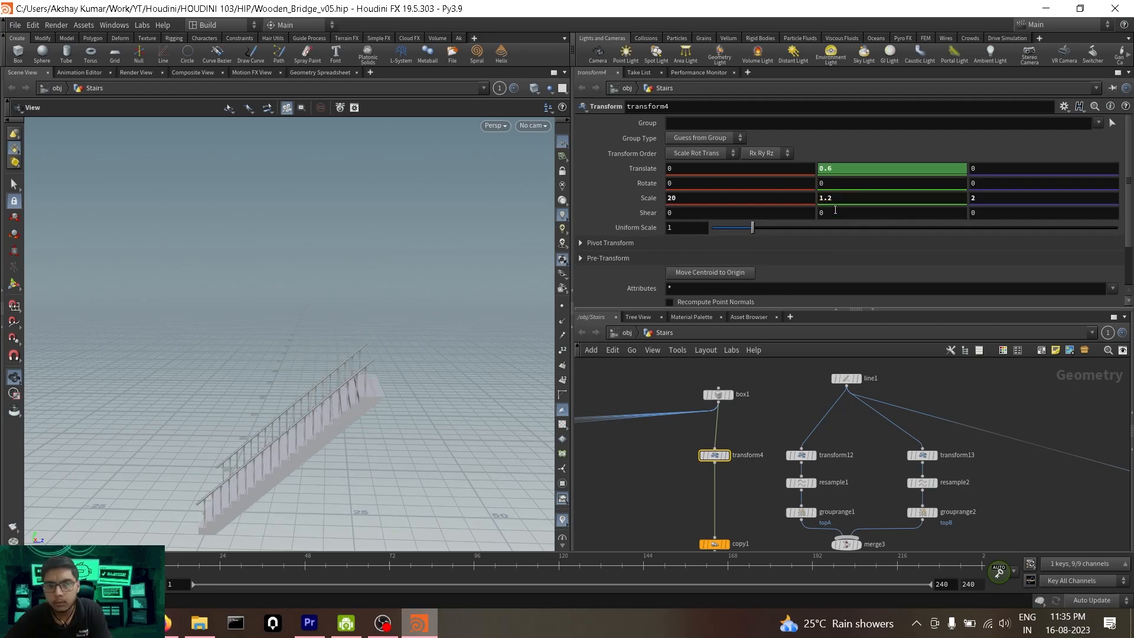
{"action": "left_click_drag", "start_coordinate": [254, 471], "coordinate": [179, 435]}
Set transform4's Scale Y to 1 and check the clipped slab.
{"action": "left_click", "coordinate": [884, 198]}
{"action": "key", "text": "BackSpace"}
{"action": "key", "text": "BackSpace"}
{"action": "key", "text": "Return"}
{"action": "scroll", "coordinate": [349, 377], "scroll_direction": "up", "scroll_amount": 3}
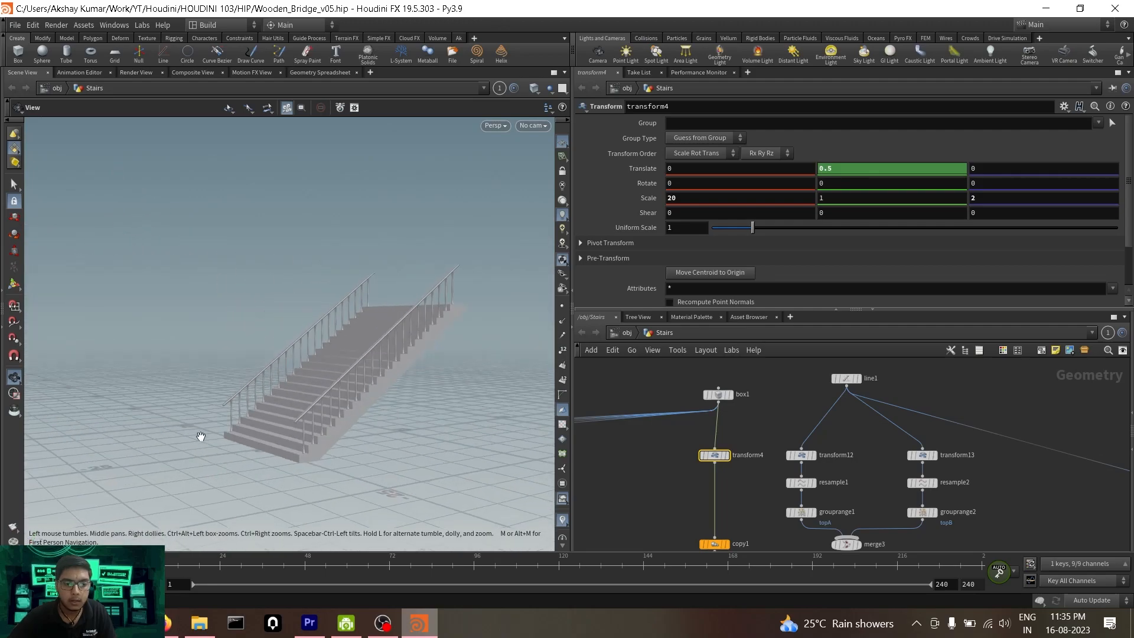
Examine the stair network from transform4 and copy1 to the railing branches, along with the resulting staircase.
{"action": "scroll", "coordinate": [981, 462], "scroll_direction": "down", "scroll_amount": 5}
{"action": "middle_click_drag", "start_coordinate": [1001, 491], "coordinate": [918, 390]}
{"action": "middle_click_drag", "start_coordinate": [916, 481], "coordinate": [854, 530]}
{"action": "scroll", "coordinate": [785, 414], "scroll_direction": "up", "scroll_amount": 8}
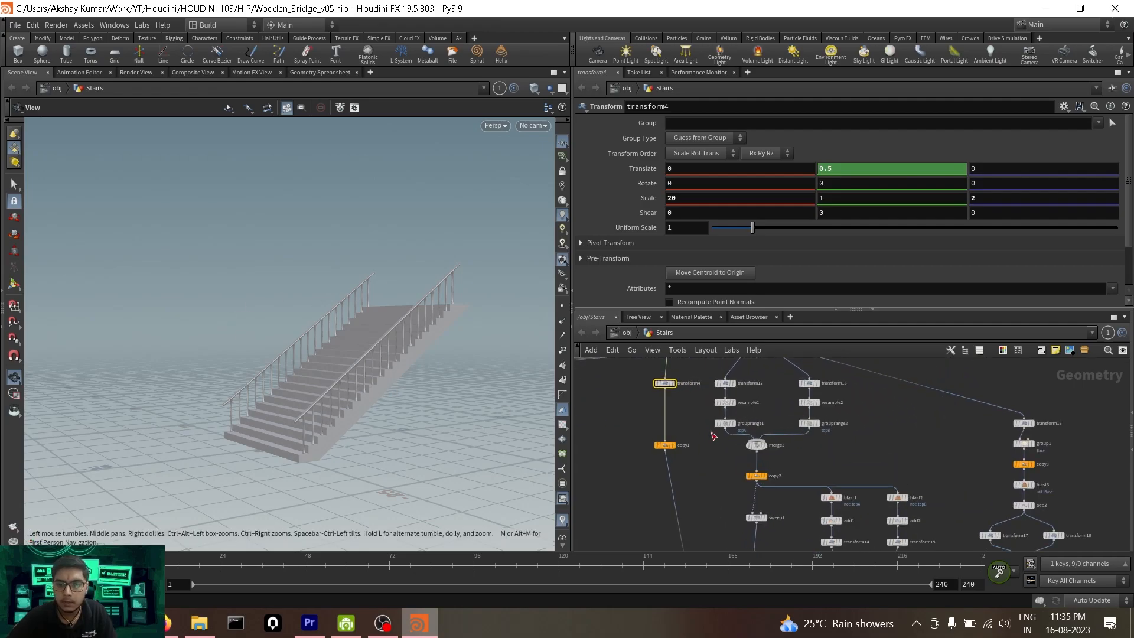
{"action": "left_click_drag", "start_coordinate": [608, 432], "coordinate": [710, 380]}
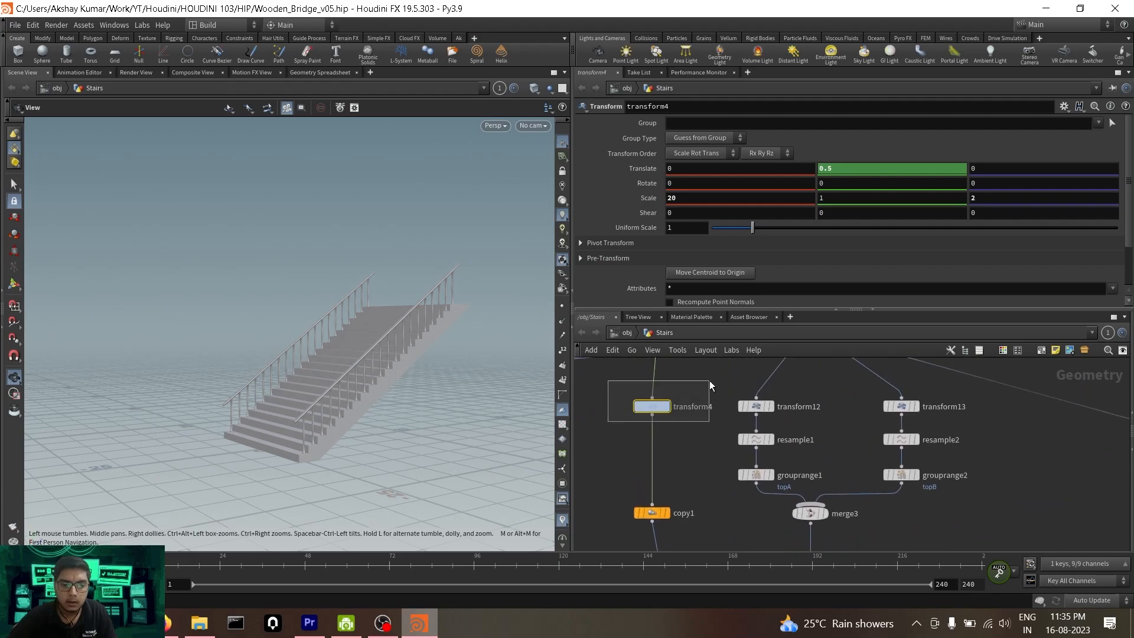
{"action": "left_click_drag", "start_coordinate": [611, 390], "coordinate": [687, 418]}
{"action": "scroll", "coordinate": [868, 488], "scroll_direction": "down", "scroll_amount": 4}
{"action": "middle_click_drag", "start_coordinate": [911, 520], "coordinate": [861, 468]}
{"action": "scroll", "coordinate": [861, 468], "scroll_direction": "up", "scroll_amount": 3}
{"action": "left_click_drag", "start_coordinate": [291, 418], "coordinate": [338, 436]}
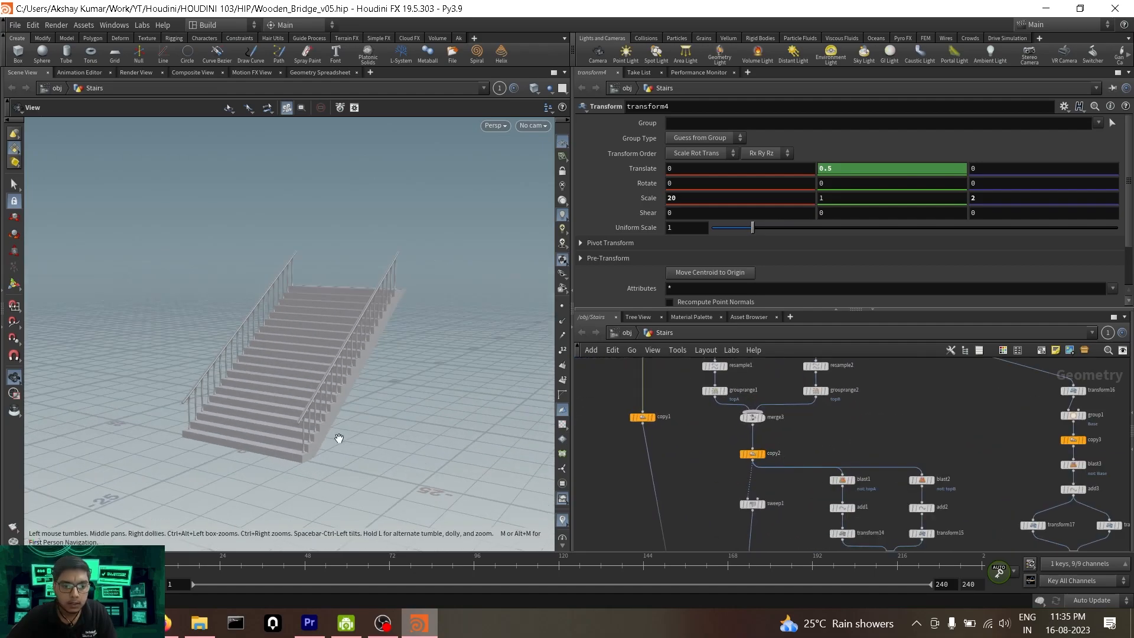
Widen the steps by setting transform4's Scale X to 24.1.
{"action": "middle_click_drag", "start_coordinate": [640, 383], "coordinate": [679, 473]}
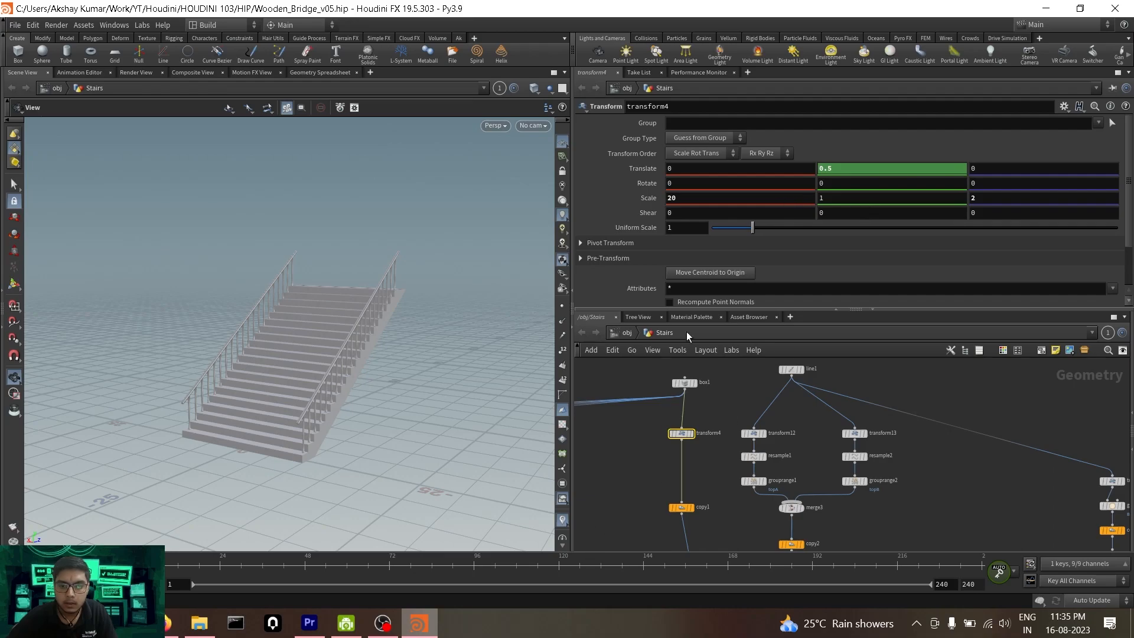
{"action": "middle_click_drag", "start_coordinate": [784, 198], "coordinate": [618, 199]}
{"action": "middle_click_drag", "start_coordinate": [391, 199], "coordinate": [413, 199]}
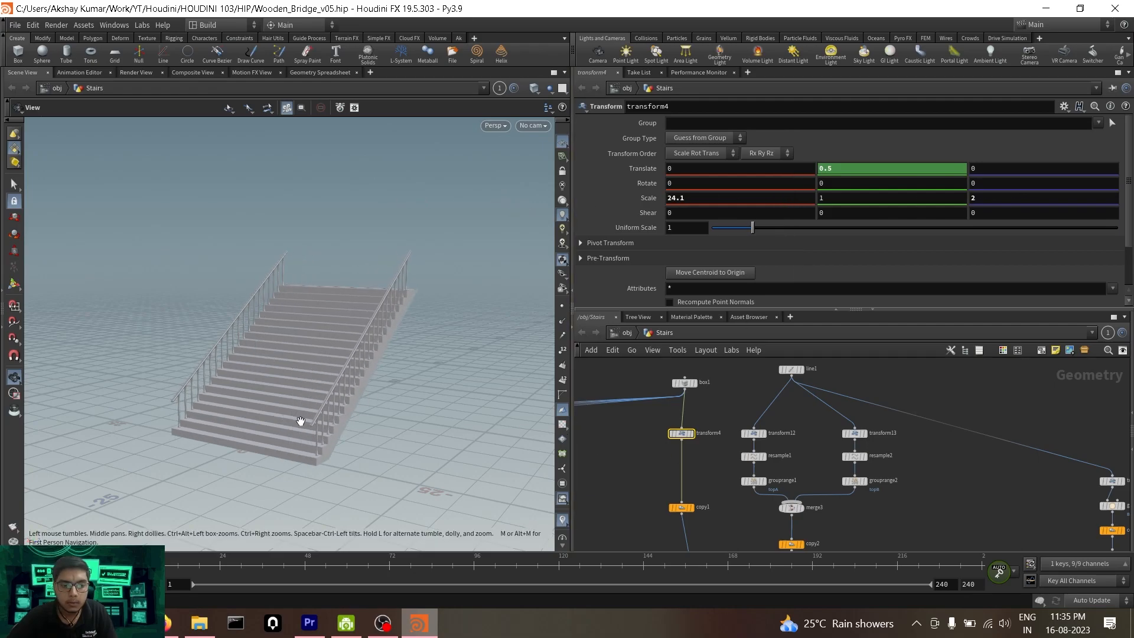
Try transform12's Scale X at 0.9 and check the railing posts up close.
{"action": "scroll", "coordinate": [894, 512], "scroll_direction": "down", "scroll_amount": 2}
{"action": "middle_click_drag", "start_coordinate": [894, 512], "coordinate": [813, 451]}
{"action": "scroll", "coordinate": [758, 406], "scroll_direction": "up", "scroll_amount": 3}
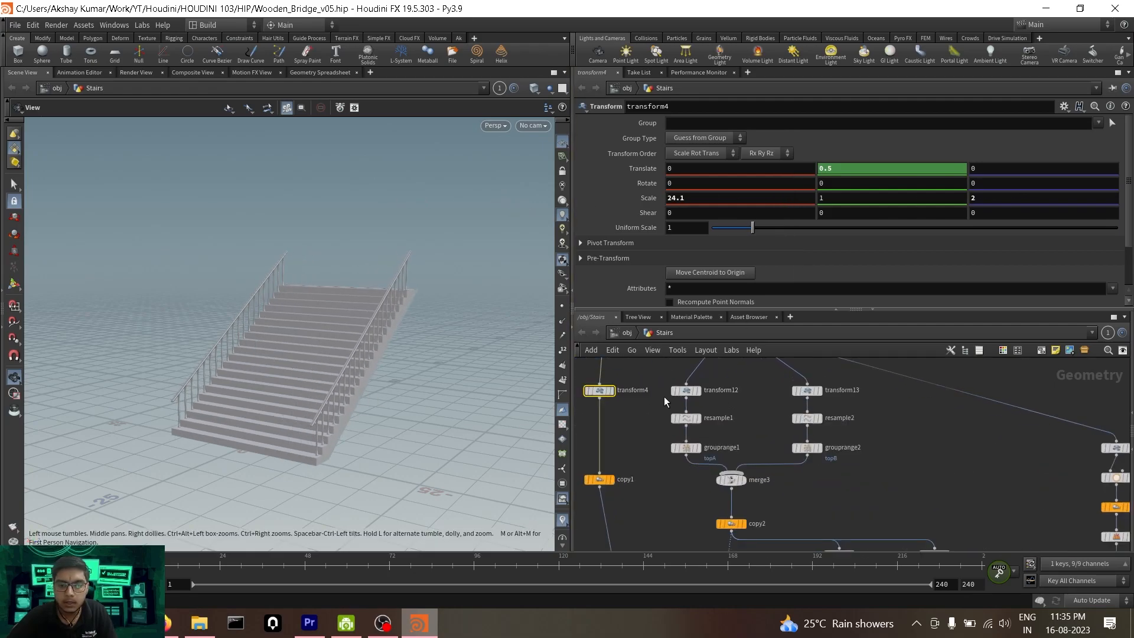
{"action": "left_click", "coordinate": [685, 391]}
{"action": "left_click", "coordinate": [697, 196]}
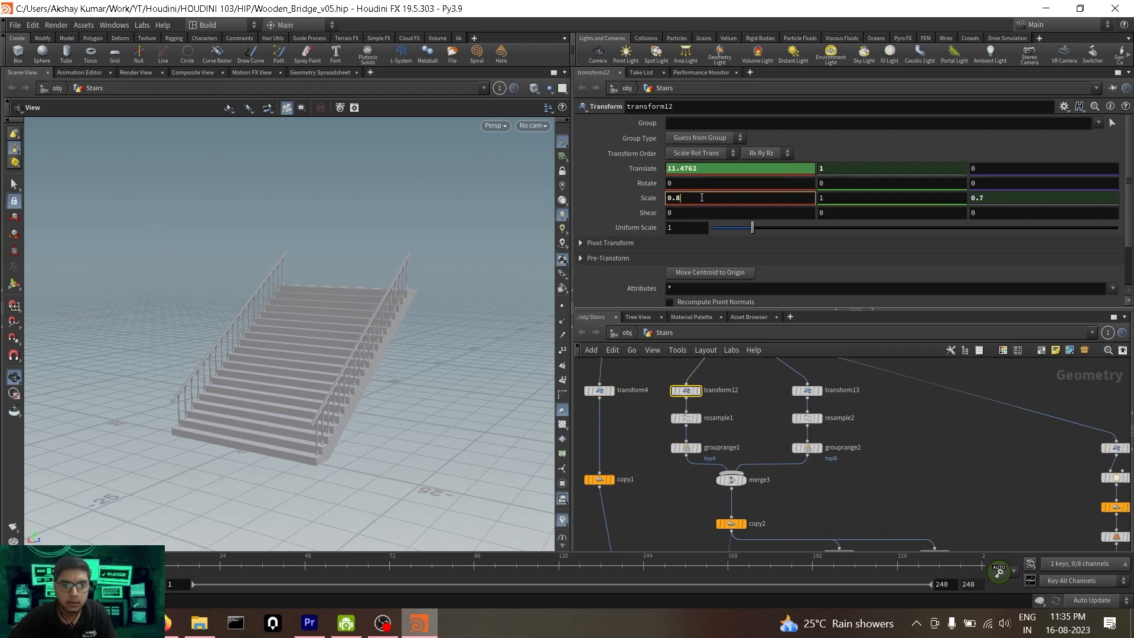
{"action": "scroll", "coordinate": [296, 405], "scroll_direction": "up", "scroll_amount": 6}
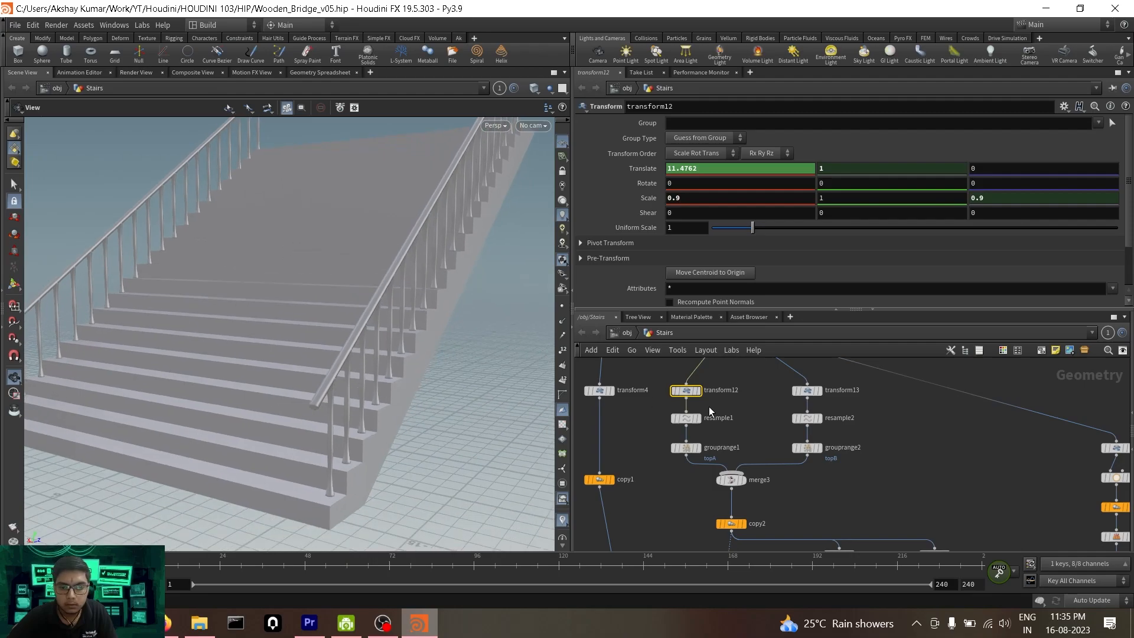
Try transform12's Scale X at 1.
{"action": "scroll", "coordinate": [735, 470], "scroll_direction": "down", "scroll_amount": 3}
{"action": "scroll", "coordinate": [737, 384], "scroll_direction": "up", "scroll_amount": 2}
{"action": "scroll", "coordinate": [692, 202], "scroll_direction": "up", "scroll_amount": 6}
{"action": "scroll", "coordinate": [739, 408], "scroll_direction": "down", "scroll_amount": 3}
{"action": "middle_click_drag", "start_coordinate": [733, 449], "coordinate": [763, 519]}
{"action": "left_click", "coordinate": [702, 199]}
{"action": "key", "text": "Return"}
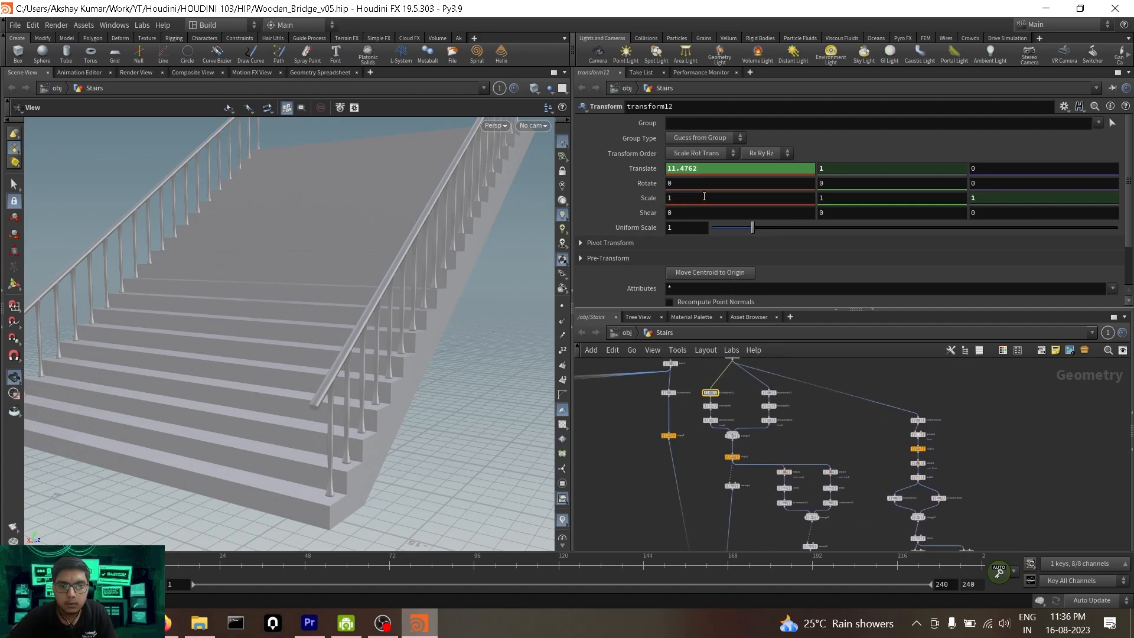
Set transform12's Scale X to 1.7, checking the linked scale on transform13.
{"action": "scroll", "coordinate": [768, 452], "scroll_direction": "up", "scroll_amount": 4}
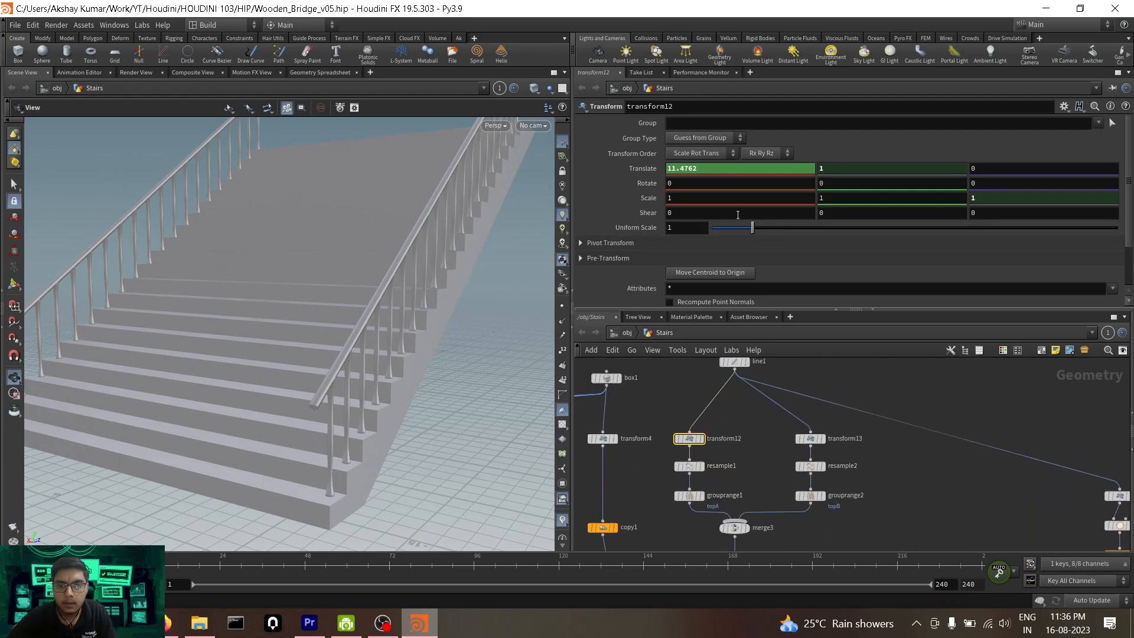
{"action": "left_click", "coordinate": [724, 197]}
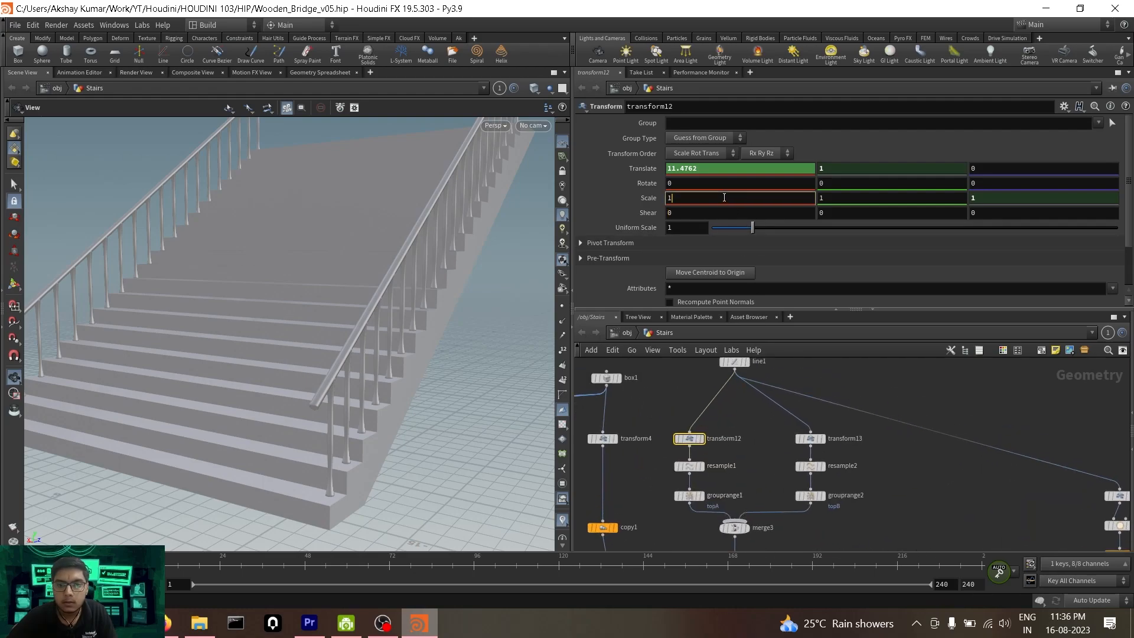
{"action": "left_click", "coordinate": [811, 438]}
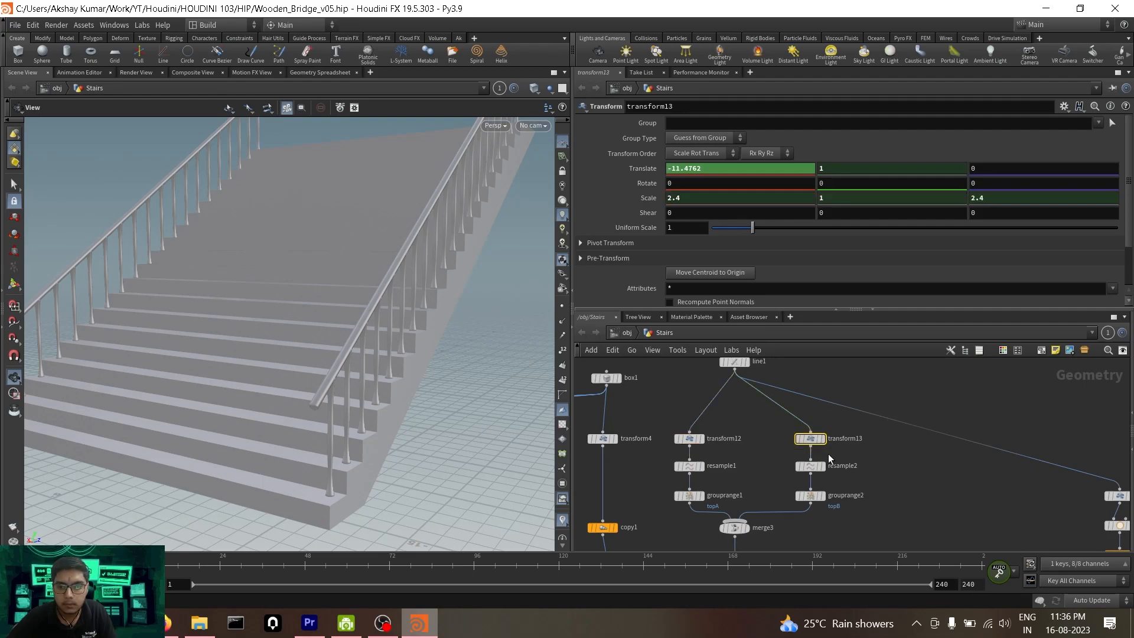
{"action": "left_click", "coordinate": [689, 439]}
{"action": "left_click", "coordinate": [707, 199]}
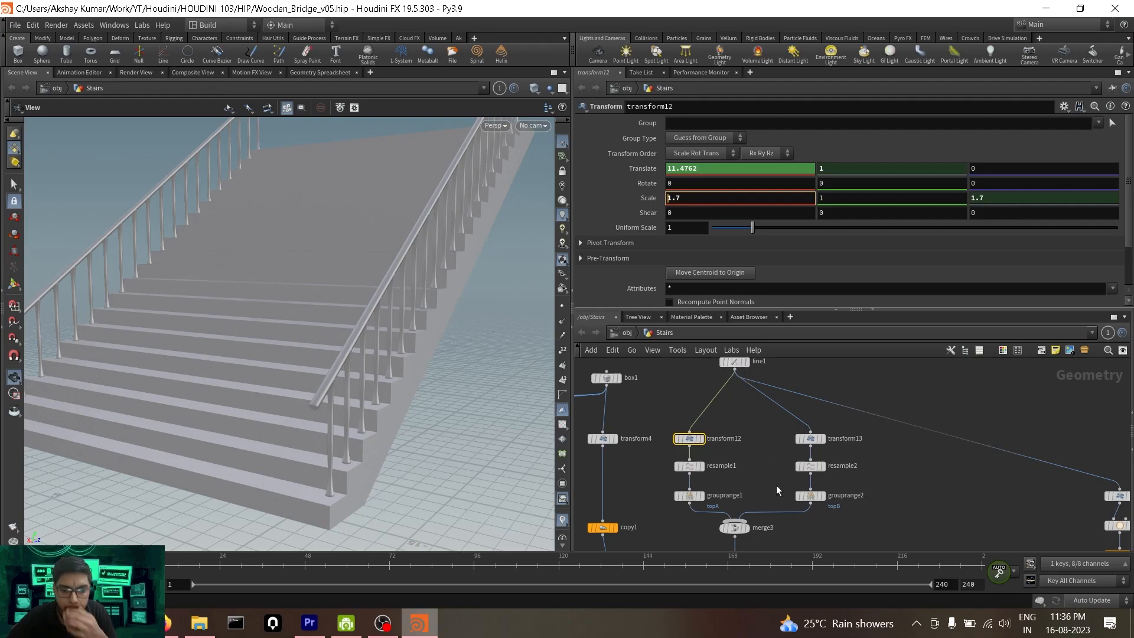
Shorten the railing posts by setting line1's Length to 4.86.
{"action": "scroll", "coordinate": [778, 490], "scroll_direction": "down", "scroll_amount": 1}
{"action": "middle_click_drag", "start_coordinate": [767, 489], "coordinate": [764, 532]}
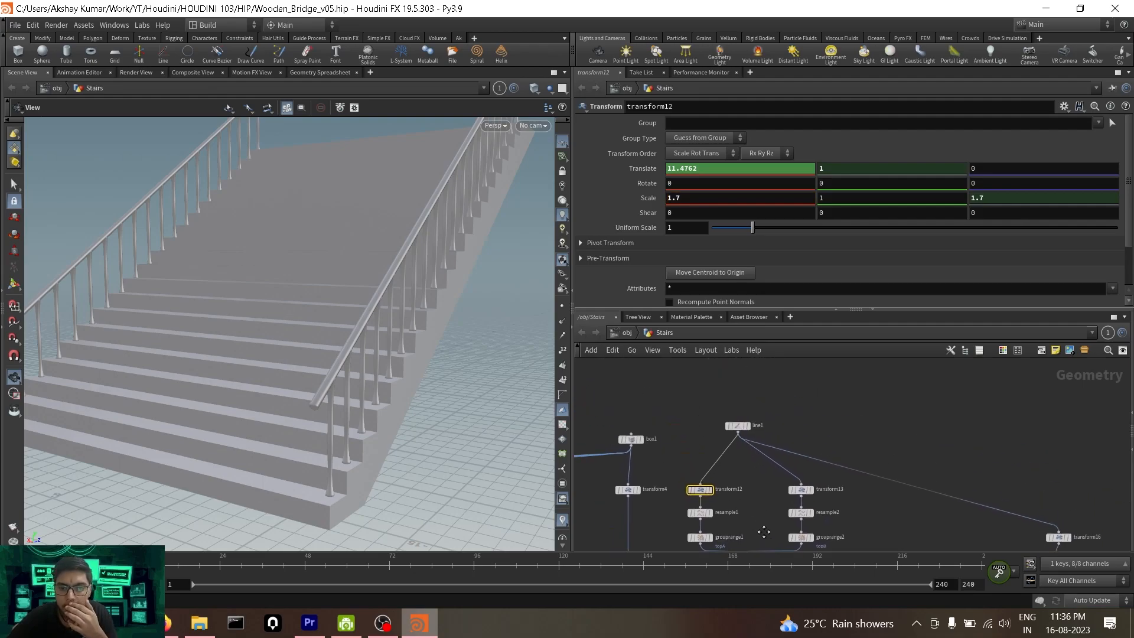
{"action": "left_click", "coordinate": [737, 426]}
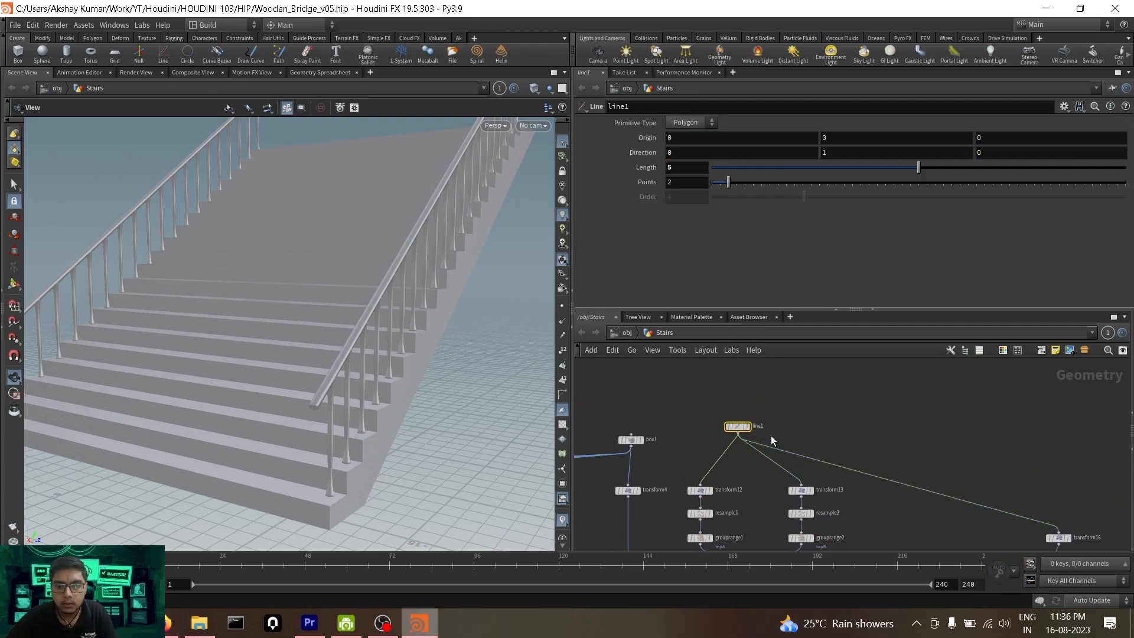
{"action": "mouse_move", "coordinate": [918, 168]}
{"action": "left_mouse_down"}
{"action": "mouse_move", "coordinate": [805, 168]}
{"action": "mouse_move", "coordinate": [963, 168]}
{"action": "mouse_move", "coordinate": [1106, 188]}
{"action": "mouse_move", "coordinate": [912, 189]}
{"action": "left_mouse_up"}
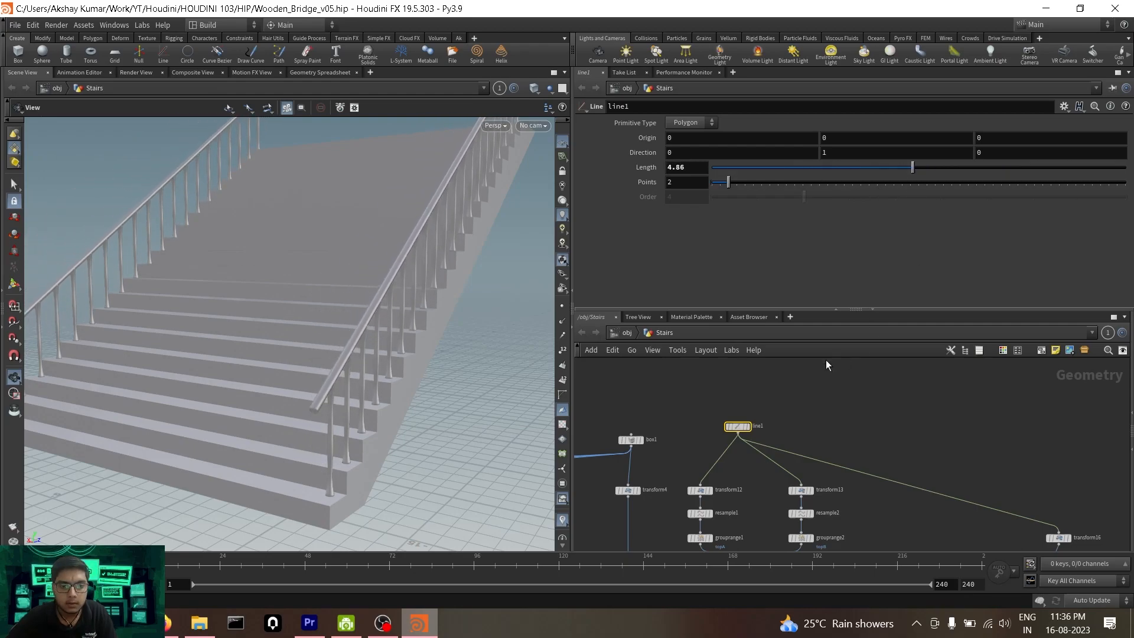
{"action": "left_click_drag", "start_coordinate": [391, 376], "coordinate": [312, 402]}
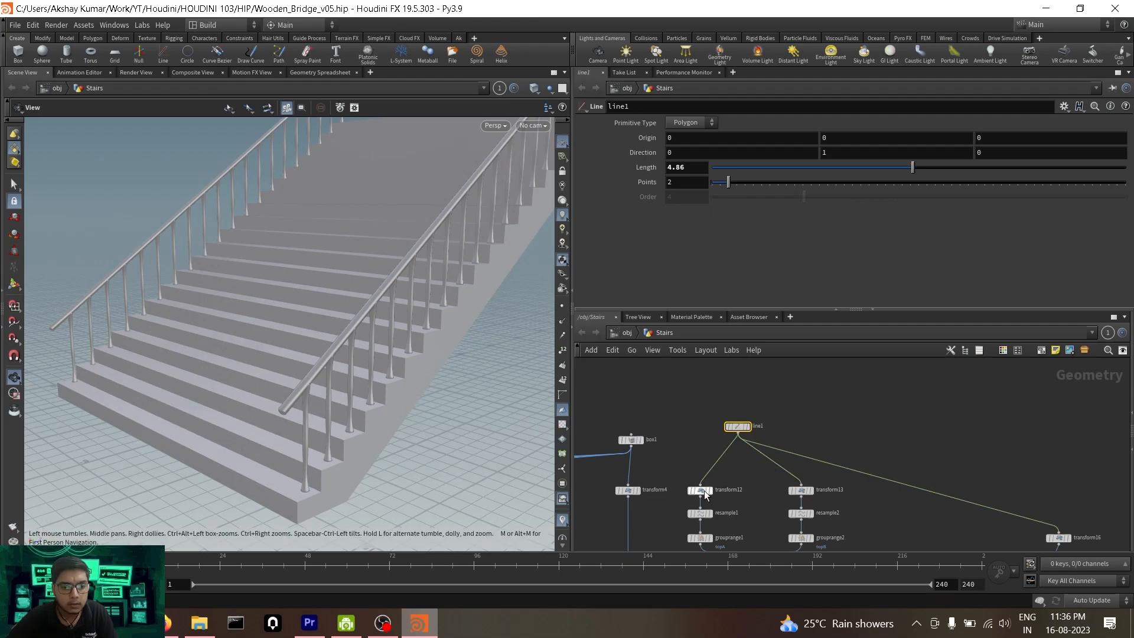
Thin the railing posts by setting sweep1's Radius to 0.176 and check the whole staircase.
{"action": "scroll", "coordinate": [738, 512], "scroll_direction": "down", "scroll_amount": 3}
{"action": "middle_click_drag", "start_coordinate": [746, 513], "coordinate": [742, 422]}
{"action": "middle_click_drag", "start_coordinate": [768, 494], "coordinate": [760, 438]}
{"action": "scroll", "coordinate": [743, 467], "scroll_direction": "up", "scroll_amount": 4}
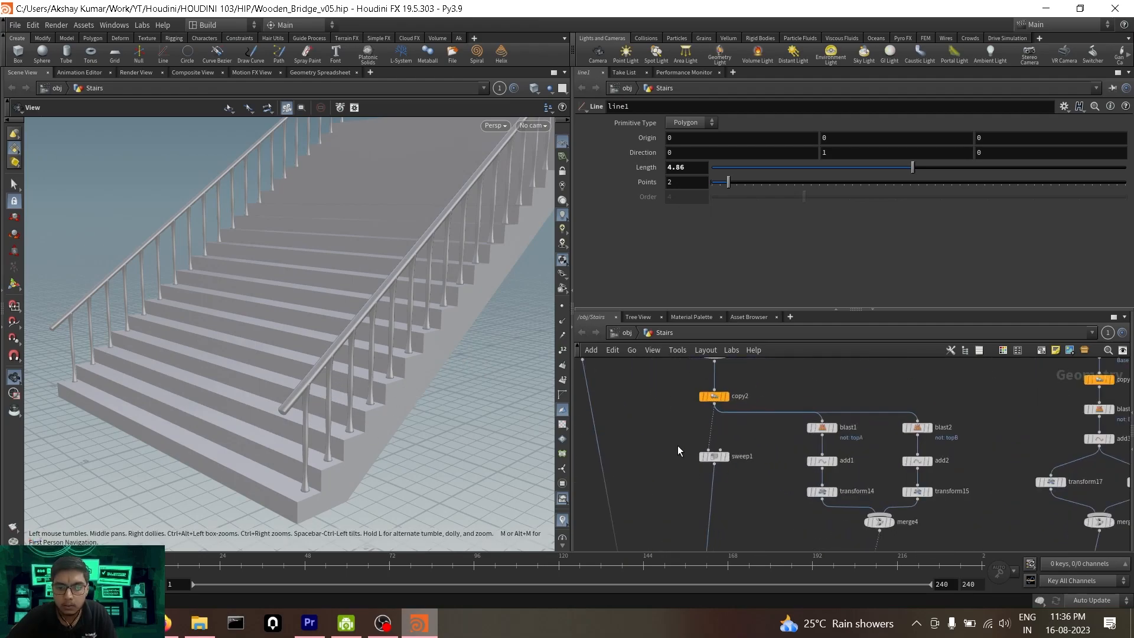
{"action": "left_click", "coordinate": [715, 457]}
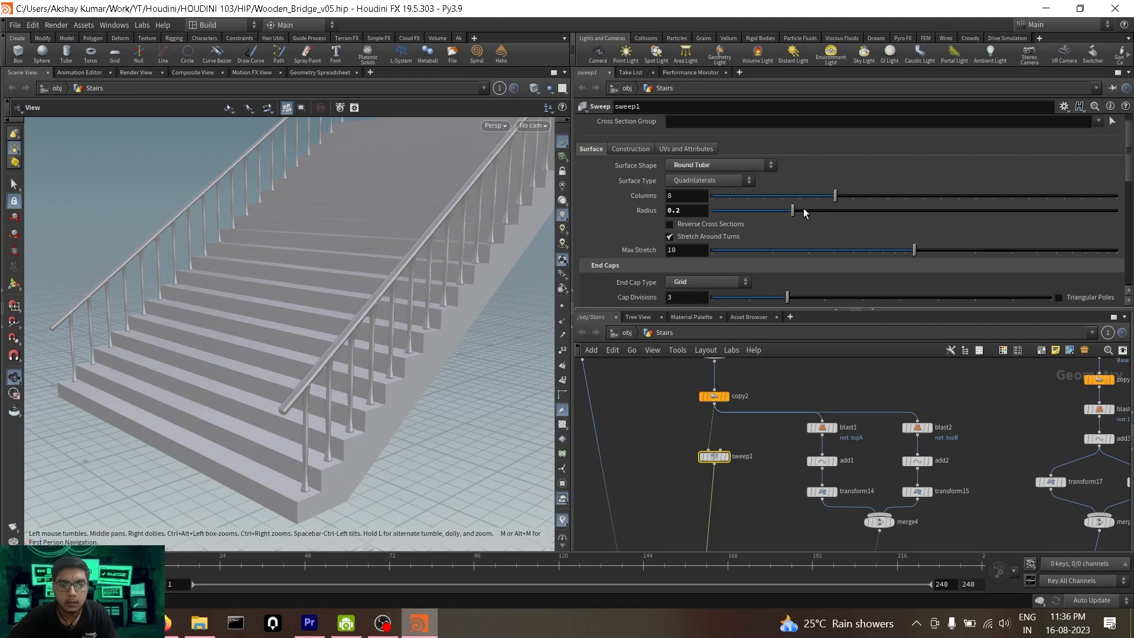
{"action": "mouse_move", "coordinate": [798, 211]}
{"action": "left_mouse_down"}
{"action": "mouse_move", "coordinate": [878, 217]}
{"action": "mouse_move", "coordinate": [744, 225]}
{"action": "mouse_move", "coordinate": [791, 228]}
{"action": "left_mouse_up"}
{"action": "scroll", "coordinate": [289, 383], "scroll_direction": "down", "scroll_amount": 5}
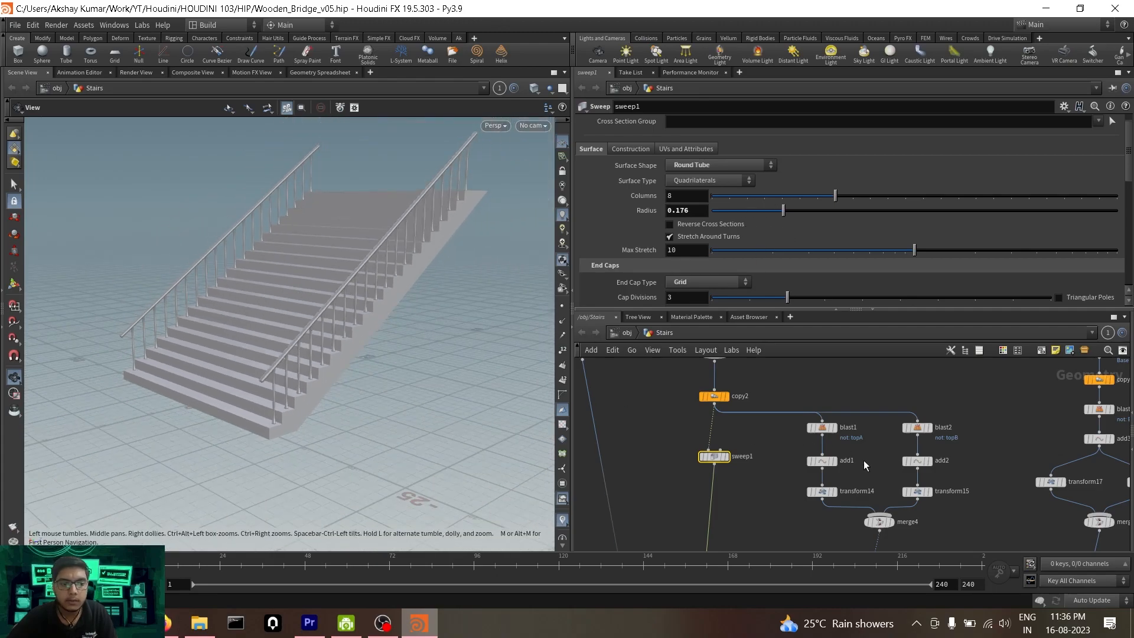
Display the copy1 node in the viewport to isolate the plain steps.
{"action": "scroll", "coordinate": [746, 482], "scroll_direction": "down", "scroll_amount": 3}
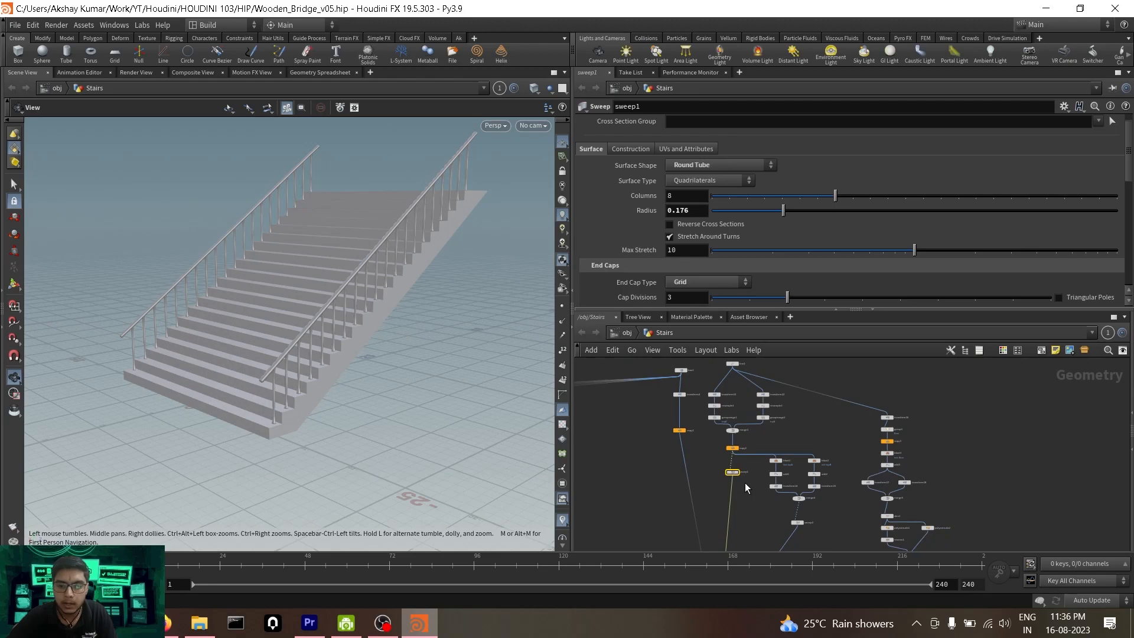
{"action": "scroll", "coordinate": [745, 483], "scroll_direction": "down", "scroll_amount": 4}
{"action": "middle_click_drag", "start_coordinate": [753, 501], "coordinate": [738, 438]}
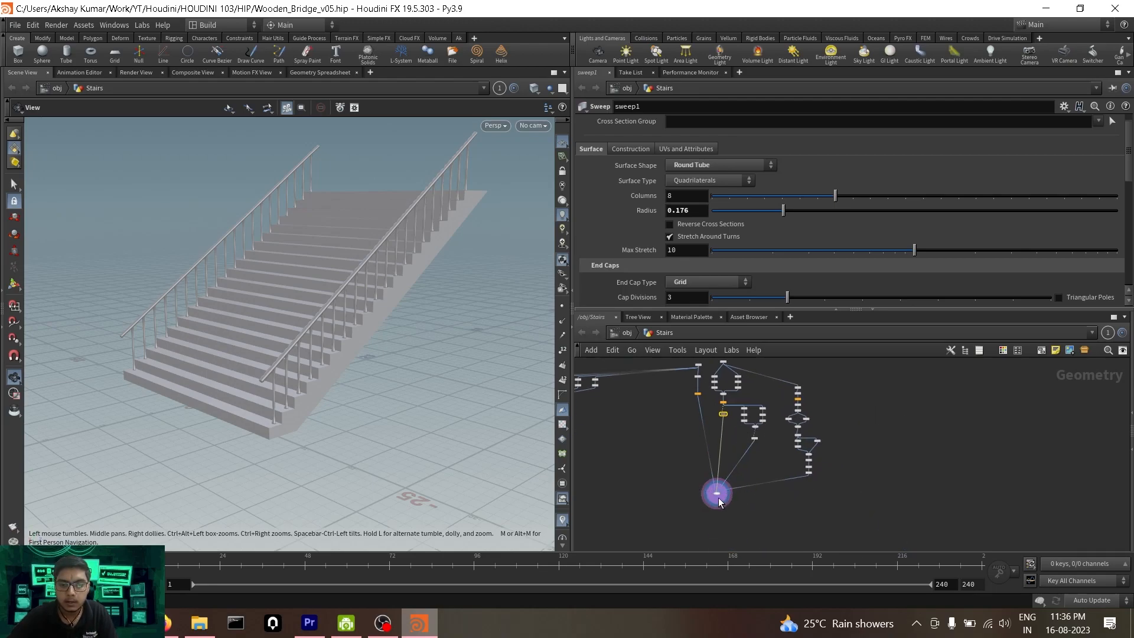
{"action": "scroll", "coordinate": [724, 516], "scroll_direction": "up", "scroll_amount": 3}
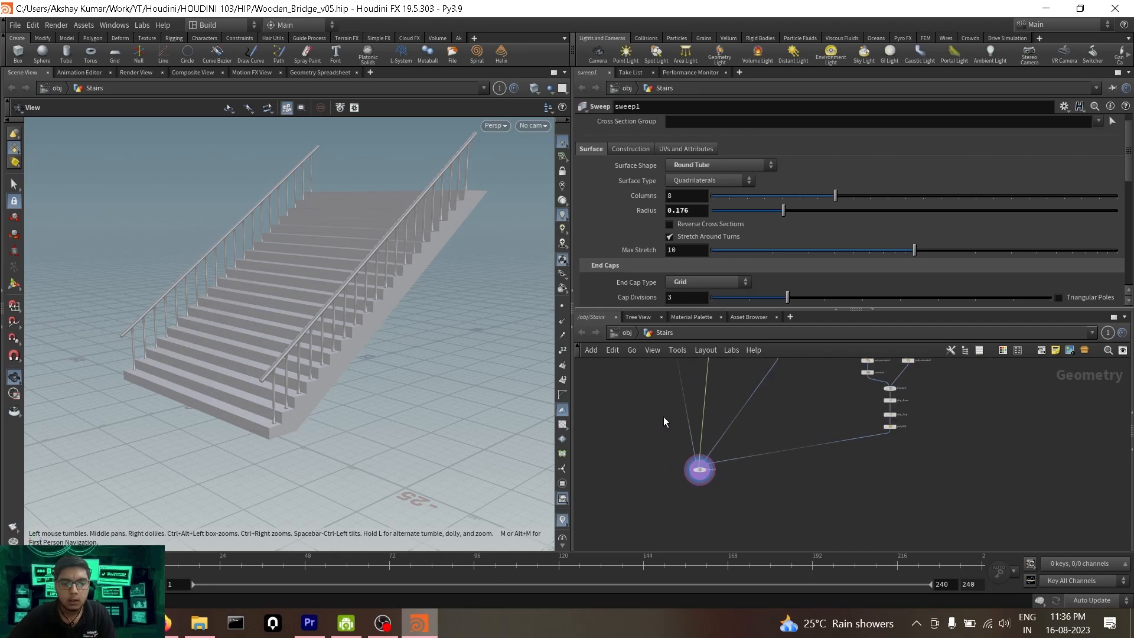
{"action": "middle_click_drag", "start_coordinate": [664, 417], "coordinate": [683, 529]}
{"action": "middle_click_drag", "start_coordinate": [661, 410], "coordinate": [675, 515]}
{"action": "scroll", "coordinate": [696, 491], "scroll_direction": "up", "scroll_amount": 4}
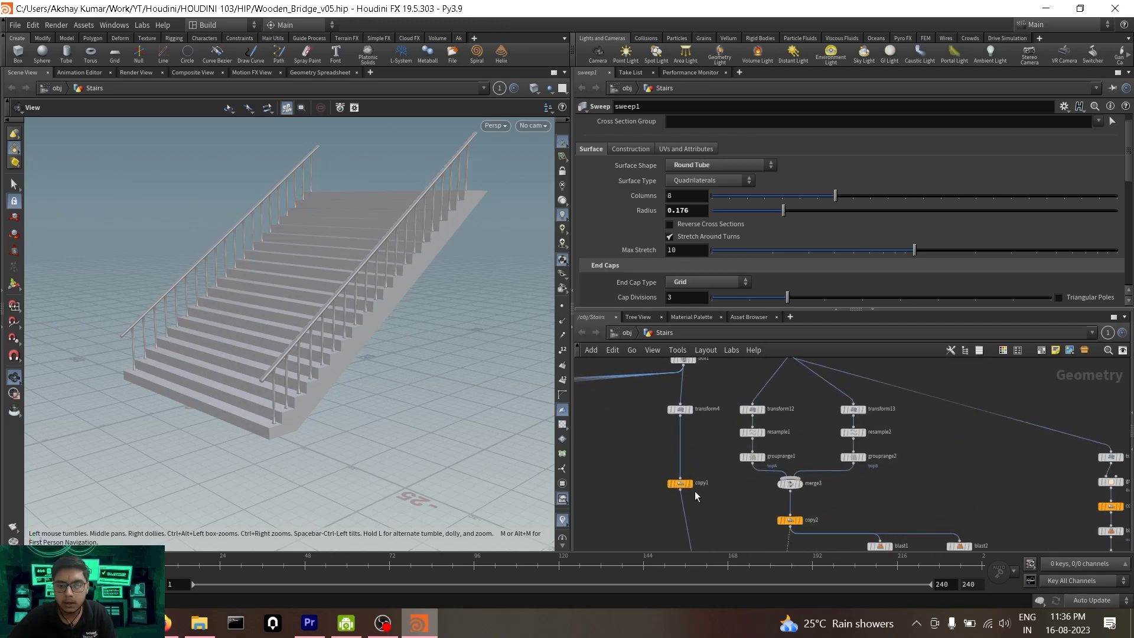
{"action": "left_click", "coordinate": [690, 483]}
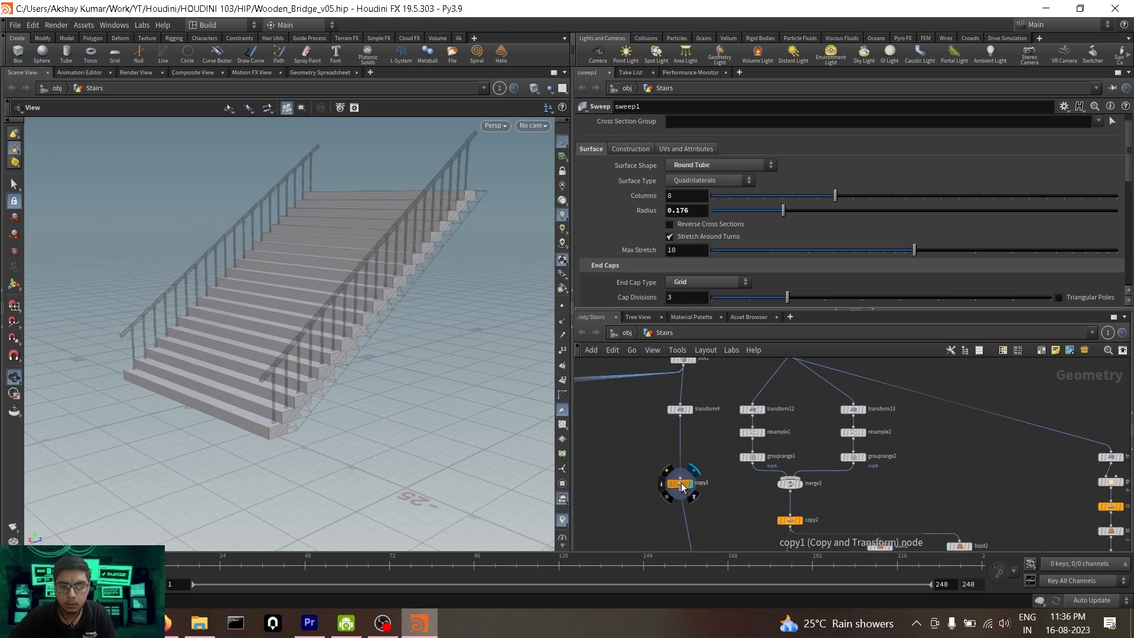
Examine the node branches between copy1 and the final merge.
{"action": "scroll", "coordinate": [723, 502], "scroll_direction": "down", "scroll_amount": 5}
{"action": "middle_click_drag", "start_coordinate": [722, 507], "coordinate": [700, 416]}
{"action": "scroll", "coordinate": [753, 504], "scroll_direction": "down", "scroll_amount": 2}
{"action": "middle_click_drag", "start_coordinate": [749, 526], "coordinate": [769, 401]}
{"action": "scroll", "coordinate": [770, 399], "scroll_direction": "up", "scroll_amount": 4}
{"action": "left_click", "coordinate": [763, 414]}
{"action": "scroll", "coordinate": [800, 448], "scroll_direction": "down", "scroll_amount": 4}
{"action": "middle_click_drag", "start_coordinate": [800, 447], "coordinate": [797, 530]}
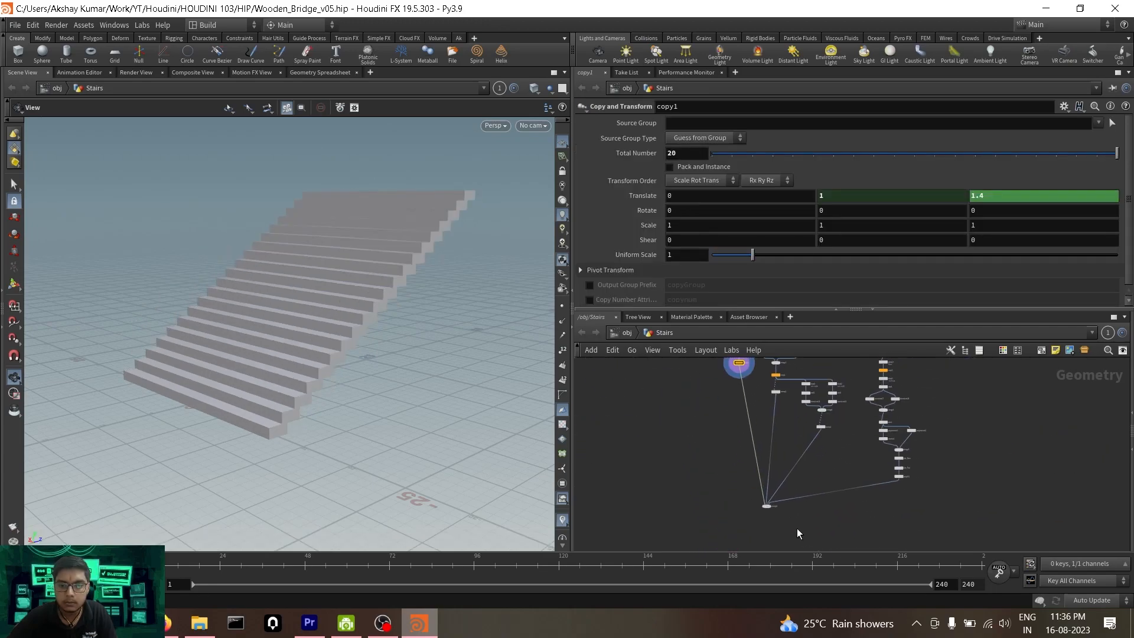
{"action": "middle_click_drag", "start_coordinate": [688, 362], "coordinate": [706, 432]}
Return to the object level, deselect the Stairs geometry and check the steps from another angle.
{"action": "key", "text": "u"}
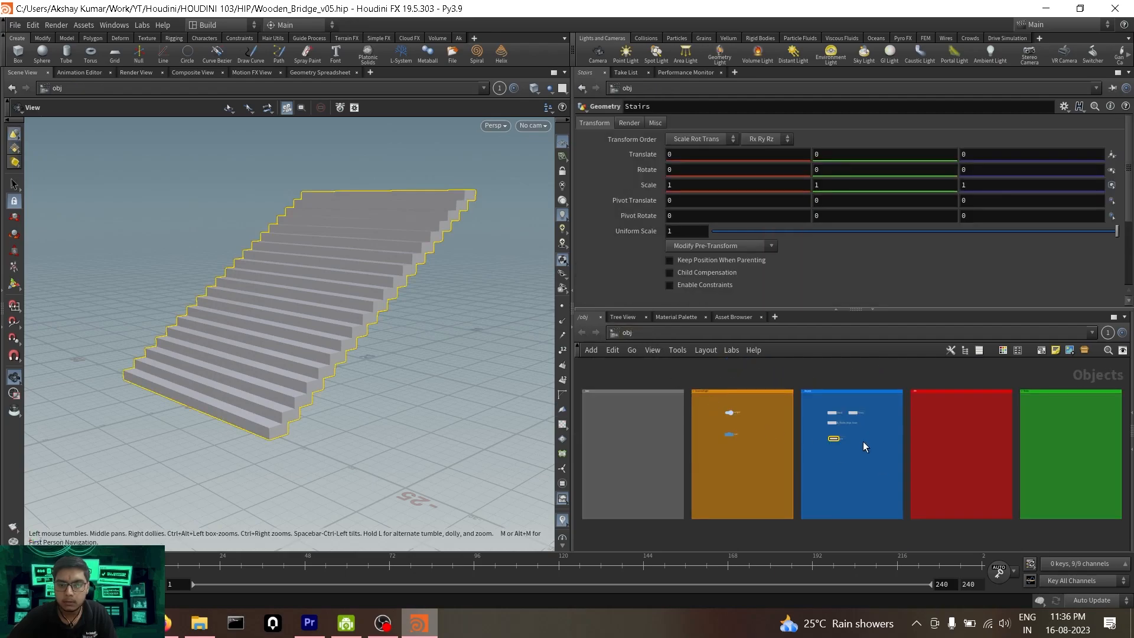
{"action": "scroll", "coordinate": [835, 448], "scroll_direction": "up", "scroll_amount": 4}
{"action": "middle_click_drag", "start_coordinate": [835, 448], "coordinate": [826, 472]}
{"action": "left_click", "coordinate": [827, 472]}
{"action": "left_click_drag", "start_coordinate": [185, 296], "coordinate": [331, 311]}
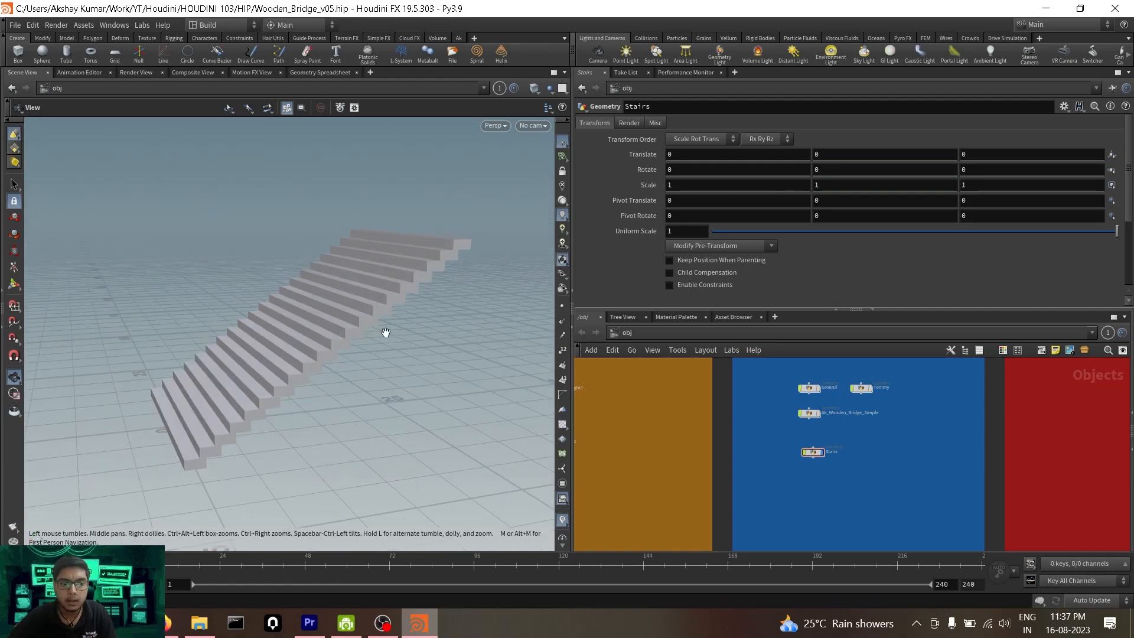
Open the Stairs geometry network and display the final merge2 node in the viewport.
{"action": "scroll", "coordinate": [813, 453], "scroll_direction": "up", "scroll_amount": 3}
{"action": "left_click", "coordinate": [812, 449]}
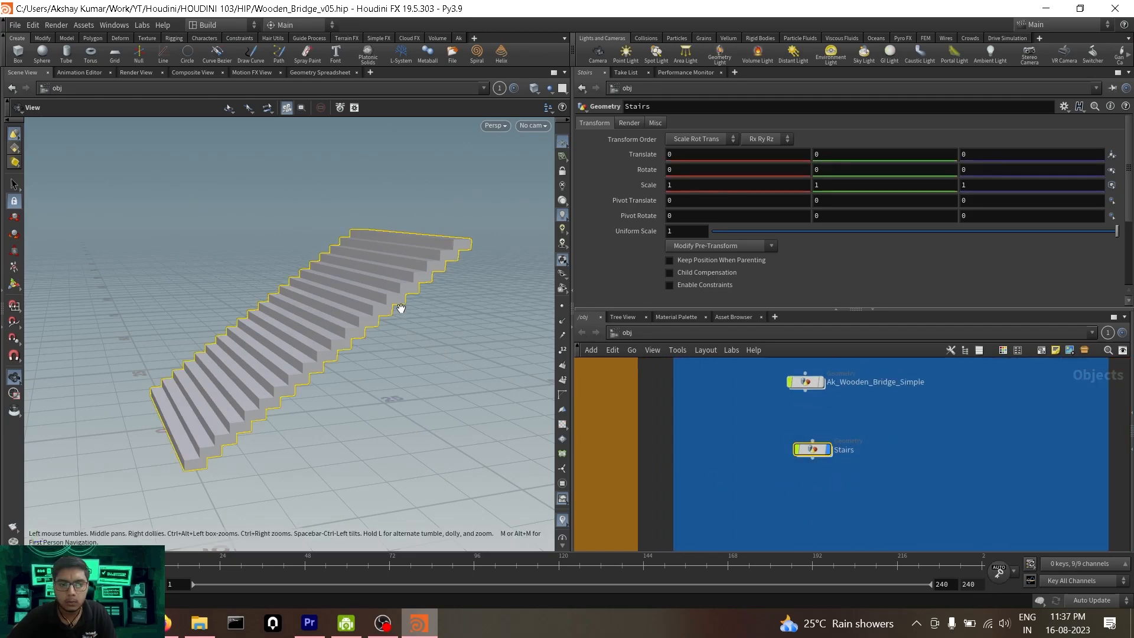
{"action": "double_click", "coordinate": [813, 449]}
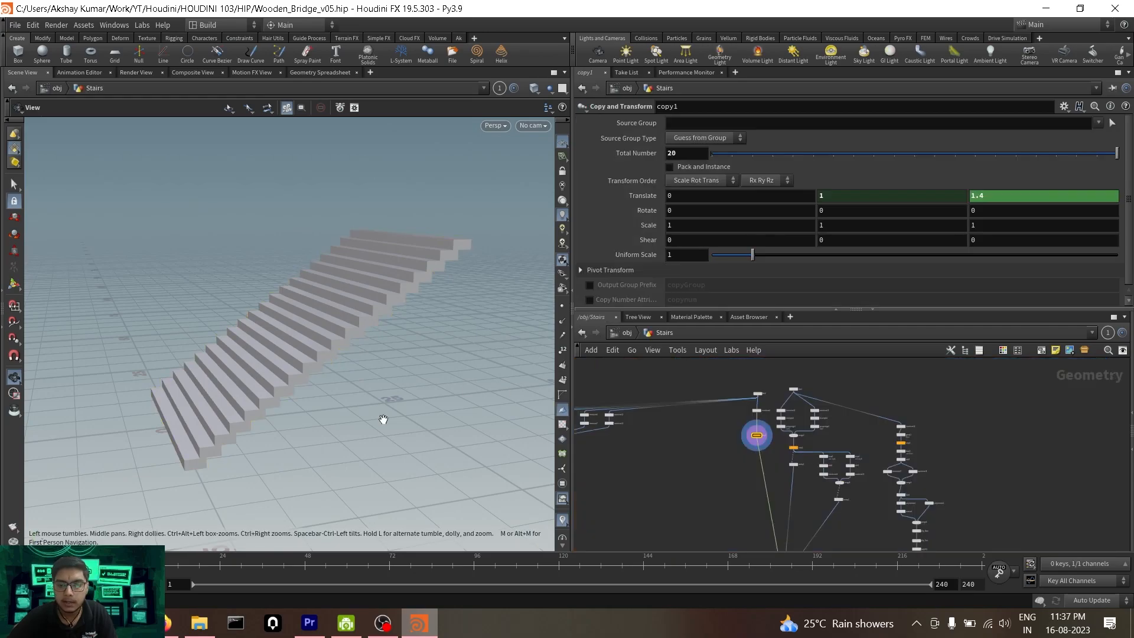
{"action": "scroll", "coordinate": [842, 461], "scroll_direction": "down", "scroll_amount": 3}
{"action": "middle_click_drag", "start_coordinate": [841, 480], "coordinate": [810, 394]}
{"action": "scroll", "coordinate": [795, 474], "scroll_direction": "up", "scroll_amount": 5}
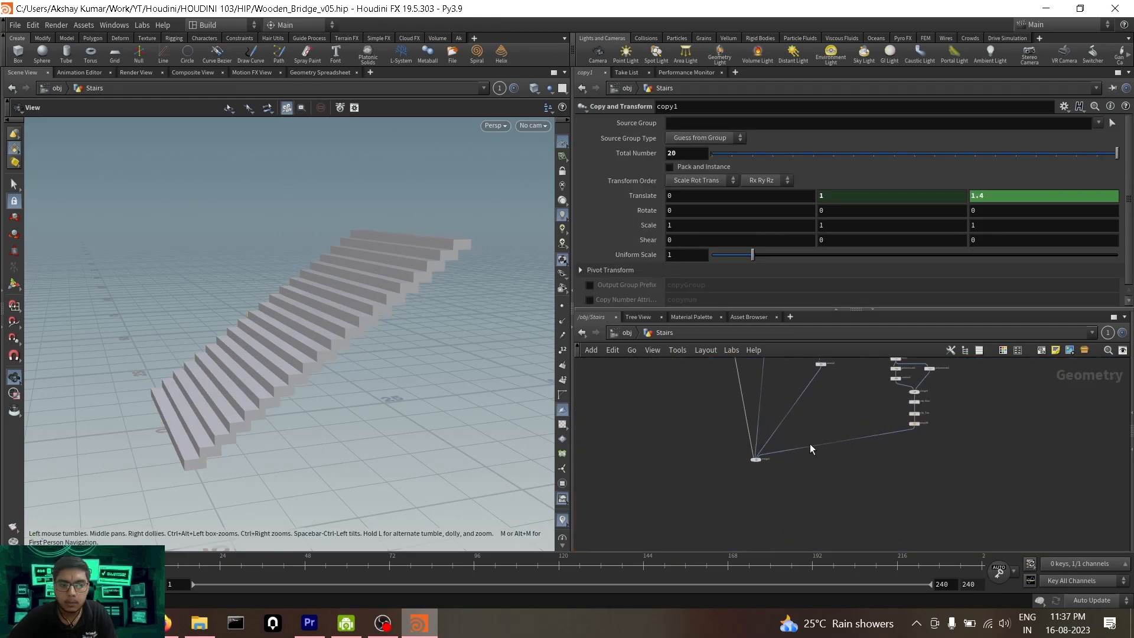
{"action": "scroll", "coordinate": [762, 467], "scroll_direction": "up", "scroll_amount": 5}
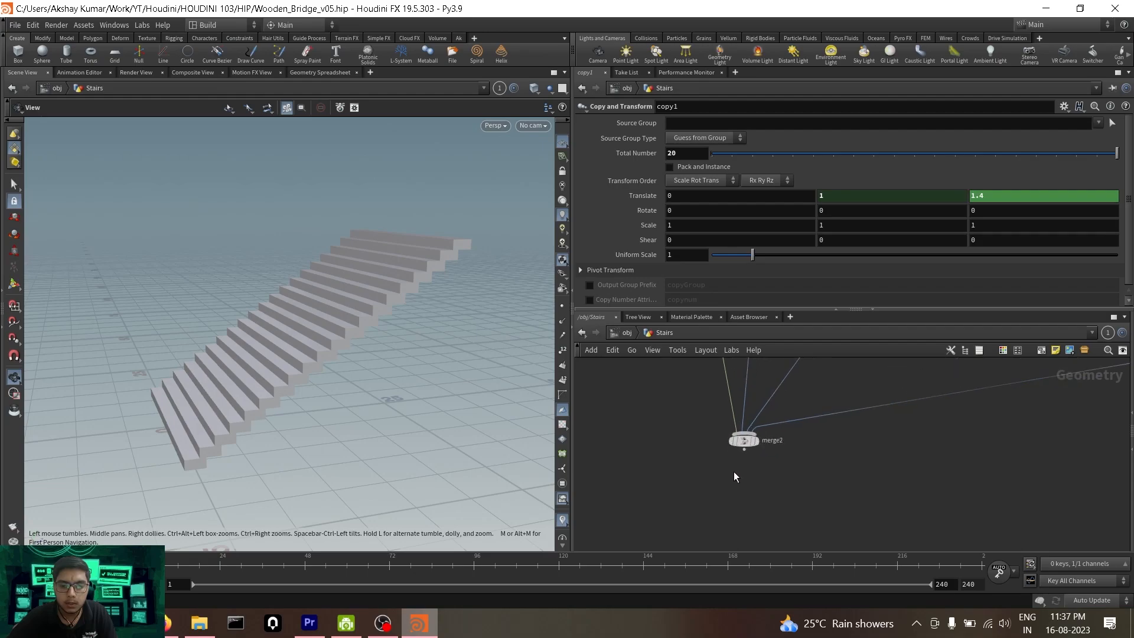
{"action": "left_click", "coordinate": [756, 441]}
{"action": "left_click", "coordinate": [745, 442]}
{"action": "scroll", "coordinate": [721, 439], "scroll_direction": "up", "scroll_amount": 2}
Add an Output node below merge2 and connect it to the merge.
{"action": "left_click", "coordinate": [713, 438]}
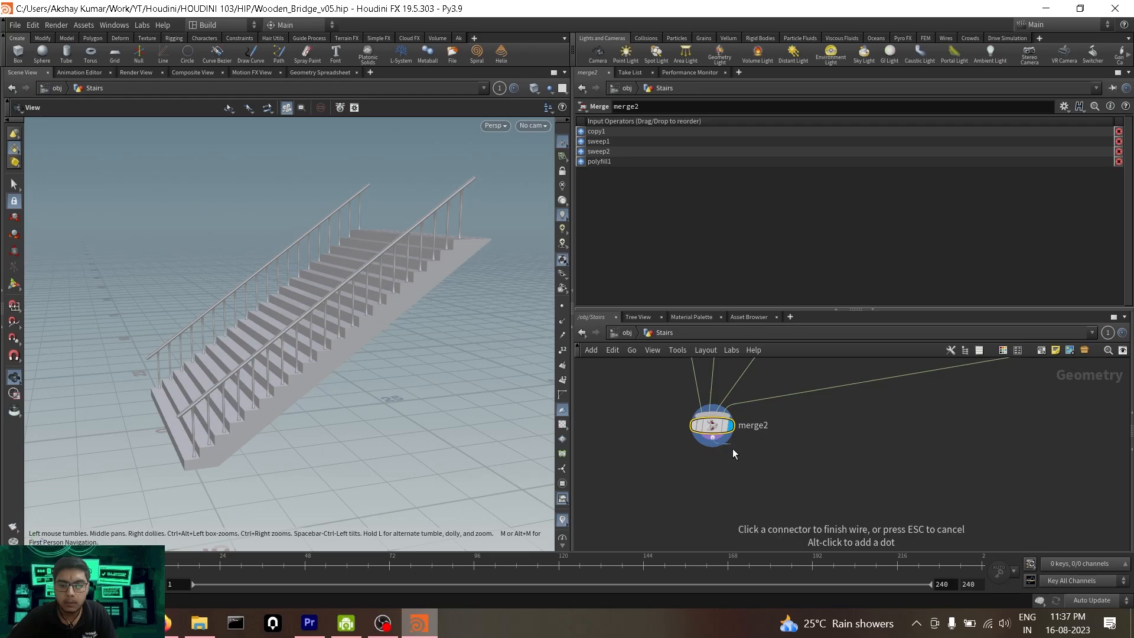
{"action": "key", "text": "Escape"}
{"action": "key", "text": "Tab"}
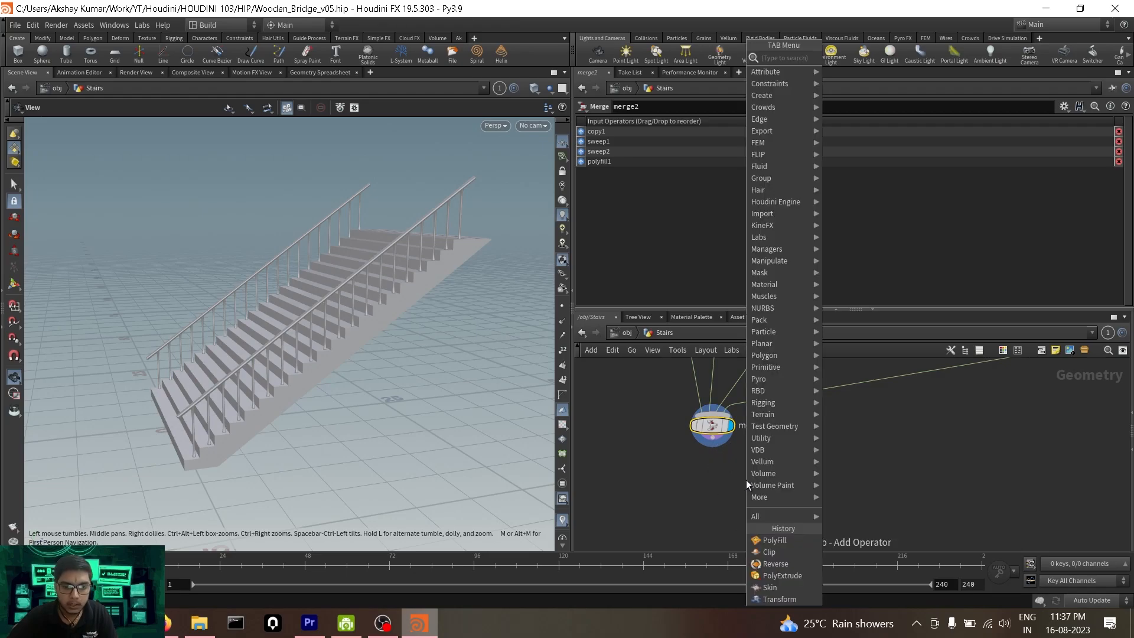
{"action": "type", "text": "out"}
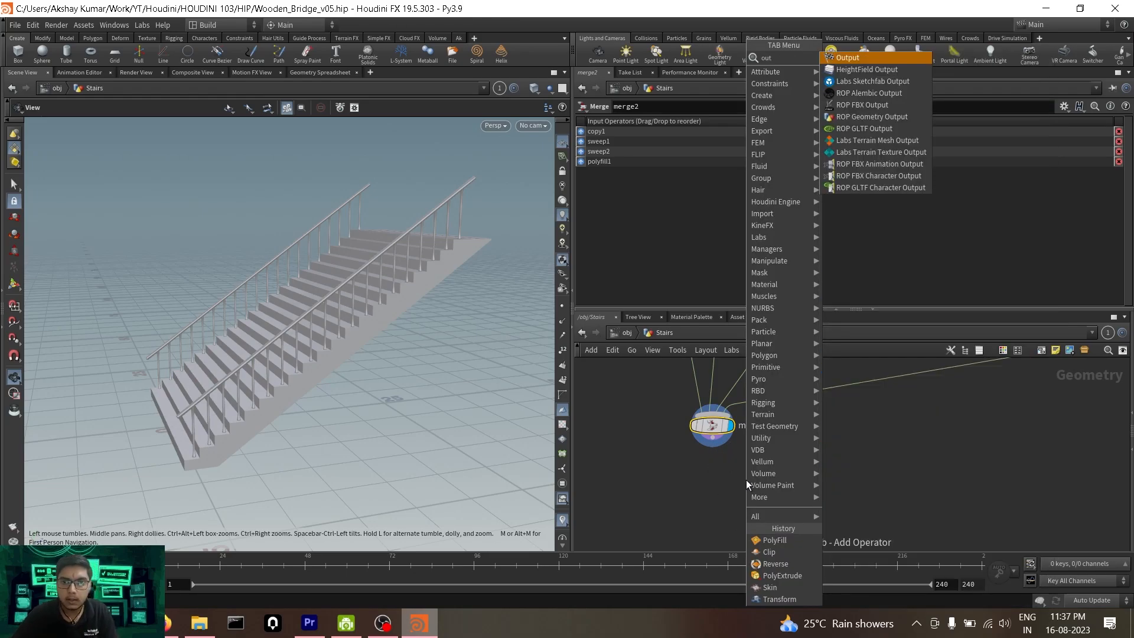
{"action": "key", "text": "Return"}
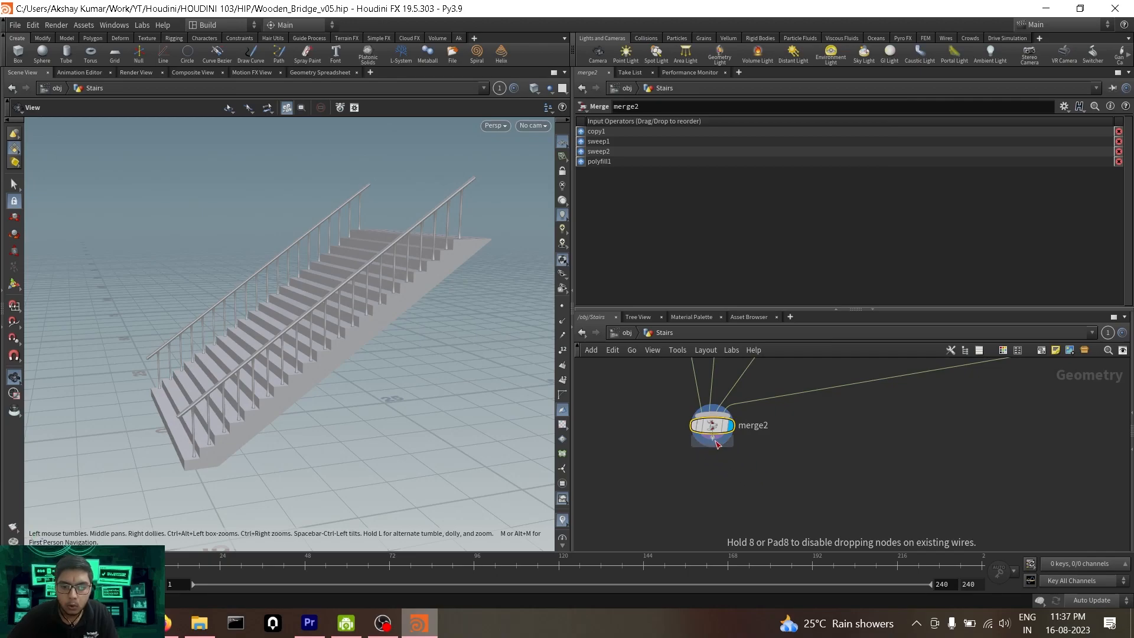
{"action": "left_click", "coordinate": [746, 480]}
{"action": "scroll", "coordinate": [785, 441], "scroll_direction": "down", "scroll_amount": 3}
{"action": "scroll", "coordinate": [750, 449], "scroll_direction": "up", "scroll_amount": 5}
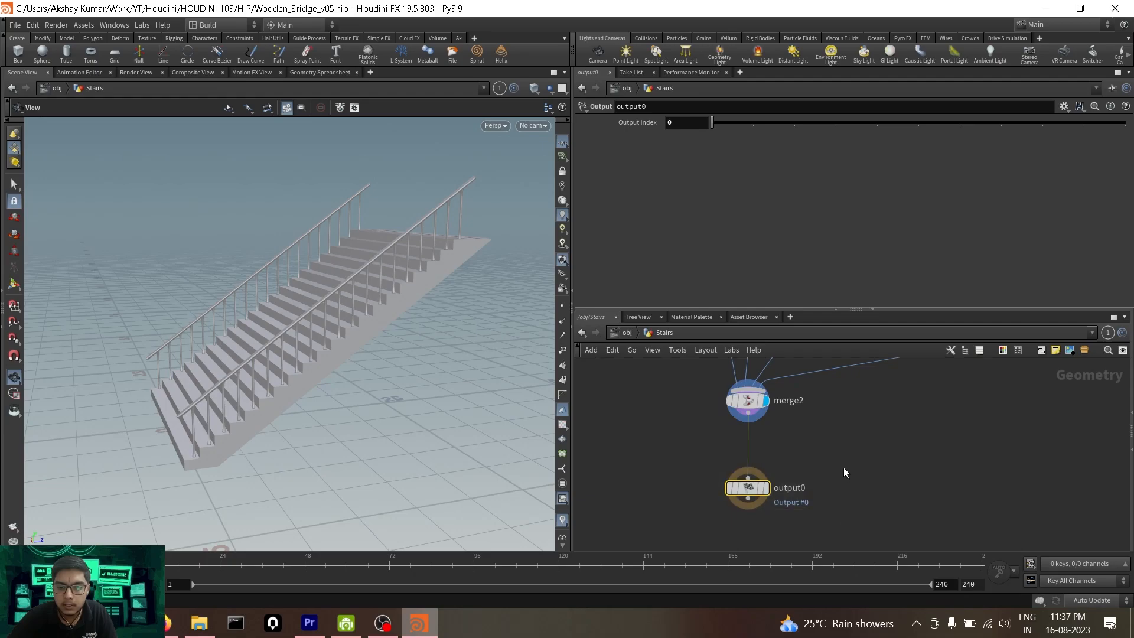
Display copy1 inside the Stairs network, return to the object level and check which geometry the Stairs object outputs.
{"action": "scroll", "coordinate": [834, 455], "scroll_direction": "down", "scroll_amount": 6}
{"action": "scroll", "coordinate": [800, 511], "scroll_direction": "up", "scroll_amount": 5}
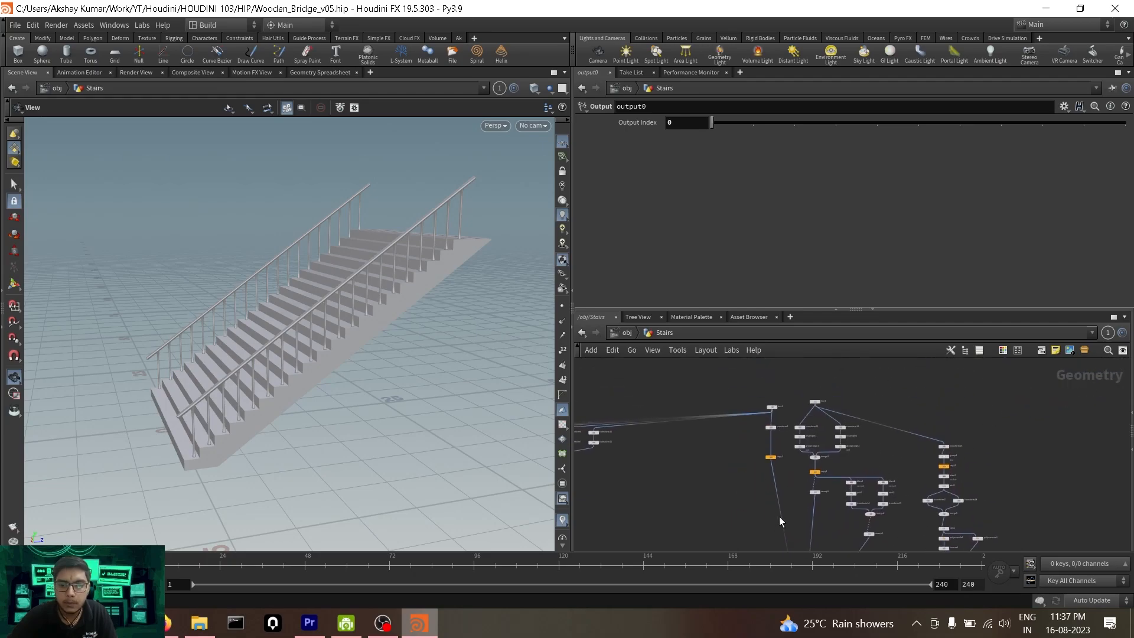
{"action": "left_click", "coordinate": [771, 451]}
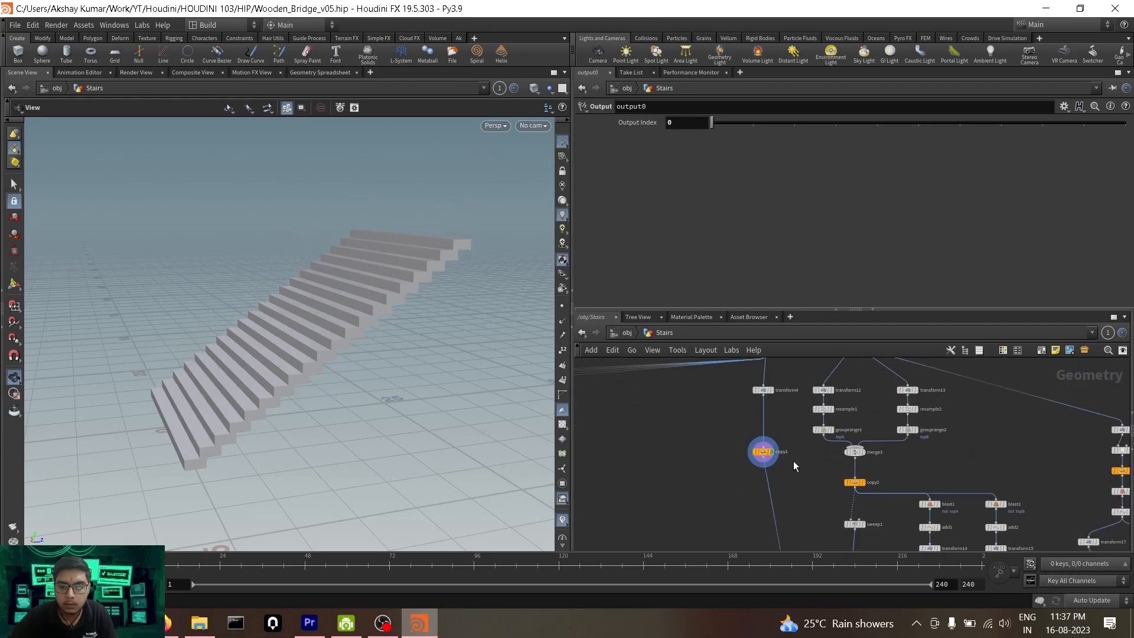
{"action": "left_click", "coordinate": [630, 332]}
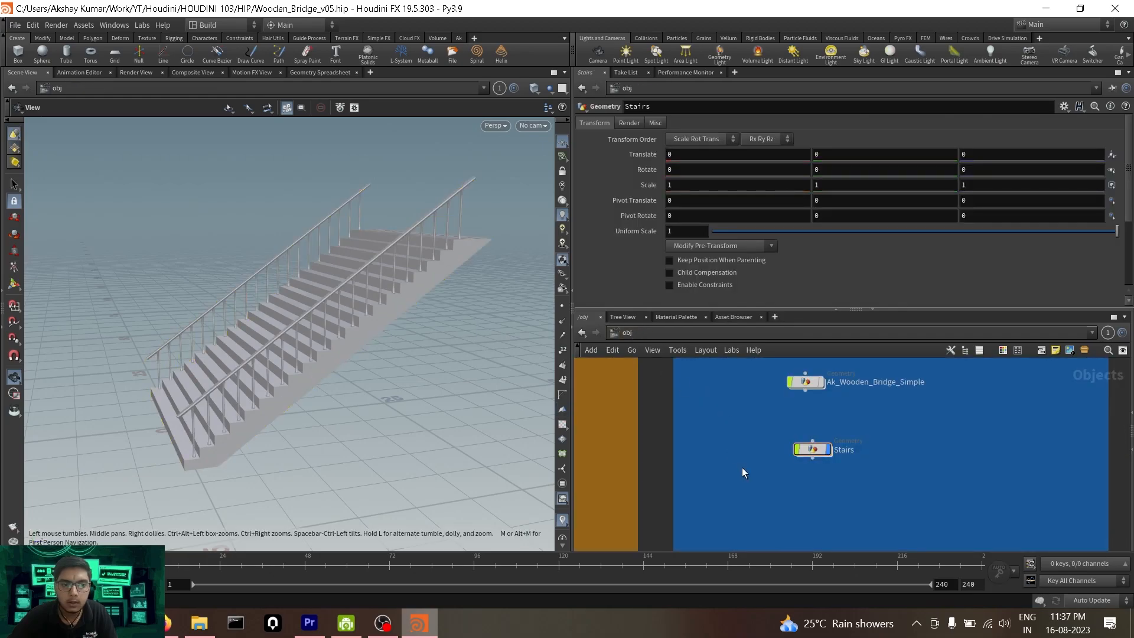
{"action": "left_click_drag", "start_coordinate": [235, 355], "coordinate": [413, 354]}
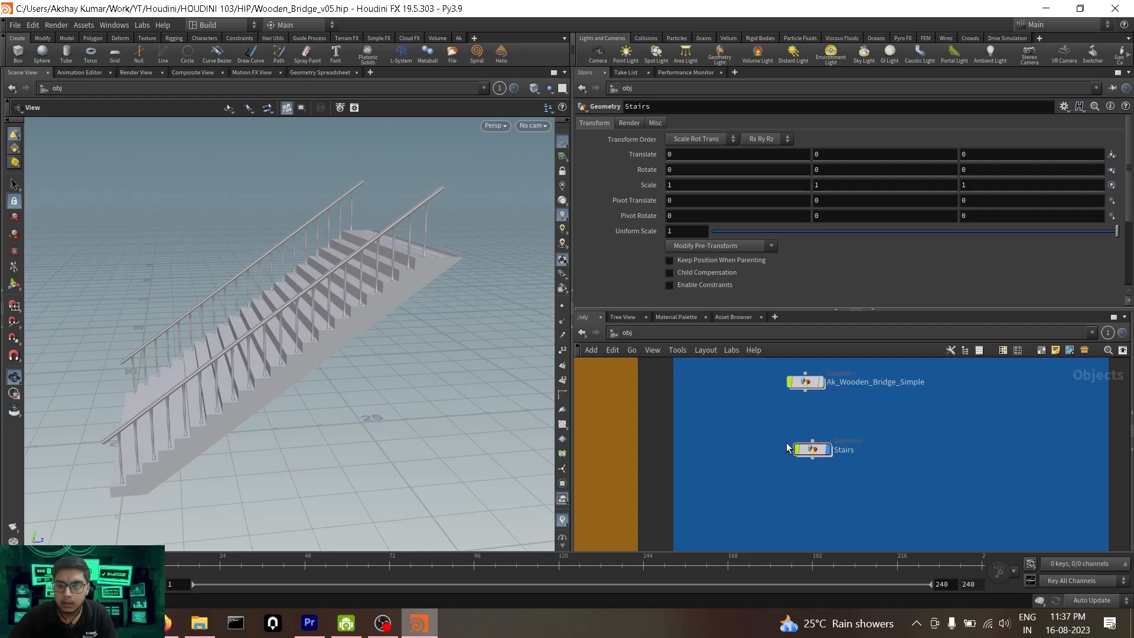
Delete the unused branch of transform nodes and its merge from the Stairs network.
{"action": "double_click", "coordinate": [811, 450]}
{"action": "middle_click_drag", "start_coordinate": [822, 499], "coordinate": [768, 353]}
{"action": "middle_click_drag", "start_coordinate": [840, 478], "coordinate": [796, 406]}
{"action": "scroll", "coordinate": [740, 484], "scroll_direction": "up", "scroll_amount": 3}
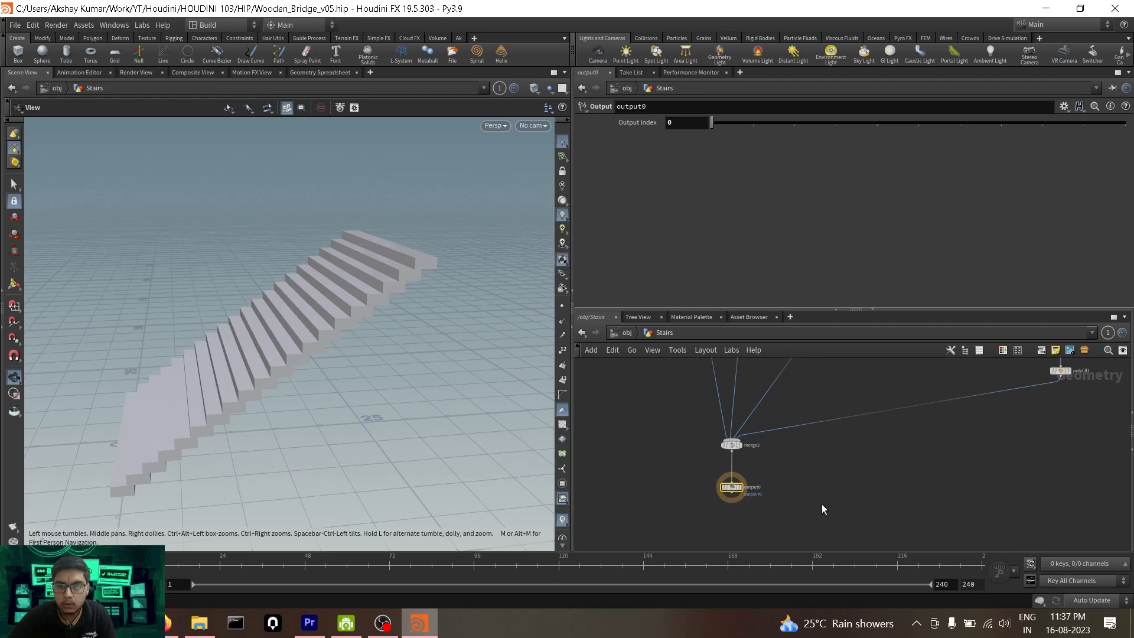
{"action": "scroll", "coordinate": [827, 496], "scroll_direction": "down", "scroll_amount": 5}
{"action": "middle_click_drag", "start_coordinate": [822, 495], "coordinate": [838, 545]}
{"action": "scroll", "coordinate": [799, 483], "scroll_direction": "up", "scroll_amount": 5}
{"action": "middle_click_drag", "start_coordinate": [798, 487], "coordinate": [782, 489]}
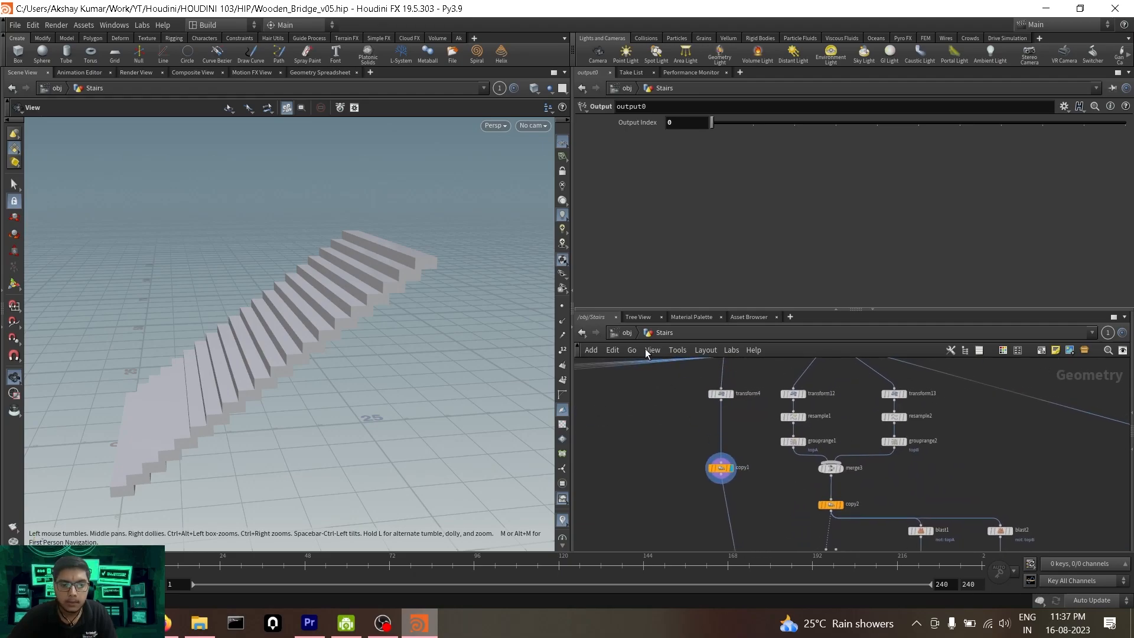
{"action": "scroll", "coordinate": [653, 420], "scroll_direction": "down", "scroll_amount": 4}
{"action": "middle_click_drag", "start_coordinate": [654, 420], "coordinate": [906, 455]}
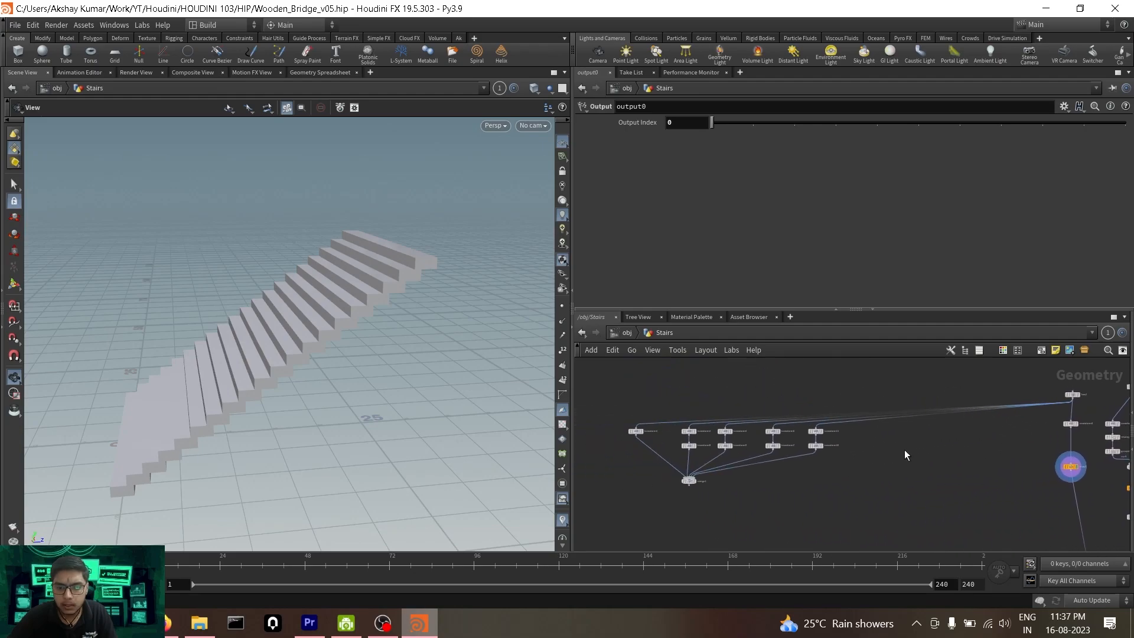
{"action": "left_click_drag", "start_coordinate": [617, 405], "coordinate": [888, 500]}
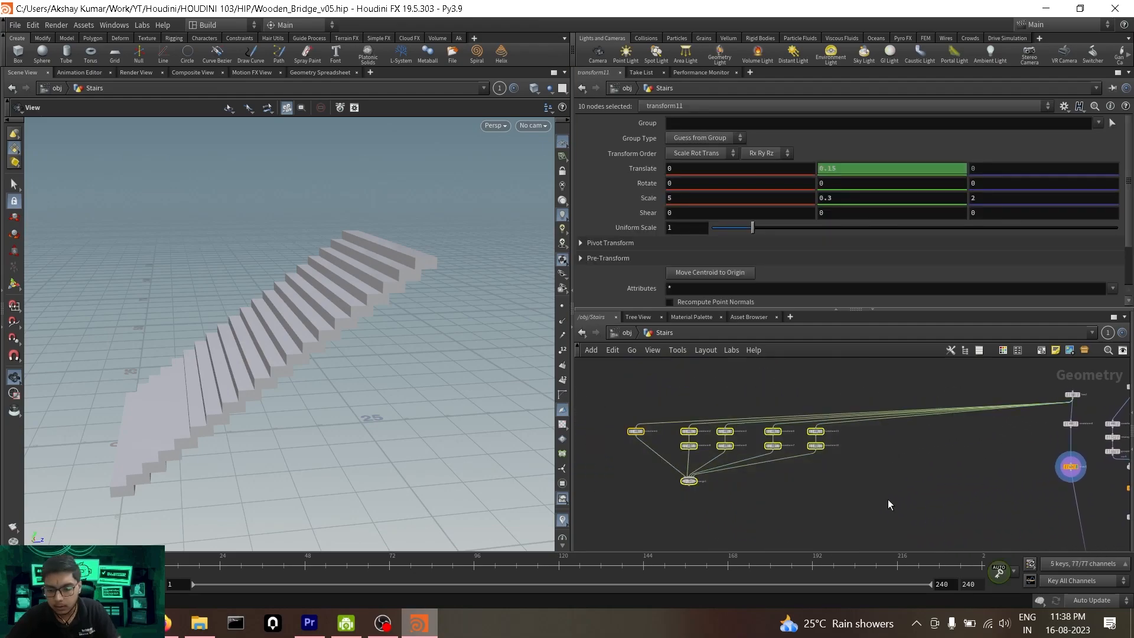
{"action": "key", "text": "Delete"}
{"action": "key", "text": "ctrl+z"}
{"action": "middle_click_drag", "start_coordinate": [842, 470], "coordinate": [679, 471]}
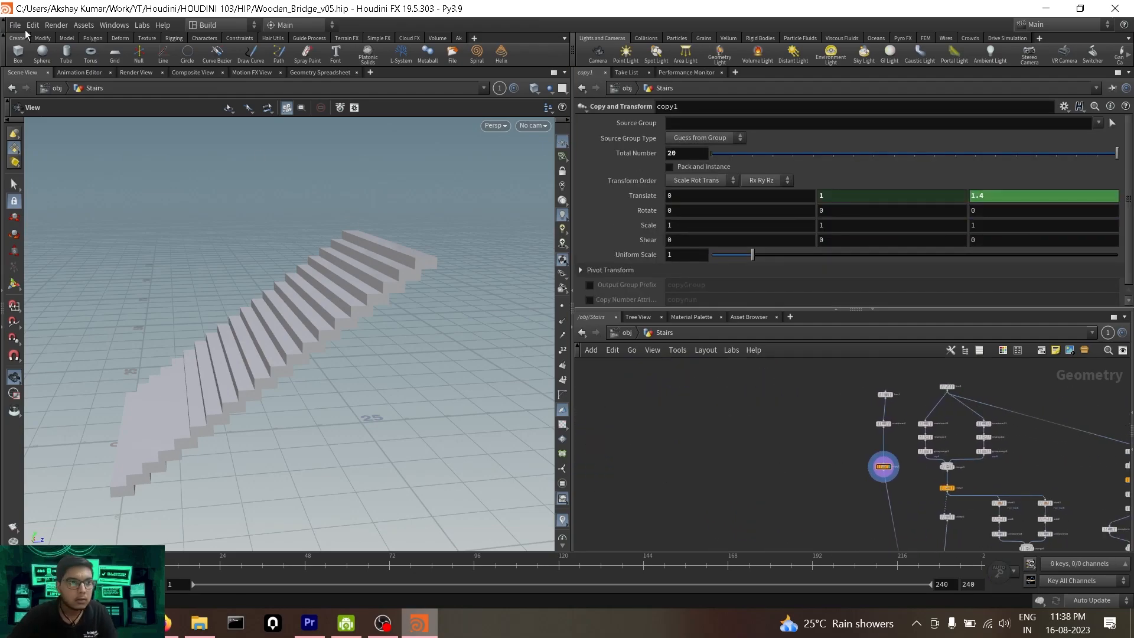
Save the scene as a new version named Wooden_Bridge_v06.hip.
{"action": "left_click", "coordinate": [15, 25]}
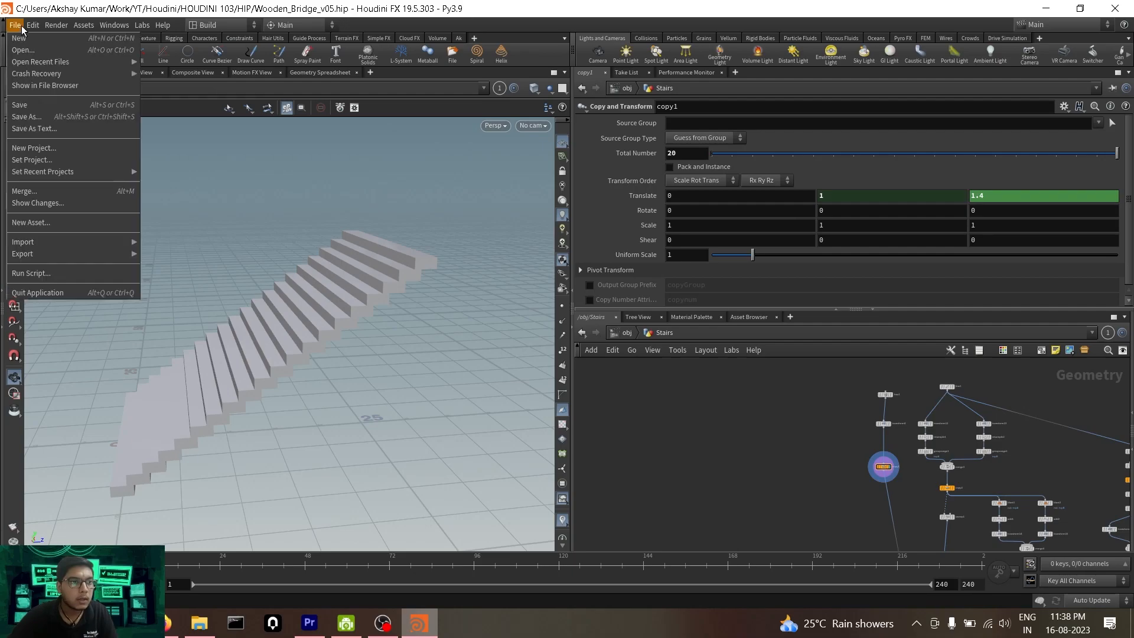
{"action": "left_click", "coordinate": [27, 117]}
{"action": "left_click", "coordinate": [199, 287]}
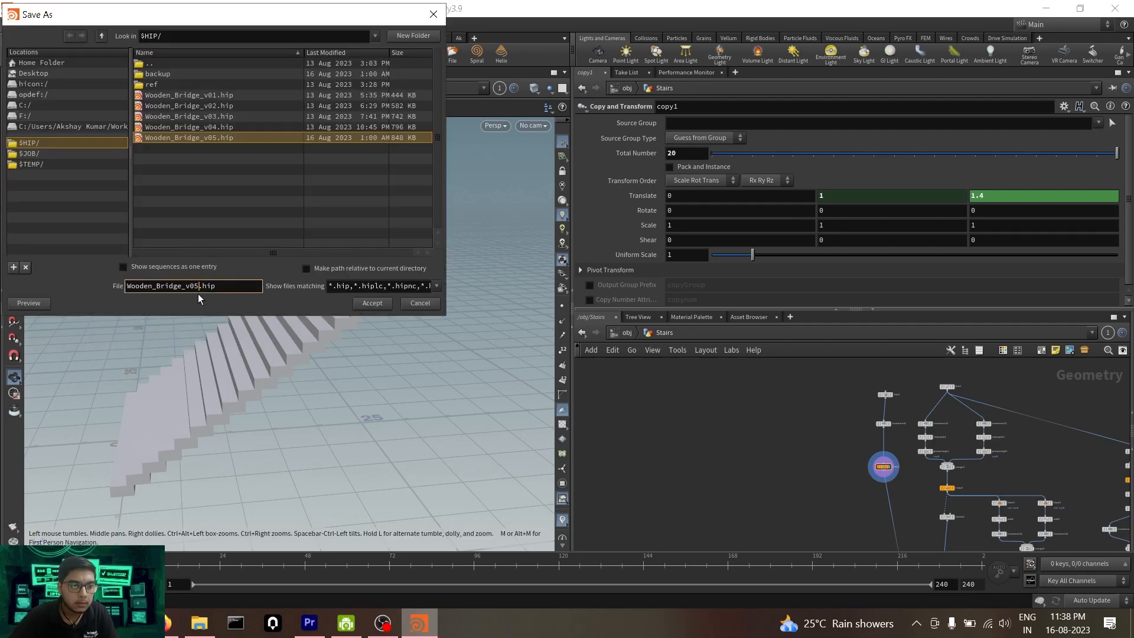
{"action": "type", "text": "6"}
{"action": "left_click", "coordinate": [375, 304]}
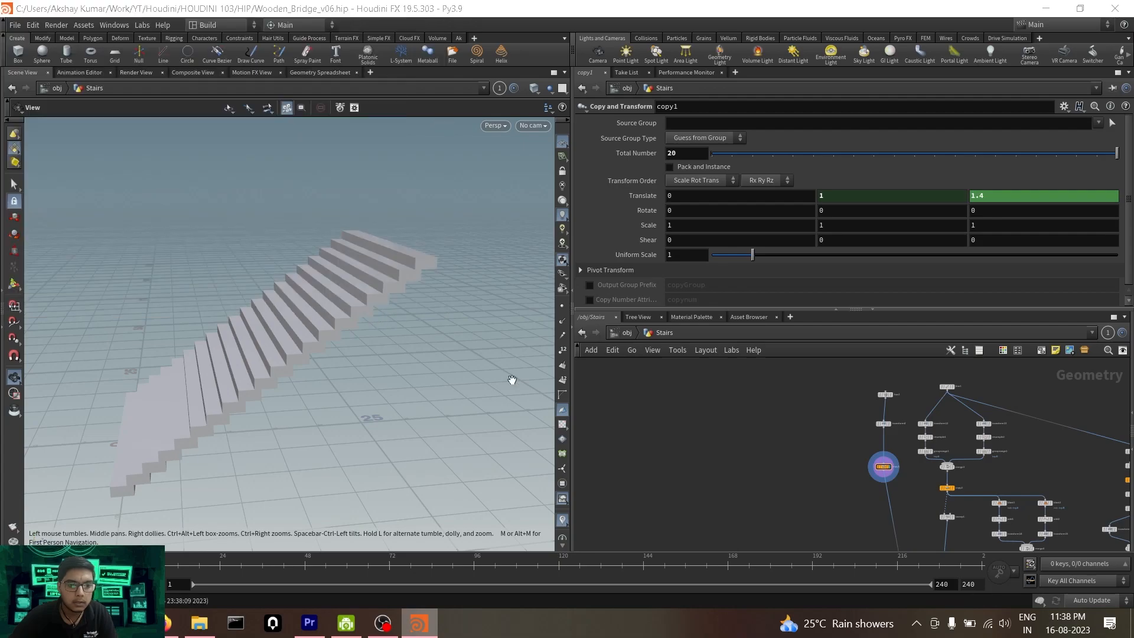
Return to the object level and look through the Stairs geometry's Render and Misc parameters.
{"action": "middle_click_drag", "start_coordinate": [819, 515], "coordinate": [655, 413]}
{"action": "scroll", "coordinate": [756, 488], "scroll_direction": "up", "scroll_amount": 3}
{"action": "middle_click_drag", "start_coordinate": [734, 487], "coordinate": [765, 511]}
{"action": "scroll", "coordinate": [795, 461], "scroll_direction": "down", "scroll_amount": 3}
{"action": "middle_click_drag", "start_coordinate": [743, 446], "coordinate": [743, 498]}
{"action": "scroll", "coordinate": [668, 425], "scroll_direction": "up", "scroll_amount": 3}
{"action": "key", "text": "u"}
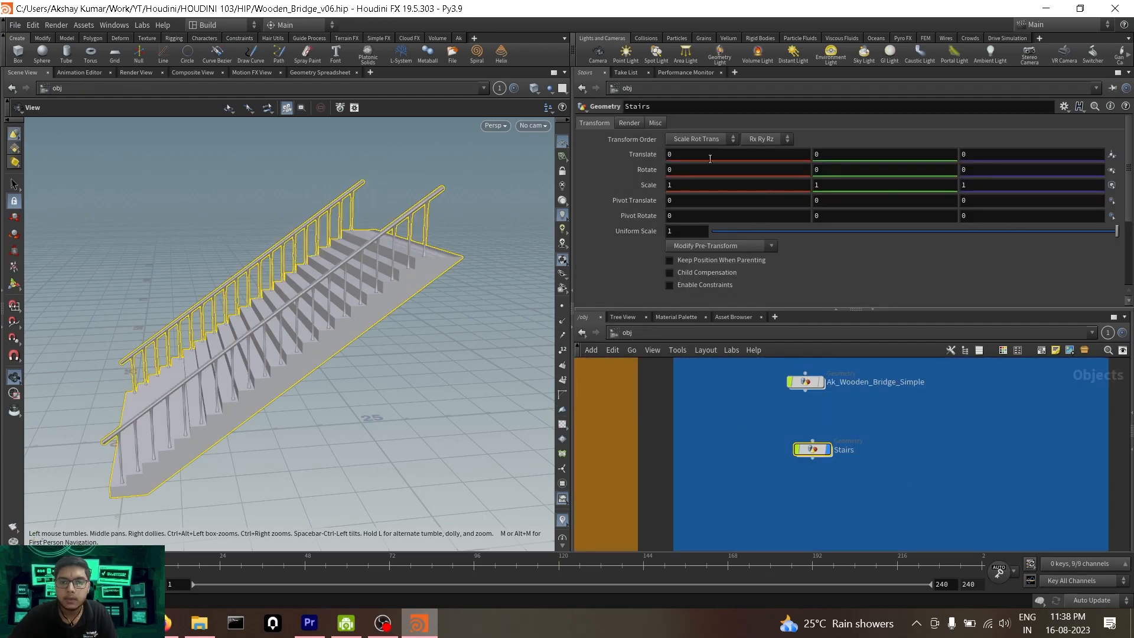
{"action": "left_click", "coordinate": [633, 123]}
{"action": "left_click", "coordinate": [655, 123]}
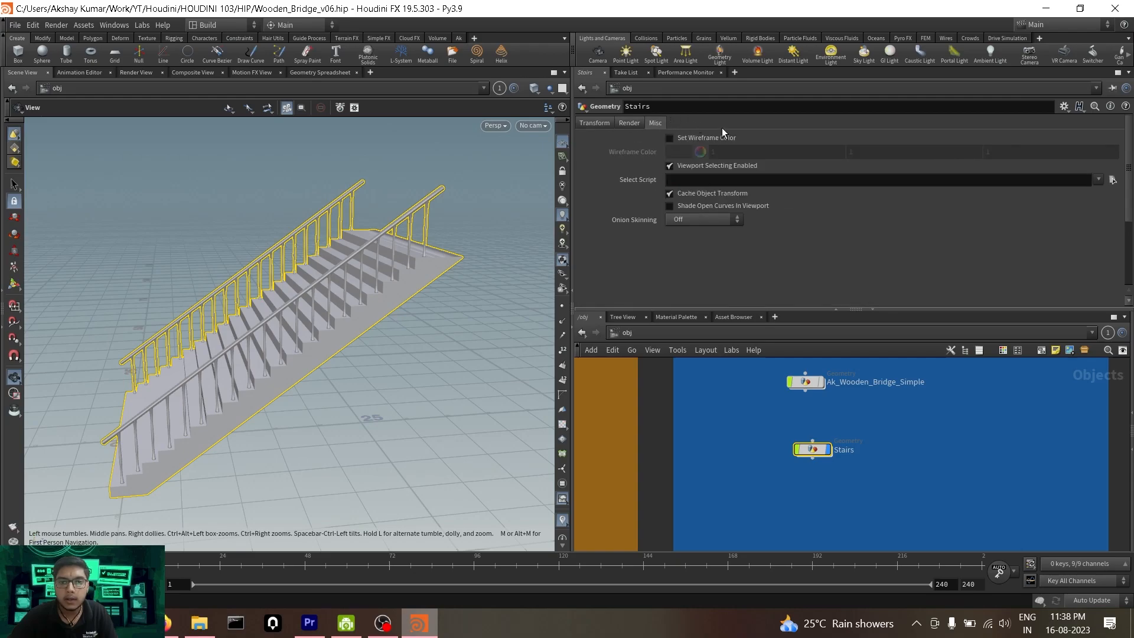
{"action": "left_click", "coordinate": [741, 432]}
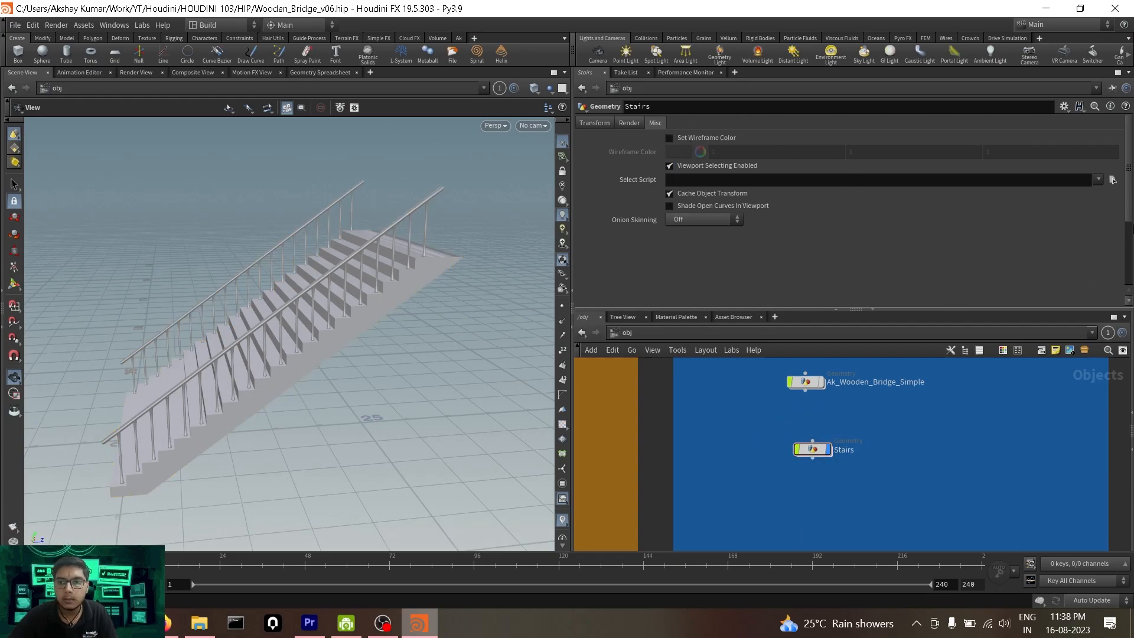
Open the parameter interface editor for the Stairs node and collapse its Transform, Render and Misc folders.
{"action": "left_click", "coordinate": [1064, 107]}
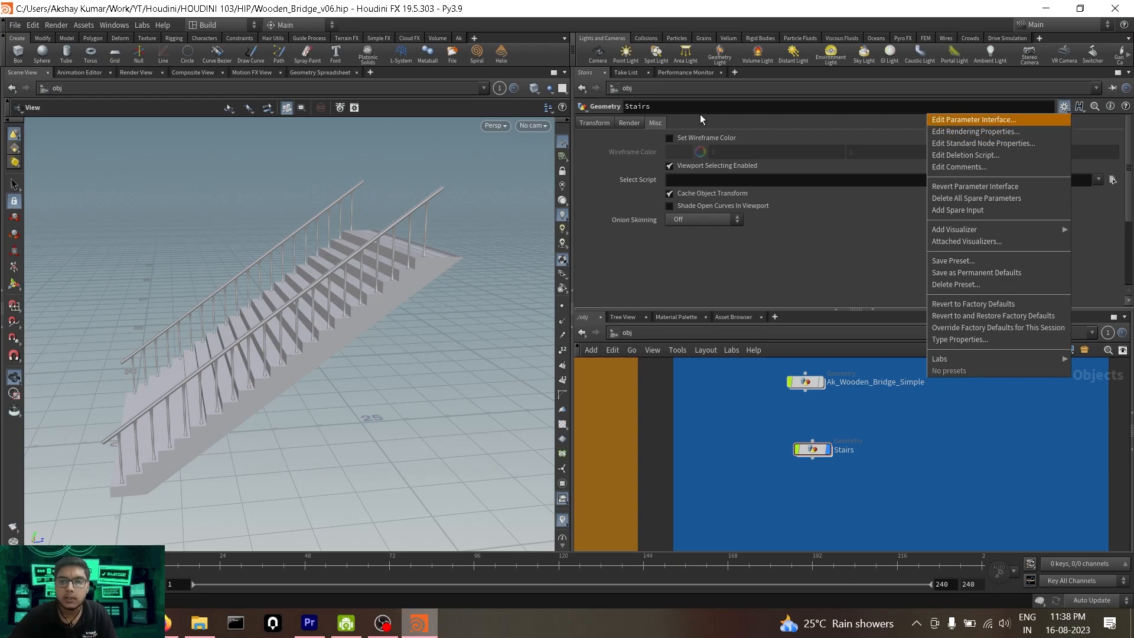
{"action": "left_click", "coordinate": [947, 121]}
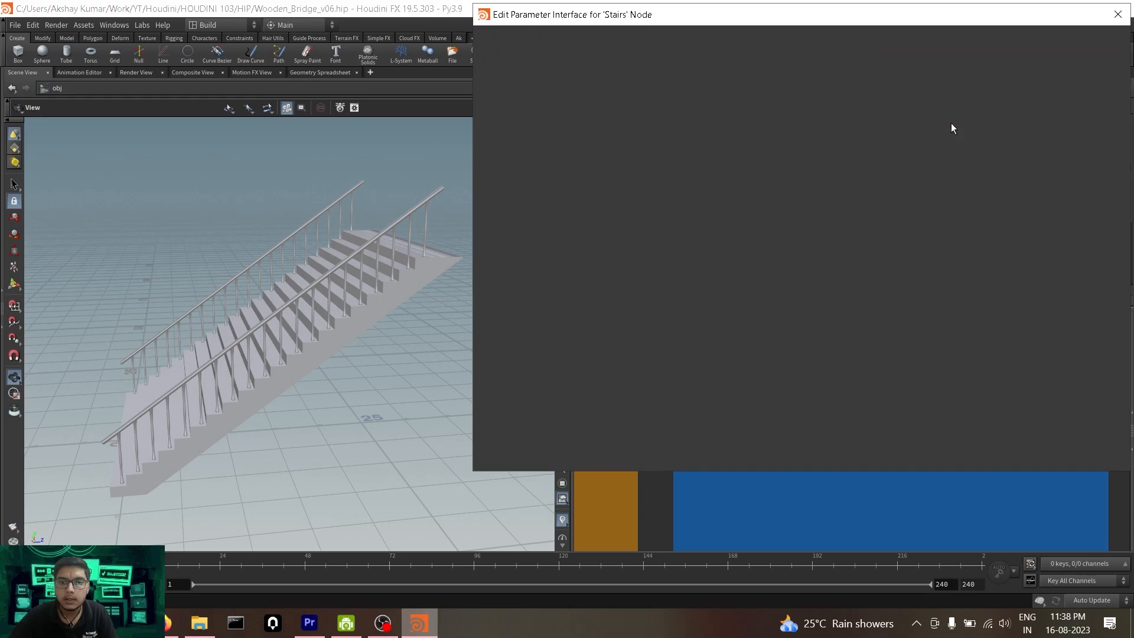
{"action": "left_click_drag", "start_coordinate": [895, 25], "coordinate": [551, 93]}
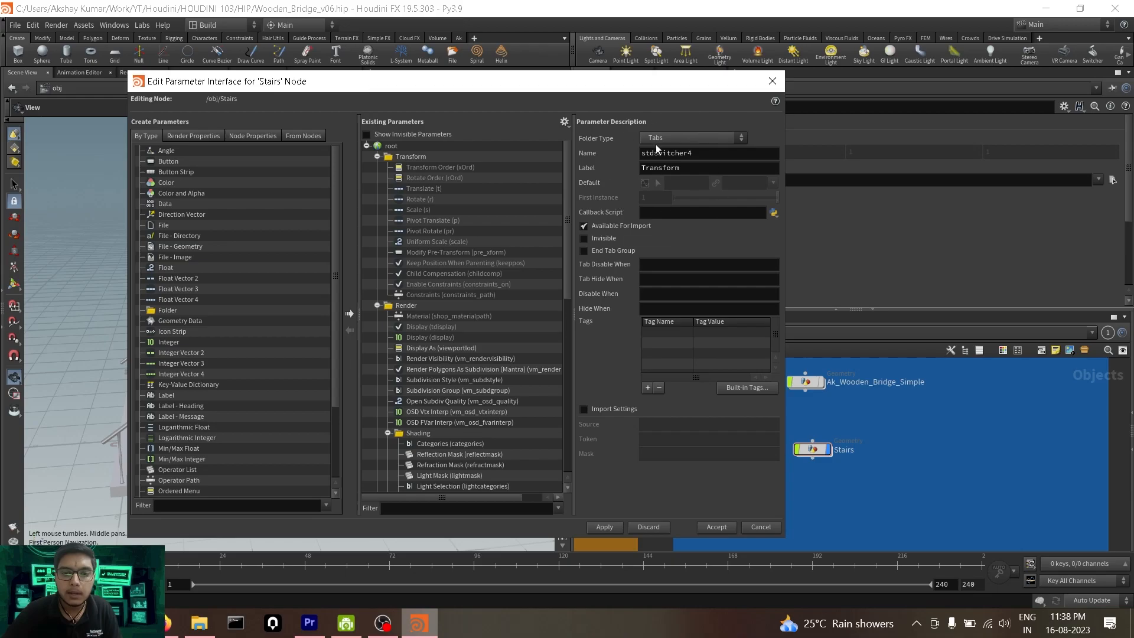
{"action": "left_click_drag", "start_coordinate": [611, 94], "coordinate": [511, 112]}
{"action": "left_click", "coordinate": [278, 175]}
{"action": "left_click", "coordinate": [279, 186]}
{"action": "left_click", "coordinate": [278, 197]}
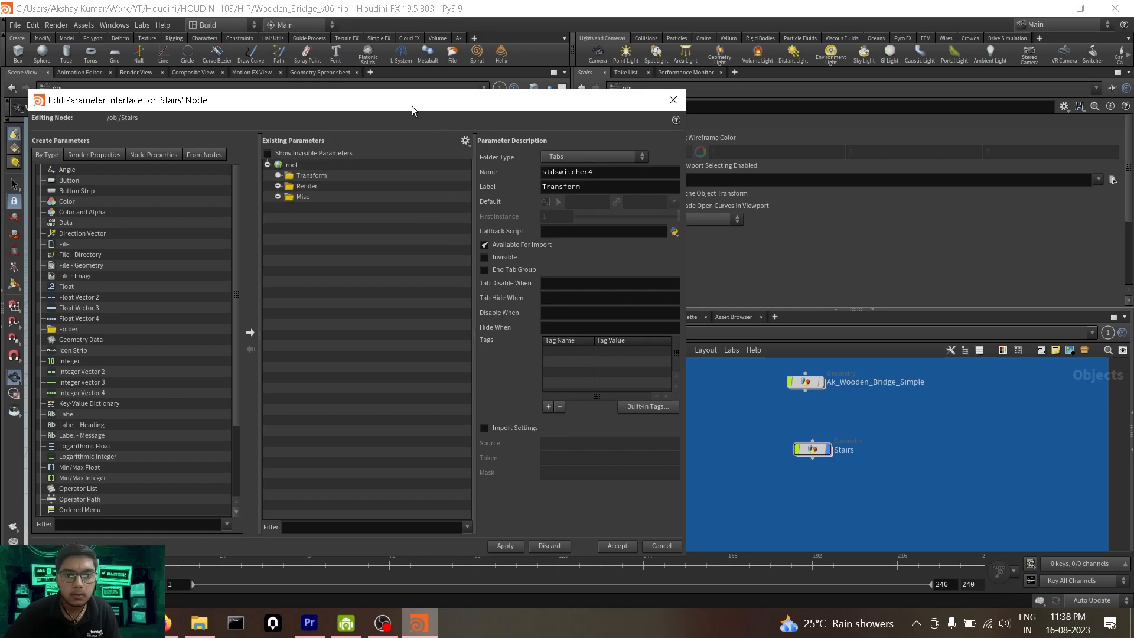
Compare the Transform, Render and Misc folders in the interface editor with the Stairs node's parameter pages.
{"action": "left_click_drag", "start_coordinate": [496, 106], "coordinate": [310, 94]}
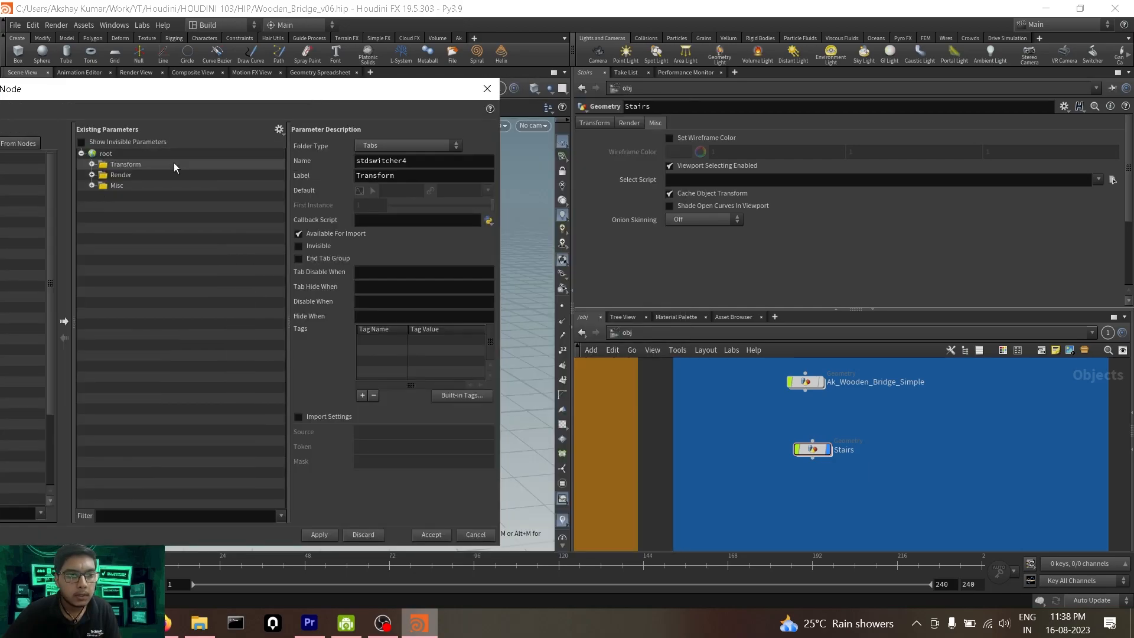
{"action": "left_click", "coordinate": [594, 123]}
{"action": "left_click", "coordinate": [629, 122]}
{"action": "left_click", "coordinate": [656, 122]}
{"action": "left_click", "coordinate": [595, 123]}
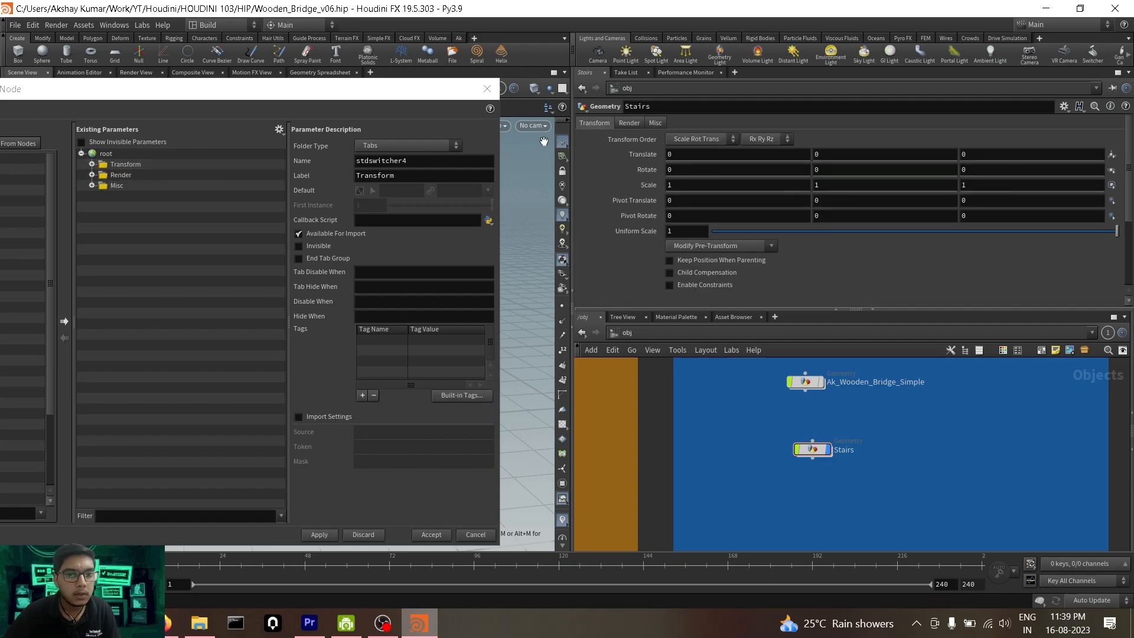
{"action": "left_click", "coordinate": [629, 122]}
{"action": "left_click", "coordinate": [655, 123]}
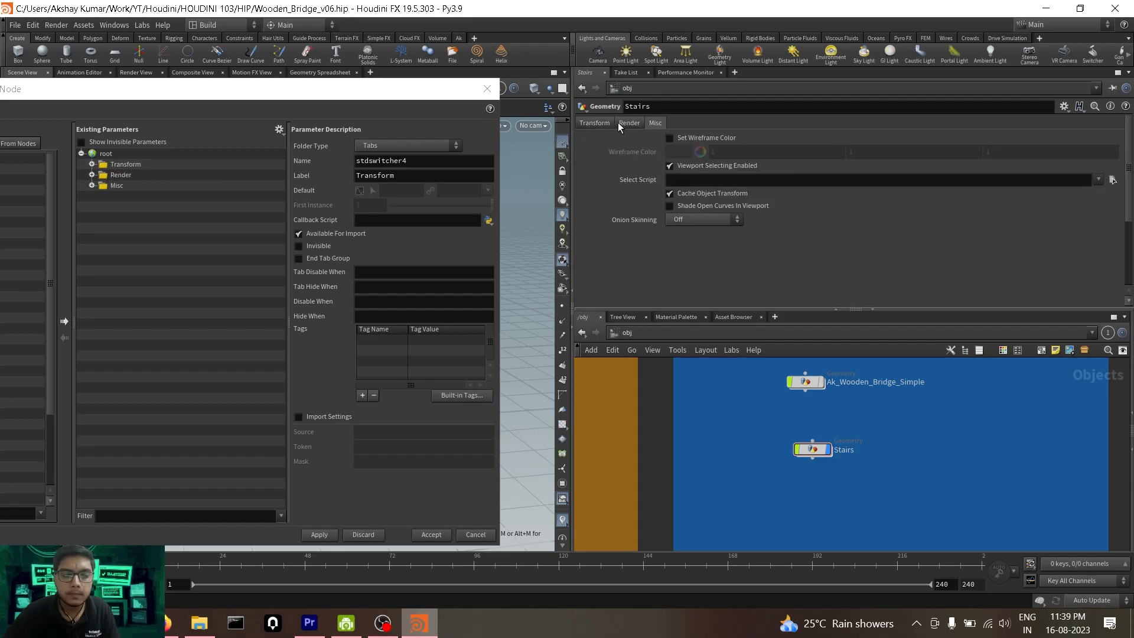
{"action": "left_click", "coordinate": [594, 124]}
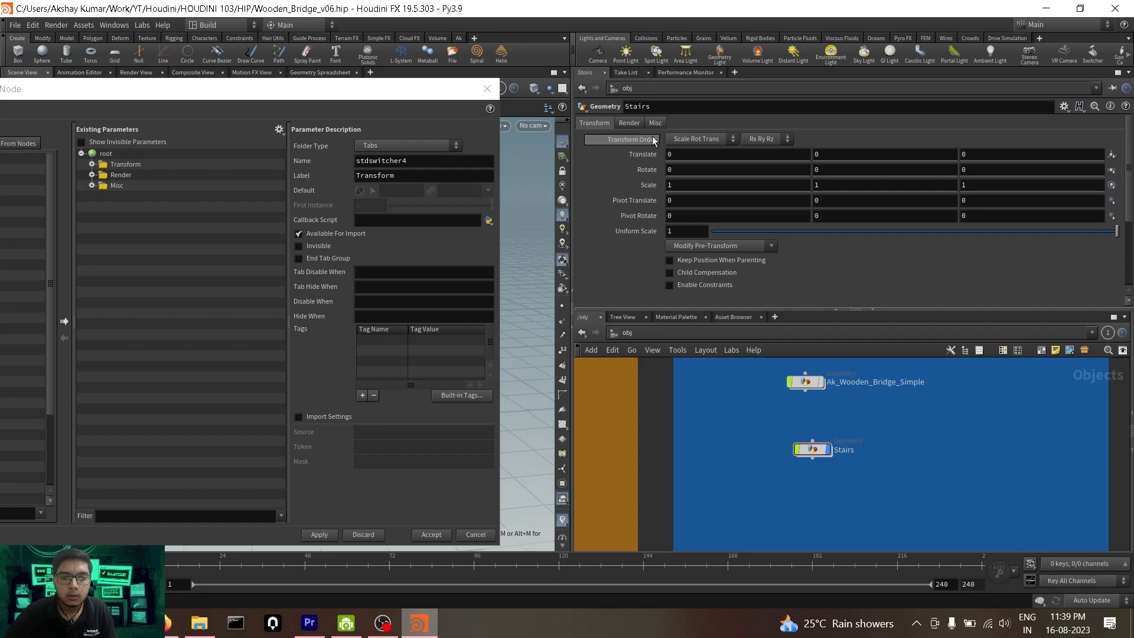
Add a new folder to the Stairs node's existing parameters and label it Default.
{"action": "left_click_drag", "start_coordinate": [279, 109], "coordinate": [460, 114]}
{"action": "left_click", "coordinate": [220, 338]}
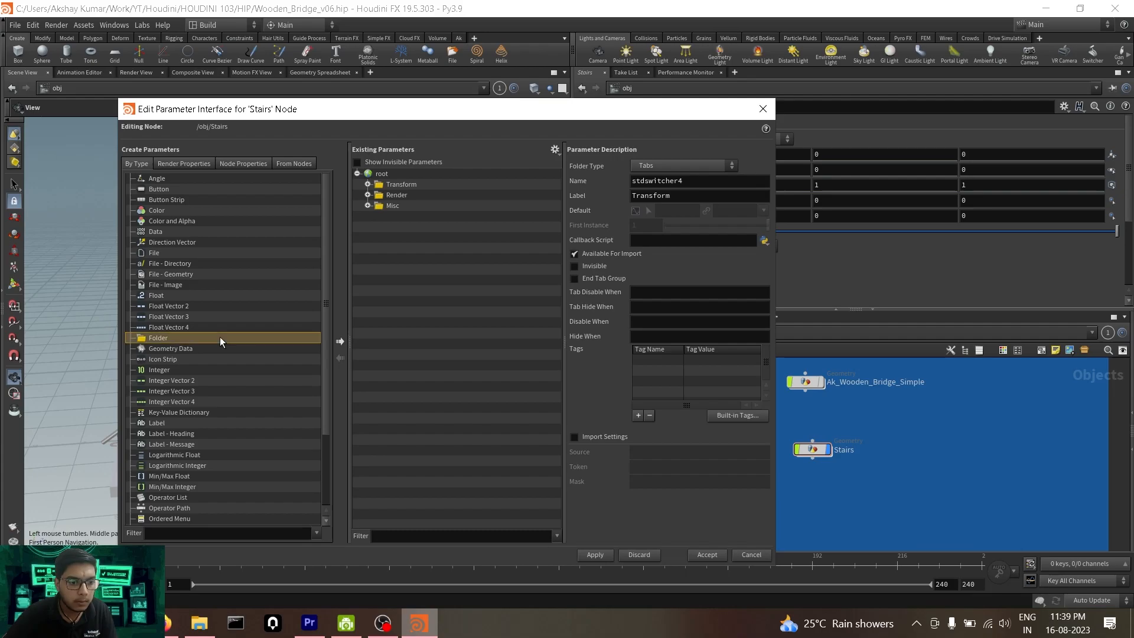
{"action": "left_click", "coordinate": [340, 343]}
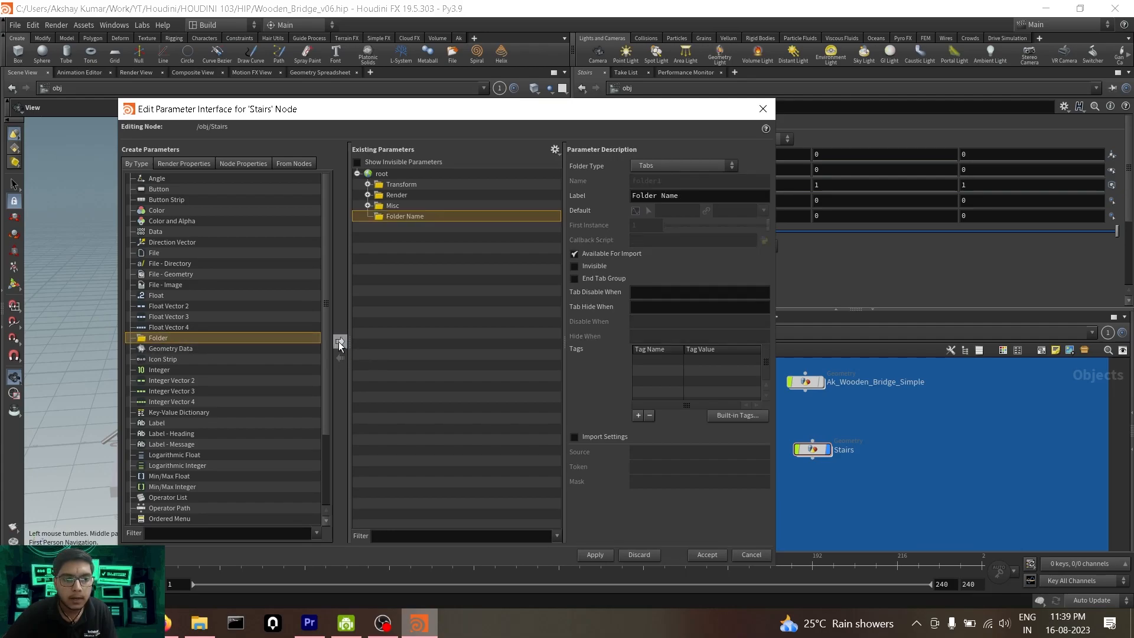
{"action": "double_click", "coordinate": [396, 217]}
{"action": "left_click", "coordinate": [666, 199]}
{"action": "key", "text": "ctrl+a"}
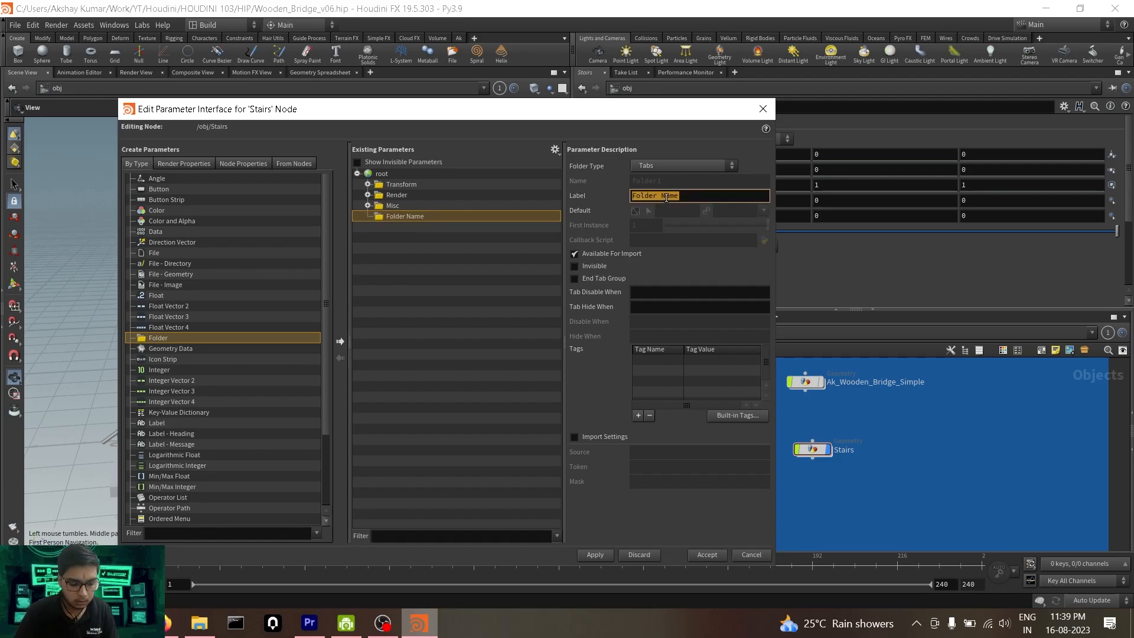
{"action": "type", "text": "Defa"}
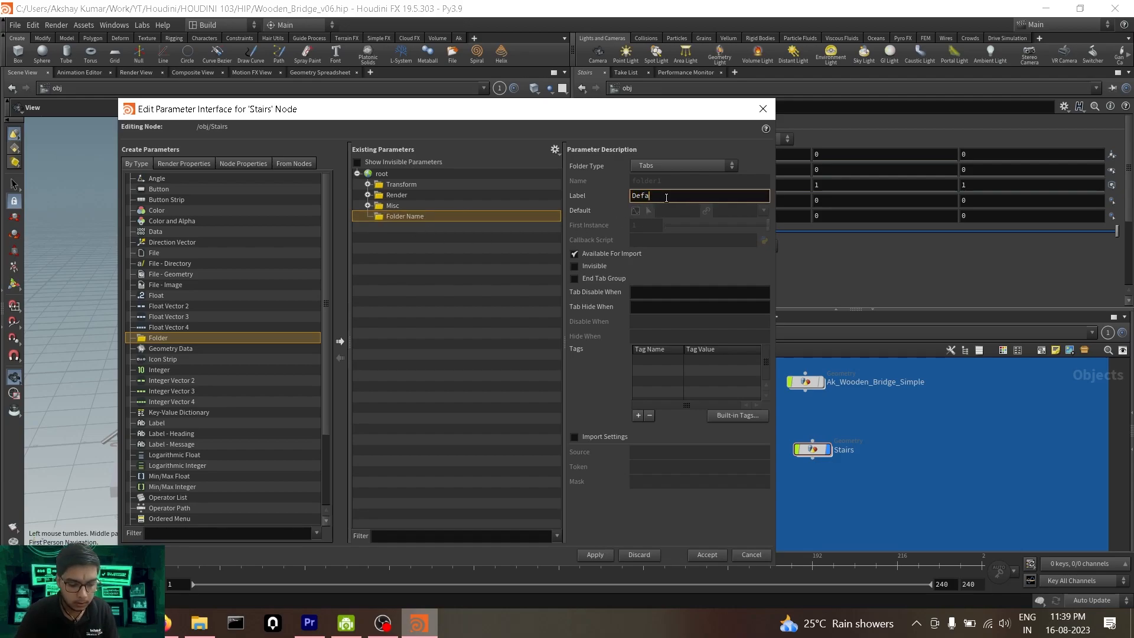
{"action": "type", "text": "ult"}
{"action": "key", "text": "Return"}
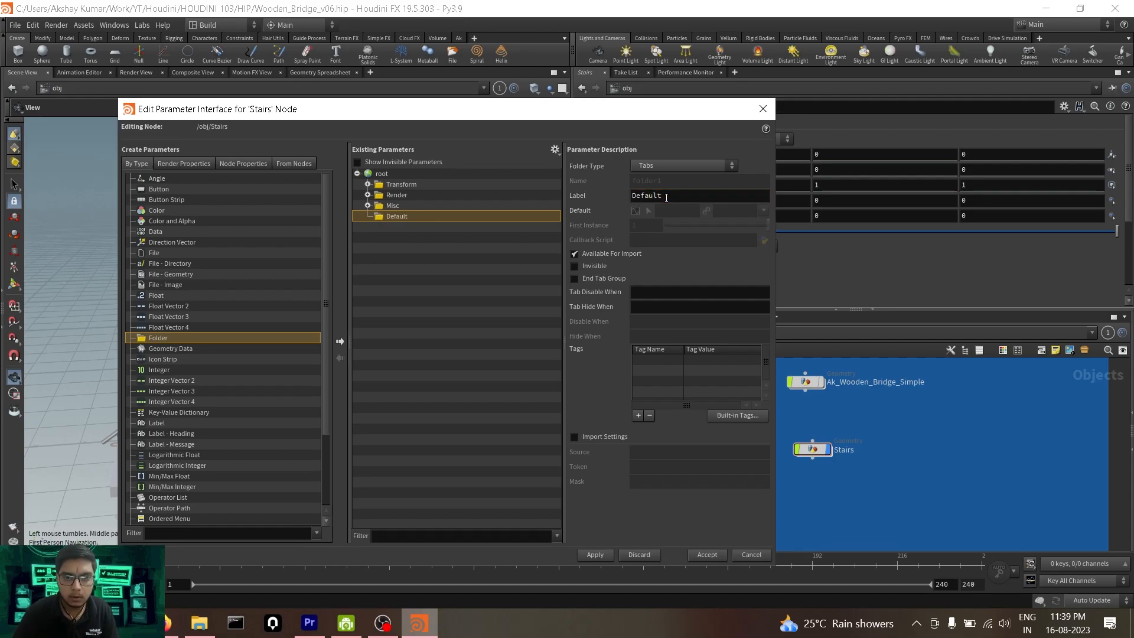
Nest the Transform, Render and Misc folders inside the Default folder, apply the change and check the nested pages.
{"action": "left_click", "coordinate": [467, 184]}
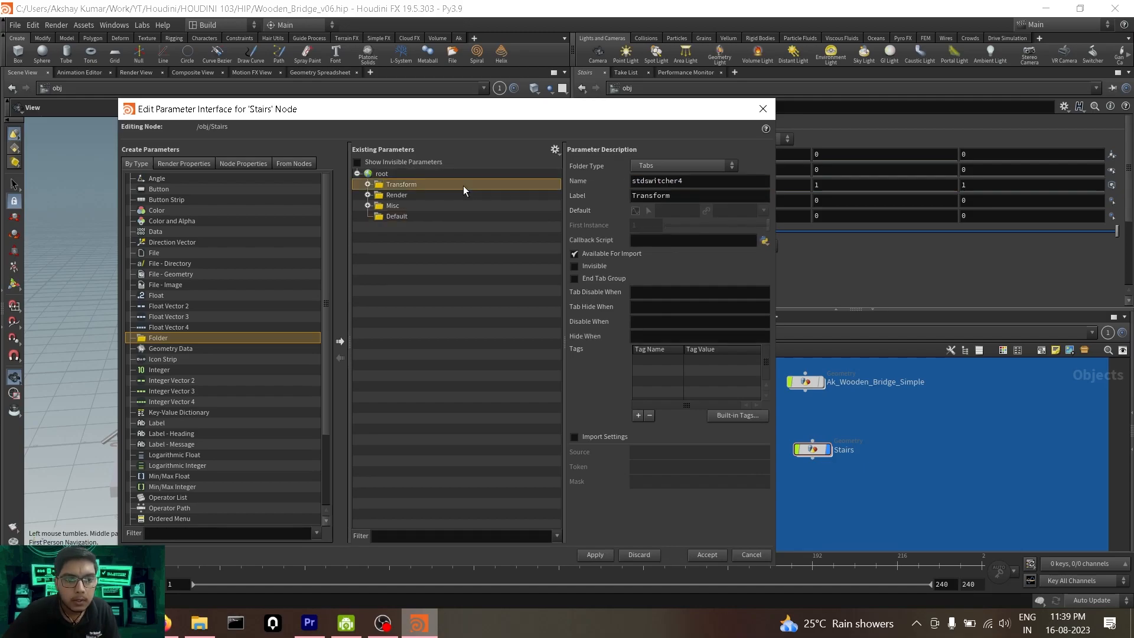
{"action": "left_click", "coordinate": [407, 207], "text": "shift"}
{"action": "left_click_drag", "start_coordinate": [402, 217], "coordinate": [402, 218]}
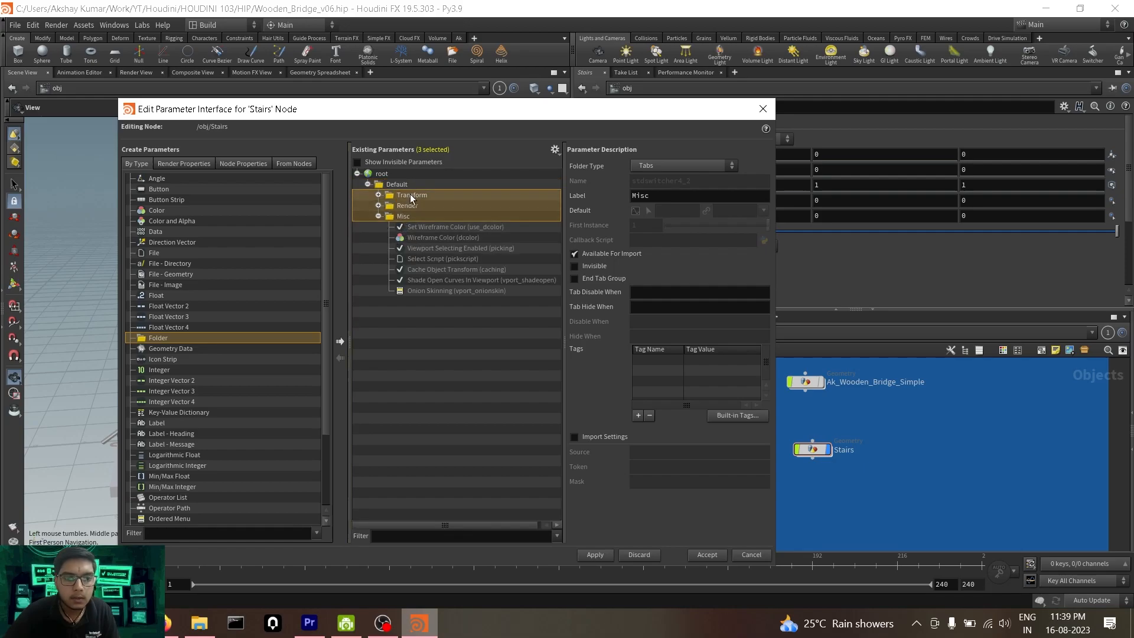
{"action": "left_click", "coordinate": [368, 184]}
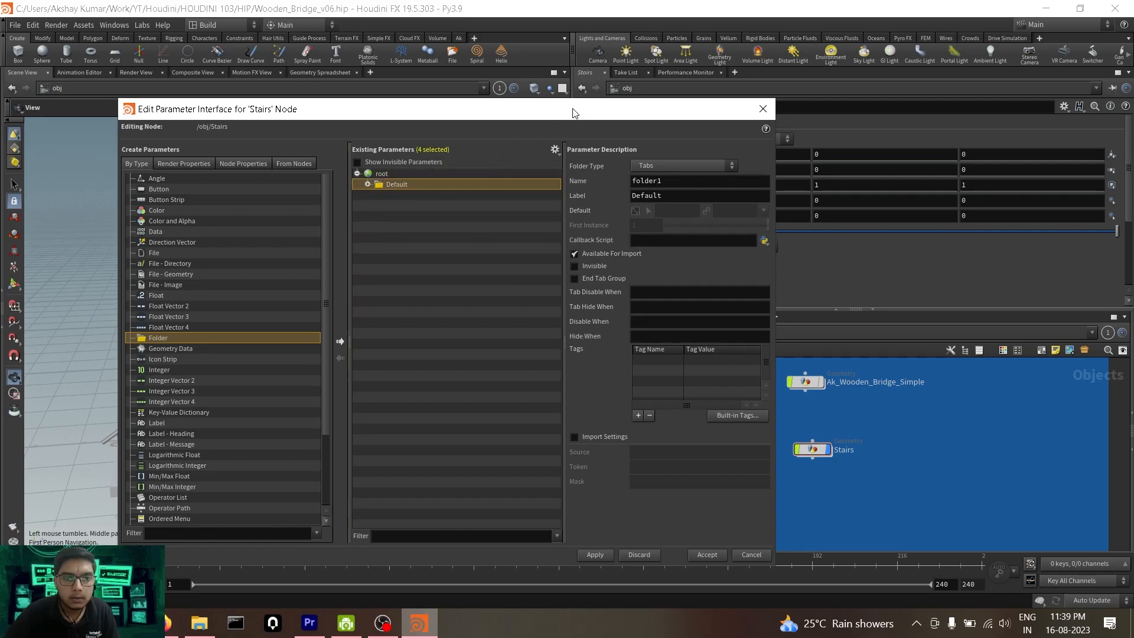
{"action": "left_click_drag", "start_coordinate": [575, 112], "coordinate": [393, 68]}
{"action": "left_click", "coordinate": [413, 511]}
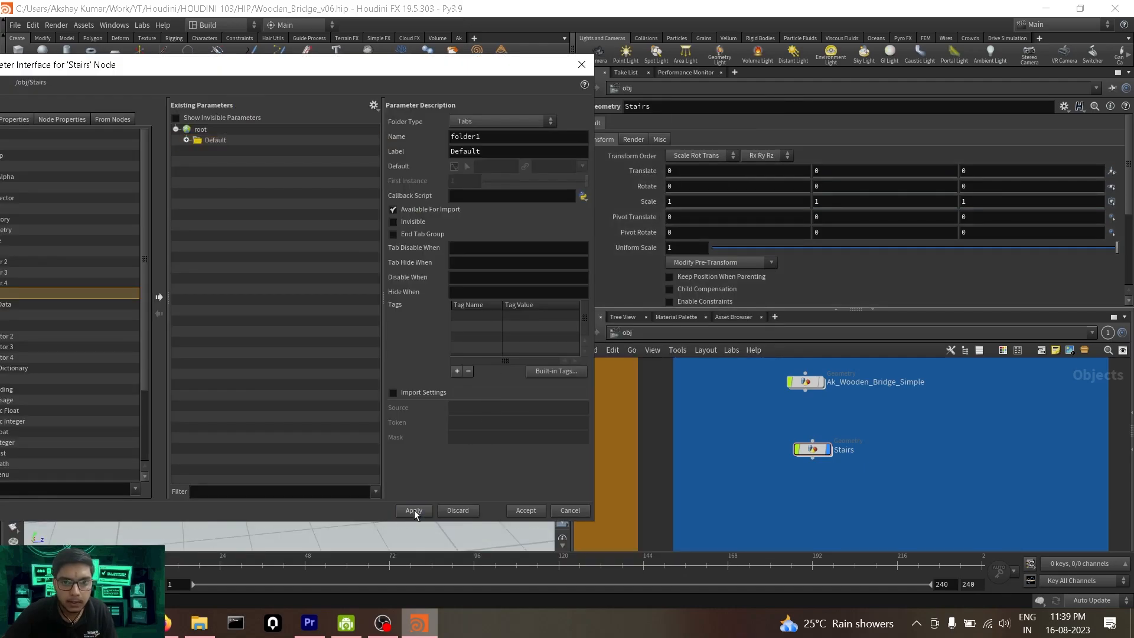
{"action": "left_click_drag", "start_coordinate": [529, 65], "coordinate": [396, 84]}
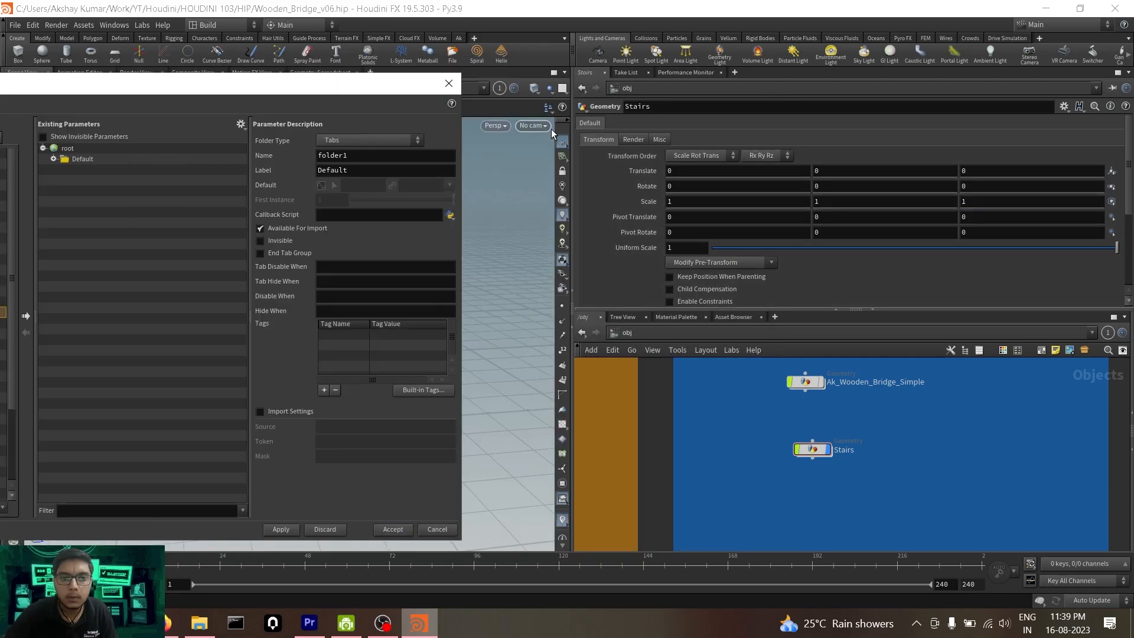
{"action": "left_click", "coordinate": [659, 139]}
{"action": "left_click", "coordinate": [634, 139]}
{"action": "left_click", "coordinate": [603, 139]}
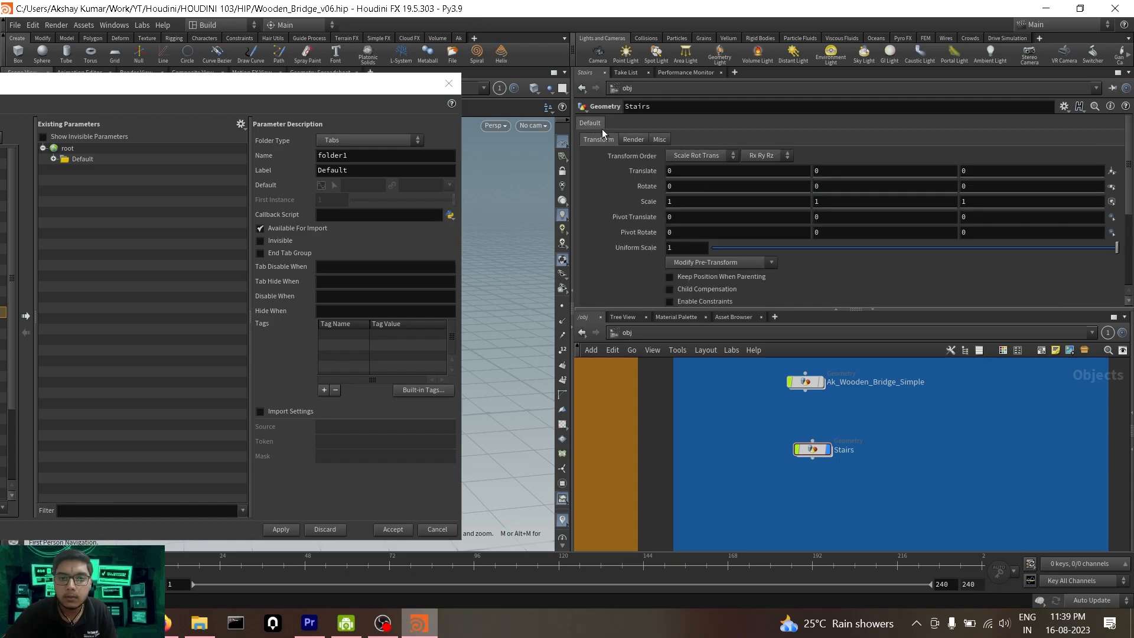
Change the Default folder's type to Collapsible and apply it to the Stairs node.
{"action": "left_click_drag", "start_coordinate": [308, 90], "coordinate": [503, 99]}
{"action": "left_click", "coordinate": [307, 167]}
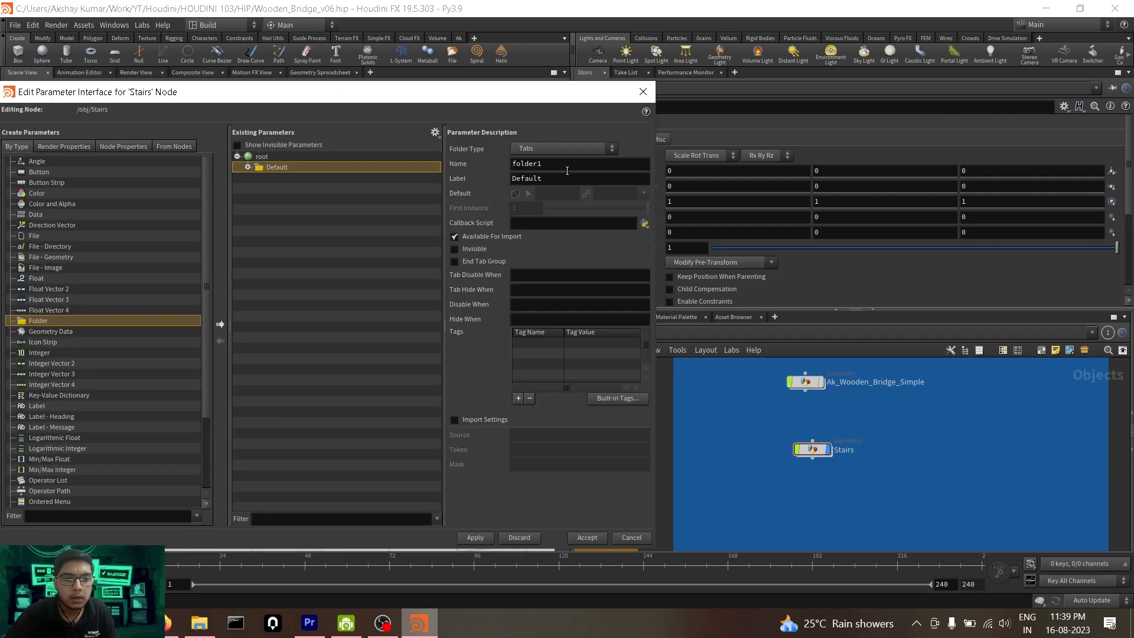
{"action": "left_click", "coordinate": [571, 149]}
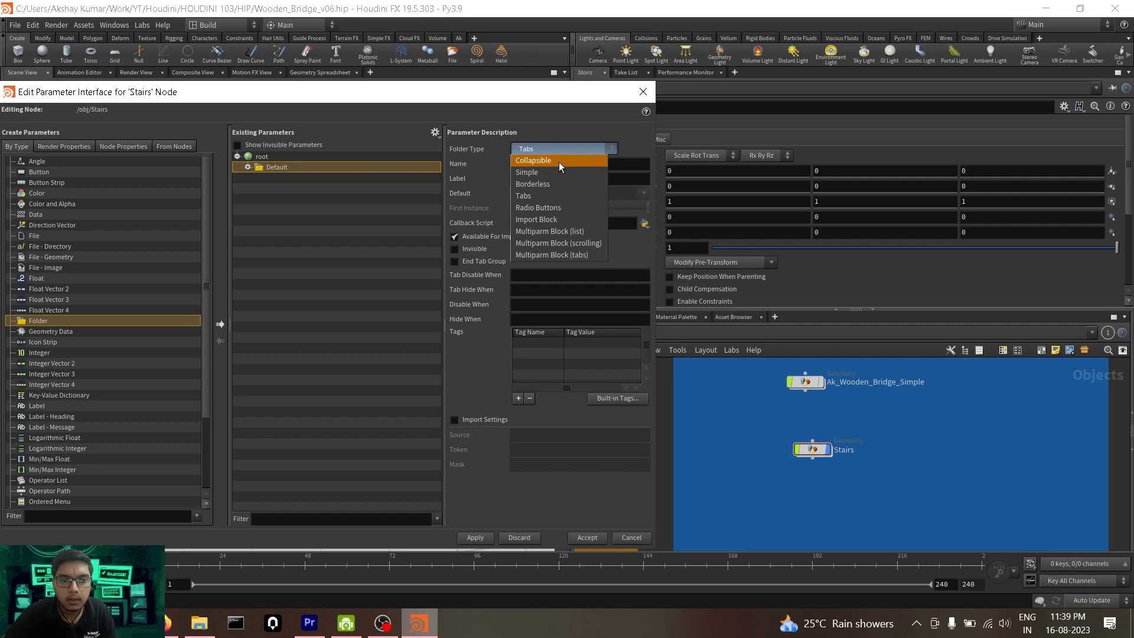
{"action": "left_click", "coordinate": [558, 161]}
{"action": "left_click_drag", "start_coordinate": [557, 97], "coordinate": [374, 78]}
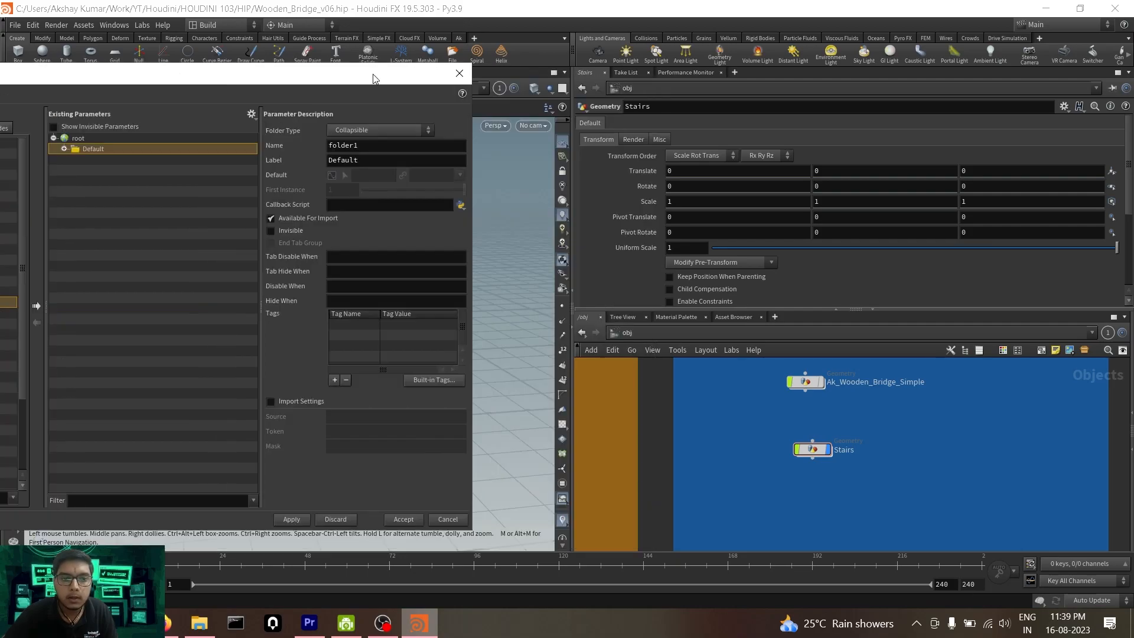
{"action": "left_click", "coordinate": [299, 519]}
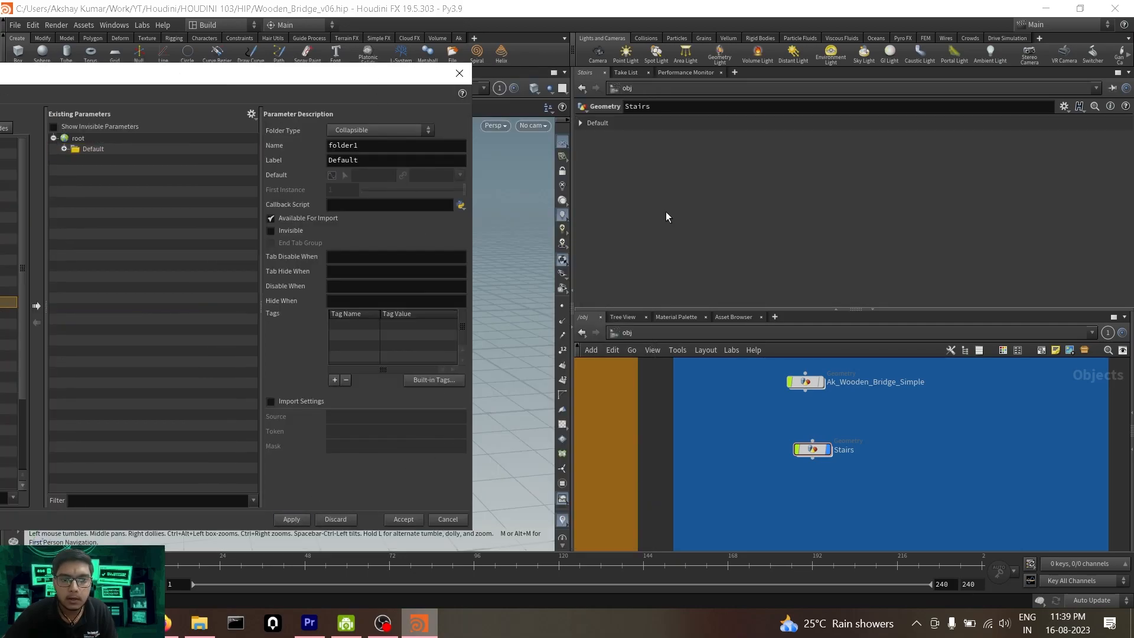
Expand and collapse the Default folder on the Stairs node and examine its Transform and Render pages.
{"action": "left_click", "coordinate": [584, 122]}
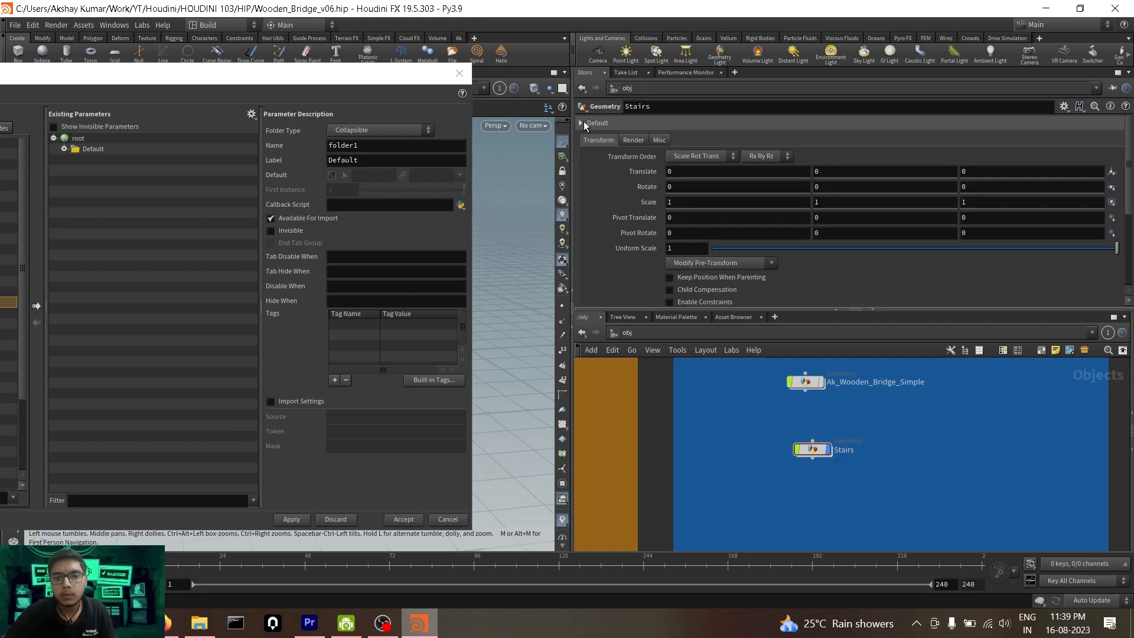
{"action": "left_click", "coordinate": [584, 122]}
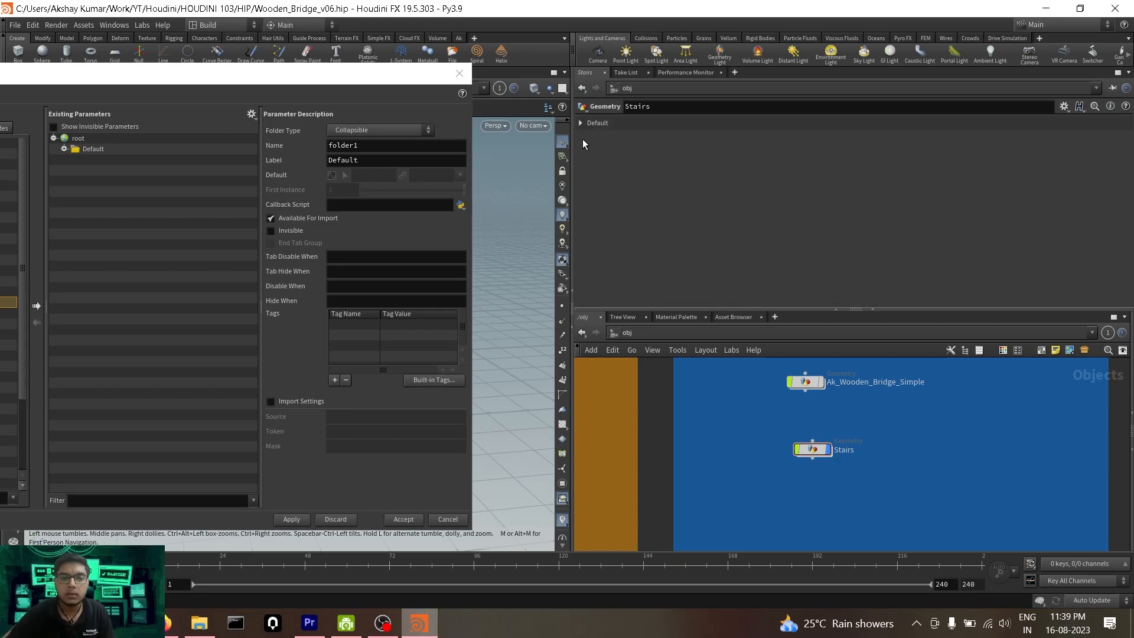
{"action": "left_click", "coordinate": [587, 122]}
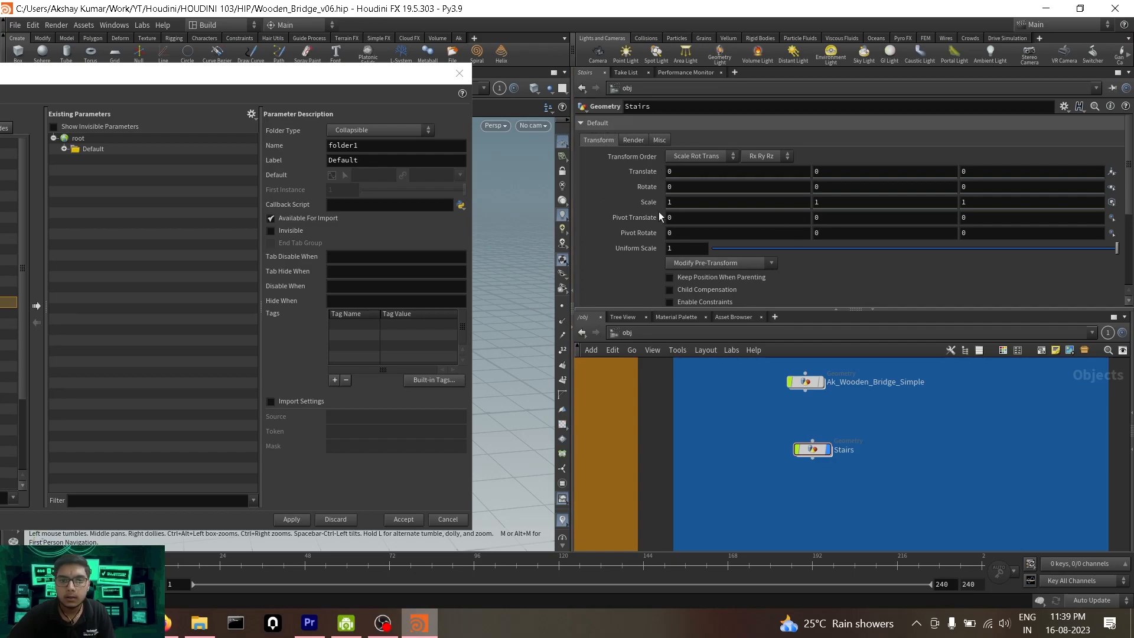
{"action": "scroll", "coordinate": [641, 188], "scroll_direction": "down", "scroll_amount": 3}
{"action": "scroll", "coordinate": [640, 224], "scroll_direction": "up", "scroll_amount": 2}
{"action": "scroll", "coordinate": [641, 224], "scroll_direction": "up", "scroll_amount": 1}
{"action": "left_click", "coordinate": [634, 140]}
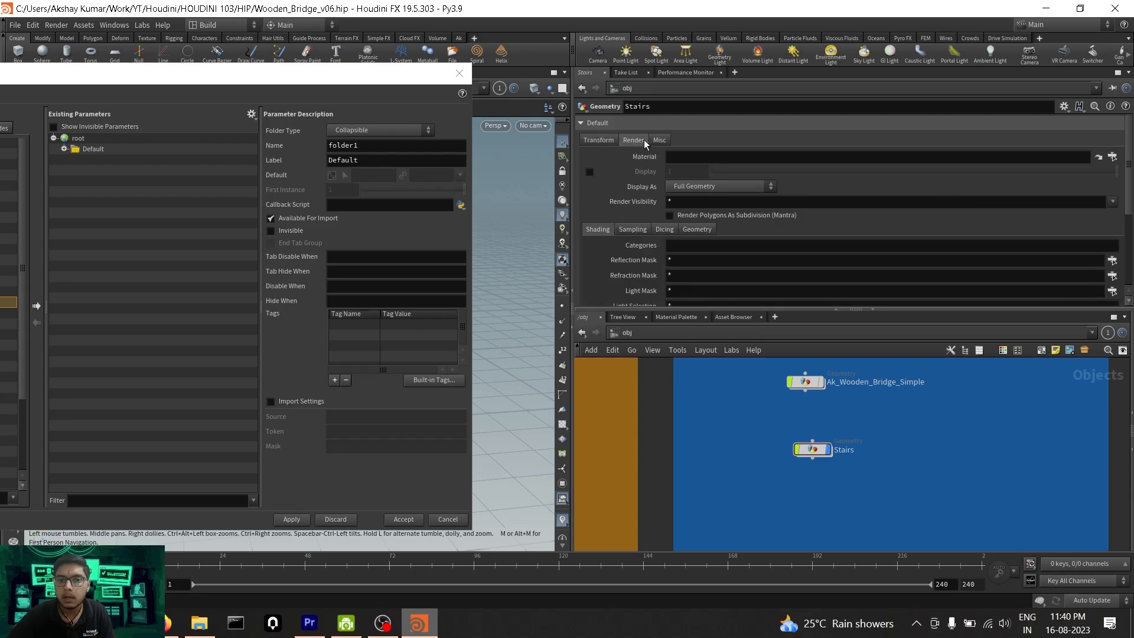
{"action": "left_click", "coordinate": [598, 140]}
{"action": "left_click", "coordinate": [593, 123]}
Add a second root-level folder with the name StairsHDA and the label StairsDHA, and apply it to the Stairs node.
{"action": "left_click_drag", "start_coordinate": [326, 79], "coordinate": [642, 98]}
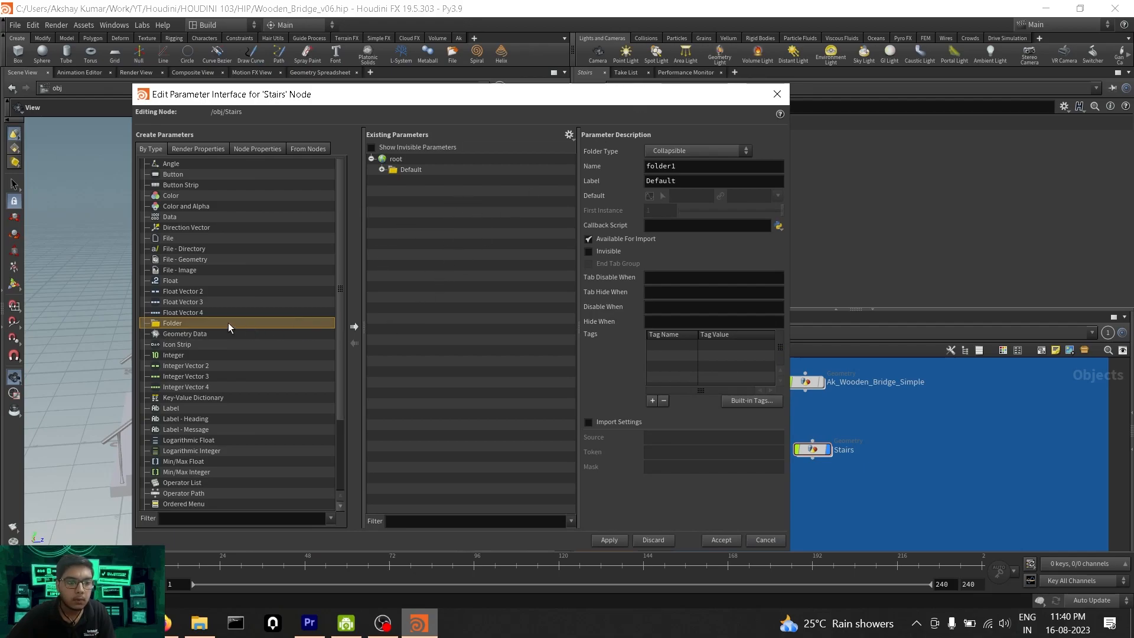
{"action": "left_click", "coordinate": [353, 327]}
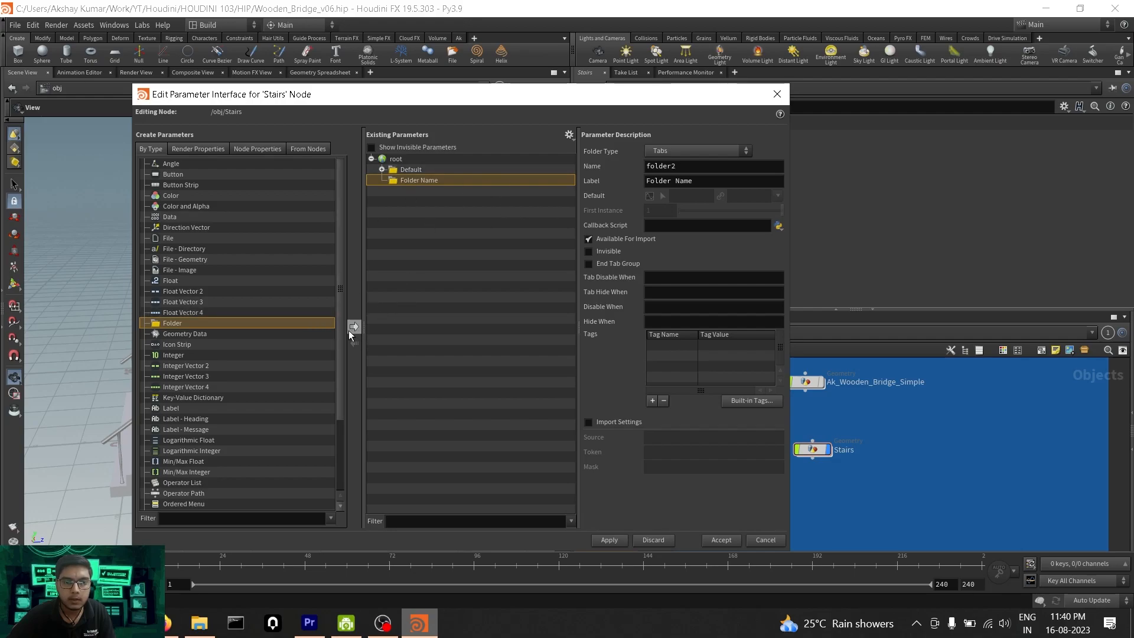
{"action": "left_click_drag", "start_coordinate": [532, 94], "coordinate": [446, 102]}
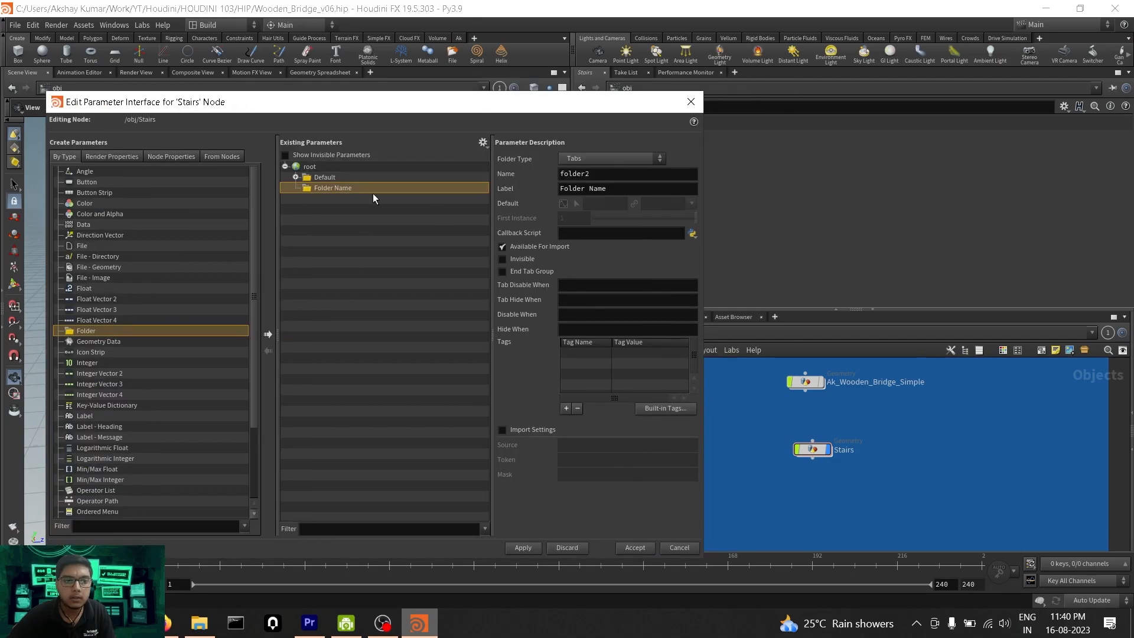
{"action": "double_click", "coordinate": [603, 174]}
{"action": "type", "text": "S"}
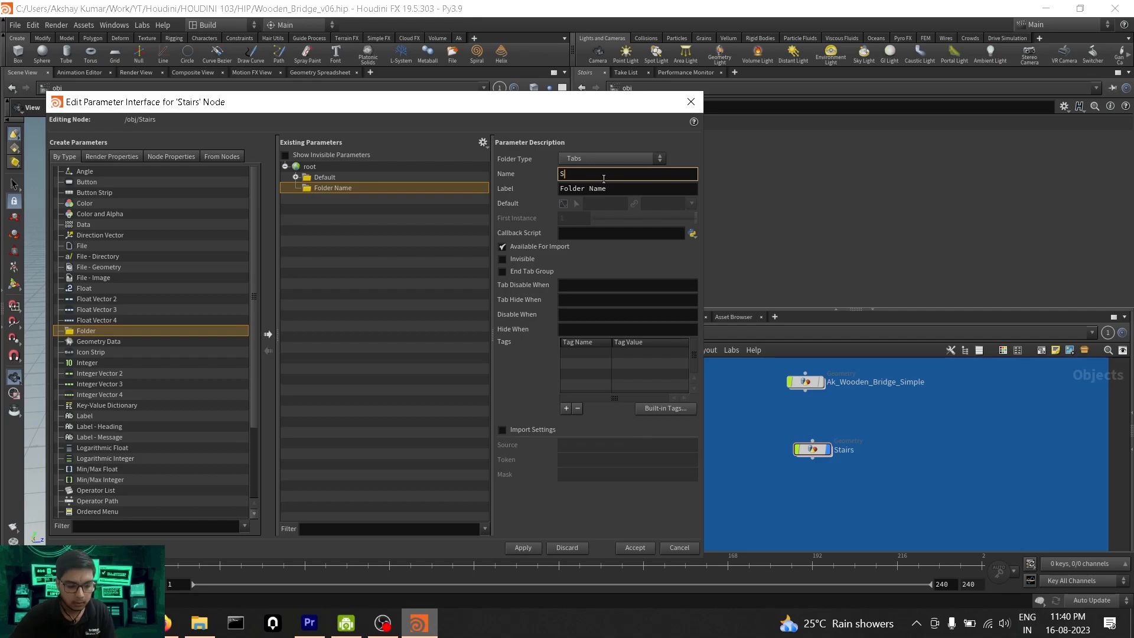
{"action": "type", "text": "tairsHDA"}
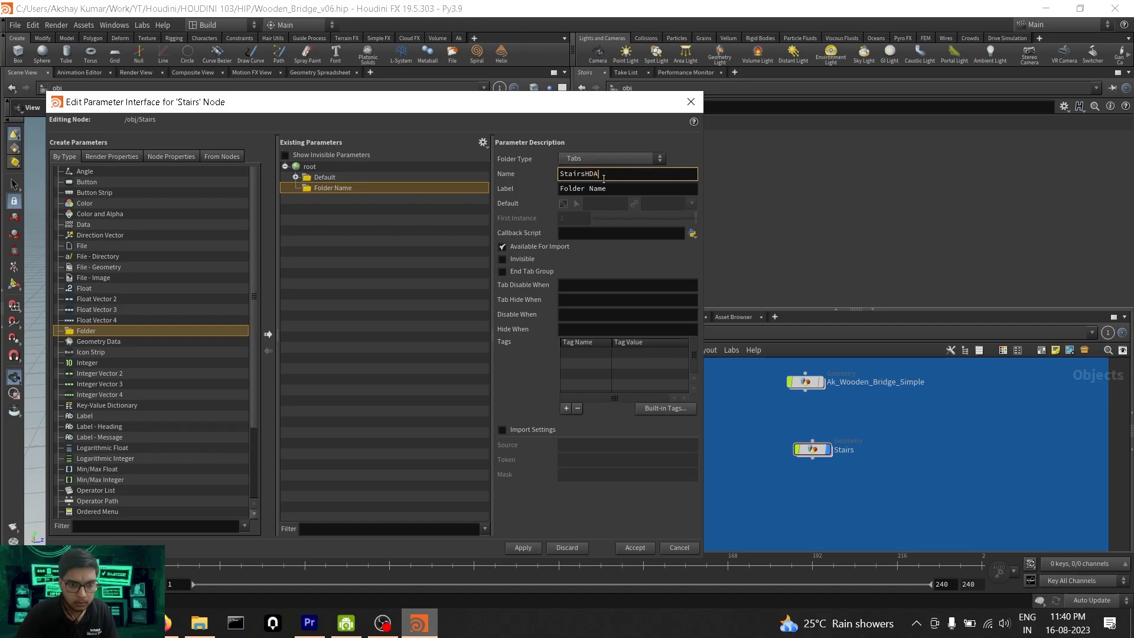
{"action": "key", "text": "Tab"}
{"action": "type", "text": "S"}
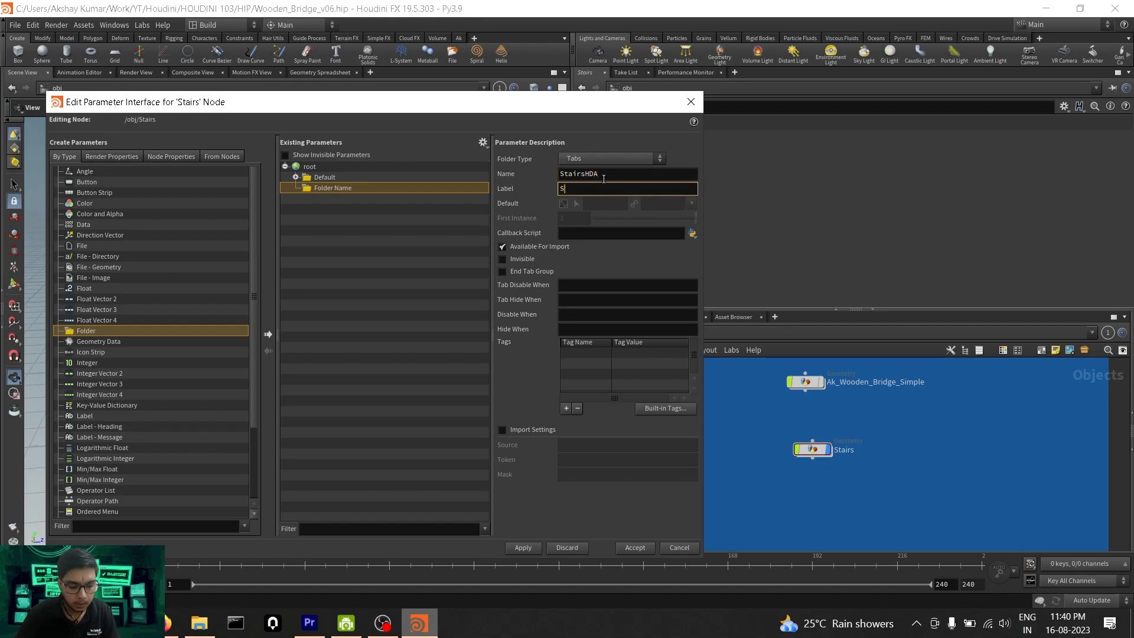
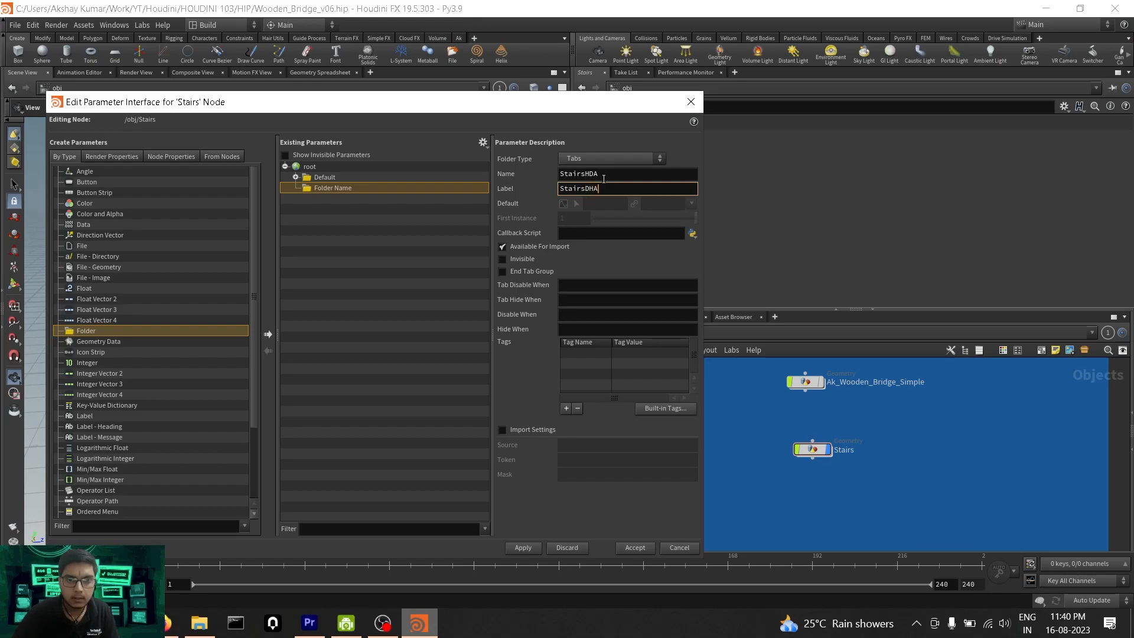
{"action": "left_click", "coordinate": [537, 548]}
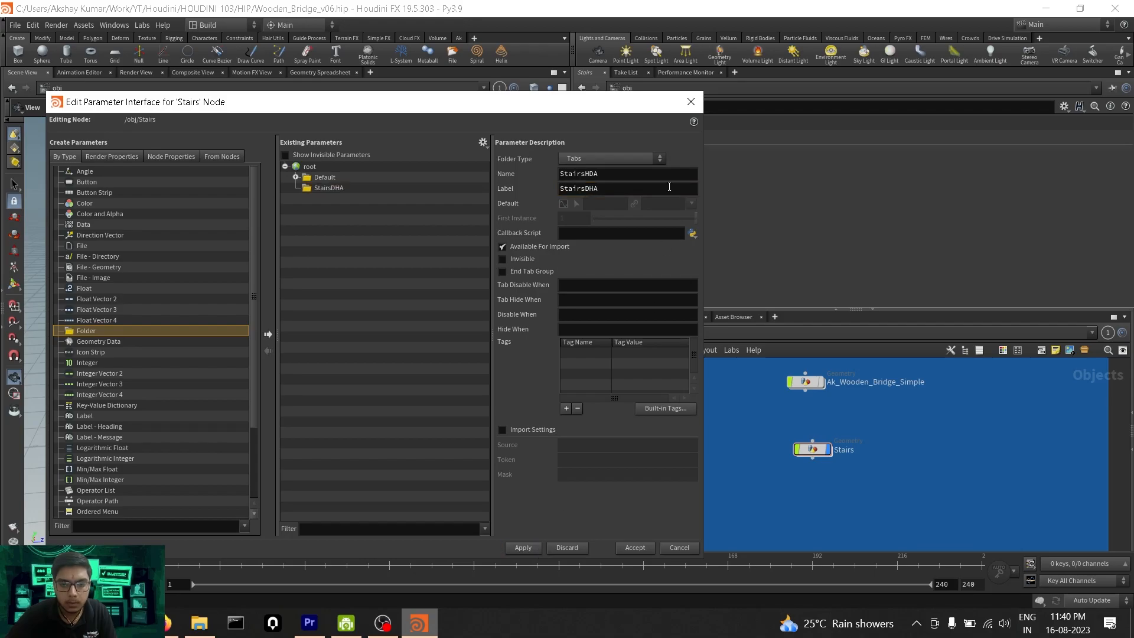
{"action": "left_click_drag", "start_coordinate": [631, 110], "coordinate": [482, 100]}
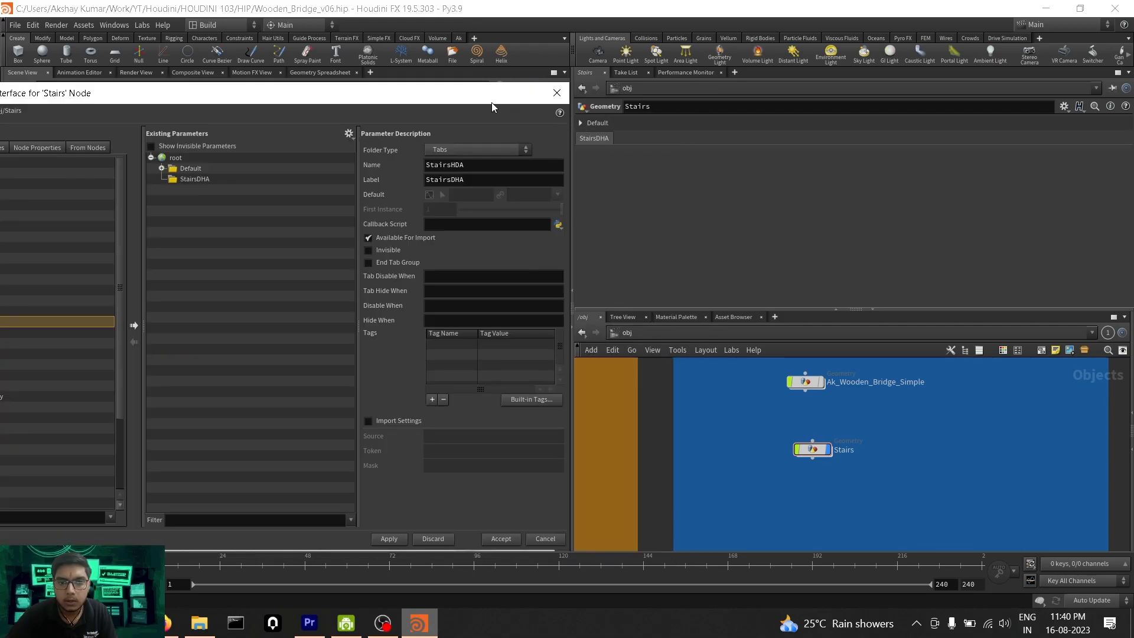
{"action": "left_click", "coordinate": [597, 138]}
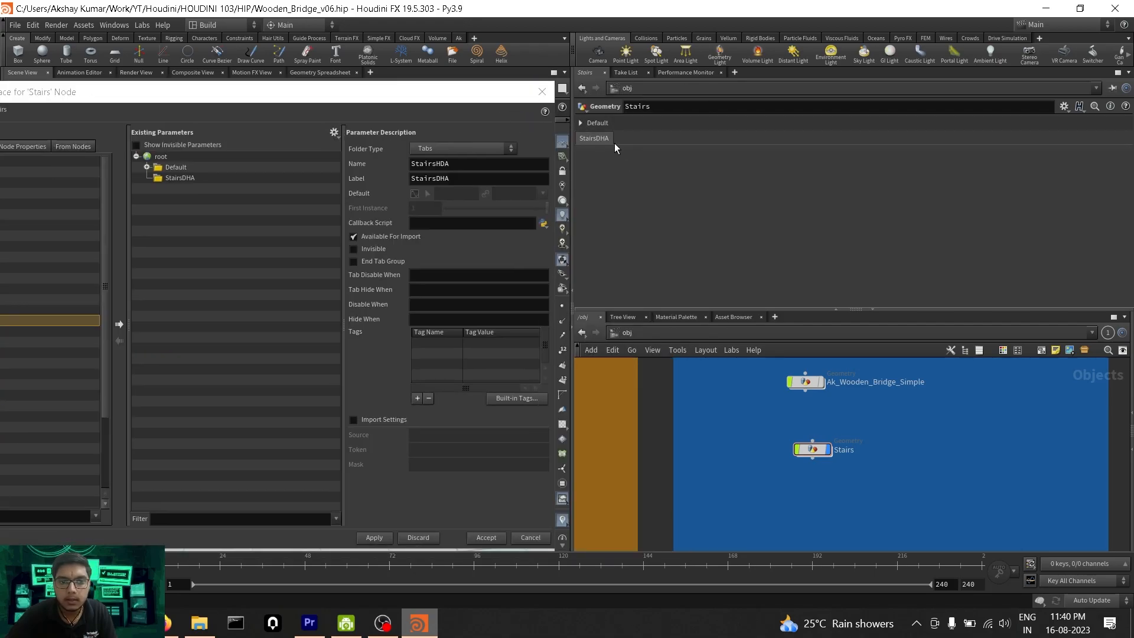
Correct the new folder's label to Stairs_HDA and apply the change.
{"action": "left_click", "coordinate": [439, 177]}
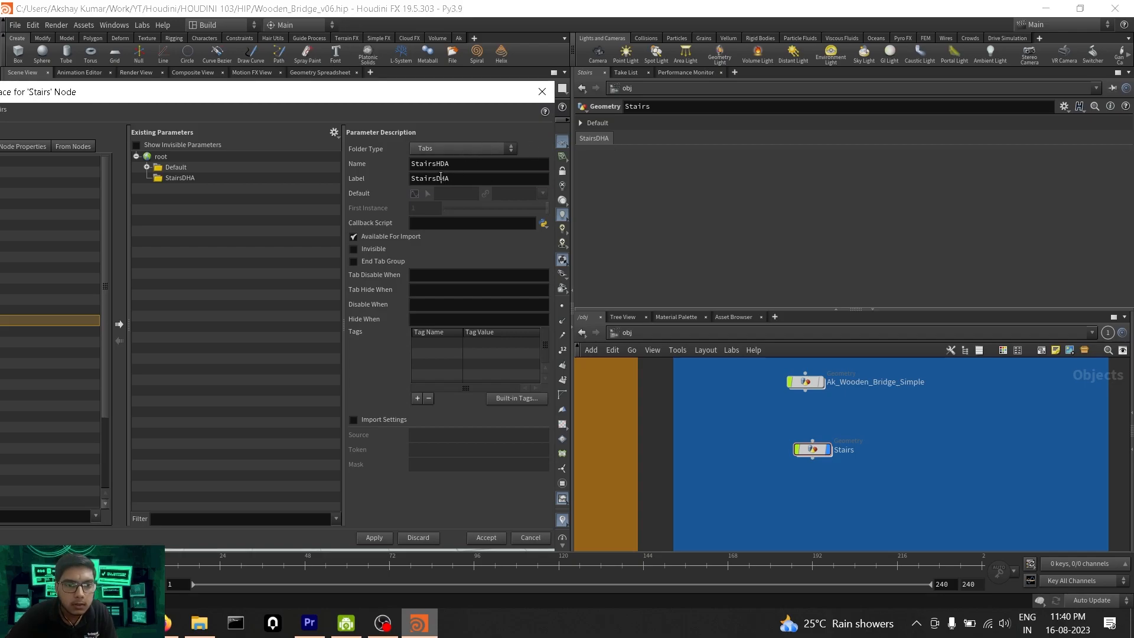
{"action": "key", "text": "BackSpace"}
{"action": "key", "text": "Right"}
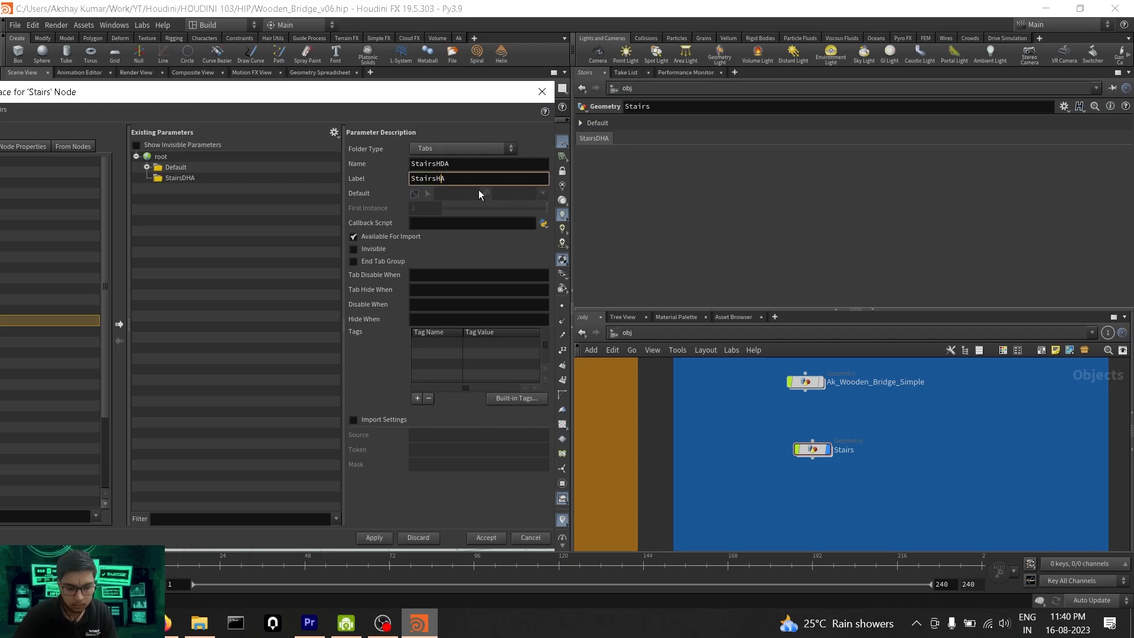
{"action": "left_click", "coordinate": [380, 532]}
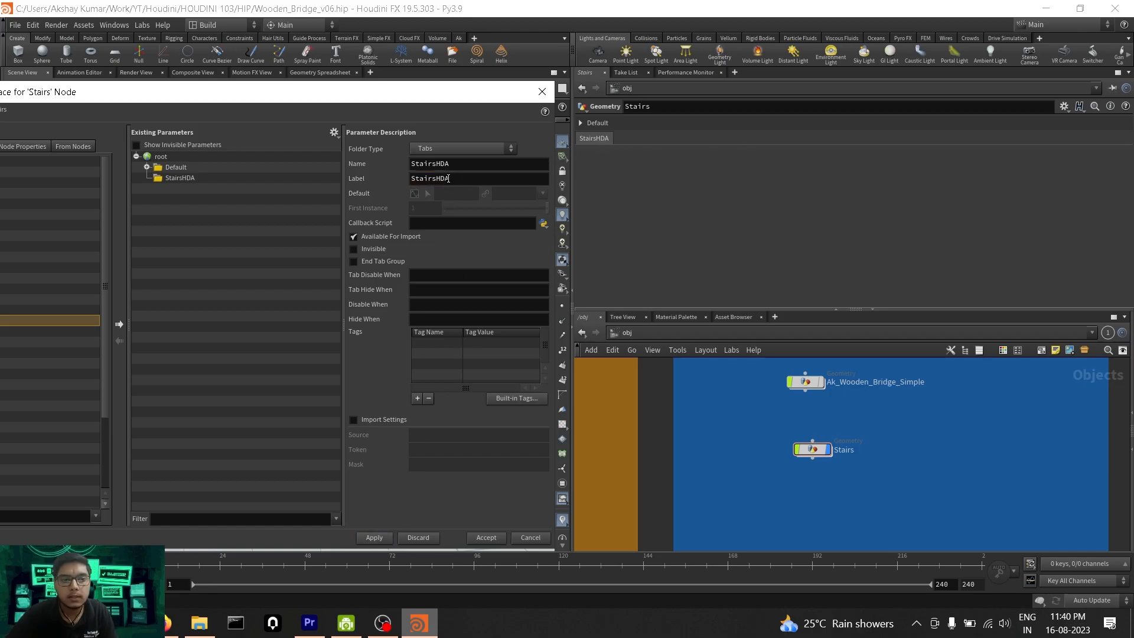
{"action": "left_click", "coordinate": [435, 179]}
{"action": "type", "text": "_"}
{"action": "left_click", "coordinate": [374, 537]}
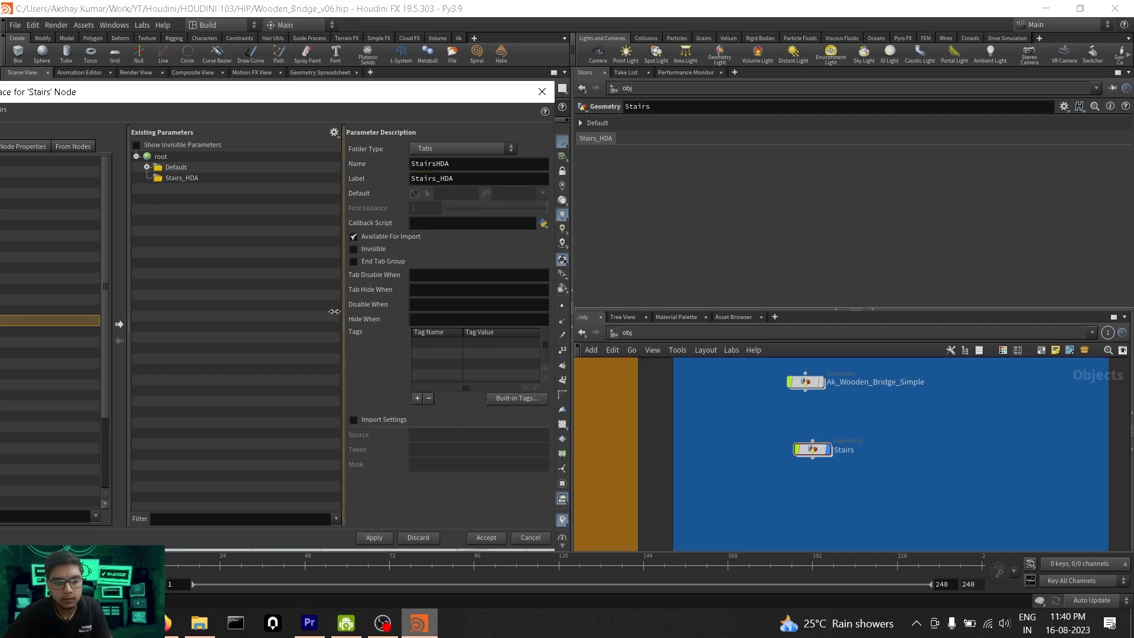
List the nodes inside the Stairs object as parameter sources in its parameter interface editor and fit the window beside the network.
{"action": "left_click", "coordinate": [814, 450]}
{"action": "double_click", "coordinate": [814, 450]}
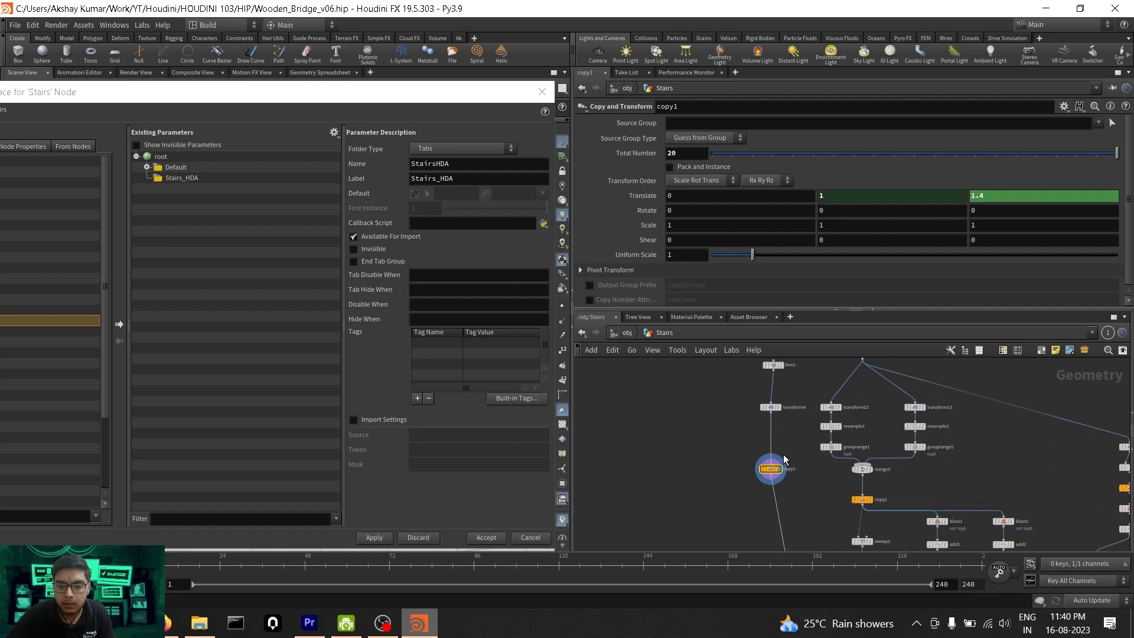
{"action": "scroll", "coordinate": [786, 454], "scroll_direction": "up", "scroll_amount": 2}
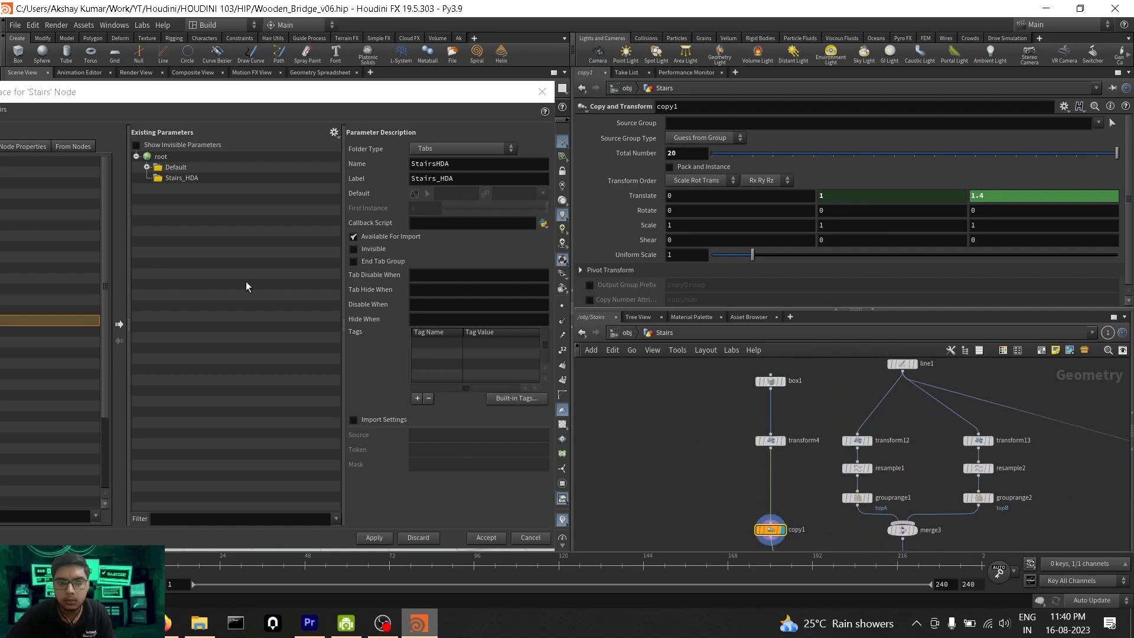
{"action": "left_click", "coordinate": [627, 334]}
{"action": "left_click_drag", "start_coordinate": [373, 96], "coordinate": [658, 111]}
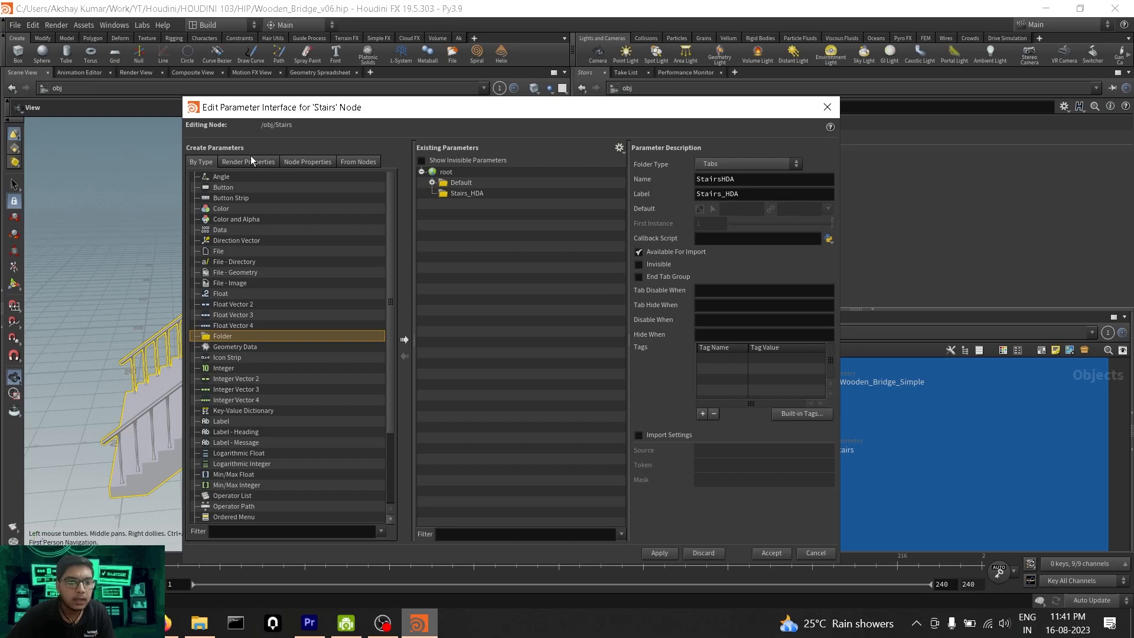
{"action": "left_click", "coordinate": [365, 161]}
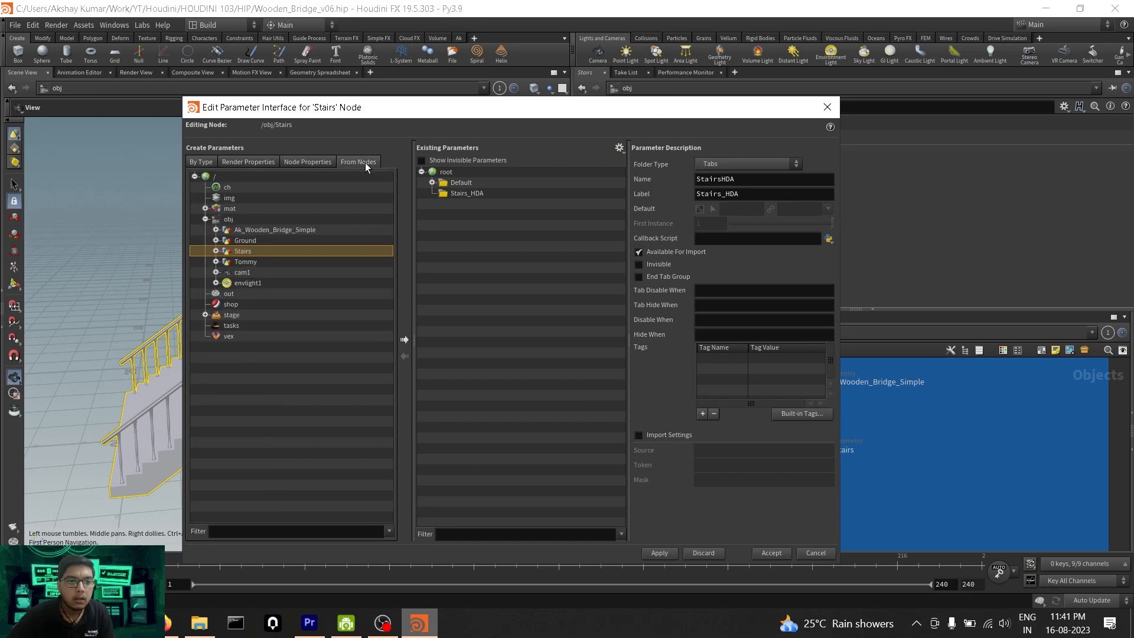
{"action": "left_click", "coordinate": [217, 251]}
{"action": "left_click_drag", "start_coordinate": [493, 110], "coordinate": [307, 78]}
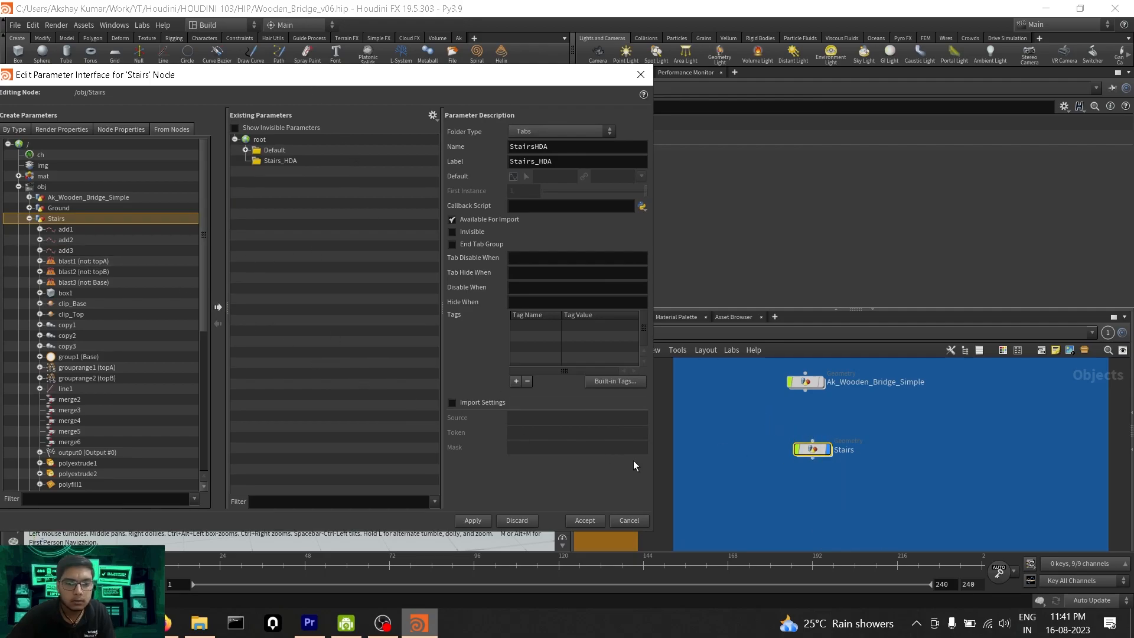
{"action": "left_click_drag", "start_coordinate": [652, 468], "coordinate": [596, 469]}
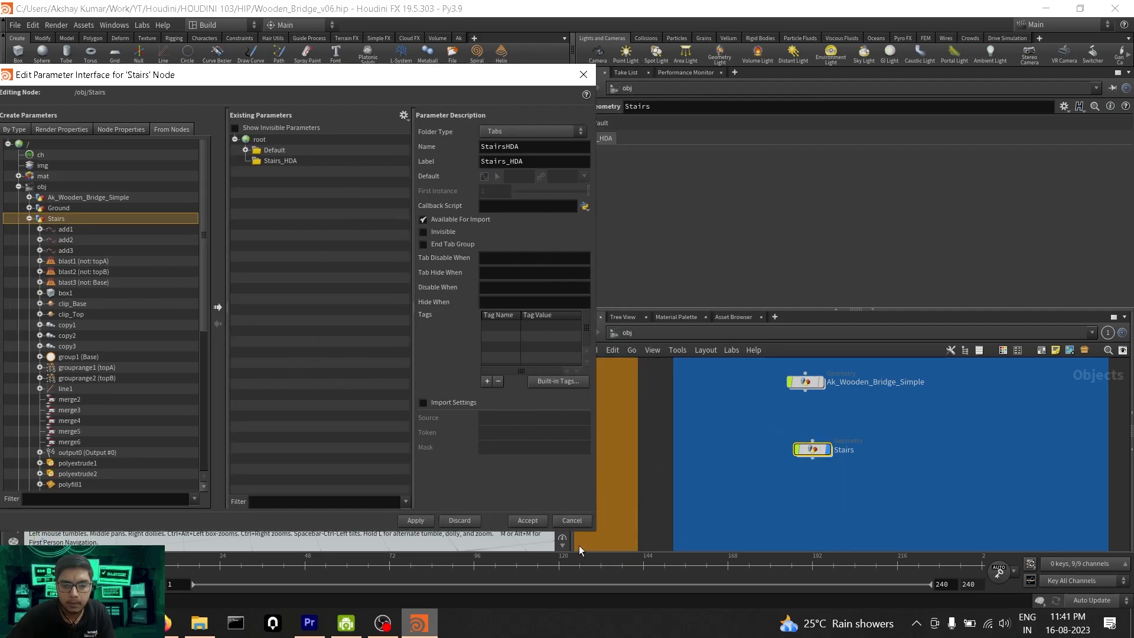
{"action": "left_click_drag", "start_coordinate": [596, 542], "coordinate": [622, 540]}
Set the X scale of the transform4 node inside the Stairs network to 20.
{"action": "double_click", "coordinate": [839, 450]}
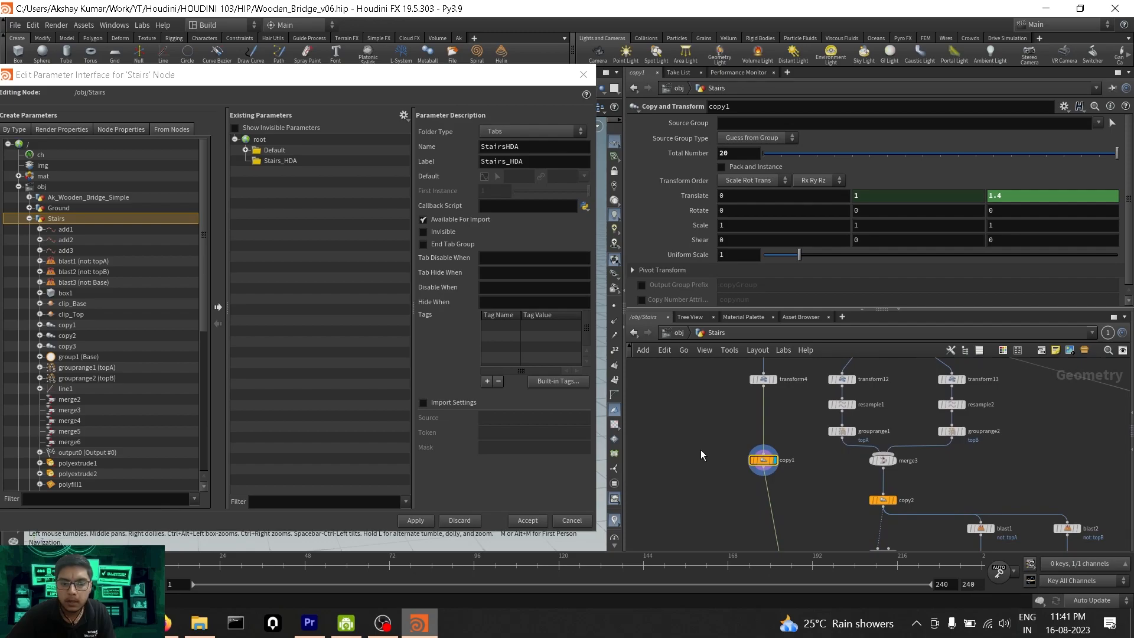
{"action": "left_click_drag", "start_coordinate": [717, 448], "coordinate": [816, 480]}
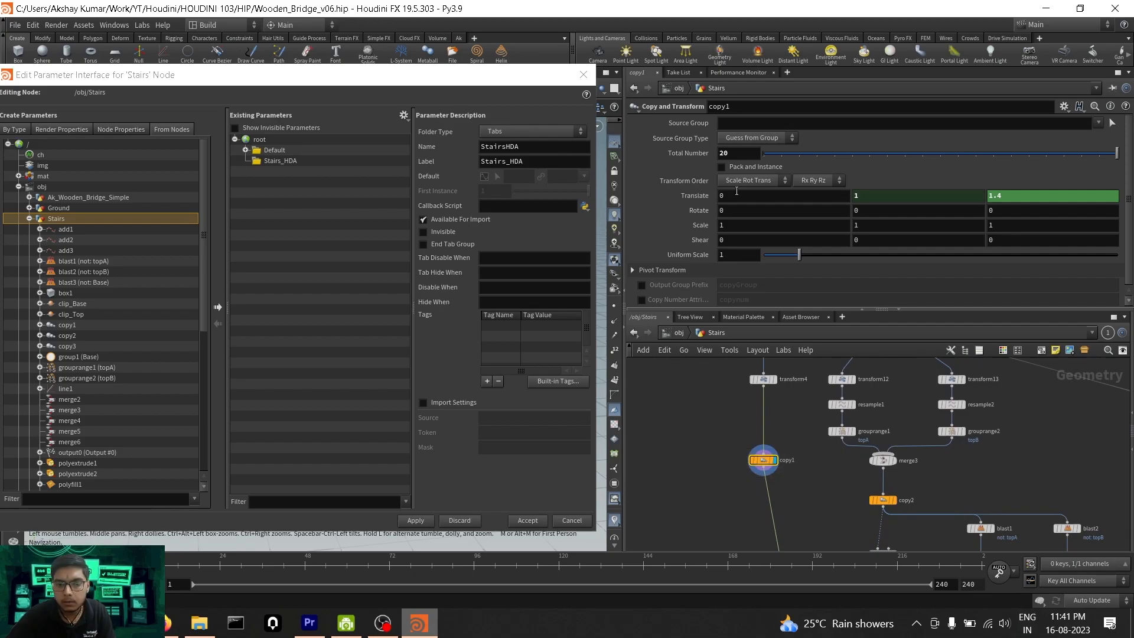
{"action": "middle_click_drag", "start_coordinate": [726, 410], "coordinate": [723, 472]}
{"action": "left_click_drag", "start_coordinate": [718, 460], "coordinate": [821, 417]}
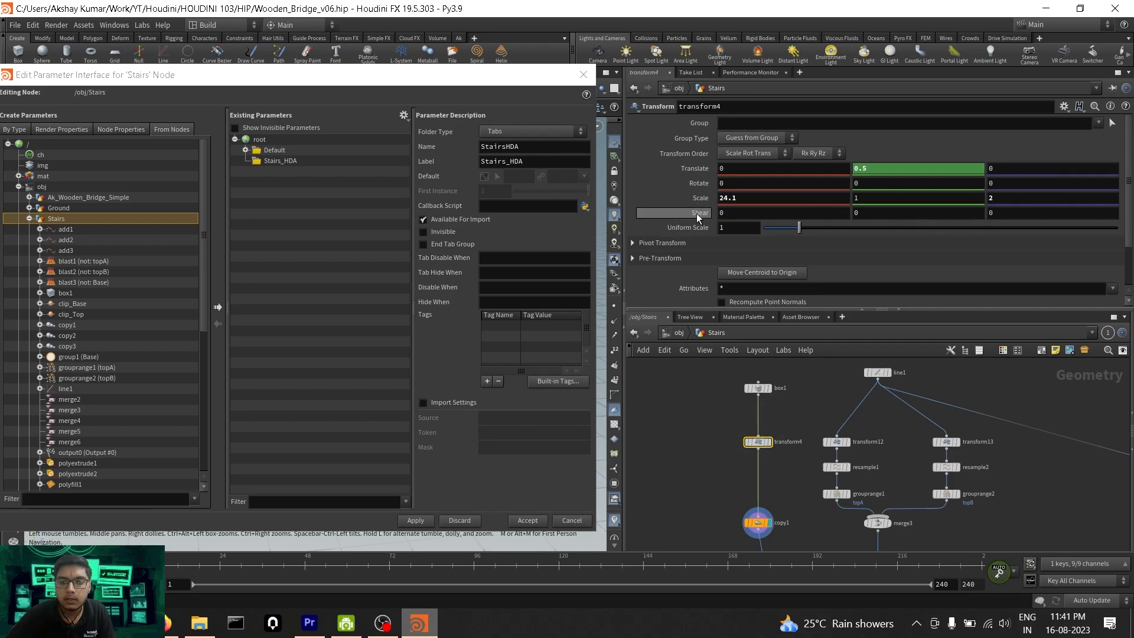
{"action": "left_click", "coordinate": [749, 197]}
{"action": "type", "text": "20"}
{"action": "key", "text": "Return"}
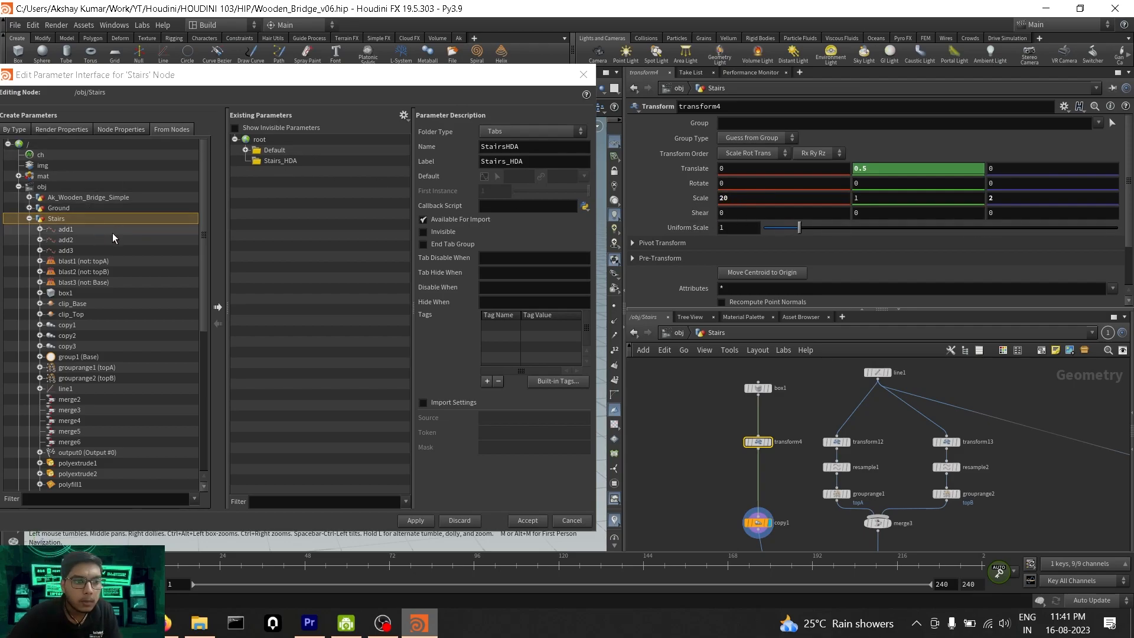
Rename the transform4 node in the Stairs network as Main_Scale.
{"action": "scroll", "coordinate": [791, 446], "scroll_direction": "up", "scroll_amount": 2}
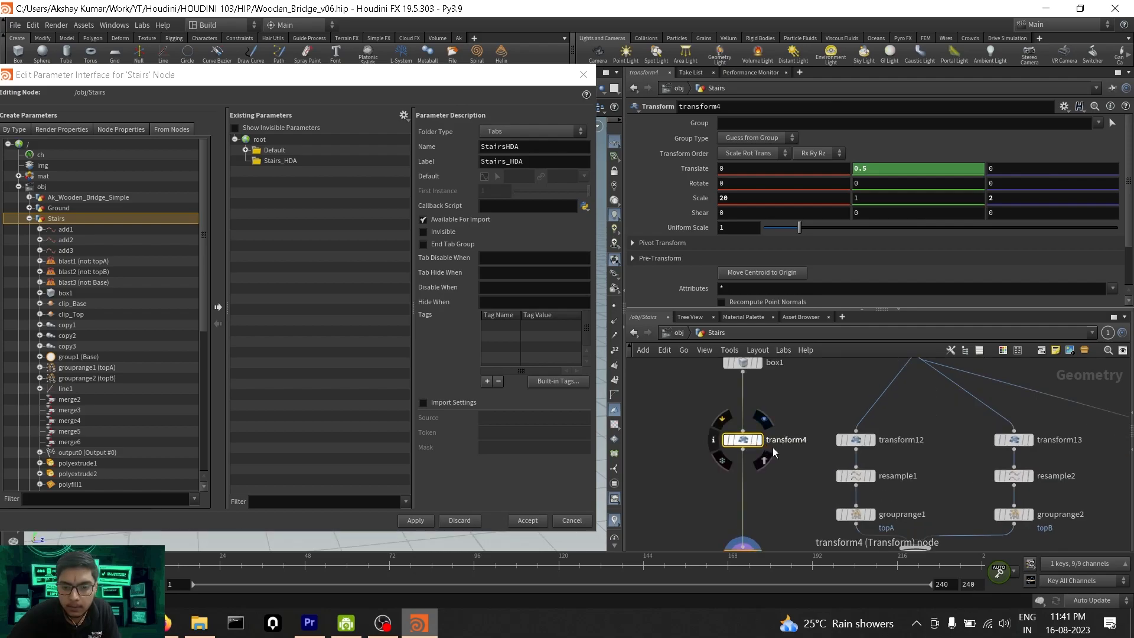
{"action": "double_click", "coordinate": [786, 447]}
{"action": "type", "text": "M"}
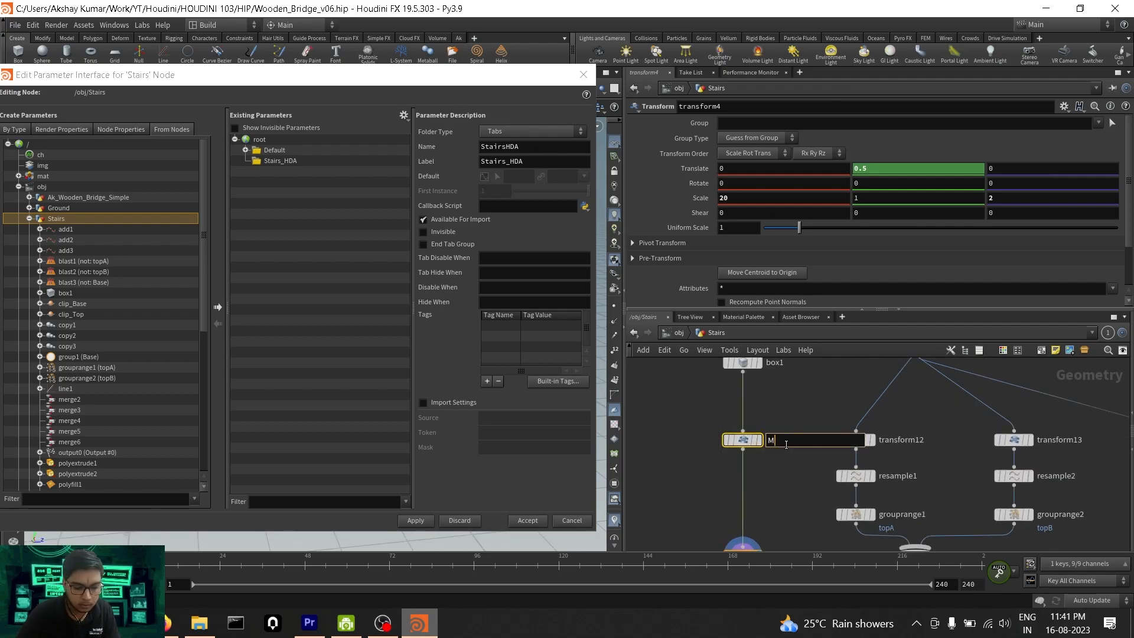
{"action": "type", "text": "ain_Scale"}
{"action": "key", "text": "Return"}
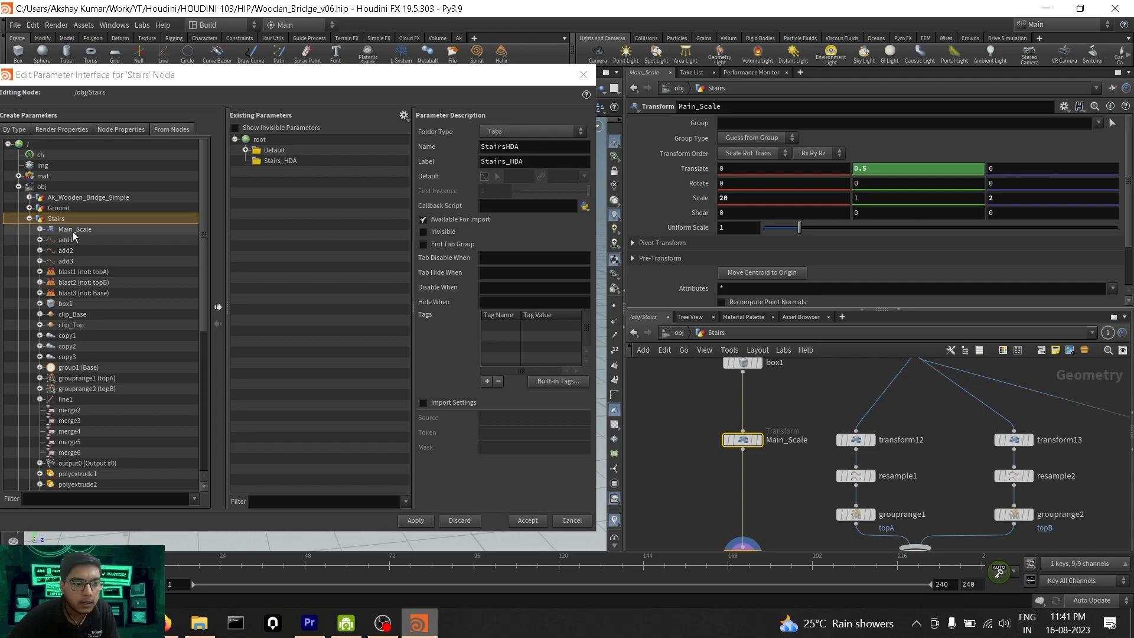
Import Main_Scale's Scale parameter into the Stairs_HDA folder and apply it to the Stairs node.
{"action": "left_click", "coordinate": [39, 230]}
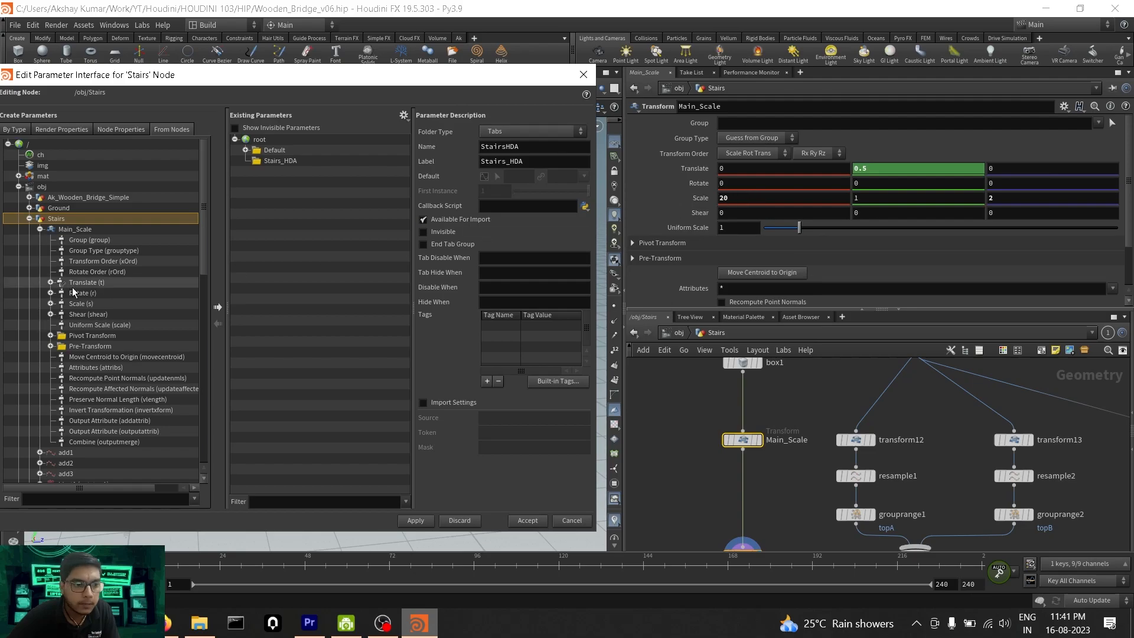
{"action": "left_click", "coordinate": [91, 303]}
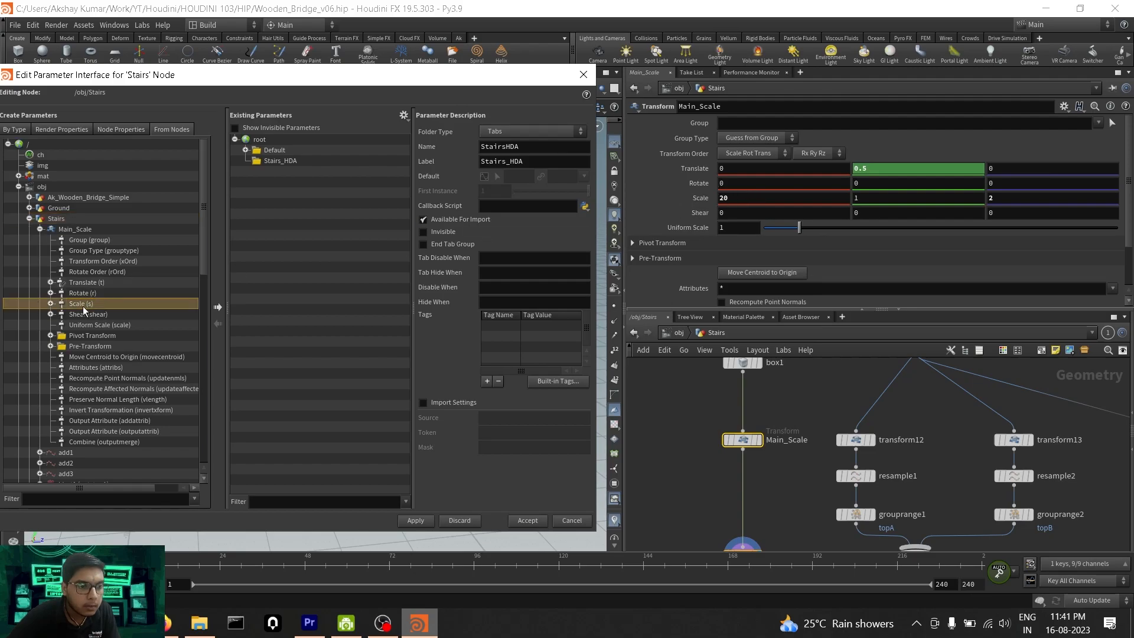
{"action": "left_click", "coordinate": [217, 307]}
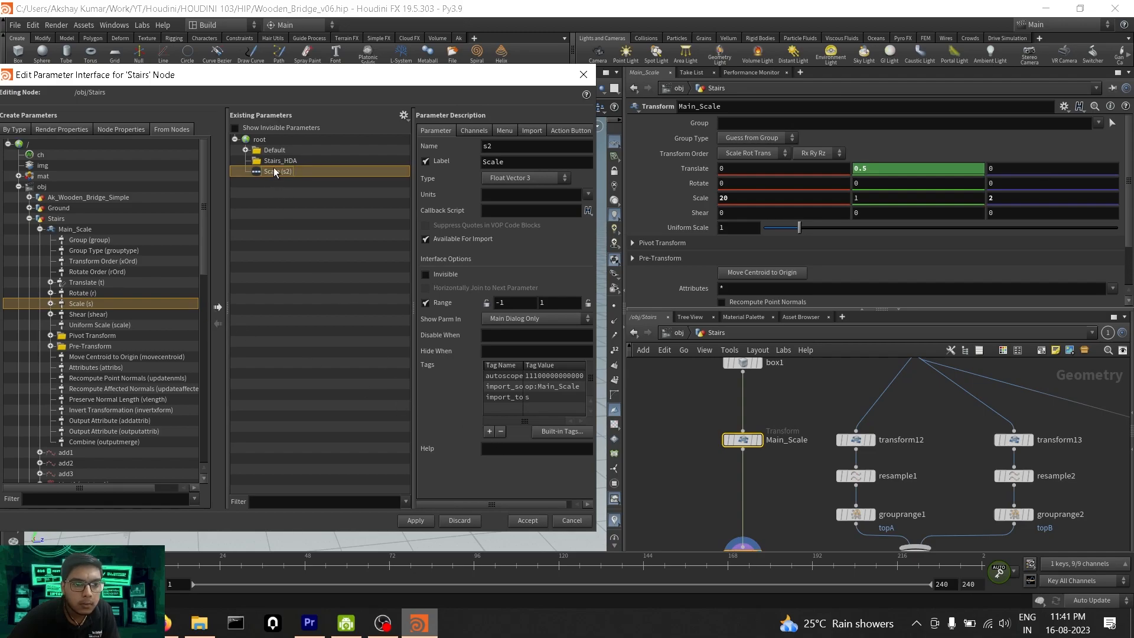
{"action": "left_click_drag", "start_coordinate": [277, 161], "coordinate": [277, 162]}
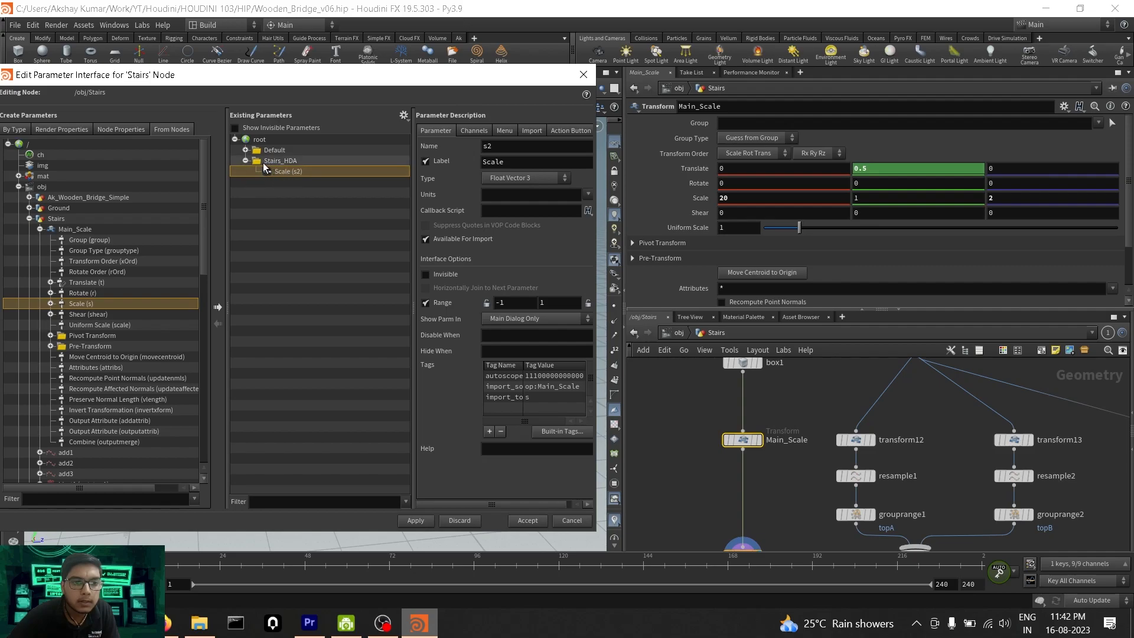
{"action": "left_click", "coordinate": [423, 521]}
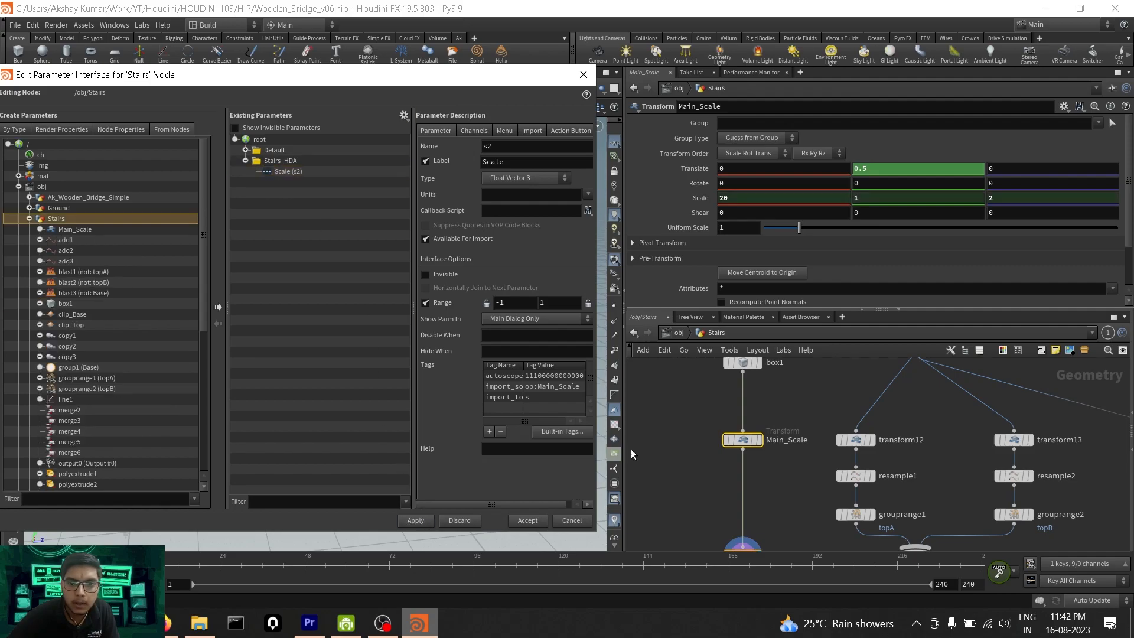
Return to the object level and set the Stairs node's custom X scale to 10.
{"action": "left_click_drag", "start_coordinate": [528, 73], "coordinate": [241, 427]}
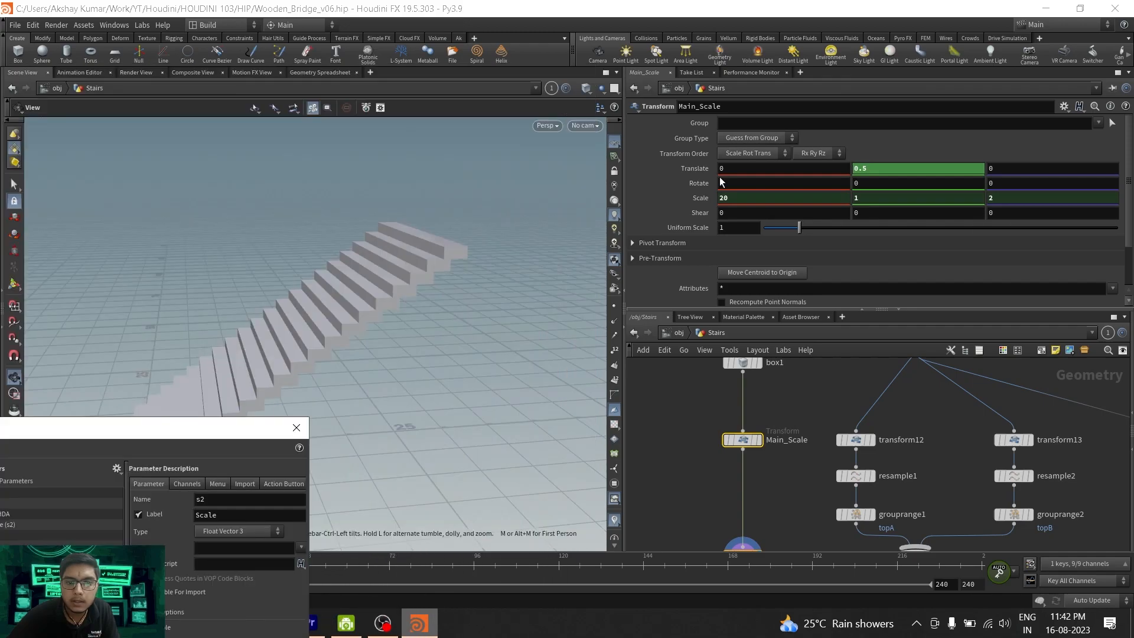
{"action": "left_click", "coordinate": [678, 335]}
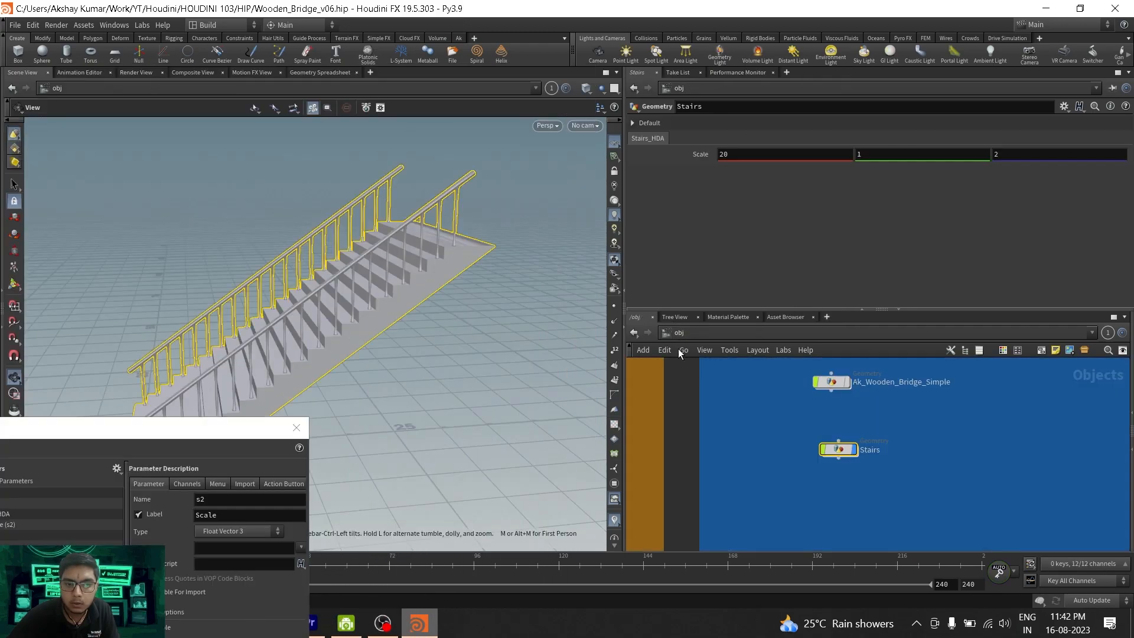
{"action": "left_click", "coordinate": [782, 469]}
{"action": "left_click_drag", "start_coordinate": [791, 426], "coordinate": [869, 470]}
{"action": "left_click_drag", "start_coordinate": [352, 273], "coordinate": [390, 243]}
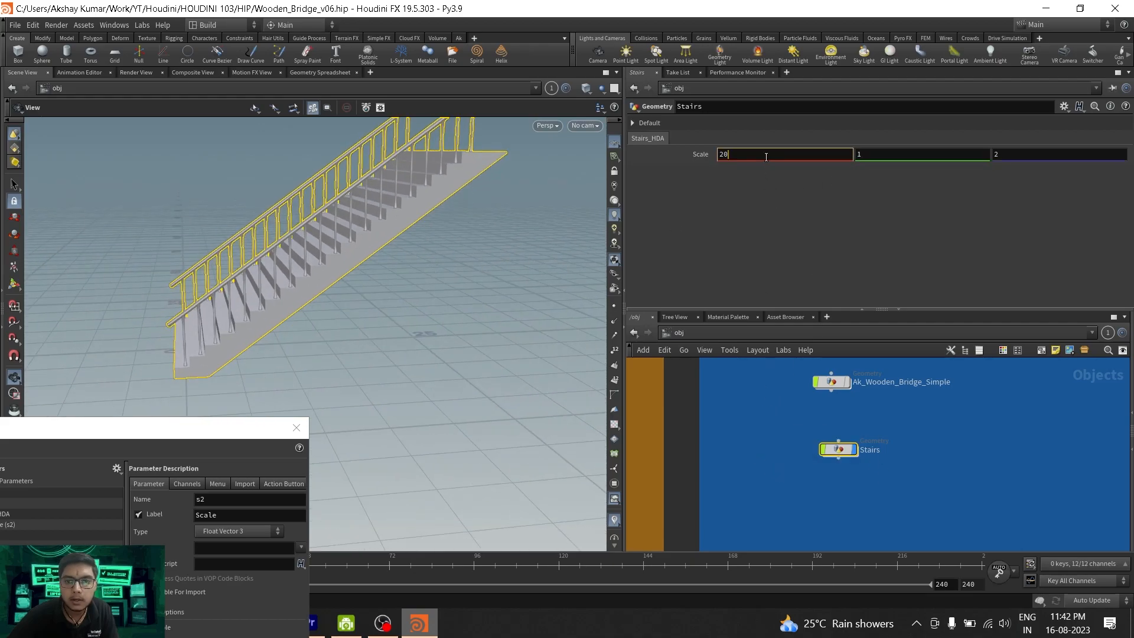
{"action": "key", "text": "BackSpace"}
{"action": "key", "text": "BackSpace"}
{"action": "type", "text": "10"}
{"action": "key", "text": "Return"}
Set the Stairs node's custom Y scale to 2 and Z scale to 5, checking the staircase from several angles.
{"action": "left_click_drag", "start_coordinate": [316, 276], "coordinate": [486, 316]}
{"action": "double_click", "coordinate": [870, 158]}
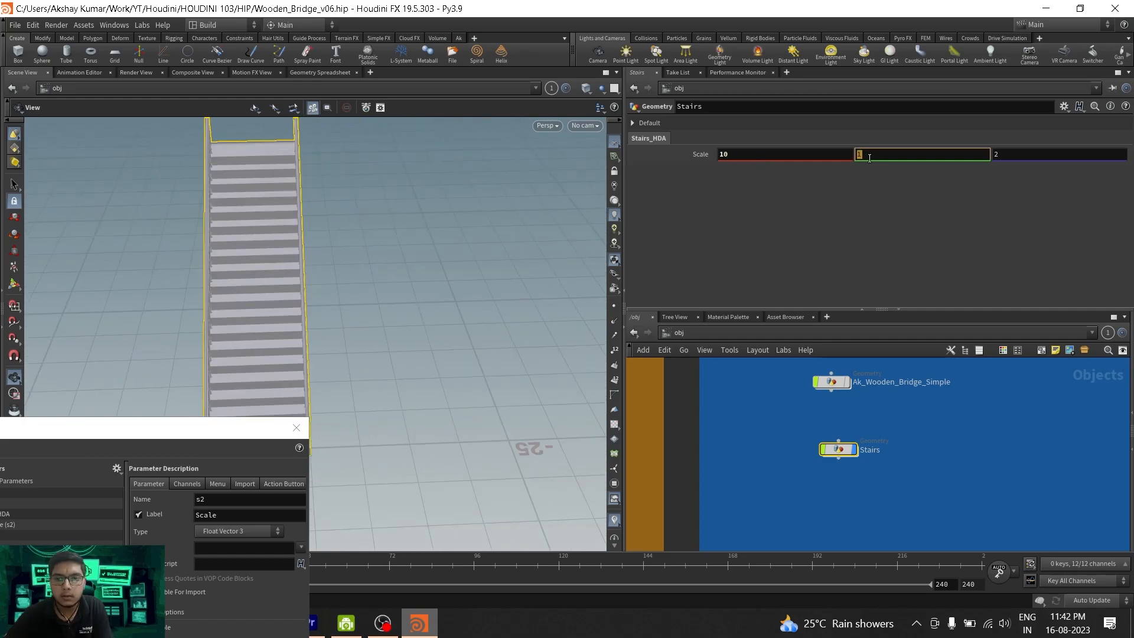
{"action": "type", "text": "2"}
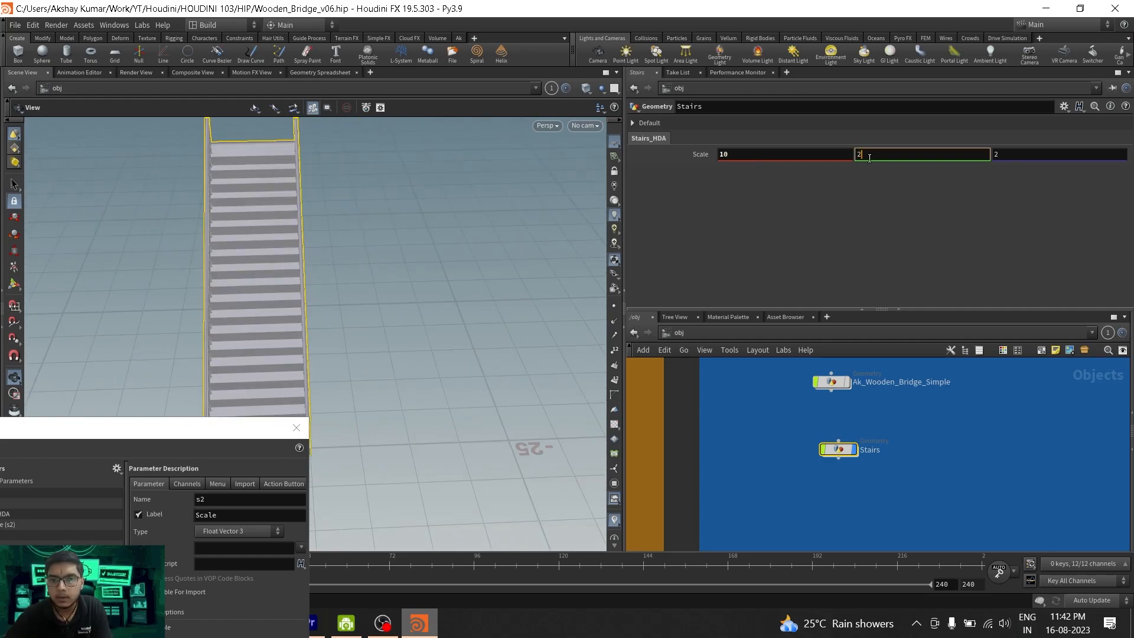
{"action": "key", "text": "Return"}
{"action": "left_click_drag", "start_coordinate": [332, 251], "coordinate": [378, 248]}
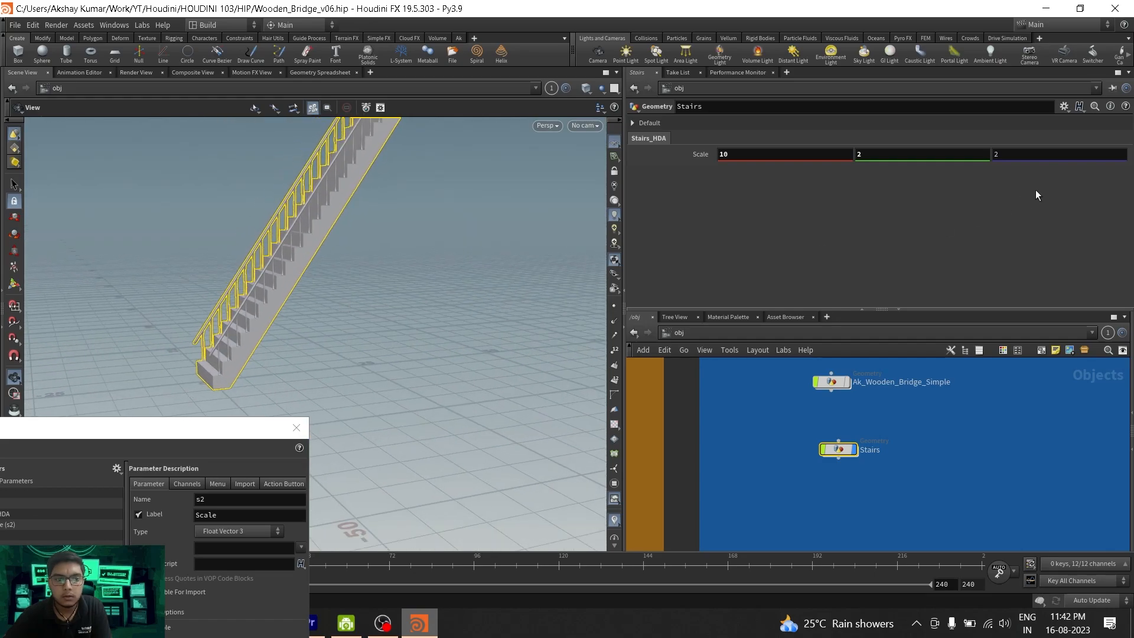
{"action": "double_click", "coordinate": [1059, 155]}
{"action": "type", "text": "5"}
{"action": "key", "text": "Return"}
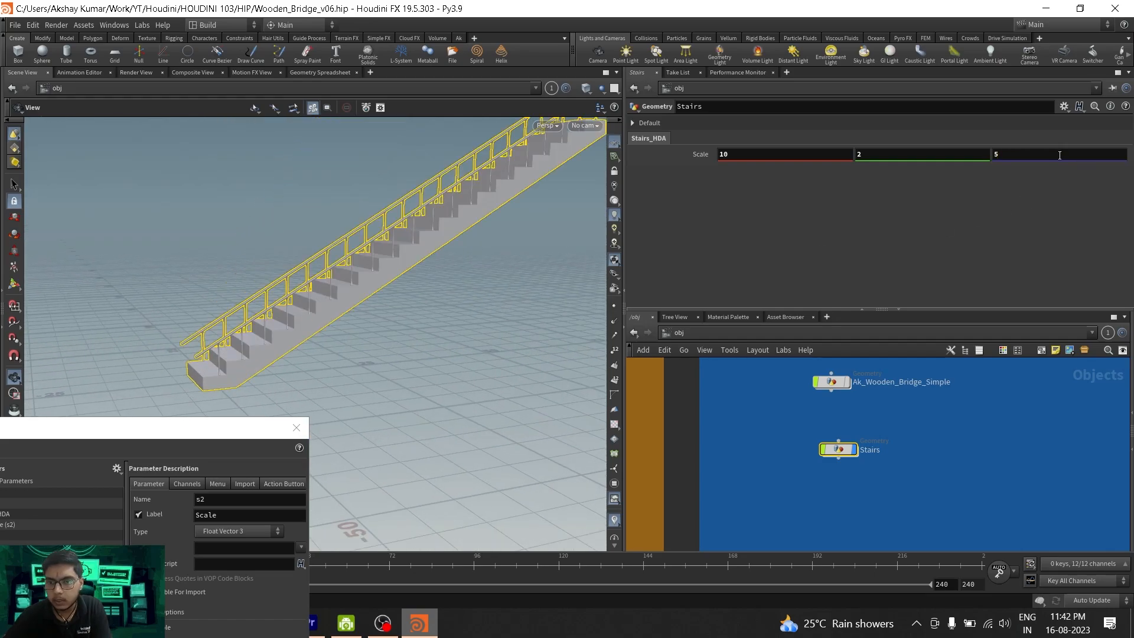
{"action": "scroll", "coordinate": [349, 283], "scroll_direction": "down", "scroll_amount": 2}
{"action": "left_click_drag", "start_coordinate": [472, 289], "coordinate": [322, 276]}
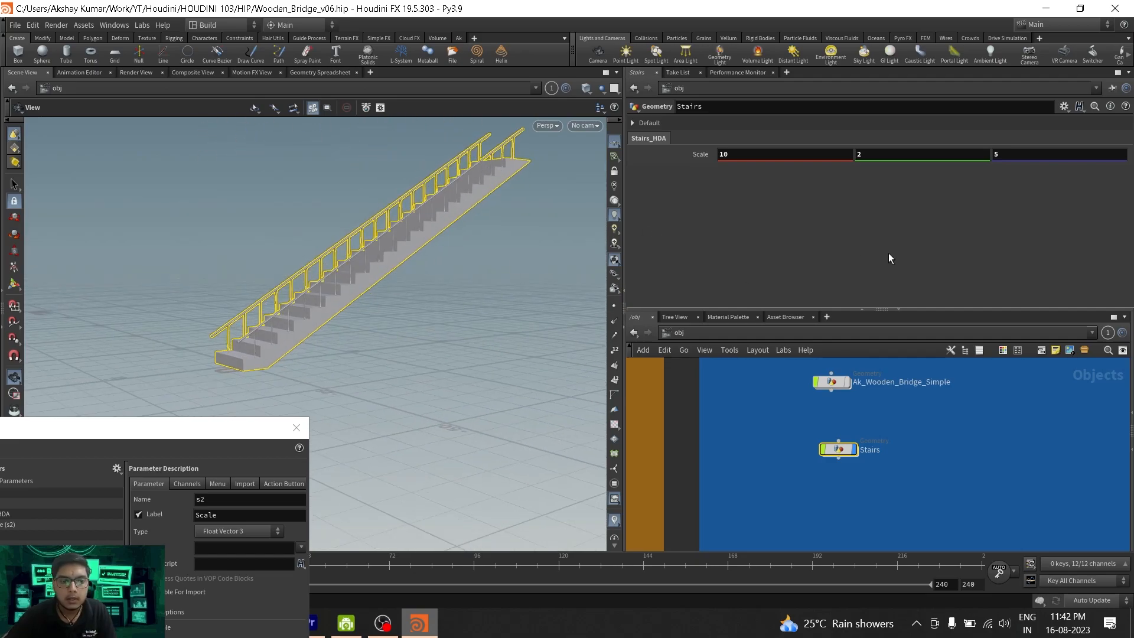
Import the Total Number parameter of the copy1 node inside Stairs into the Stairs_HDA folder.
{"action": "left_click", "coordinate": [800, 418]}
{"action": "left_click_drag", "start_coordinate": [214, 430], "coordinate": [523, 129]}
{"action": "double_click", "coordinate": [839, 449]}
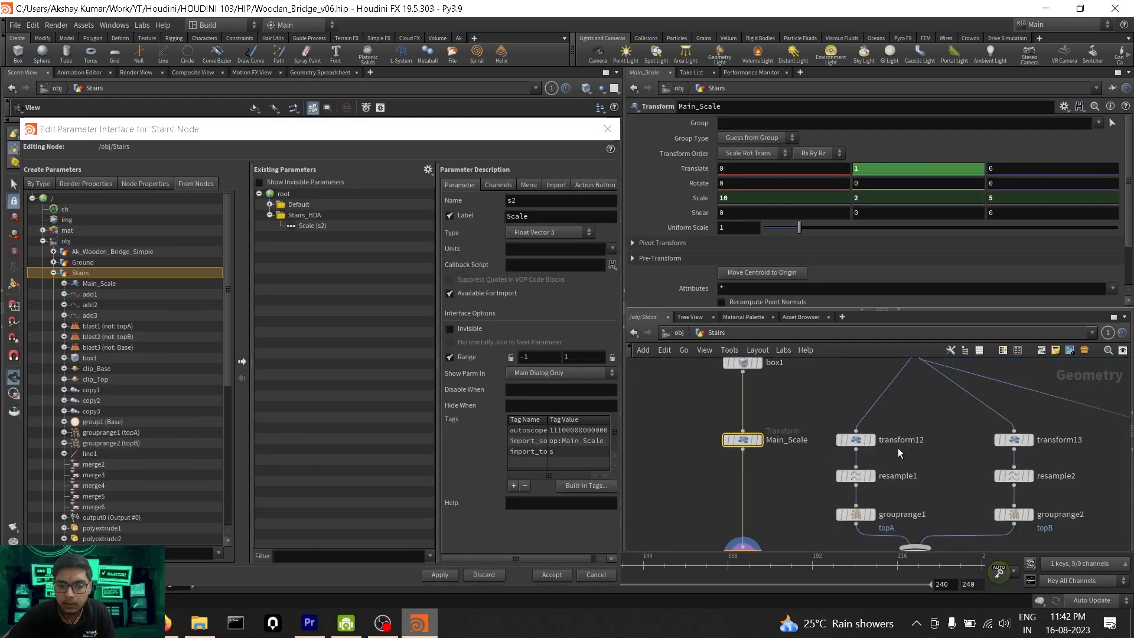
{"action": "scroll", "coordinate": [817, 492], "scroll_direction": "down", "scroll_amount": 3}
{"action": "middle_click_drag", "start_coordinate": [813, 491], "coordinate": [770, 457]}
{"action": "left_click", "coordinate": [738, 466]}
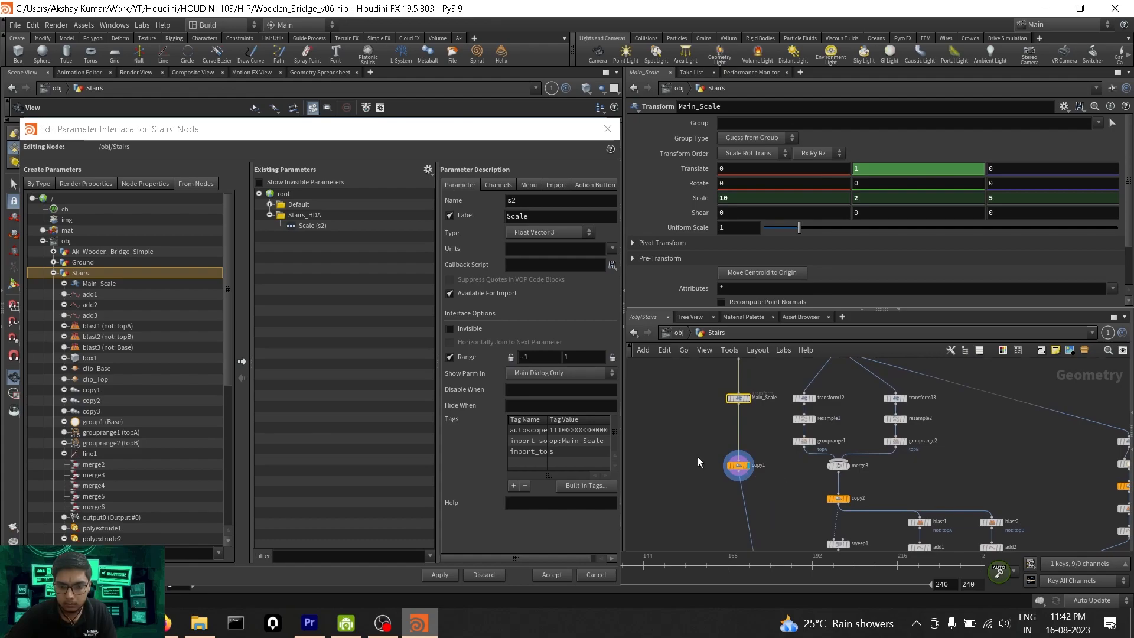
{"action": "left_click", "coordinate": [330, 216]}
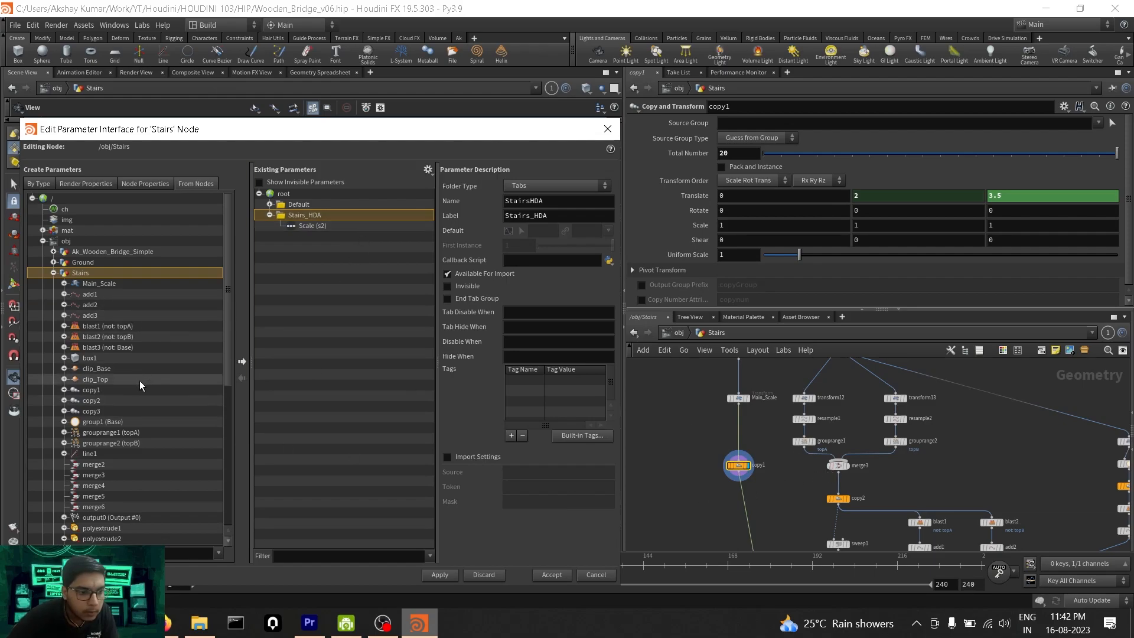
{"action": "left_click", "coordinate": [108, 393]}
{"action": "left_click", "coordinate": [63, 389]}
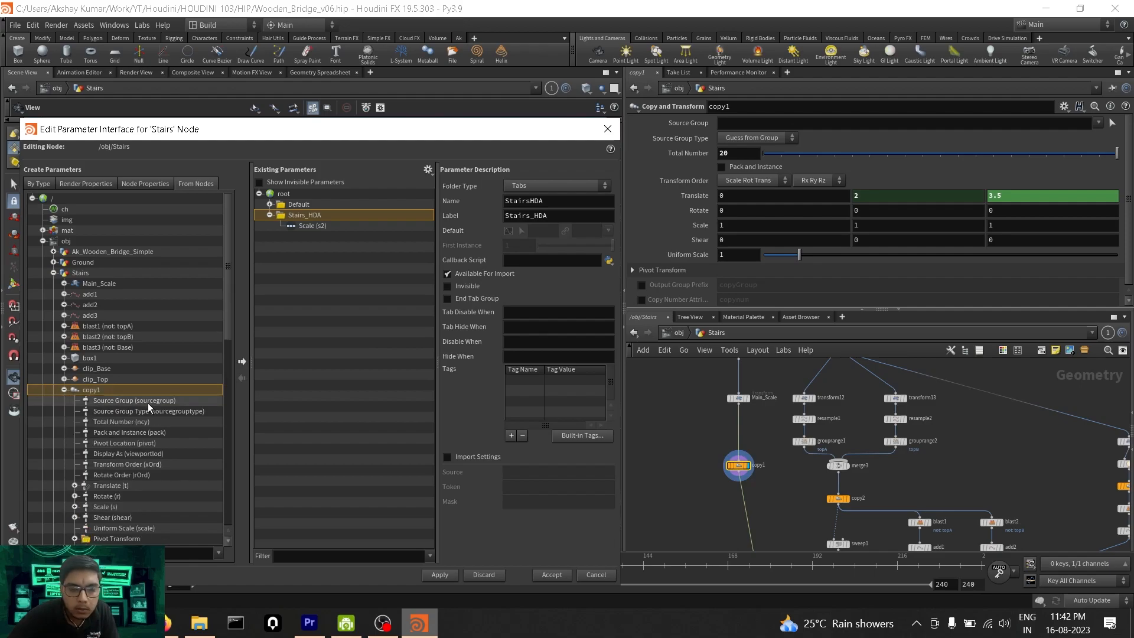
{"action": "left_click", "coordinate": [106, 421]}
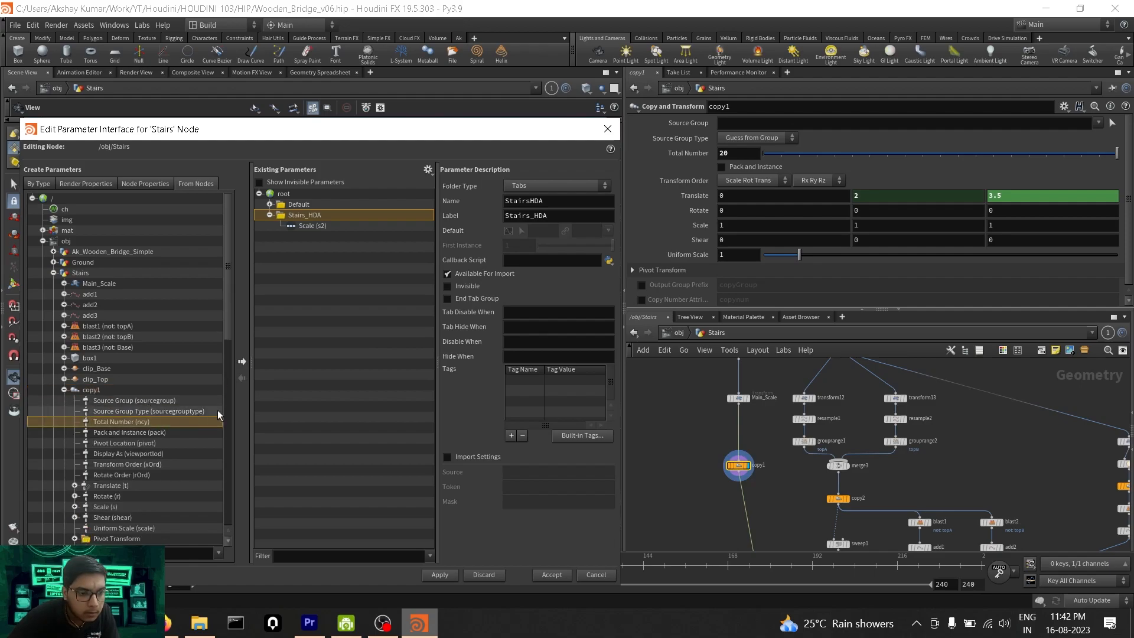
{"action": "left_click", "coordinate": [242, 361]}
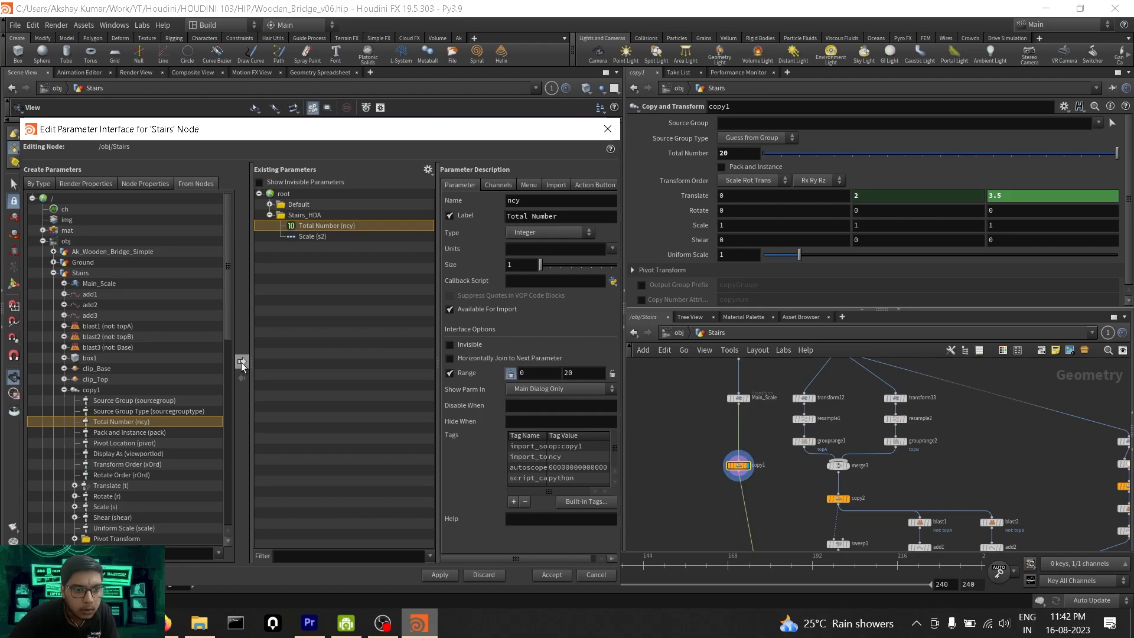
Change the imported copy-count parameter's label to Total Number Of Stairs.
{"action": "left_click", "coordinate": [571, 216]}
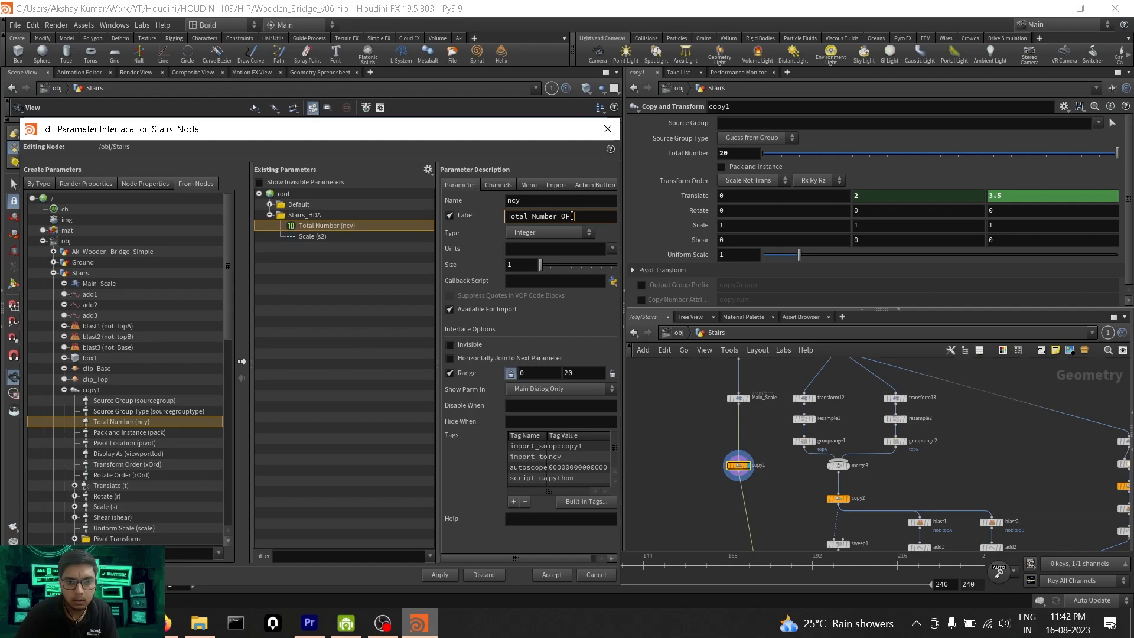
{"action": "type", "text": "Of S"}
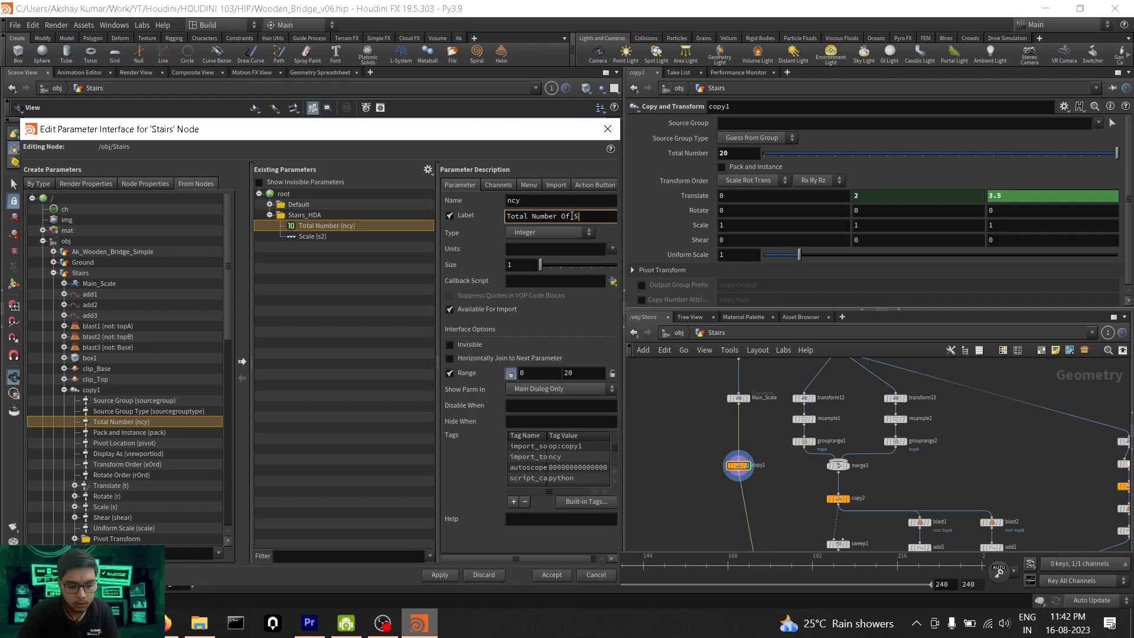
{"action": "type", "text": "tairs"}
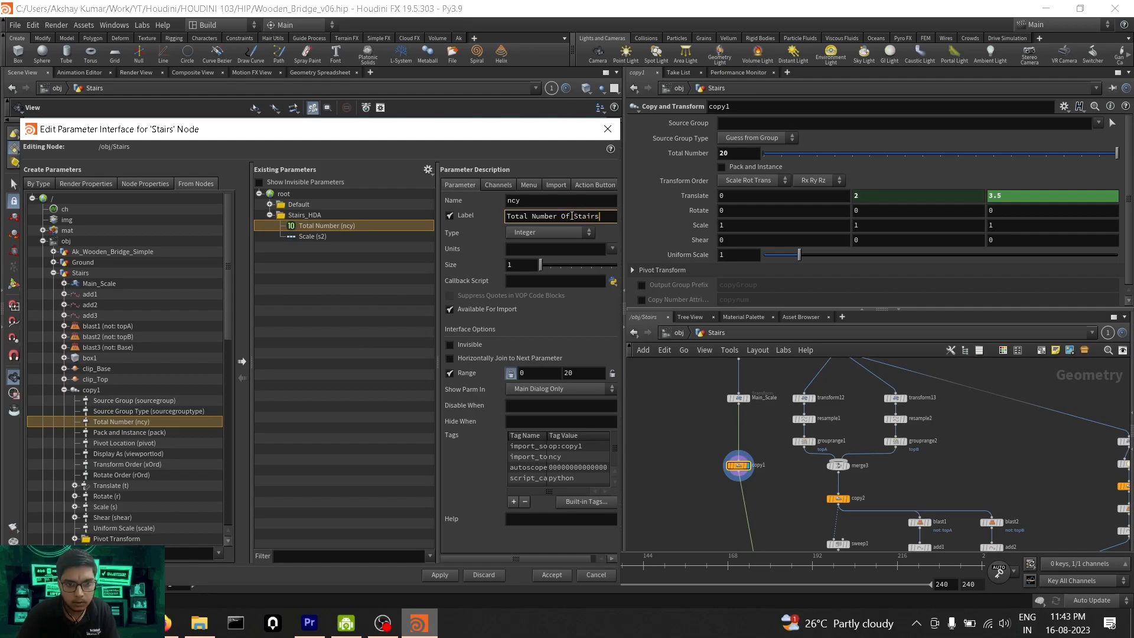
Apply the stair-count label change and set the Length of the line1 node inside Stairs to 5.
{"action": "left_click", "coordinate": [445, 574]}
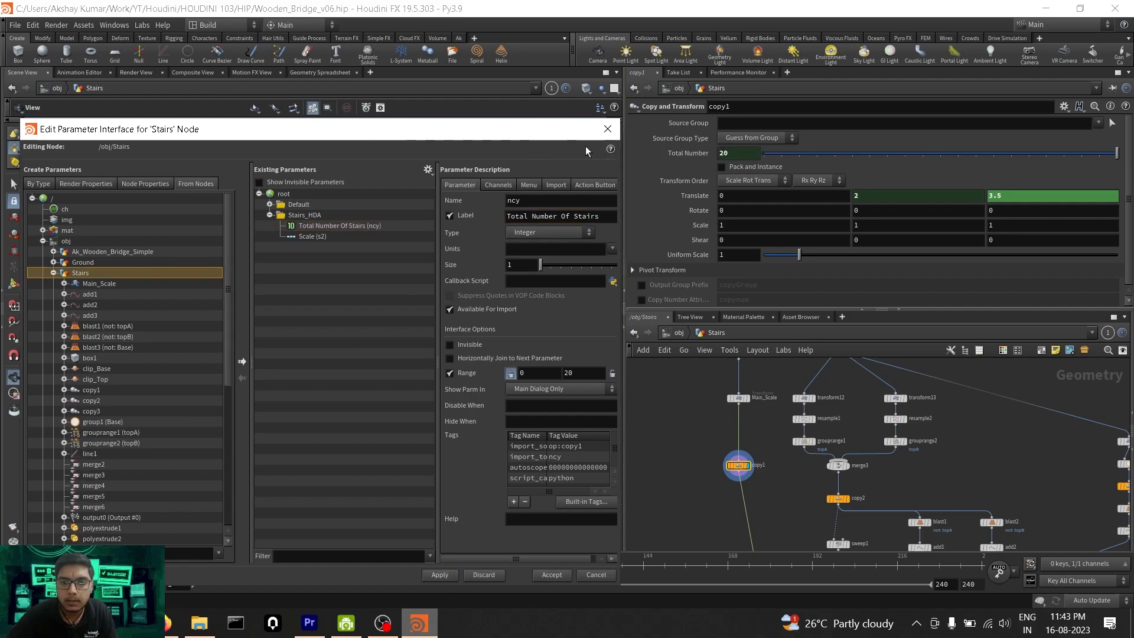
{"action": "left_click_drag", "start_coordinate": [573, 139], "coordinate": [561, 132]}
{"action": "scroll", "coordinate": [809, 452], "scroll_direction": "down", "scroll_amount": 4}
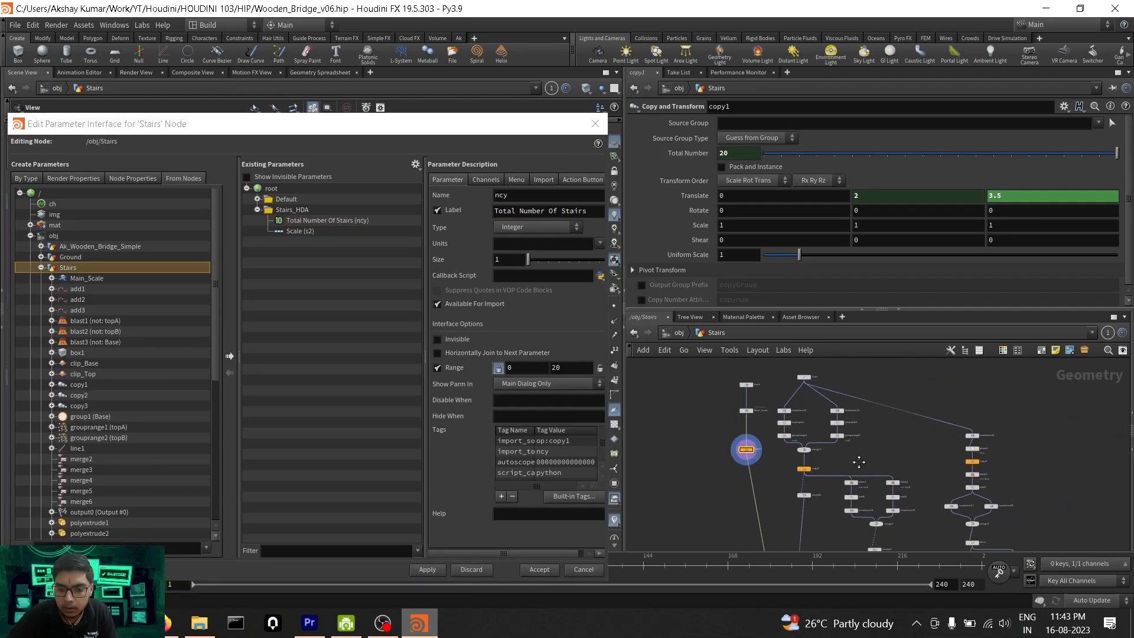
{"action": "scroll", "coordinate": [810, 448], "scroll_direction": "up", "scroll_amount": 3}
{"action": "scroll", "coordinate": [721, 425], "scroll_direction": "up", "scroll_amount": 2}
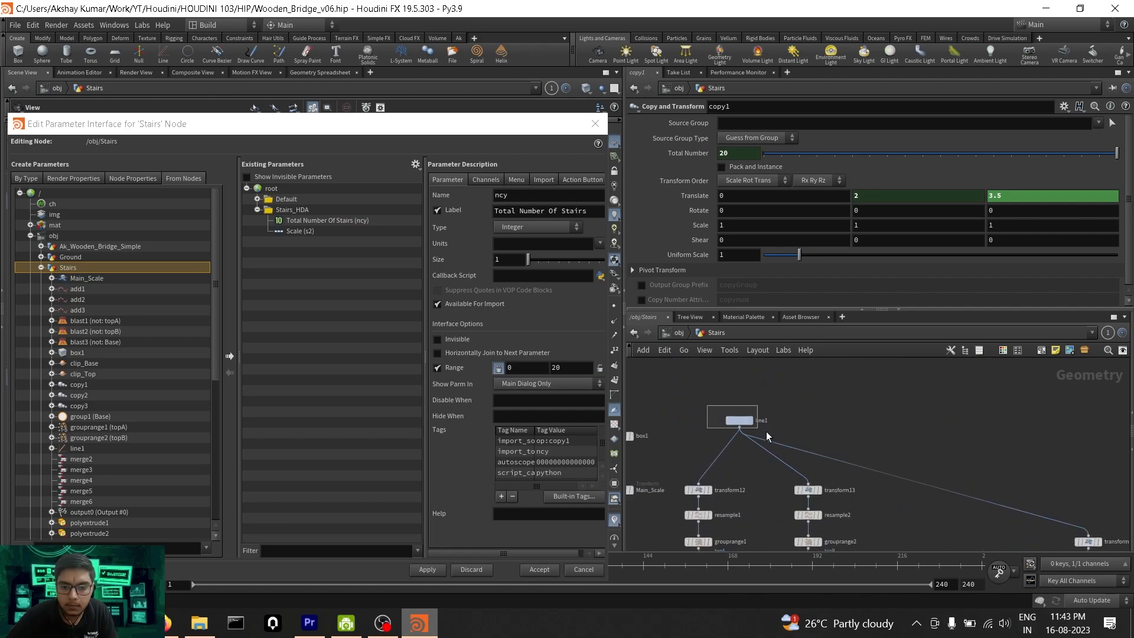
{"action": "left_click", "coordinate": [739, 420]}
{"action": "left_click", "coordinate": [732, 167]}
{"action": "type", "text": "5"}
{"action": "key", "text": "Return"}
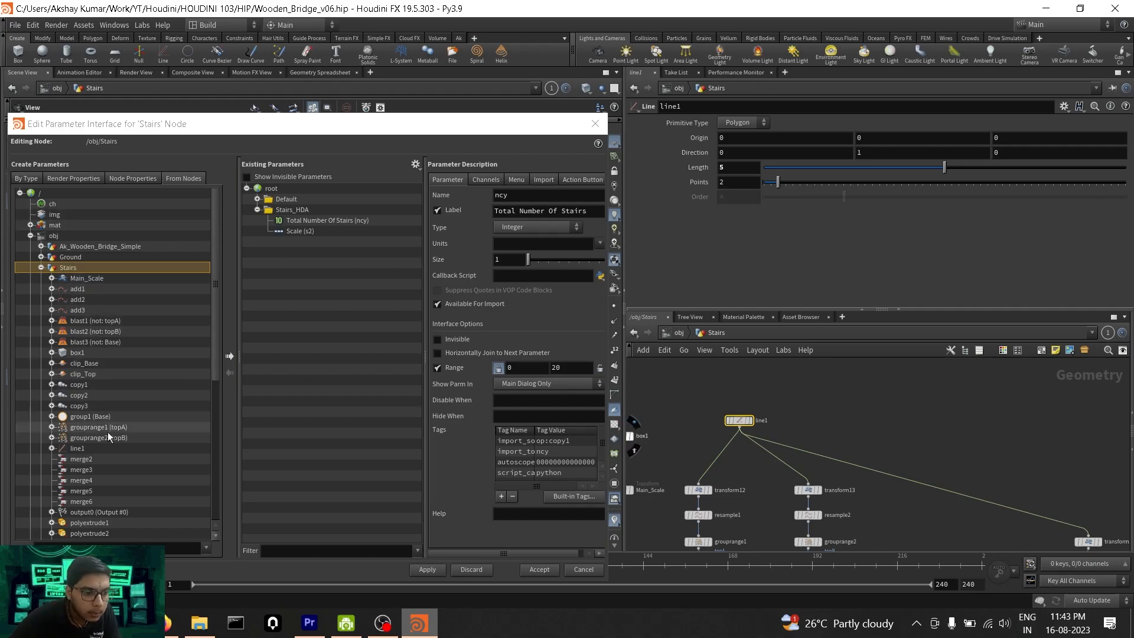
Import the Length parameter of line1 into the Stairs_HDA folder and place it below Scale.
{"action": "left_click", "coordinate": [51, 448]}
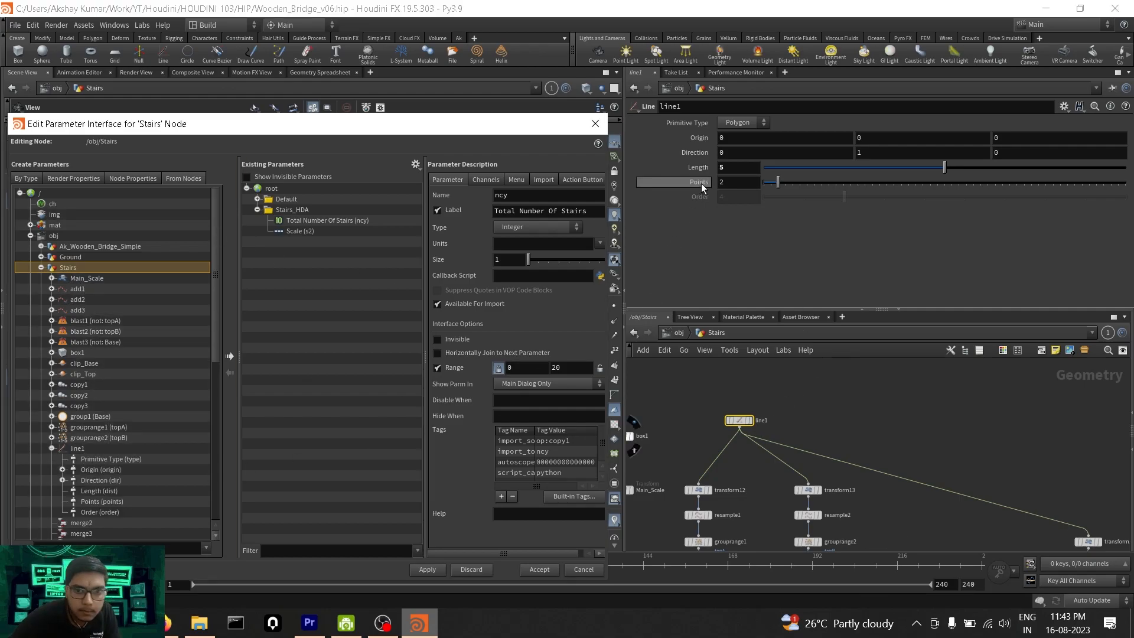
{"action": "left_click", "coordinate": [132, 491]}
{"action": "left_click", "coordinate": [377, 210]}
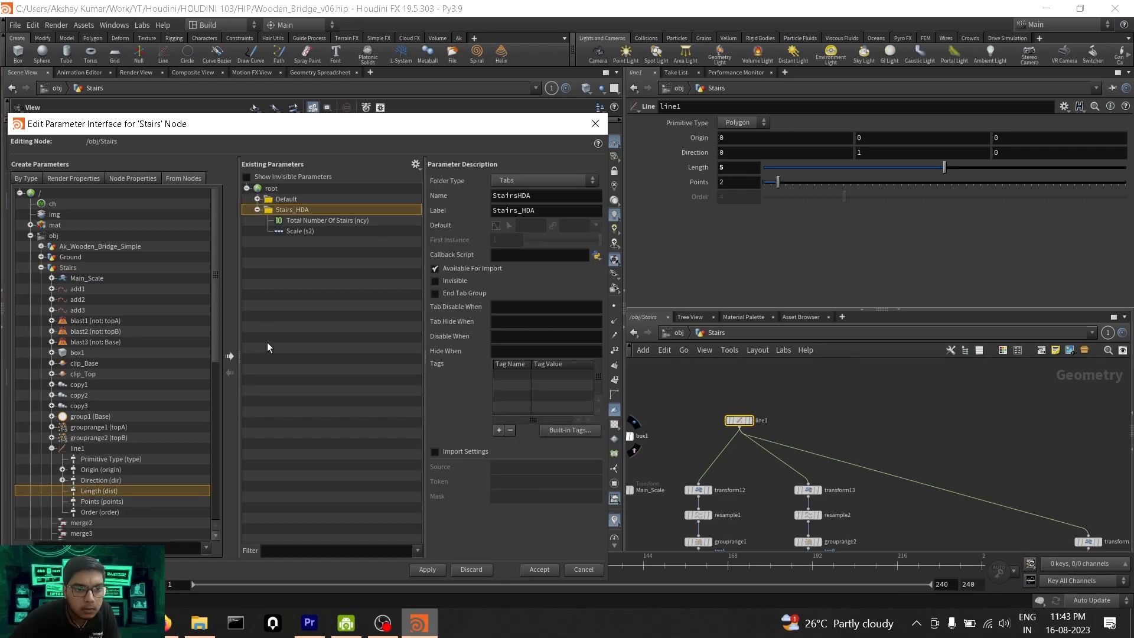
{"action": "left_click", "coordinate": [229, 358]}
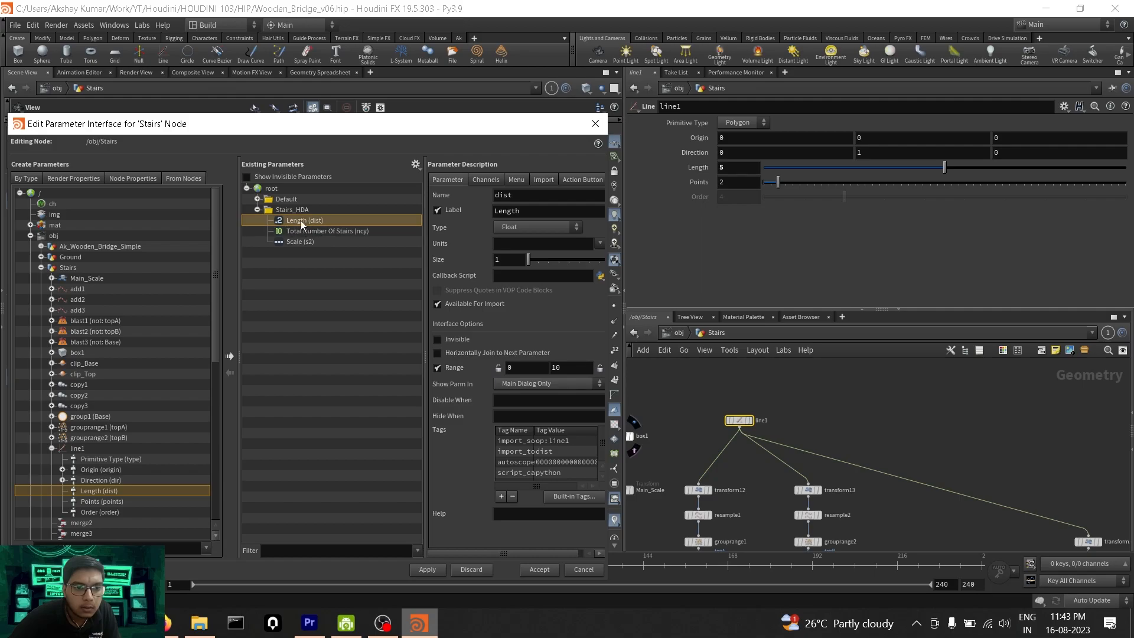
{"action": "left_click_drag", "start_coordinate": [292, 222], "coordinate": [307, 247]}
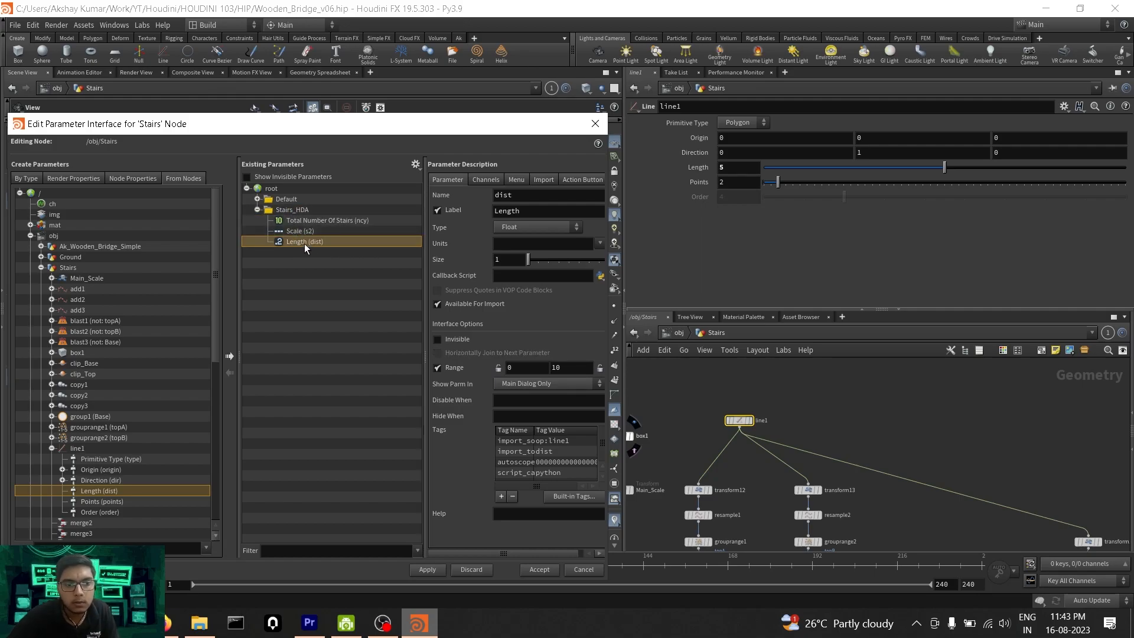
Change the imported Length parameter's label to Railling Height and apply the interface change.
{"action": "left_click", "coordinate": [536, 211]}
{"action": "double_click", "coordinate": [537, 211]}
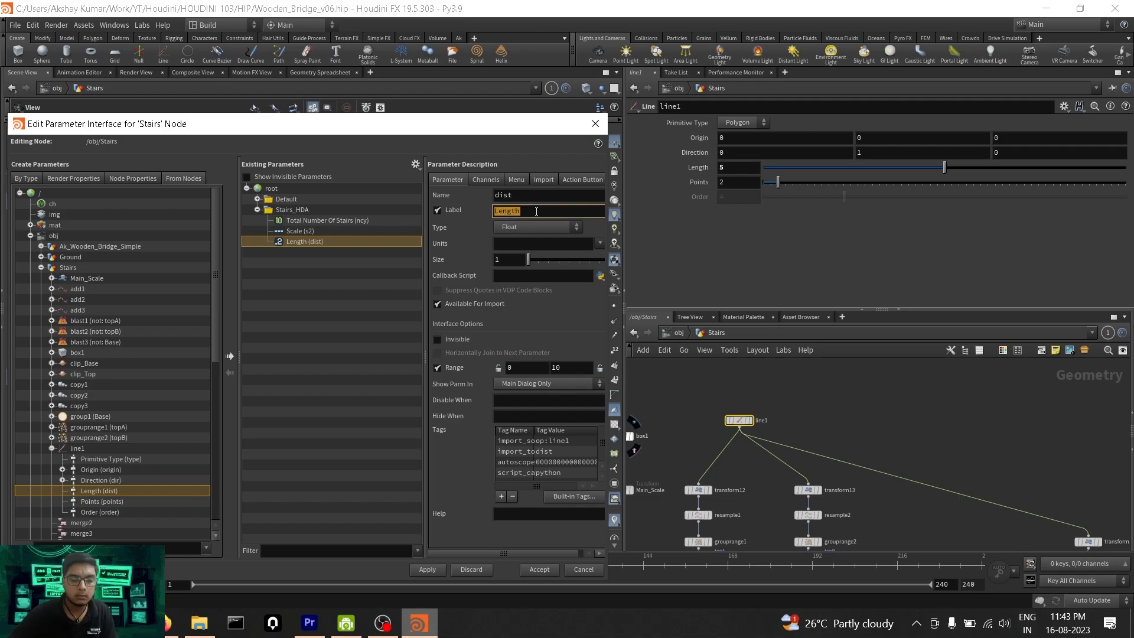
{"action": "type", "text": "Railling Hei"}
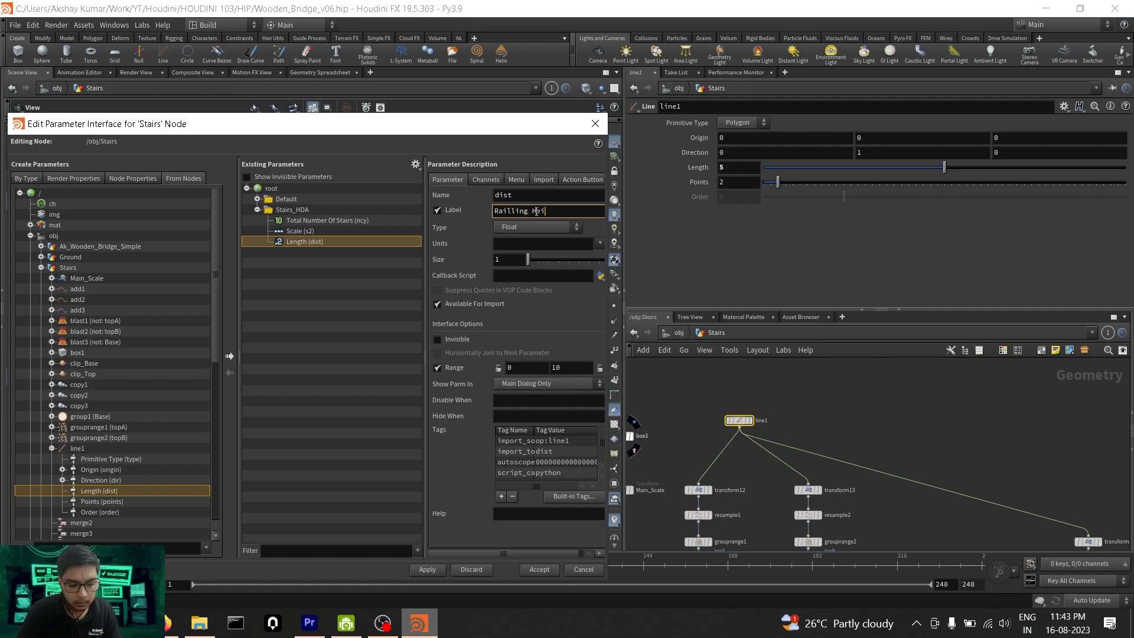
{"action": "type", "text": "ght"}
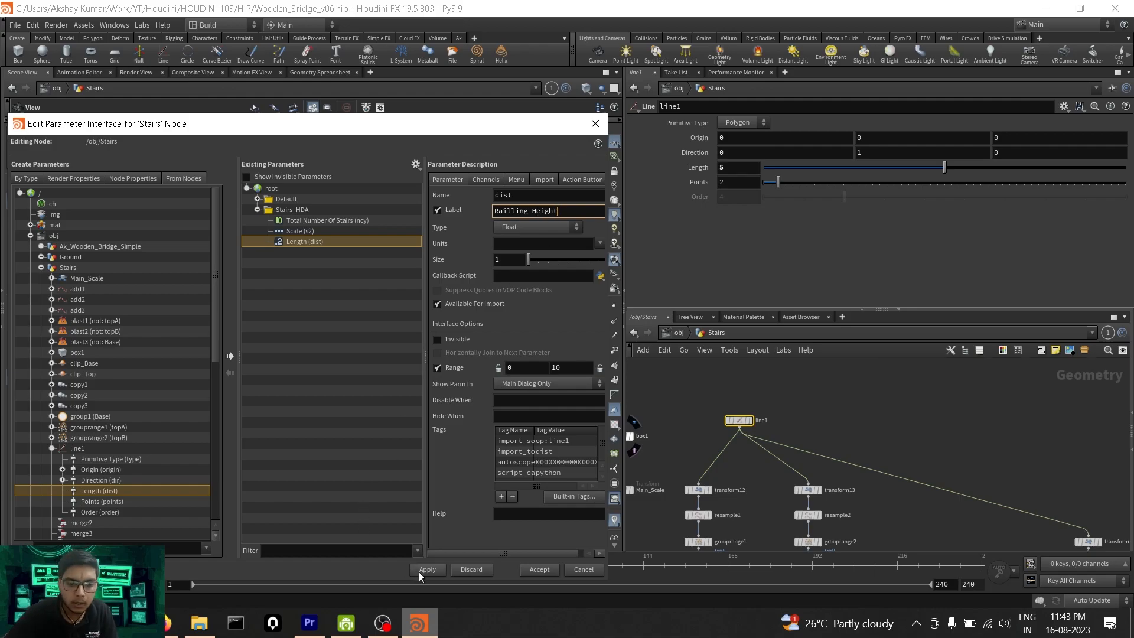
{"action": "left_click", "coordinate": [424, 570]}
Set the Radius of the sweep1 node below copy2 to 0.15.
{"action": "key", "text": "h"}
{"action": "scroll", "coordinate": [896, 459], "scroll_direction": "up", "scroll_amount": 4}
{"action": "left_click_drag", "start_coordinate": [774, 475], "coordinate": [774, 475]}
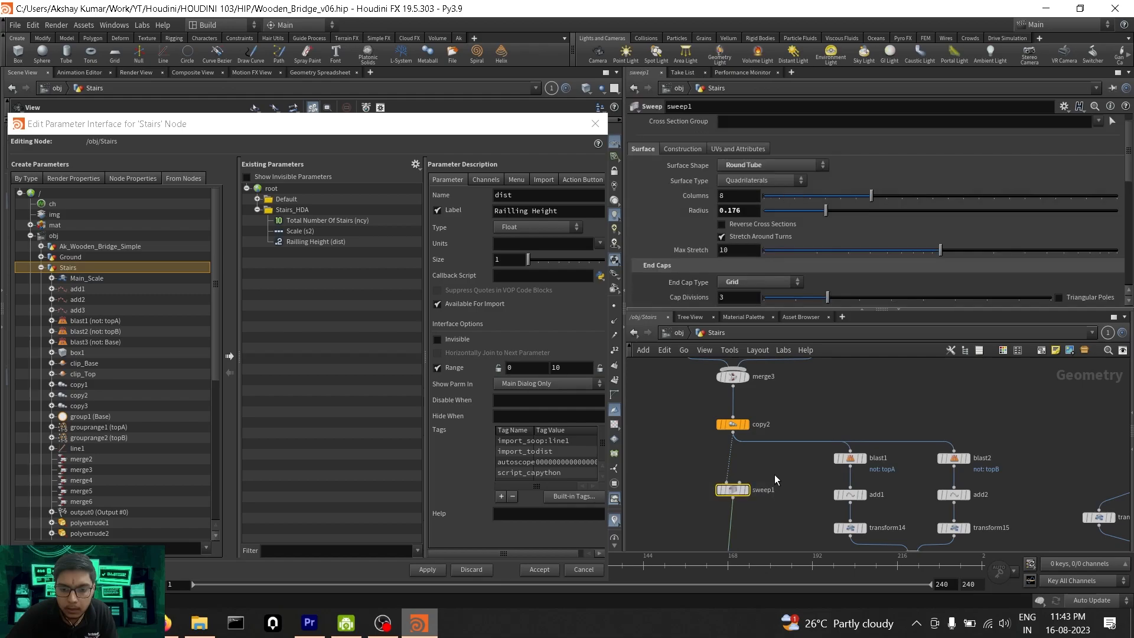
{"action": "left_click", "coordinate": [754, 211]}
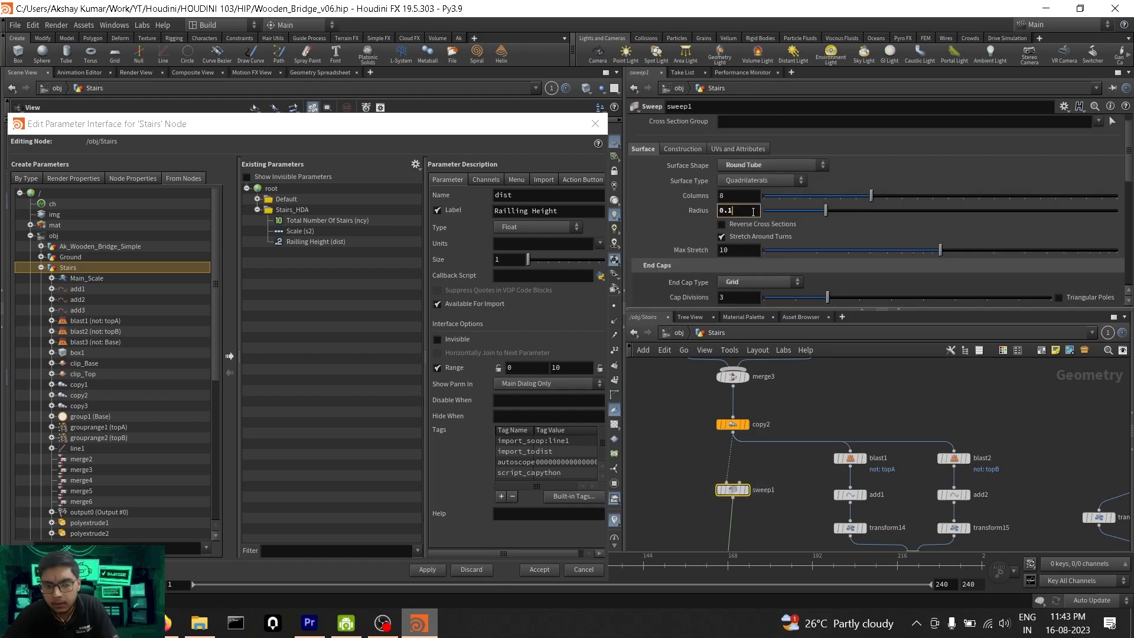
{"action": "key", "text": "Return"}
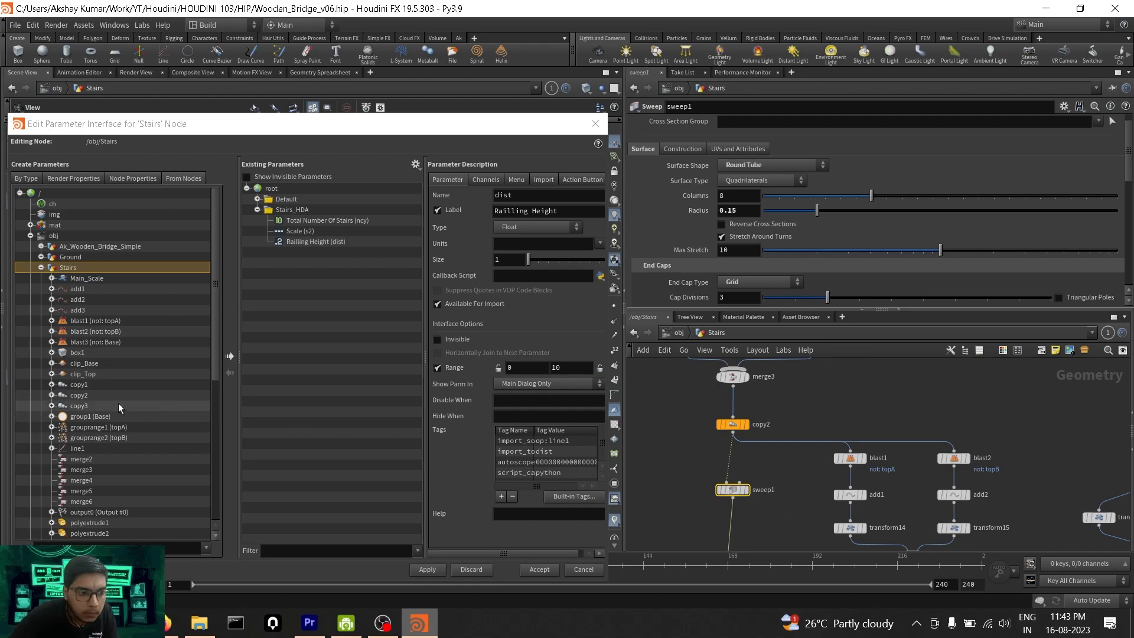
Import sweep1's Radius parameter from its Surface folder into Stairs_HDA below Railling Height and apply it.
{"action": "scroll", "coordinate": [118, 403], "scroll_direction": "down", "scroll_amount": 3}
{"action": "scroll", "coordinate": [118, 403], "scroll_direction": "down", "scroll_amount": 3}
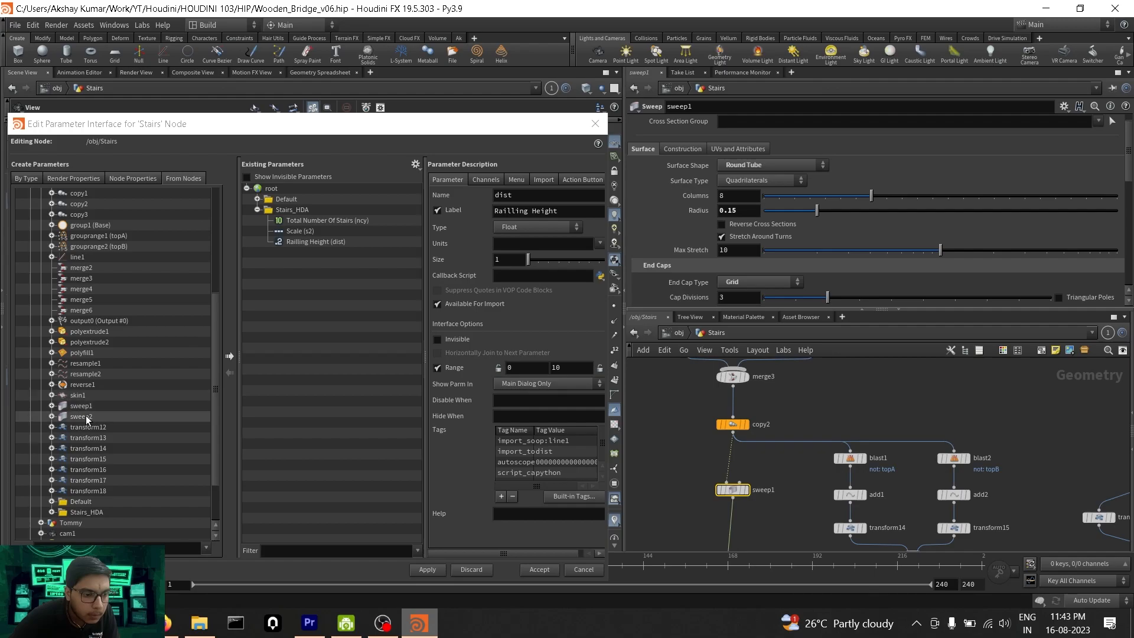
{"action": "left_click", "coordinate": [51, 406]}
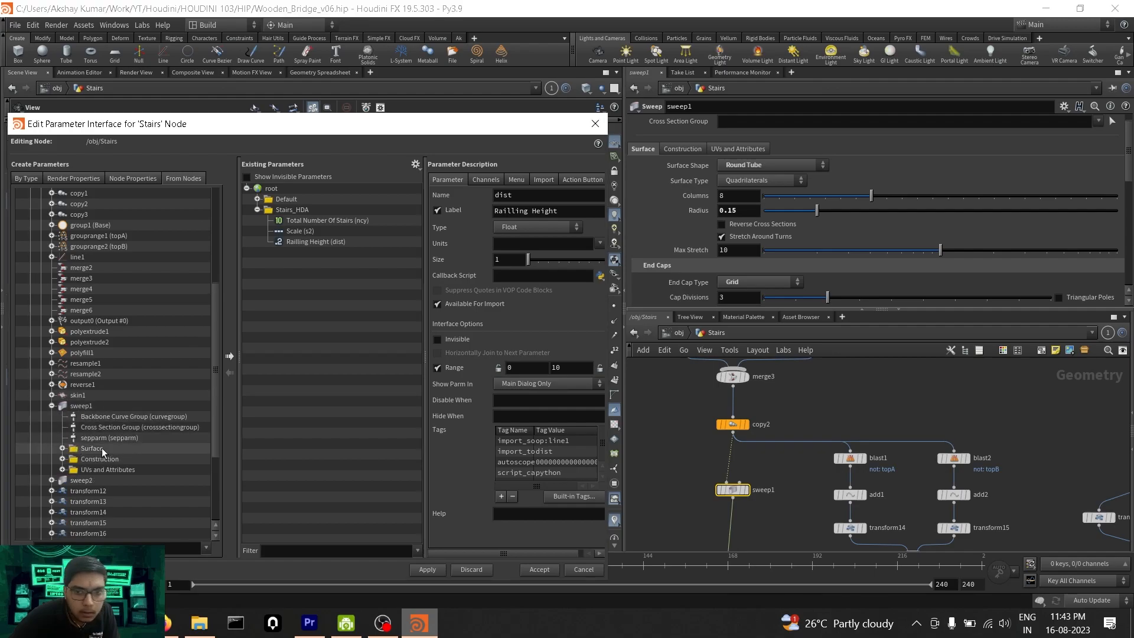
{"action": "left_click", "coordinate": [62, 449]}
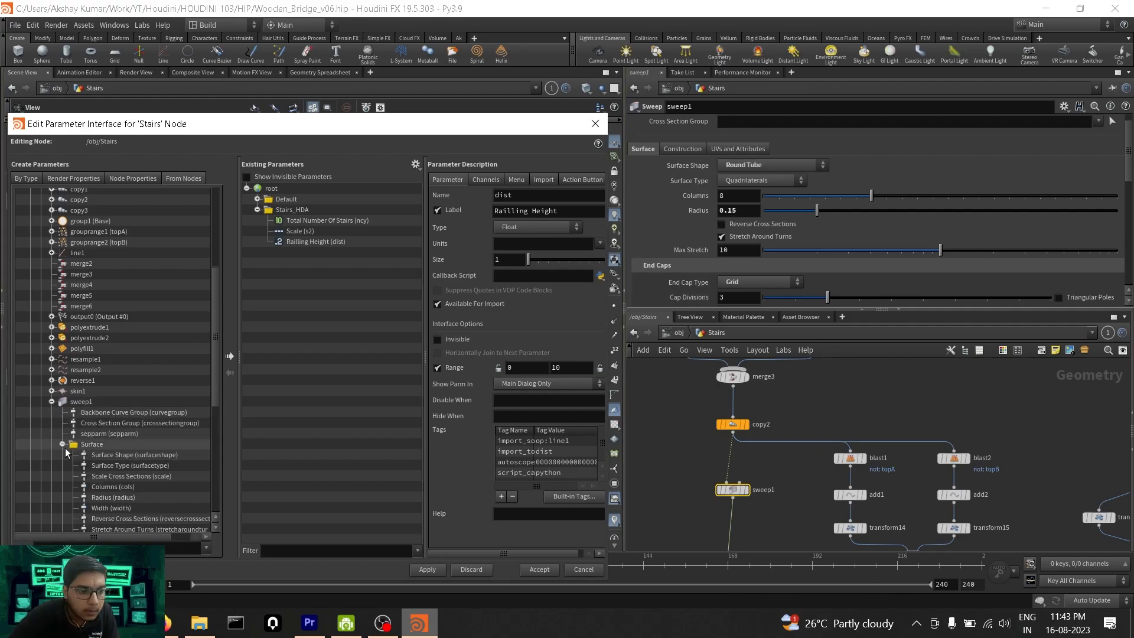
{"action": "scroll", "coordinate": [144, 458], "scroll_direction": "down", "scroll_amount": 3}
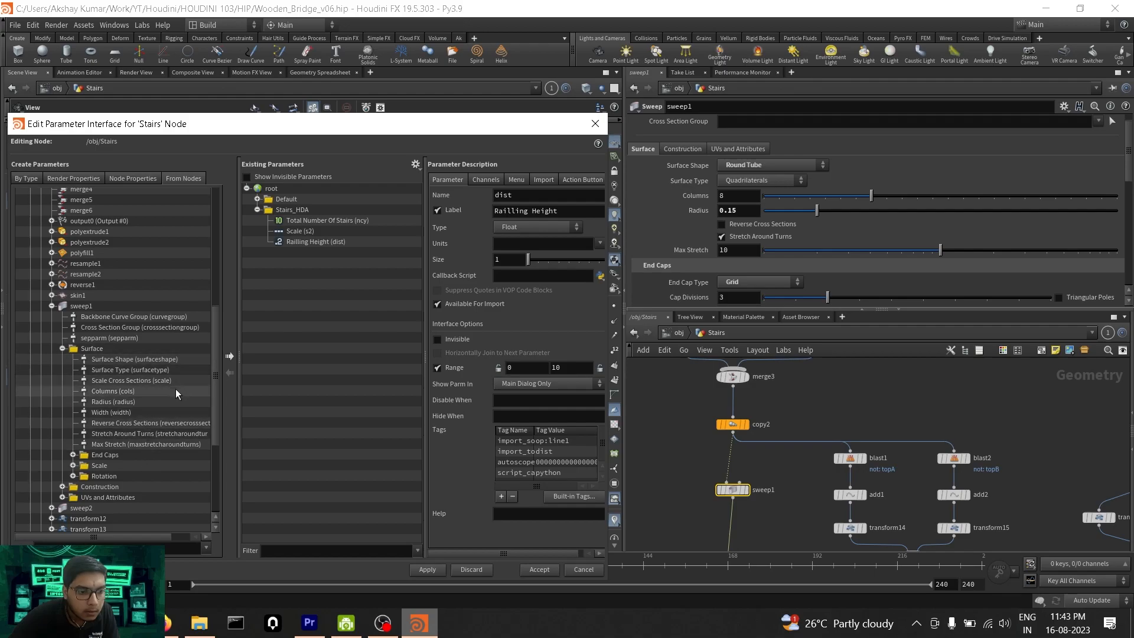
{"action": "left_click", "coordinate": [164, 402]}
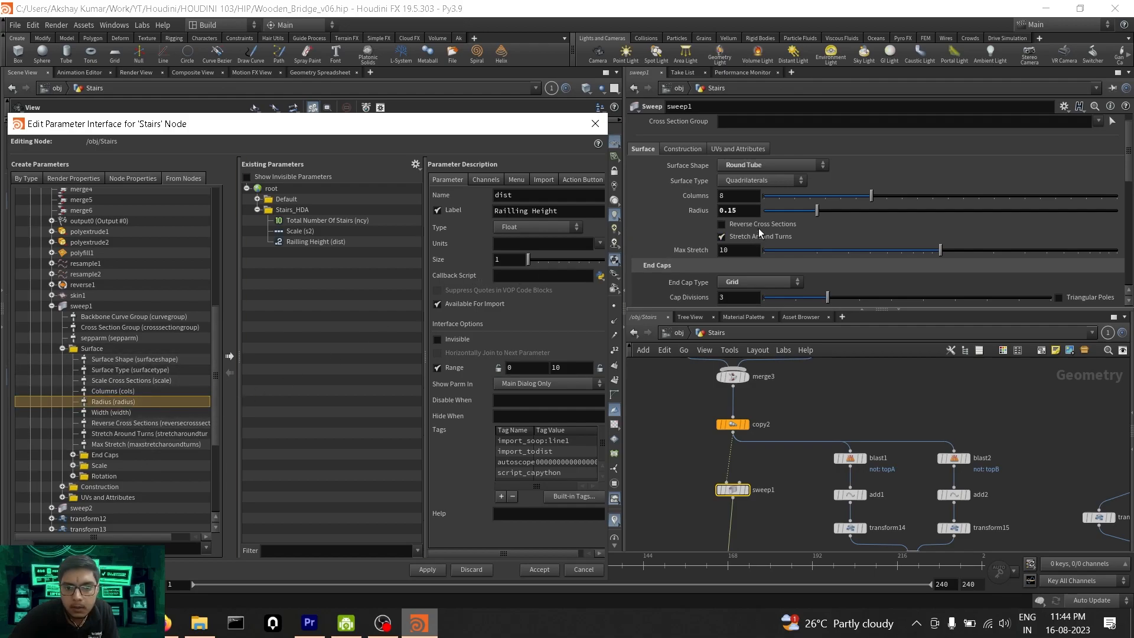
{"action": "left_click", "coordinate": [377, 242]}
{"action": "left_click", "coordinate": [230, 357]}
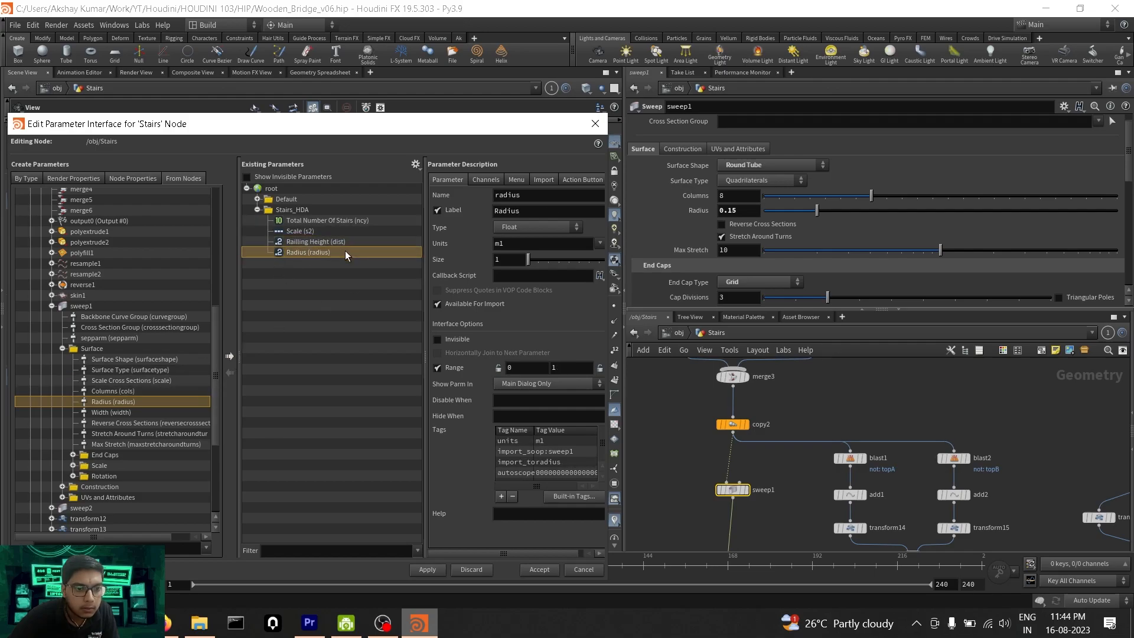
{"action": "left_click", "coordinate": [433, 569]}
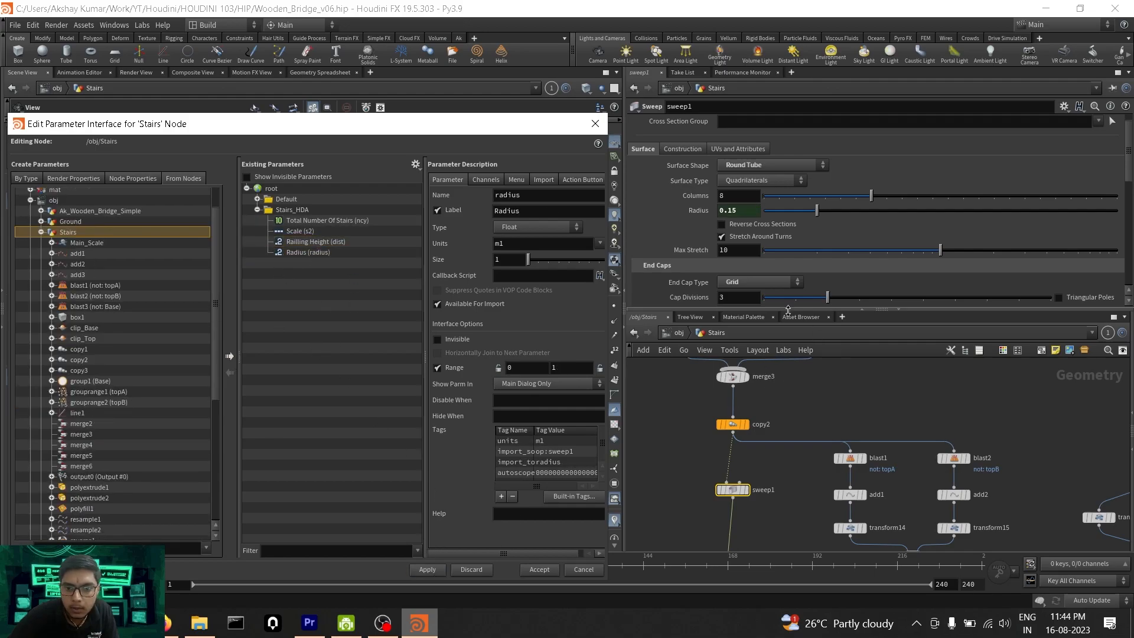
Import sweep1's End Caps and Scale folders from its Surface parameters below Radius in Stairs_HDA and apply them.
{"action": "scroll", "coordinate": [687, 250], "scroll_direction": "down", "scroll_amount": 3}
{"action": "scroll", "coordinate": [688, 242], "scroll_direction": "down", "scroll_amount": 3}
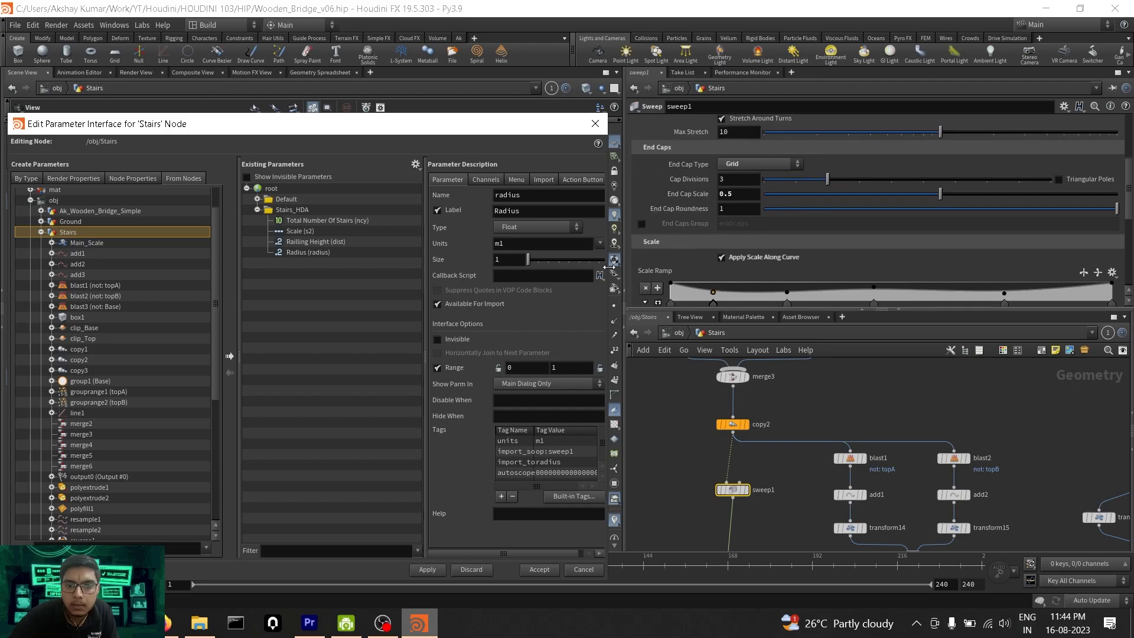
{"action": "left_click", "coordinate": [368, 252]}
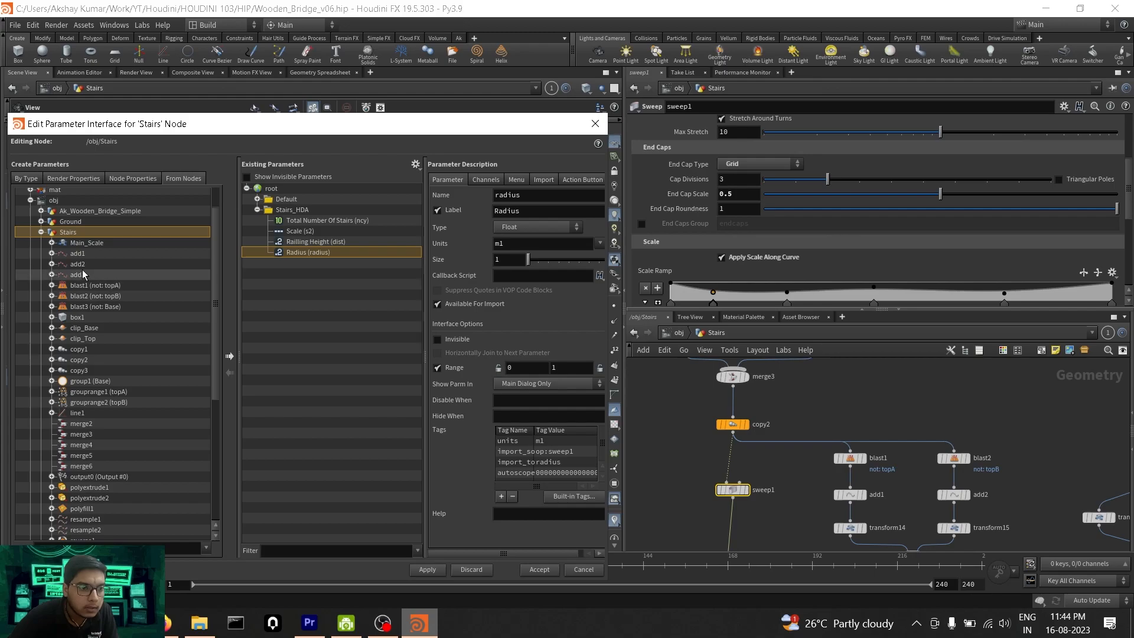
{"action": "scroll", "coordinate": [94, 440], "scroll_direction": "down", "scroll_amount": 4}
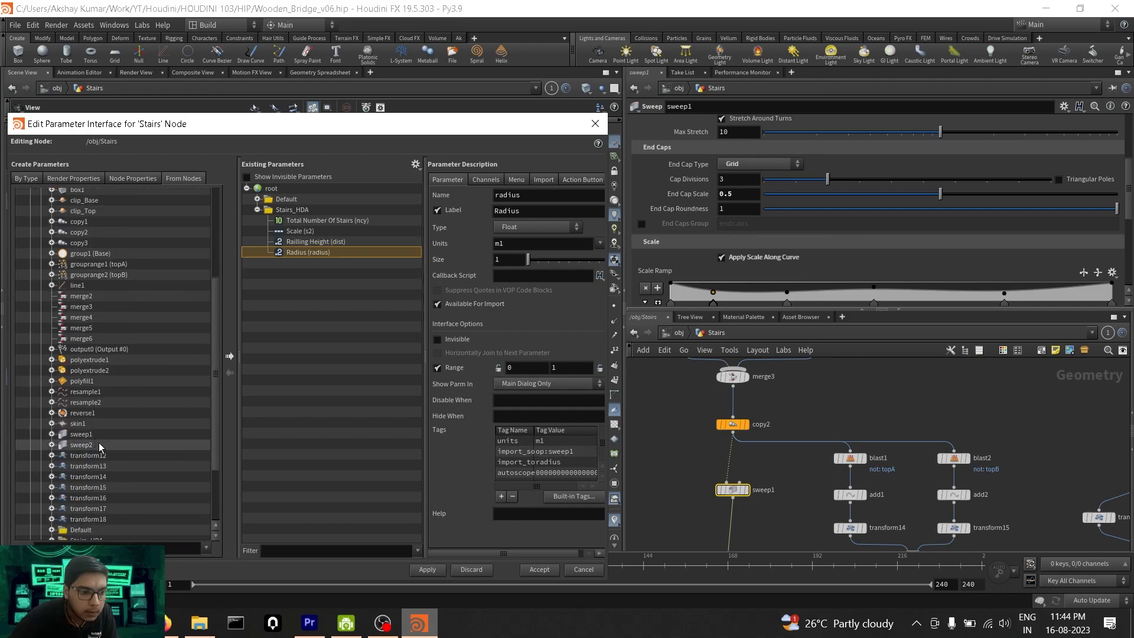
{"action": "left_click", "coordinate": [52, 434]}
{"action": "scroll", "coordinate": [152, 444], "scroll_direction": "down", "scroll_amount": 2}
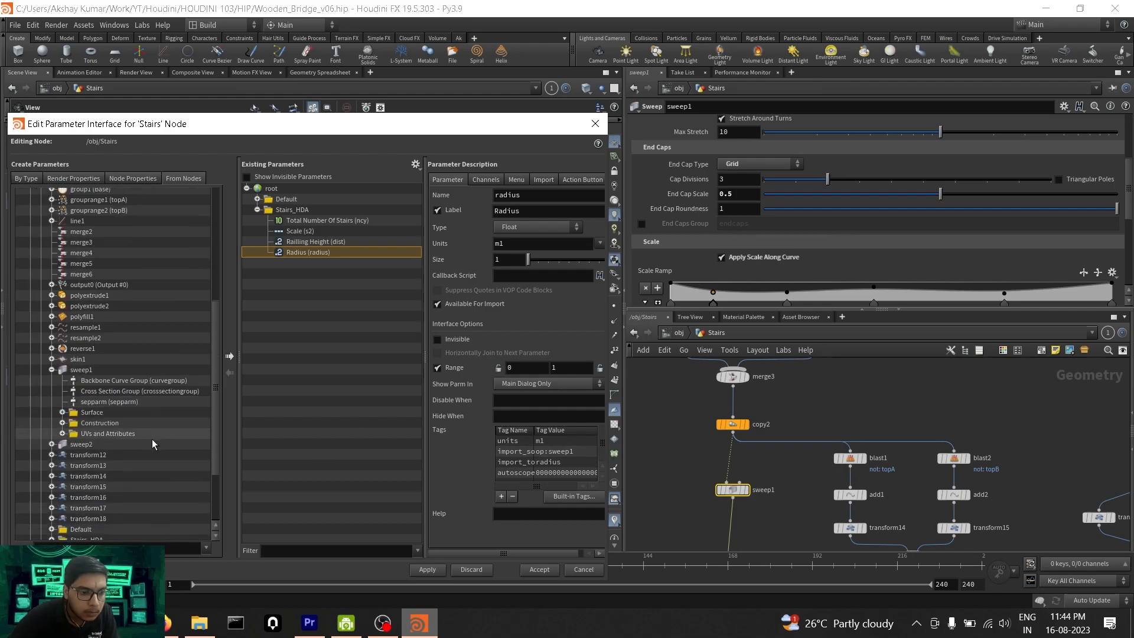
{"action": "left_click", "coordinate": [62, 413]}
{"action": "scroll", "coordinate": [134, 443], "scroll_direction": "down", "scroll_amount": 3}
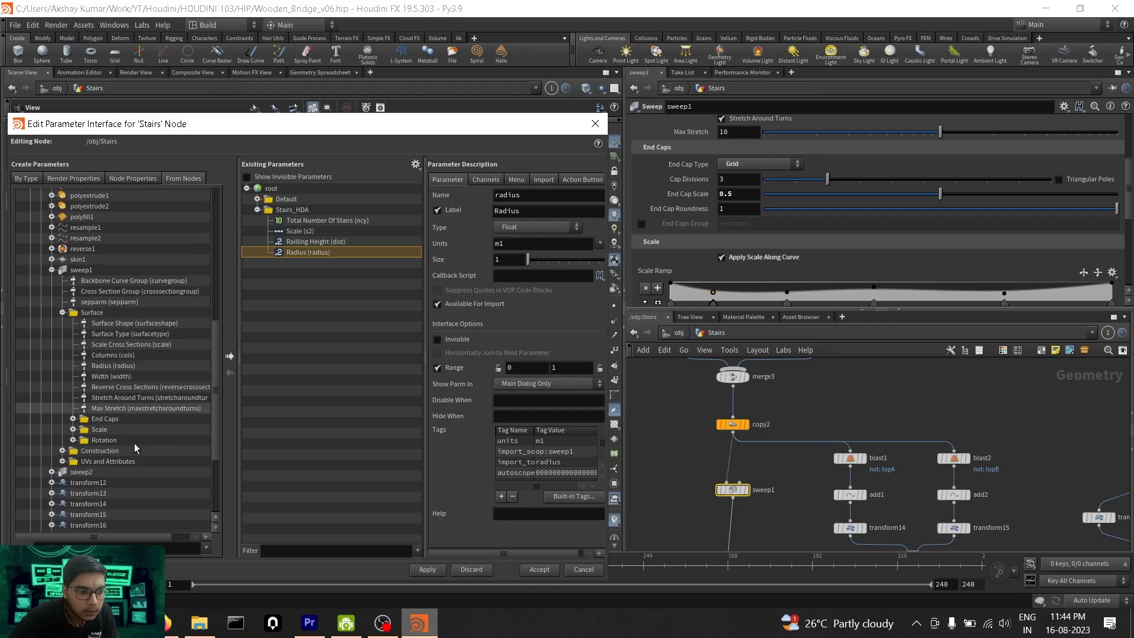
{"action": "left_click", "coordinate": [132, 418]}
{"action": "left_click", "coordinate": [127, 429], "text": "shift"}
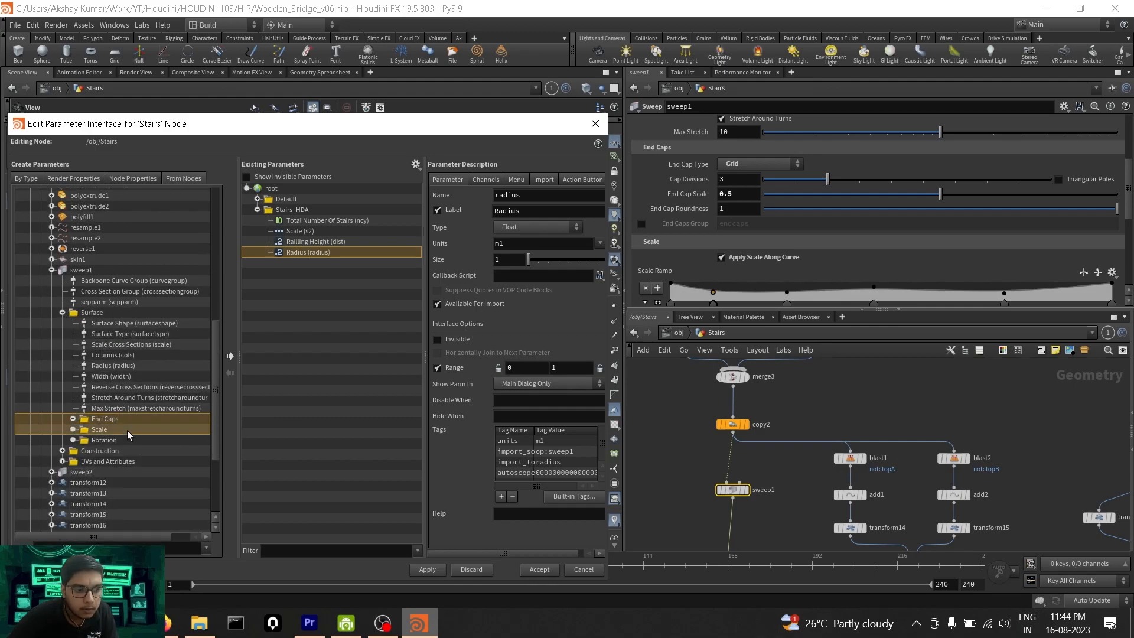
{"action": "left_click", "coordinate": [230, 356]}
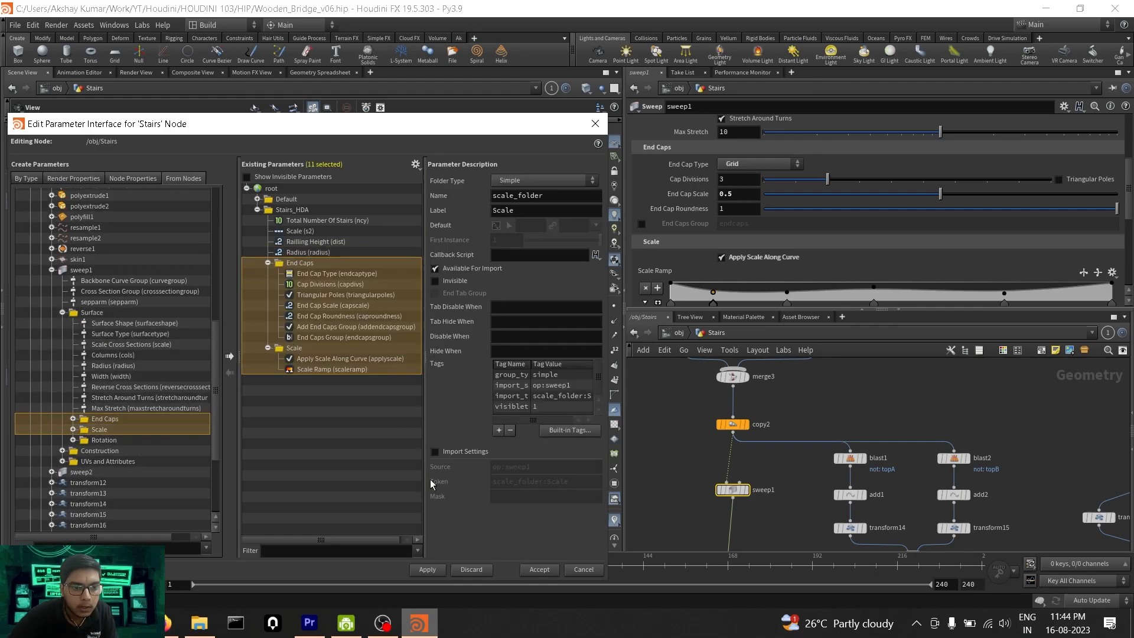
{"action": "left_click", "coordinate": [428, 570]}
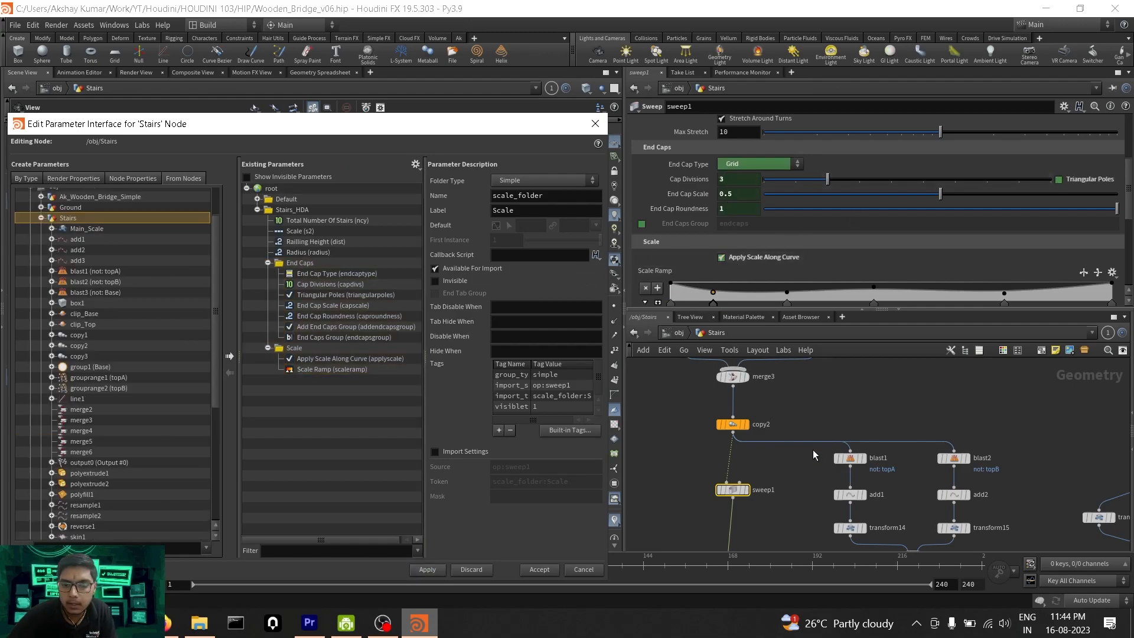
Show the transform14 node's parameters and collapse the End Caps and Scale folders in the existing parameter list.
{"action": "scroll", "coordinate": [813, 450], "scroll_direction": "down", "scroll_amount": 5}
{"action": "scroll", "coordinate": [748, 493], "scroll_direction": "up", "scroll_amount": 4}
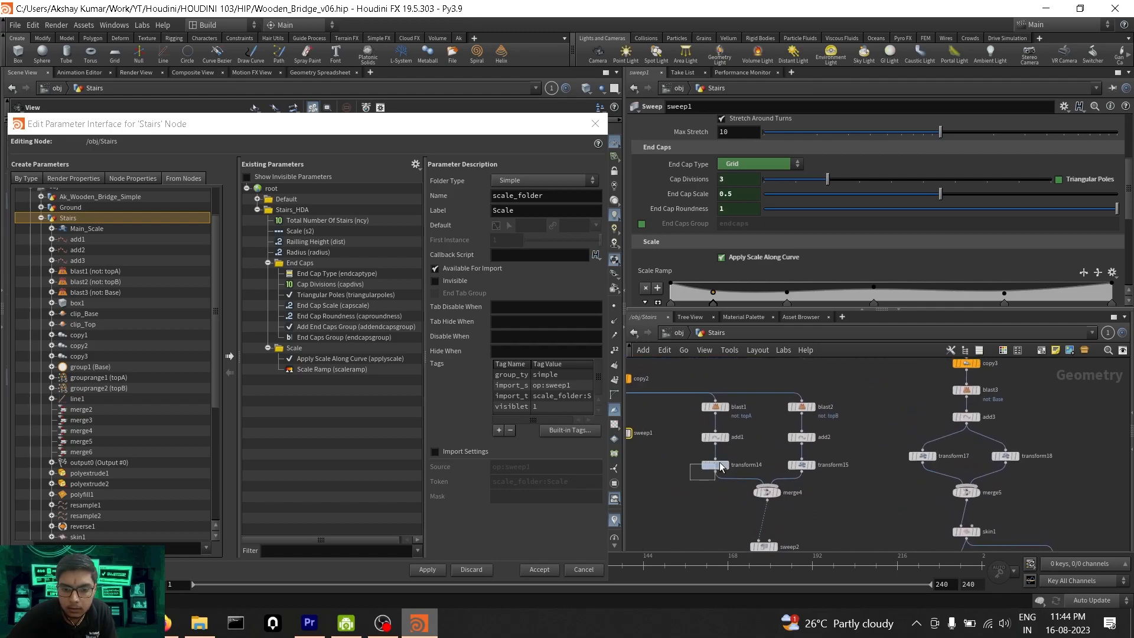
{"action": "left_click", "coordinate": [715, 466]}
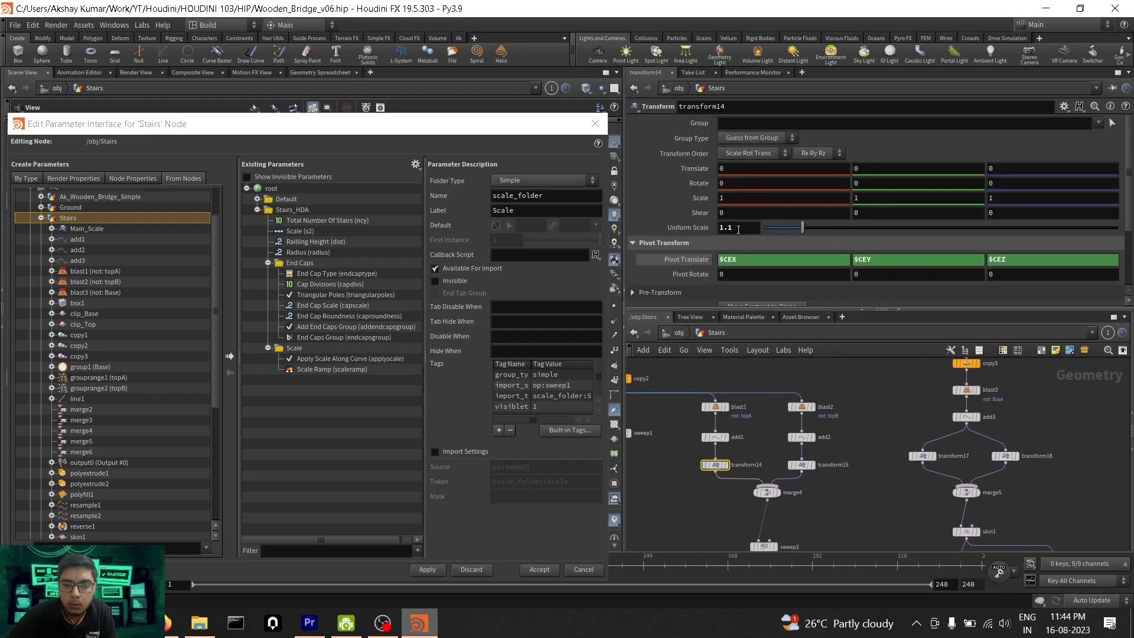
{"action": "left_click", "coordinate": [269, 349]}
{"action": "left_click", "coordinate": [267, 262]}
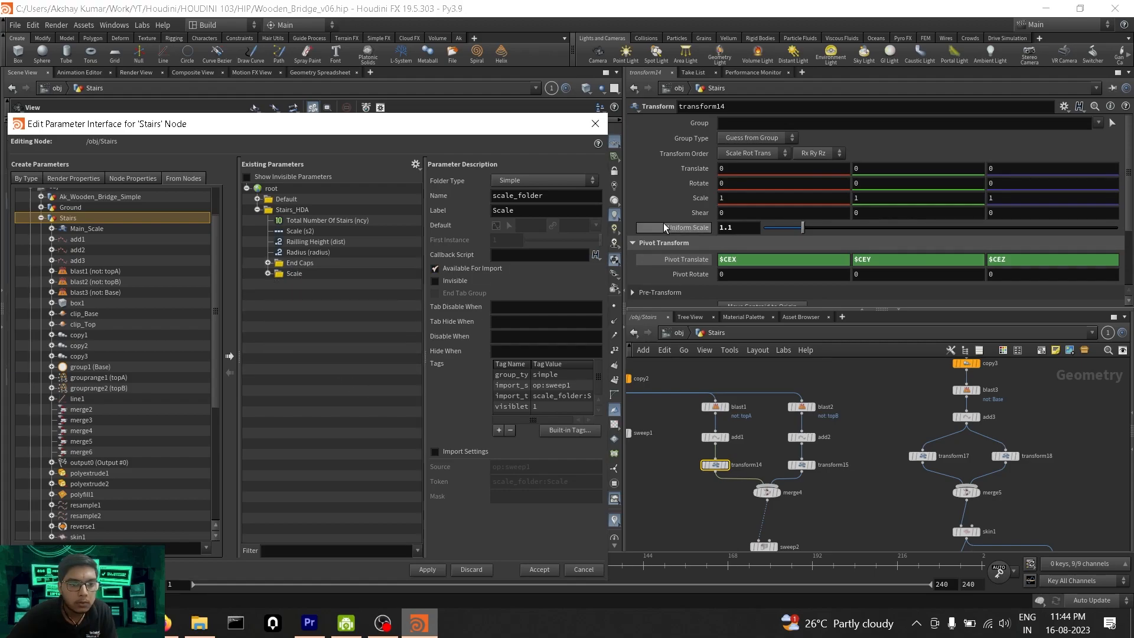
Return to the object level and review the Stairs node's exposed Stairs_HDA parameters down to the Scale Ramp.
{"action": "left_click", "coordinate": [680, 334]}
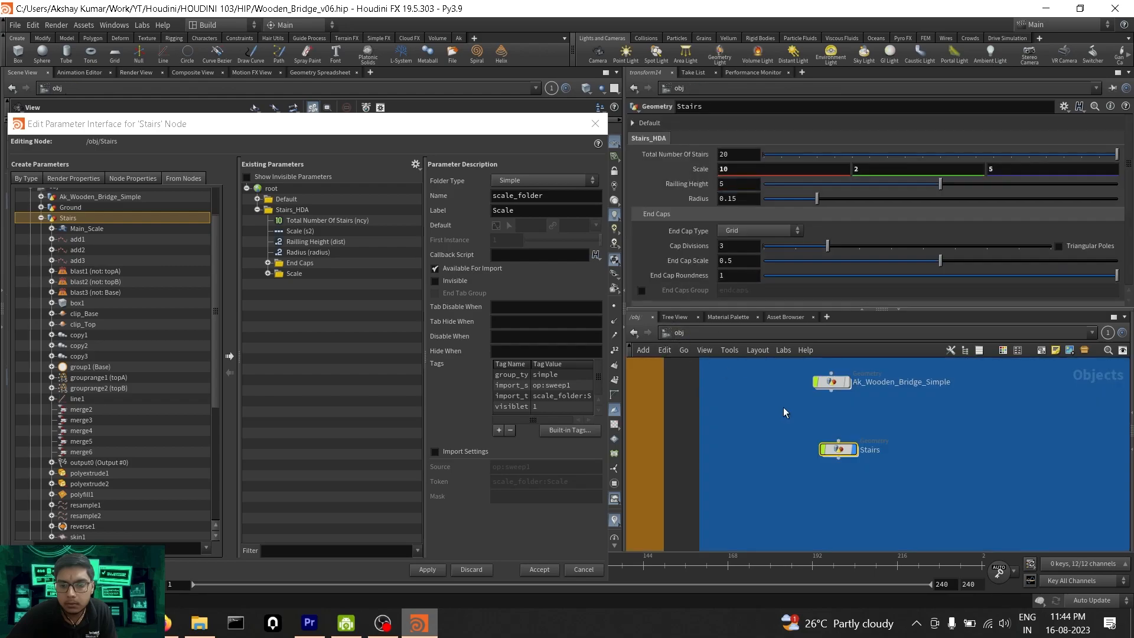
{"action": "left_click", "coordinate": [837, 449]}
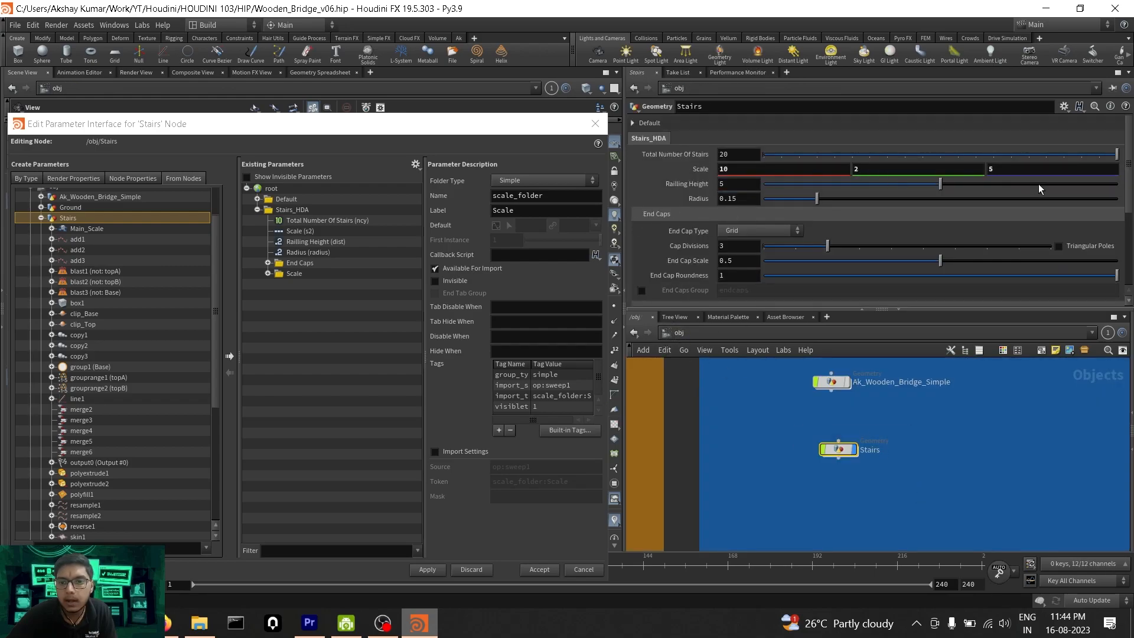
{"action": "scroll", "coordinate": [919, 274], "scroll_direction": "down", "scroll_amount": 5}
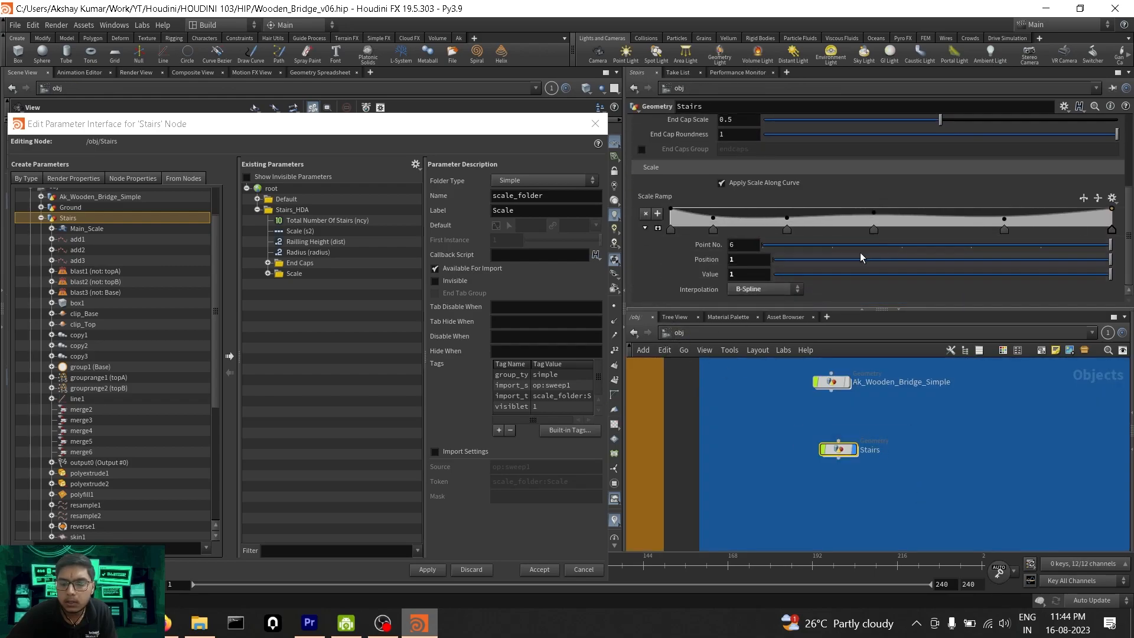
Add a Separator below the Scale folder in Stairs_HDA and apply it to the Stairs node.
{"action": "scroll", "coordinate": [869, 282], "scroll_direction": "up", "scroll_amount": 4}
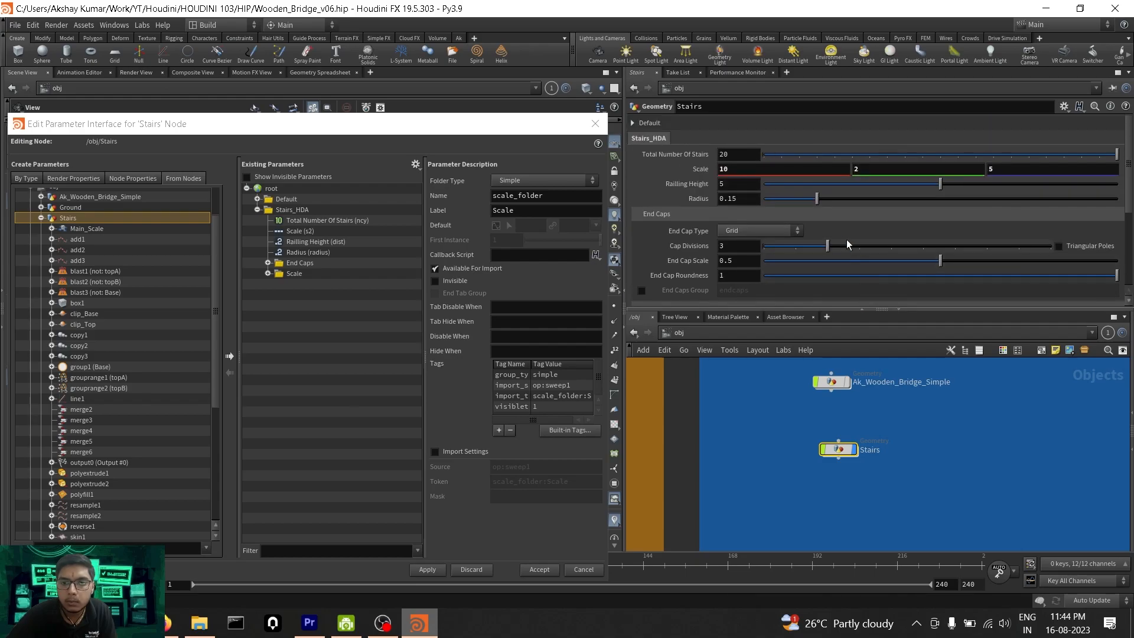
{"action": "scroll", "coordinate": [889, 237], "scroll_direction": "down", "scroll_amount": 4}
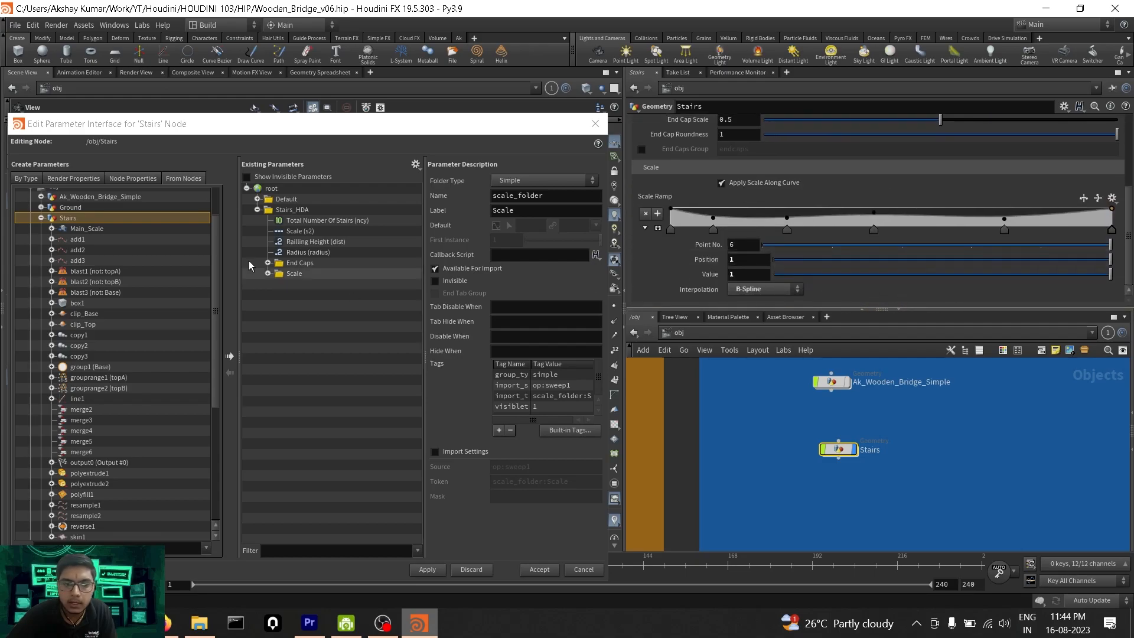
{"action": "left_click", "coordinate": [26, 178]}
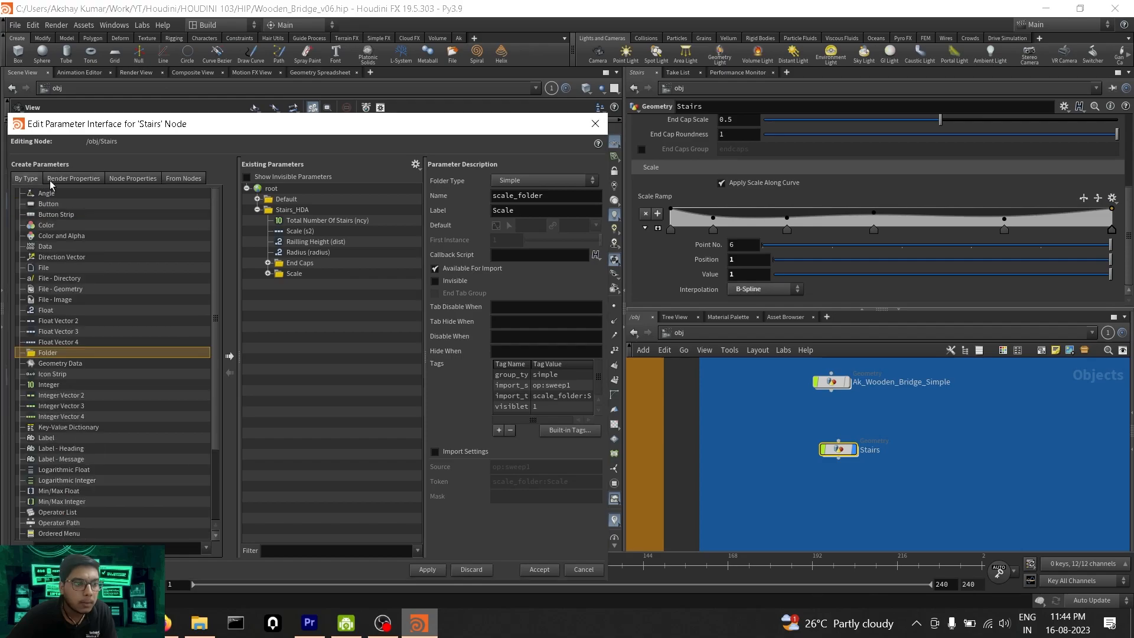
{"action": "scroll", "coordinate": [108, 442], "scroll_direction": "down", "scroll_amount": 3}
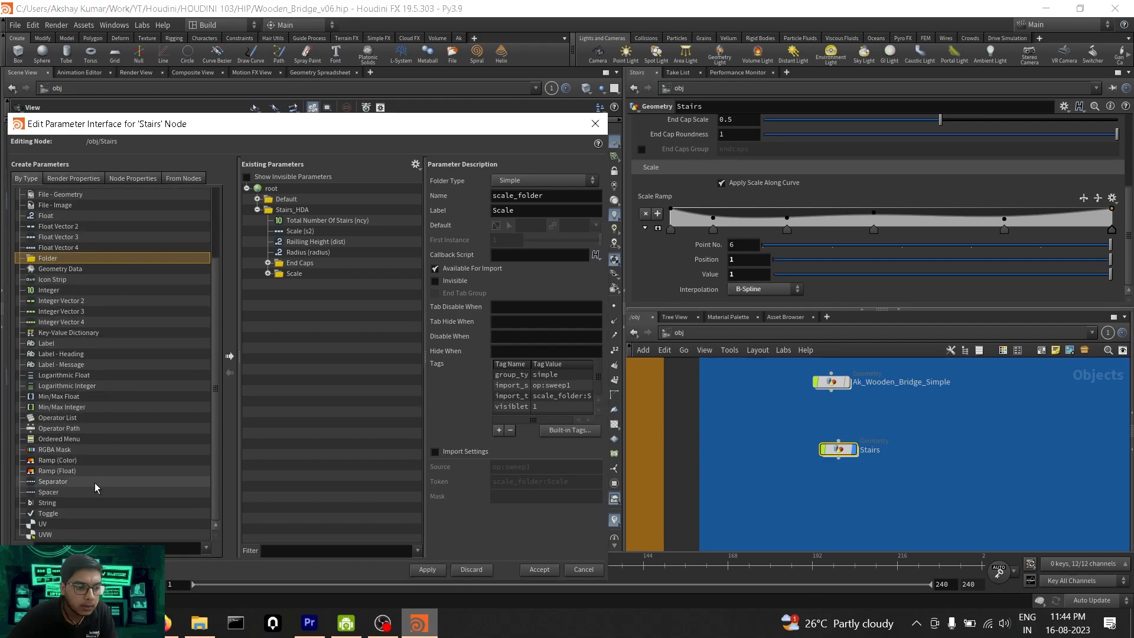
{"action": "left_click_drag", "start_coordinate": [88, 484], "coordinate": [391, 277]}
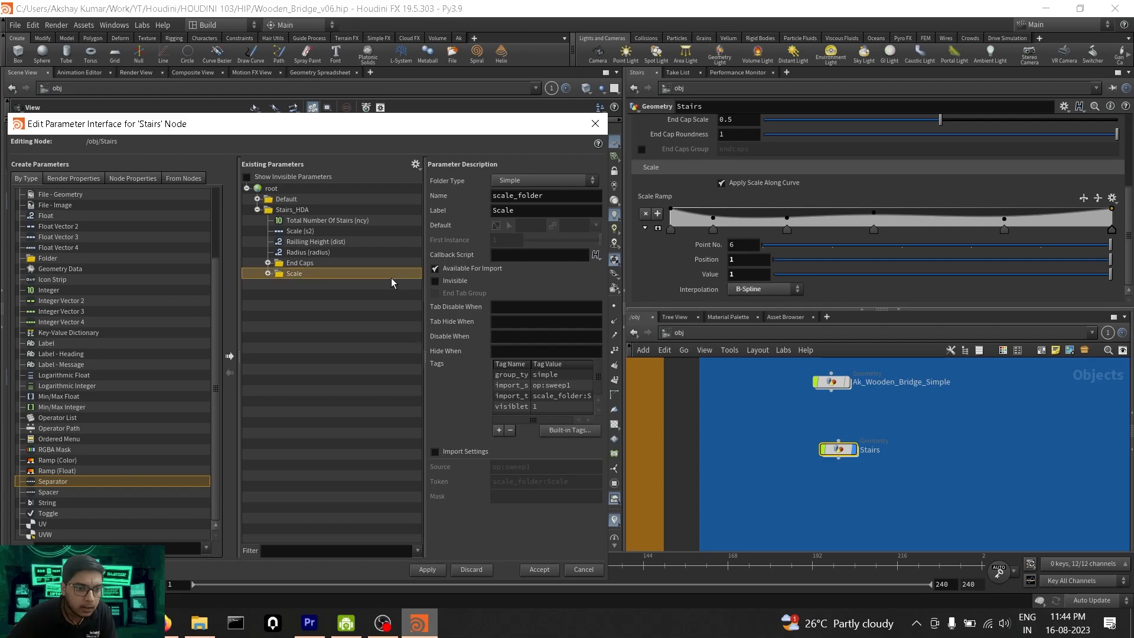
{"action": "left_click", "coordinate": [355, 335]}
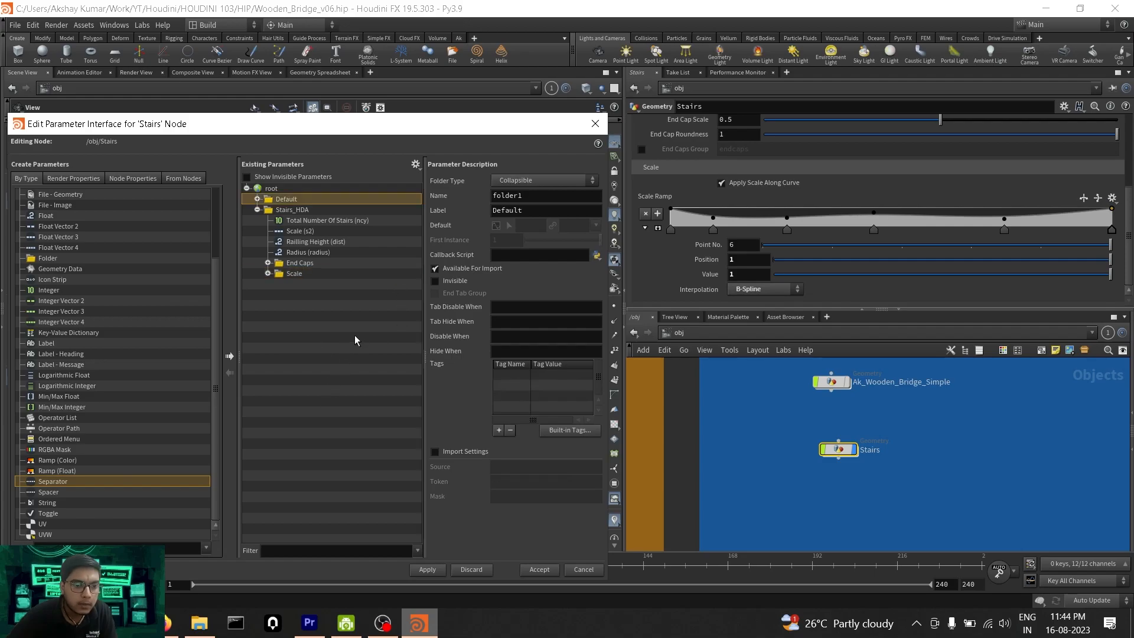
{"action": "left_click", "coordinate": [367, 210]}
{"action": "left_click", "coordinate": [229, 356]}
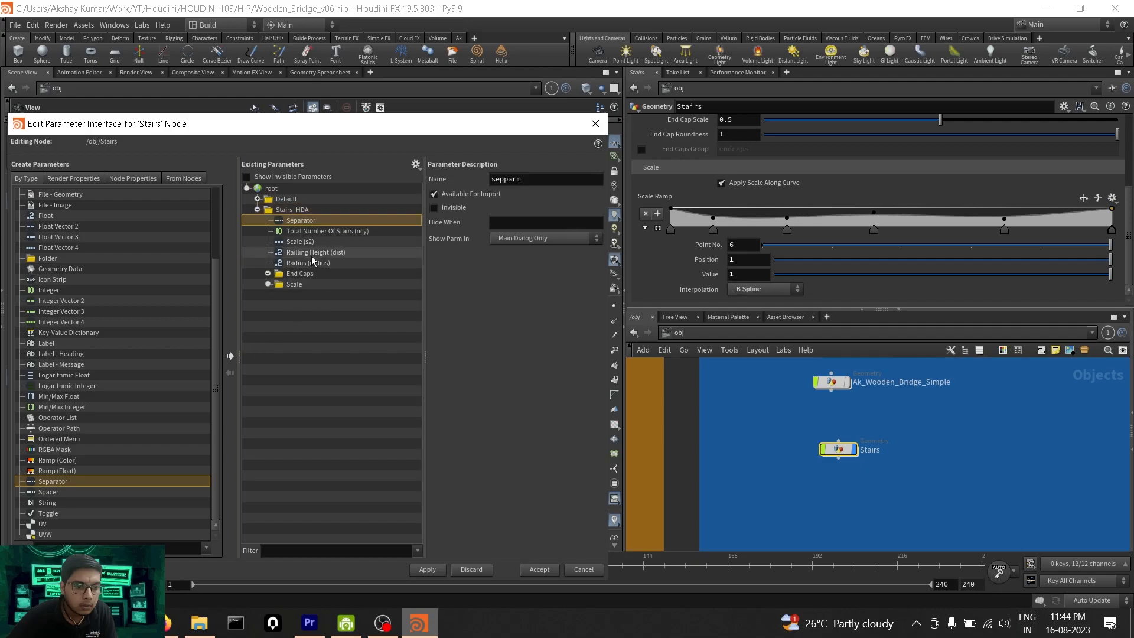
{"action": "left_click_drag", "start_coordinate": [299, 221], "coordinate": [301, 289]}
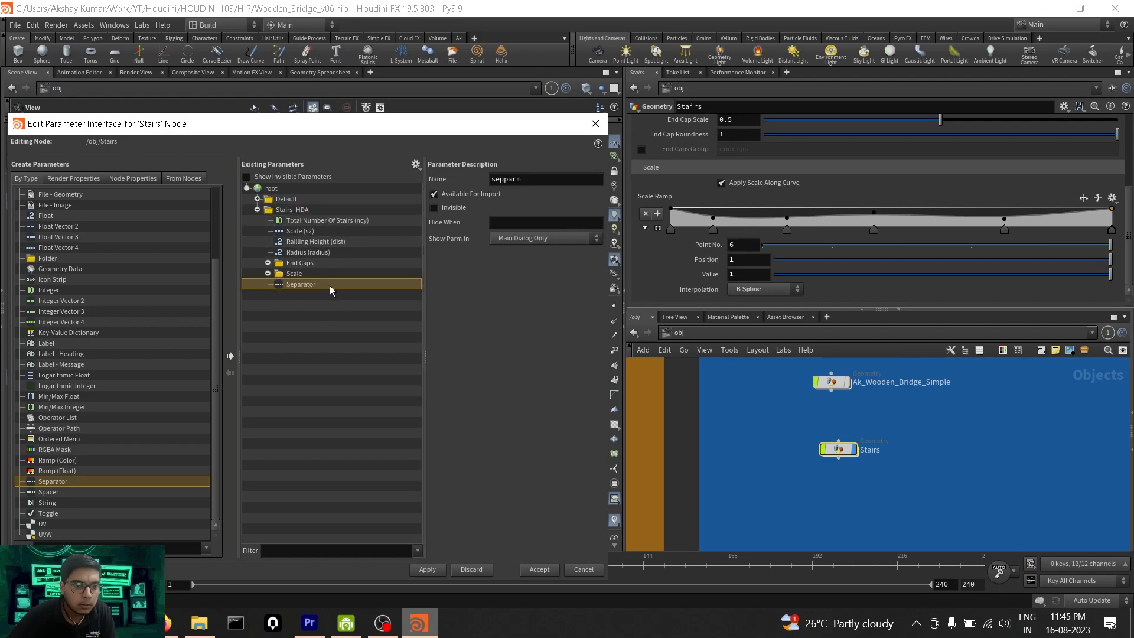
{"action": "left_click", "coordinate": [428, 570]}
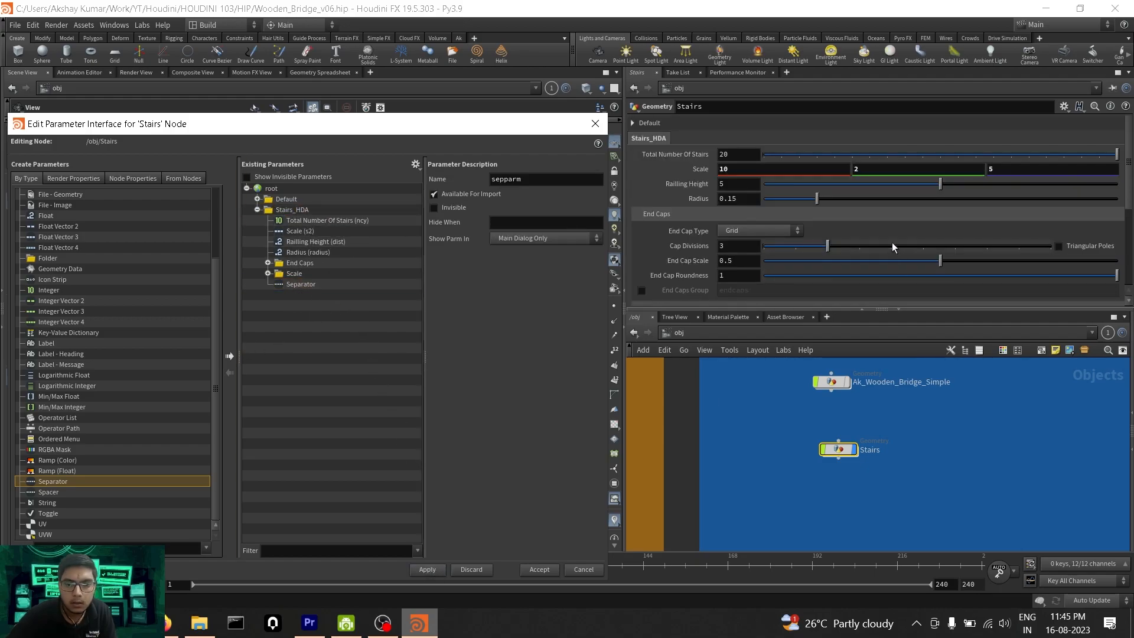
{"action": "scroll", "coordinate": [893, 243], "scroll_direction": "down", "scroll_amount": 5}
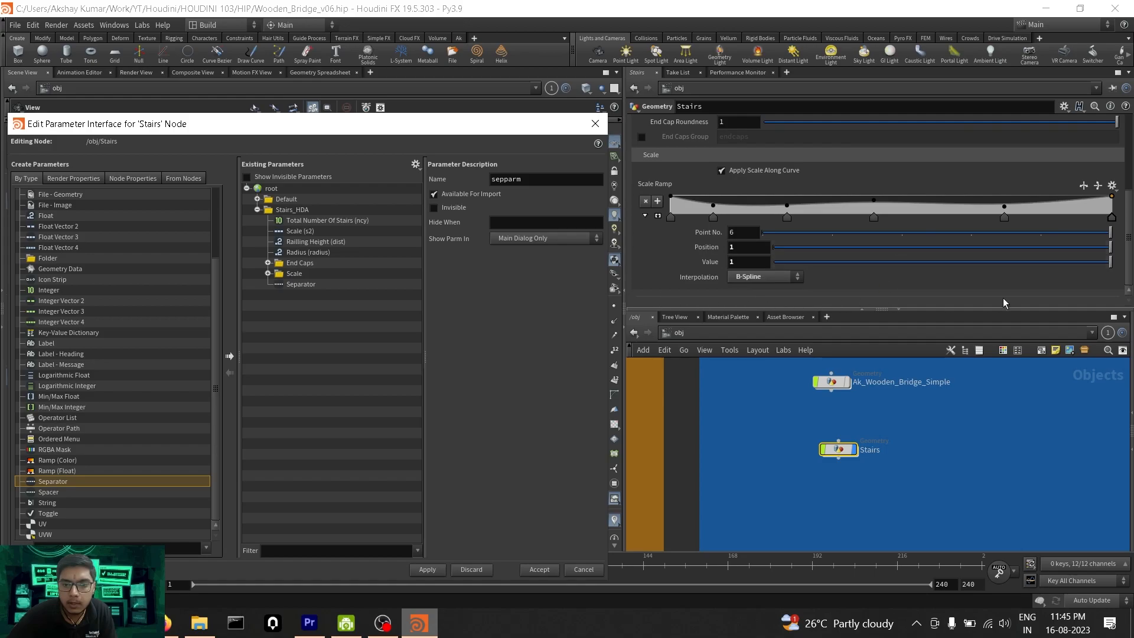
Import transform14's Uniform Scale parameter from the Stairs network into Stairs_HDA below the Separator.
{"action": "left_click", "coordinate": [366, 284]}
{"action": "left_click", "coordinate": [183, 178]}
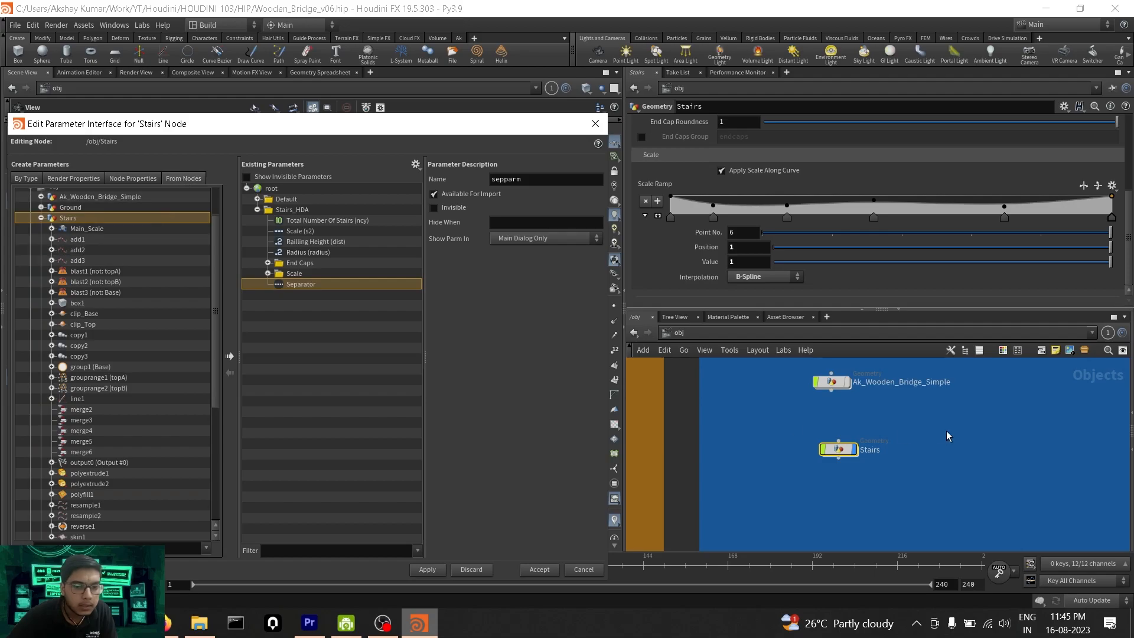
{"action": "double_click", "coordinate": [839, 450]}
{"action": "middle_click_drag", "start_coordinate": [878, 428], "coordinate": [915, 426]}
{"action": "scroll", "coordinate": [722, 455], "scroll_direction": "up", "scroll_amount": 2}
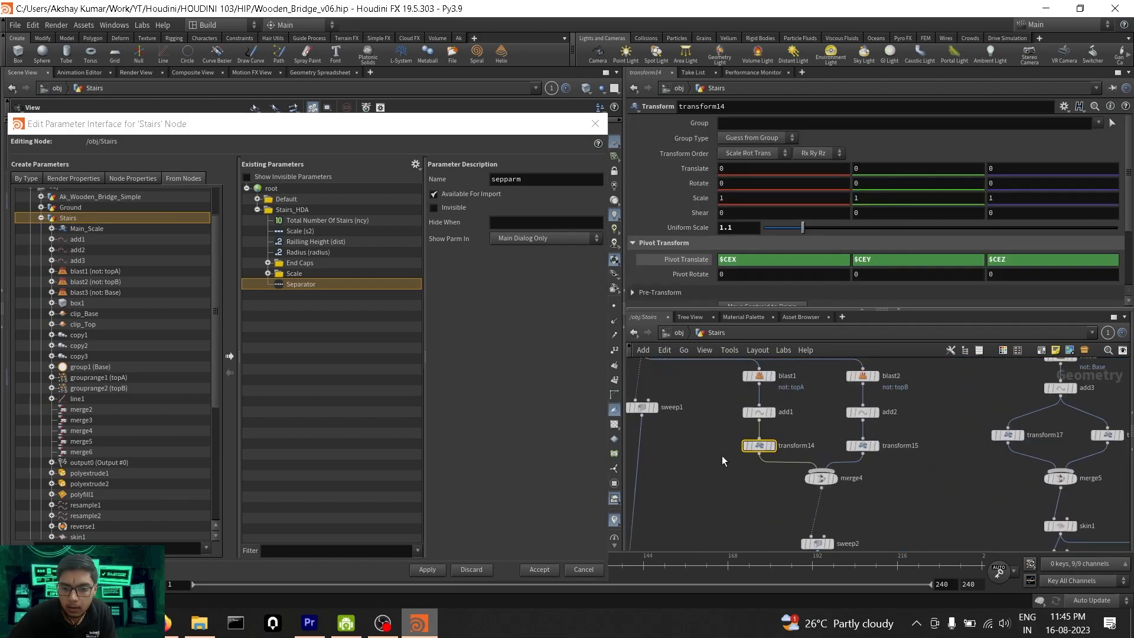
{"action": "scroll", "coordinate": [798, 446], "scroll_direction": "down", "scroll_amount": 5}
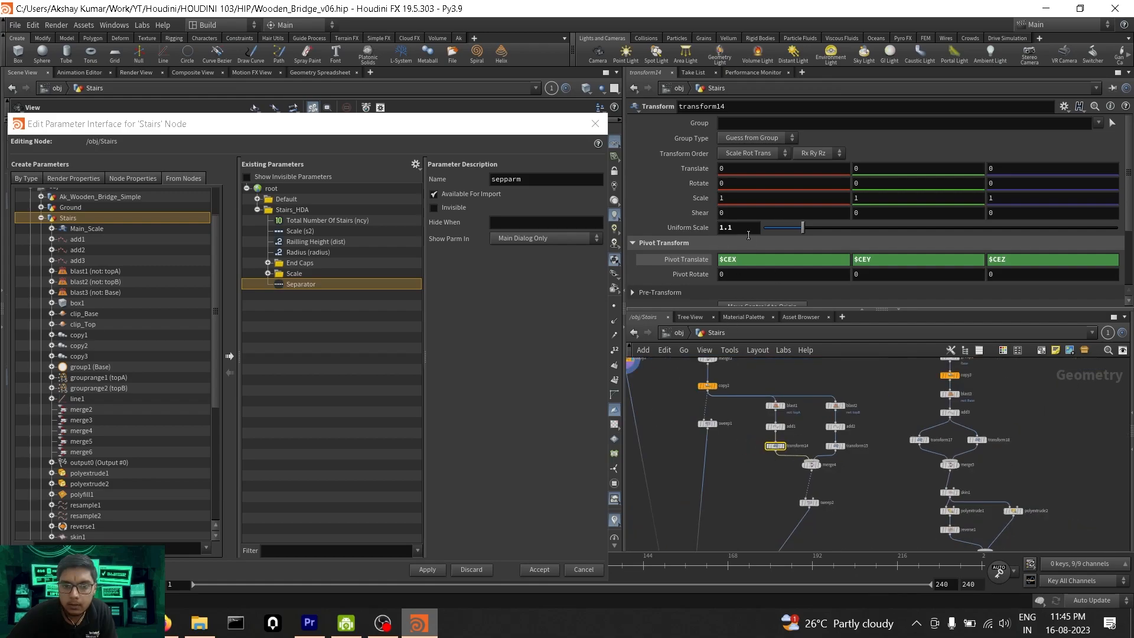
{"action": "middle_click_drag", "start_coordinate": [746, 430], "coordinate": [770, 467]}
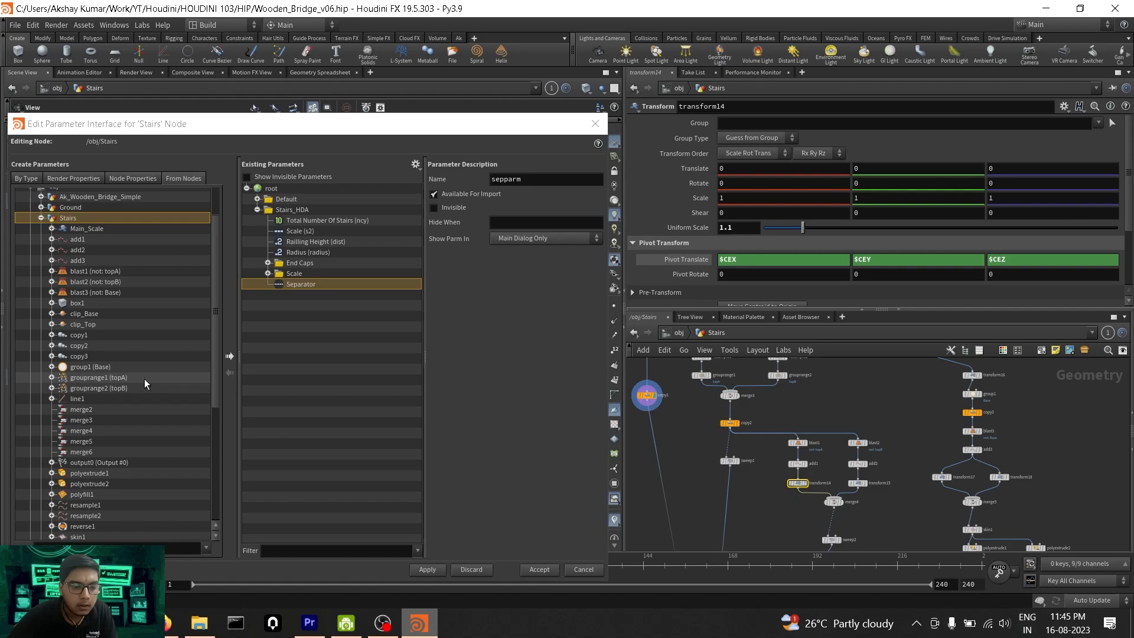
{"action": "scroll", "coordinate": [792, 490], "scroll_direction": "up", "scroll_amount": 4}
{"action": "scroll", "coordinate": [883, 476], "scroll_direction": "up", "scroll_amount": 1}
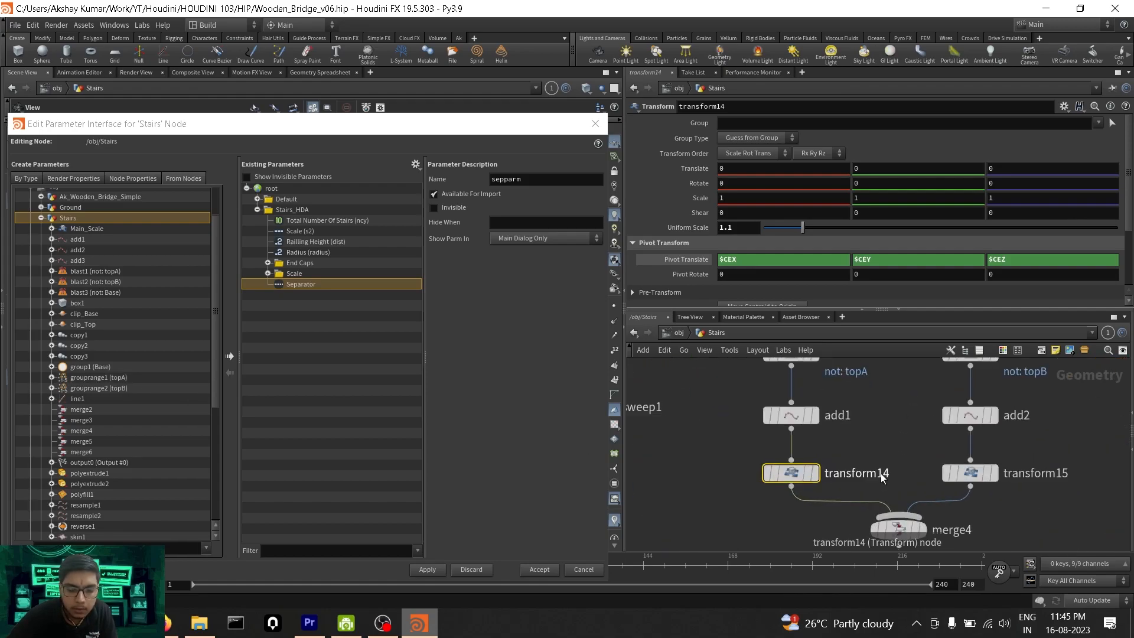
{"action": "scroll", "coordinate": [108, 381], "scroll_direction": "down", "scroll_amount": 5}
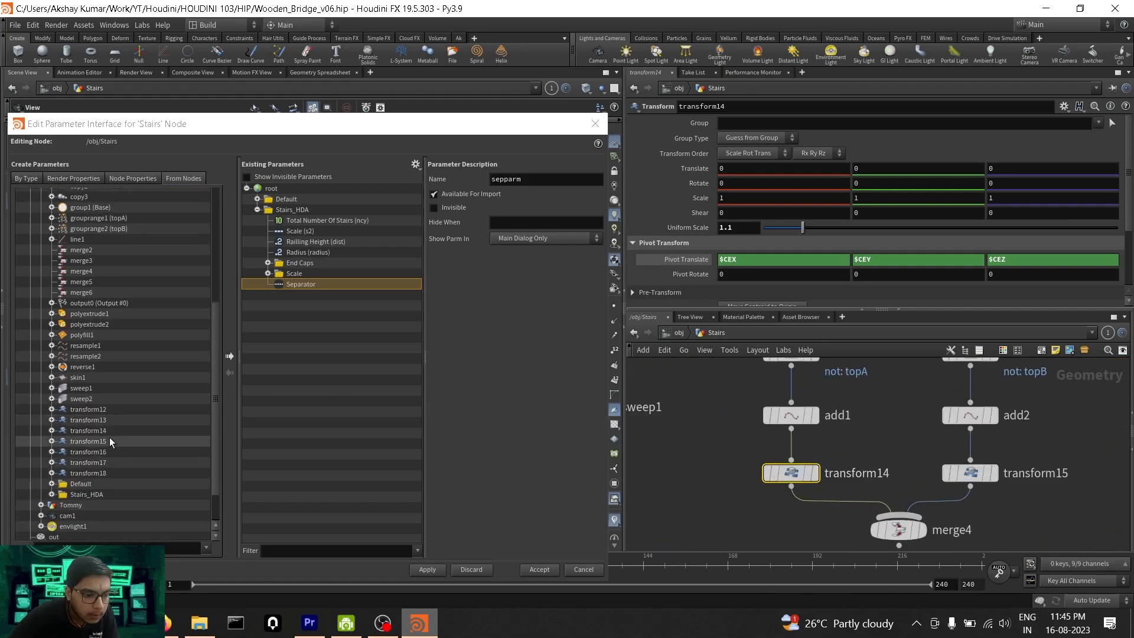
{"action": "left_click", "coordinate": [51, 431]}
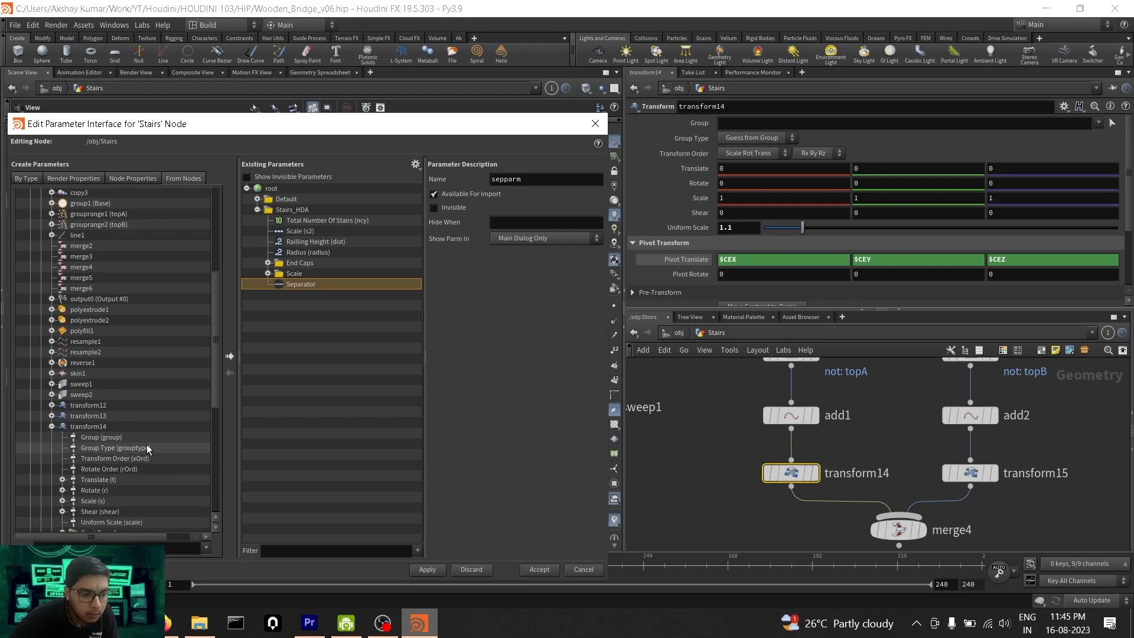
{"action": "scroll", "coordinate": [125, 484], "scroll_direction": "down", "scroll_amount": 1}
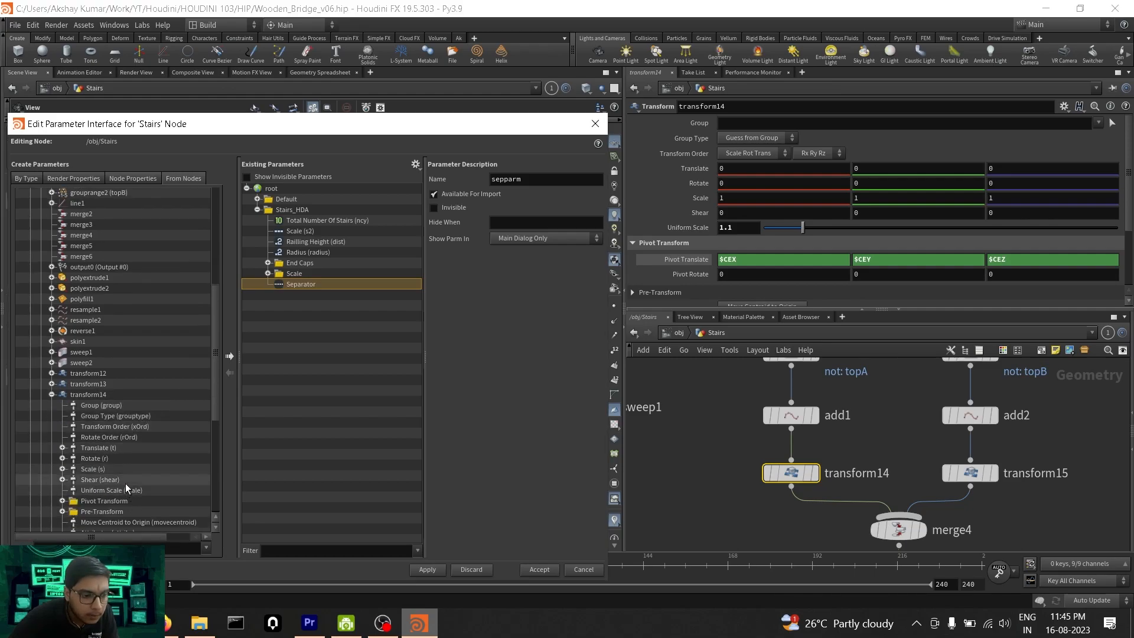
{"action": "left_click", "coordinate": [136, 489]}
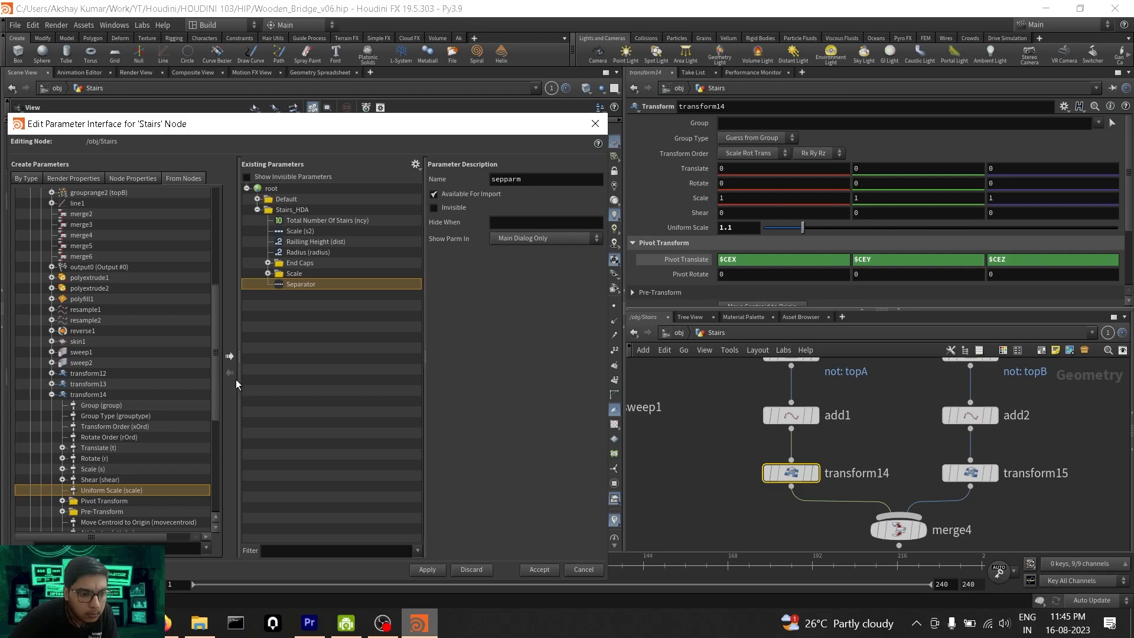
{"action": "left_click", "coordinate": [229, 356]}
Relabel the imported Uniform Scale parameter as Uniform Railling Scale and apply the change.
{"action": "left_click", "coordinate": [556, 216]}
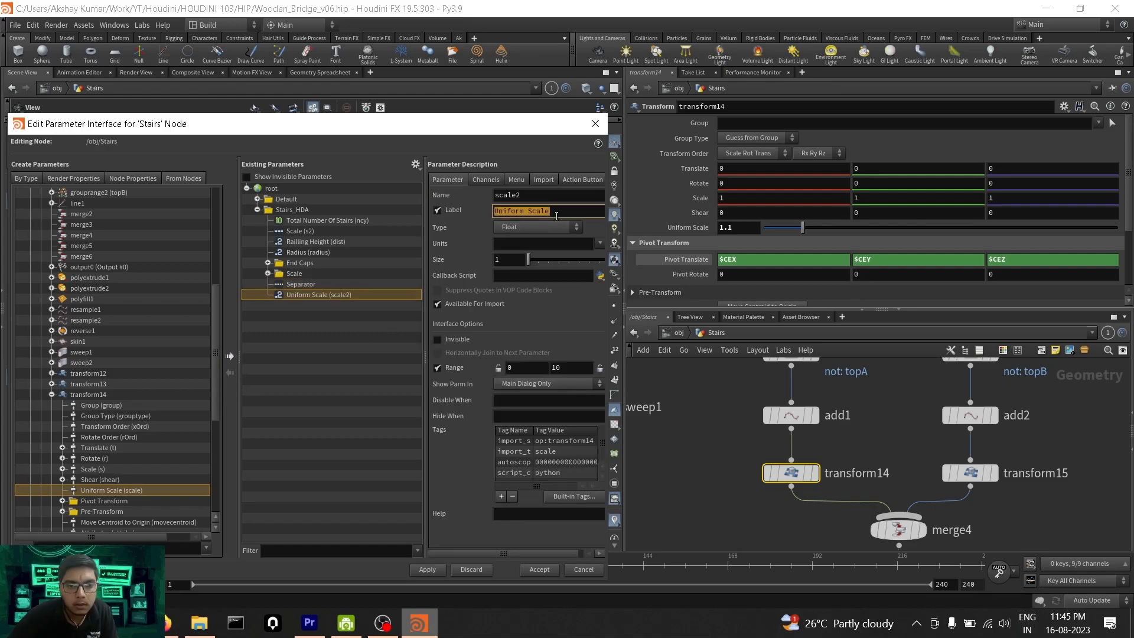
{"action": "left_click", "coordinate": [555, 212]}
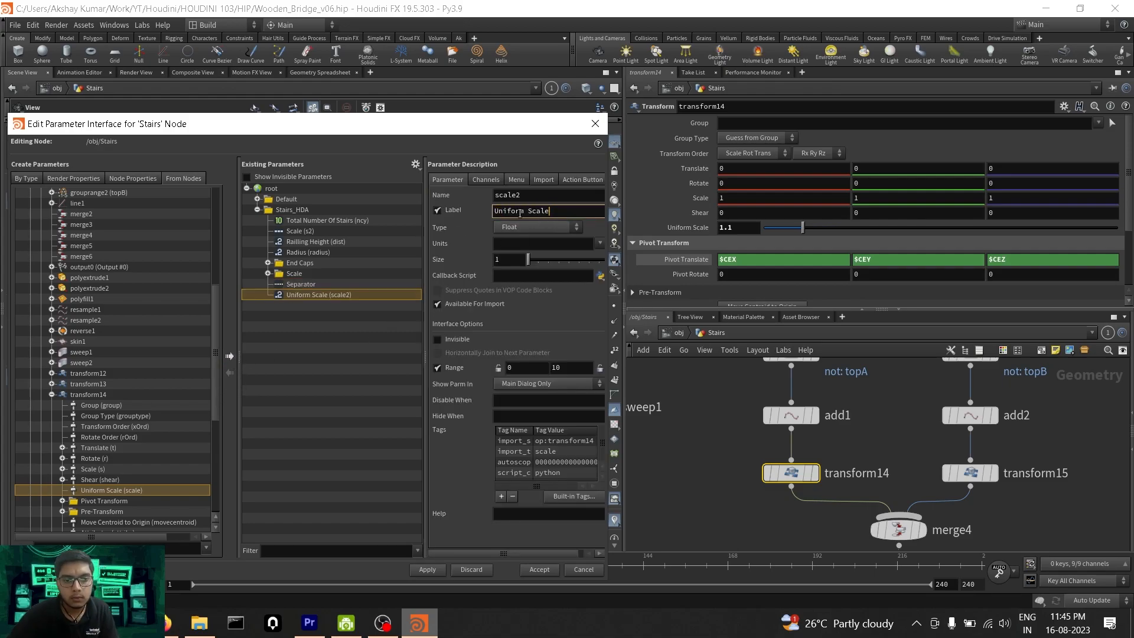
{"action": "left_click", "coordinate": [528, 212]}
{"action": "type", "text": "Railling"}
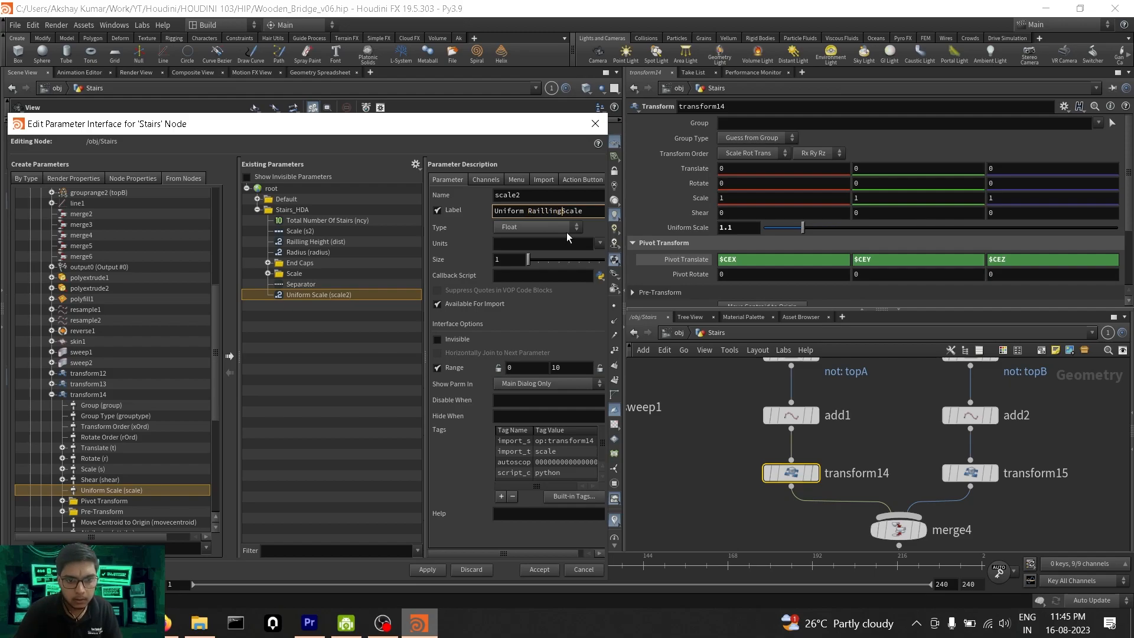
{"action": "left_click", "coordinate": [428, 570]}
Examine transform15's Uniform Scale and the remaining Stairs nodes, from transform17 and transform18 down to the clip and polyfill nodes, for further controls.
{"action": "scroll", "coordinate": [864, 436], "scroll_direction": "down", "scroll_amount": 6}
{"action": "scroll", "coordinate": [898, 465], "scroll_direction": "up", "scroll_amount": 4}
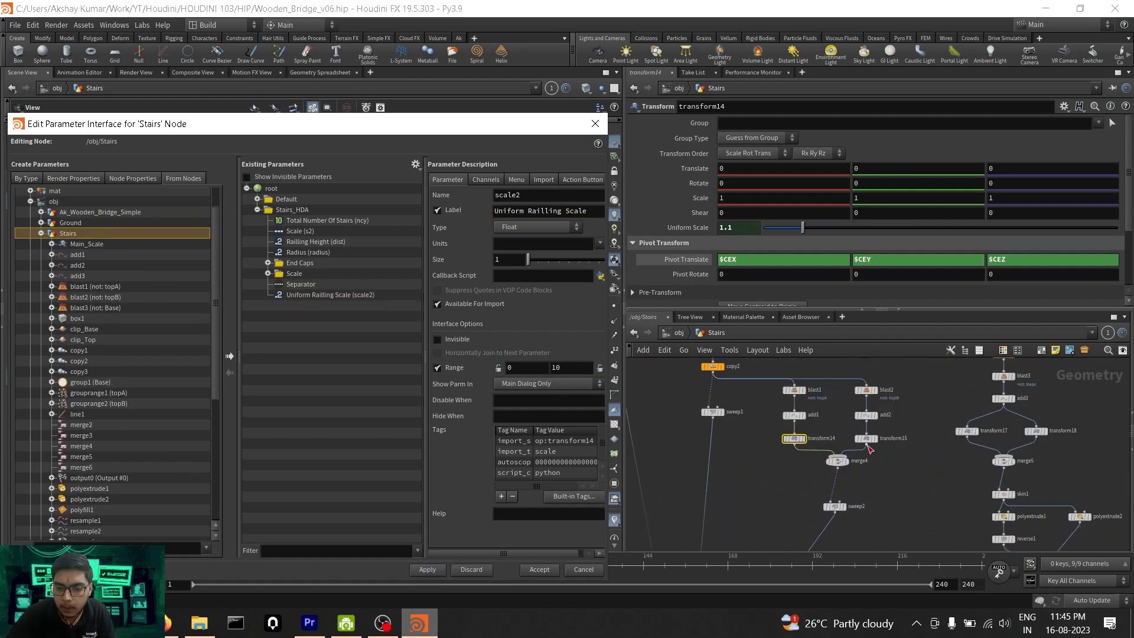
{"action": "left_click_drag", "start_coordinate": [825, 424], "coordinate": [858, 437]}
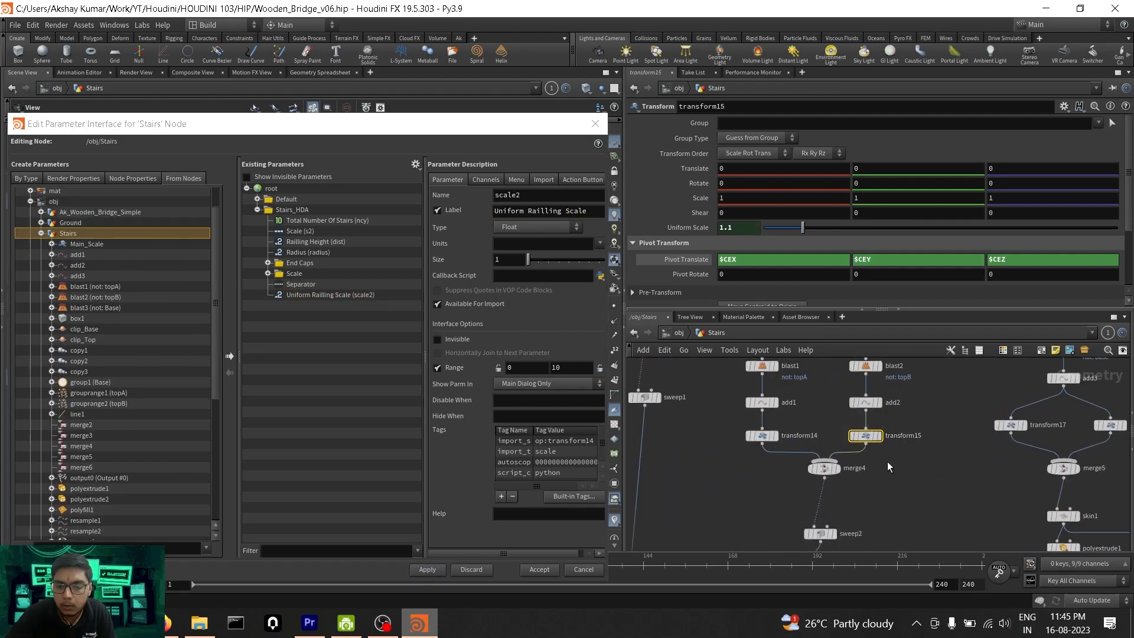
{"action": "scroll", "coordinate": [908, 483], "scroll_direction": "down", "scroll_amount": 5}
{"action": "middle_click_drag", "start_coordinate": [912, 495], "coordinate": [851, 422]}
{"action": "middle_click_drag", "start_coordinate": [912, 458], "coordinate": [816, 498]}
{"action": "middle_click_drag", "start_coordinate": [887, 434], "coordinate": [881, 500]}
{"action": "scroll", "coordinate": [863, 490], "scroll_direction": "up", "scroll_amount": 5}
{"action": "middle_click_drag", "start_coordinate": [810, 432], "coordinate": [828, 384]}
{"action": "scroll", "coordinate": [831, 509], "scroll_direction": "down", "scroll_amount": 4}
{"action": "scroll", "coordinate": [825, 448], "scroll_direction": "up", "scroll_amount": 2}
{"action": "scroll", "coordinate": [826, 448], "scroll_direction": "up", "scroll_amount": 2}
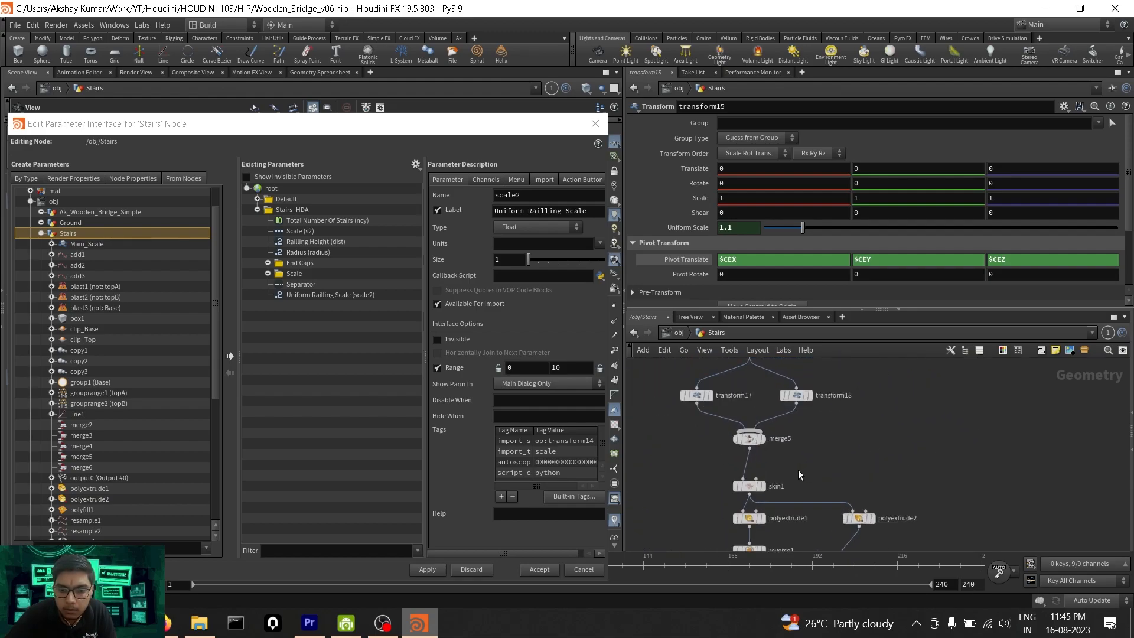
{"action": "scroll", "coordinate": [853, 486], "scroll_direction": "down", "scroll_amount": 3}
{"action": "scroll", "coordinate": [878, 501], "scroll_direction": "up", "scroll_amount": 3}
{"action": "middle_click_drag", "start_coordinate": [853, 487], "coordinate": [926, 424]}
{"action": "scroll", "coordinate": [912, 488], "scroll_direction": "down", "scroll_amount": 2}
{"action": "middle_click_drag", "start_coordinate": [913, 487], "coordinate": [884, 441]}
{"action": "scroll", "coordinate": [816, 459], "scroll_direction": "down", "scroll_amount": 2}
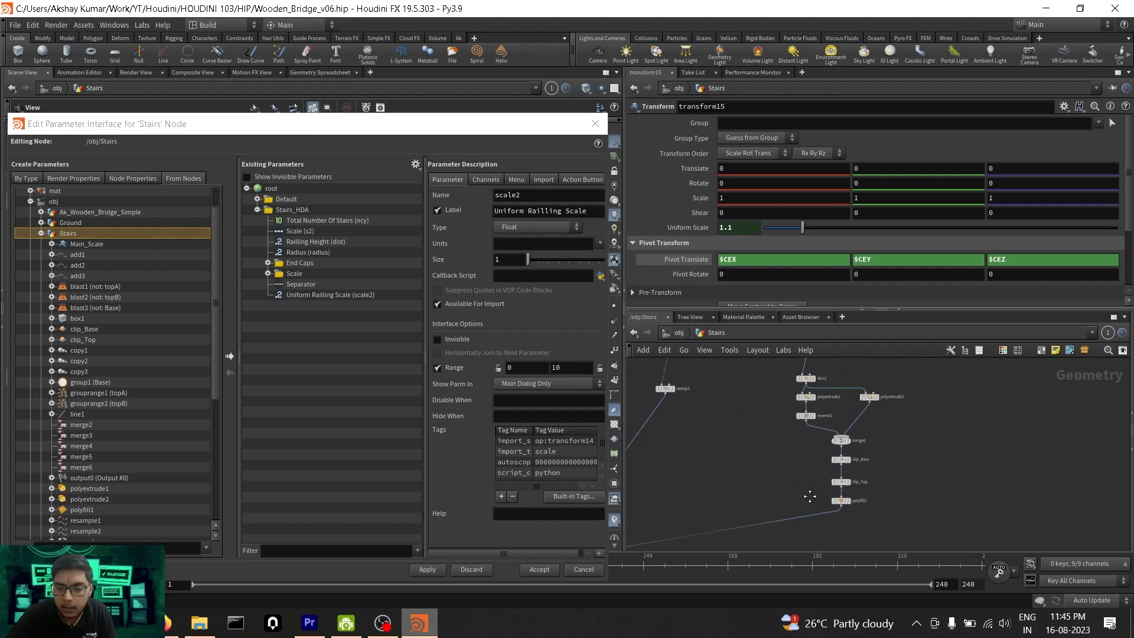
{"action": "middle_click_drag", "start_coordinate": [765, 399], "coordinate": [781, 475]}
{"action": "scroll", "coordinate": [880, 418], "scroll_direction": "down", "scroll_amount": 2}
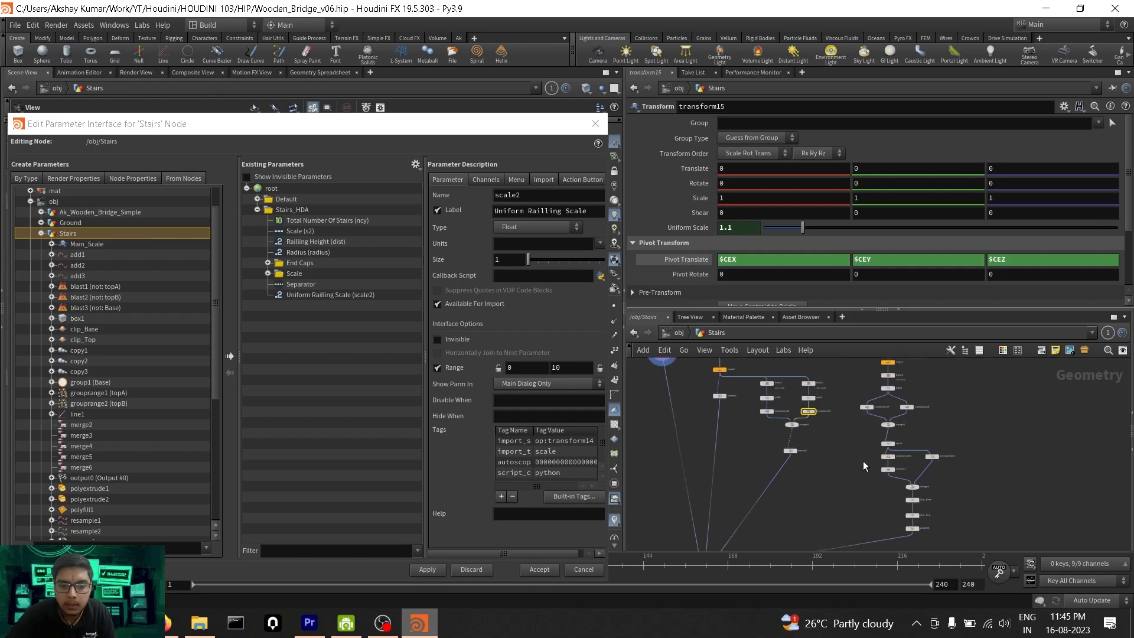
Accept the parameter interface edits and select the Stairs node at object level, showing its Stairs_HDA controls.
{"action": "left_click", "coordinate": [540, 569]}
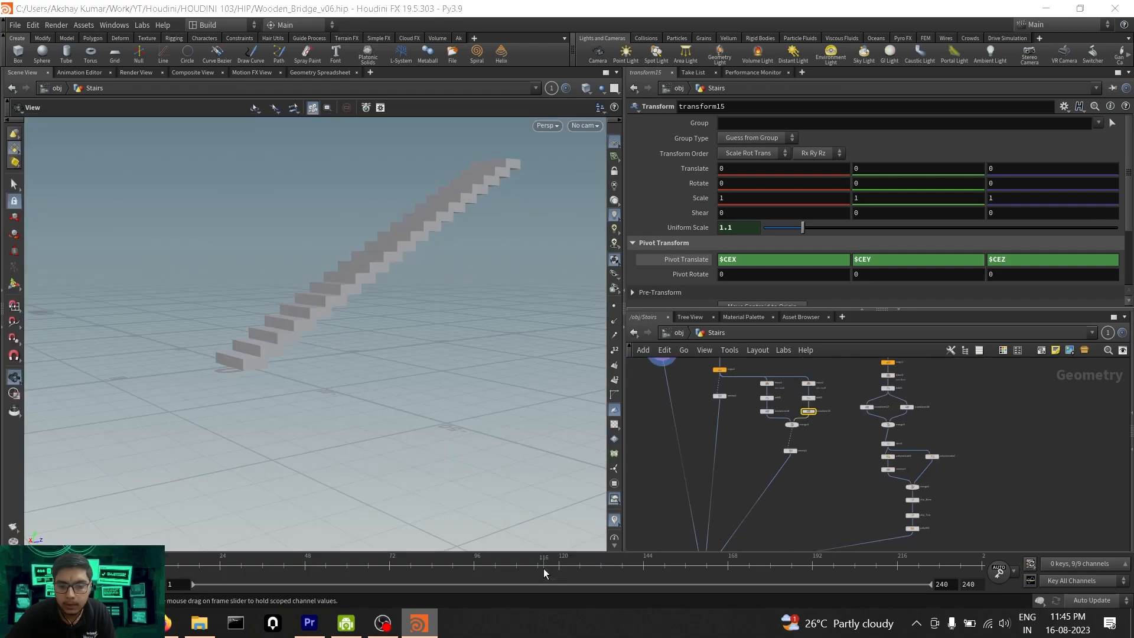
{"action": "key", "text": "u"}
{"action": "left_click", "coordinate": [790, 467]}
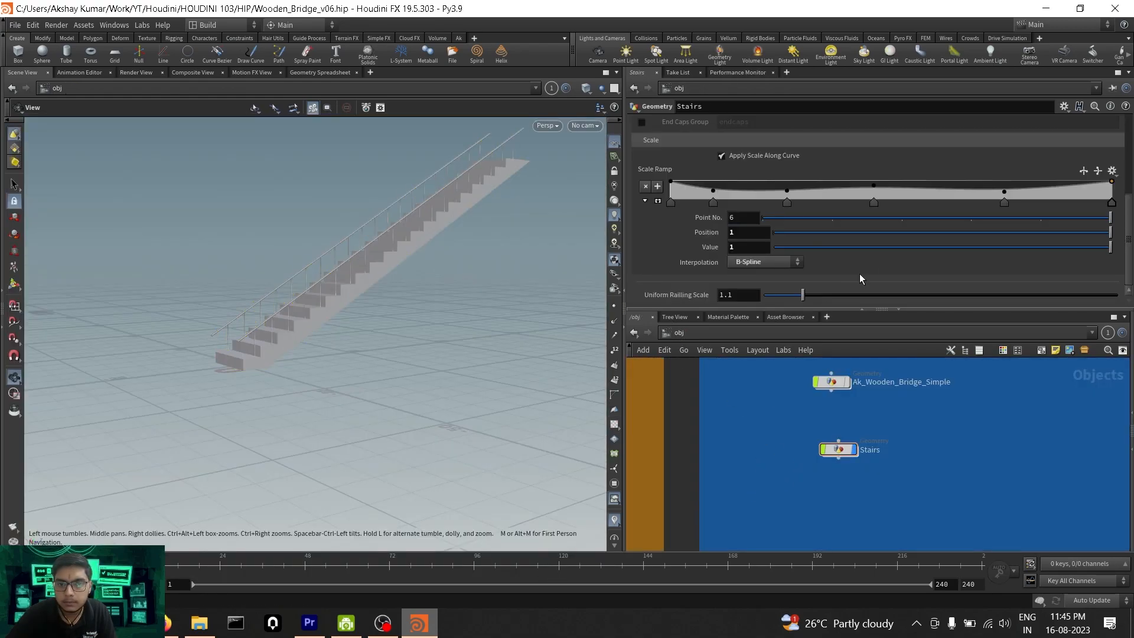
{"action": "scroll", "coordinate": [873, 269], "scroll_direction": "up", "scroll_amount": 4}
{"action": "left_click_drag", "start_coordinate": [383, 236], "coordinate": [419, 272]}
{"action": "left_click_drag", "start_coordinate": [792, 429], "coordinate": [930, 486]}
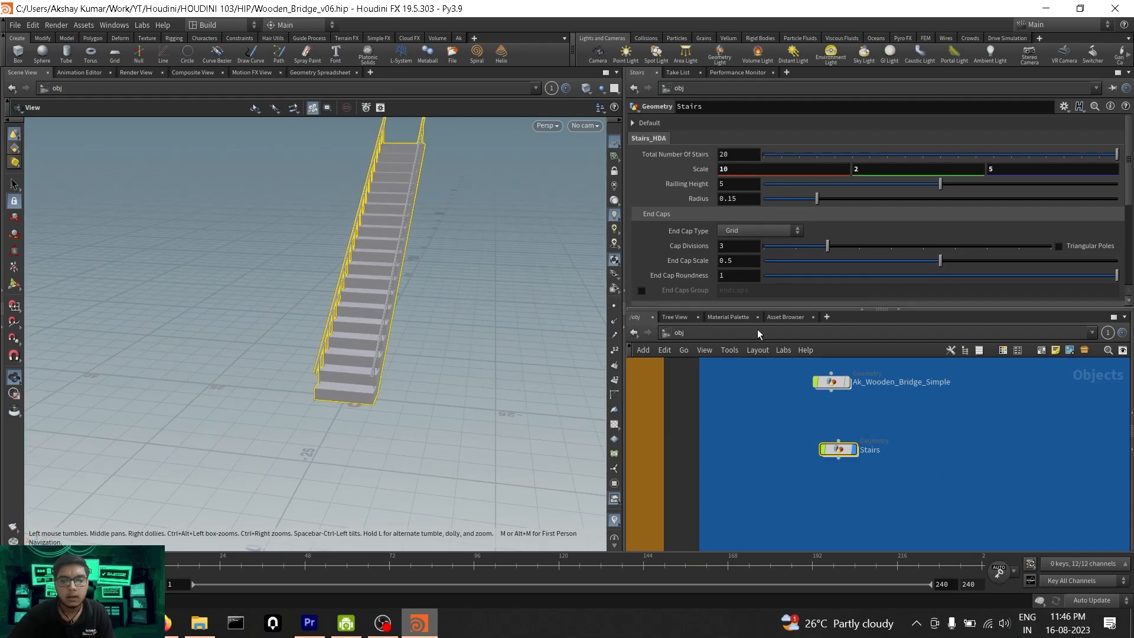
Revert the staircase's Scale to its default 20, 1, 2 and raise the third Scale Ramp point's value to 1.
{"action": "middle_click", "coordinate": [687, 168], "text": "ctrl"}
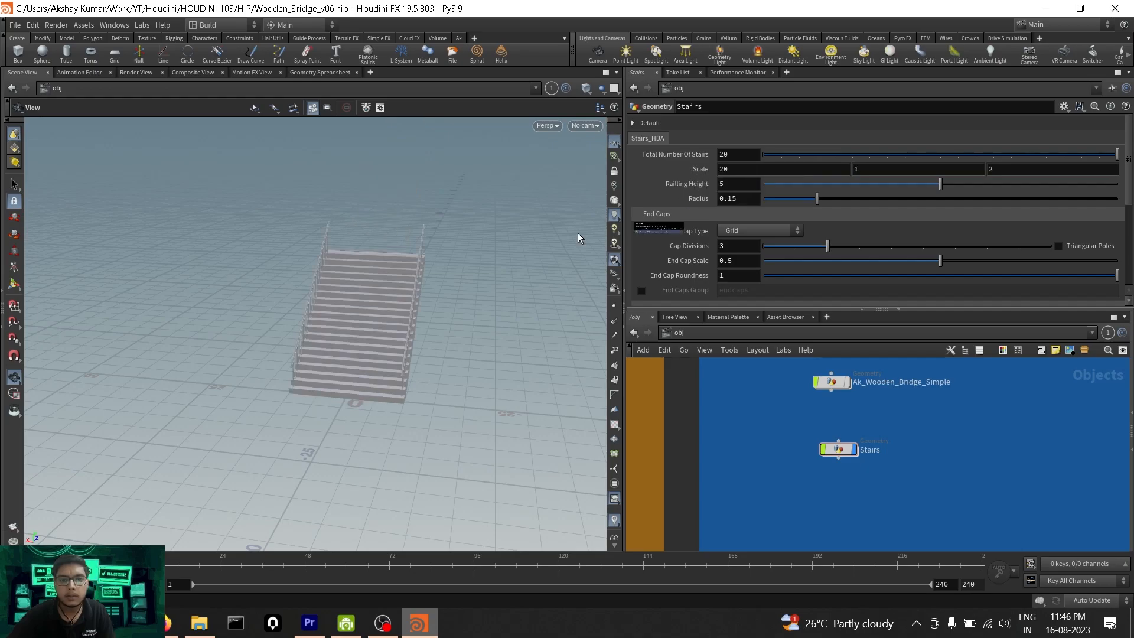
{"action": "left_click_drag", "start_coordinate": [388, 309], "coordinate": [579, 295]}
{"action": "scroll", "coordinate": [792, 253], "scroll_direction": "down", "scroll_amount": 5}
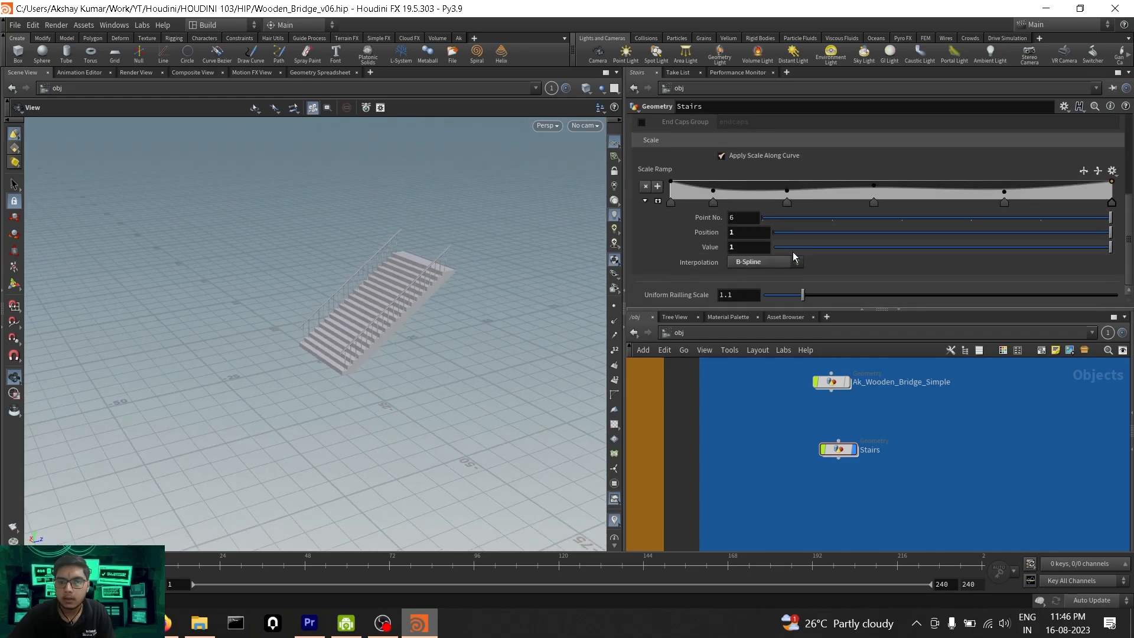
{"action": "left_click", "coordinate": [788, 203]}
{"action": "left_click_drag", "start_coordinate": [787, 190], "coordinate": [786, 179]}
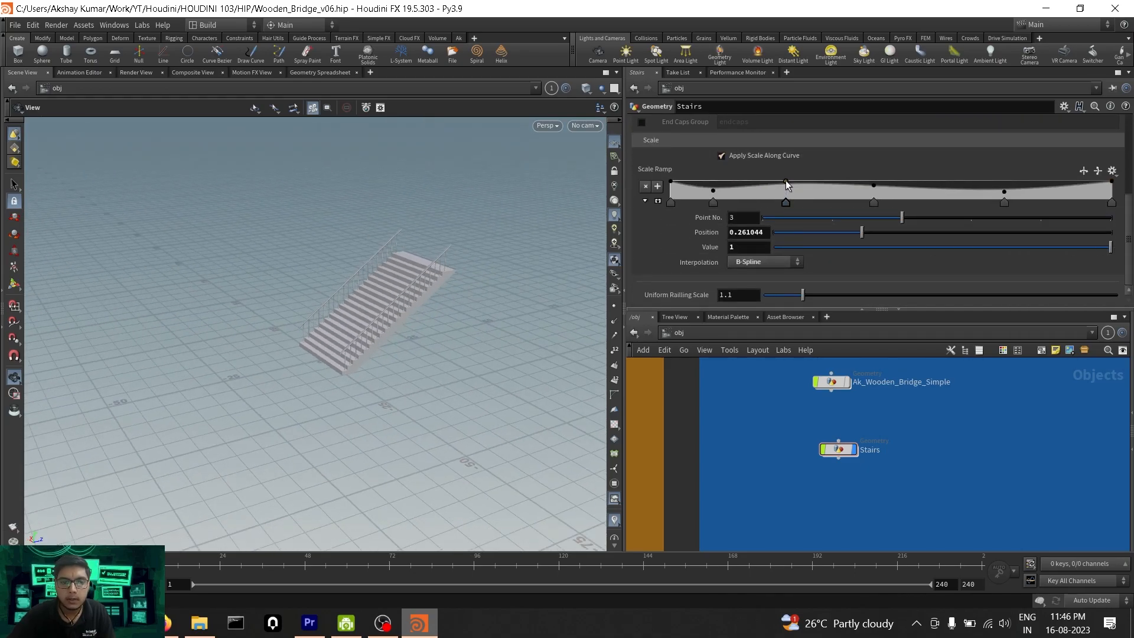
{"action": "scroll", "coordinate": [340, 326], "scroll_direction": "up", "scroll_amount": 4}
{"action": "scroll", "coordinate": [340, 327], "scroll_direction": "up", "scroll_amount": 5}
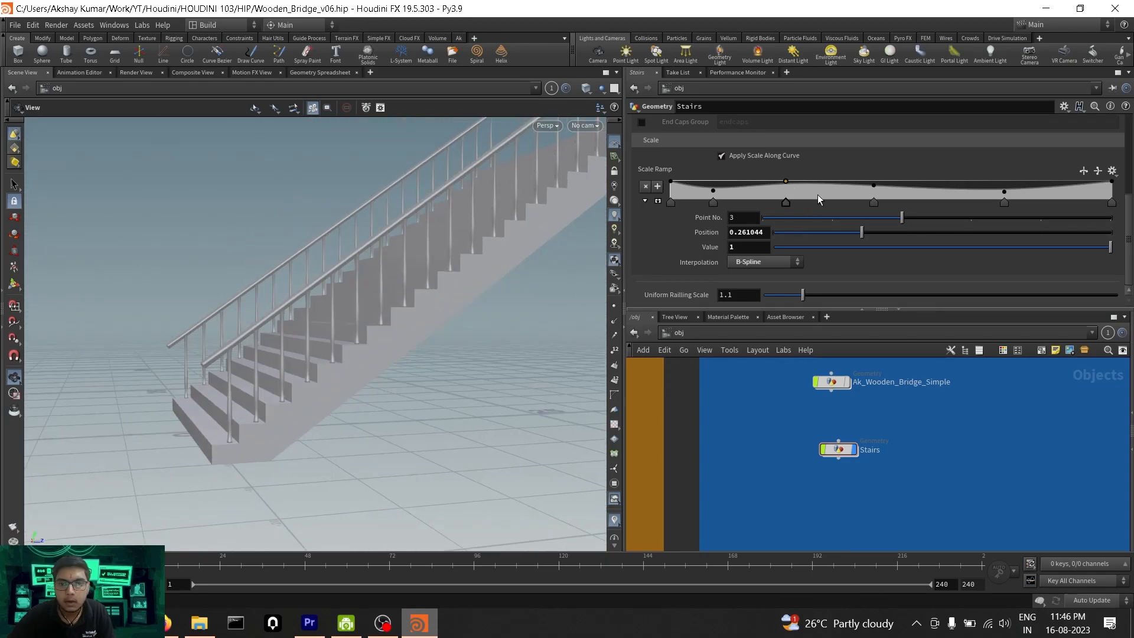
Shift the fourth Scale Ramp point slightly towards the end and lower it, and reduce the fifth point's value to about 0.186.
{"action": "left_click", "coordinate": [869, 185]}
{"action": "key", "text": "Delete"}
{"action": "mouse_move", "coordinate": [929, 233]}
{"action": "left_mouse_down"}
{"action": "mouse_move", "coordinate": [801, 232]}
{"action": "mouse_move", "coordinate": [949, 242]}
{"action": "left_mouse_up"}
{"action": "left_click_drag", "start_coordinate": [1026, 248], "coordinate": [899, 258]}
{"action": "left_click", "coordinate": [1004, 203]}
{"action": "left_click_drag", "start_coordinate": [906, 248], "coordinate": [835, 251]}
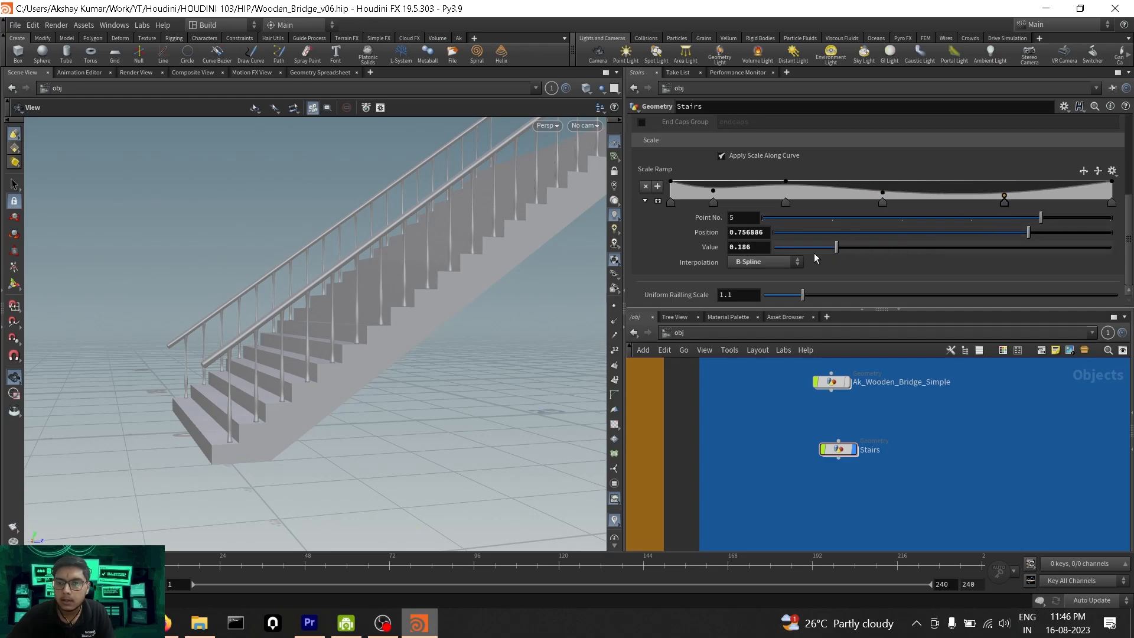
Try a Uniform Railling Scale of 1.29 on the staircase and inspect the railings from several angles.
{"action": "right_click_drag", "start_coordinate": [436, 289], "coordinate": [321, 329], "text": "alt"}
{"action": "mouse_move", "coordinate": [321, 329]}
{"action": "left_mouse_down", "text": "alt"}
{"action": "mouse_move", "coordinate": [375, 309]}
{"action": "mouse_move", "coordinate": [324, 346]}
{"action": "left_mouse_up", "text": "alt"}
{"action": "right_click_drag", "start_coordinate": [323, 346], "coordinate": [315, 356], "text": "alt"}
{"action": "left_click_drag", "start_coordinate": [315, 355], "coordinate": [401, 372], "text": "alt"}
{"action": "left_click_drag", "start_coordinate": [787, 433], "coordinate": [920, 481]}
{"action": "mouse_move", "coordinate": [803, 295]}
{"action": "left_mouse_down"}
{"action": "mouse_move", "coordinate": [839, 295]}
{"action": "mouse_move", "coordinate": [793, 302]}
{"action": "mouse_move", "coordinate": [810, 303]}
{"action": "left_mouse_up"}
{"action": "left_click_drag", "start_coordinate": [337, 362], "coordinate": [437, 375], "text": "alt"}
{"action": "left_click", "coordinate": [770, 474]}
{"action": "left_click_drag", "start_coordinate": [333, 349], "coordinate": [286, 350], "text": "alt"}
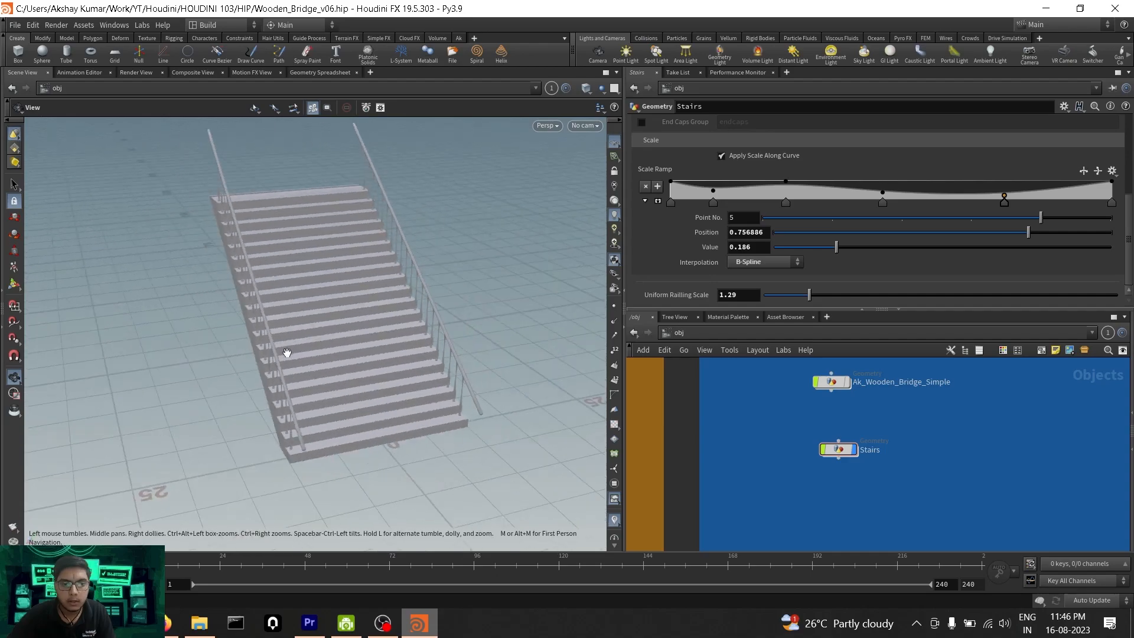
Open the Stairs node's parameter interface for editing, collapse the Default, End Caps and Scale folders, and select the Stairs_HDA folder.
{"action": "scroll", "coordinate": [681, 267], "scroll_direction": "up", "scroll_amount": 6}
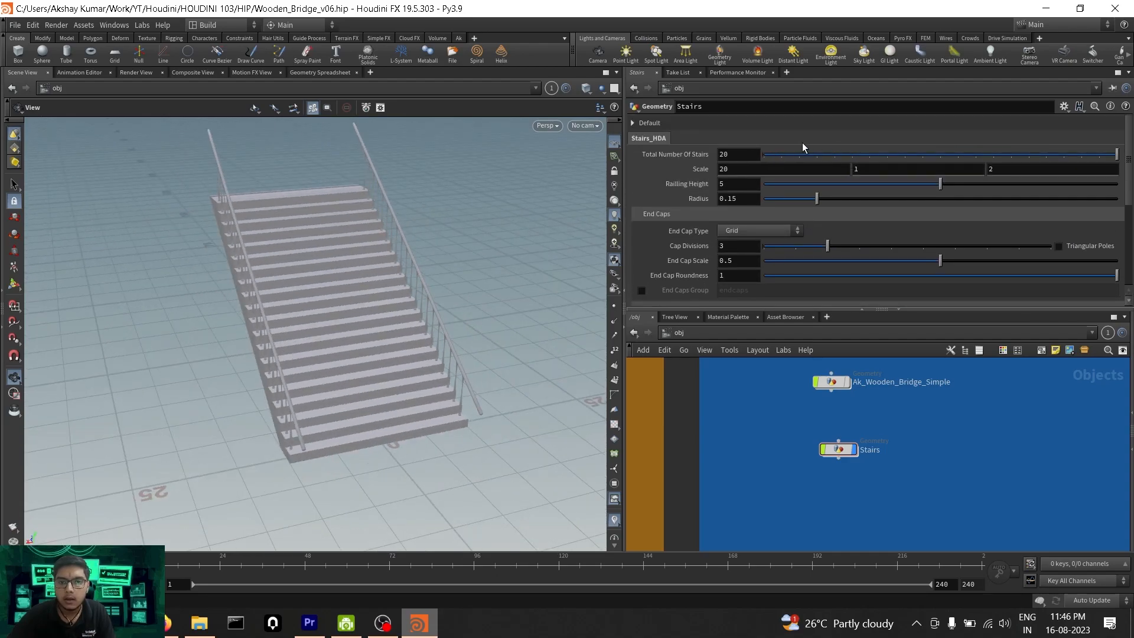
{"action": "left_click", "coordinate": [836, 449]}
{"action": "left_click", "coordinate": [1064, 107]}
{"action": "left_click", "coordinate": [998, 119]}
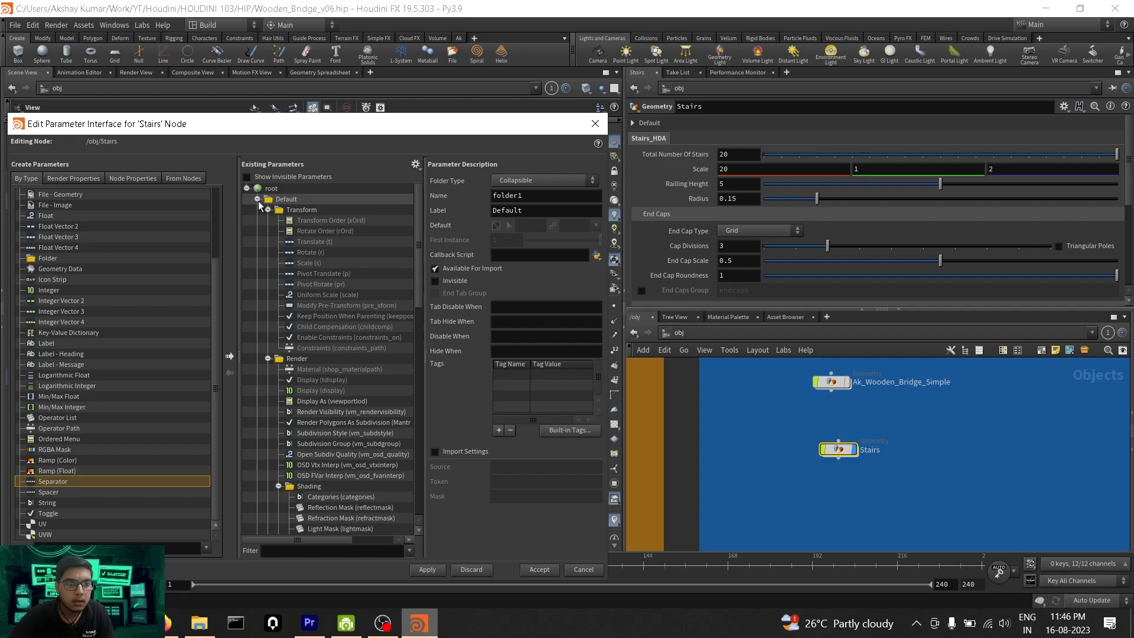
{"action": "left_click", "coordinate": [257, 200]}
{"action": "left_click", "coordinate": [343, 209]}
{"action": "left_click", "coordinate": [268, 263]}
{"action": "left_click", "coordinate": [268, 274]}
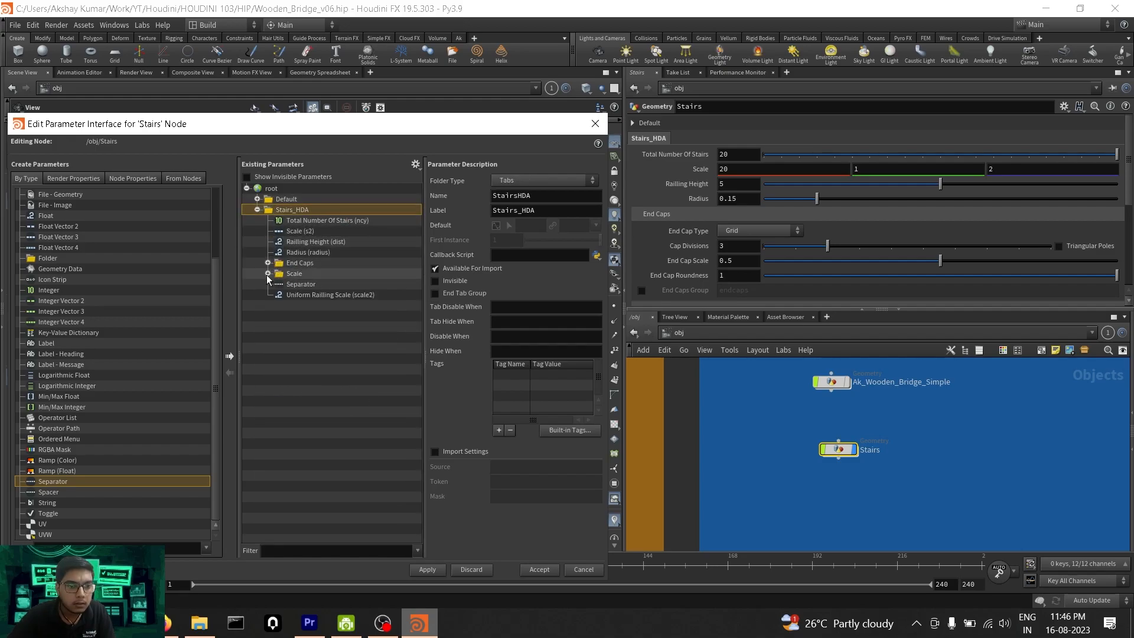
Add a Label parameter at the start of the Stairs_HDA folder with its main label disabled and Label 1 reading "Stairs Parameters", and accept.
{"action": "scroll", "coordinate": [94, 444], "scroll_direction": "up", "scroll_amount": 3}
{"action": "left_click", "coordinate": [87, 437]}
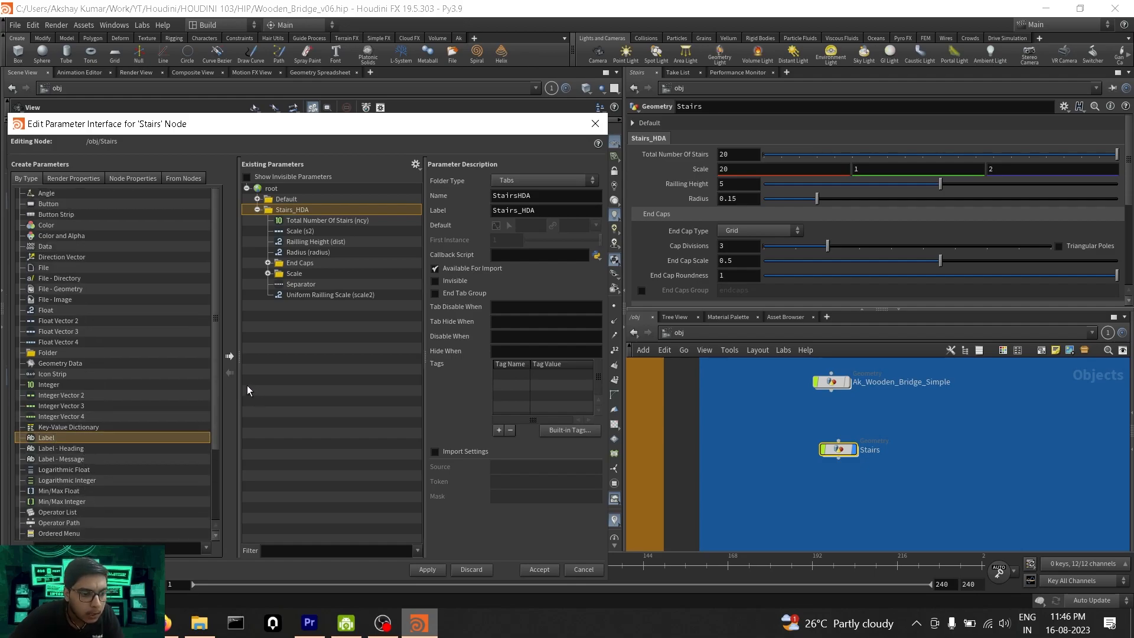
{"action": "left_click", "coordinate": [229, 360]}
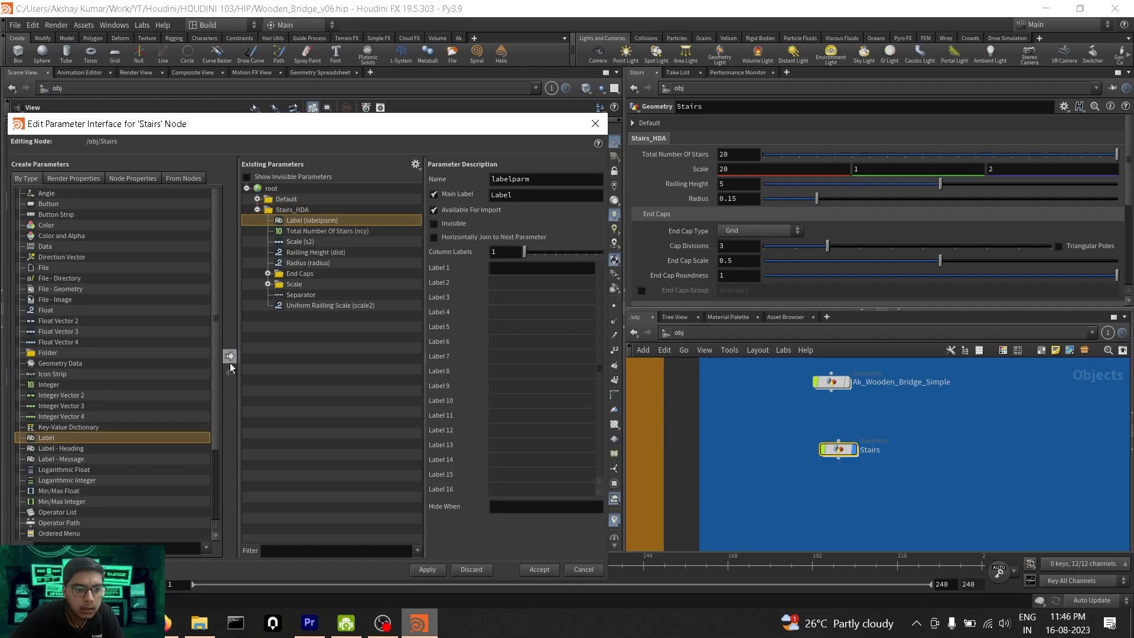
{"action": "left_click", "coordinate": [435, 193]}
{"action": "left_click", "coordinate": [536, 266]}
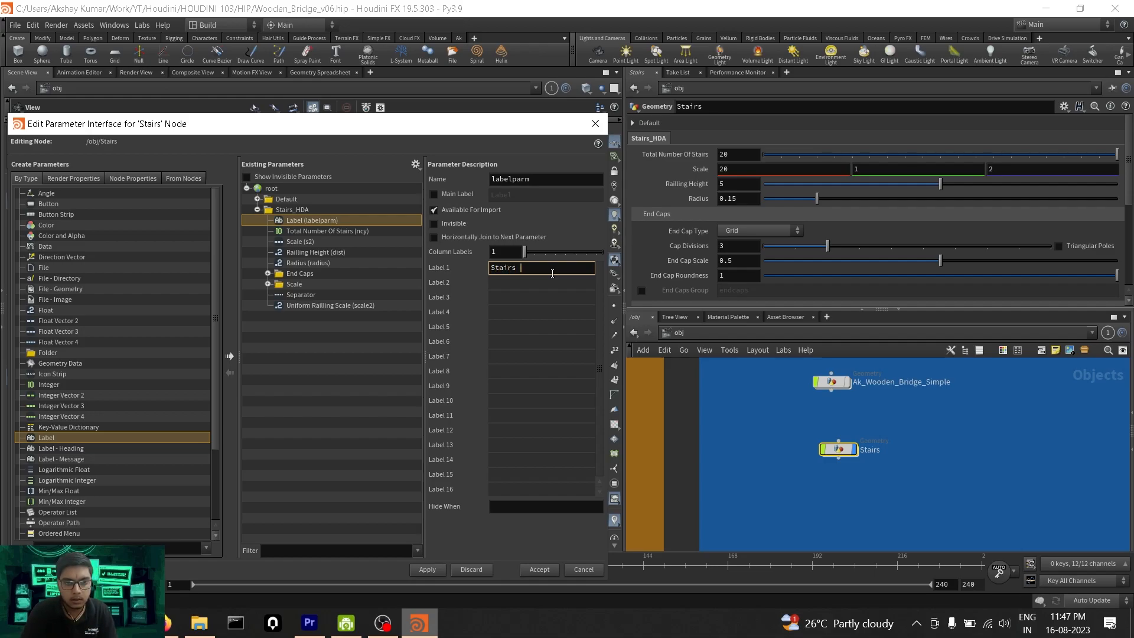
{"action": "type", "text": "Stairs Parameters"}
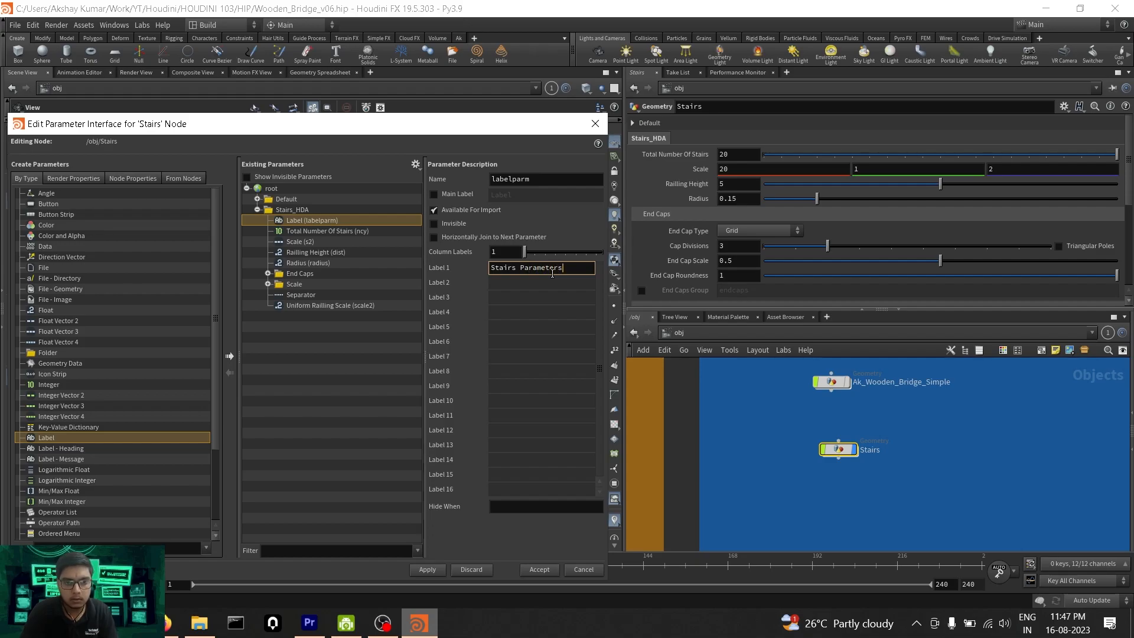
{"action": "left_click", "coordinate": [540, 569]}
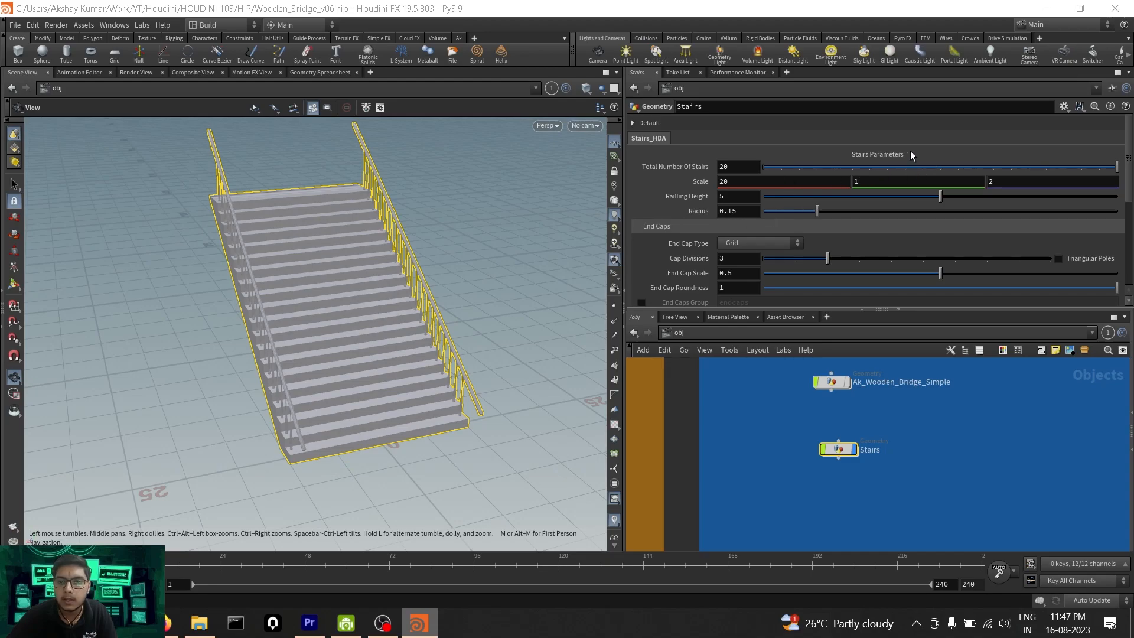
Set the Stairs node's Uniform Railling Scale to 1.1.
{"action": "scroll", "coordinate": [894, 219], "scroll_direction": "down", "scroll_amount": 5}
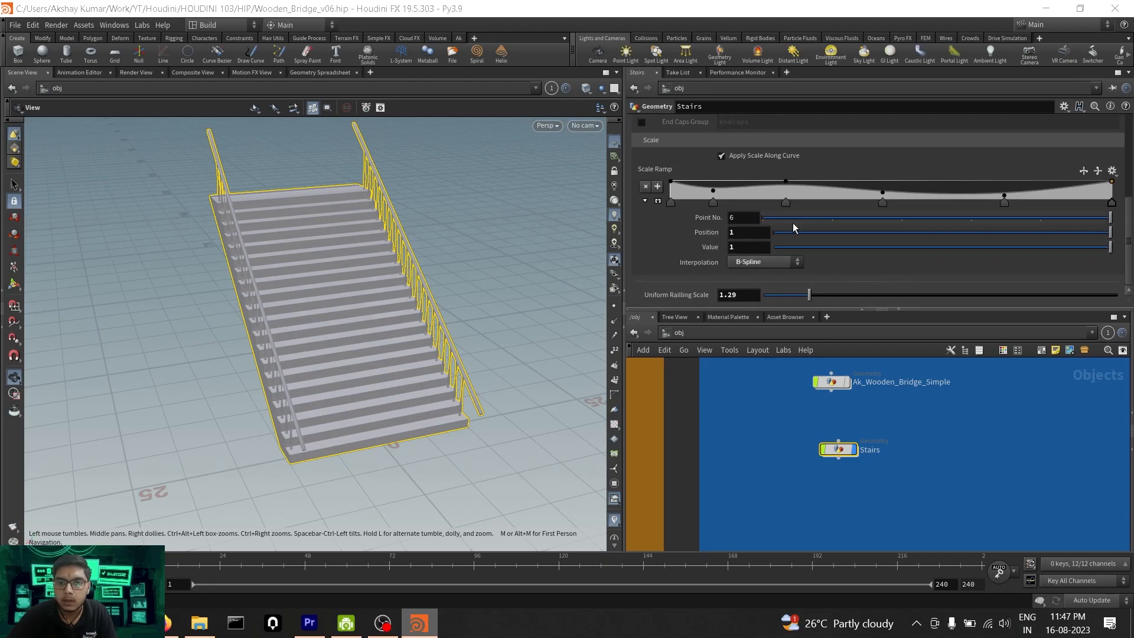
{"action": "left_click_drag", "start_coordinate": [520, 373], "coordinate": [383, 317]}
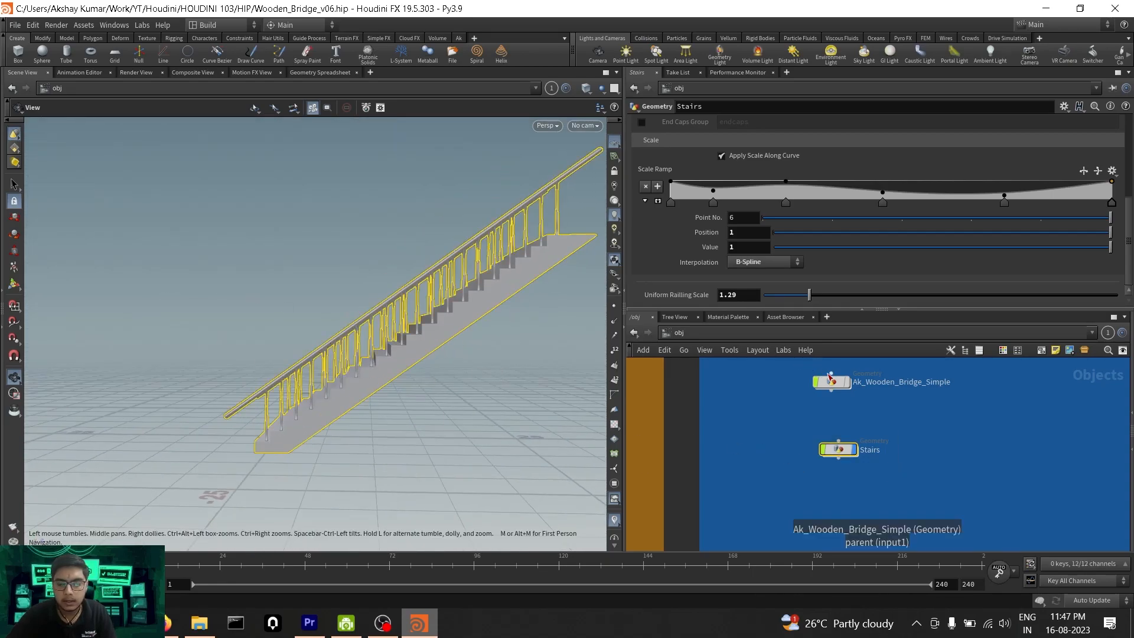
{"action": "type", "text": "1.1"}
{"action": "key", "text": "Return"}
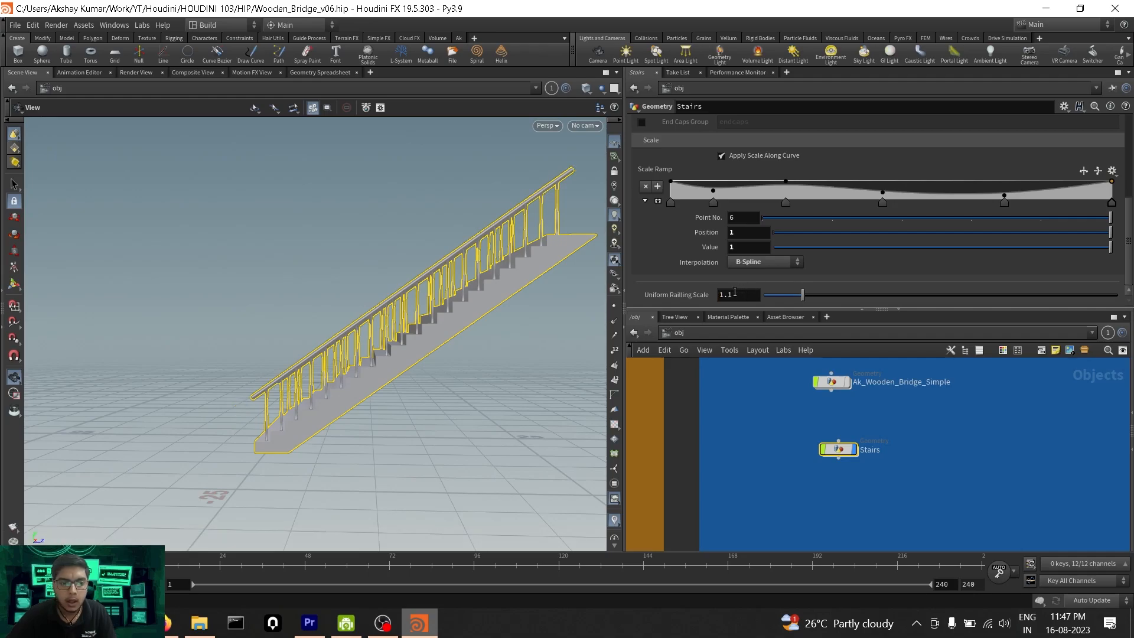
{"action": "scroll", "coordinate": [679, 272], "scroll_direction": "up", "scroll_amount": 6}
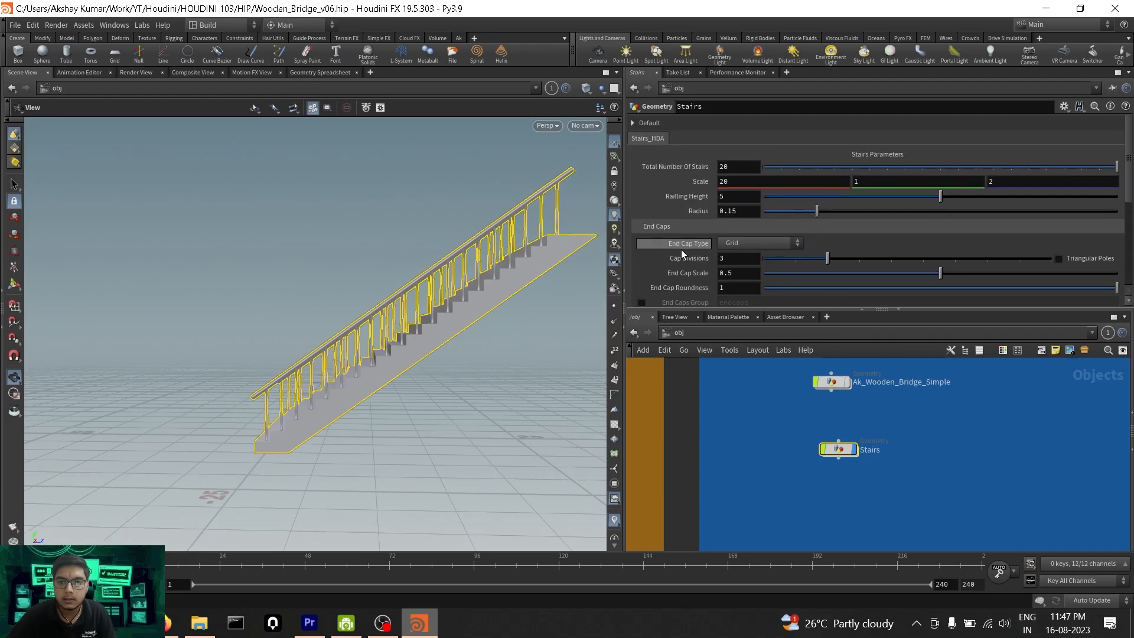
{"action": "left_click", "coordinate": [820, 459]}
{"action": "middle_click_drag", "start_coordinate": [851, 489], "coordinate": [826, 489]}
{"action": "left_click_drag", "start_coordinate": [768, 476], "coordinate": [833, 449]}
{"action": "left_click_drag", "start_coordinate": [414, 390], "coordinate": [384, 423]}
{"action": "middle_click_drag", "start_coordinate": [827, 483], "coordinate": [789, 421]}
{"action": "left_click", "coordinate": [786, 468]}
{"action": "scroll", "coordinate": [785, 467], "scroll_direction": "down", "scroll_amount": 4}
{"action": "scroll", "coordinate": [789, 487], "scroll_direction": "up", "scroll_amount": 3}
{"action": "left_click", "coordinate": [782, 463]}
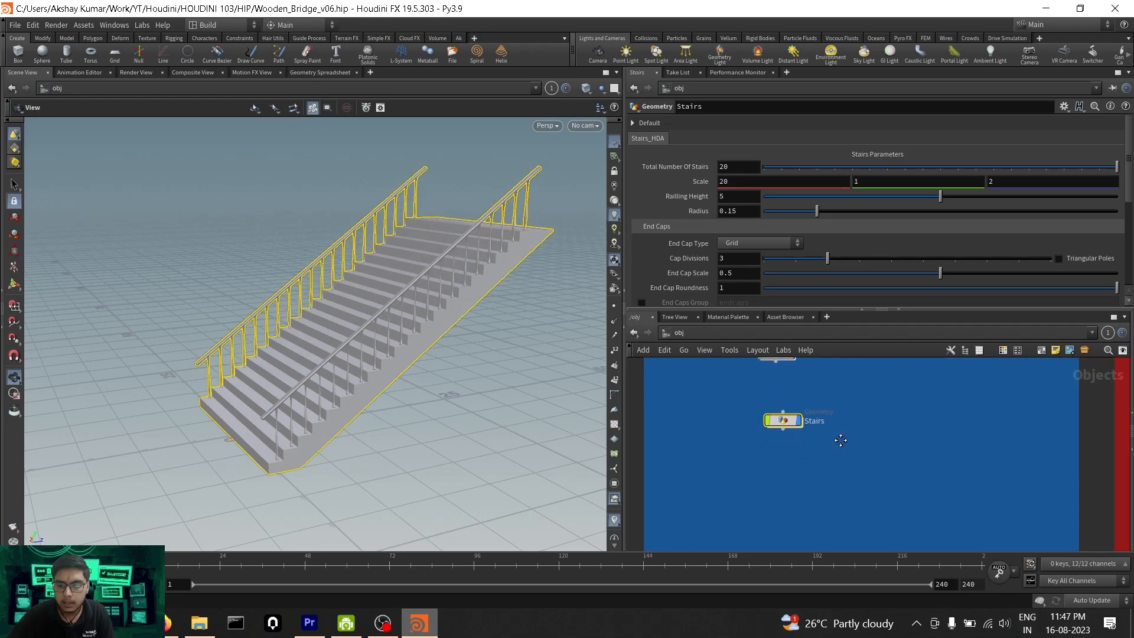
Create a new digital asset from the Stairs node with type name Stairs, branch dev and version 1.0, choosing No Changes for the modified parameter layouts.
{"action": "right_click", "coordinate": [788, 419]}
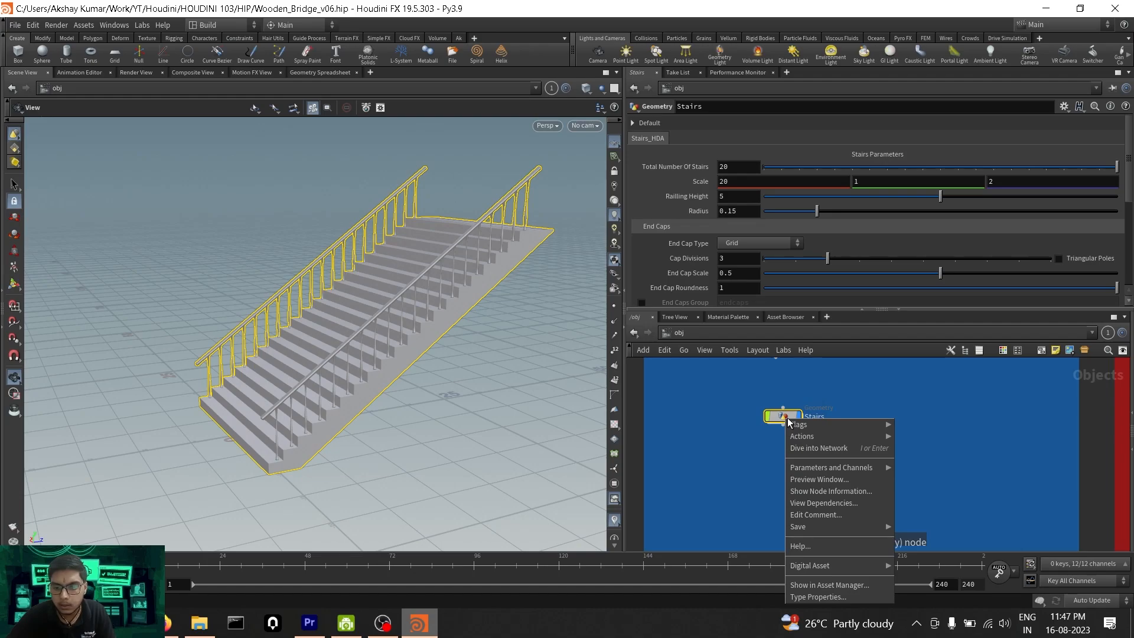
{"action": "mouse_move", "coordinate": [829, 571]}
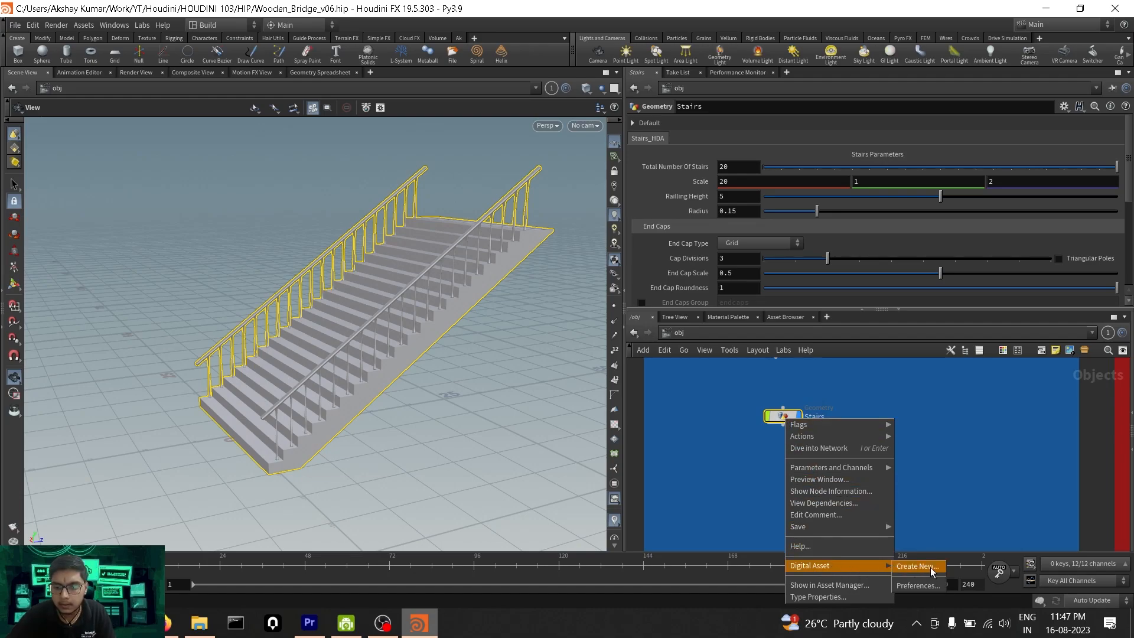
{"action": "left_click", "coordinate": [915, 566]}
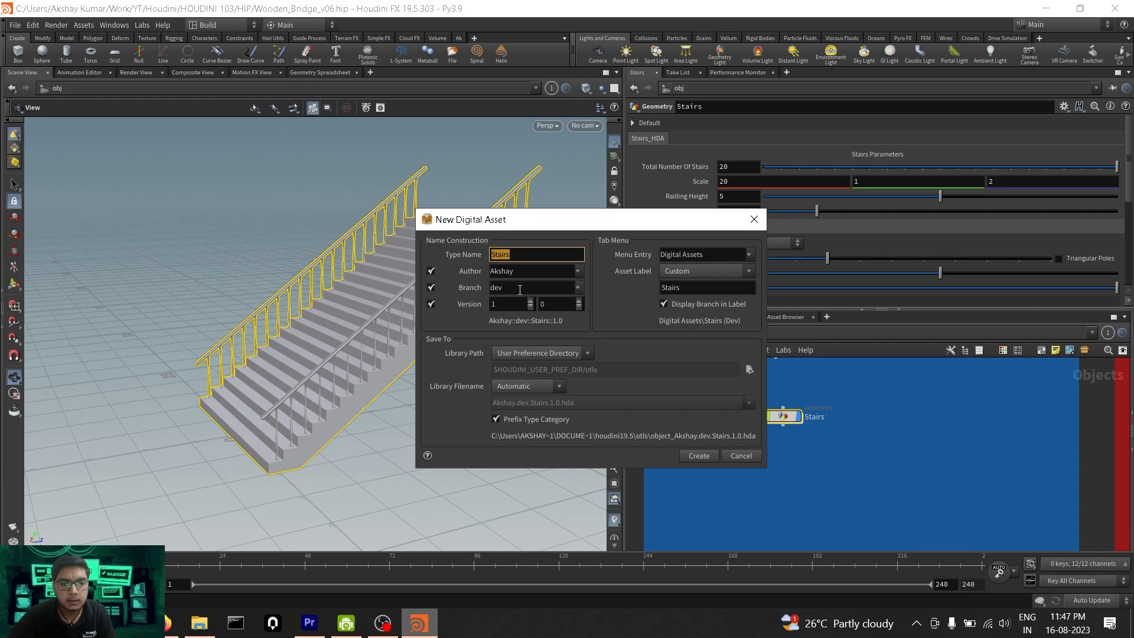
{"action": "left_click", "coordinate": [578, 289]}
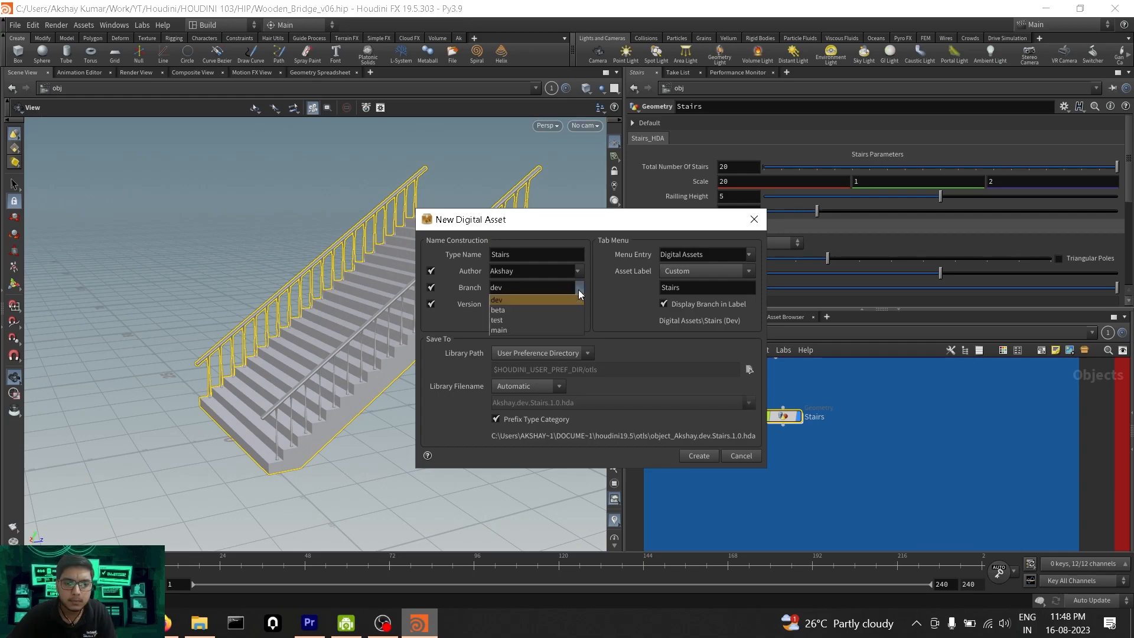
{"action": "left_click", "coordinate": [580, 290]}
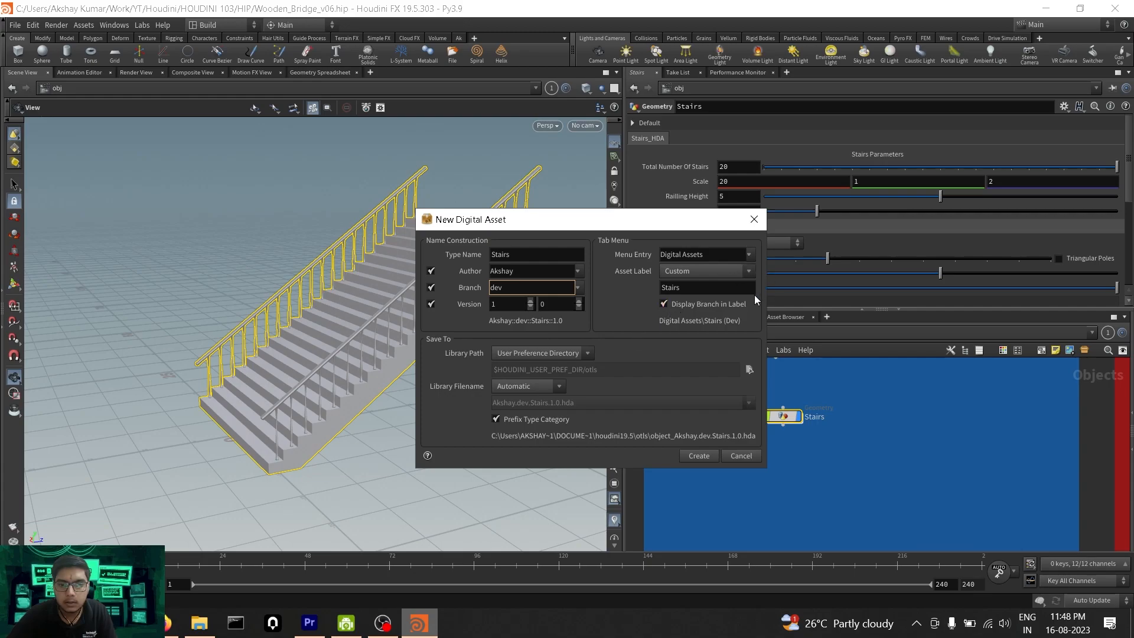
{"action": "left_click", "coordinate": [697, 456]}
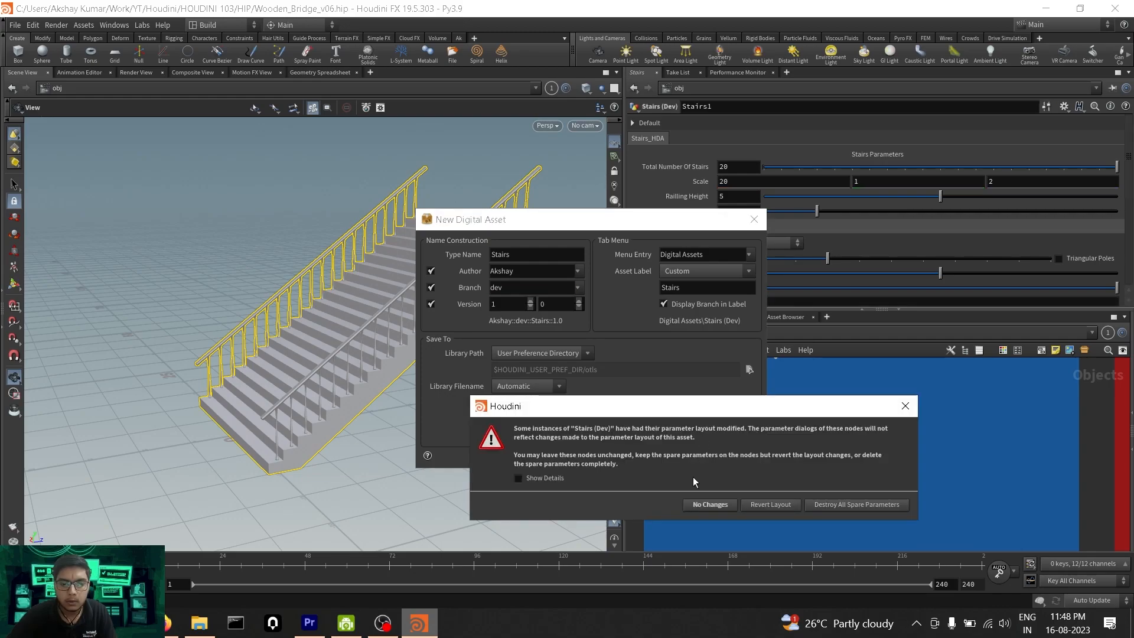
{"action": "left_click_drag", "start_coordinate": [724, 409], "coordinate": [561, 286]}
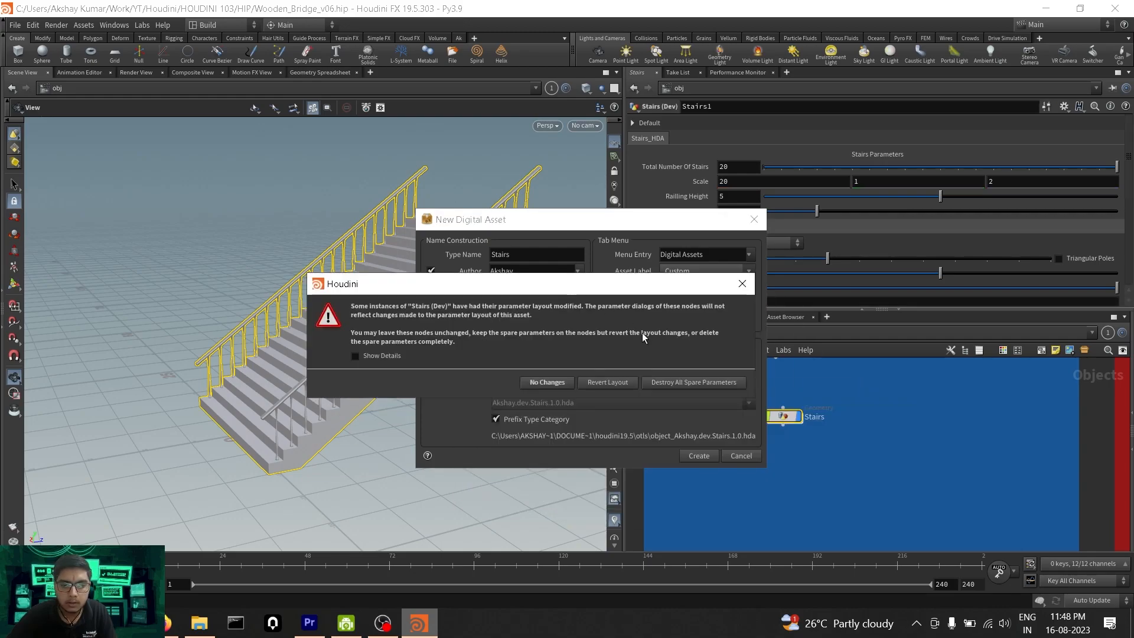
{"action": "left_click", "coordinate": [554, 383]}
Open the icon chooser from the Stairs asset's type properties and go to the hicon:/SVGIcons.index folder.
{"action": "left_click_drag", "start_coordinate": [609, 158], "coordinate": [568, 101]}
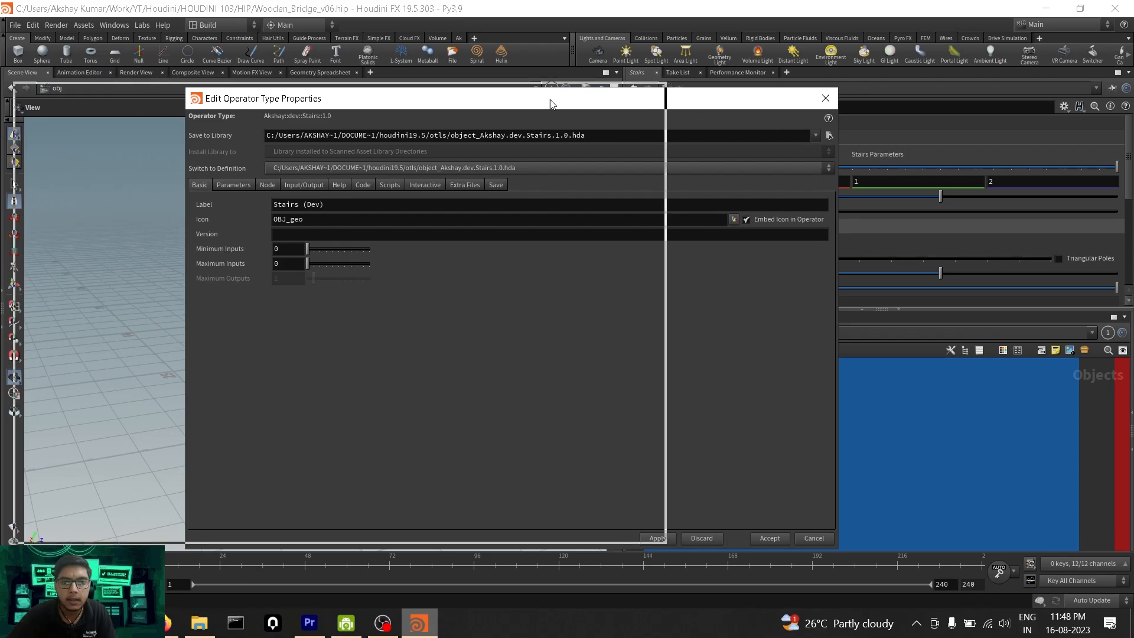
{"action": "left_click_drag", "start_coordinate": [577, 98], "coordinate": [360, 91]}
{"action": "scroll", "coordinate": [780, 417], "scroll_direction": "up", "scroll_amount": 3}
{"action": "mouse_move", "coordinate": [785, 408]}
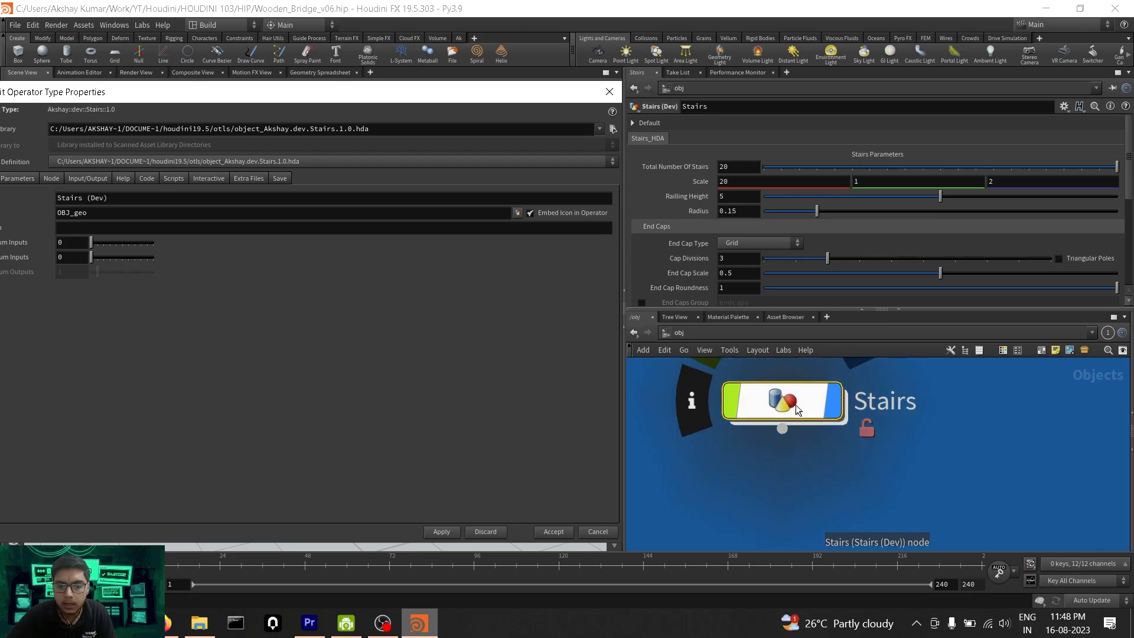
{"action": "left_click", "coordinate": [518, 213]}
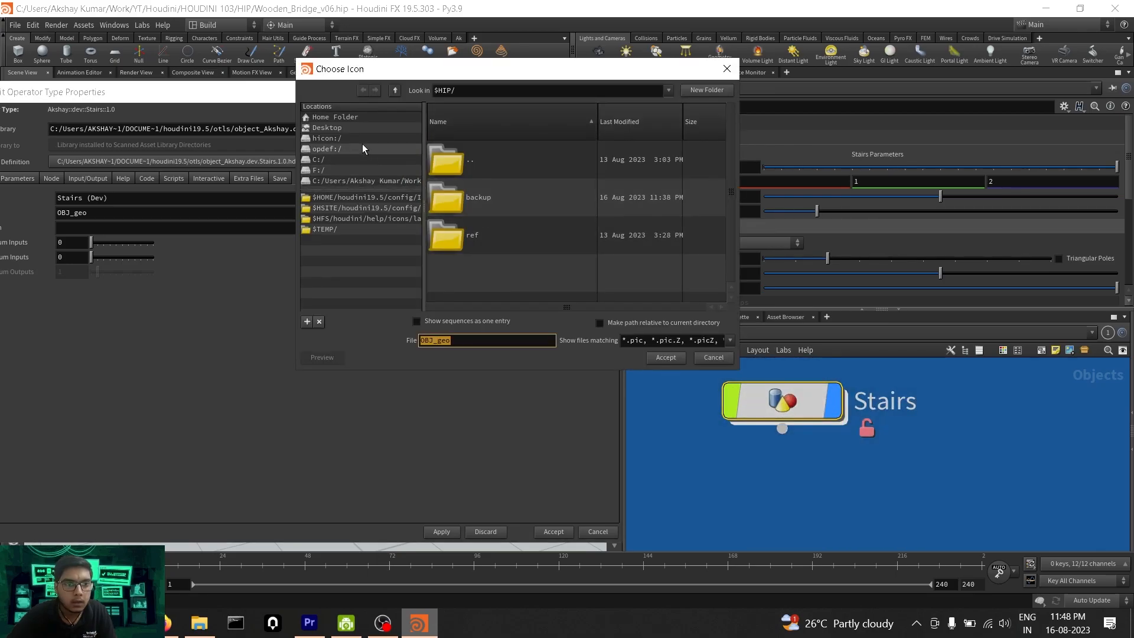
{"action": "left_click", "coordinate": [362, 141]}
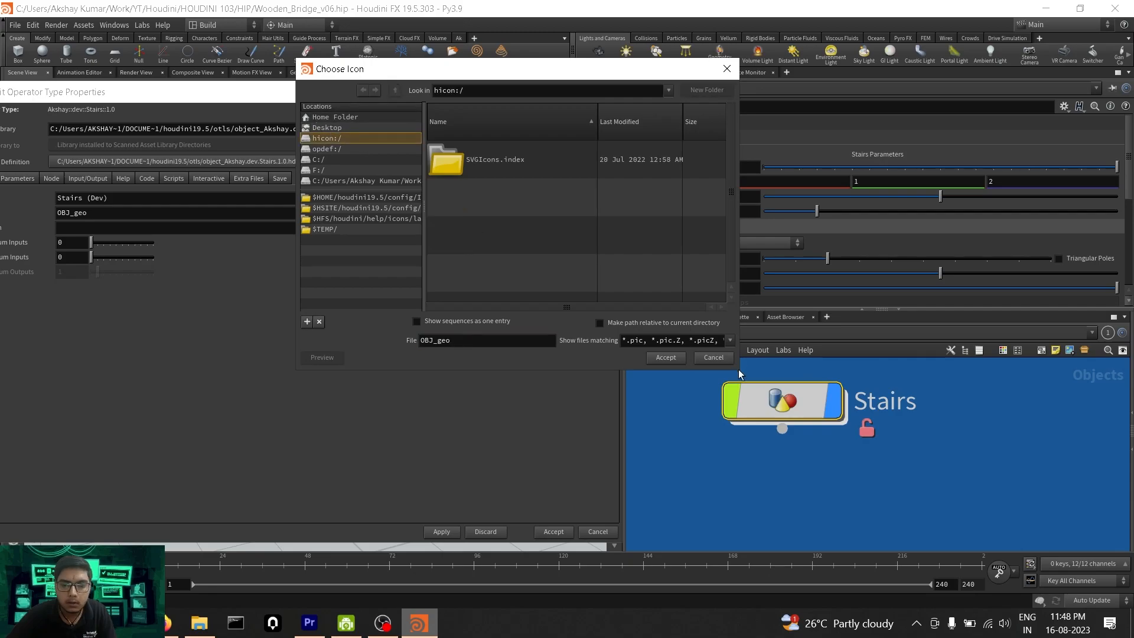
{"action": "left_click_drag", "start_coordinate": [739, 371], "coordinate": [817, 525]}
{"action": "left_click_drag", "start_coordinate": [669, 72], "coordinate": [469, 82]}
{"action": "double_click", "coordinate": [357, 170]}
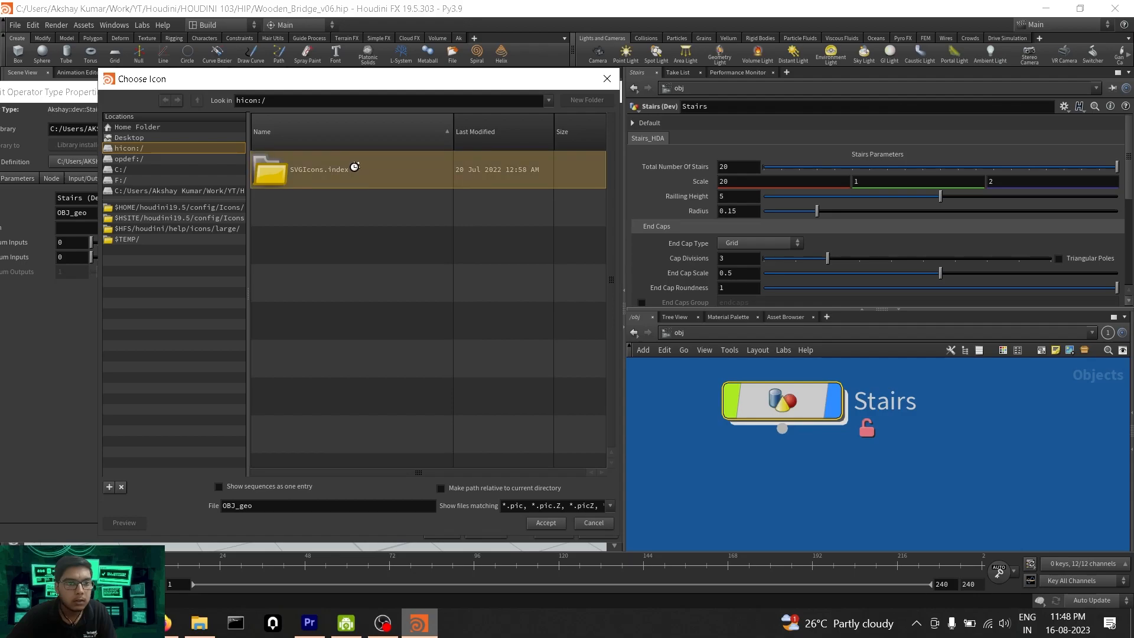
Set the asset's icon to VOP_min.svg and accept the type properties, choosing No Changes for the modified parameter layouts.
{"action": "scroll", "coordinate": [342, 327], "scroll_direction": "down", "scroll_amount": 5}
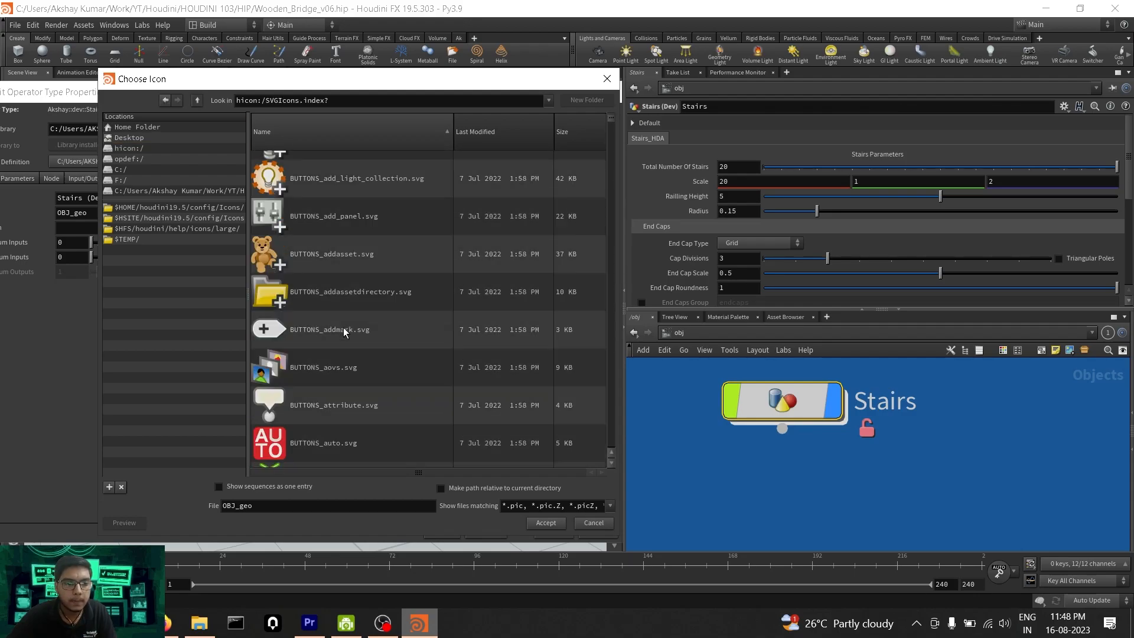
{"action": "scroll", "coordinate": [350, 279], "scroll_direction": "up", "scroll_amount": 5}
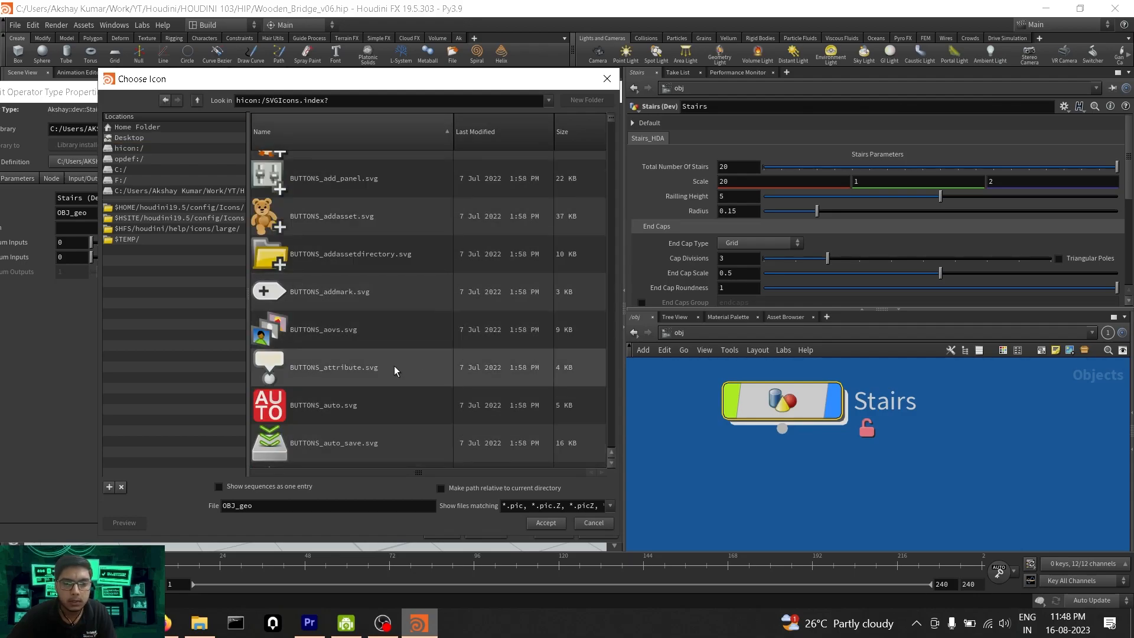
{"action": "scroll", "coordinate": [321, 336], "scroll_direction": "down", "scroll_amount": 6}
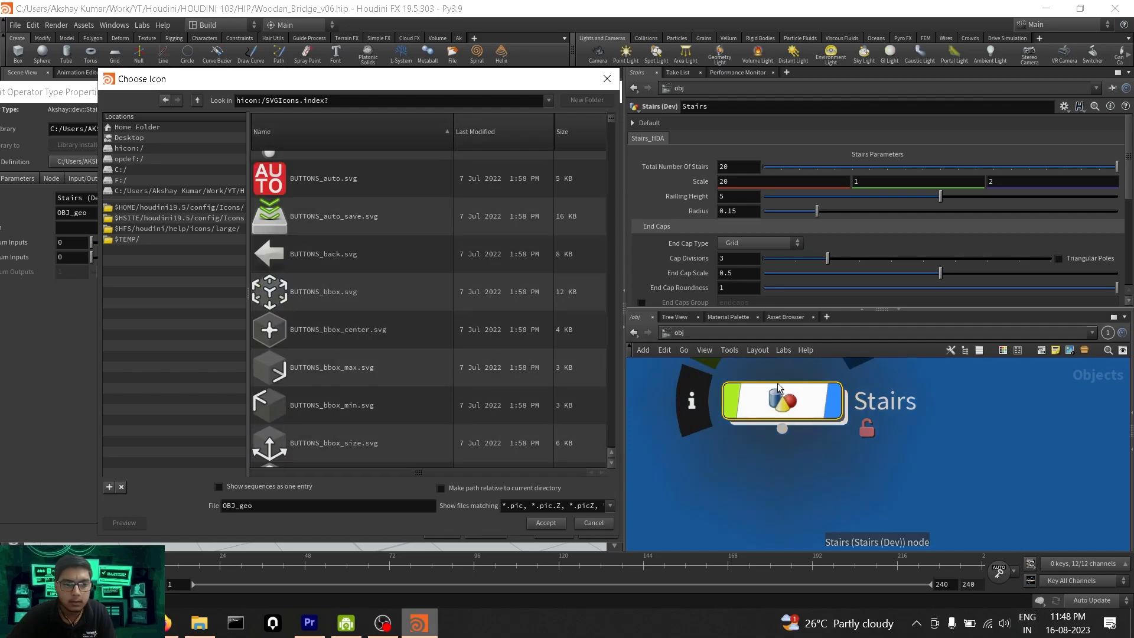
{"action": "scroll", "coordinate": [354, 324], "scroll_direction": "down", "scroll_amount": 10}
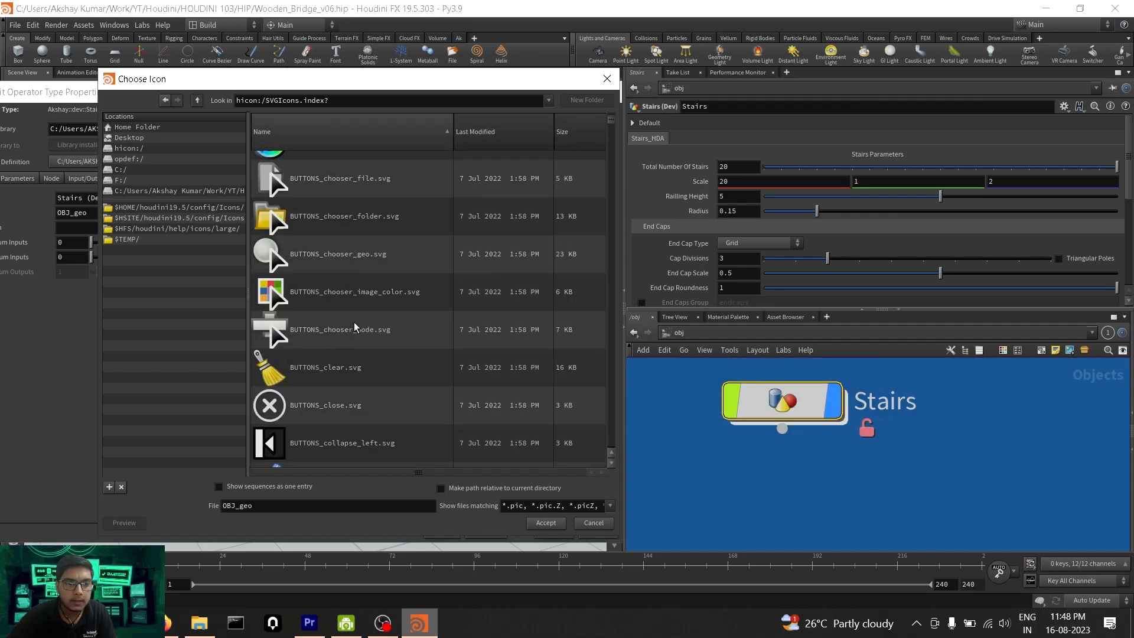
{"action": "scroll", "coordinate": [364, 346], "scroll_direction": "down", "scroll_amount": 12}
{"action": "scroll", "coordinate": [365, 341], "scroll_direction": "up", "scroll_amount": 6}
{"action": "scroll", "coordinate": [365, 340], "scroll_direction": "down", "scroll_amount": 10}
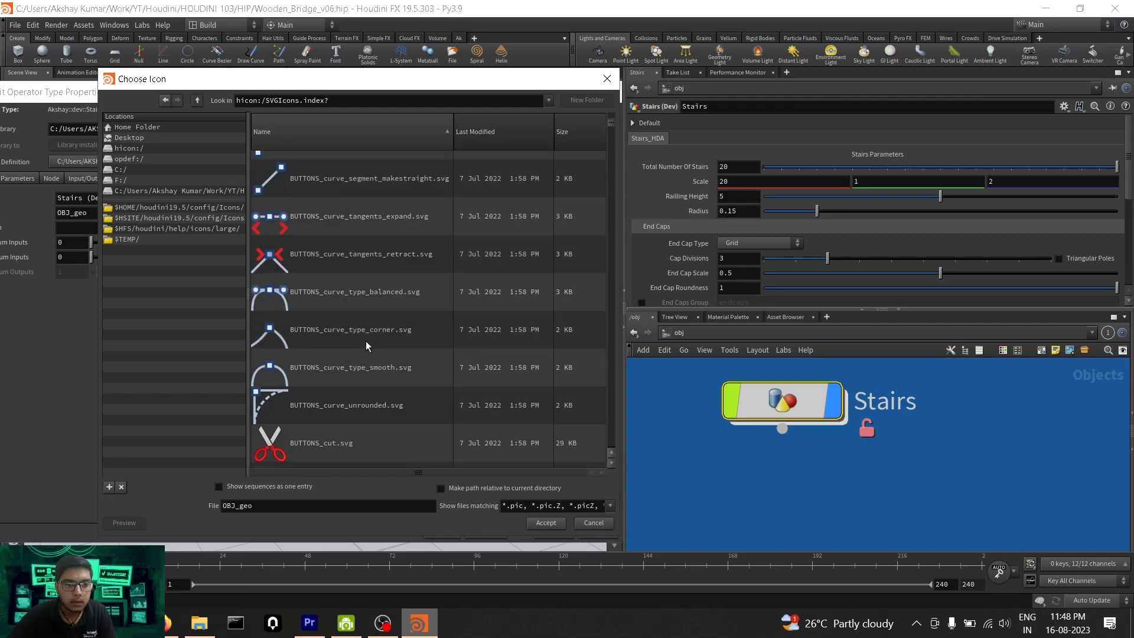
{"action": "left_click_drag", "start_coordinate": [613, 123], "coordinate": [612, 429]}
{"action": "scroll", "coordinate": [483, 266], "scroll_direction": "down", "scroll_amount": 10}
{"action": "scroll", "coordinate": [522, 282], "scroll_direction": "down", "scroll_amount": 10}
{"action": "scroll", "coordinate": [537, 283], "scroll_direction": "down", "scroll_amount": 10}
{"action": "left_click_drag", "start_coordinate": [612, 446], "coordinate": [611, 428]}
{"action": "left_click", "coordinate": [352, 220]}
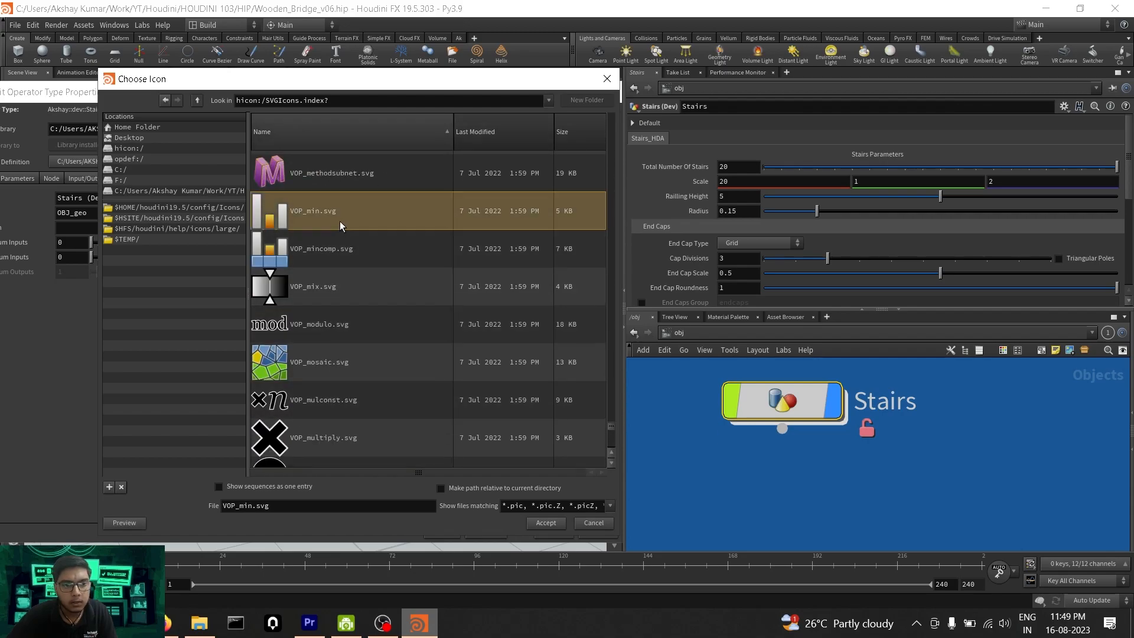
{"action": "left_click", "coordinate": [554, 523]}
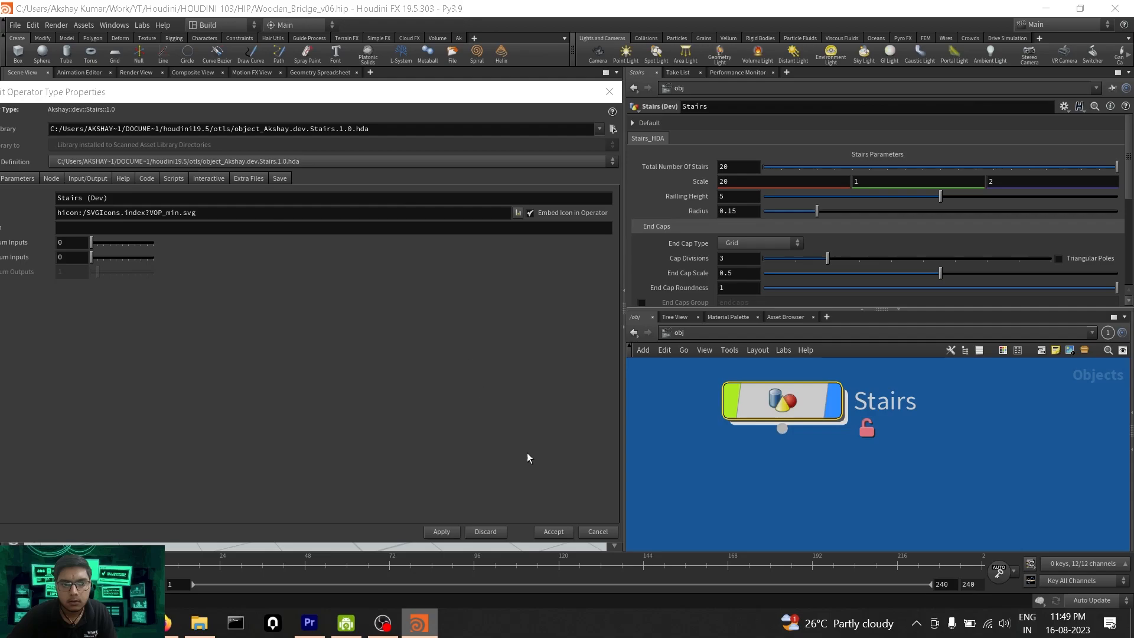
{"action": "left_click", "coordinate": [564, 532]}
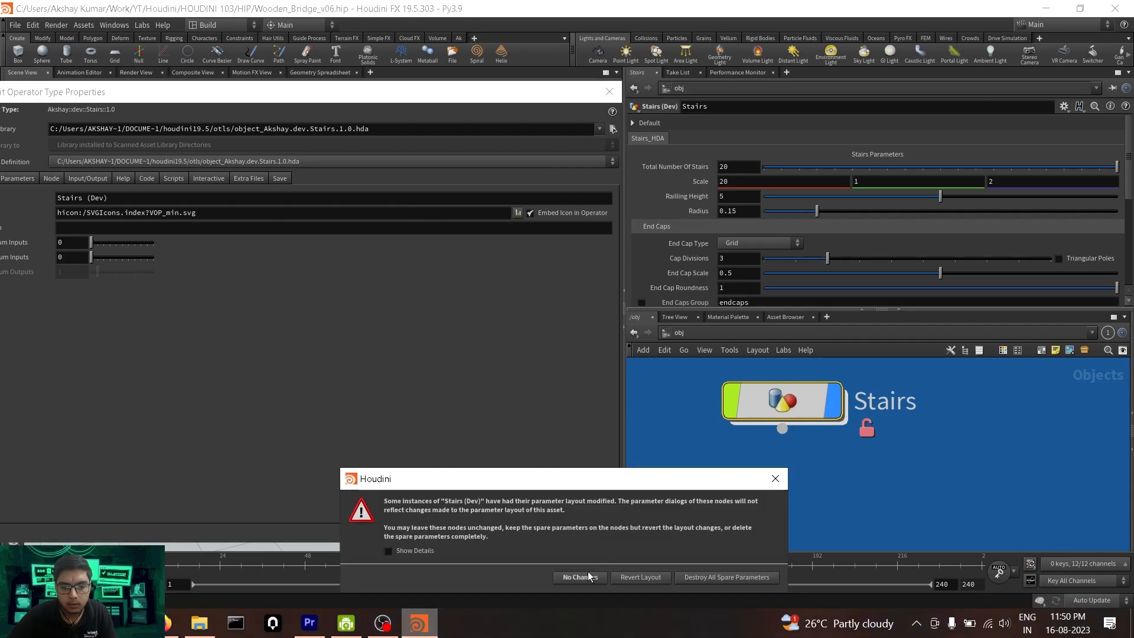
{"action": "left_click", "coordinate": [586, 576]}
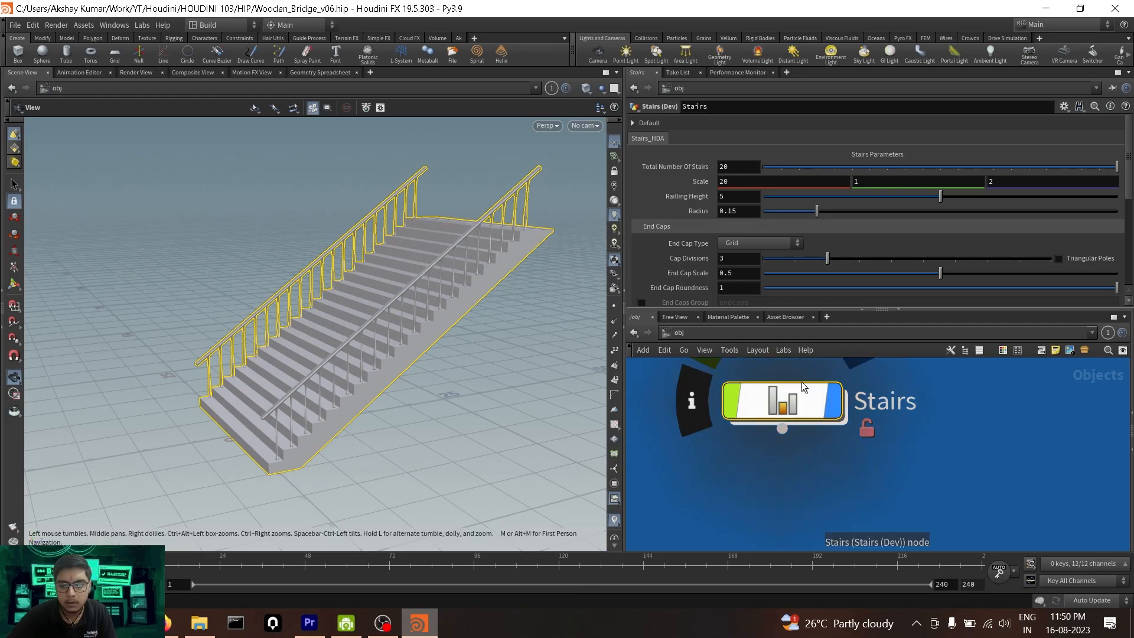
Compare the node information of the Stairs asset with that of the Ak_Wooden_Bridge_Simple geometry object.
{"action": "scroll", "coordinate": [826, 462], "scroll_direction": "down", "scroll_amount": 3}
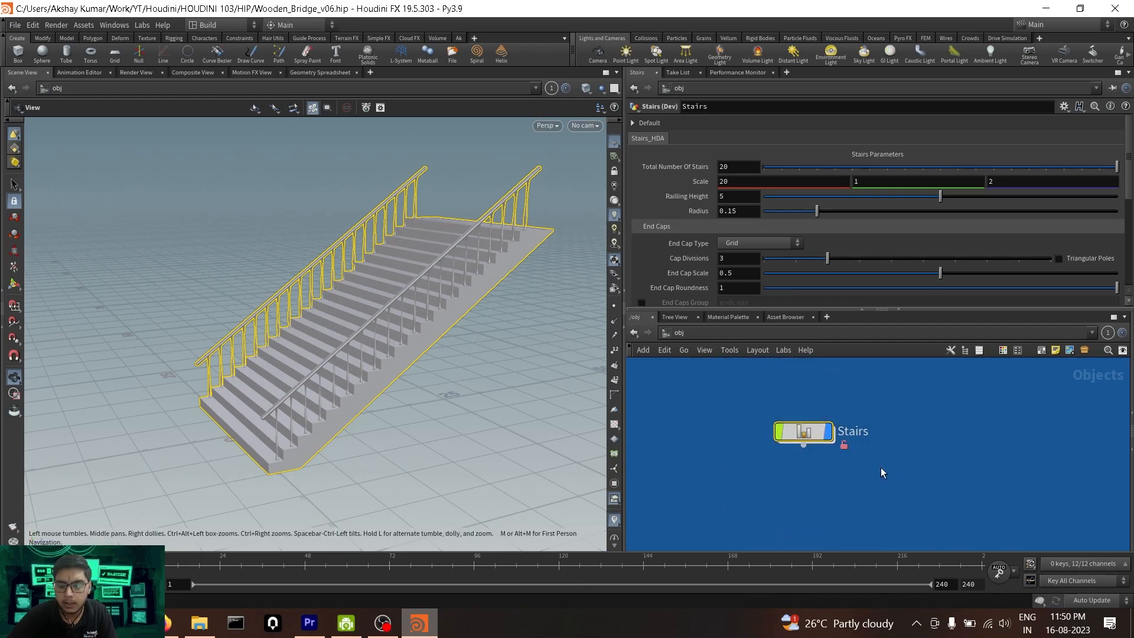
{"action": "key", "text": "h"}
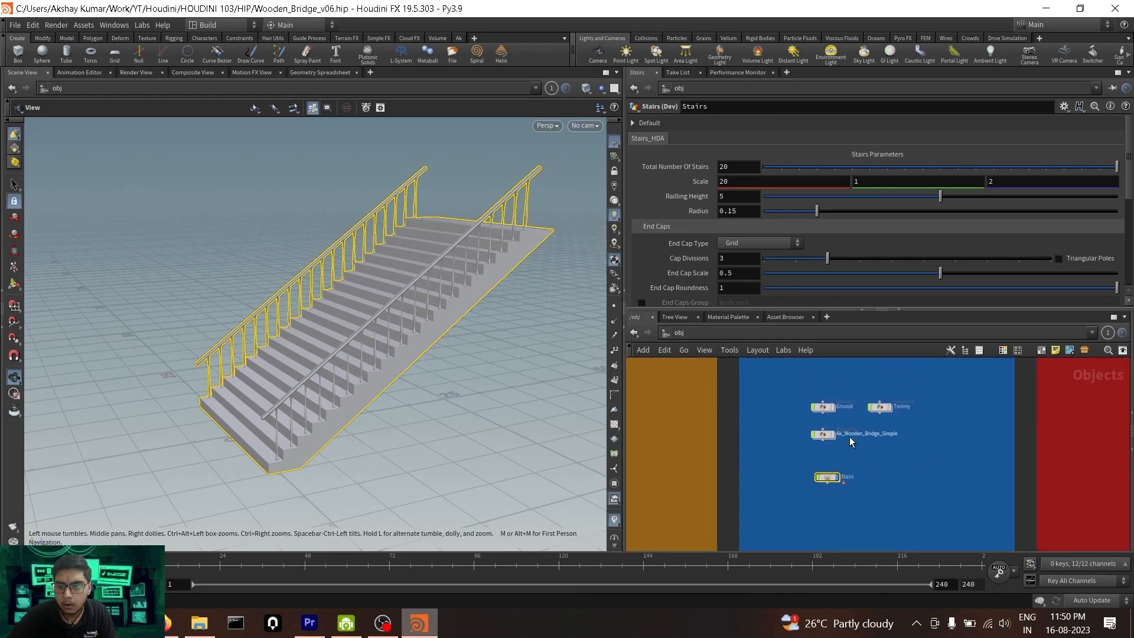
{"action": "scroll", "coordinate": [849, 438], "scroll_direction": "up", "scroll_amount": 4}
{"action": "middle_click_drag", "start_coordinate": [832, 486], "coordinate": [847, 455]}
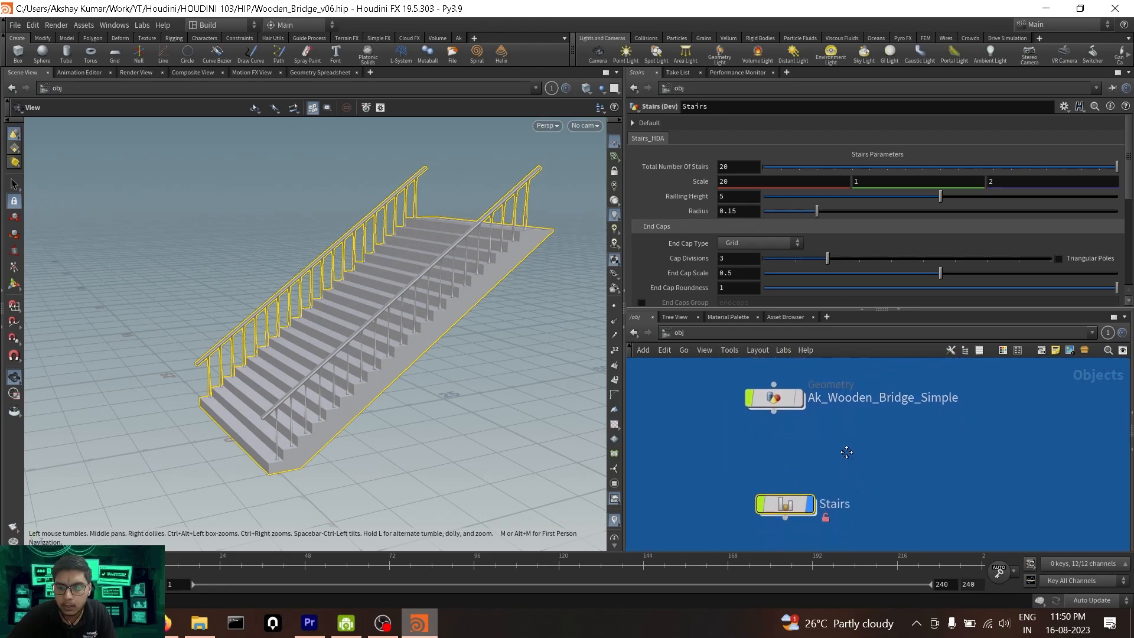
{"action": "middle_click", "coordinate": [781, 399]}
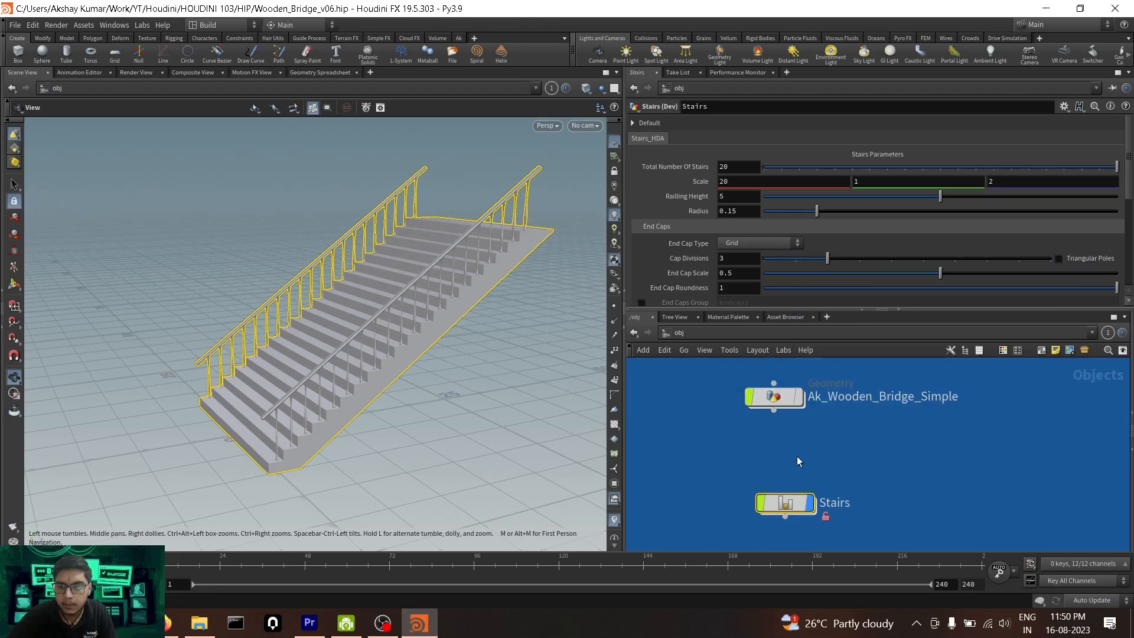
{"action": "middle_click", "coordinate": [786, 502]}
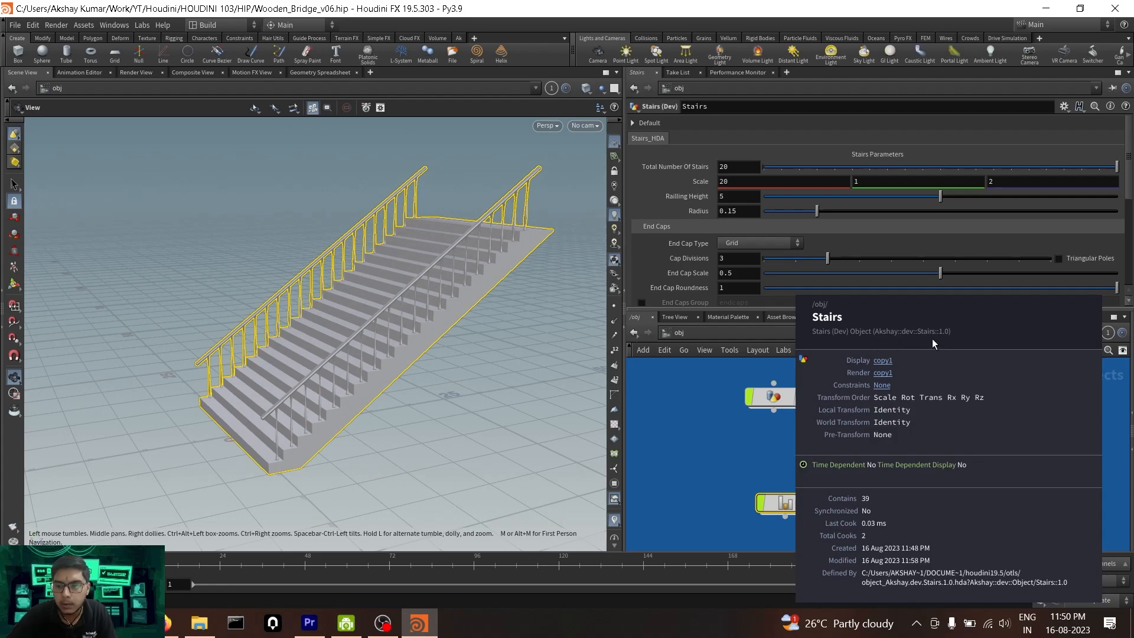
{"action": "middle_click", "coordinate": [784, 397]}
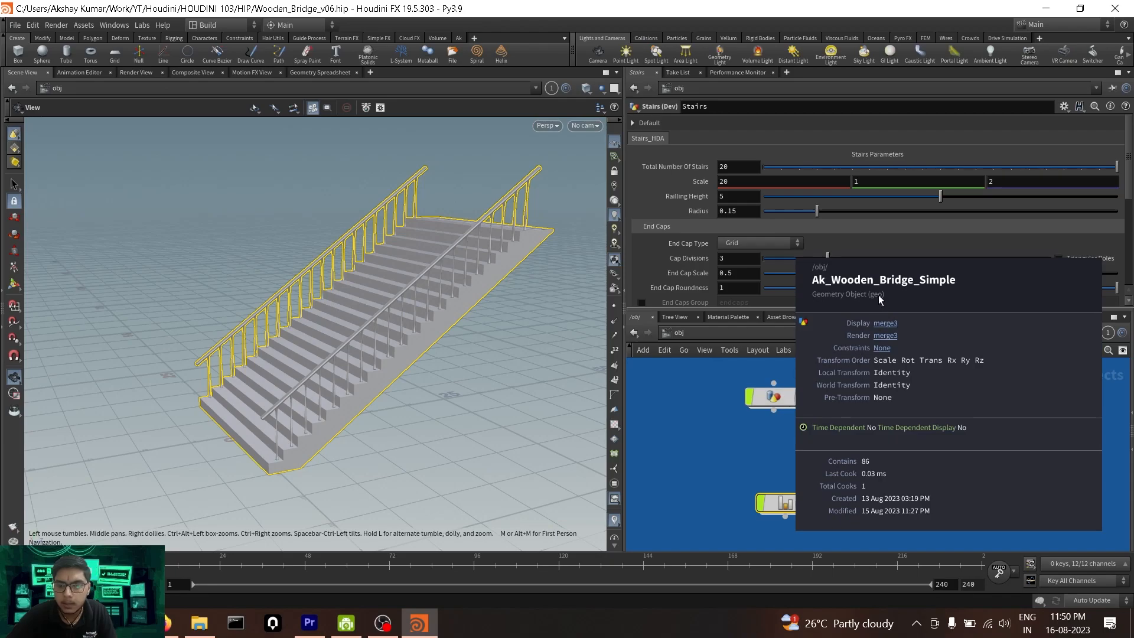
Delete the original Stairs node and place a fresh instance of the Stairs digital asset below the Ak_Wooden_Bridge_Simple node.
{"action": "middle_click_drag", "start_coordinate": [868, 517], "coordinate": [870, 459]}
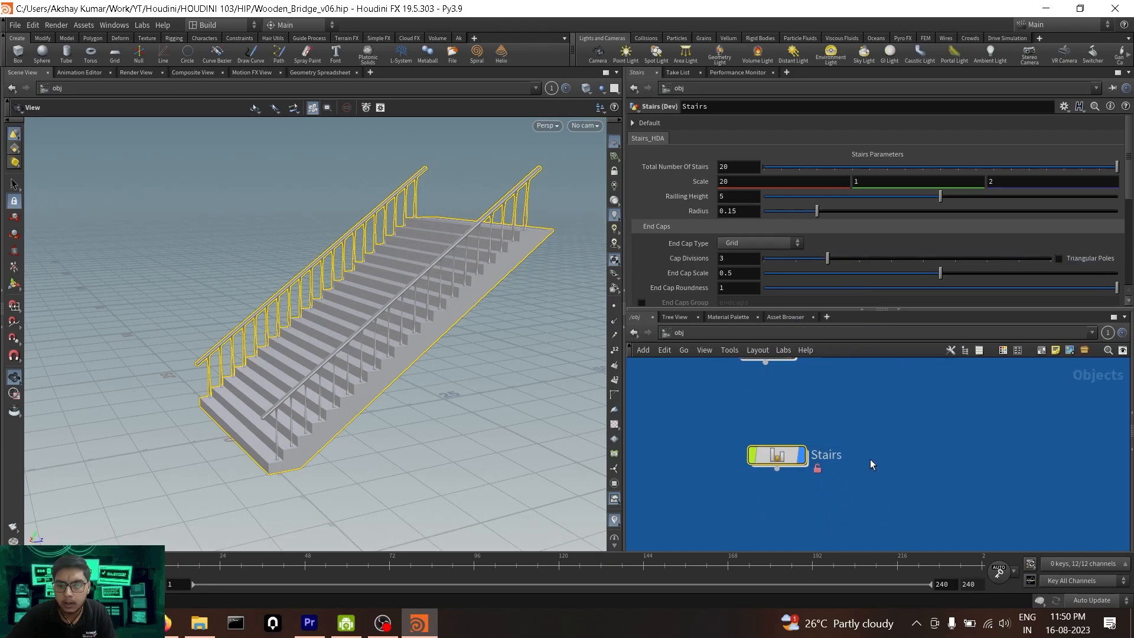
{"action": "key", "text": "Delete"}
{"action": "key", "text": "Tab"}
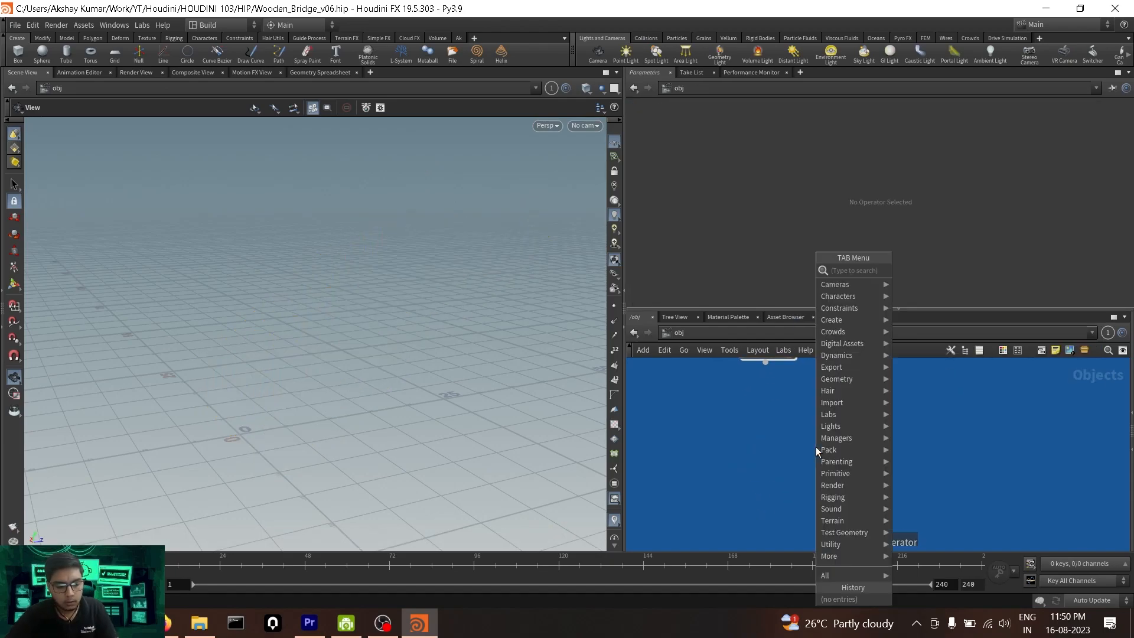
{"action": "type", "text": "stai"}
{"action": "key", "text": "Return"}
{"action": "left_click", "coordinate": [817, 446]}
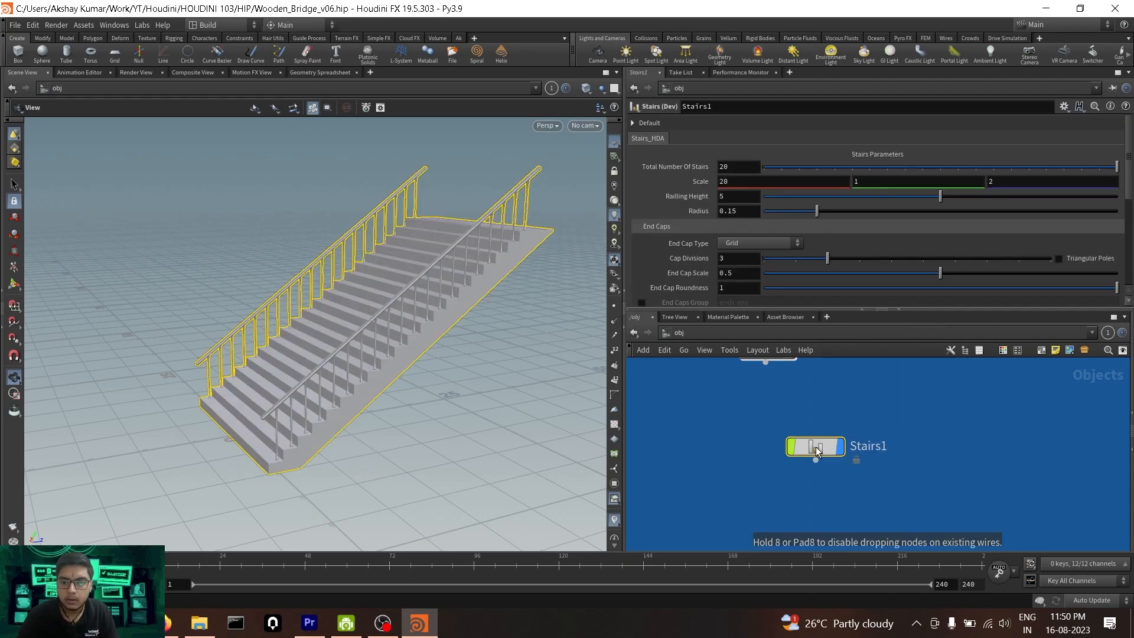
{"action": "mouse_move", "coordinate": [817, 448]}
{"action": "left_mouse_down"}
{"action": "mouse_move", "coordinate": [758, 453]}
{"action": "mouse_move", "coordinate": [776, 487]}
{"action": "left_mouse_up"}
Check the new Stairs instance's node information and examine its staircase from several angles in the viewport.
{"action": "key", "text": "h"}
{"action": "left_click_drag", "start_coordinate": [723, 436], "coordinate": [805, 417]}
{"action": "left_click_drag", "start_coordinate": [710, 463], "coordinate": [852, 508]}
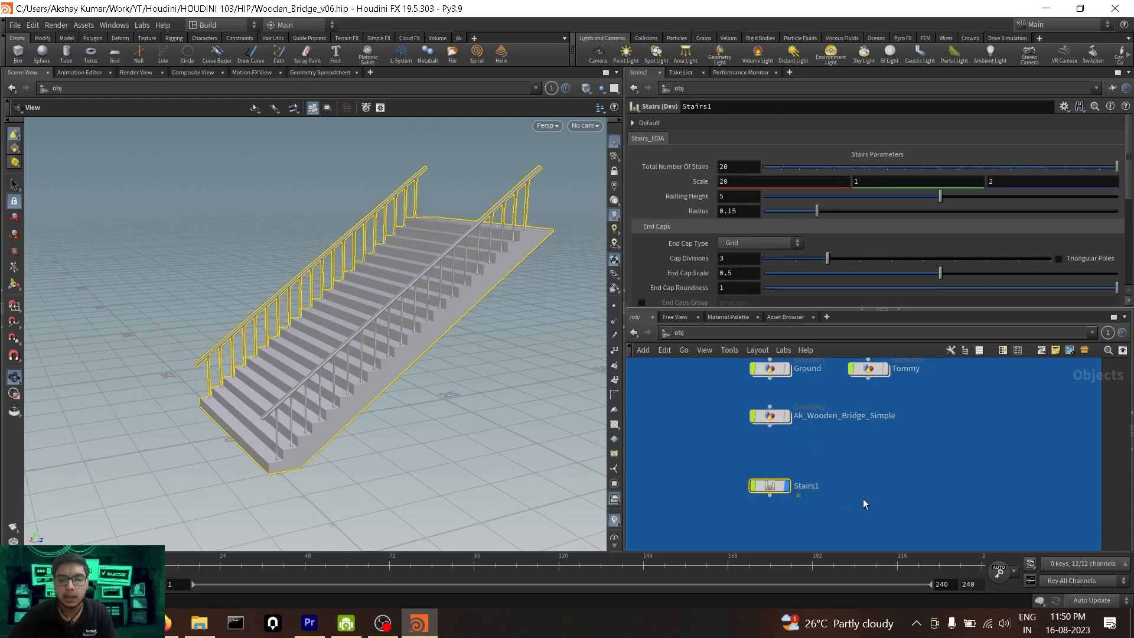
{"action": "left_click", "coordinate": [863, 499]}
{"action": "left_click_drag", "start_coordinate": [714, 506], "coordinate": [874, 455]}
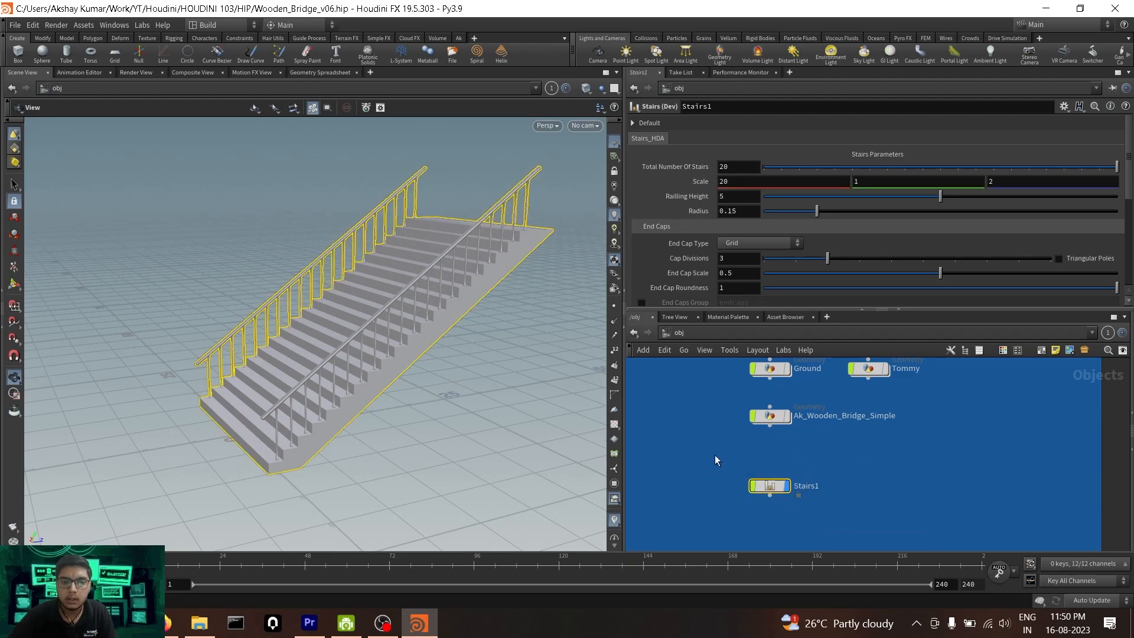
{"action": "middle_click", "coordinate": [771, 487]}
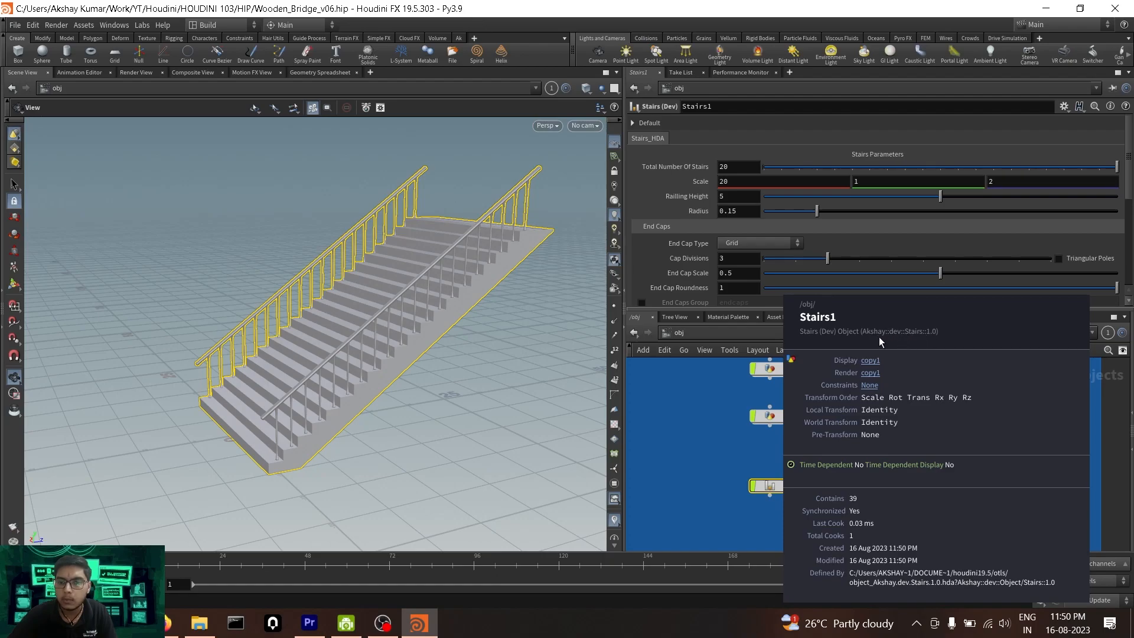
{"action": "middle_click_drag", "start_coordinate": [891, 340], "coordinate": [891, 339]}
{"action": "left_click", "coordinate": [728, 461]}
{"action": "left_click_drag", "start_coordinate": [728, 461], "coordinate": [845, 509]}
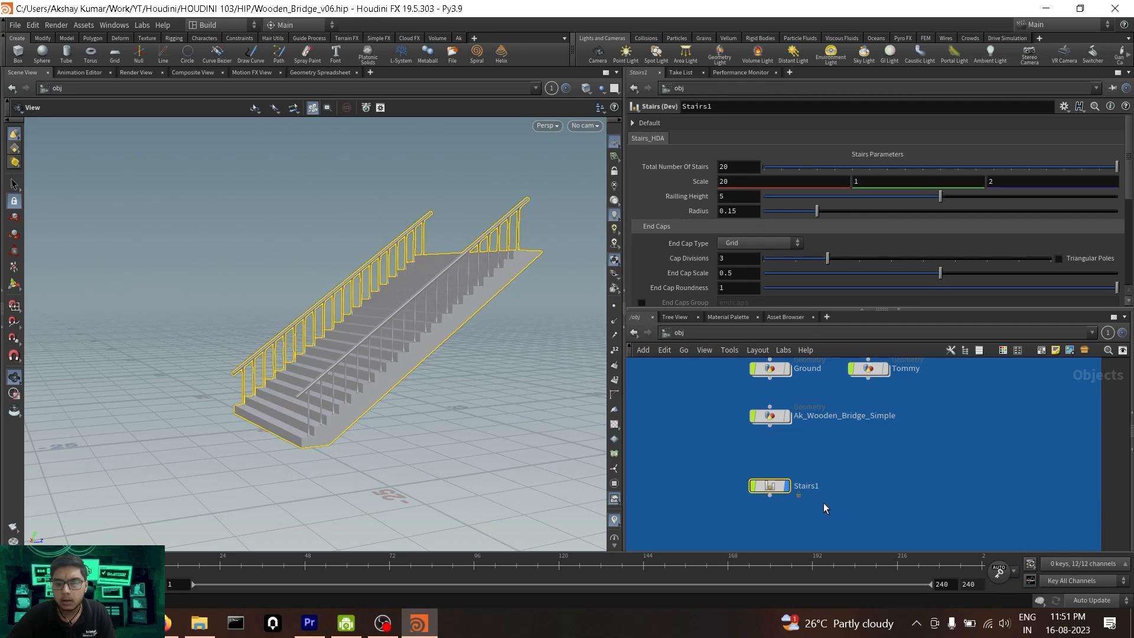
{"action": "left_click_drag", "start_coordinate": [443, 374], "coordinate": [406, 278]}
{"action": "left_click_drag", "start_coordinate": [476, 266], "coordinate": [353, 303]}
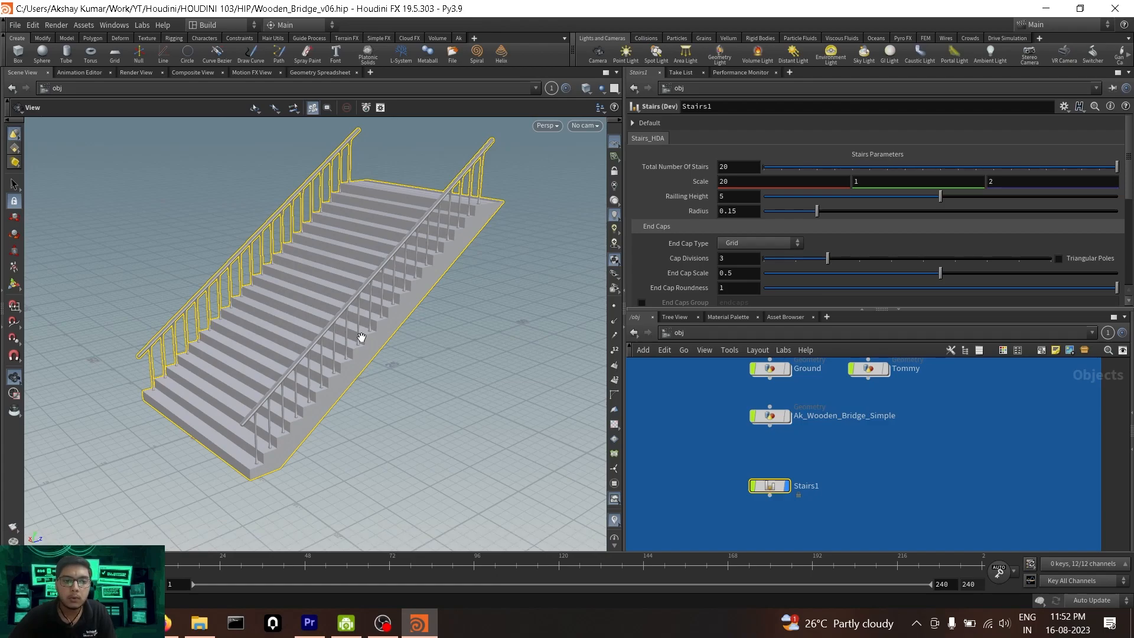
{"action": "left_click_drag", "start_coordinate": [278, 324], "coordinate": [254, 322]}
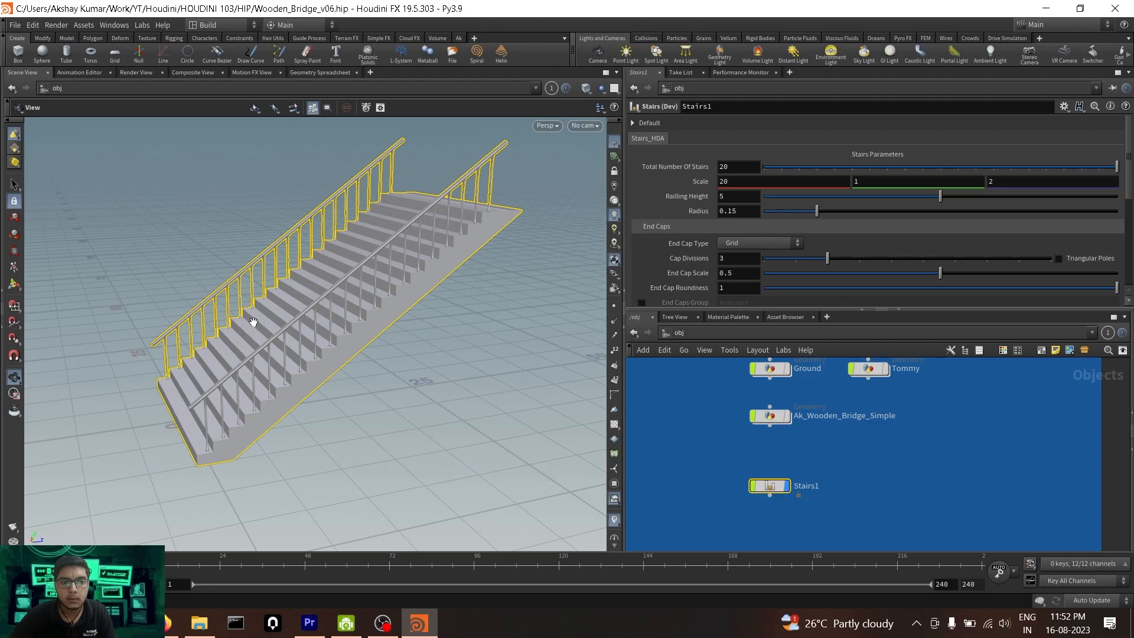
Display the Ak_Wooden_Bridge_Simple object beside the staircase and inspect the bridge deck and supports.
{"action": "scroll", "coordinate": [708, 416], "scroll_direction": "down", "scroll_amount": 2}
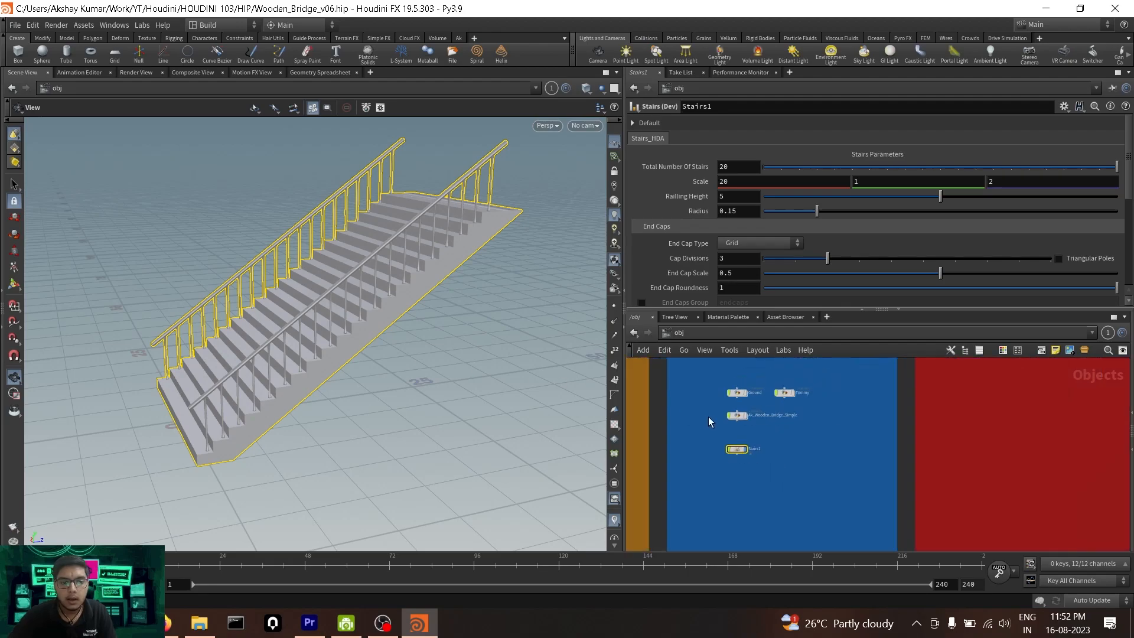
{"action": "left_click", "coordinate": [742, 469]}
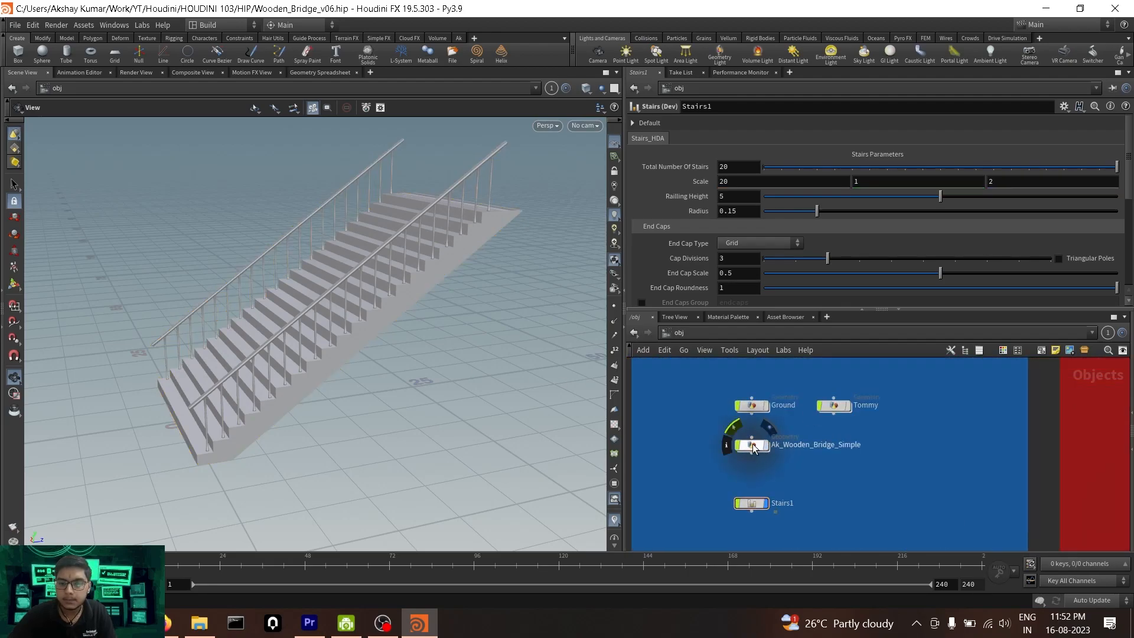
{"action": "left_click", "coordinate": [746, 446]}
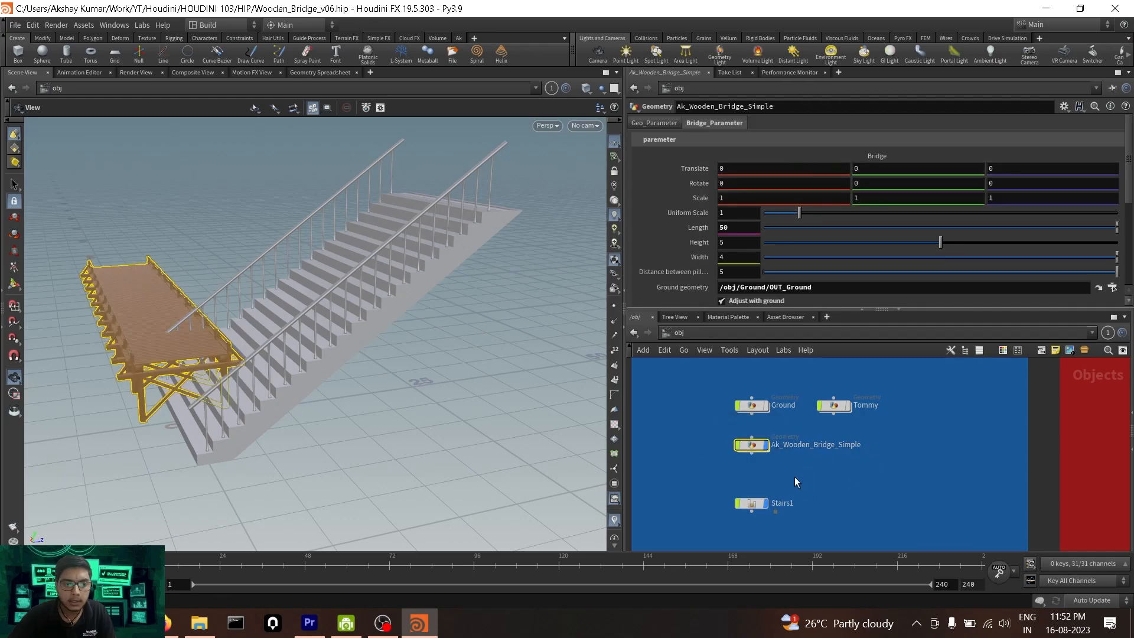
{"action": "left_click_drag", "start_coordinate": [129, 325], "coordinate": [188, 371]}
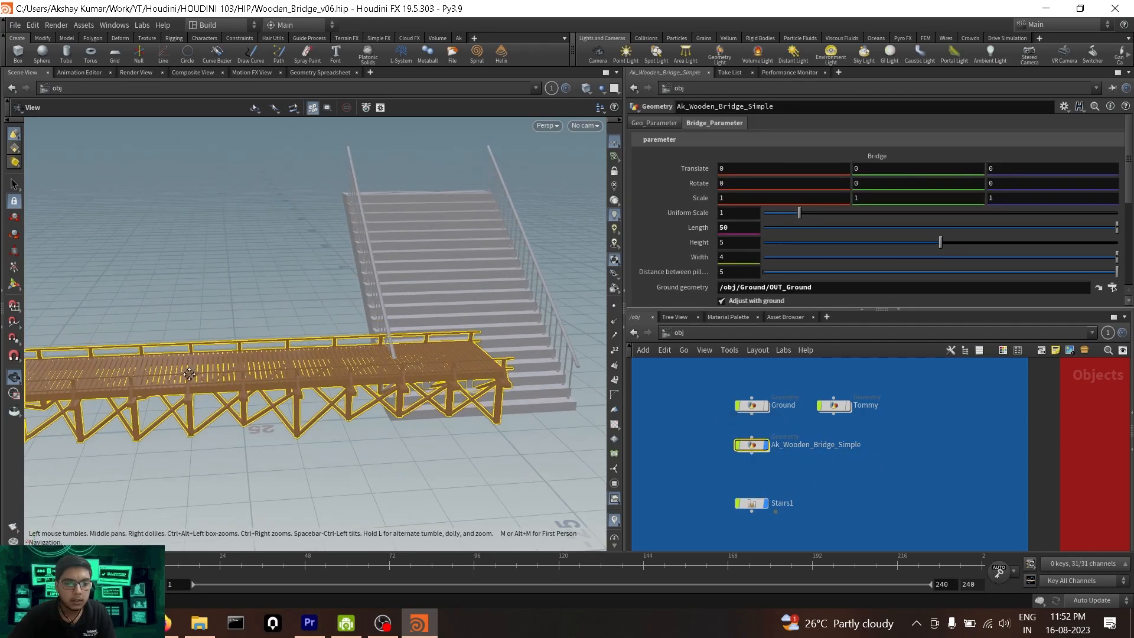
{"action": "middle_click_drag", "start_coordinate": [188, 371], "coordinate": [344, 413]}
{"action": "scroll", "coordinate": [344, 413], "scroll_direction": "up", "scroll_amount": 2}
{"action": "left_click_drag", "start_coordinate": [344, 413], "coordinate": [458, 366]}
{"action": "left_click_drag", "start_coordinate": [347, 408], "coordinate": [413, 455]}
Display the Ground terrain and examine how both ends of the wooden bridge and its pillars meet it.
{"action": "left_click", "coordinate": [765, 406]}
{"action": "left_click_drag", "start_coordinate": [342, 413], "coordinate": [309, 423]}
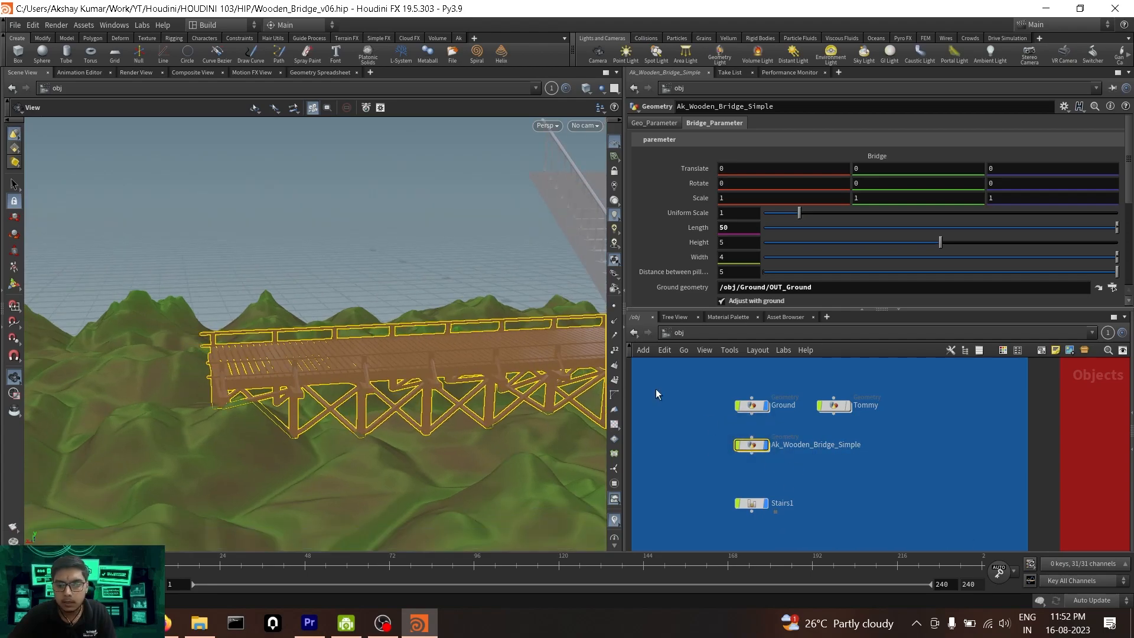
{"action": "left_click", "coordinate": [756, 299]}
{"action": "left_click_drag", "start_coordinate": [249, 411], "coordinate": [522, 414]}
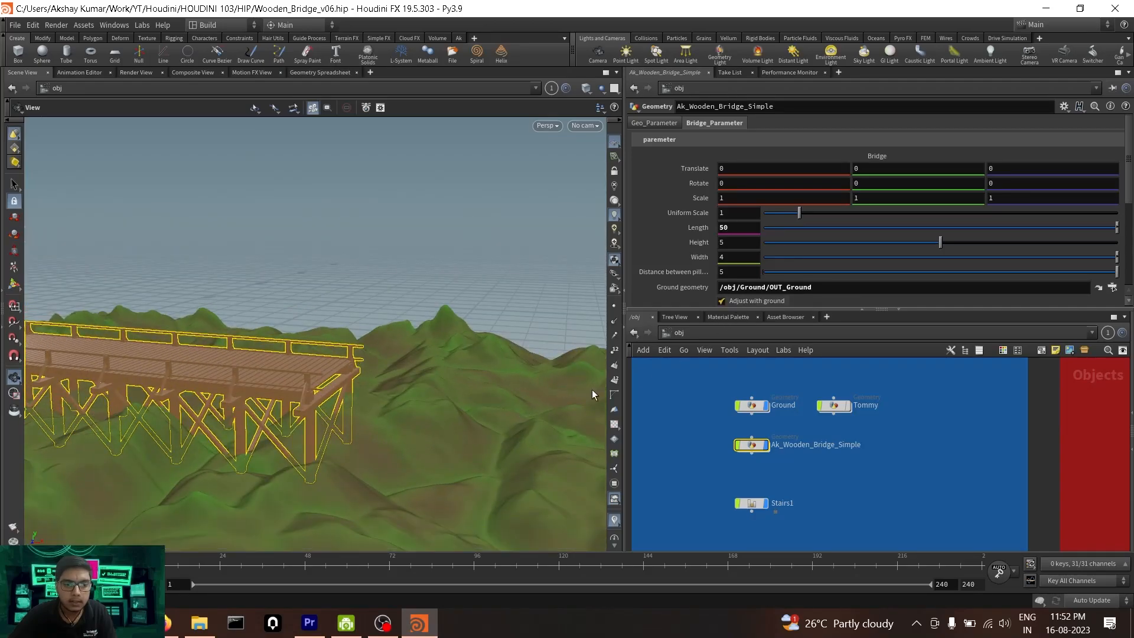
{"action": "left_click_drag", "start_coordinate": [329, 419], "coordinate": [303, 317]}
{"action": "left_click_drag", "start_coordinate": [389, 342], "coordinate": [342, 362]}
{"action": "left_click_drag", "start_coordinate": [411, 402], "coordinate": [216, 345]}
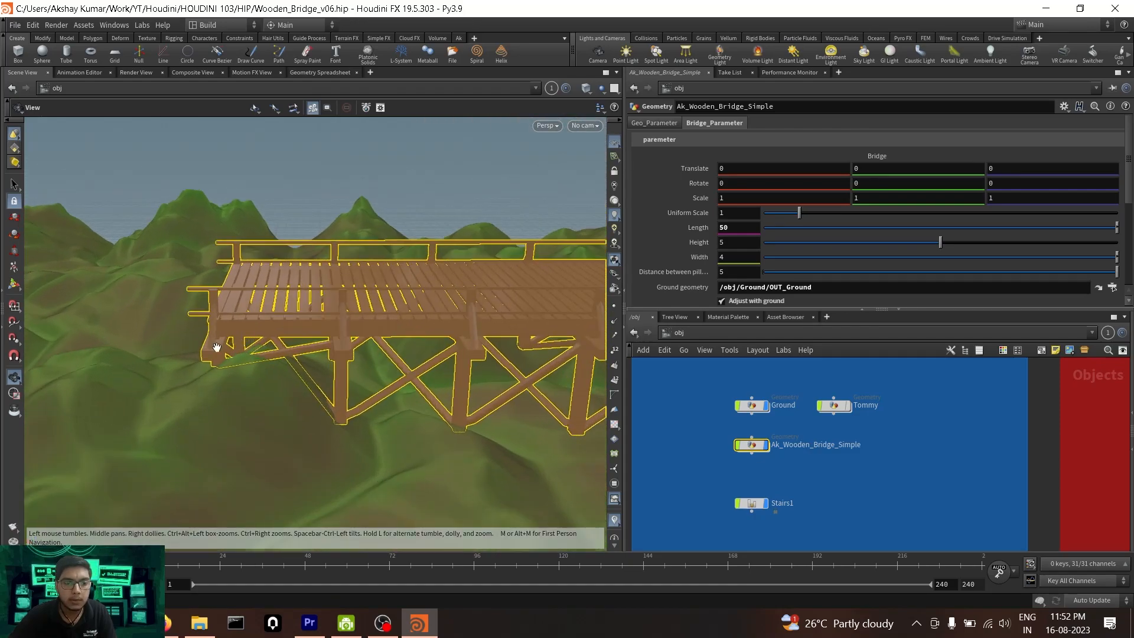
Hide the wooden bridge and the Ground terrain, leaving only the staircase asset displayed.
{"action": "left_click", "coordinate": [767, 445]}
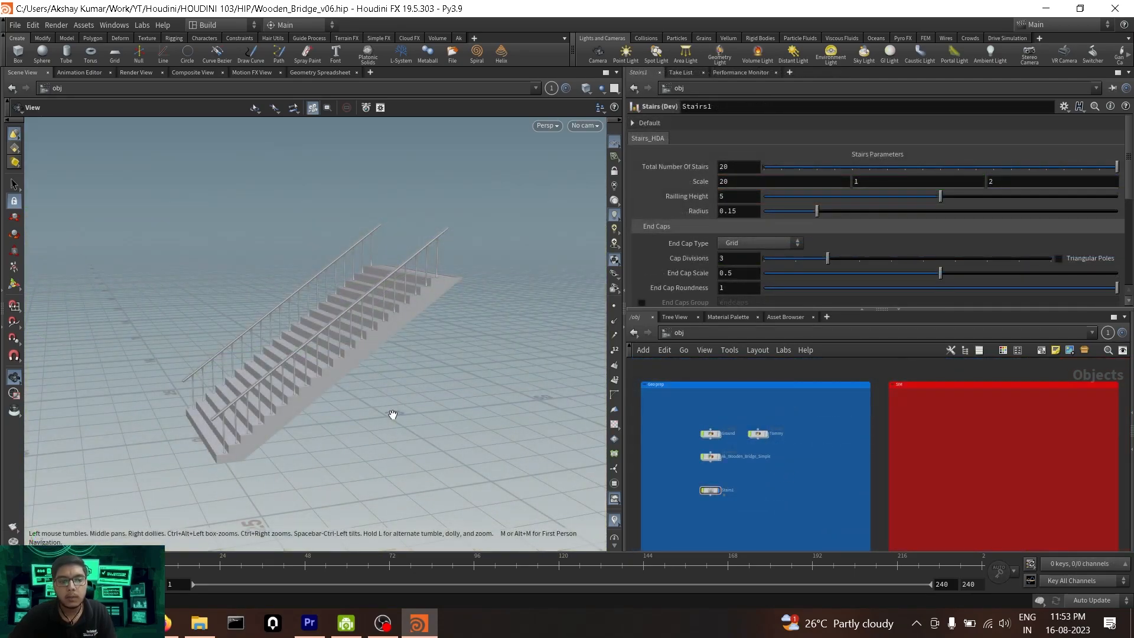
{"action": "mouse_move", "coordinate": [347, 400]}
{"action": "left_mouse_down"}
{"action": "mouse_move", "coordinate": [544, 382]}
{"action": "mouse_move", "coordinate": [400, 418]}
{"action": "mouse_move", "coordinate": [362, 408]}
{"action": "left_mouse_up"}
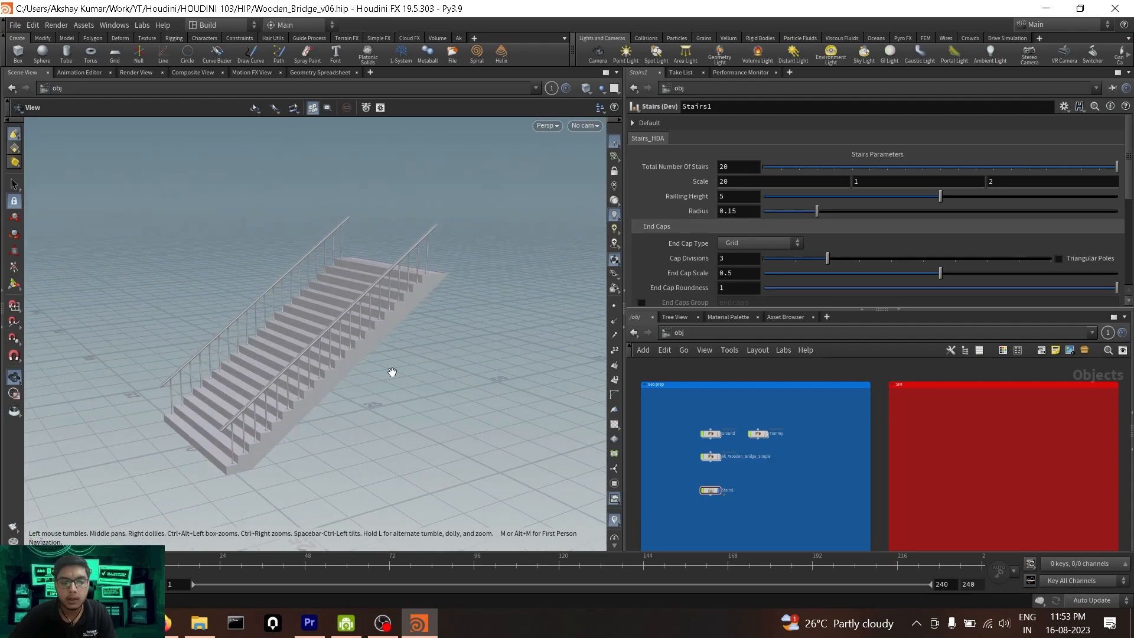